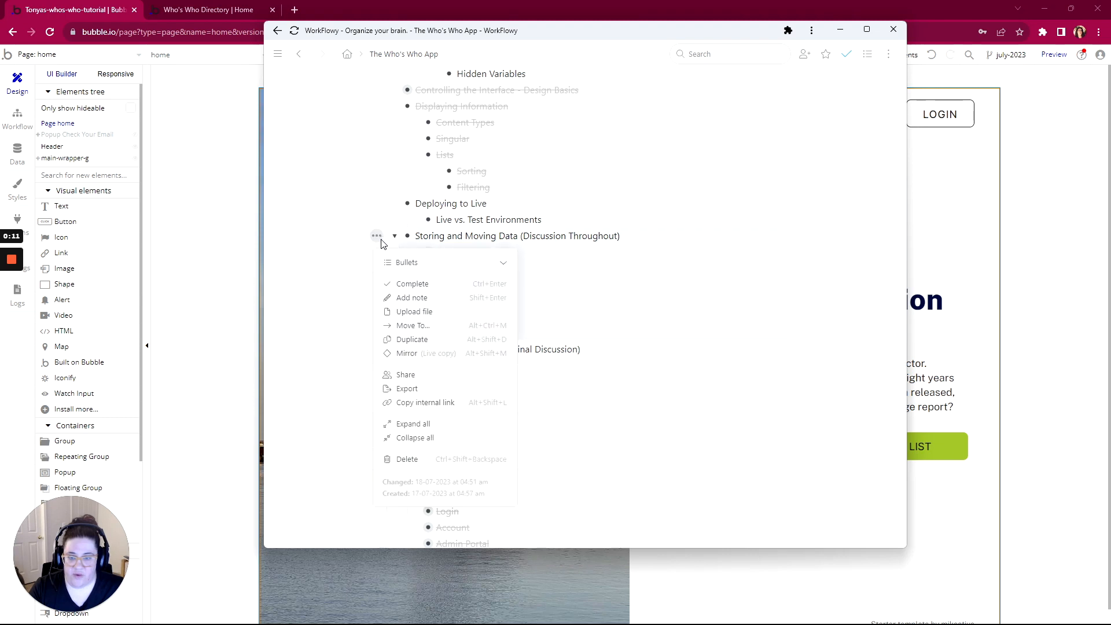
Mark 'Storing and Moving Data (Discussion Throughout)' complete in WorkFlowy and collapse it
click(409, 280)
scroll(436, 318, up, 1)
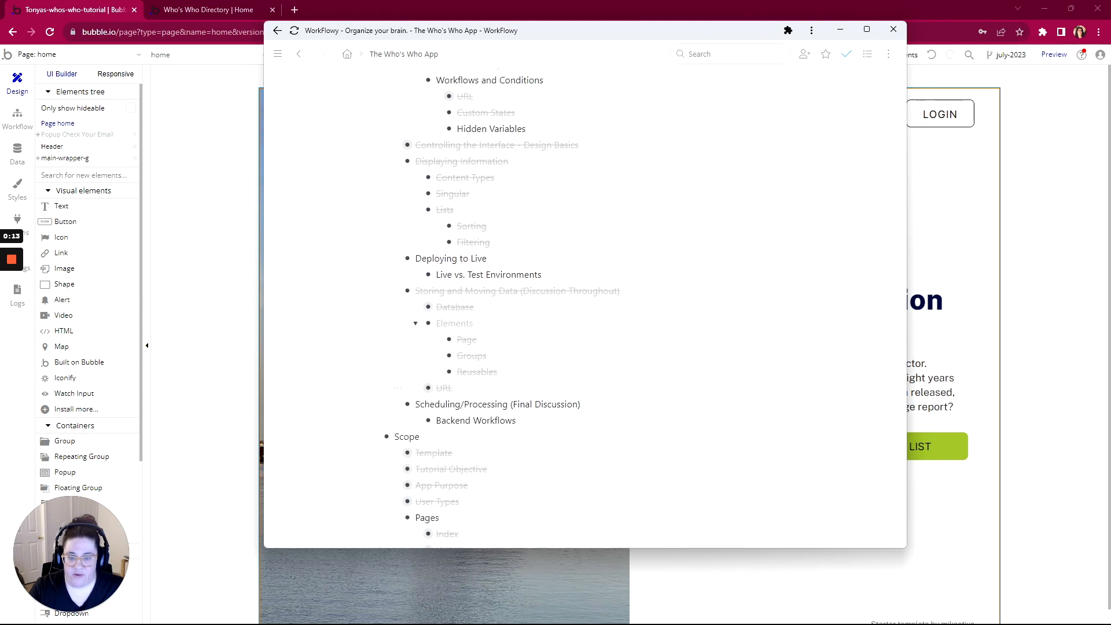
click(395, 295)
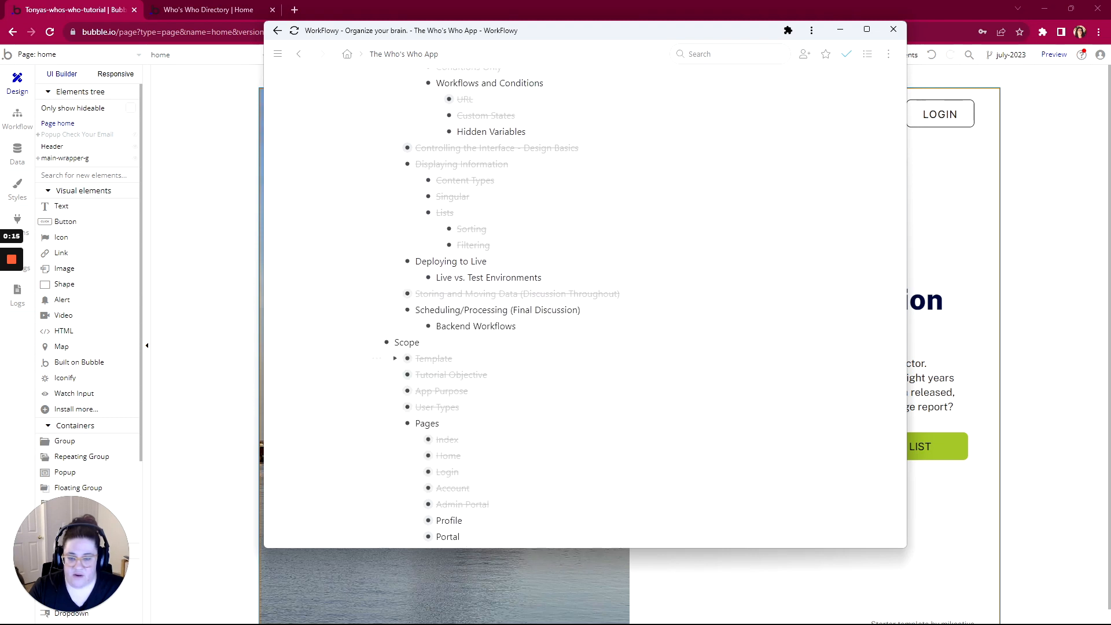
scroll(373, 309, down, 4)
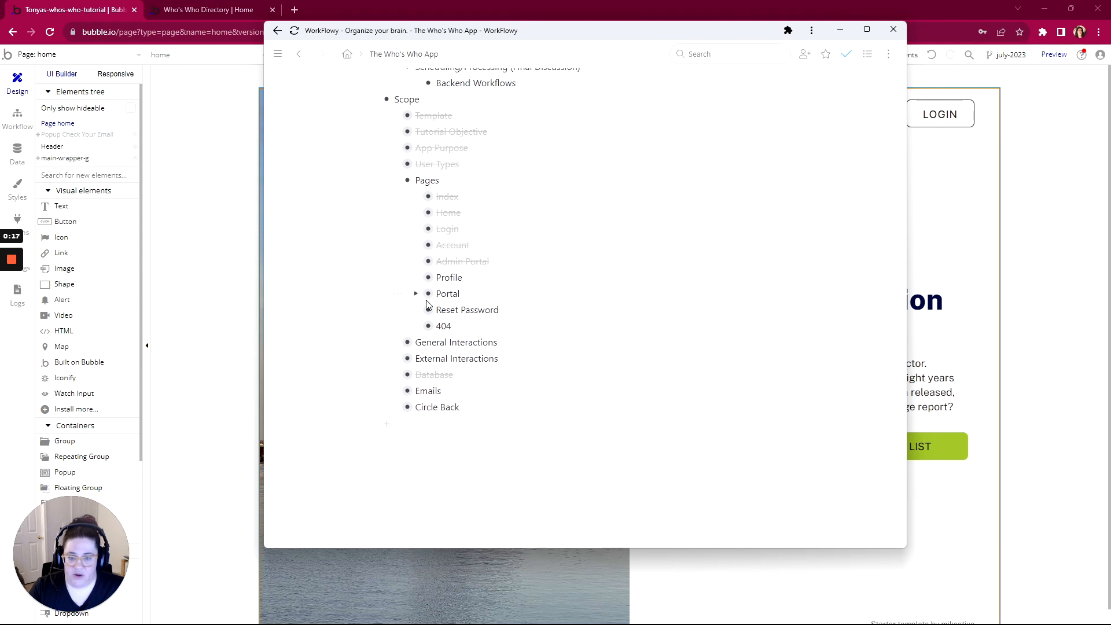
click(60, 58)
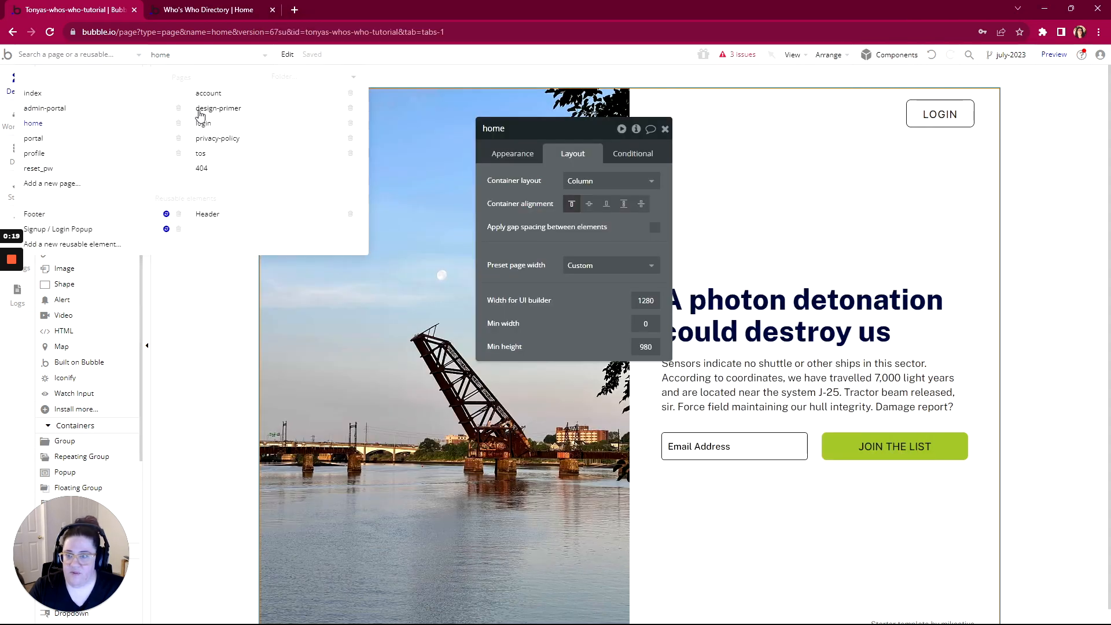
Select the profile page, review its 3 issues, and jump to the first one in the account workflow
click(46, 156)
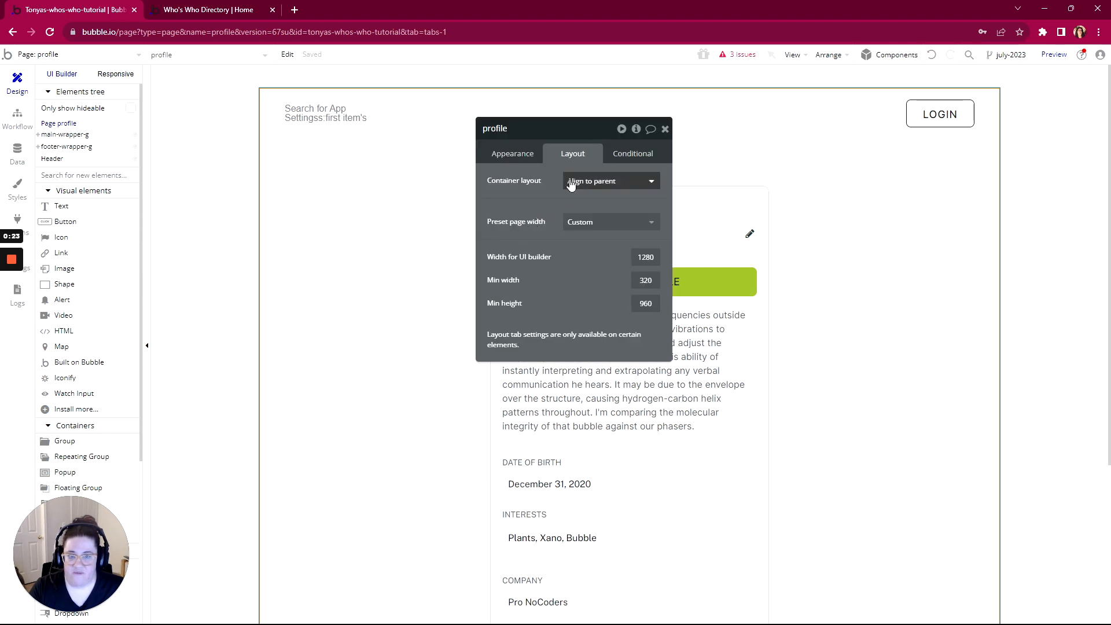
click(524, 156)
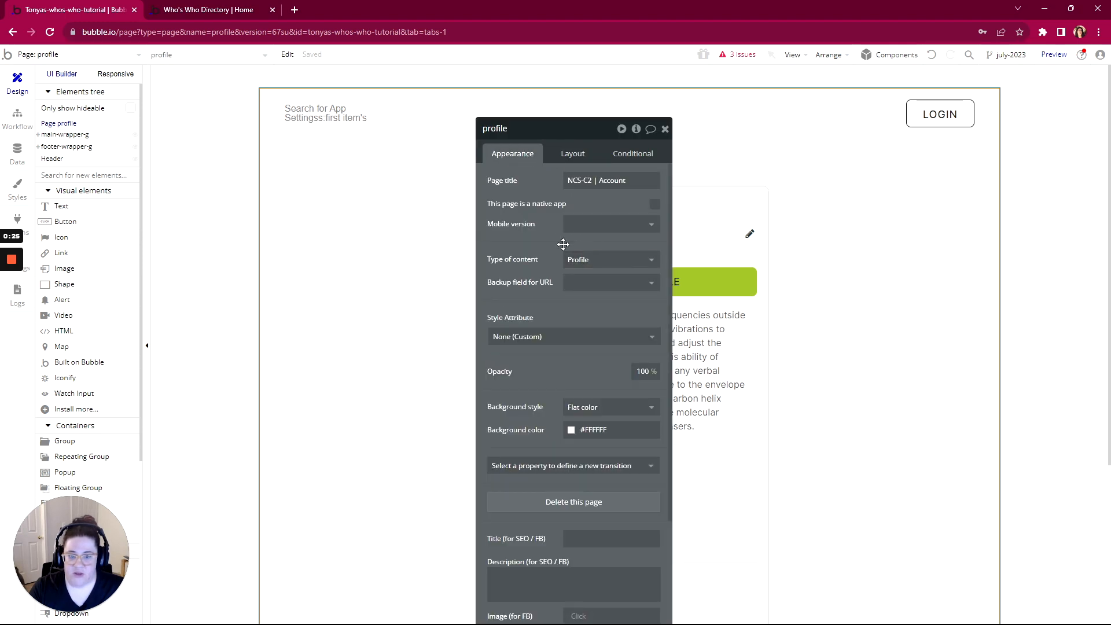
click(738, 61)
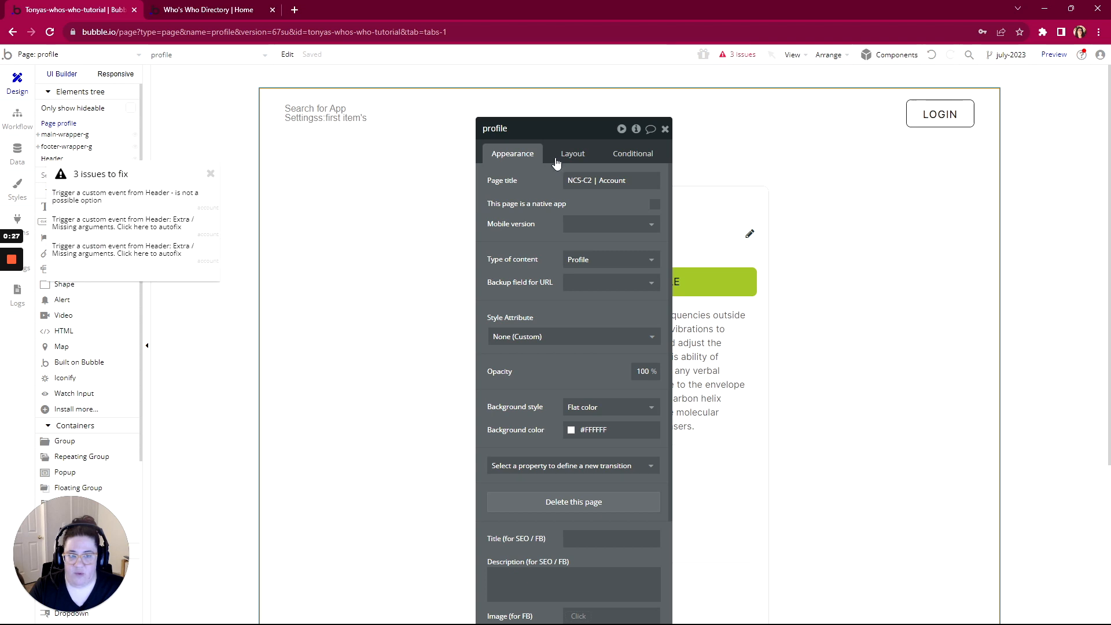
drag(552, 135, 538, 89)
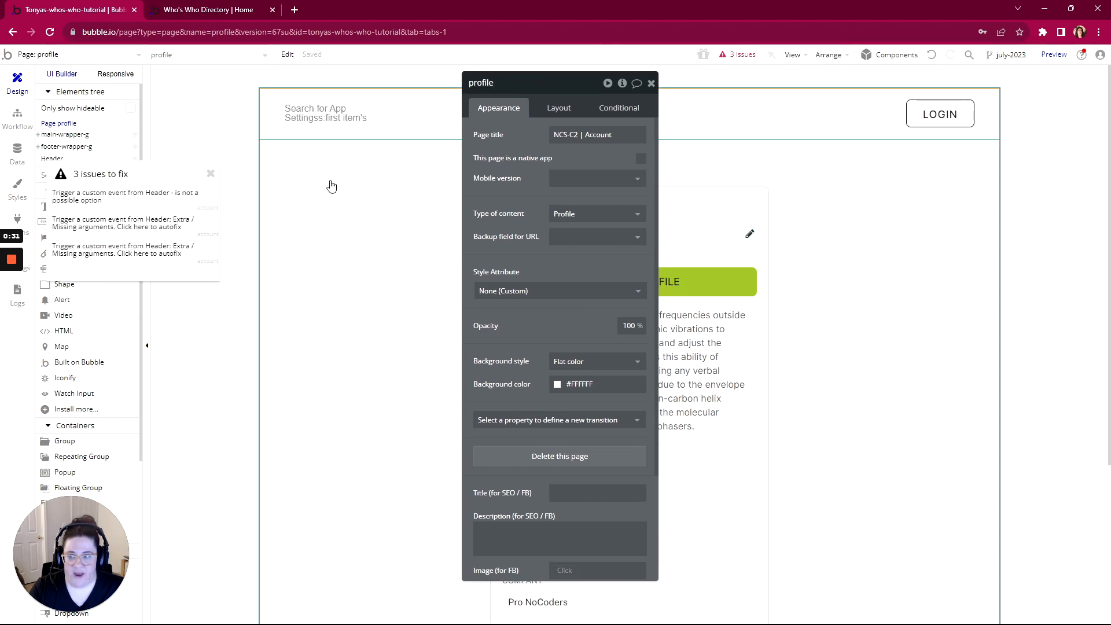
click(129, 197)
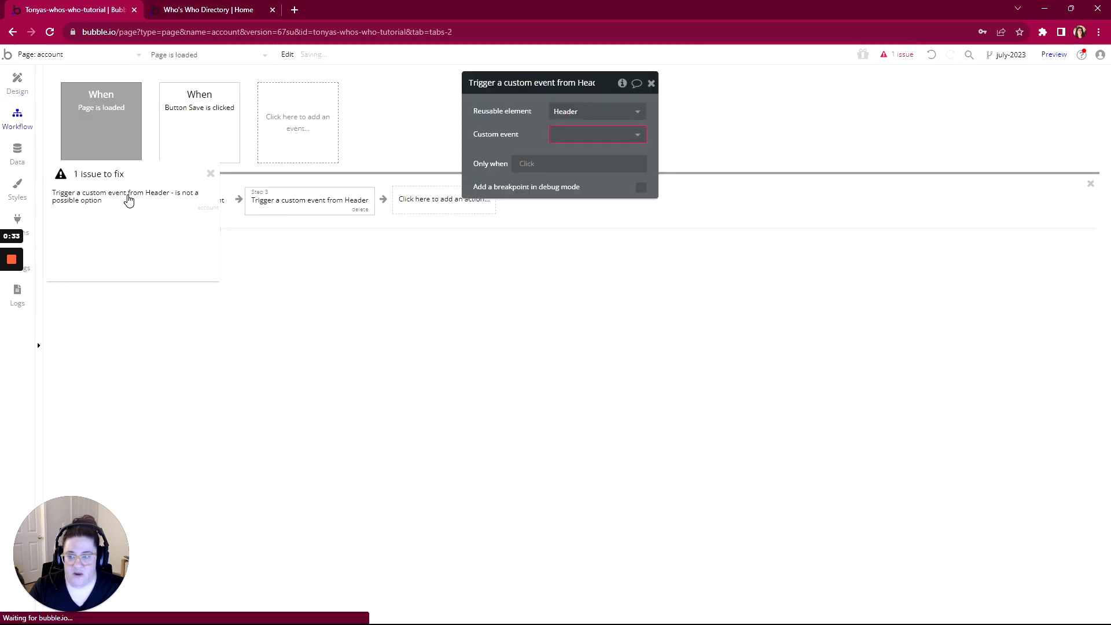
Delete the faulty 'Trigger a custom event from Header' step, then switch to the profile page
drag(156, 179, 485, 240)
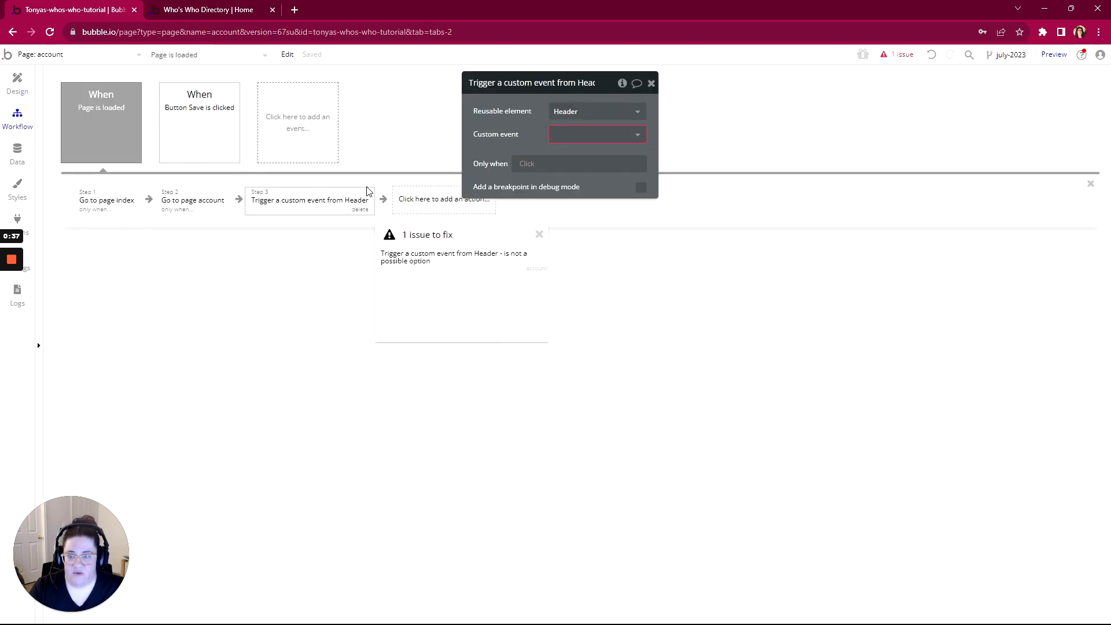
click(359, 209)
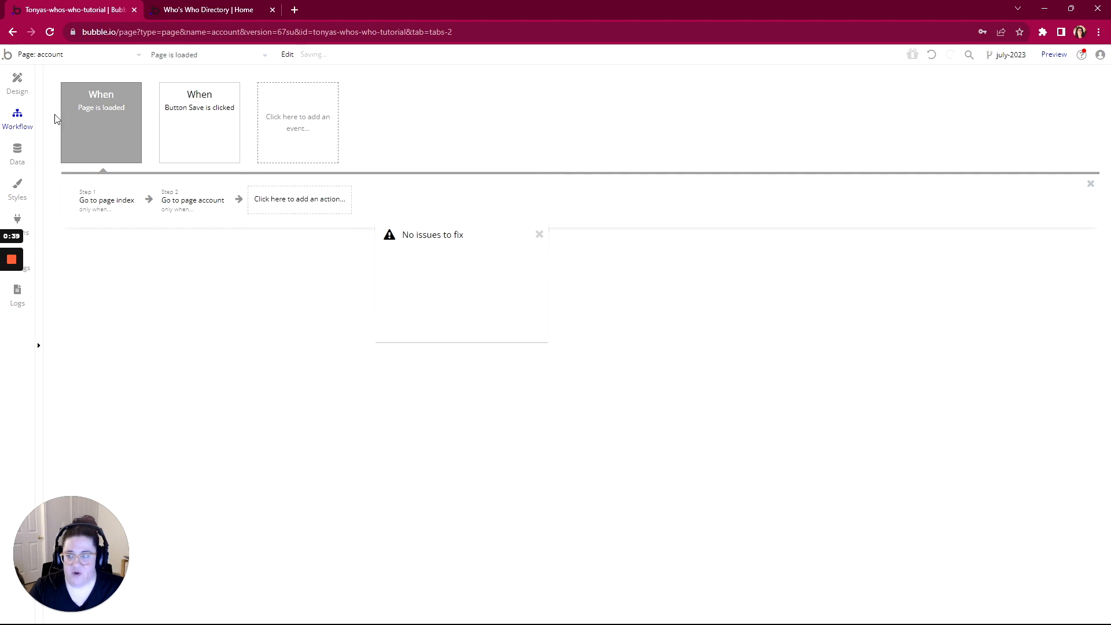
click(538, 236)
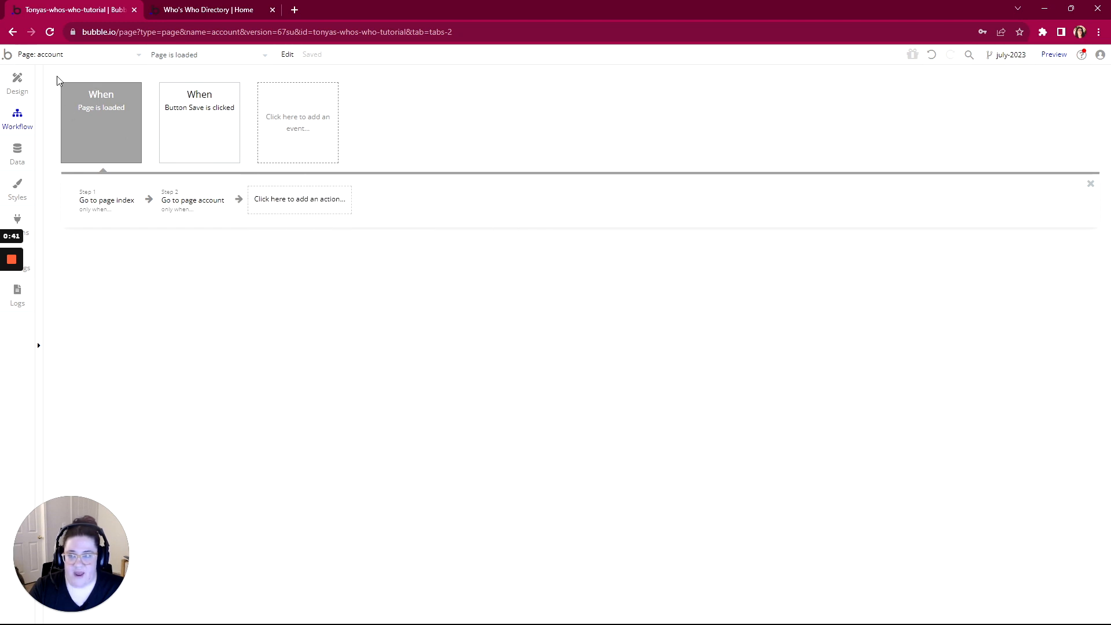
click(38, 57)
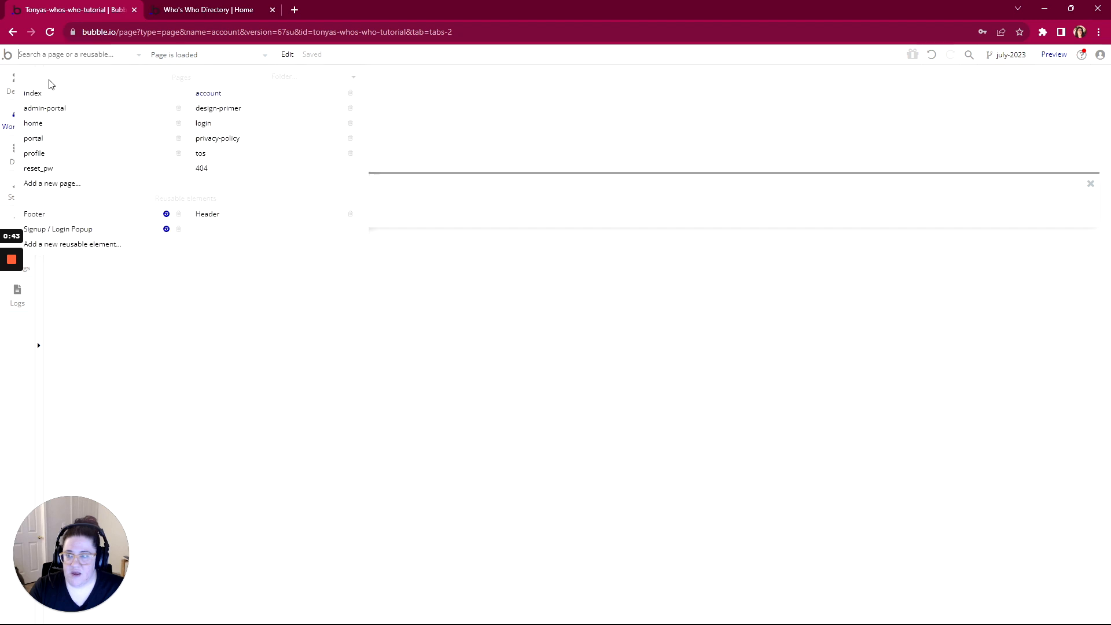
click(40, 154)
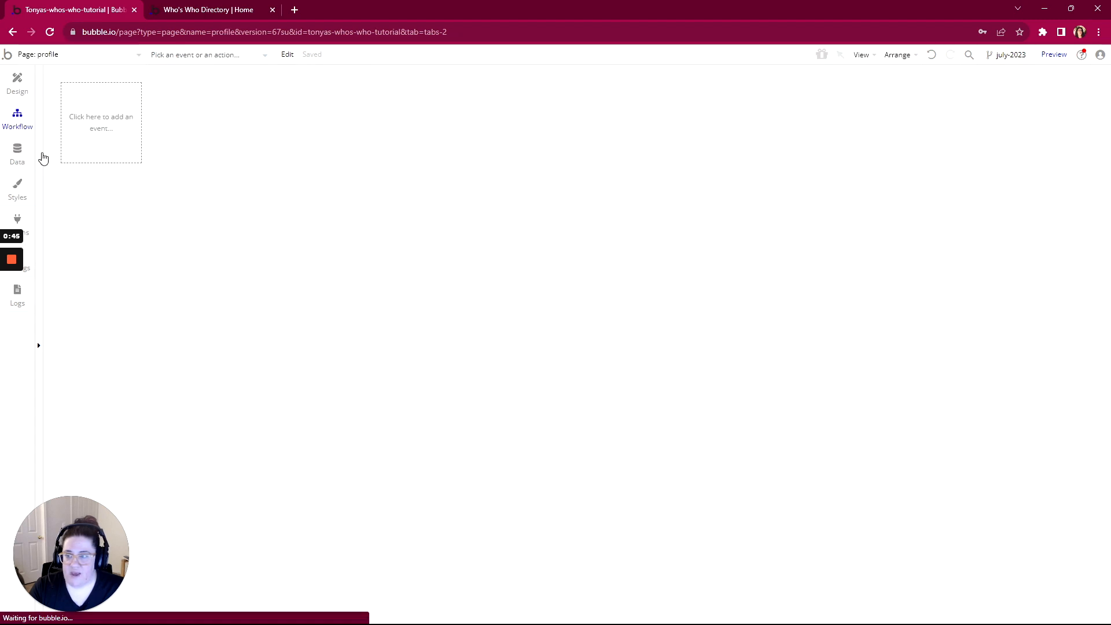
Show the profile page's design and property editor, then return to WorkFlowy
click(16, 87)
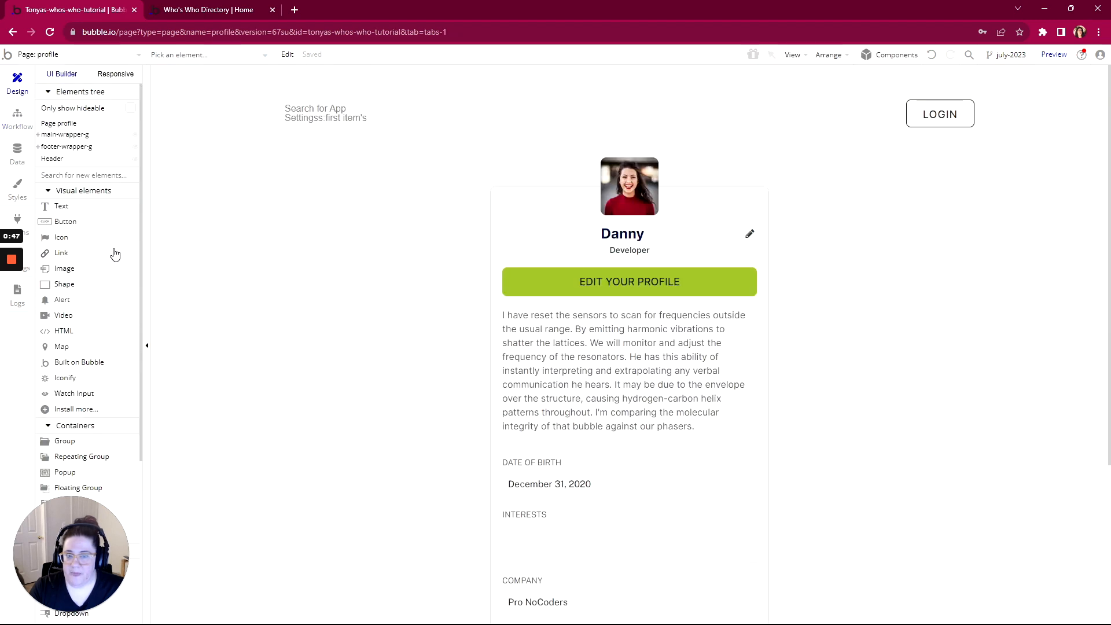
double_click(228, 235)
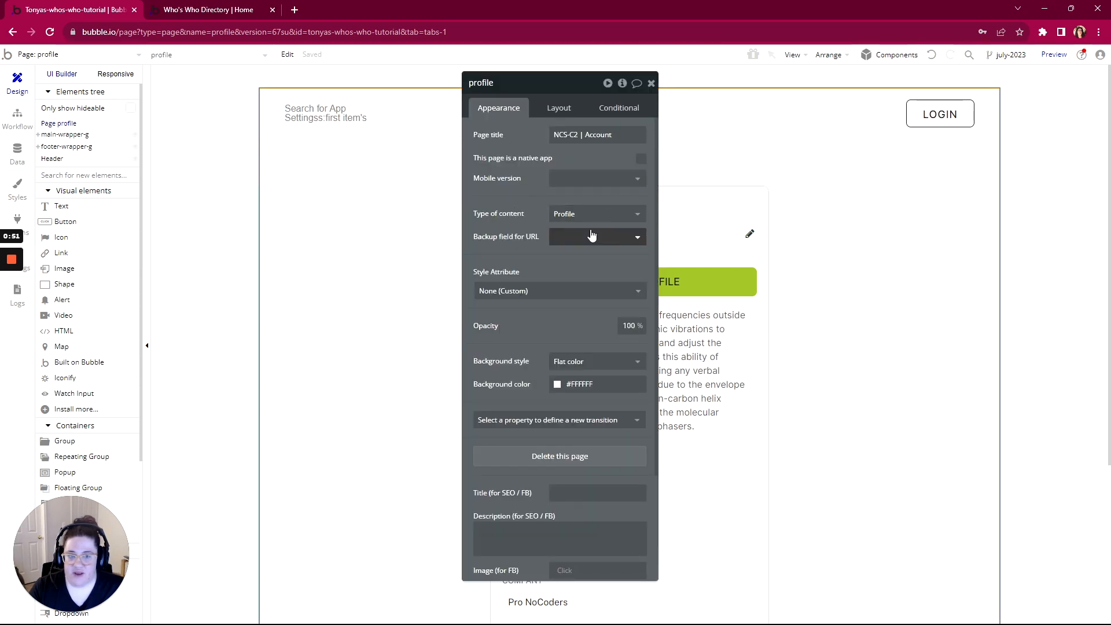
mouse_move(586, 237)
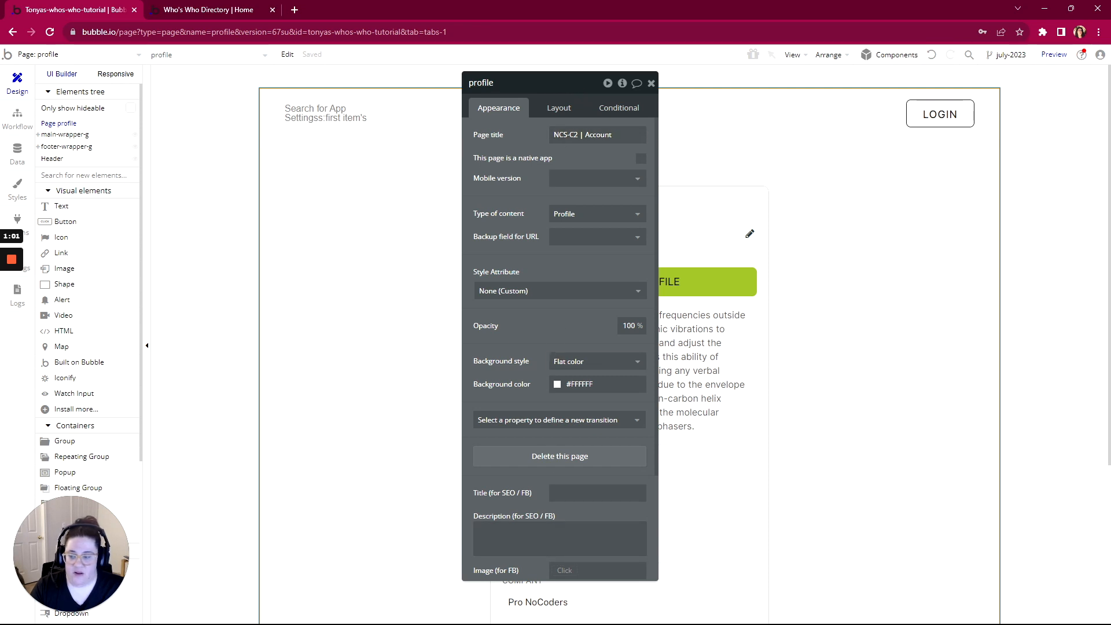
key(alt+Tab)
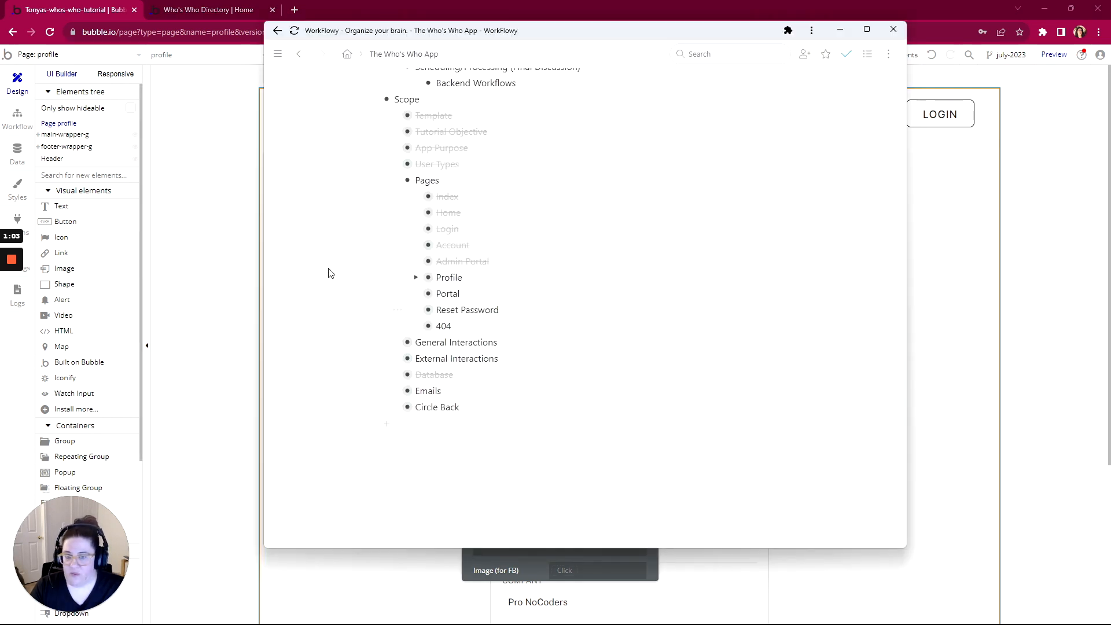
Read the Profile notes' Purpose and planned title 'App Name | [User Name]'s Profile'
click(416, 278)
click(438, 295)
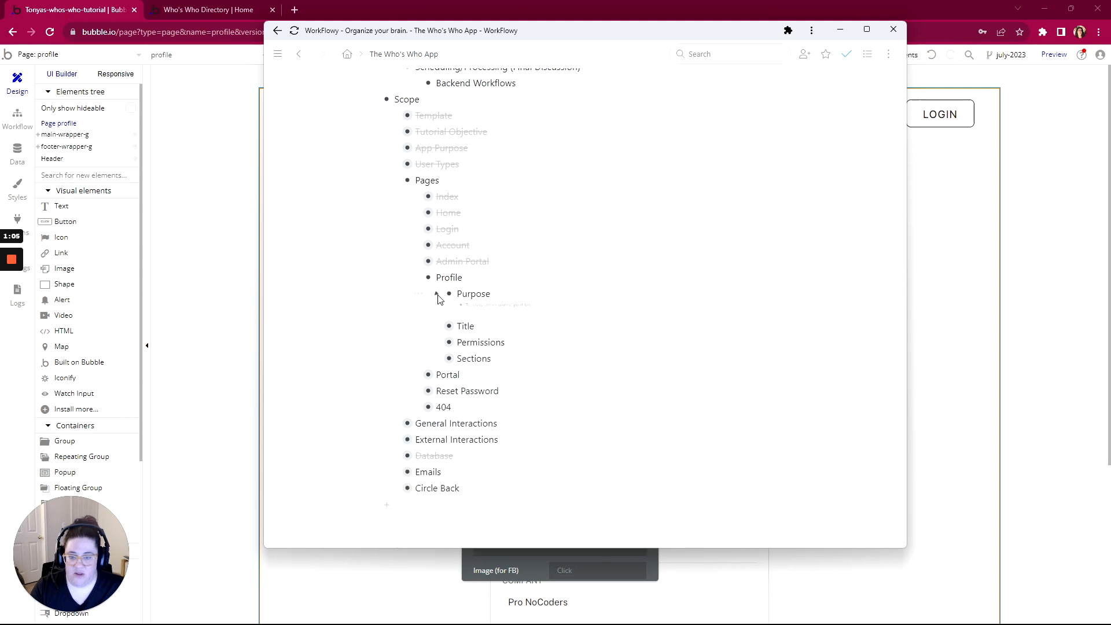
scroll(417, 326, down, 1)
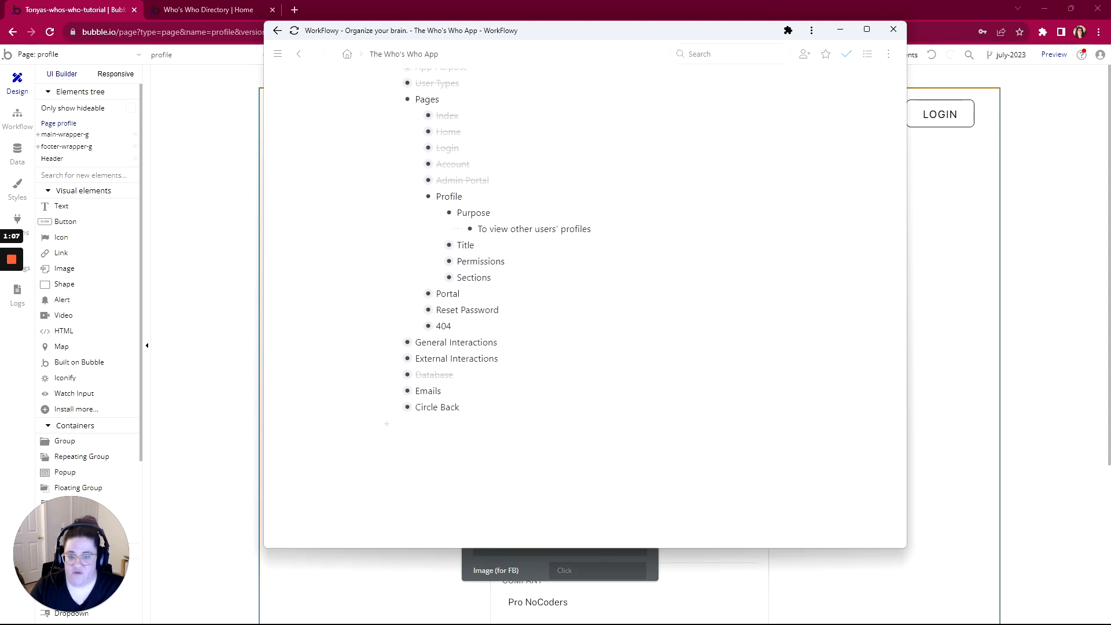
click(415, 165)
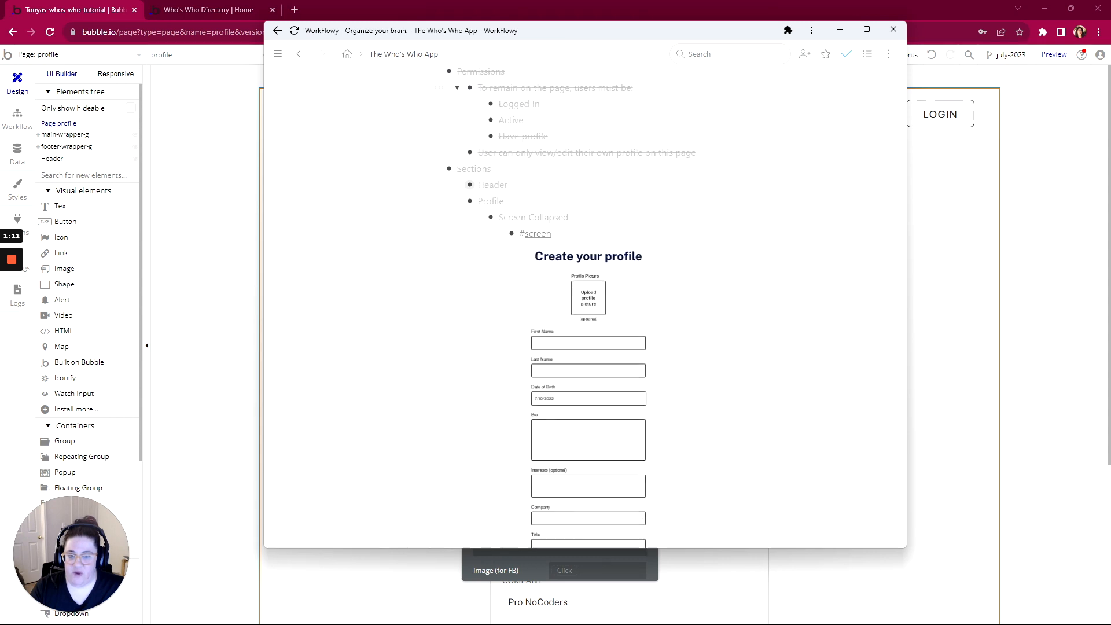
click(415, 166)
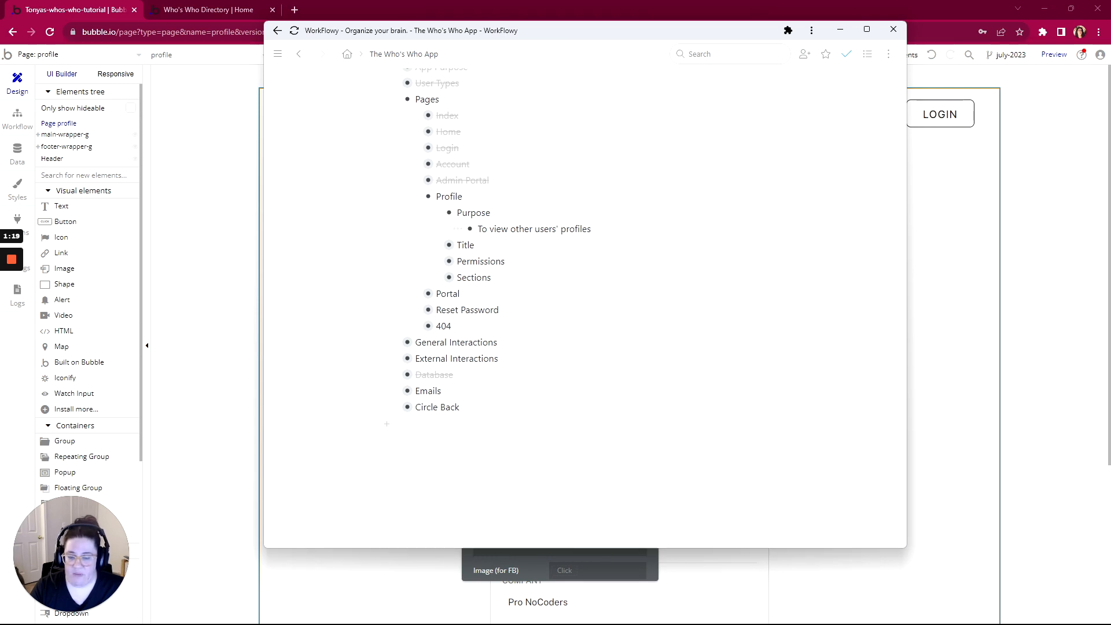
click(438, 245)
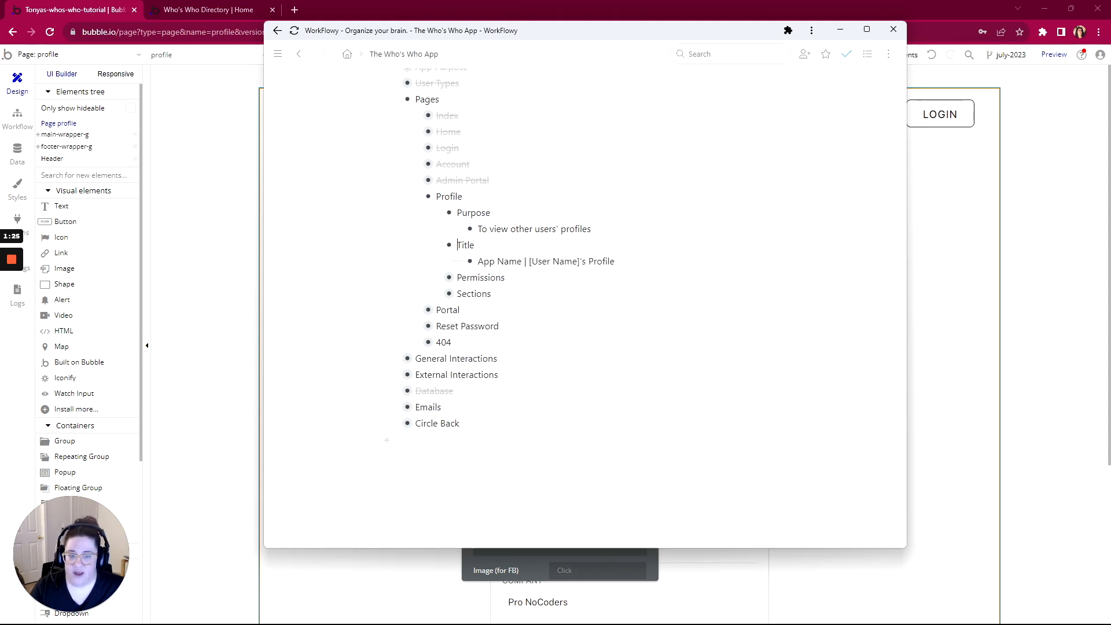
click(218, 191)
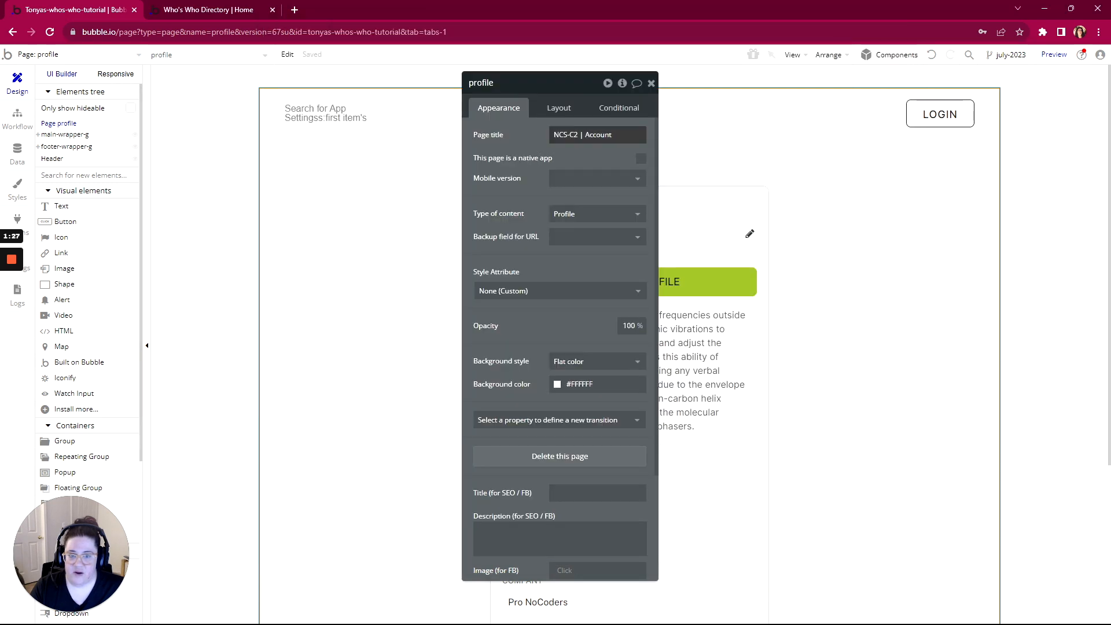
Start the page title with the app name from the first App Settings search result
click(613, 135)
click(654, 136)
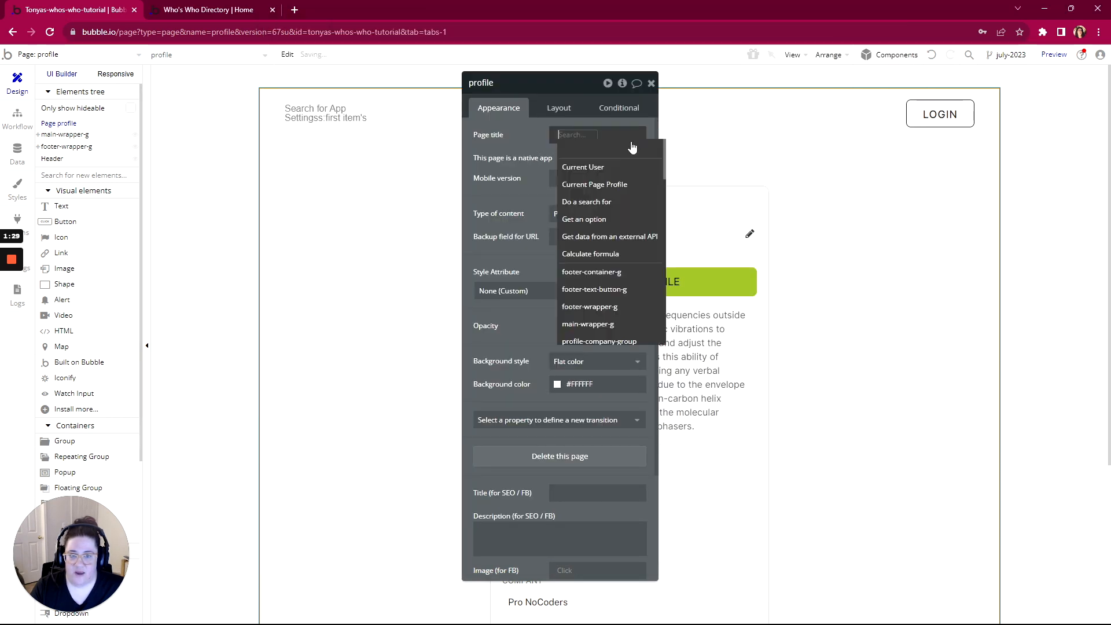
click(584, 201)
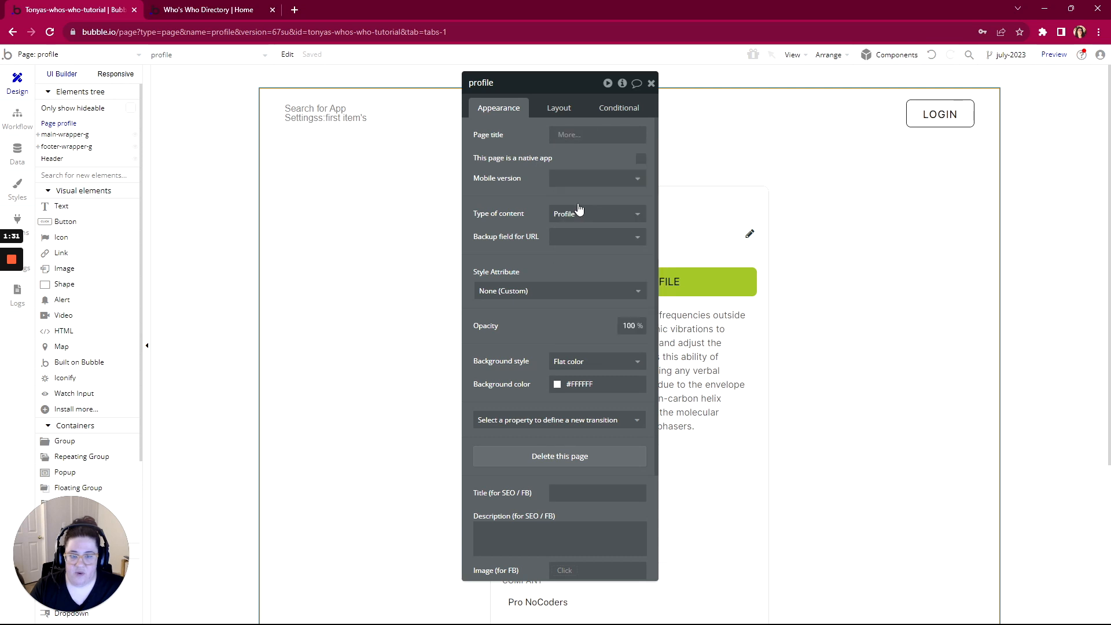
click(354, 111)
click(368, 143)
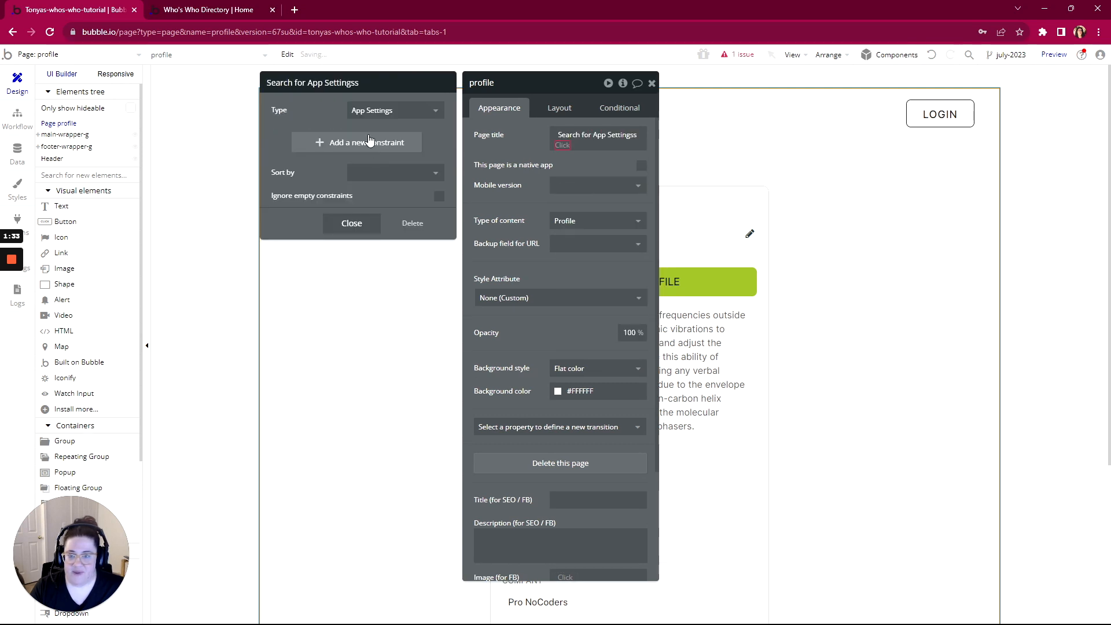
click(562, 145)
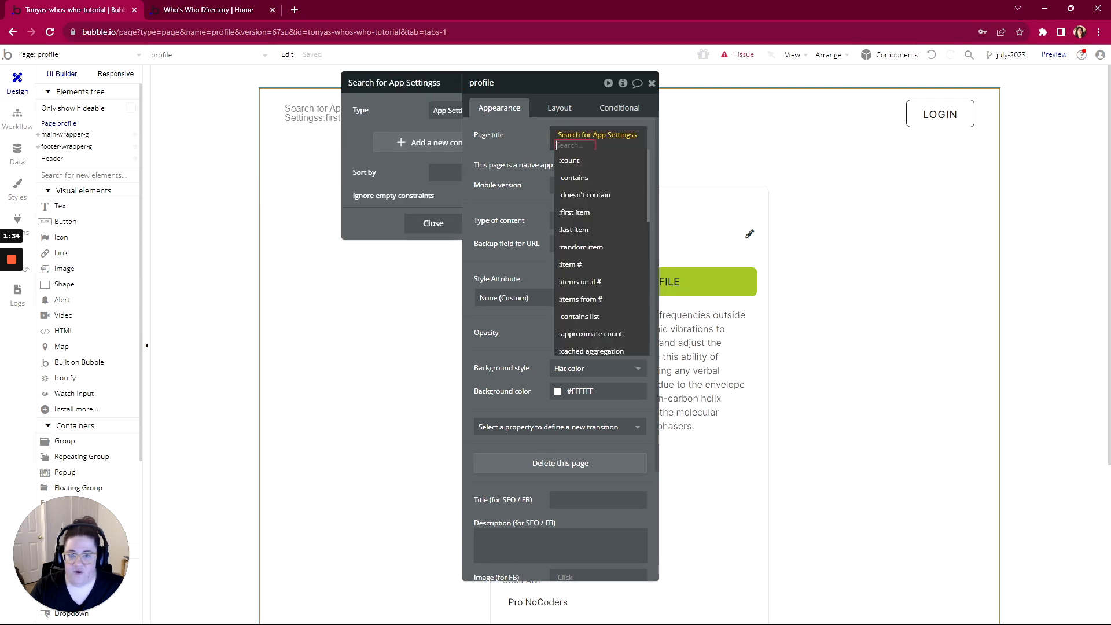
click(574, 209)
click(574, 170)
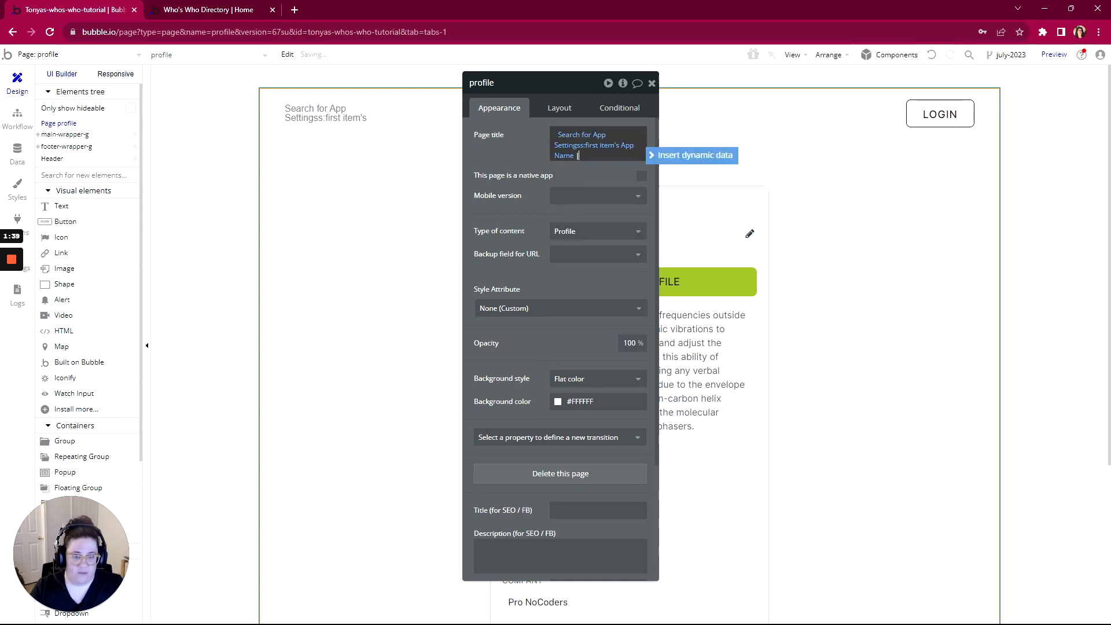
Append Current Page Profile's First Last followed by "'s Profile" to the page title
click(670, 160)
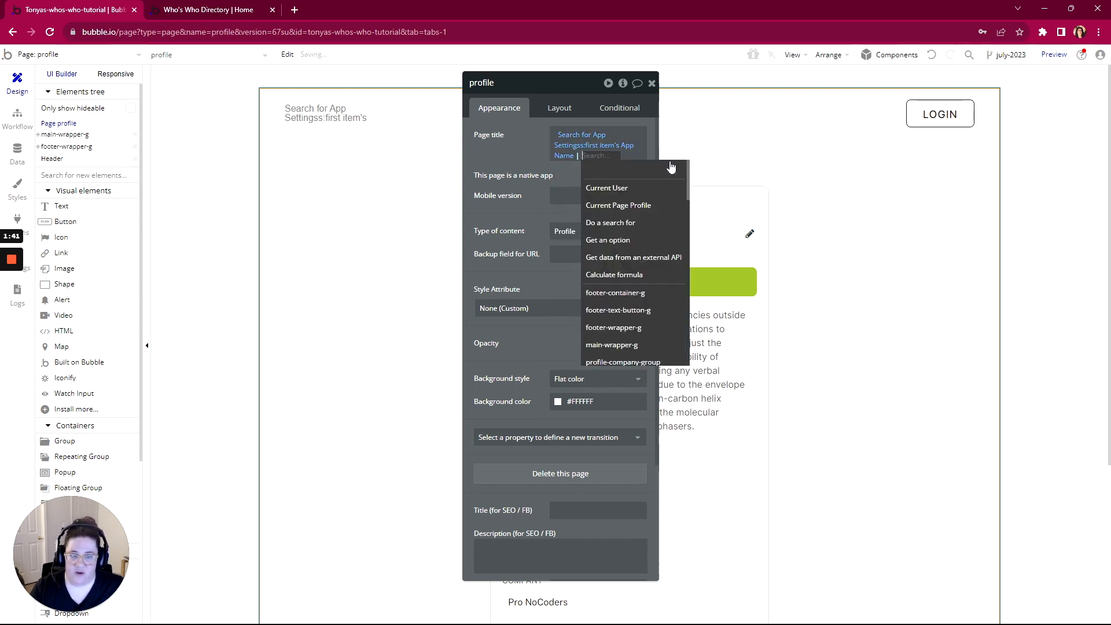
click(612, 206)
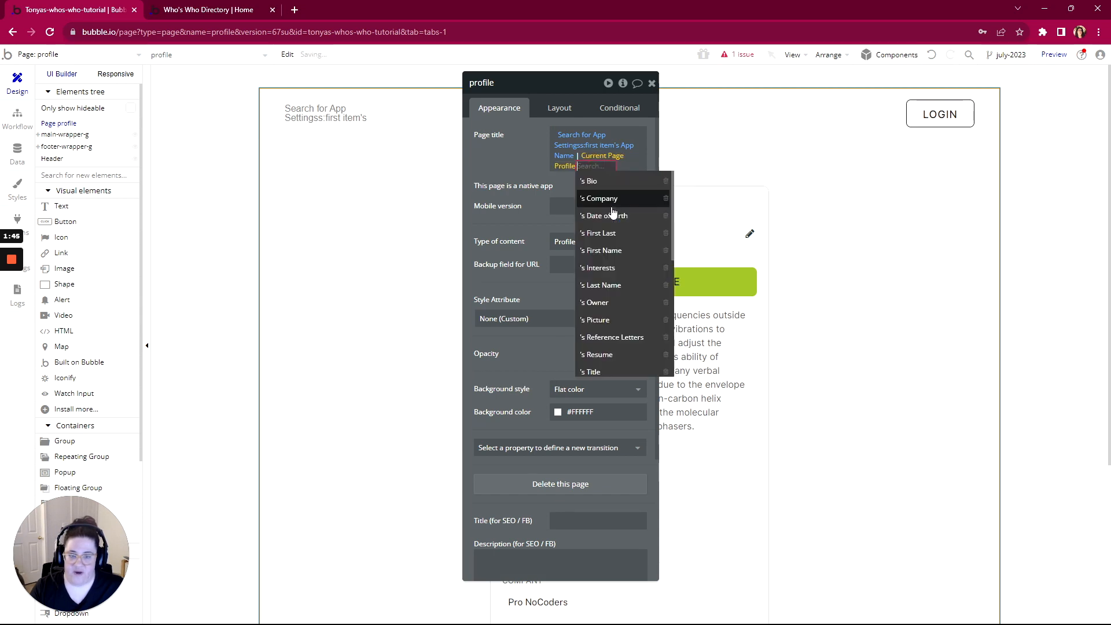
click(606, 236)
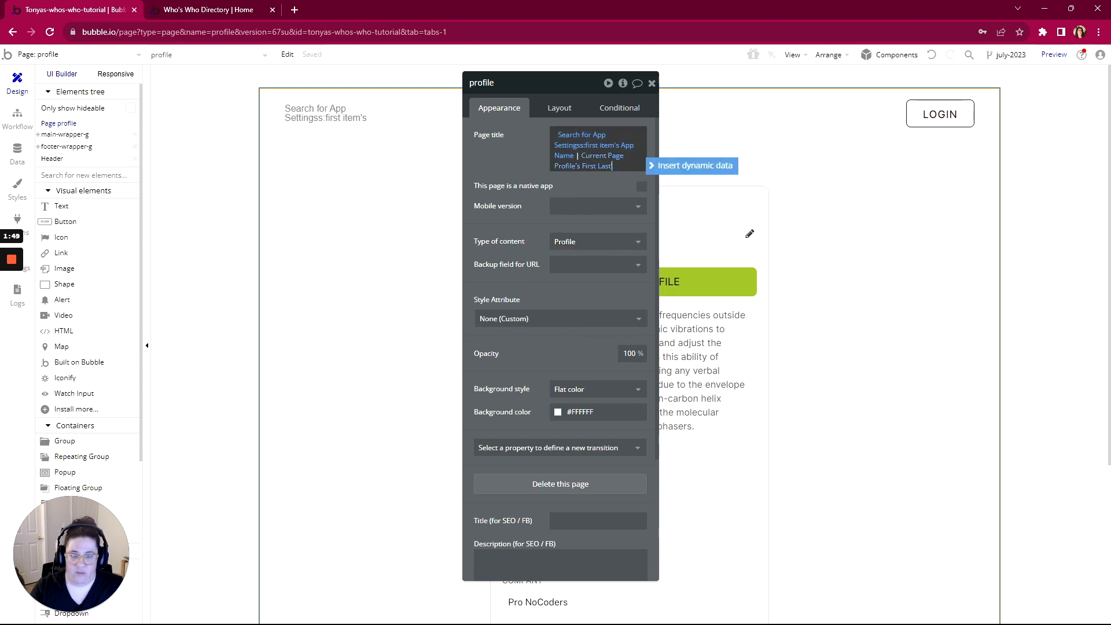
text('s)
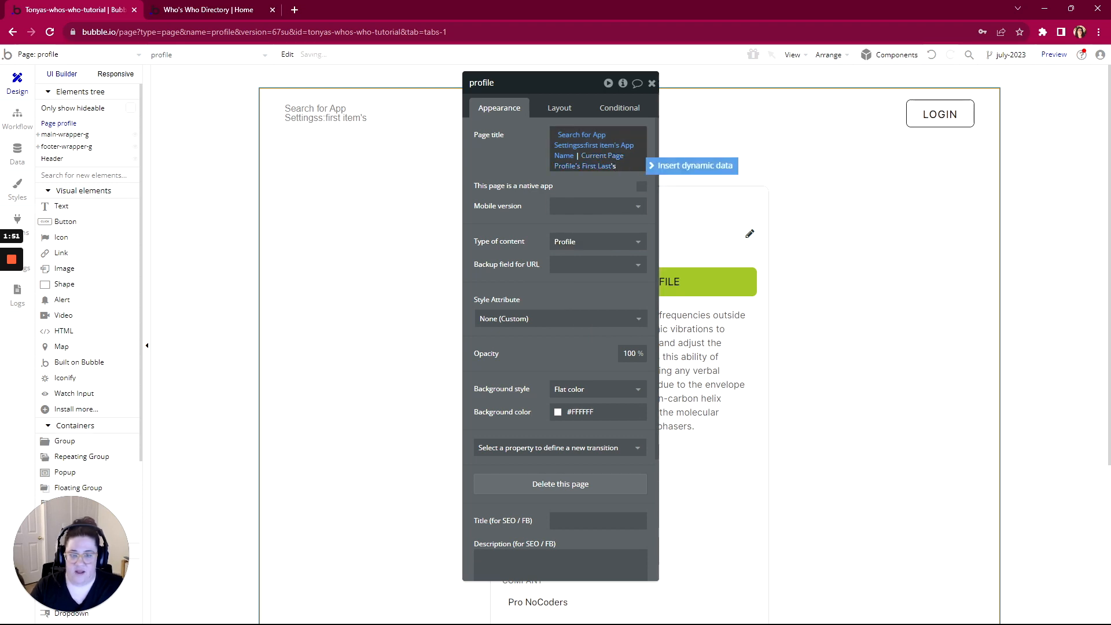
text( Profile)
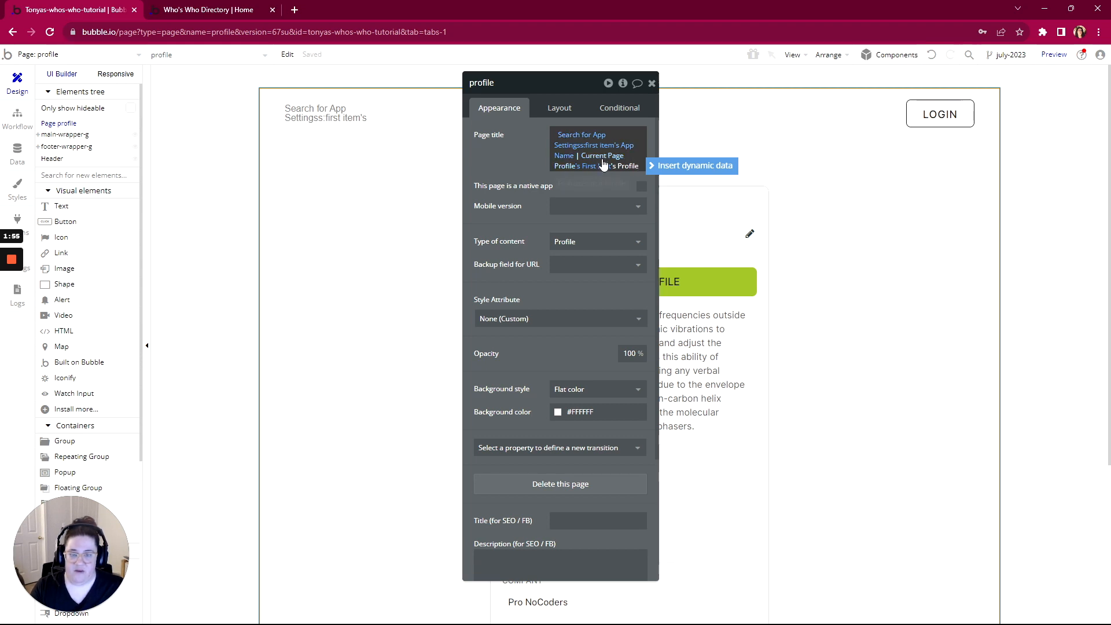
click(492, 161)
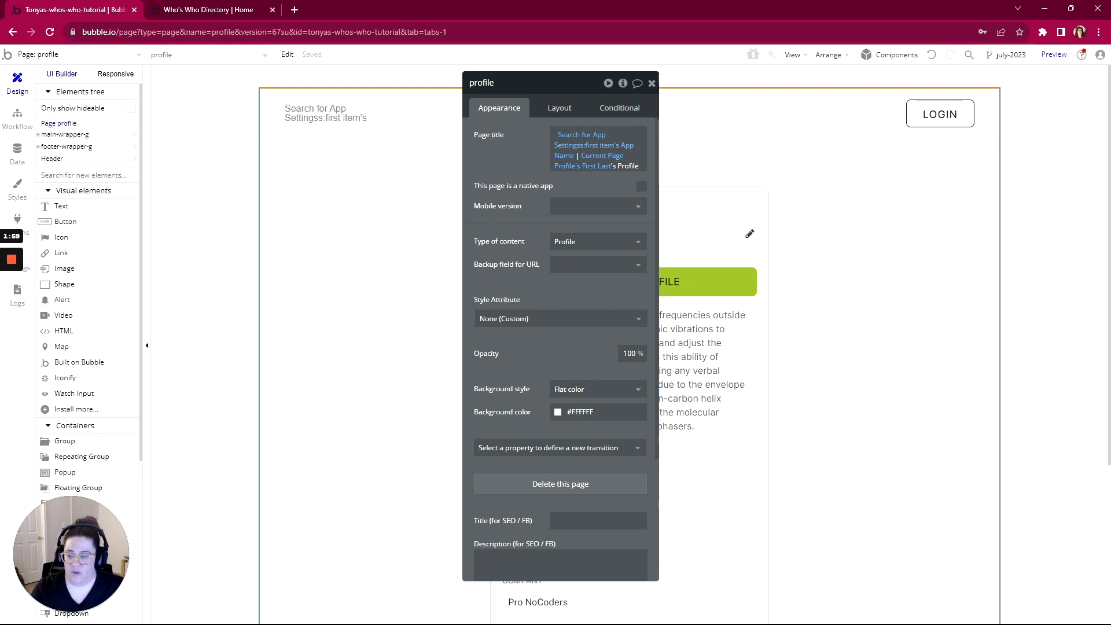
key(alt+Tab)
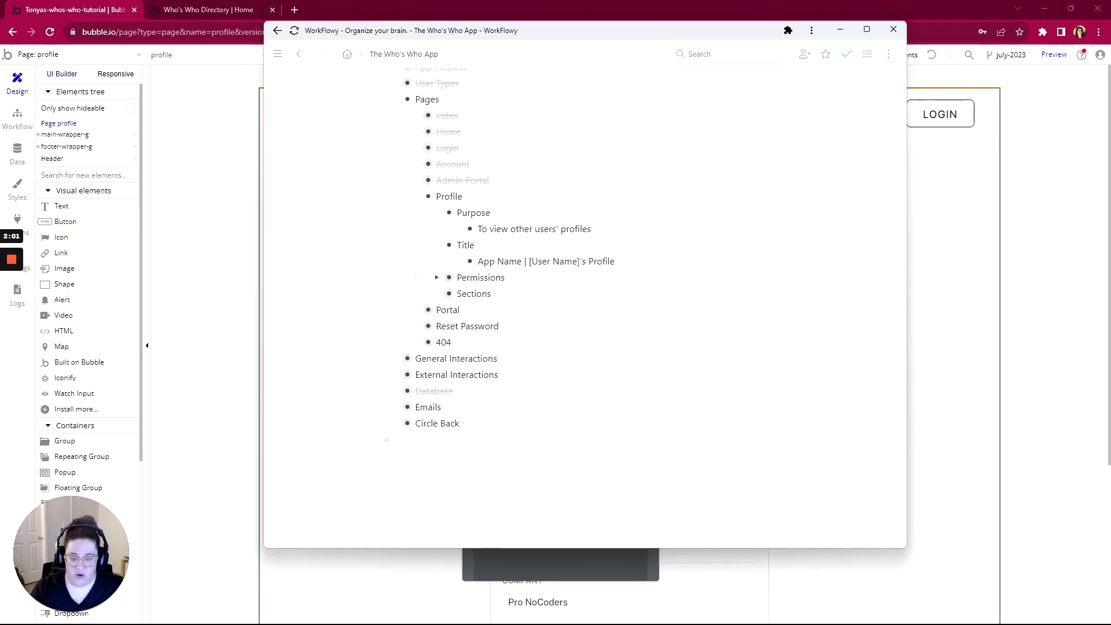
Expand the Profile Permissions notes to read its four access rules, then minimize WorkFlowy
click(437, 278)
scroll(438, 312, down, 1)
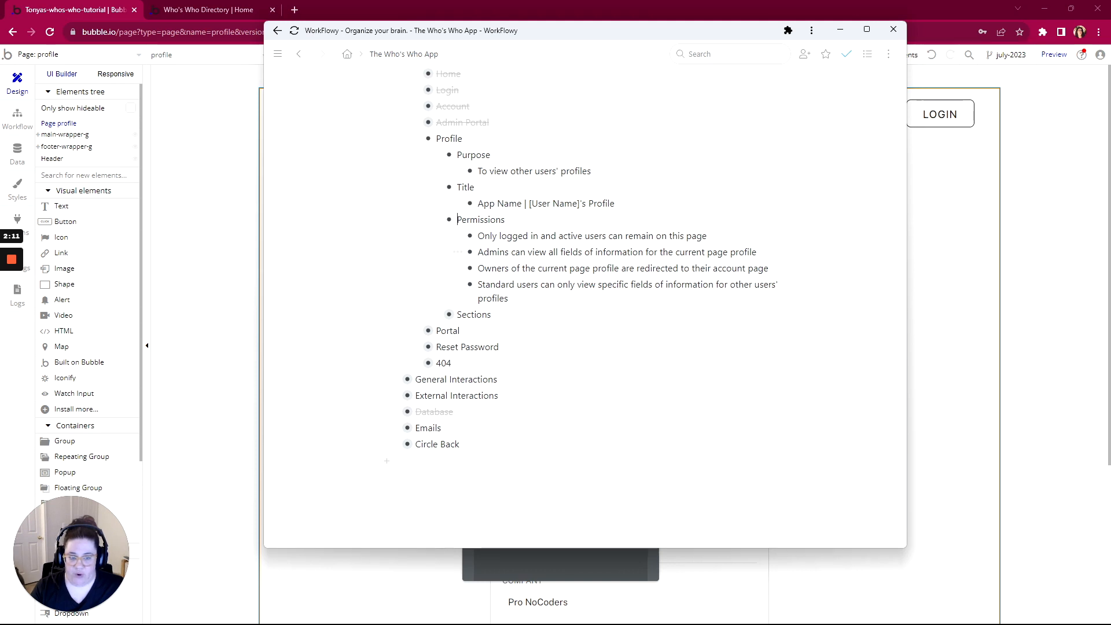
scroll(457, 252, down, 1)
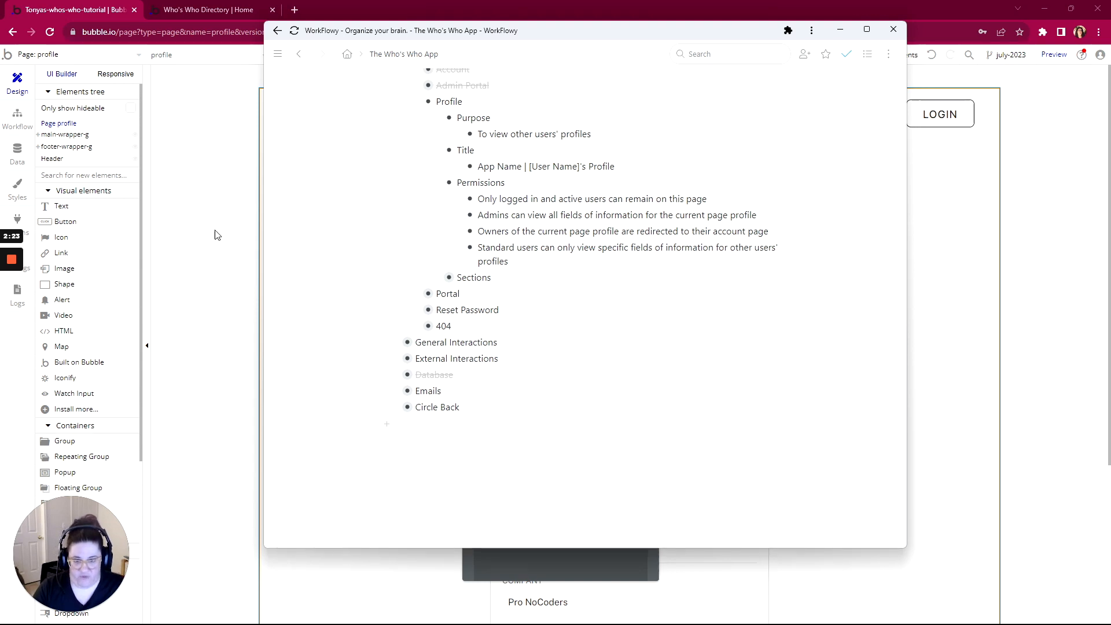
click(12, 308)
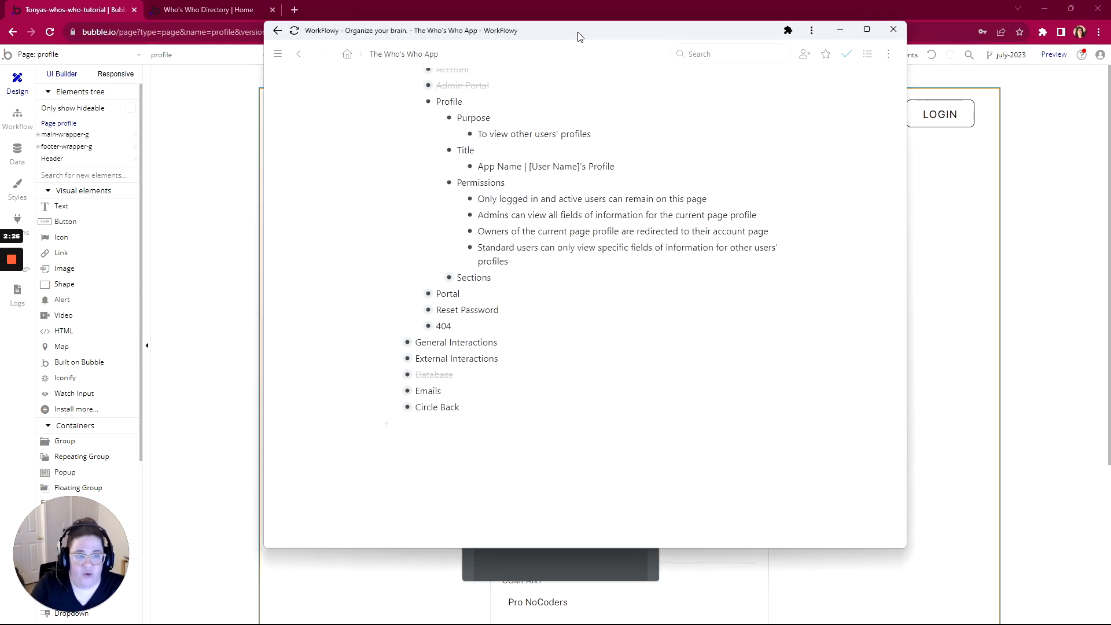
click(840, 29)
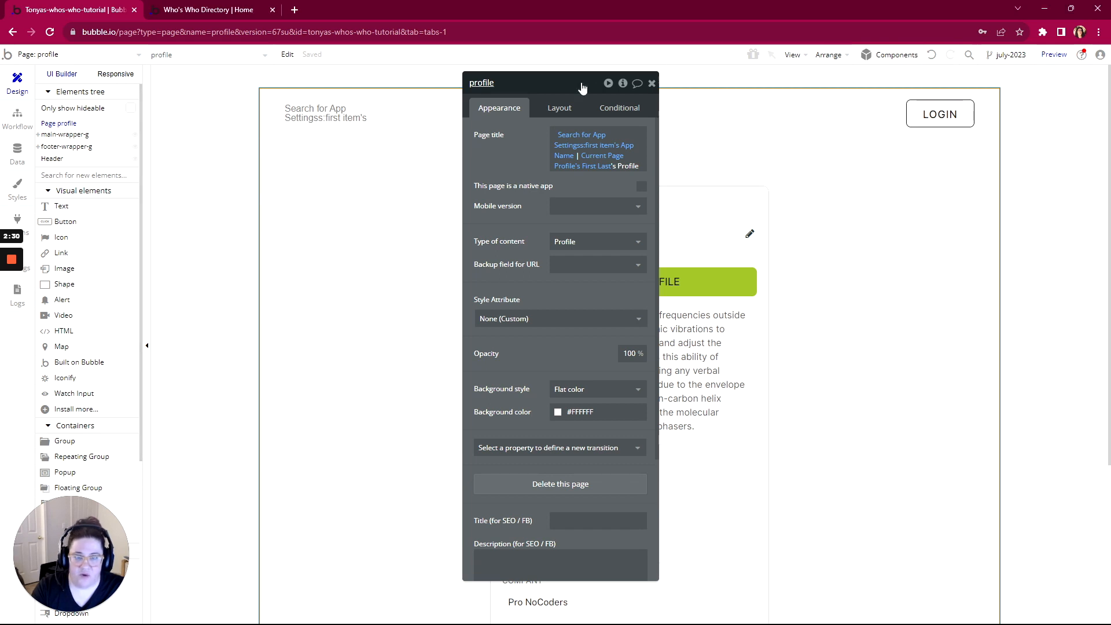
Scroll through the profile's bio, birth date, interests, company, resume and references sections
drag(583, 87, 321, 91)
scroll(629, 289, down, 3)
scroll(628, 291, down, 2)
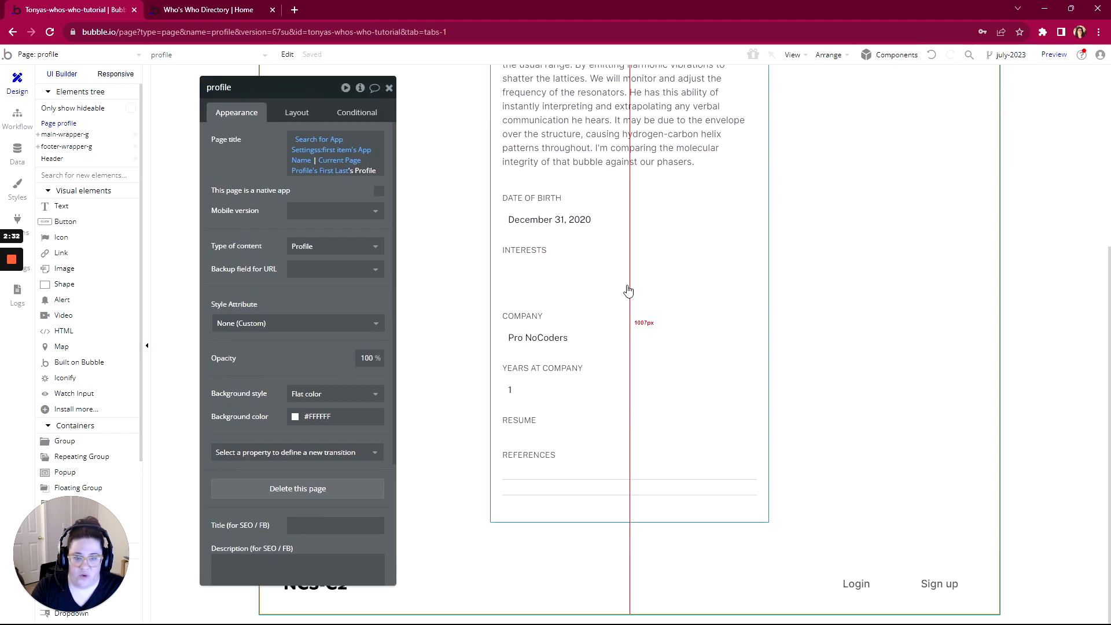
scroll(629, 290, up, 3)
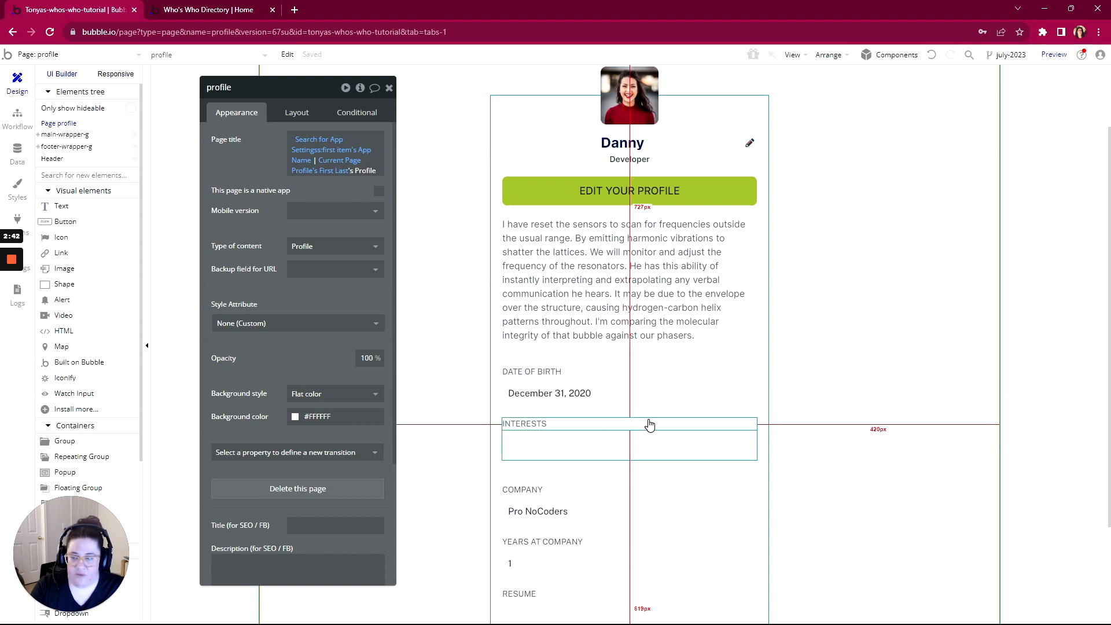
scroll(649, 425, down, 1)
click(18, 151)
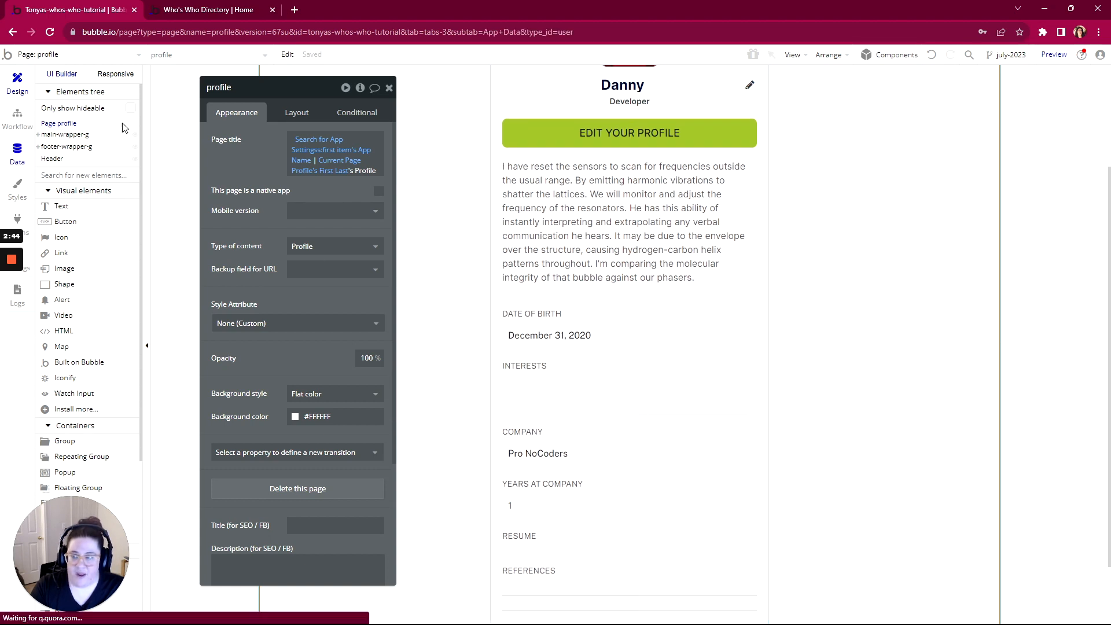
Review the Profile type's privacy rules and glance at the live Who's Who Directory app
click(153, 102)
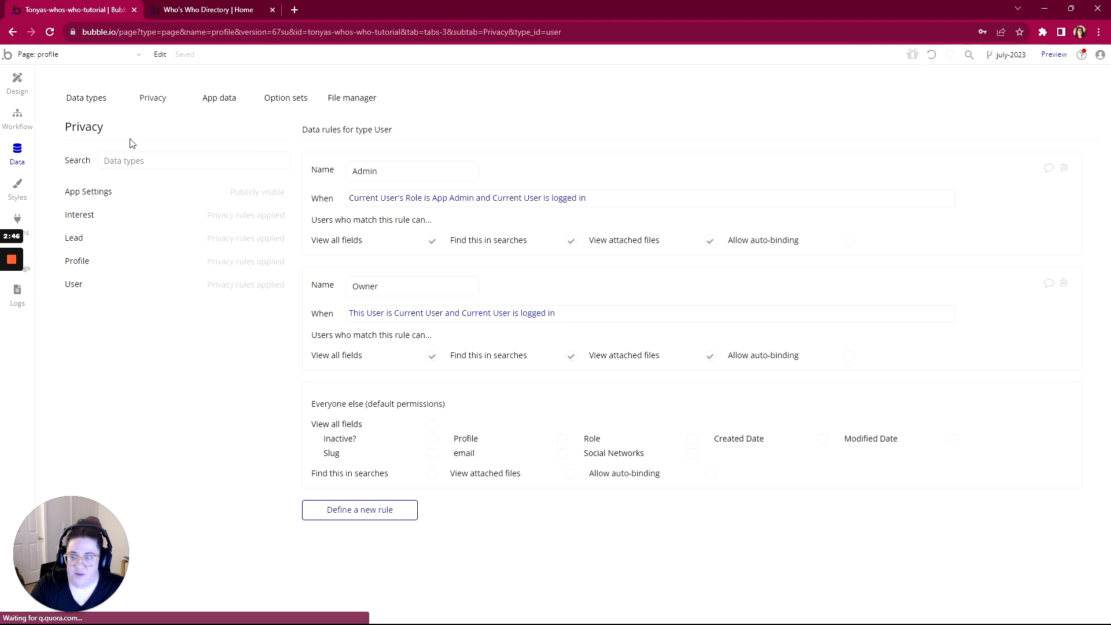
click(76, 261)
scroll(496, 315, down, 3)
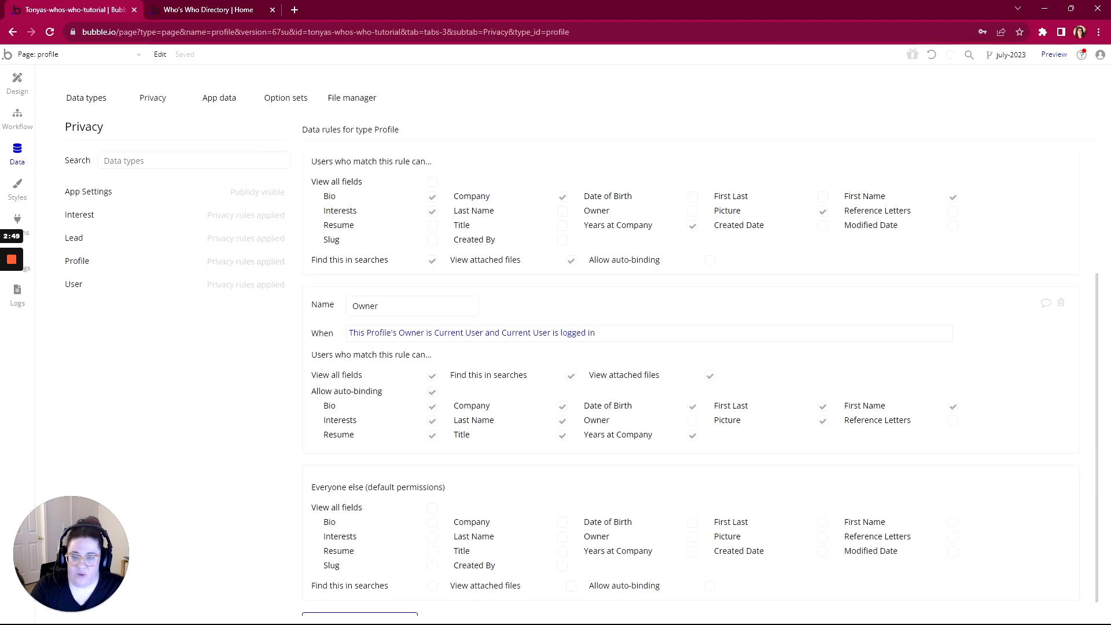
scroll(497, 314, up, 2)
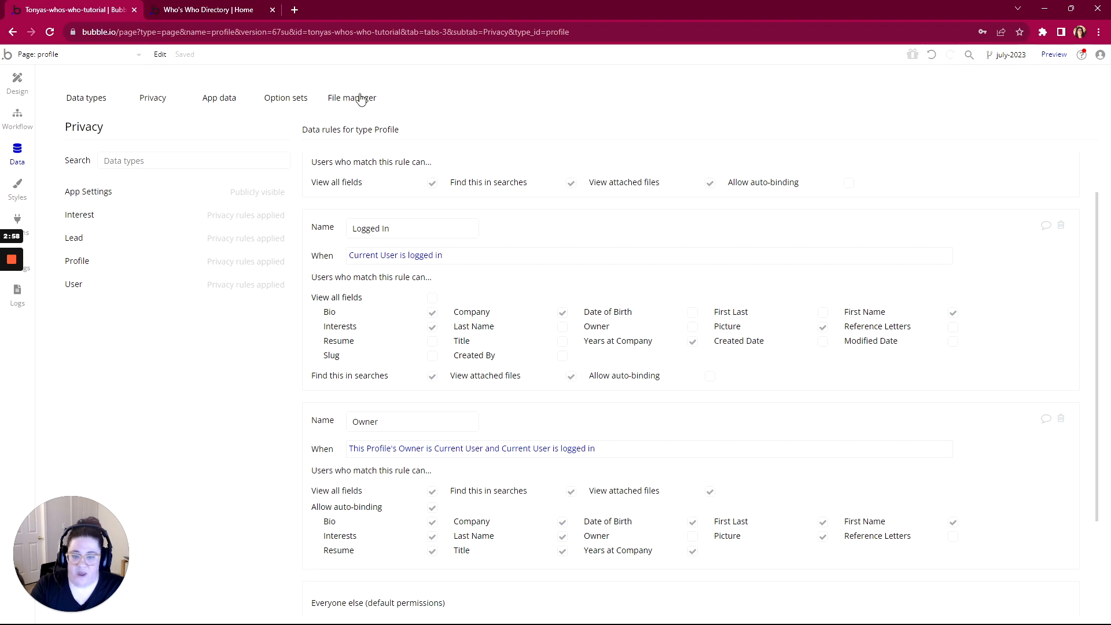
click(161, 15)
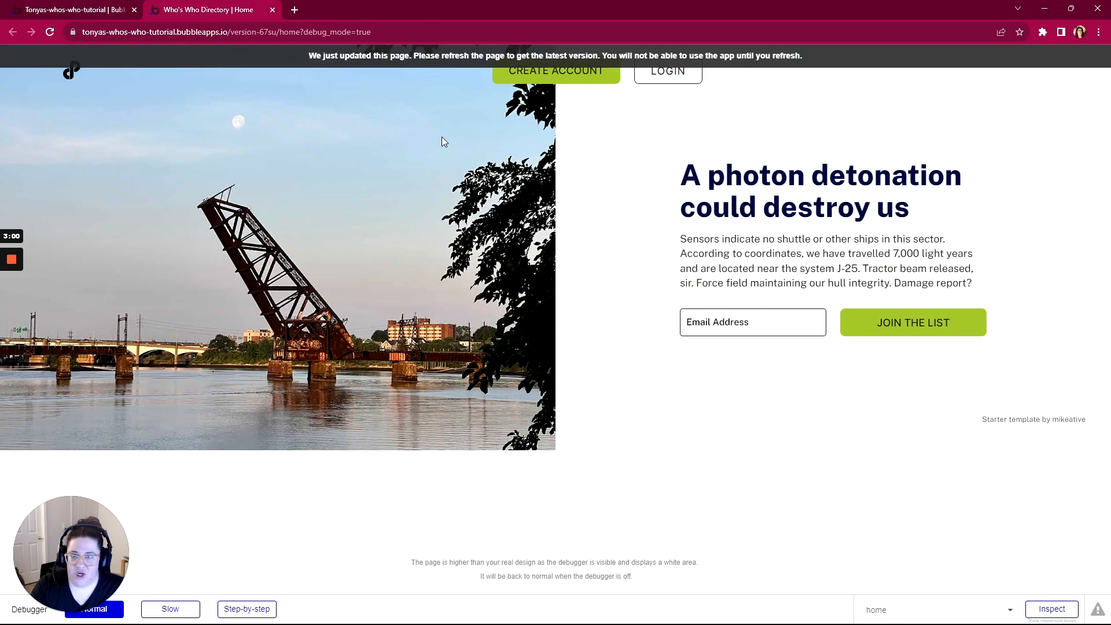
click(87, 10)
click(17, 81)
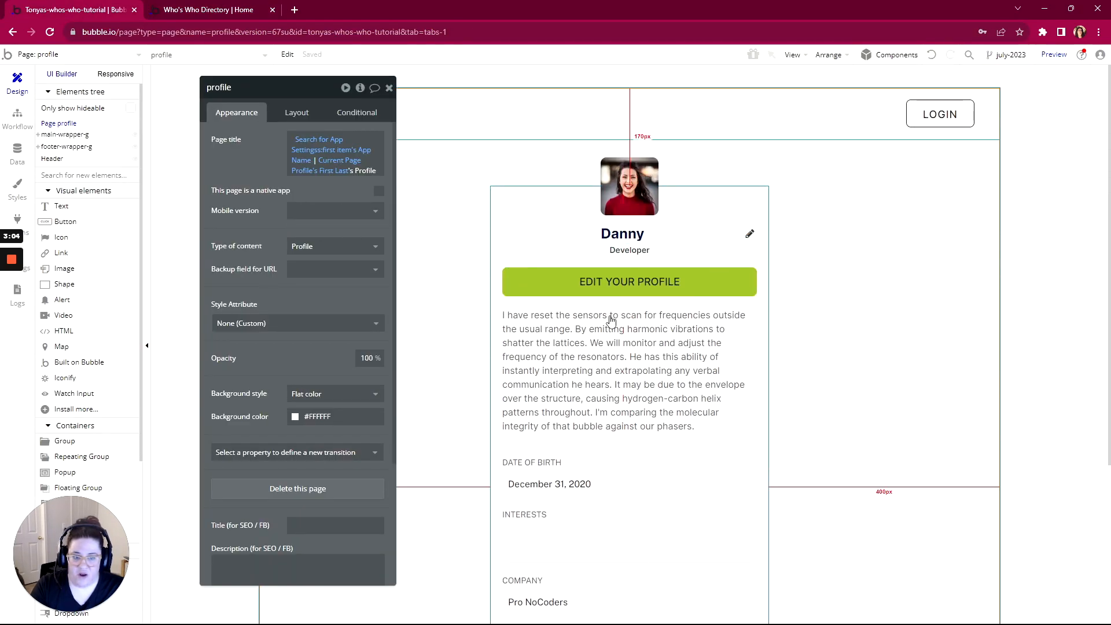
Scroll through the profile page's sections, then view its still-empty workflow editor
scroll(702, 249, down, 1)
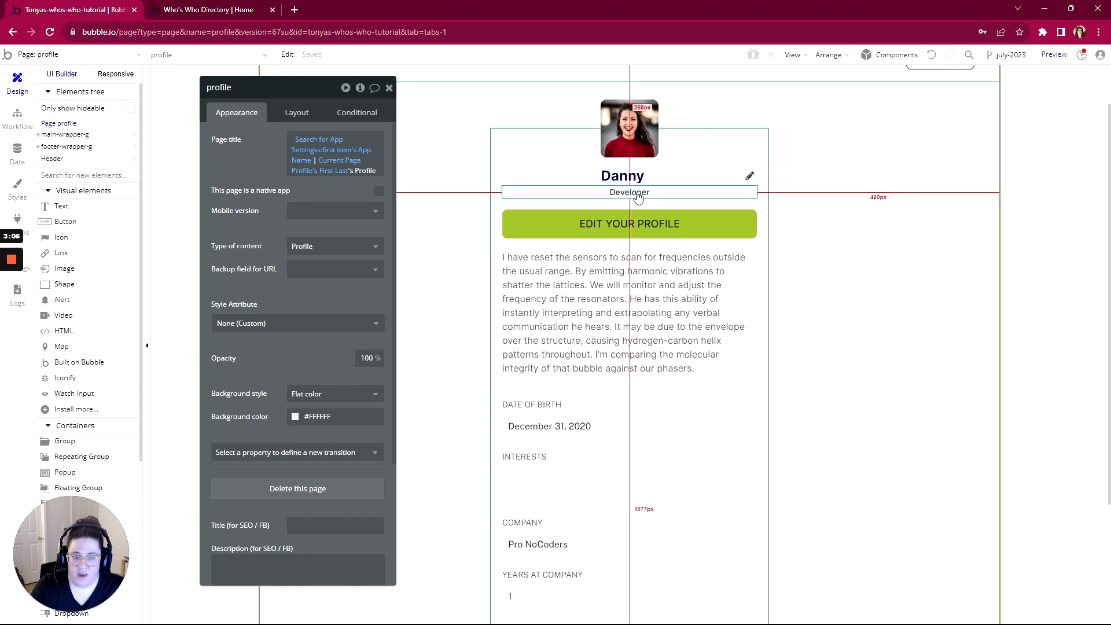
scroll(516, 186, down, 4)
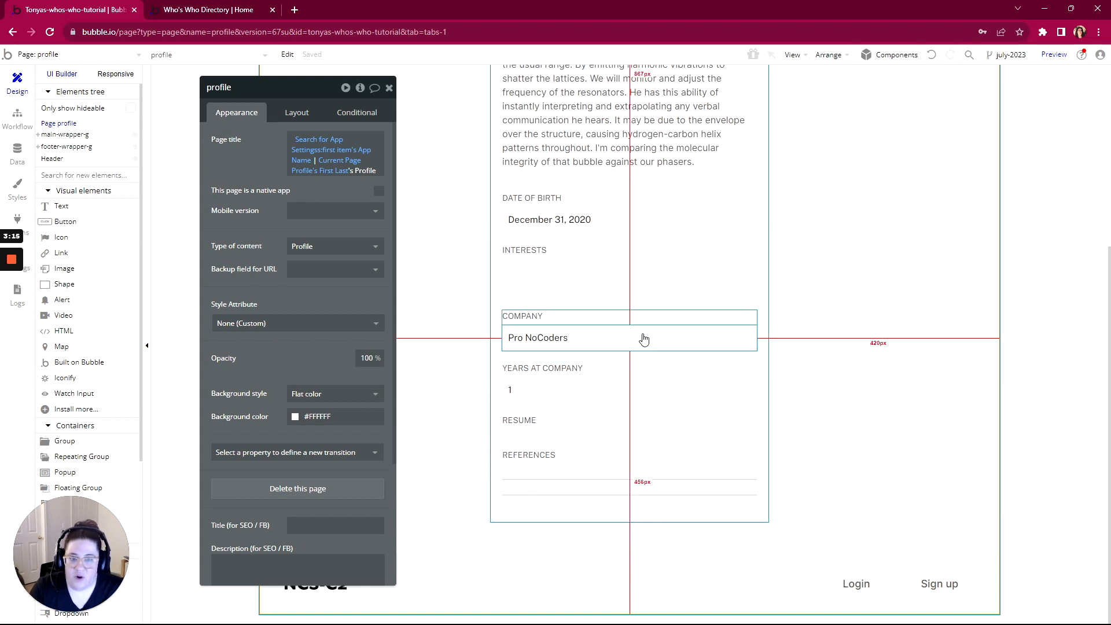
scroll(581, 324, up, 4)
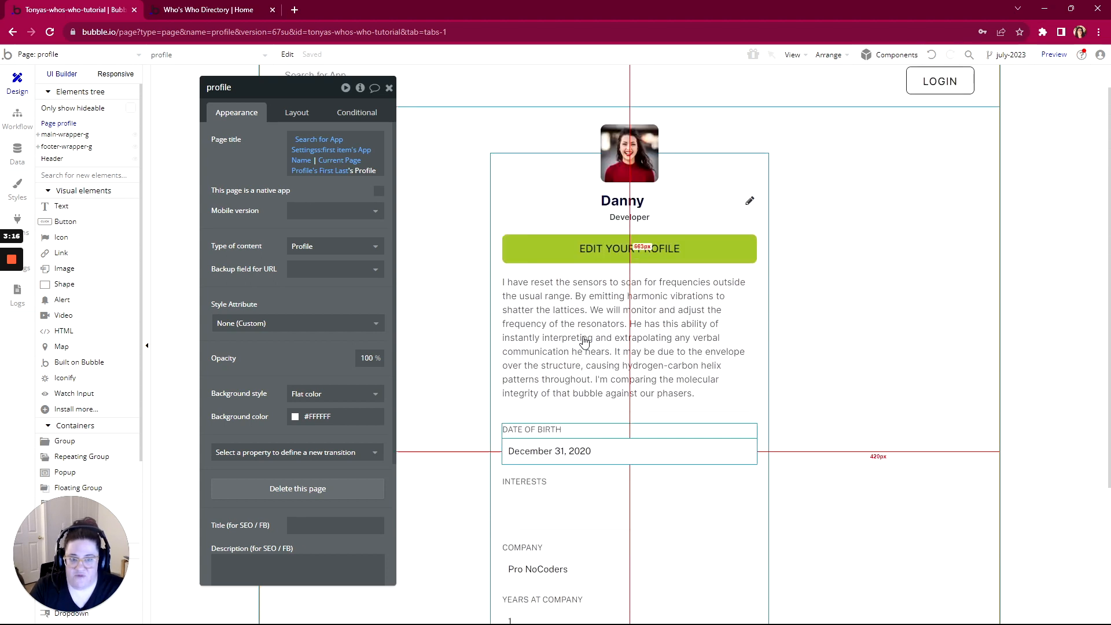
scroll(585, 342, down, 1)
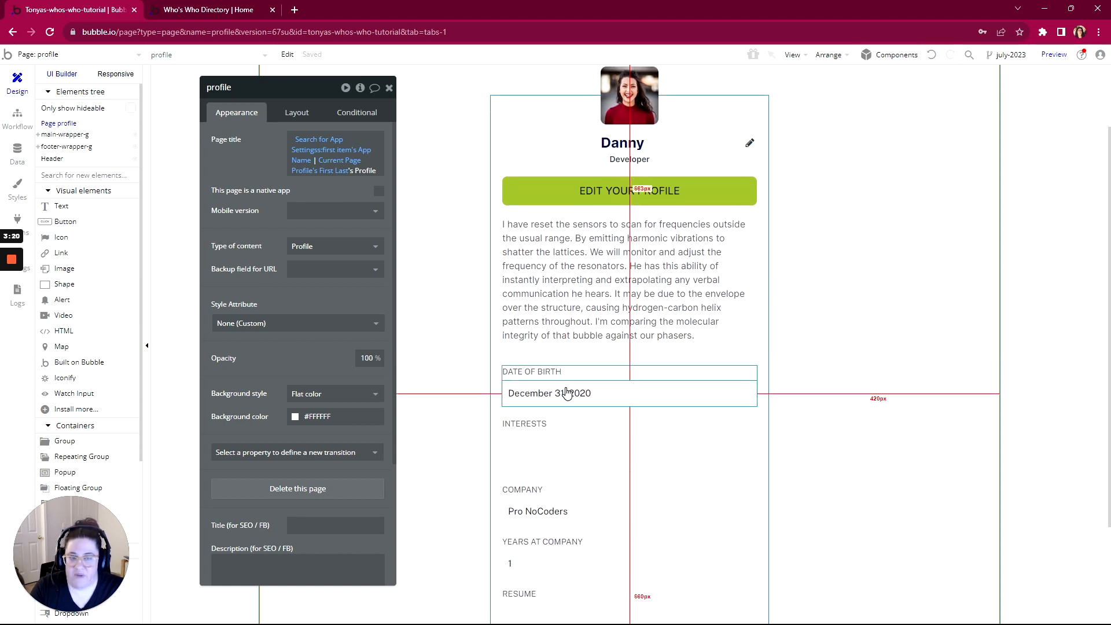
click(20, 125)
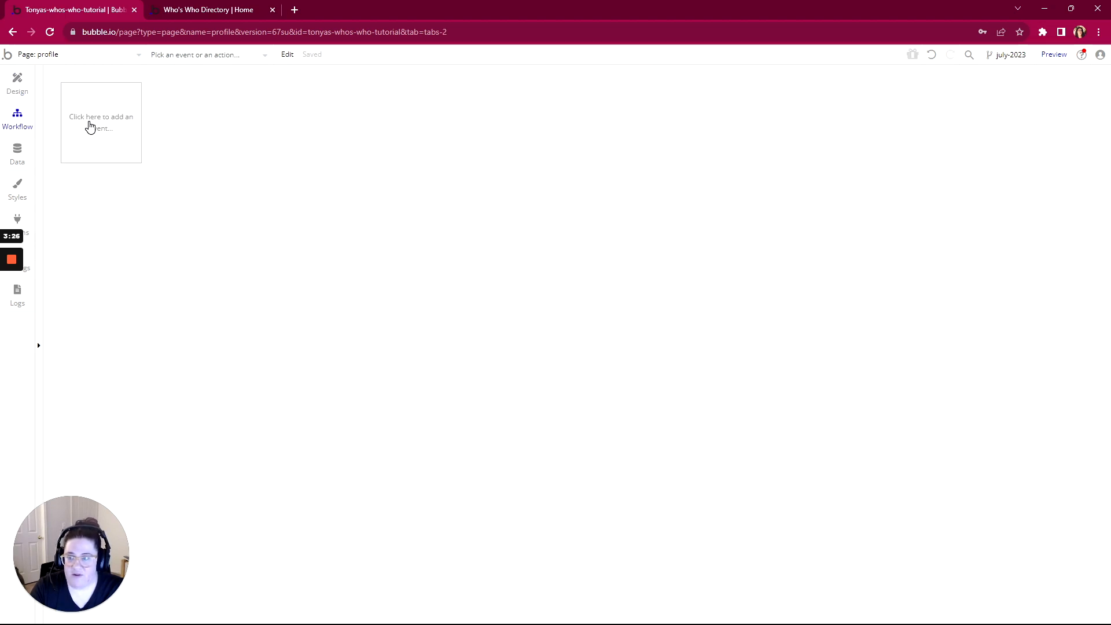
Create a condition-true event that fires when Current User is logged out
click(91, 126)
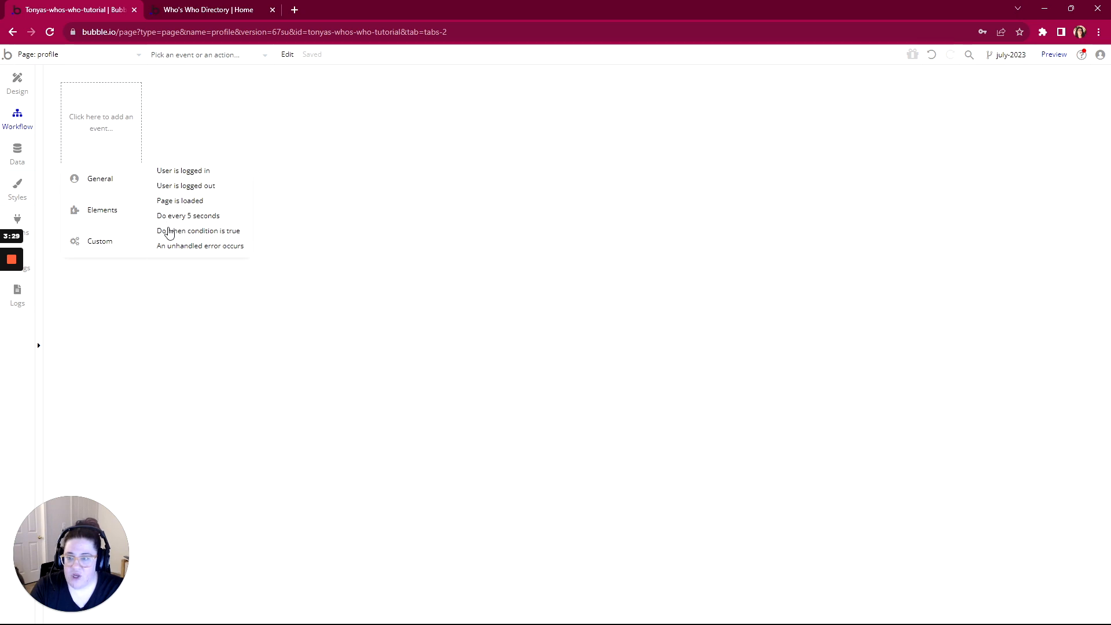
click(172, 232)
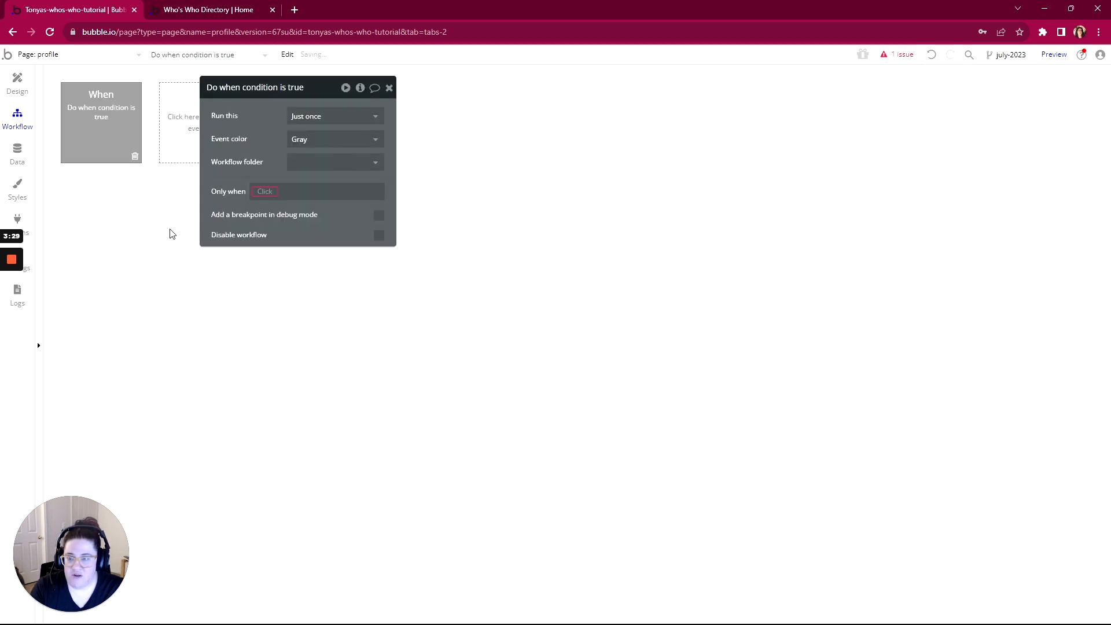
click(265, 191)
click(278, 225)
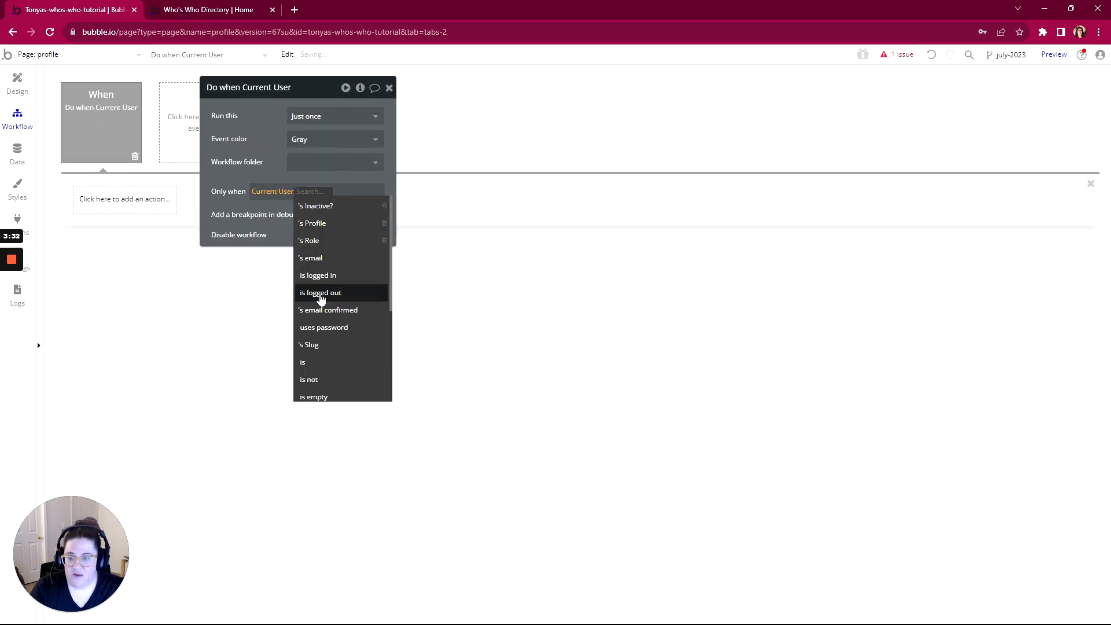
click(322, 292)
Extend the condition with 'or Current User's Inactive? is yes' and run it every time
click(352, 192)
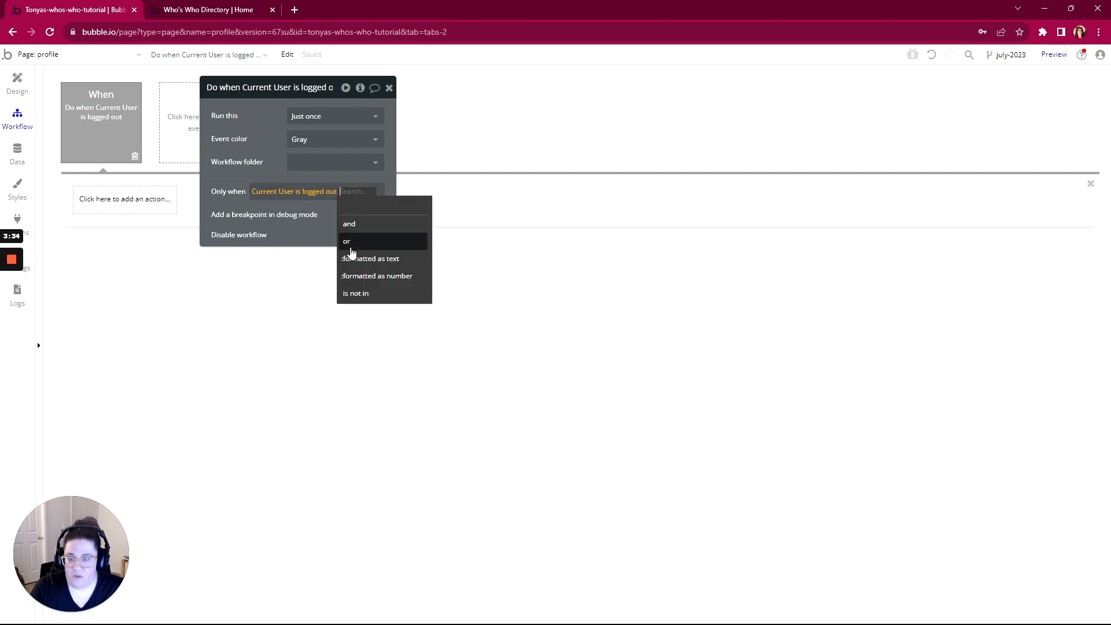
click(348, 242)
click(294, 234)
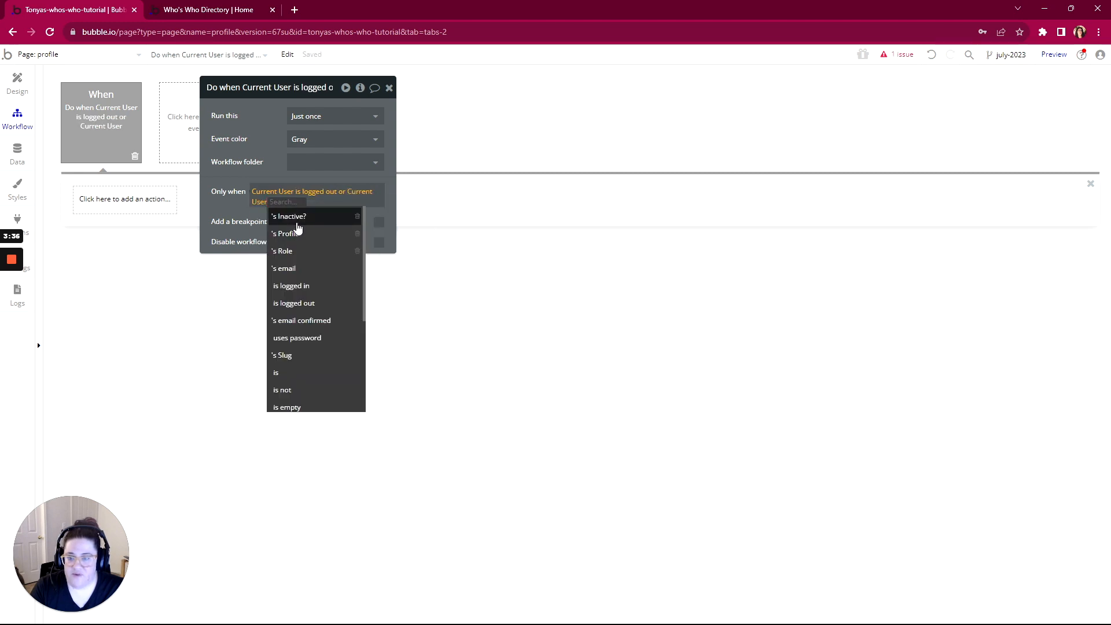
click(297, 221)
click(307, 206)
click(315, 242)
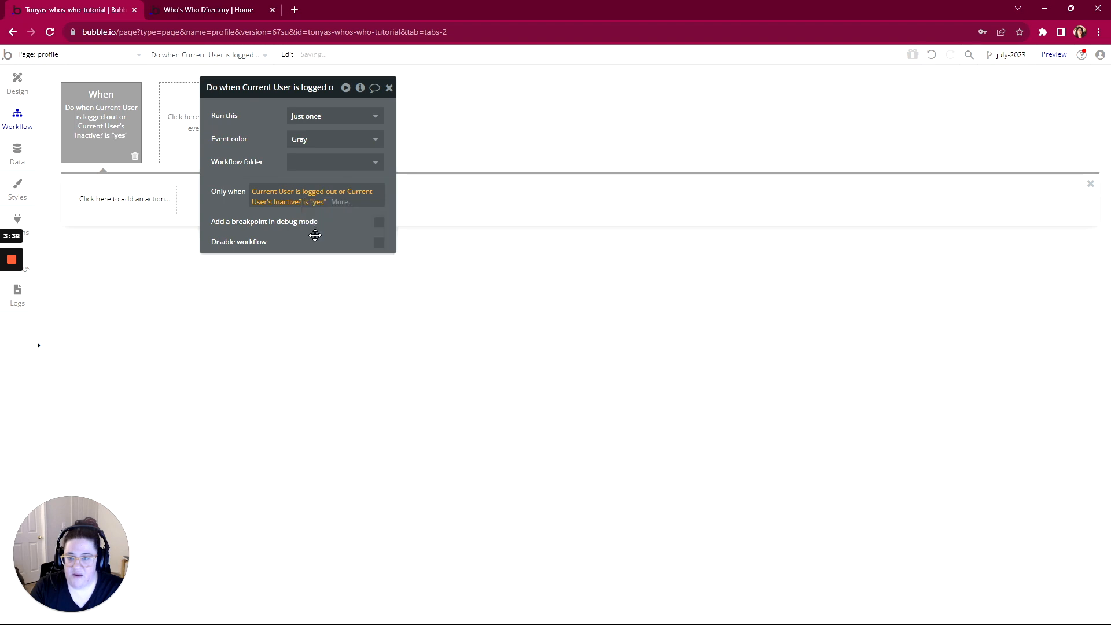
click(310, 119)
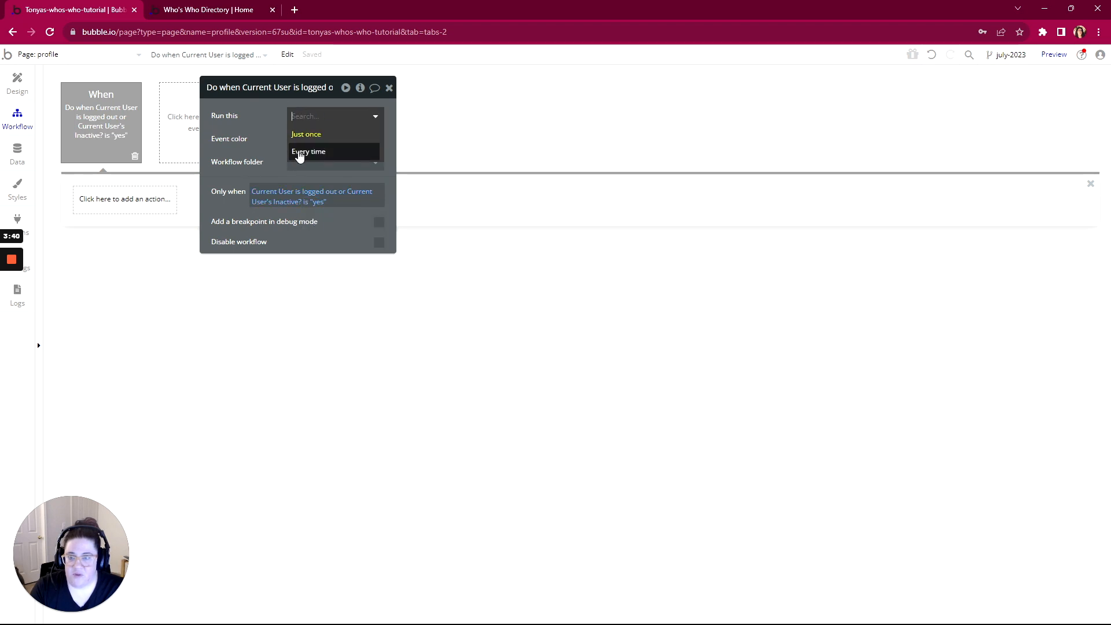
click(300, 154)
Add a Navigation > Go to page action with Destination set to index
click(102, 202)
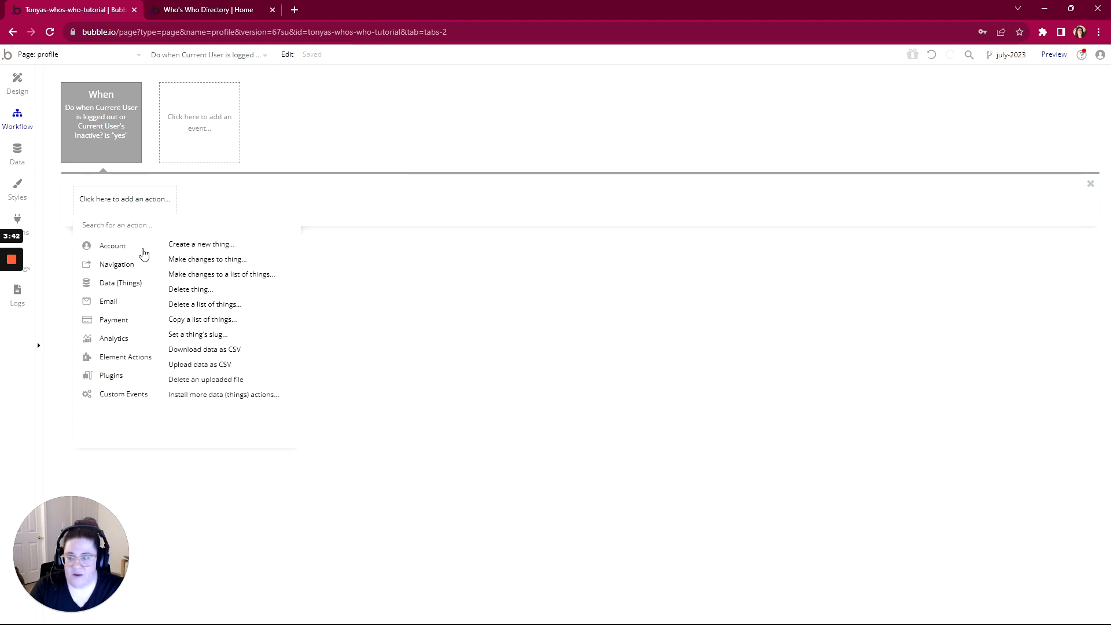
mouse_move(110, 361)
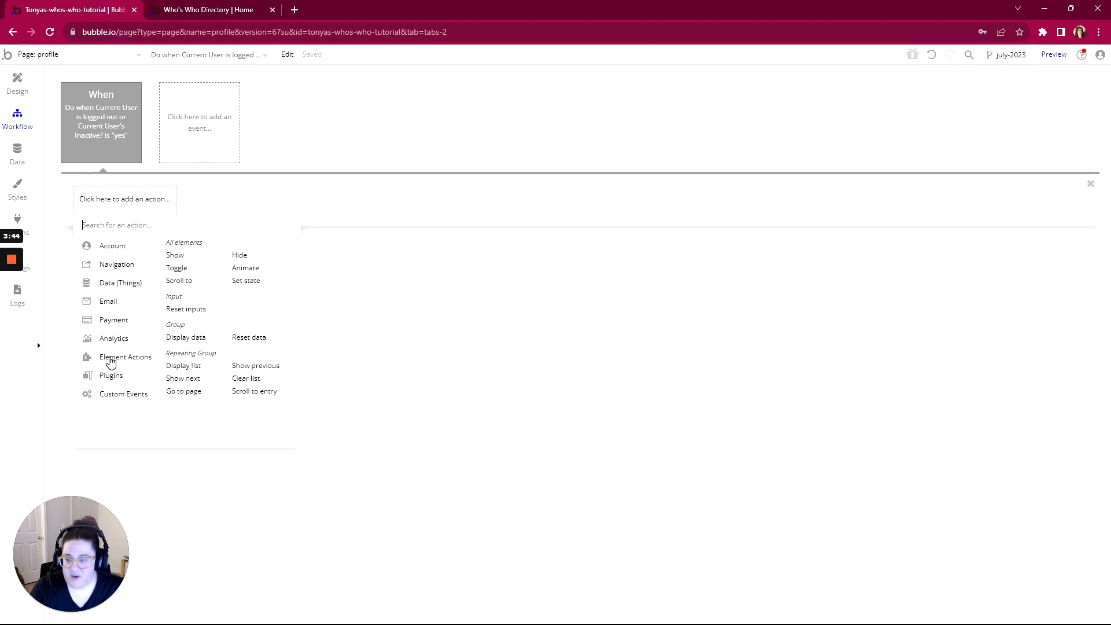
mouse_move(112, 250)
mouse_move(112, 269)
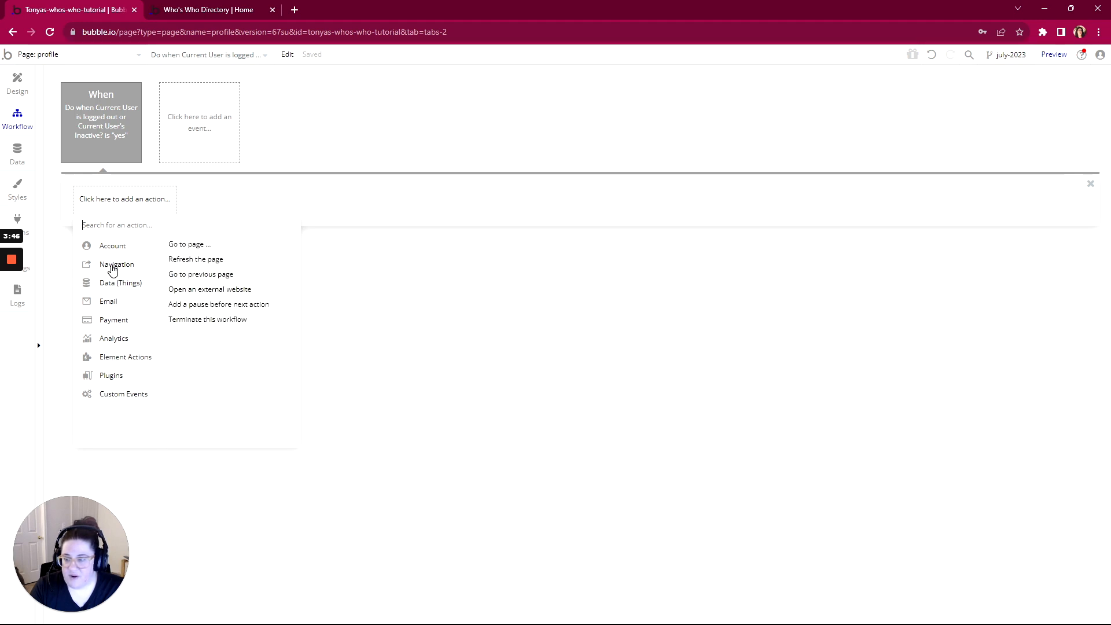
click(181, 246)
click(353, 119)
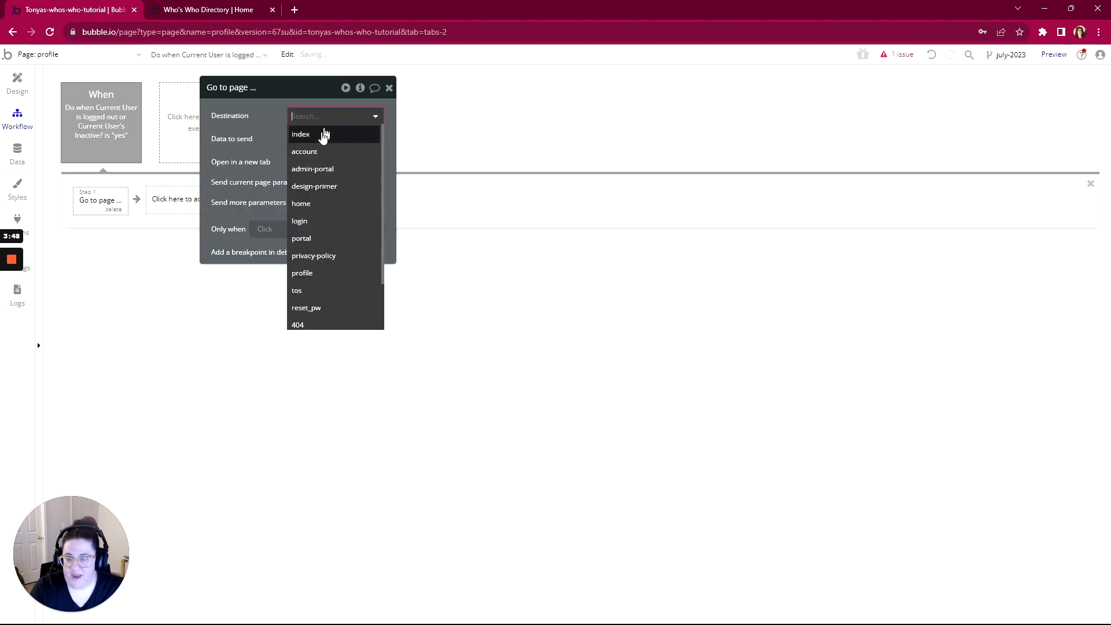
click(321, 130)
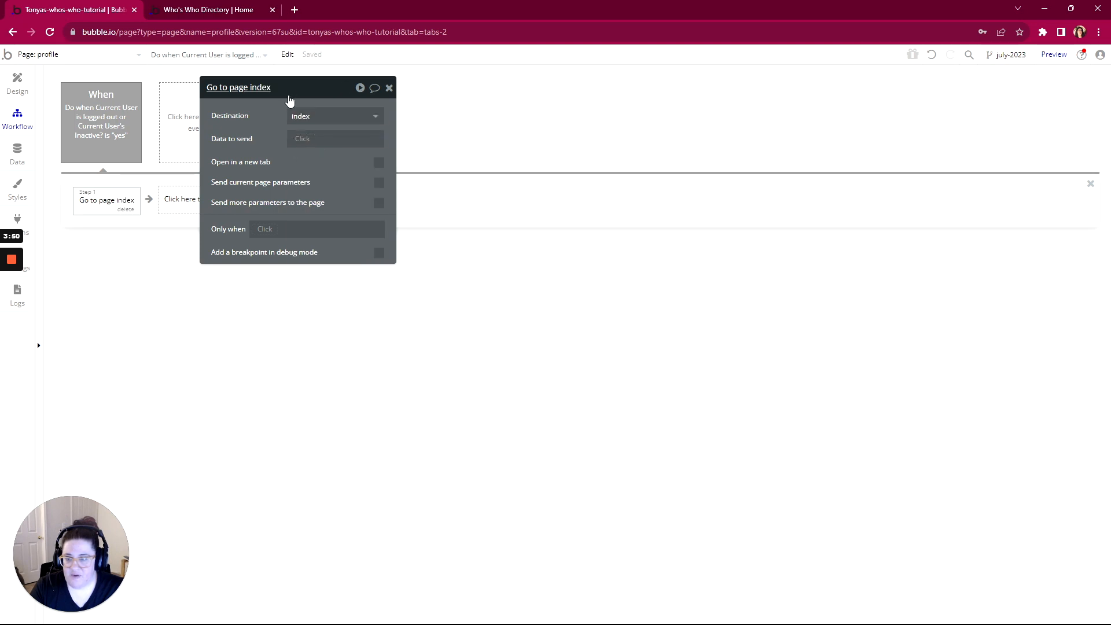
drag(288, 102, 449, 117)
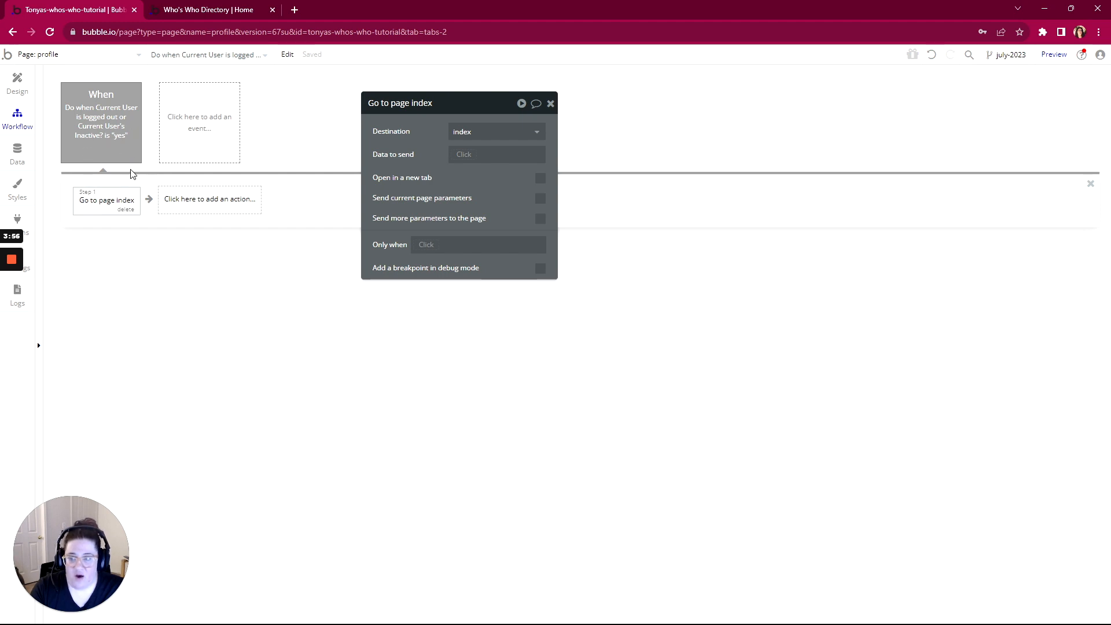
click(201, 120)
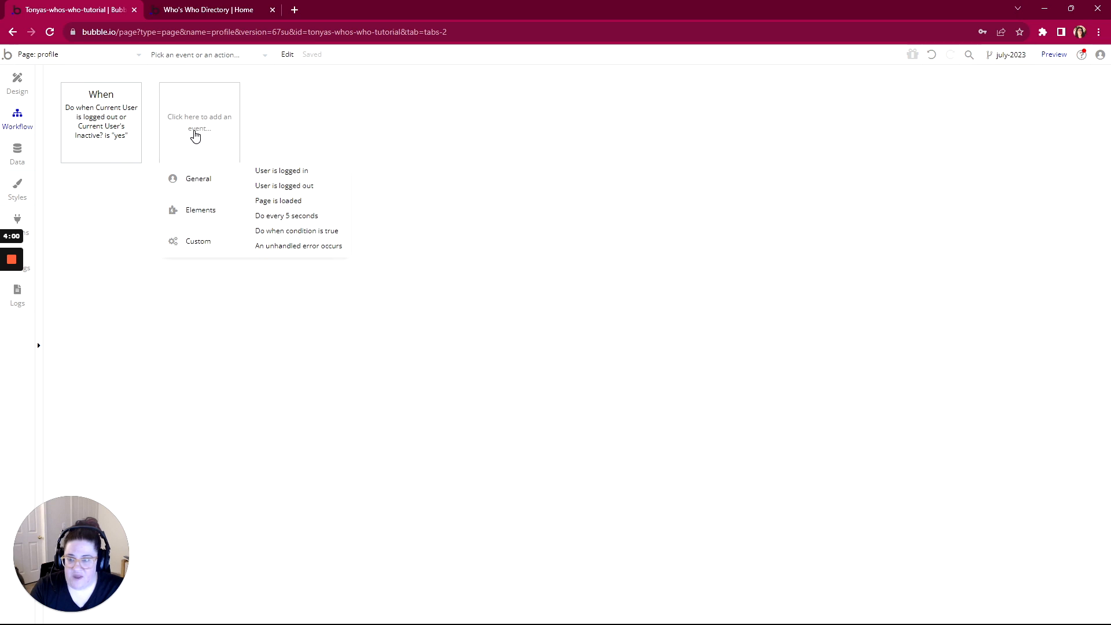
Create a condition-true event: Current Page Profile is Current User's Profile
click(273, 230)
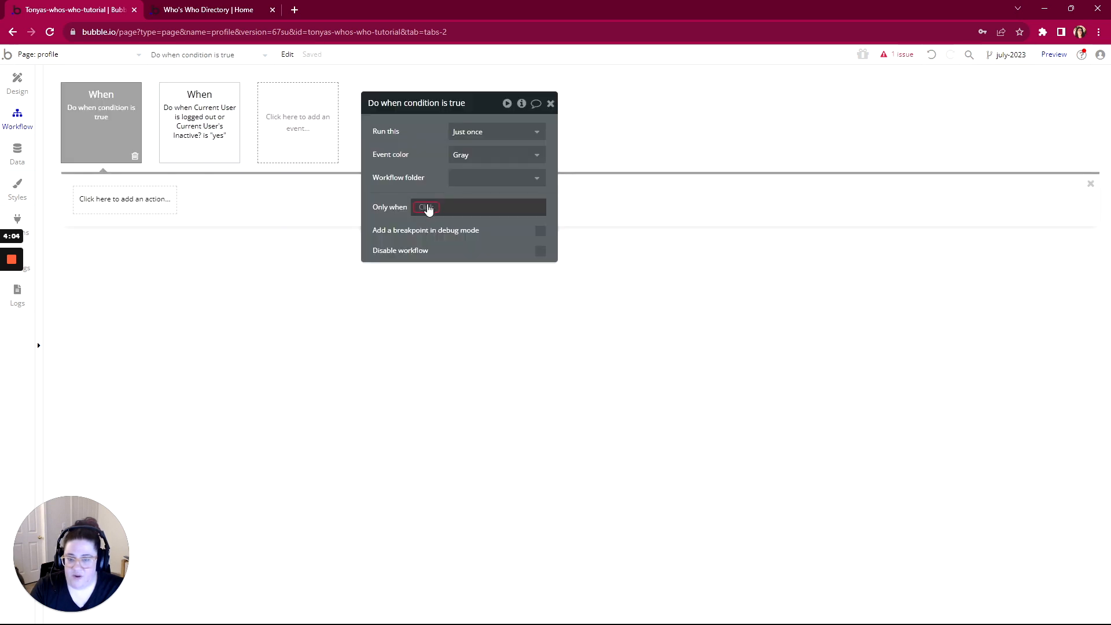
click(418, 214)
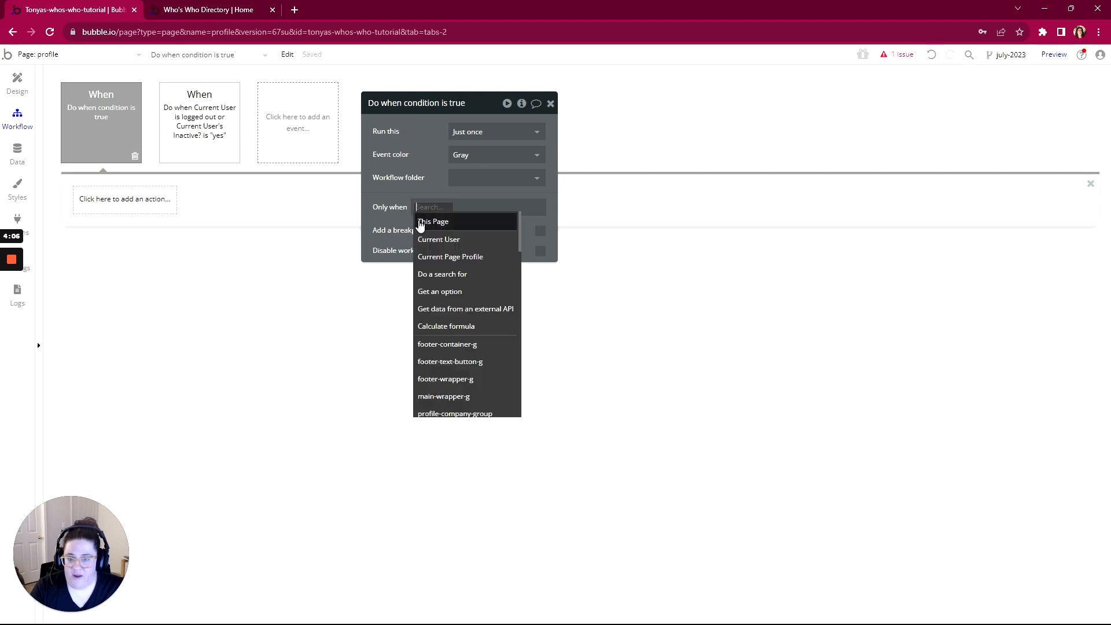
click(424, 254)
scroll(509, 272, down, 6)
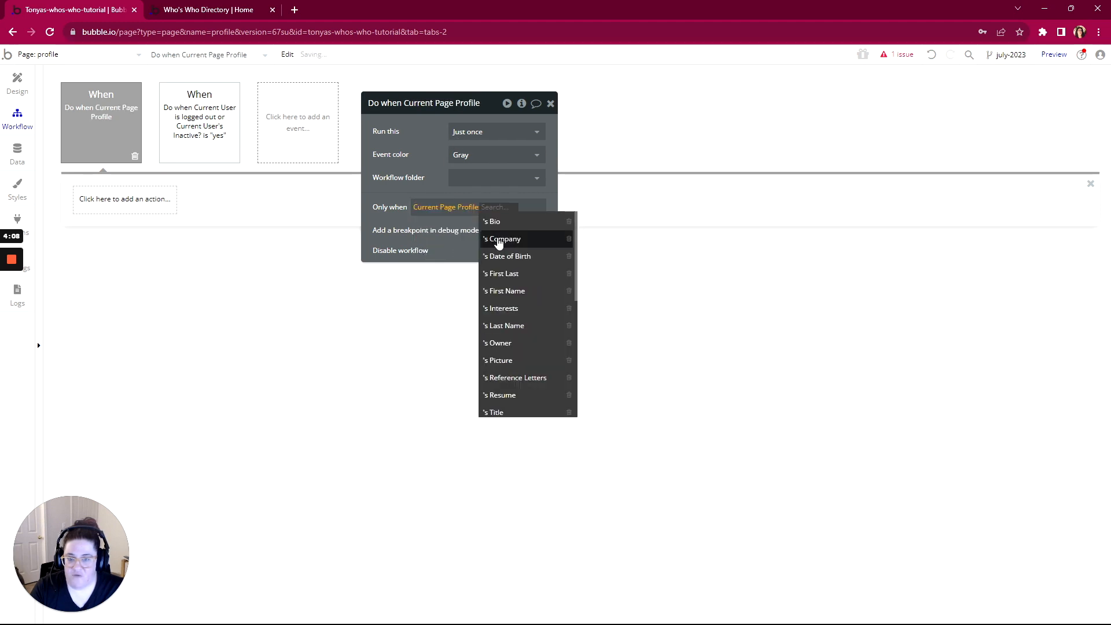
click(497, 258)
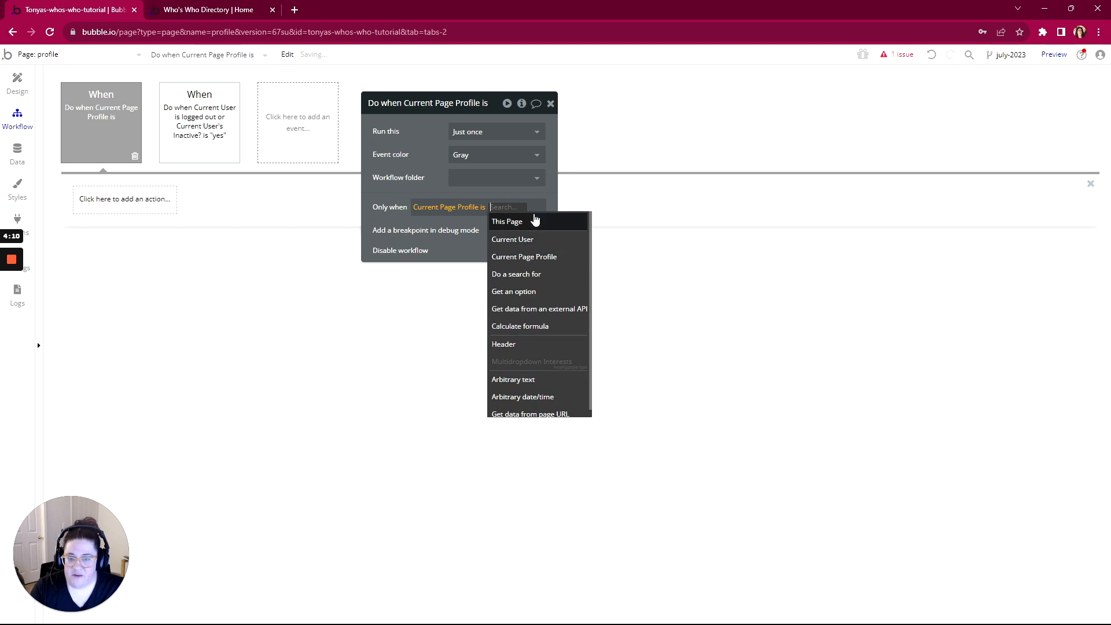
click(529, 242)
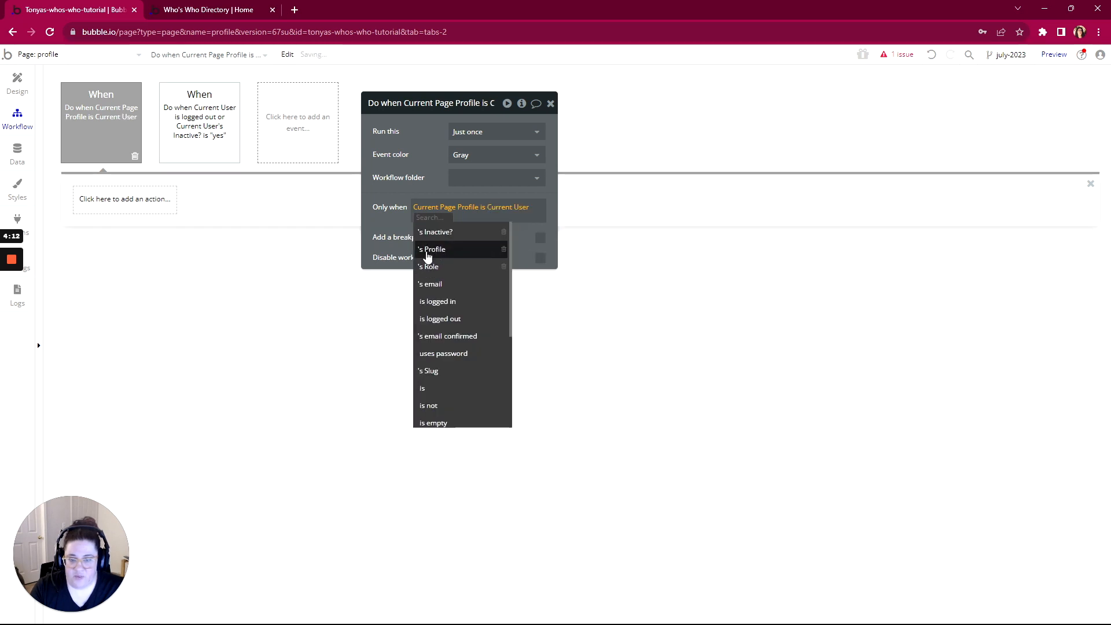
click(506, 252)
Add a Go to page account action sending Current User's Profile as data
click(113, 204)
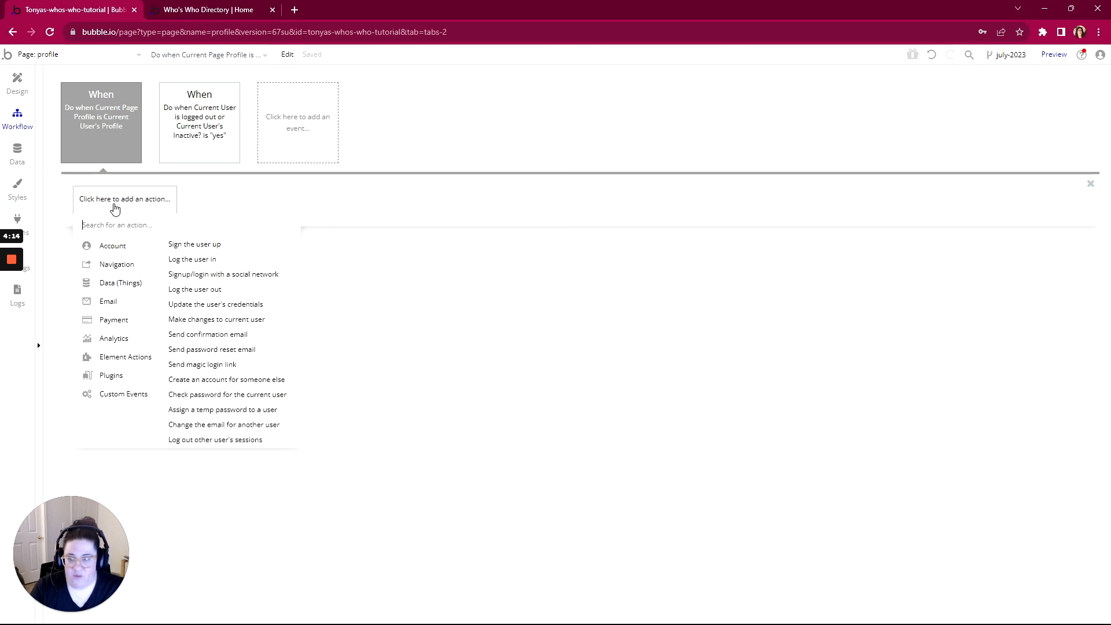
mouse_move(111, 259)
click(191, 249)
click(495, 132)
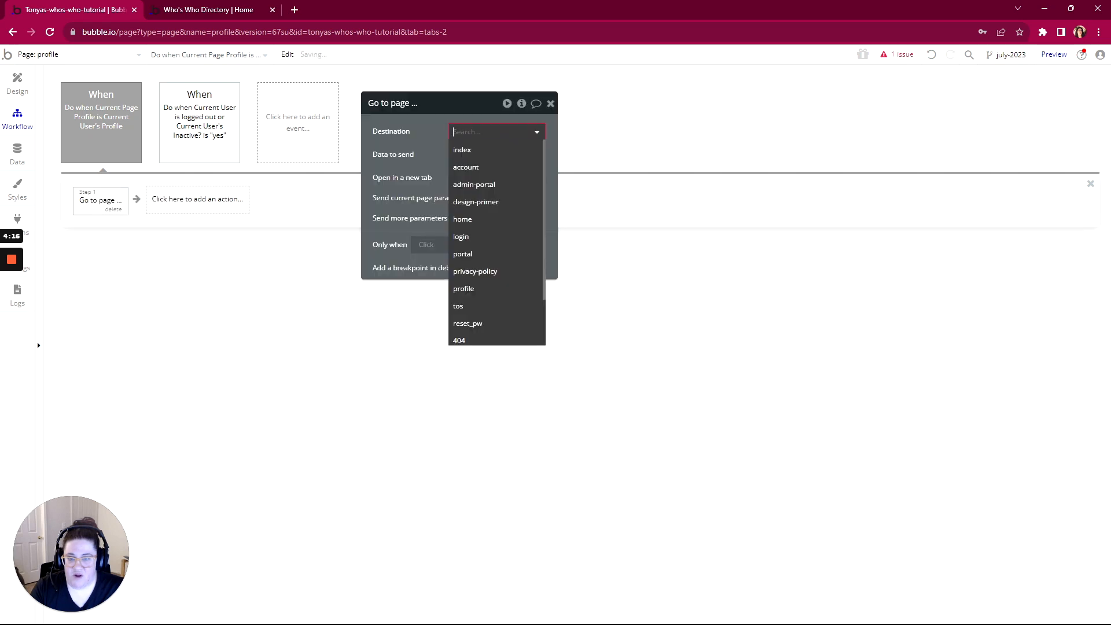
click(490, 167)
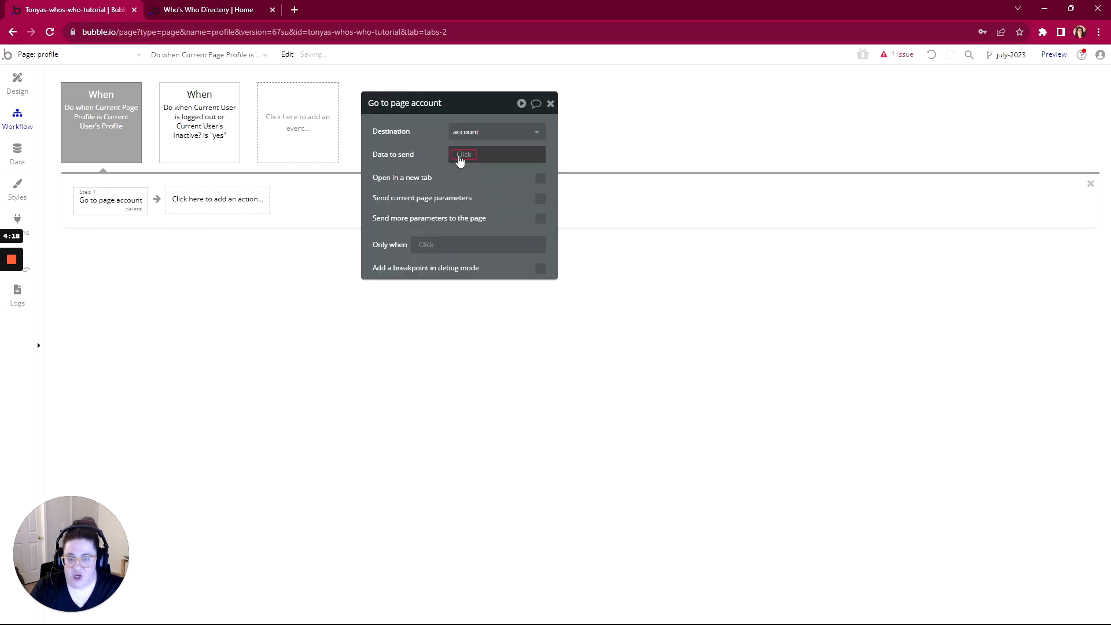
click(460, 154)
click(468, 195)
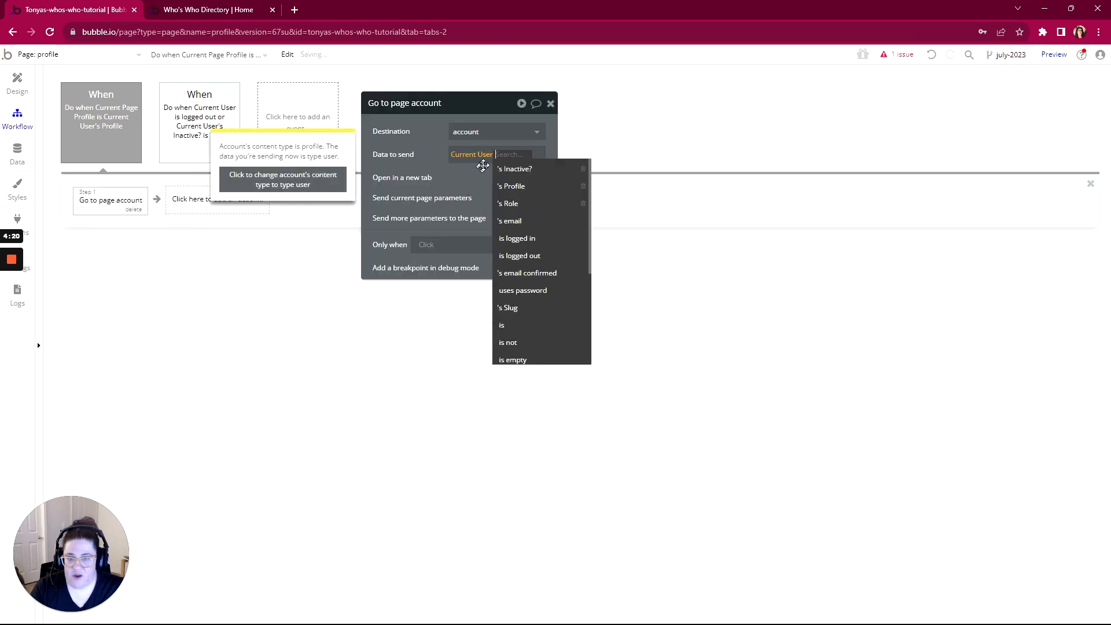
click(509, 186)
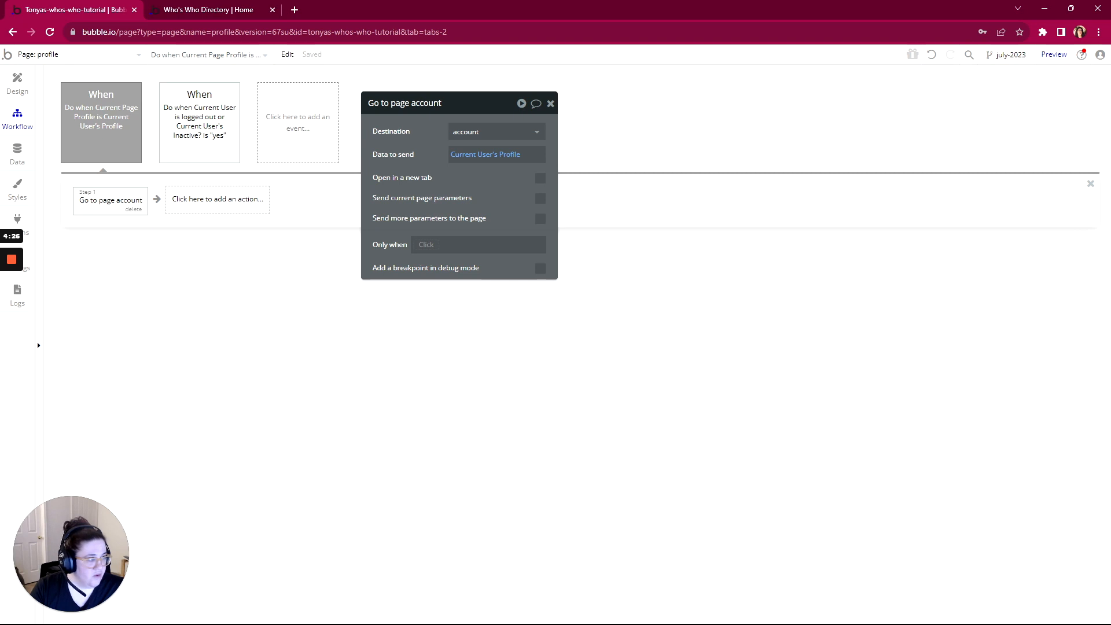
key(alt+Tab)
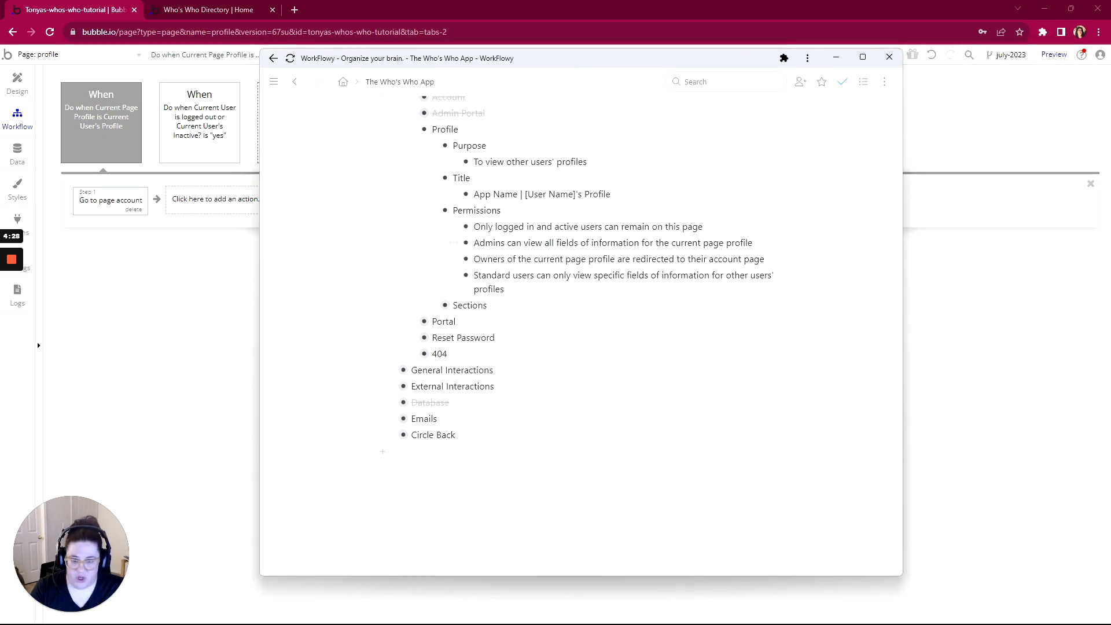
Complete the 'Only logged in…' and 'Owners…' items and move 'Admins can view…' below 'Owners…'
mouse_move(457, 232)
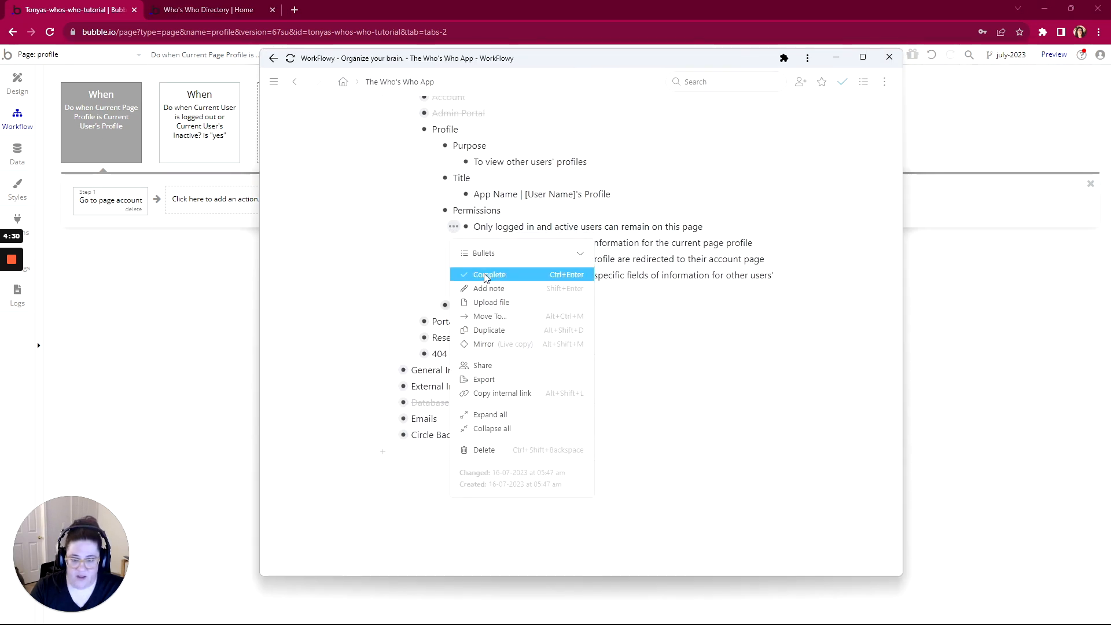
click(465, 273)
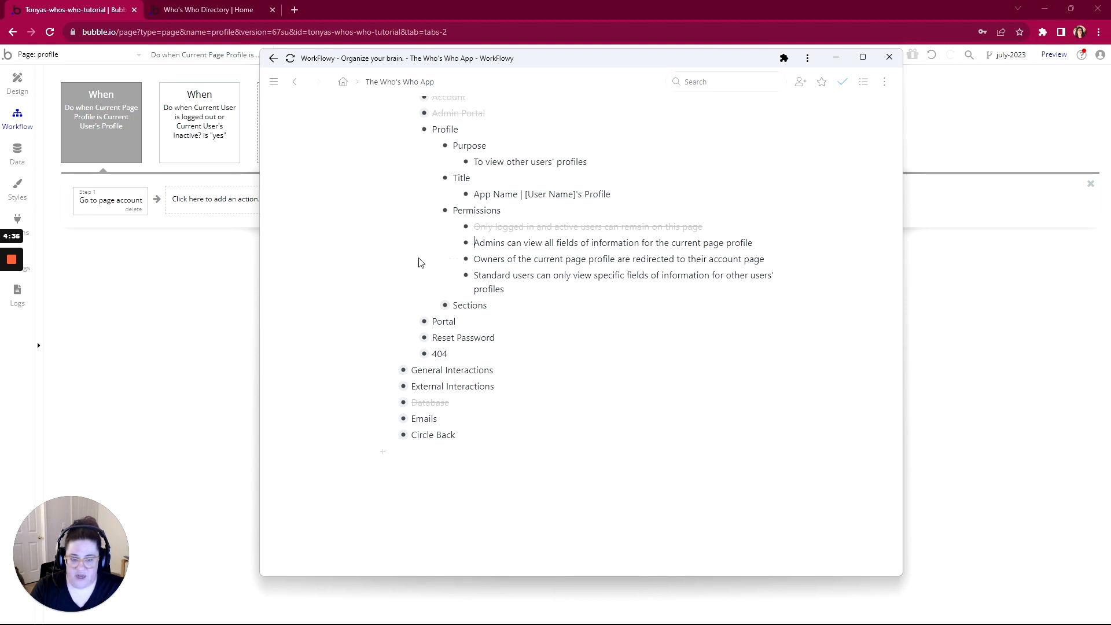
mouse_move(454, 258)
click(483, 300)
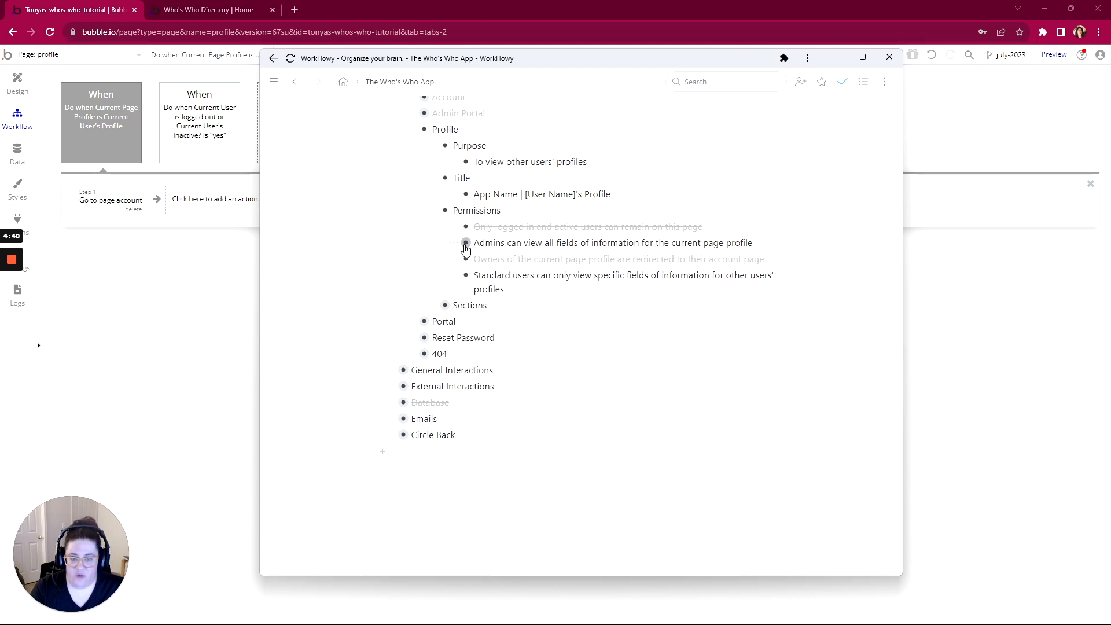
drag(466, 244, 466, 265)
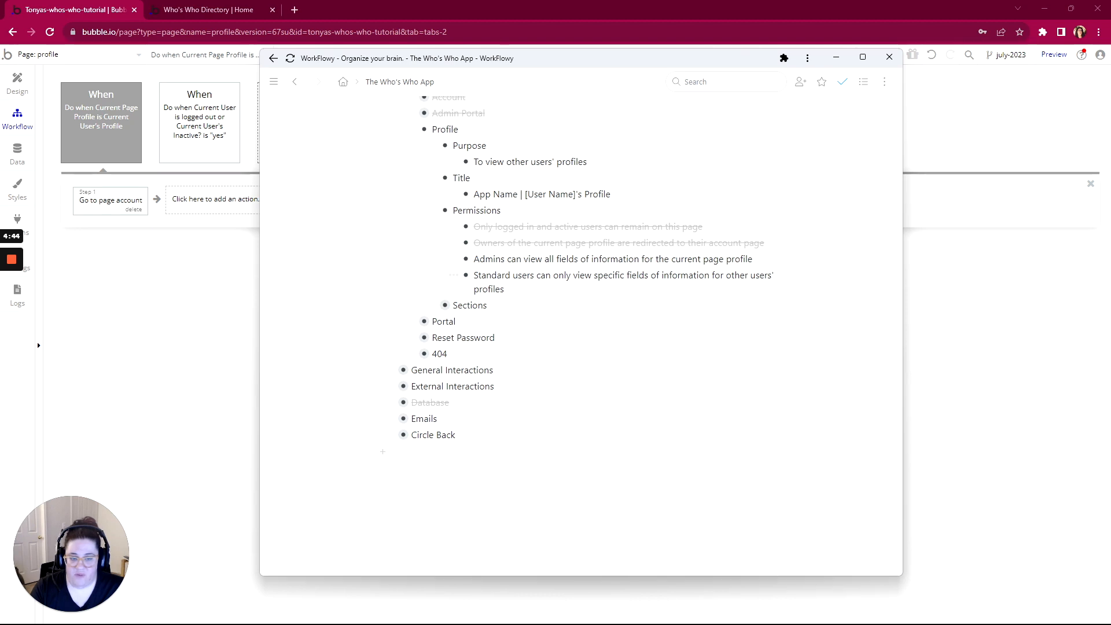
drag(595, 65, 1110, 58)
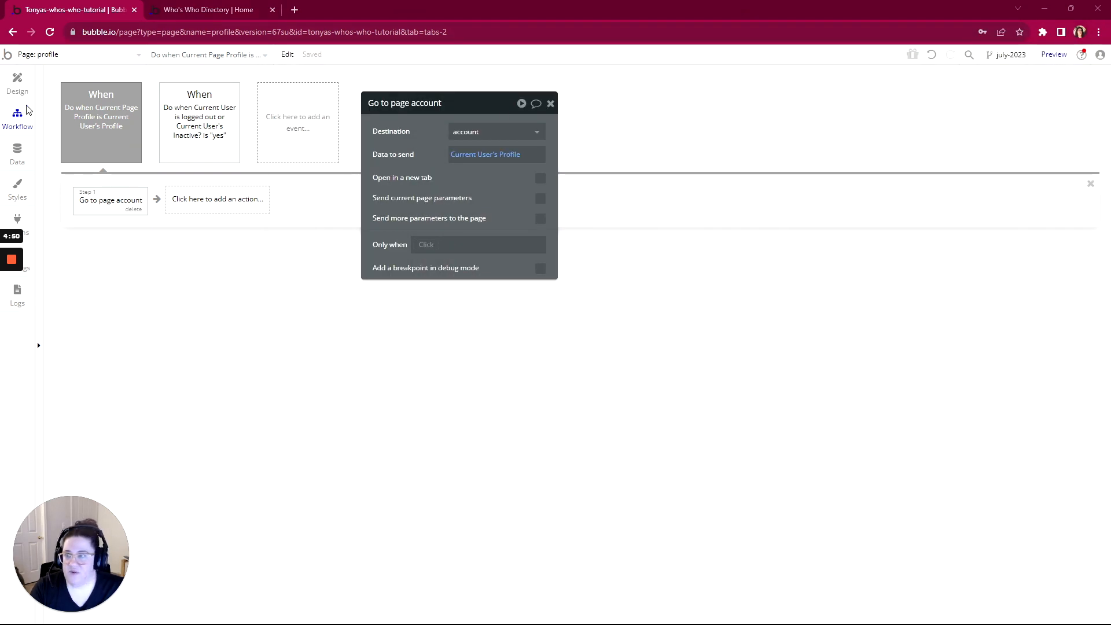
Review the Profile privacy rules: Admin, Logged In and Owner
click(22, 155)
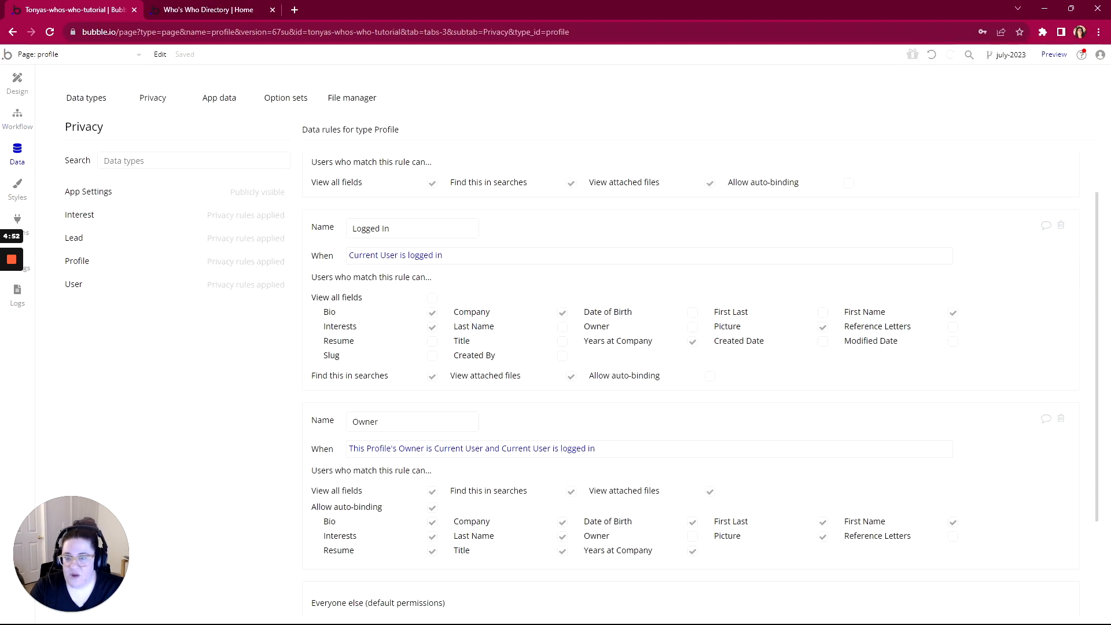
scroll(700, 385, down, 3)
scroll(682, 385, up, 3)
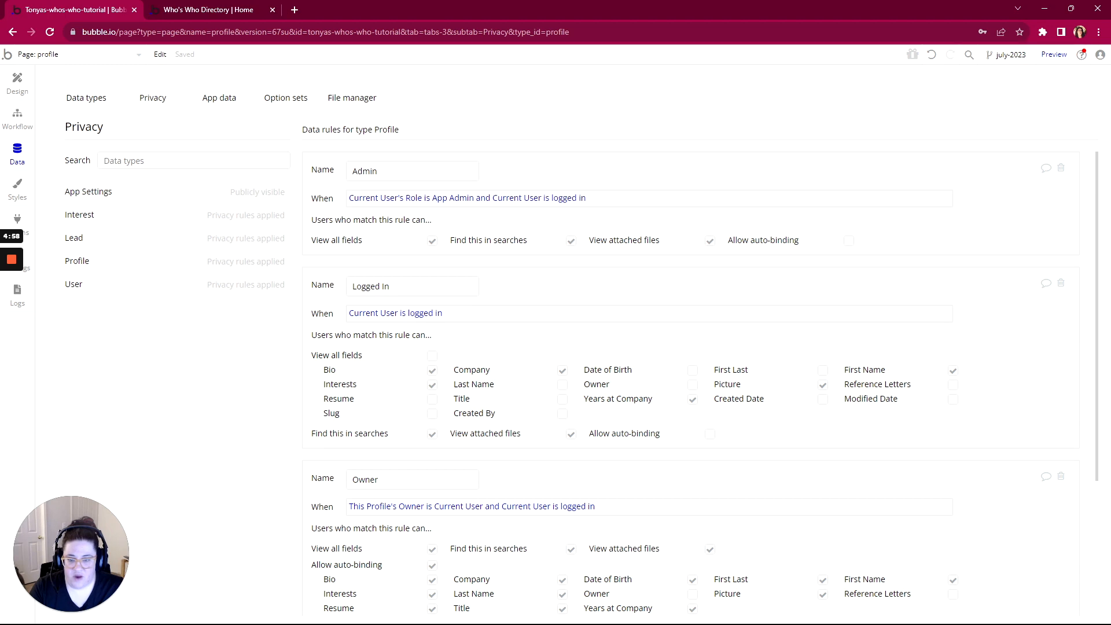
scroll(431, 371, down, 1)
scroll(688, 381, down, 1)
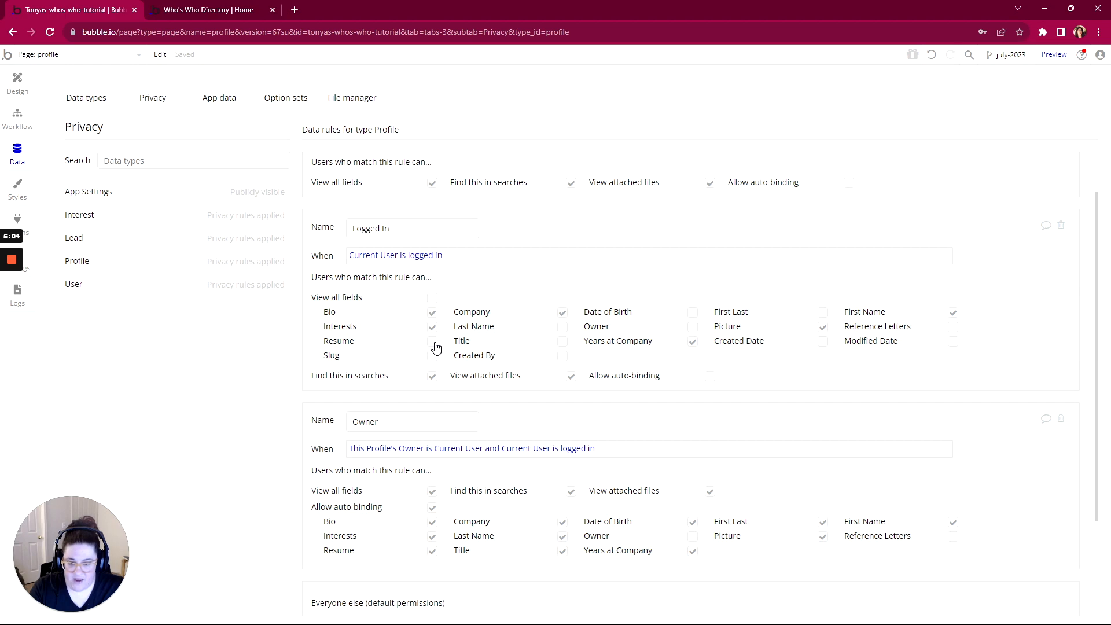
click(18, 83)
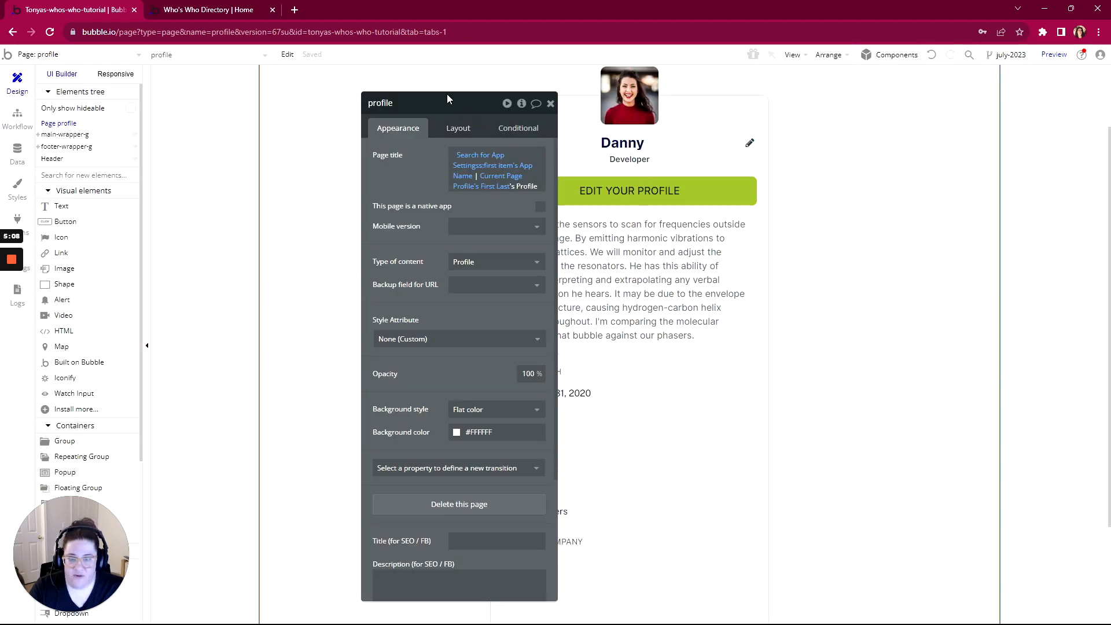
Make profile-resume-group hidden on page load and collapsed when hidden
drag(435, 102, 246, 89)
scroll(787, 350, down, 3)
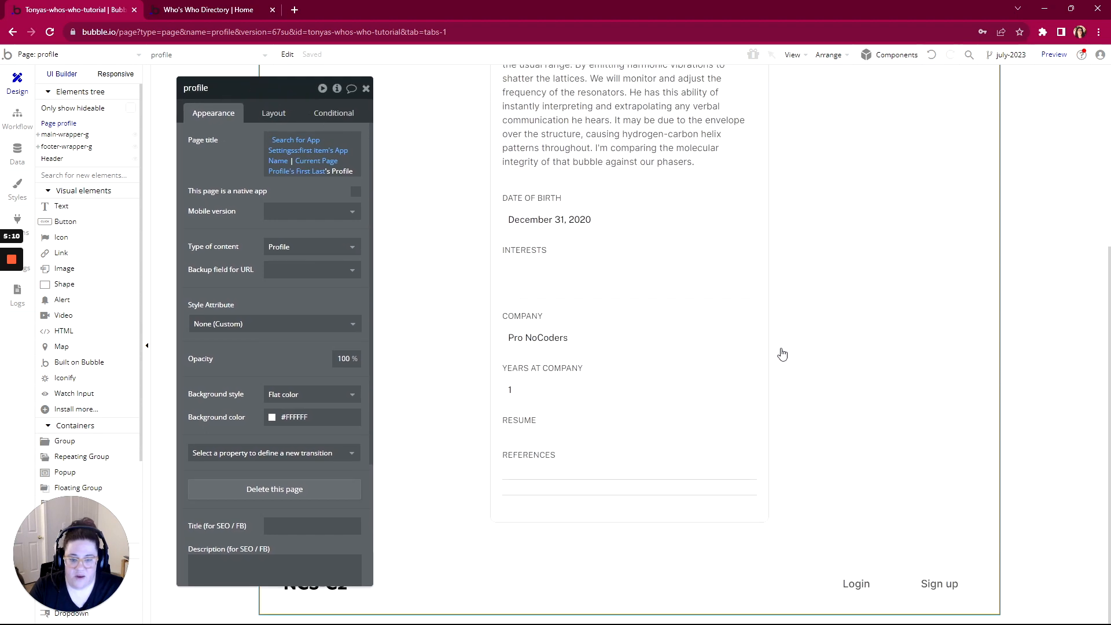
click(568, 428)
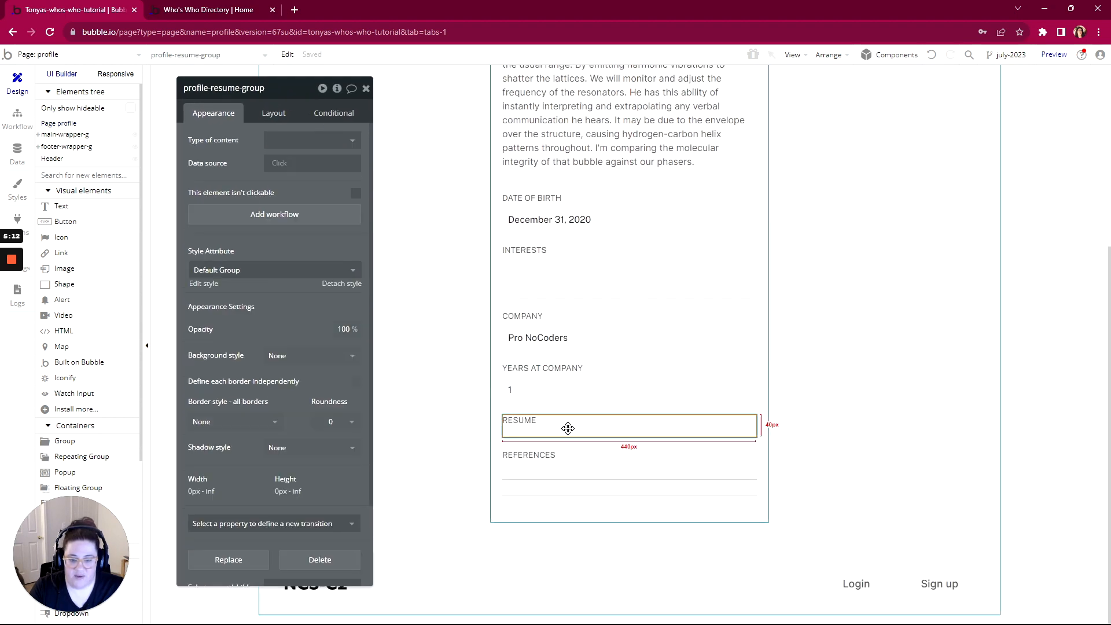
click(273, 113)
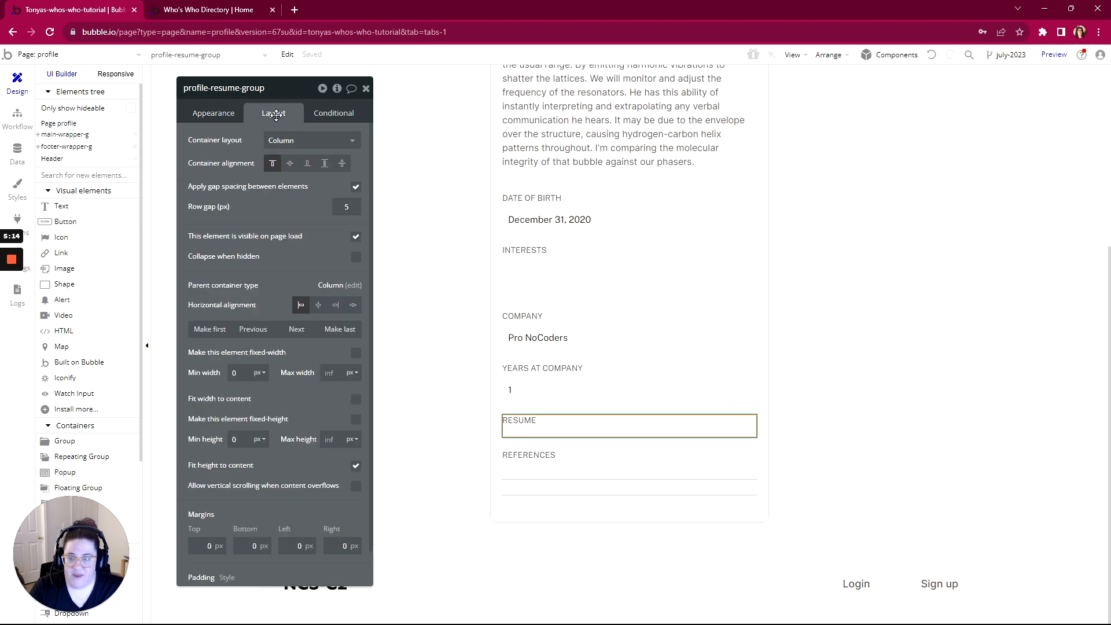
click(355, 238)
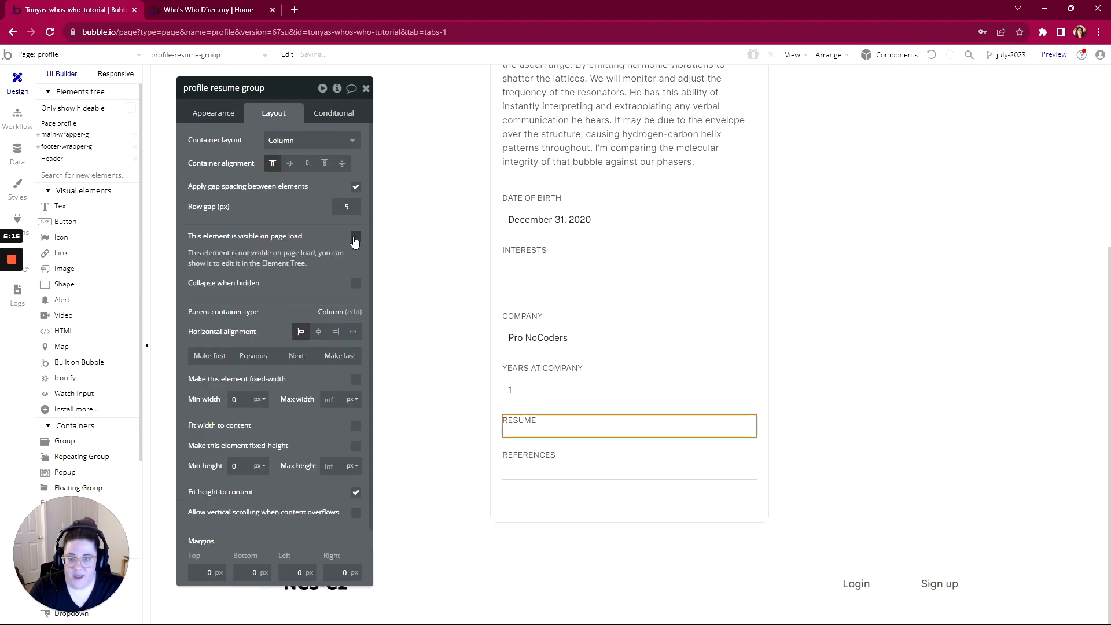
click(356, 285)
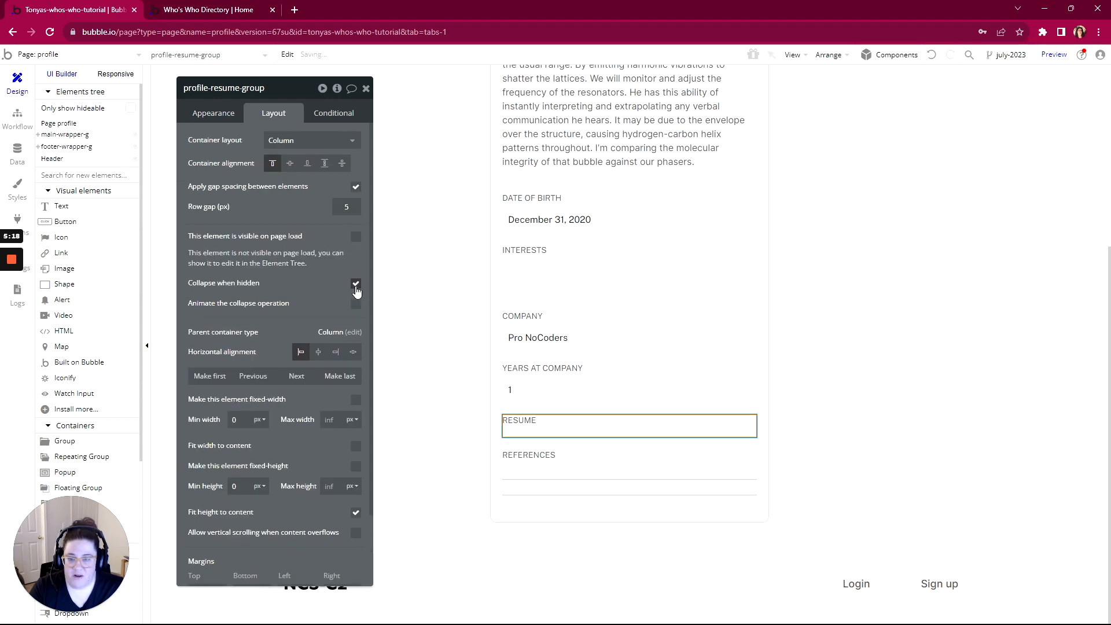
Add a condition: when Current User's Role is App Admin, the resume group is visible
click(330, 113)
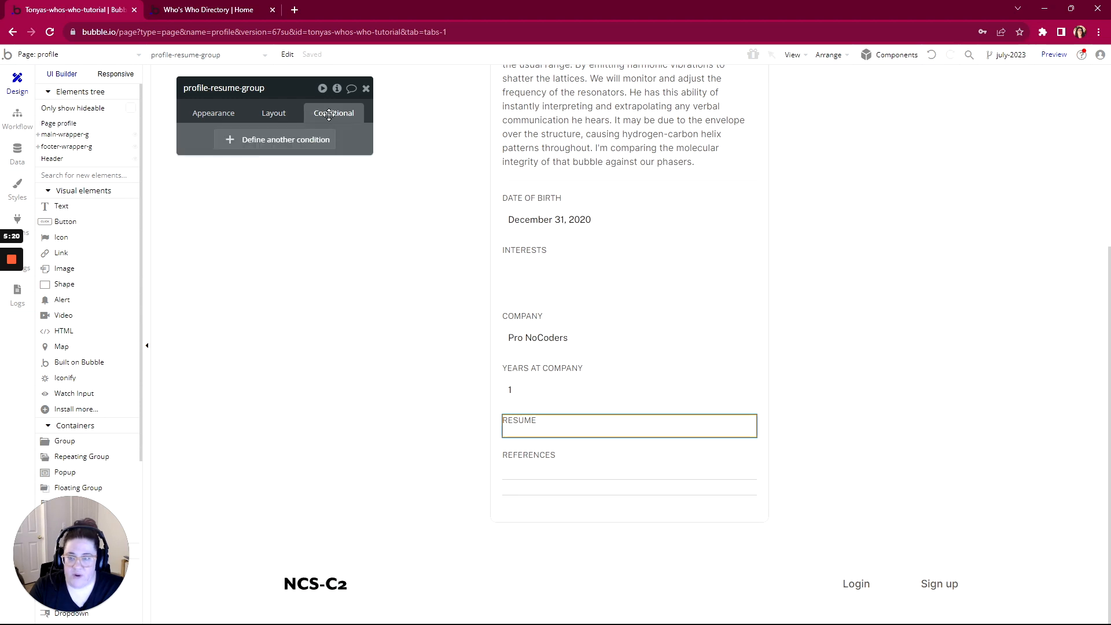
click(279, 140)
click(233, 146)
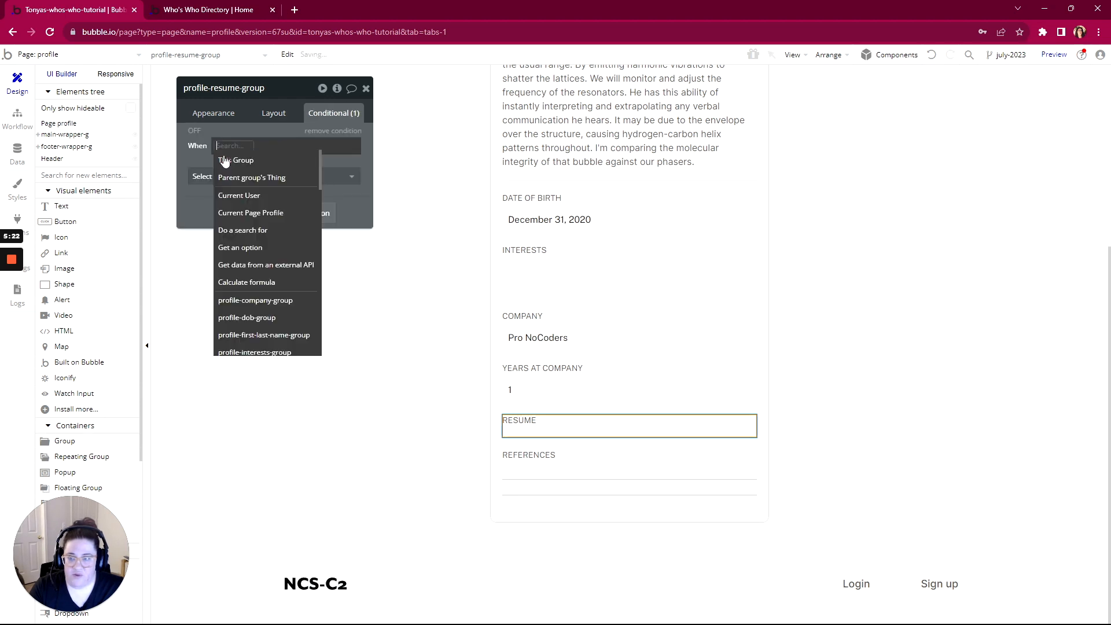
click(230, 194)
click(272, 195)
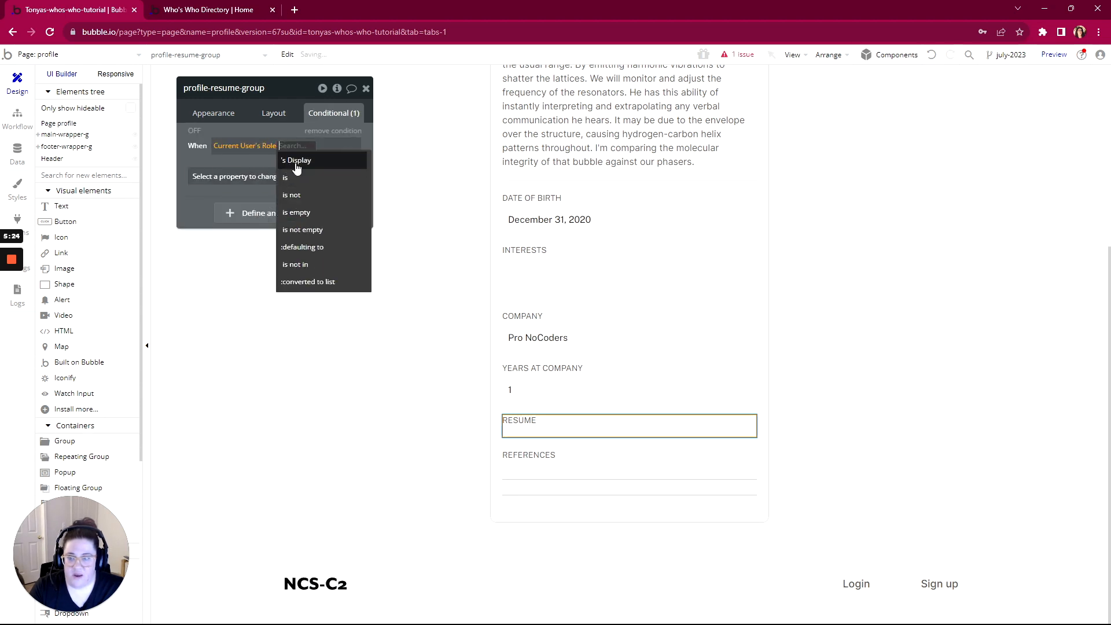
click(291, 177)
click(296, 161)
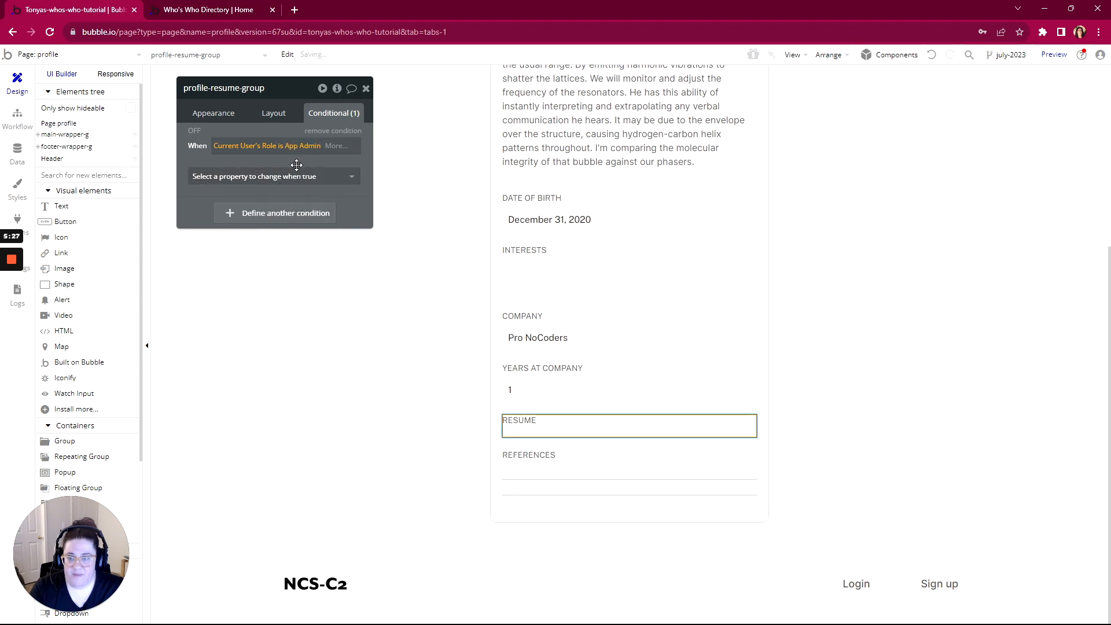
click(255, 177)
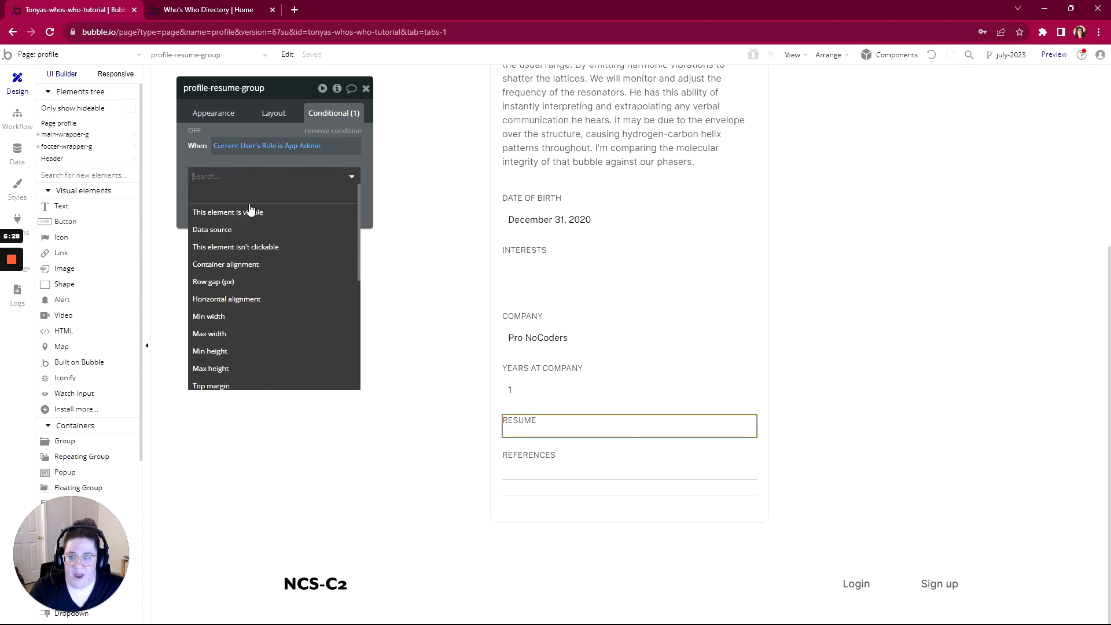
click(253, 214)
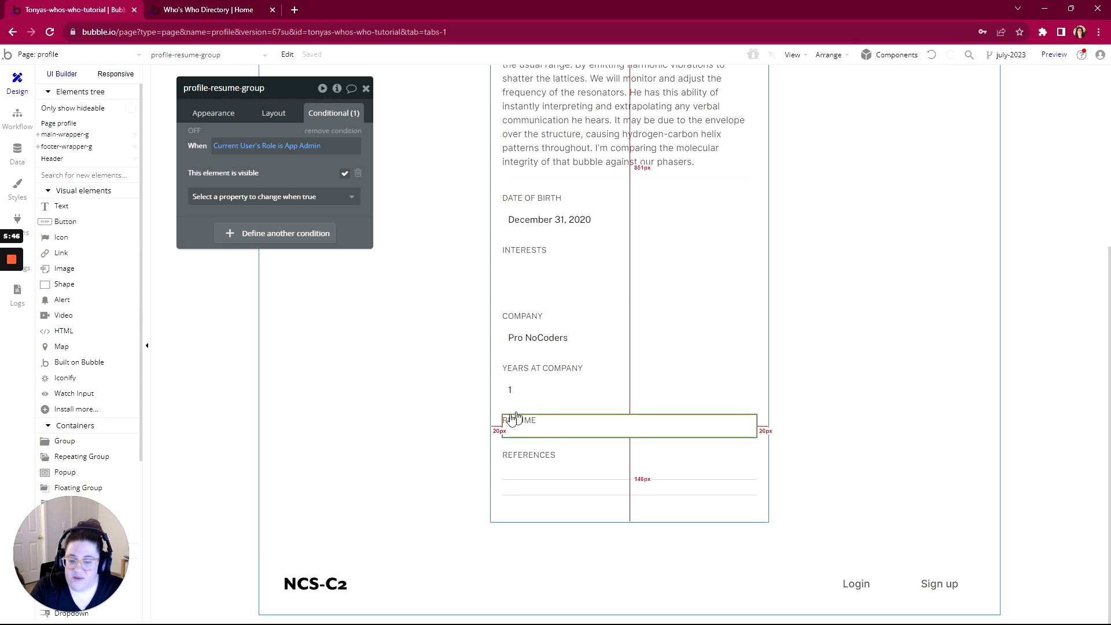
Make profile-references-group hidden on page load and collapsed when hidden
click(557, 465)
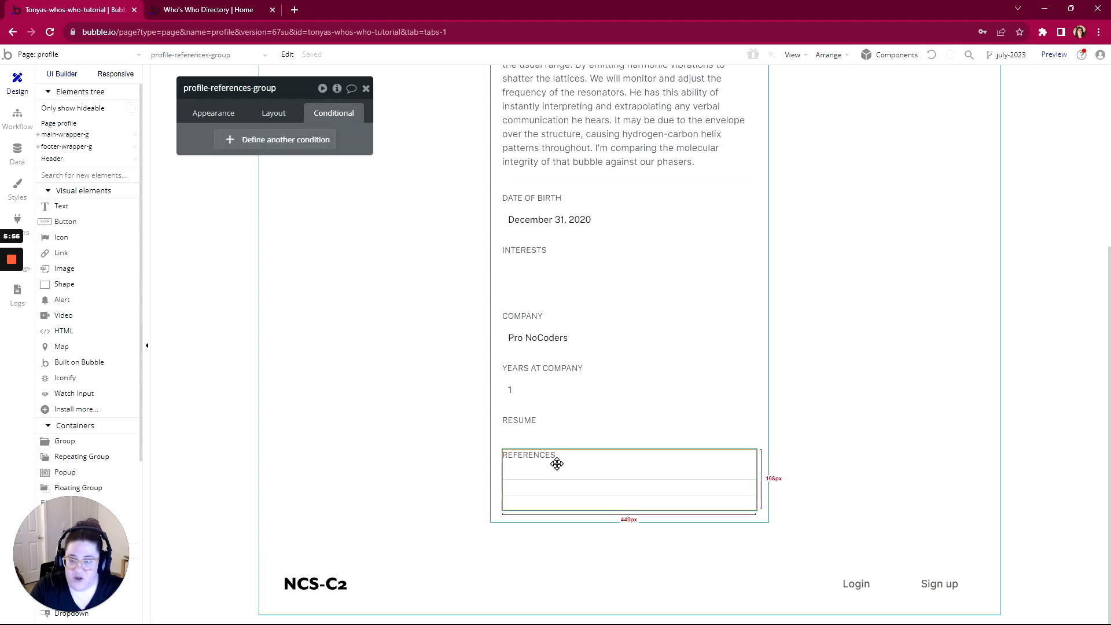
click(278, 115)
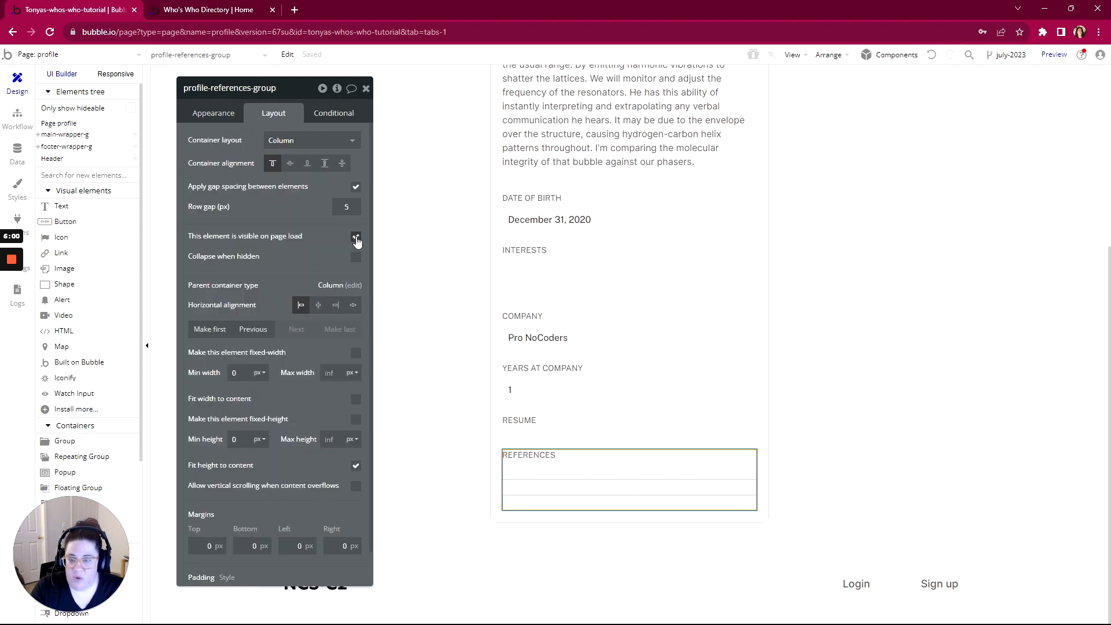
click(355, 236)
click(356, 284)
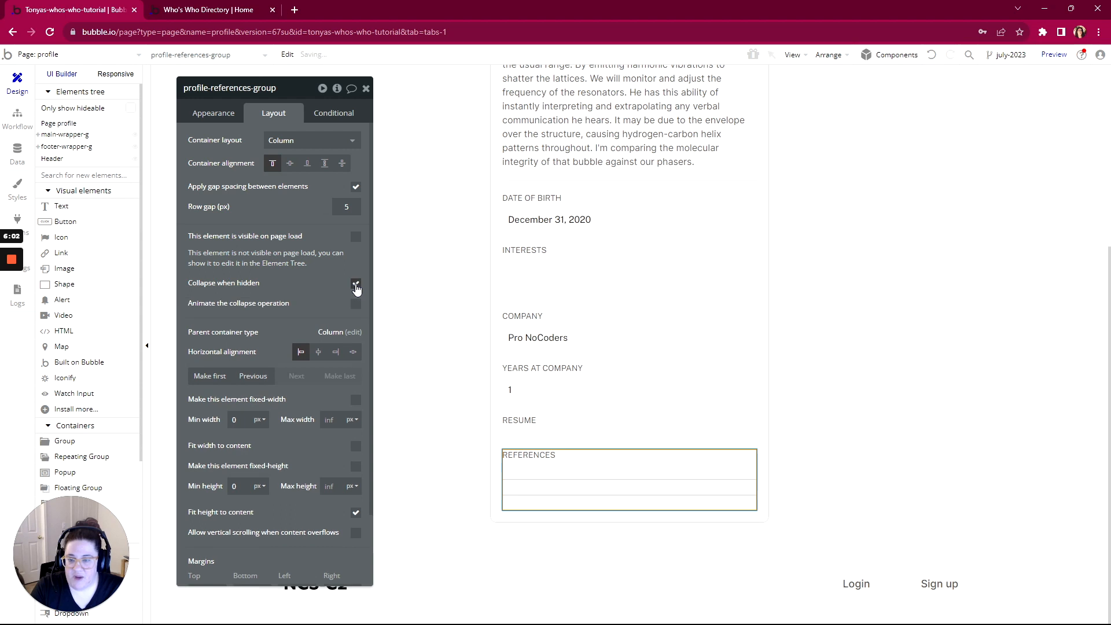
Add a condition: when Current User's Role is App Admin, the references group is visible
click(331, 114)
click(293, 145)
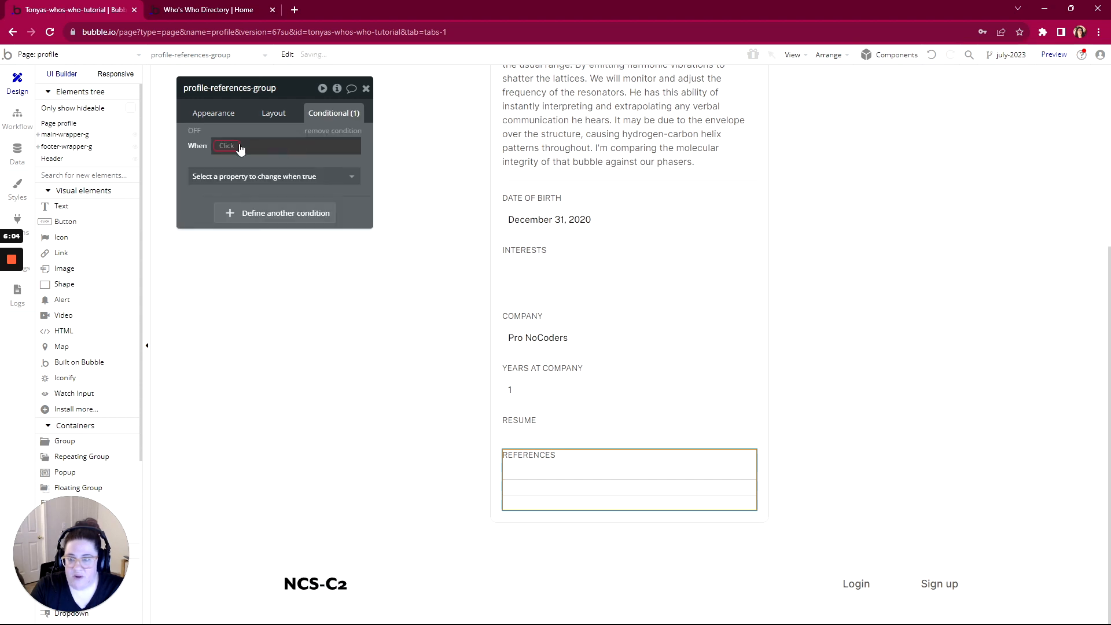
click(235, 148)
click(234, 188)
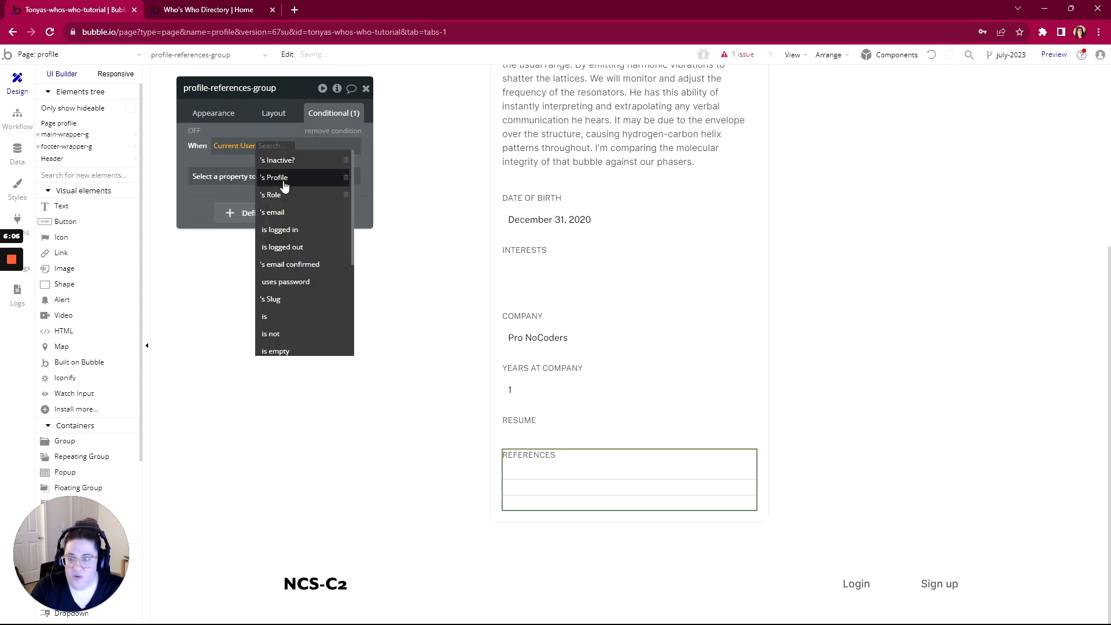
click(270, 194)
click(294, 178)
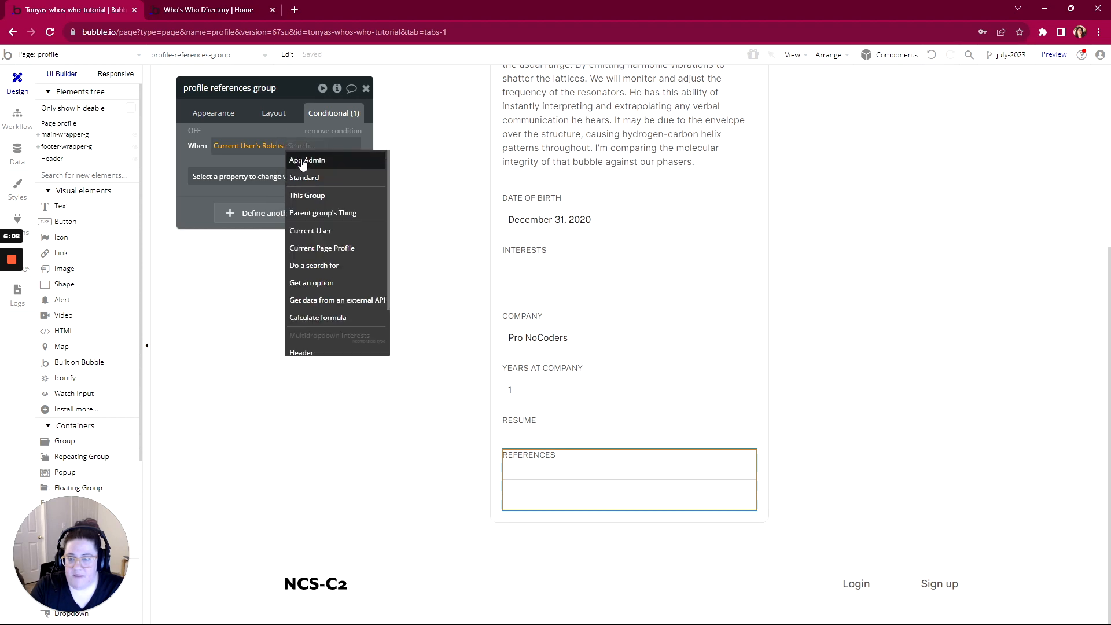
click(301, 161)
click(280, 178)
click(273, 213)
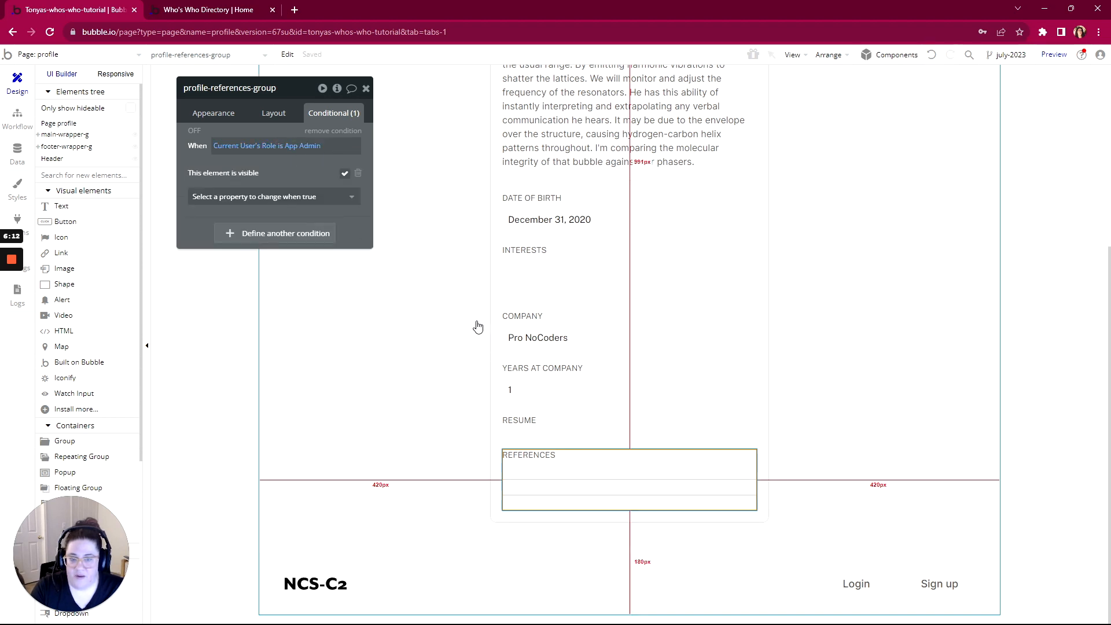
click(17, 151)
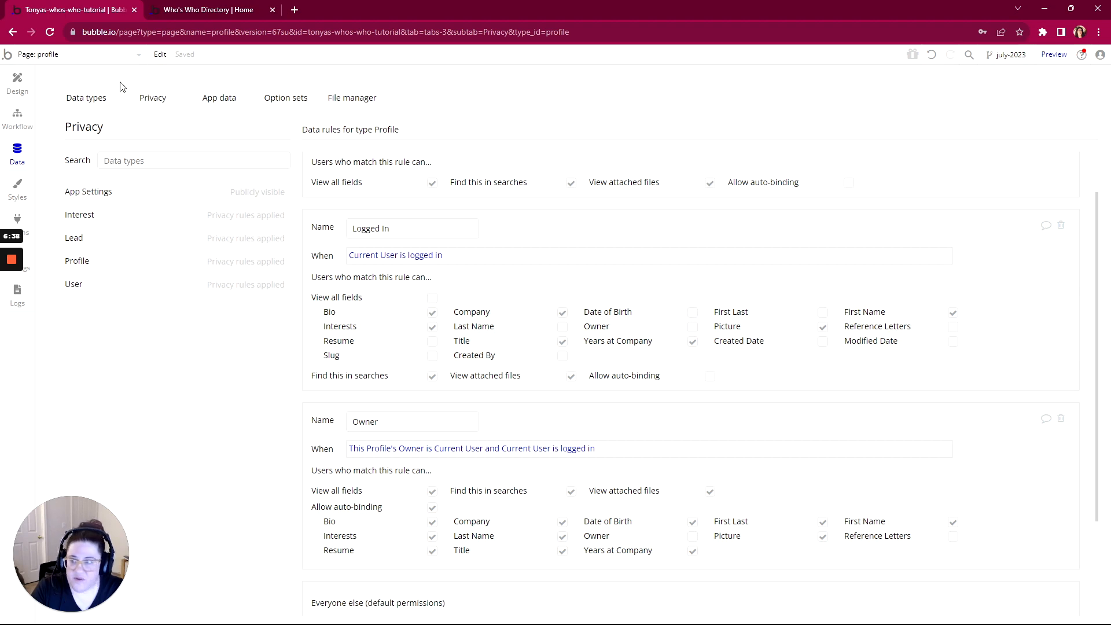
Make profile-dob-group hidden on page load and collapsed when hidden
click(18, 117)
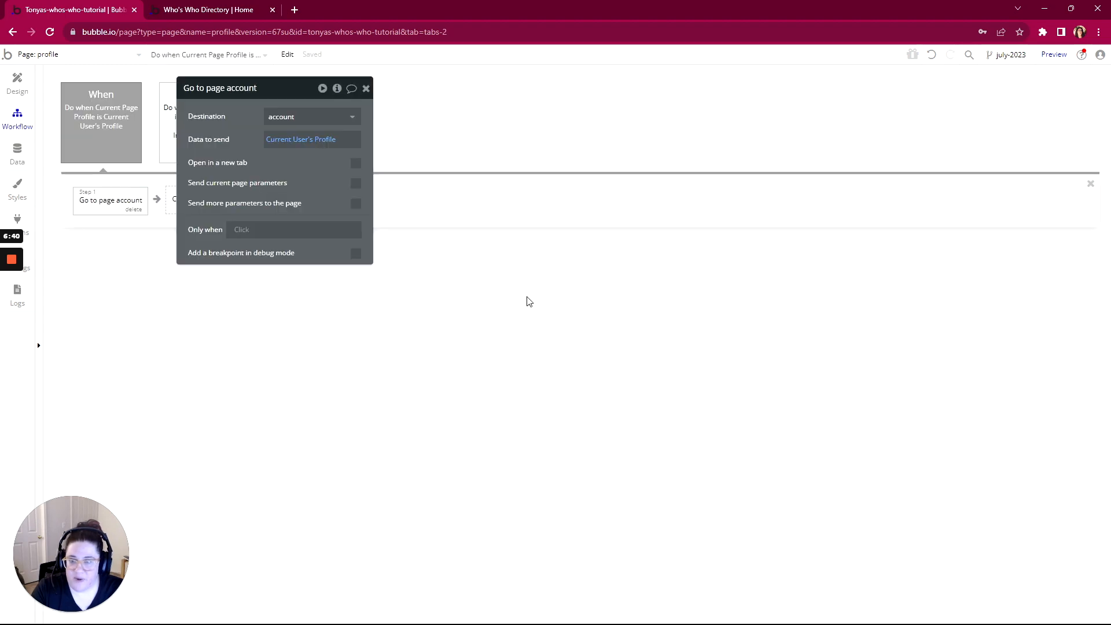
click(18, 84)
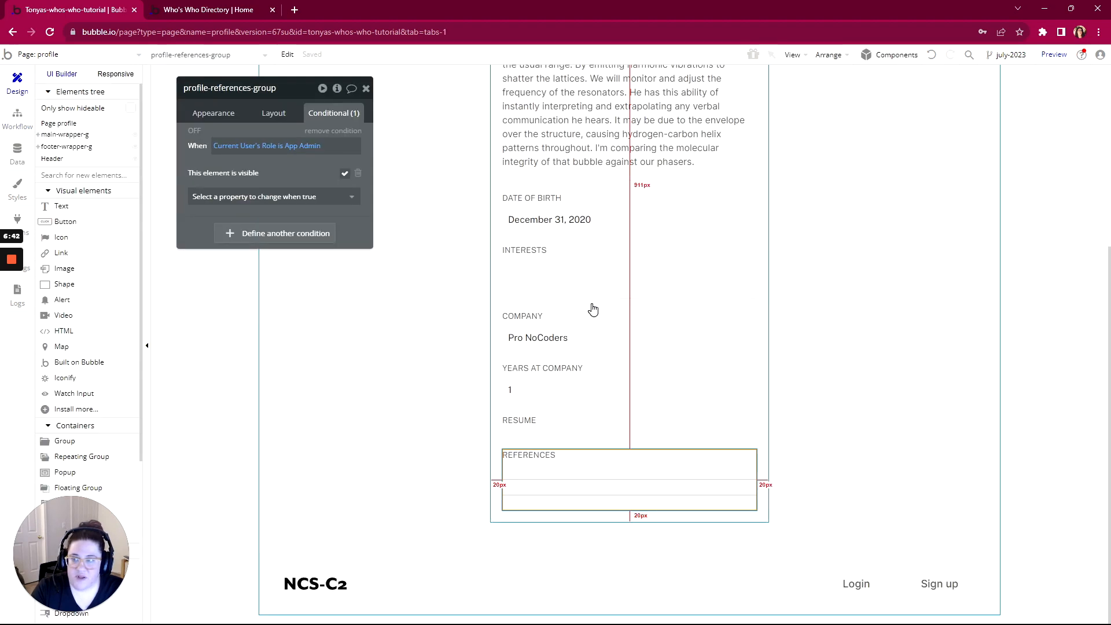
scroll(595, 290, up, 1)
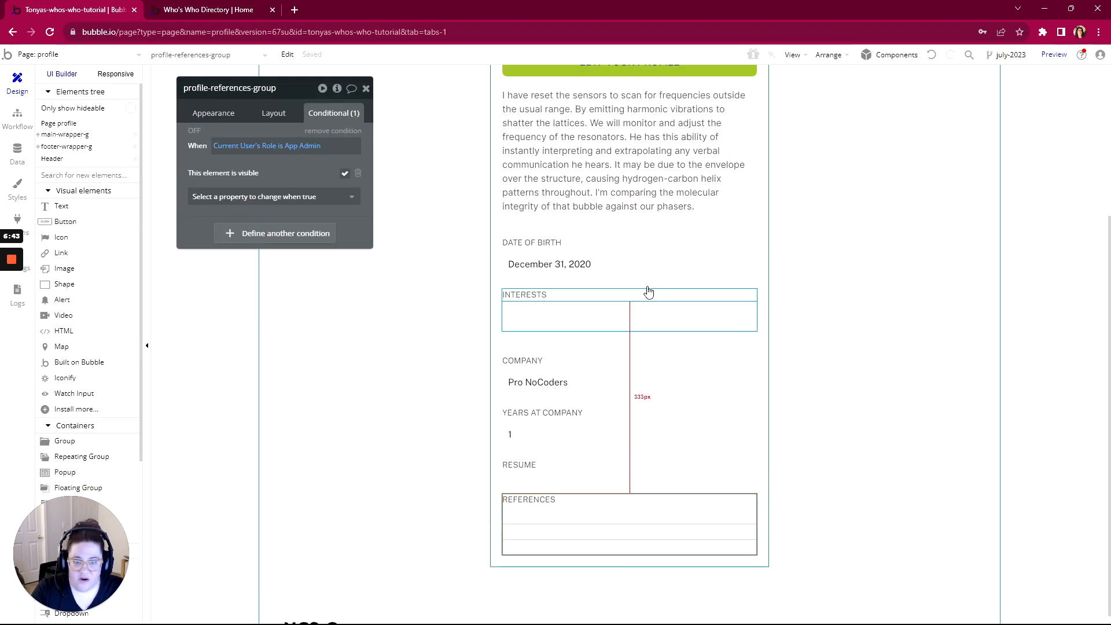
click(597, 266)
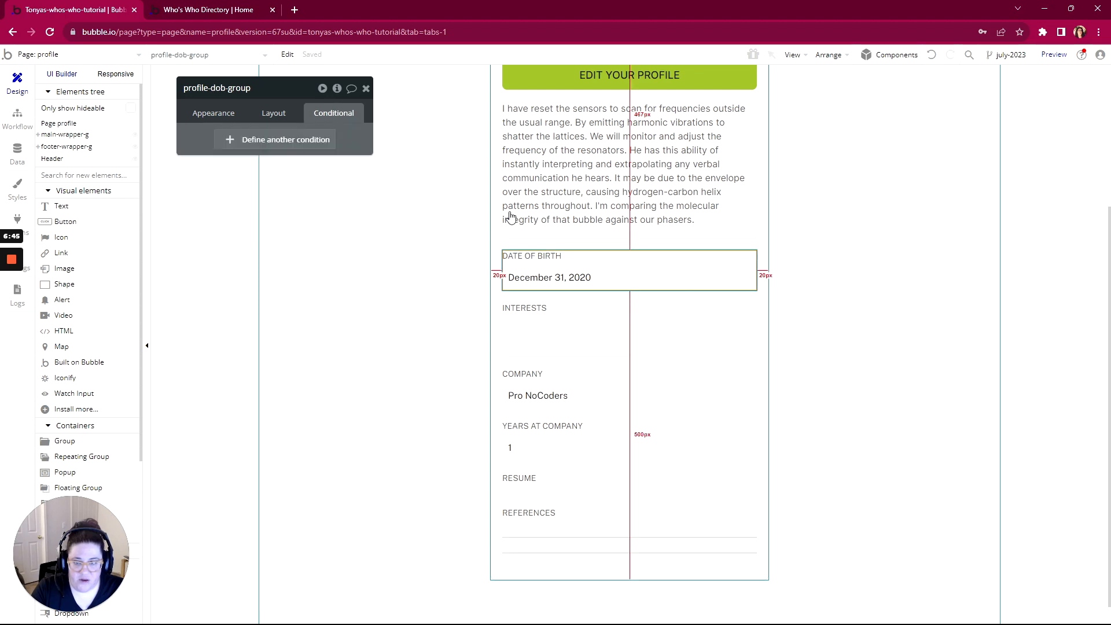
click(269, 114)
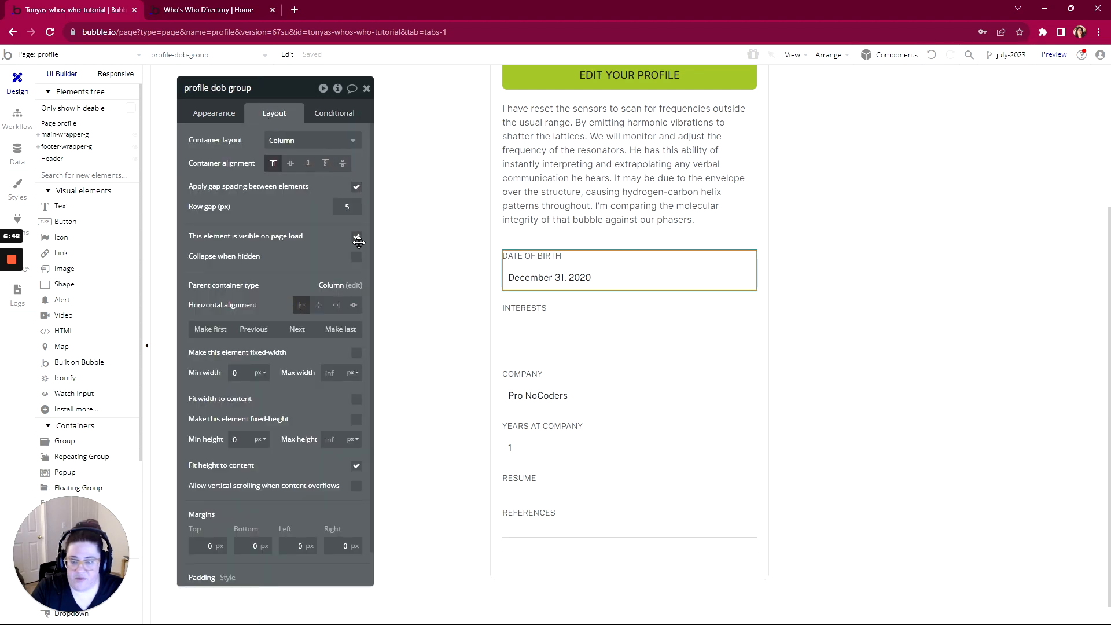
click(357, 237)
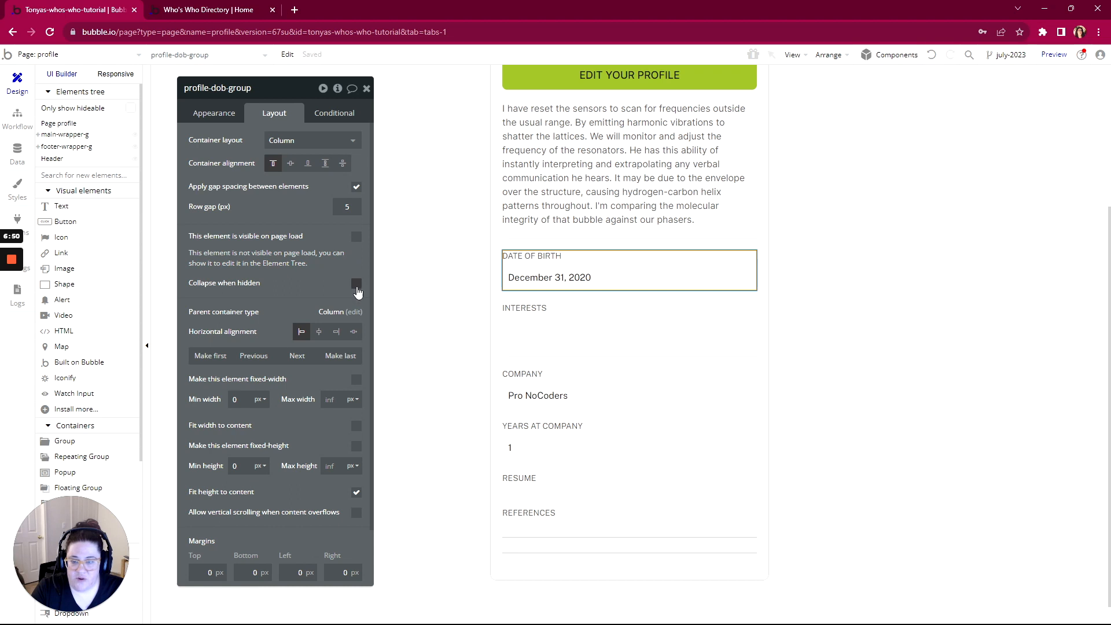
click(357, 285)
Add a condition: when Current User's Role is App Admin, the date of birth group is visible
click(330, 112)
click(260, 142)
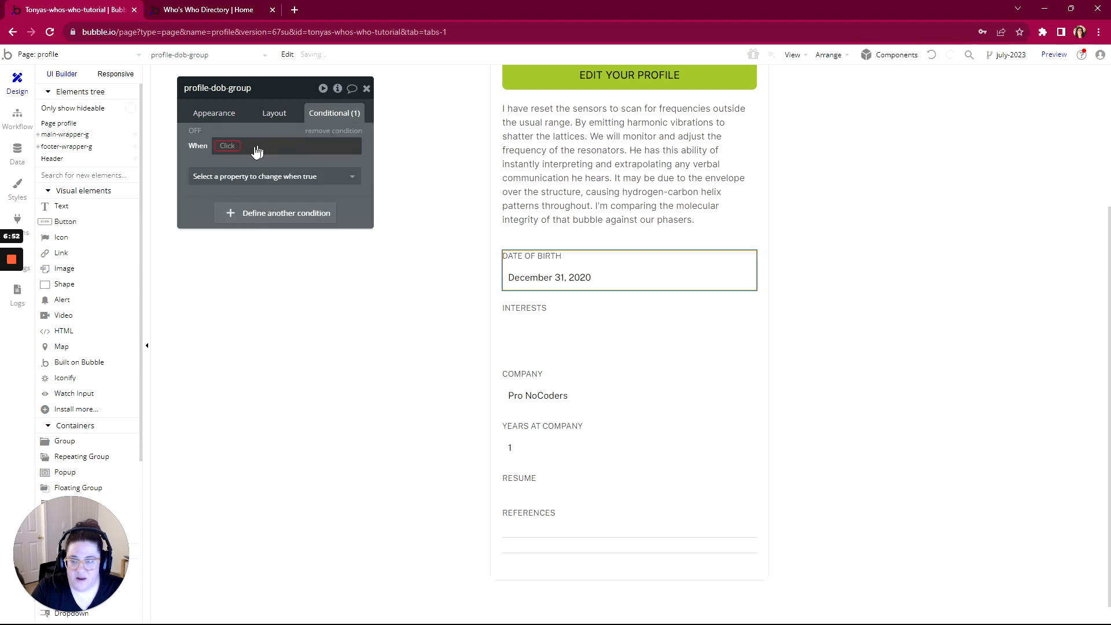
click(258, 151)
click(235, 200)
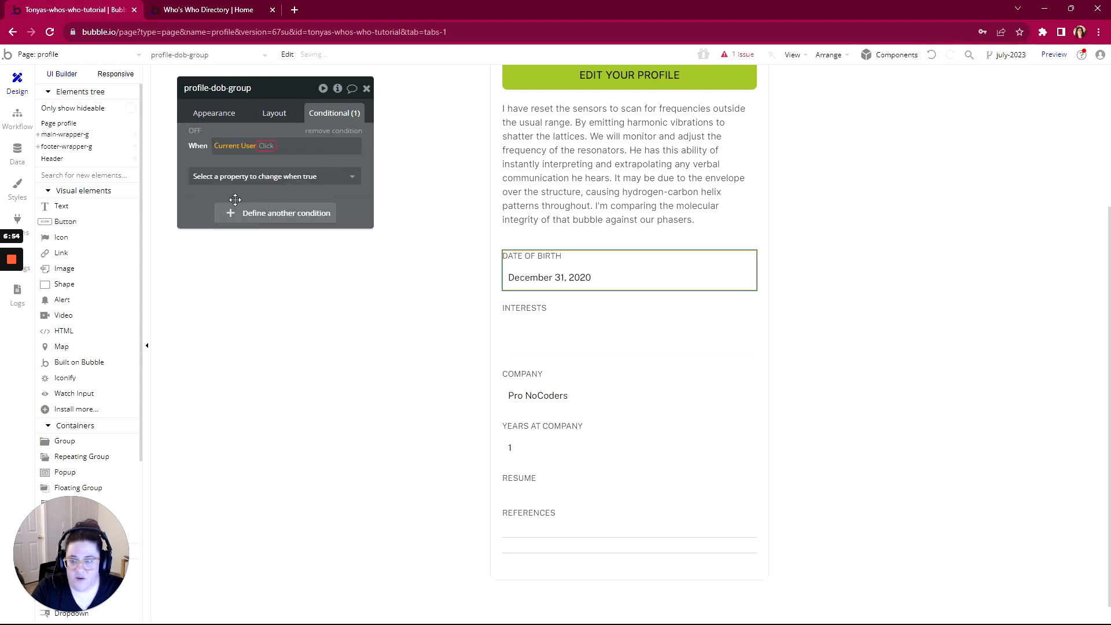
click(286, 215)
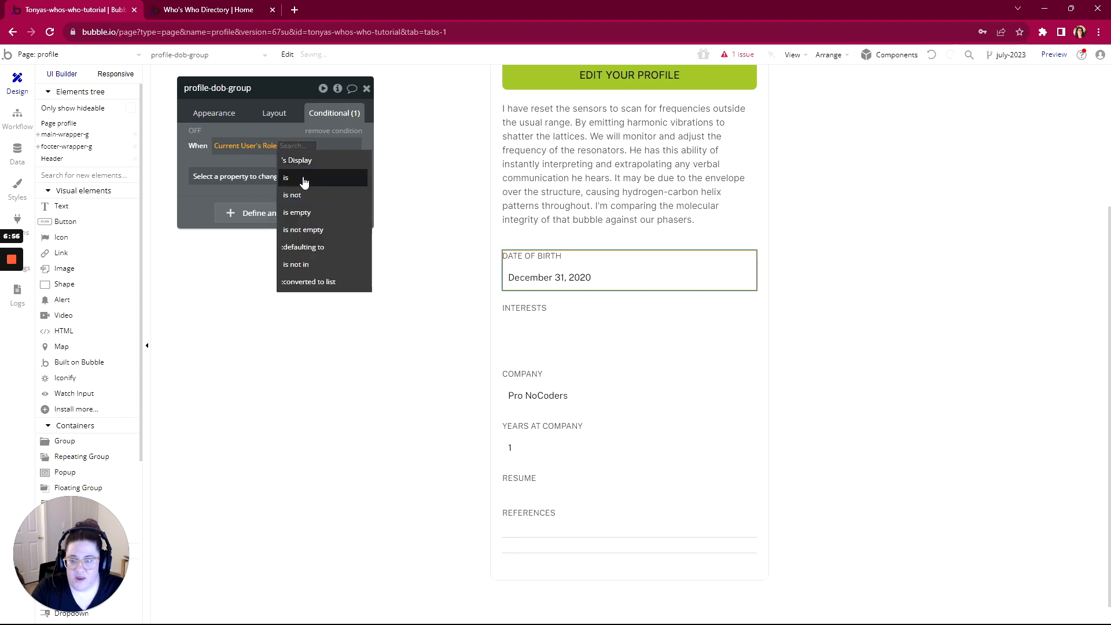
click(304, 178)
click(308, 164)
click(304, 178)
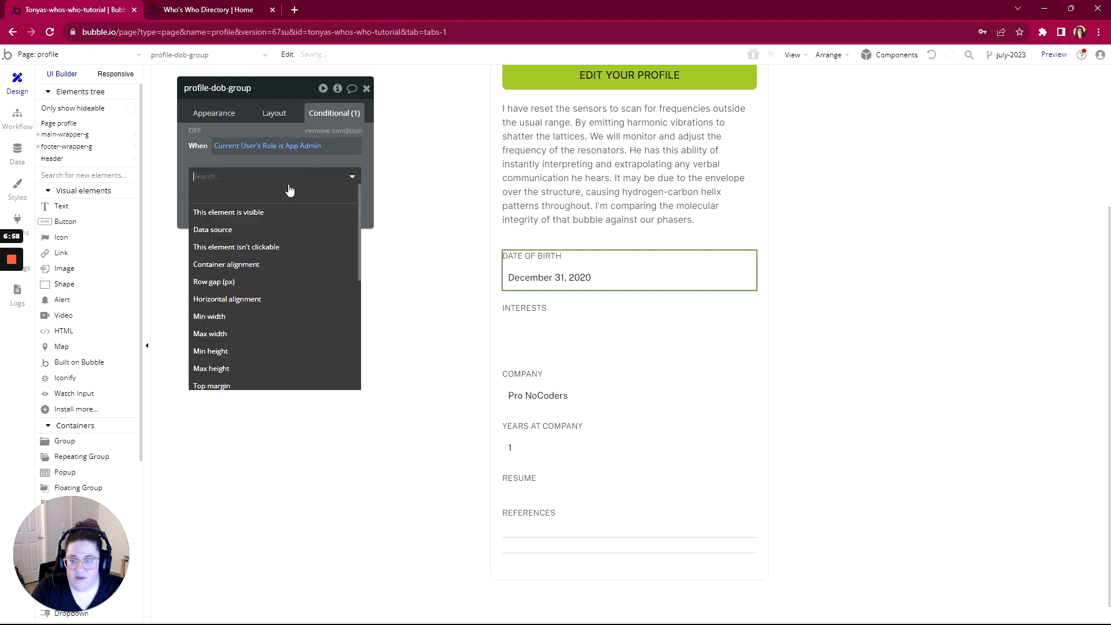
click(263, 212)
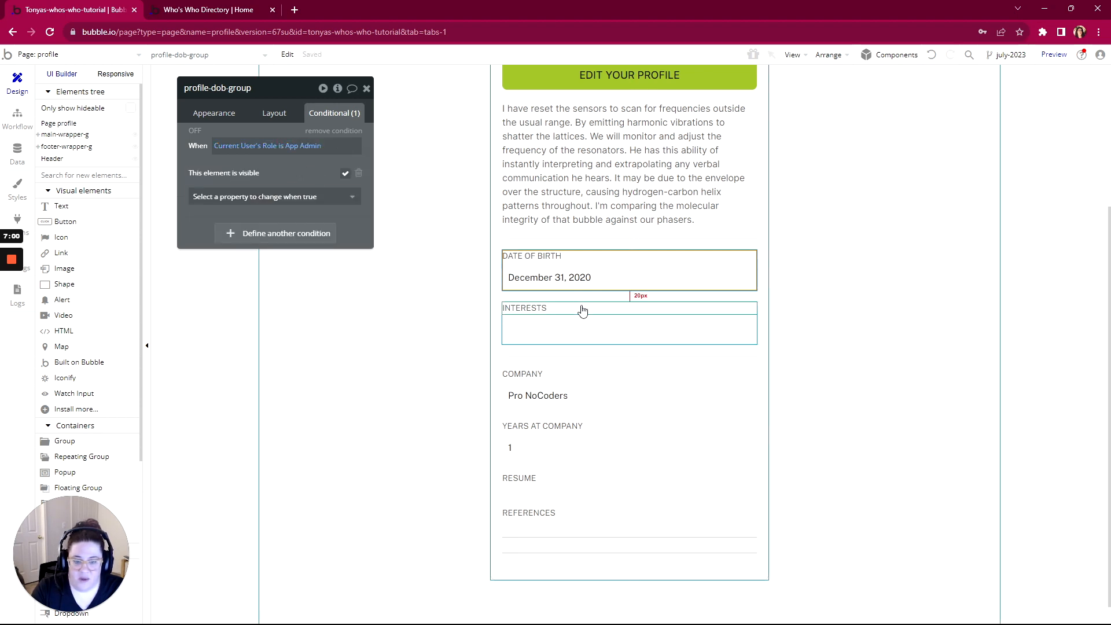
scroll(582, 311, down, 1)
scroll(582, 311, up, 1)
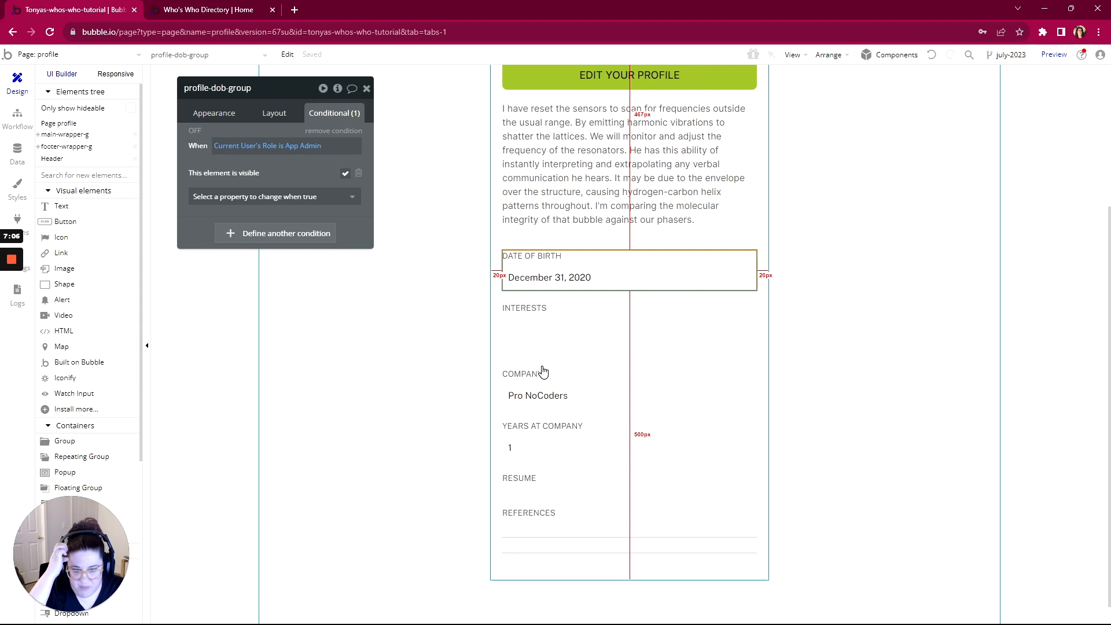
click(19, 155)
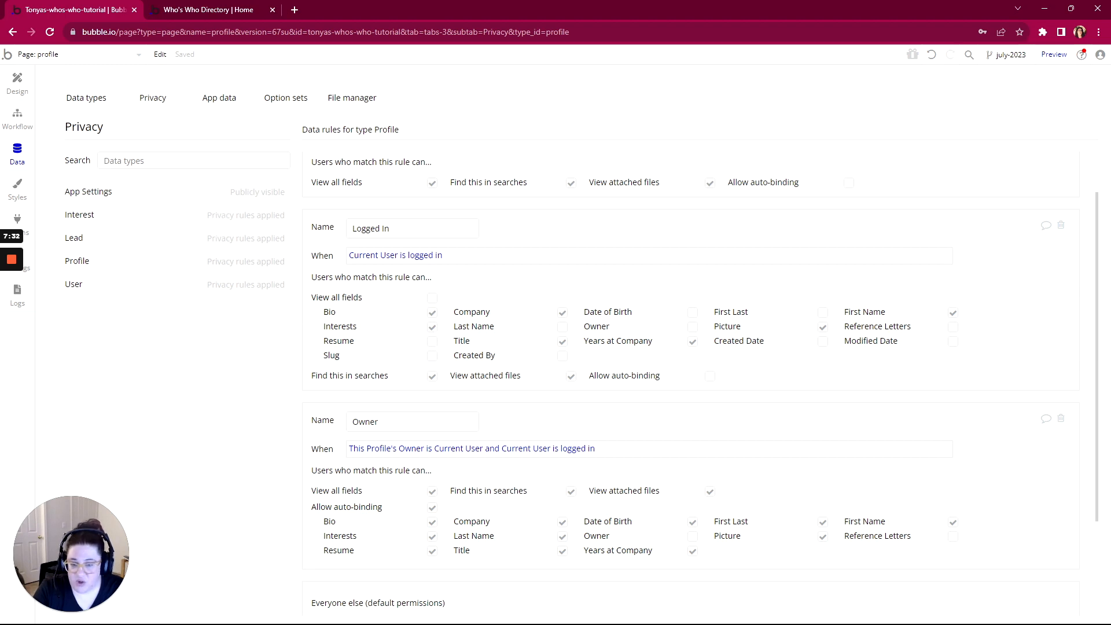
On the account page, make the Interests multidropdown's choices dynamic, sourced from a search
click(43, 54)
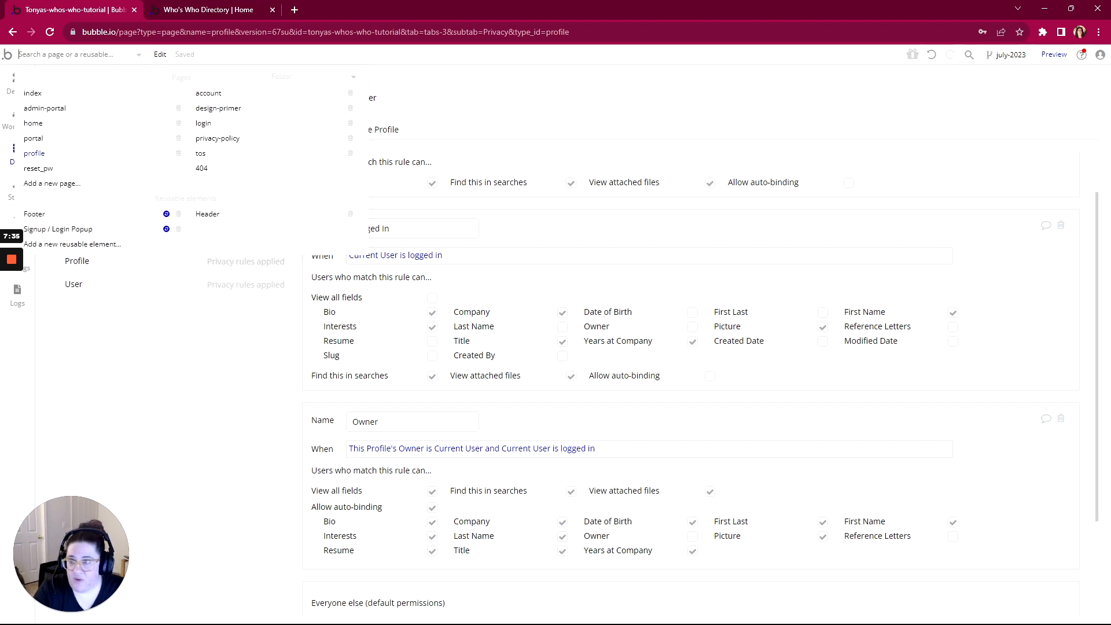
click(220, 98)
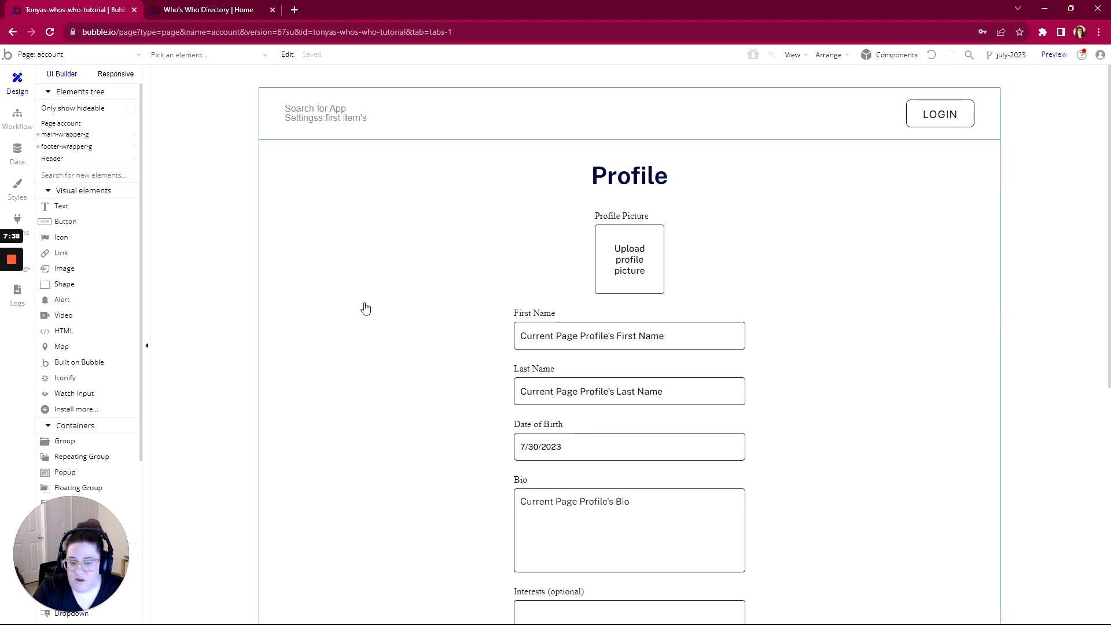
scroll(446, 397, down, 4)
click(665, 384)
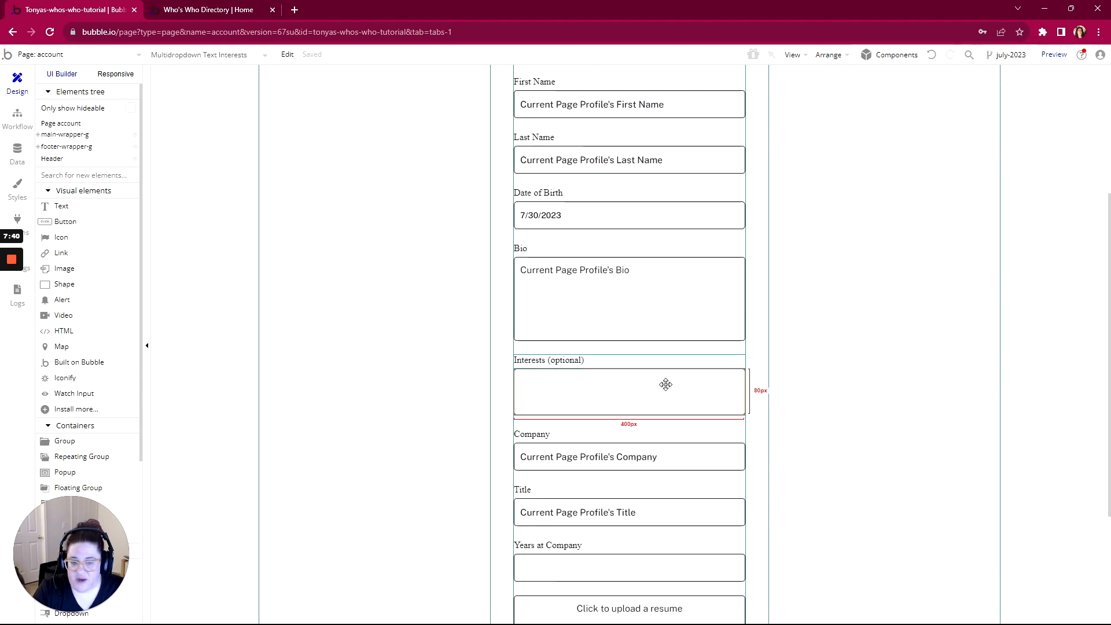
double_click(666, 384)
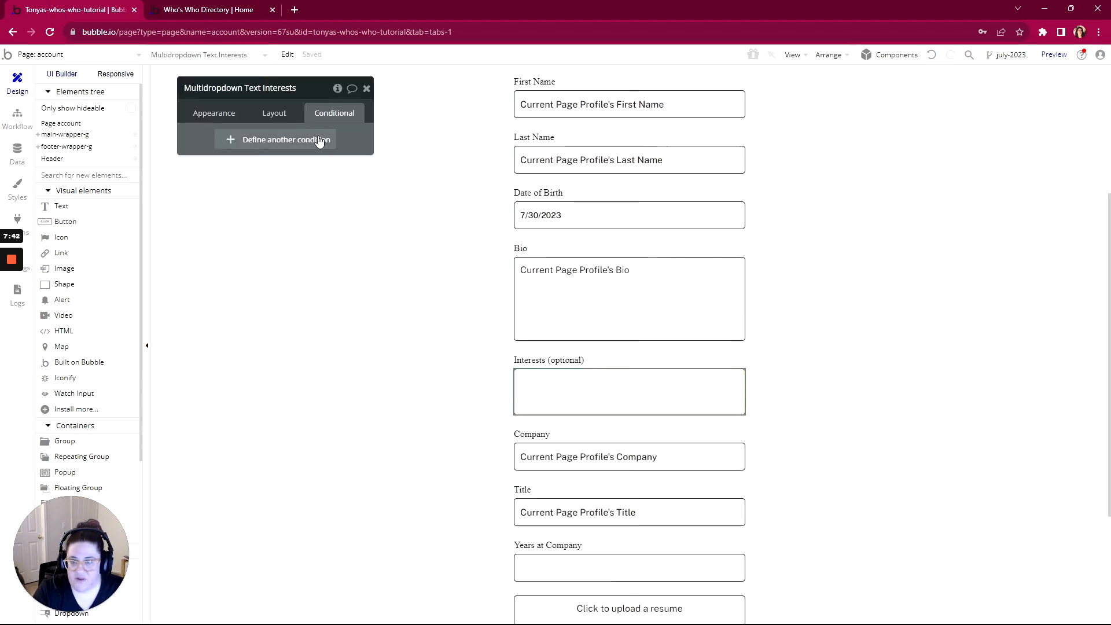
click(217, 112)
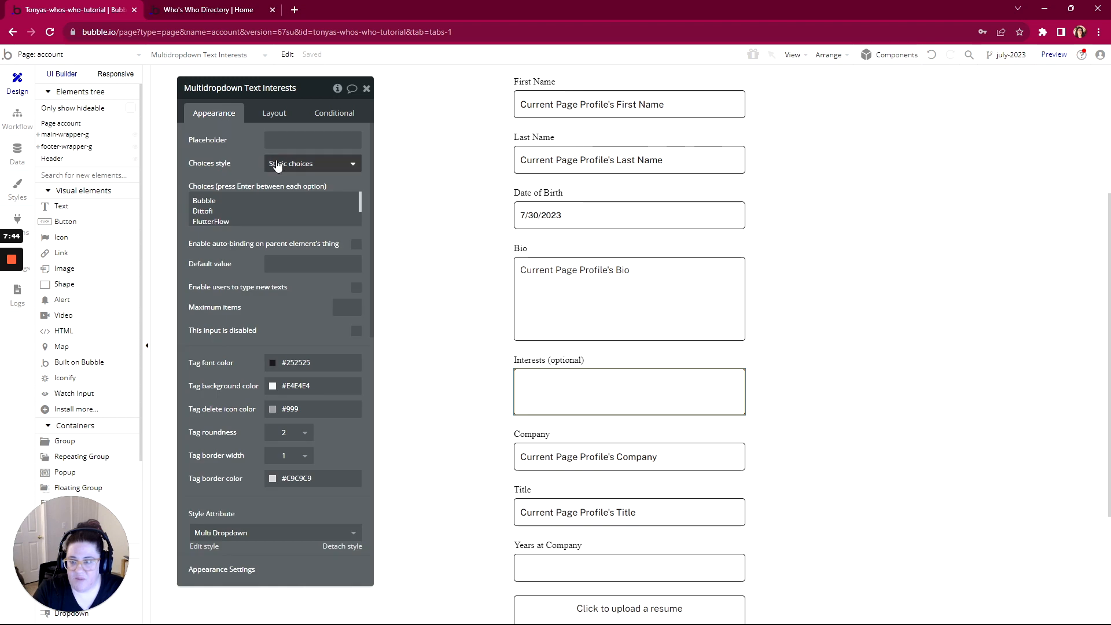
click(298, 164)
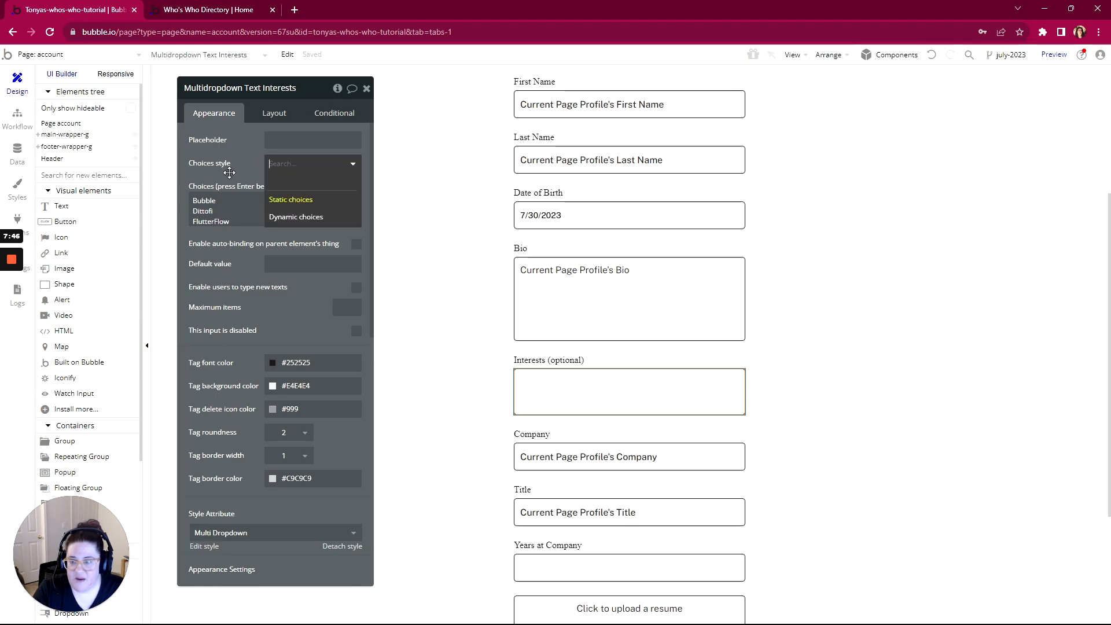
click(285, 221)
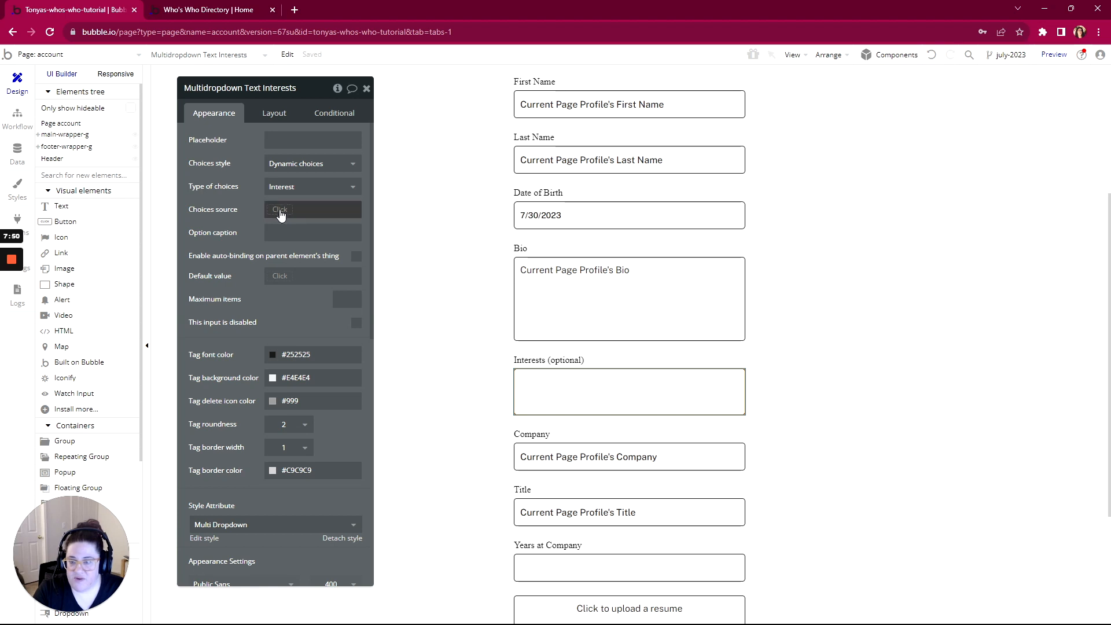
click(280, 214)
click(284, 290)
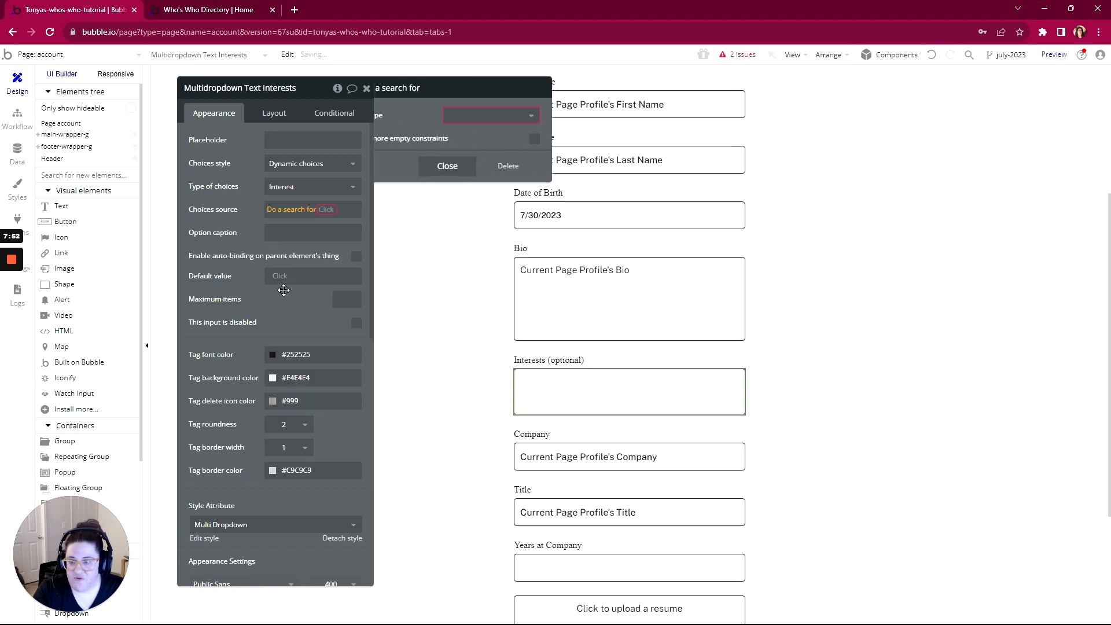
Search for Interests constrained to Inactive? = no
click(488, 118)
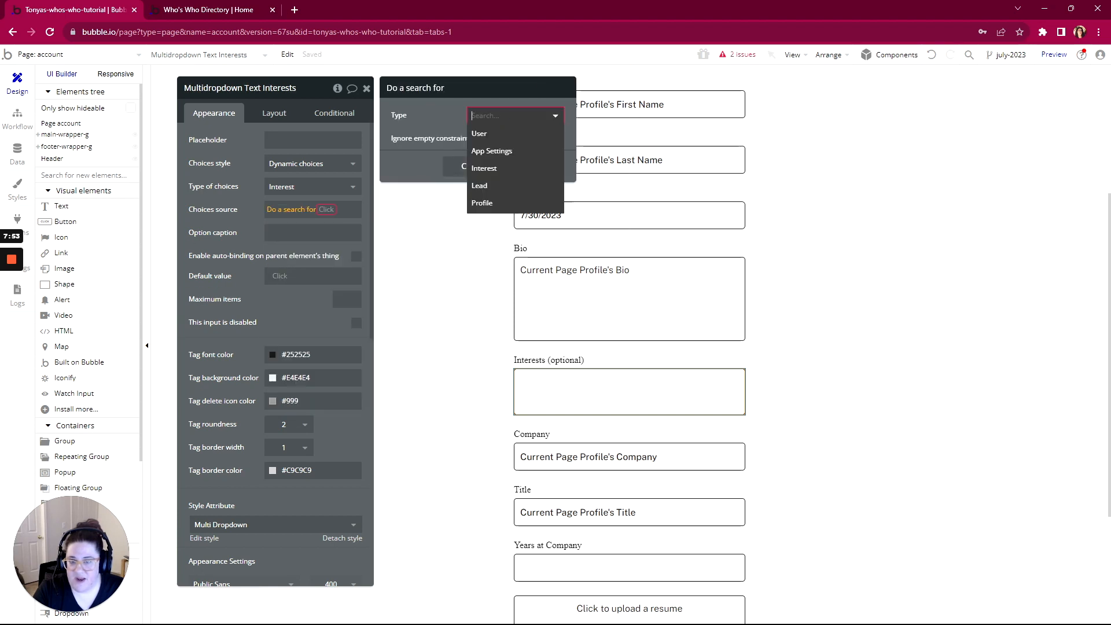
click(489, 174)
click(474, 148)
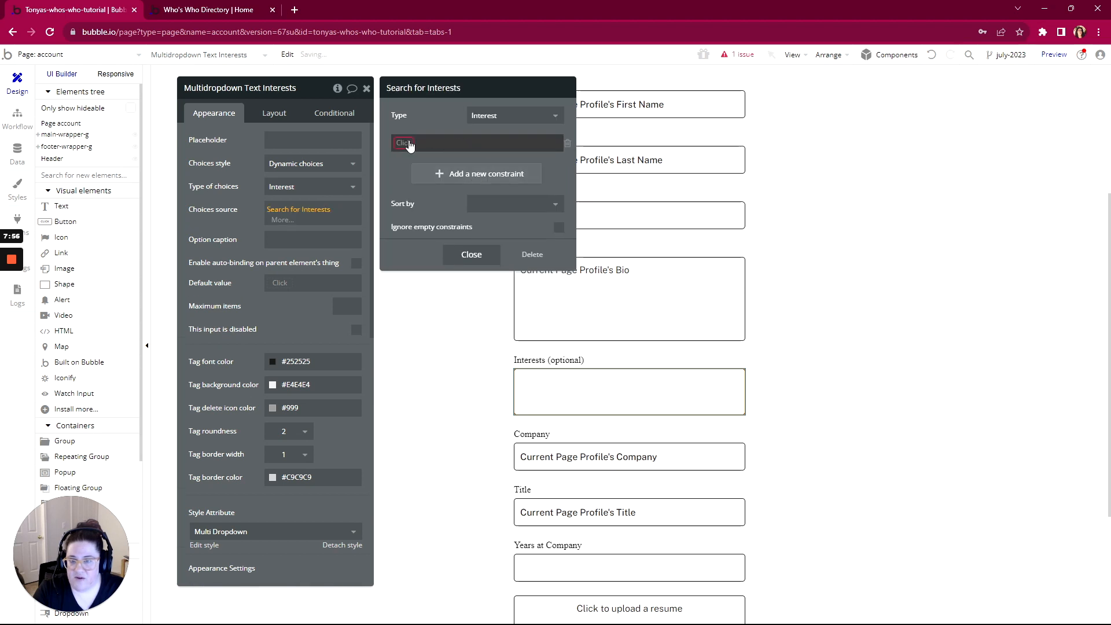
click(409, 144)
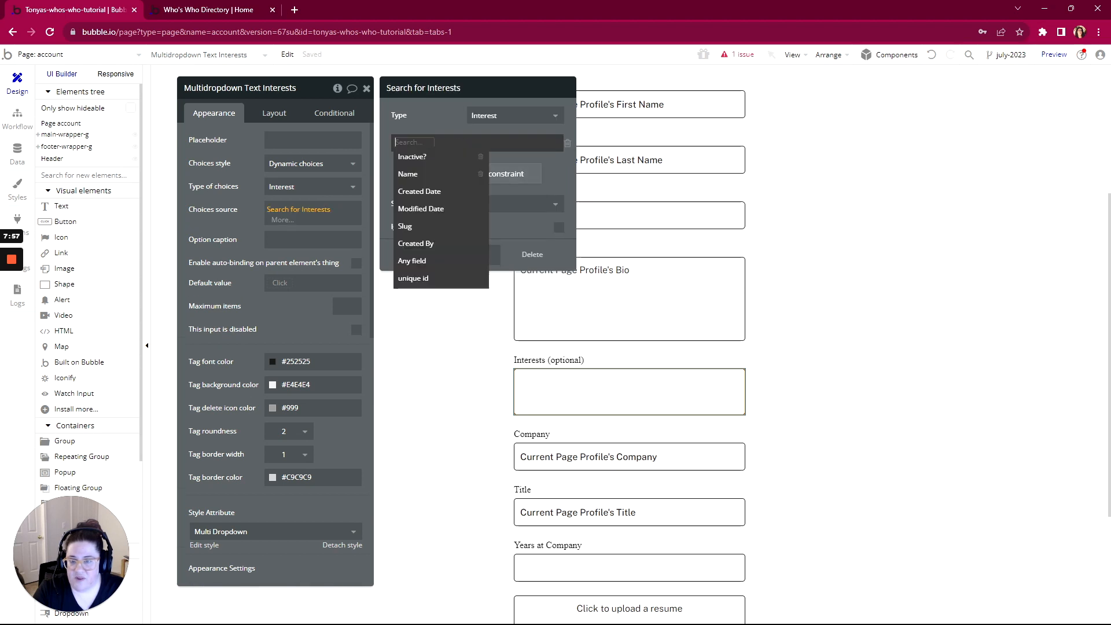
click(408, 157)
click(428, 143)
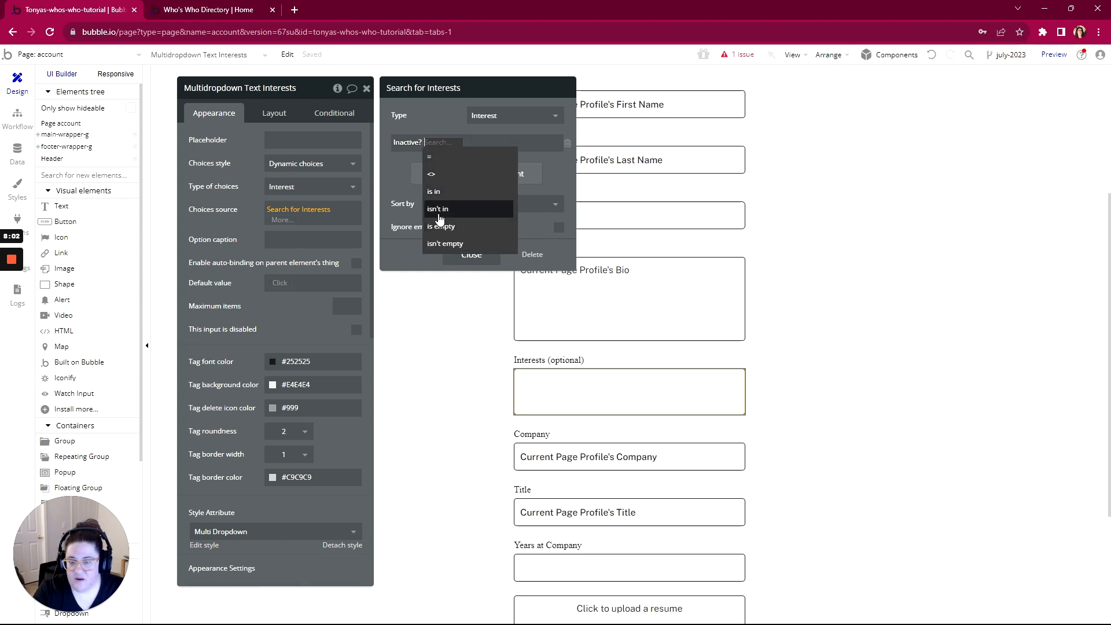
click(431, 157)
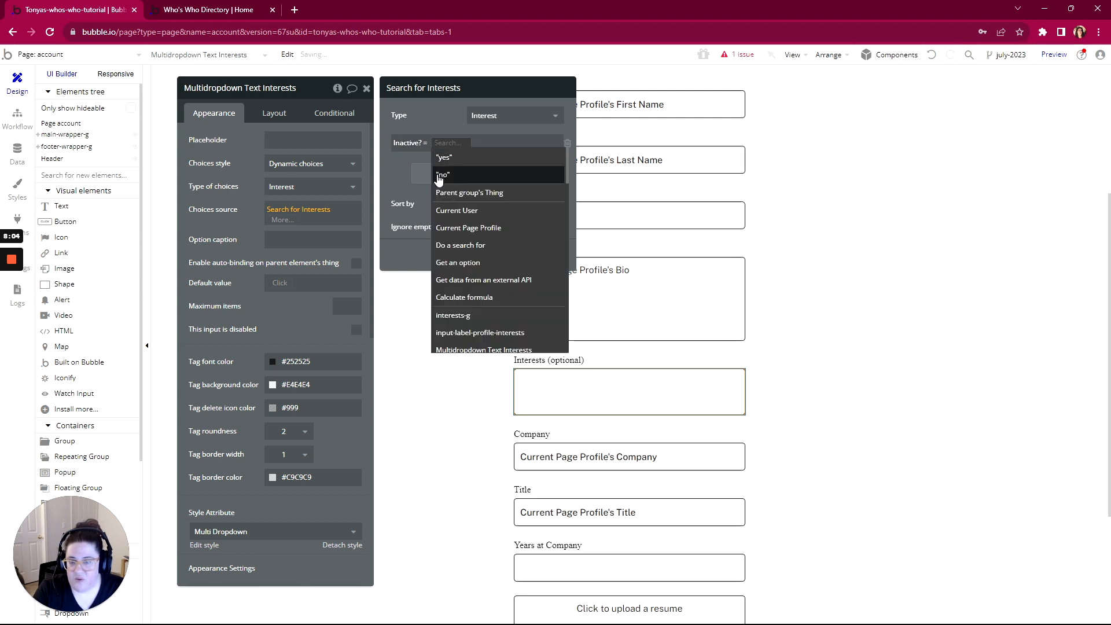
click(439, 176)
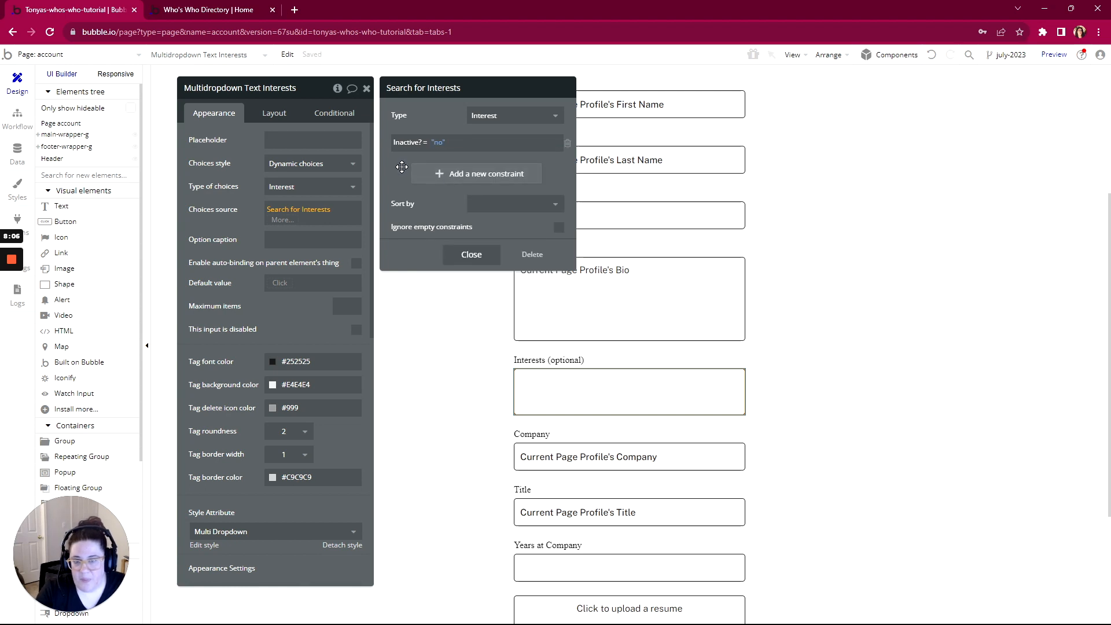
click(227, 237)
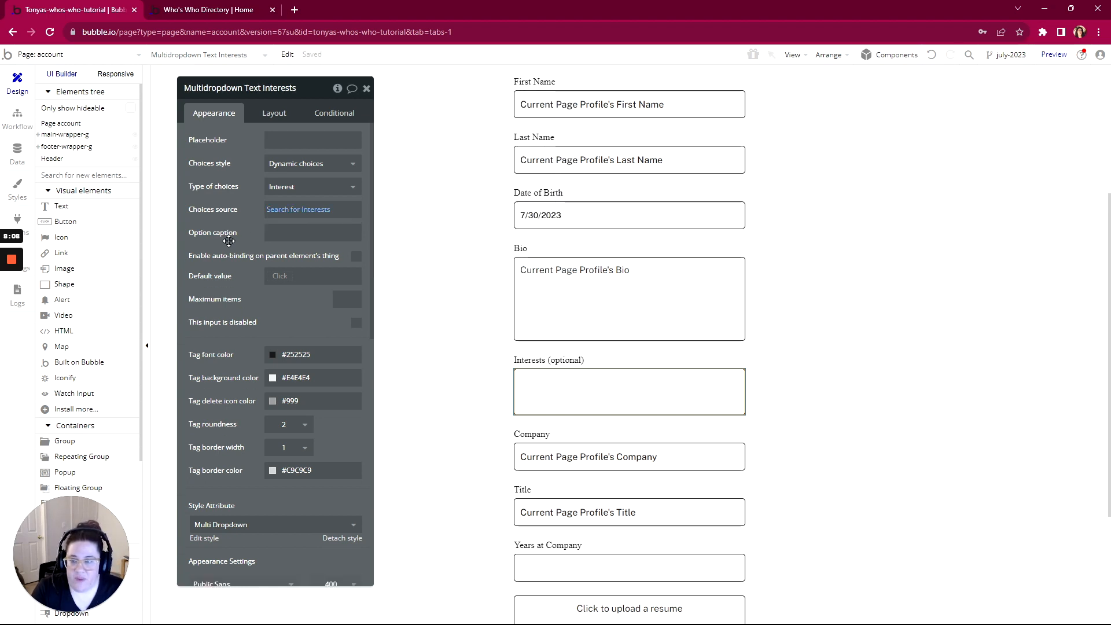
Set the option caption to Current option's Name
click(347, 233)
click(381, 239)
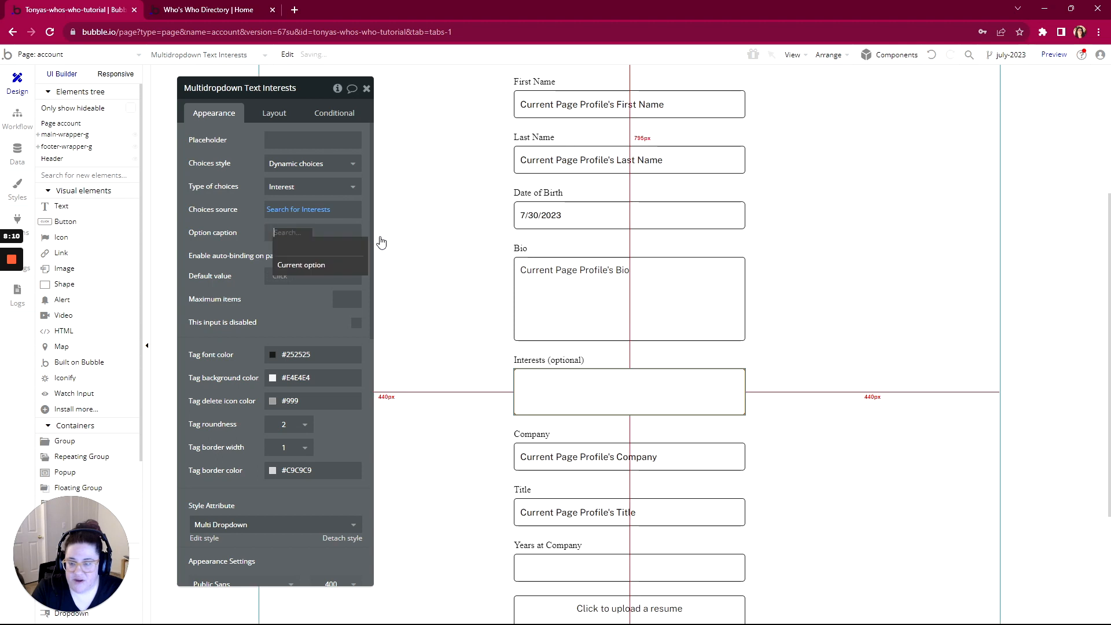
click(286, 267)
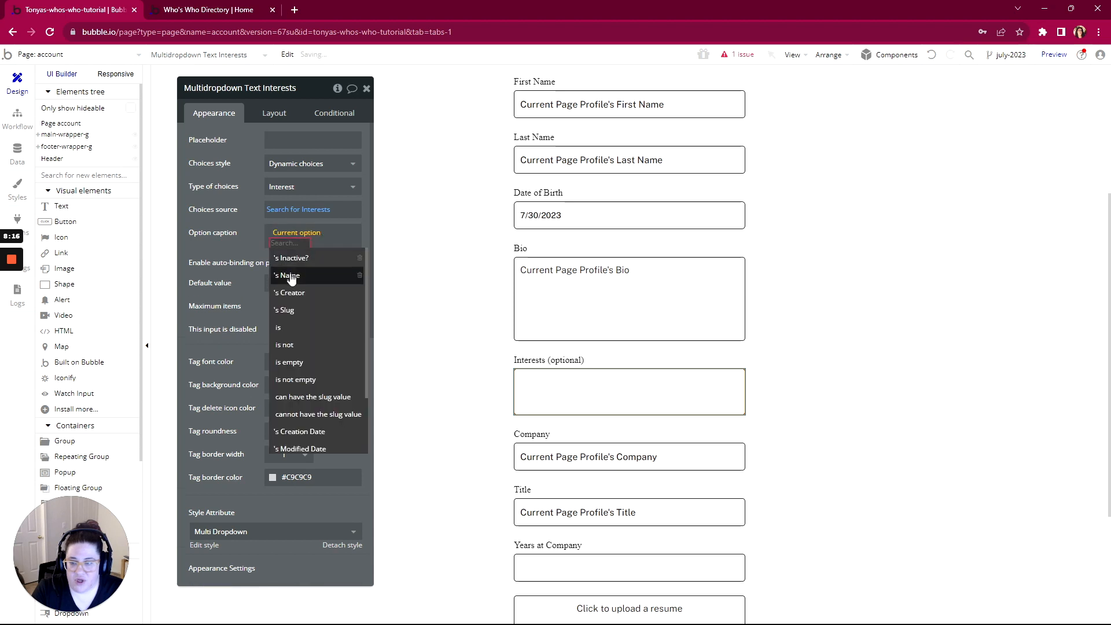
click(287, 277)
click(232, 247)
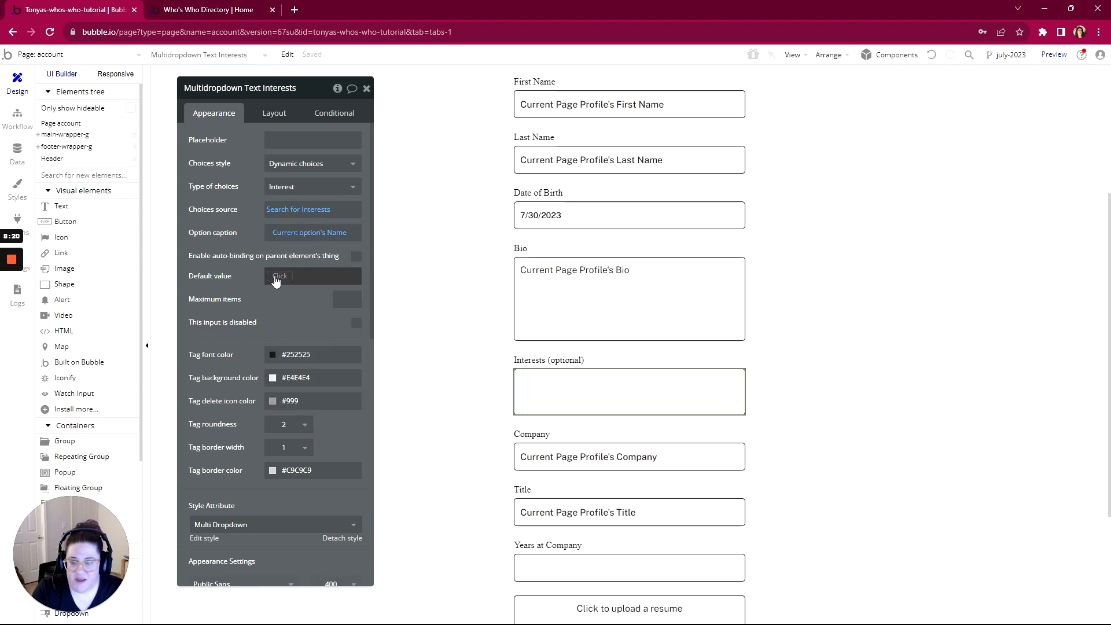
Set the default value to Current Page Profile's Interests
click(276, 279)
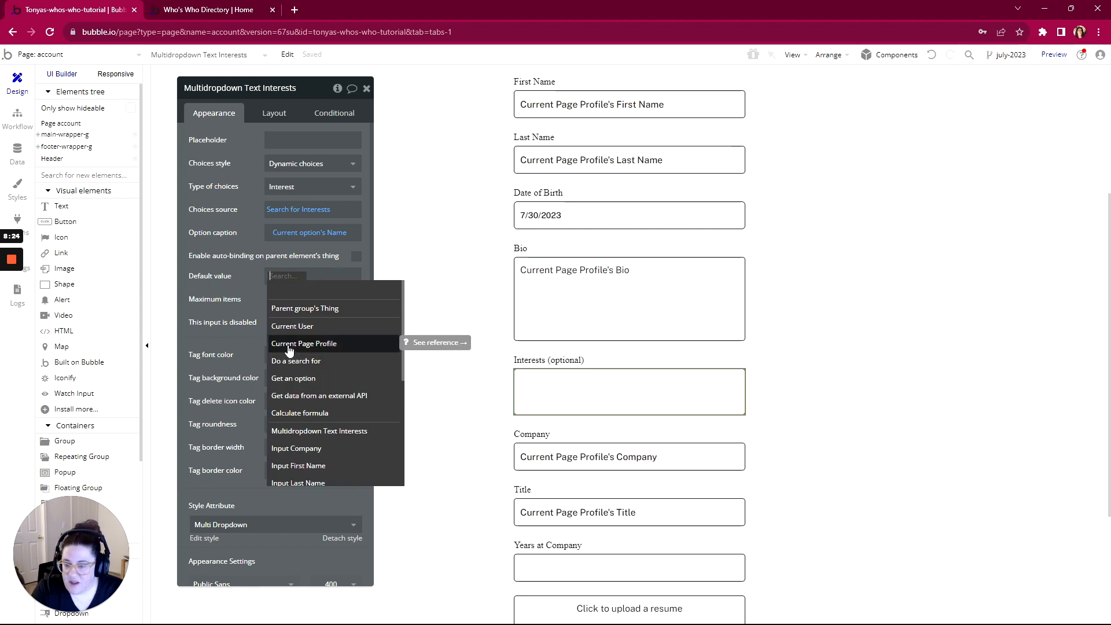
click(292, 326)
key(BackSpace)
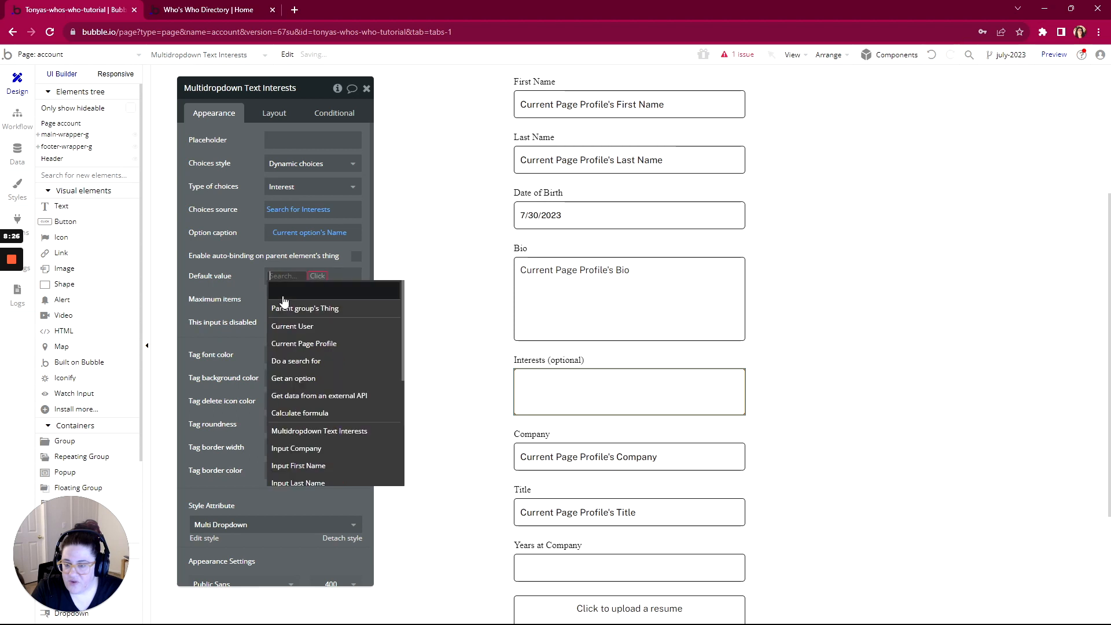
click(290, 344)
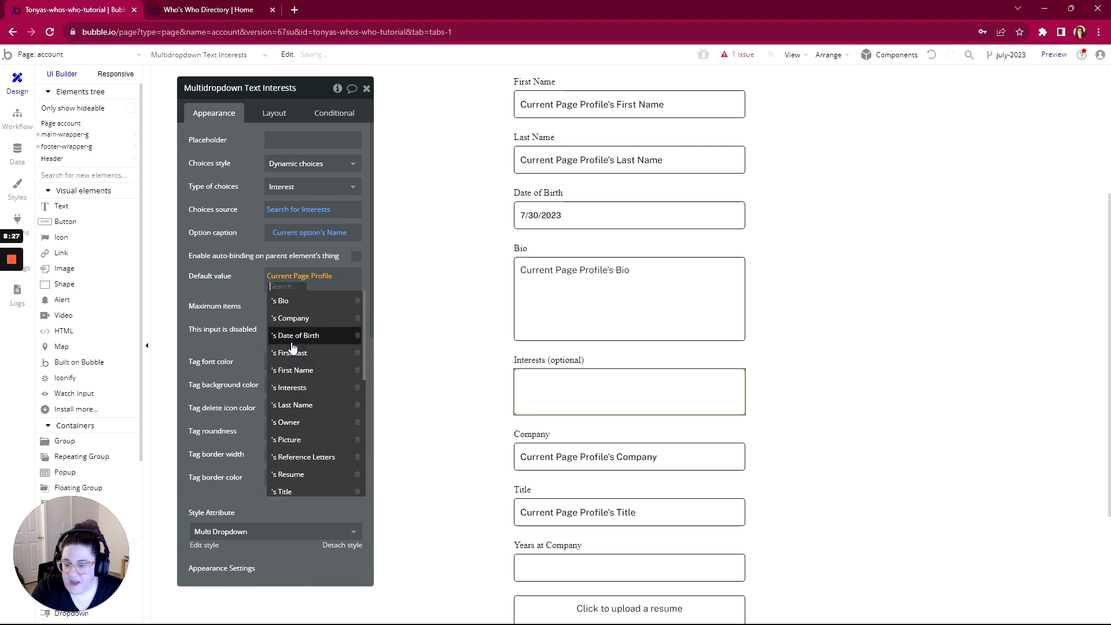
click(288, 387)
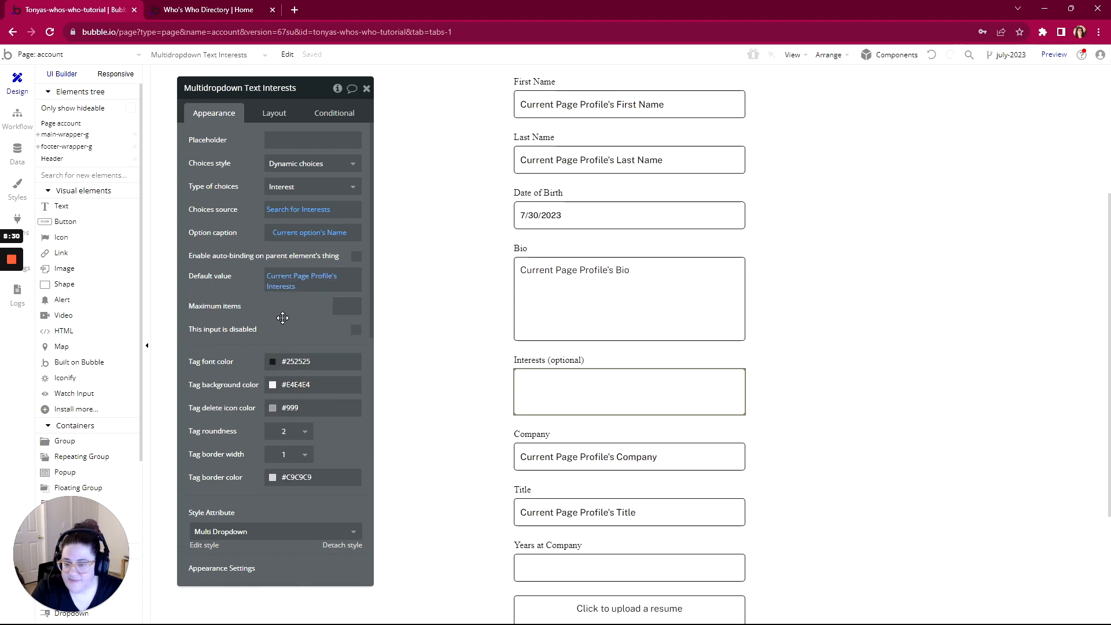
scroll(283, 318, down, 2)
scroll(283, 318, up, 2)
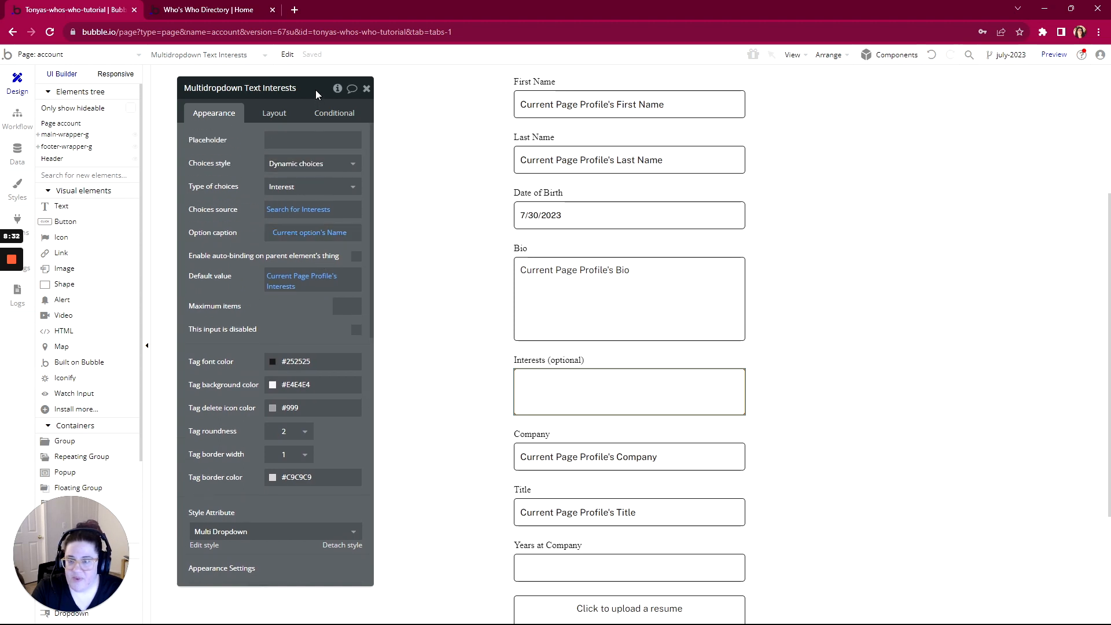
drag(322, 89, 478, 75)
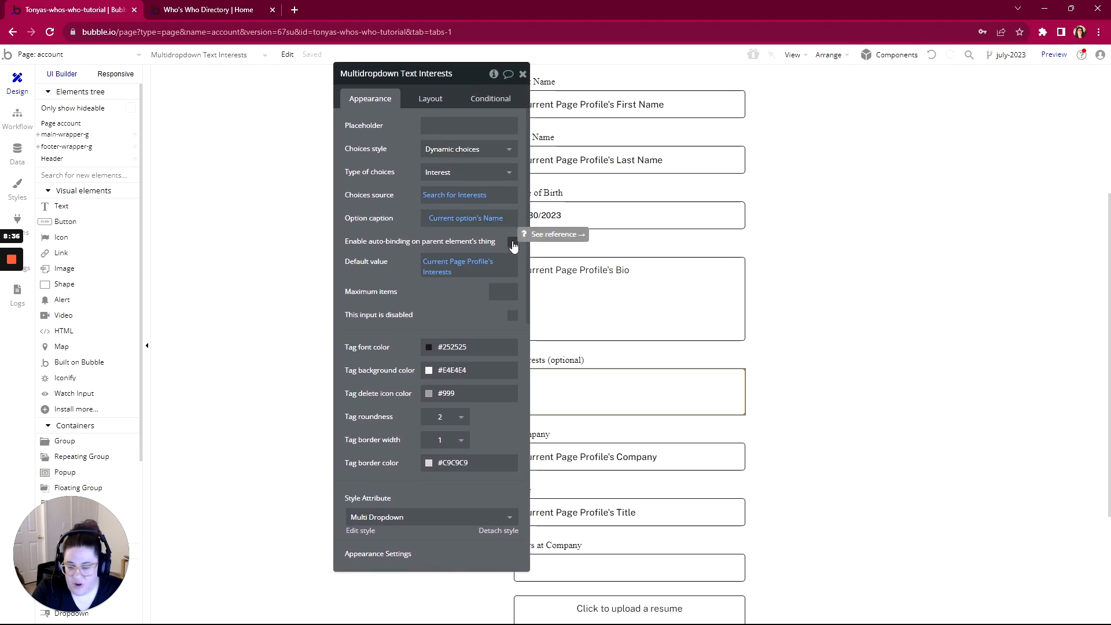
Try auto-binding the dropdown to the Interests field, then switch auto-binding back off
click(513, 243)
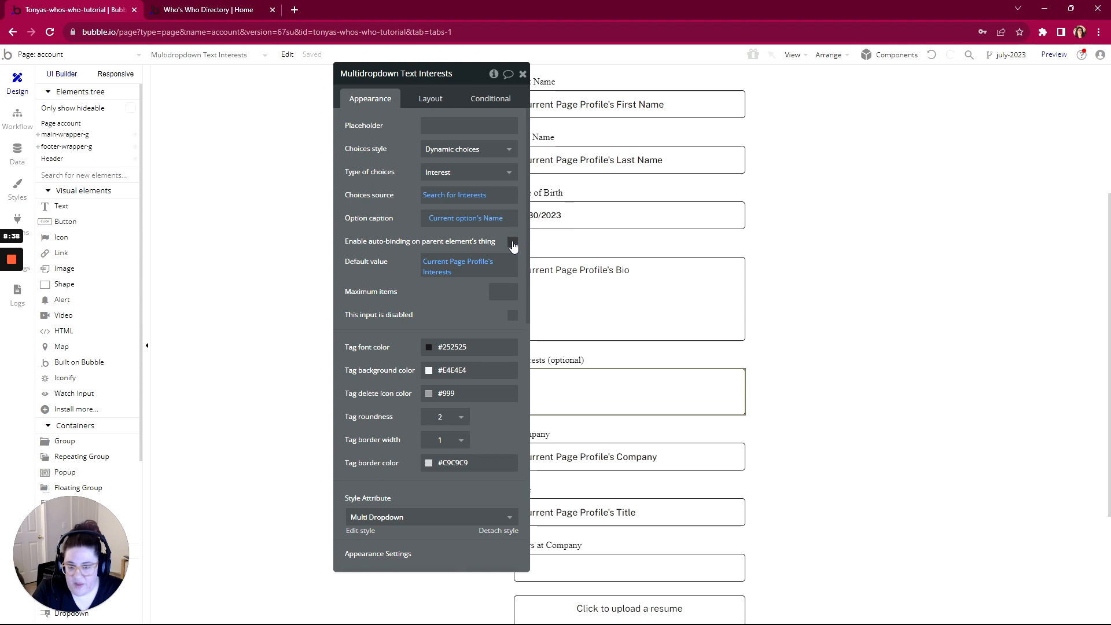
click(464, 265)
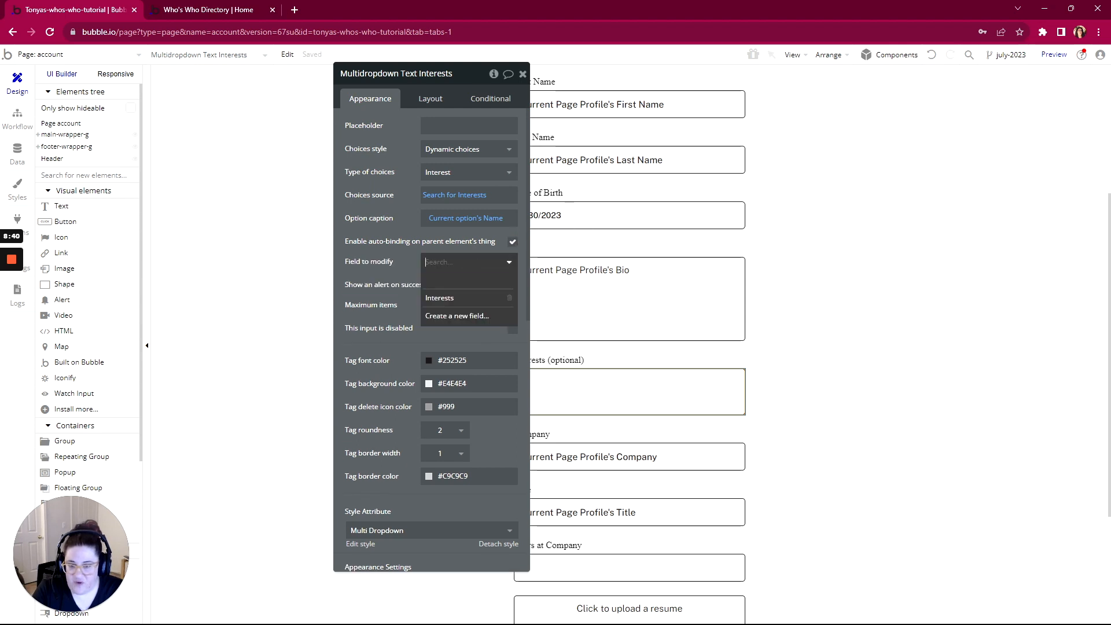
click(452, 295)
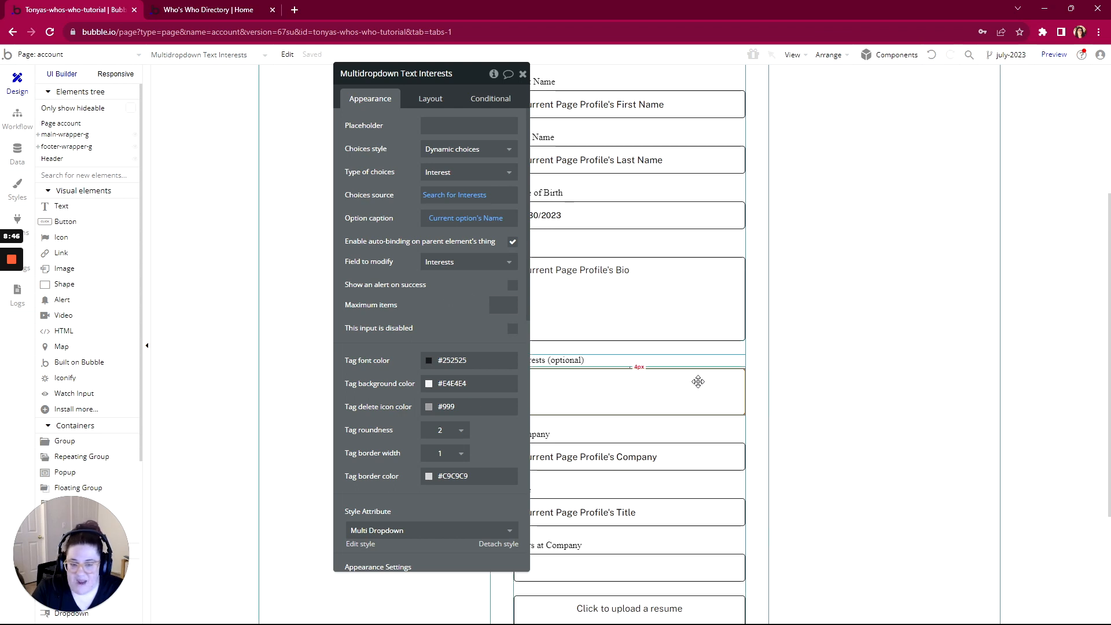
scroll(696, 381, down, 4)
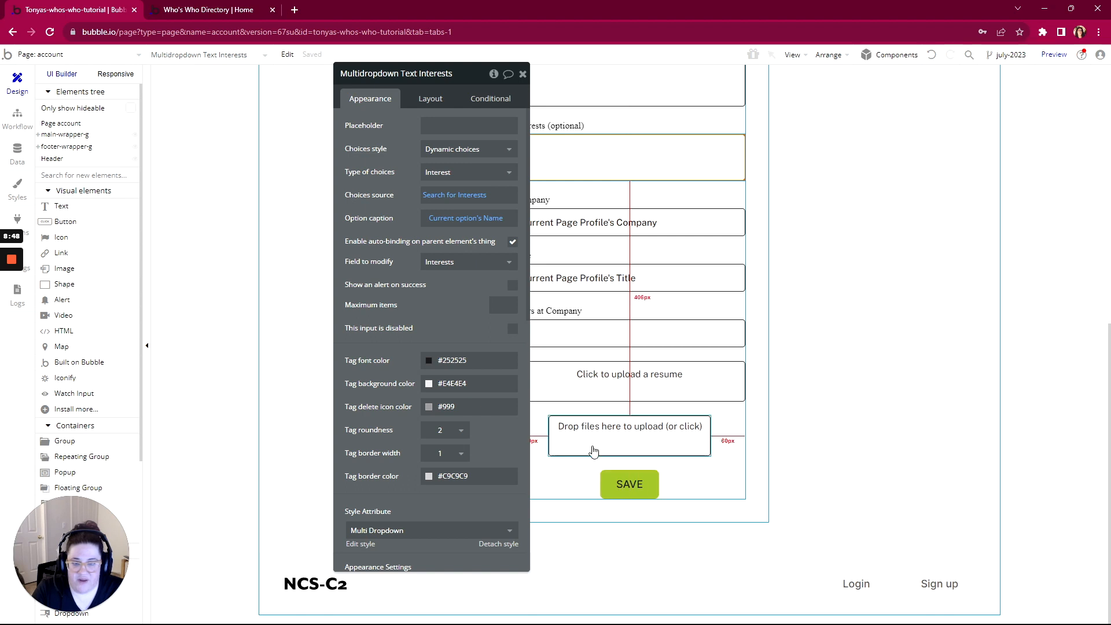
click(513, 242)
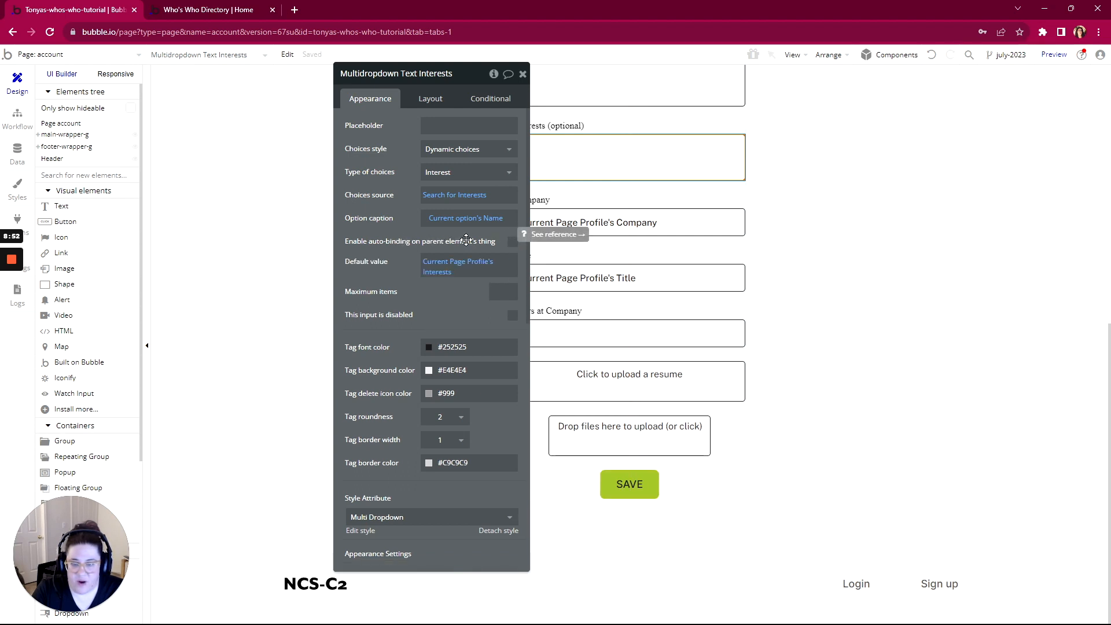
click(635, 488)
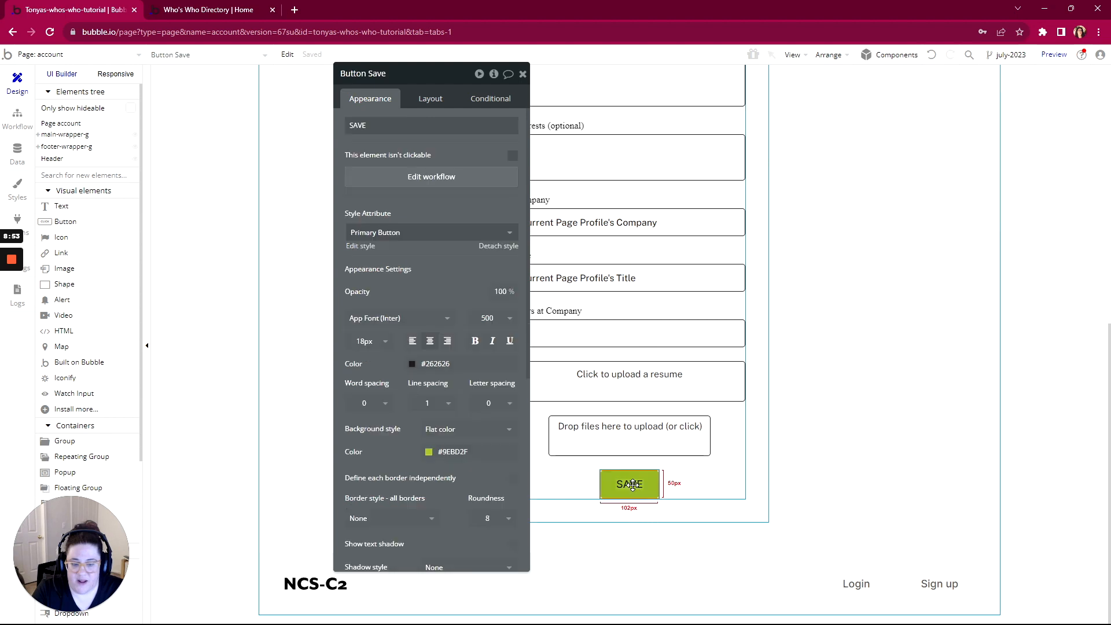
In the SAVE workflow's Make changes to Profile step, set the Interests list to the interests multidropdown's value and remove Owner
click(462, 183)
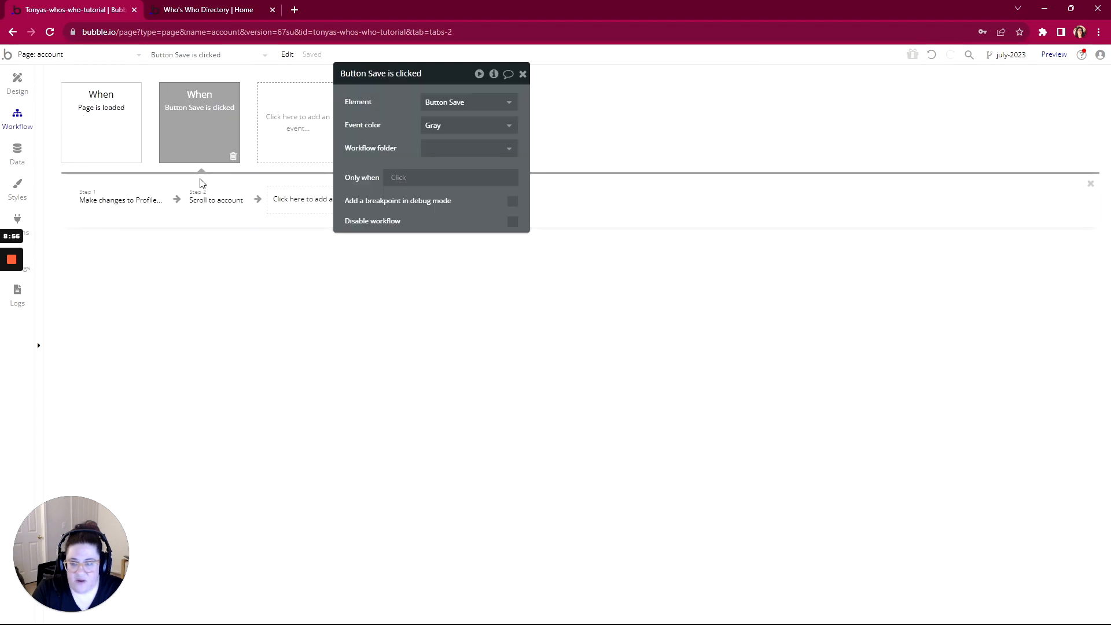
click(131, 202)
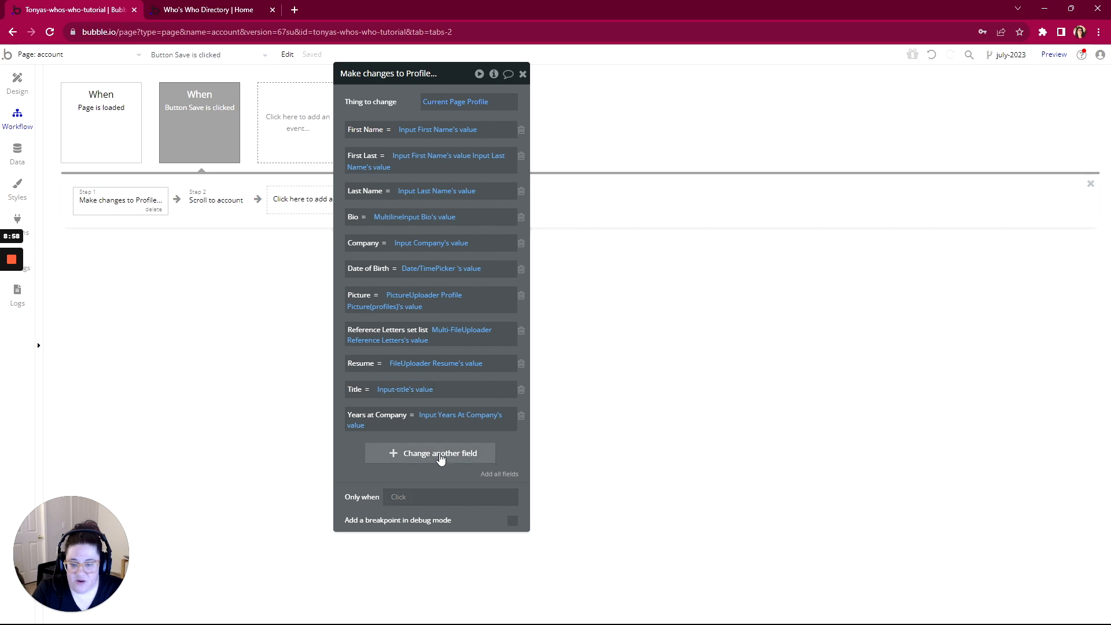
click(514, 481)
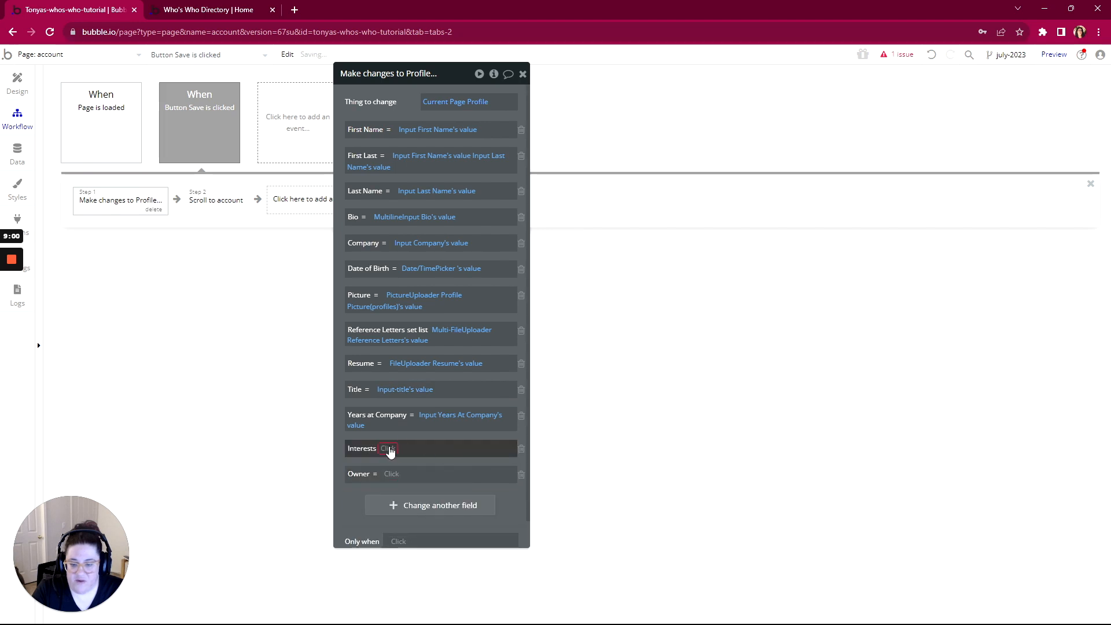
click(391, 449)
click(392, 499)
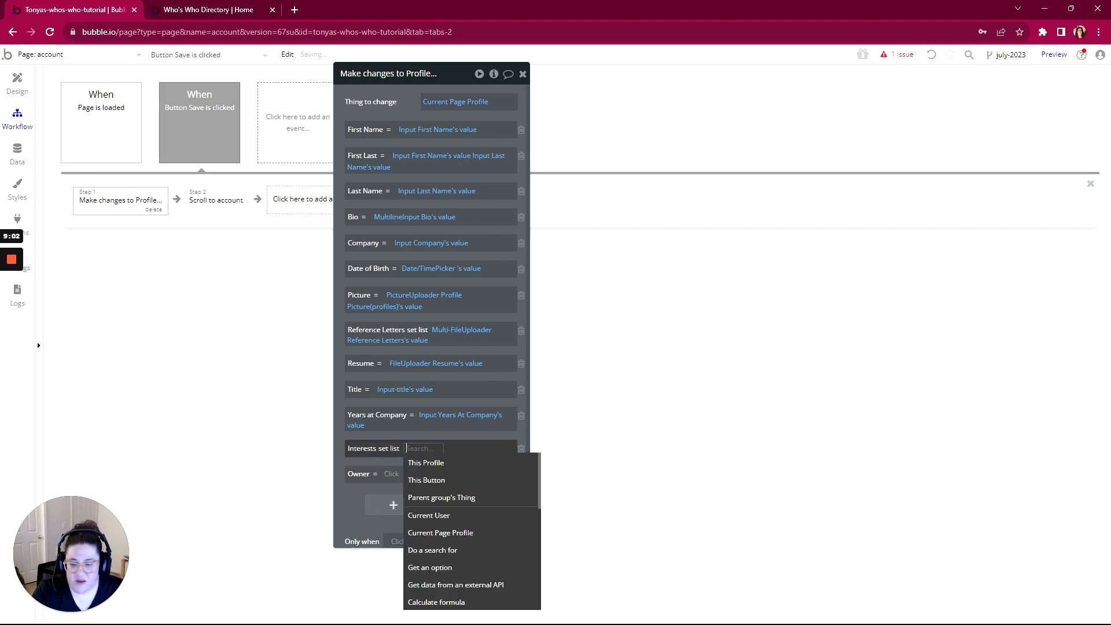
scroll(422, 510, down, 2)
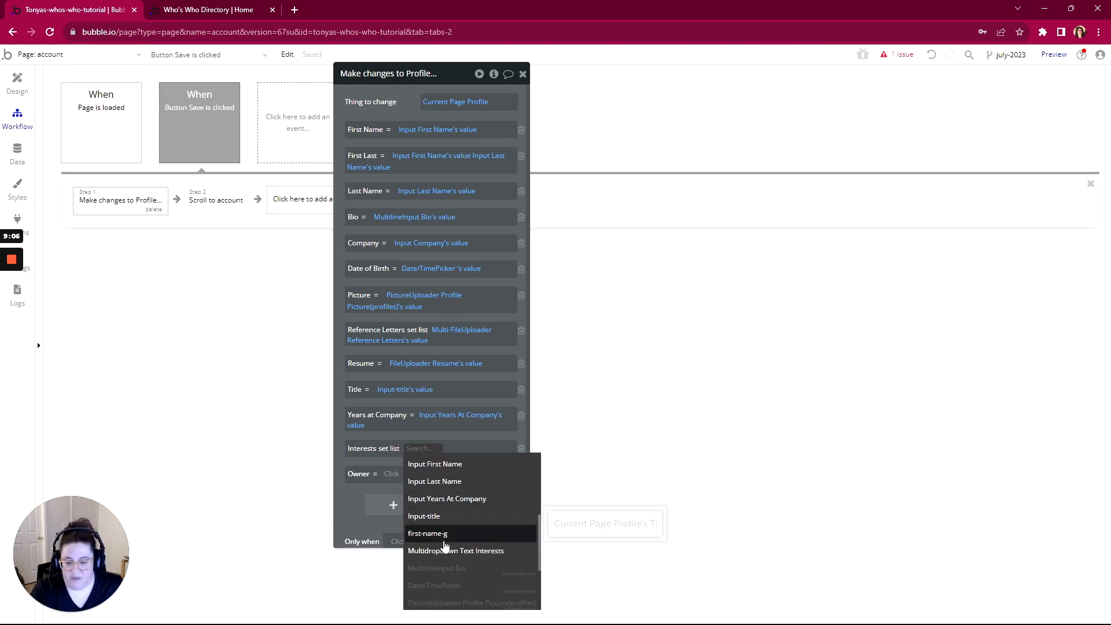
click(452, 550)
click(393, 474)
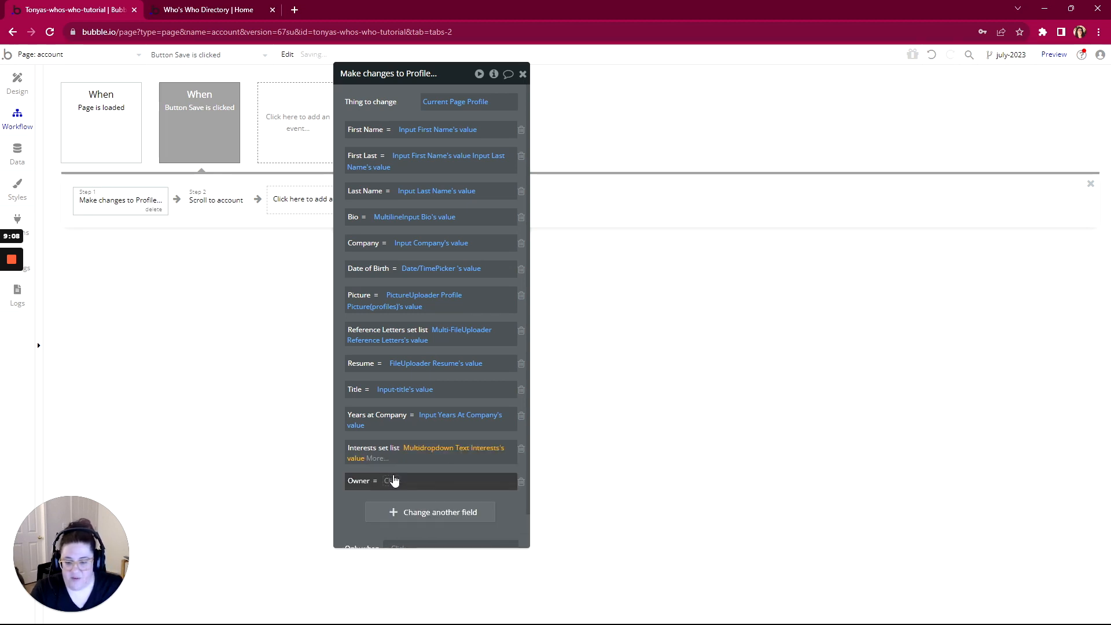
click(520, 482)
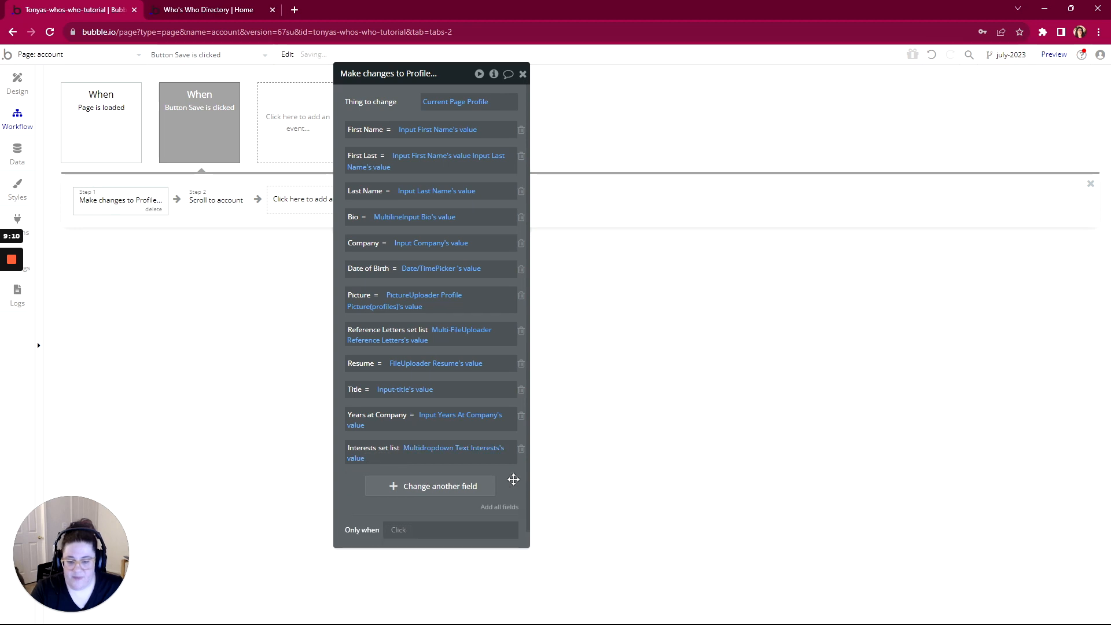
click(49, 55)
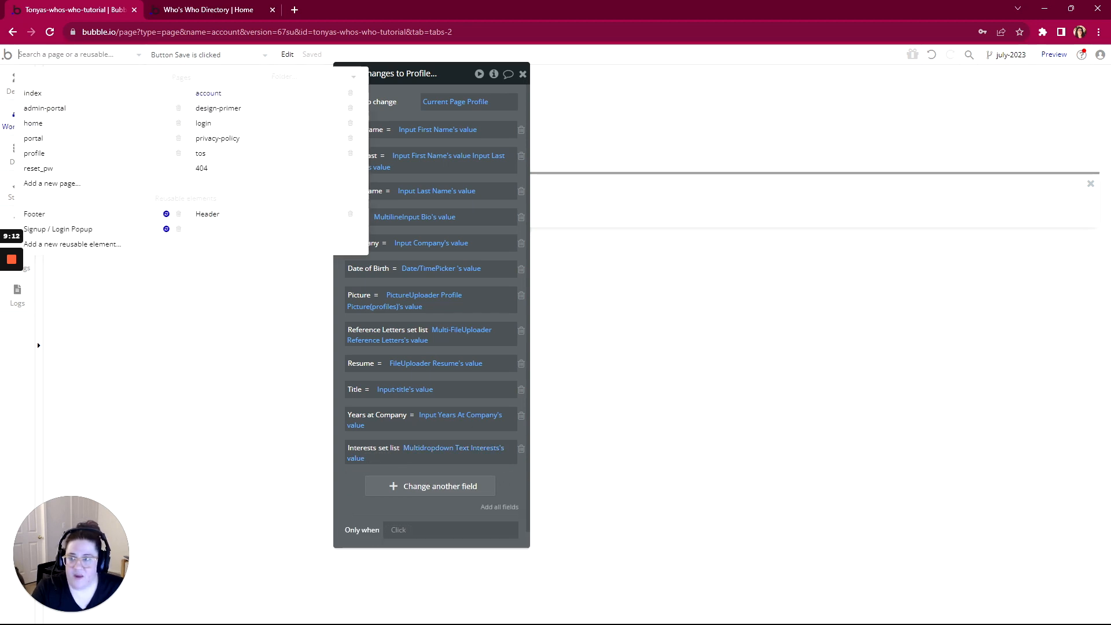
On the login page, switch the Interests multidropdown to dynamic choices from a database search
click(211, 123)
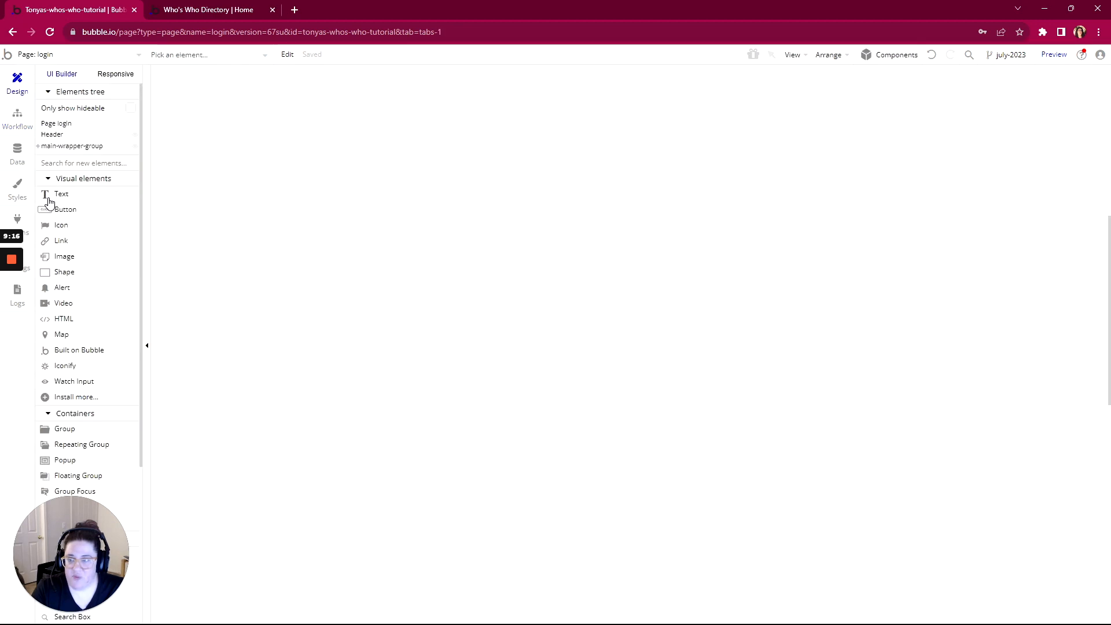
click(38, 146)
click(61, 195)
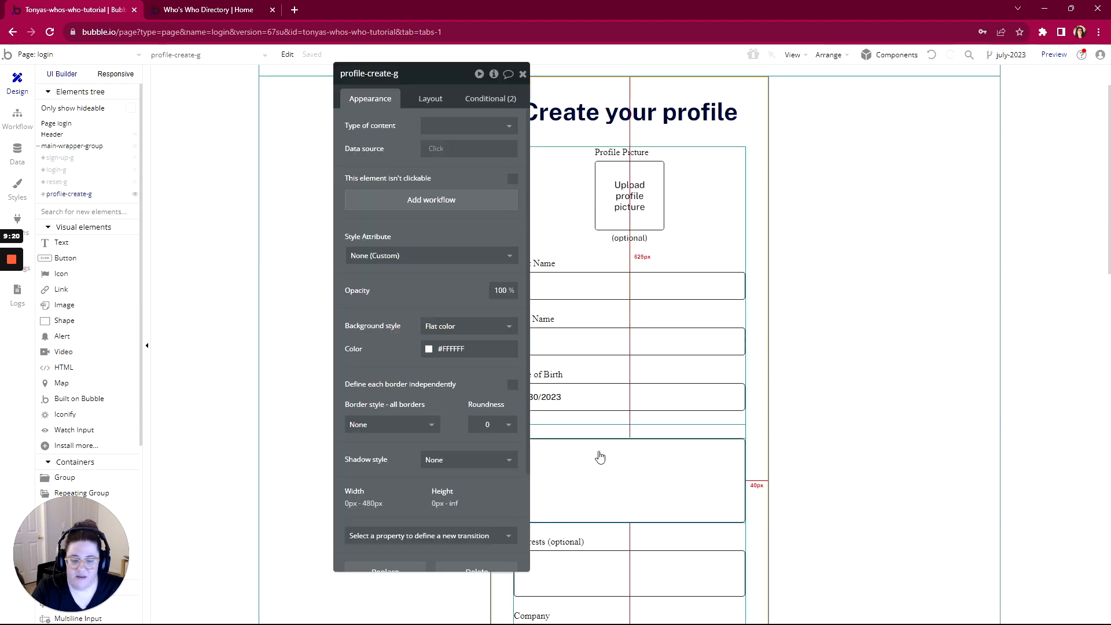
scroll(598, 453, down, 4)
click(635, 343)
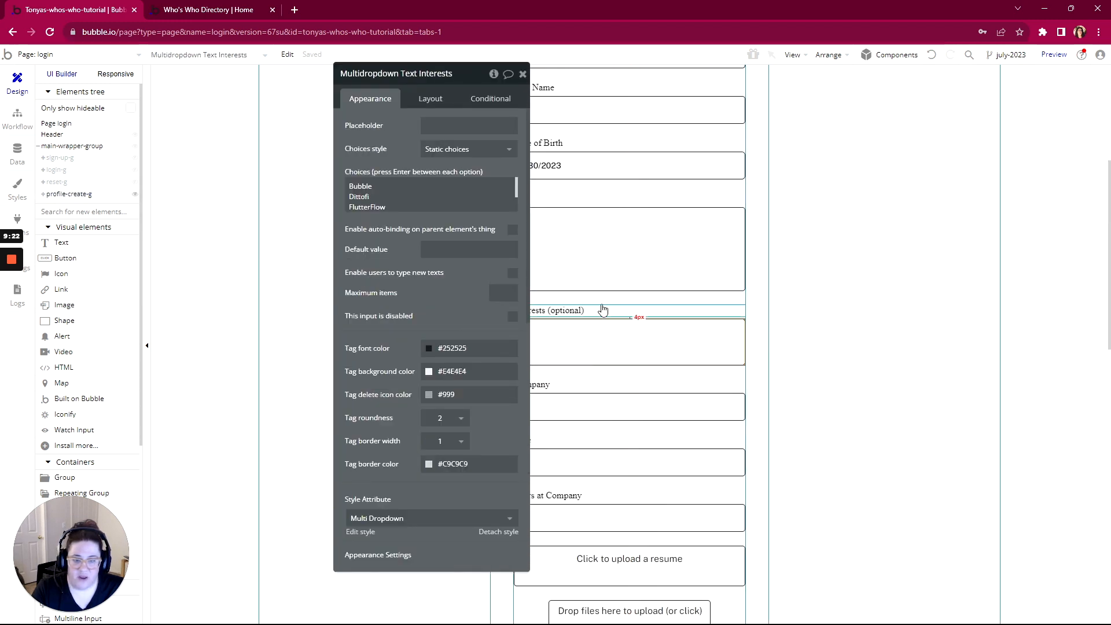
click(450, 149)
click(447, 201)
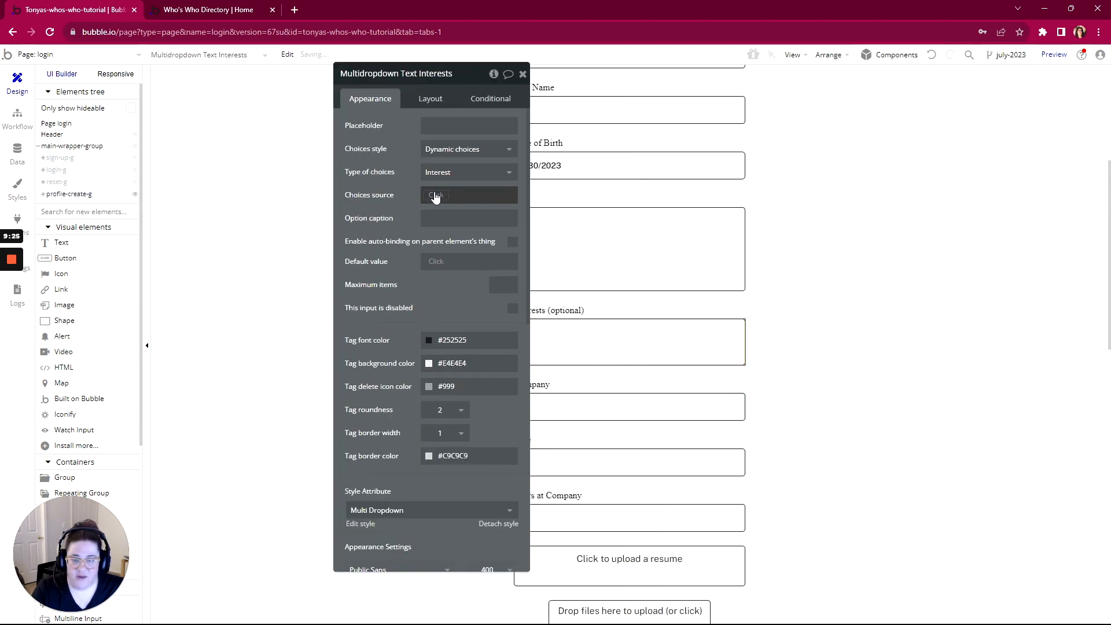
click(439, 195)
click(438, 261)
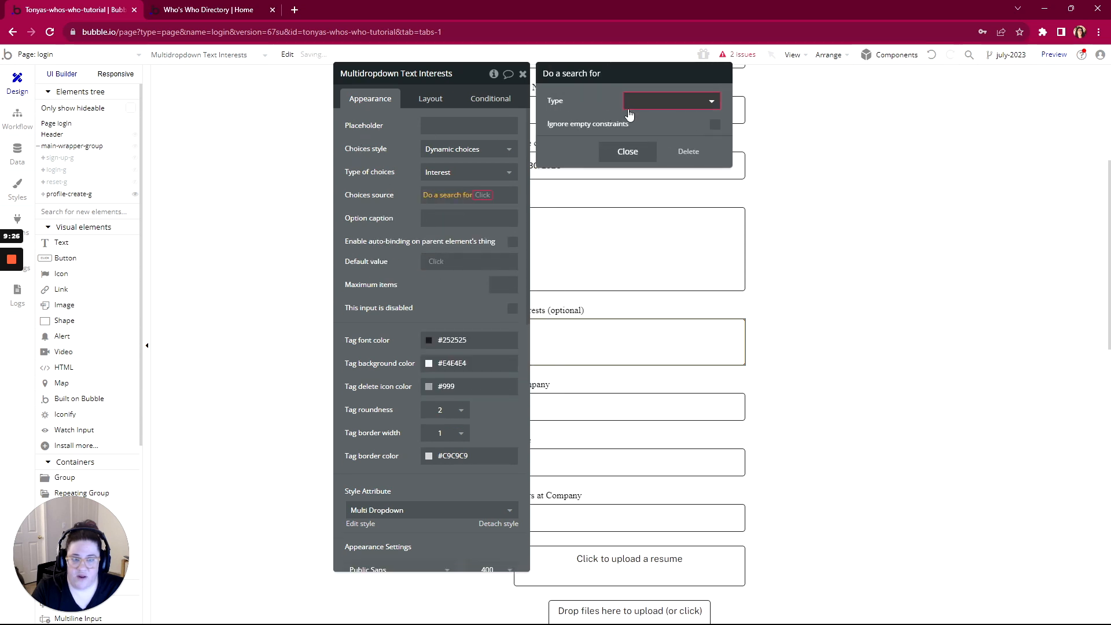
Make the search return Interest records filtered to Inactive? = no
click(671, 101)
click(637, 154)
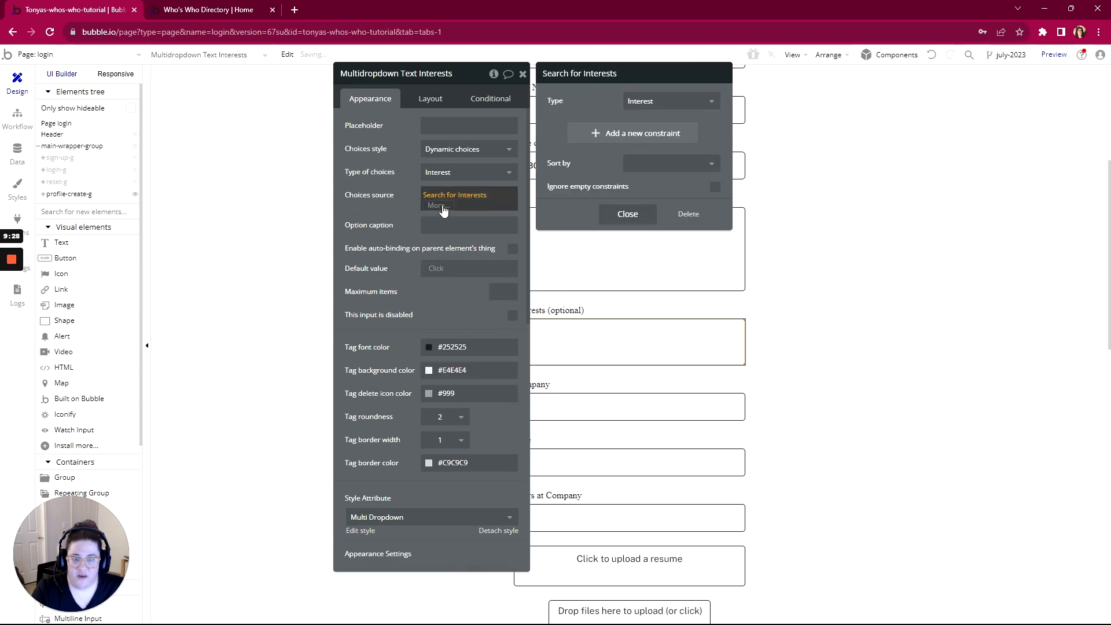
click(590, 137)
click(567, 139)
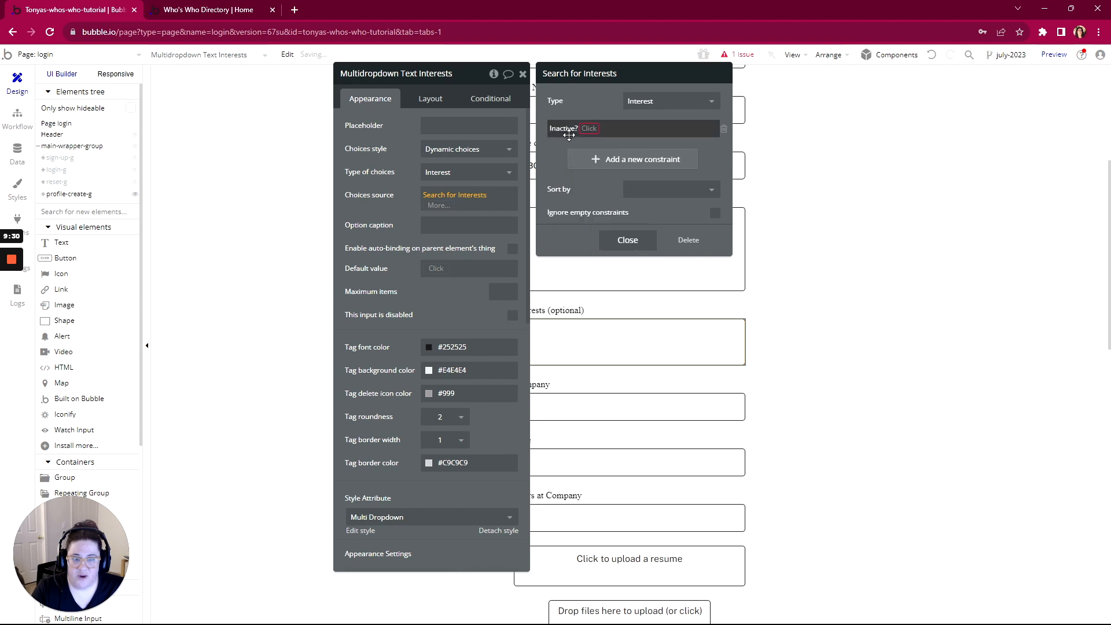
click(587, 129)
click(590, 143)
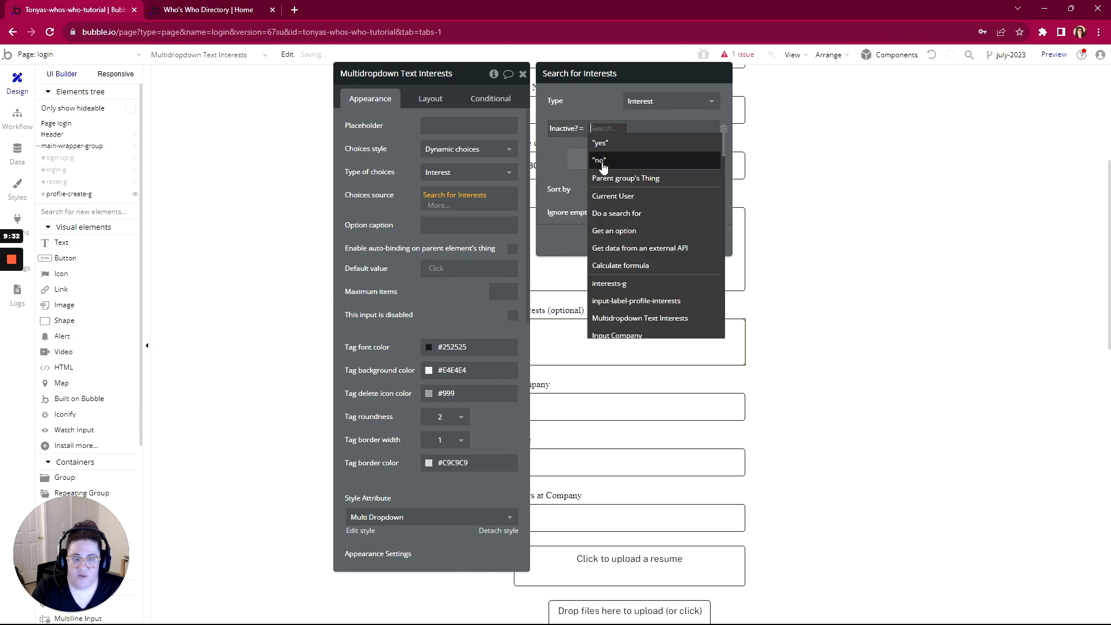
click(601, 166)
Caption each Interests choice with Current option's Name
click(512, 225)
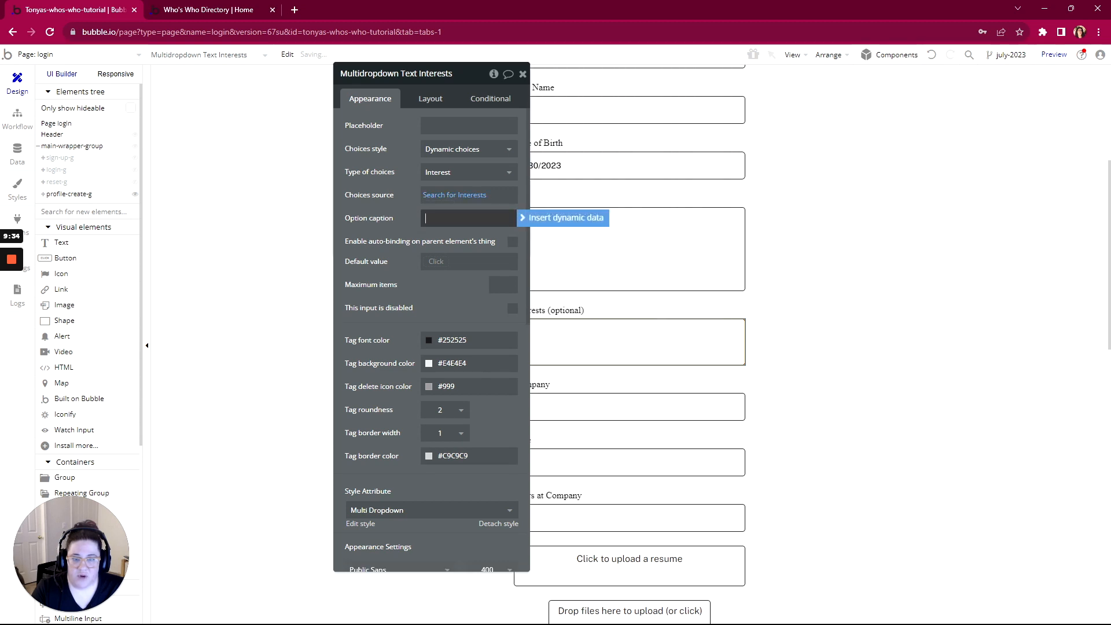
click(523, 222)
click(468, 245)
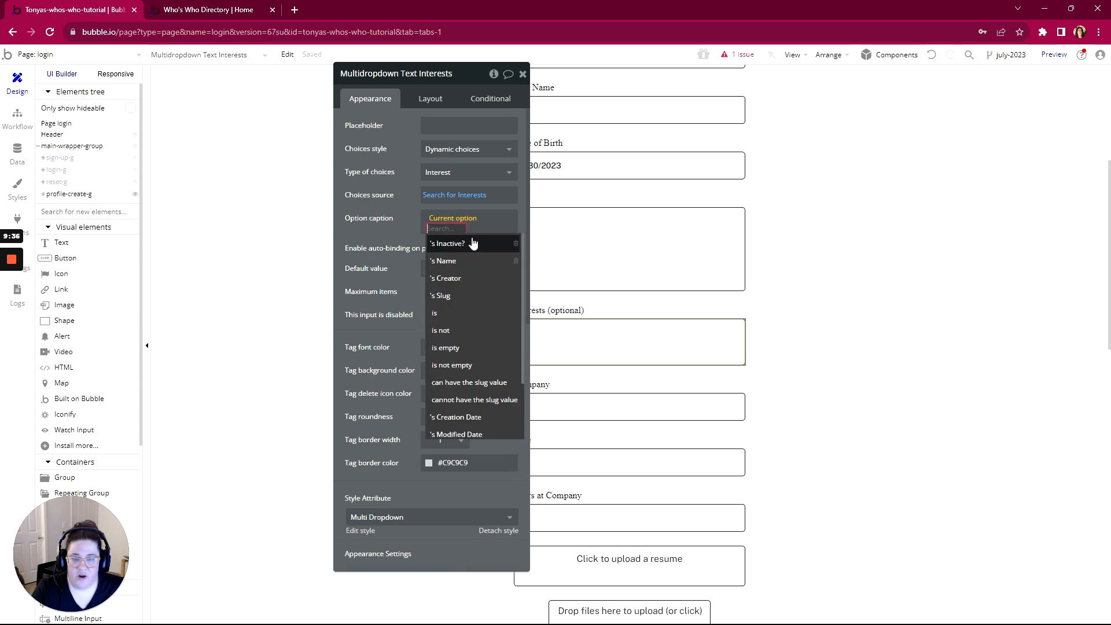
click(448, 260)
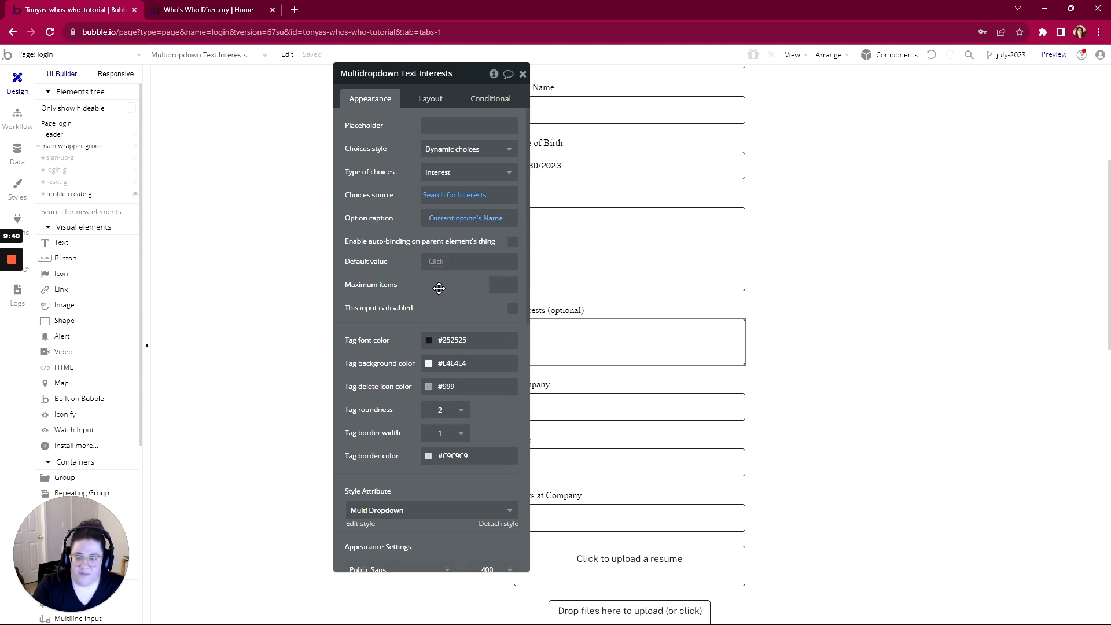
Select the SAVE button and show its click workflow
scroll(434, 512, down, 3)
scroll(759, 500, down, 1)
scroll(759, 501, down, 4)
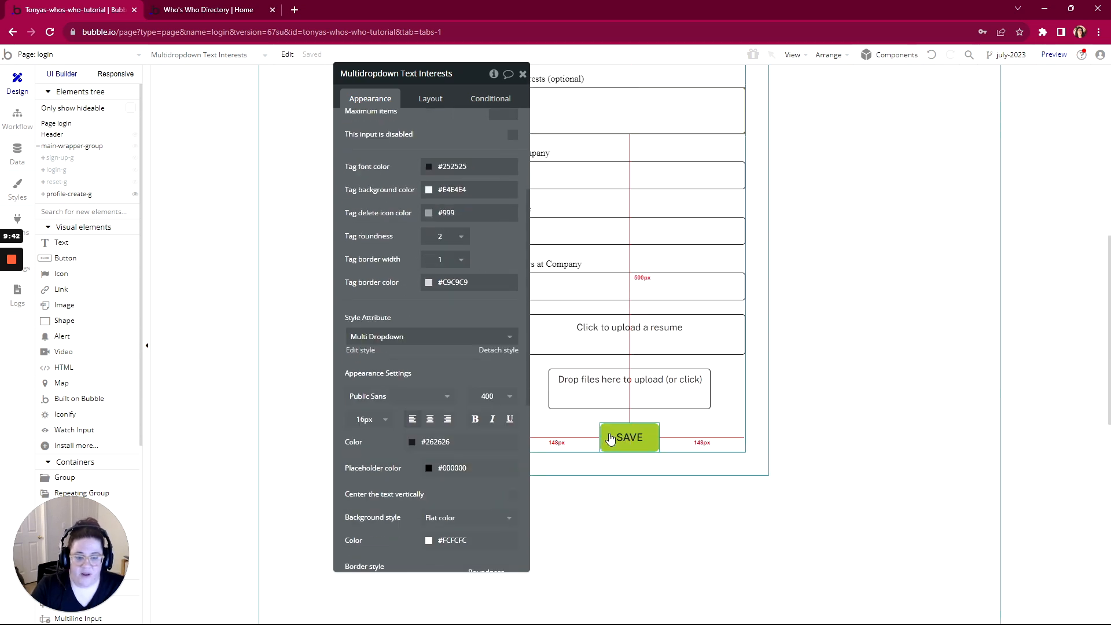
click(629, 437)
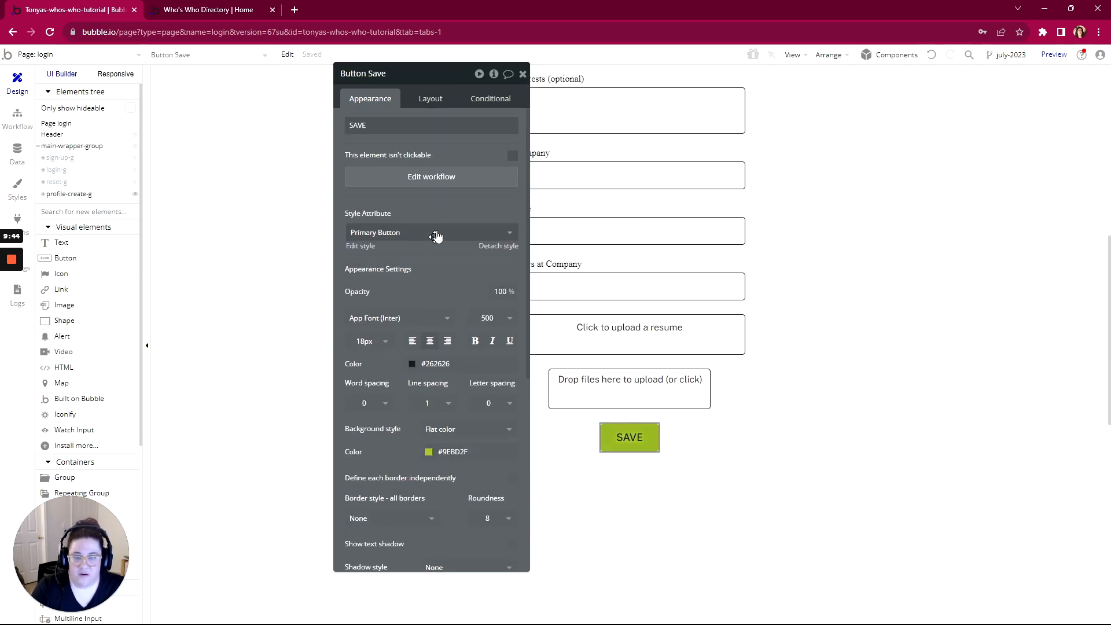
click(439, 180)
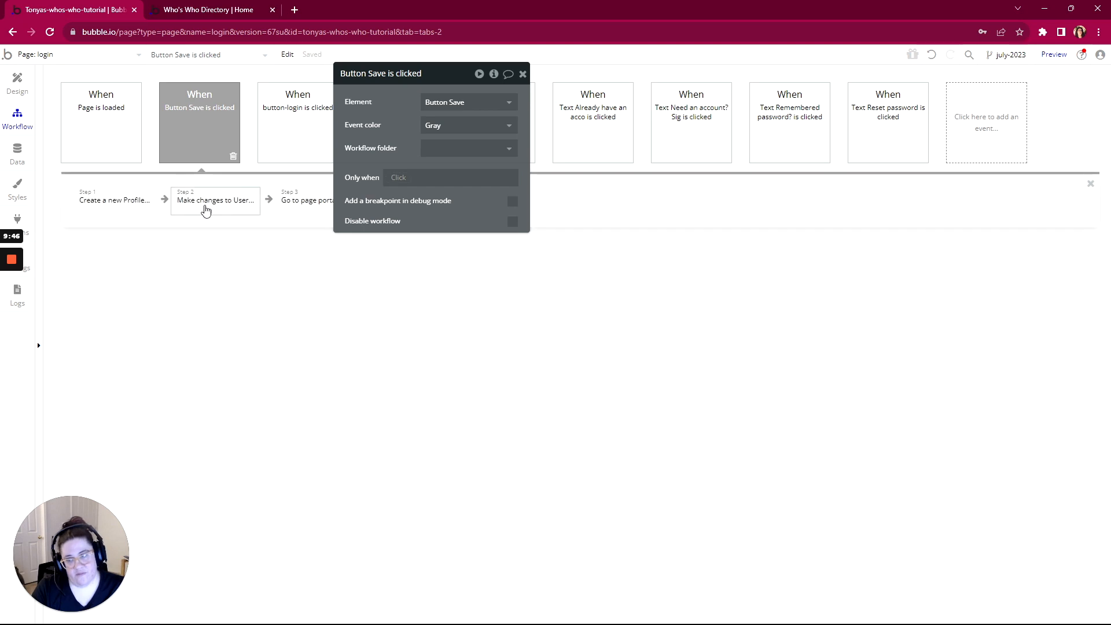
In Create a new Profile, add all fields and set the Interests list to Multidropdown Interests's value
click(130, 203)
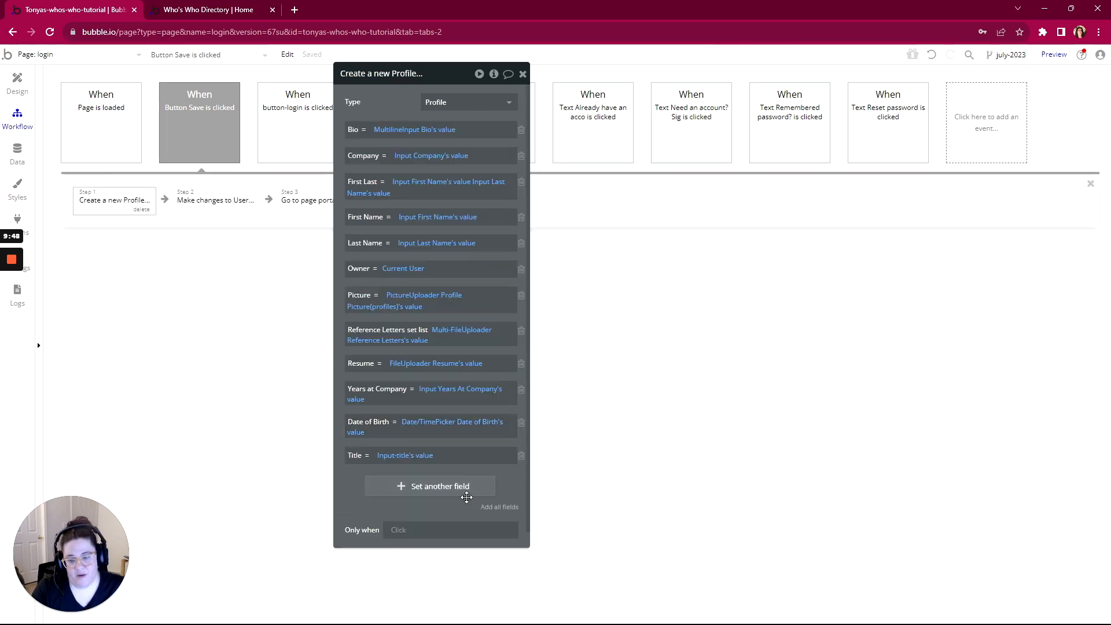
click(501, 507)
click(383, 483)
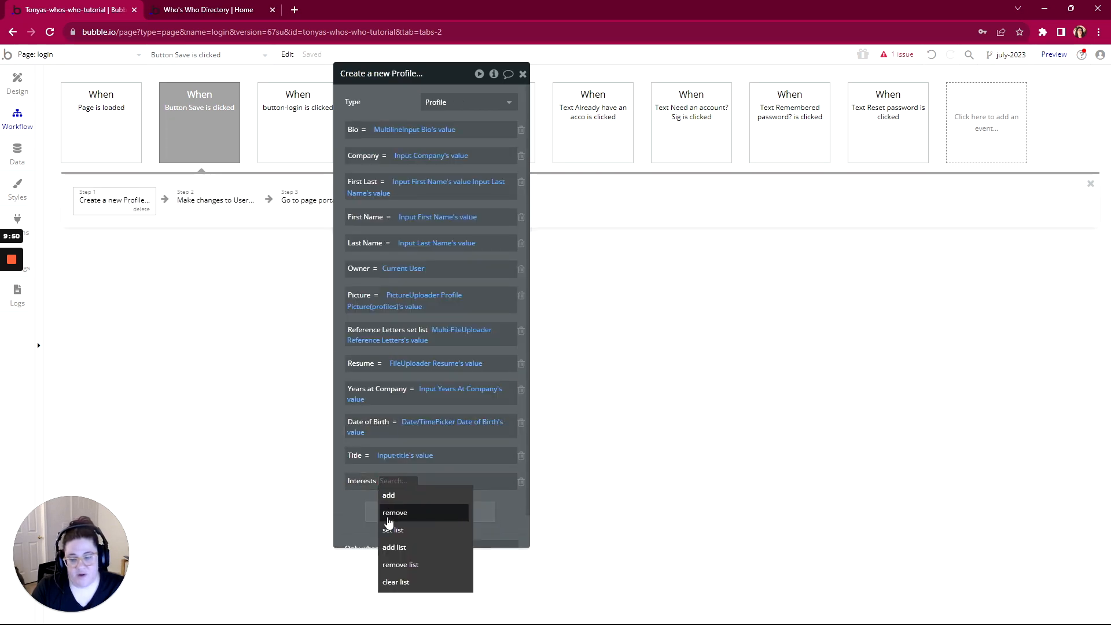
click(392, 530)
click(420, 481)
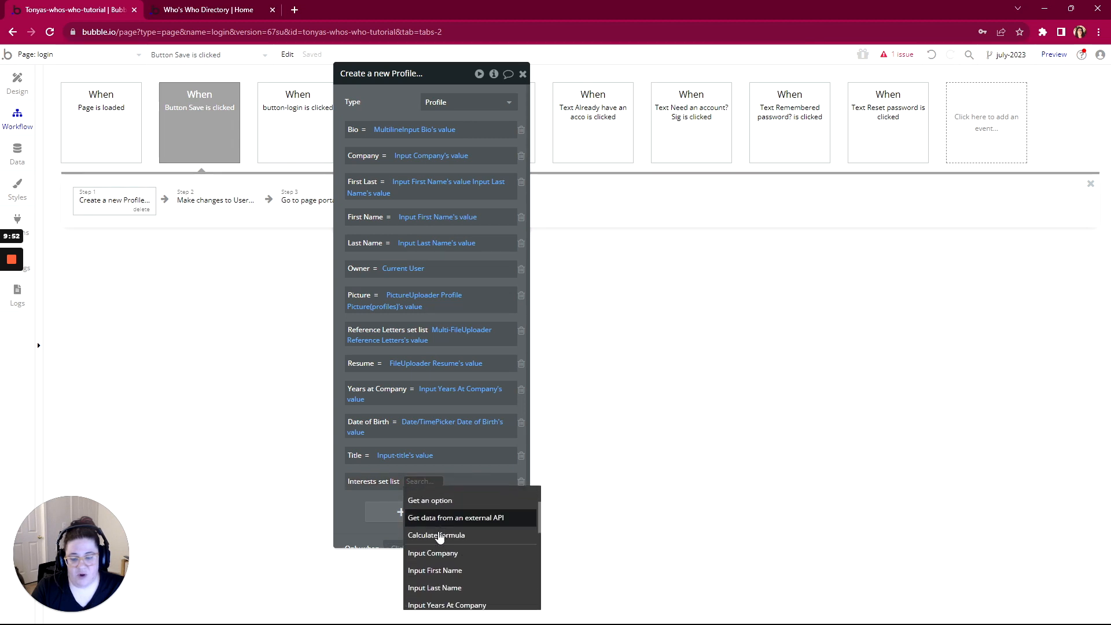
scroll(440, 537, down, 2)
click(438, 587)
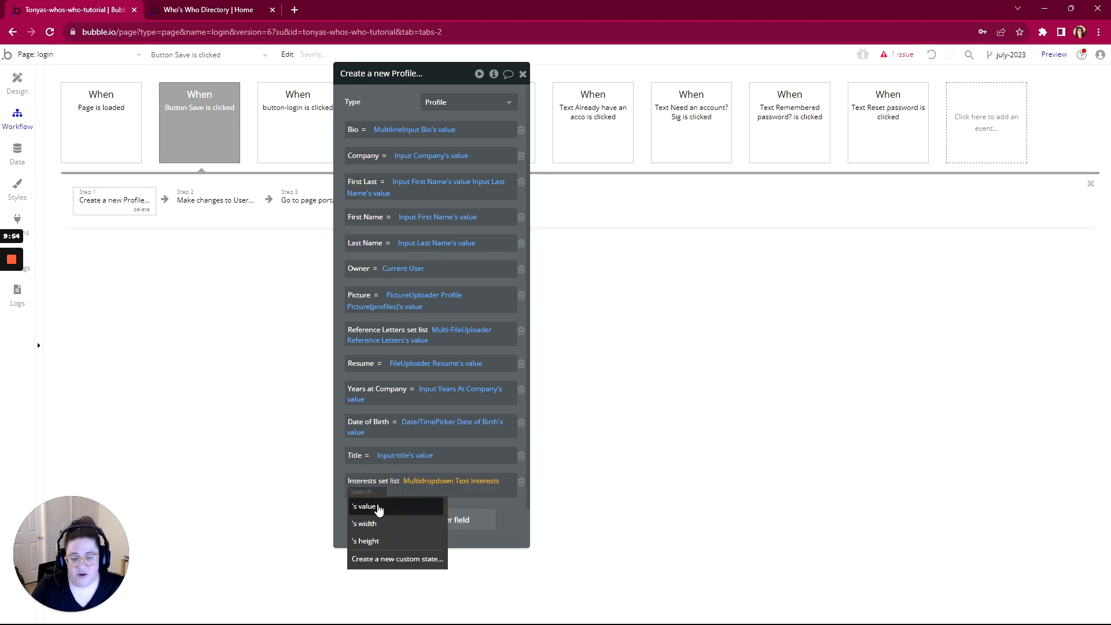
click(378, 507)
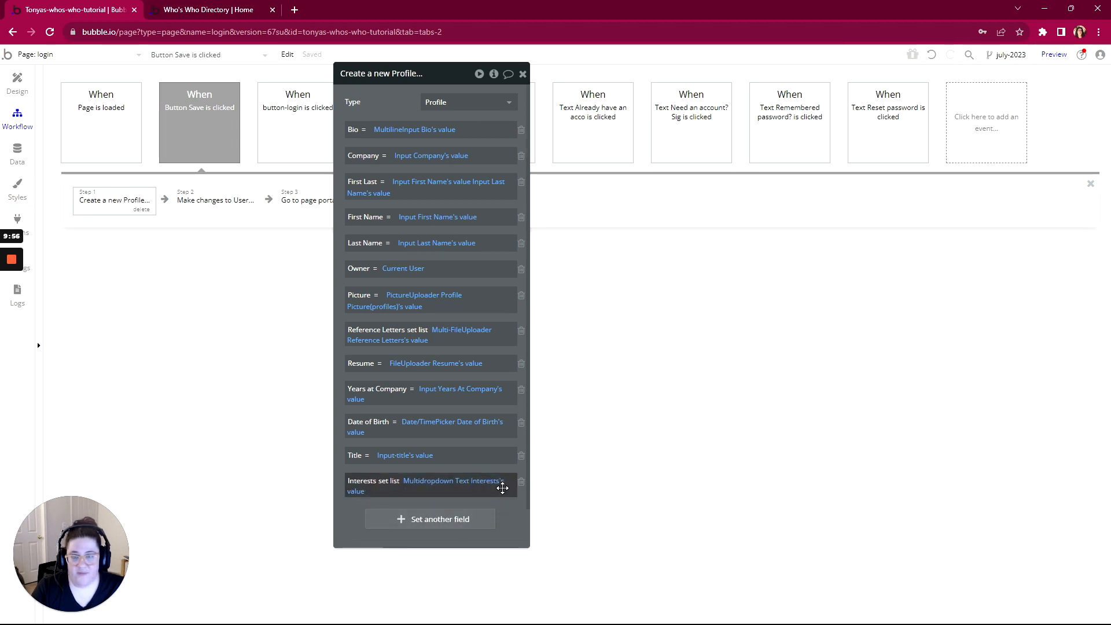
click(41, 54)
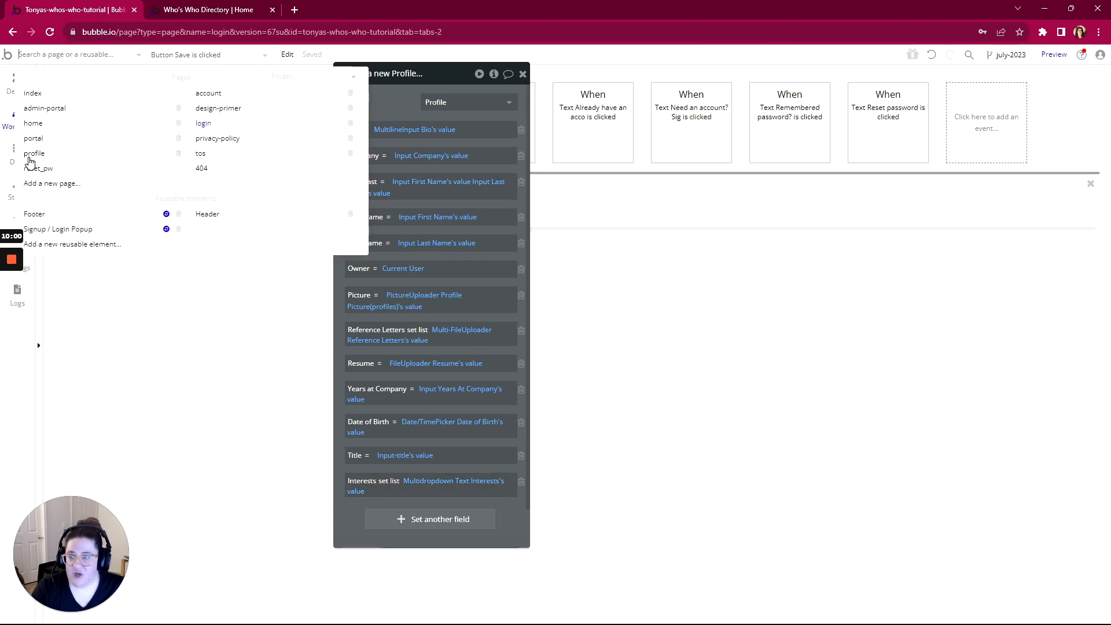
Switch to the profile page's design and open the Interests multidropdown's settings
click(29, 157)
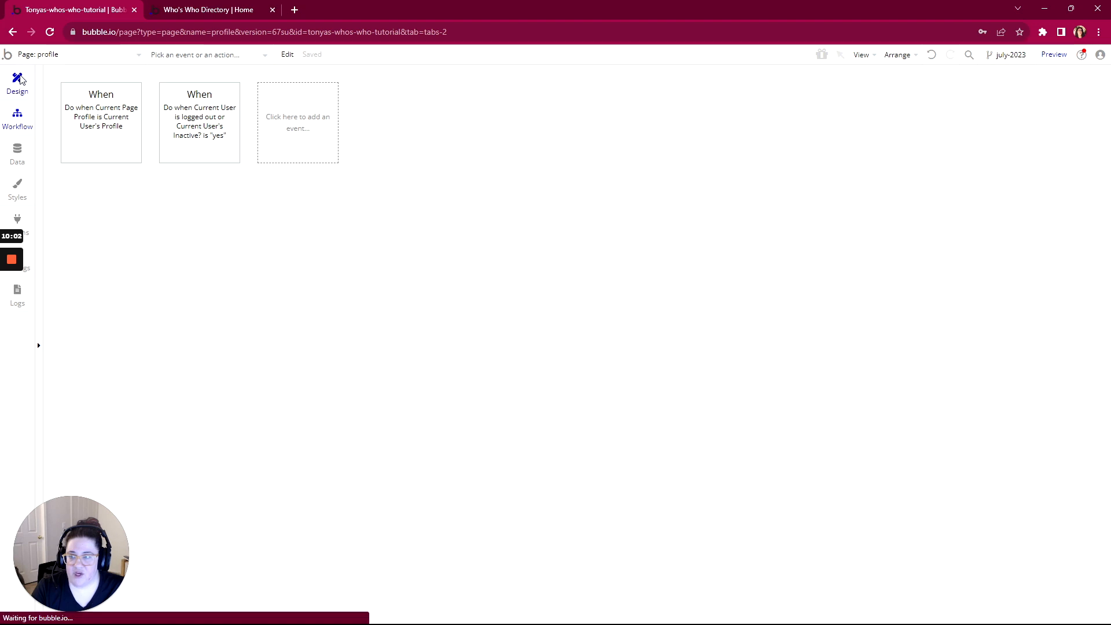
click(17, 81)
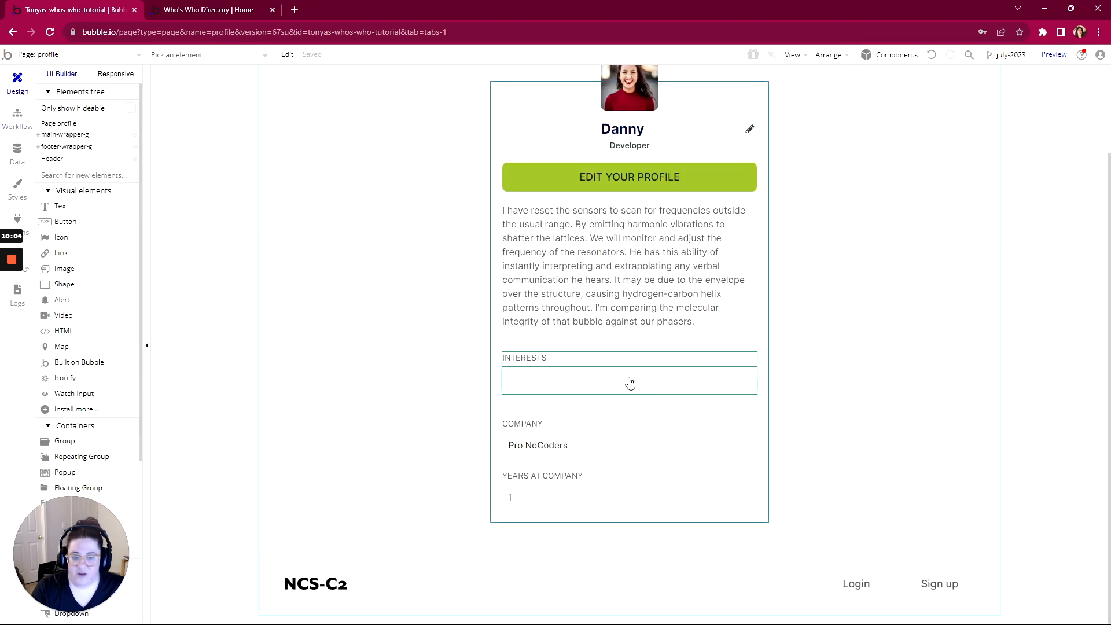
click(628, 378)
double_click(627, 377)
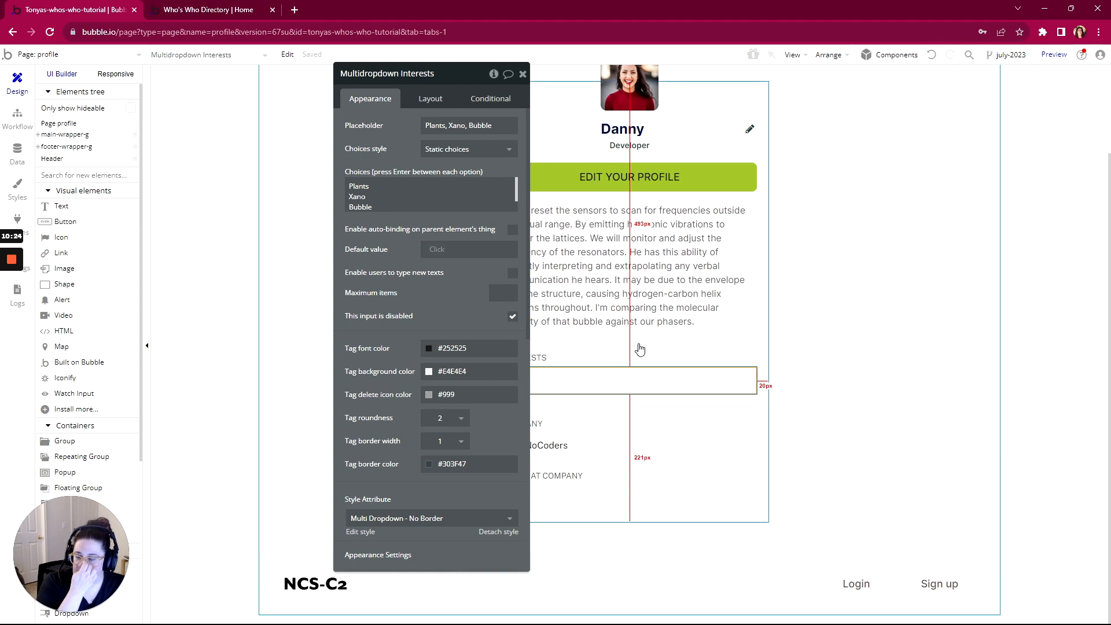
Make the choices dynamic Interest records from Current Page Profile's Interests and clear the placeholder
click(497, 151)
click(452, 203)
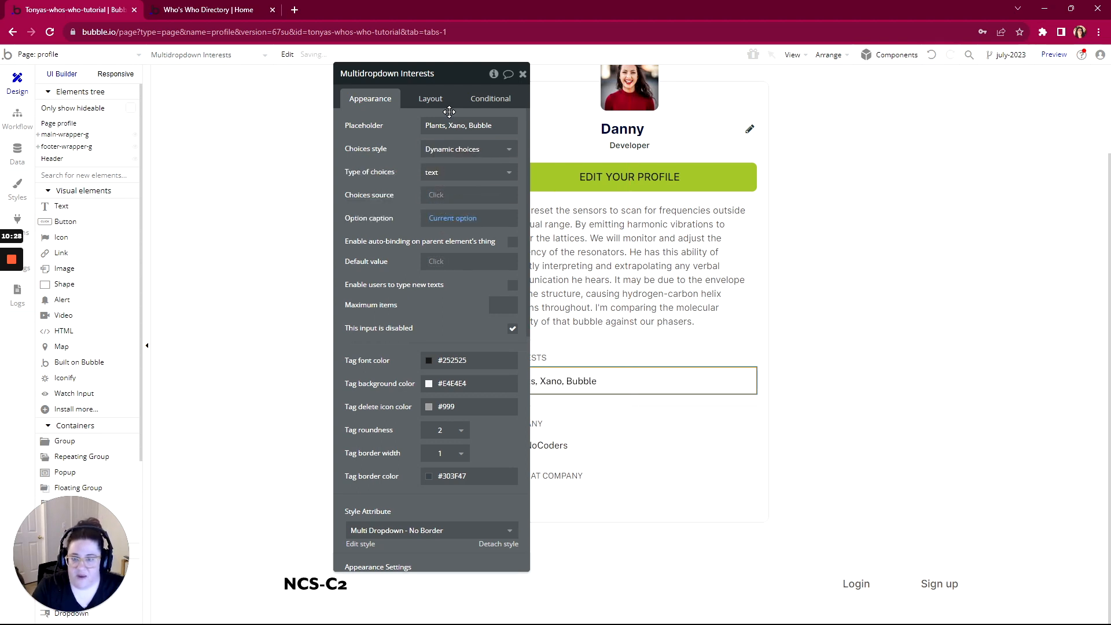
drag(498, 126, 381, 149)
key(BackSpace)
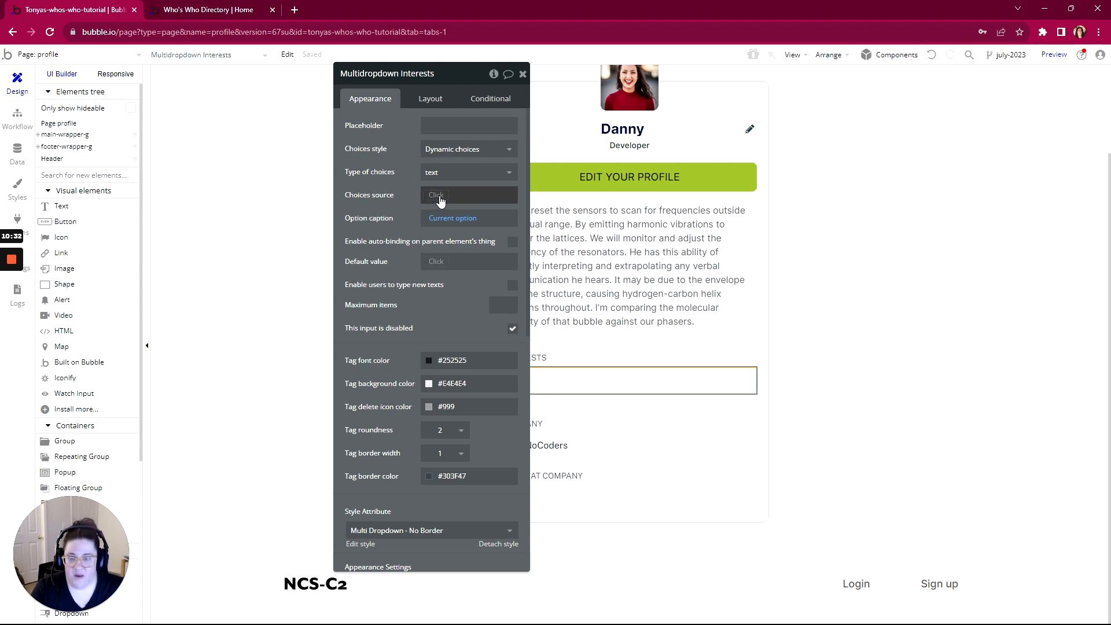
click(462, 173)
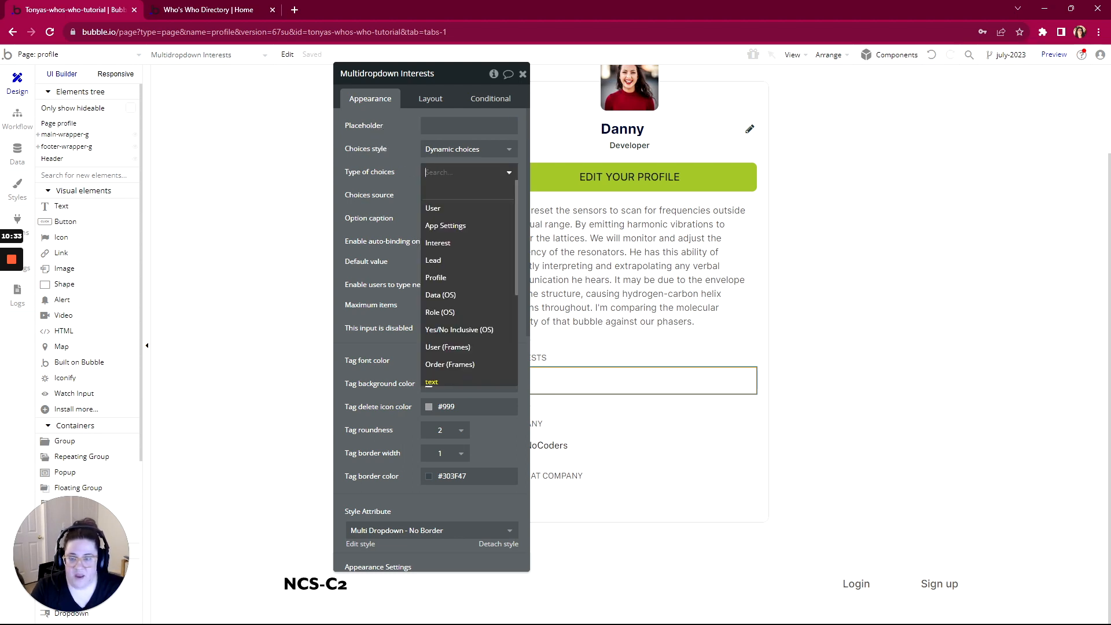
click(443, 250)
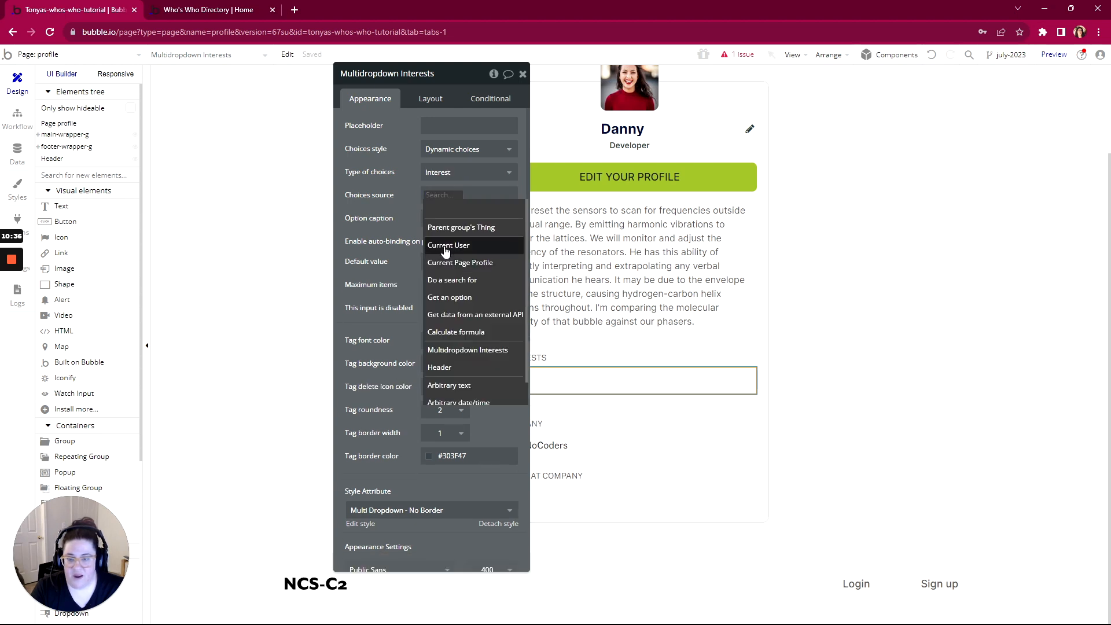
click(449, 264)
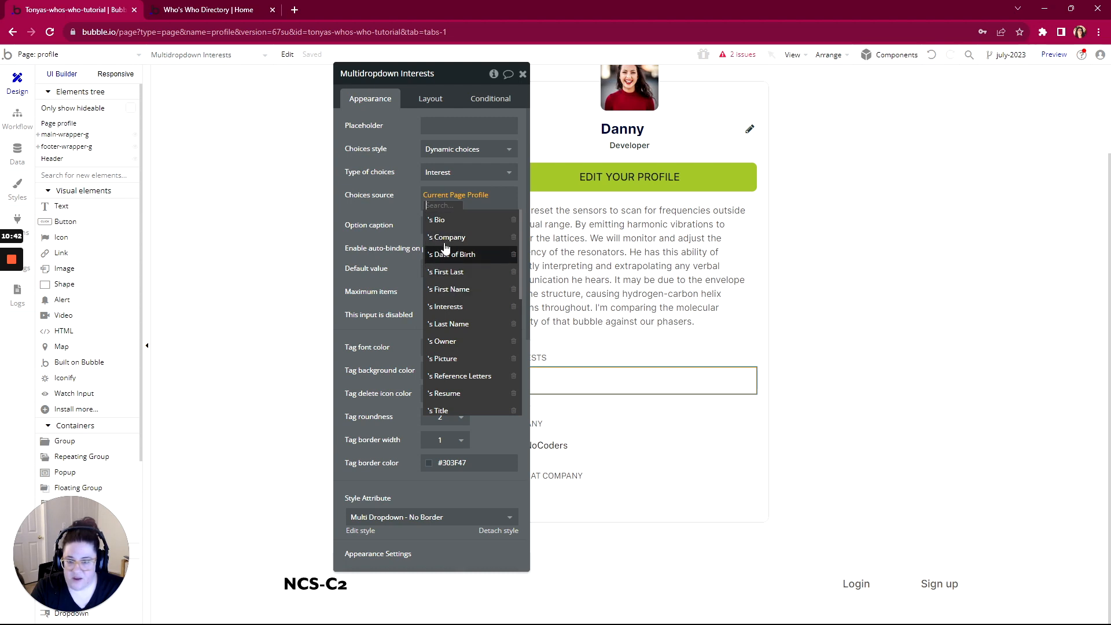
click(447, 306)
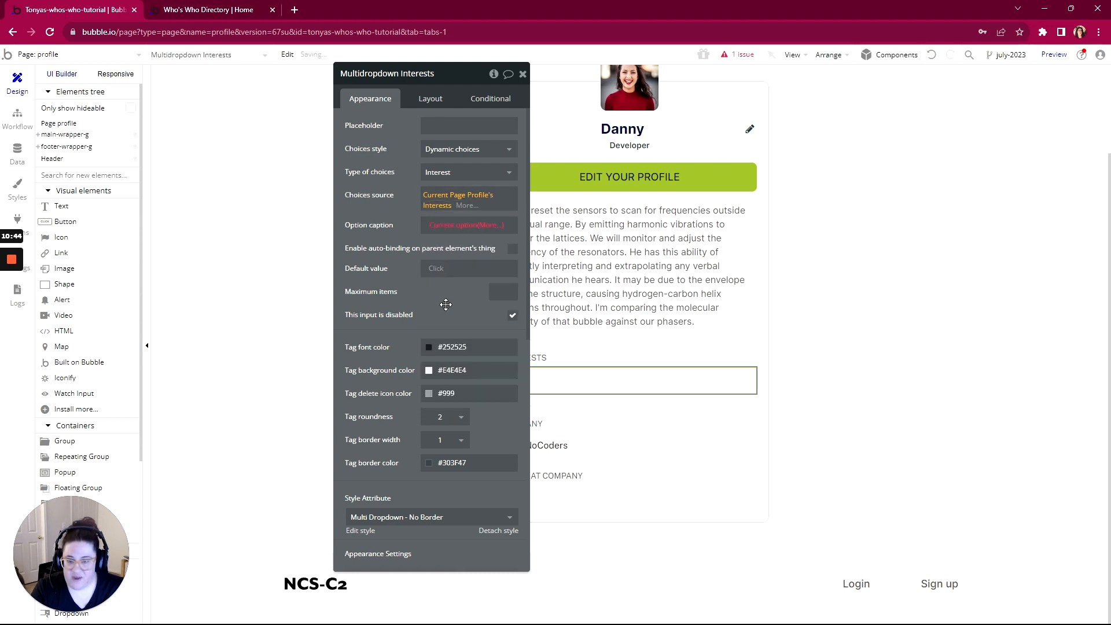
Caption choices with Current option's Name and default them to Current Page Profile's Interests
click(491, 227)
click(463, 250)
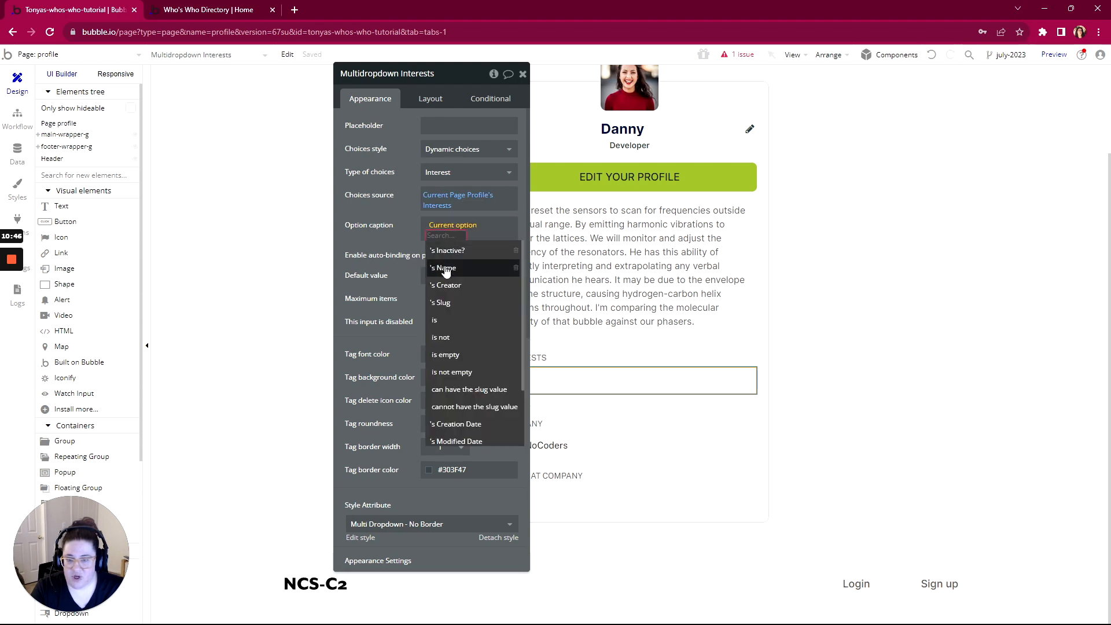
click(446, 267)
click(451, 268)
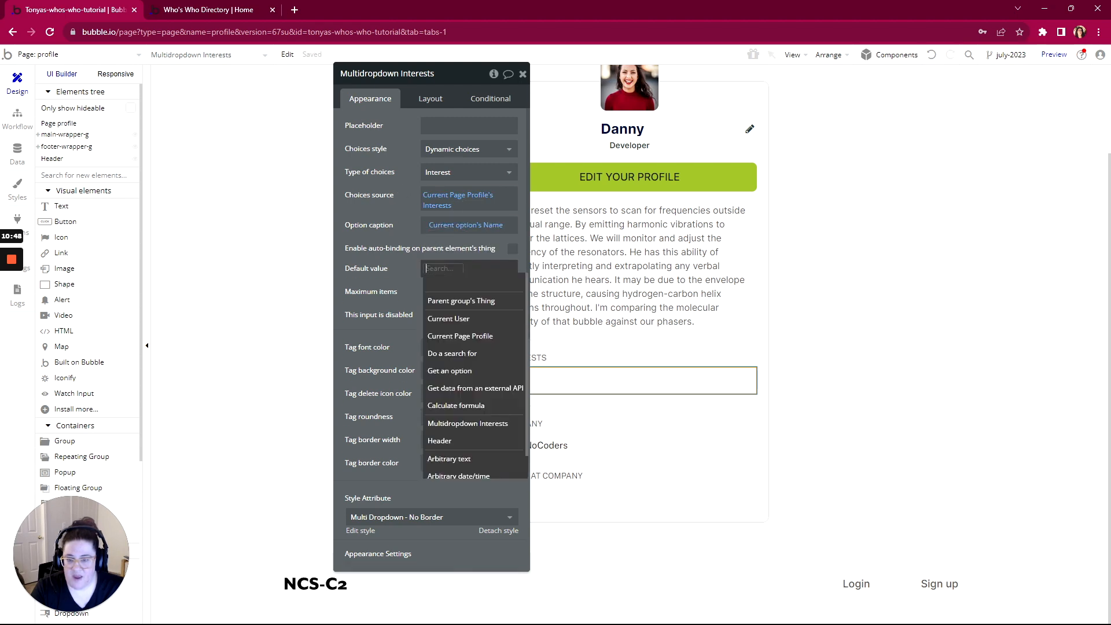
click(446, 336)
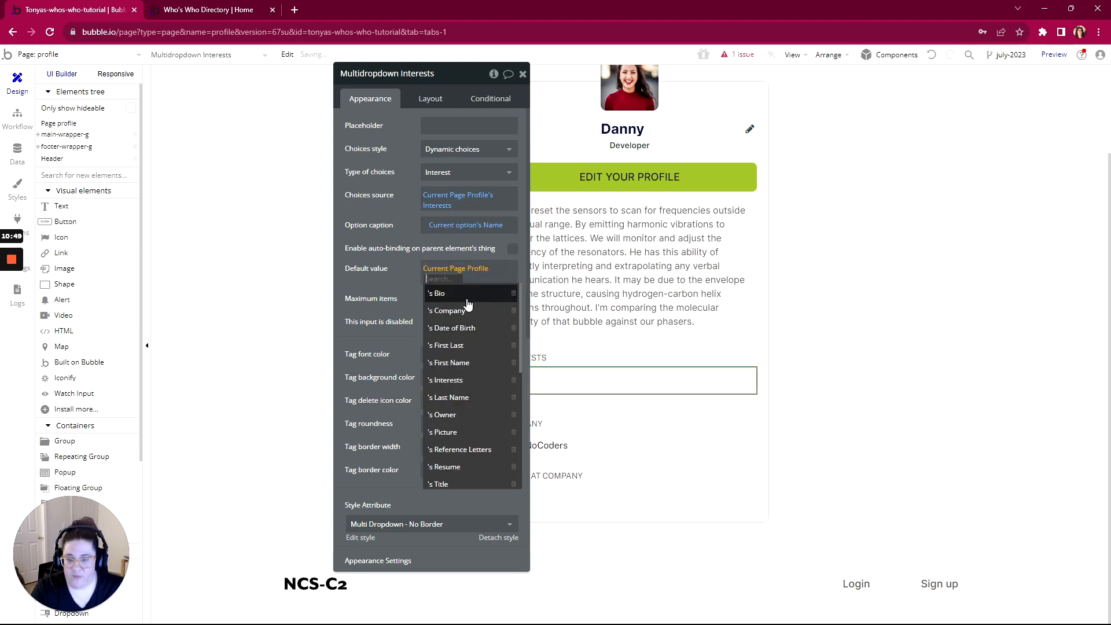
click(448, 381)
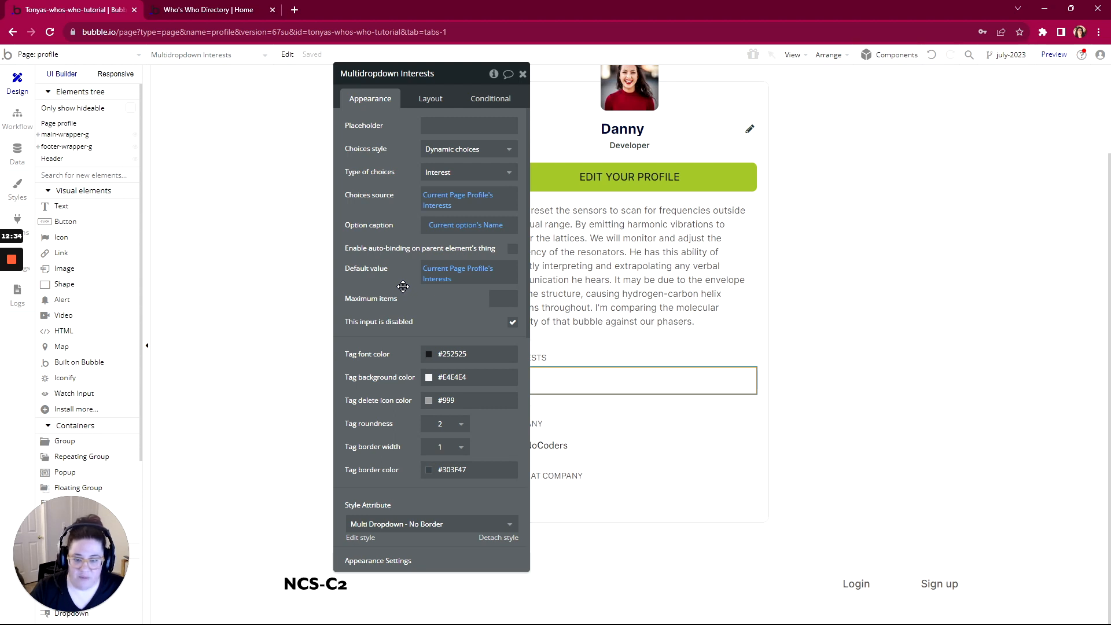
Check the privacy rules for profile data under the Data tab
scroll(457, 362, down, 3)
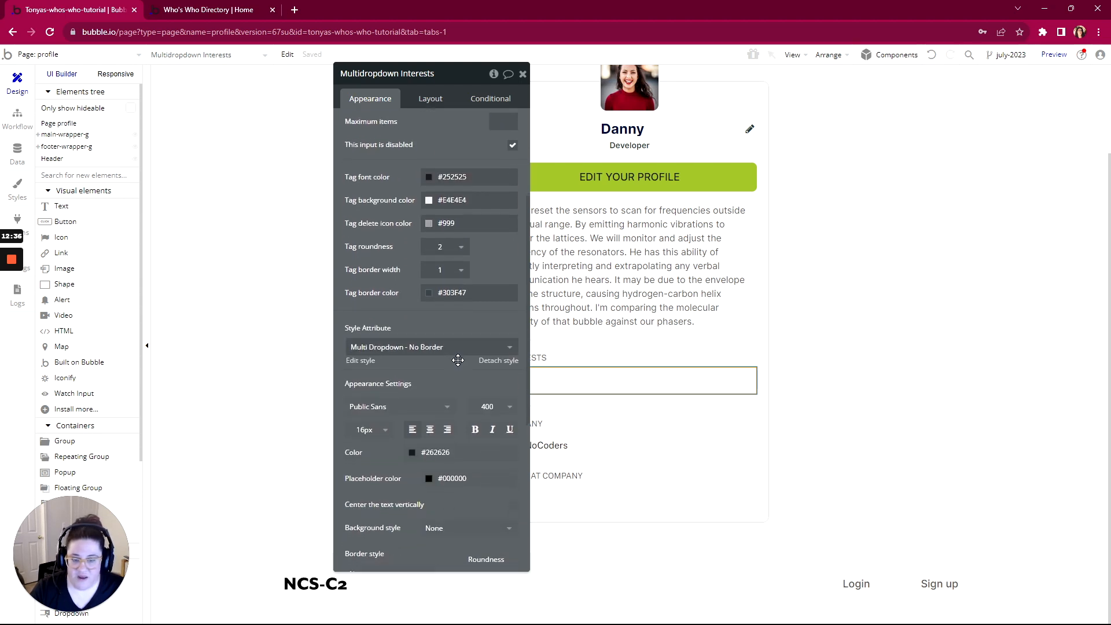
scroll(457, 361, down, 4)
drag(467, 79, 284, 73)
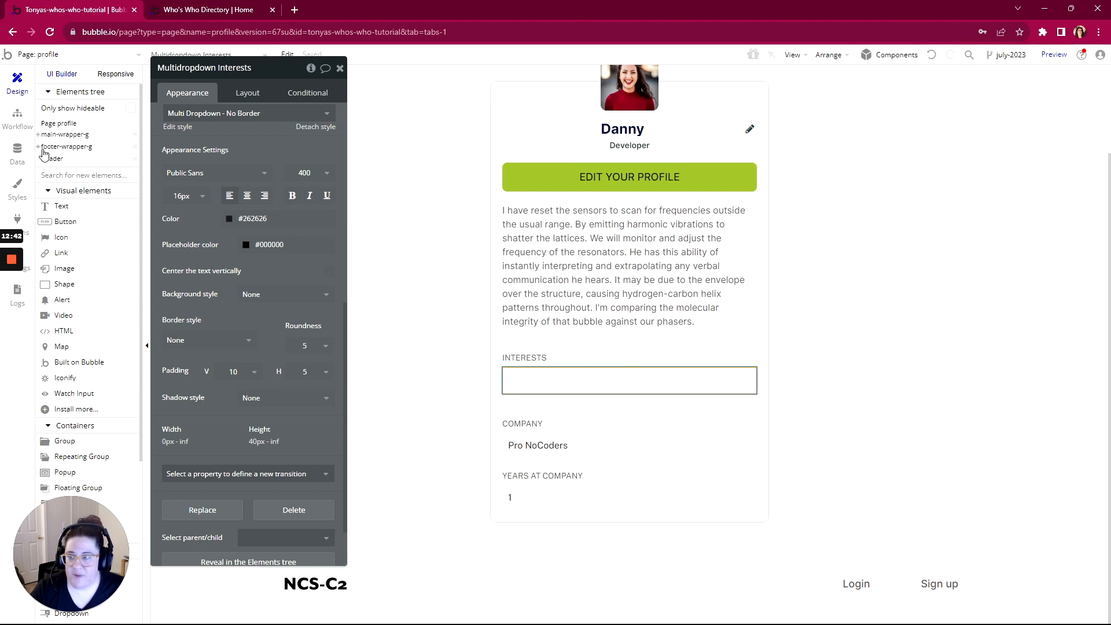
click(18, 149)
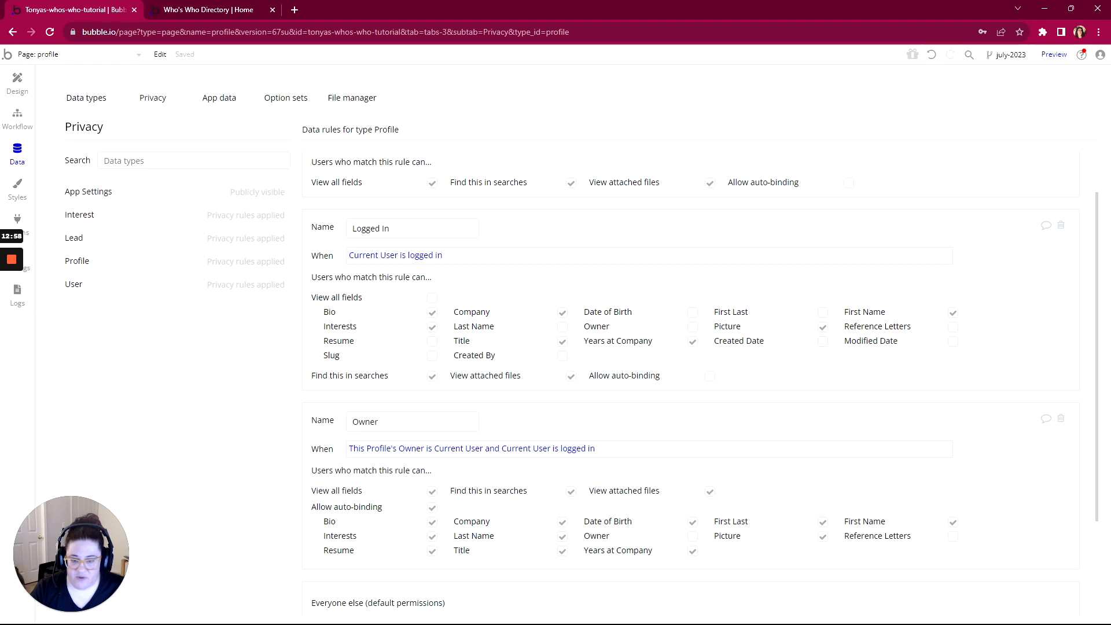
click(17, 81)
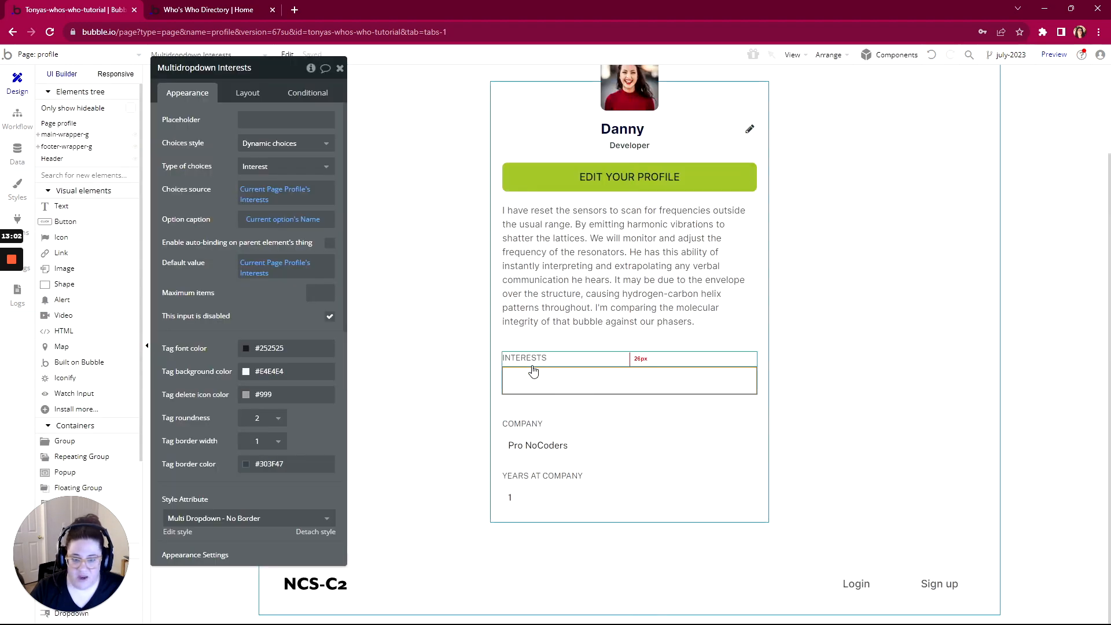
Replace the bio placeholder text with Current Page Profile's Bio
click(582, 250)
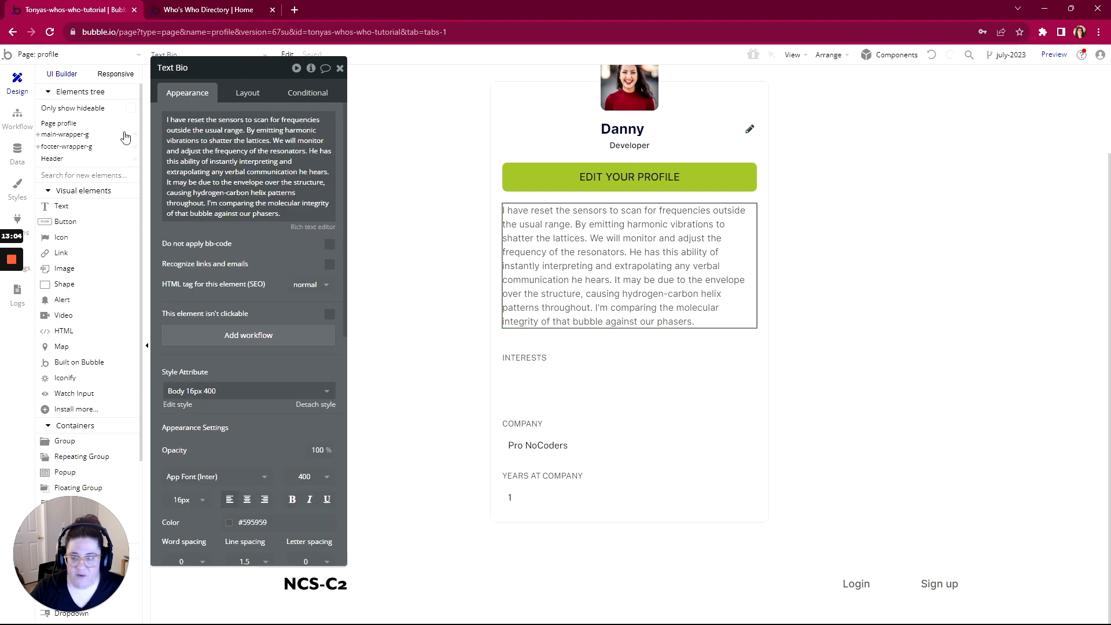
click(240, 164)
key(ctrl+a)
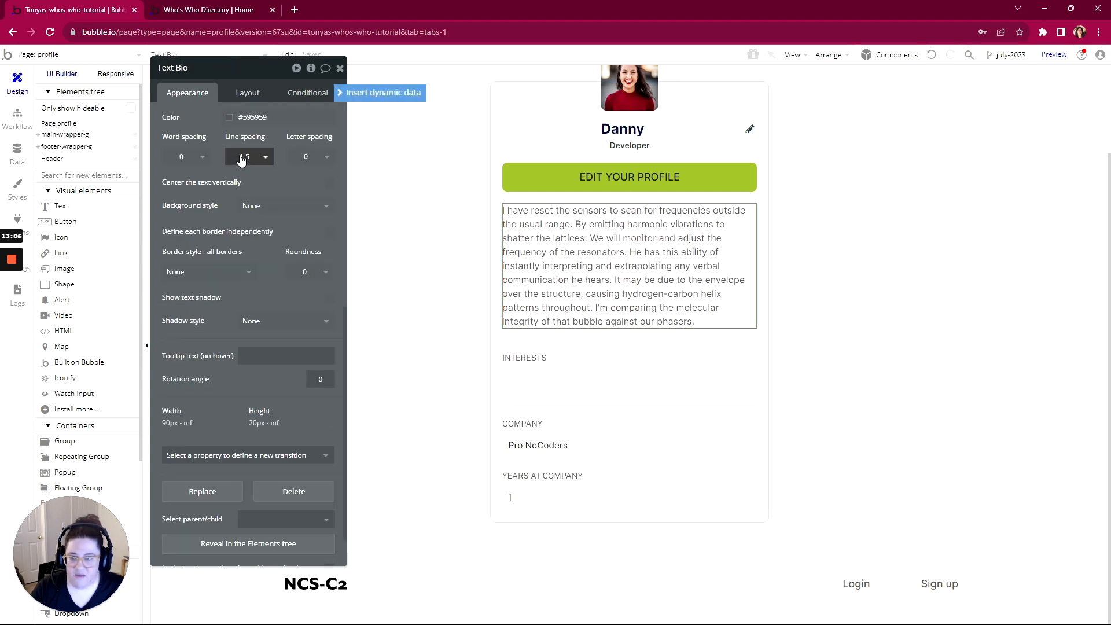
click(348, 95)
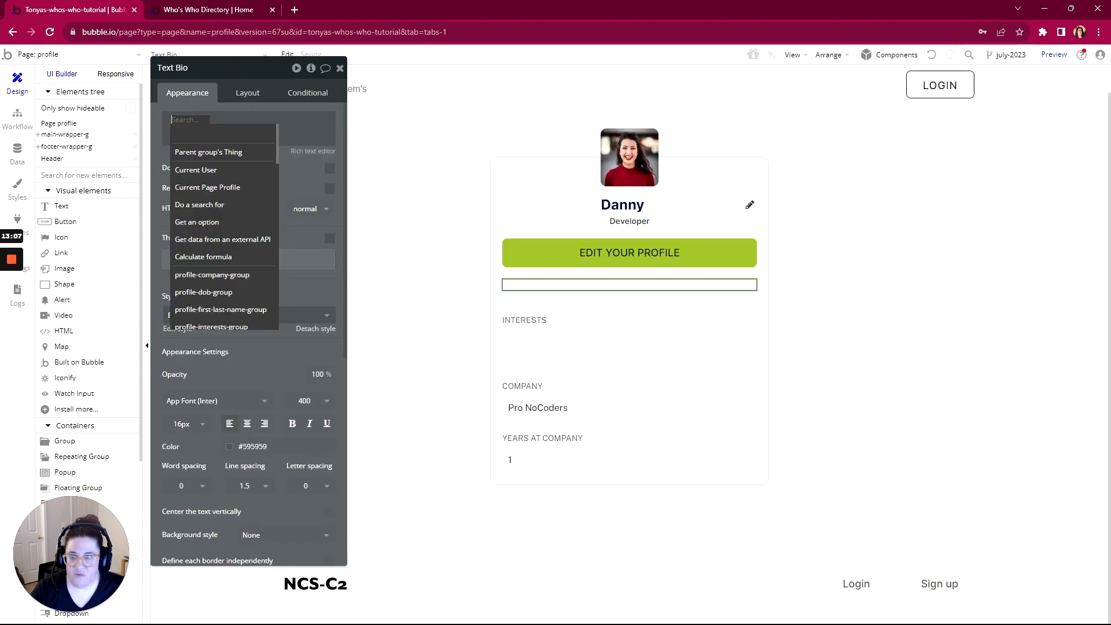
click(208, 187)
click(247, 140)
click(229, 155)
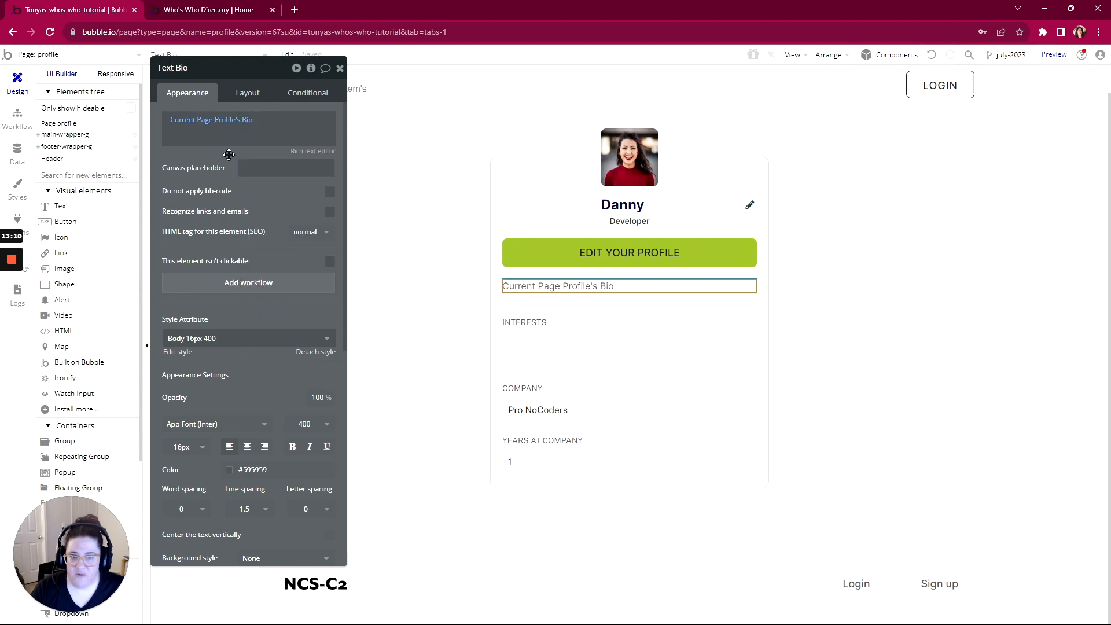
Replace the name heading Danny with Current User's Role is App Admin:formatted as text
click(627, 206)
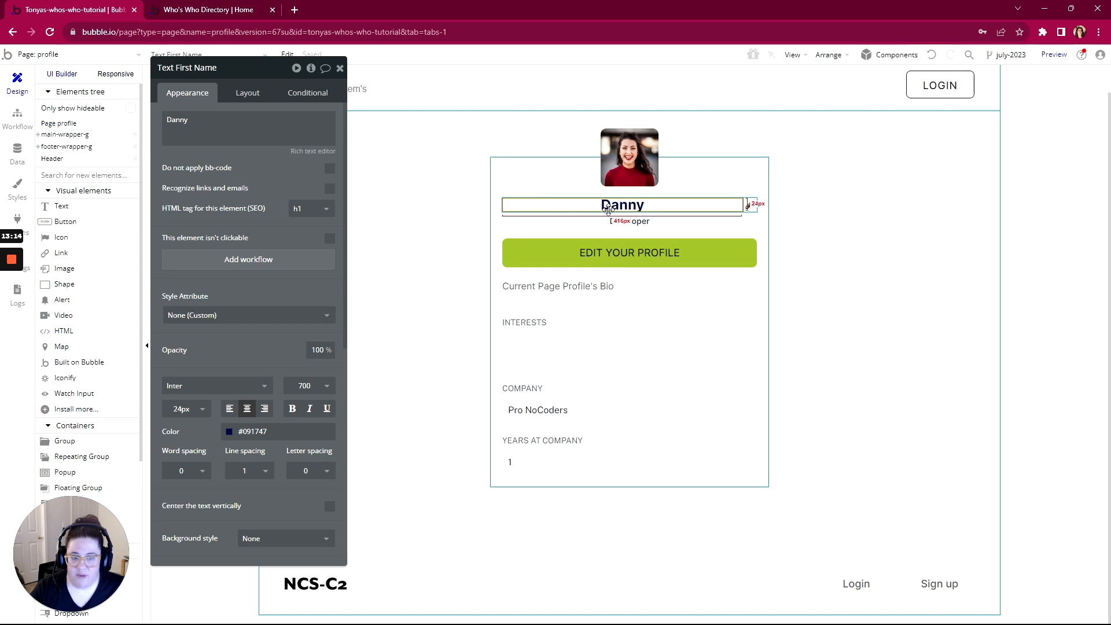
double_click(177, 120)
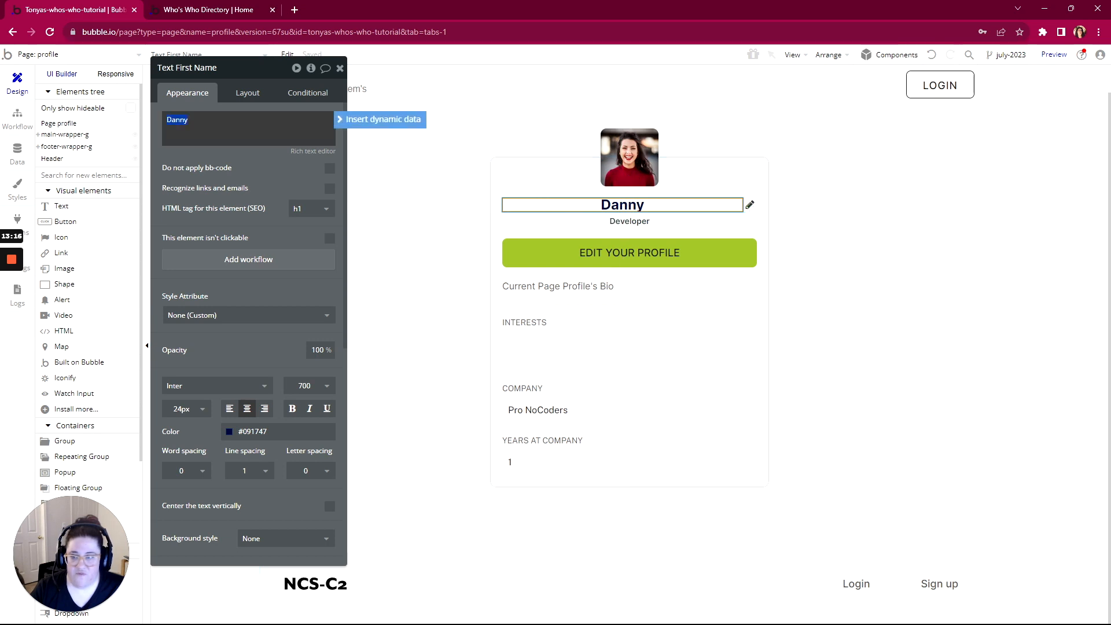
click(371, 120)
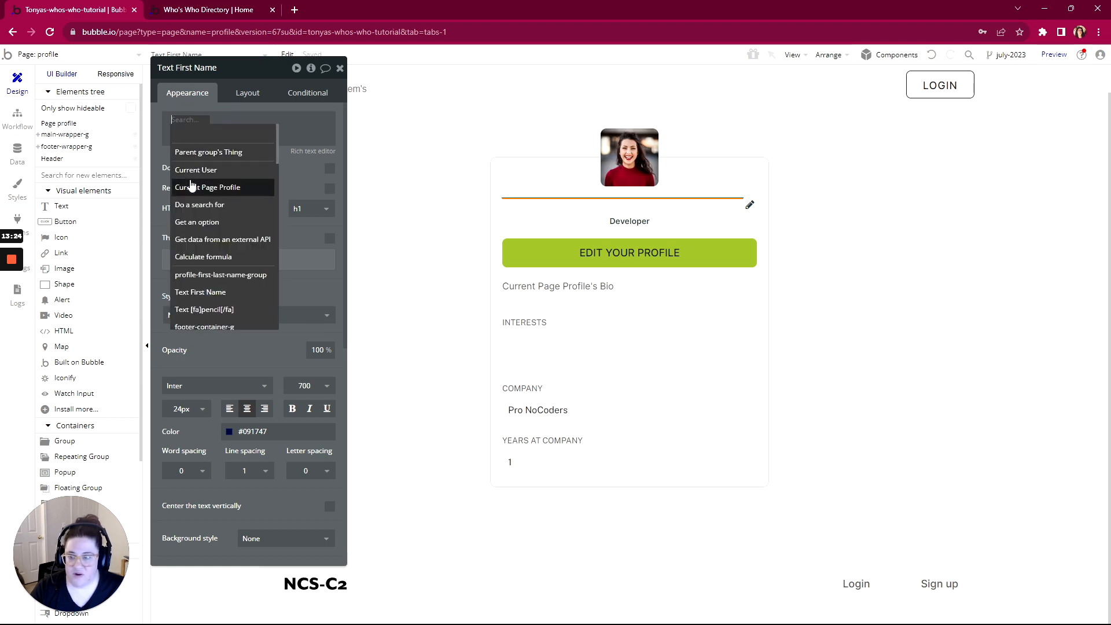
click(194, 186)
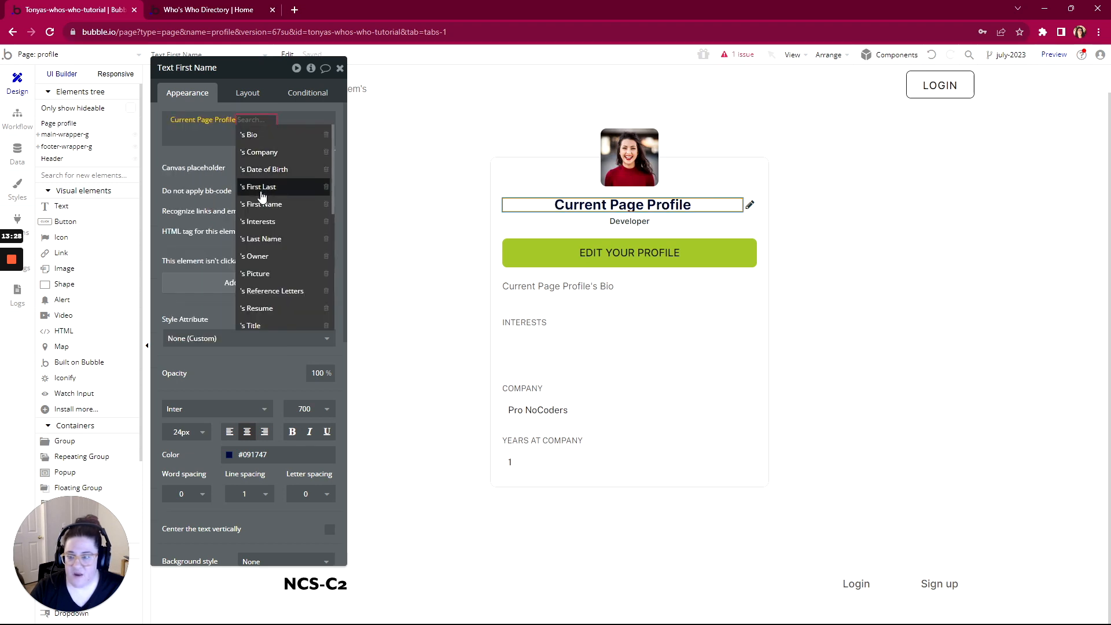
click(182, 122)
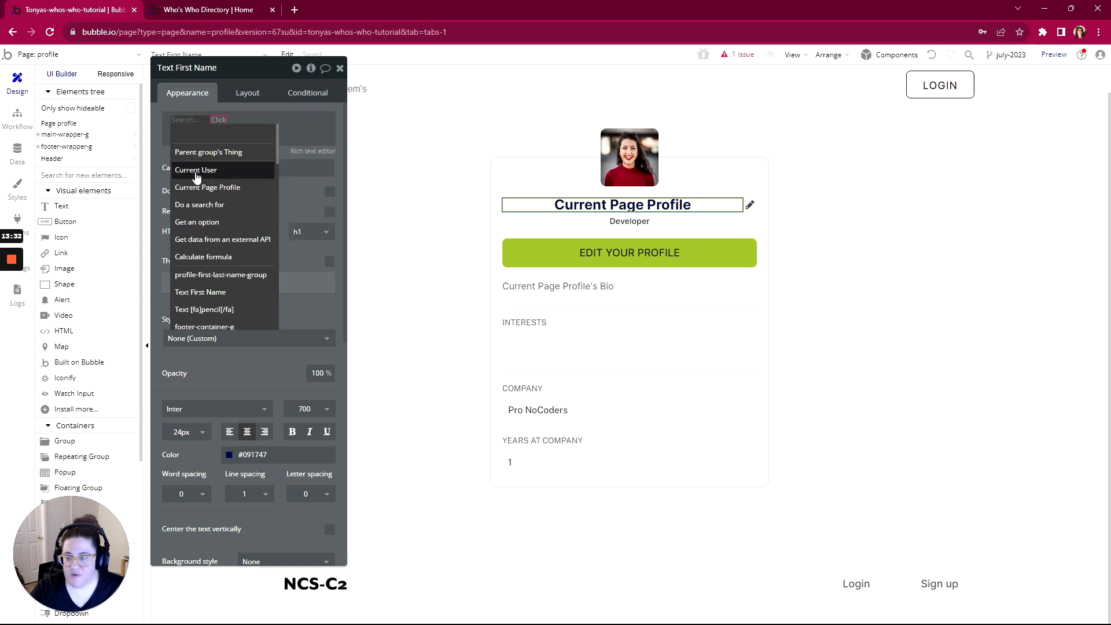
click(195, 171)
click(251, 167)
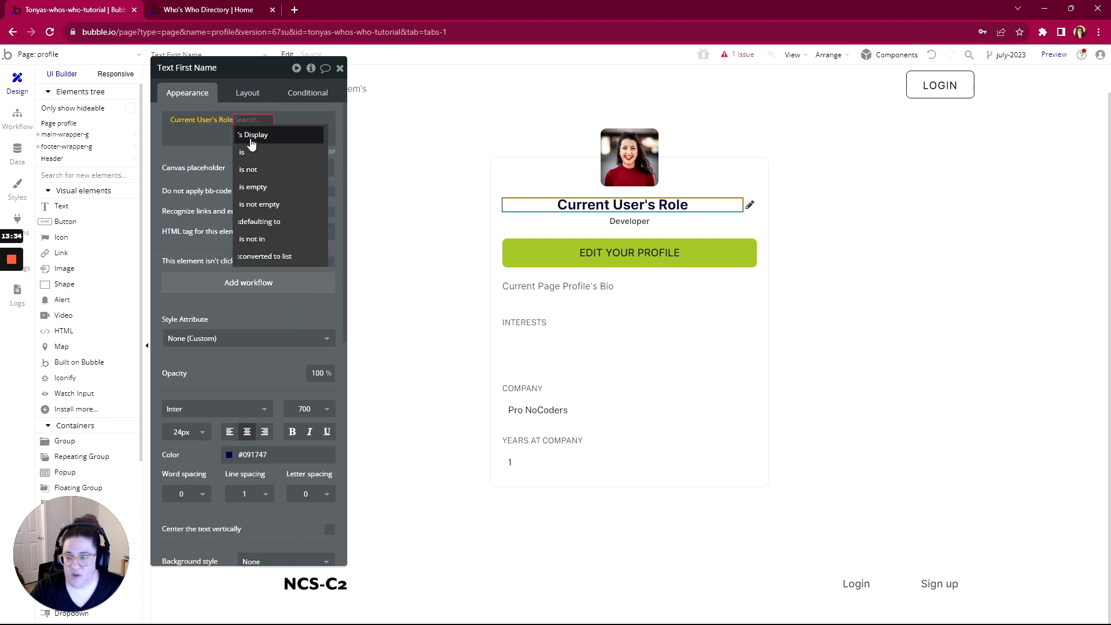
click(249, 151)
click(257, 137)
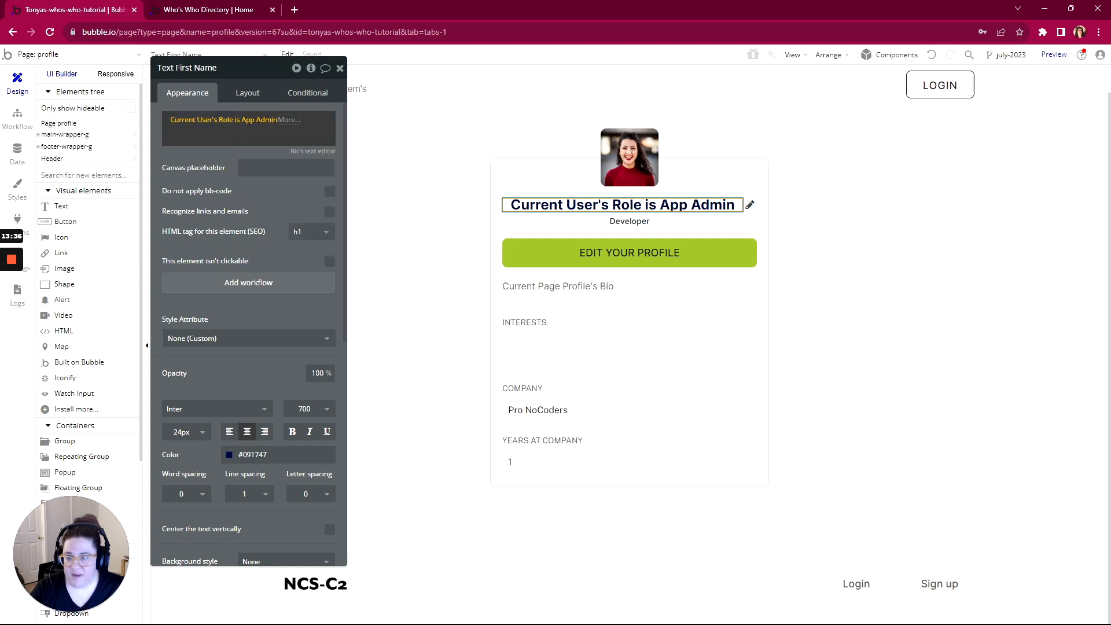
click(286, 120)
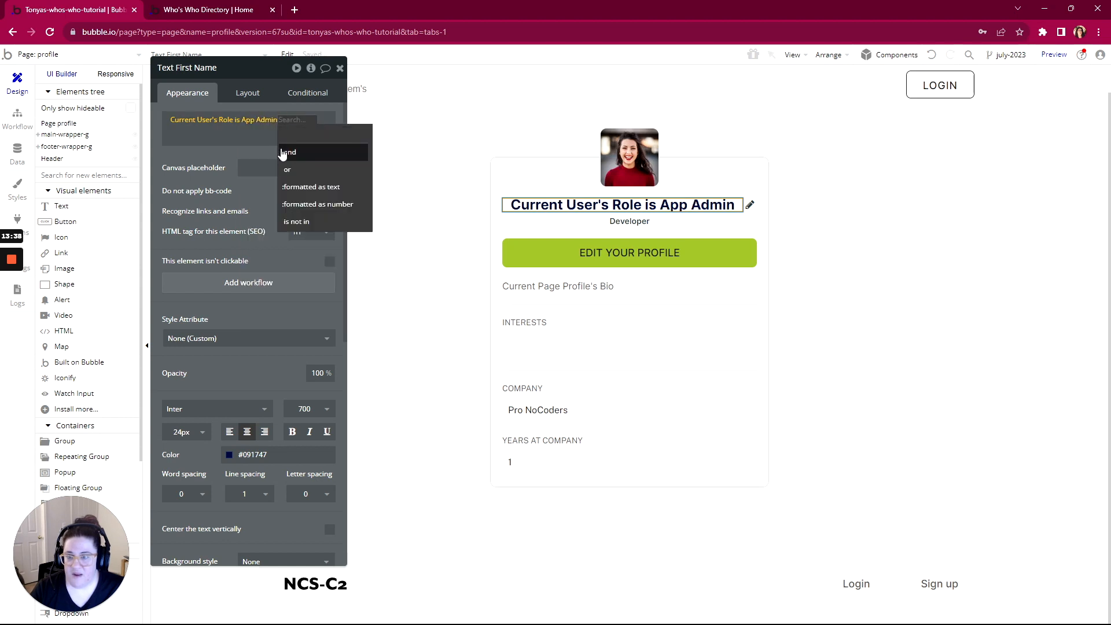
click(290, 187)
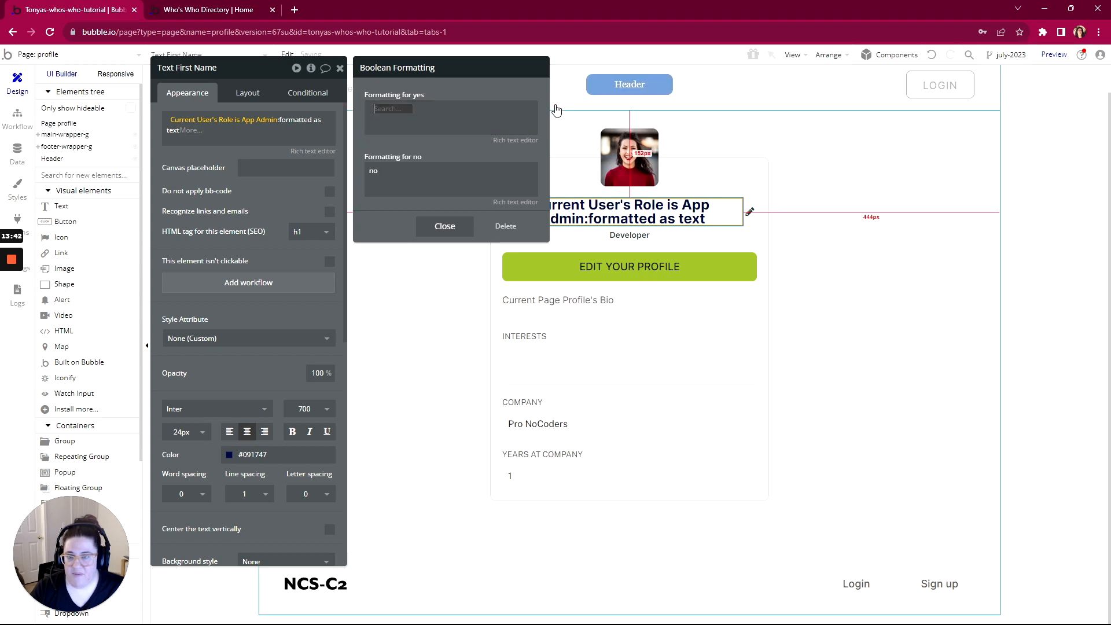
Set the yes text to Current Page Profile's First Last and the no text to First Name
click(582, 108)
click(405, 176)
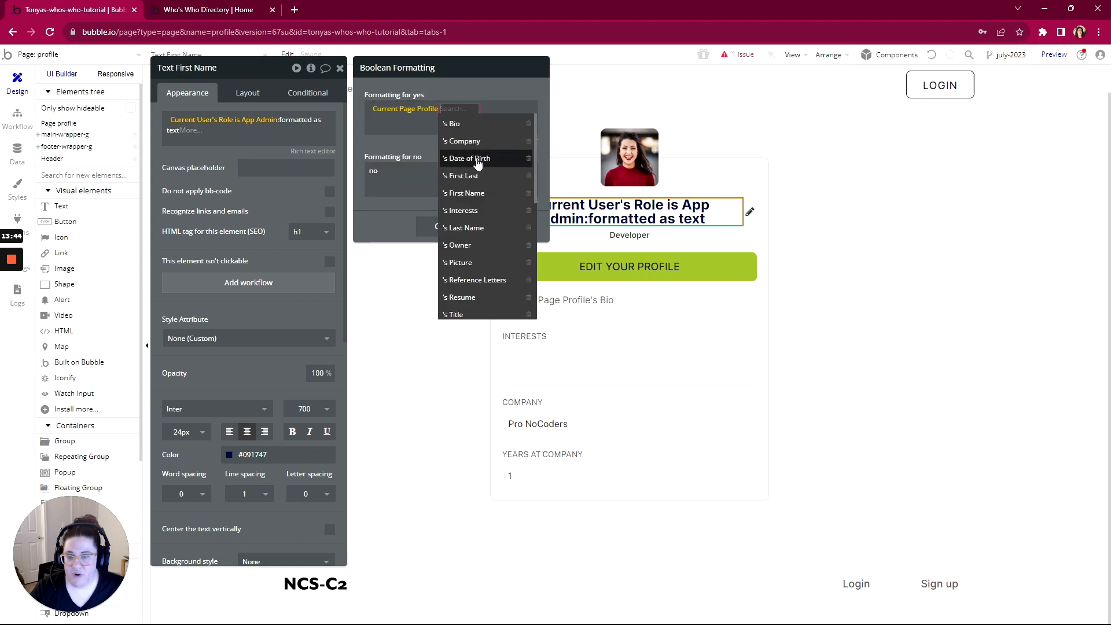
click(471, 176)
click(451, 179)
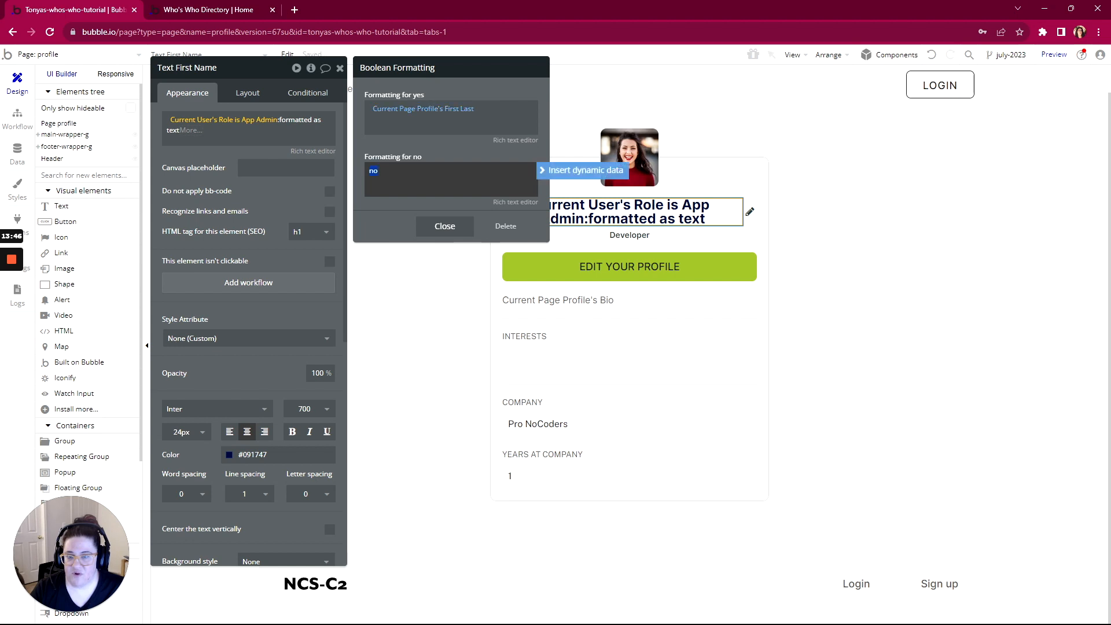
click(575, 173)
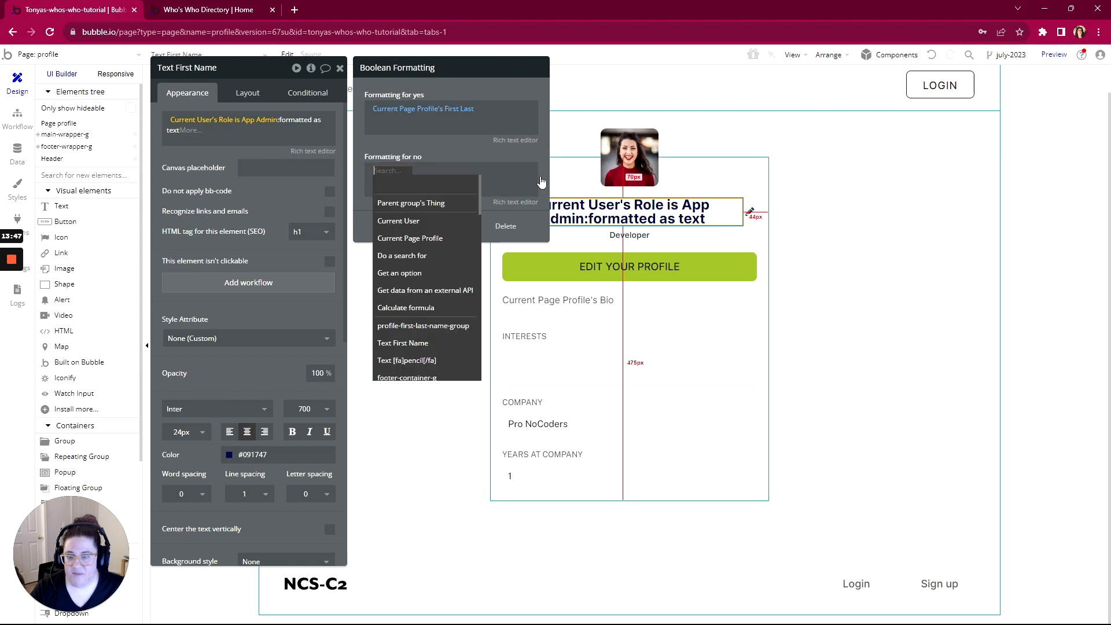
click(404, 238)
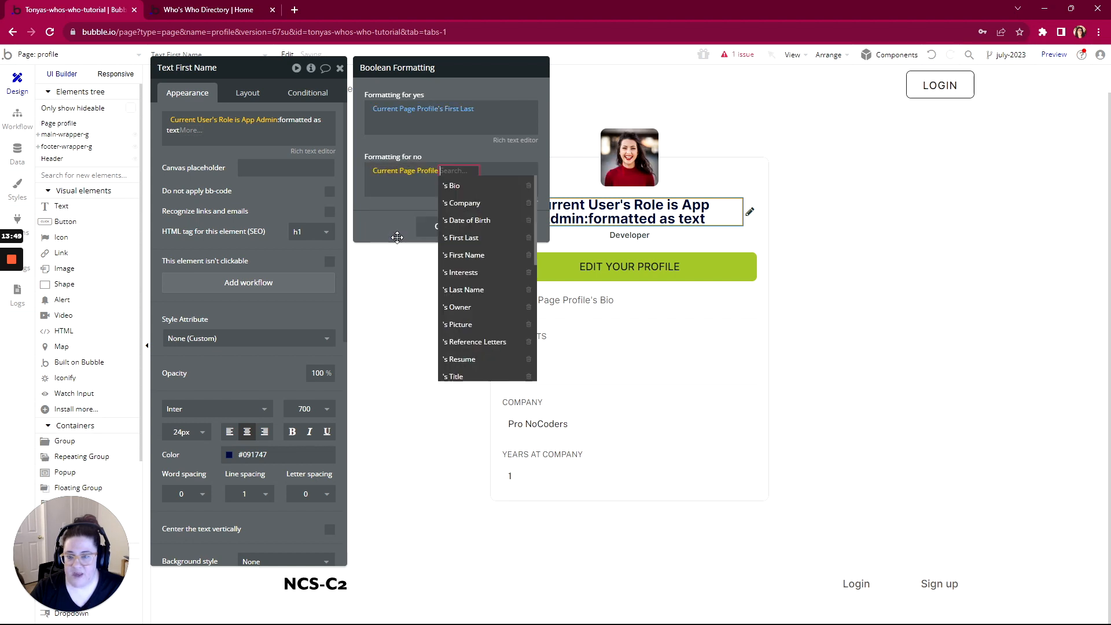
click(462, 254)
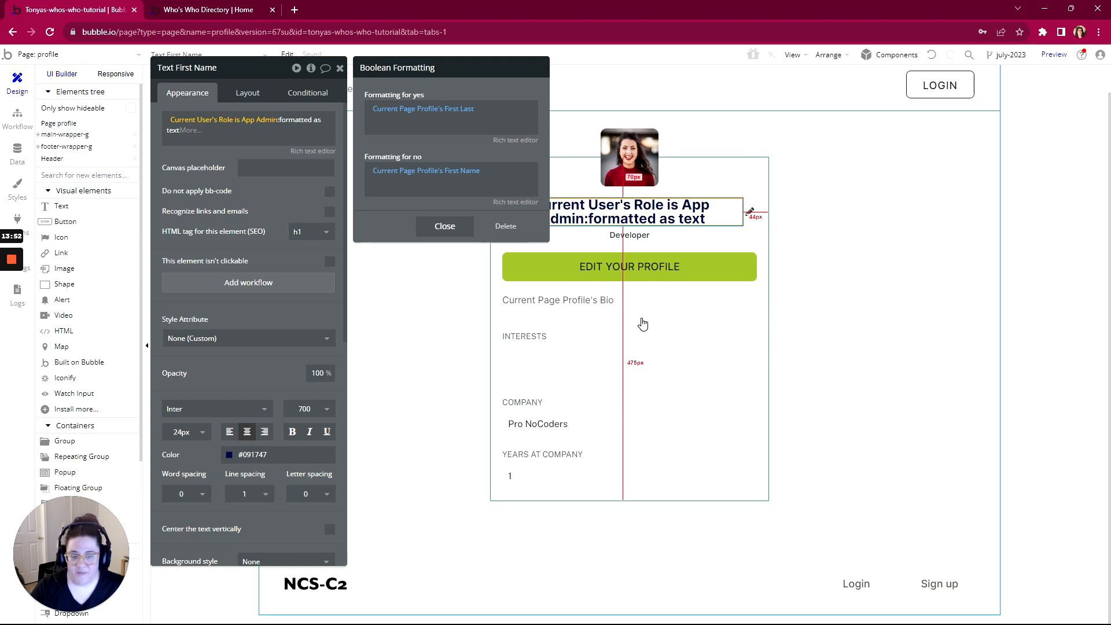
Replace the Developer subtitle with Current Page Profile's Title
click(633, 233)
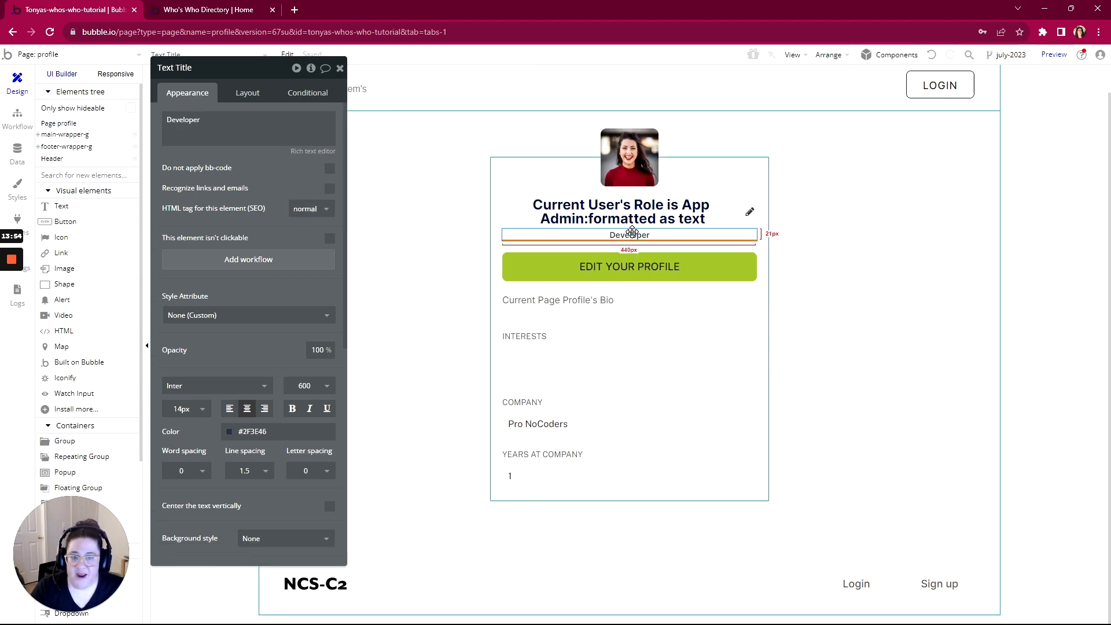
double_click(183, 119)
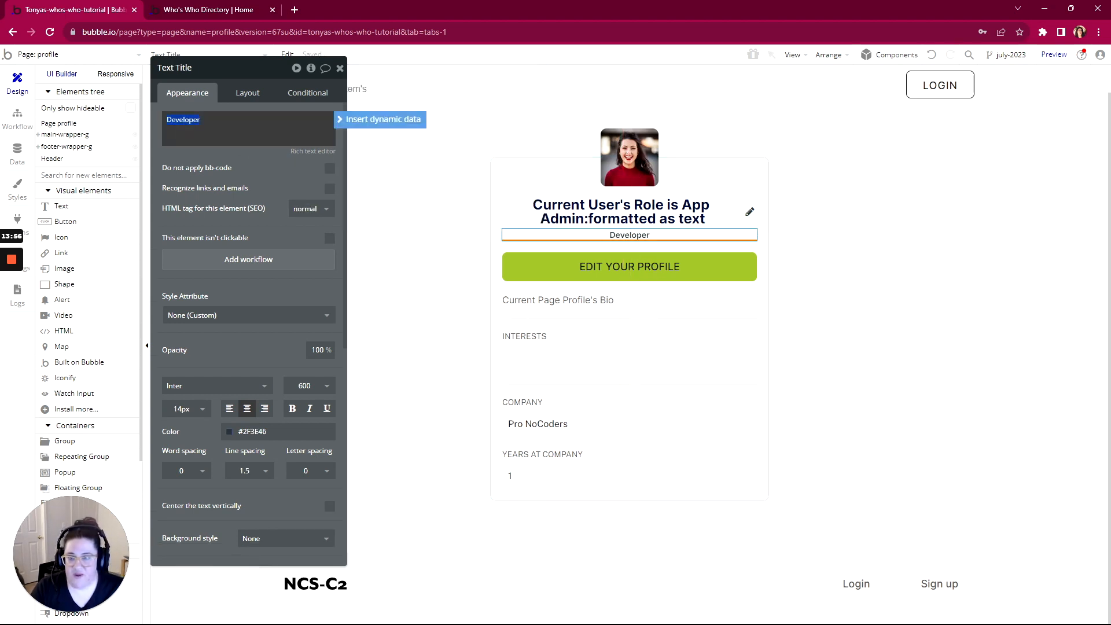
click(381, 118)
click(188, 187)
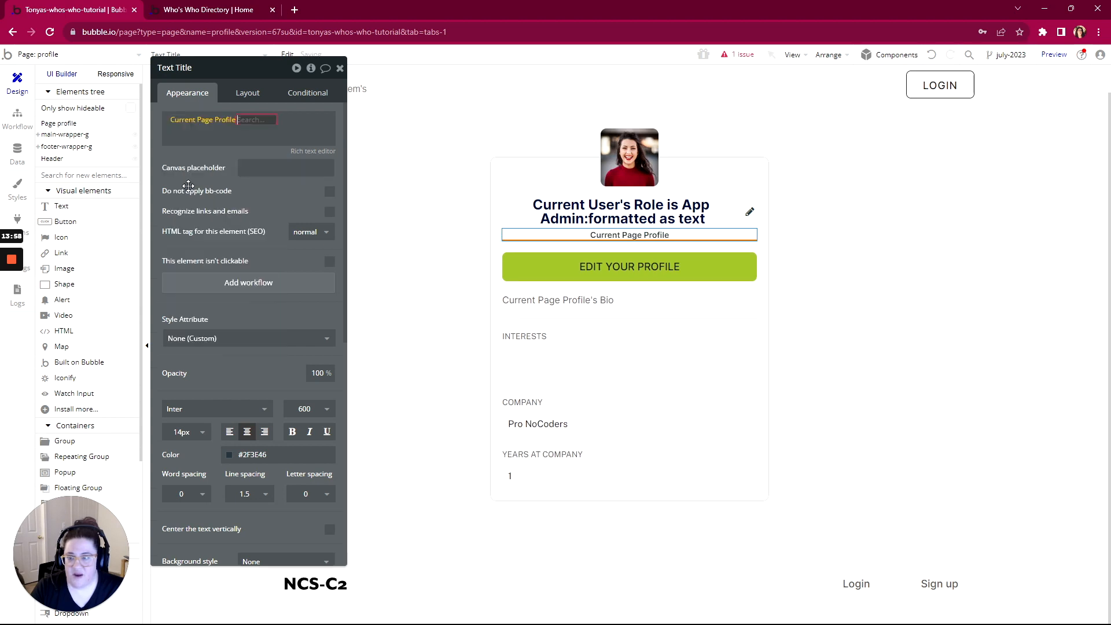
scroll(269, 240, down, 3)
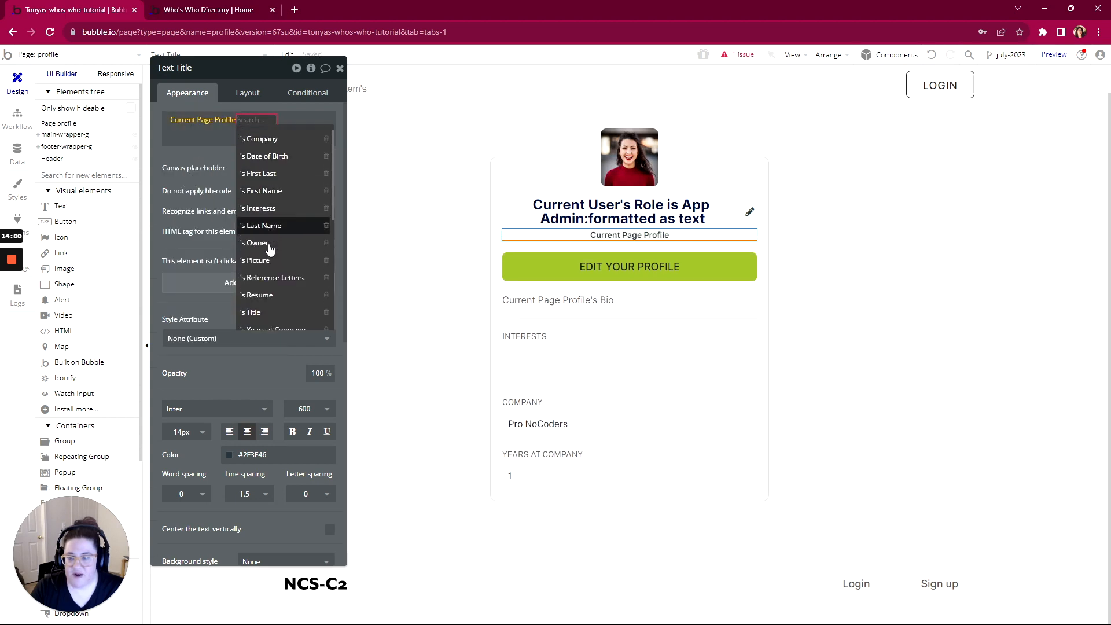
click(259, 266)
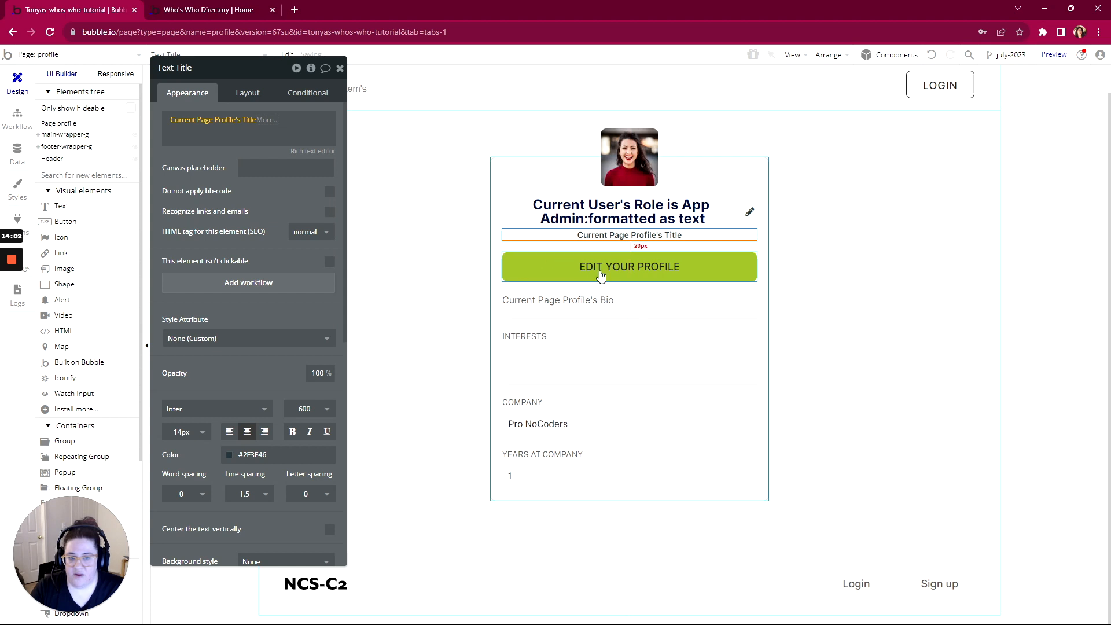
Delete the pencil icon and the EDIT YOUR PROFILE button
click(656, 272)
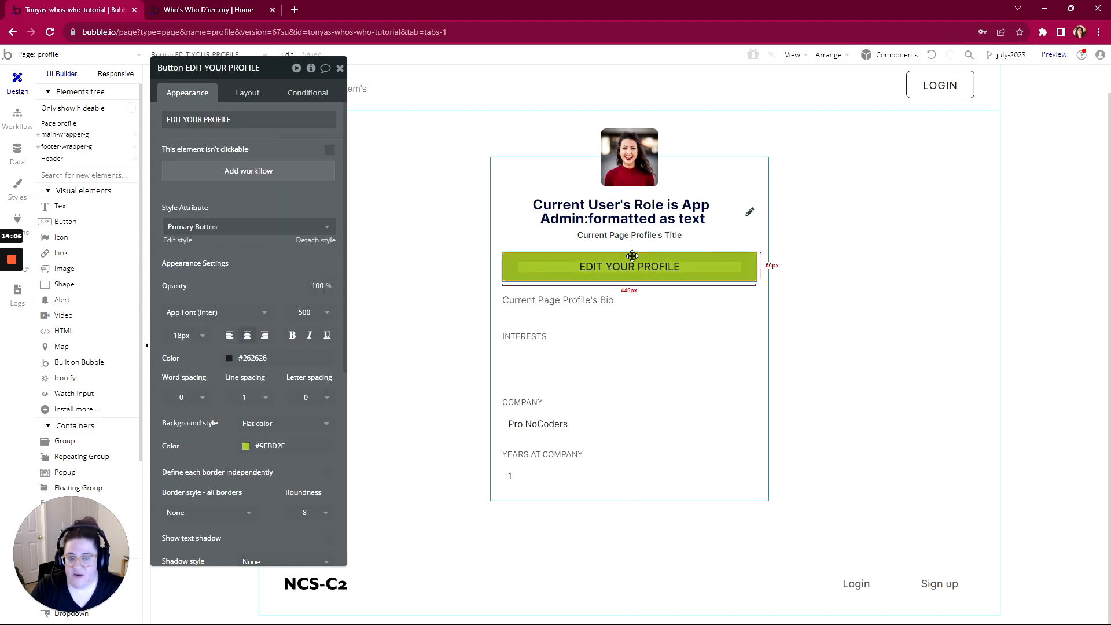
click(750, 213)
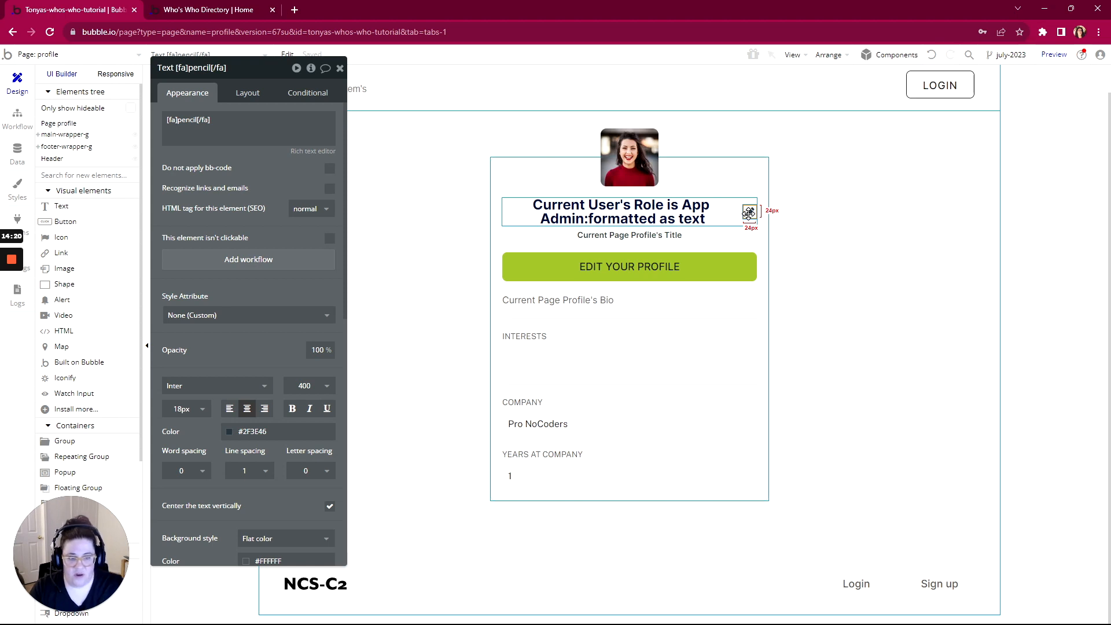
key(Delete)
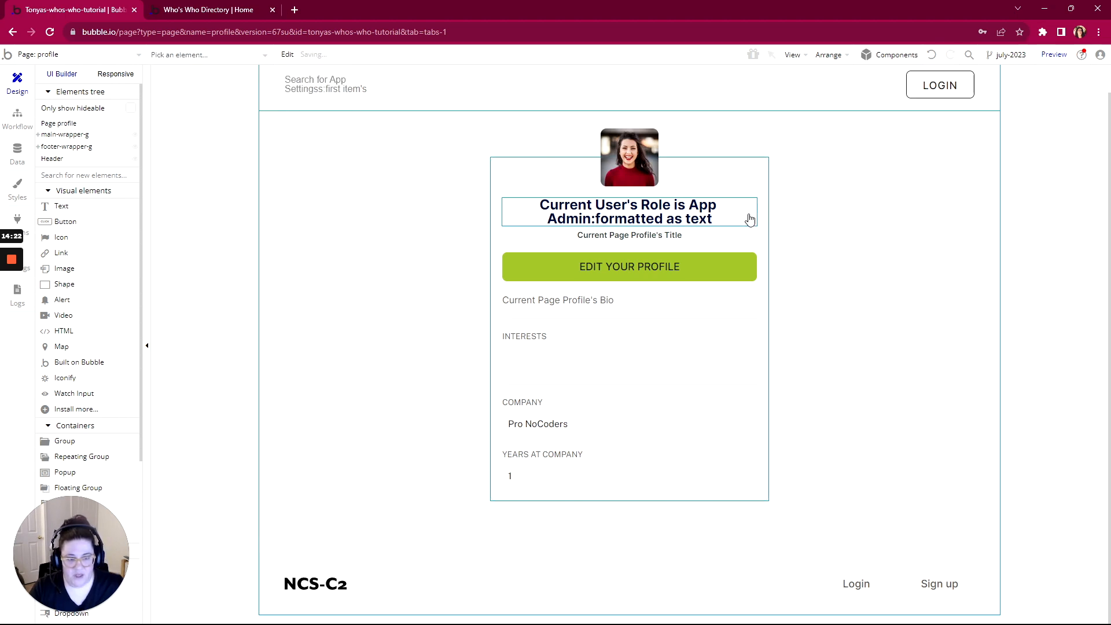
double_click(713, 266)
key(Delete)
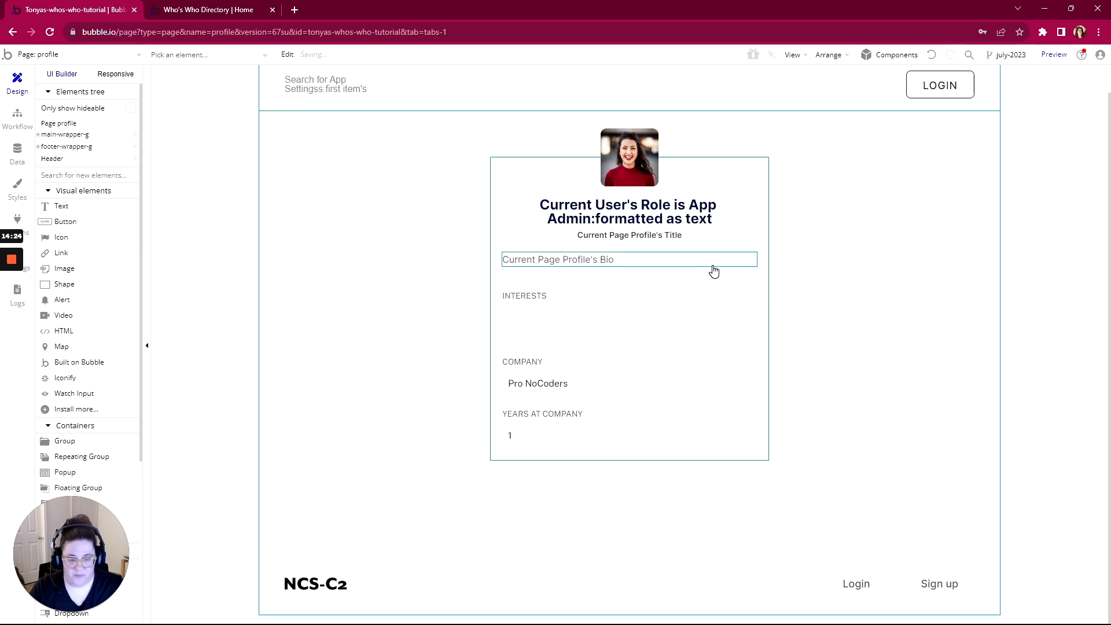
Set the profile photo to Current Page Profile's Picture, processed with Imgix
double_click(637, 169)
click(297, 140)
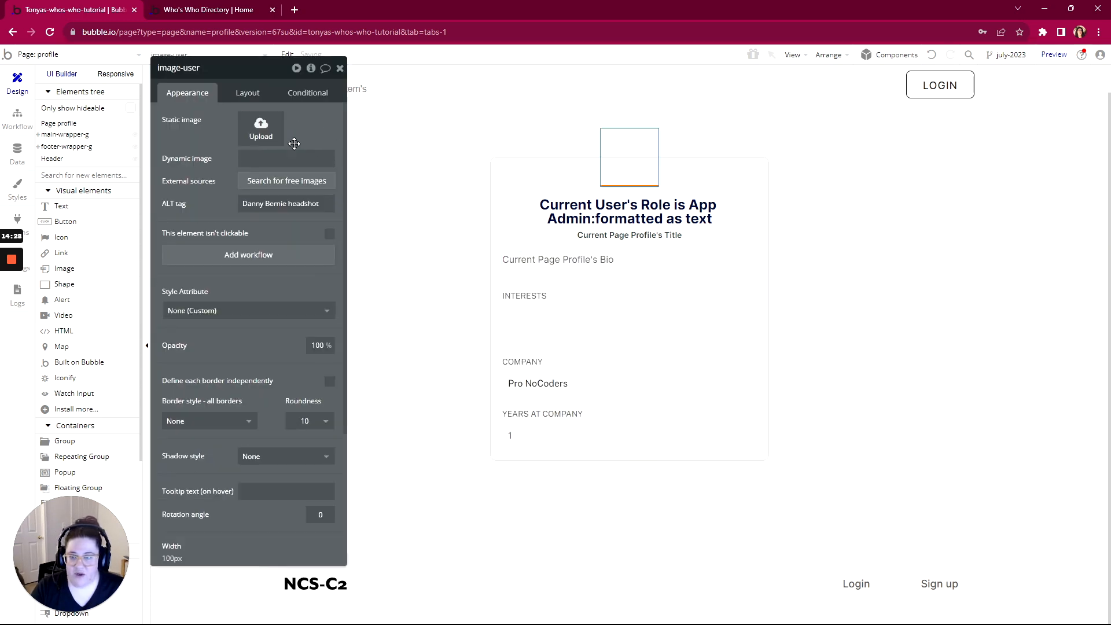
click(327, 159)
click(351, 165)
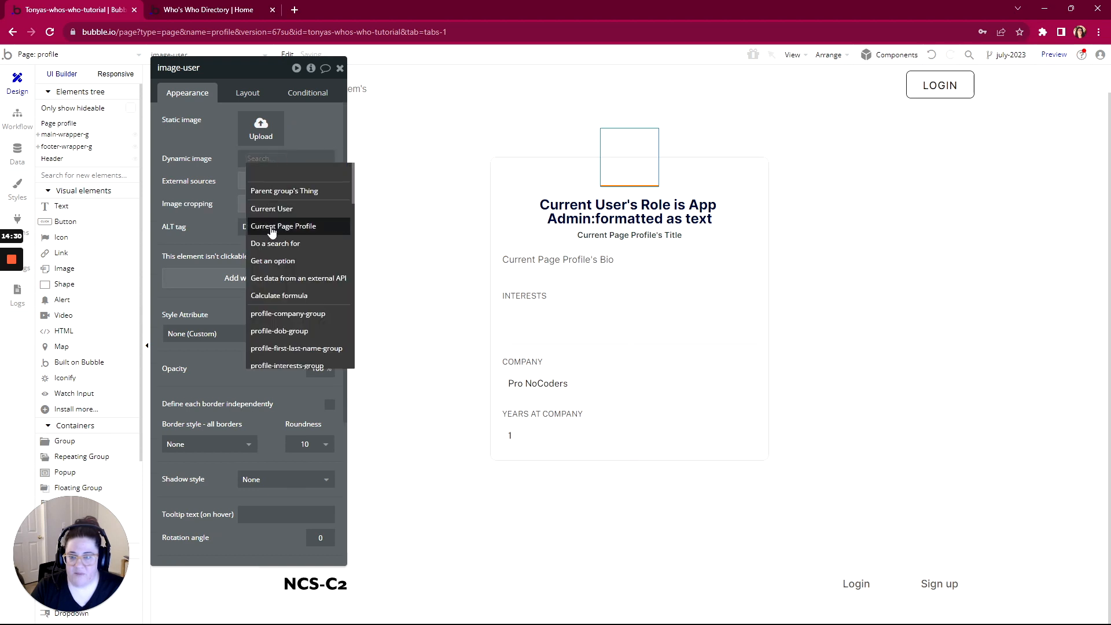
click(272, 225)
click(265, 322)
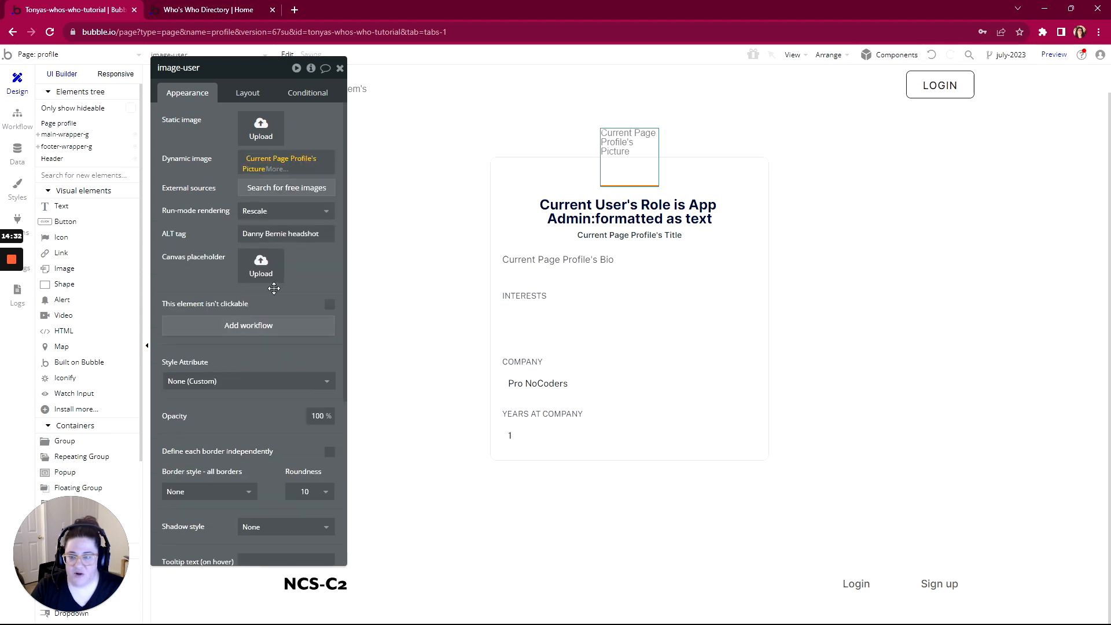
click(305, 169)
click(295, 270)
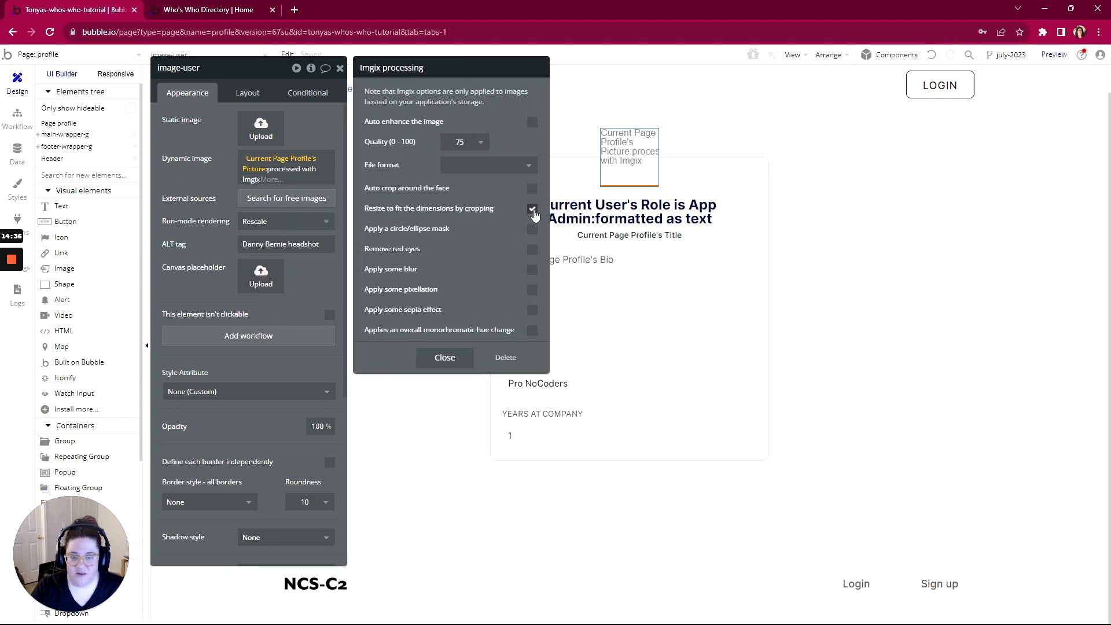
click(220, 203)
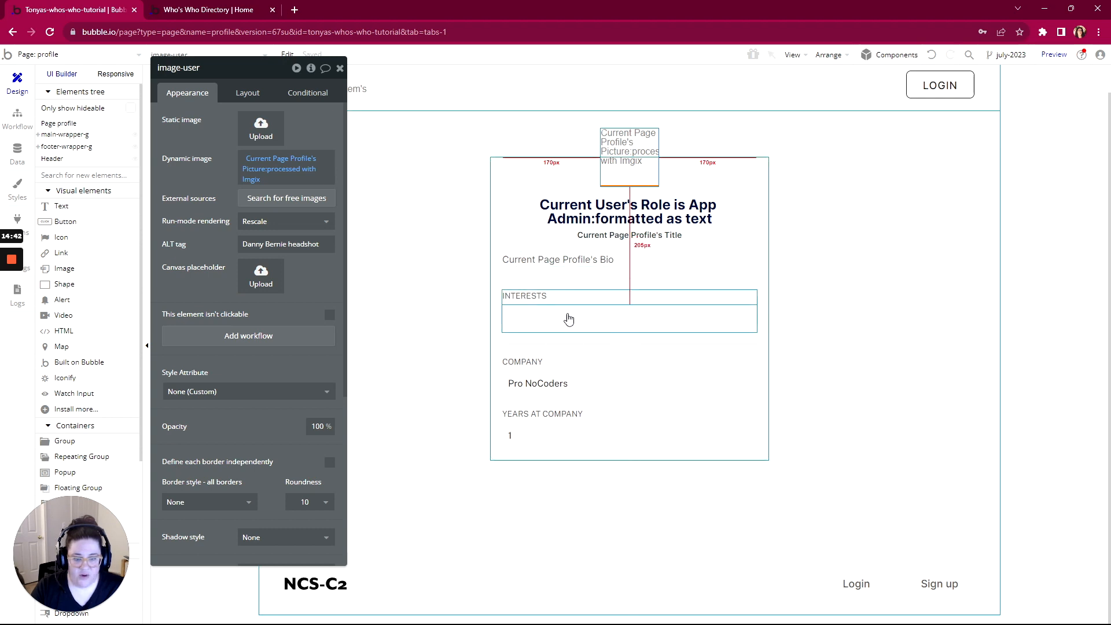
Replace the Pro NoCoders company text with Current Page Profile's Company
click(520, 383)
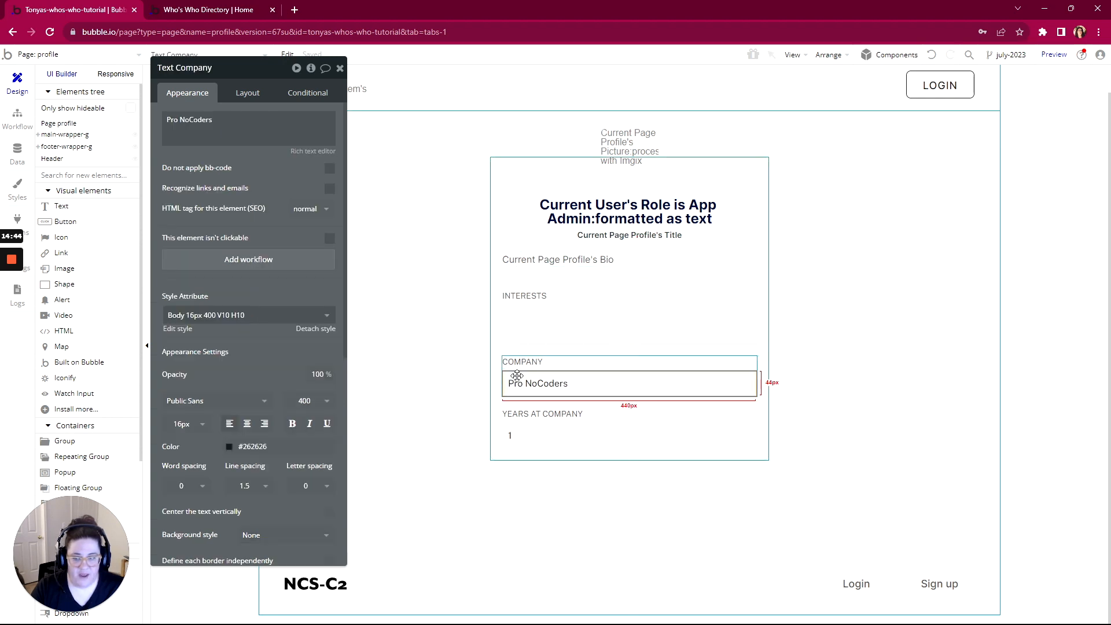
triple_click(191, 119)
click(372, 122)
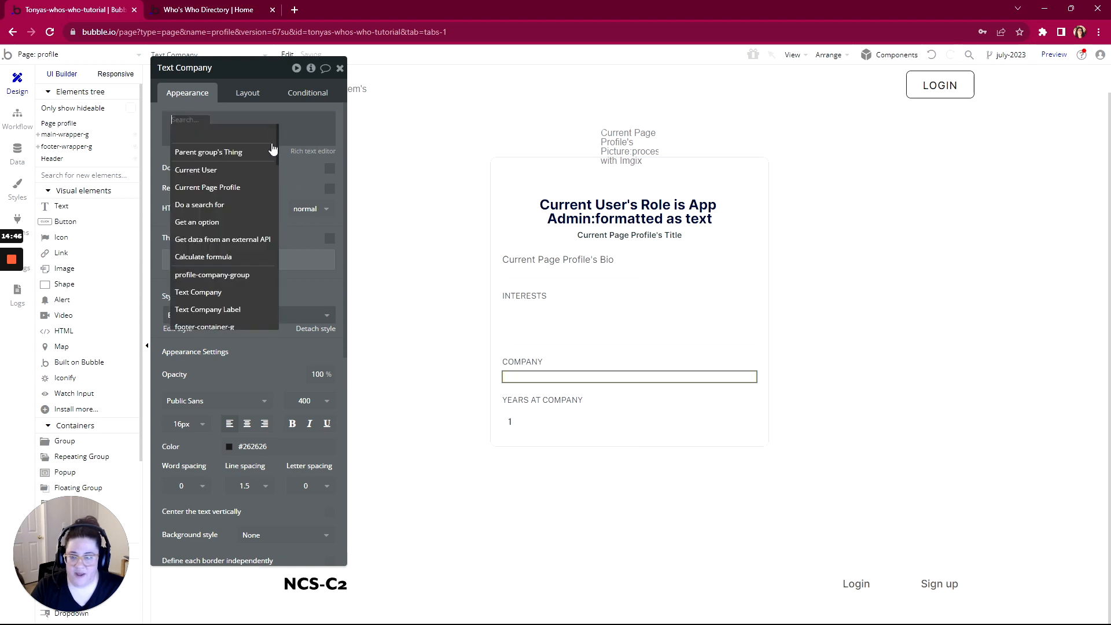
click(202, 186)
click(262, 152)
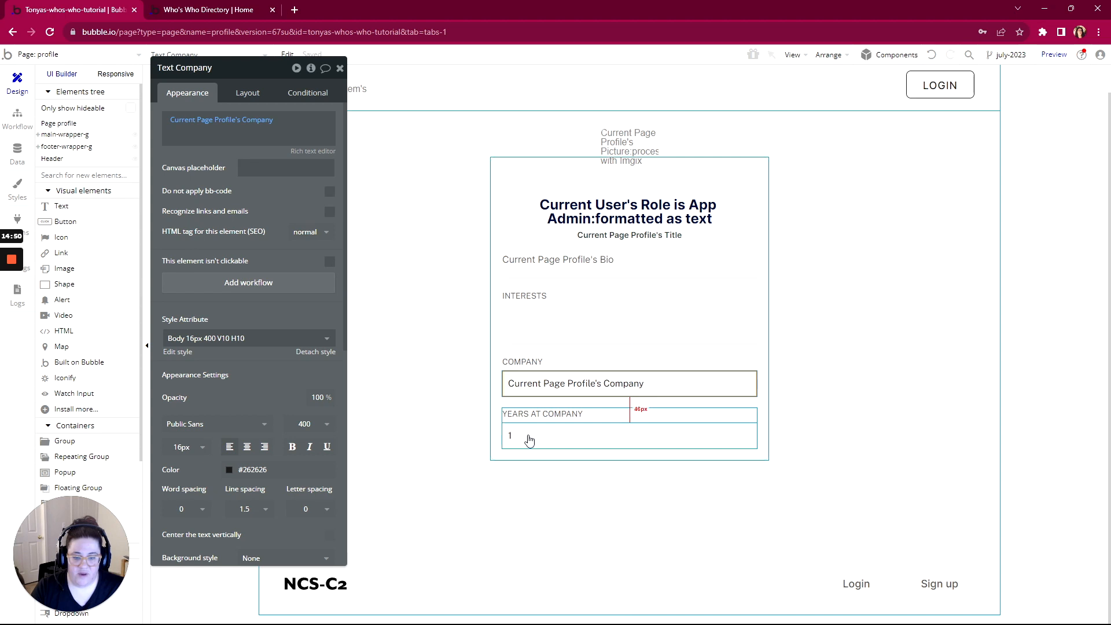
Replace the years-at-company value 1 with Current Page Profile's Years at Company
click(507, 428)
triple_click(174, 120)
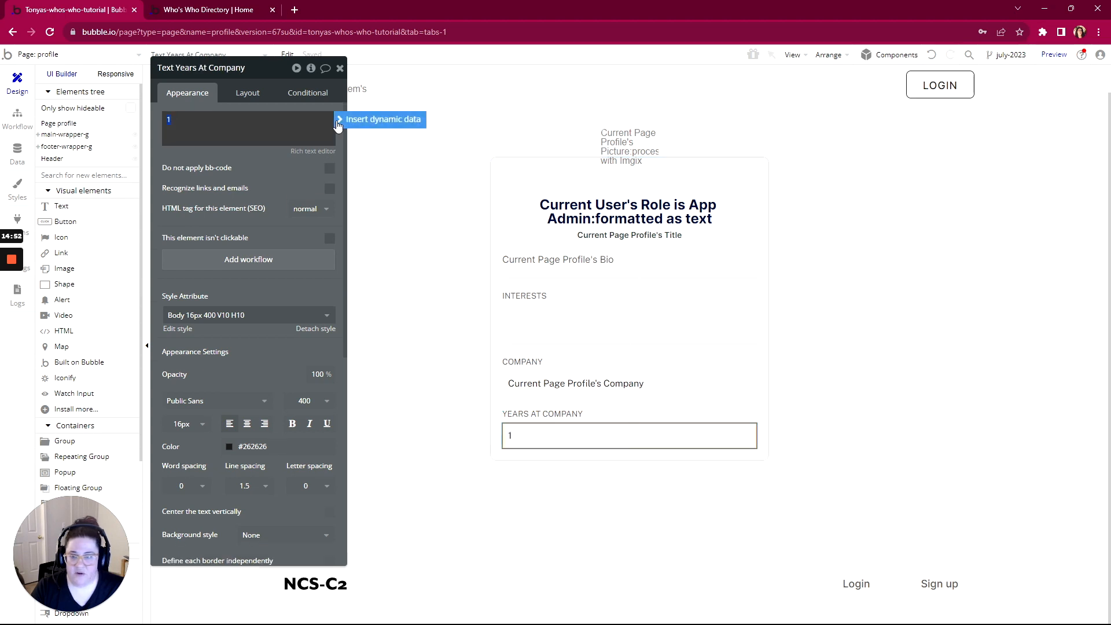
click(371, 119)
click(206, 187)
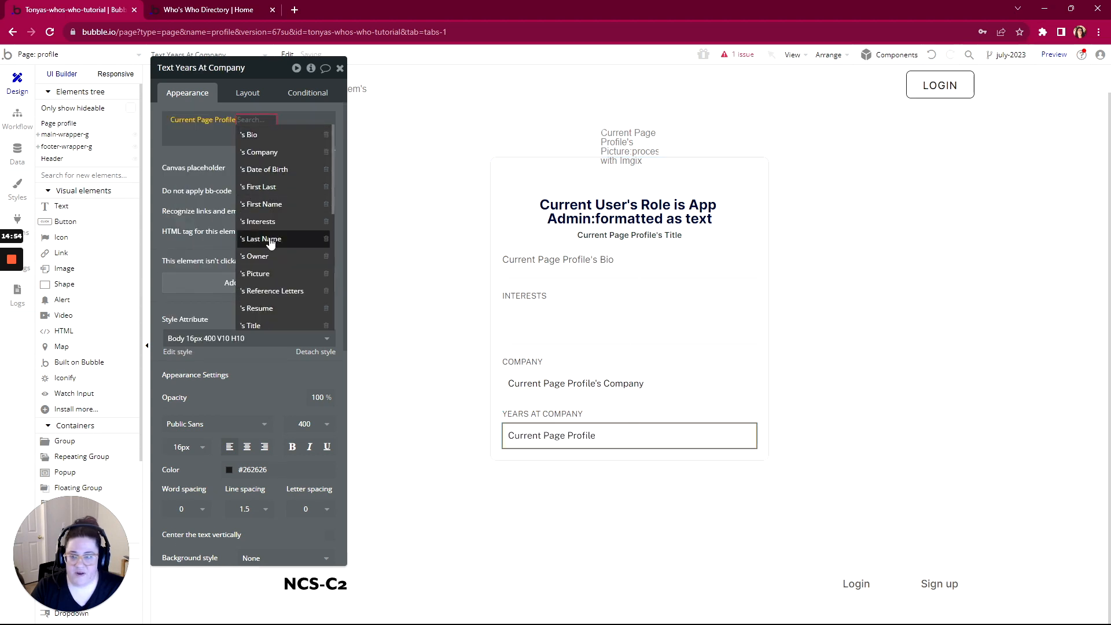
scroll(266, 308, down, 5)
click(272, 169)
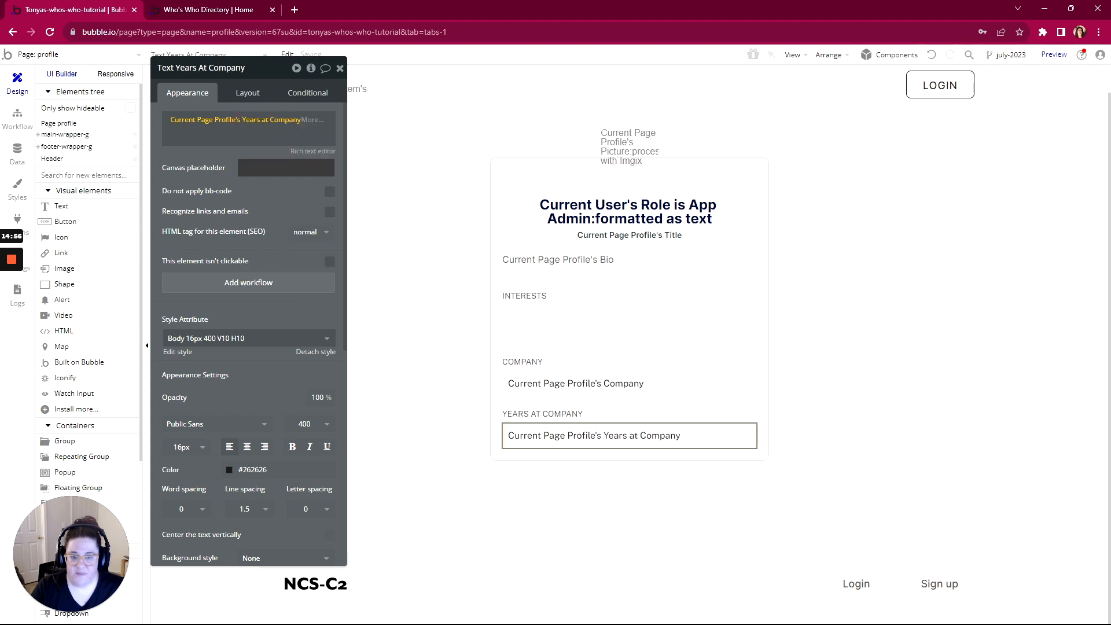
click(292, 197)
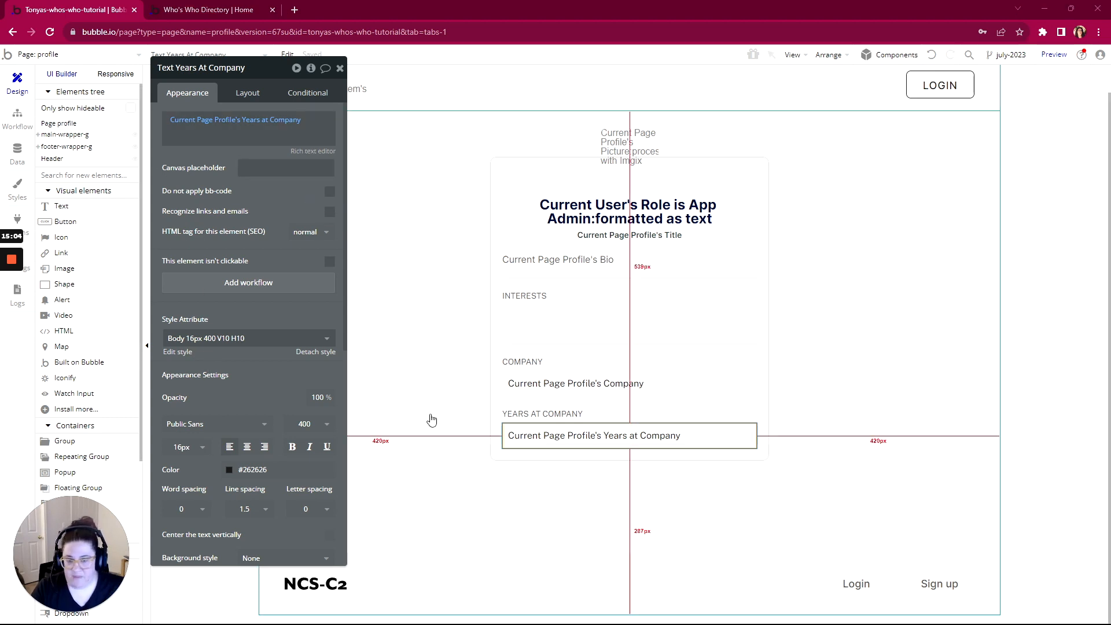
key(alt+Tab)
drag(564, 23, 466, 20)
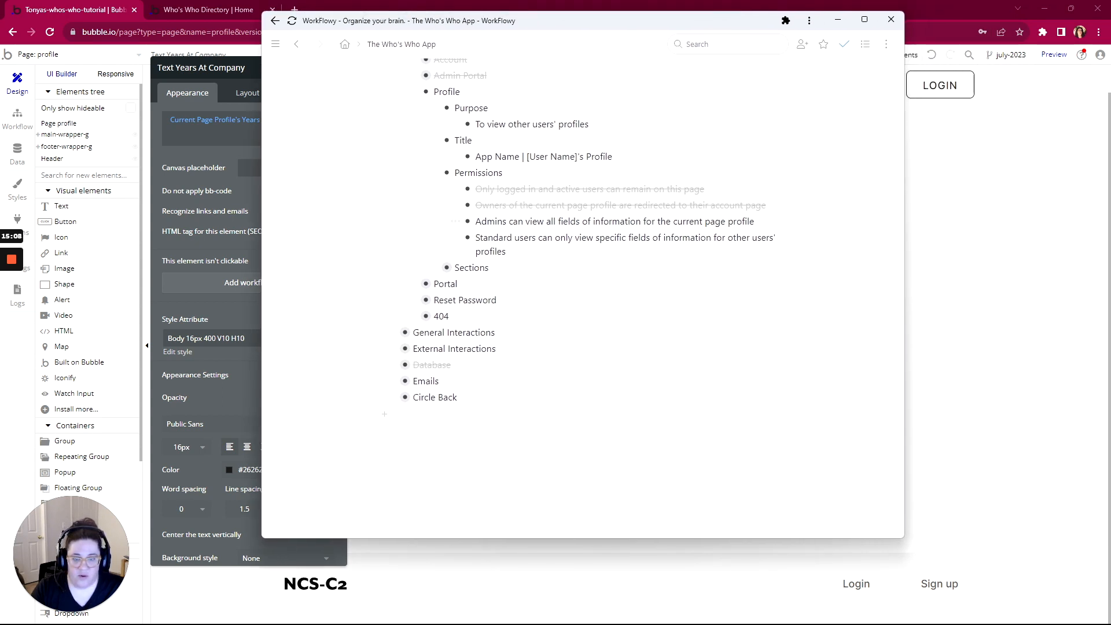
Mark the admins and standard users permission rows, then Permissions, Title and Purpose, complete
click(455, 222)
click(472, 276)
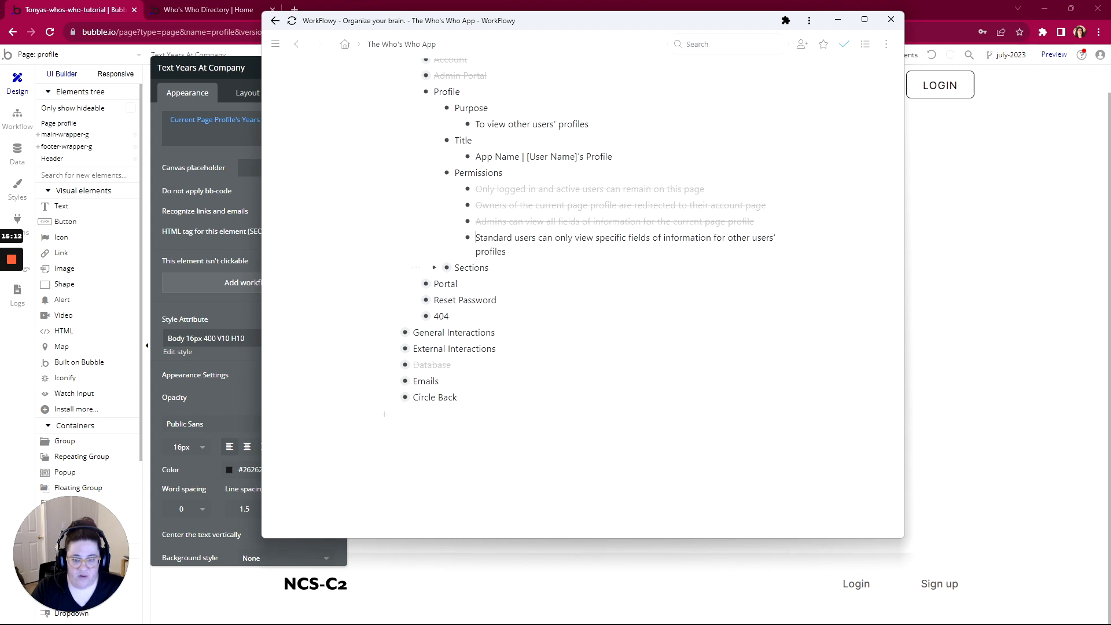
click(455, 238)
click(472, 285)
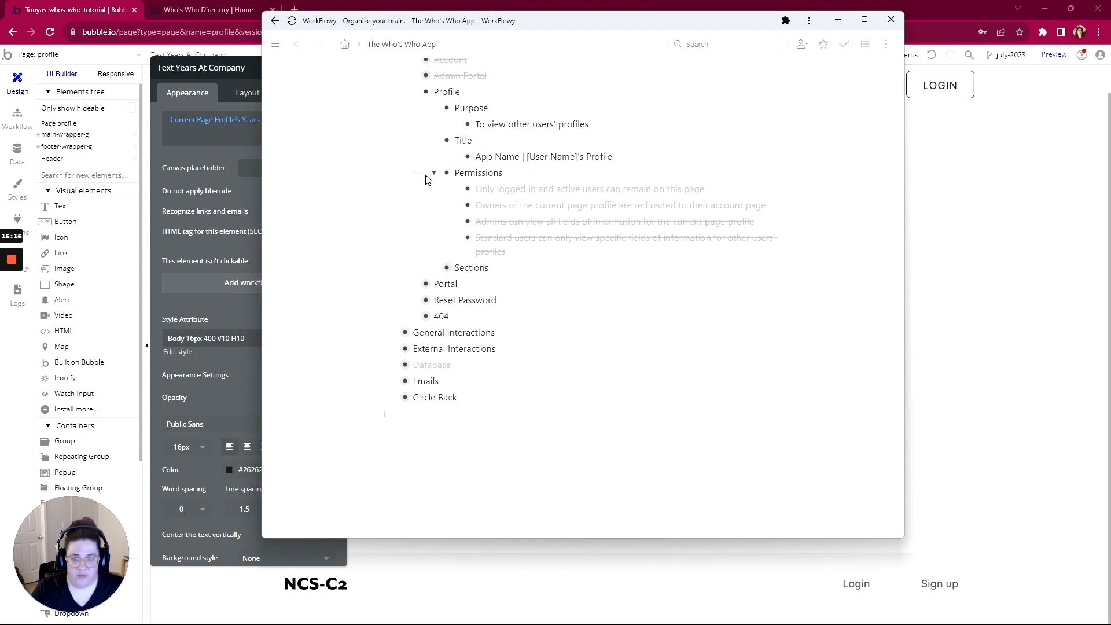
click(422, 173)
click(444, 222)
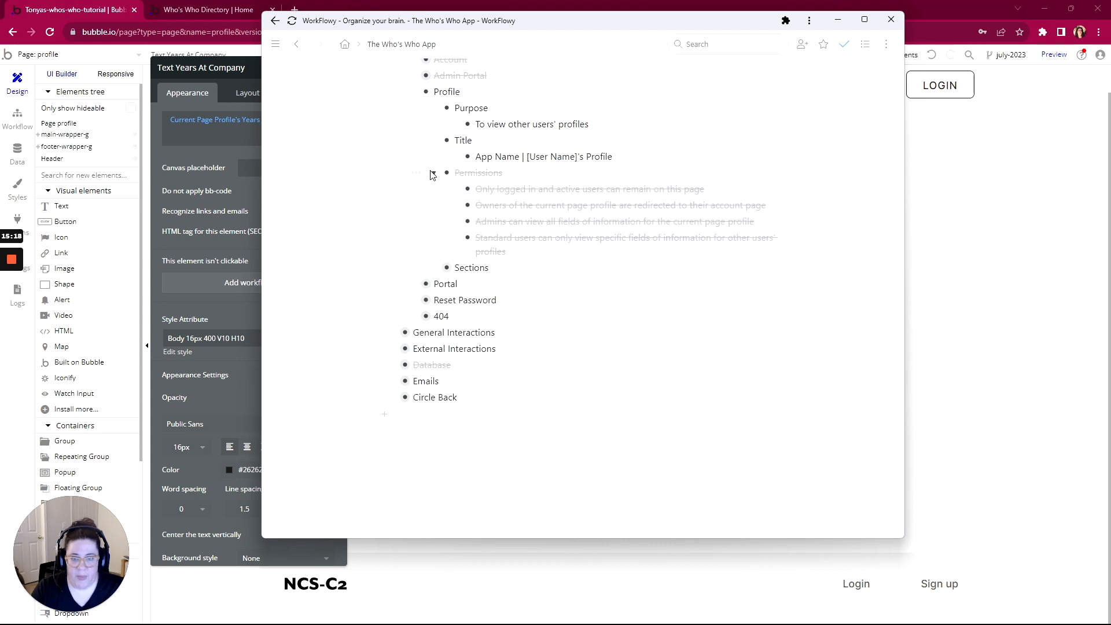
click(420, 145)
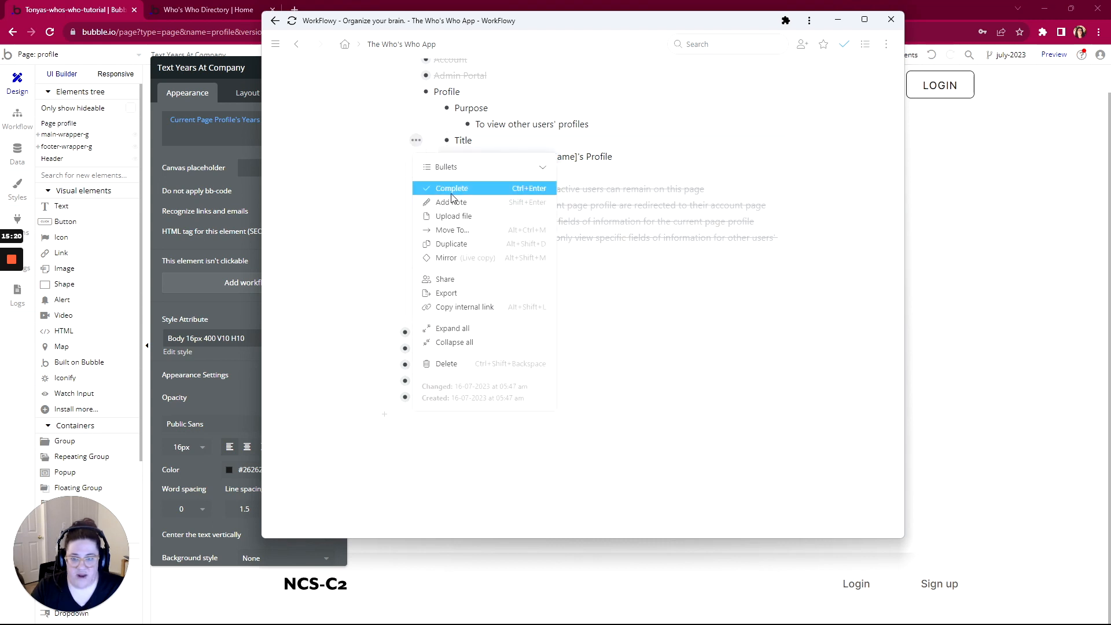
click(454, 194)
click(421, 112)
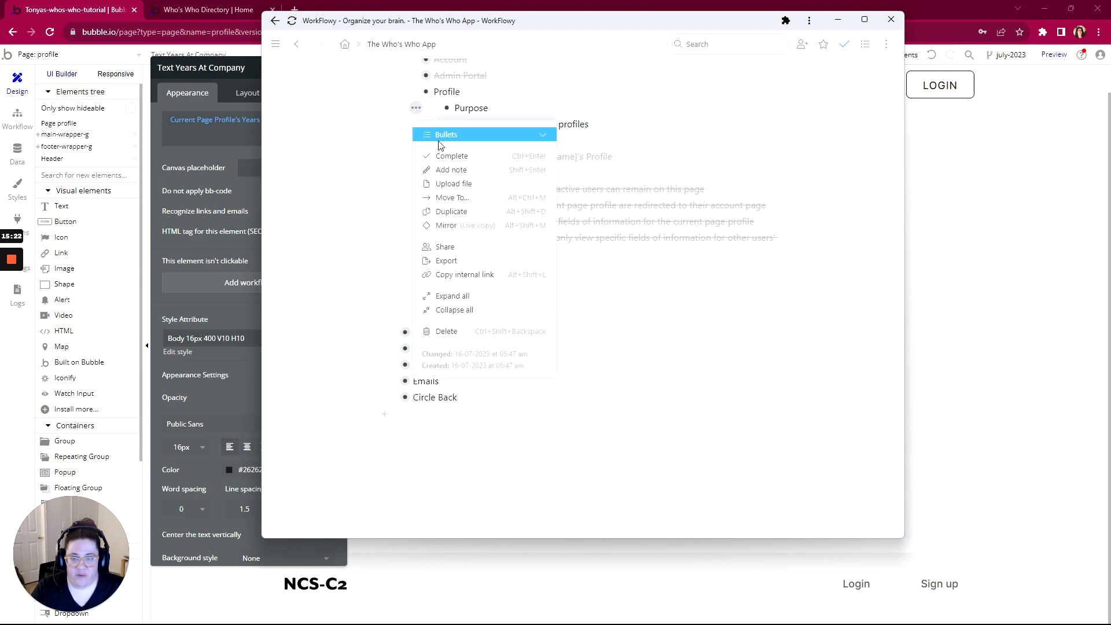
click(437, 132)
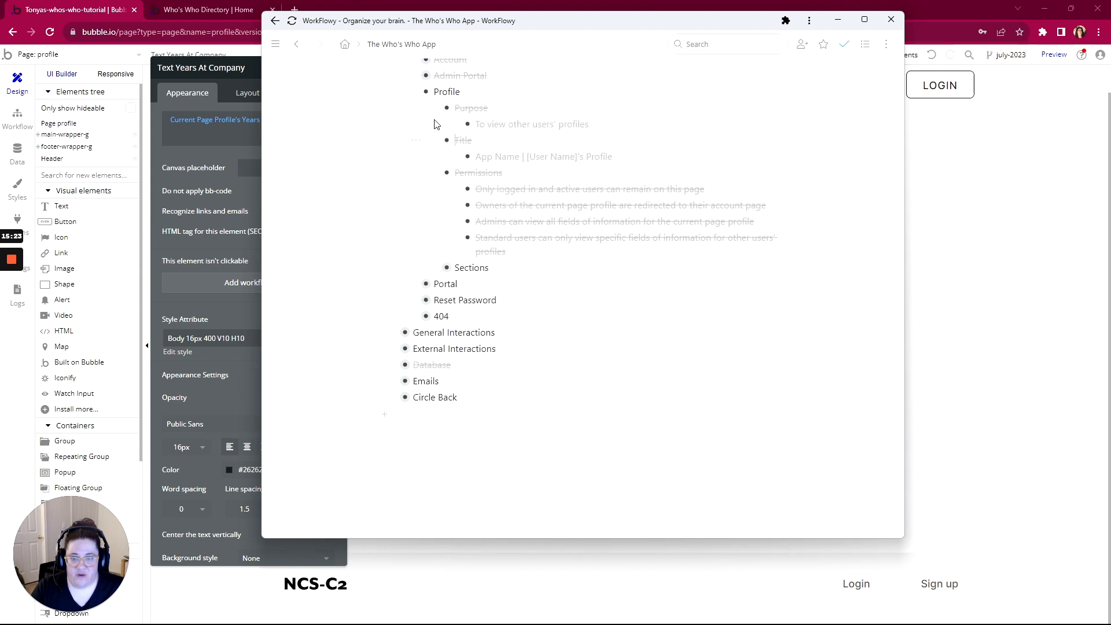
Expand Sections, then Header with its Screen Collapsed and View and Activity items
click(435, 268)
click(454, 282)
scroll(455, 277, down, 2)
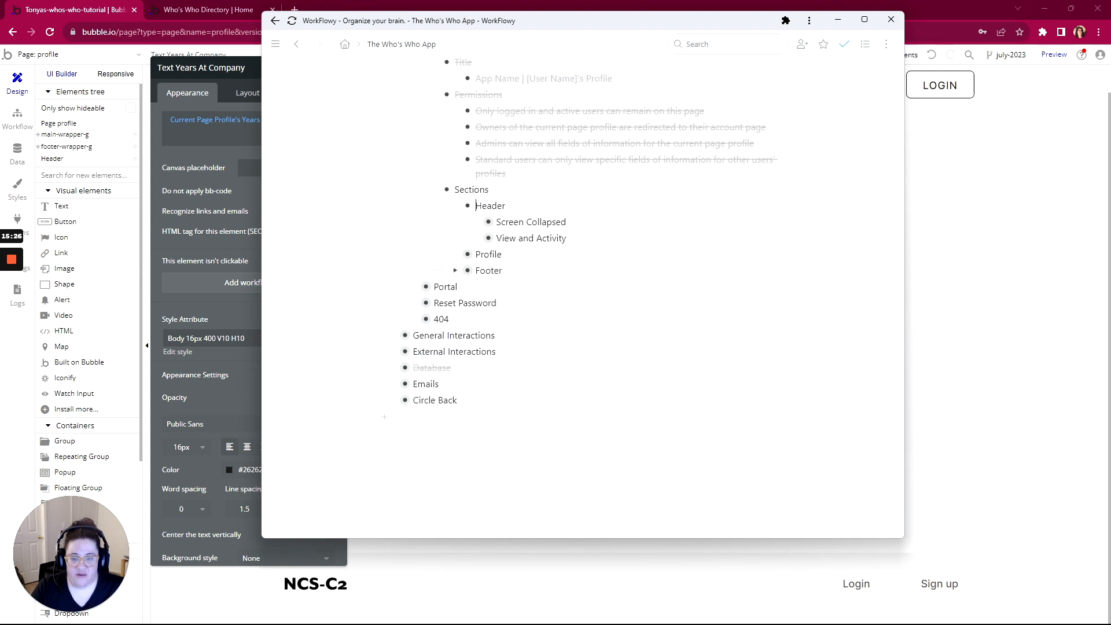
click(473, 223)
scroll(570, 231, down, 1)
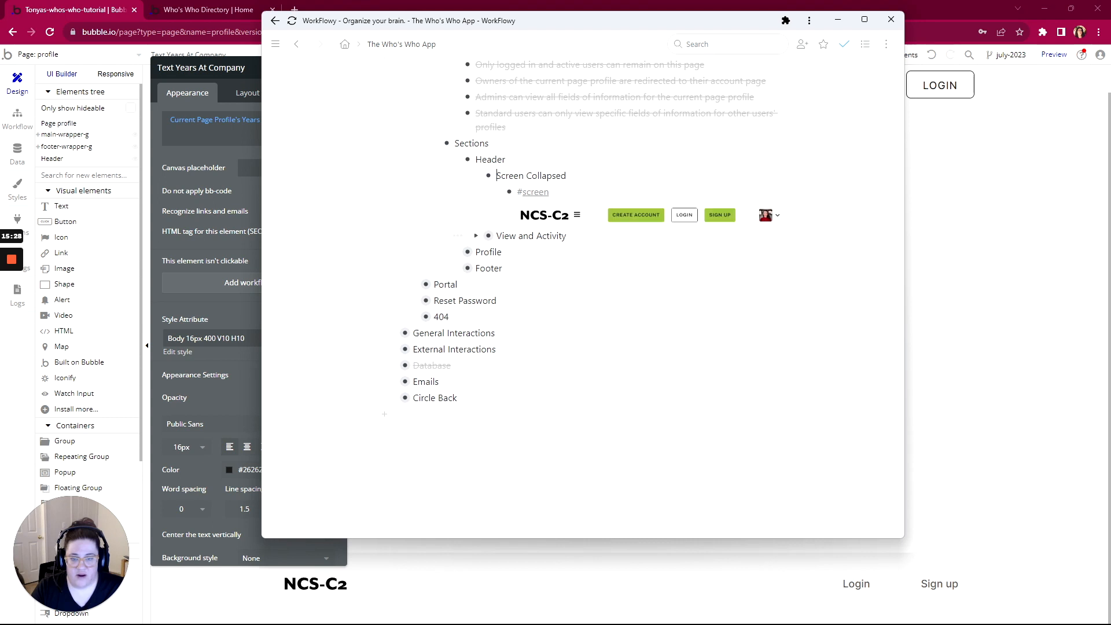
click(476, 236)
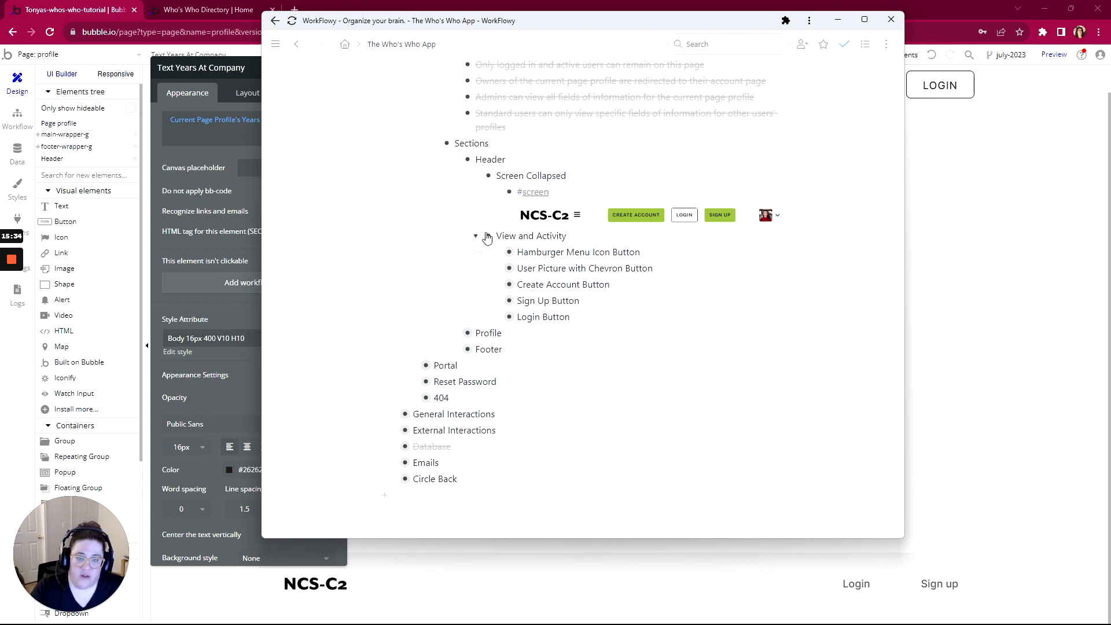
Expand the Profile section's screenshot, View and Activity, View and Edit Profile Button notes, removing an empty bullet
click(456, 333)
scroll(457, 336, down, 2)
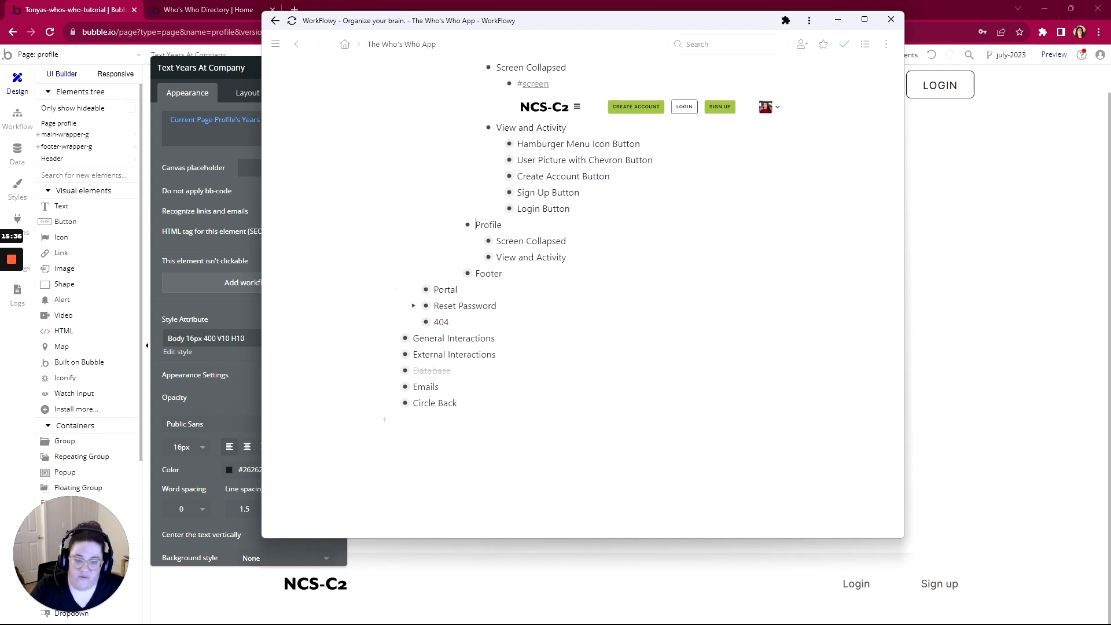
click(476, 236)
scroll(645, 303, down, 1)
scroll(645, 302, down, 4)
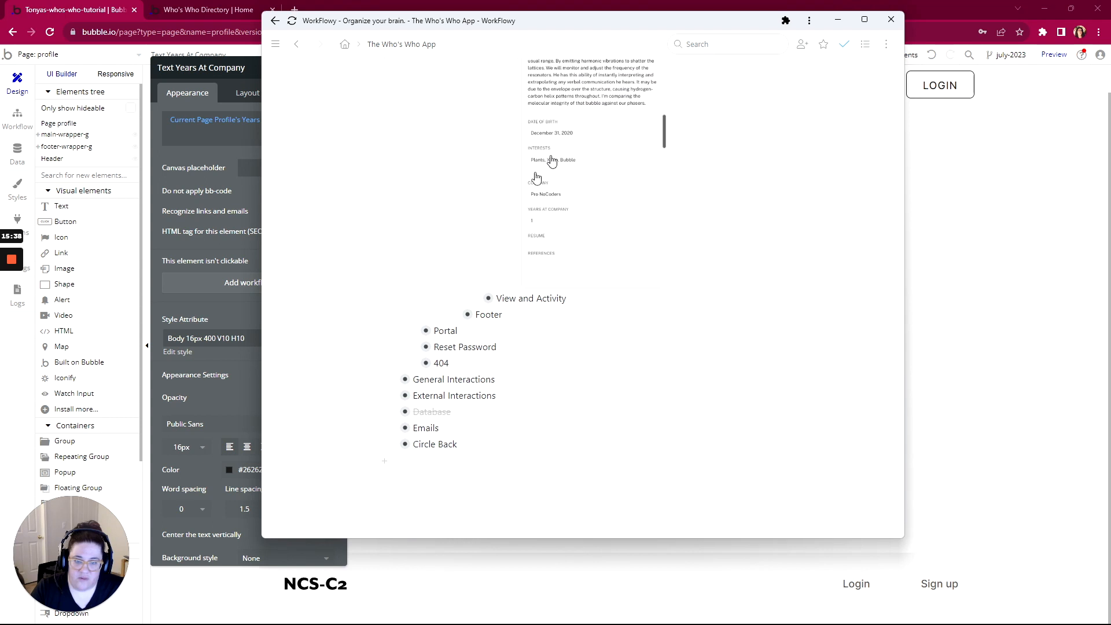
click(477, 298)
scroll(497, 278, down, 1)
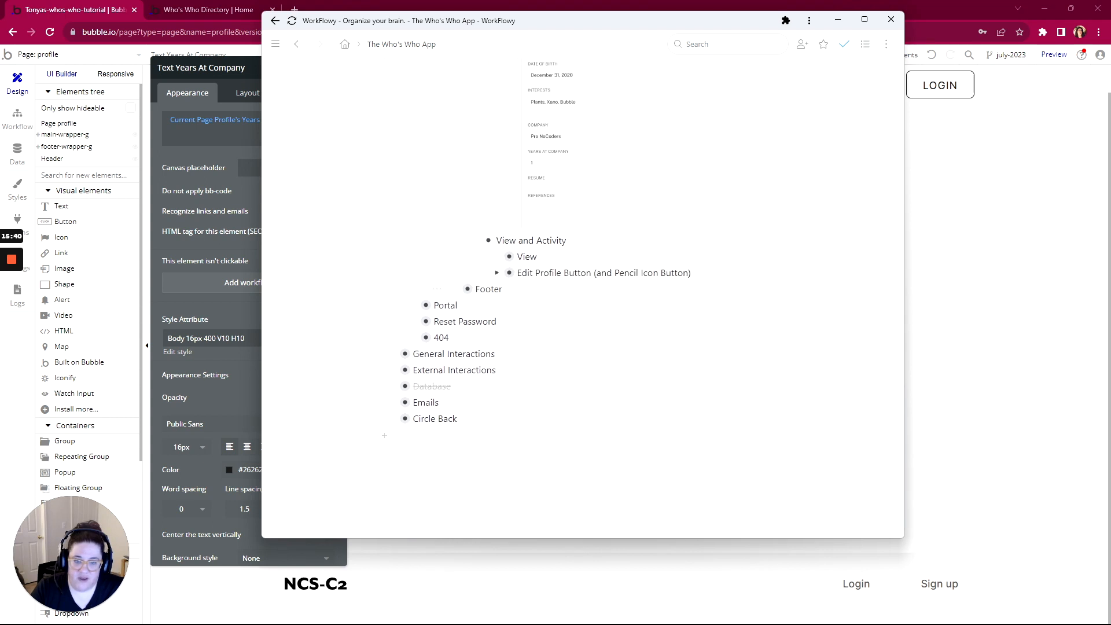
click(497, 258)
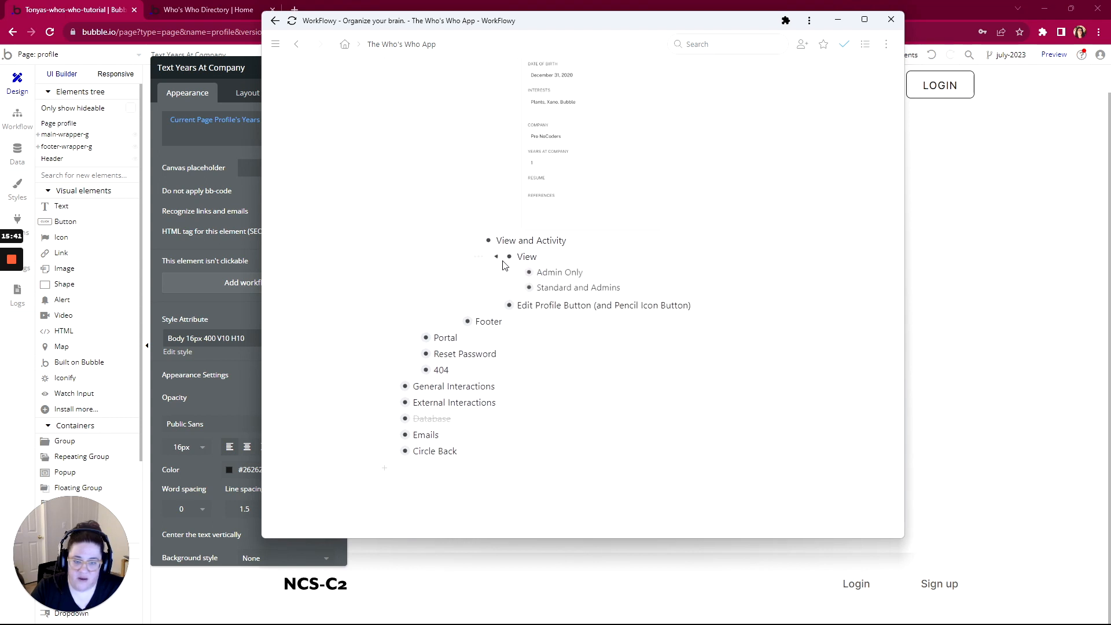
click(496, 310)
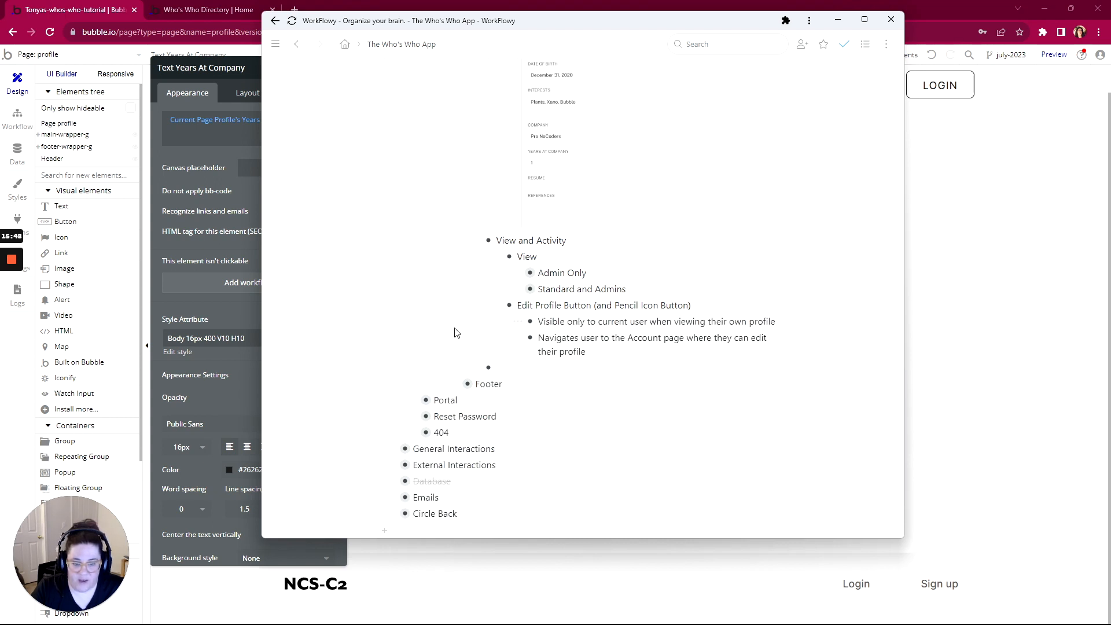
scroll(454, 330, down, 1)
key(BackSpace)
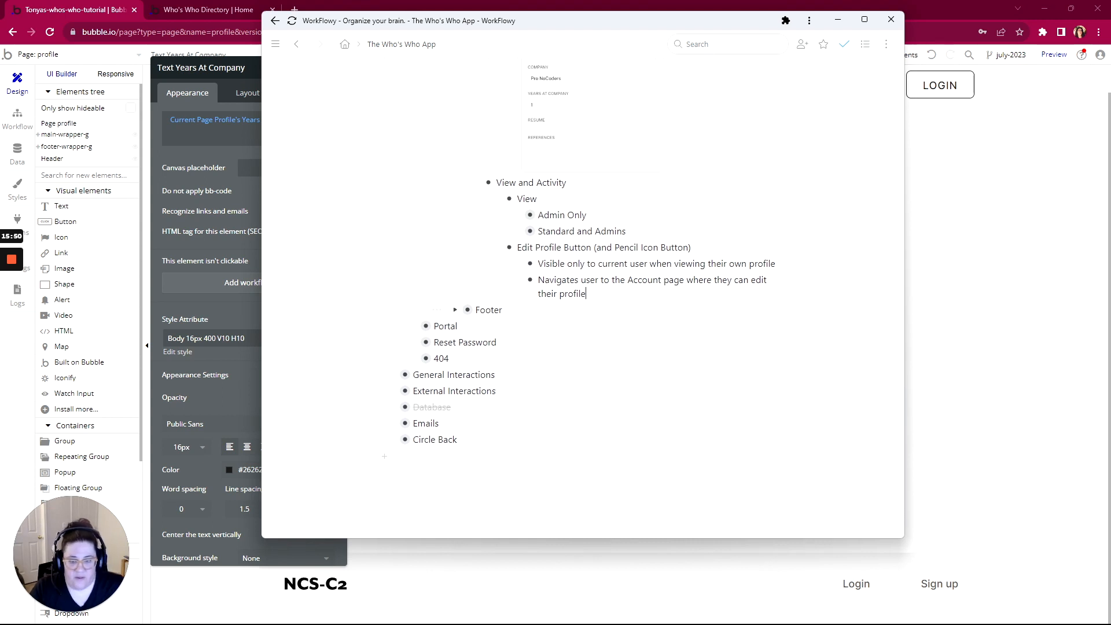
Expand the Admin Only and Standard and Admins field lists and move the outline window lower
scroll(496, 280, up, 1)
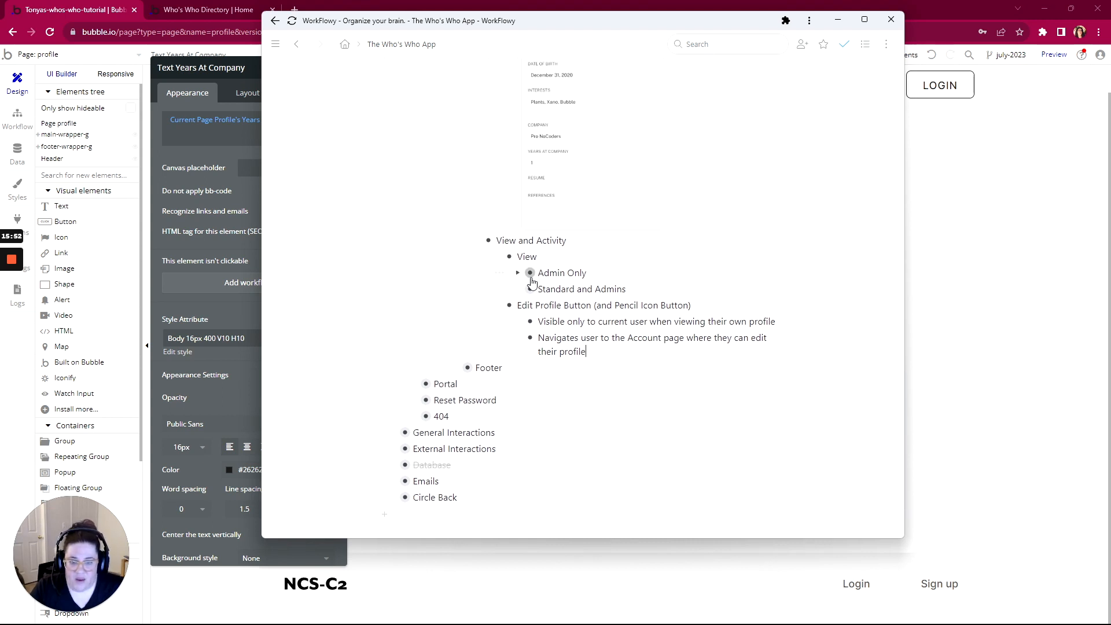
click(518, 272)
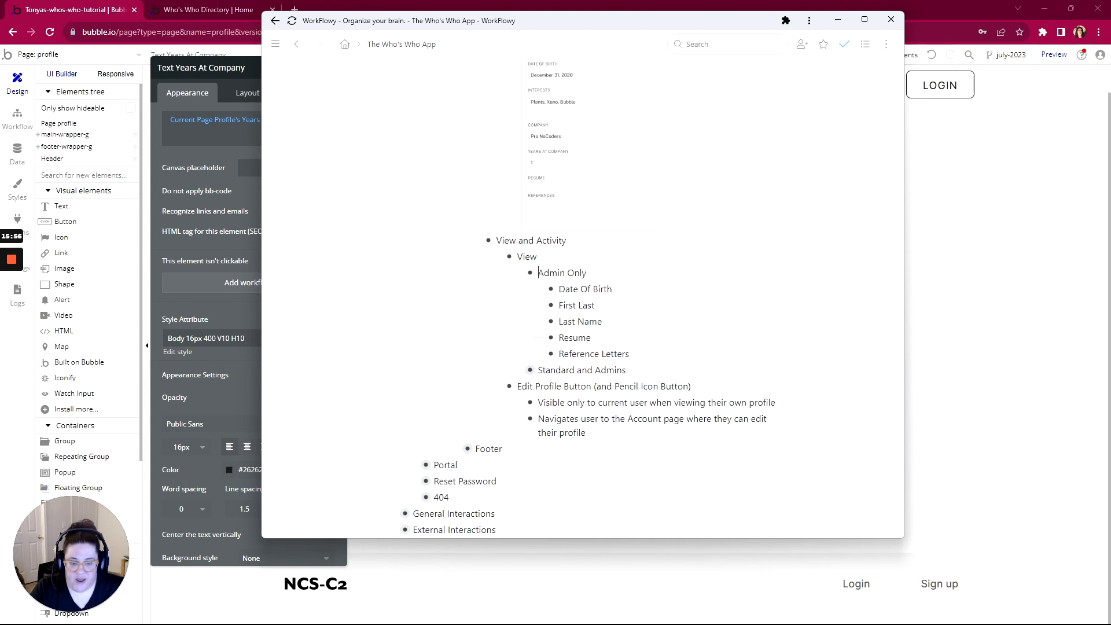
click(518, 370)
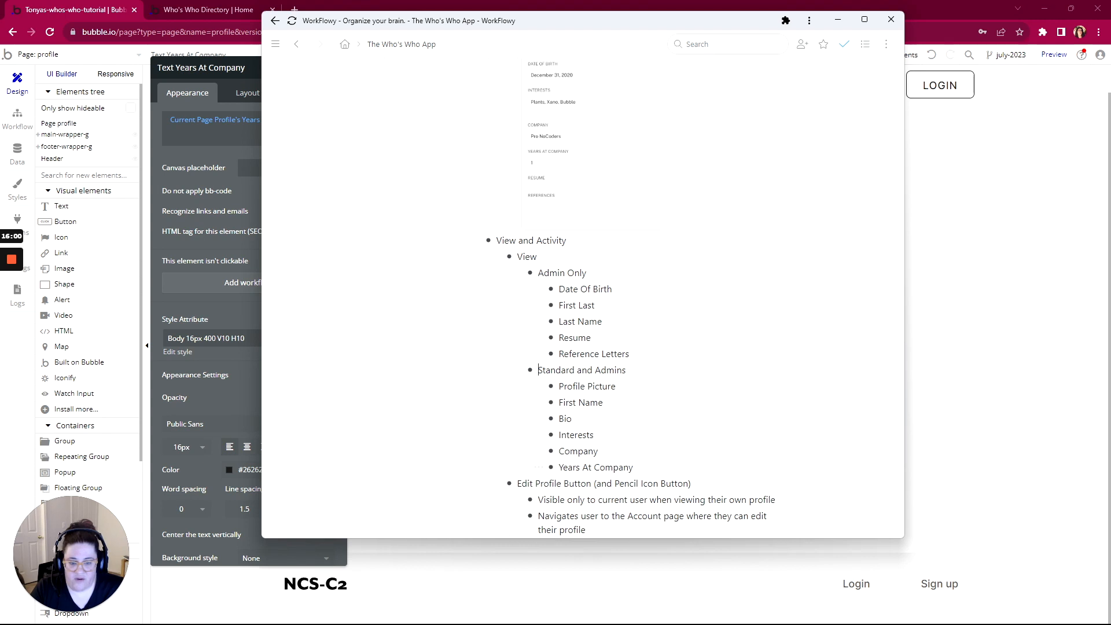
scroll(598, 299, down, 2)
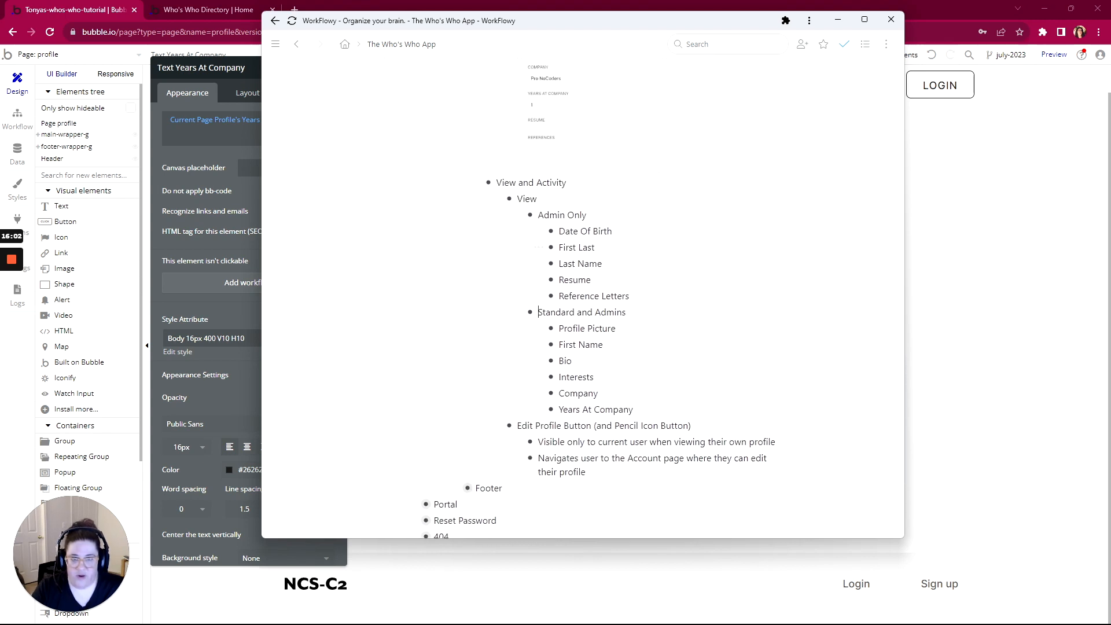
scroll(598, 289, up, 10)
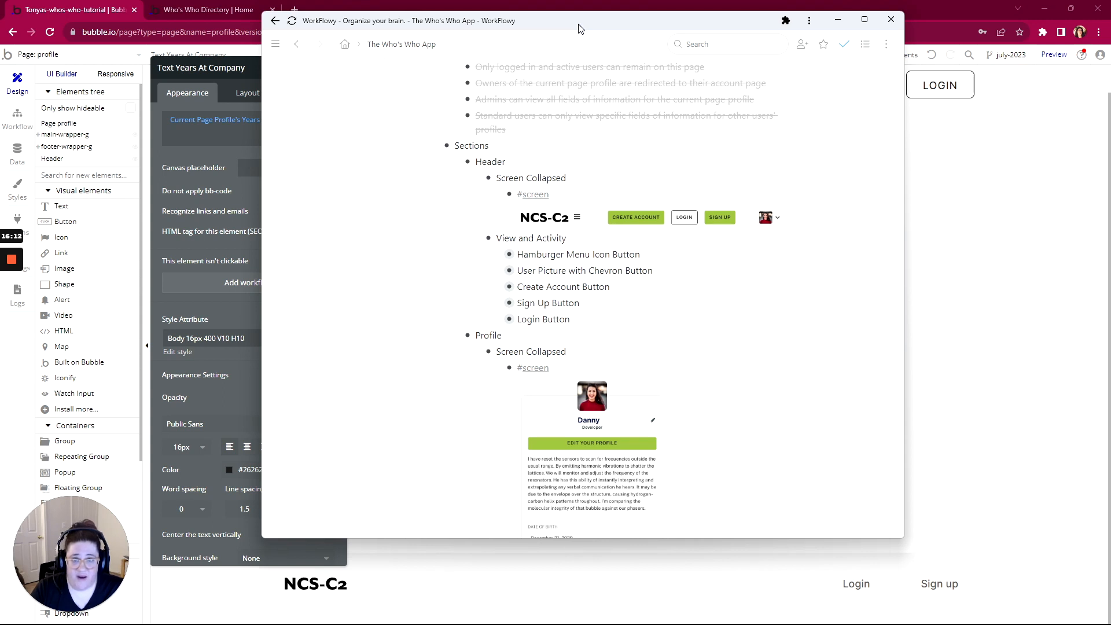
drag(580, 29, 578, 92)
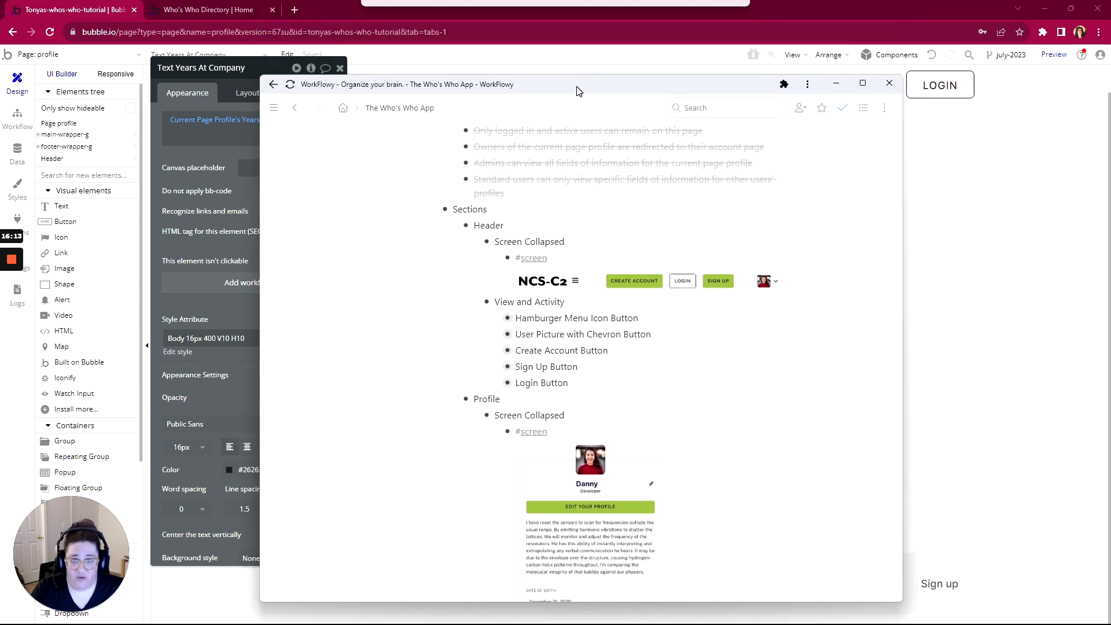
Add a 'Do when condition is true' workflow that runs when Current Page Profile is empty
click(25, 124)
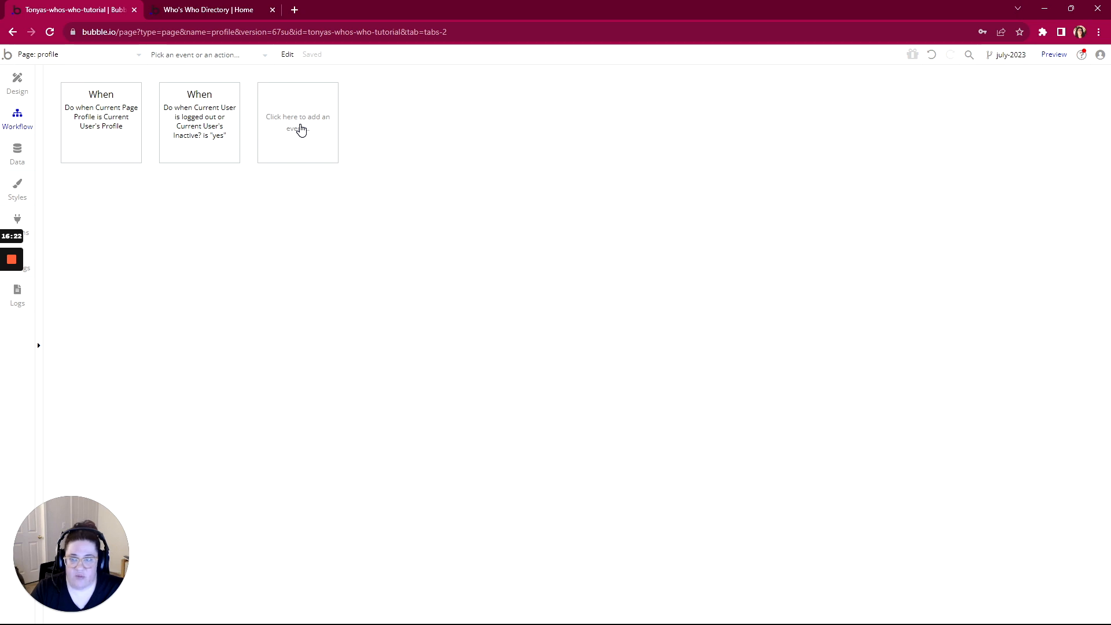
click(301, 129)
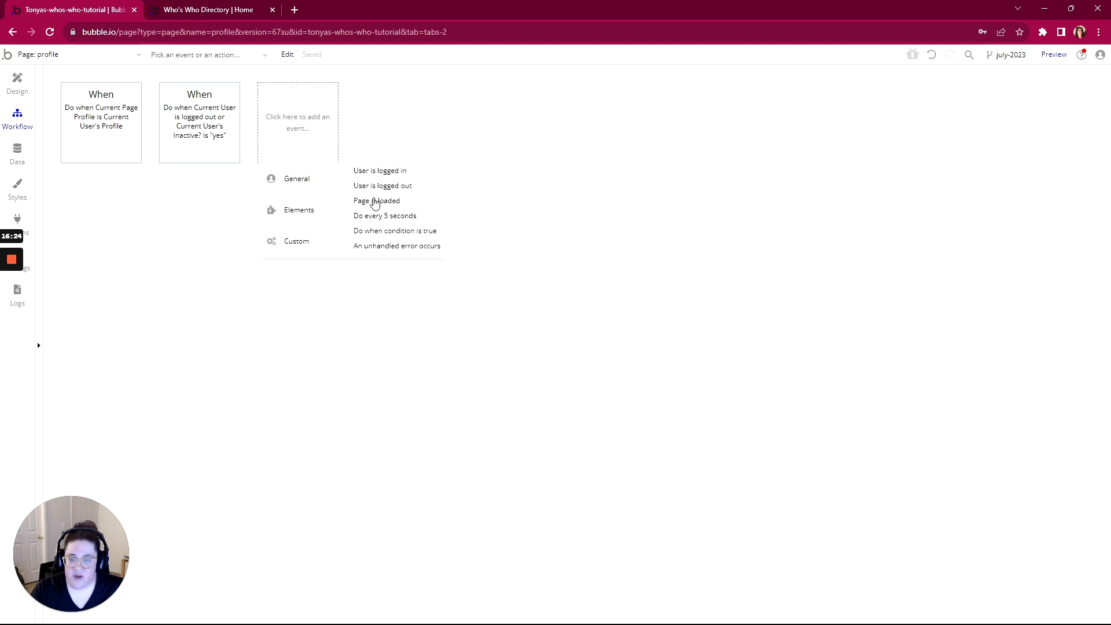
click(378, 231)
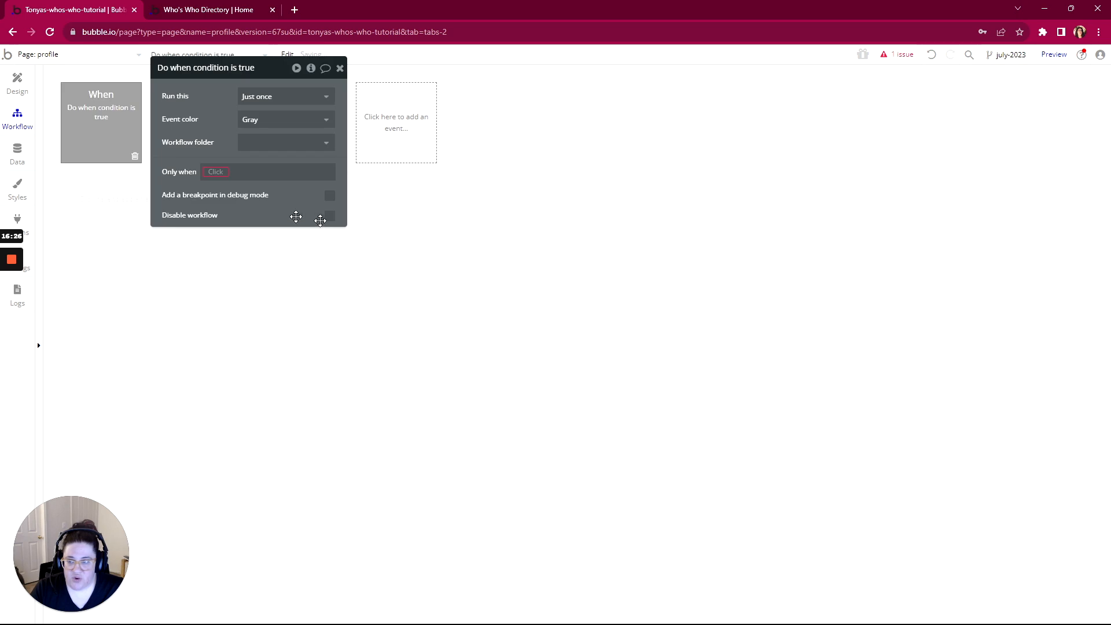
click(231, 223)
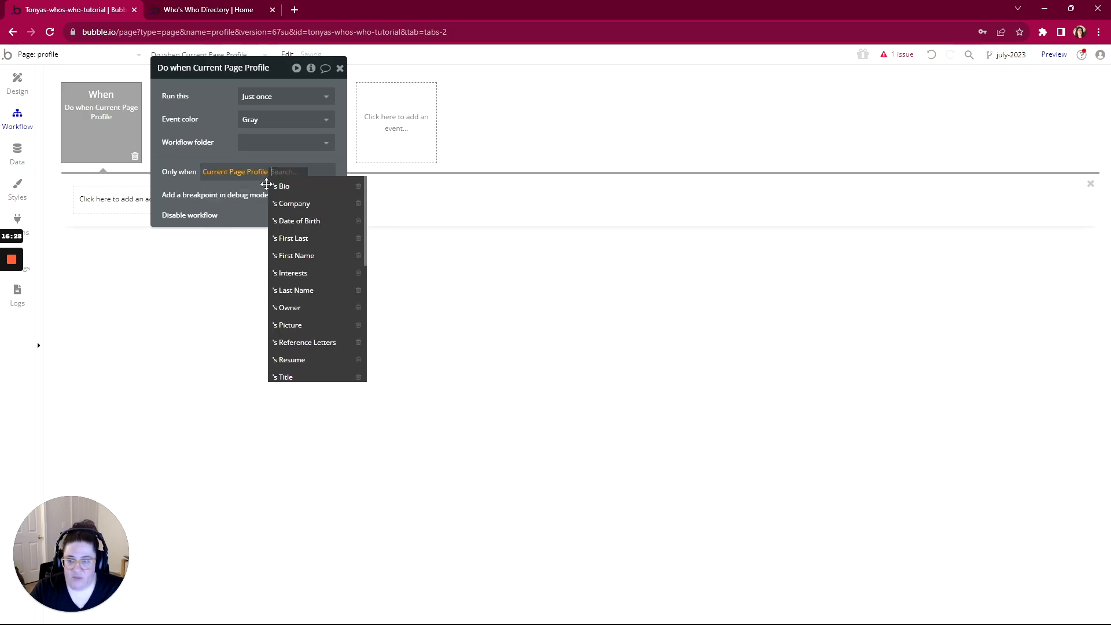
scroll(304, 227, down, 5)
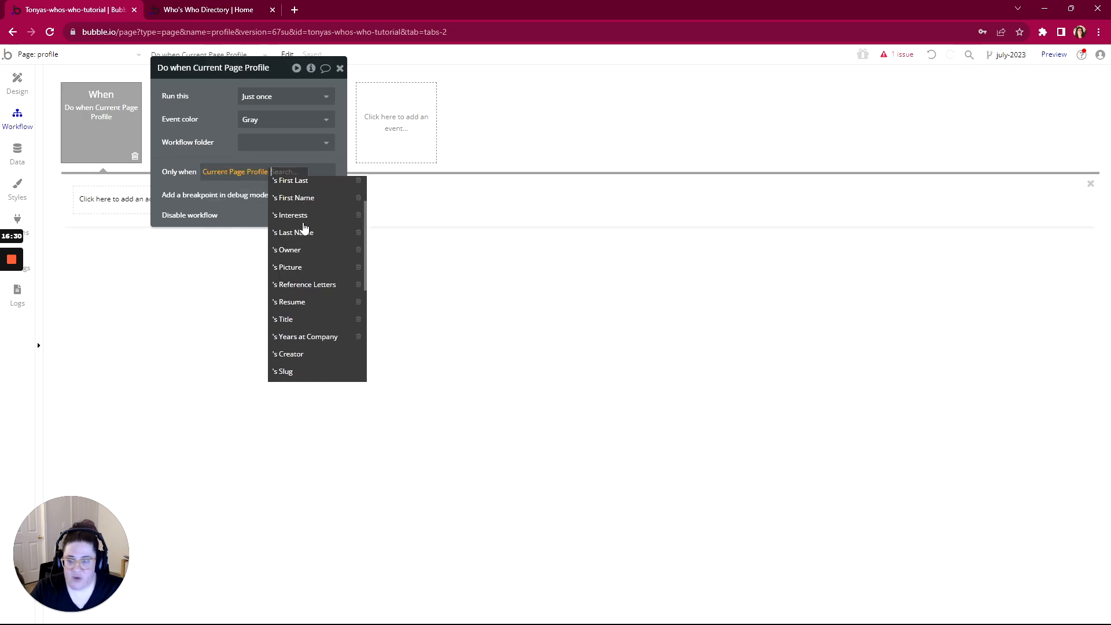
click(297, 312)
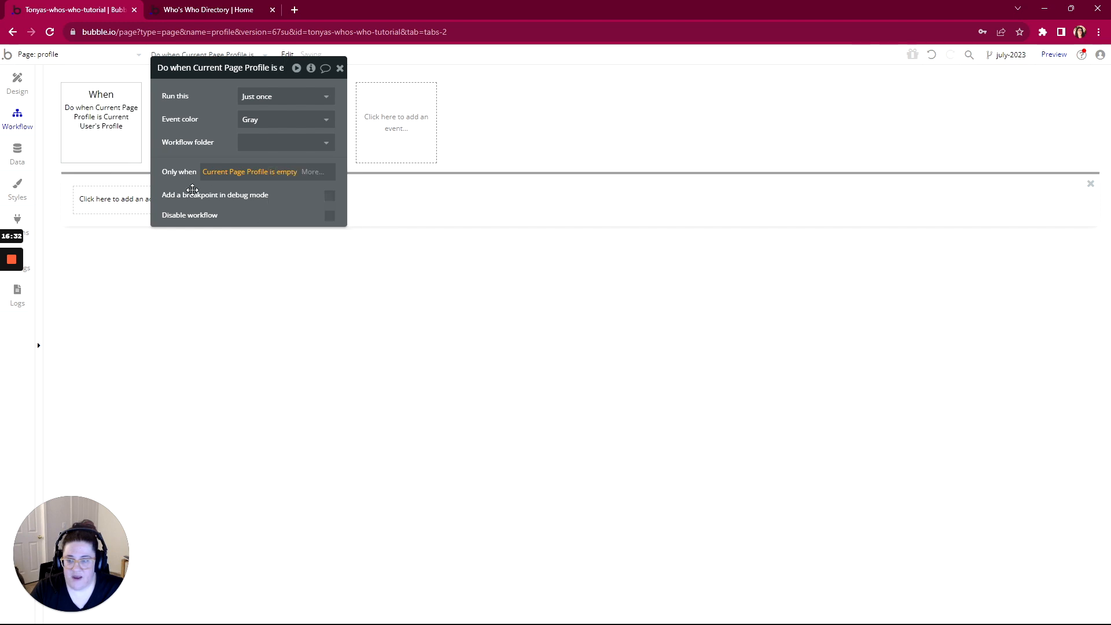
Give the new workflow a Navigation > Go to page action targeting index
click(110, 198)
mouse_move(111, 269)
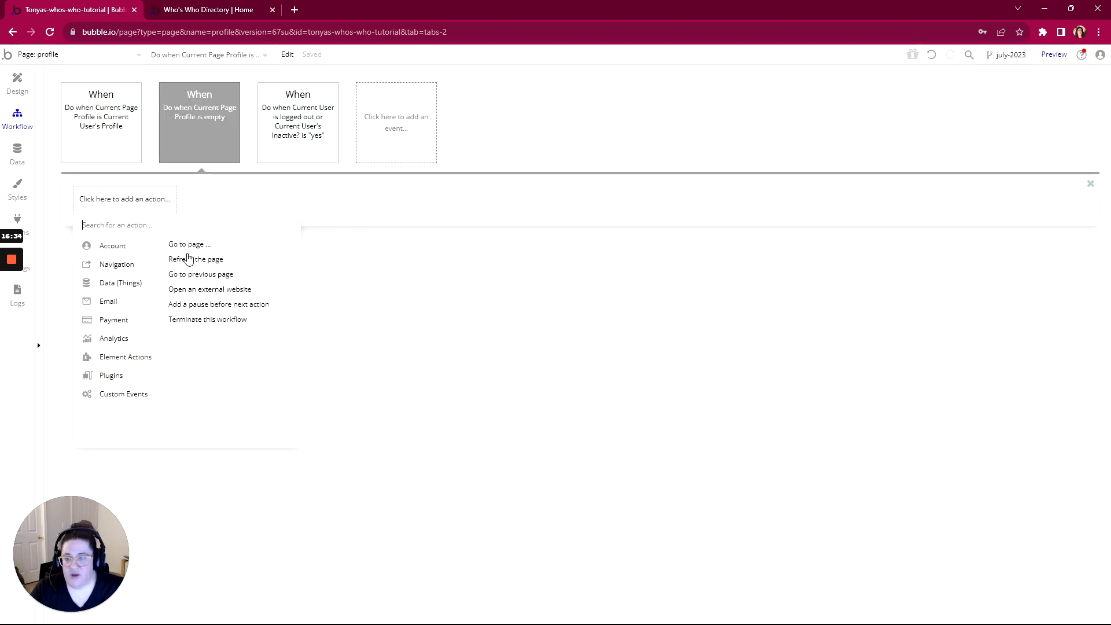
click(194, 244)
click(289, 97)
click(269, 121)
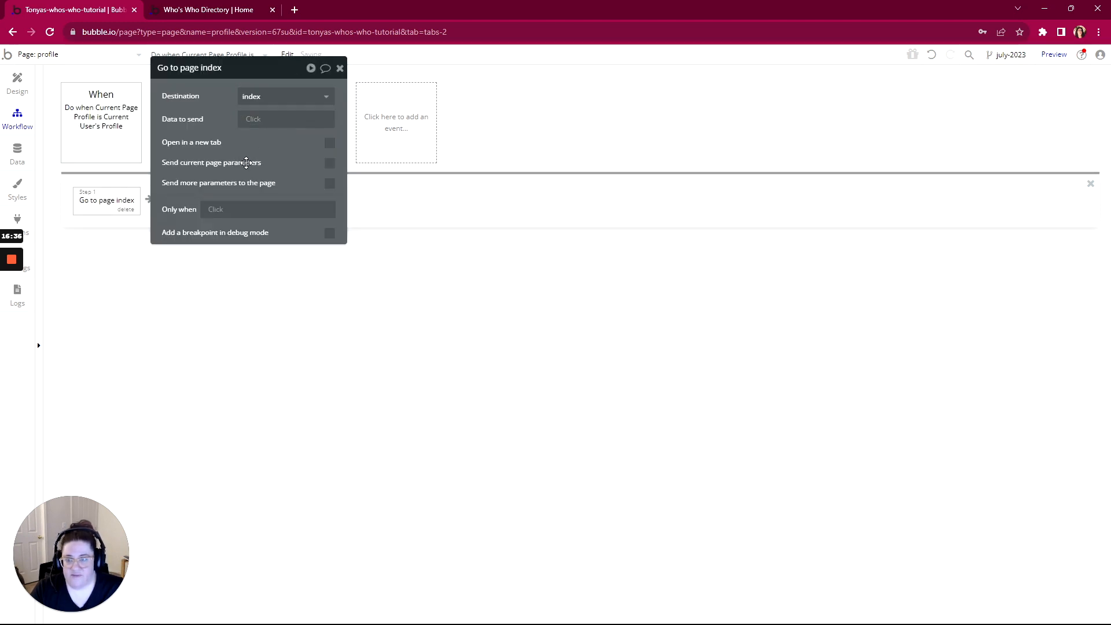
drag(243, 74, 350, 217)
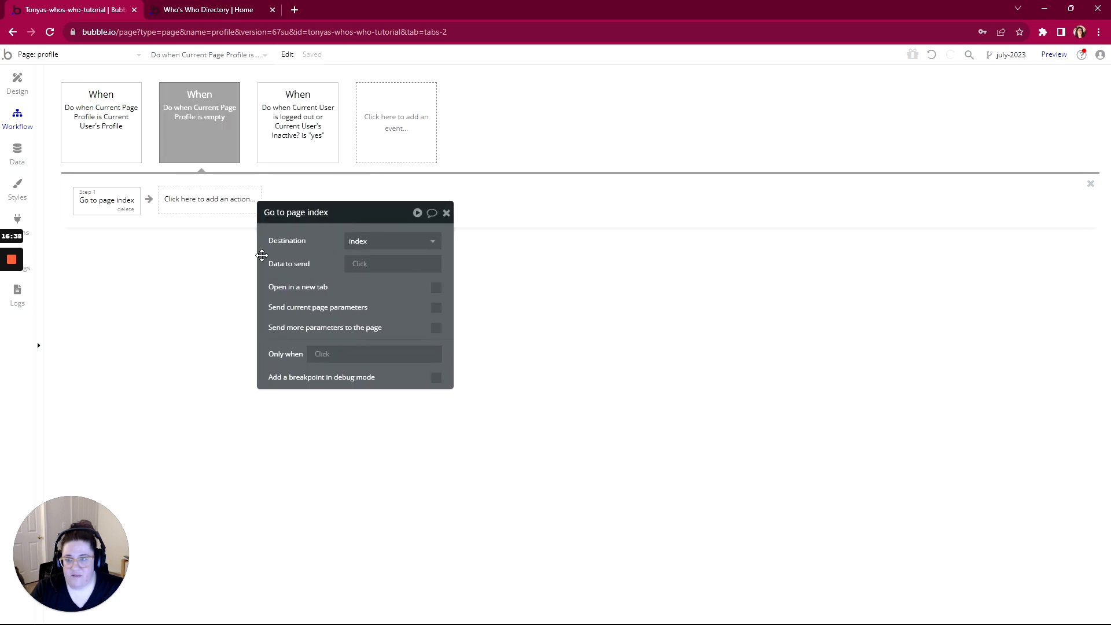
click(278, 124)
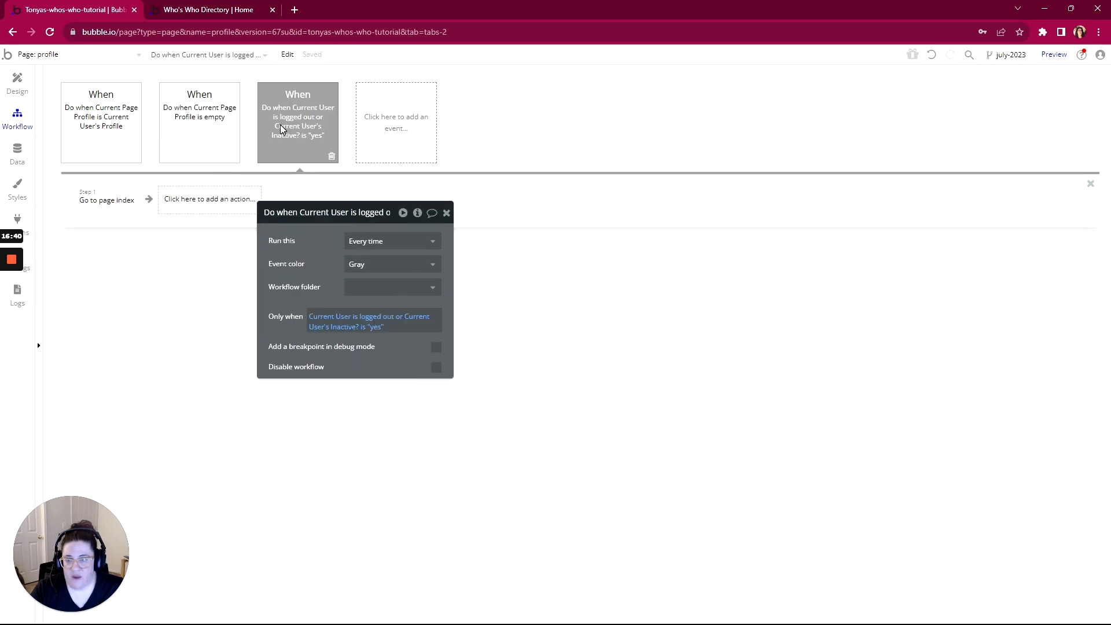
Append 'or Current Page Profile is empty' to the logged-out-or-inactive condition and delete the empty-profile workflow
click(124, 202)
click(298, 159)
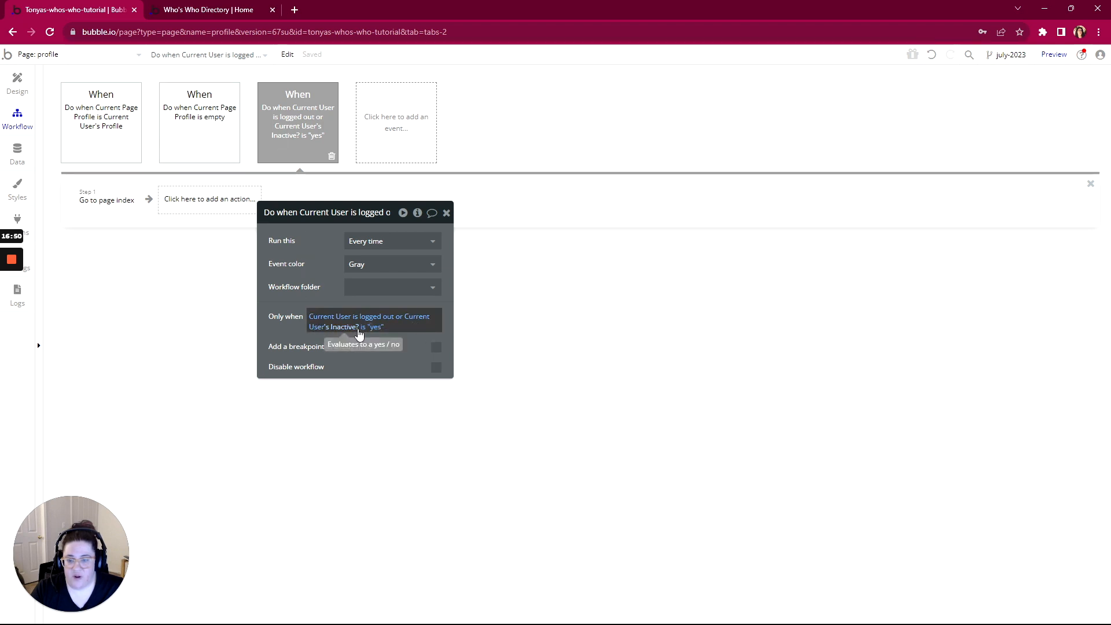
click(379, 328)
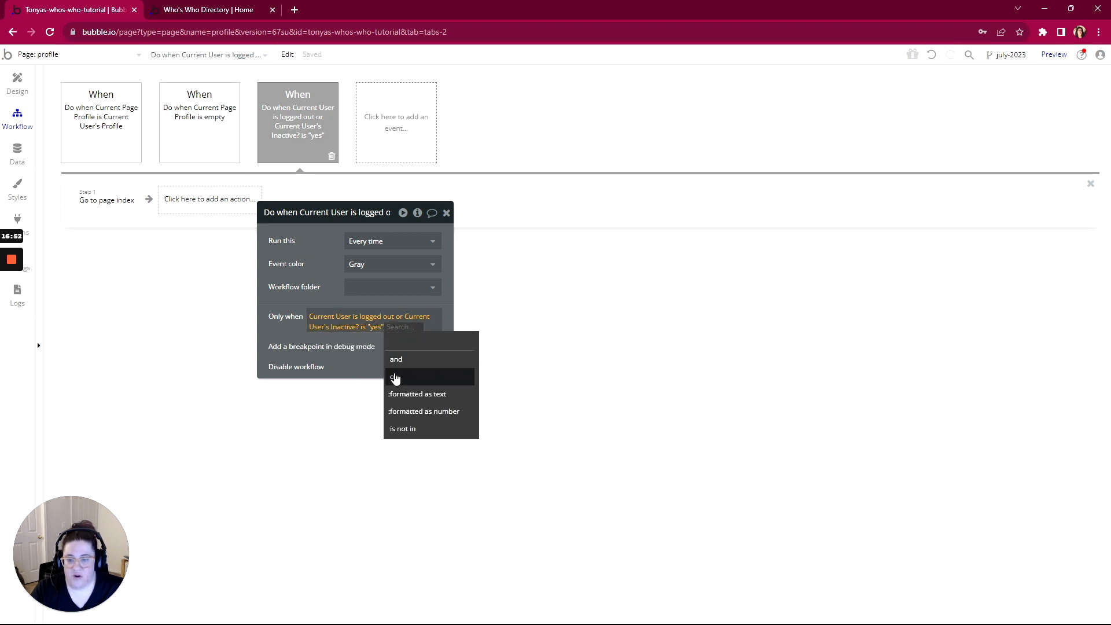
click(434, 378)
click(447, 375)
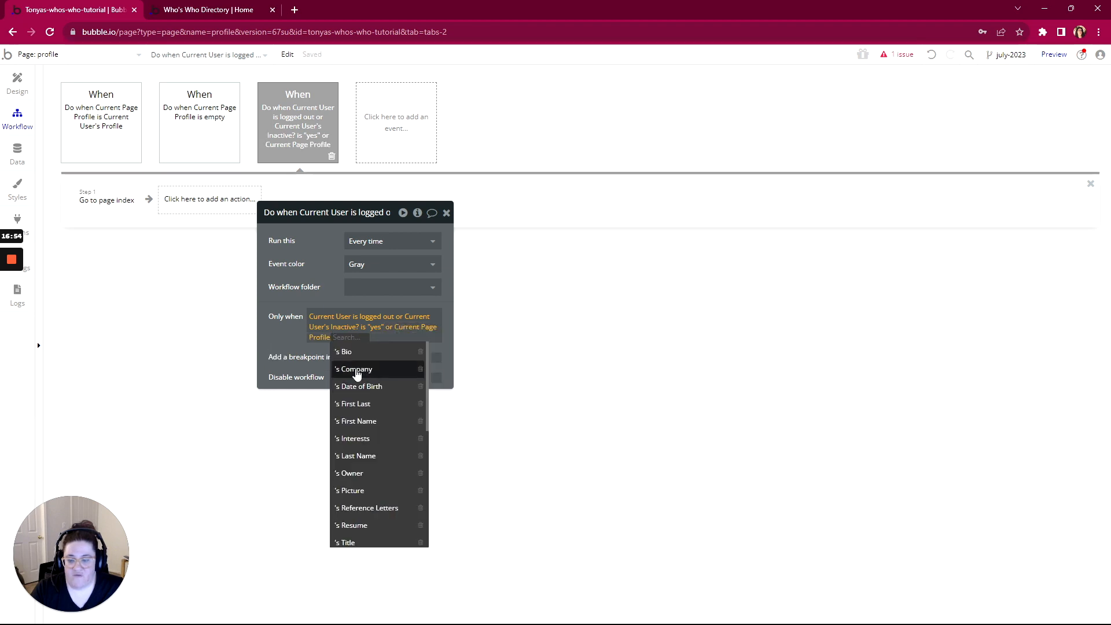
scroll(362, 416, down, 5)
click(358, 416)
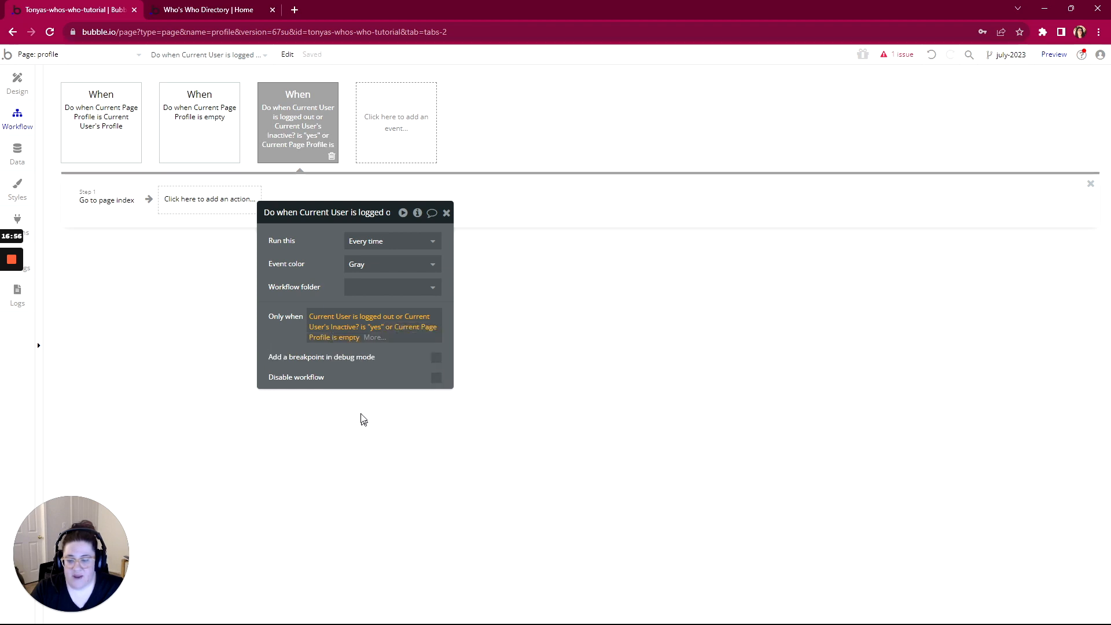
click(221, 137)
click(234, 156)
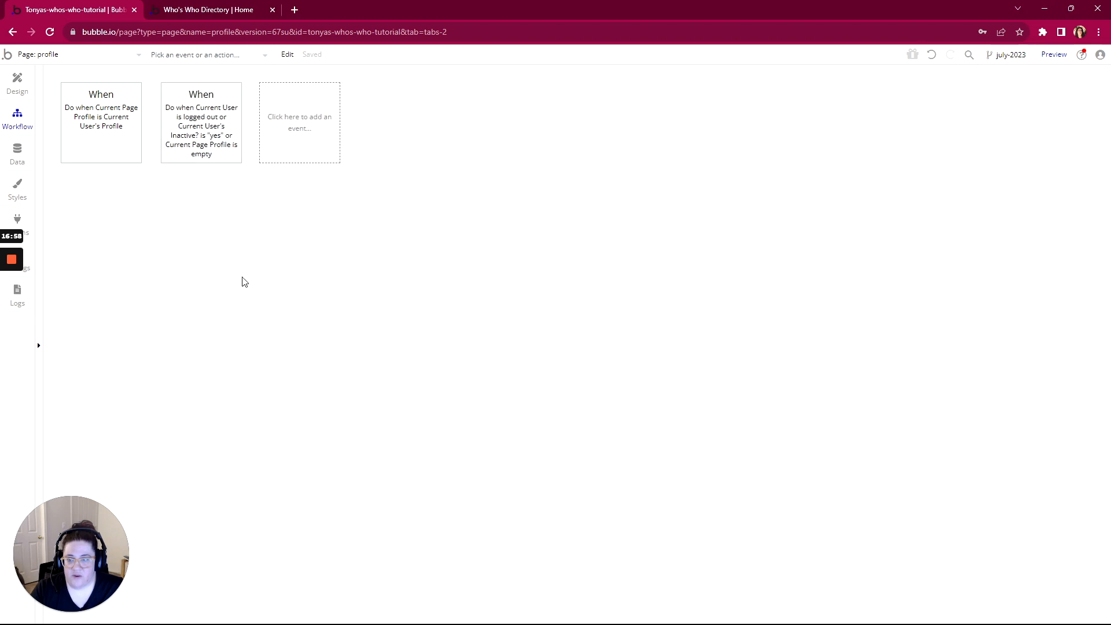
Relaunch the app preview from the editor in debug mode, then return to the editor
click(168, 5)
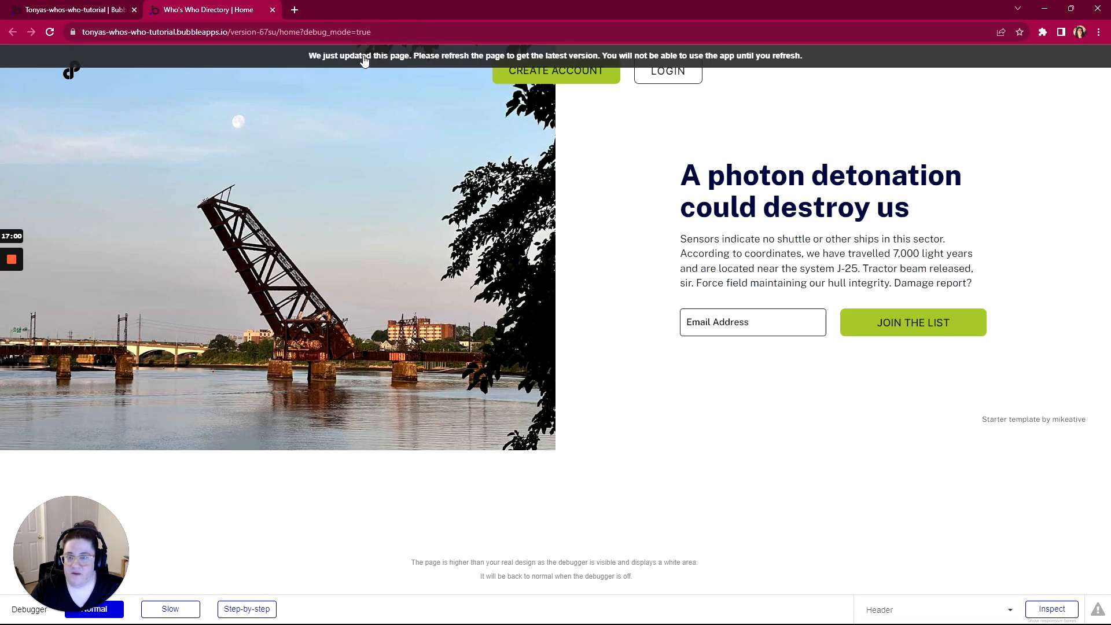
click(67, 10)
click(1052, 56)
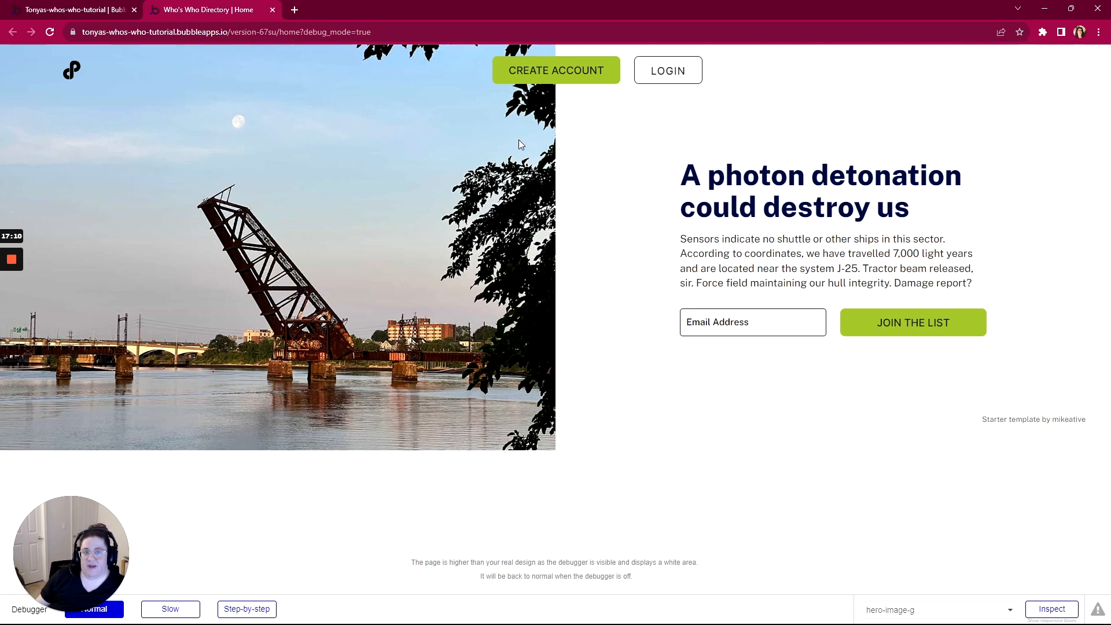
click(99, 16)
Switch to the admin-portal page and run as the App Admin from Data > App data > All Users
click(51, 56)
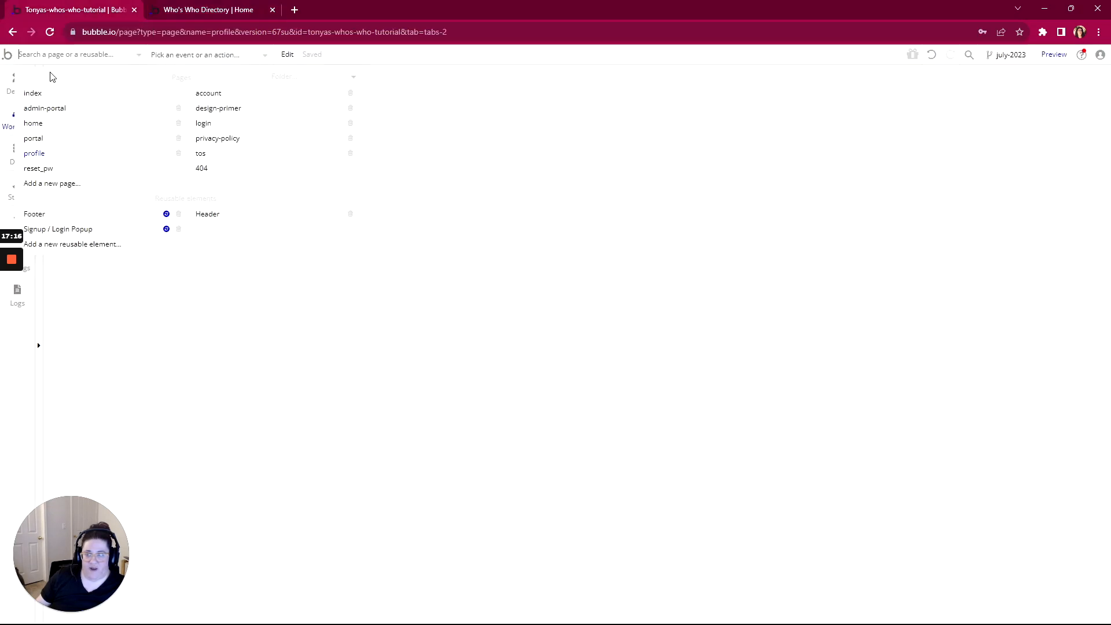
click(43, 109)
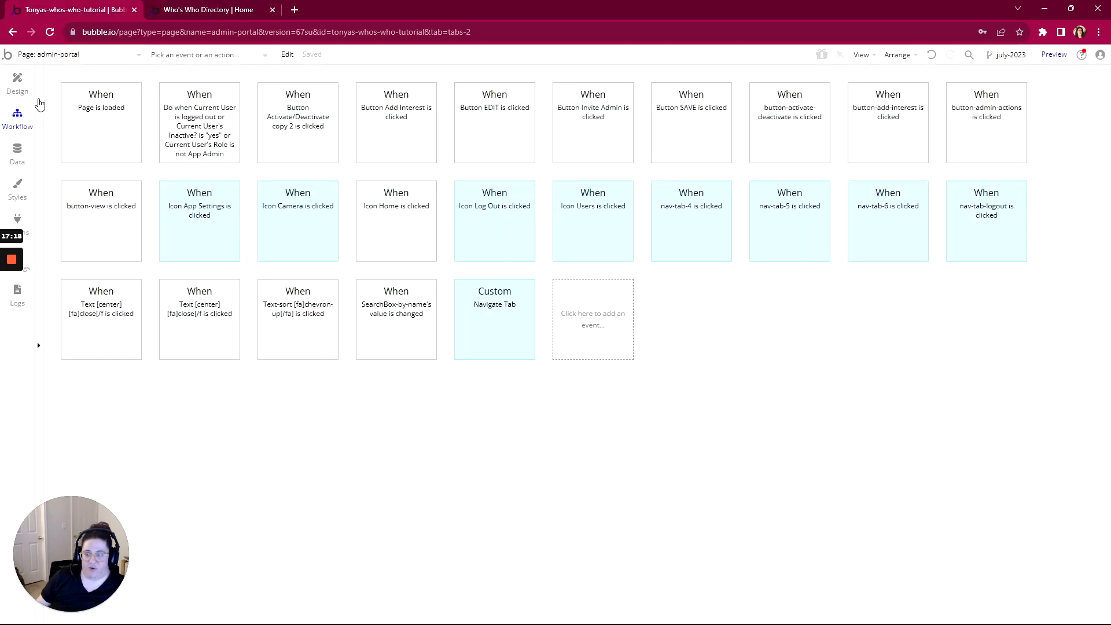
click(18, 154)
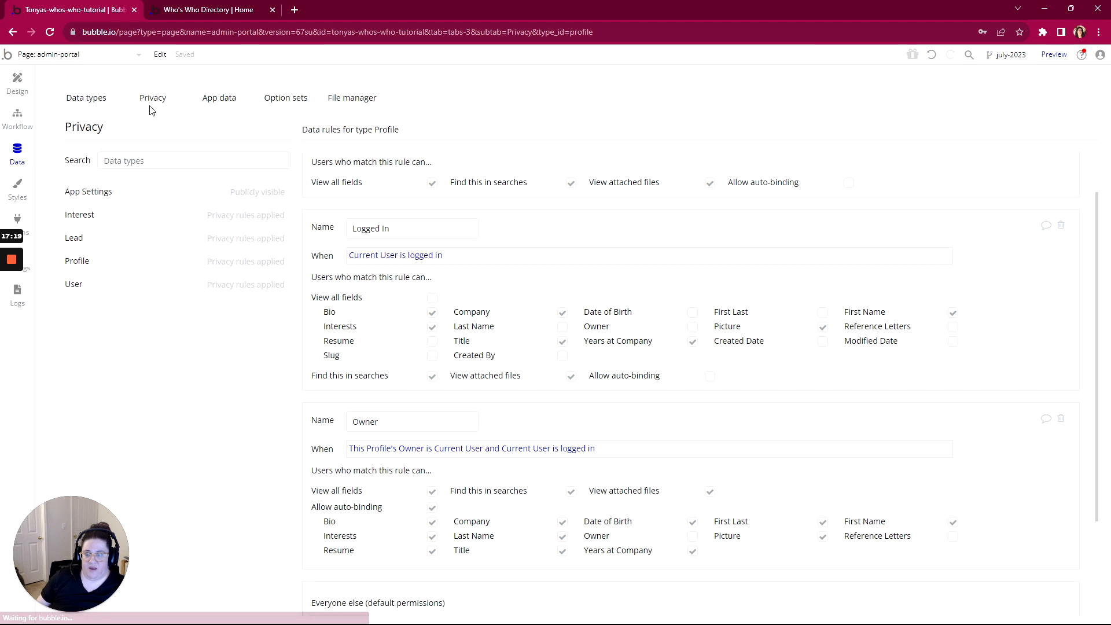
click(212, 101)
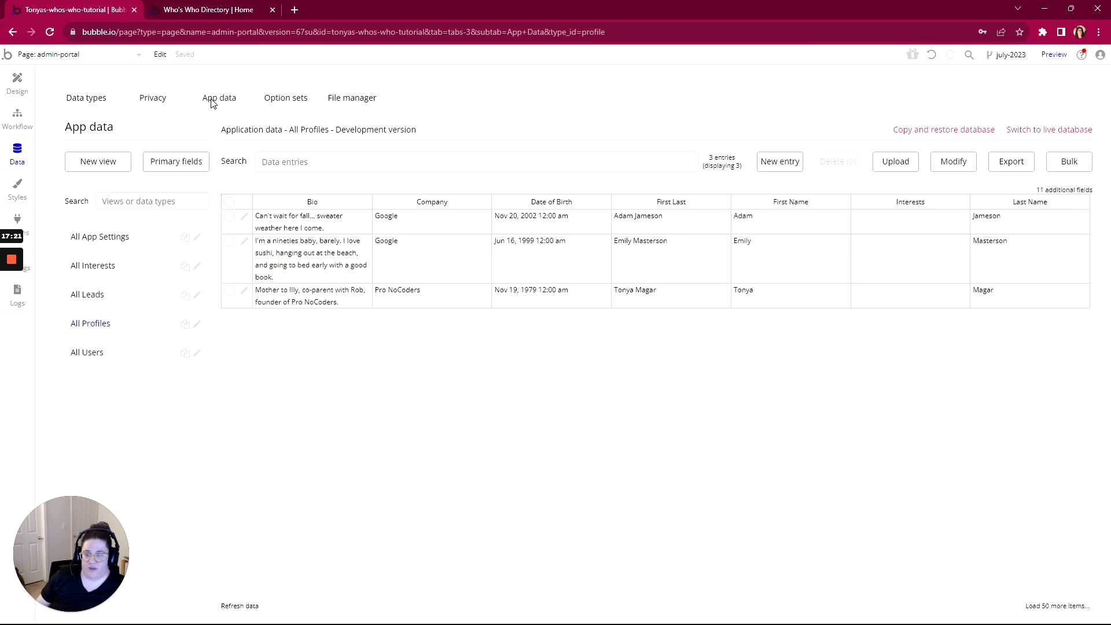
click(81, 354)
click(271, 258)
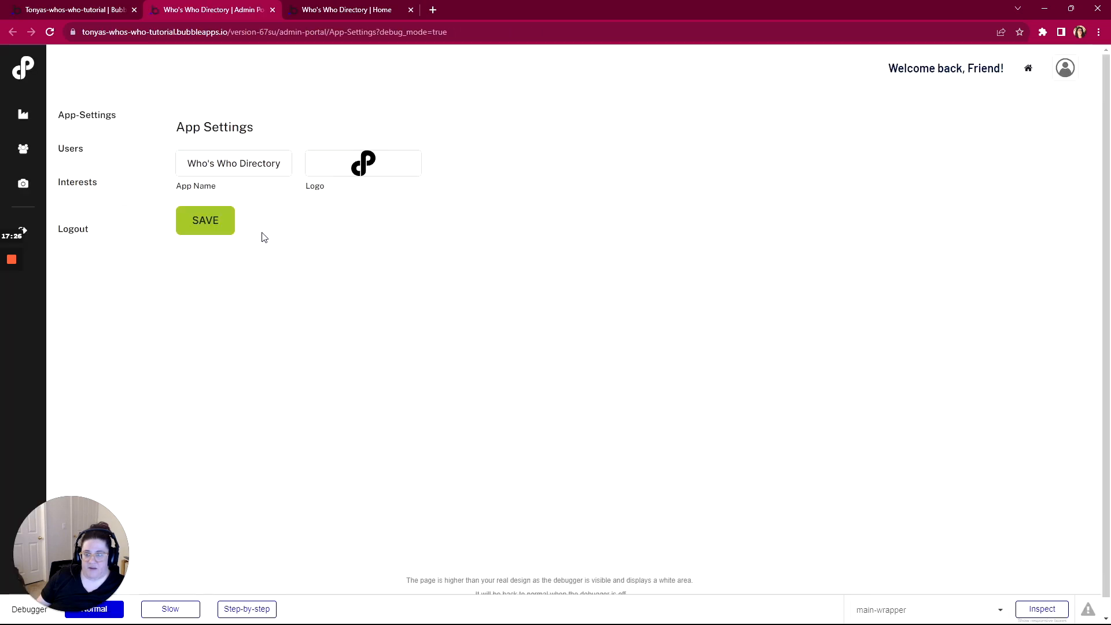
View the first user's profile page from the admin portal's Users list, then run as a standard user
click(77, 152)
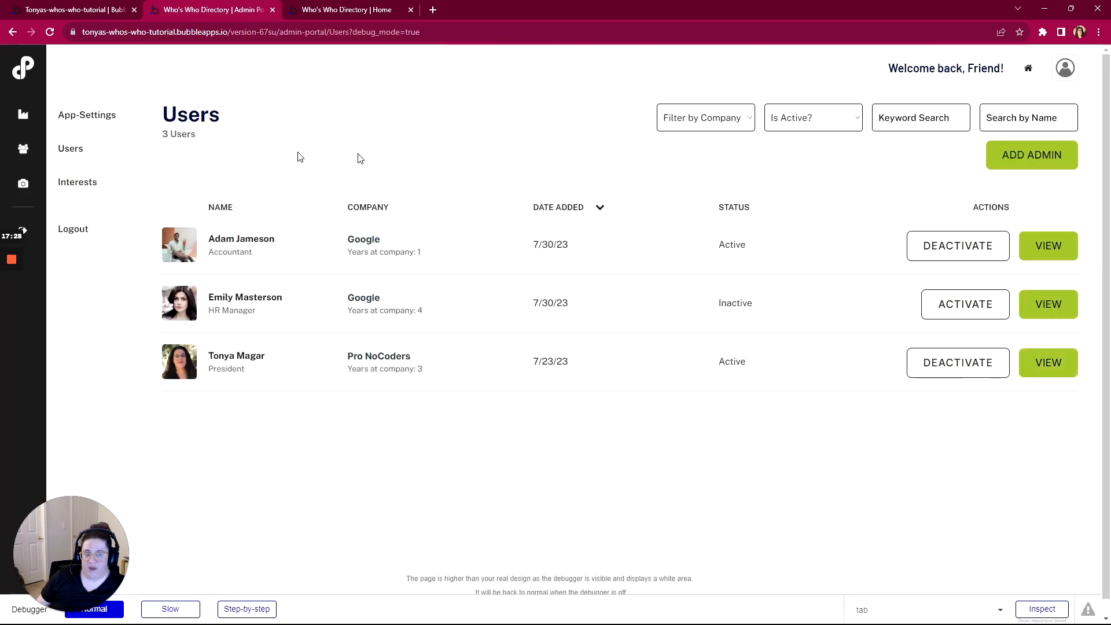
click(1046, 248)
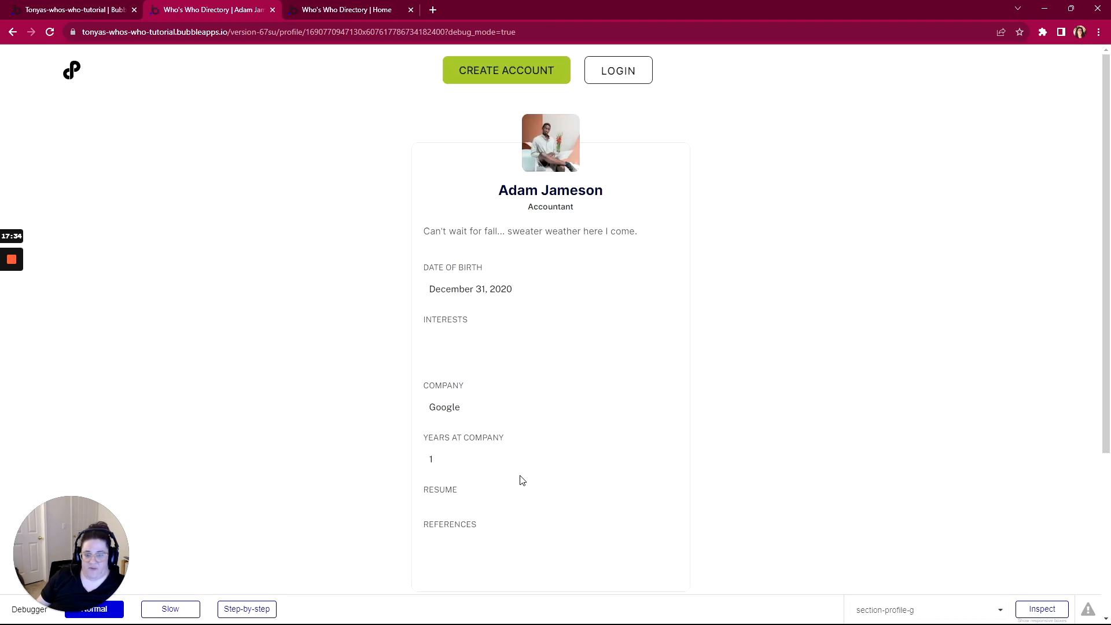
scroll(520, 476, down, 3)
scroll(520, 440, up, 3)
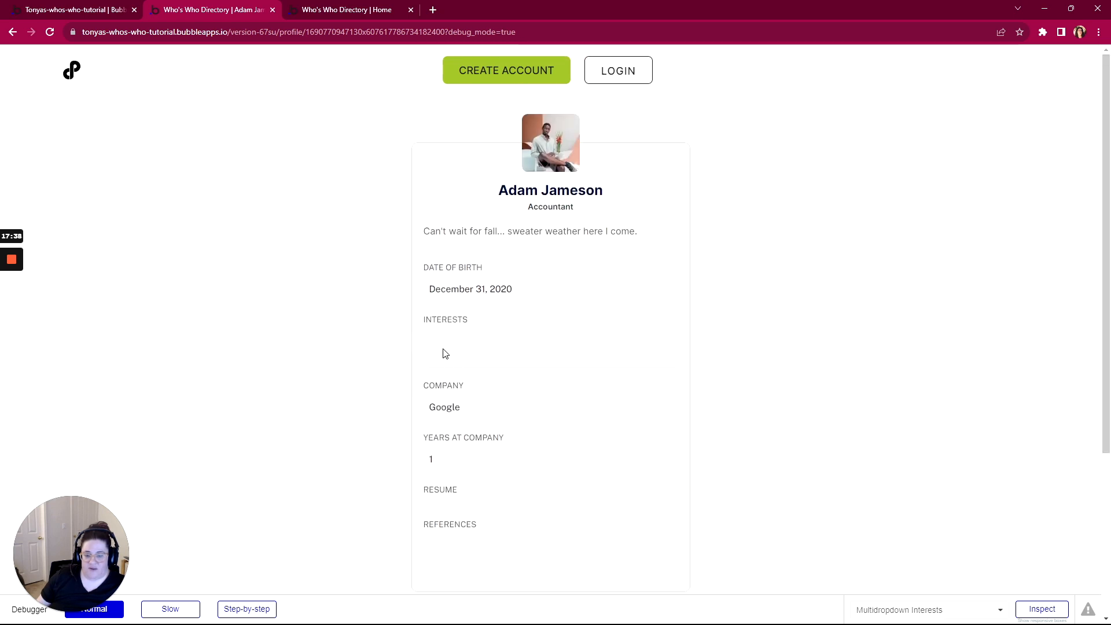
scroll(444, 354, down, 2)
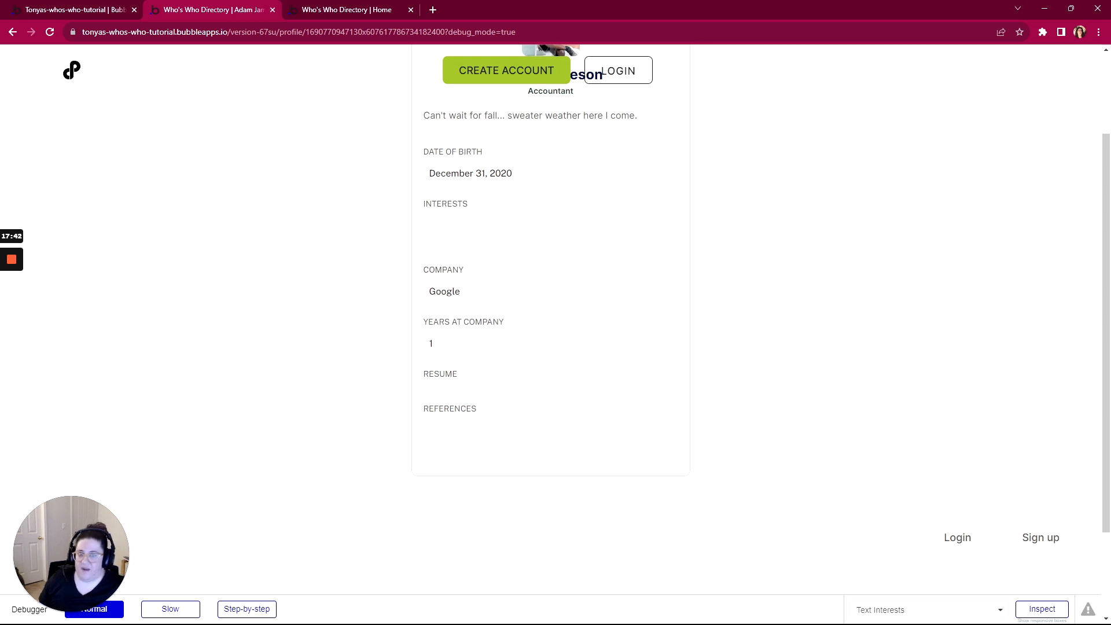
scroll(448, 238, up, 1)
scroll(448, 239, up, 2)
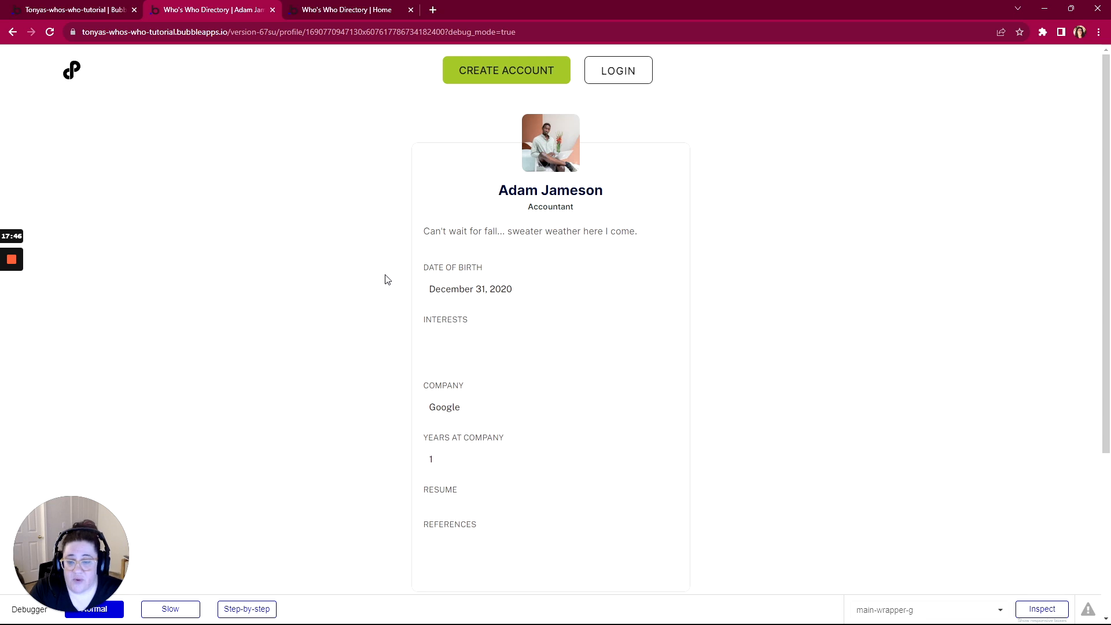
click(93, 13)
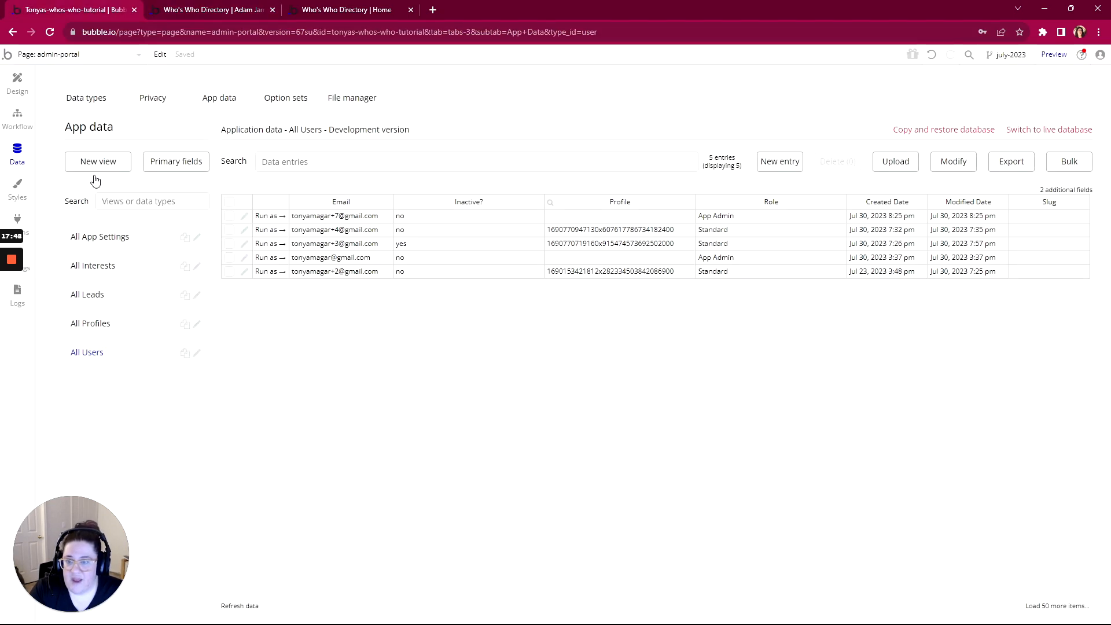
click(265, 231)
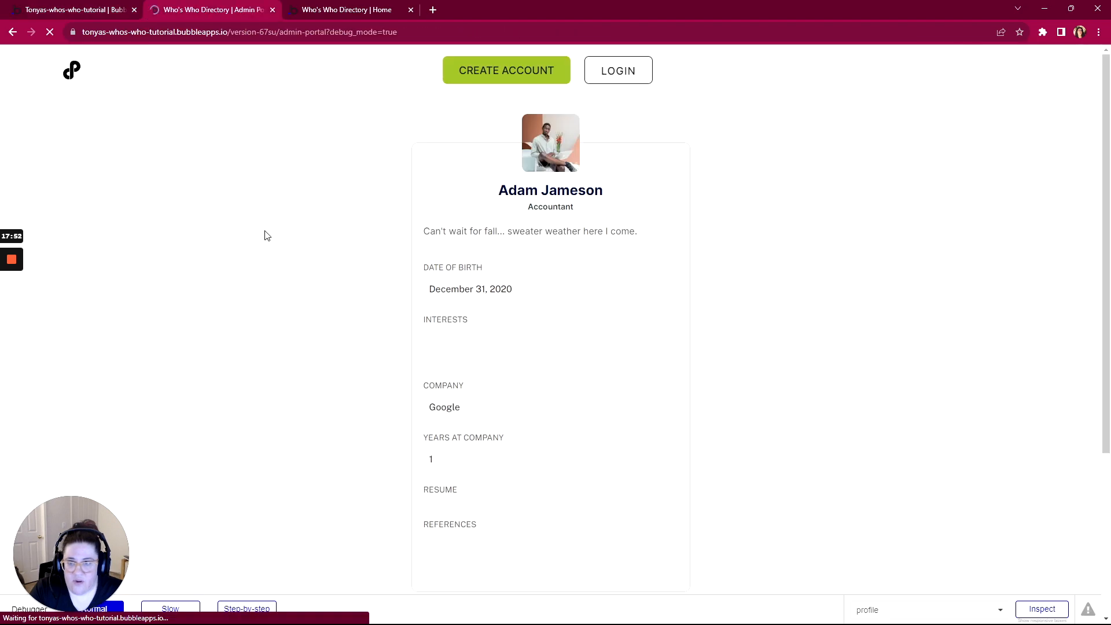
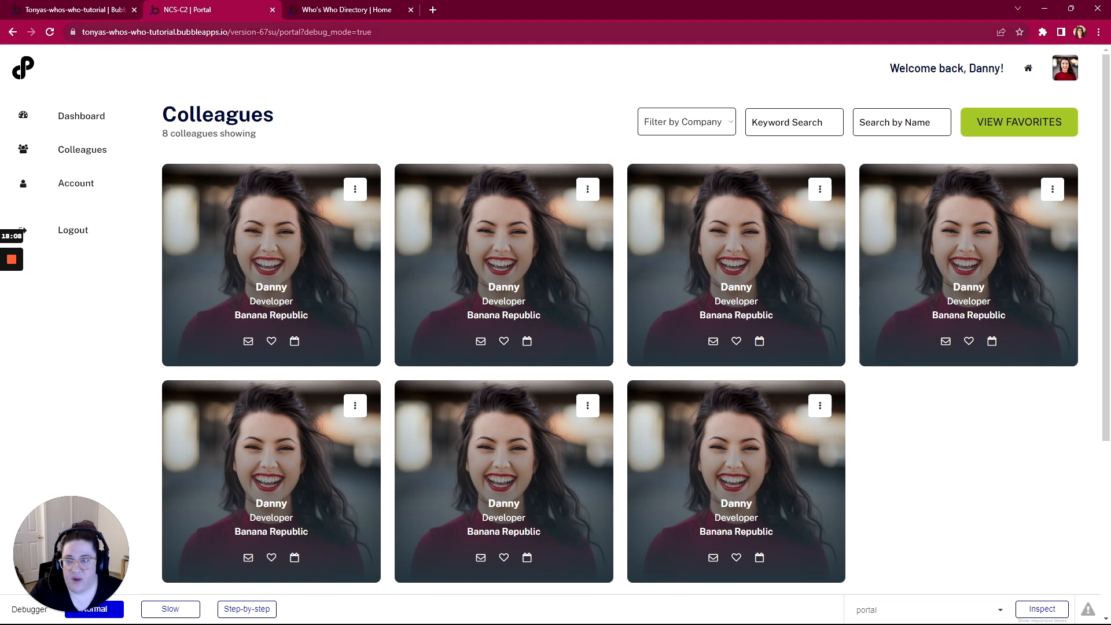
Load the app's /account page in the preview
click(301, 32)
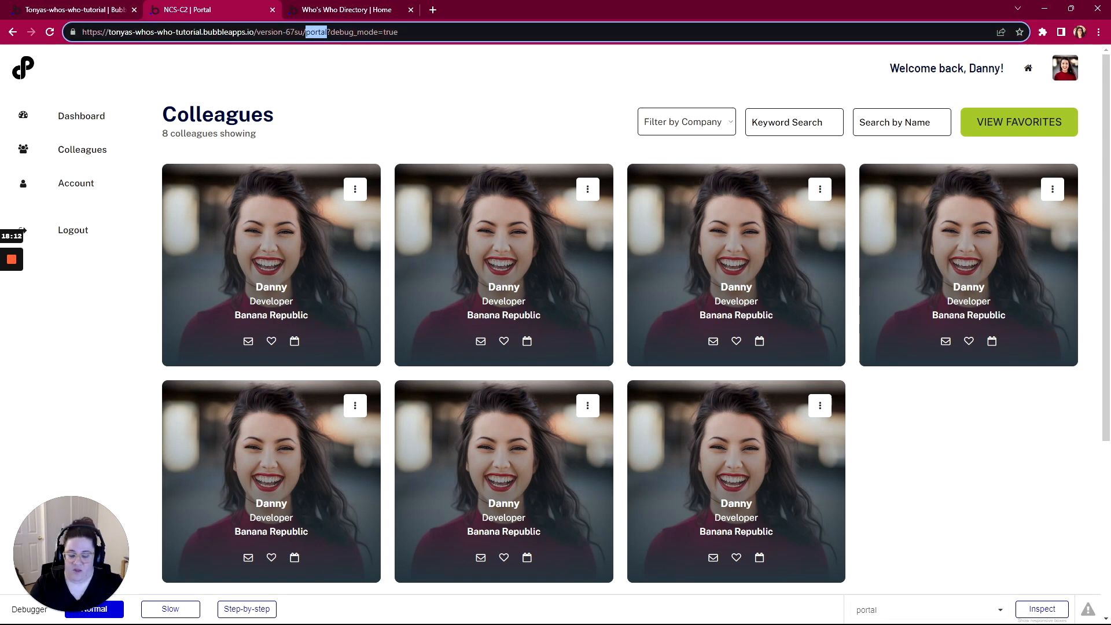
text(account)
key(Return)
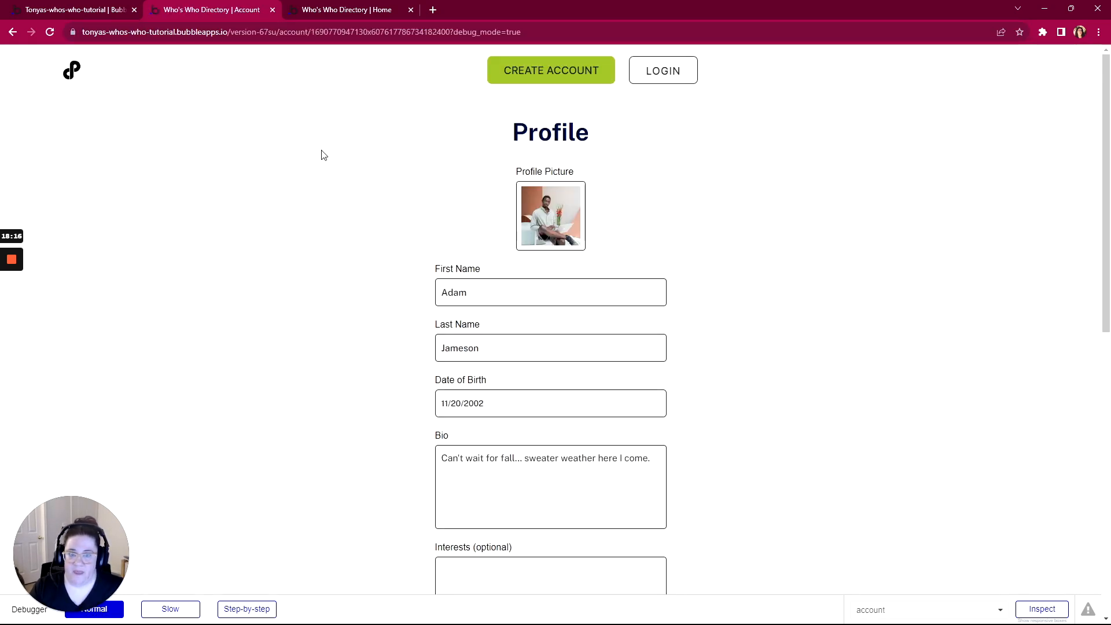
scroll(504, 373, down, 5)
Add Bubble, Dittofi and FlutterFlow as interests and save the profile
click(441, 283)
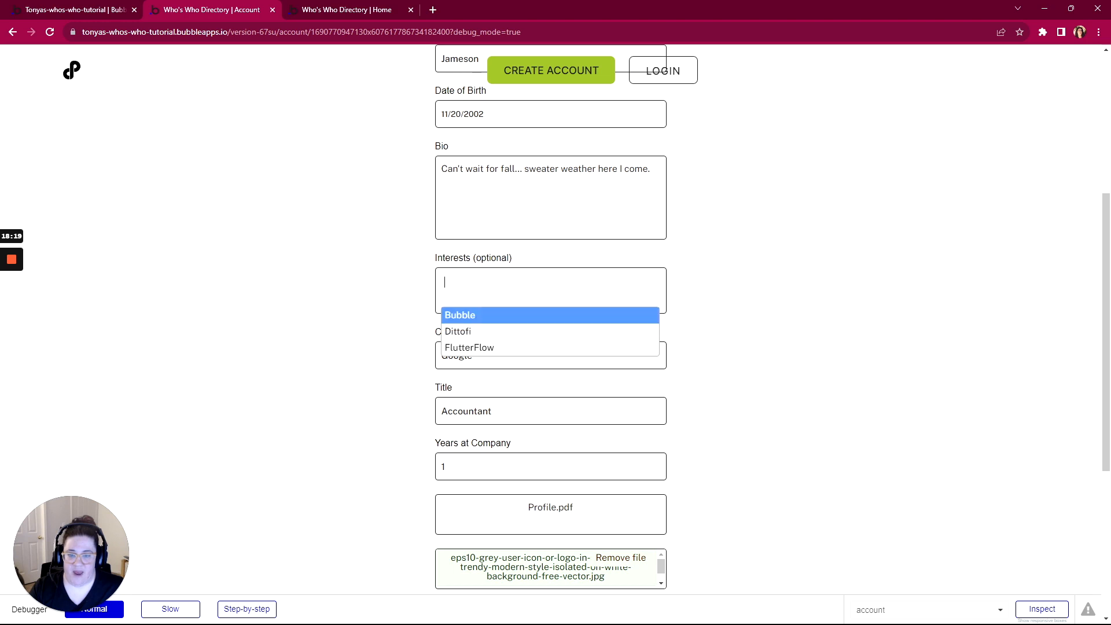
click(465, 316)
click(520, 295)
click(529, 330)
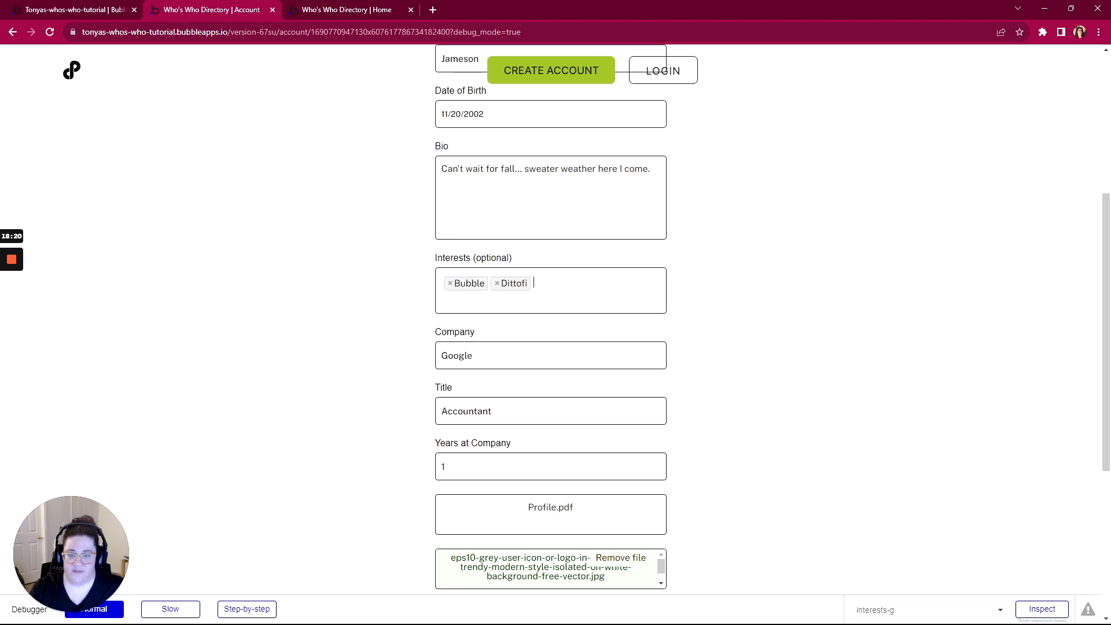
click(578, 295)
click(573, 346)
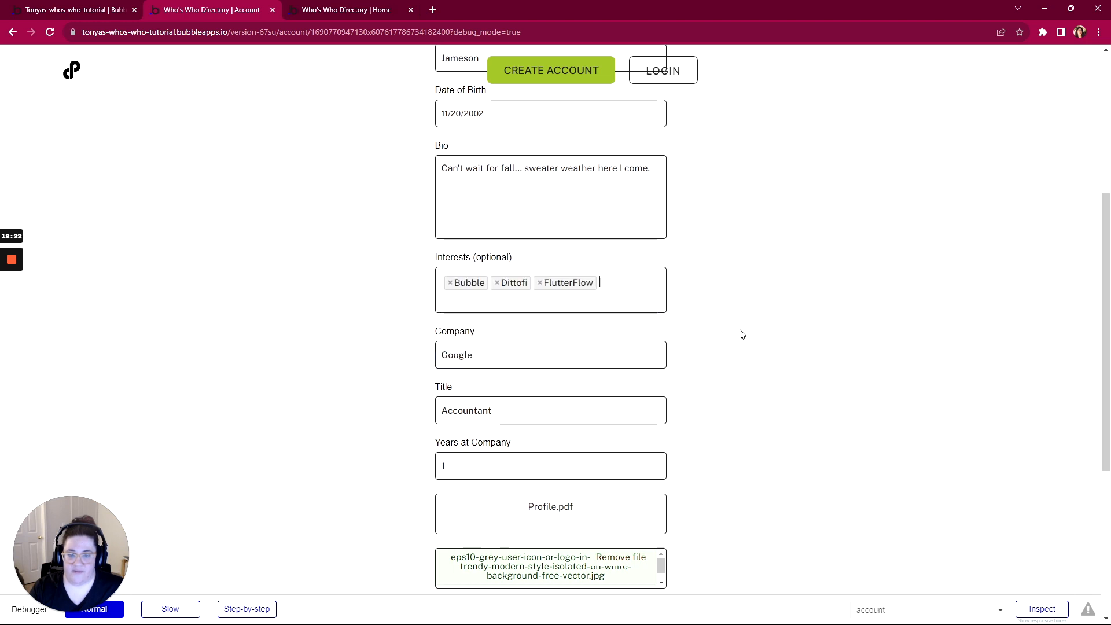
scroll(739, 332, down, 2)
click(564, 503)
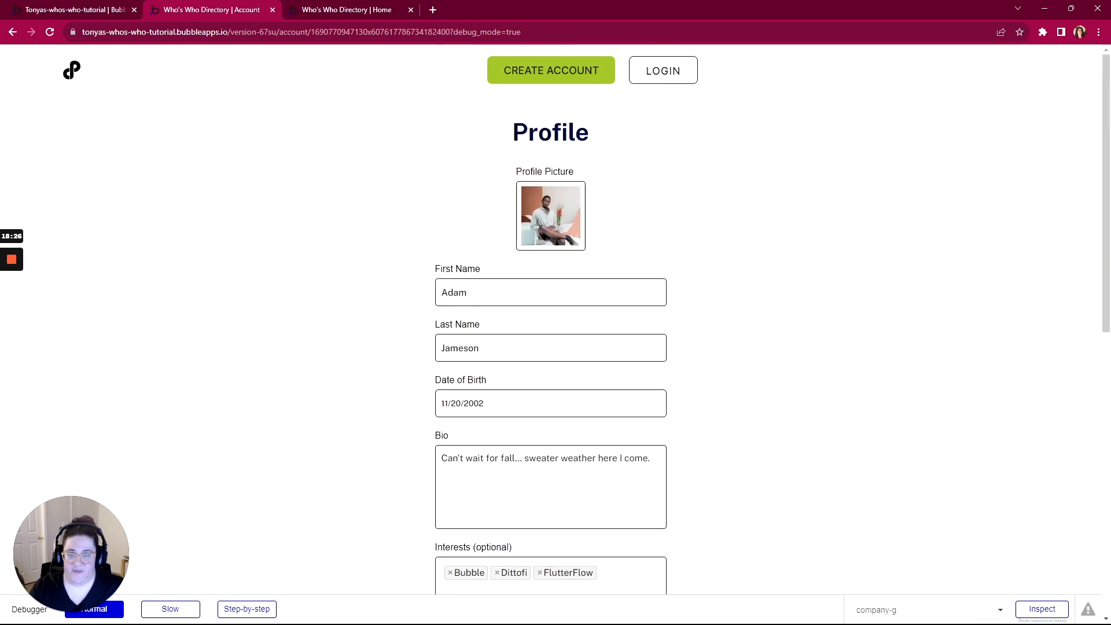
click(106, 10)
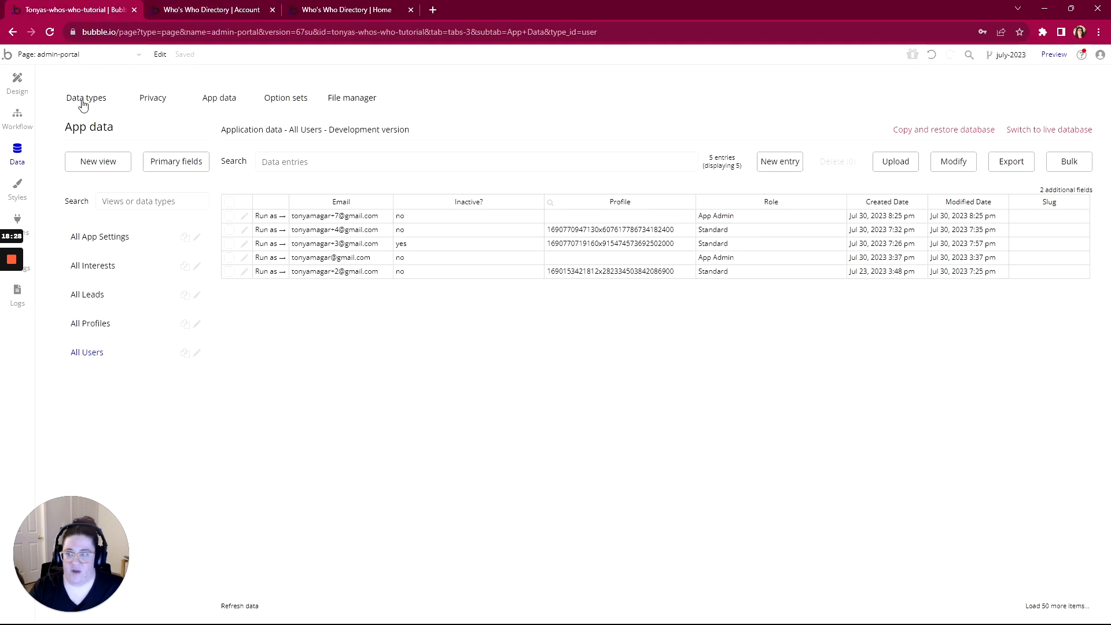
Run as the admin and view the accountant's profile showing Bubble, Dittofi and FlutterFlow
click(274, 259)
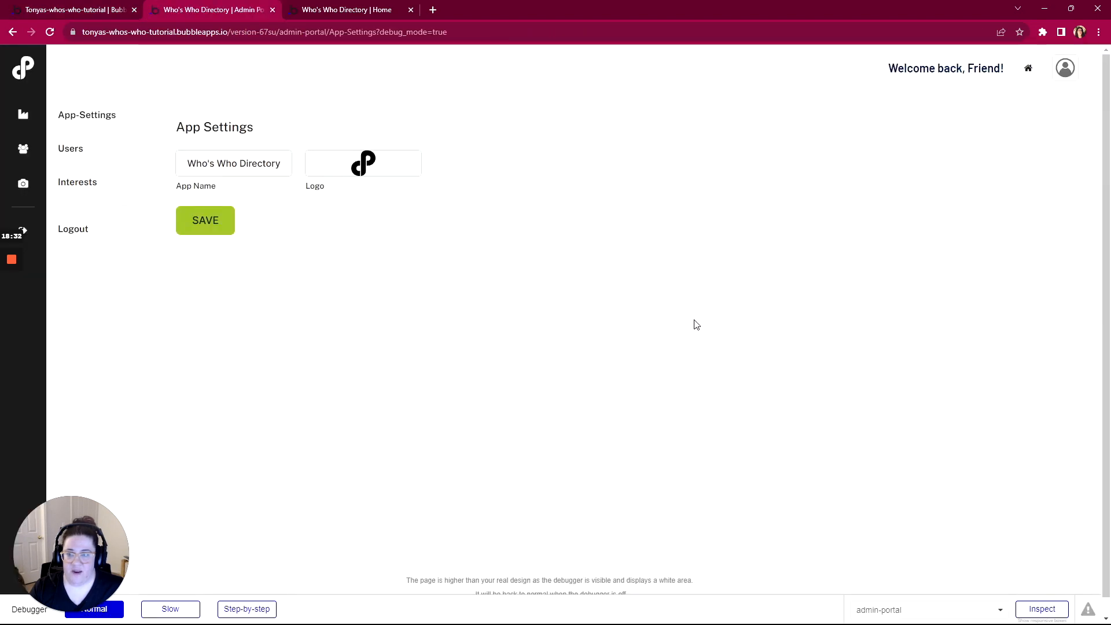
click(71, 148)
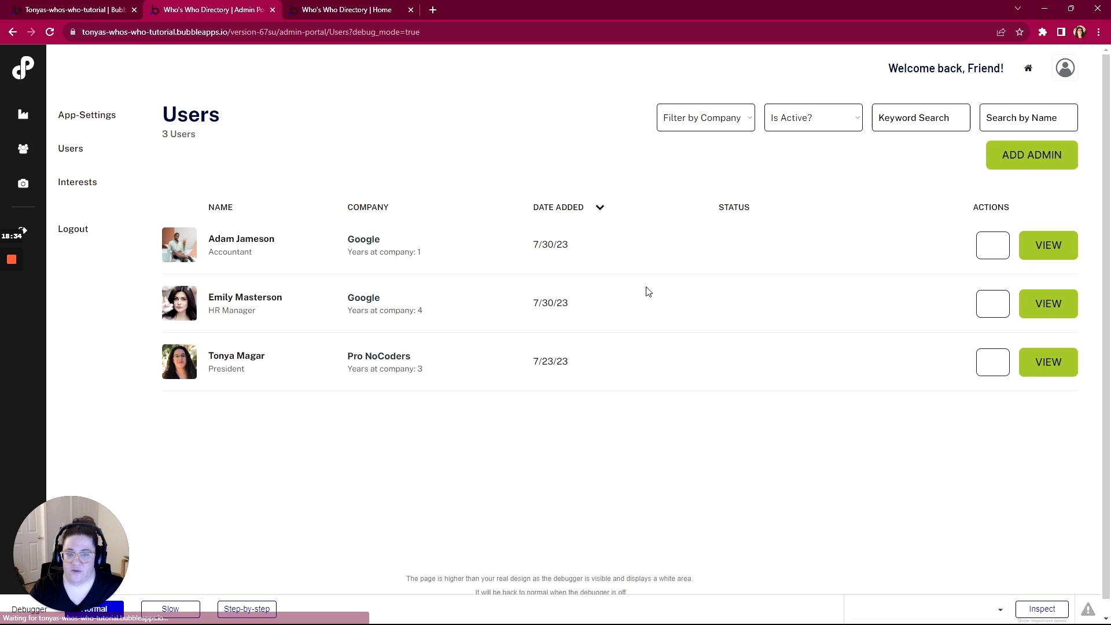
click(1052, 255)
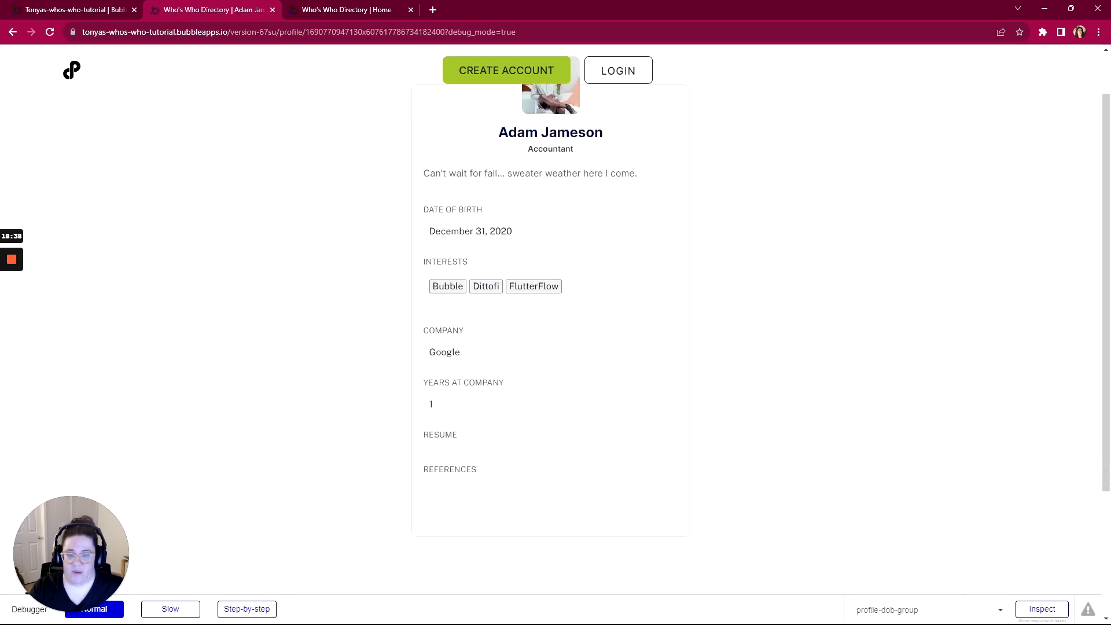
scroll(446, 283, down, 1)
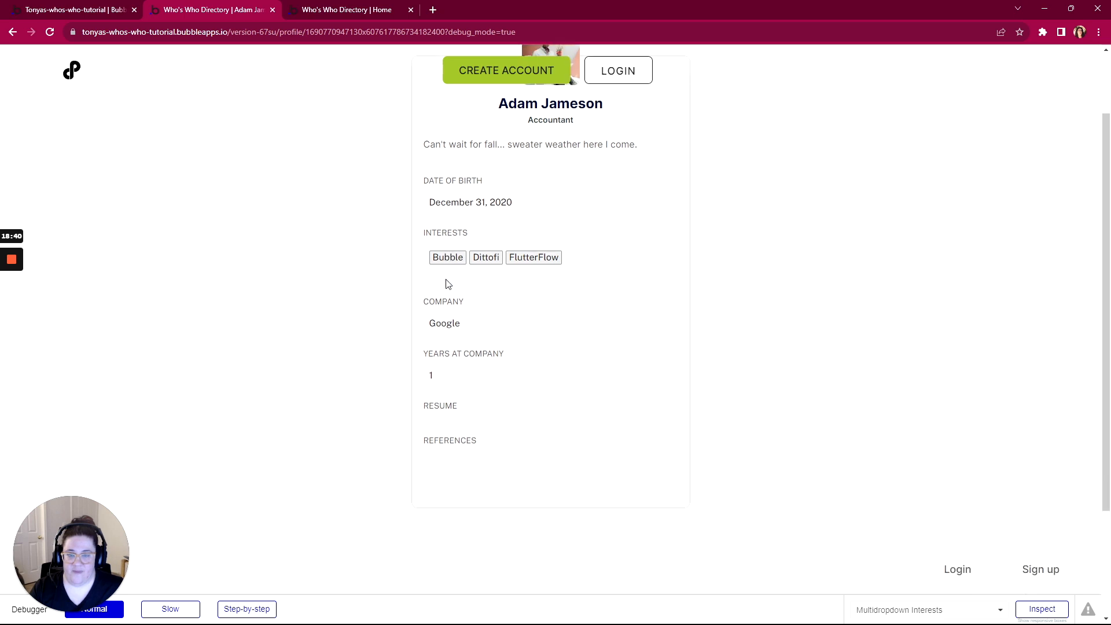
scroll(446, 284, up, 1)
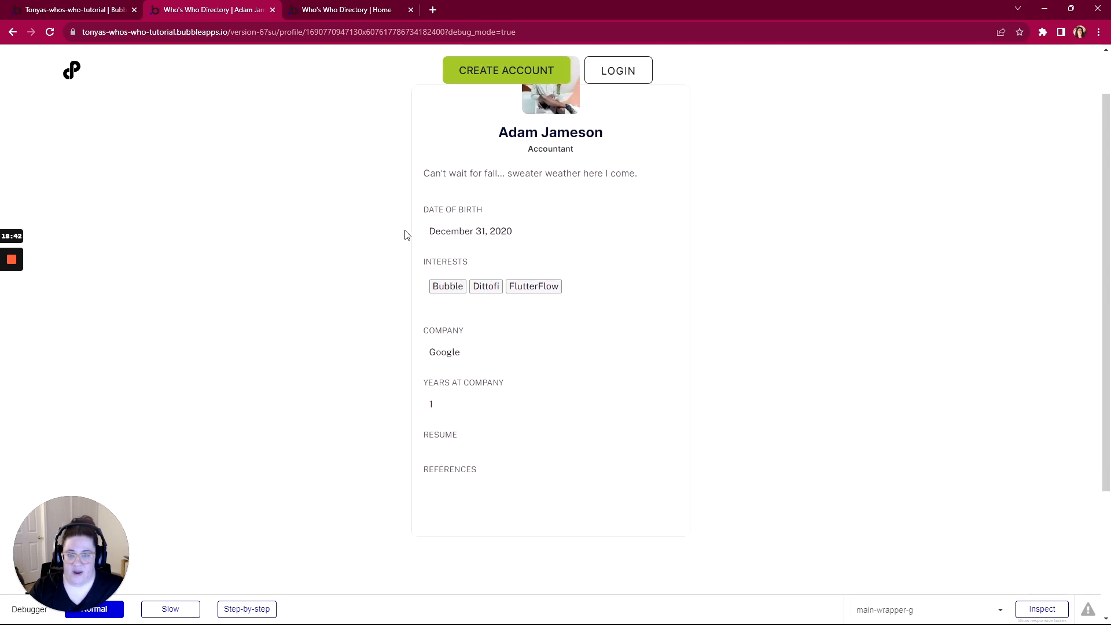
click(110, 10)
Open the profile page in Design and select its date-of-birth text via the 'date' search
click(24, 96)
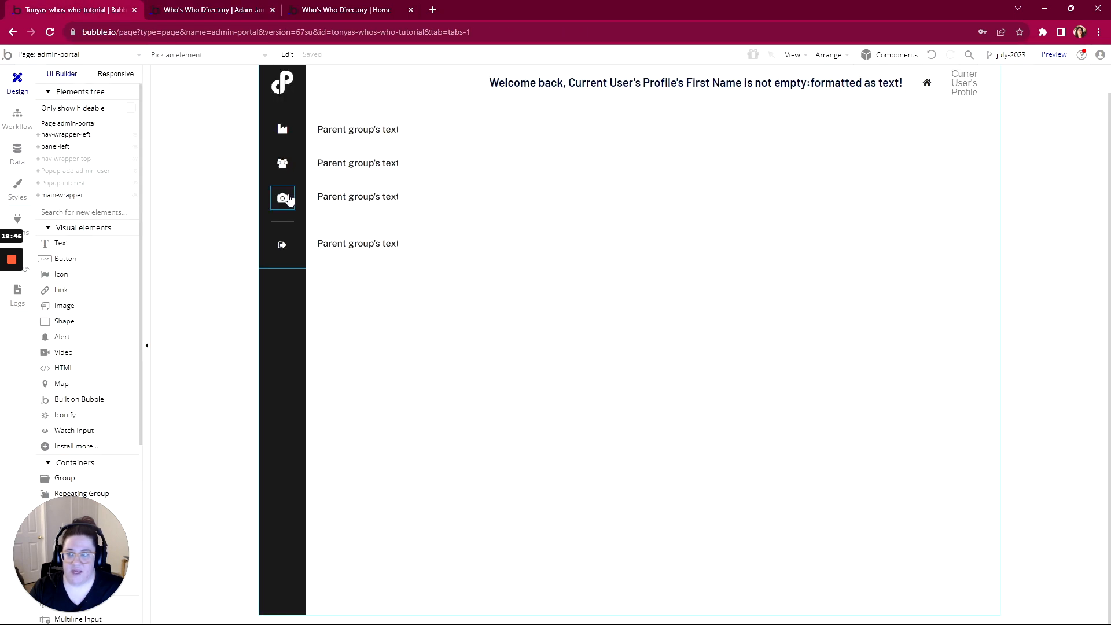
click(76, 54)
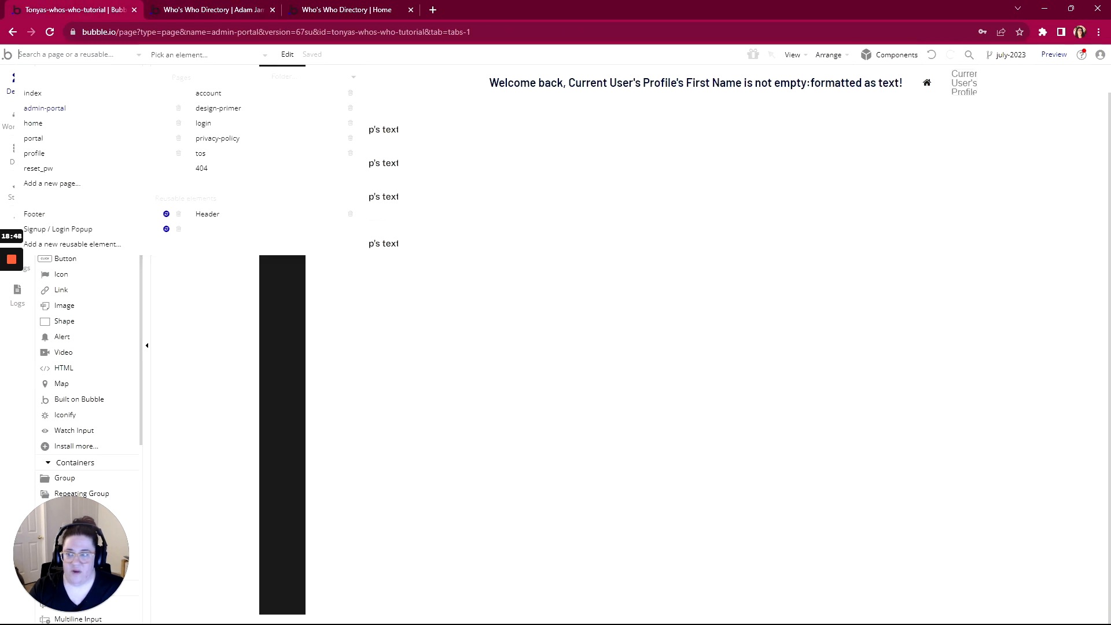
click(34, 153)
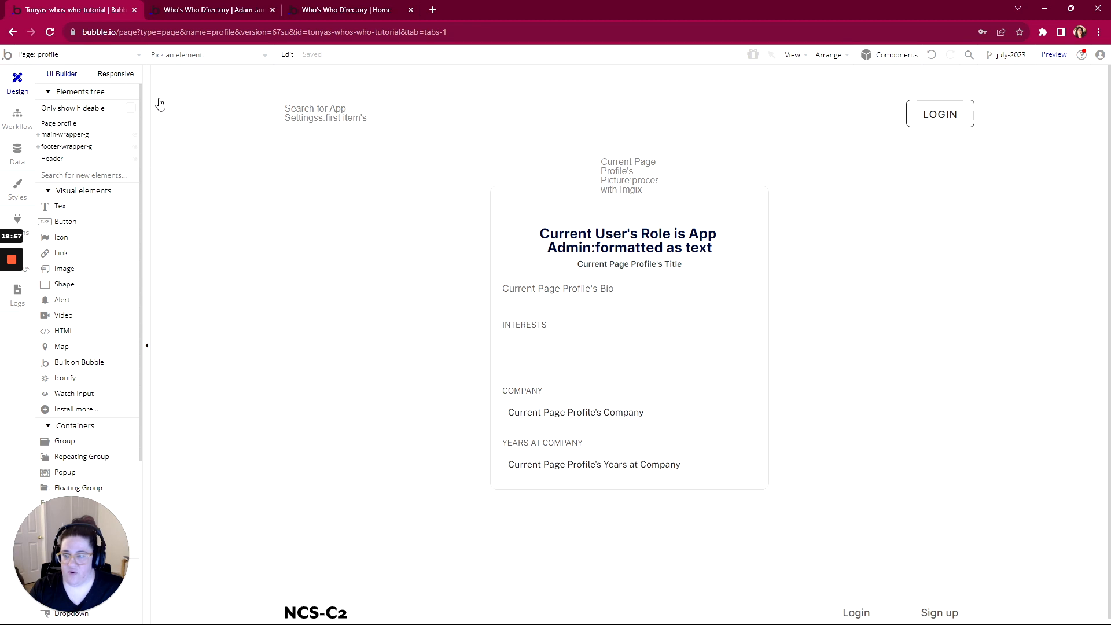
click(153, 55)
text(date)
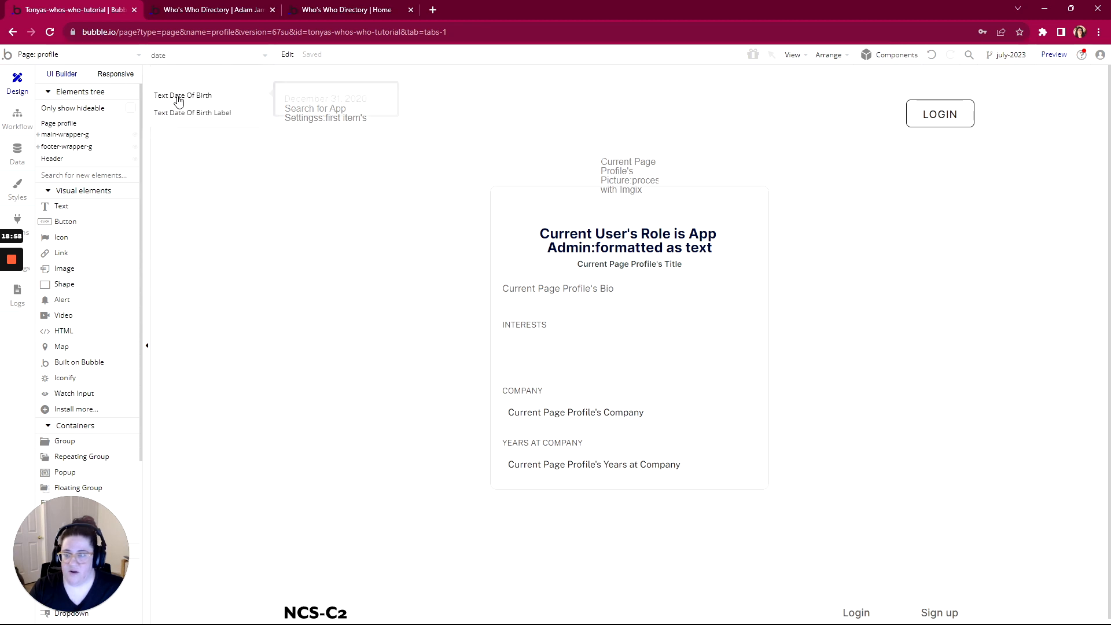
click(180, 118)
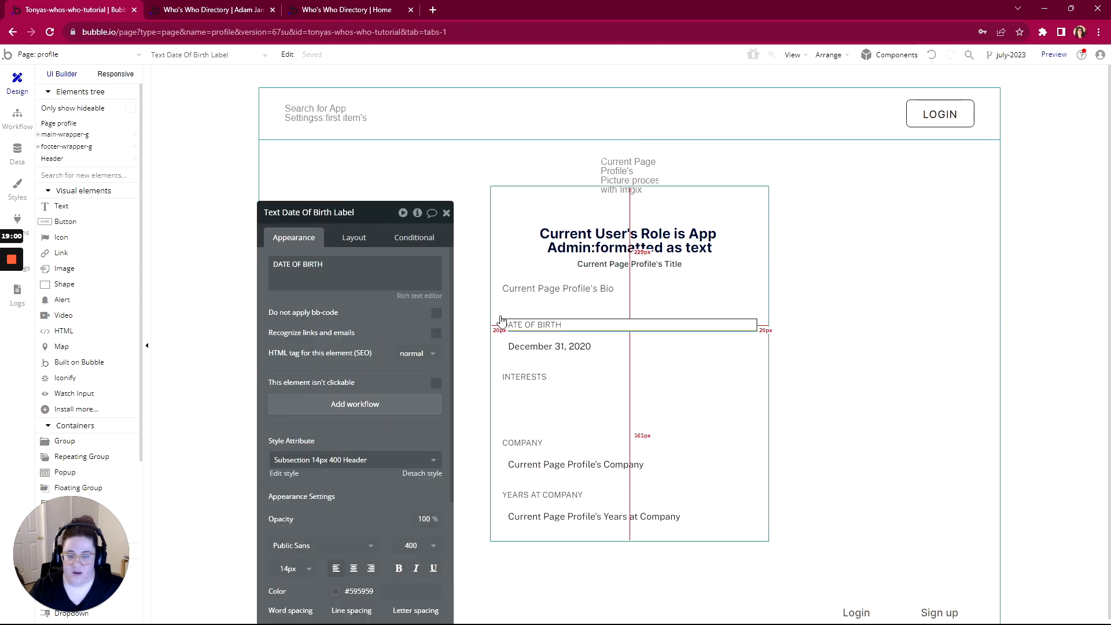
click(530, 346)
Replace the fixed date with Current Page Profile's Date of Birth formatted as 7/30/23
triple_click(353, 271)
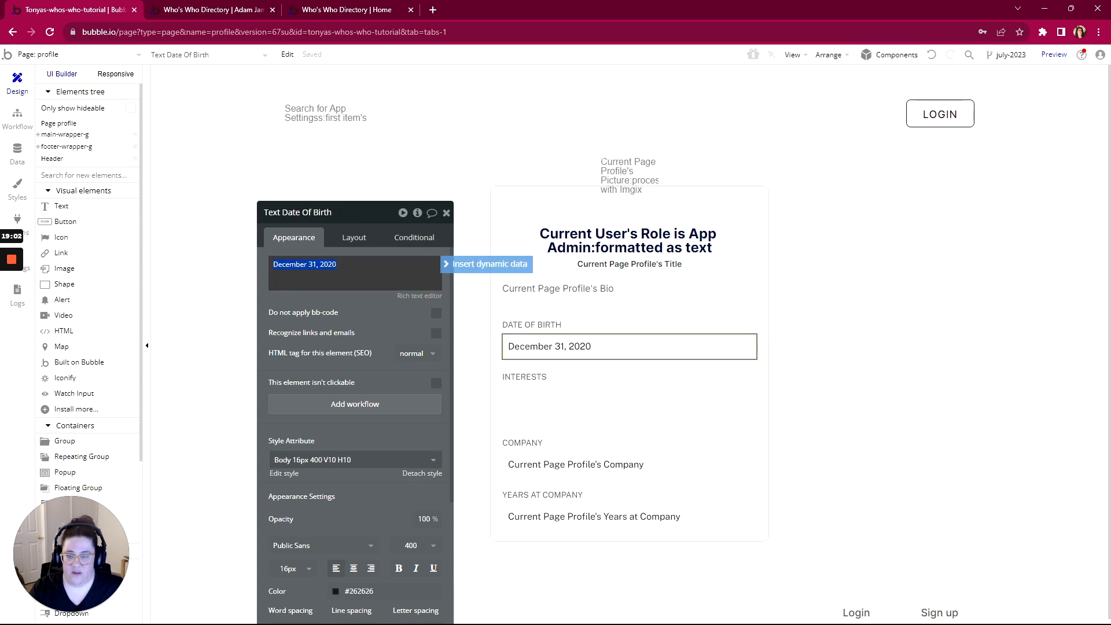
click(476, 266)
click(315, 328)
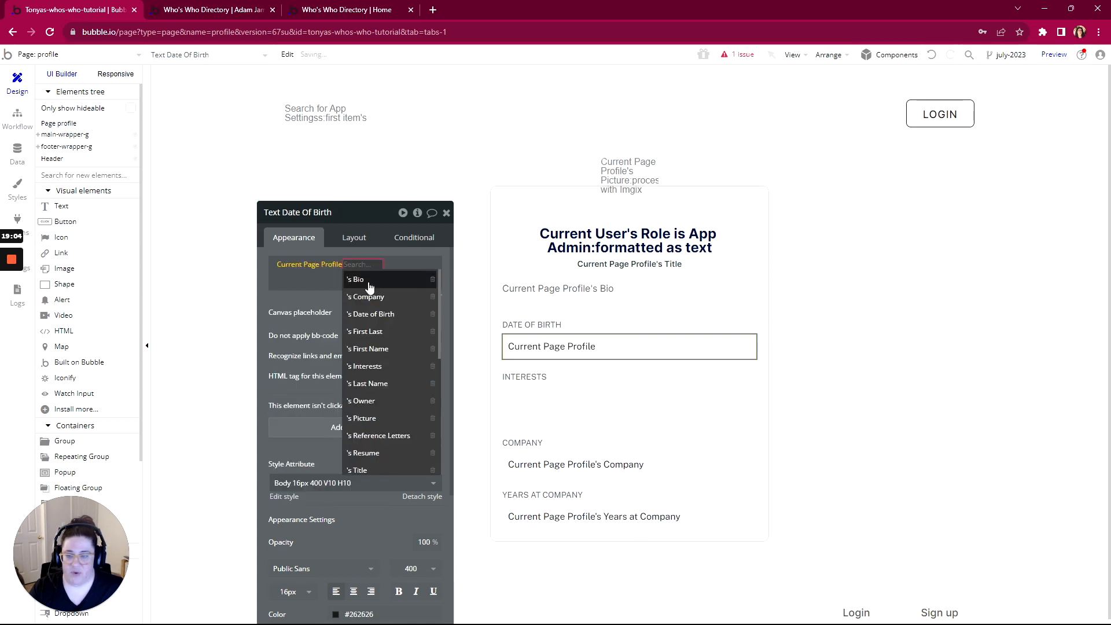
scroll(371, 370, down, 2)
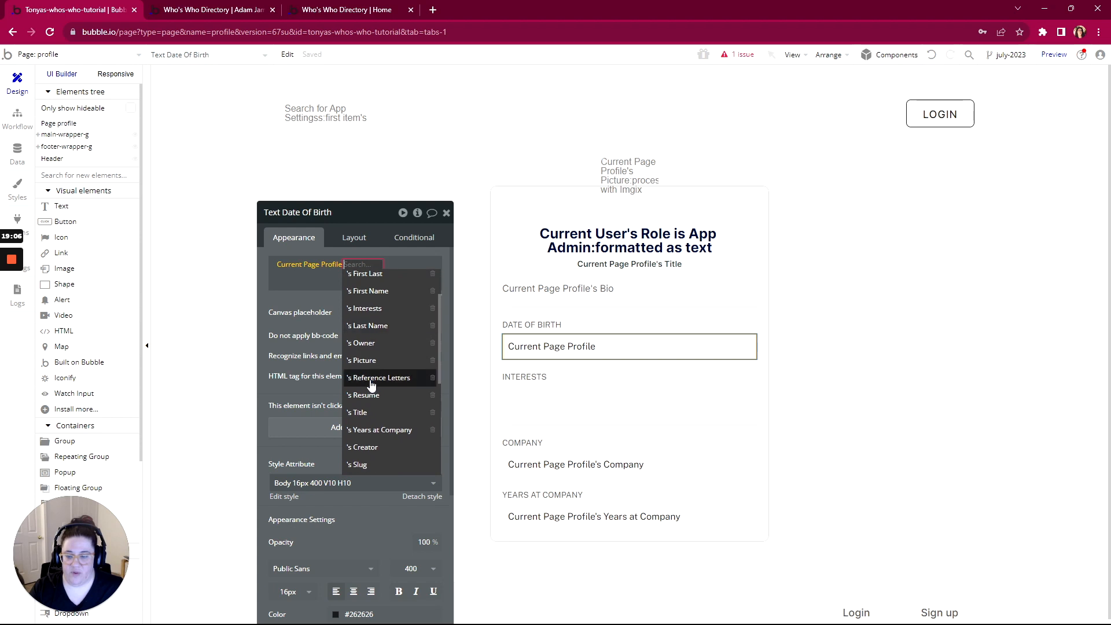
scroll(370, 370, up, 3)
click(370, 308)
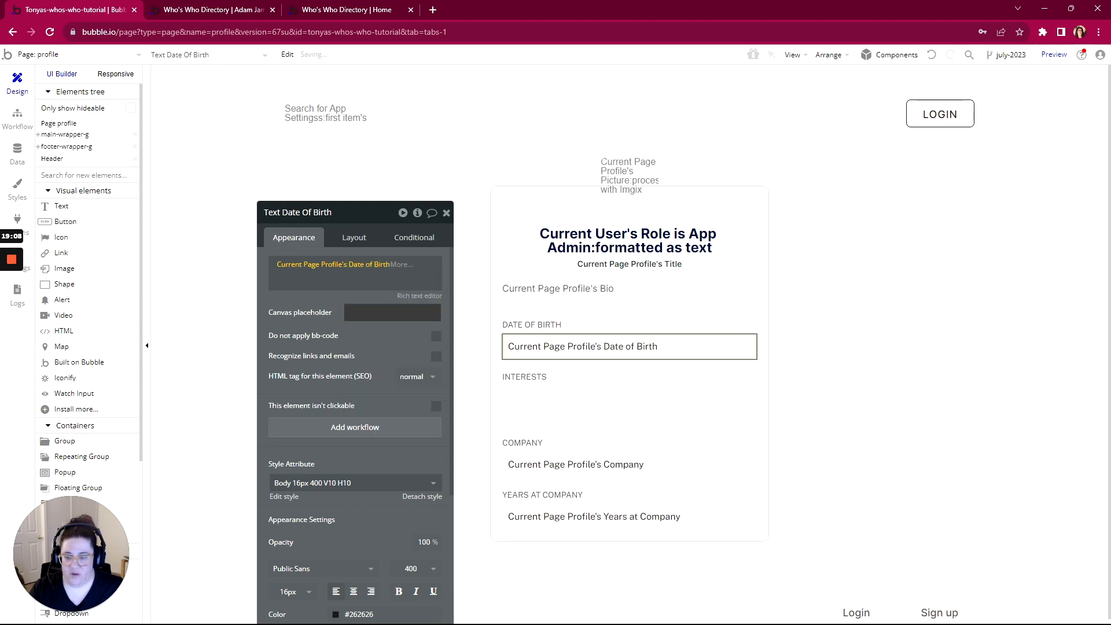
click(401, 265)
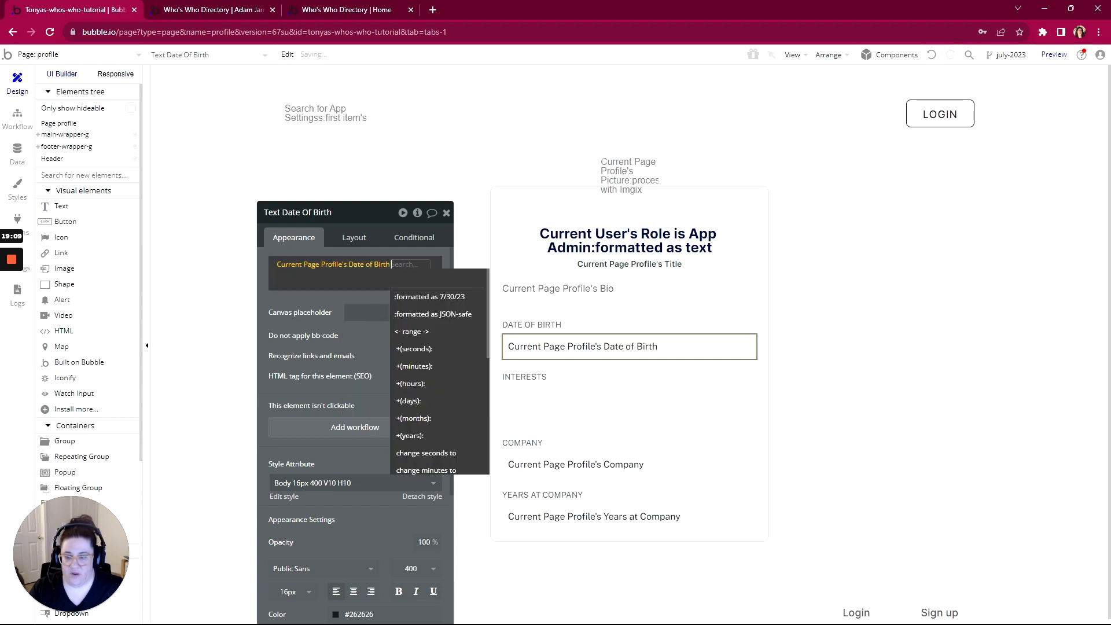
click(408, 297)
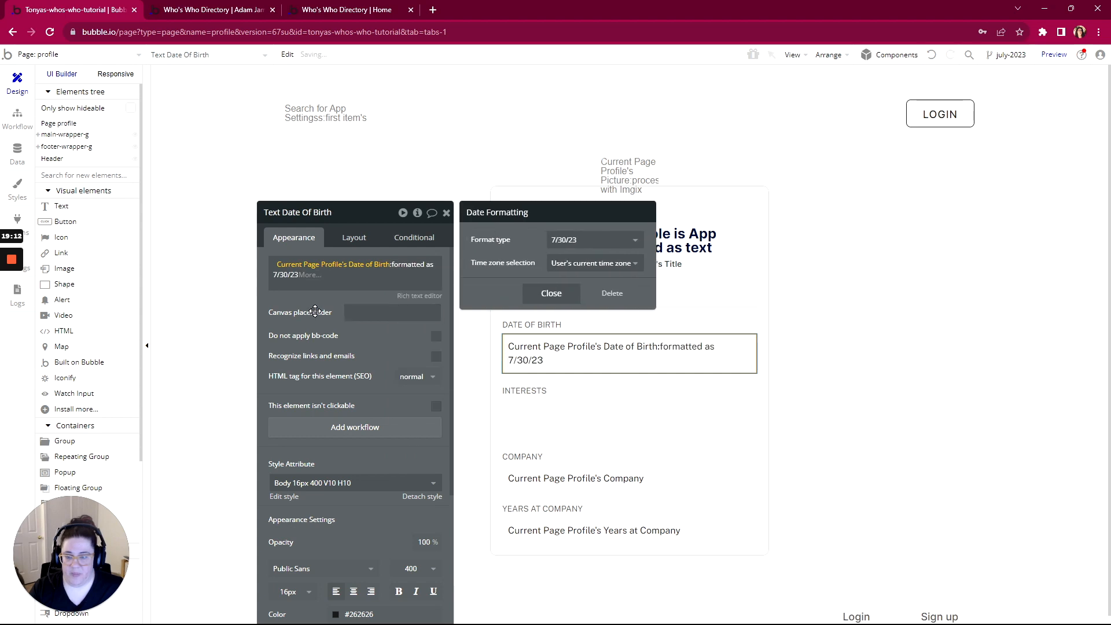
click(551, 293)
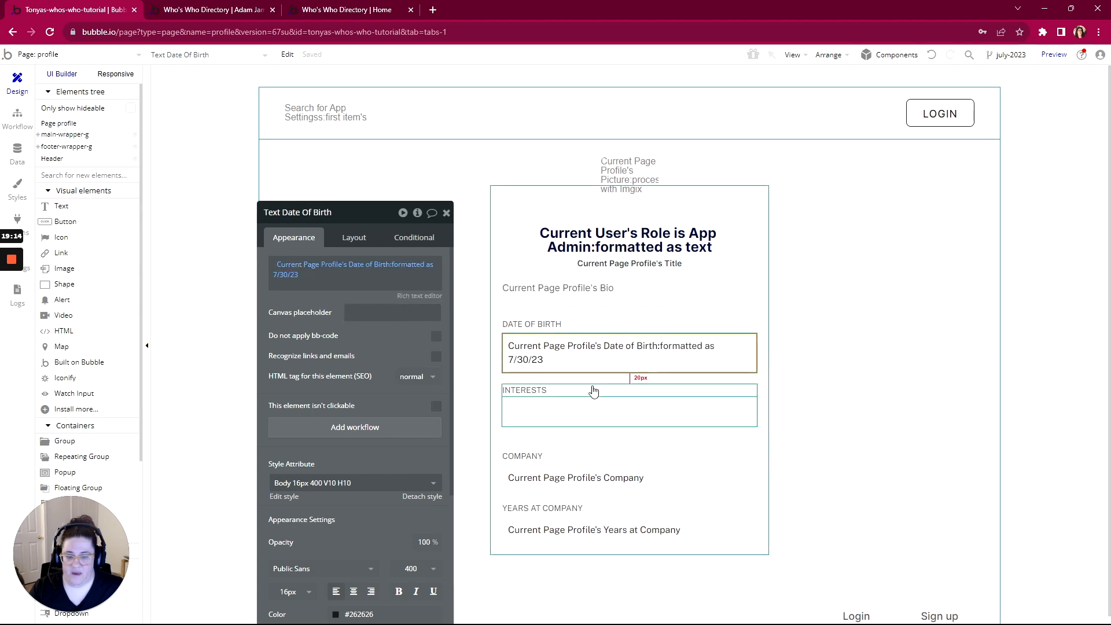
Expand main-wrapper-g and section-profile-g in the element tree, then check the live profile page
scroll(593, 392, down, 1)
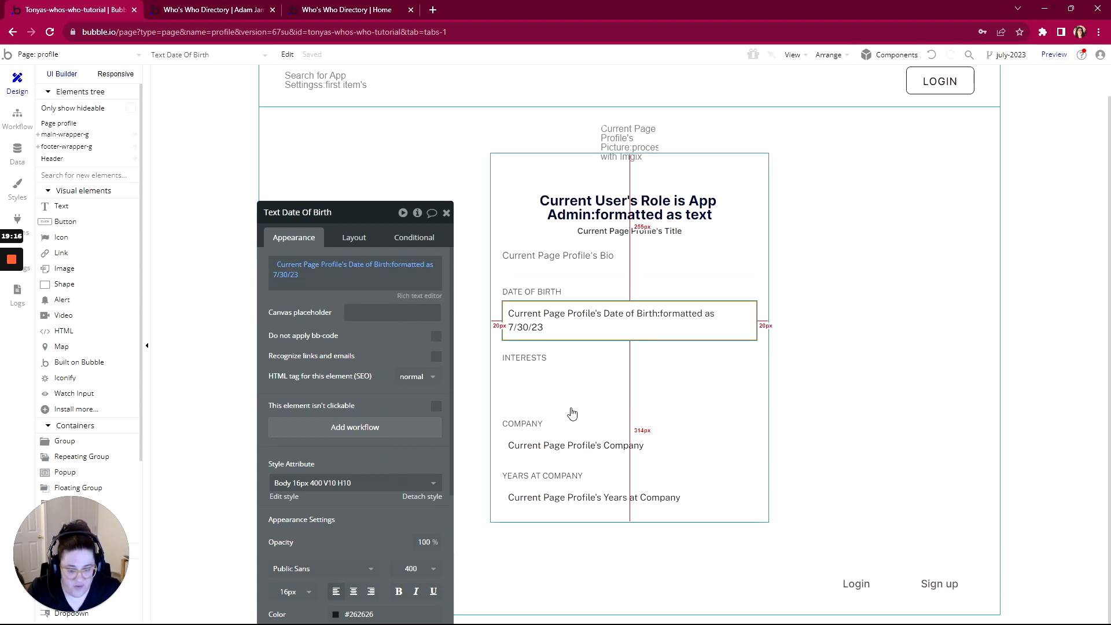
click(37, 134)
click(43, 147)
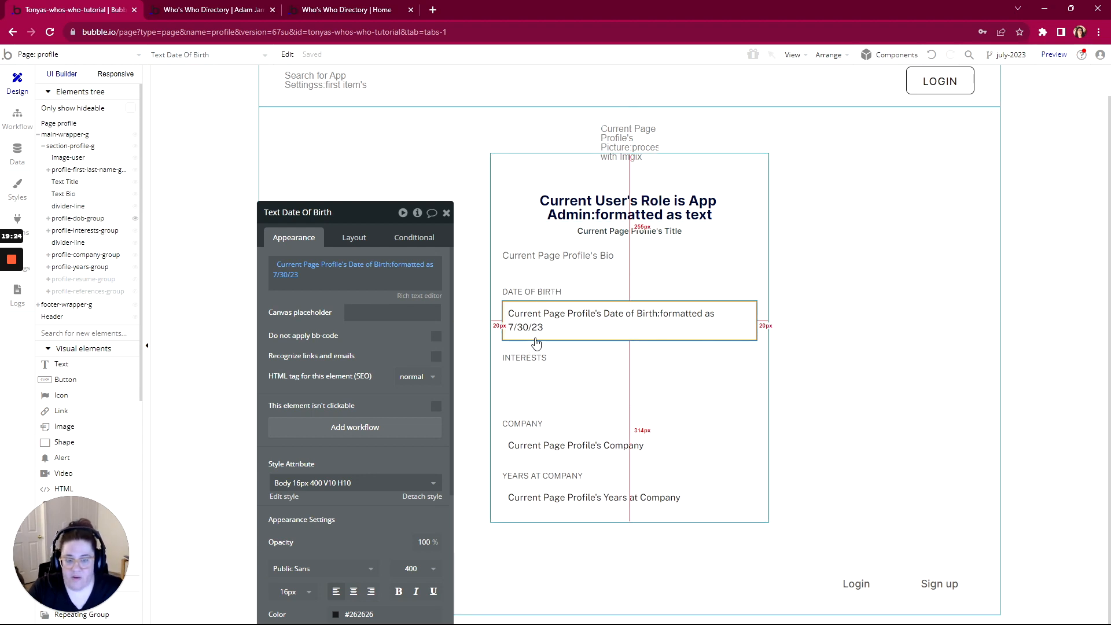
click(191, 9)
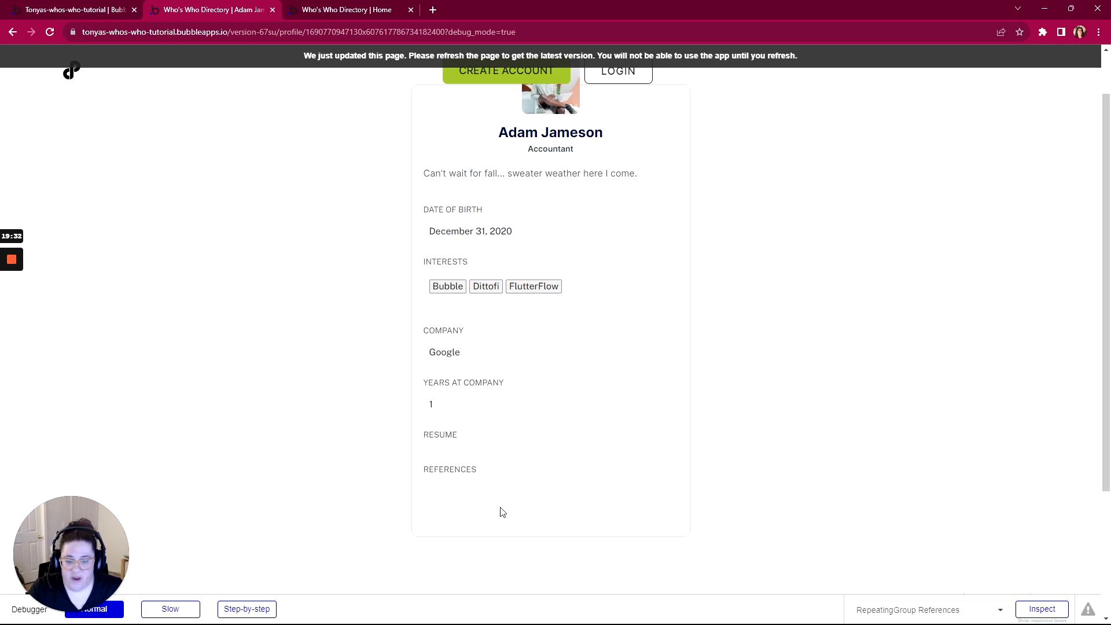
click(57, 12)
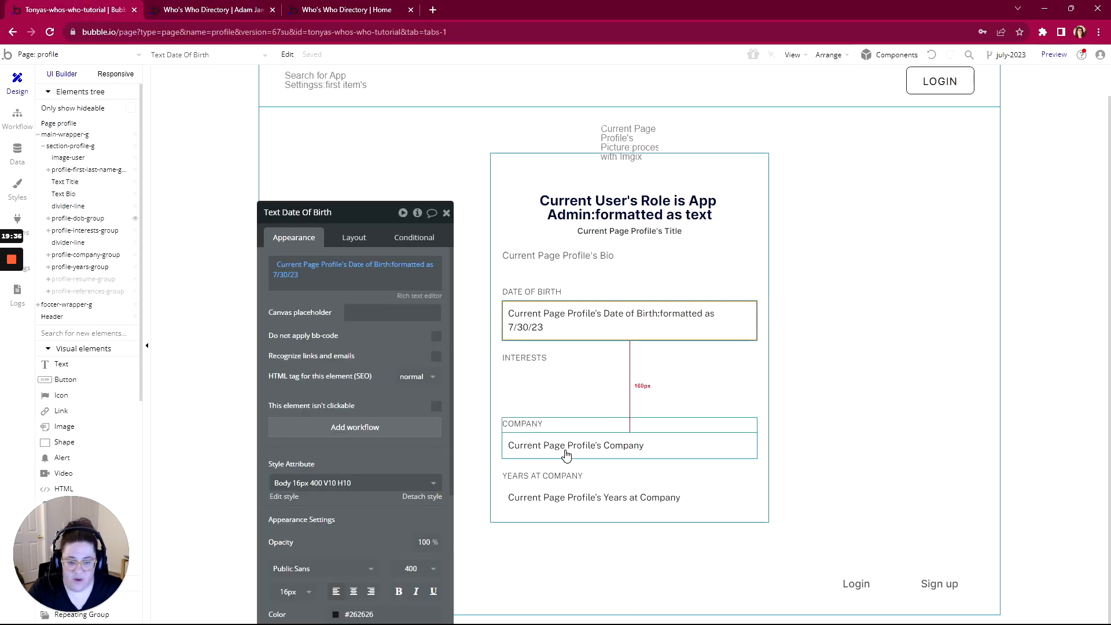
Select the Resume link through the 'resu' element search
click(170, 60)
text(resume)
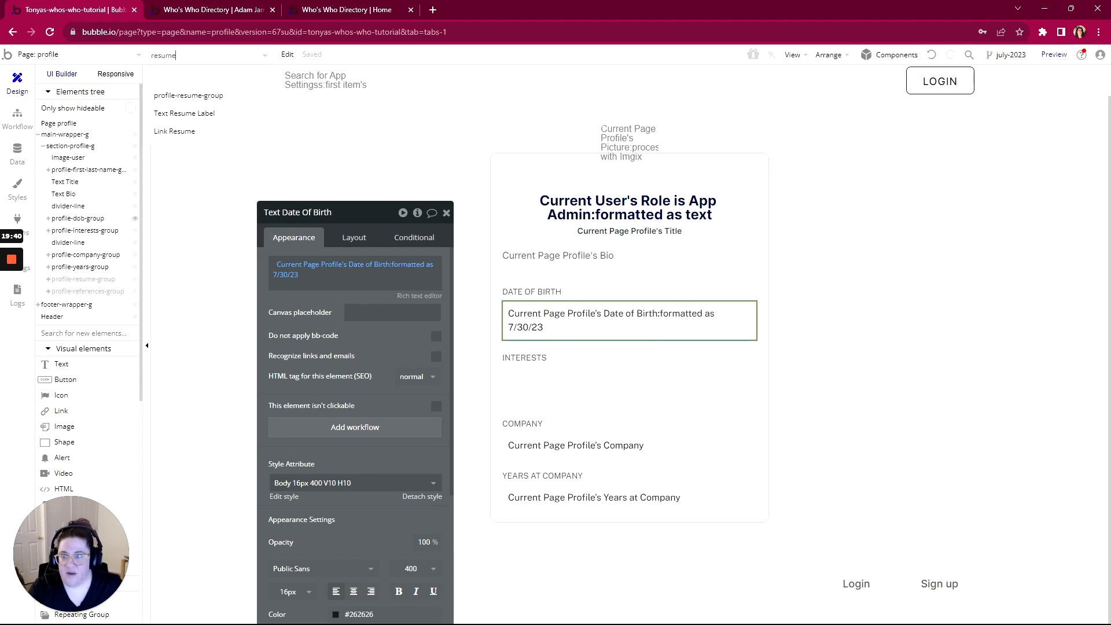
click(173, 132)
scroll(538, 573, up, 1)
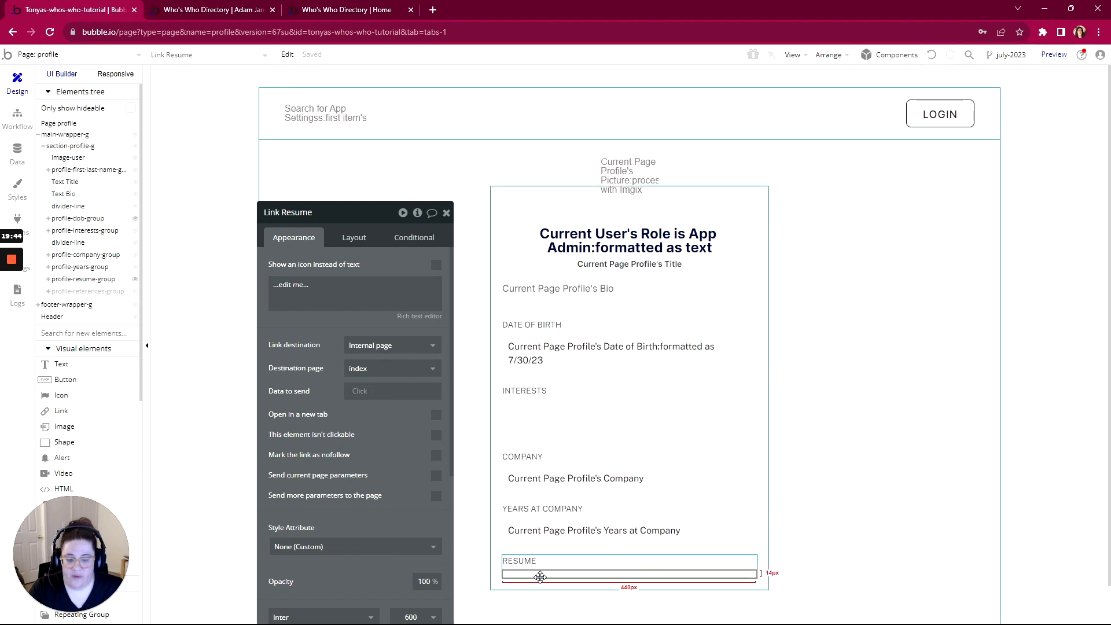
drag(339, 213, 368, 65)
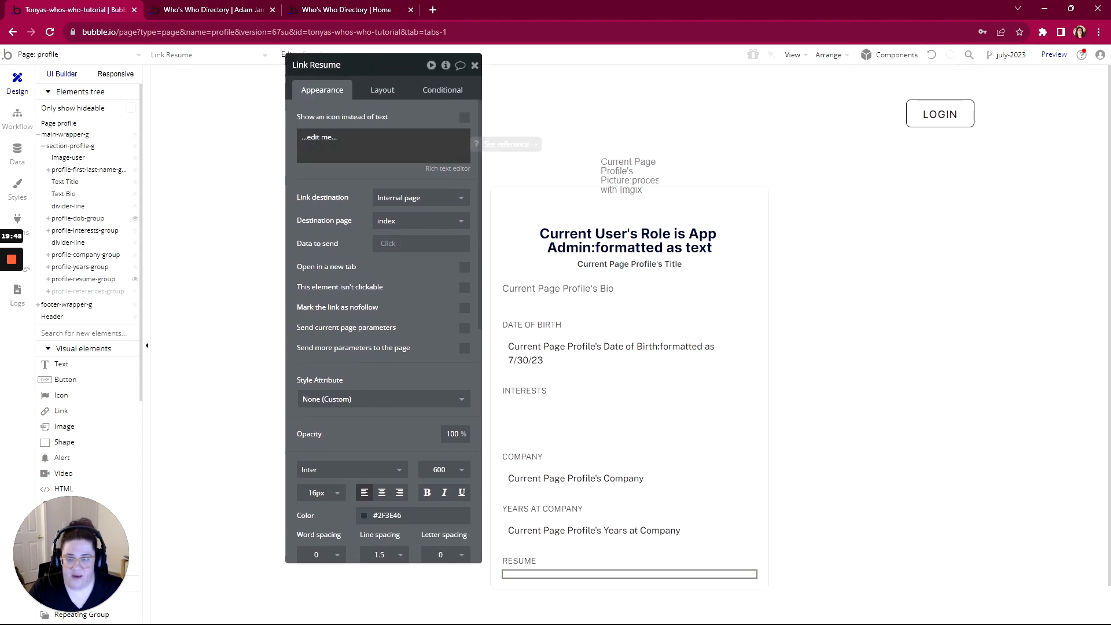
Make the Resume link show the file icon, found by searching 'fil', instead of text
click(464, 119)
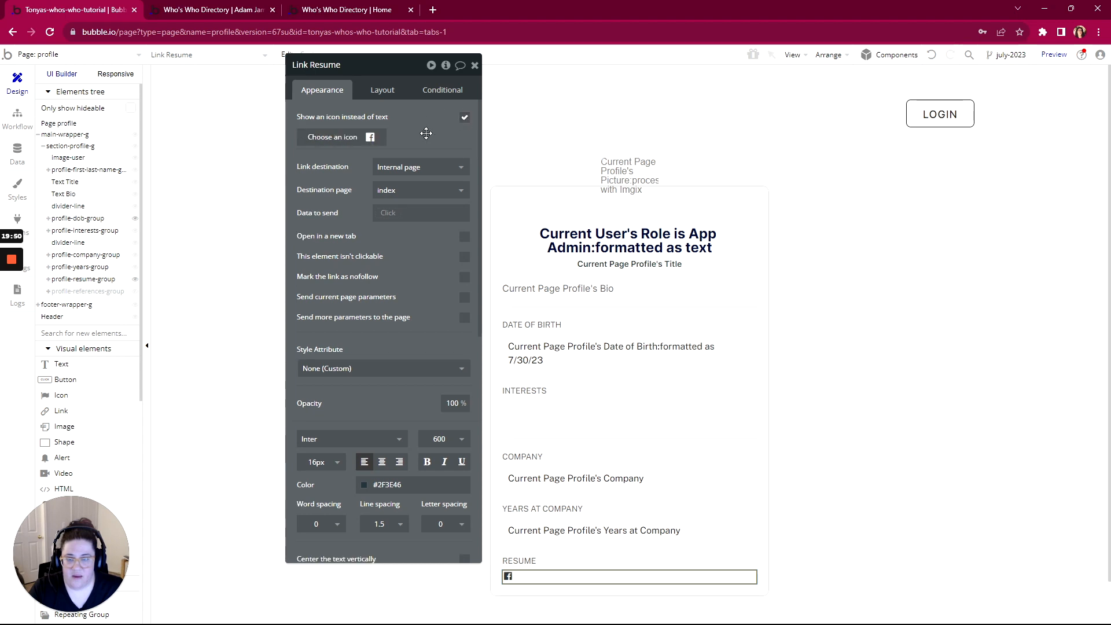
click(343, 139)
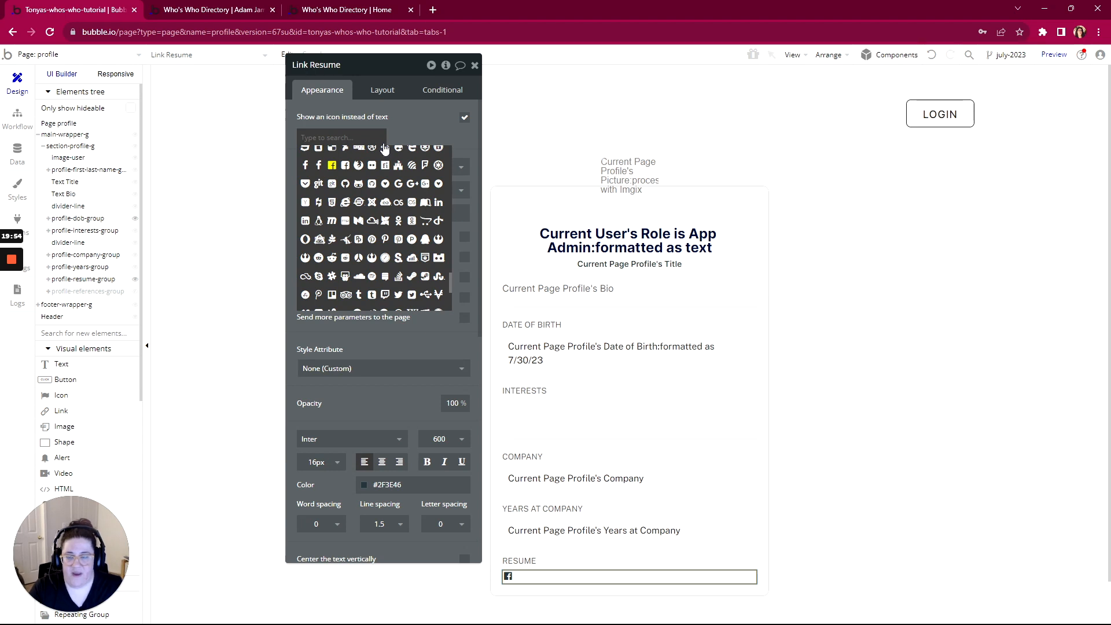
text(fil)
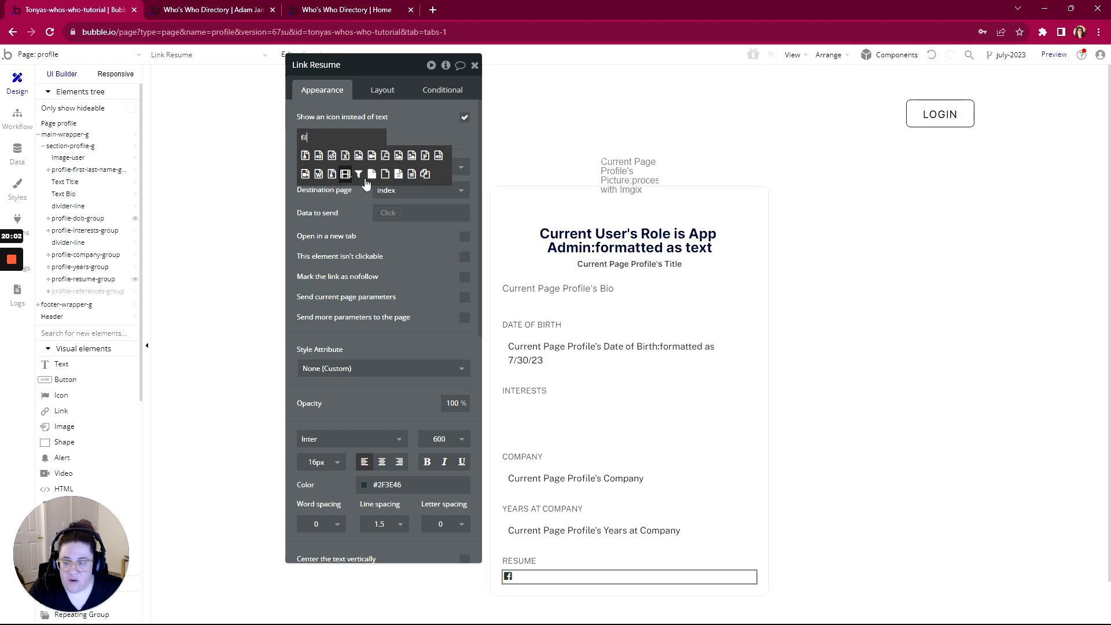
click(398, 174)
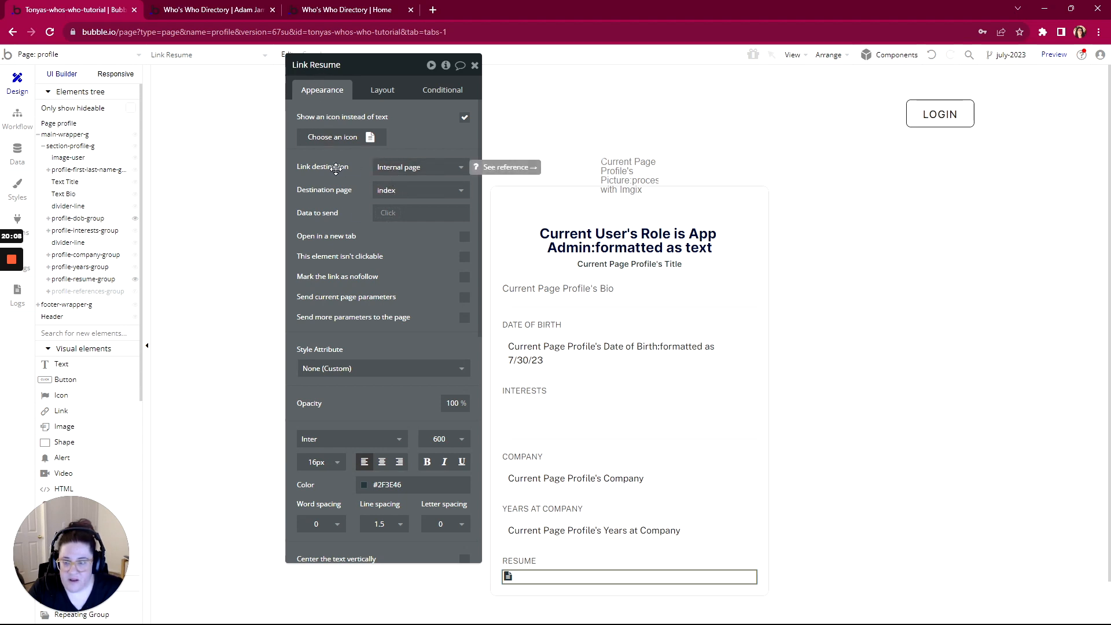
Point the Resume link to an external URL from Current Page Profile's Resume, then reload the preview
click(388, 168)
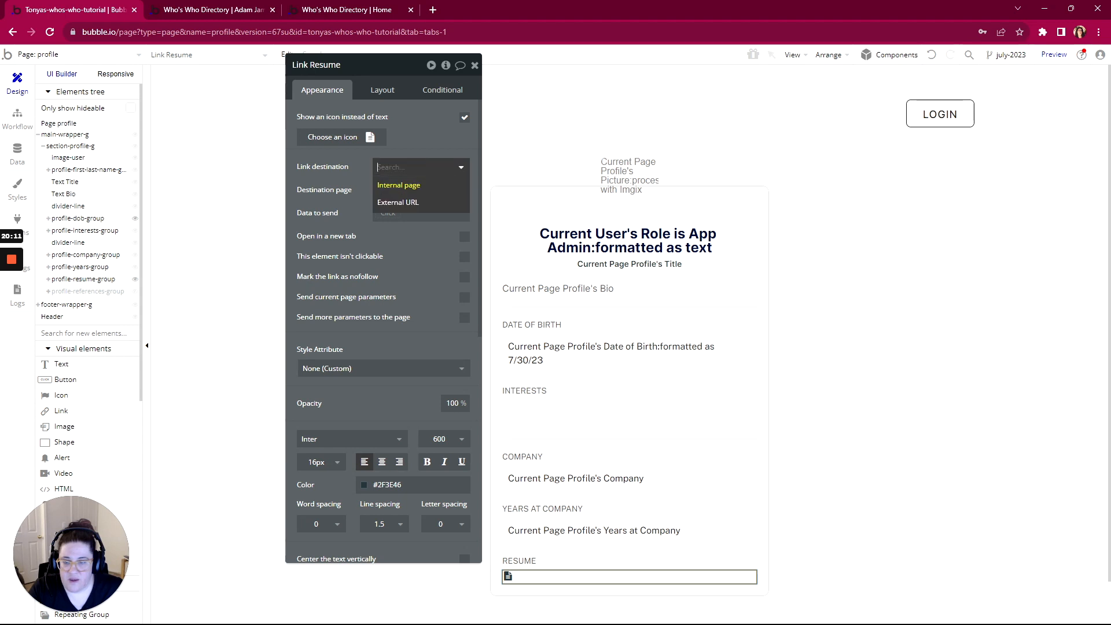
click(362, 183)
click(387, 170)
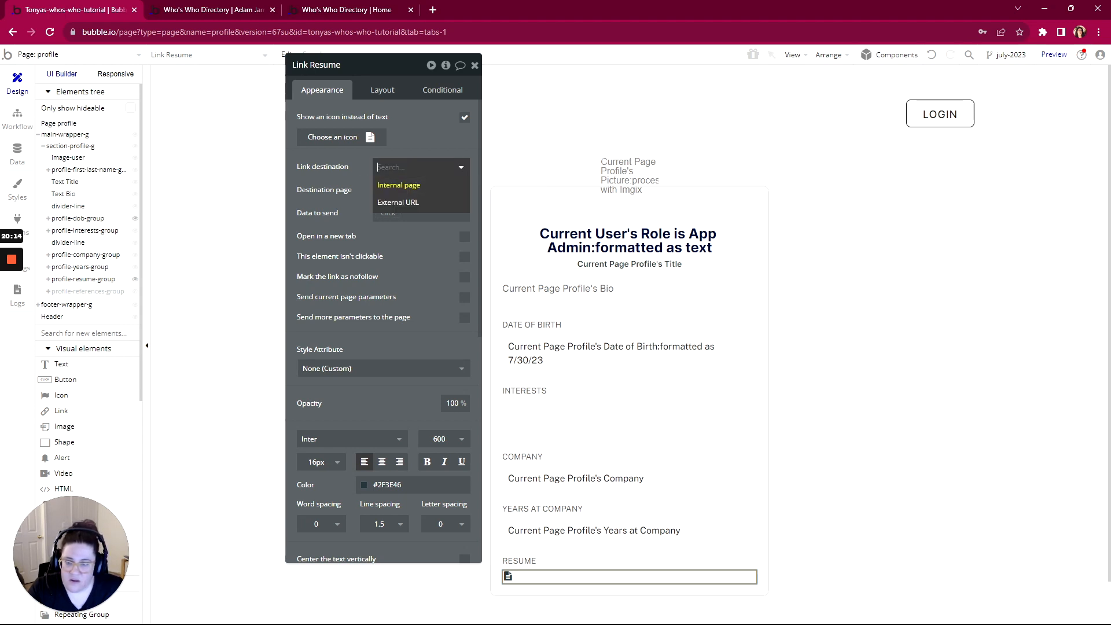
click(390, 203)
click(405, 190)
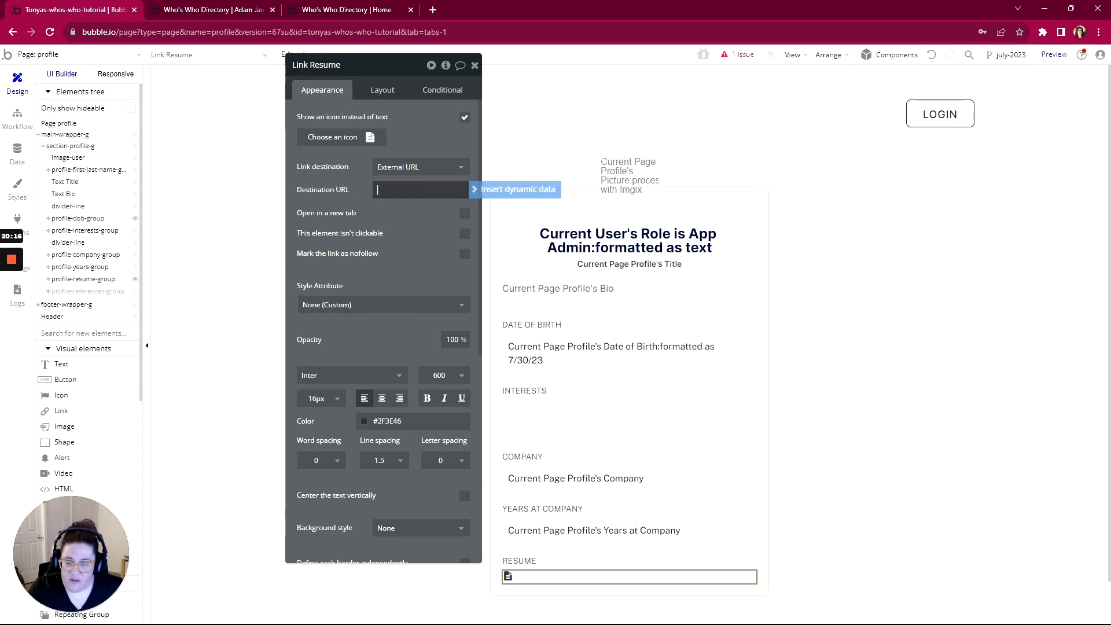
click(515, 189)
click(397, 258)
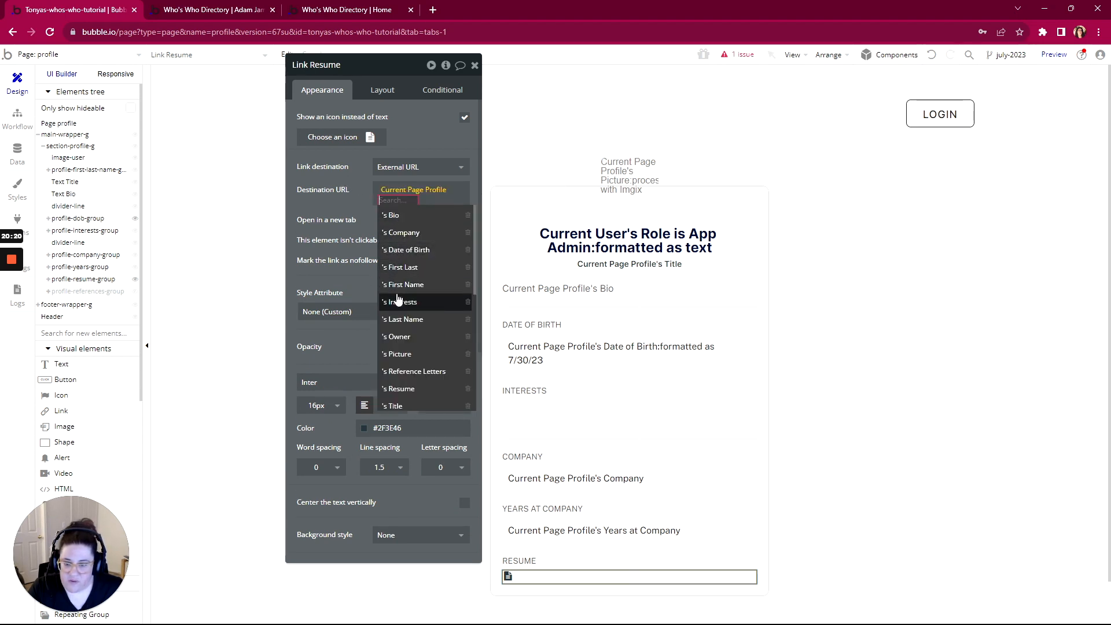
scroll(399, 298, down, 1)
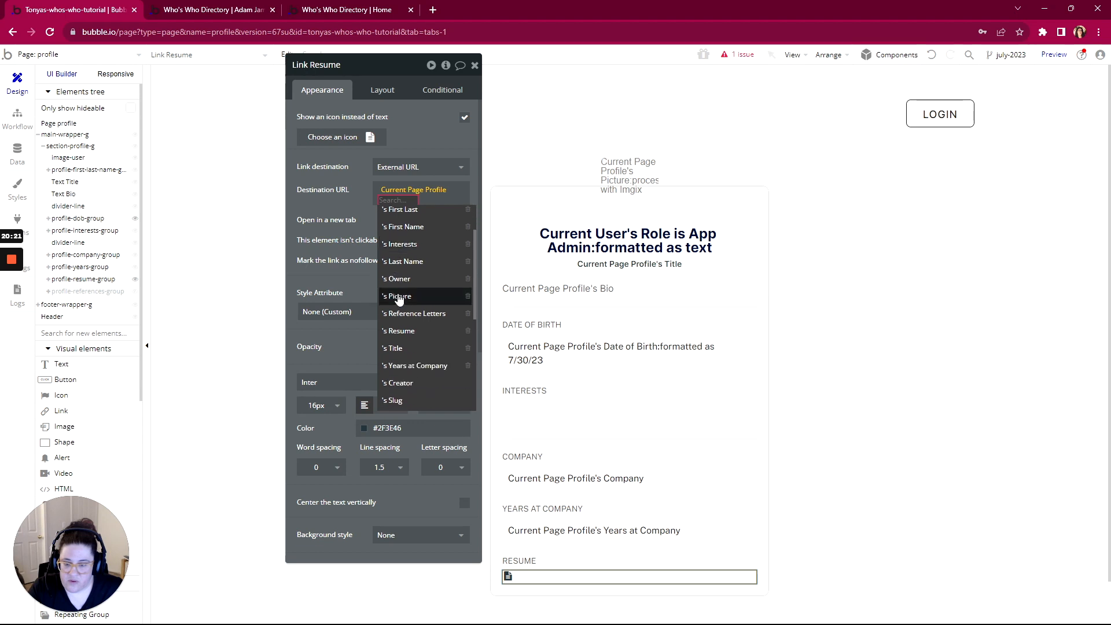
click(408, 332)
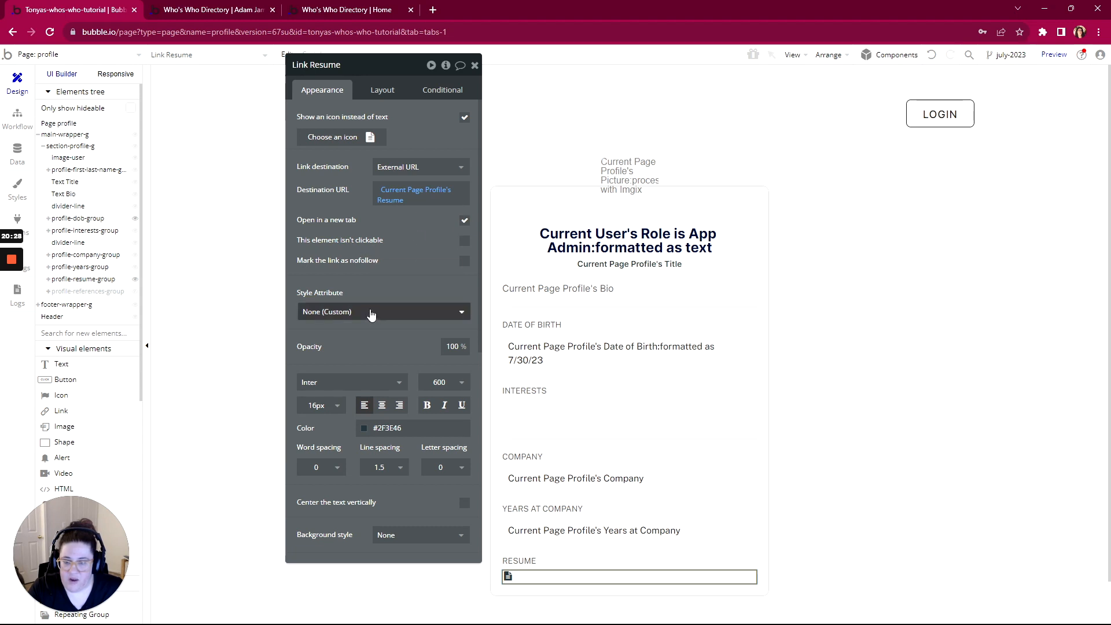
click(234, 10)
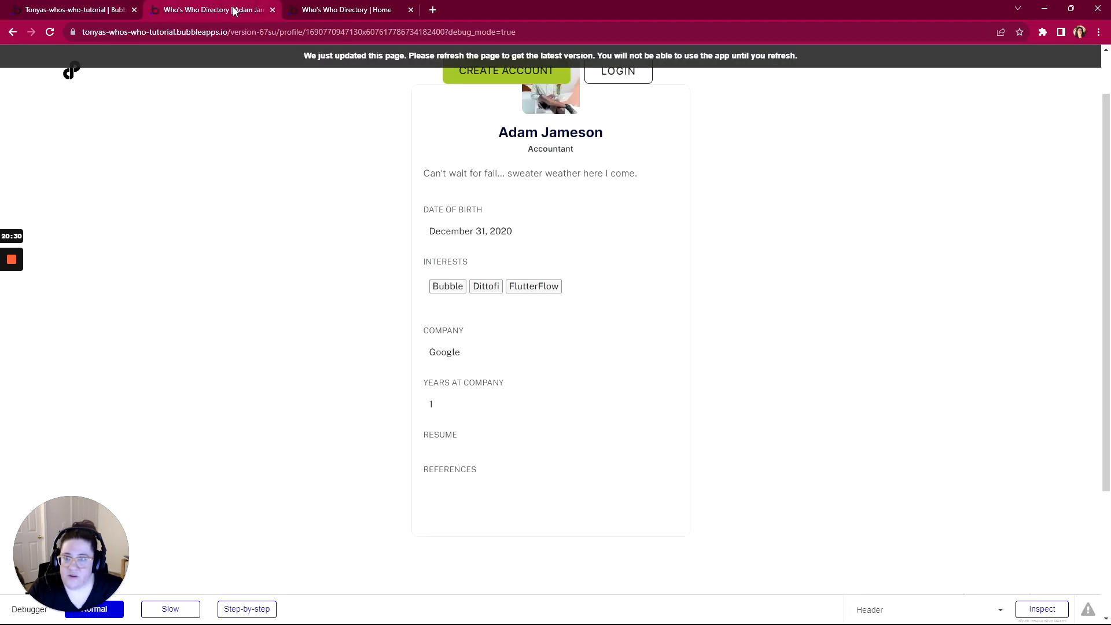
click(342, 61)
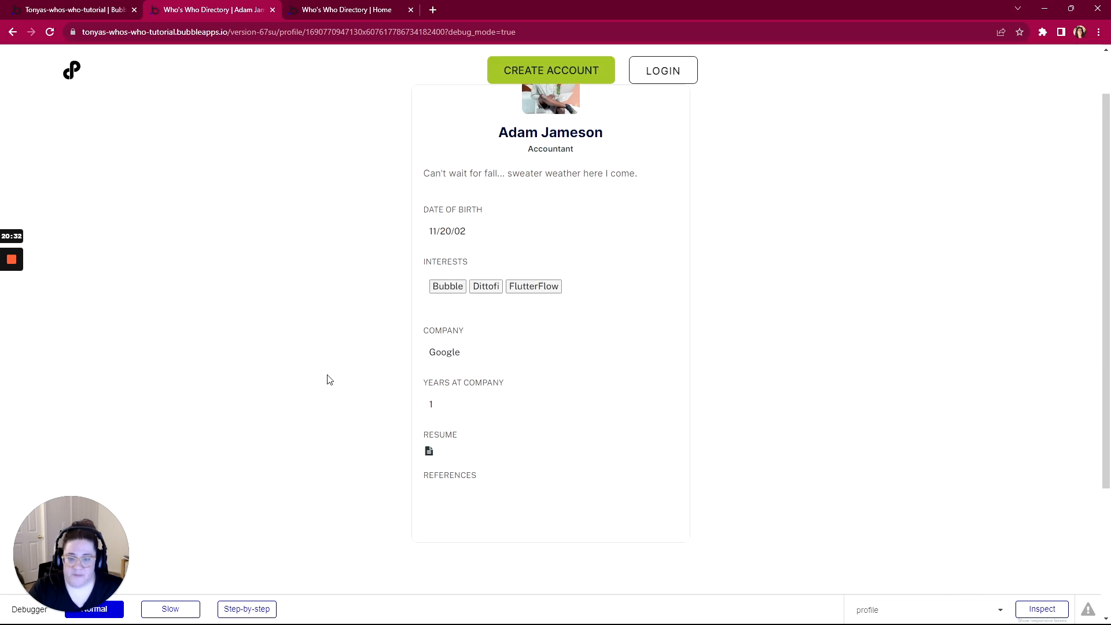
Test that the resume icon opens Profile.pdf in a new tab, then go back to the editor
click(429, 453)
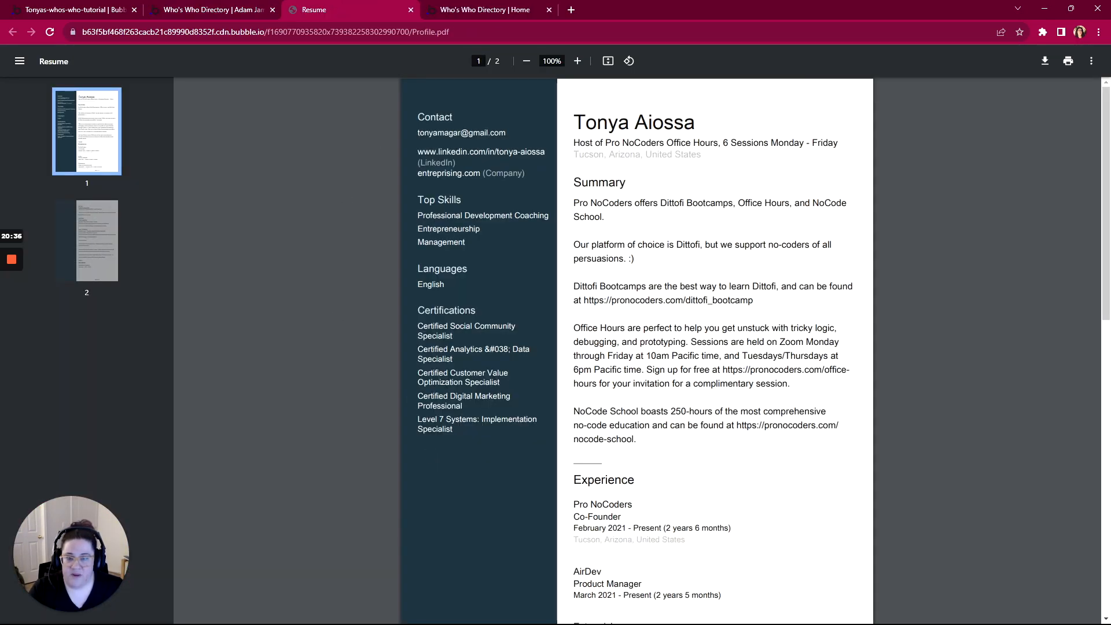
click(213, 8)
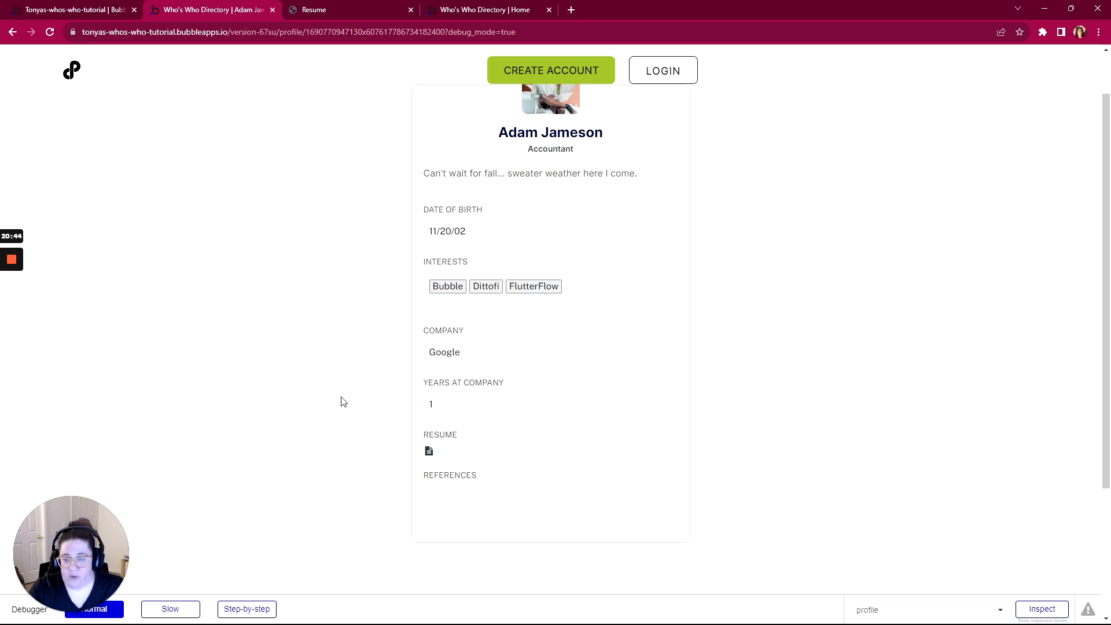
click(65, 15)
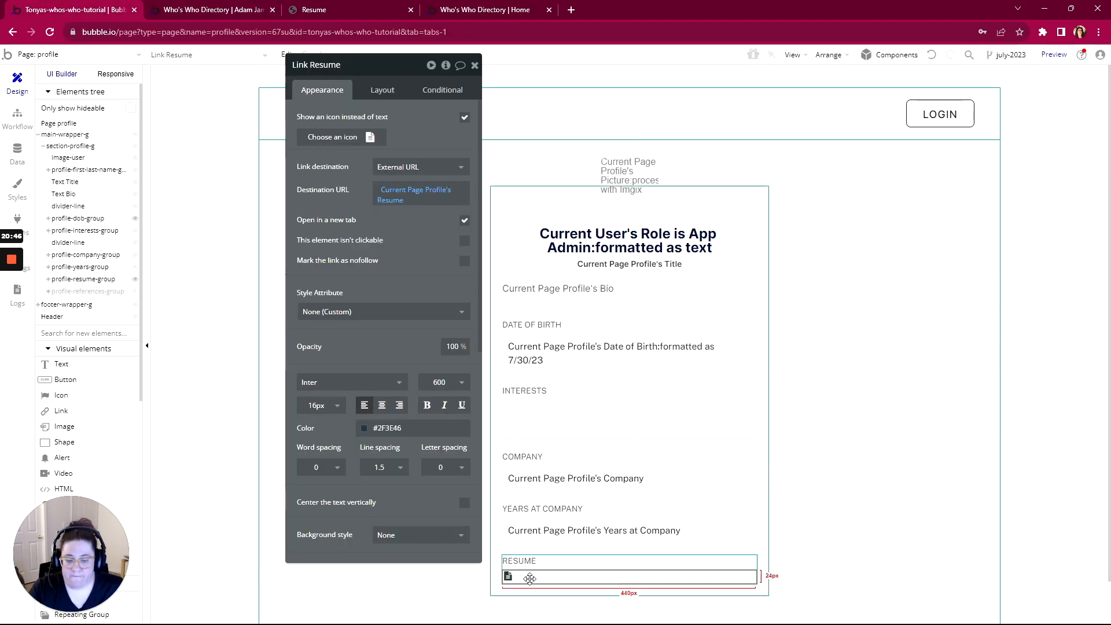
Set the References repeating group's data source to Current Page Profile's Reference Letters
click(173, 55)
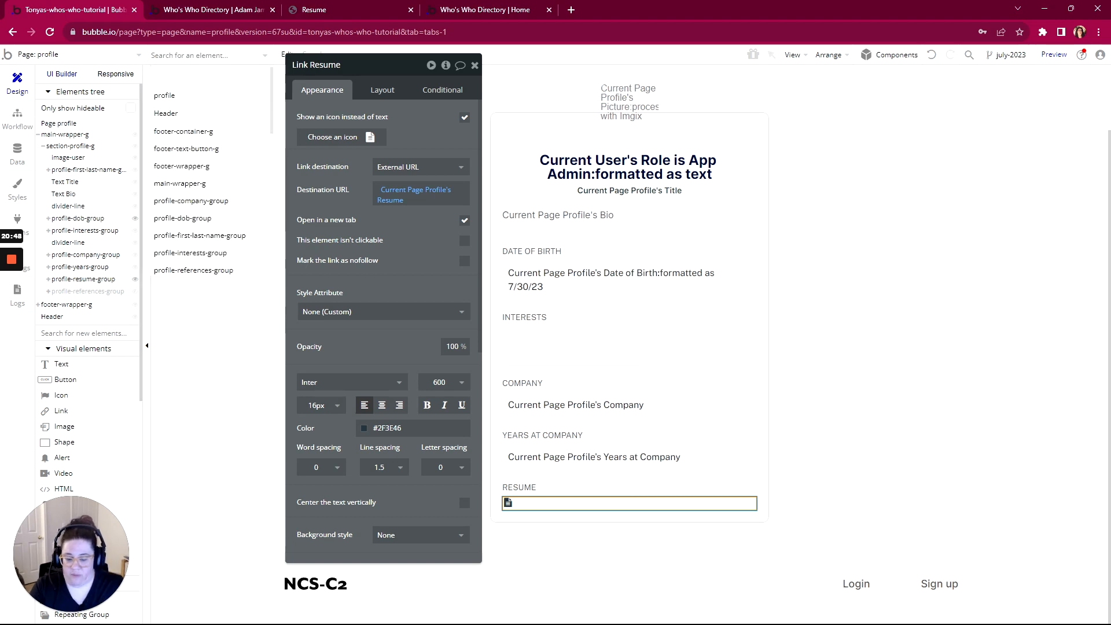
text(refer)
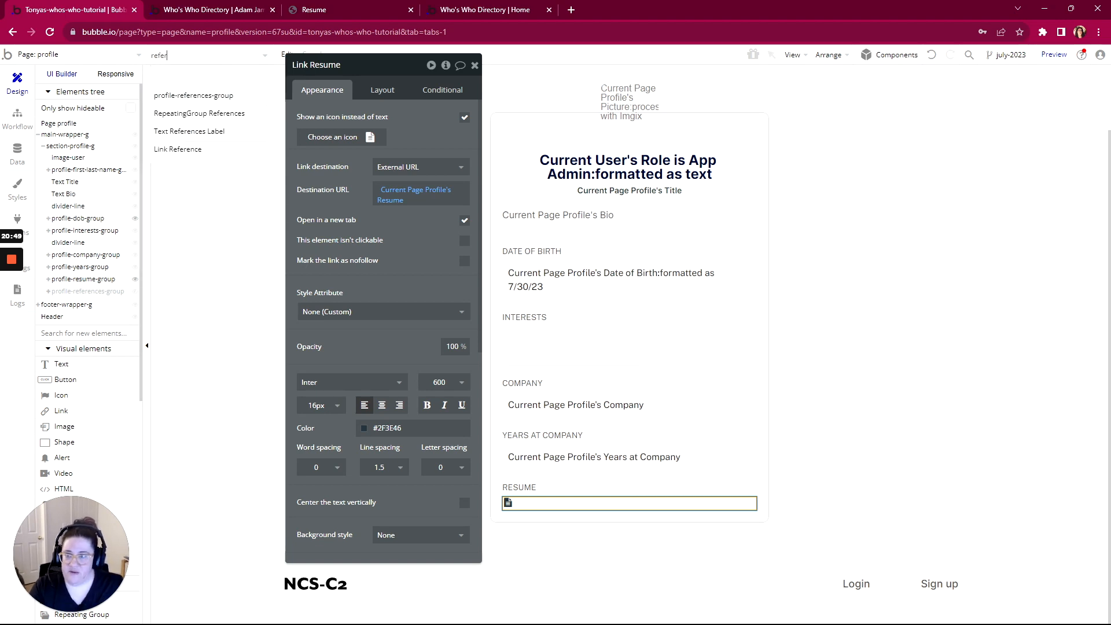
click(190, 100)
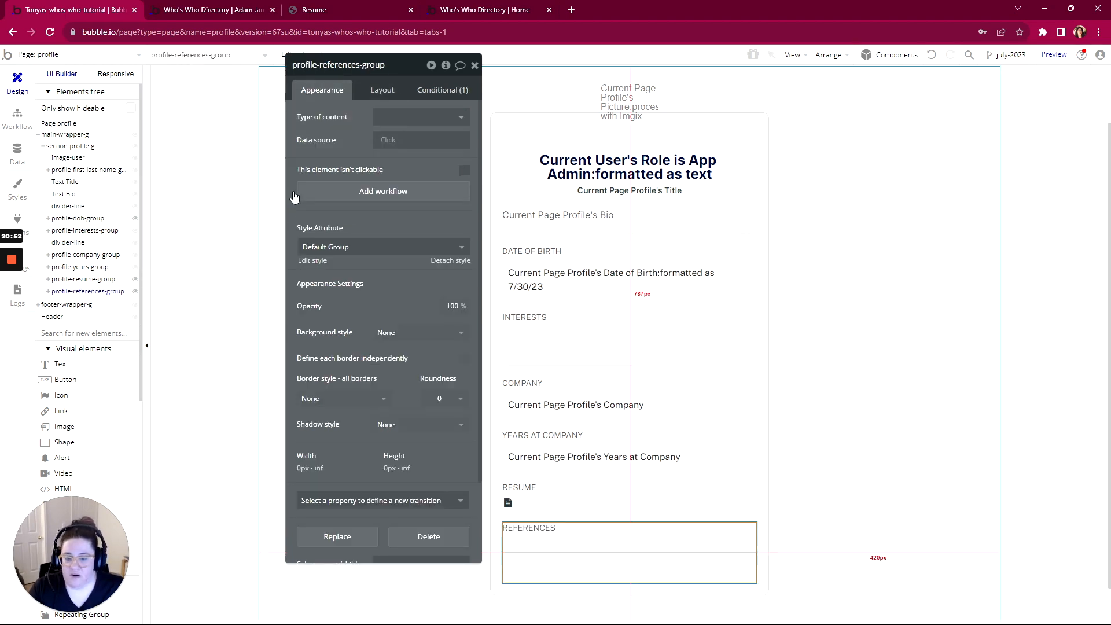
click(583, 566)
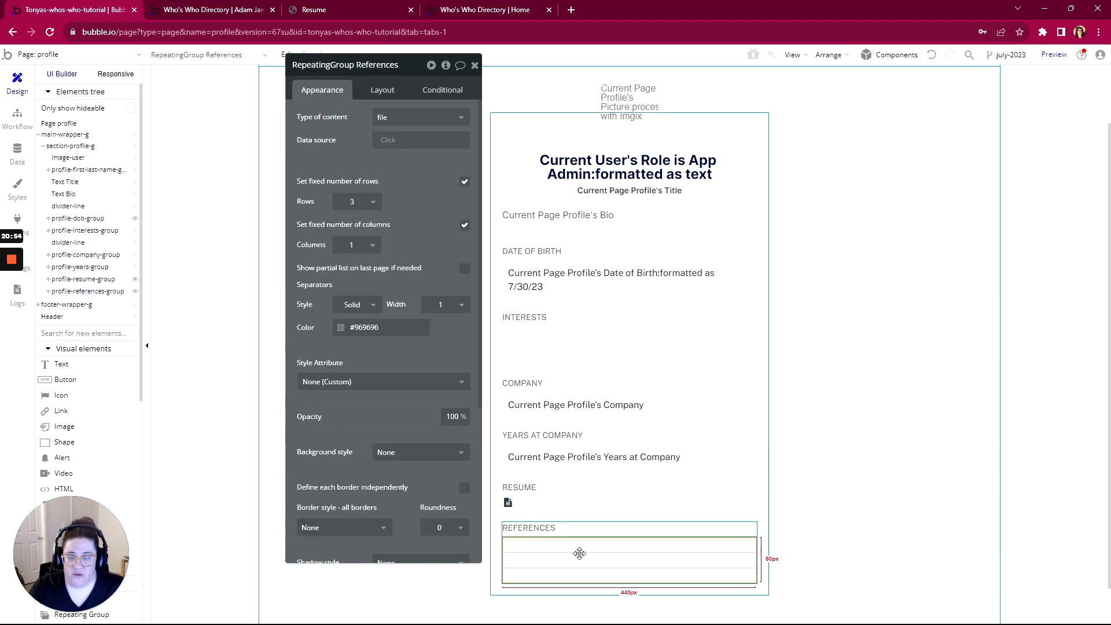
click(385, 141)
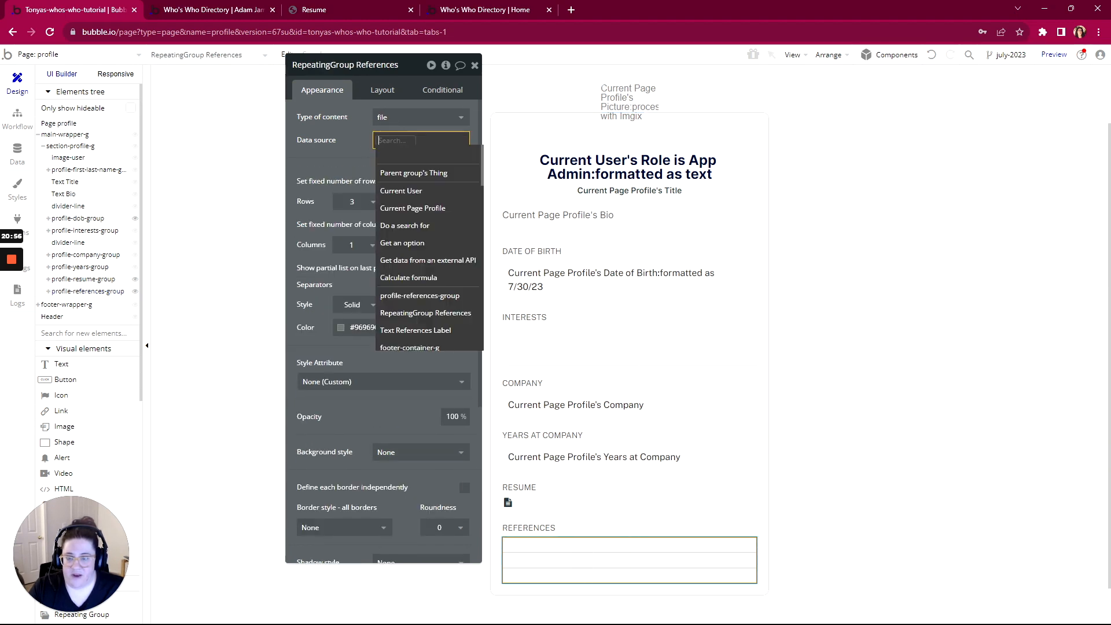
click(398, 210)
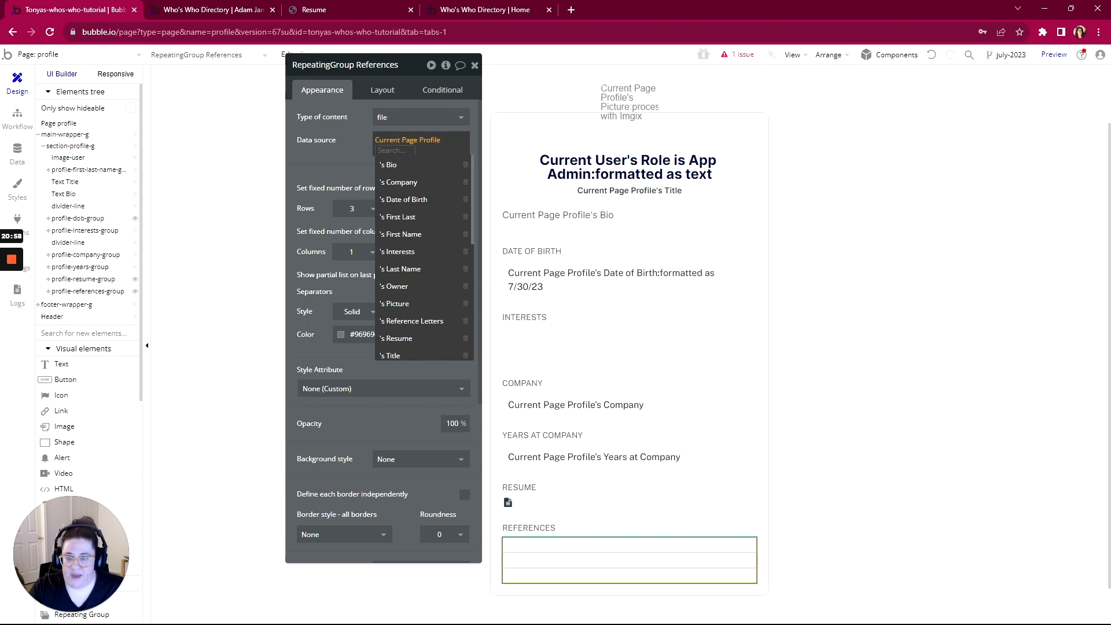
click(408, 322)
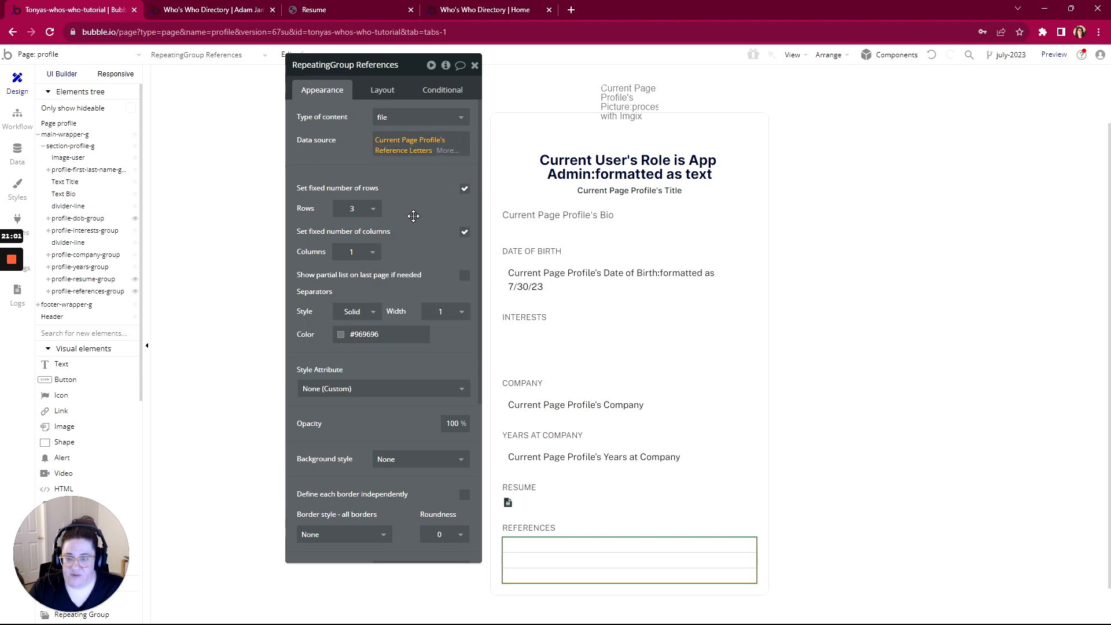
click(551, 545)
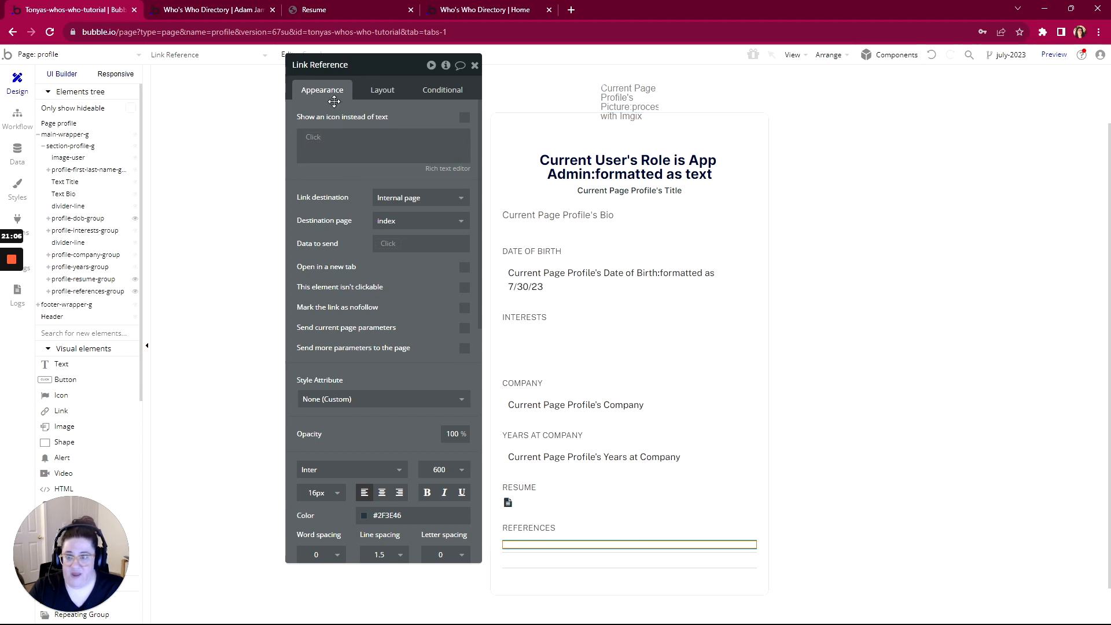
Make the References row link show a file icon instead of text
click(463, 119)
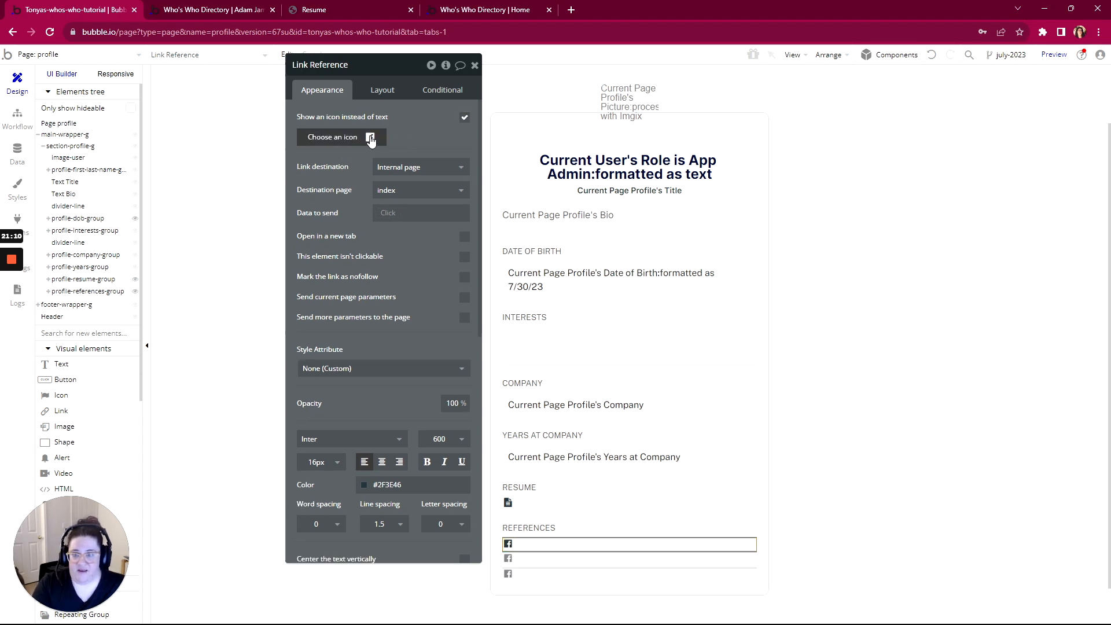
click(370, 138)
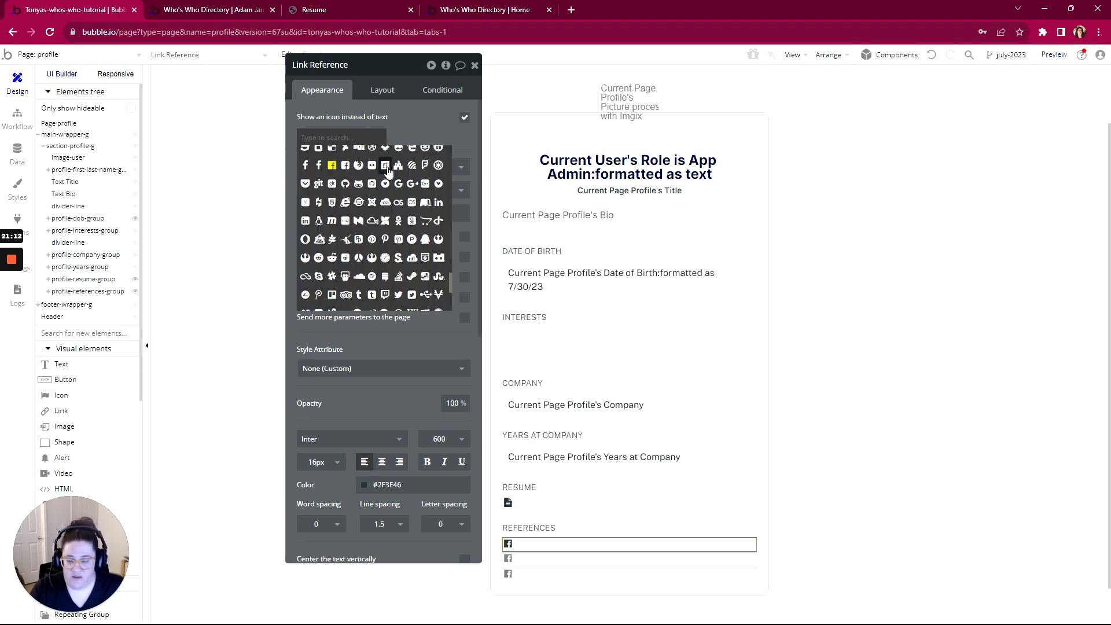
text(file)
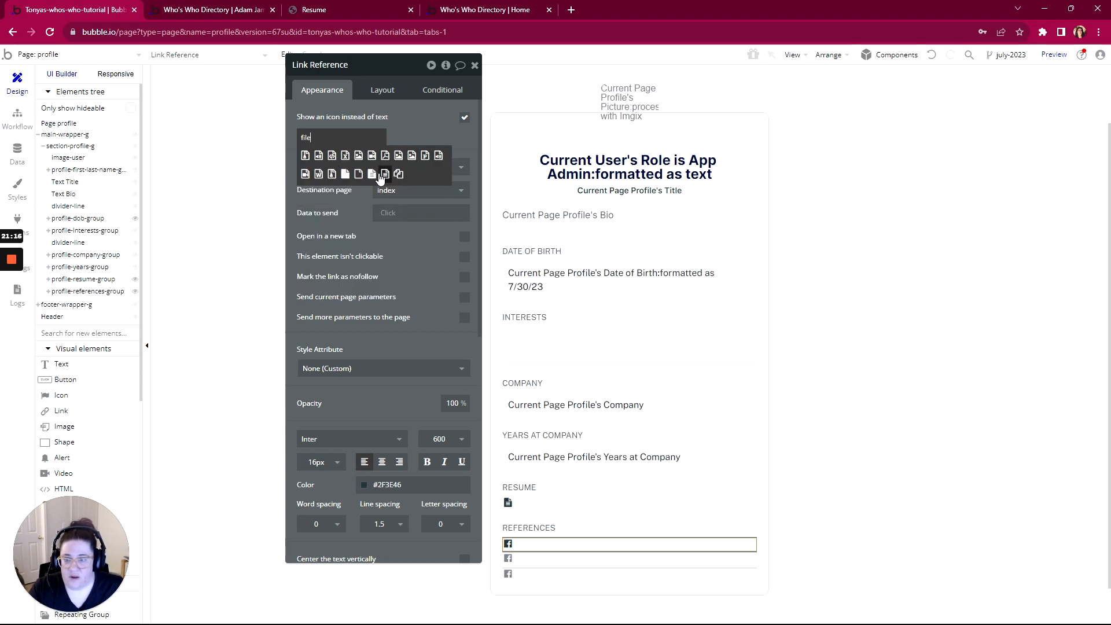
click(382, 174)
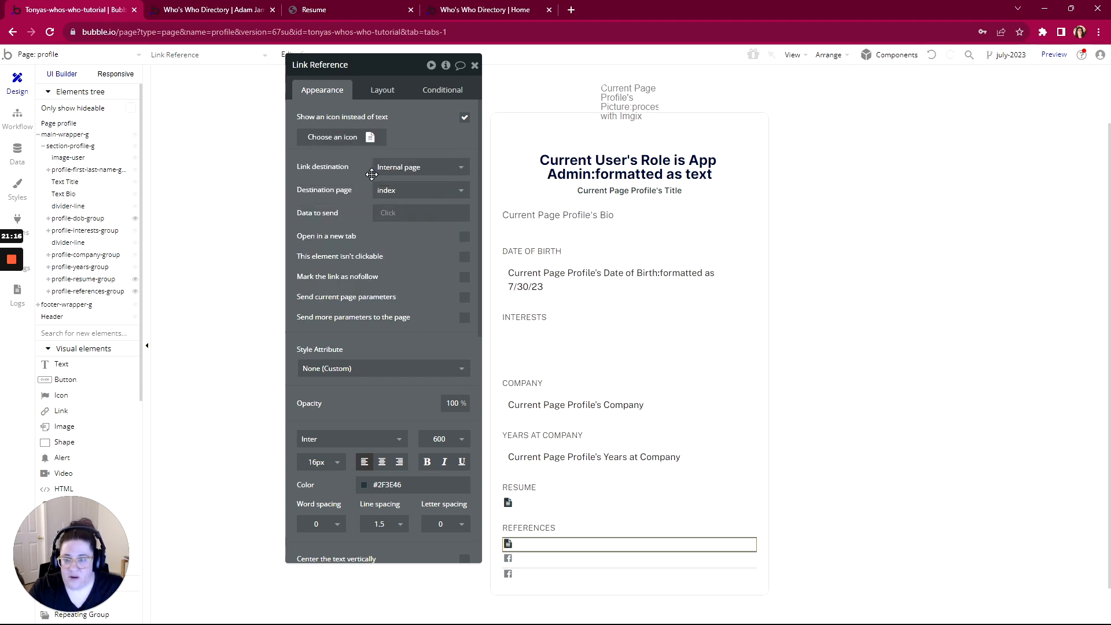
scroll(408, 288, down, 2)
scroll(408, 289, up, 2)
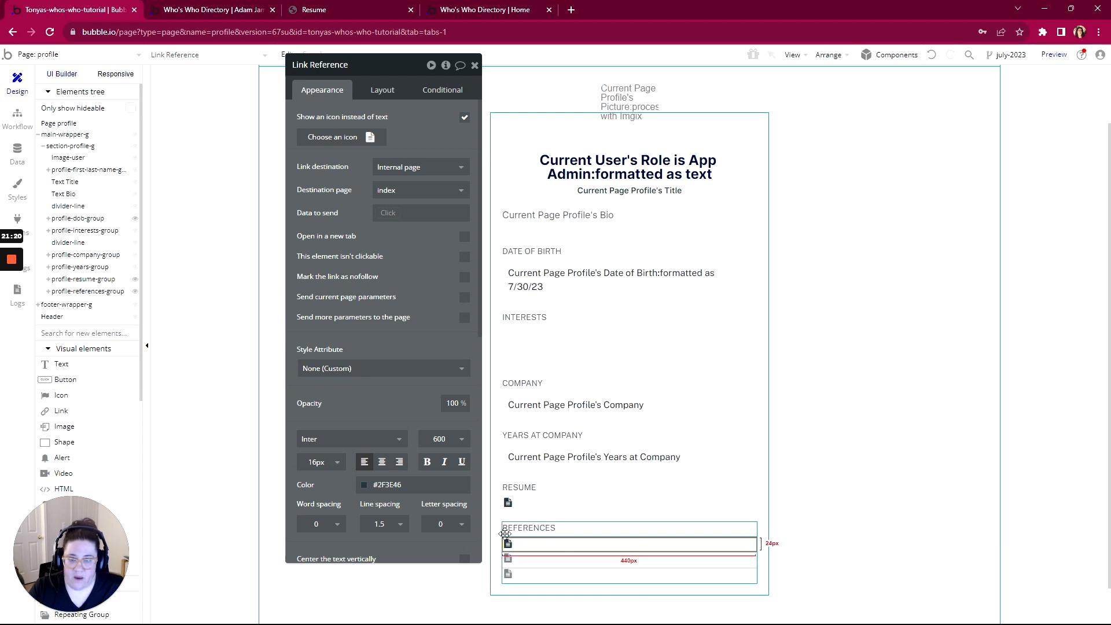
Set the link's destination to an external URL using Current cell's file
click(408, 167)
click(397, 202)
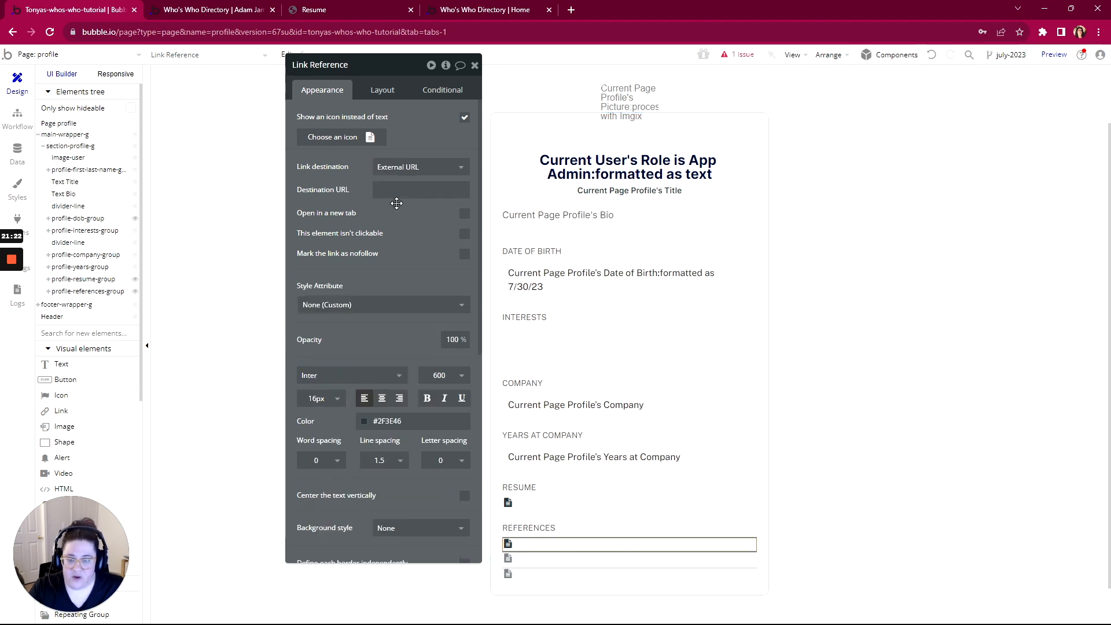
click(422, 190)
click(501, 193)
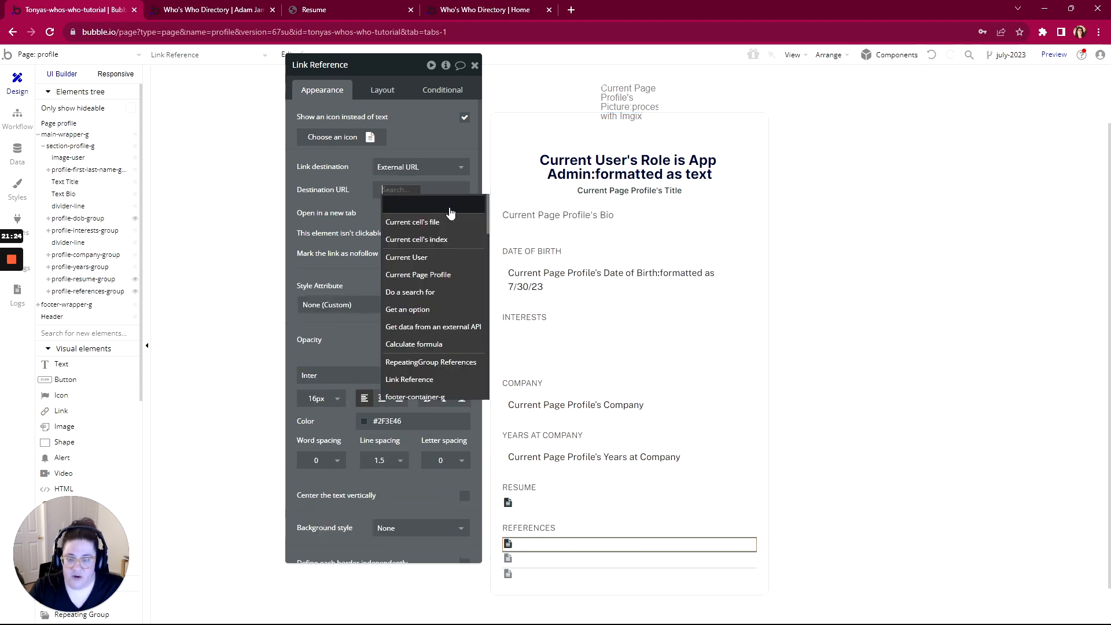
click(416, 220)
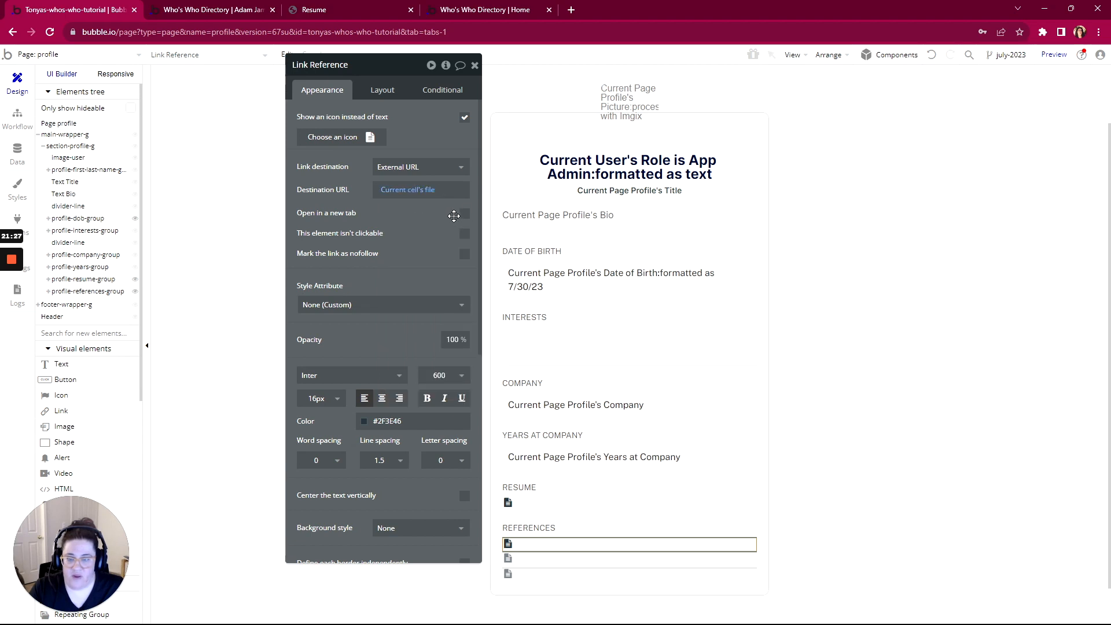
click(232, 16)
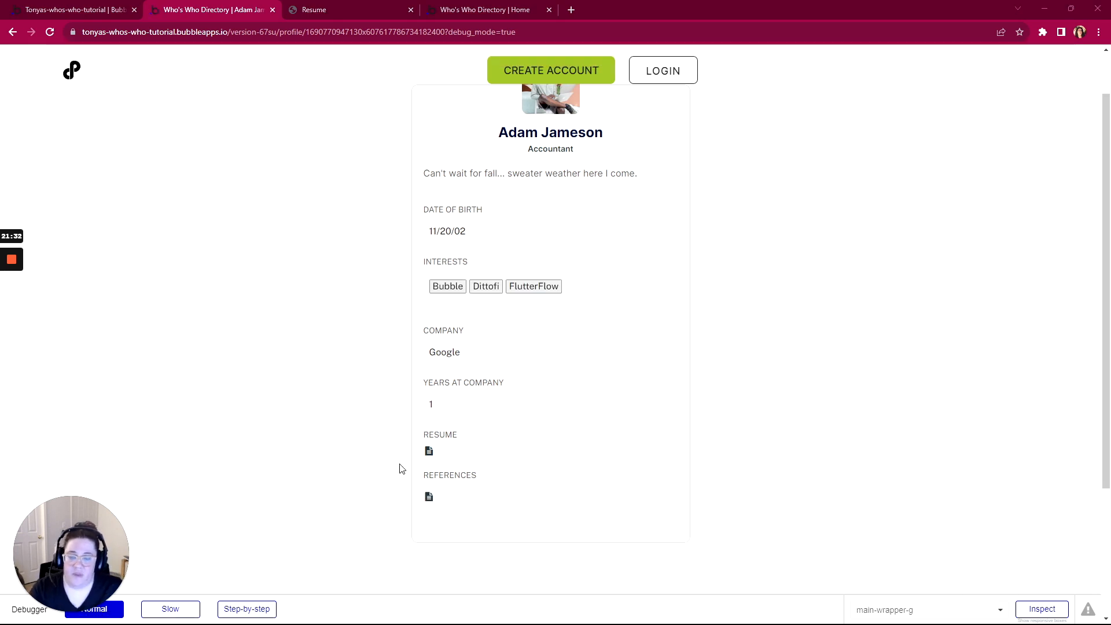
Open a reference file from the References icon, then return to the profile and switch to WorkFlowy
click(428, 496)
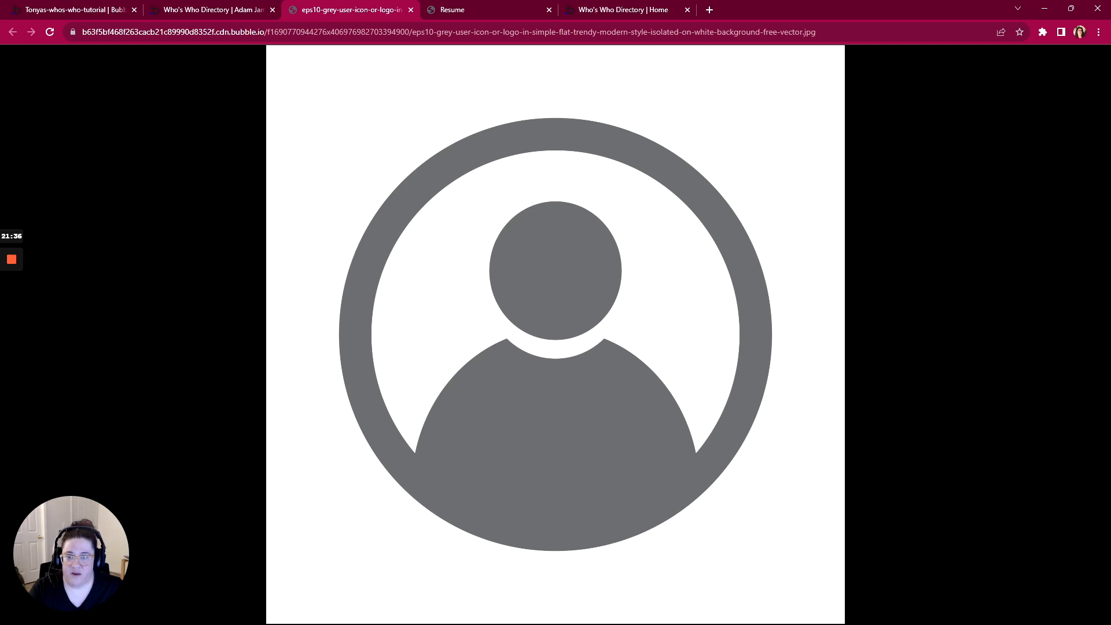
click(220, 16)
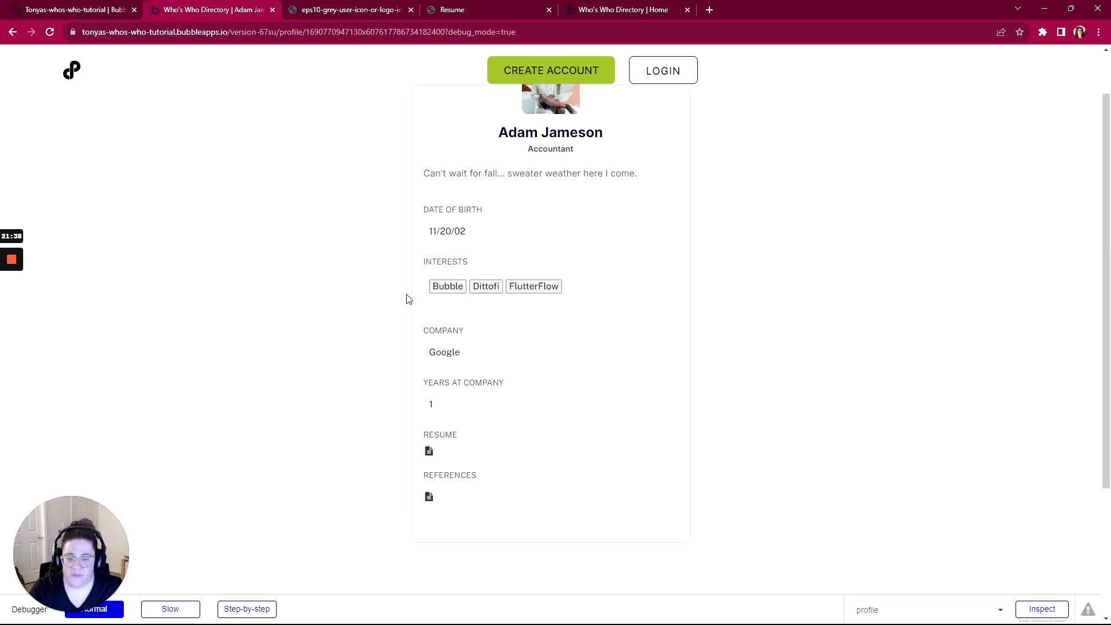
scroll(406, 298, up, 1)
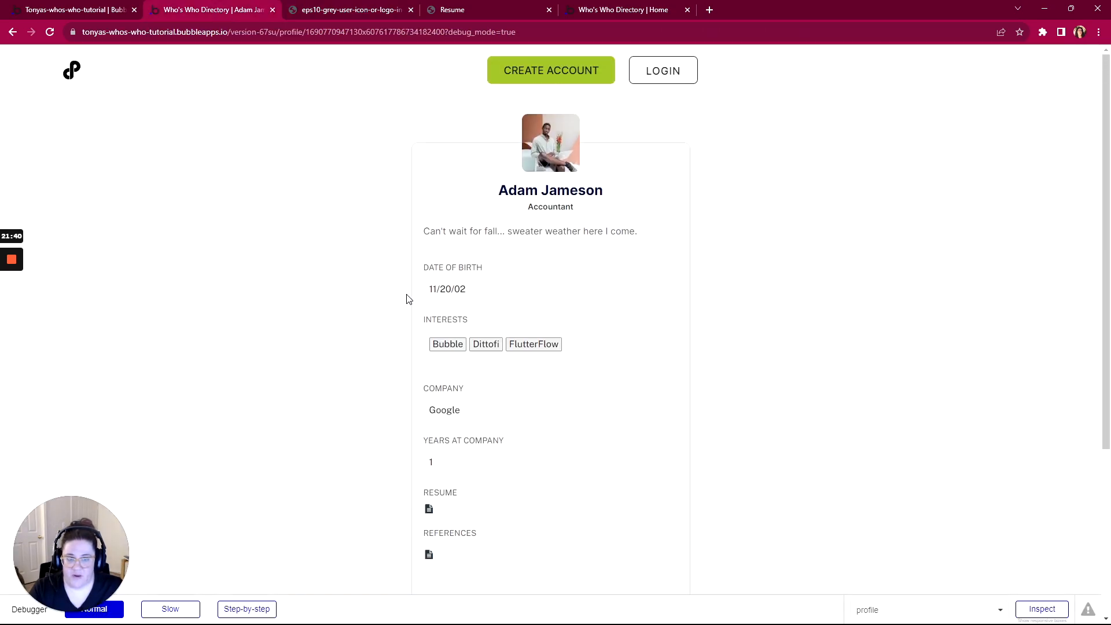
scroll(406, 298, down, 4)
scroll(407, 299, up, 4)
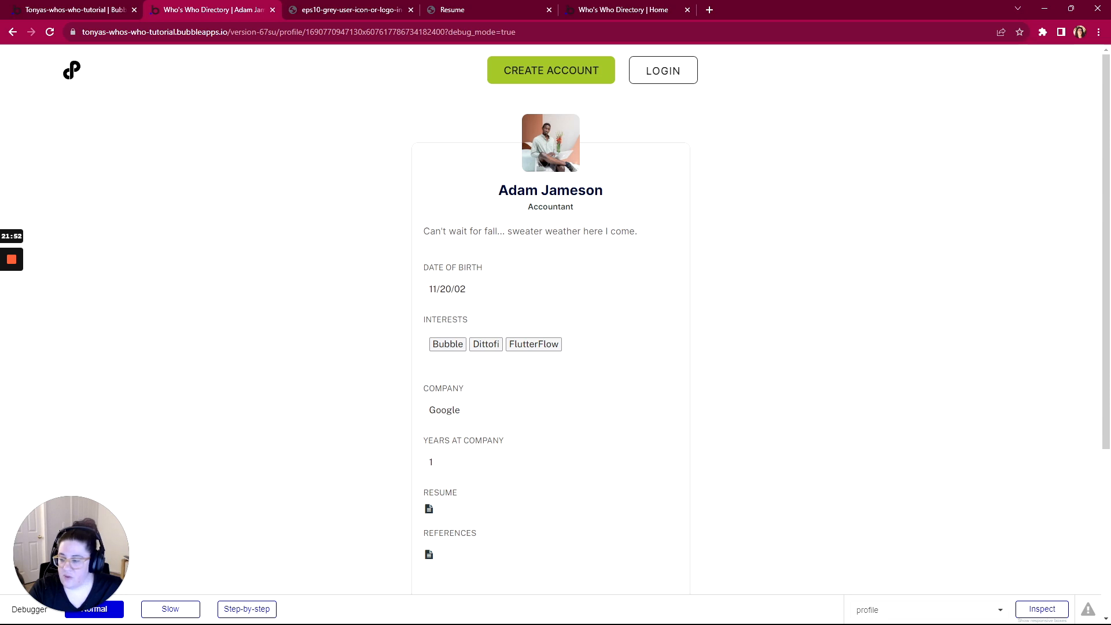
key(alt+Tab)
Mark the Sections item complete in the outline and collapse it
scroll(635, 253, down, 4)
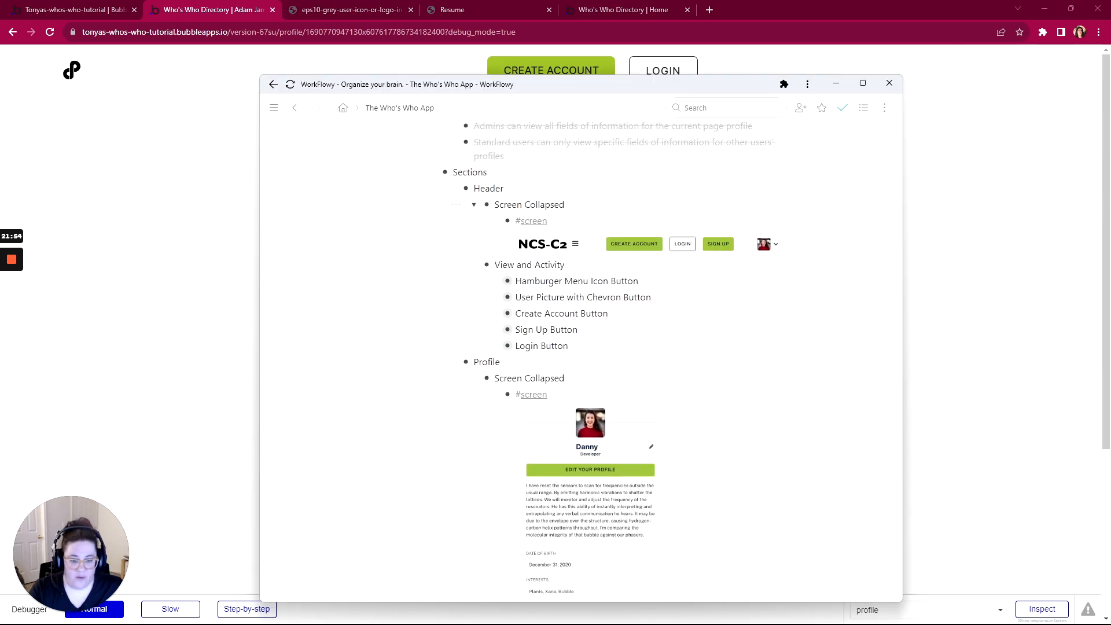
scroll(637, 251, down, 2)
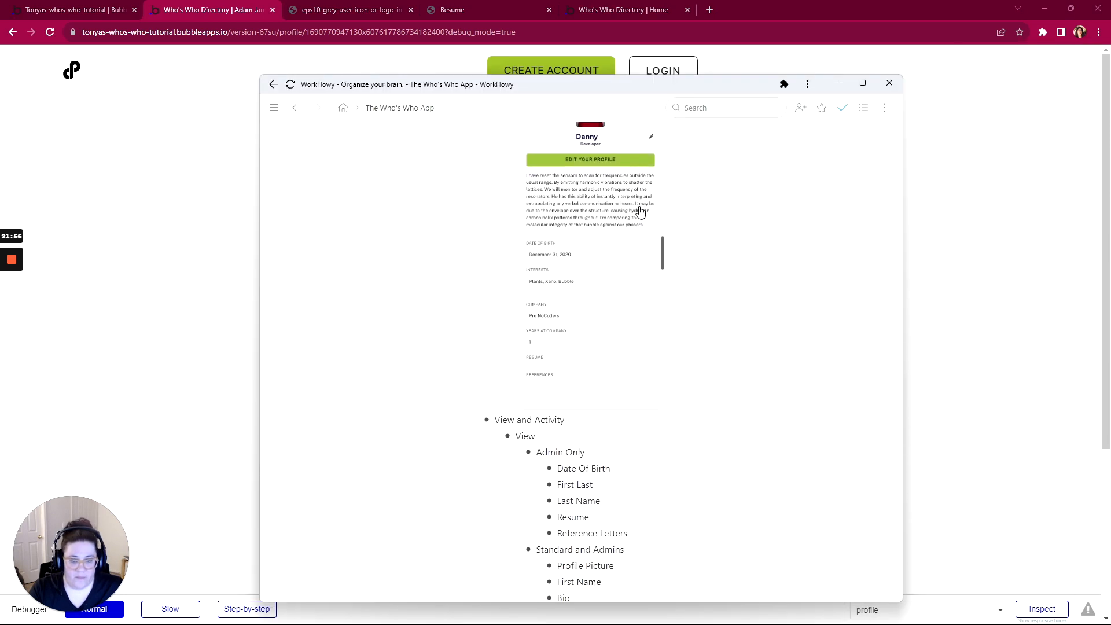
scroll(640, 212, down, 4)
scroll(640, 212, up, 8)
scroll(643, 209, down, 6)
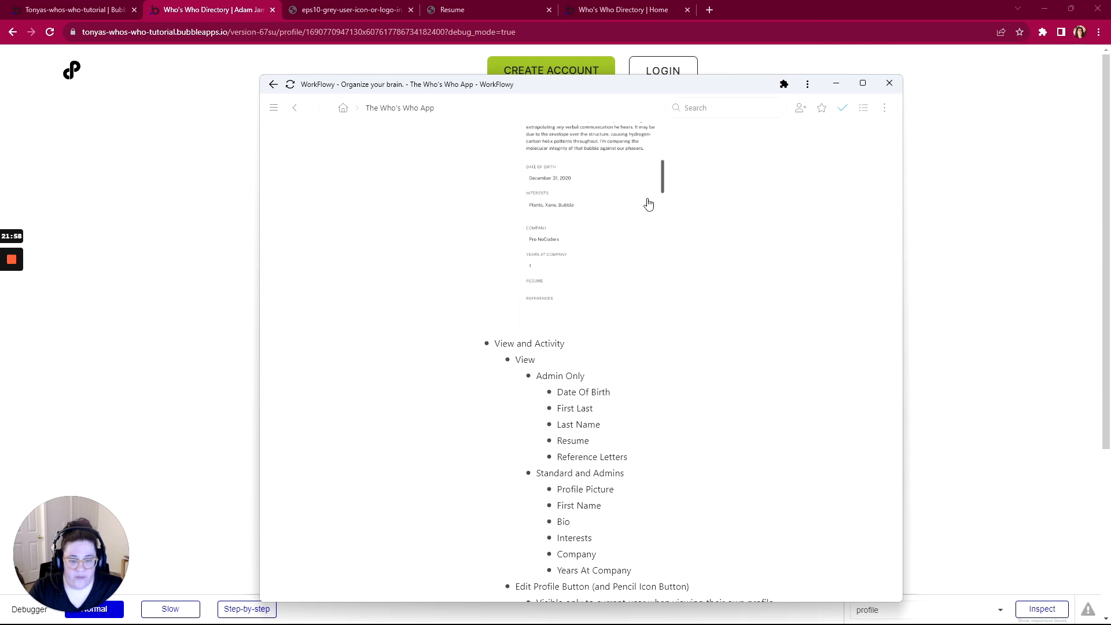
scroll(648, 203, down, 4)
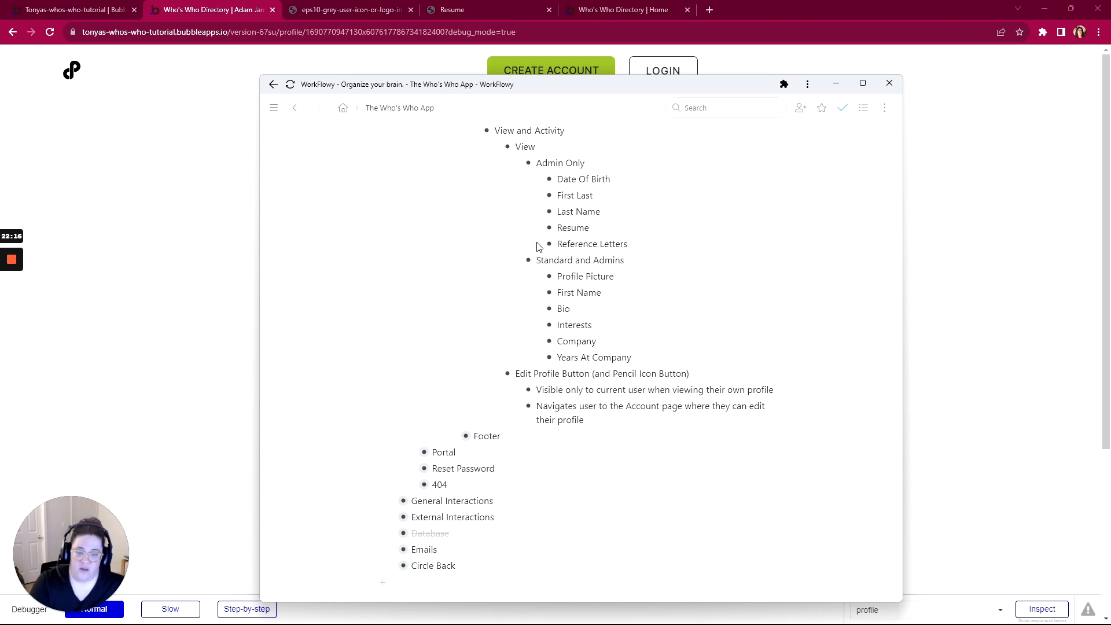
scroll(539, 246, up, 7)
scroll(539, 240, up, 5)
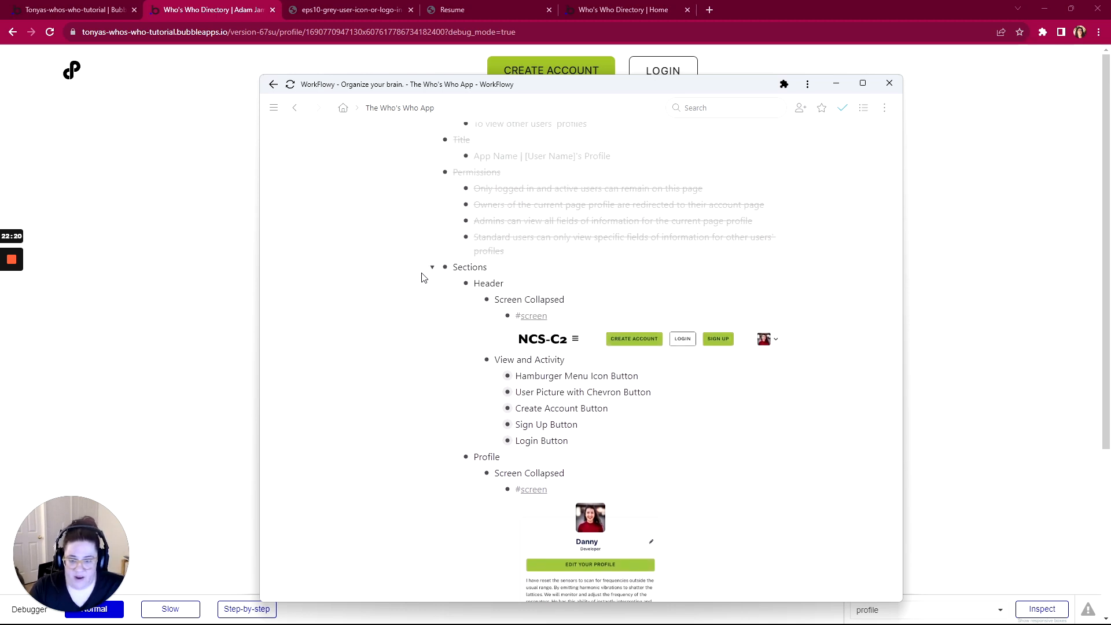
click(412, 267)
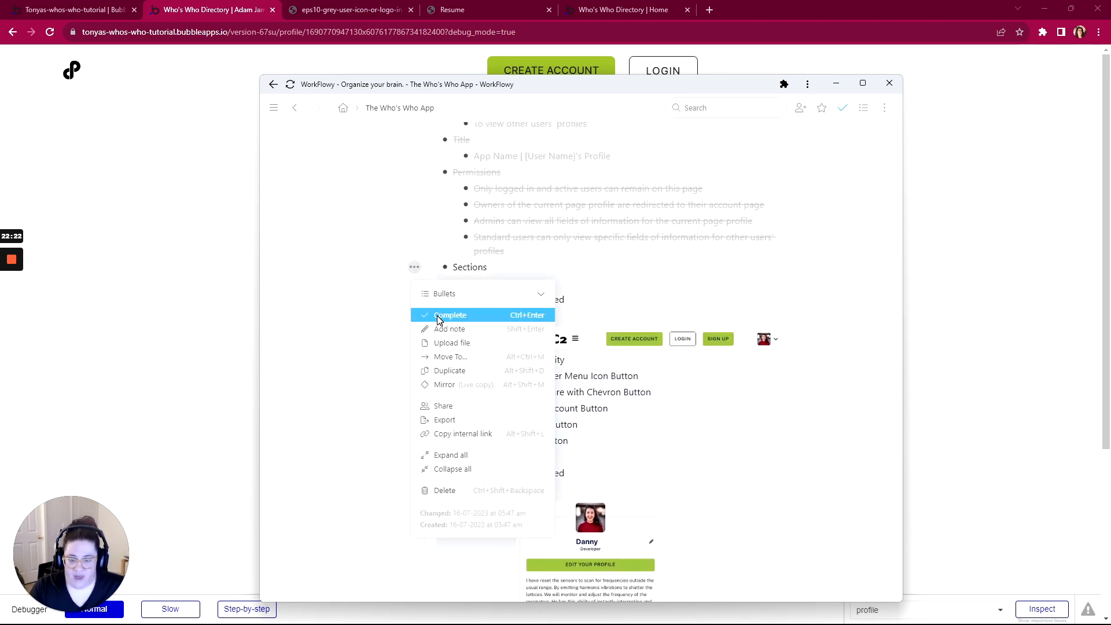
click(438, 315)
click(433, 269)
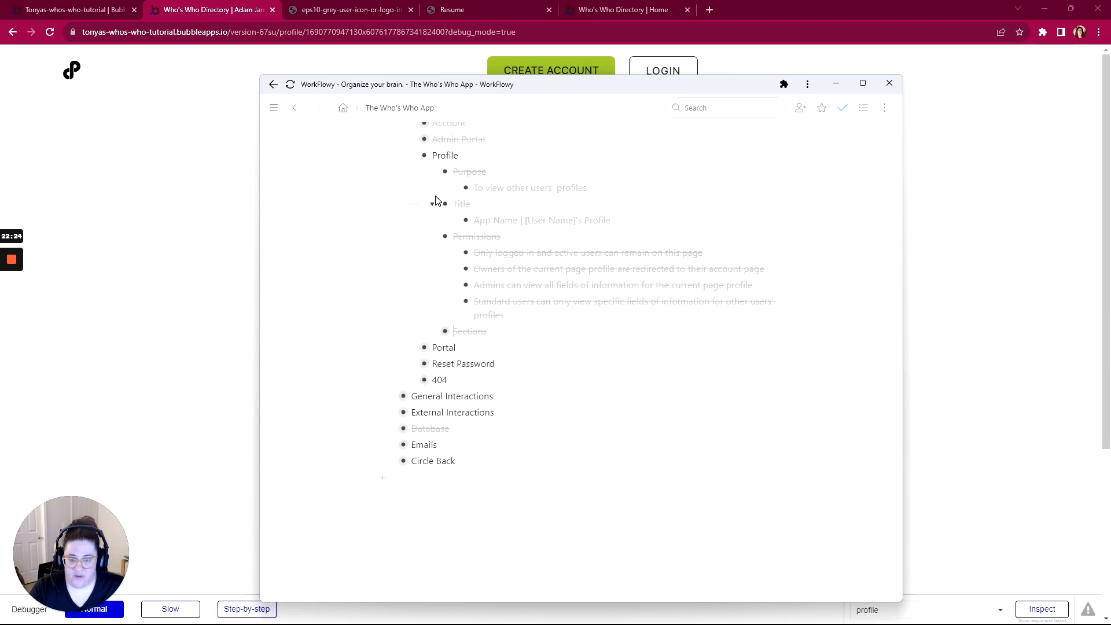
Mark the Profile page item complete and collapse it
click(394, 155)
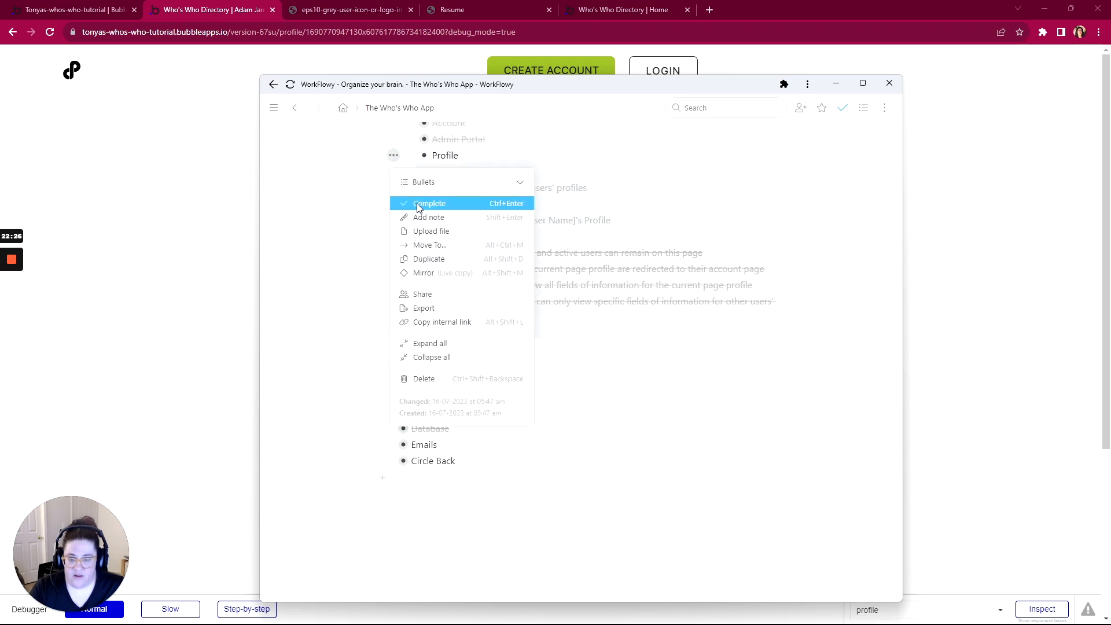
click(421, 209)
click(412, 156)
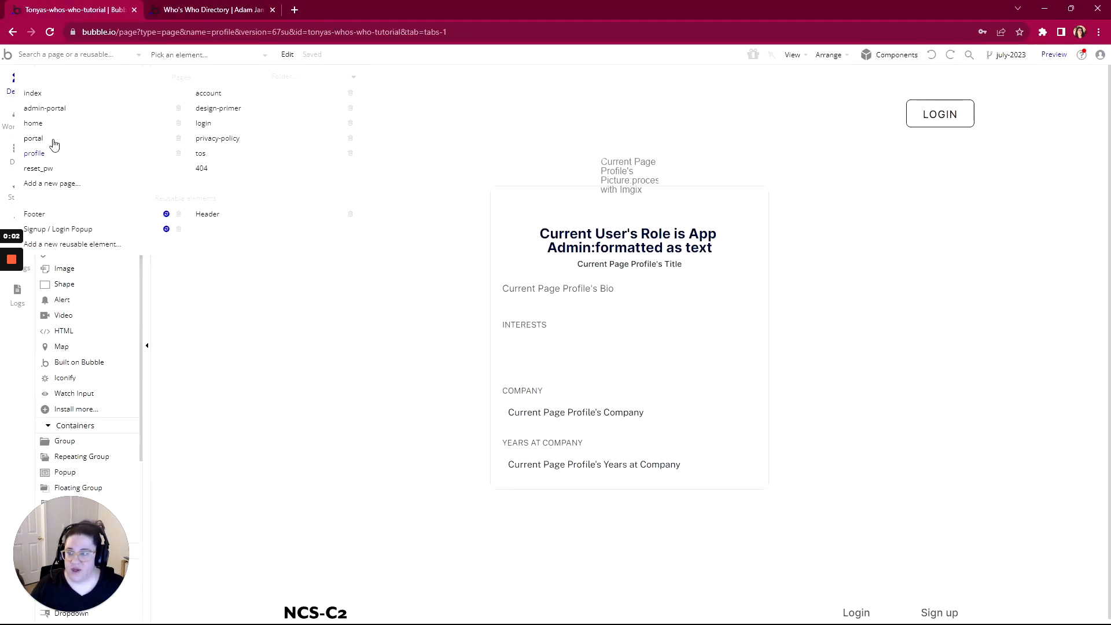
Open the portal page's properties in Bubble, then read the expanded Portal notes in WorkFlowy
click(52, 141)
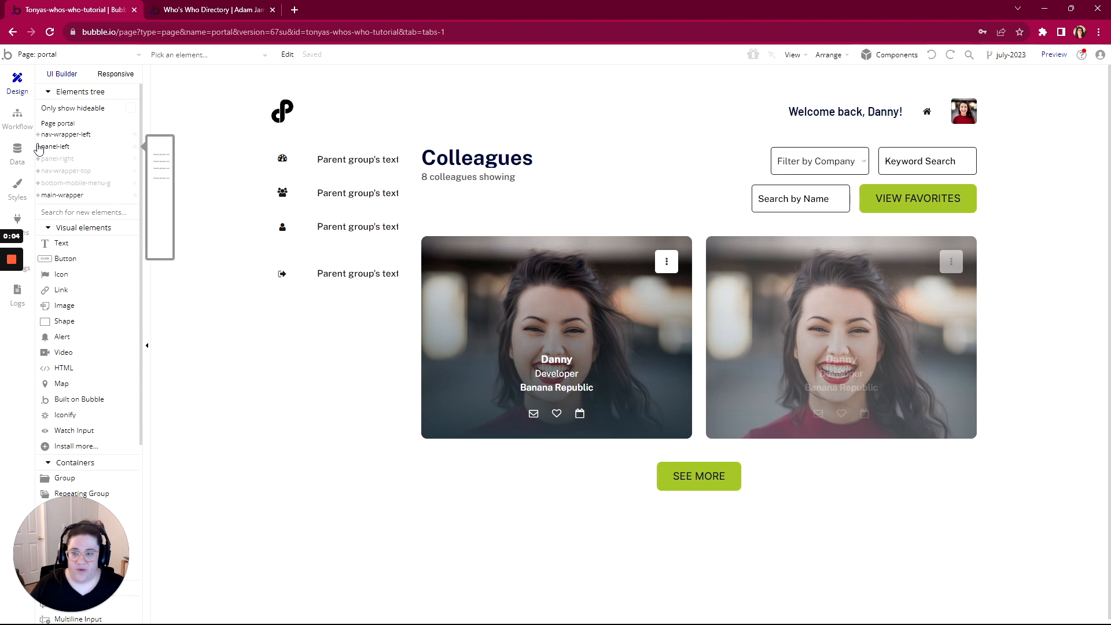
double_click(212, 226)
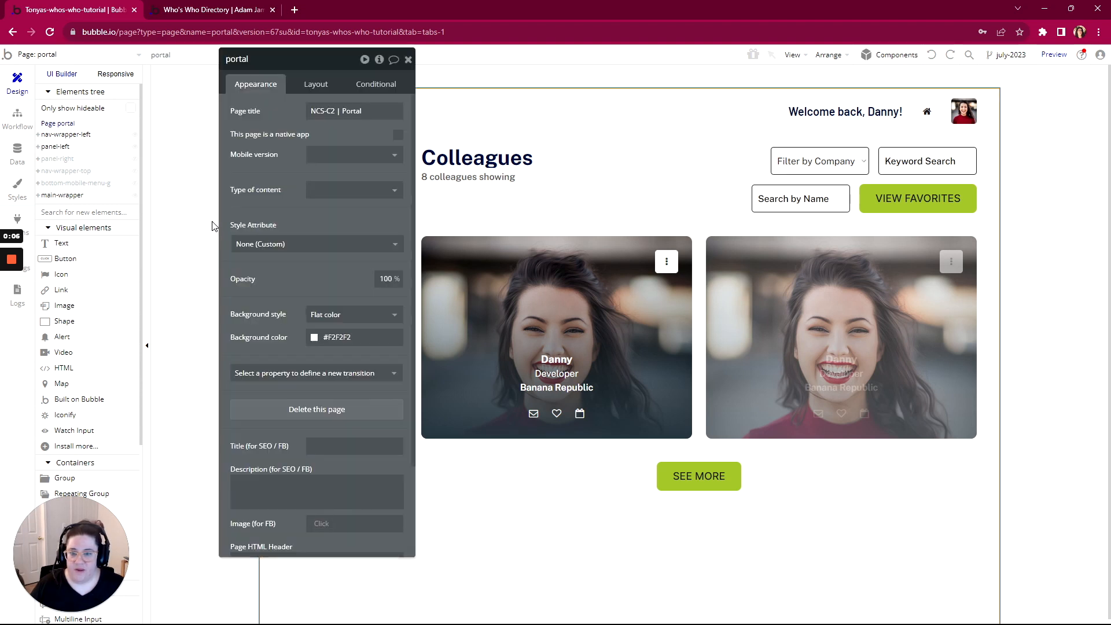
key(alt+Tab)
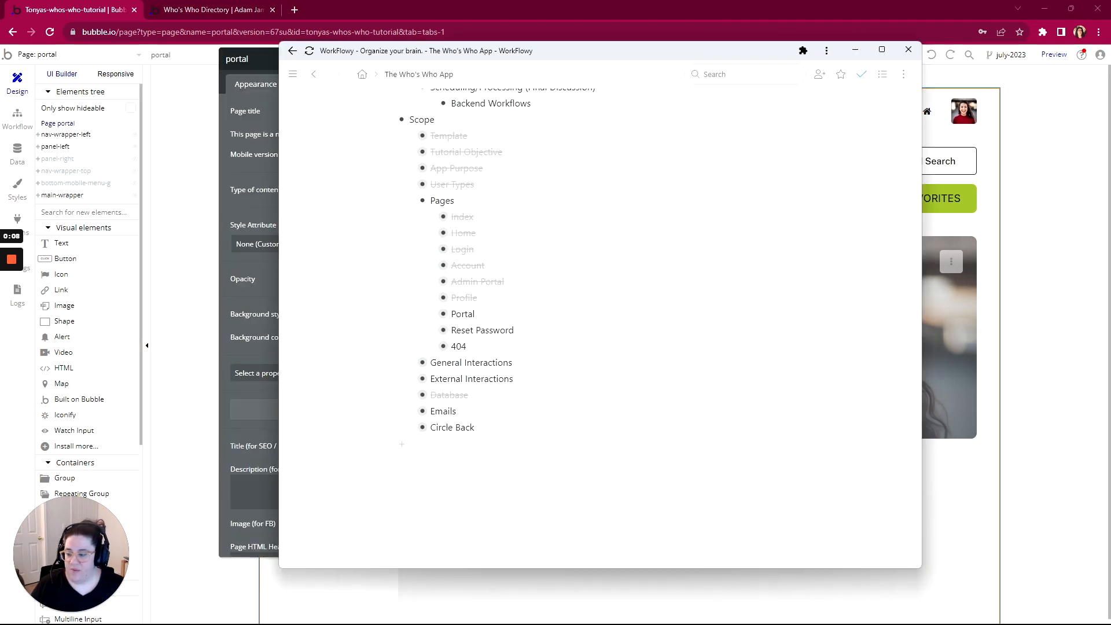
click(431, 315)
scroll(434, 324, down, 3)
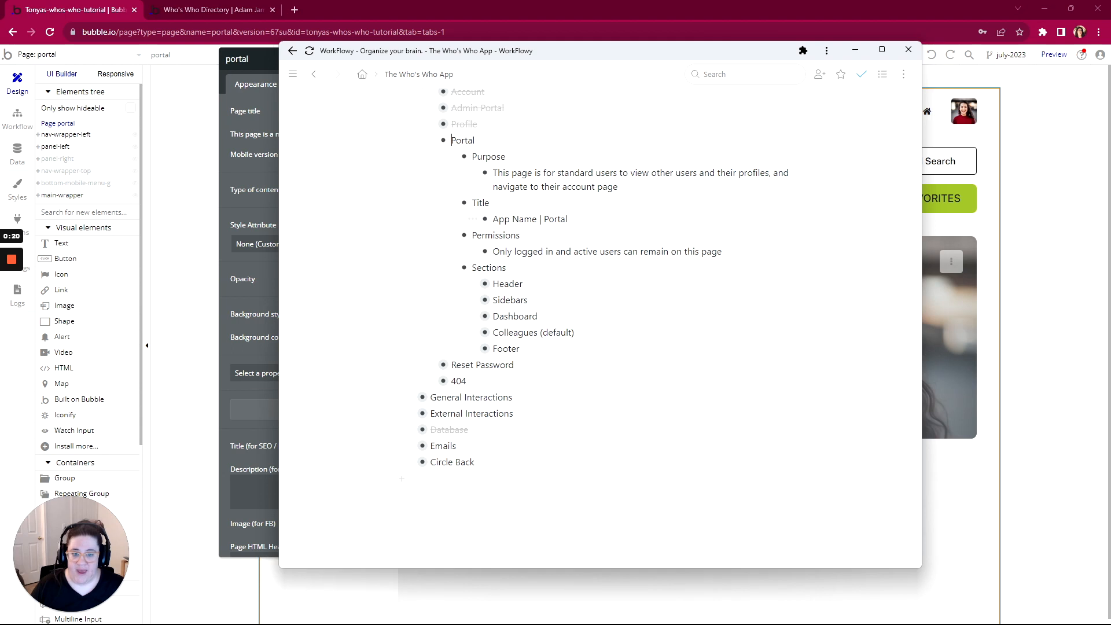
click(264, 64)
Set the portal page title to the first App Settings record's App Name followed by ' | Portal'
click(363, 111)
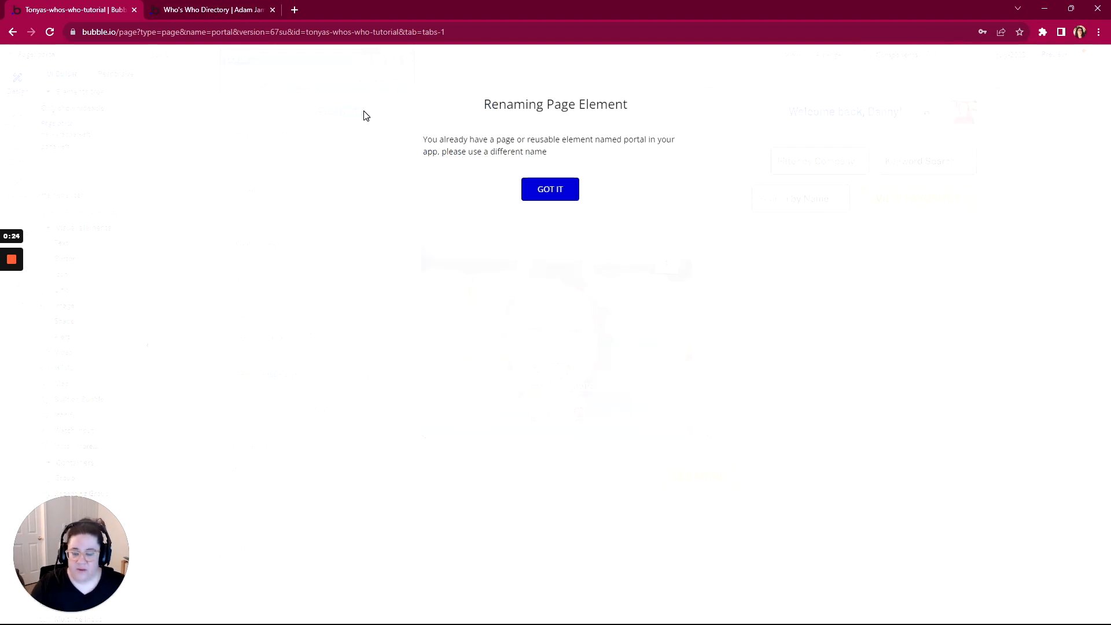
click(549, 189)
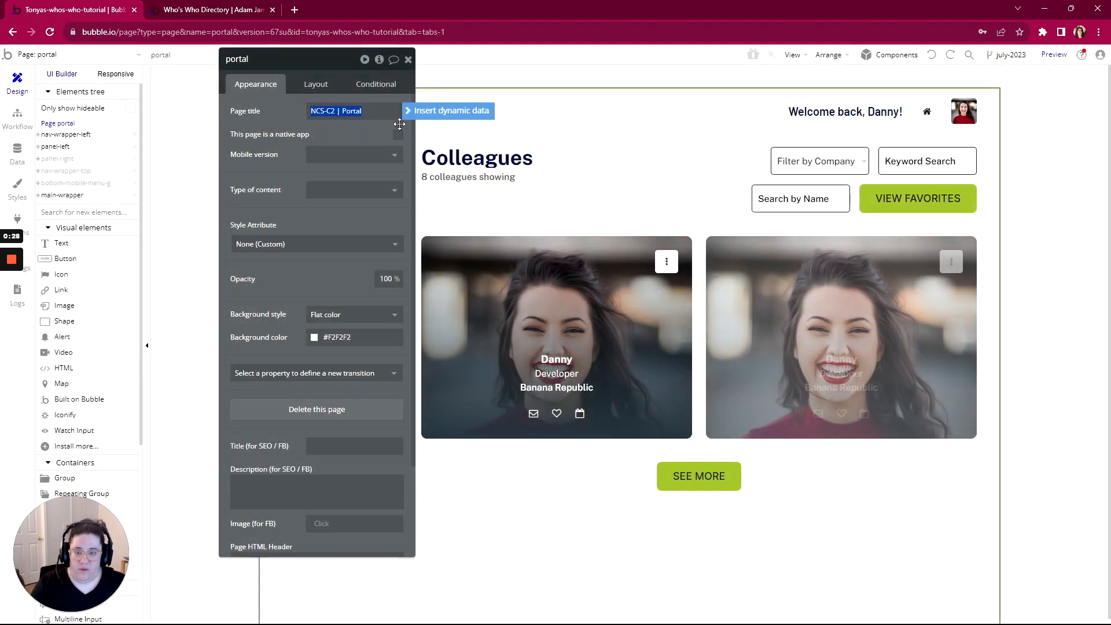
click(429, 111)
click(353, 157)
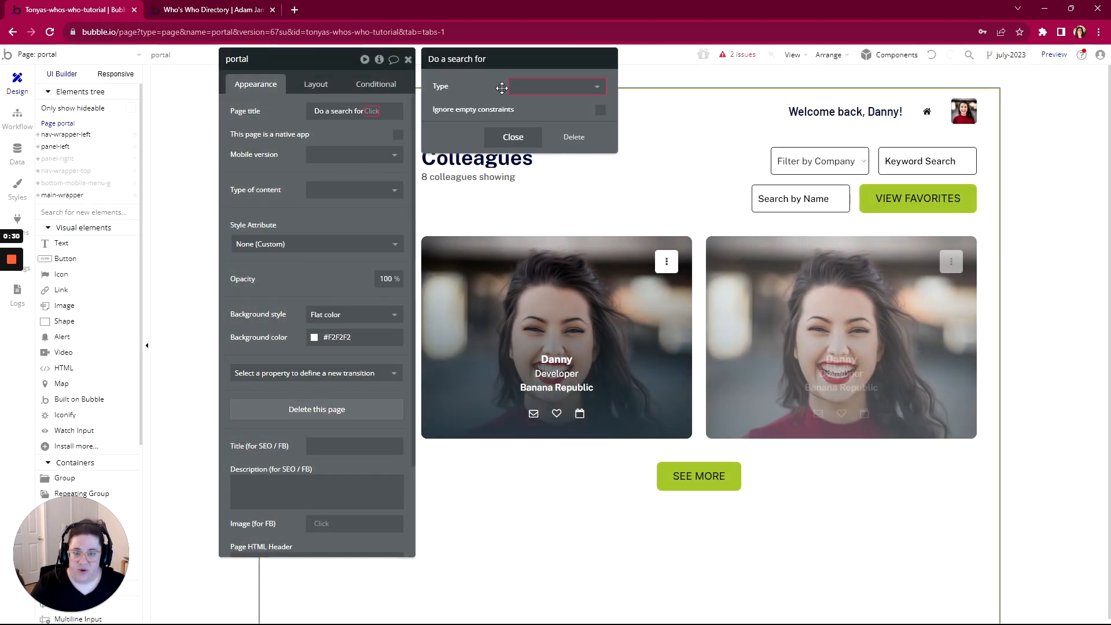
click(509, 86)
click(519, 120)
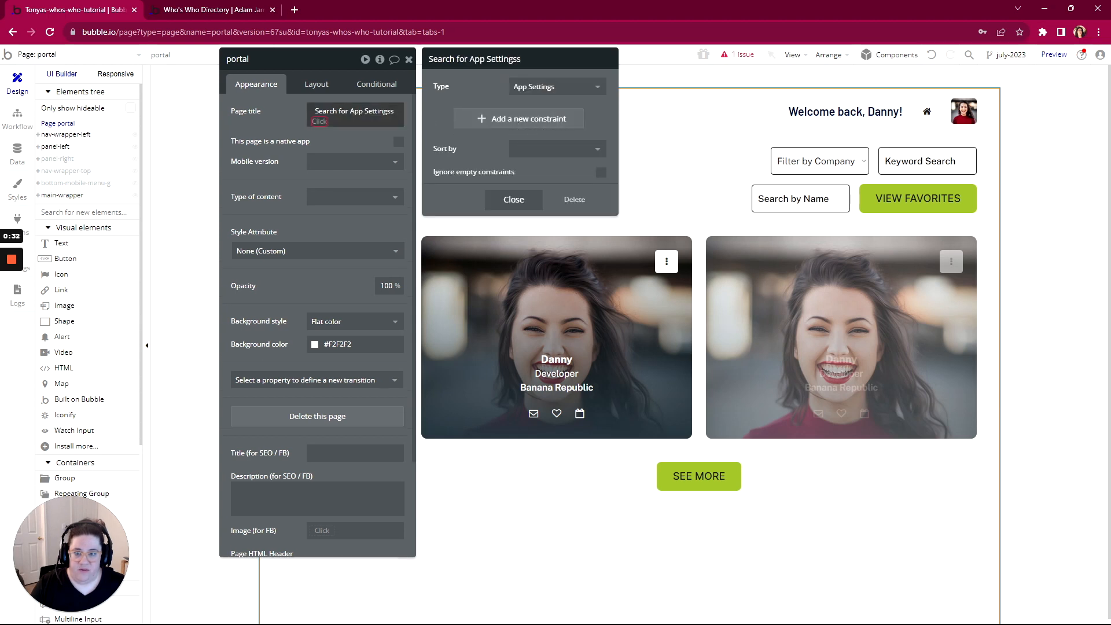
click(319, 121)
click(344, 174)
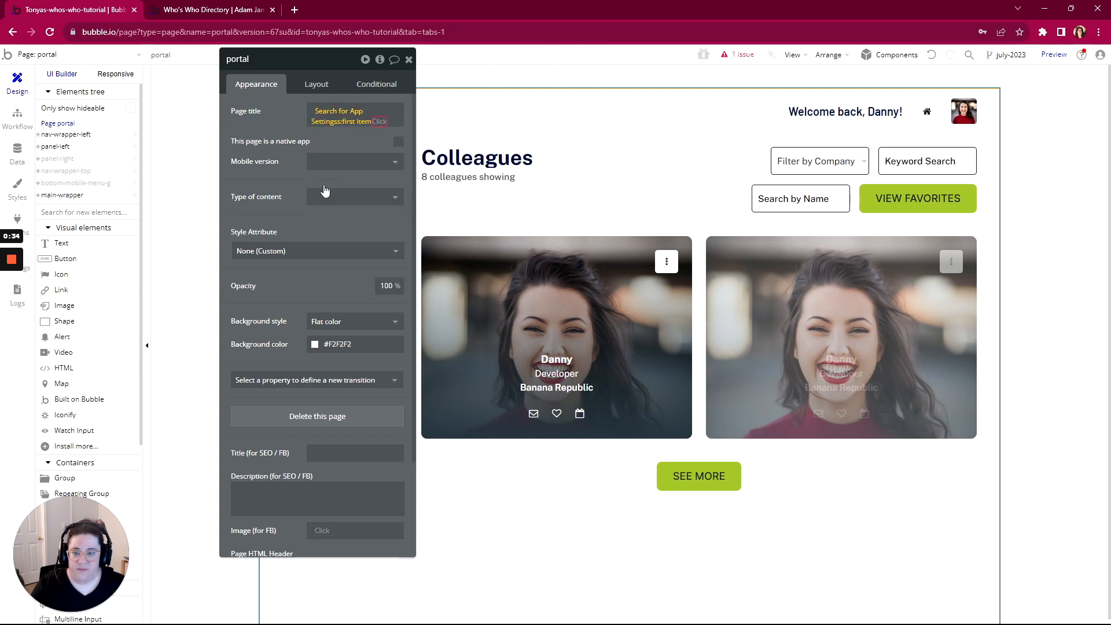
click(357, 148)
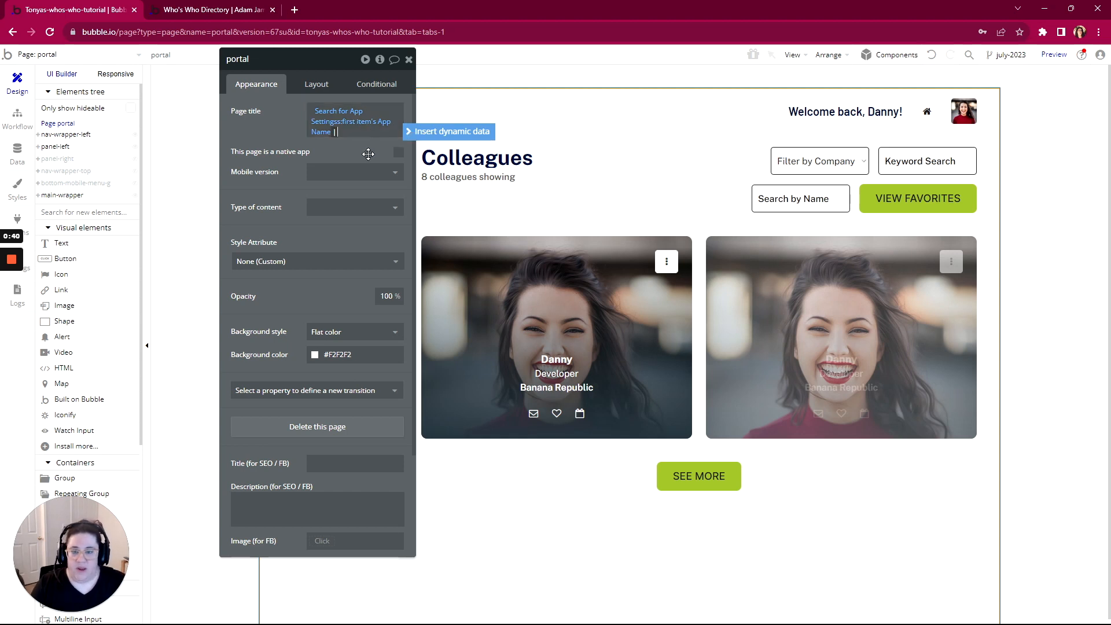
text(| )
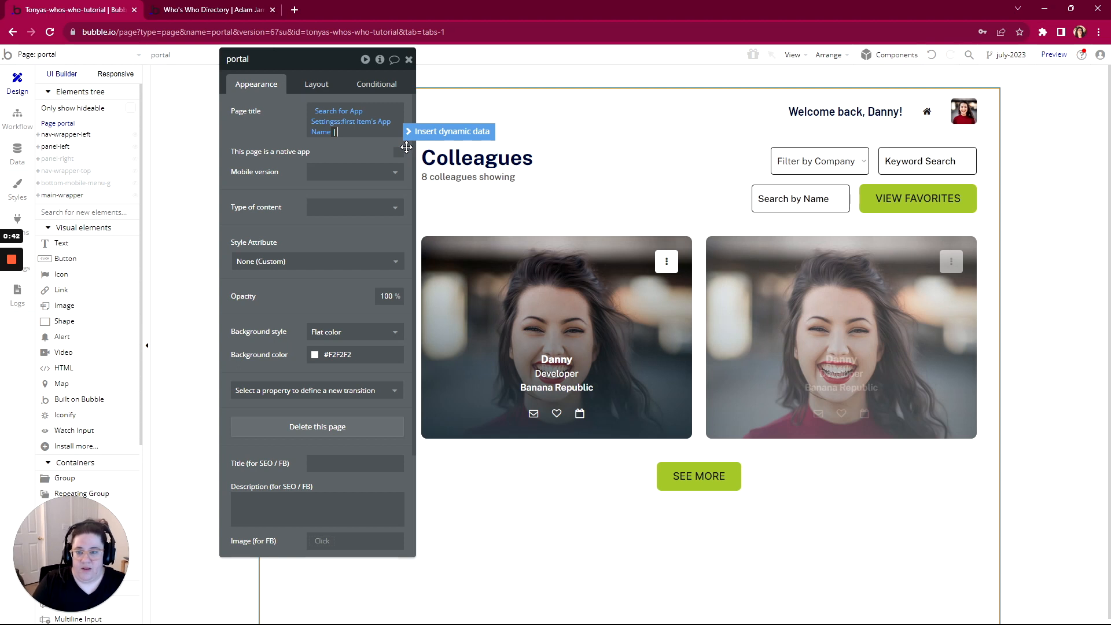
text(Portal)
click(278, 119)
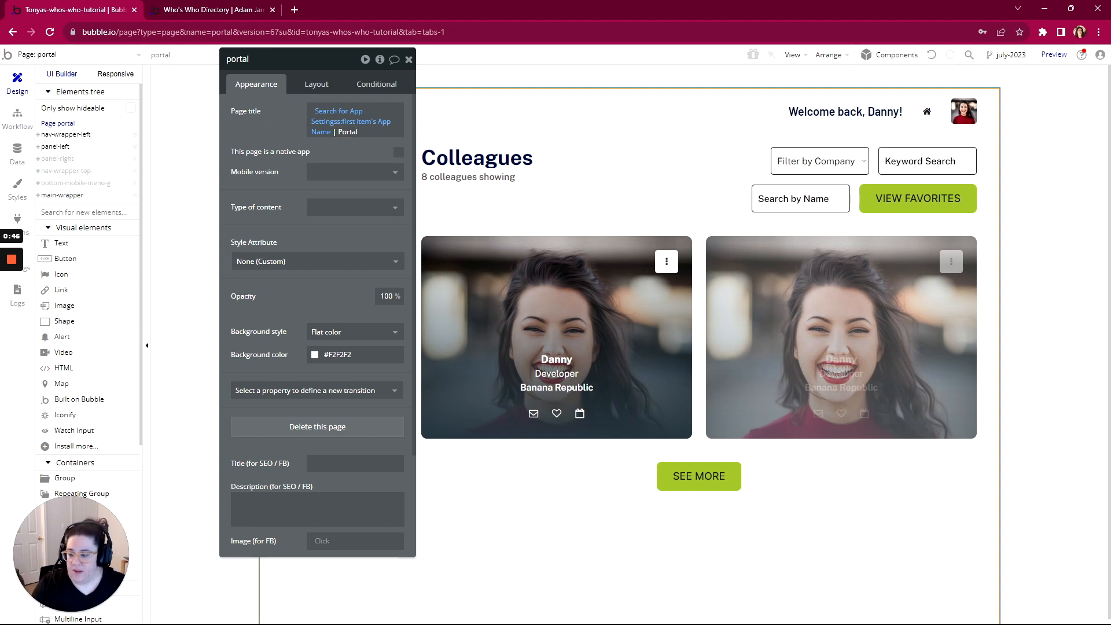
Glance at the WorkFlowy outline and switch to the portal page's workflows
key(alt+Tab)
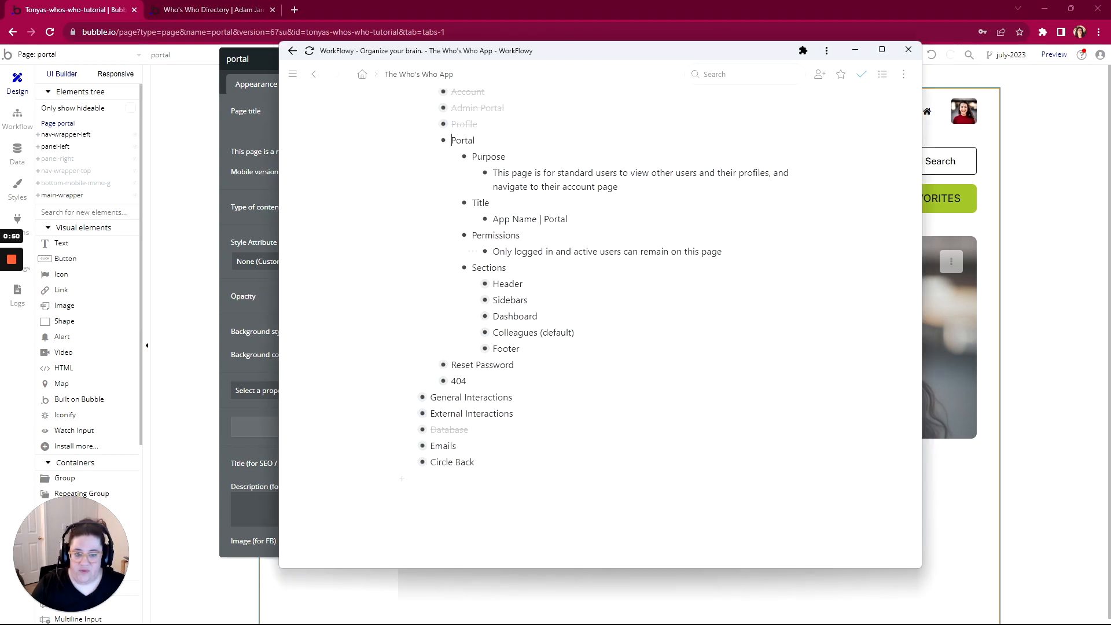
click(17, 118)
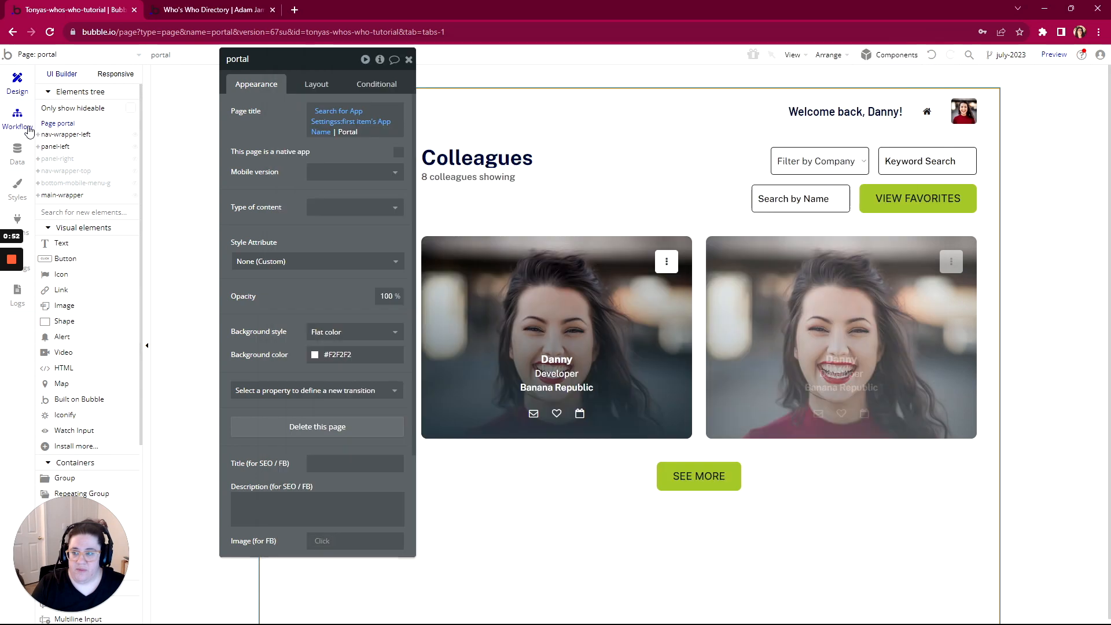
click(21, 123)
Add a 'Do when condition is true' event: Current User logged out or Inactive? is yes, every time
click(89, 124)
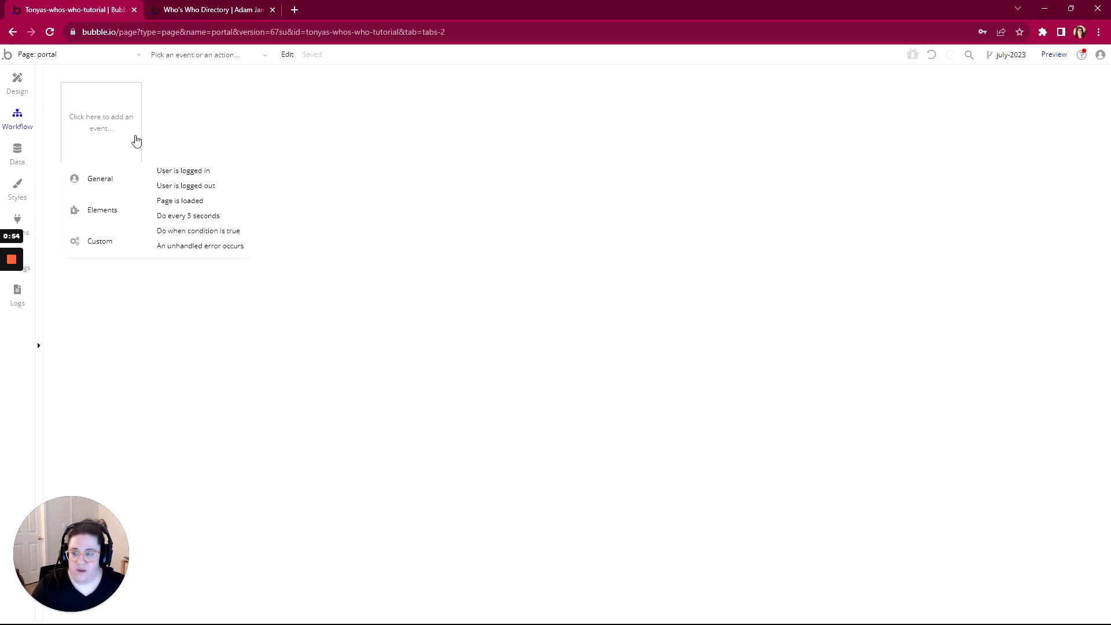
click(166, 231)
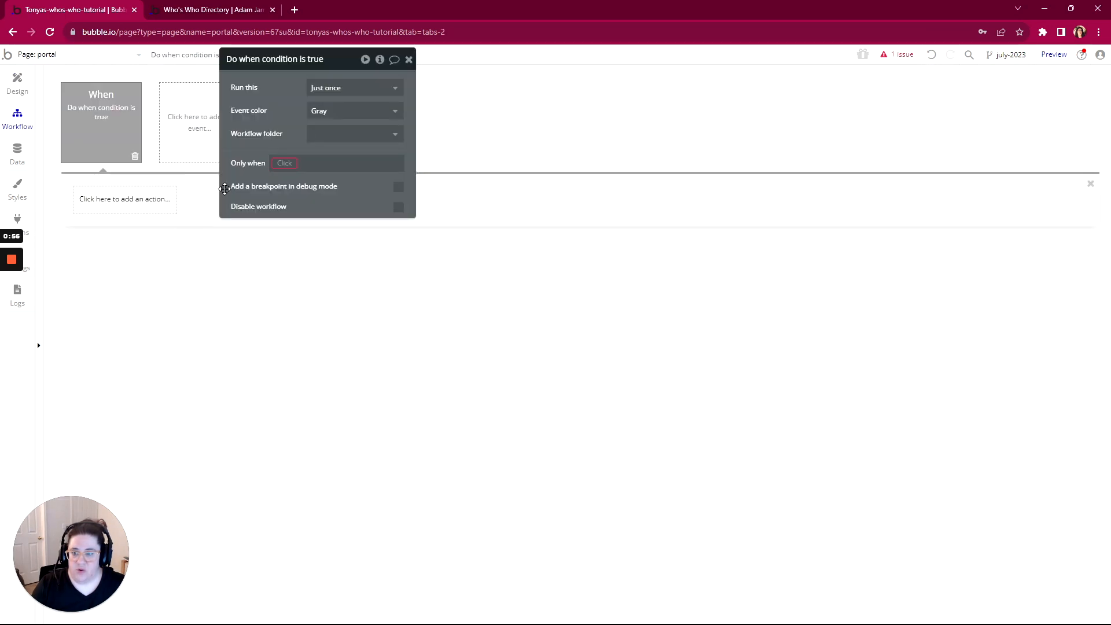
click(289, 164)
click(298, 194)
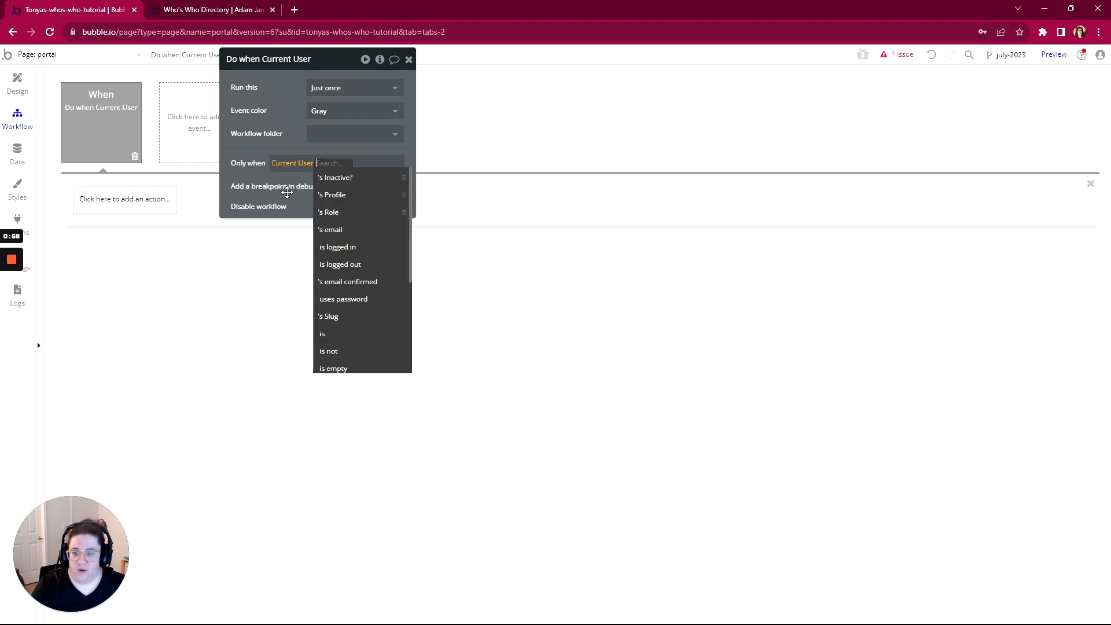
click(372, 163)
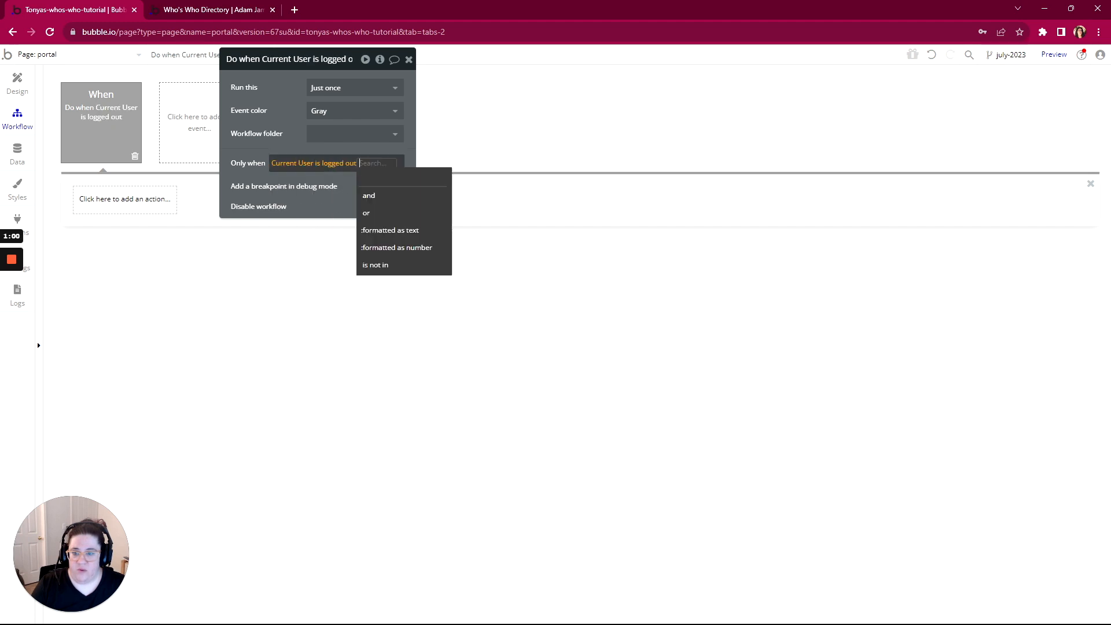
click(365, 213)
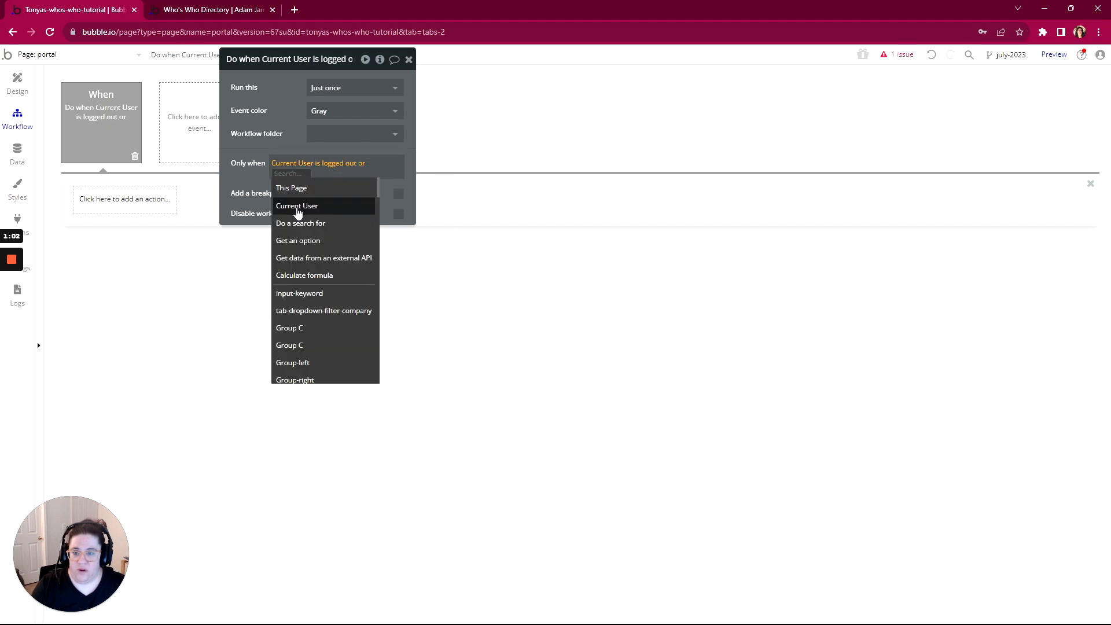
click(297, 207)
click(301, 188)
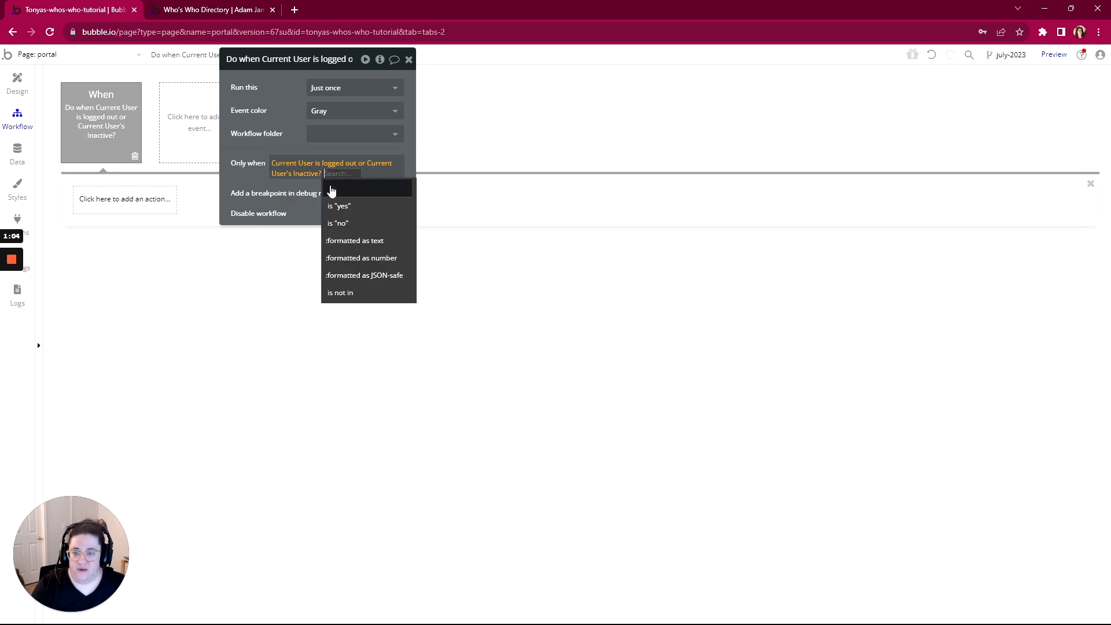
click(342, 206)
click(325, 88)
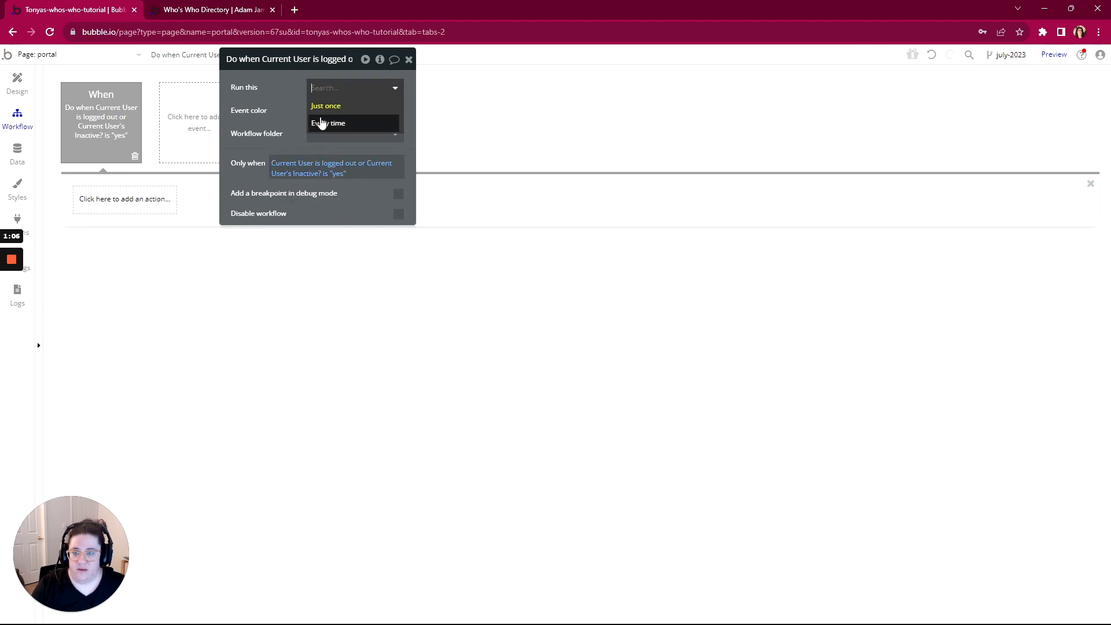
click(321, 123)
Give the workflow a Go to page action targeting the index page
click(104, 209)
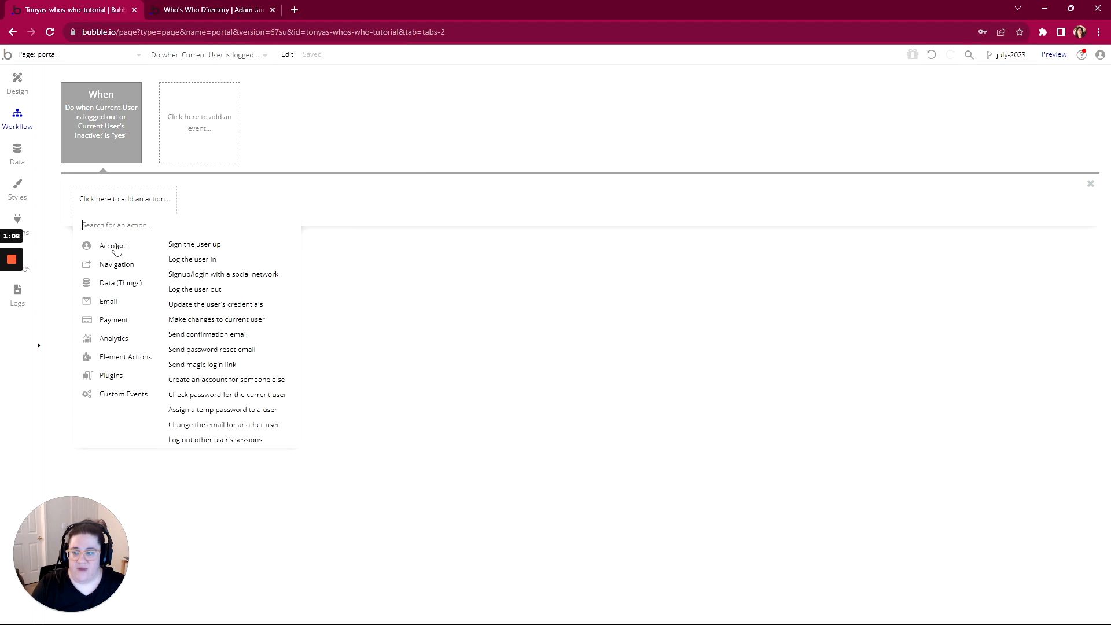
mouse_move(118, 263)
click(186, 245)
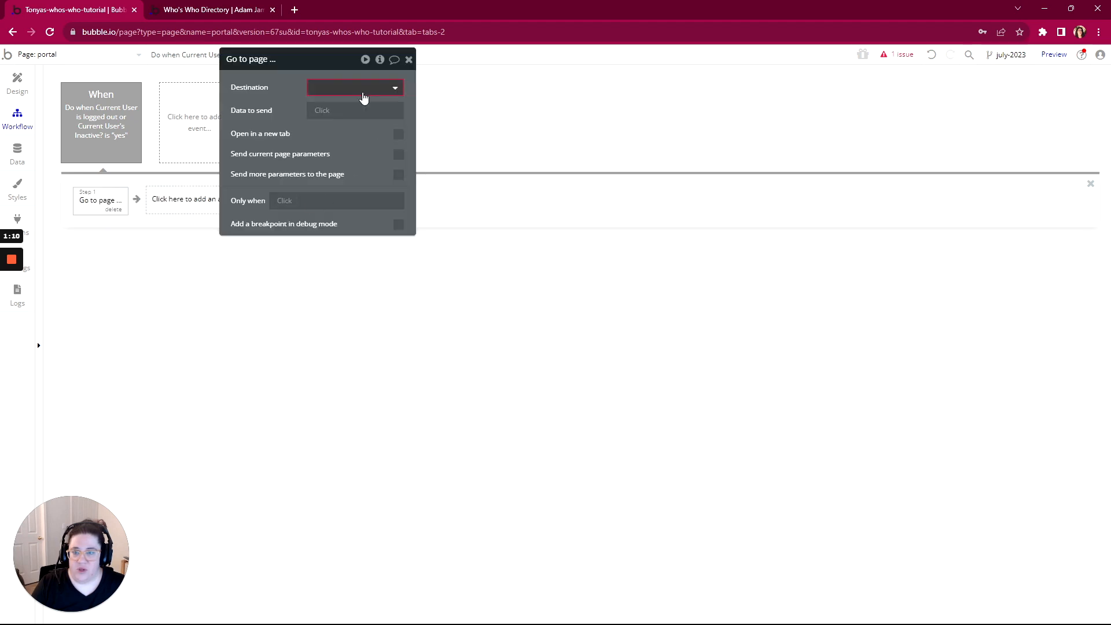
click(363, 92)
click(344, 111)
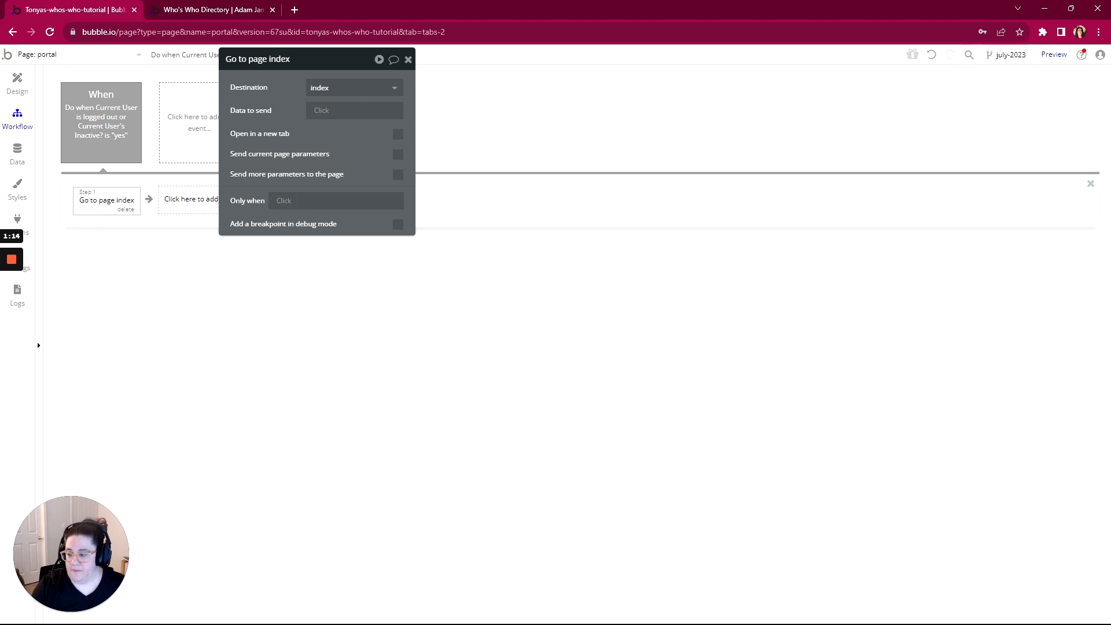
key(alt+Tab)
Mark Permissions, Title and Purpose complete under Portal in WorkFlowy, then return to Bubble's design view
click(434, 235)
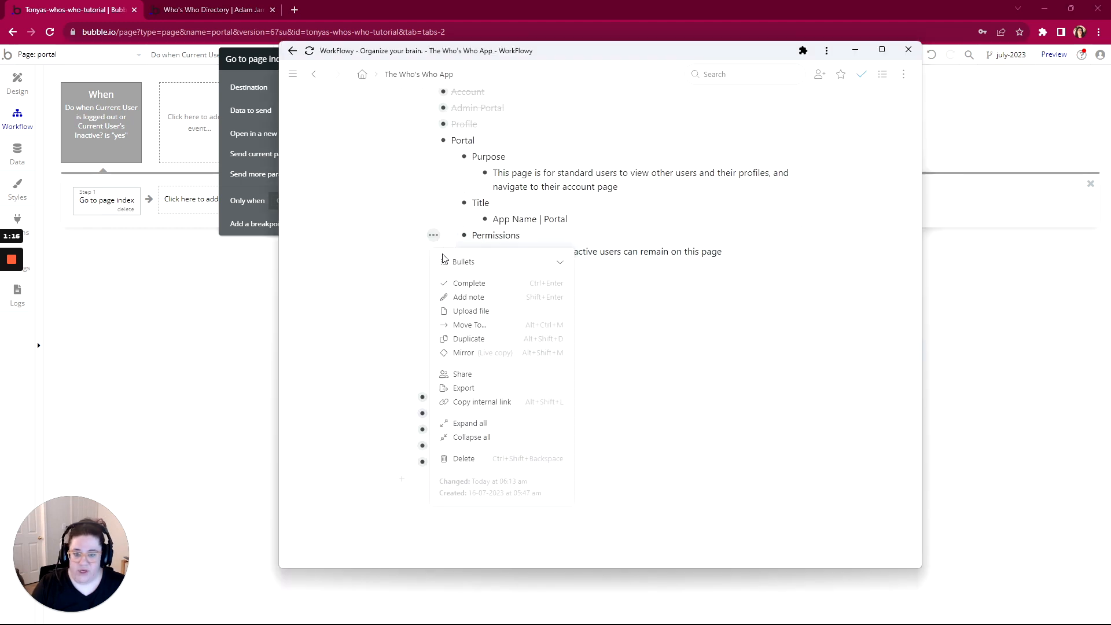
click(455, 285)
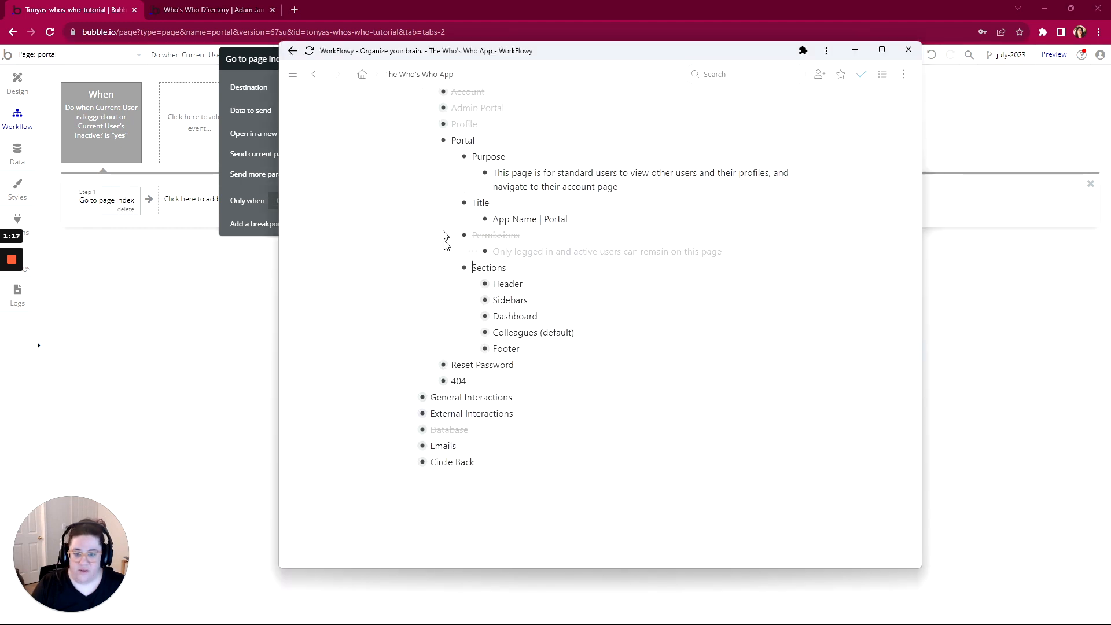
click(434, 203)
click(457, 249)
click(434, 157)
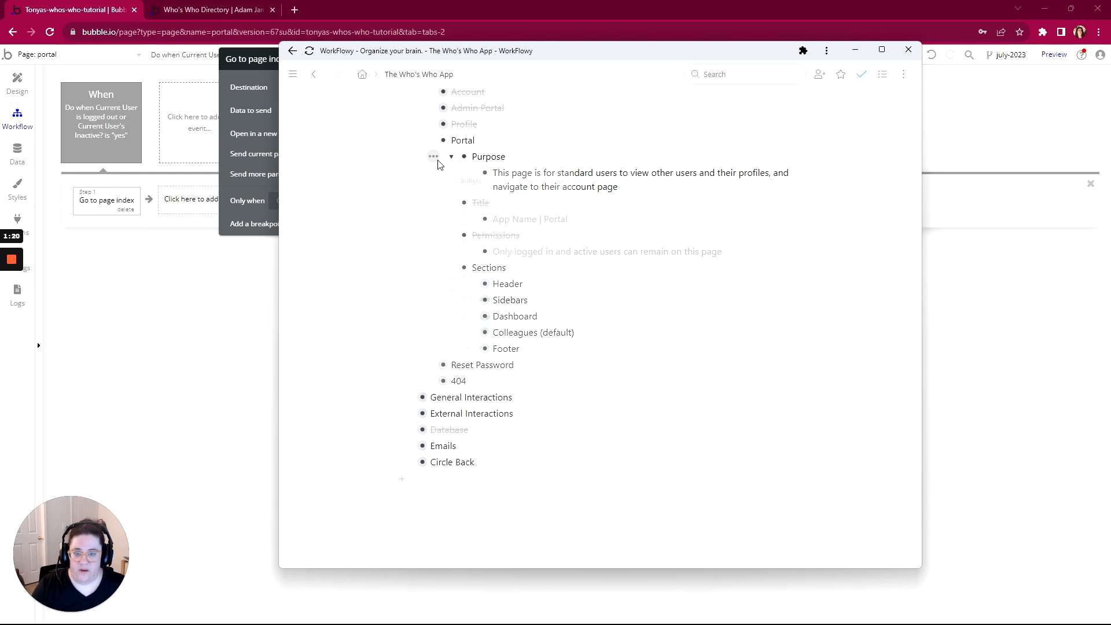
click(457, 210)
scroll(441, 218, down, 1)
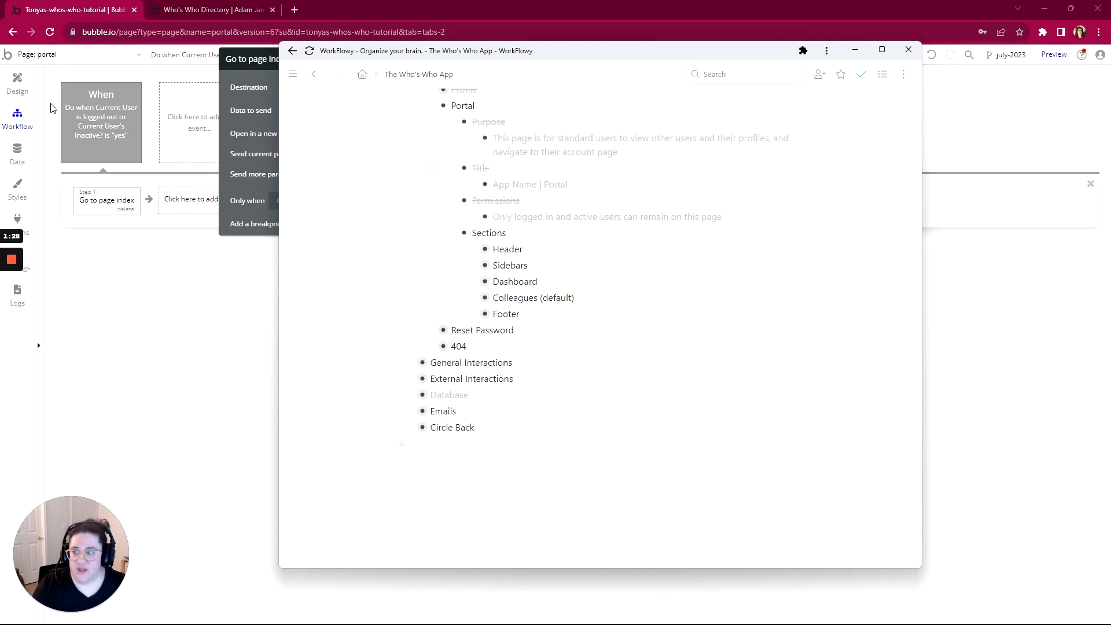
click(17, 84)
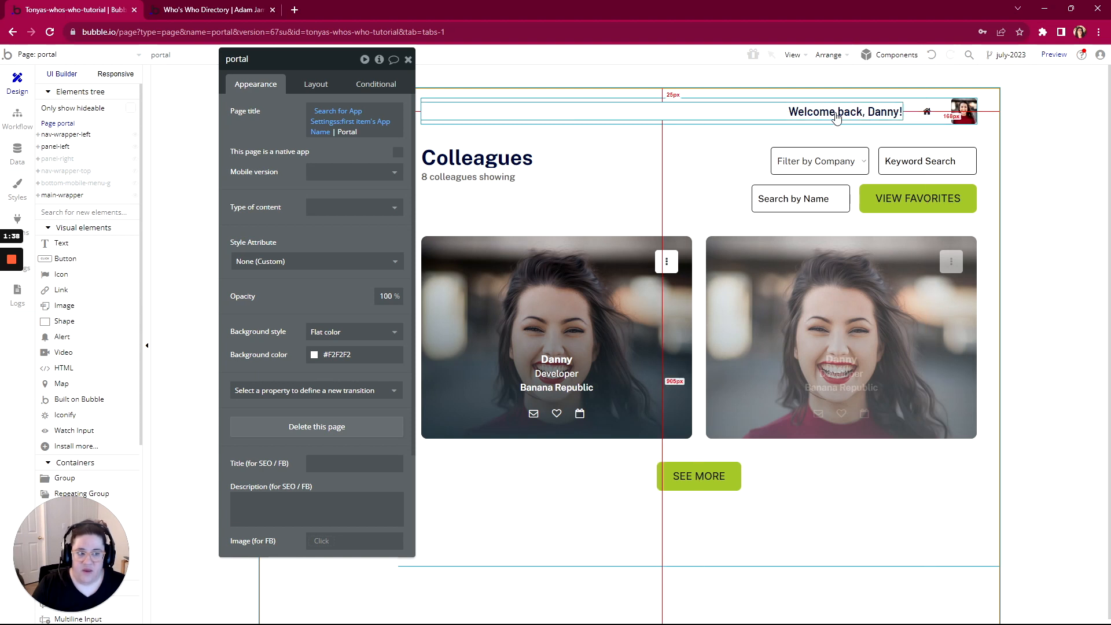
Switch to the admin-portal page and select its header-user-container group
click(52, 57)
click(43, 108)
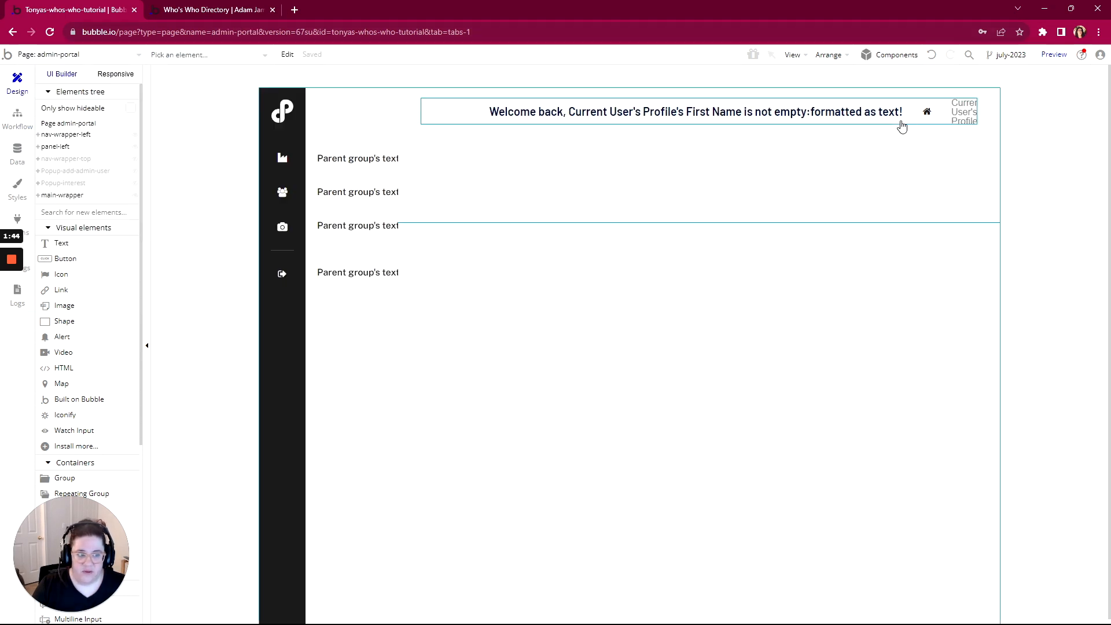
click(876, 123)
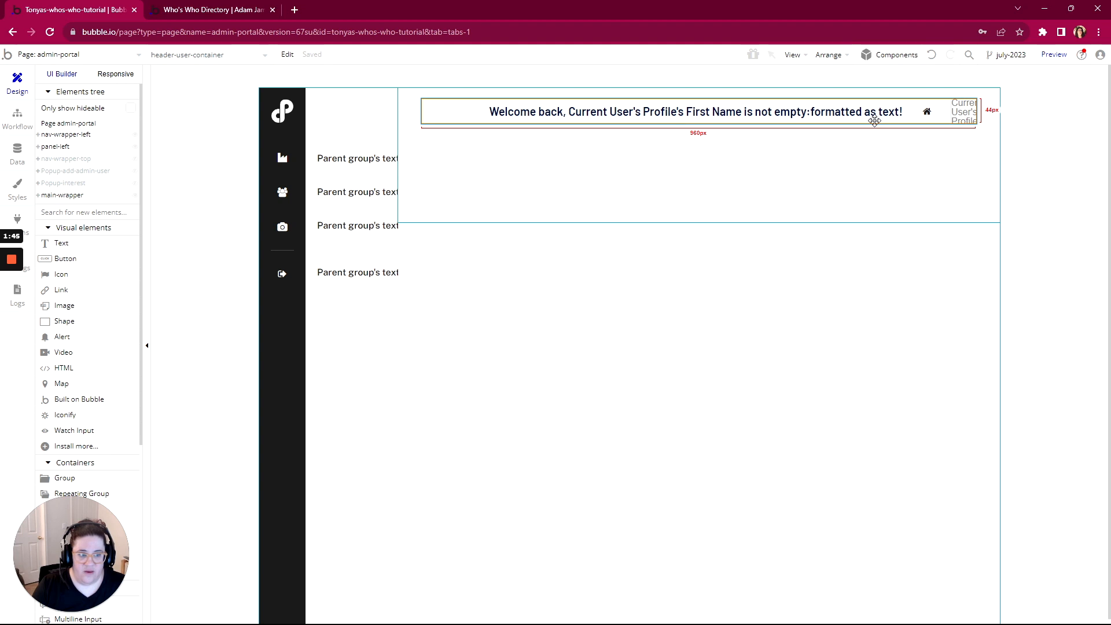
double_click(823, 120)
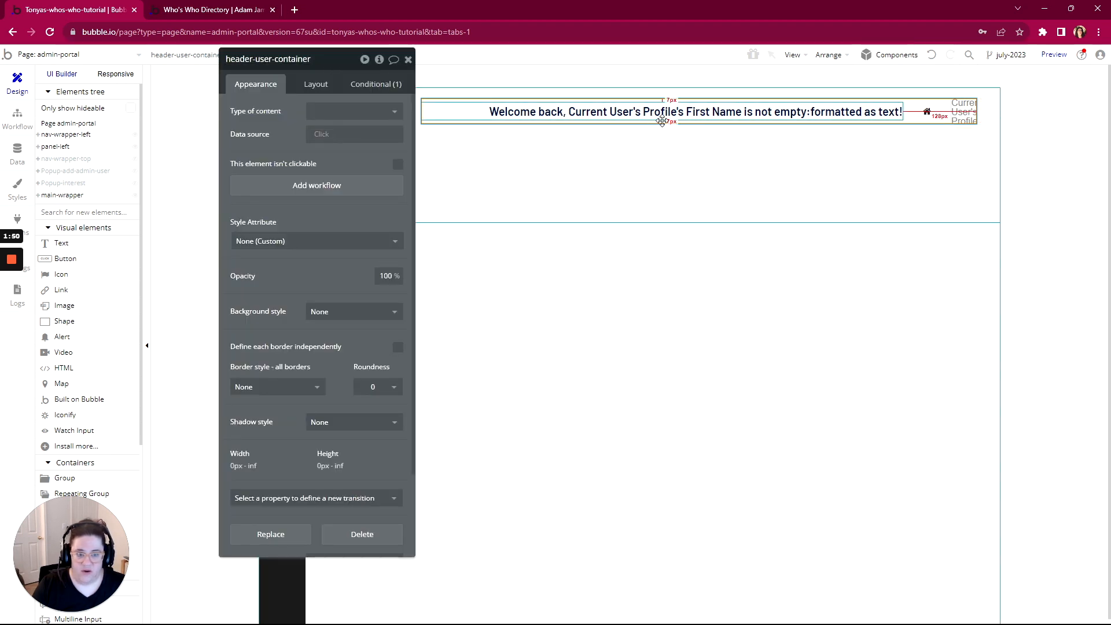
Convert the header-user-container into a reusable element named 'Header 2'
right_click(666, 124)
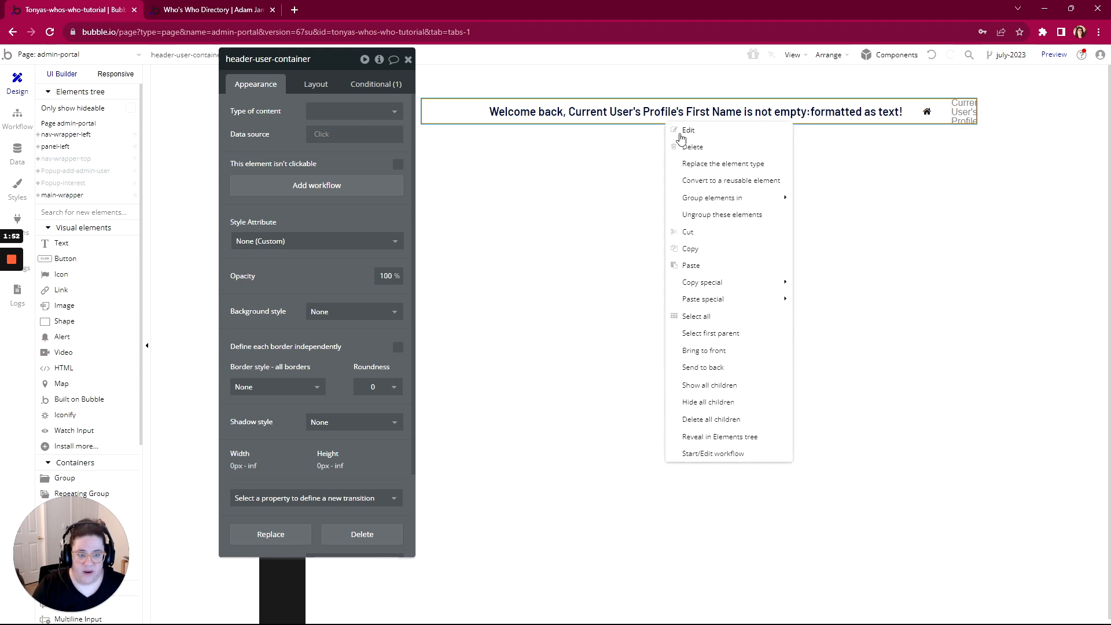
click(704, 180)
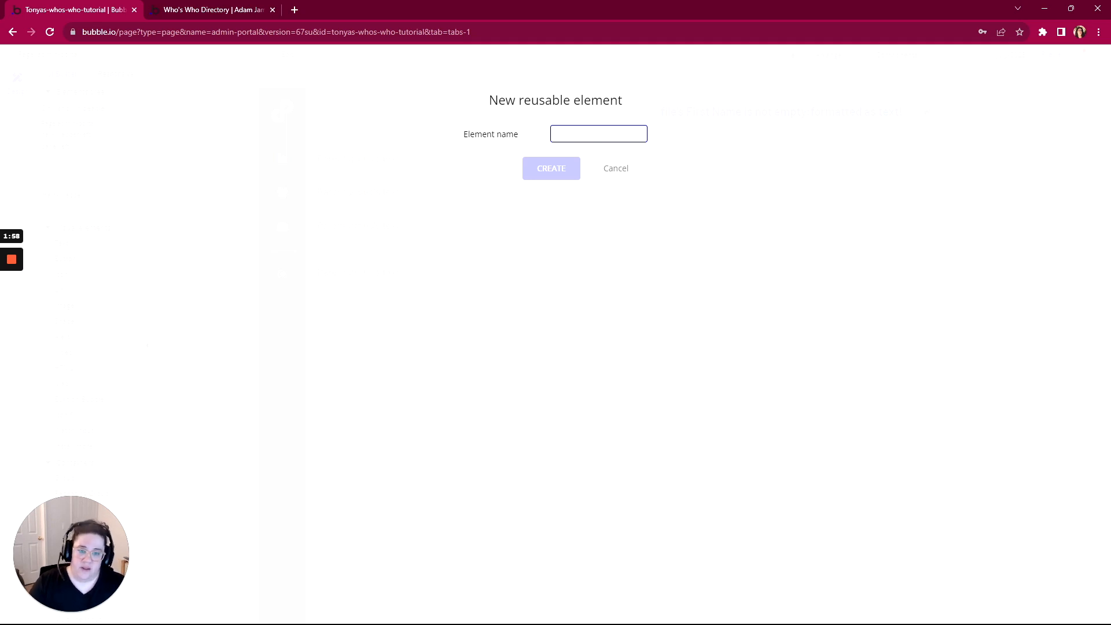
text(Header 2)
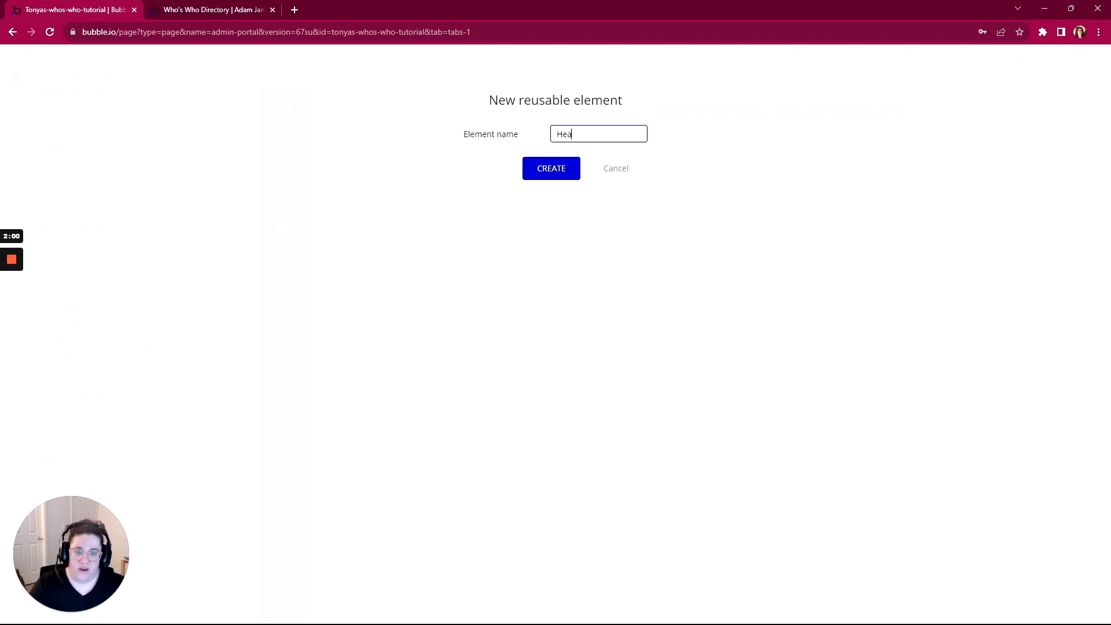
click(552, 168)
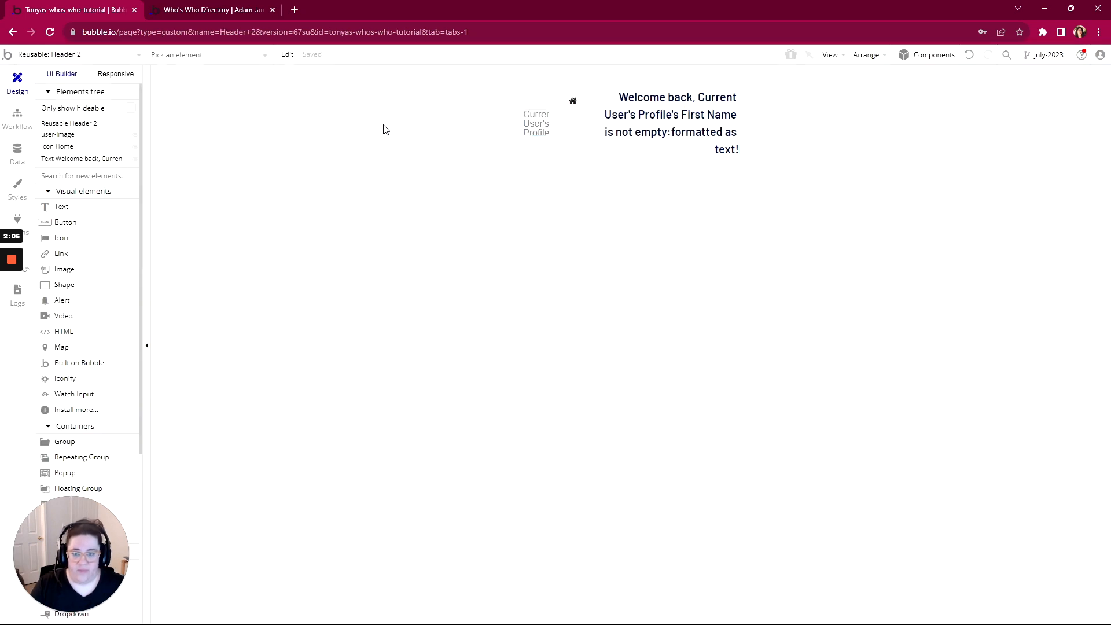
Set Header 2's Width for UI builder to 900 px on its Layout tab
double_click(335, 134)
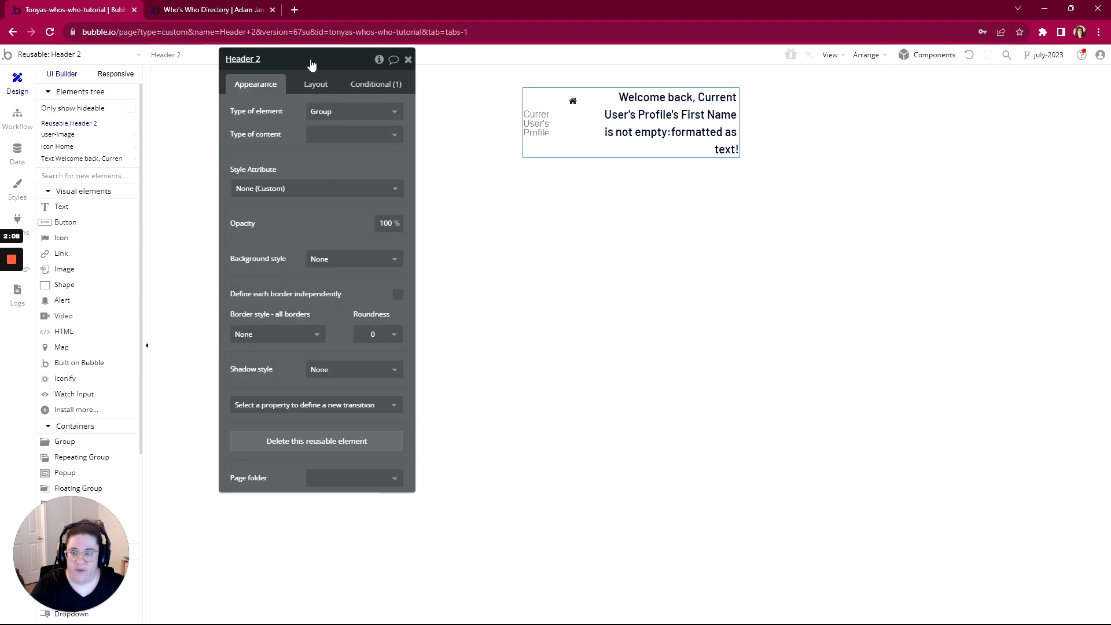
drag(311, 63, 378, 77)
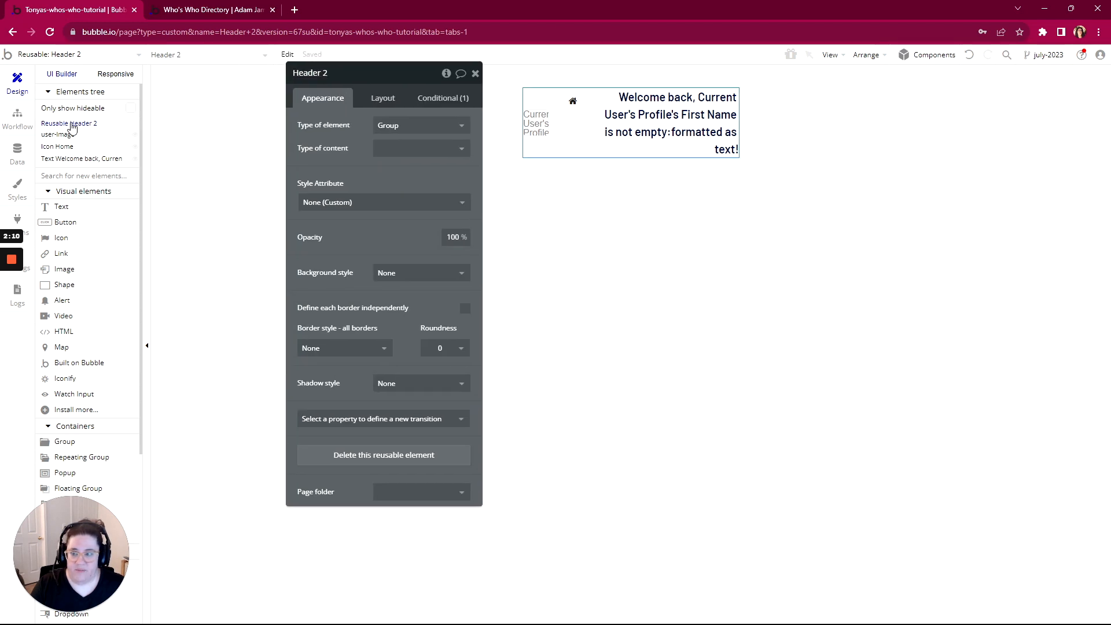
click(383, 98)
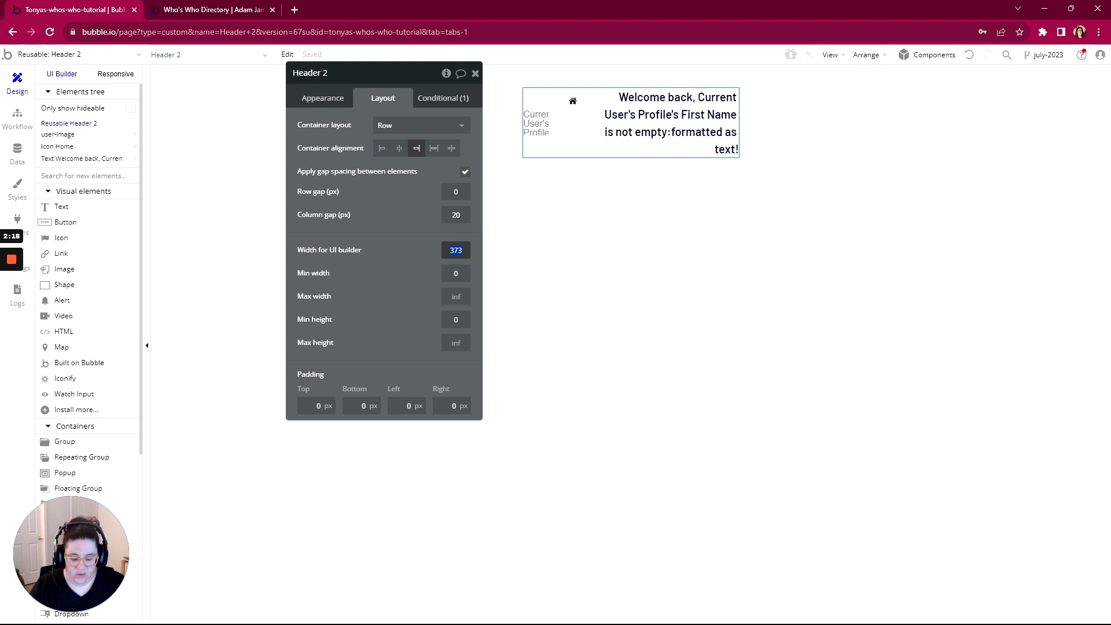
key(Return)
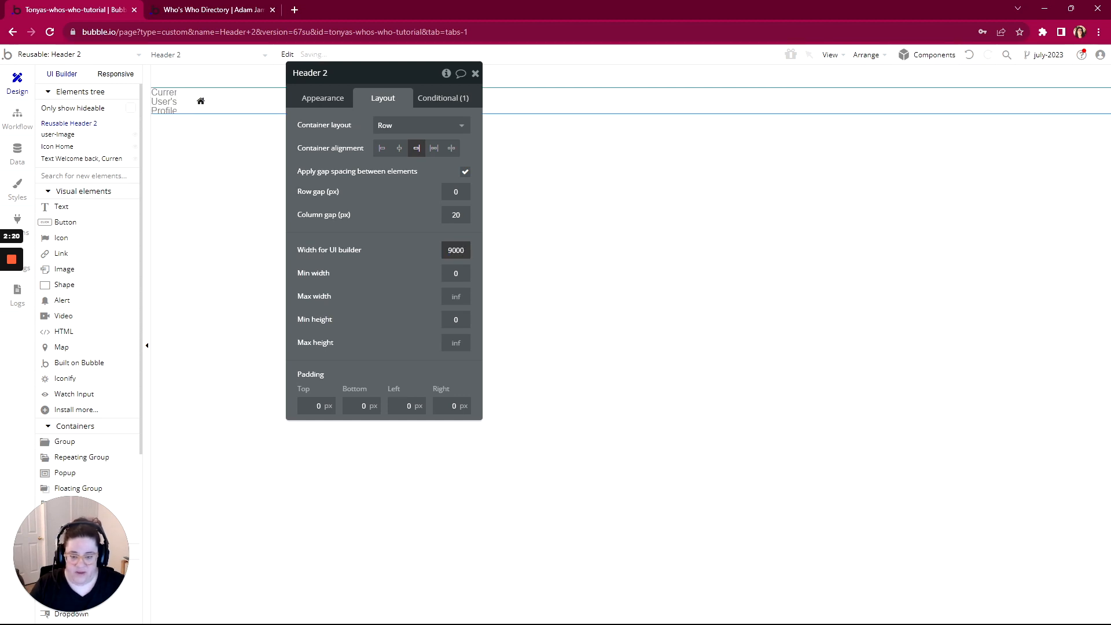
key(Return)
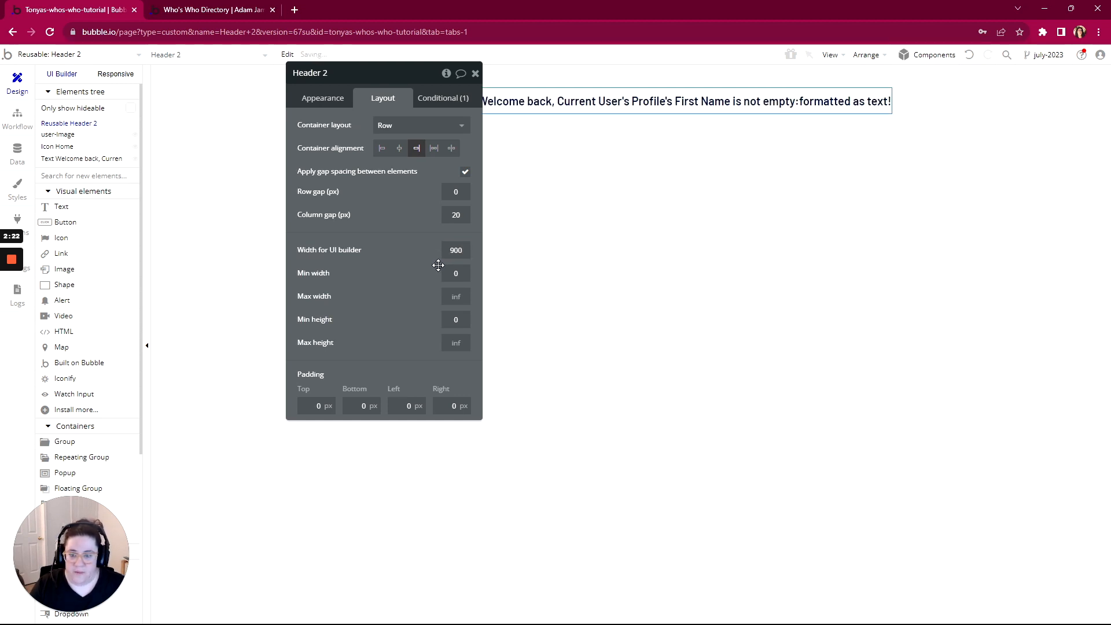
drag(398, 77, 706, 159)
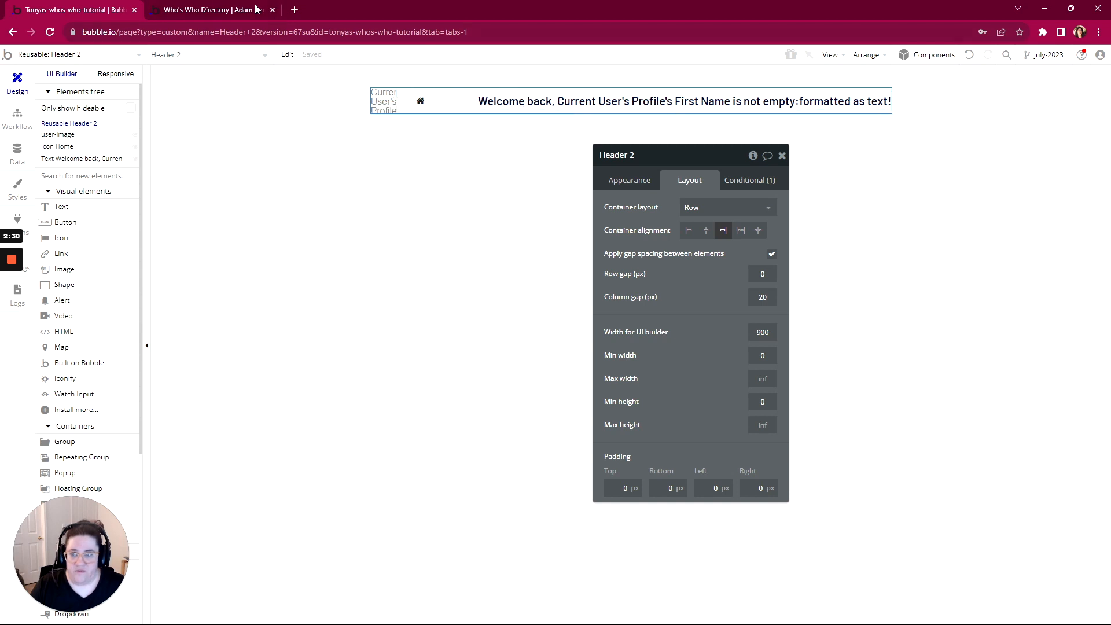
Glance at the live directory profile page, then open the admin-portal page in the editor
click(231, 10)
click(86, 10)
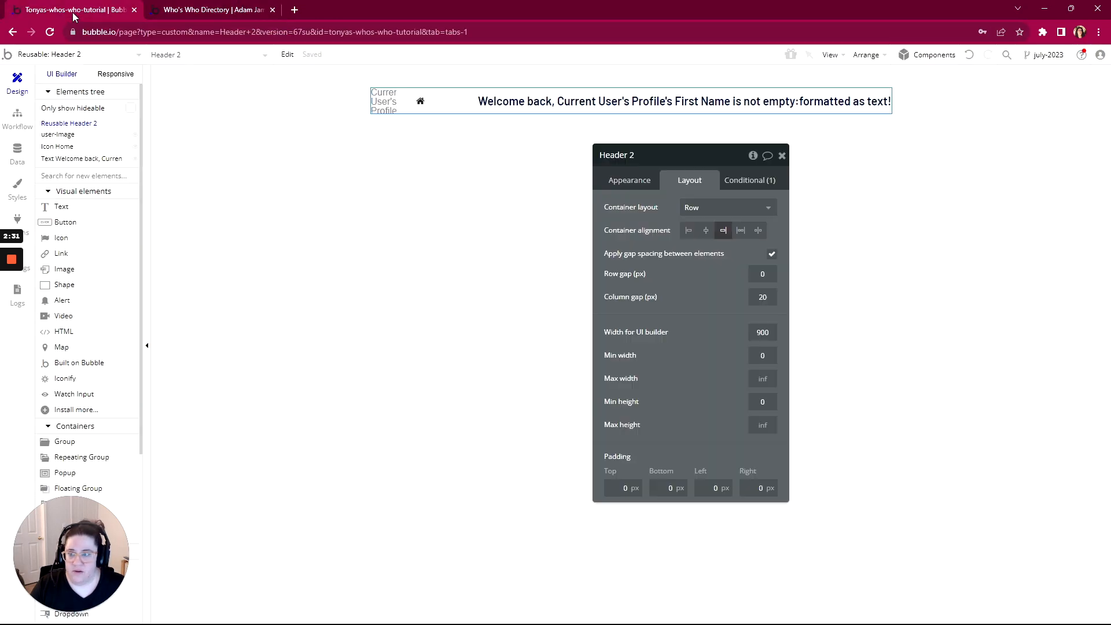
click(35, 54)
click(42, 109)
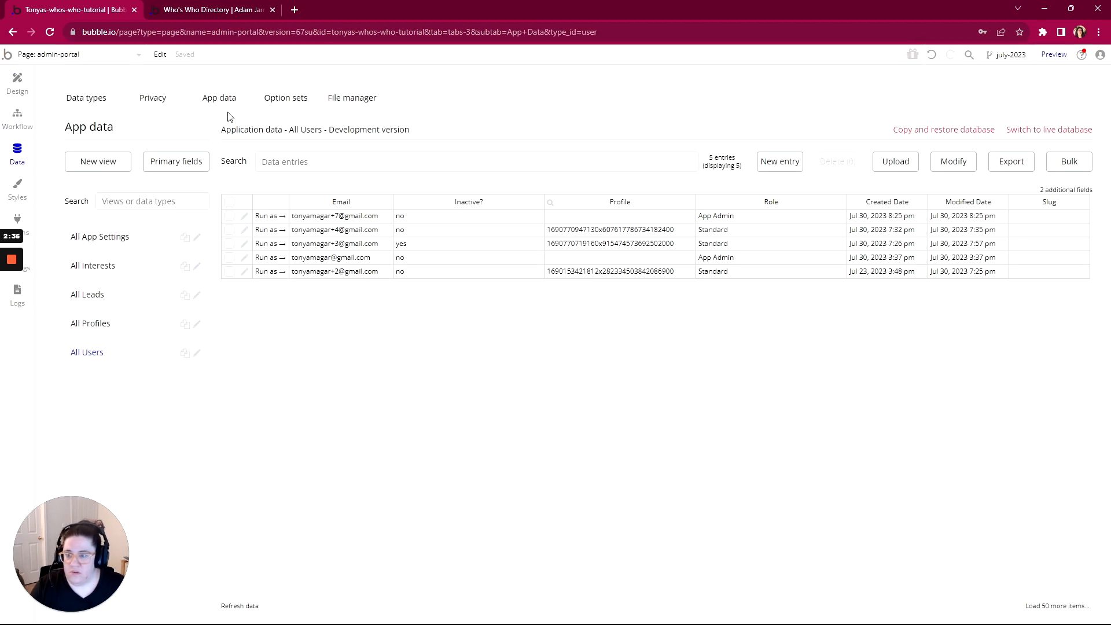
Run the app as the admin user from All Users, then reopen Header 2 in the editor
click(259, 257)
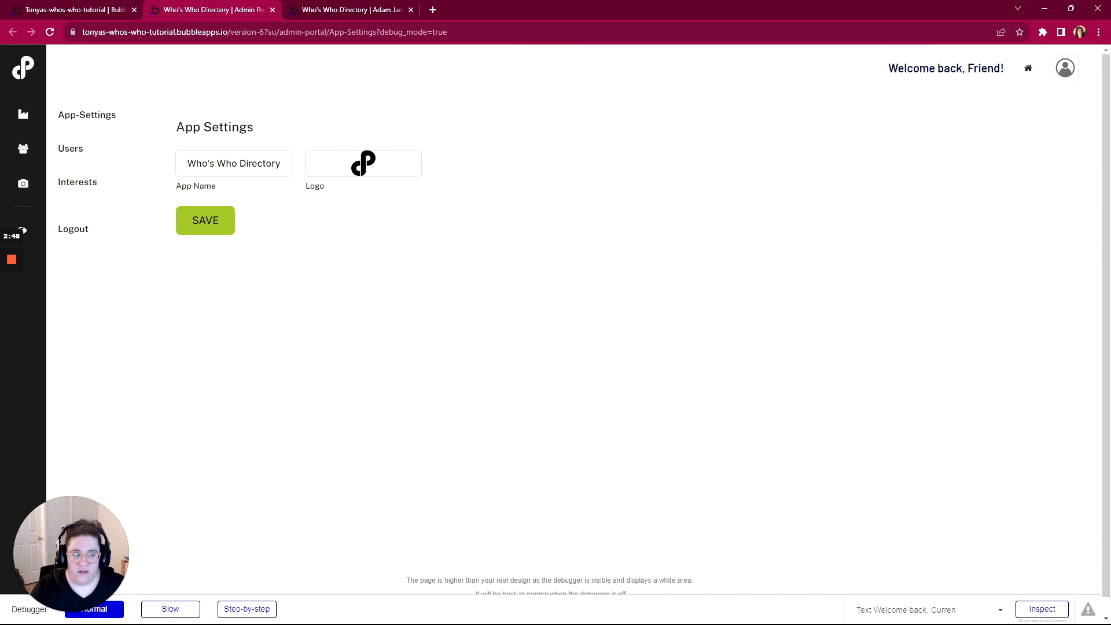
click(88, 10)
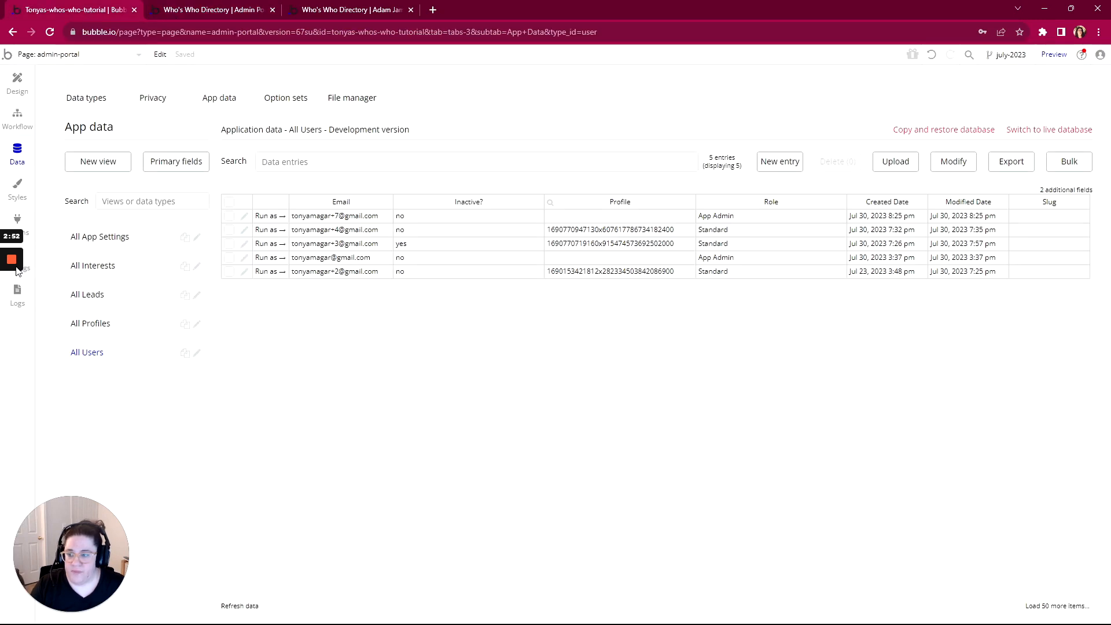
click(65, 54)
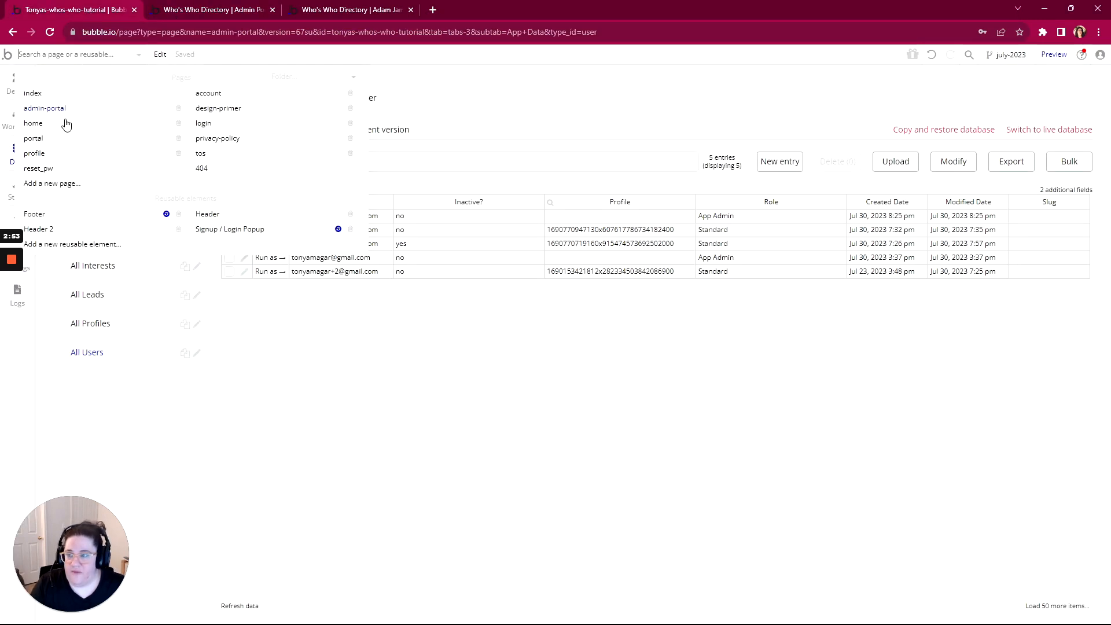
click(64, 229)
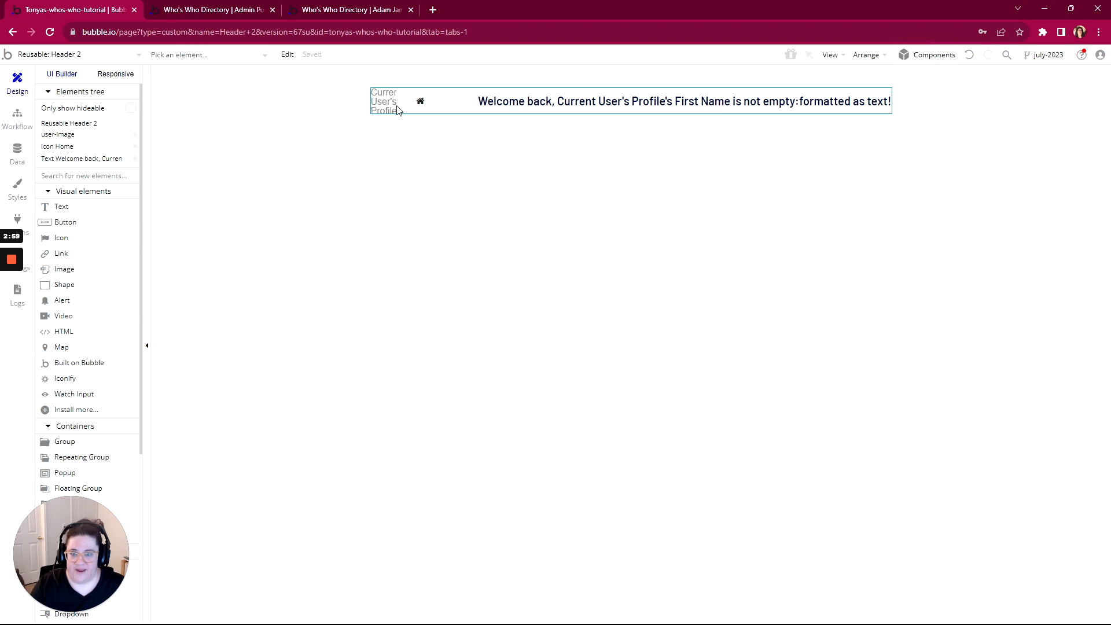
Make the user image last in Header 2 and move the home icon after the welcome text
double_click(385, 109)
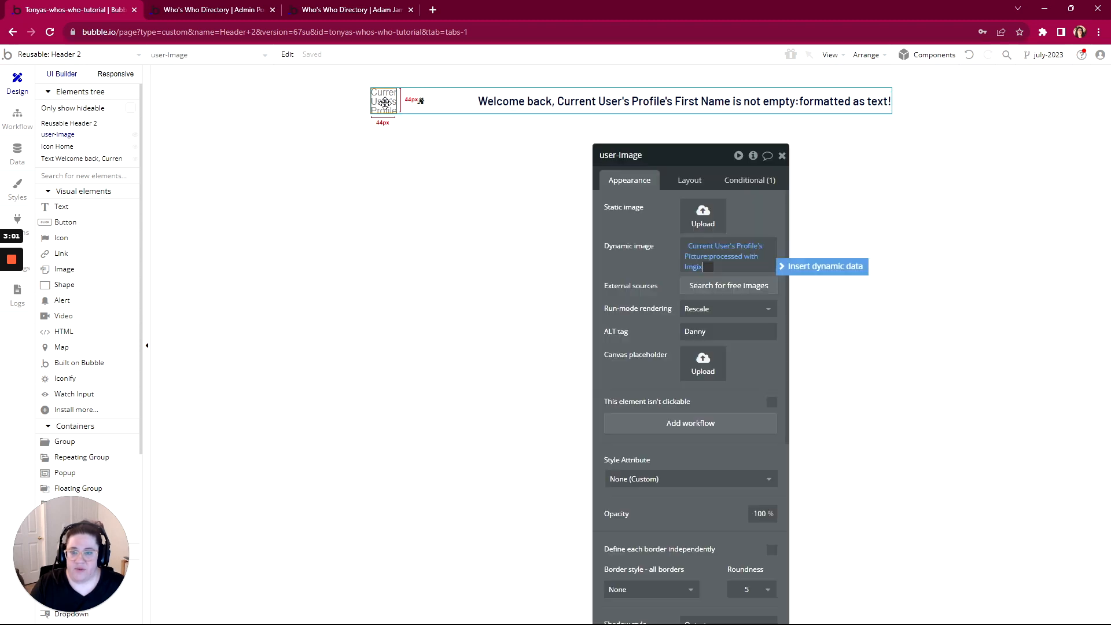
drag(698, 175, 696, 115)
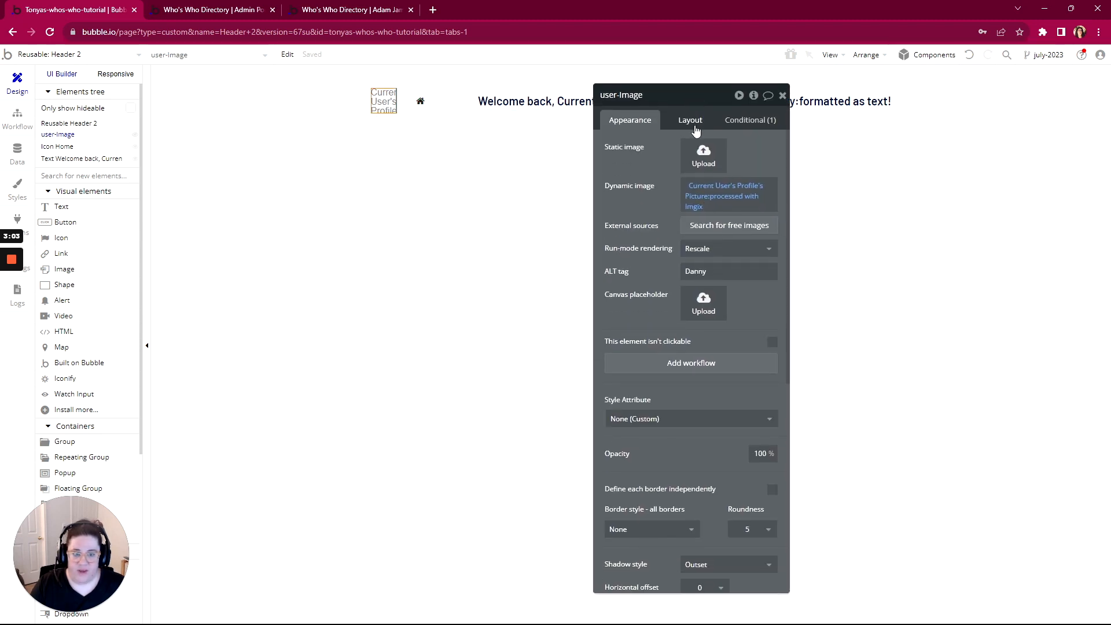
click(695, 123)
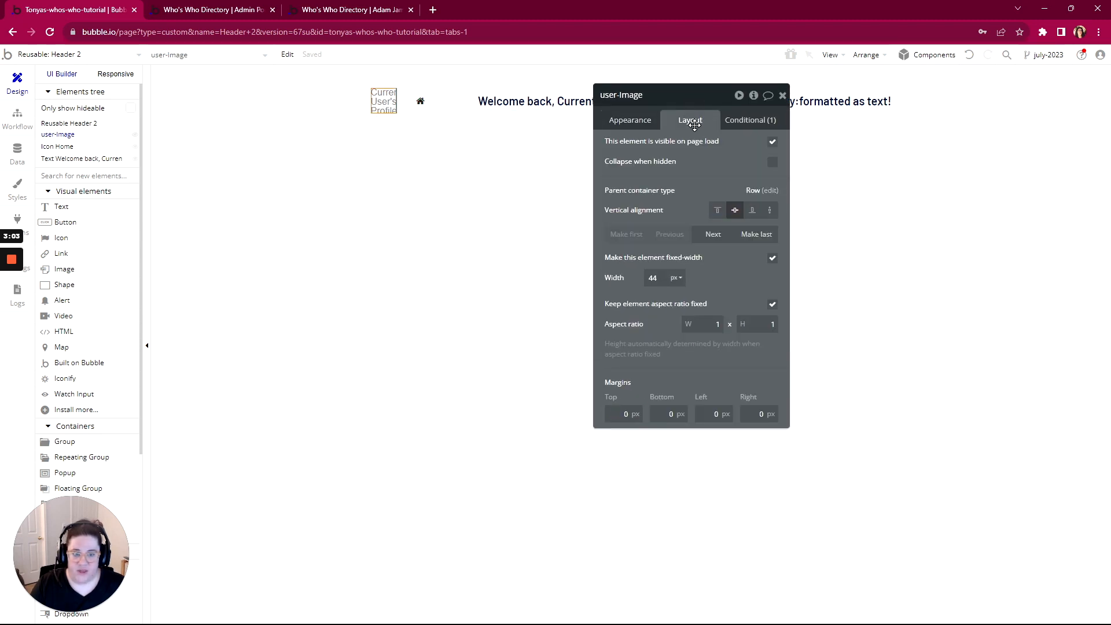
click(748, 237)
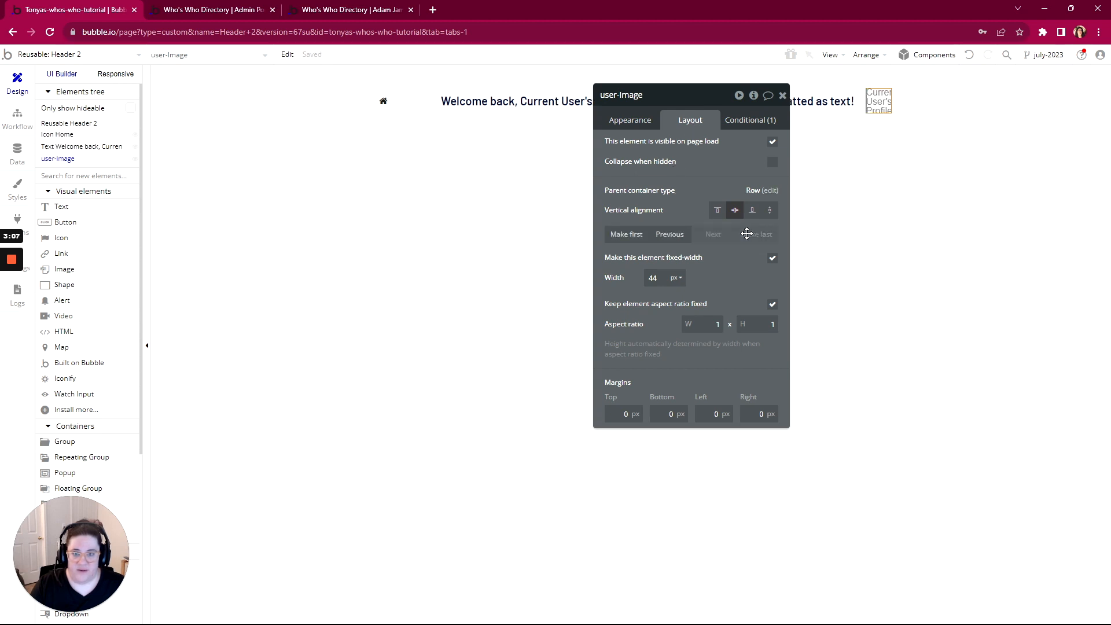
click(385, 103)
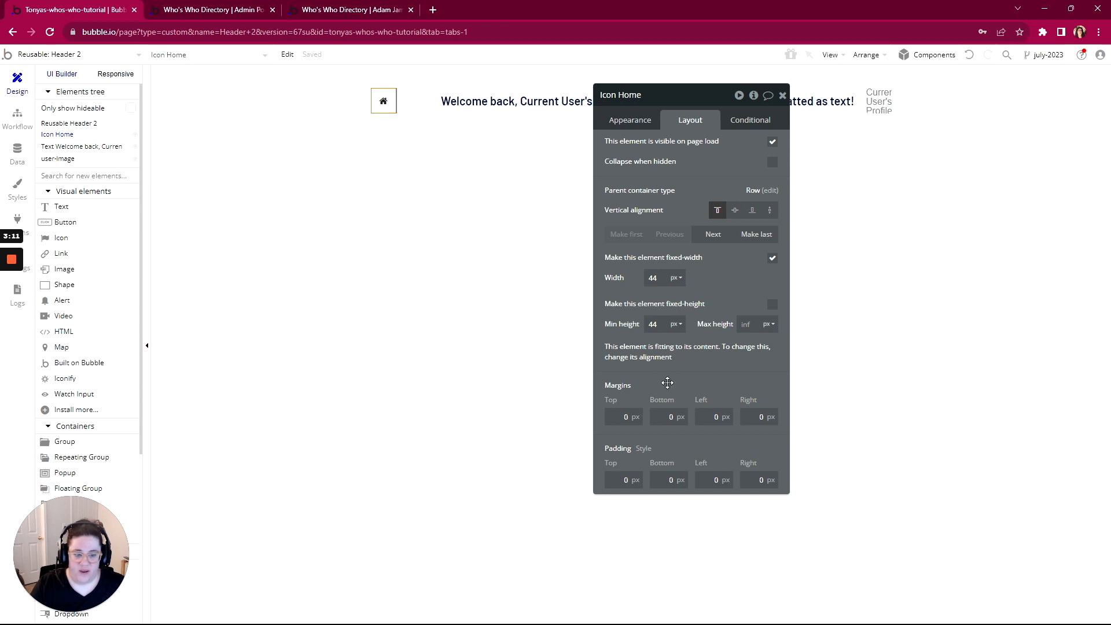
click(711, 237)
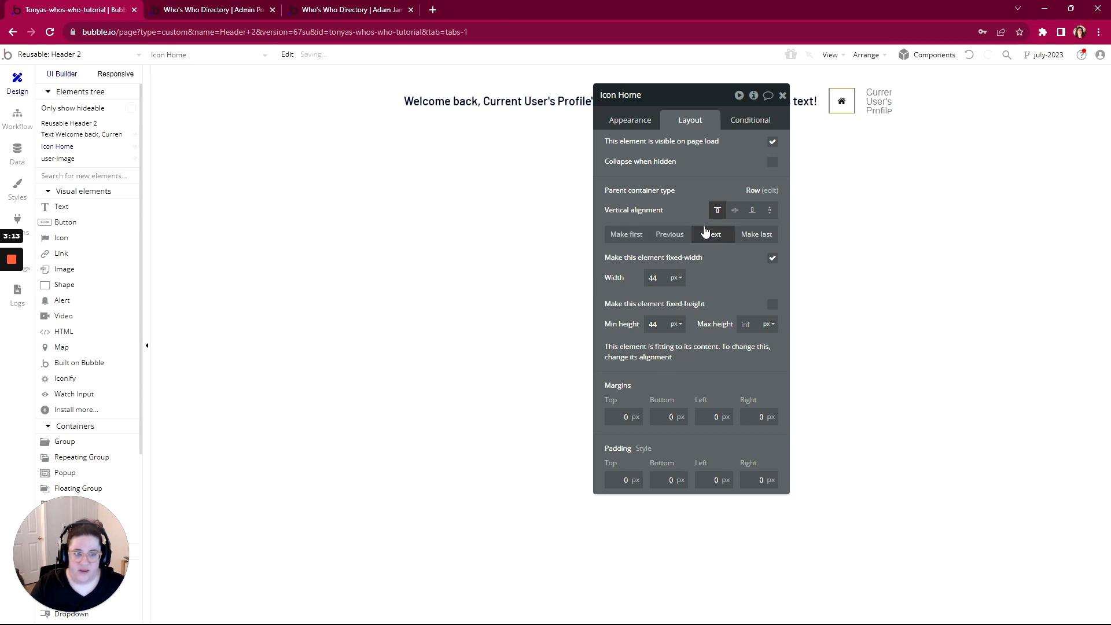
drag(687, 103, 565, 106)
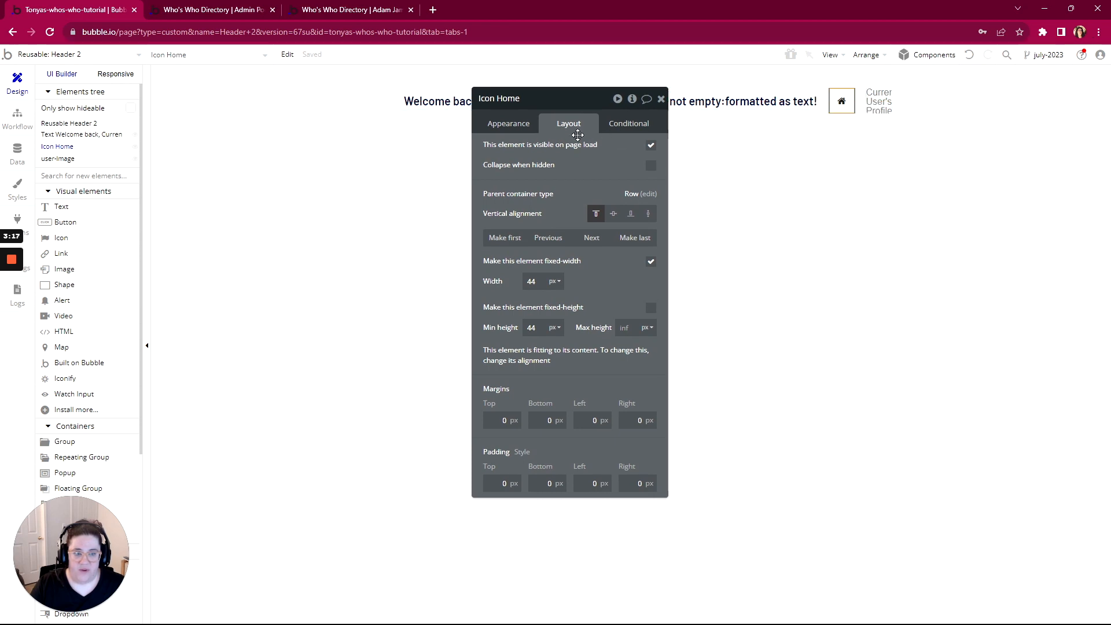
drag(559, 105, 631, 150)
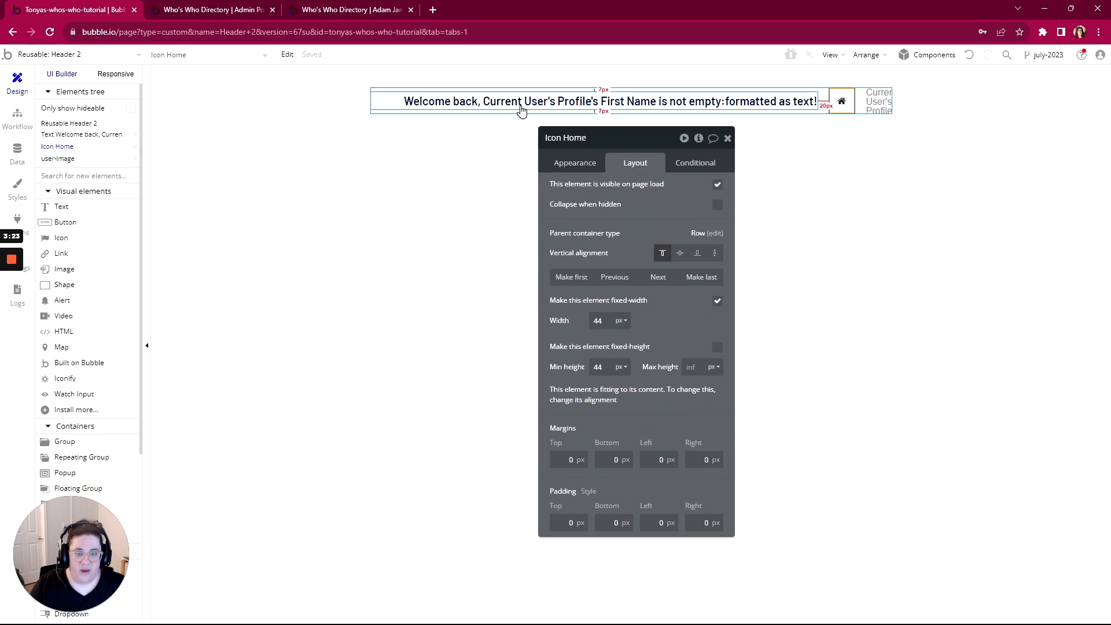
Review the welcome text's first-name-or-Friend formatting and the home icon's click workflow
click(738, 104)
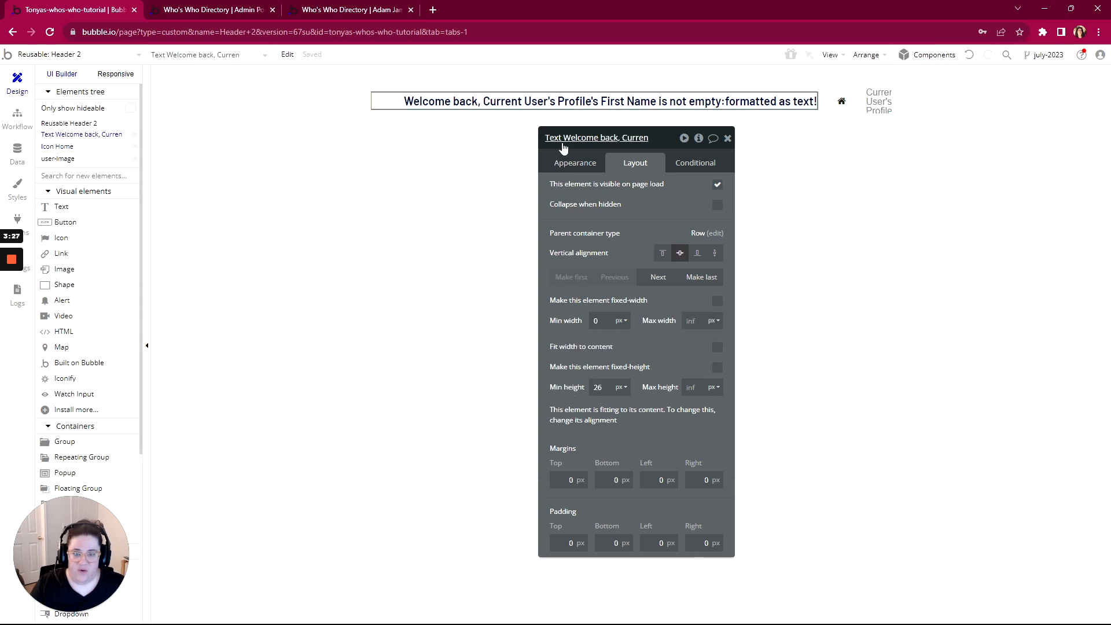
click(568, 163)
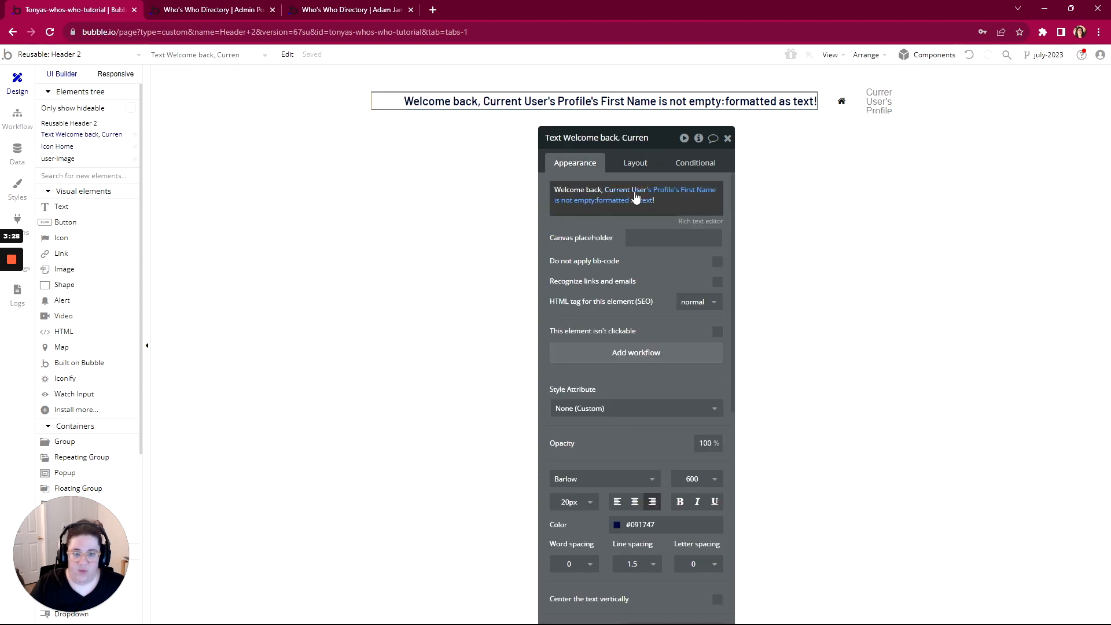
click(620, 200)
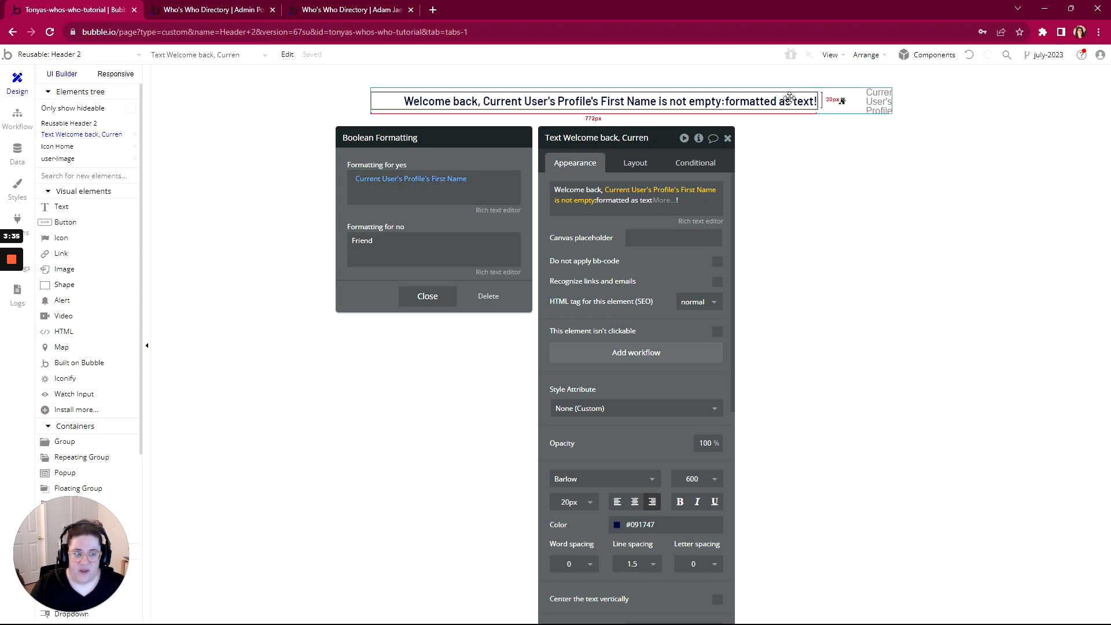
click(843, 105)
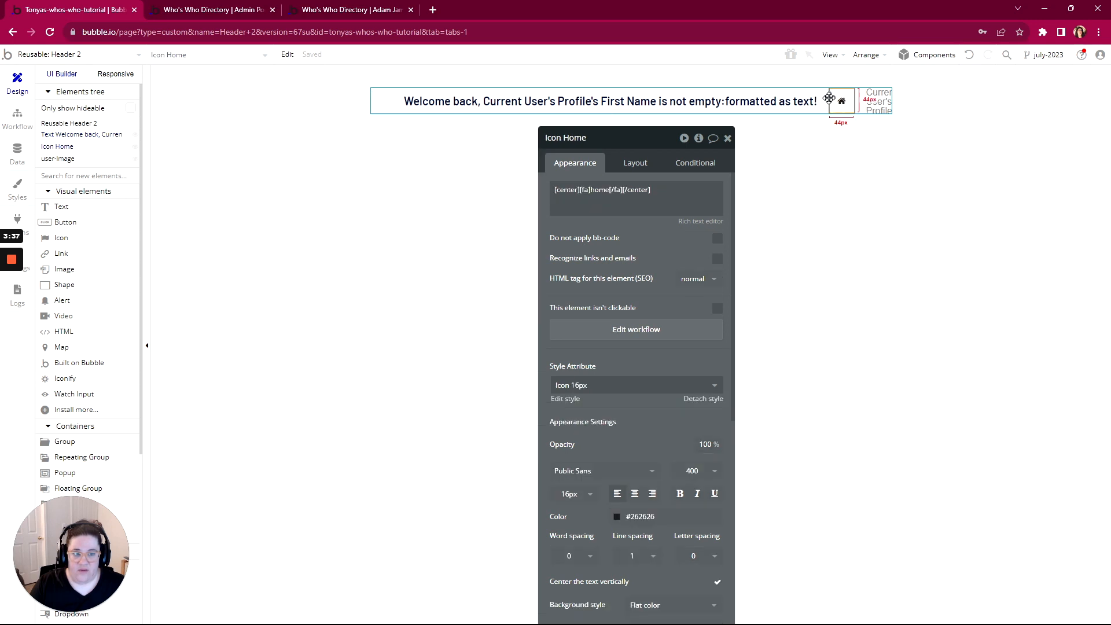
click(642, 341)
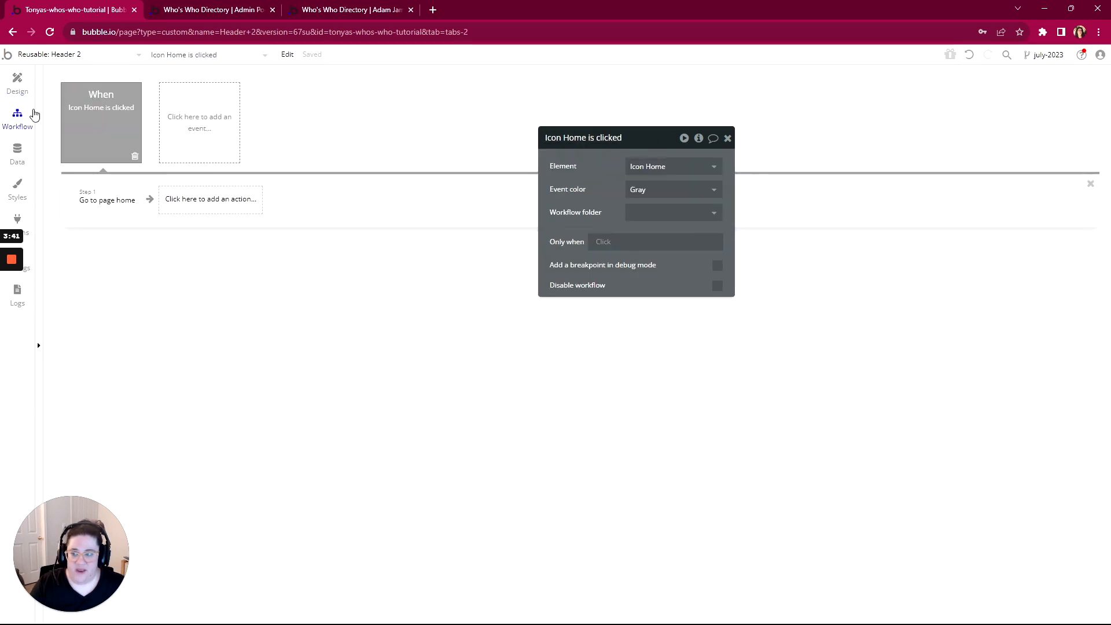
click(17, 84)
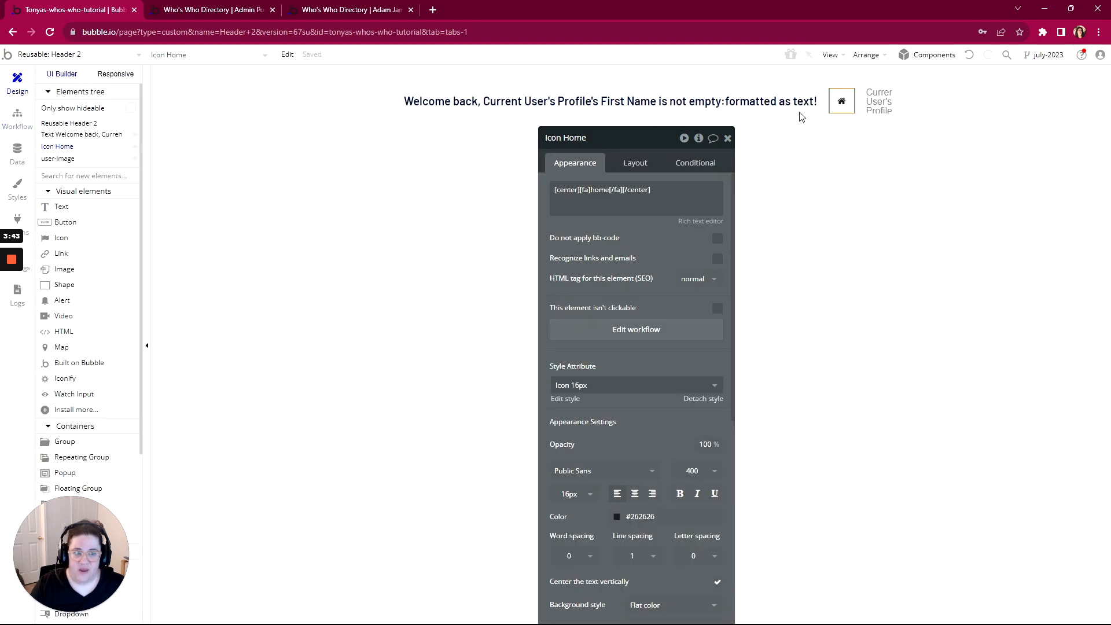
click(879, 102)
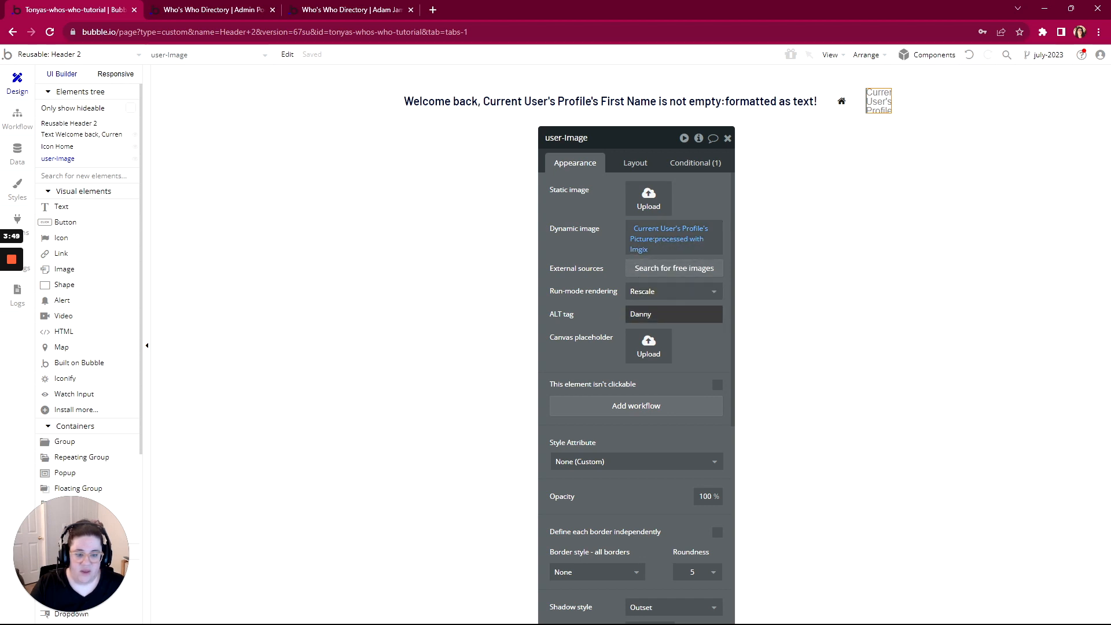
Set the user image's ALT tag to the Current User's Profile First Last
double_click(641, 314)
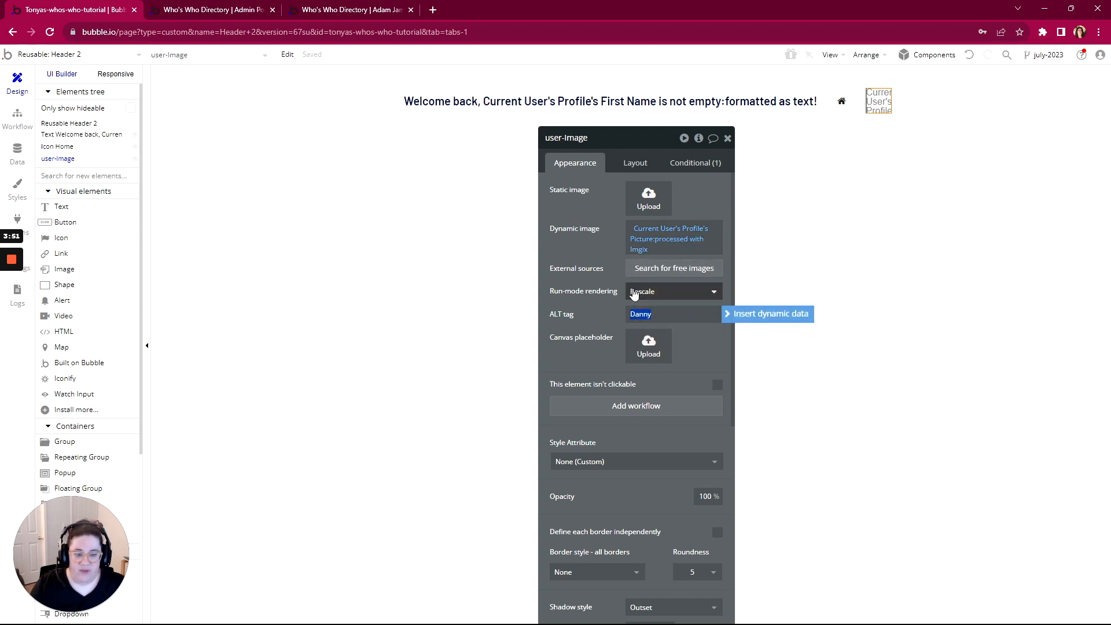
drag(641, 145, 595, 71)
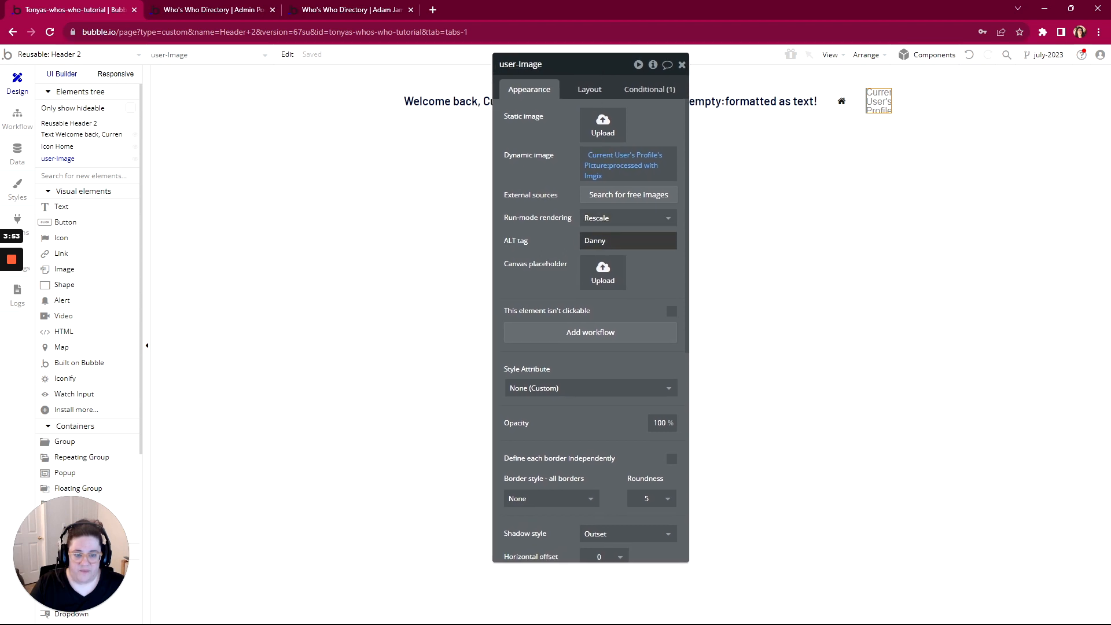
click(701, 243)
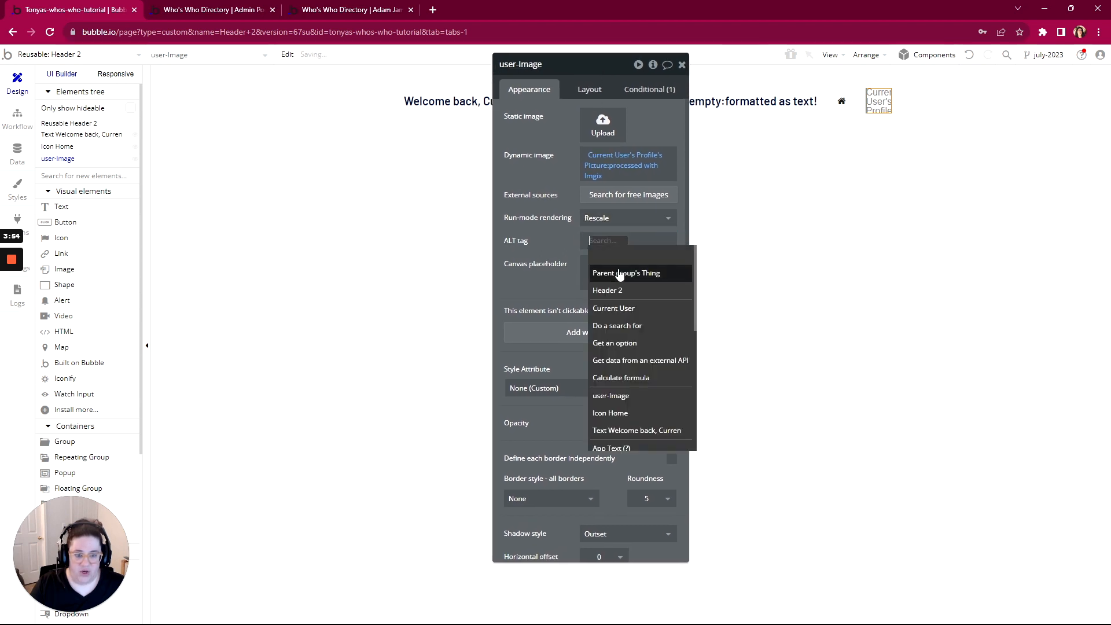
click(609, 310)
click(651, 273)
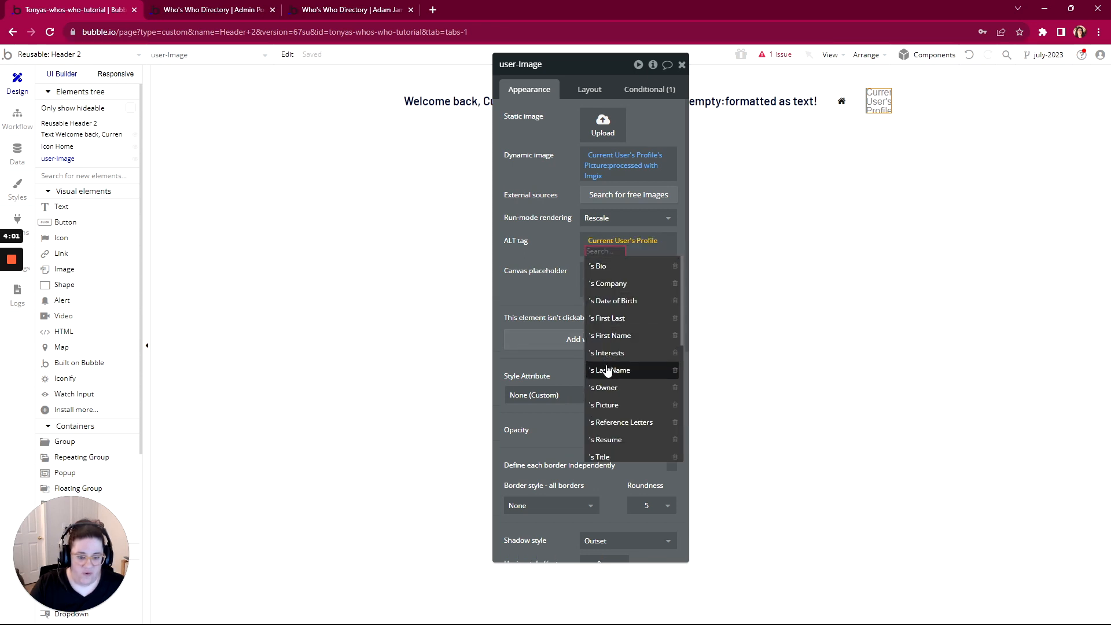
click(609, 319)
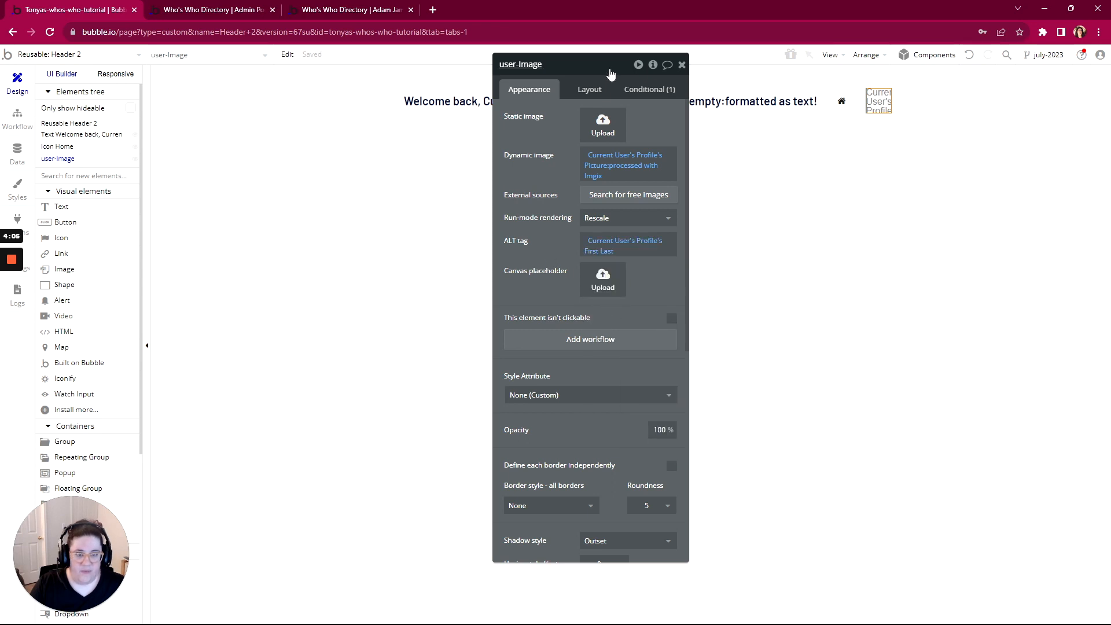
Review the image's Conditional rule that shows a grey placeholder when the picture is empty
drag(611, 73, 433, 72)
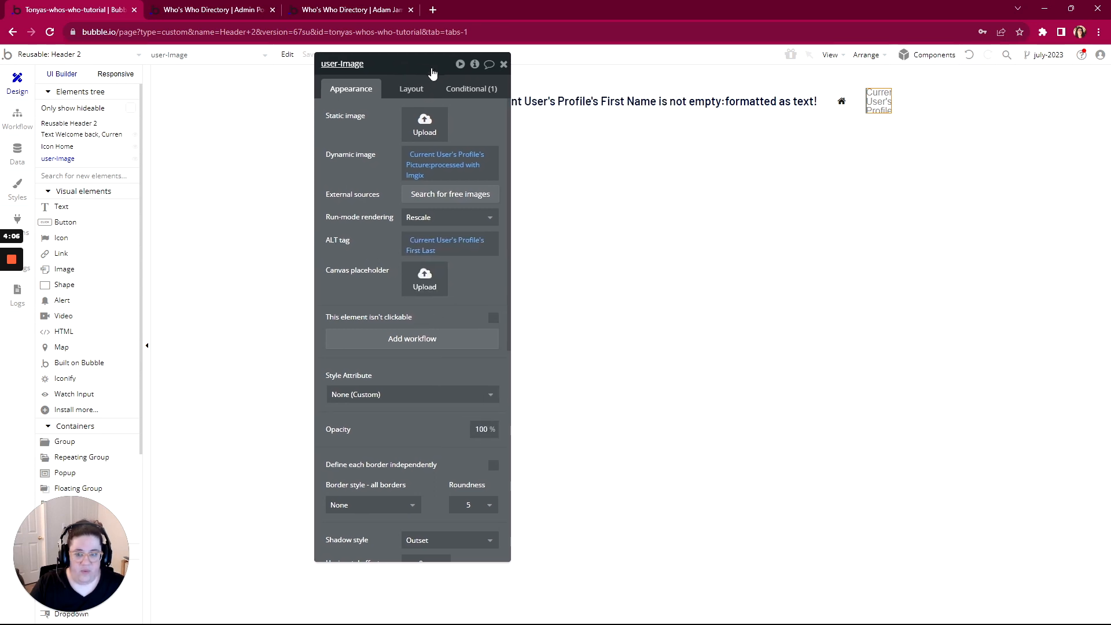
click(465, 89)
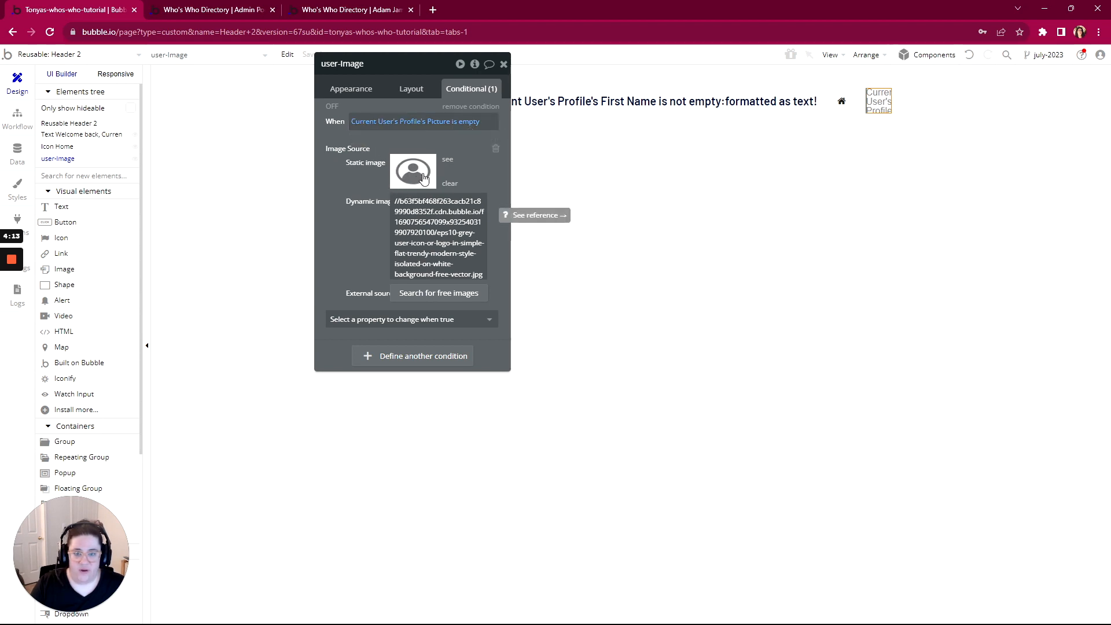
drag(438, 69, 723, 171)
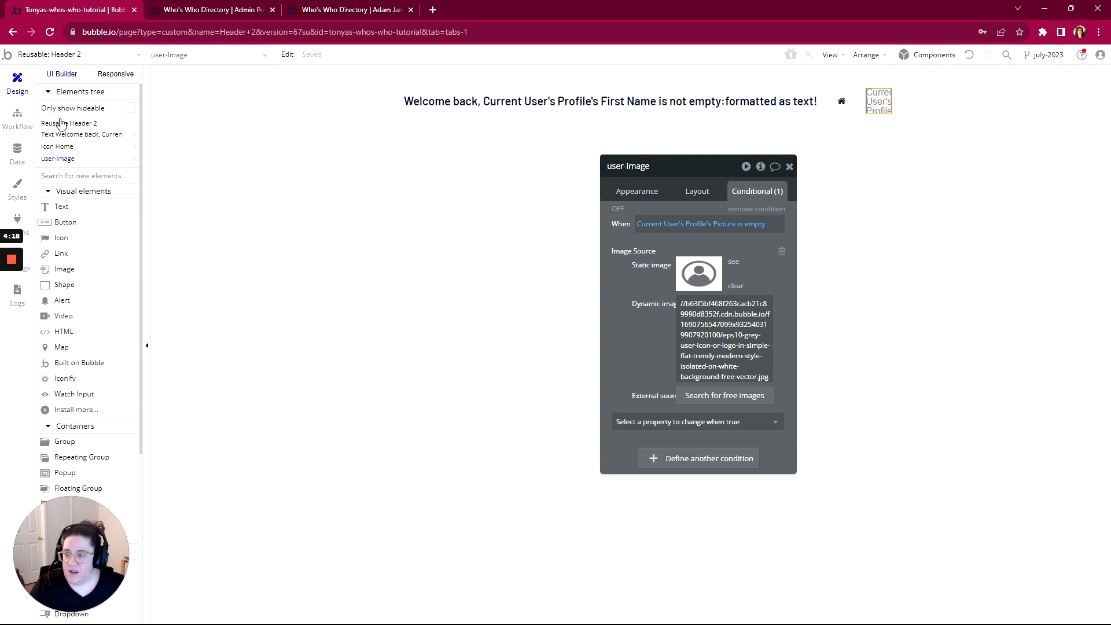
Make Header 2 a Floating Group that floats relative to the right
click(171, 123)
drag(695, 168, 556, 106)
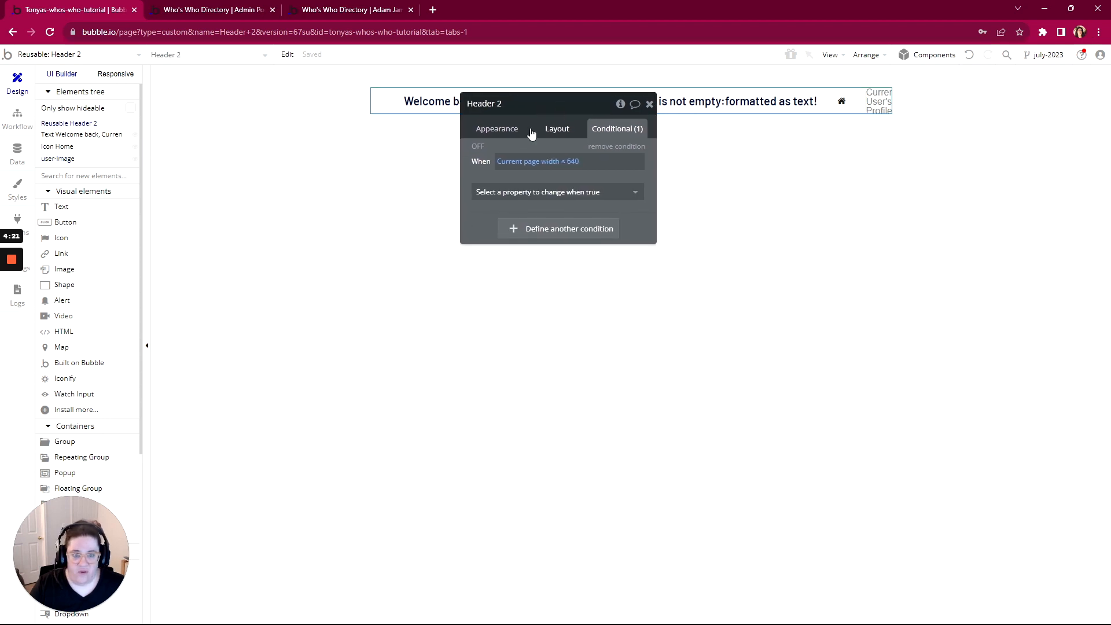
click(500, 128)
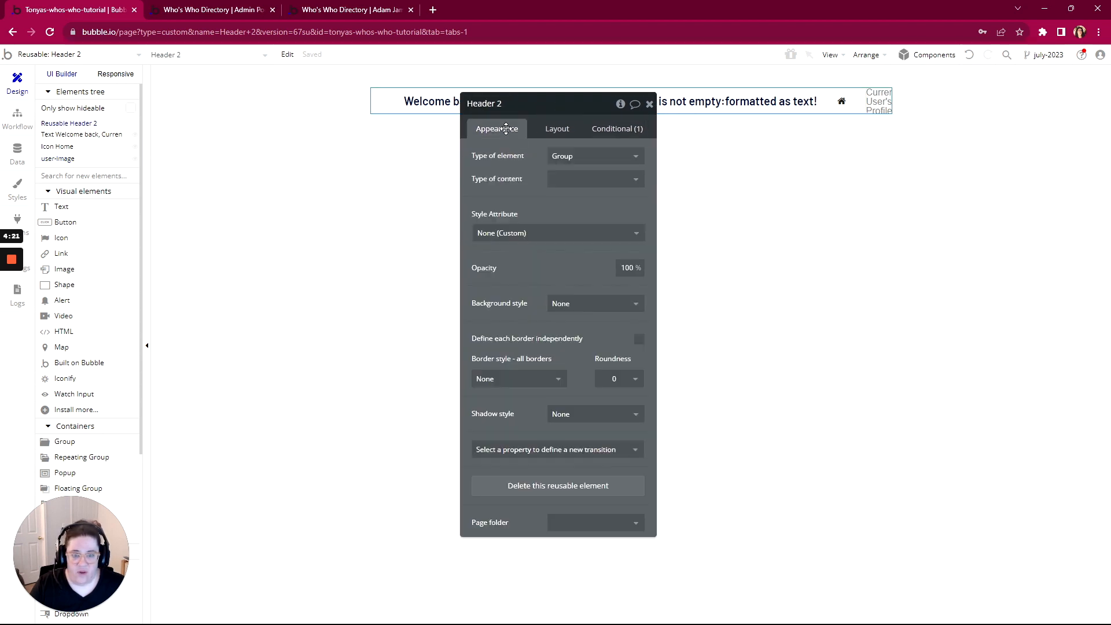
click(560, 160)
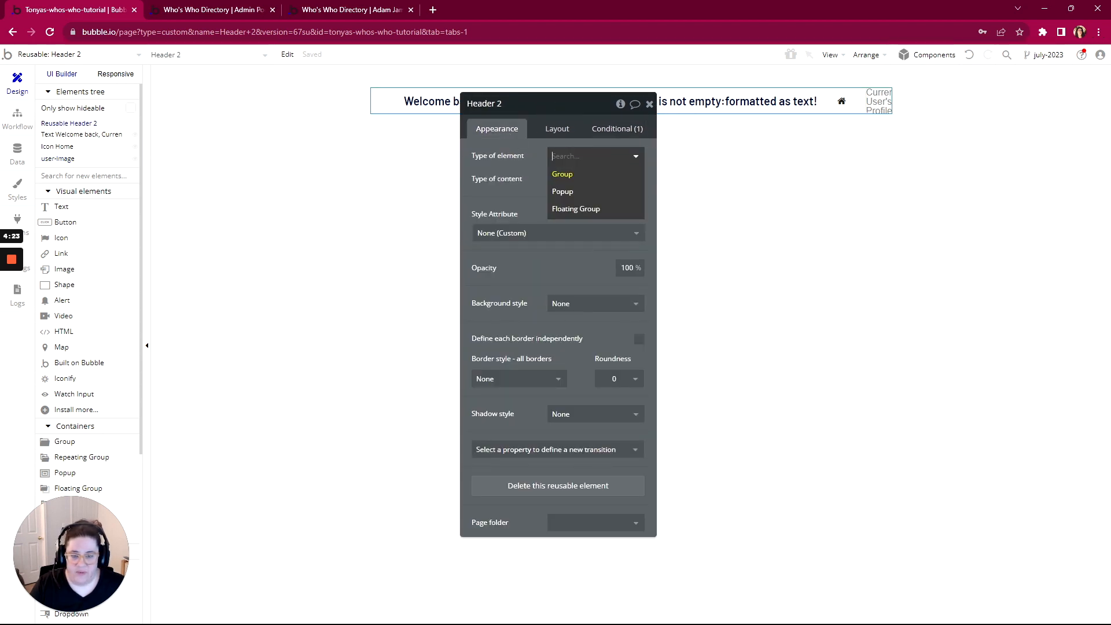
click(567, 212)
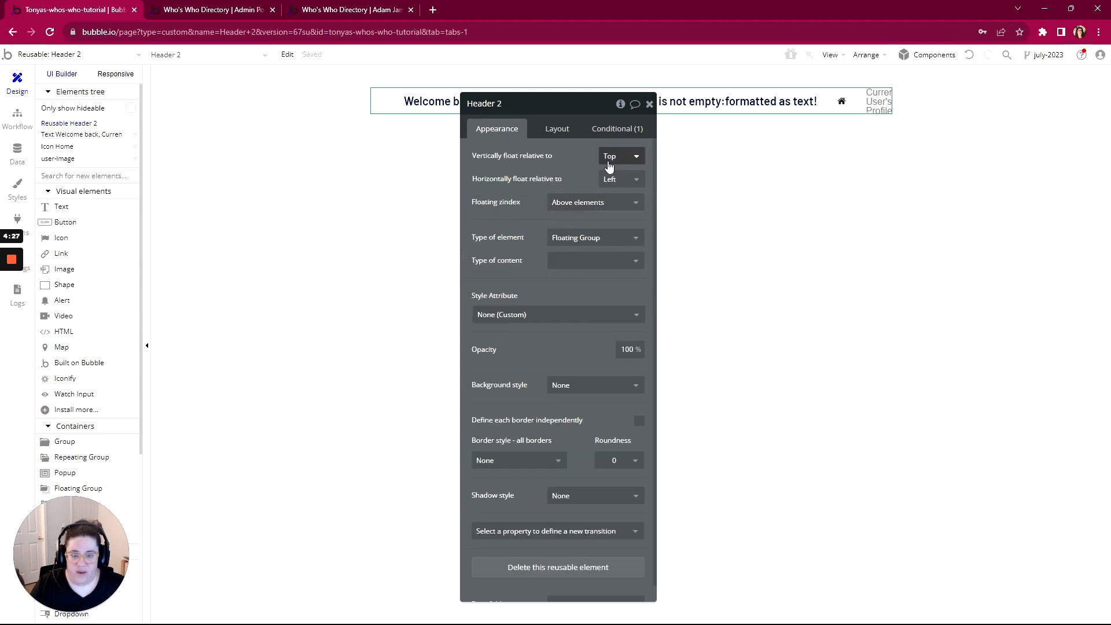
click(615, 179)
click(609, 214)
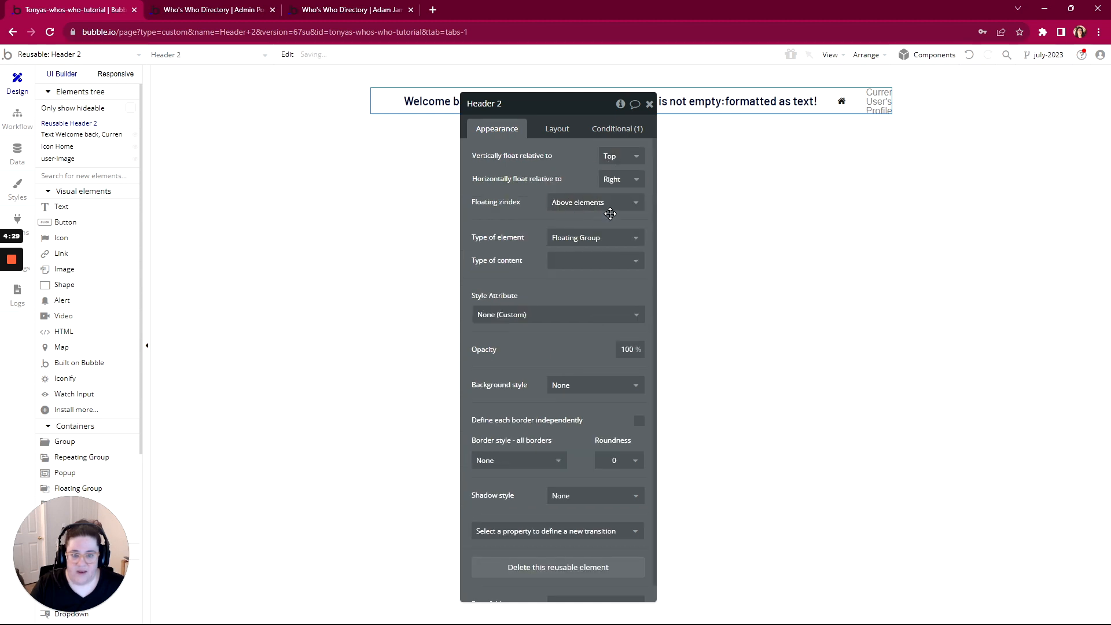
Check the live admin portal, then set Header 2's maximum width to 800 px
click(561, 131)
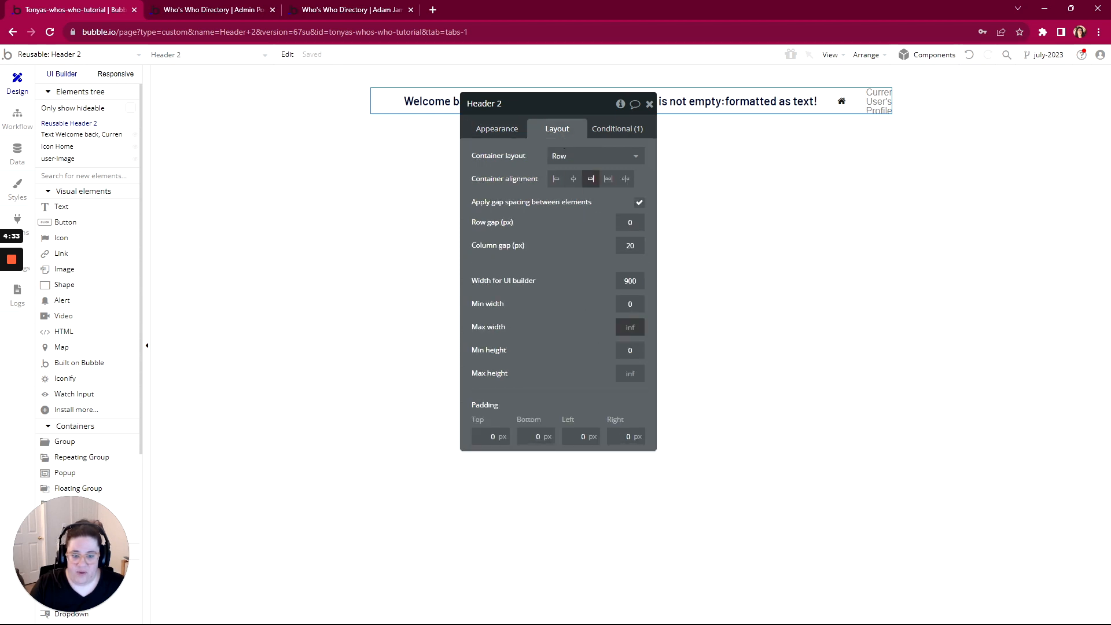
click(199, 9)
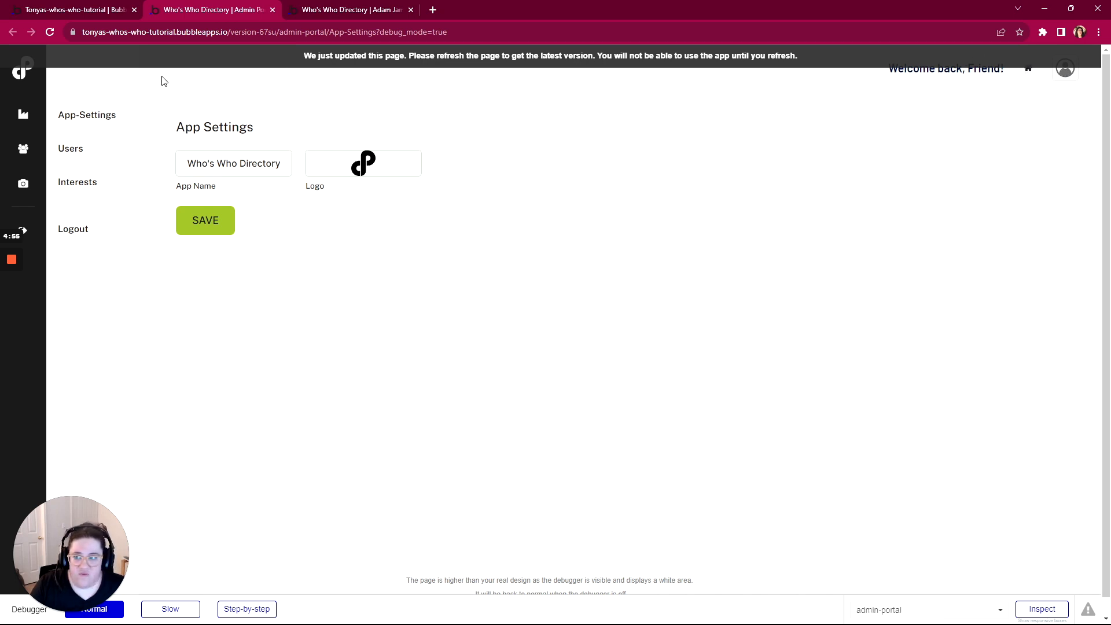
click(341, 14)
click(110, 9)
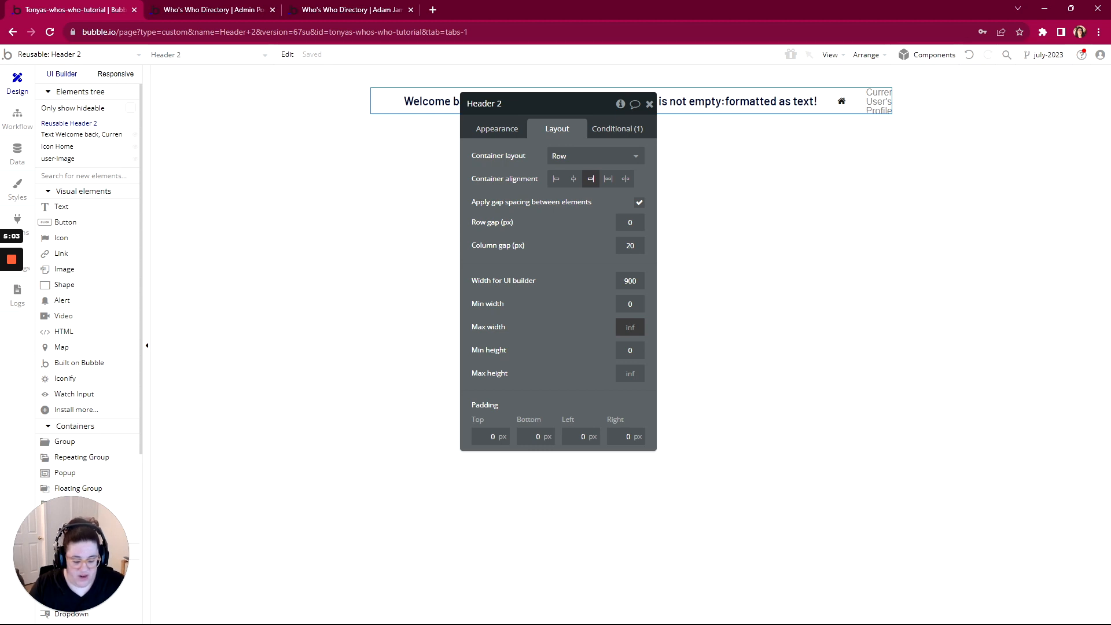
click(629, 327)
text(800)
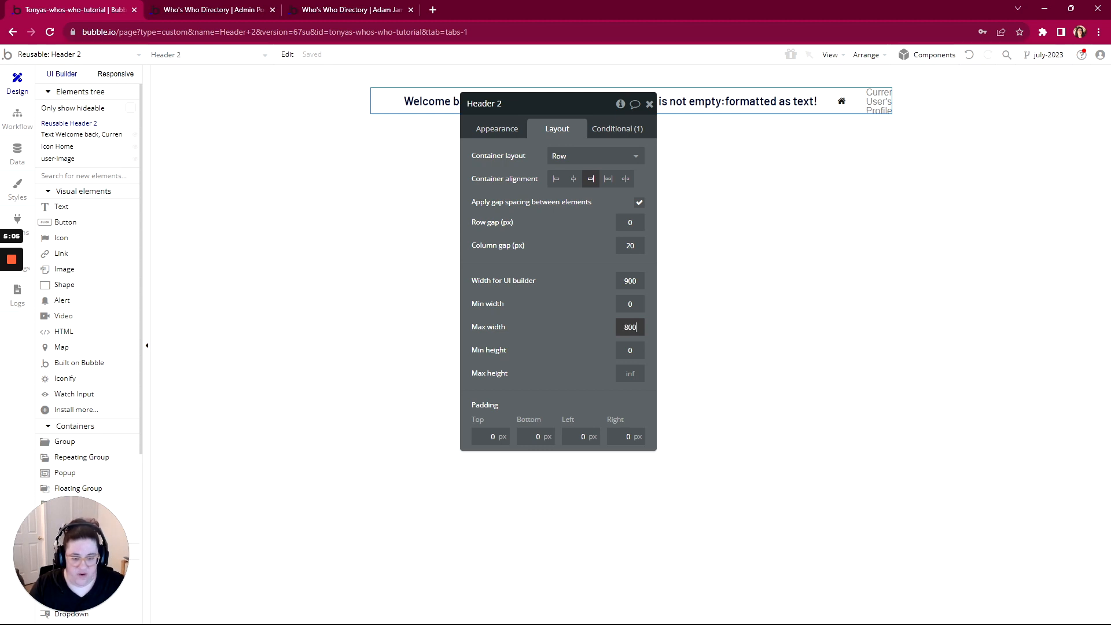
click(514, 295)
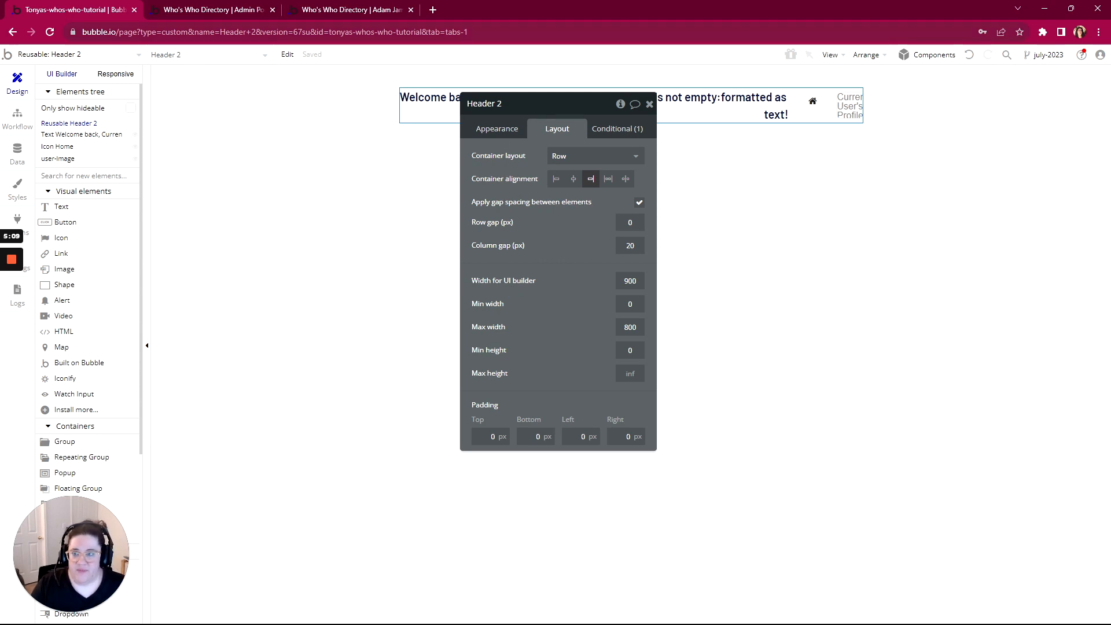
click(55, 54)
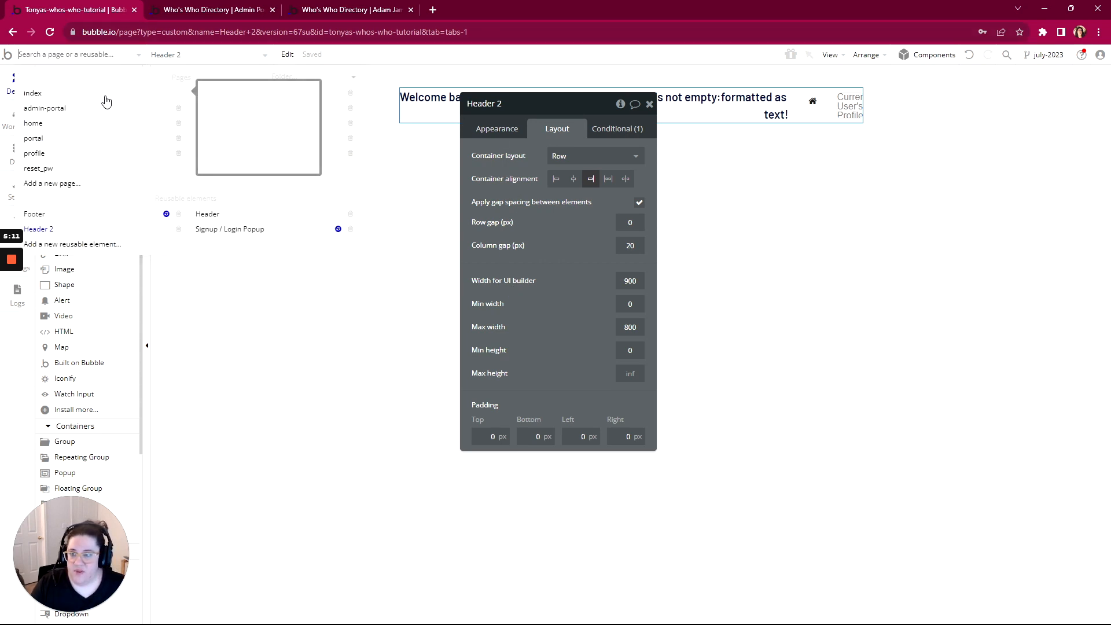
On the admin-portal page, delete the old header-user-container welcome group
click(32, 111)
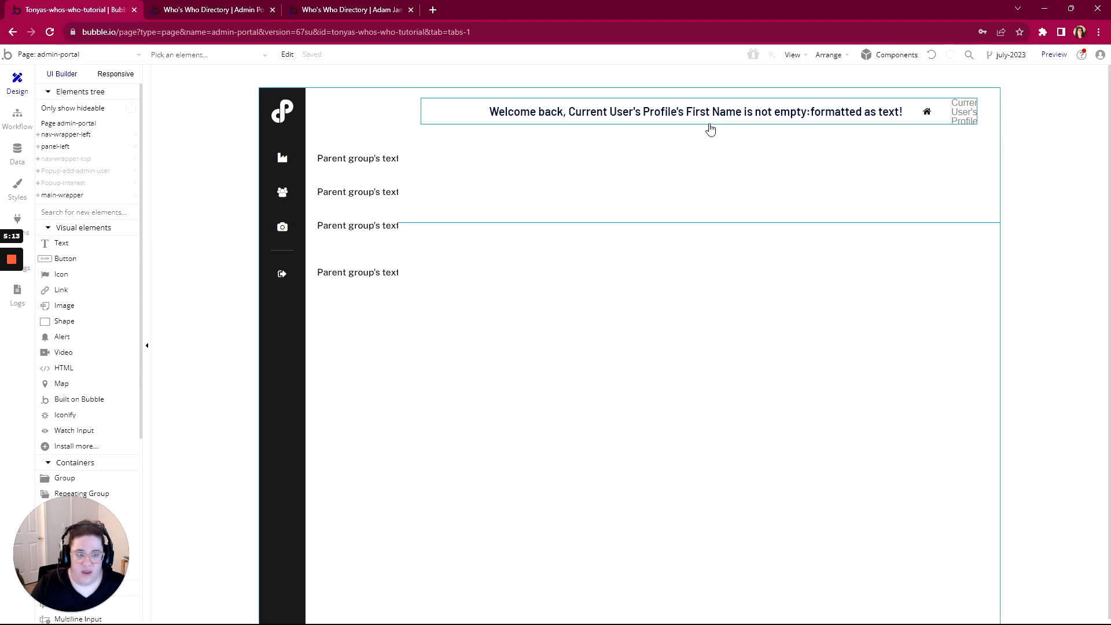
click(730, 121)
key(Delete)
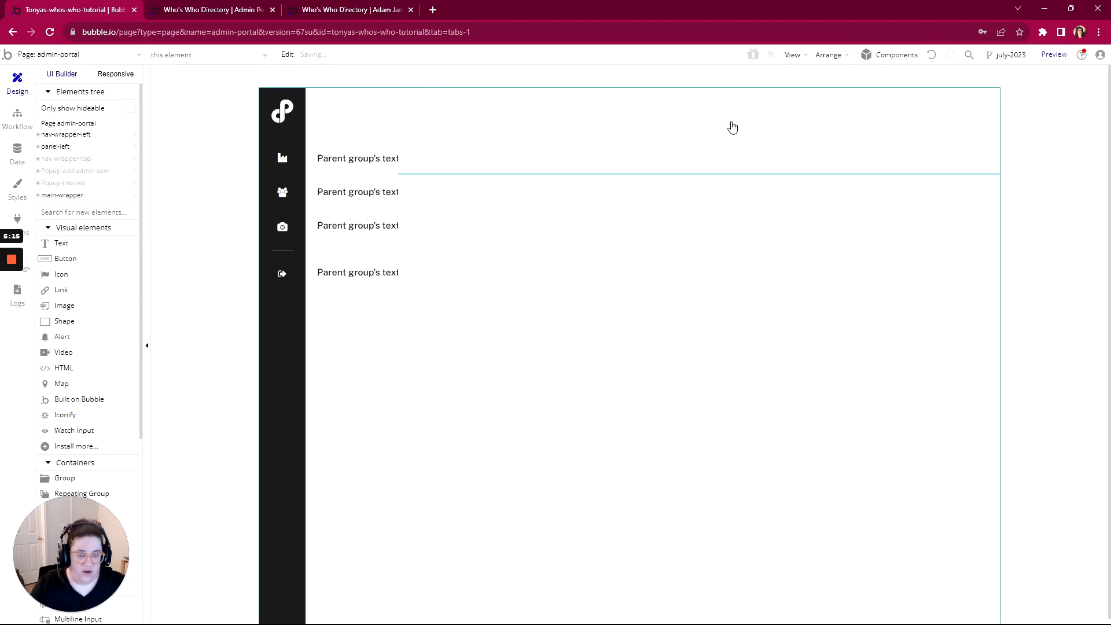
Place an instance of the reusable Header 2 on the admin-portal page
scroll(114, 305, down, 5)
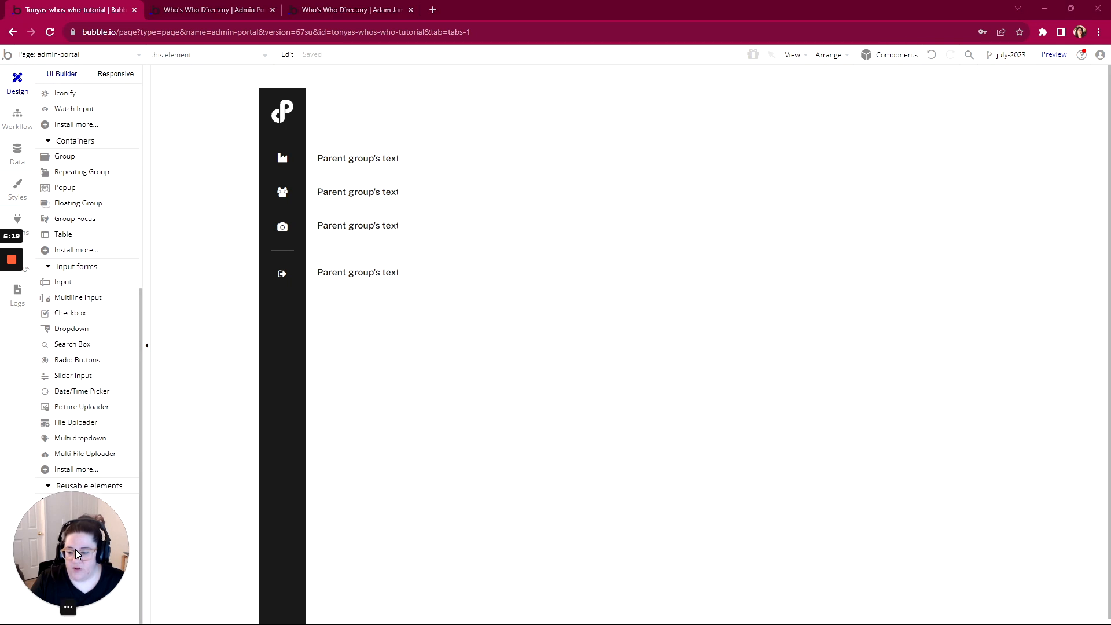
click(54, 531)
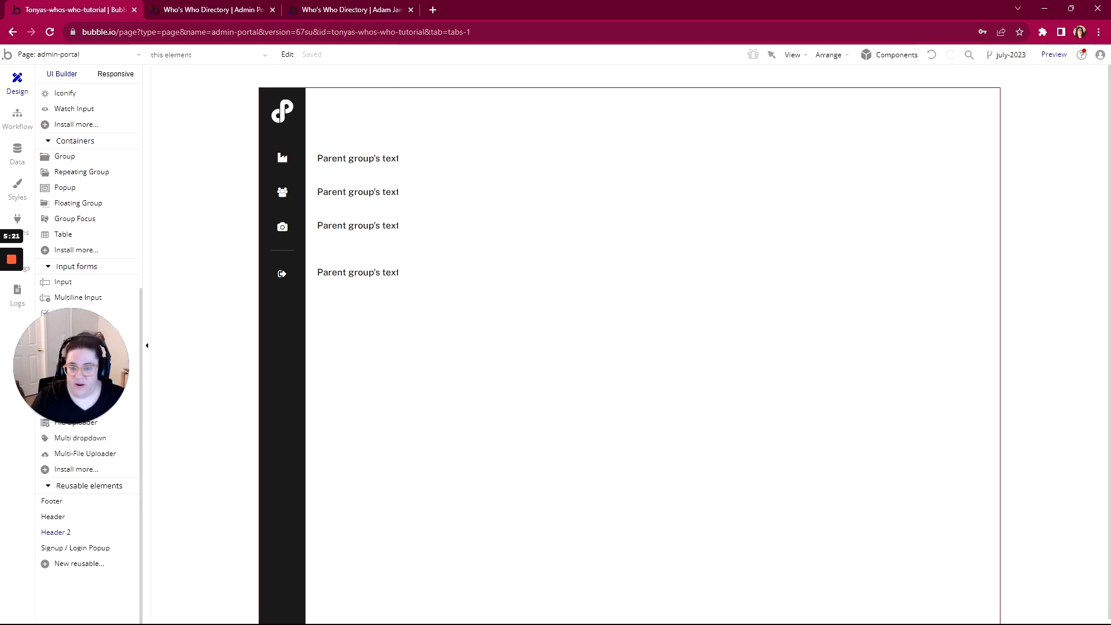
click(538, 90)
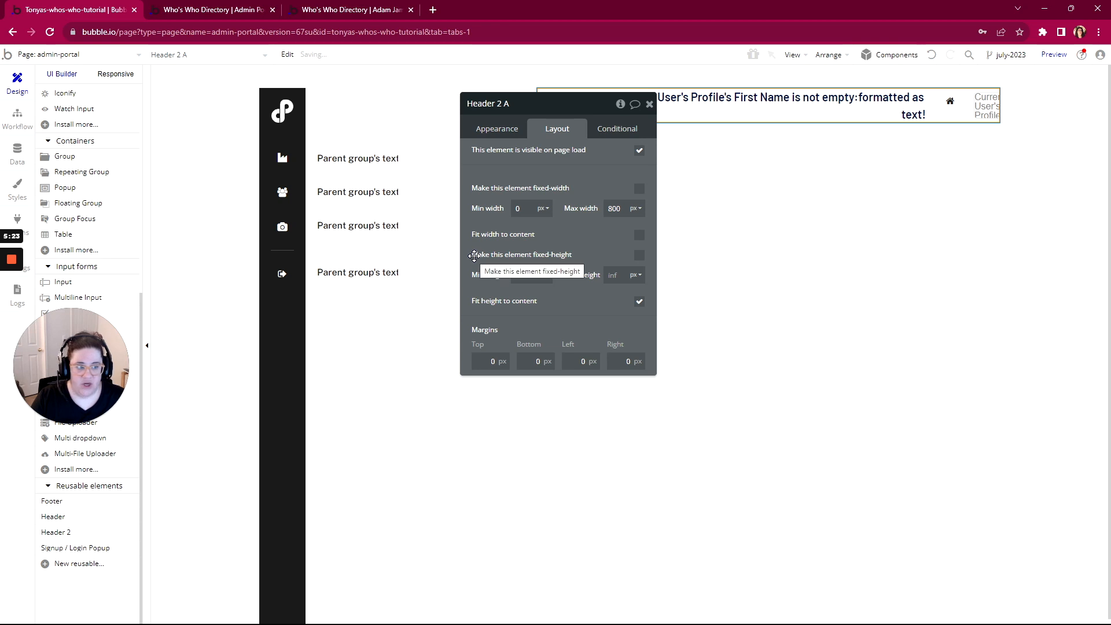
drag(515, 114, 365, 166)
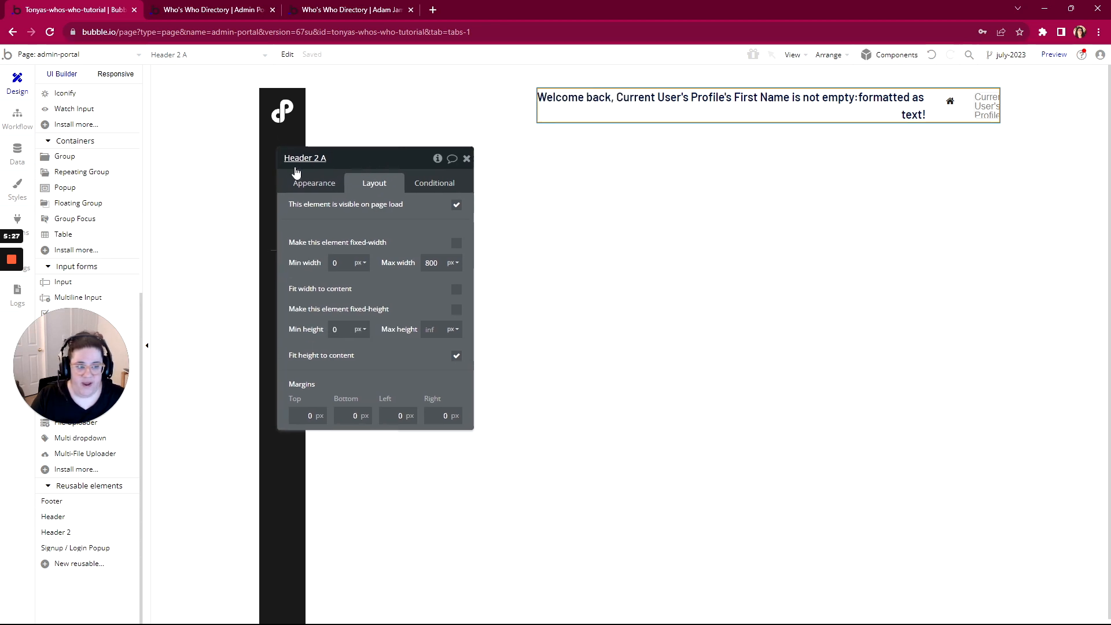
Reload the live admin portal preview to check the new header
click(203, 11)
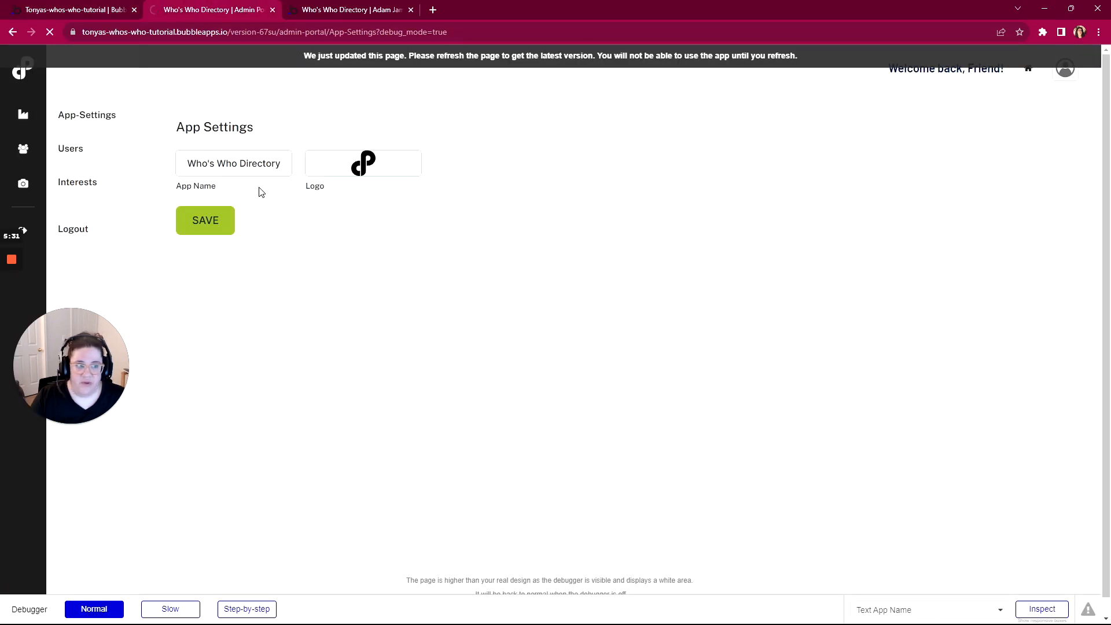
key(F5)
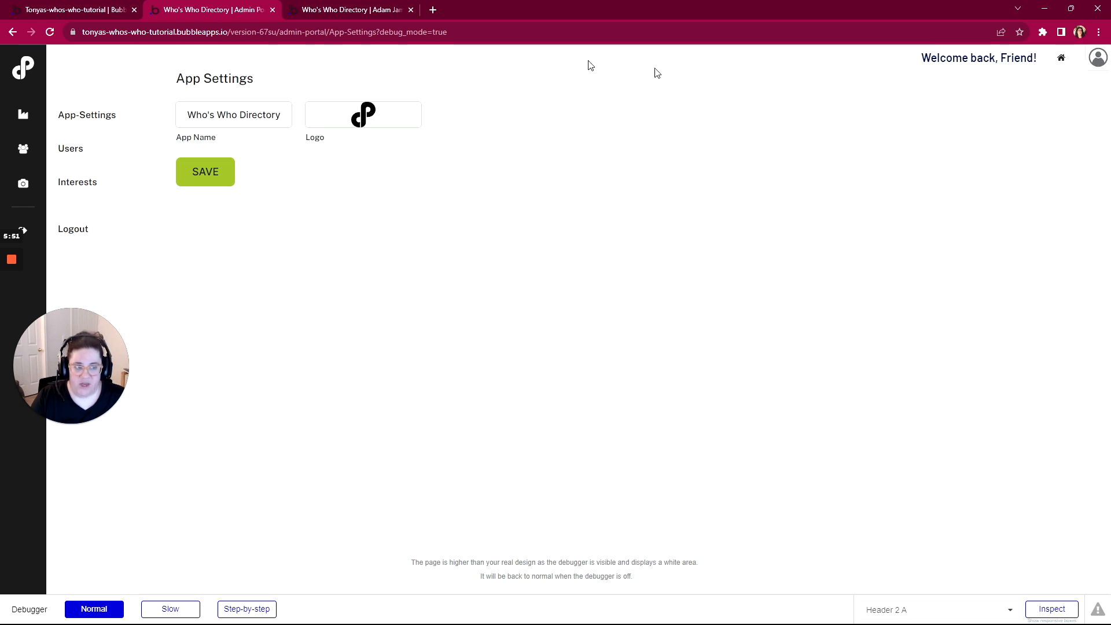
click(83, 11)
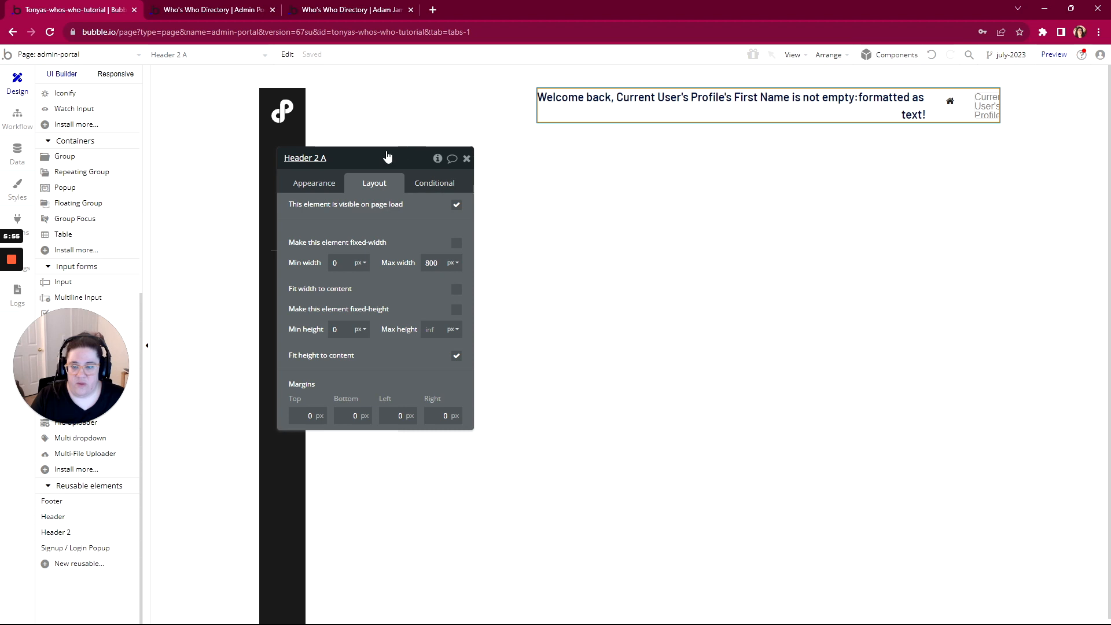
drag(381, 157, 325, 94)
scroll(84, 192, up, 5)
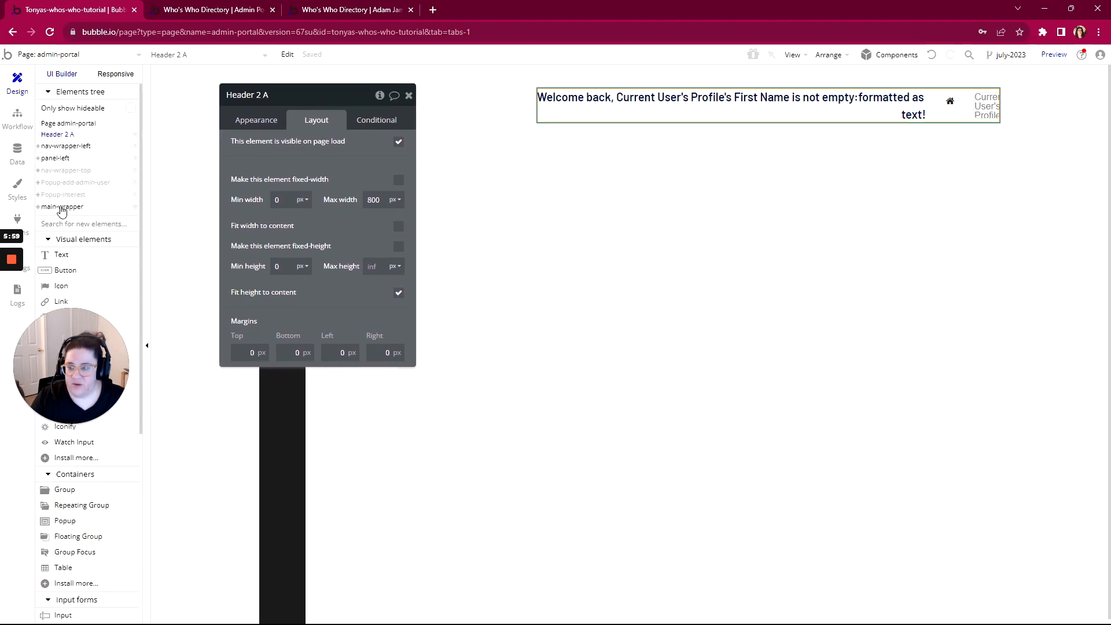
Confirm the main-wrapper group keeps its 60 px top margin
click(62, 207)
drag(337, 95, 164, 146)
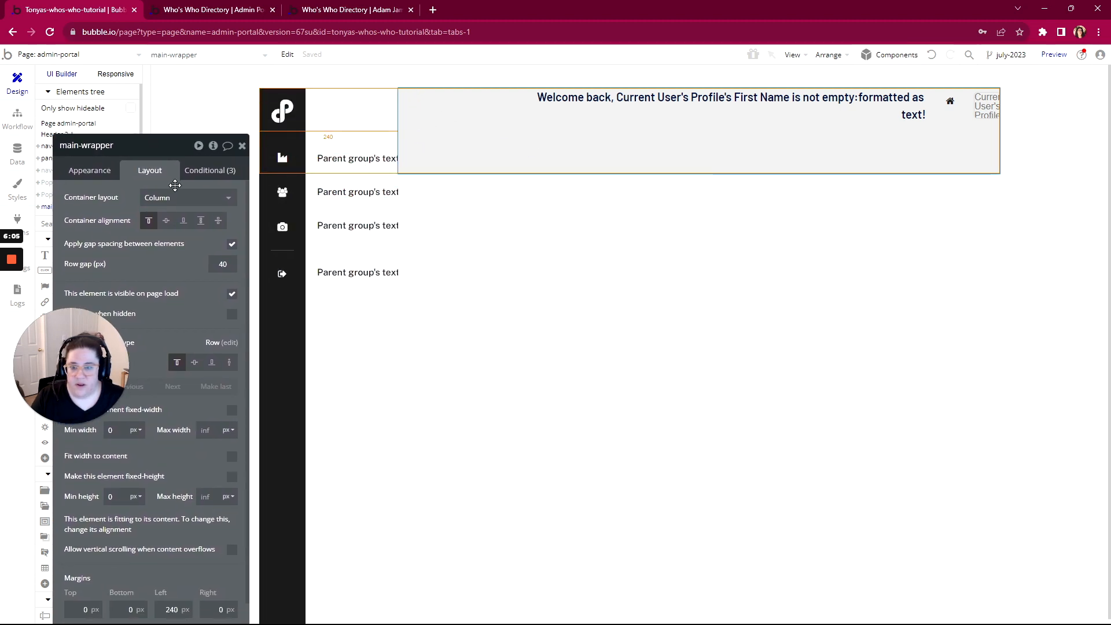
drag(141, 148, 233, 74)
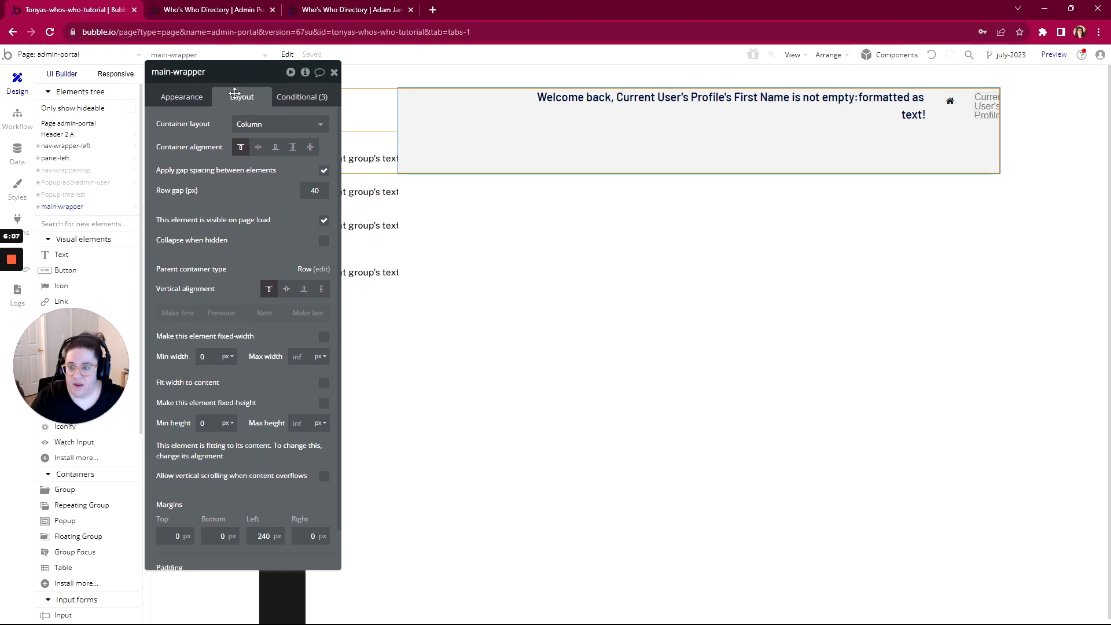
scroll(210, 232, down, 1)
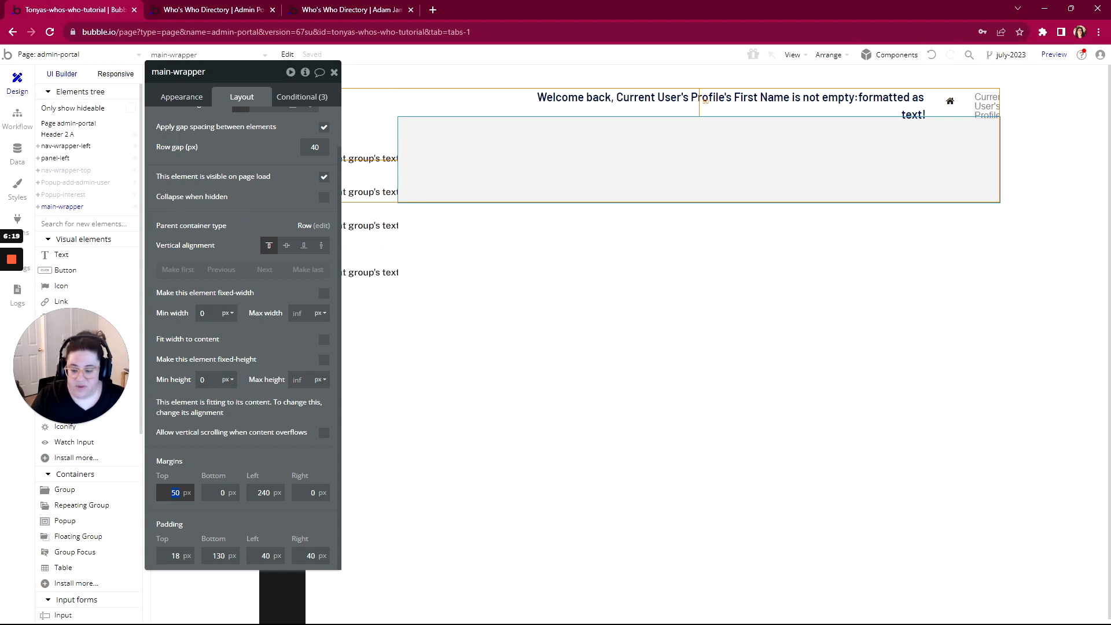
click(269, 216)
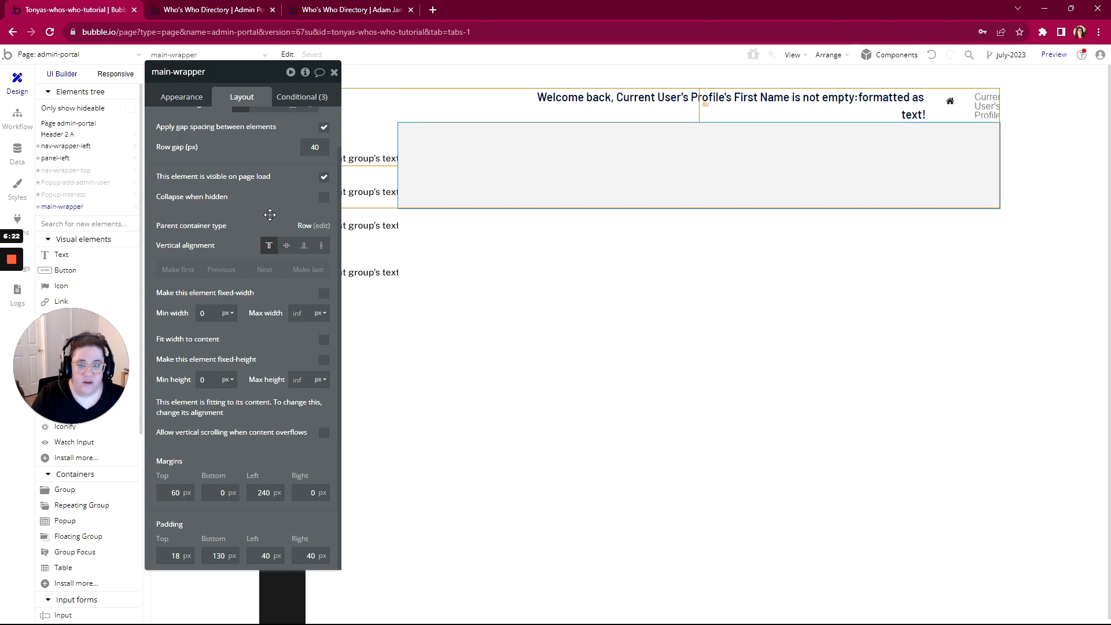
Check the live admin portal, then bring up the editor's list of pages and reusable elements
click(253, 8)
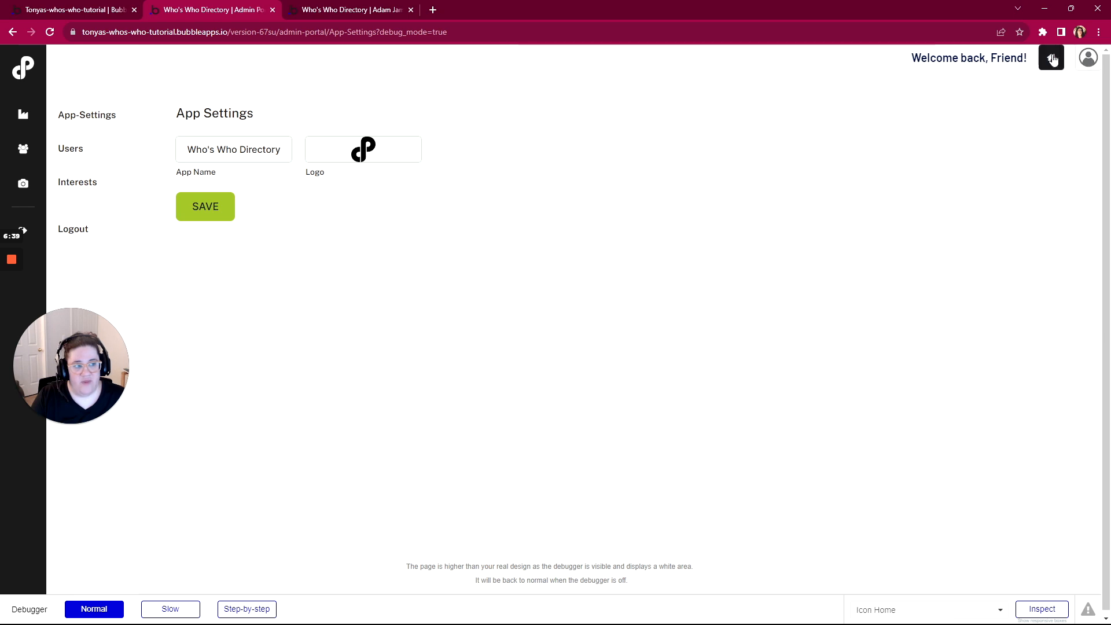
click(101, 17)
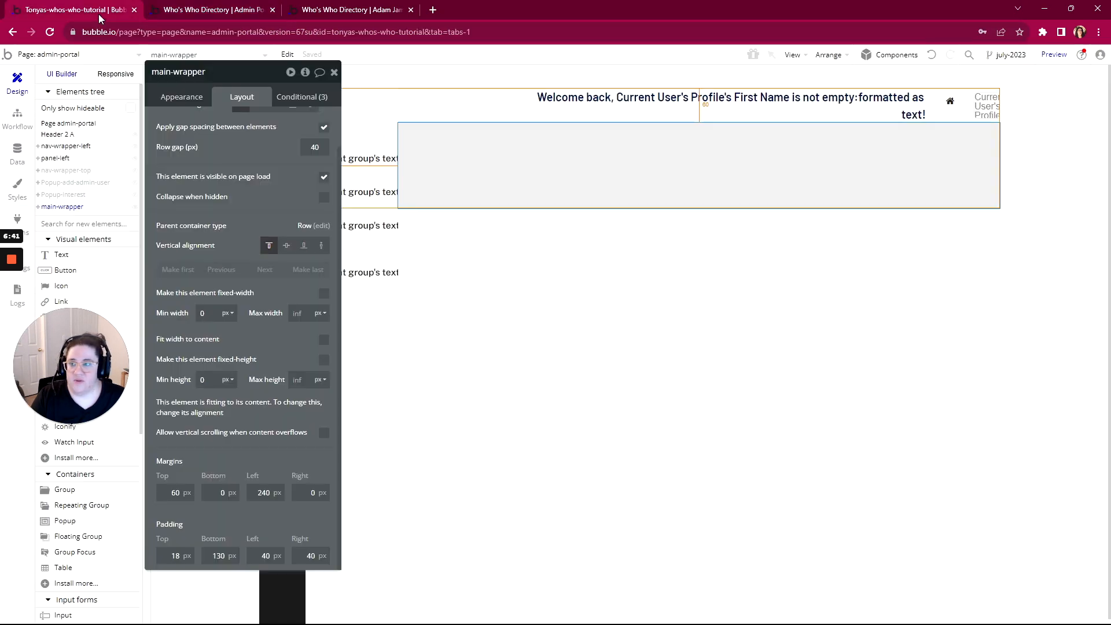
click(56, 55)
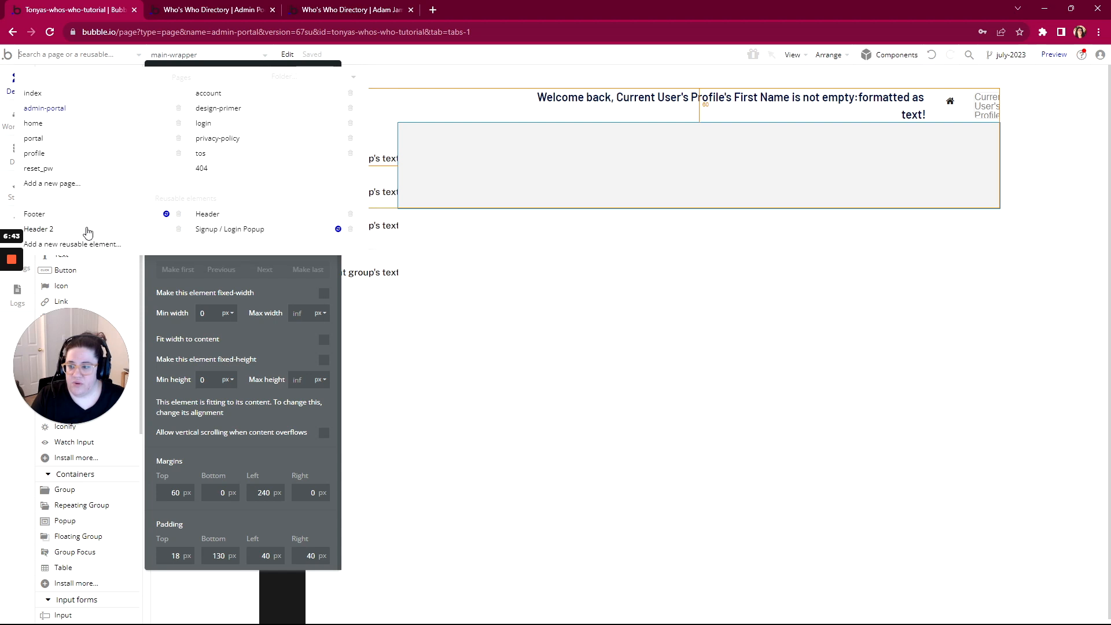
In Header 2, group the welcome text, home icon and user image into row container Group A
click(39, 229)
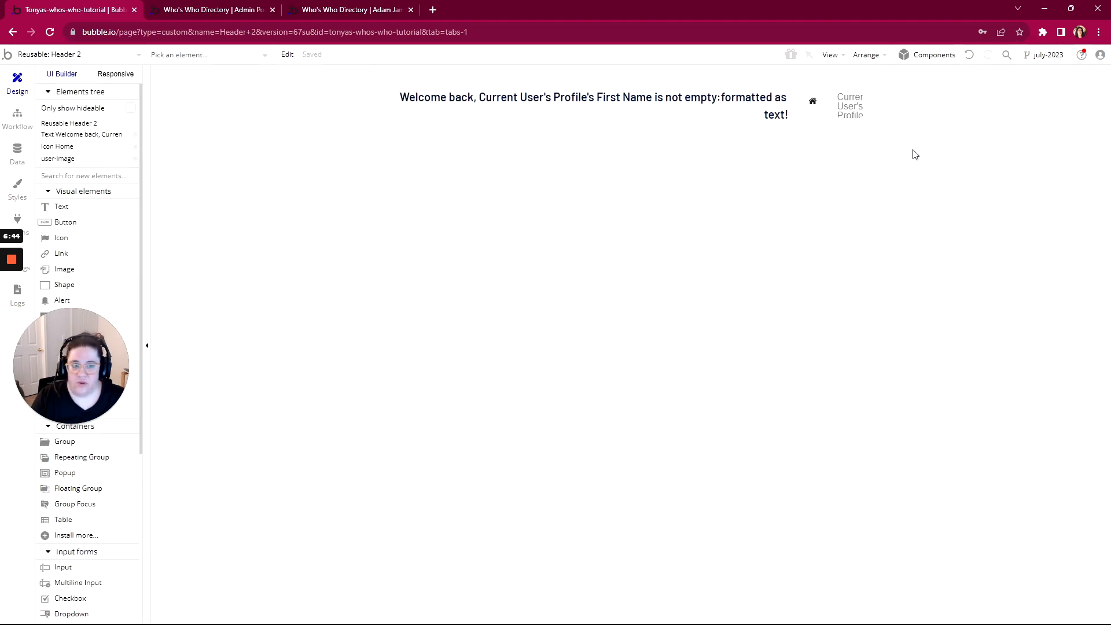
click(833, 120)
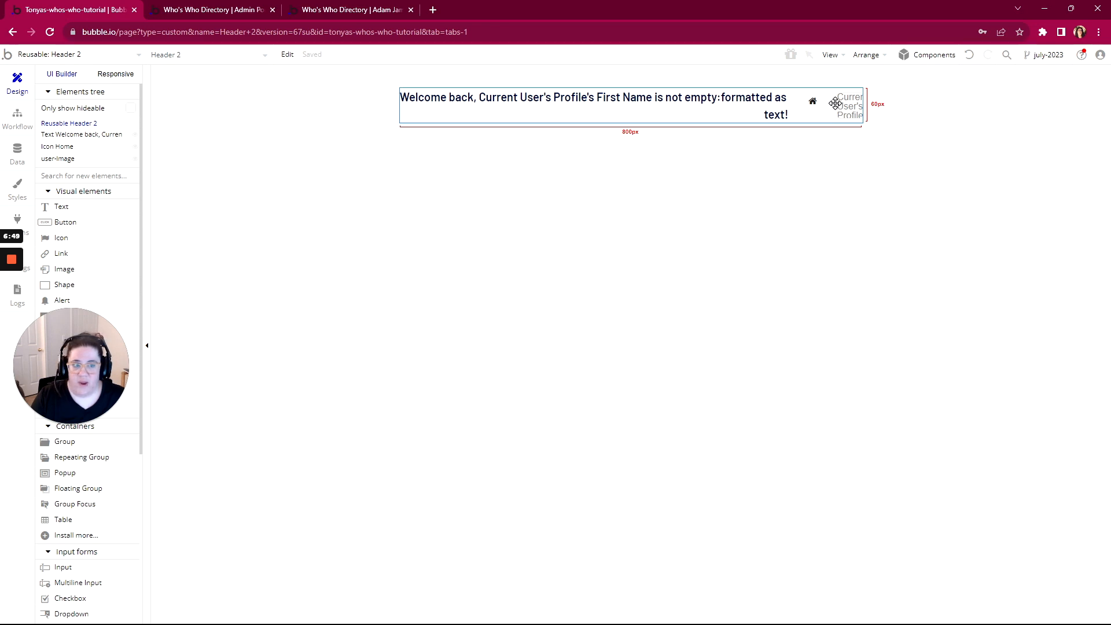
click(836, 103)
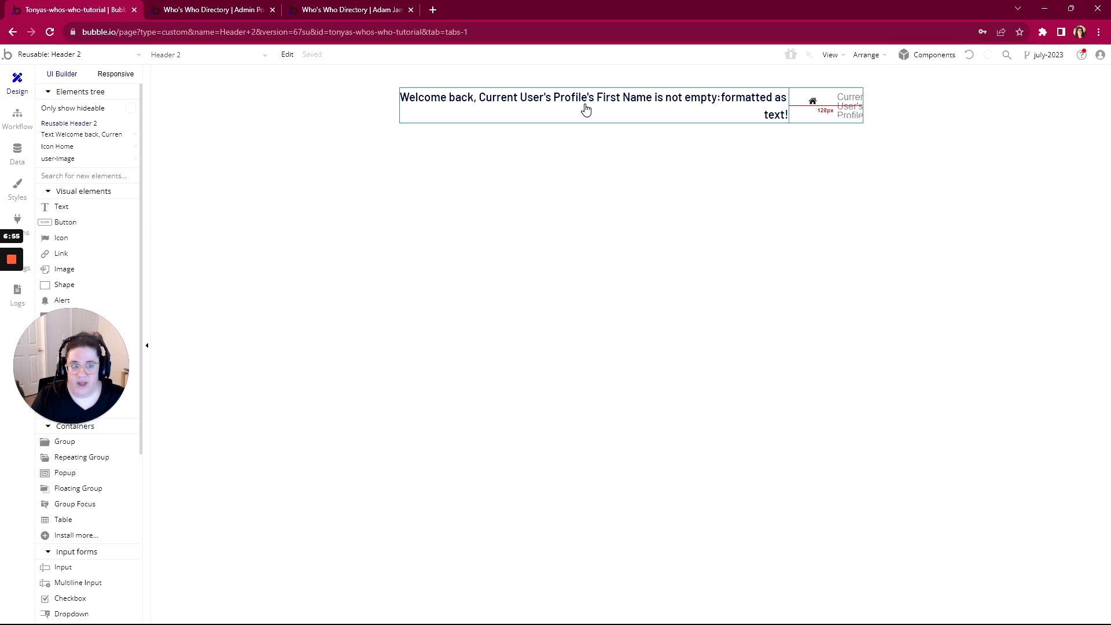
click(850, 111)
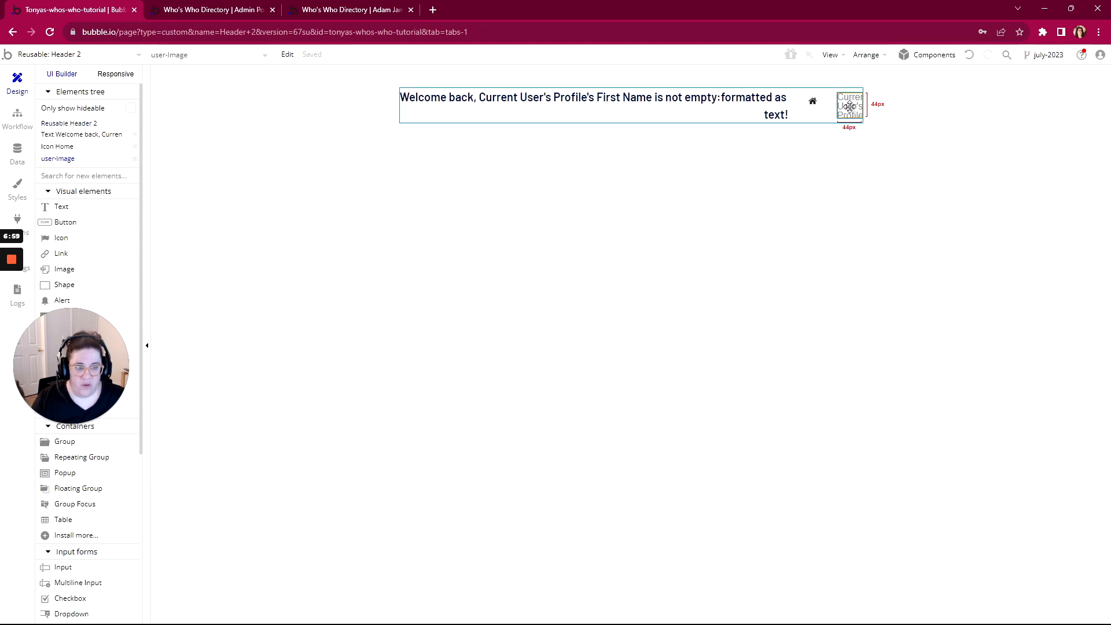
right_click(708, 98)
mouse_move(771, 162)
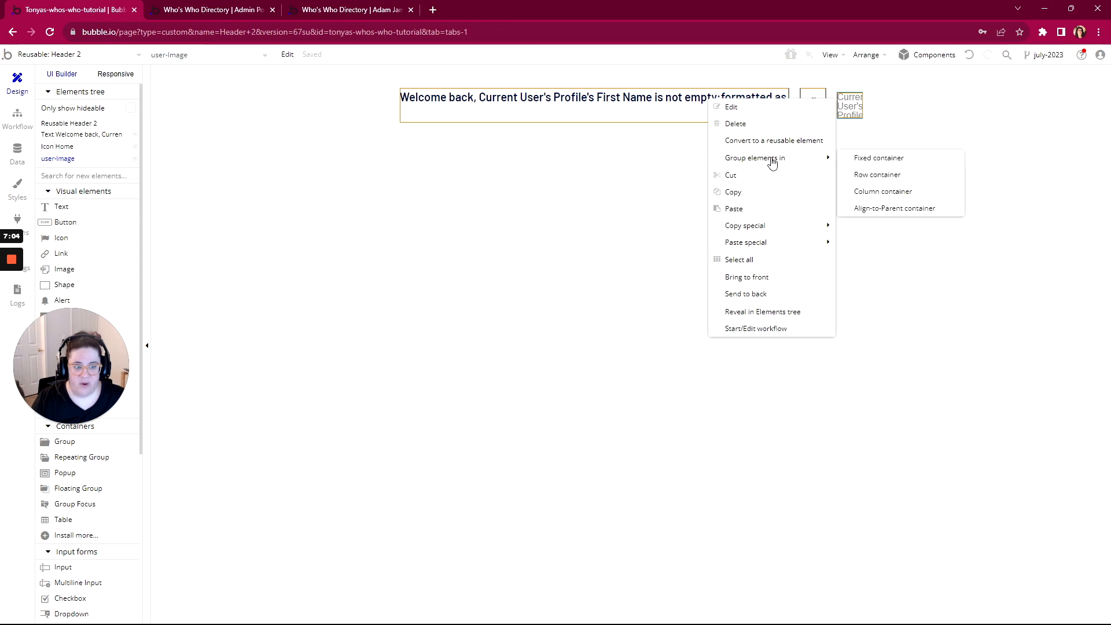
click(876, 175)
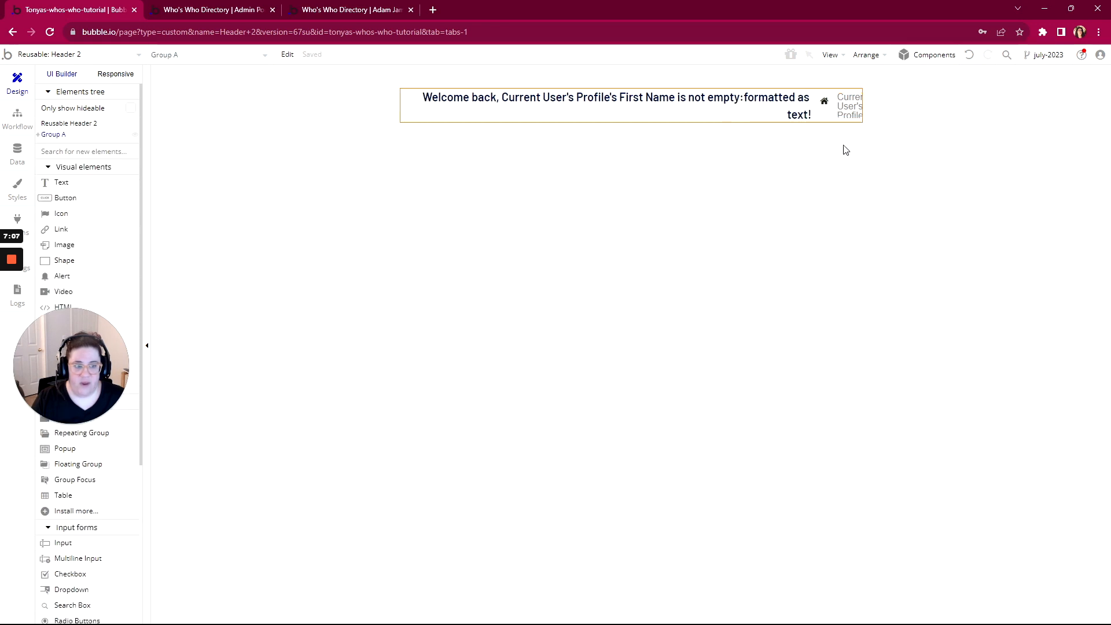
click(59, 137)
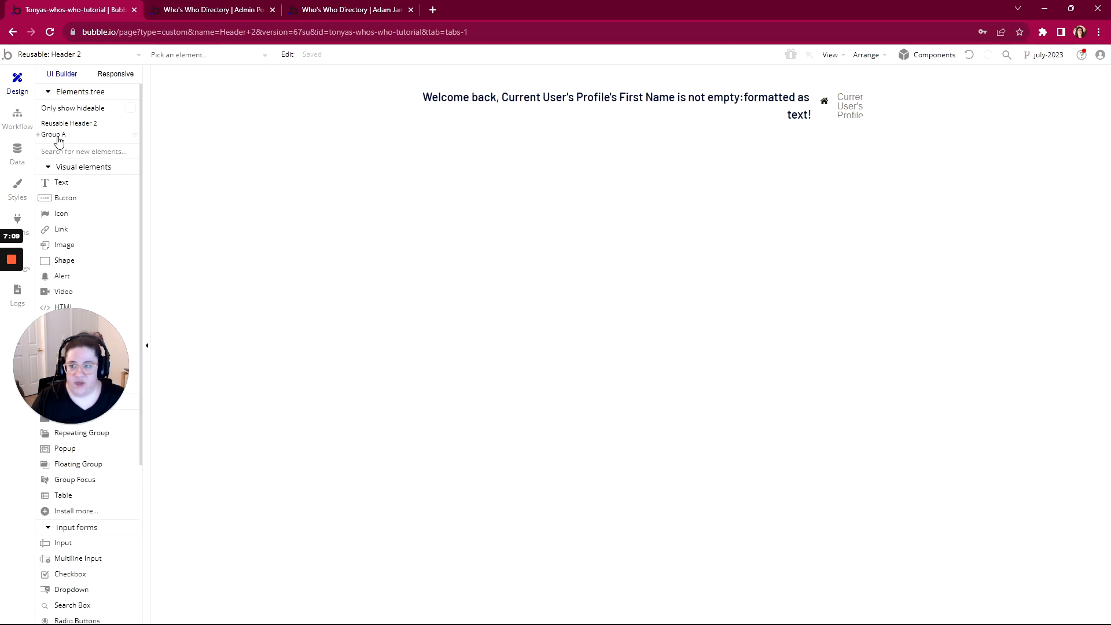
Turn on gap spacing for Group A with a 10 px column gap and 30 px right padding
click(59, 138)
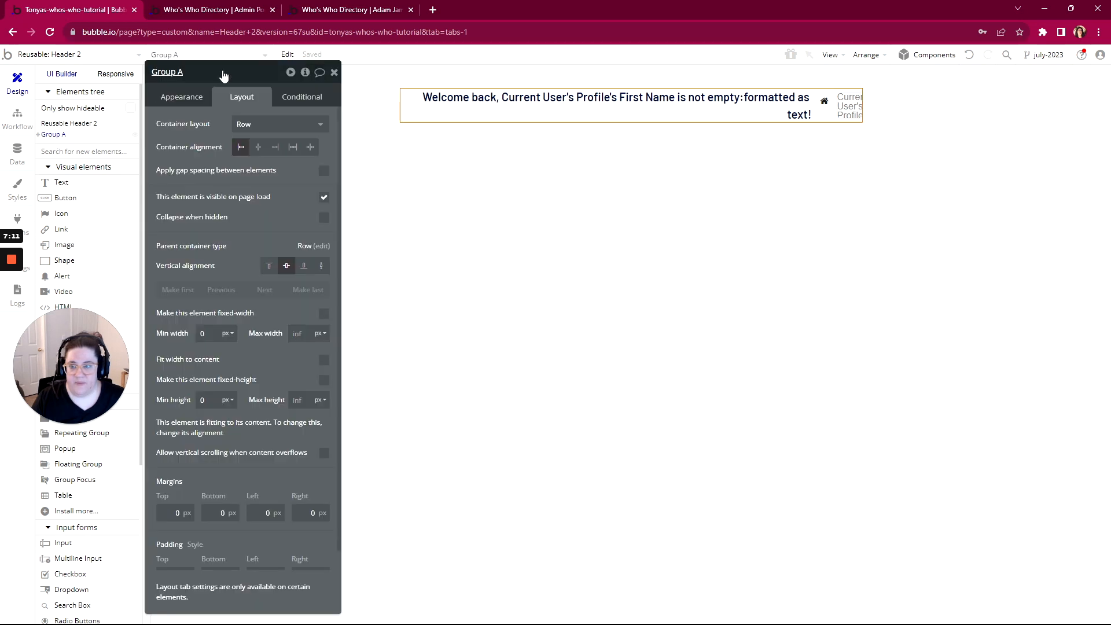
drag(243, 72, 618, 70)
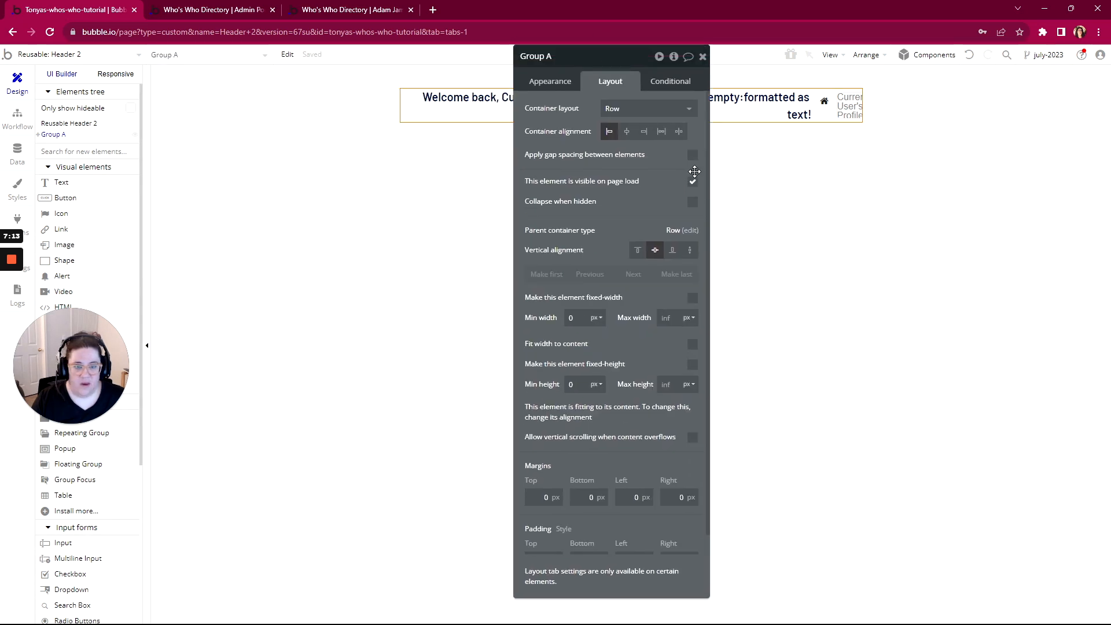
click(693, 154)
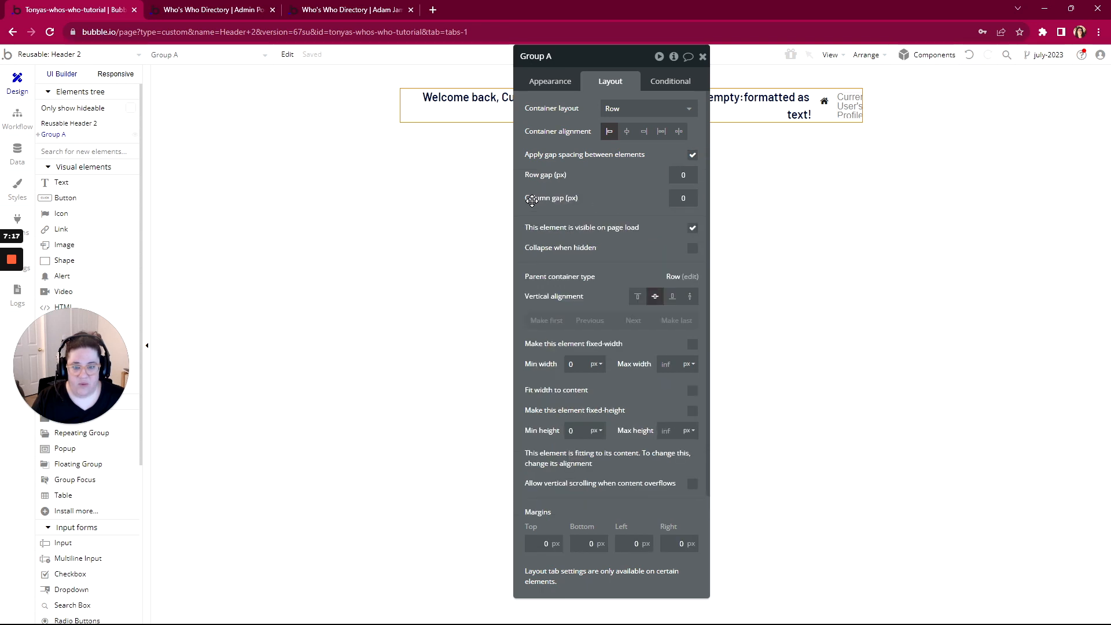
click(683, 198)
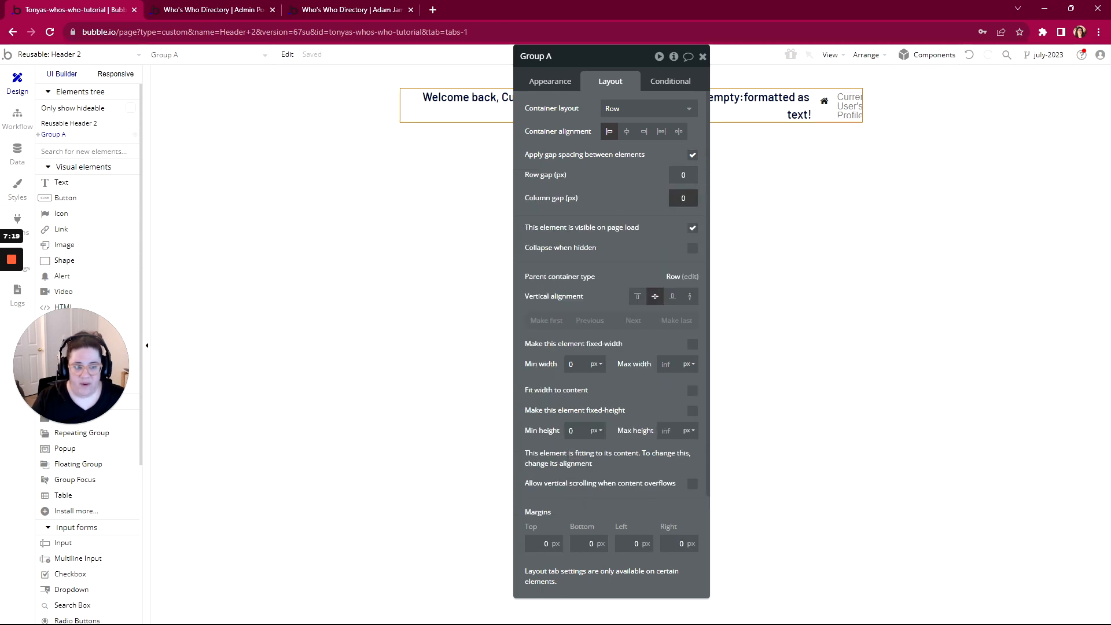
text(10)
click(613, 209)
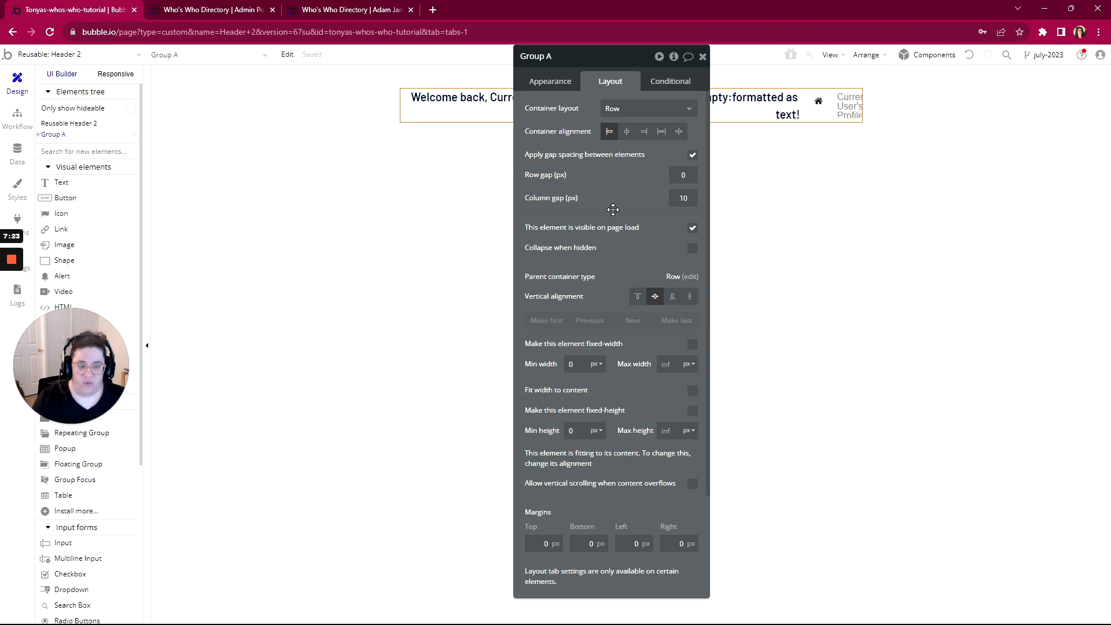
scroll(618, 269, down, 2)
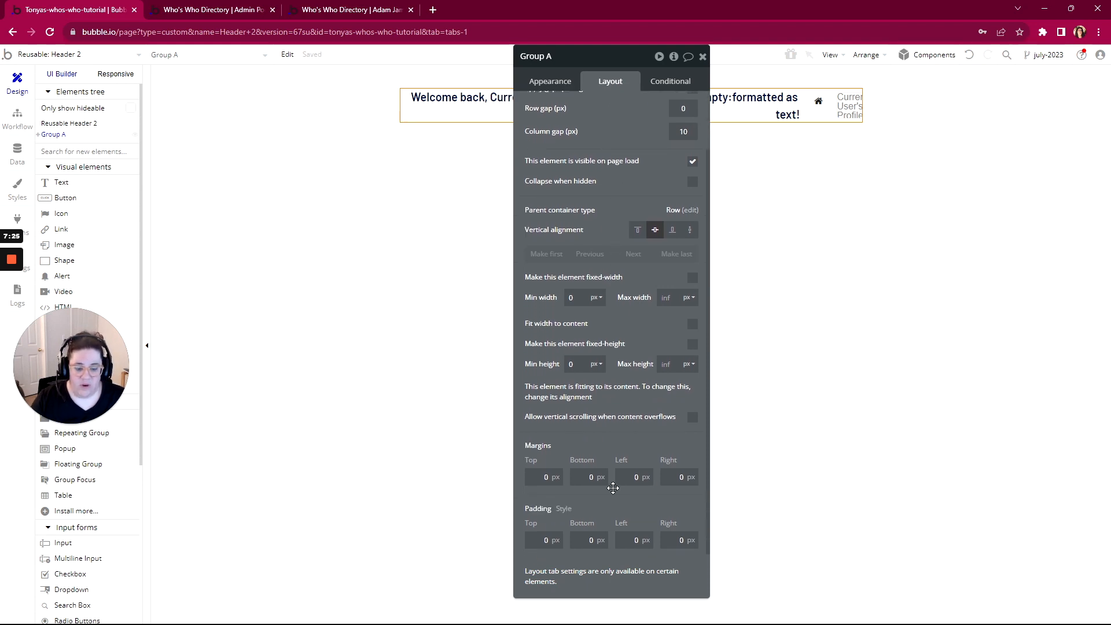
key(Tab)
key(Tab)
key(Tab)
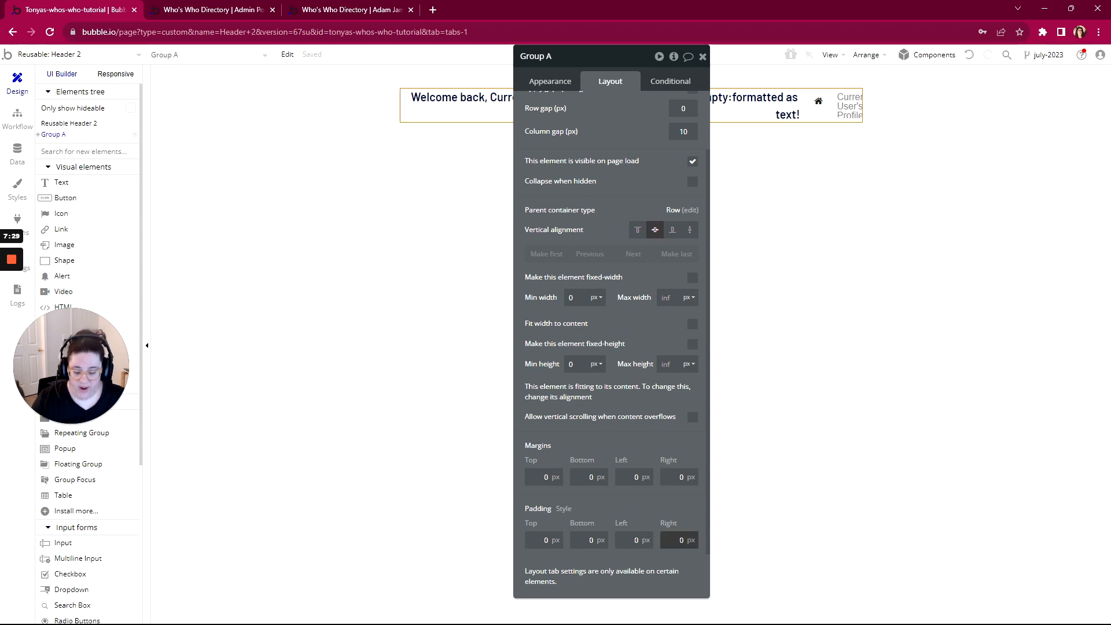
click(647, 510)
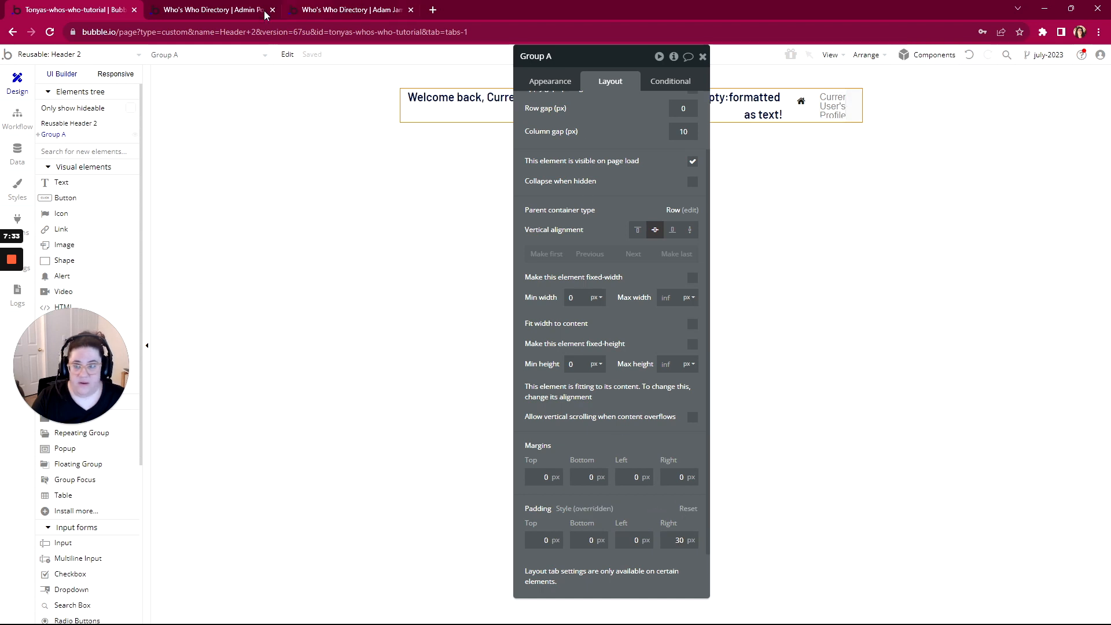
Set Group A's top padding to 10 px and reload the admin portal preview to check
click(243, 10)
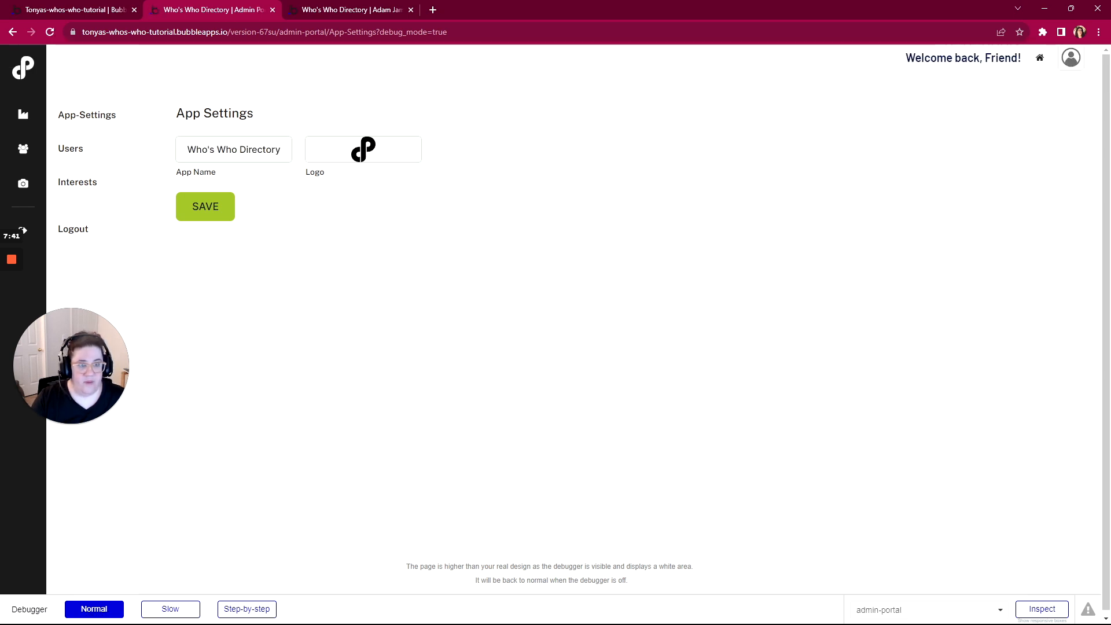
click(66, 10)
click(545, 540)
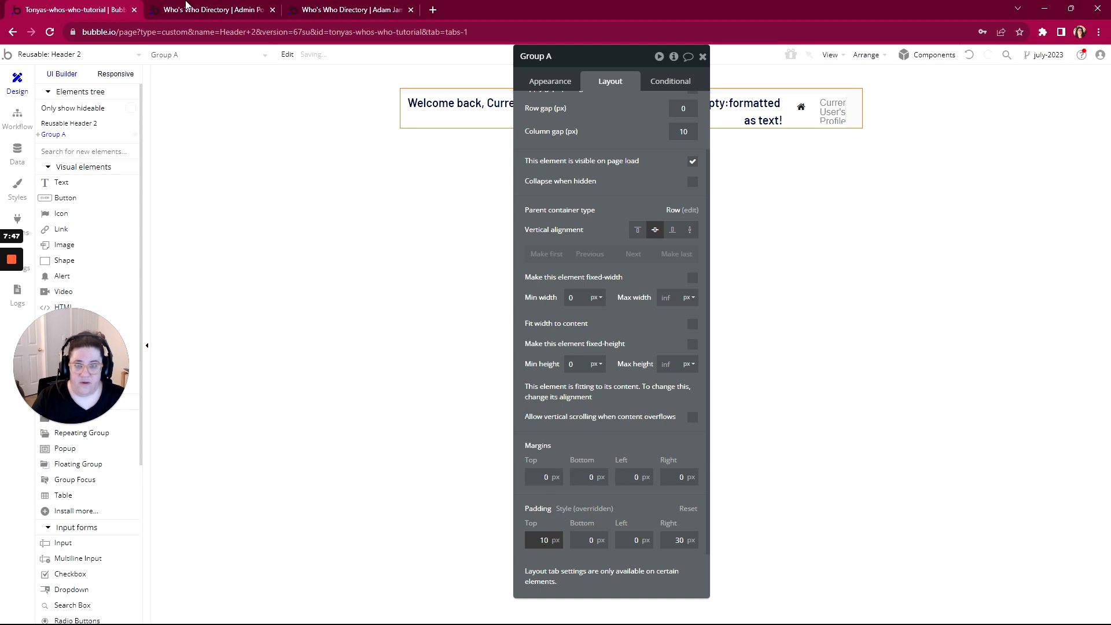
click(186, 9)
key(F5)
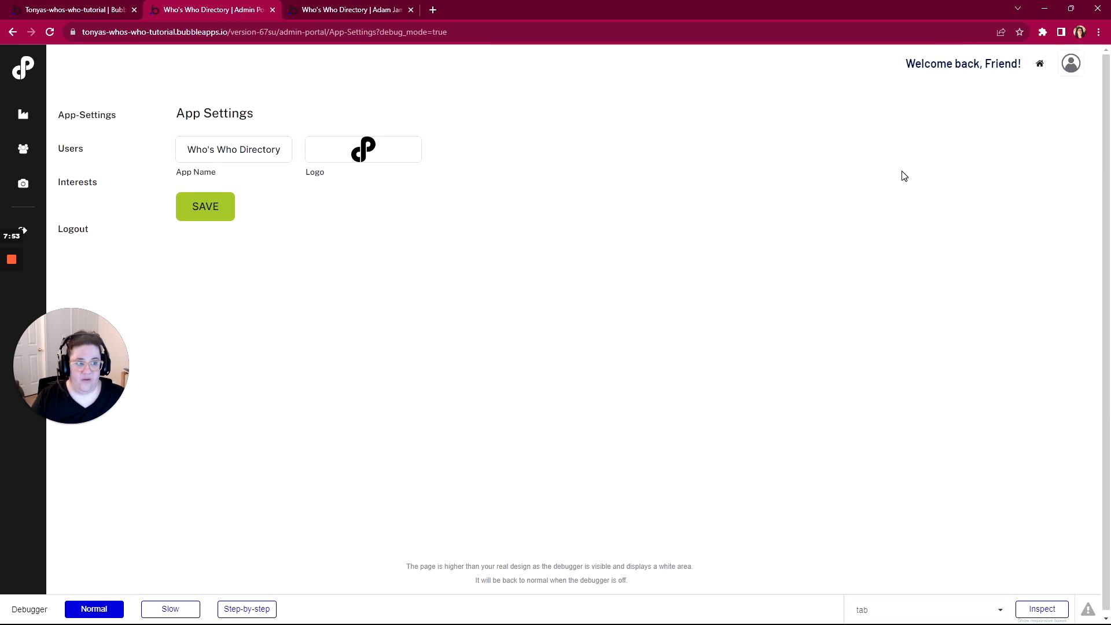
click(75, 9)
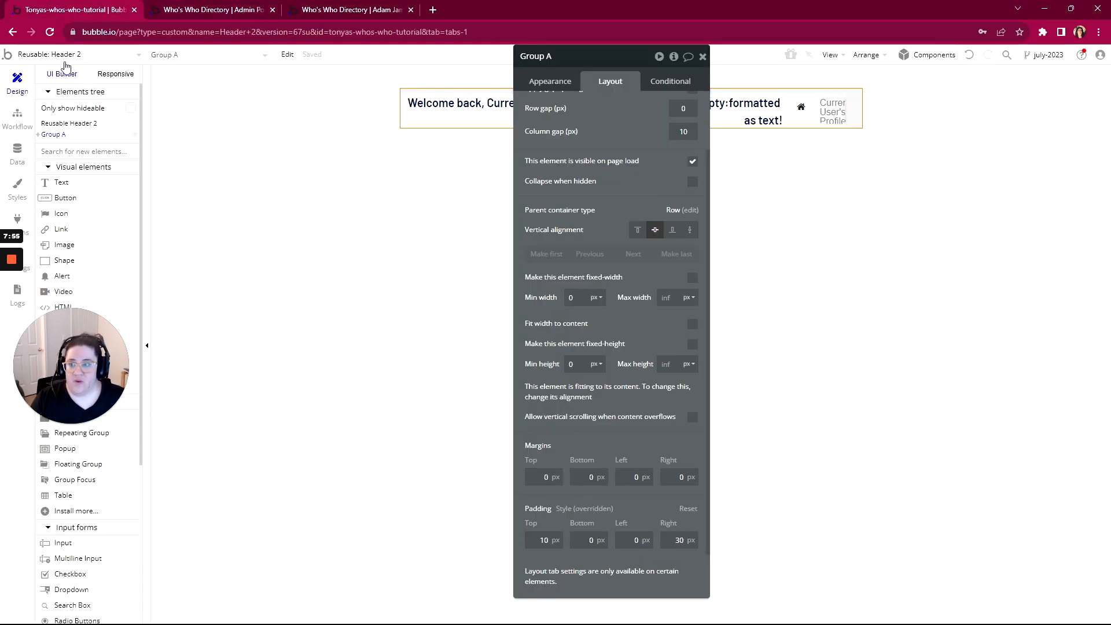
Open the portal page and delete its old header user container
click(64, 58)
click(43, 142)
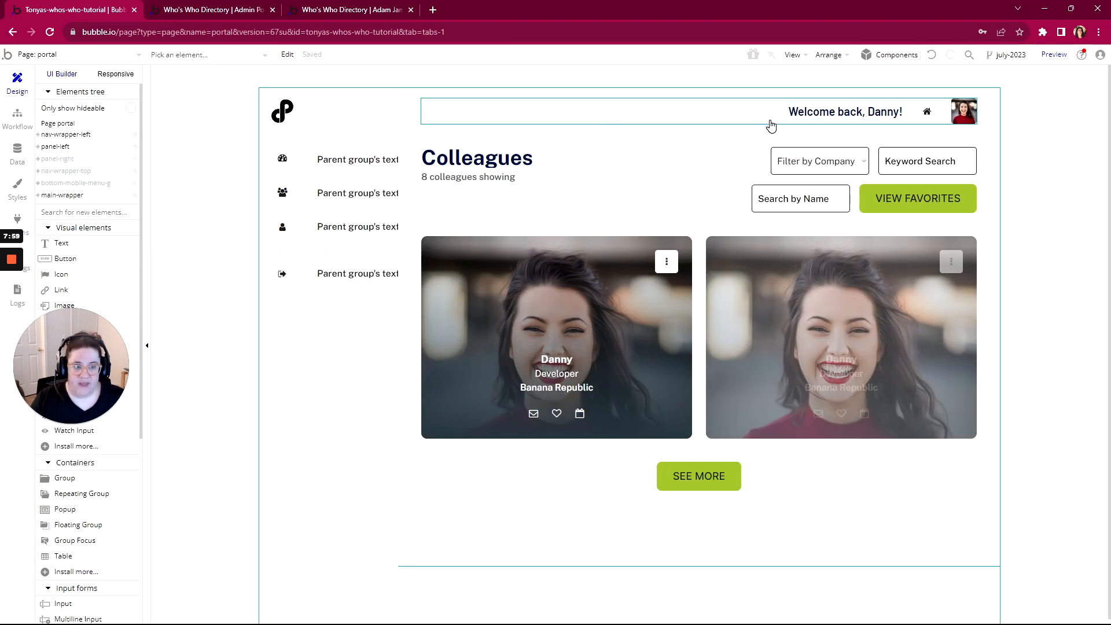
click(768, 121)
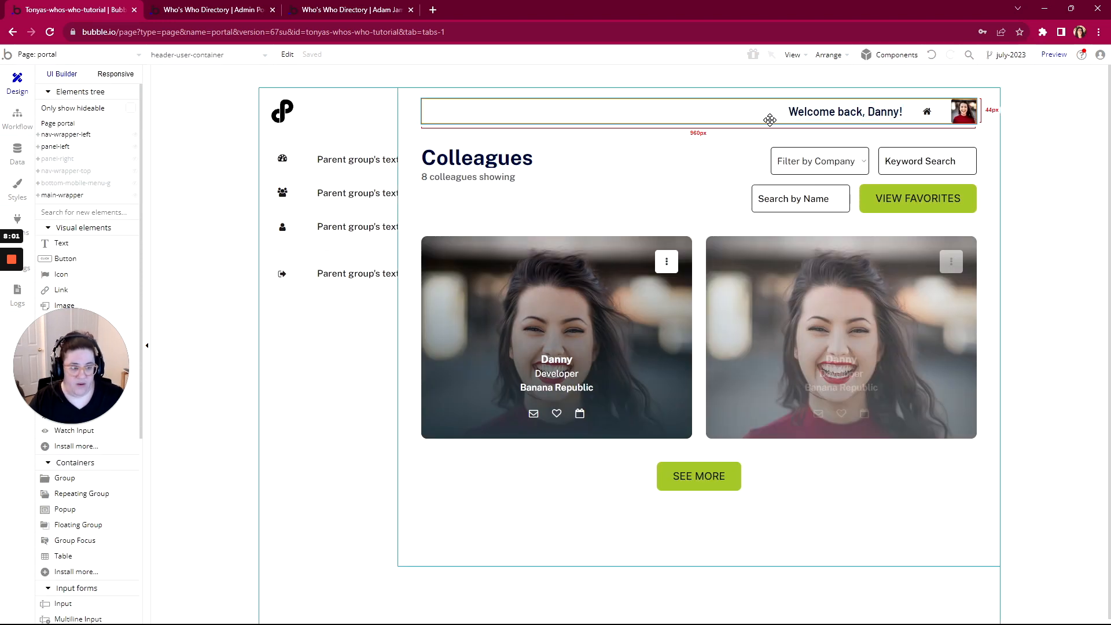
key(Delete)
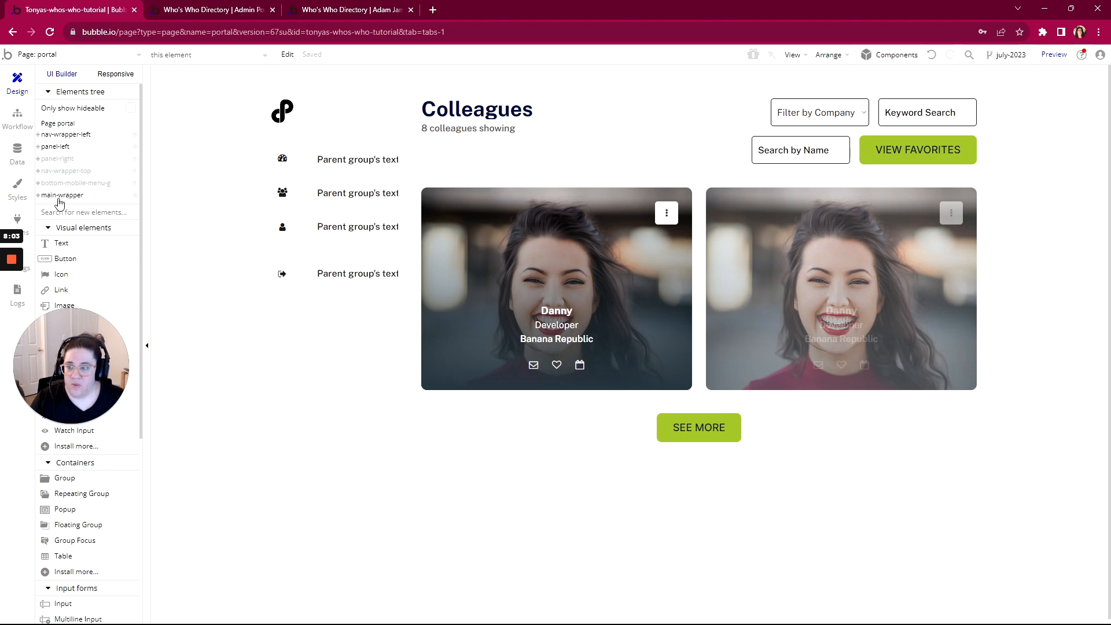
Give main-wrapper a 60 px top margin, place Header 2 on the portal, and preview it
click(59, 197)
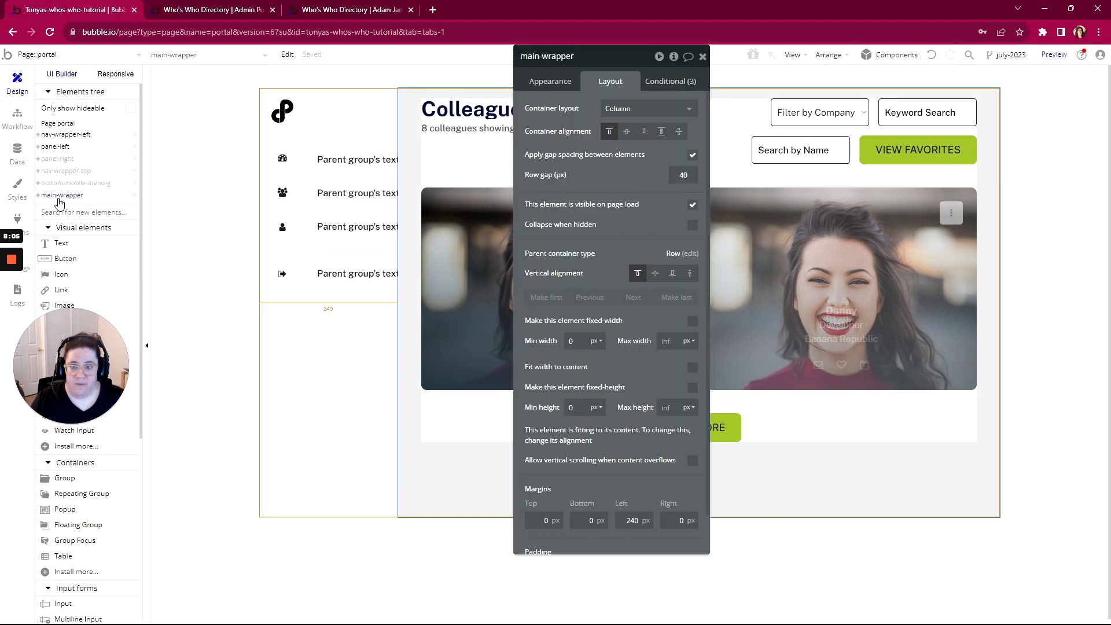
scroll(537, 498, down, 1)
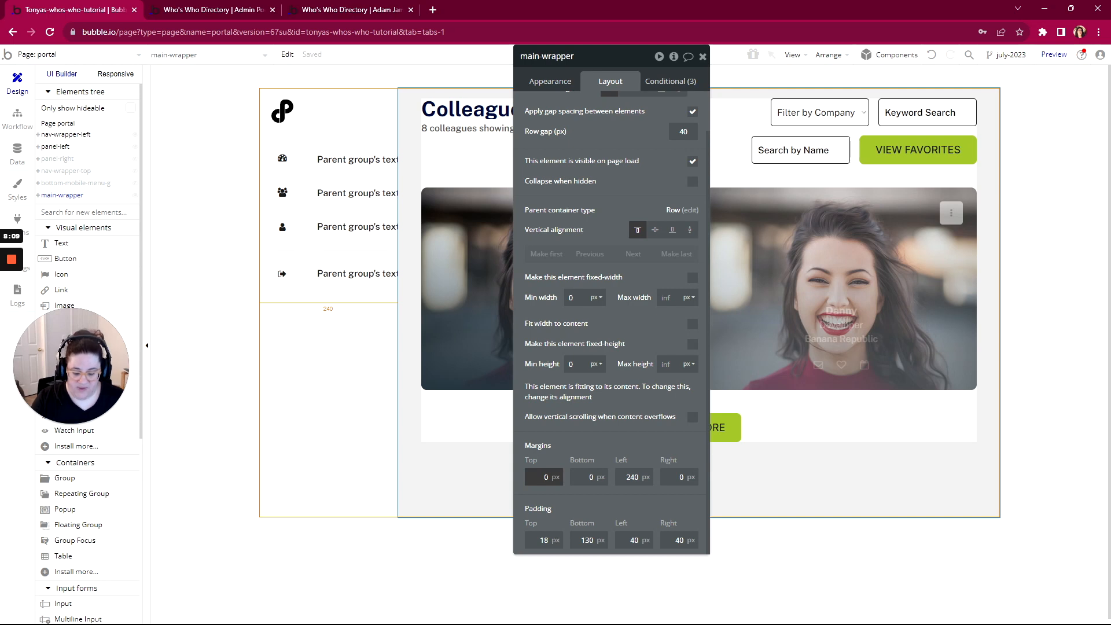
click(583, 443)
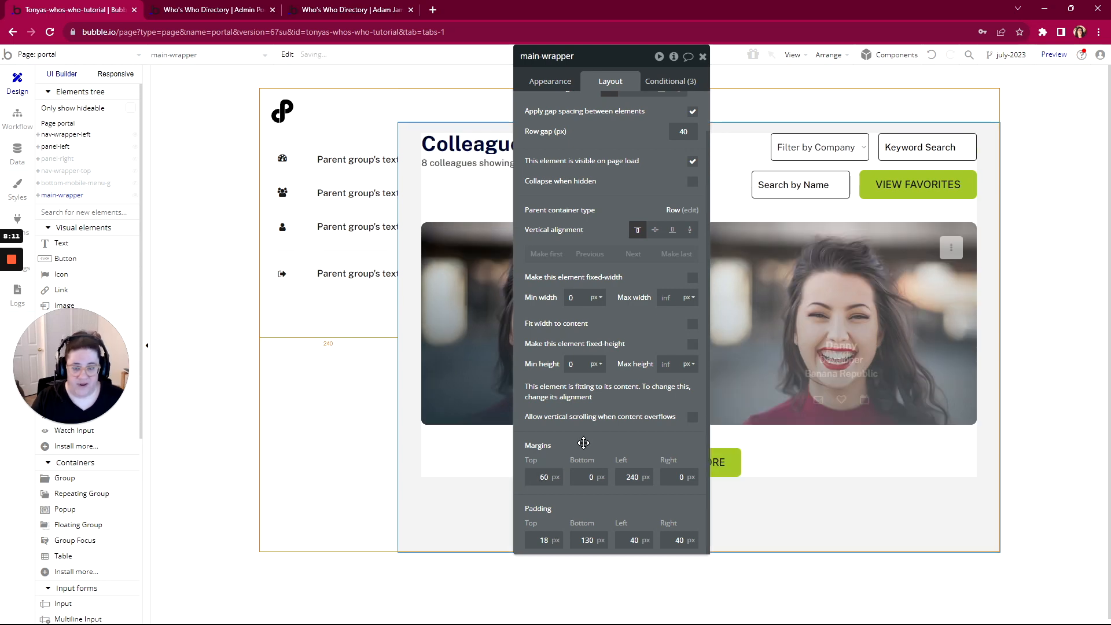
scroll(81, 564, down, 5)
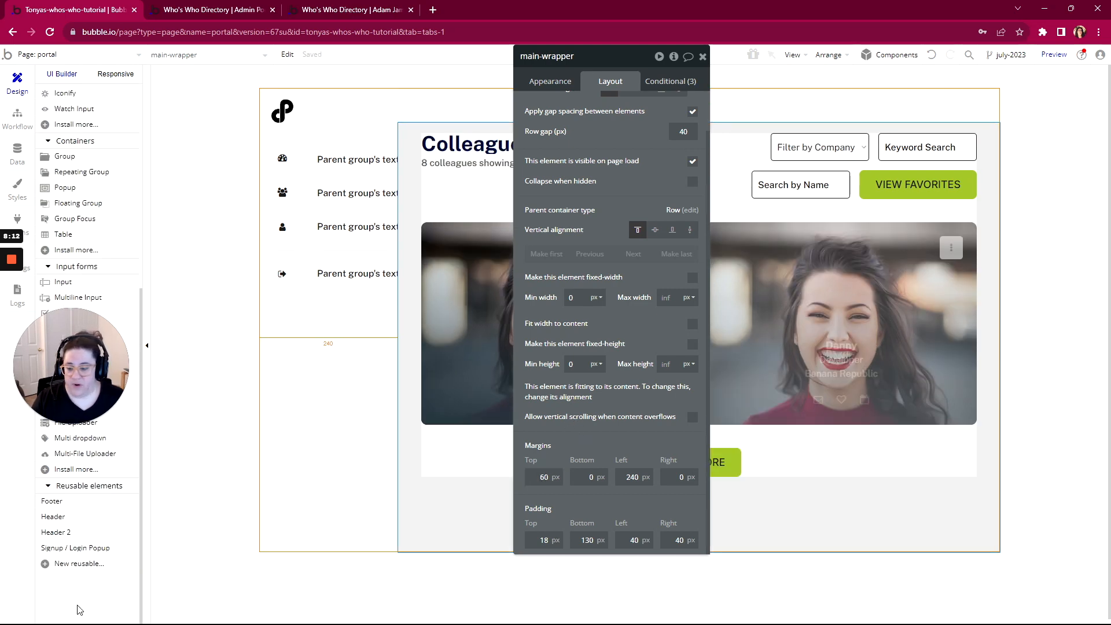
click(64, 536)
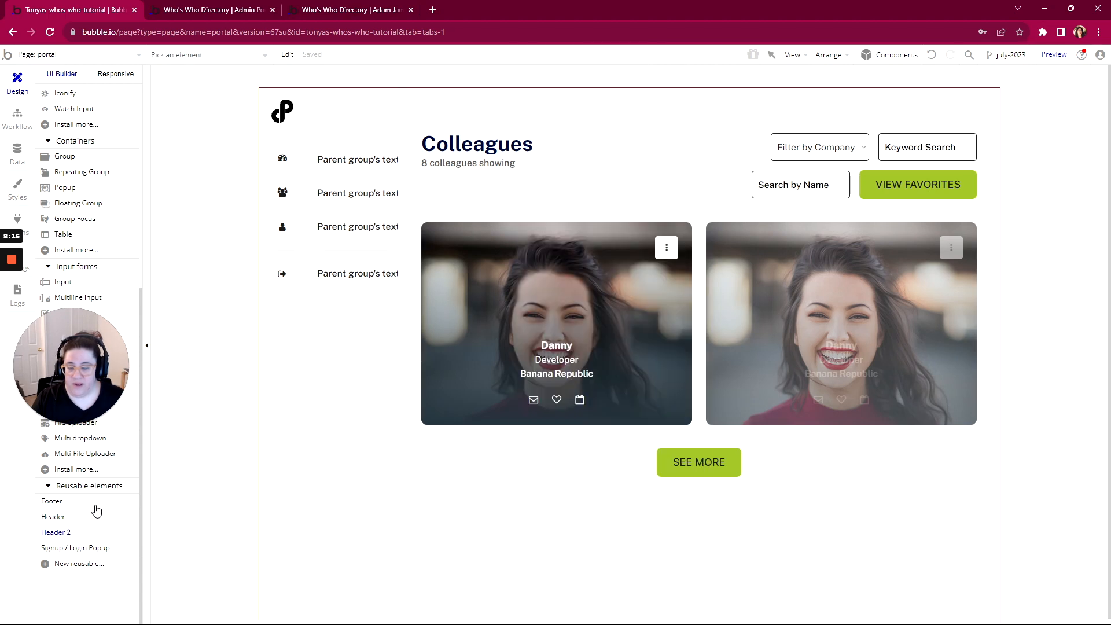
click(428, 347)
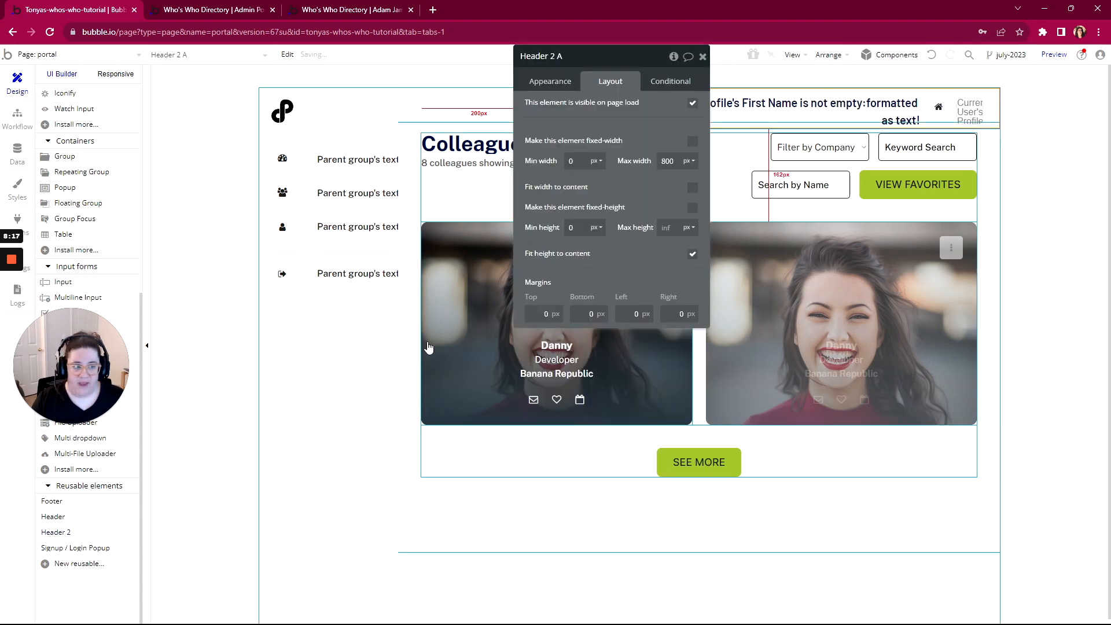
click(1042, 57)
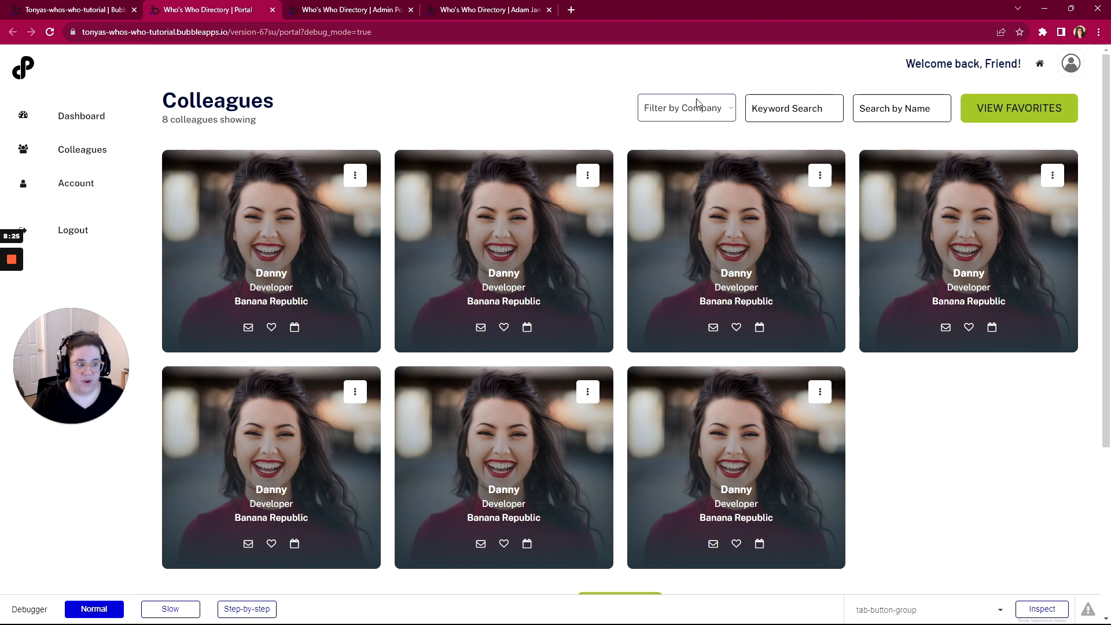
scroll(697, 104, down, 4)
scroll(696, 106, up, 4)
scroll(695, 93, down, 4)
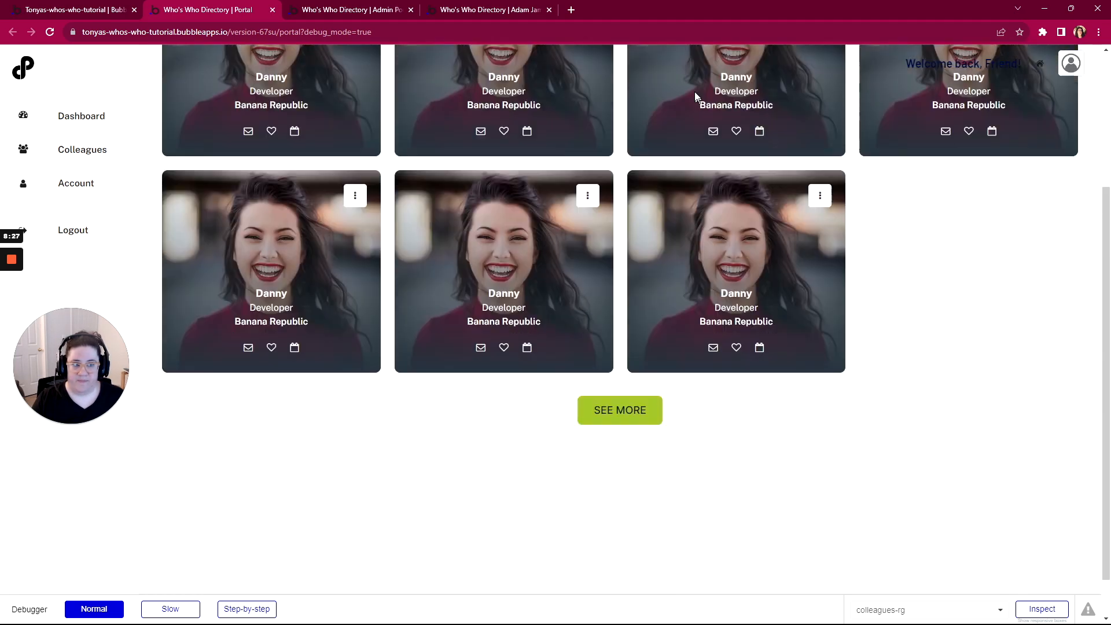
scroll(693, 87, up, 4)
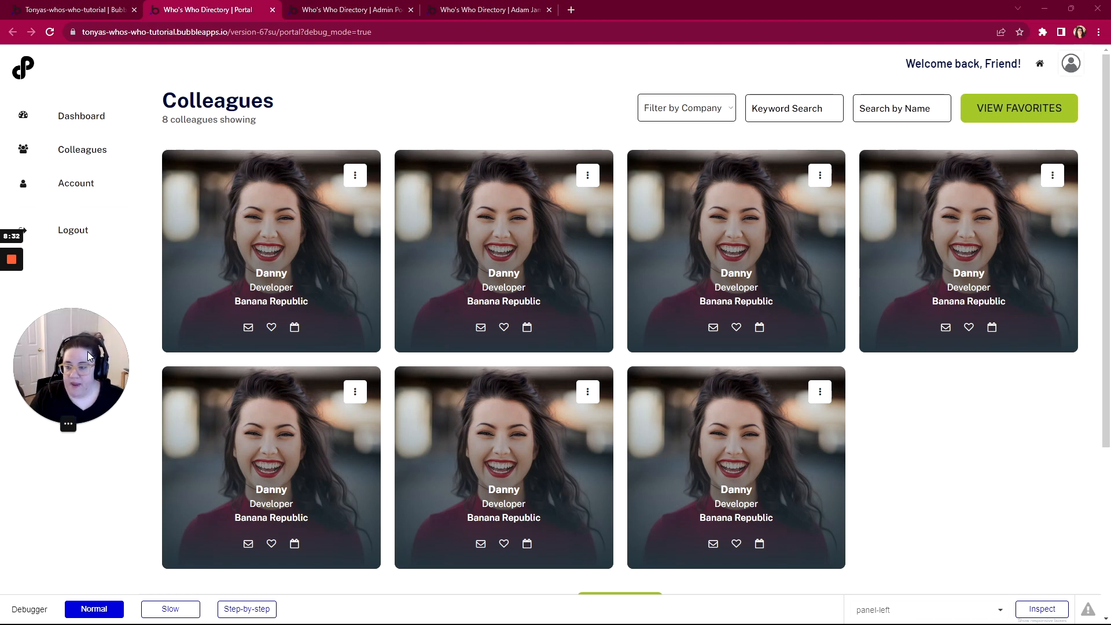
drag(88, 352, 73, 515)
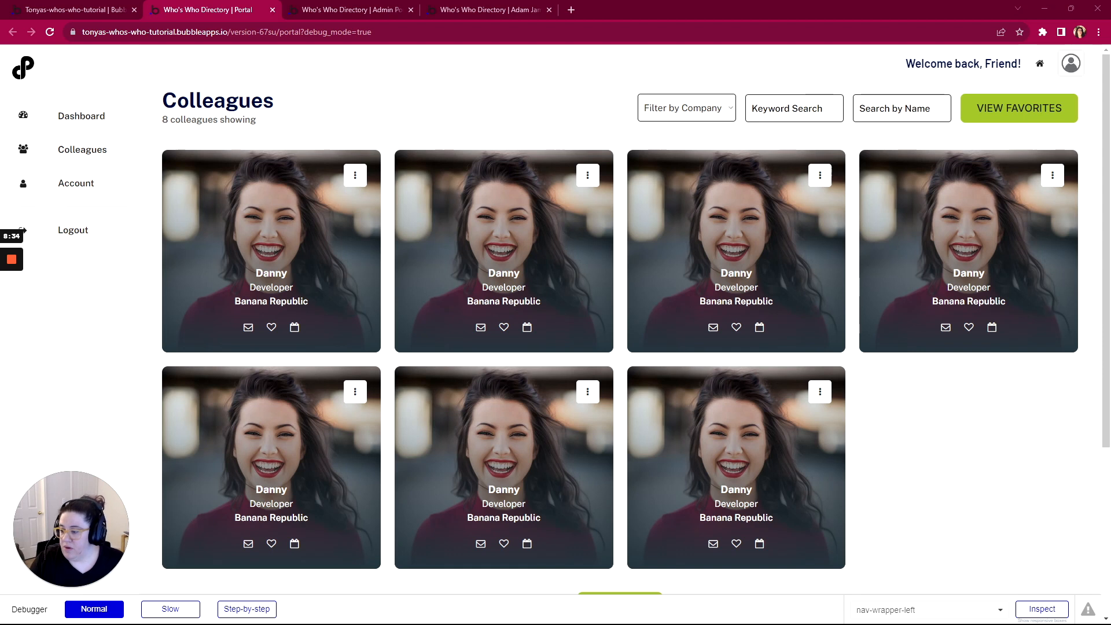
In WorkFlowy, expand the portal's Header notes down to the Home Icon Button's Hidden note
key(alt+Tab)
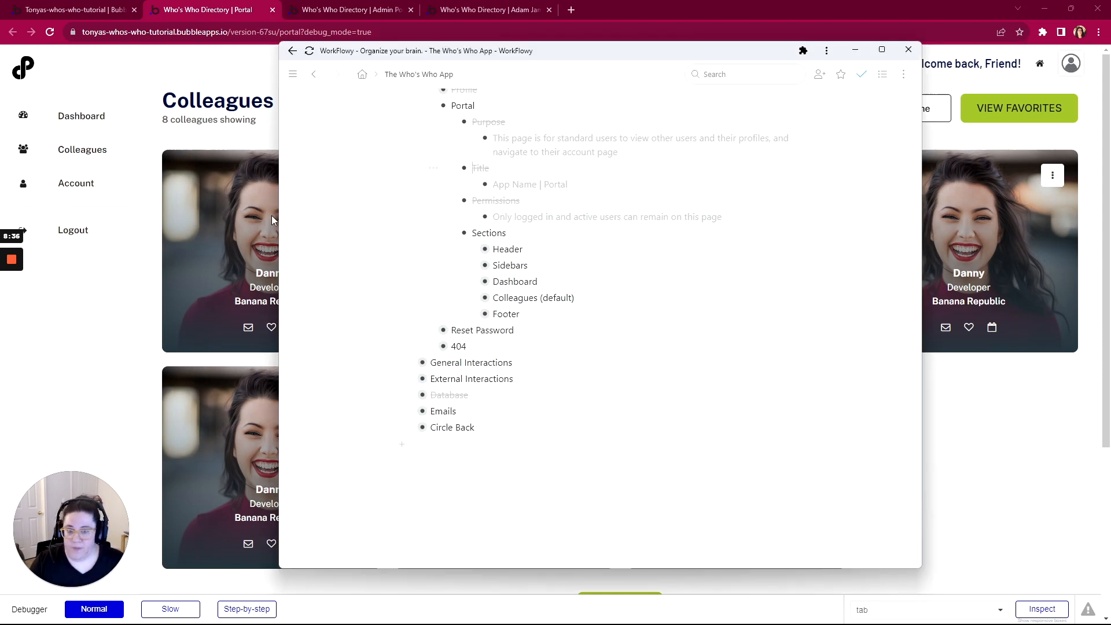
click(472, 249)
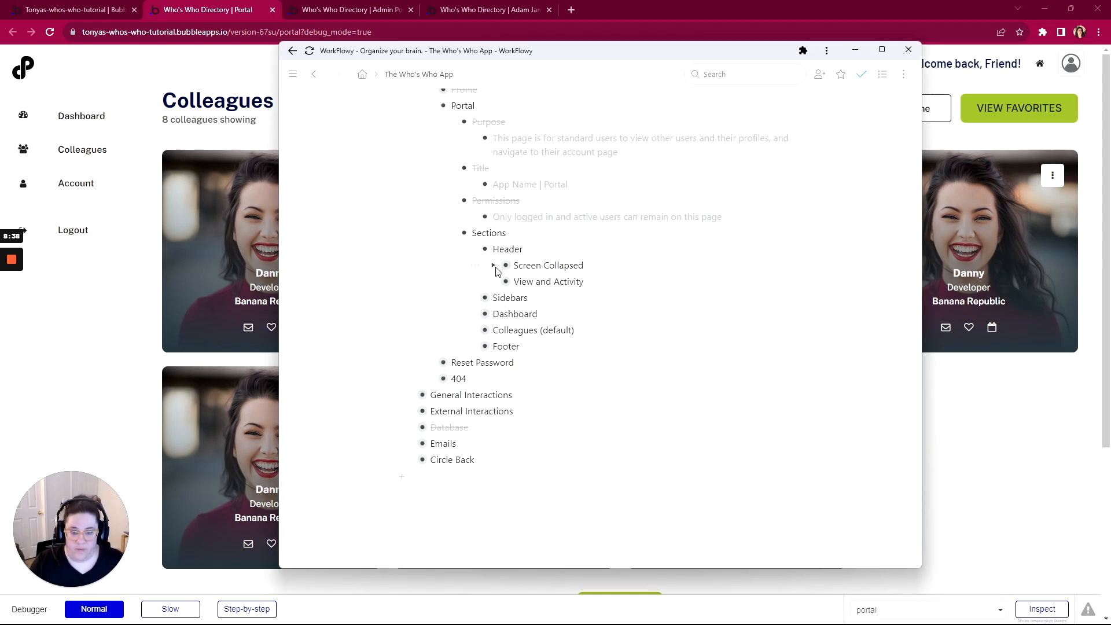
click(493, 265)
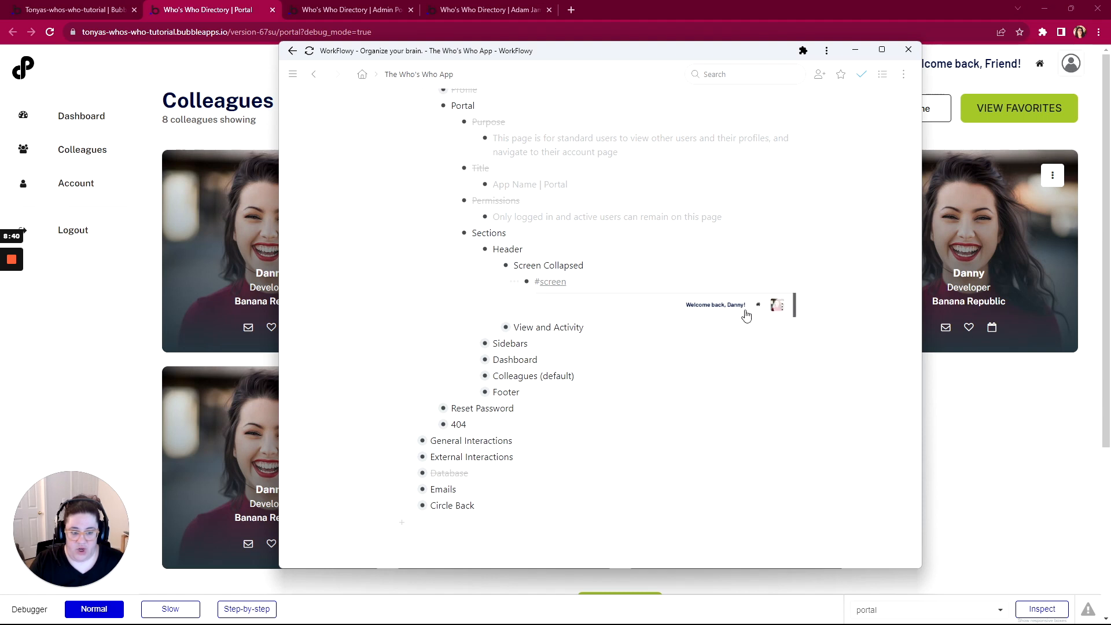
click(493, 328)
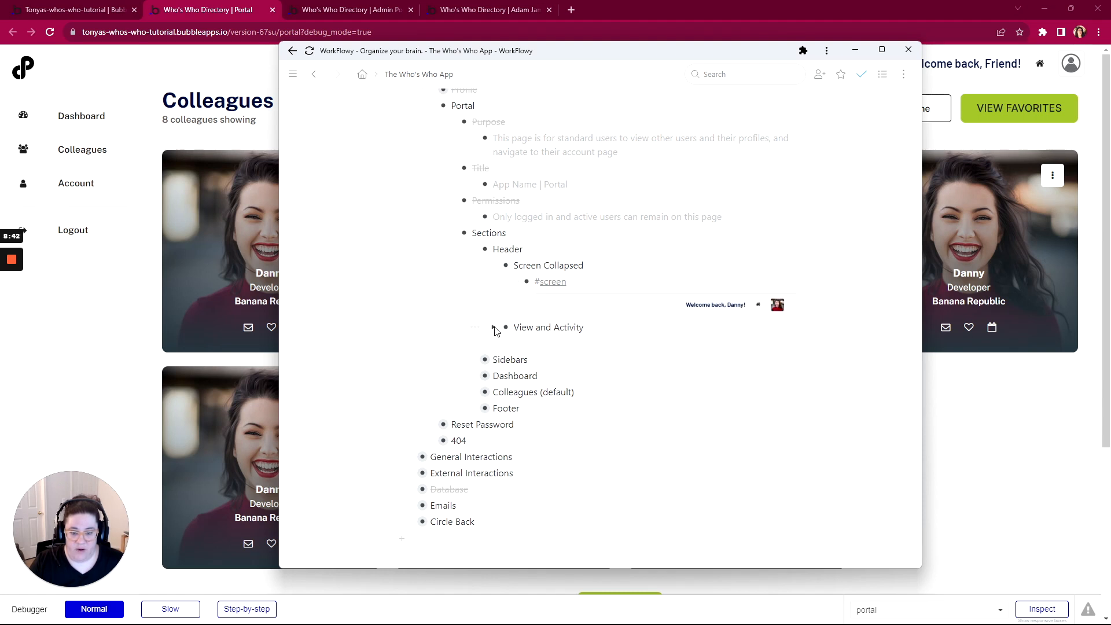
click(516, 345)
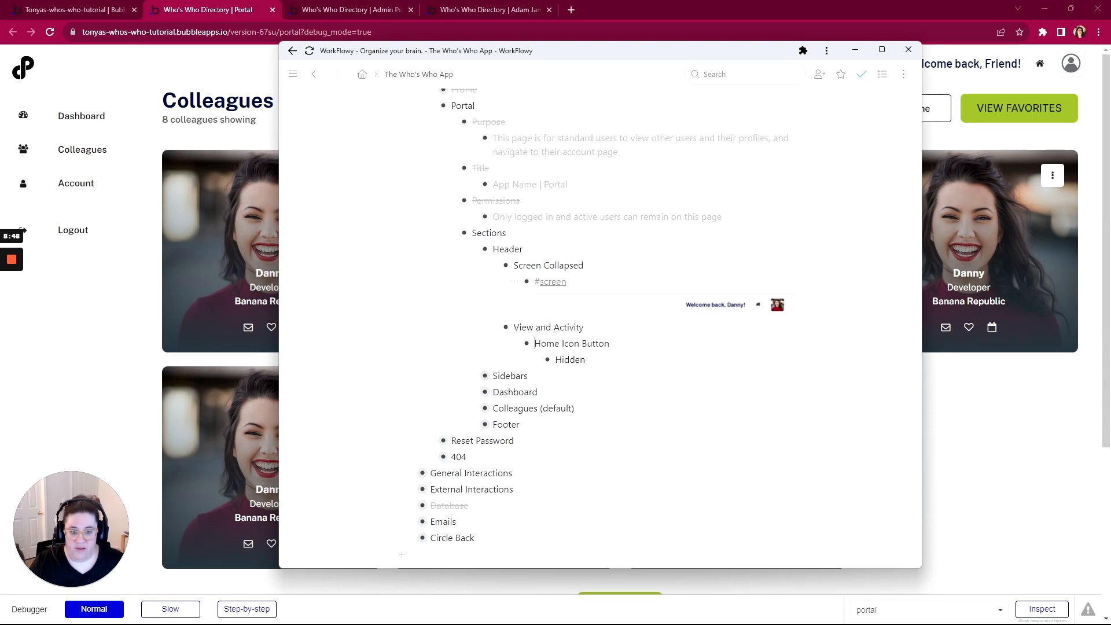
scroll(602, 322, up, 5)
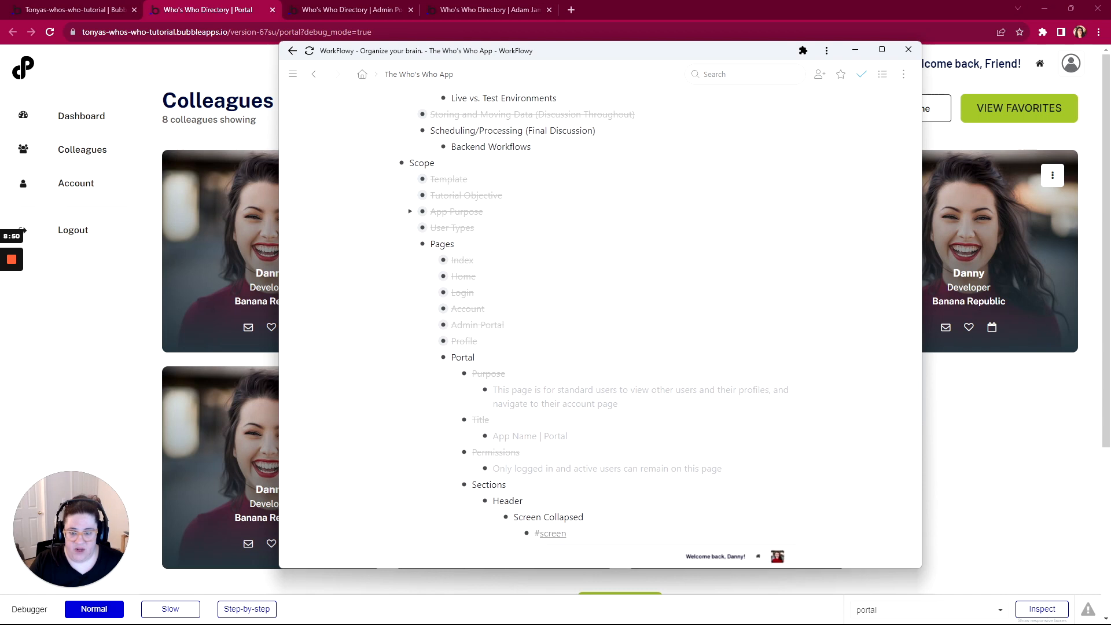
scroll(434, 255, down, 1)
Expand the Admin Portal's planning and Header notes
click(431, 247)
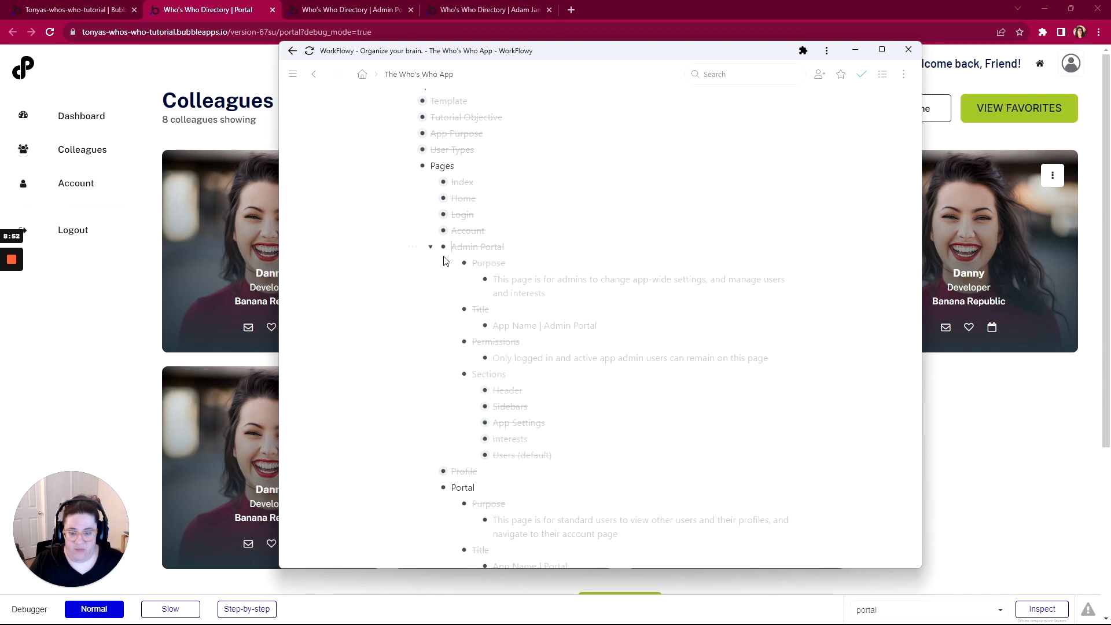
click(473, 393)
scroll(521, 347, down, 3)
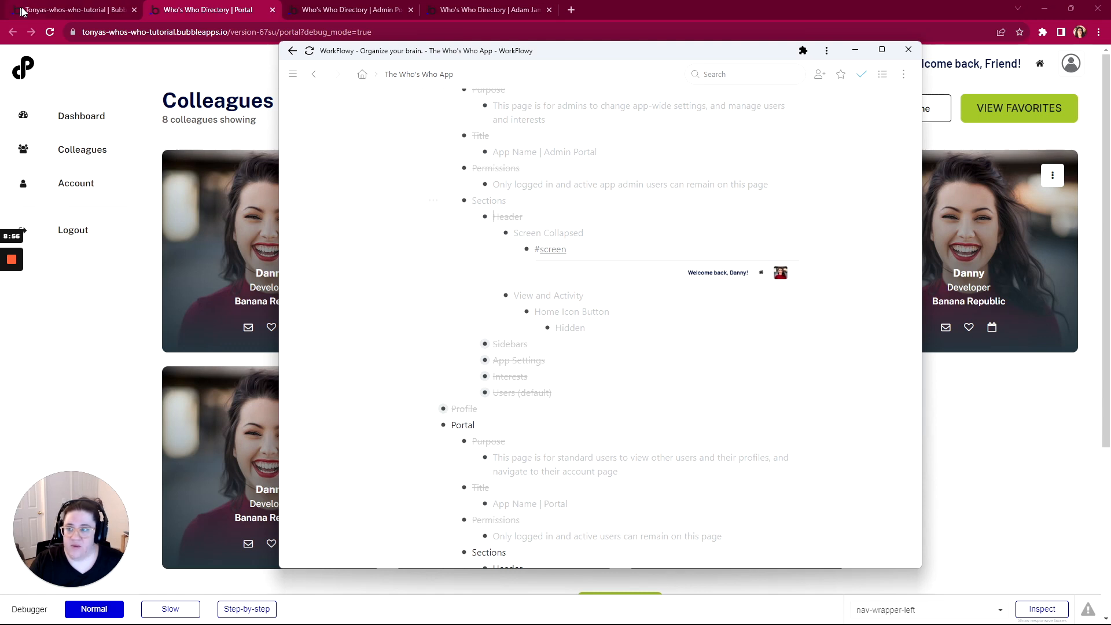
Back in Bubble, open the Header 2 reusable element for editing
click(55, 9)
click(45, 58)
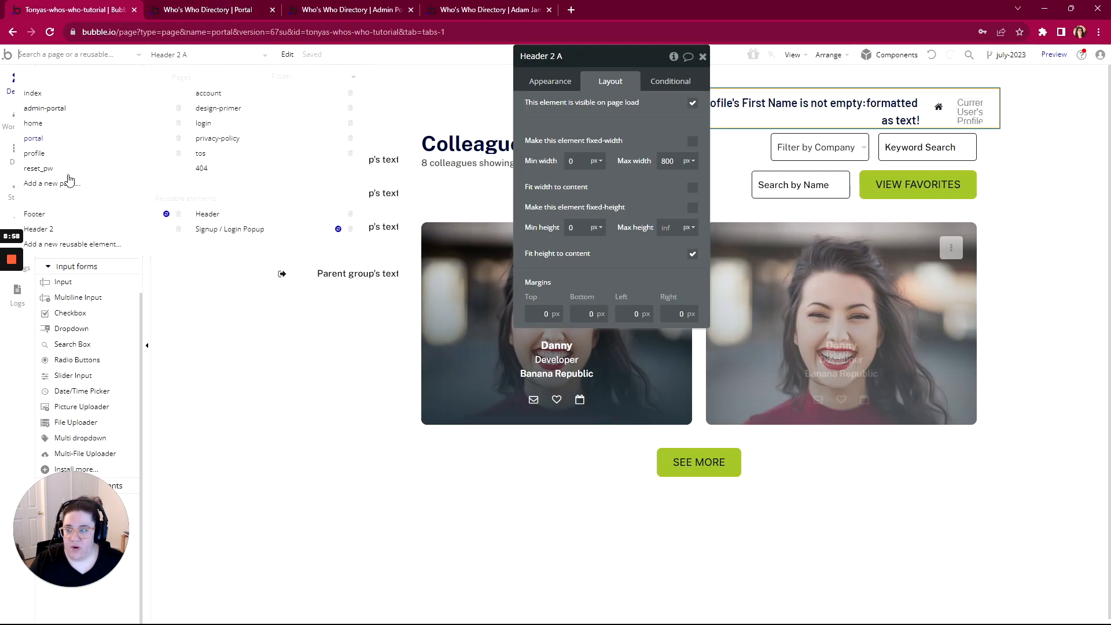
click(230, 220)
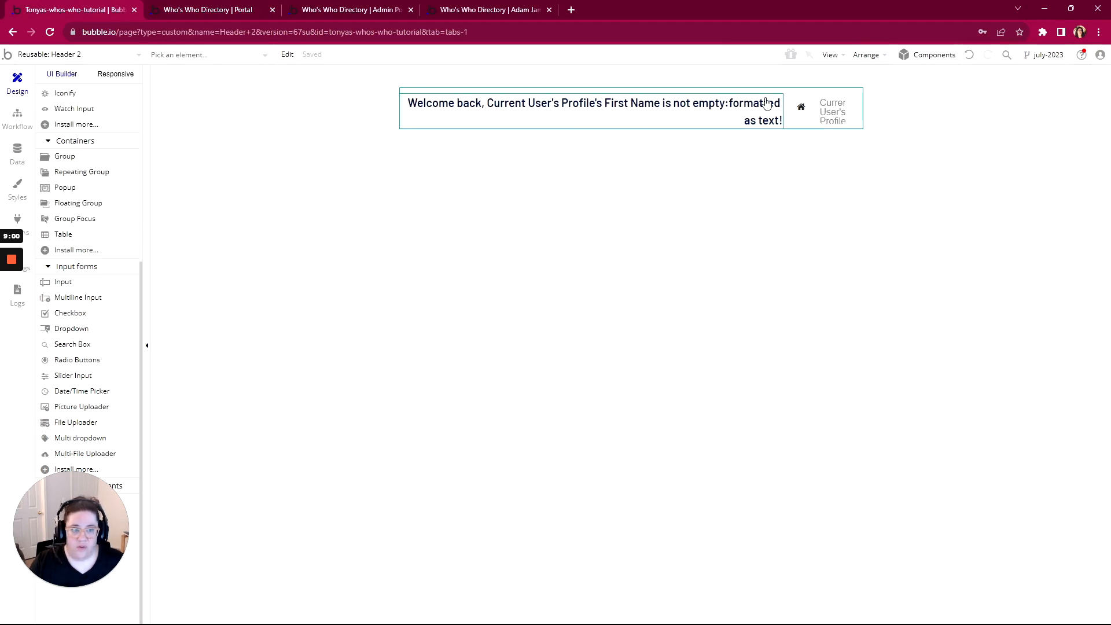
Uncheck 'visible on page load' and check 'Collapse when hidden' on Icon Home, then reopen the portal page
click(801, 108)
double_click(800, 108)
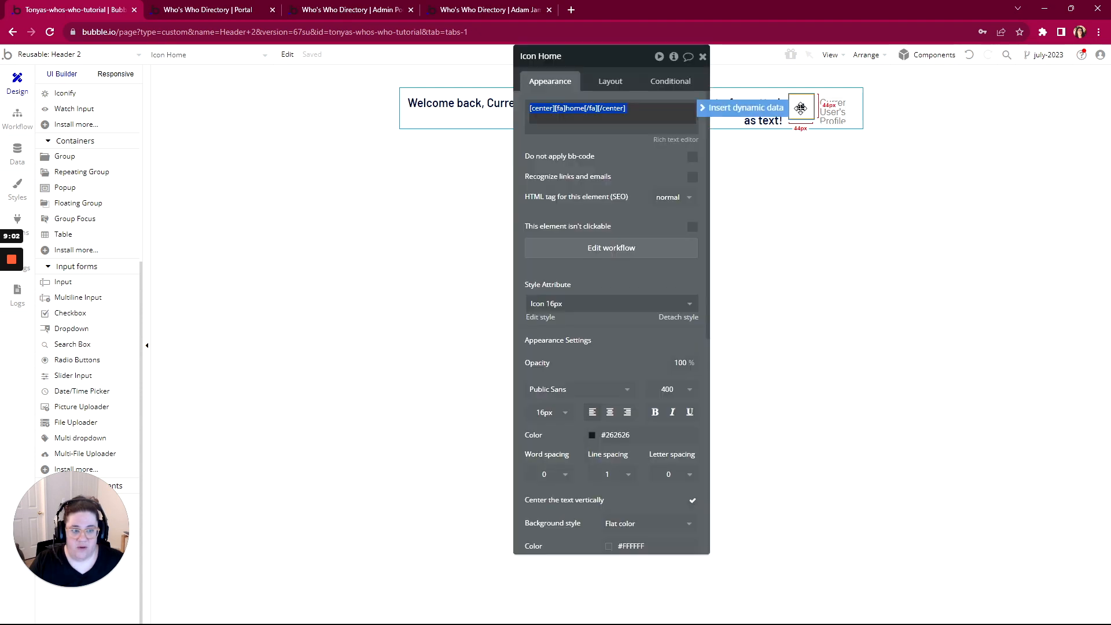
click(622, 84)
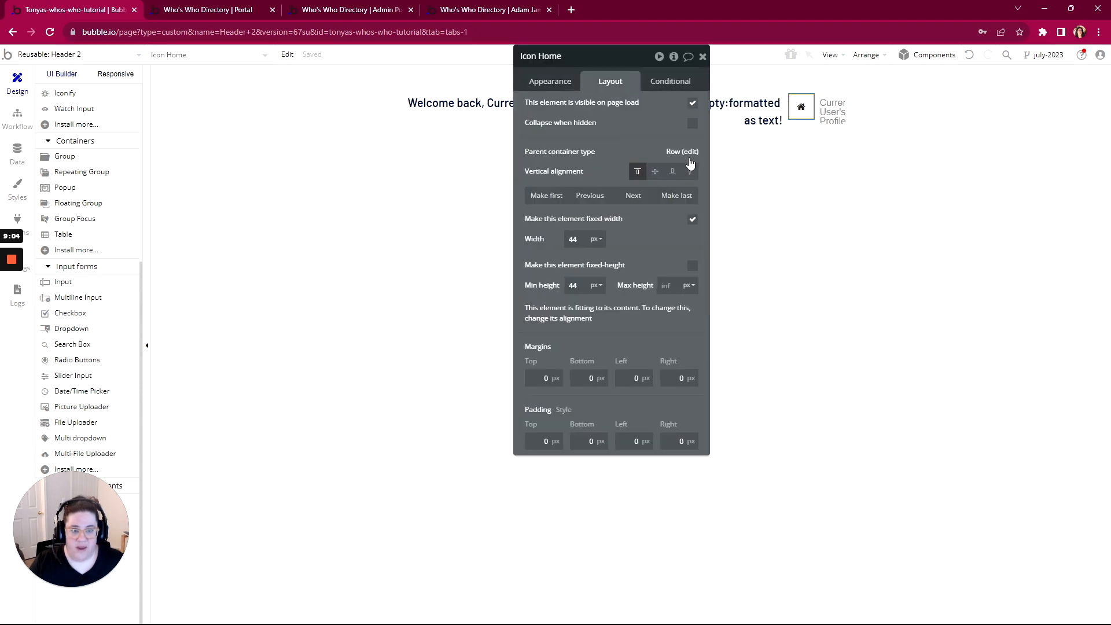
click(691, 104)
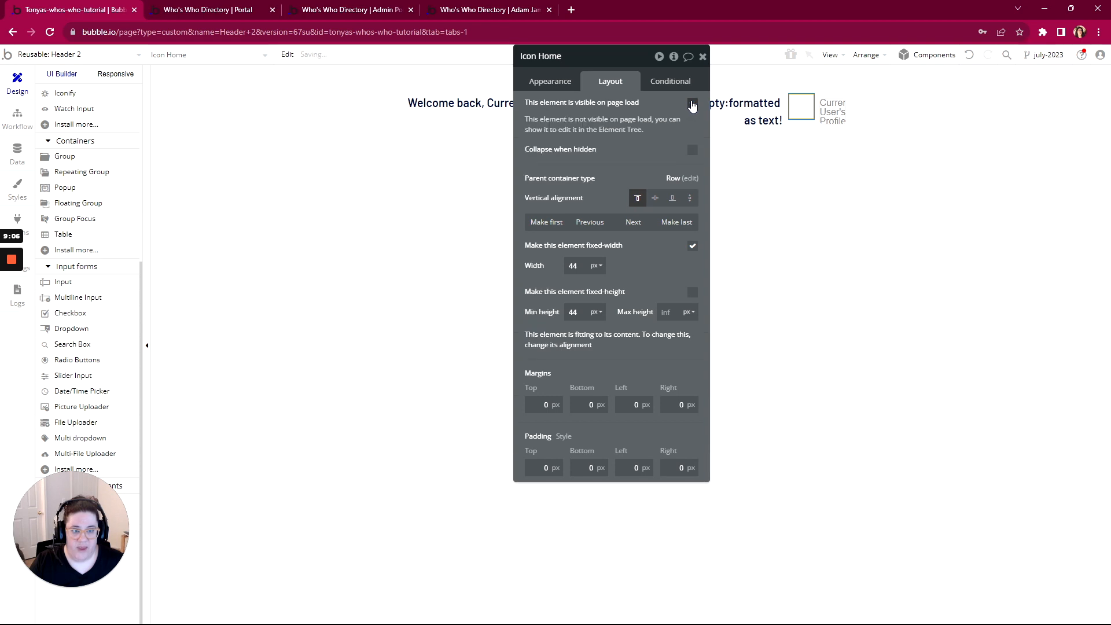
click(692, 152)
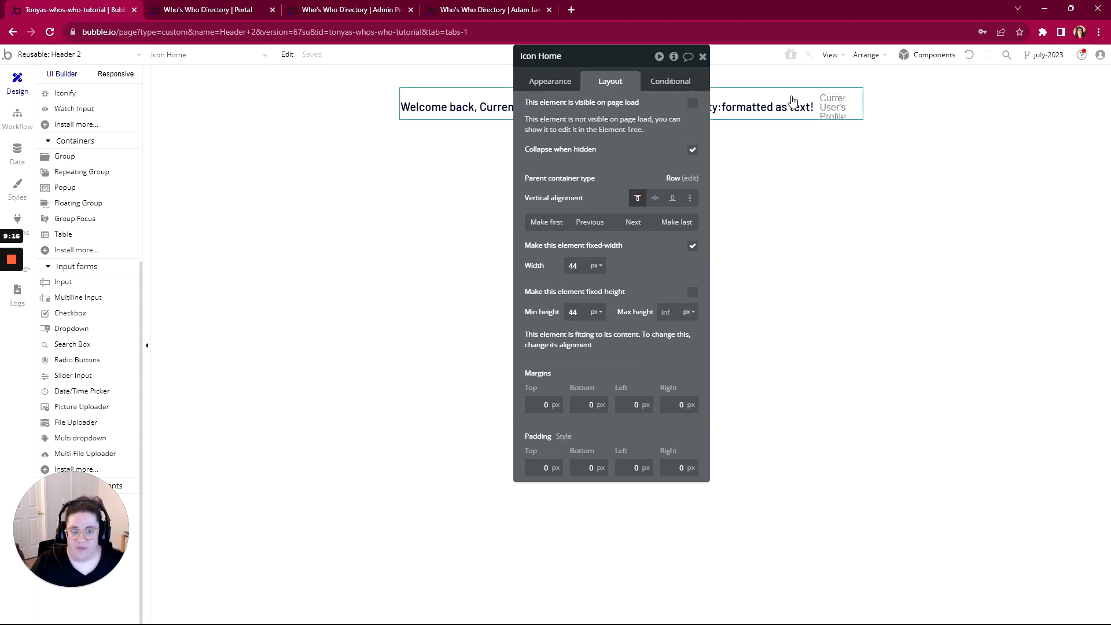
click(31, 58)
click(32, 145)
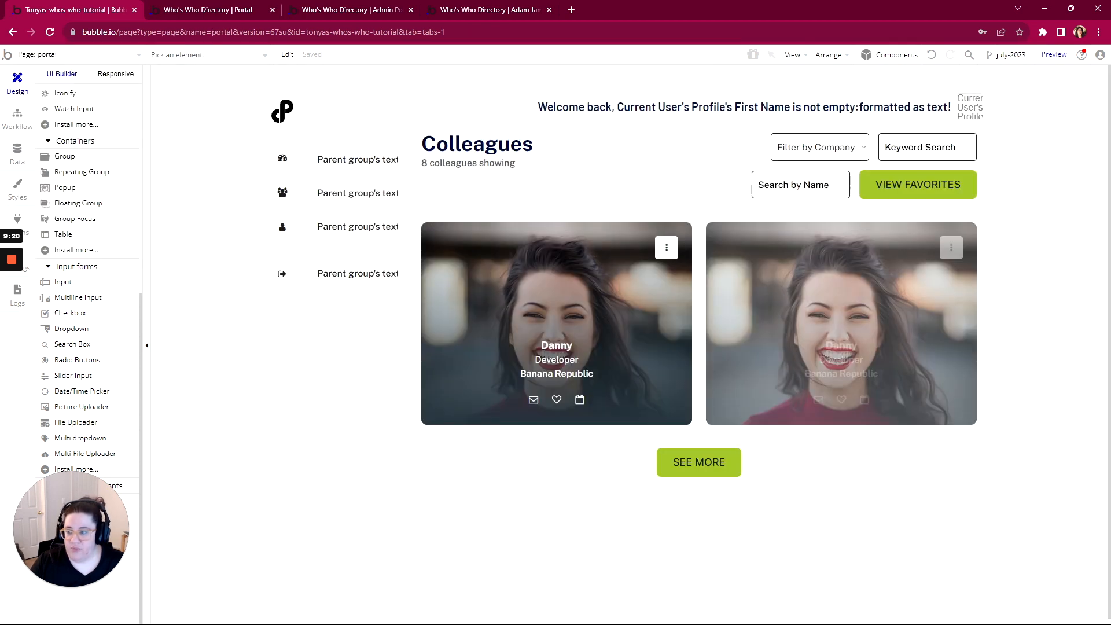
In WorkFlowy, mark the Header item complete and collapse it
key(alt+Tab)
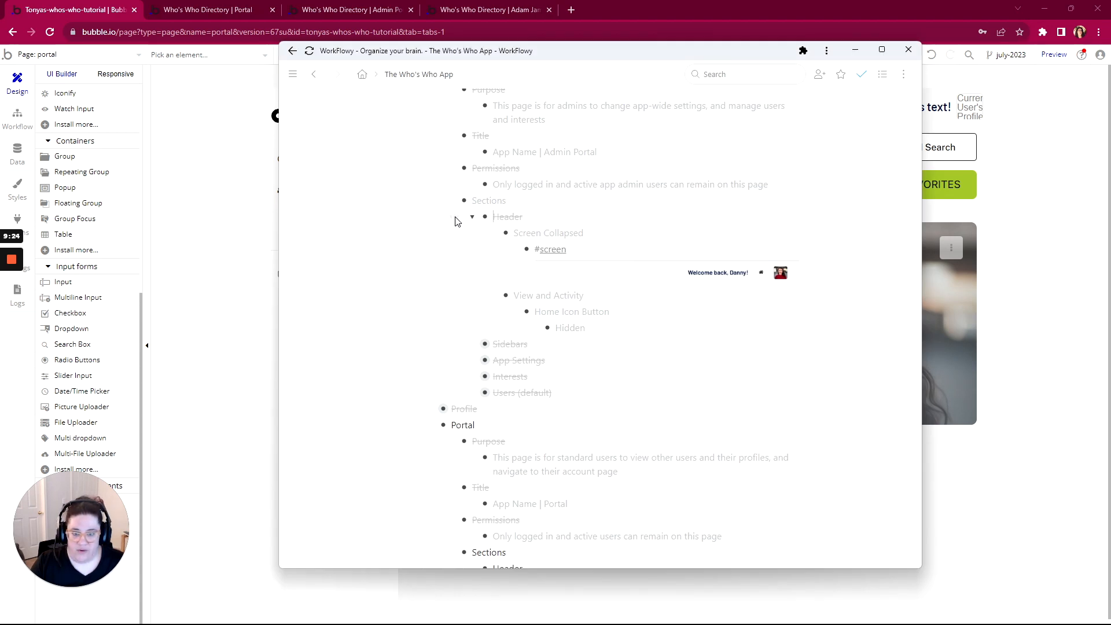
scroll(471, 278, down, 7)
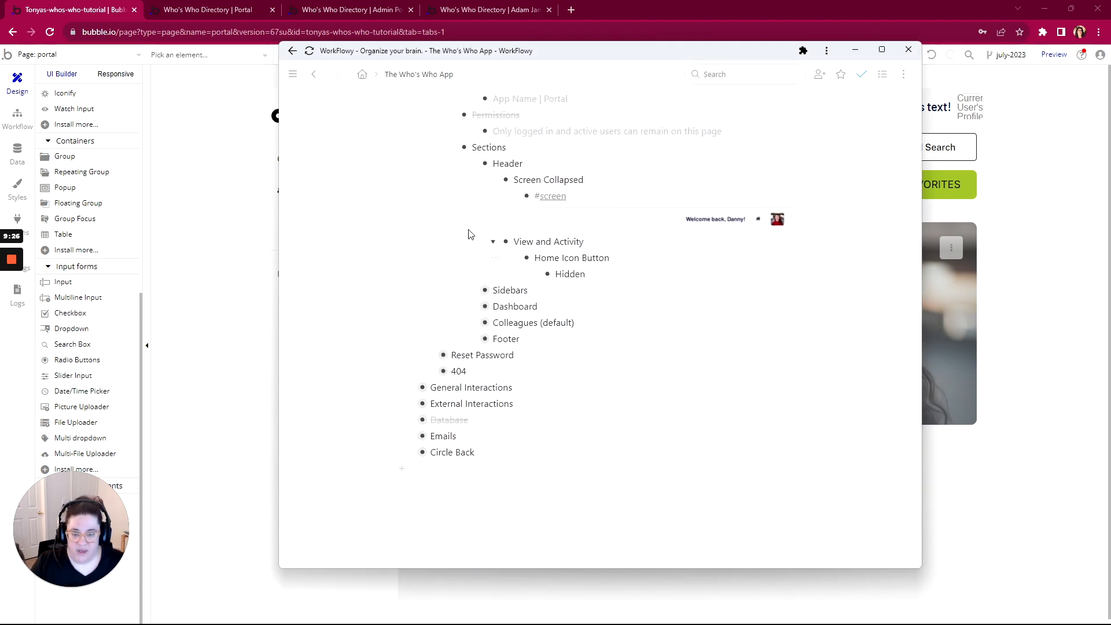
click(453, 166)
click(483, 211)
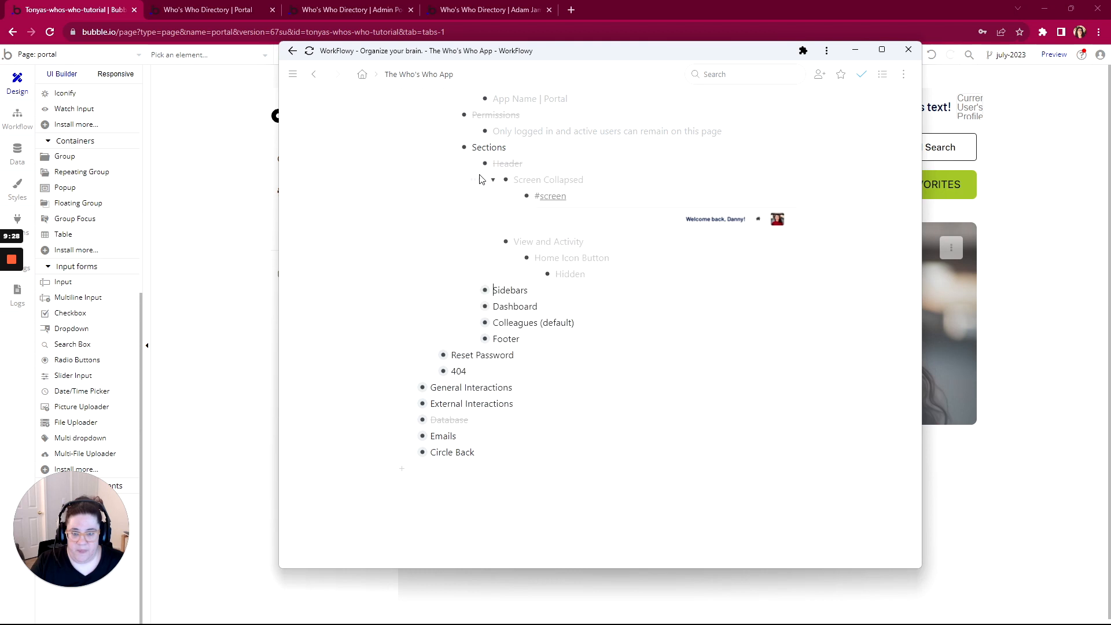
click(473, 164)
Expand Sidebars > Mobile to view the mobile Screen Collapsed screenshot
click(472, 265)
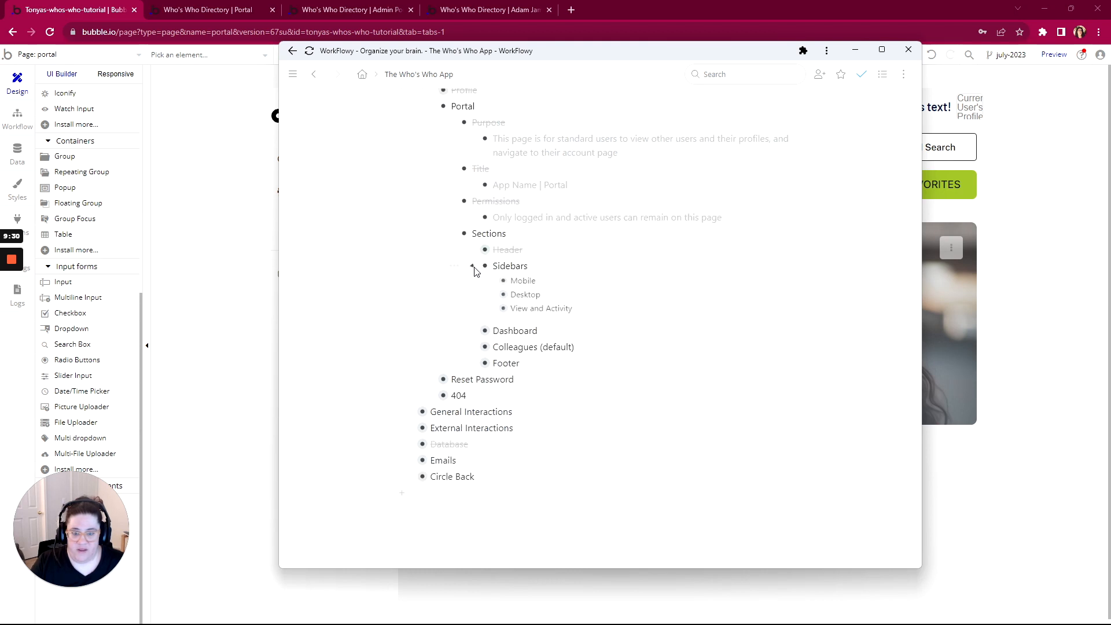
click(493, 281)
scroll(497, 260, down, 2)
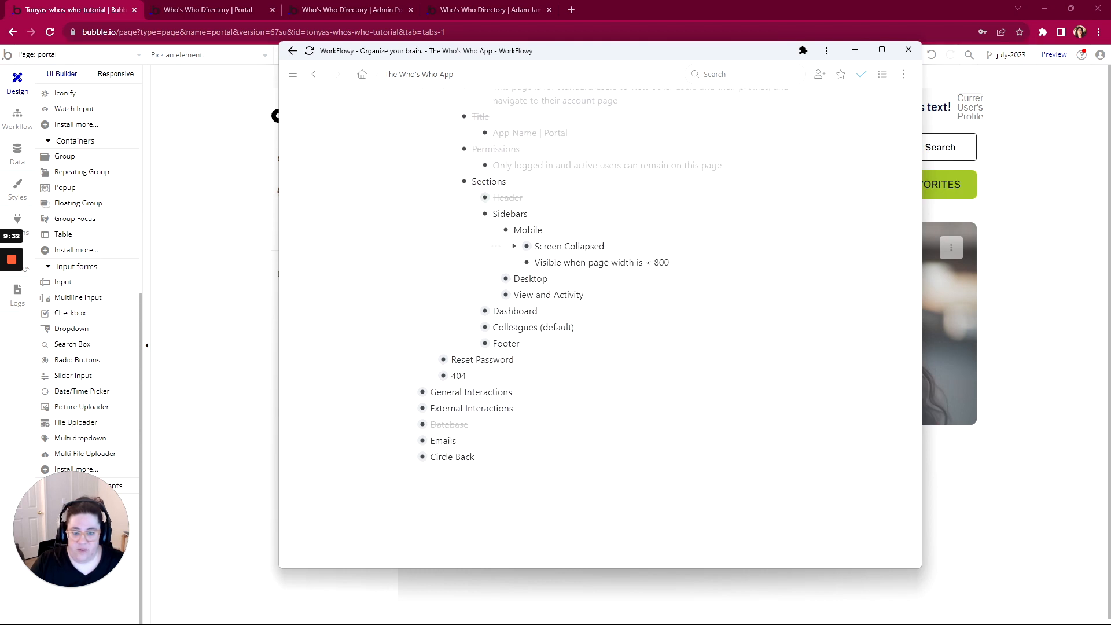
click(514, 218)
scroll(519, 235, down, 1)
scroll(519, 235, down, 1)
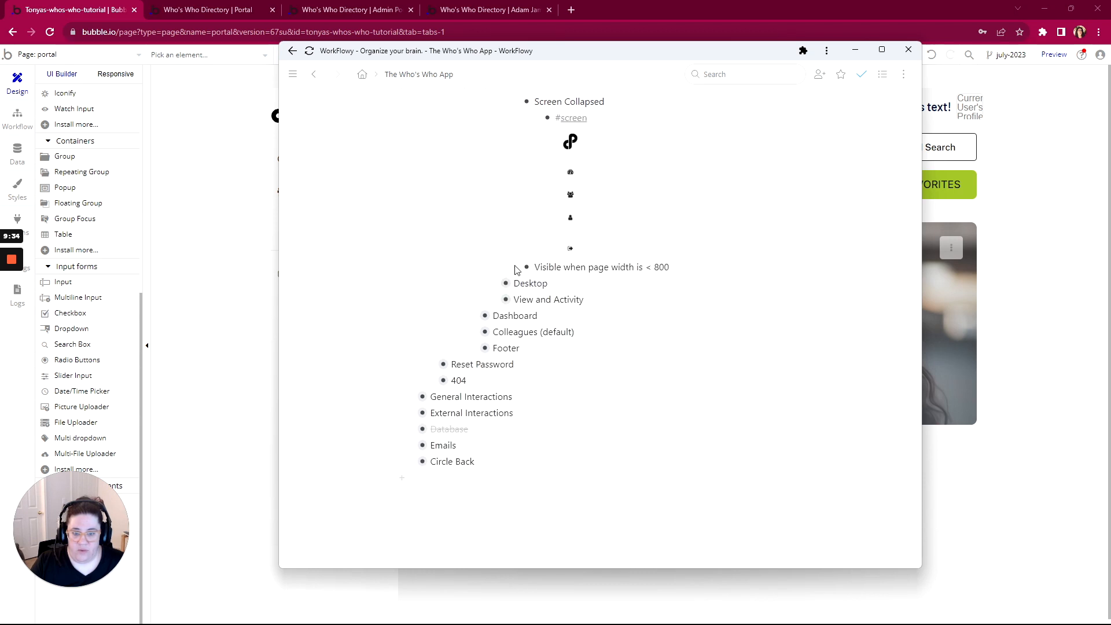
Review the Desktop Screen Collapsed mockup and Dashboard notes, then return to Bubble
click(493, 283)
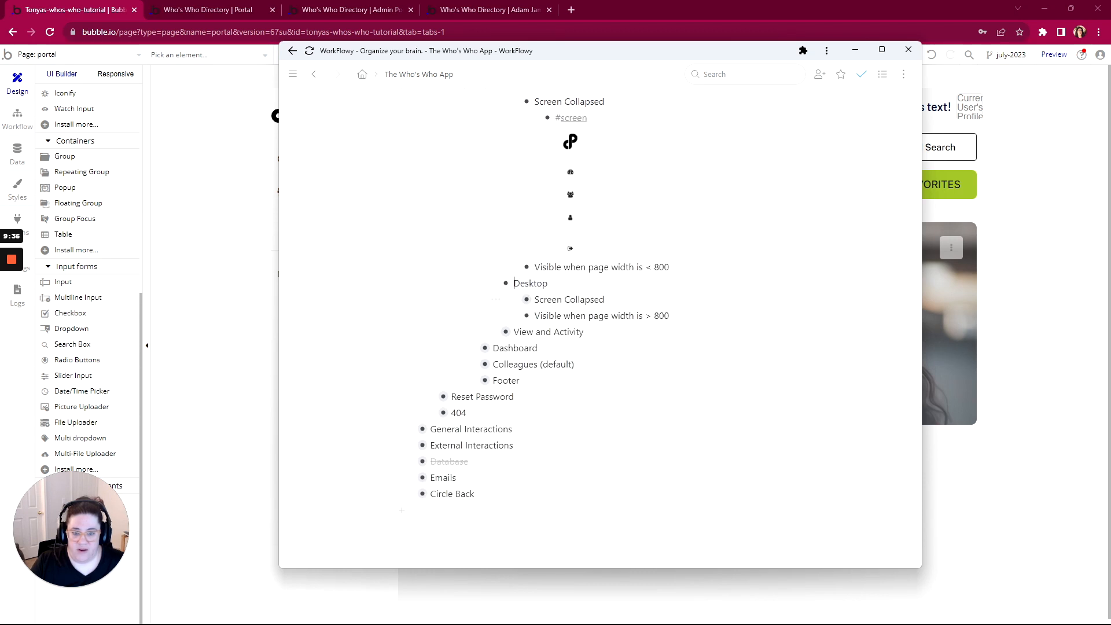
scroll(526, 250, down, 1)
click(513, 233)
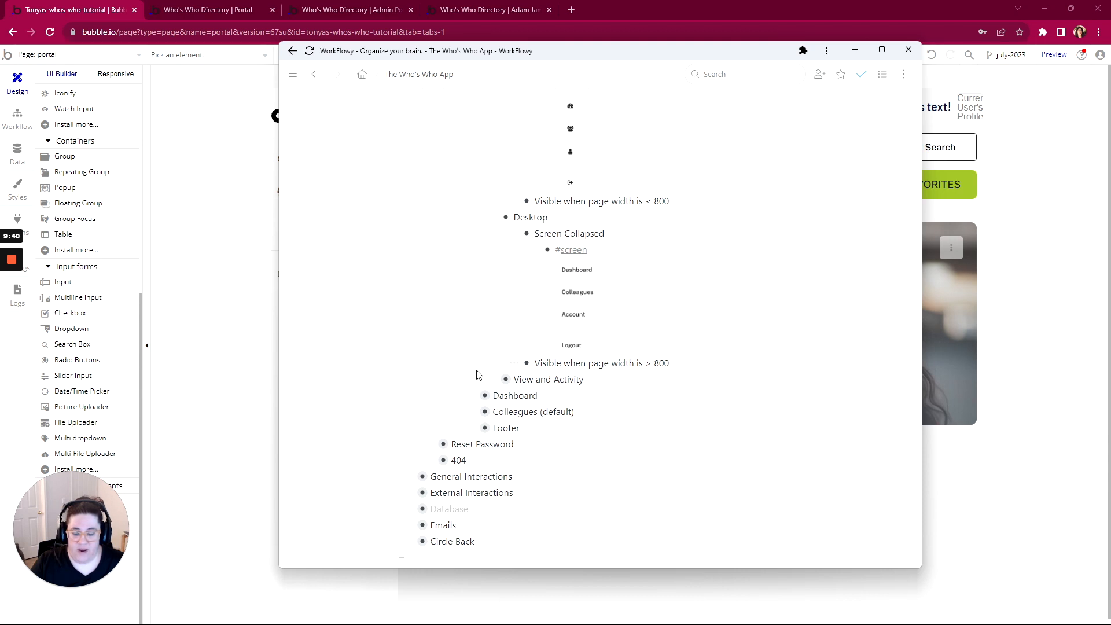
click(473, 395)
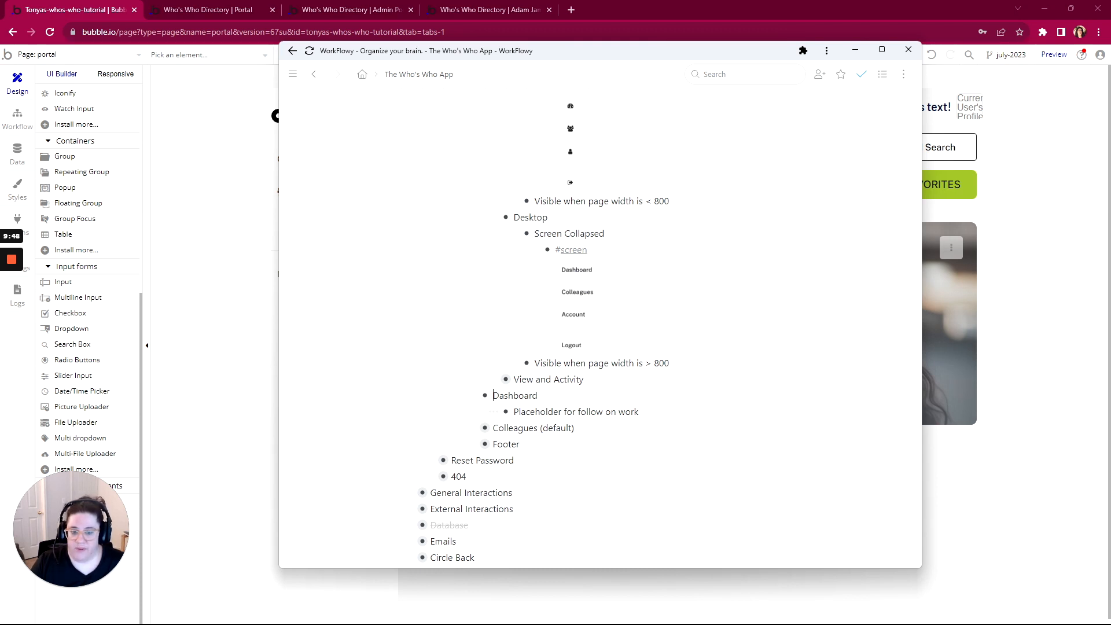
scroll(562, 336, up, 1)
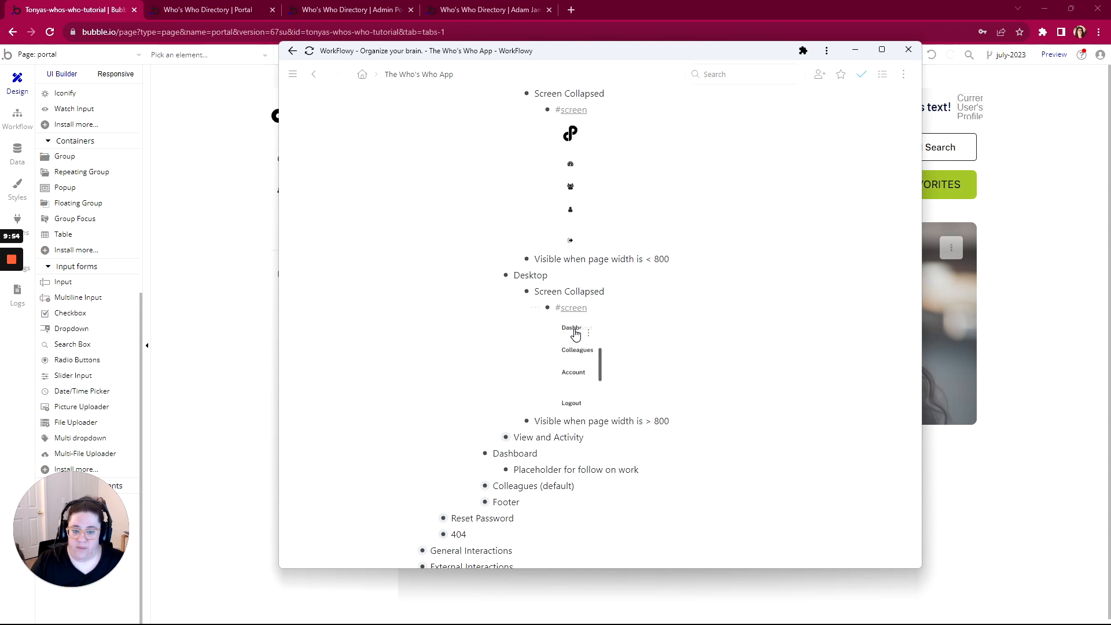
click(213, 166)
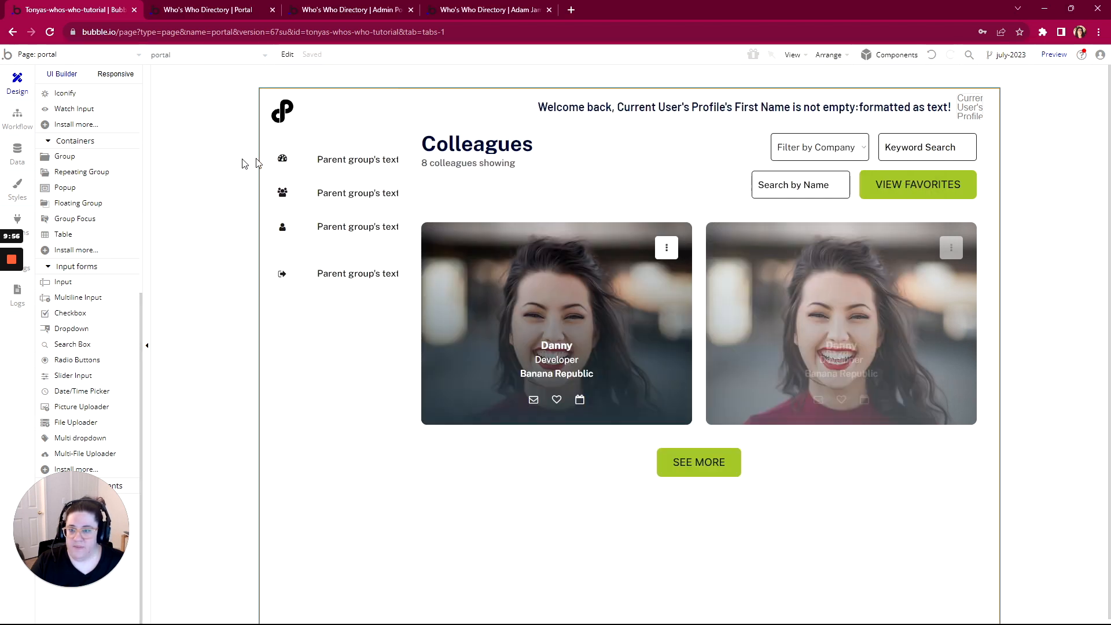
Select nav-tab-1 and set it hidden on page load and collapsed when hidden
right_click(346, 167)
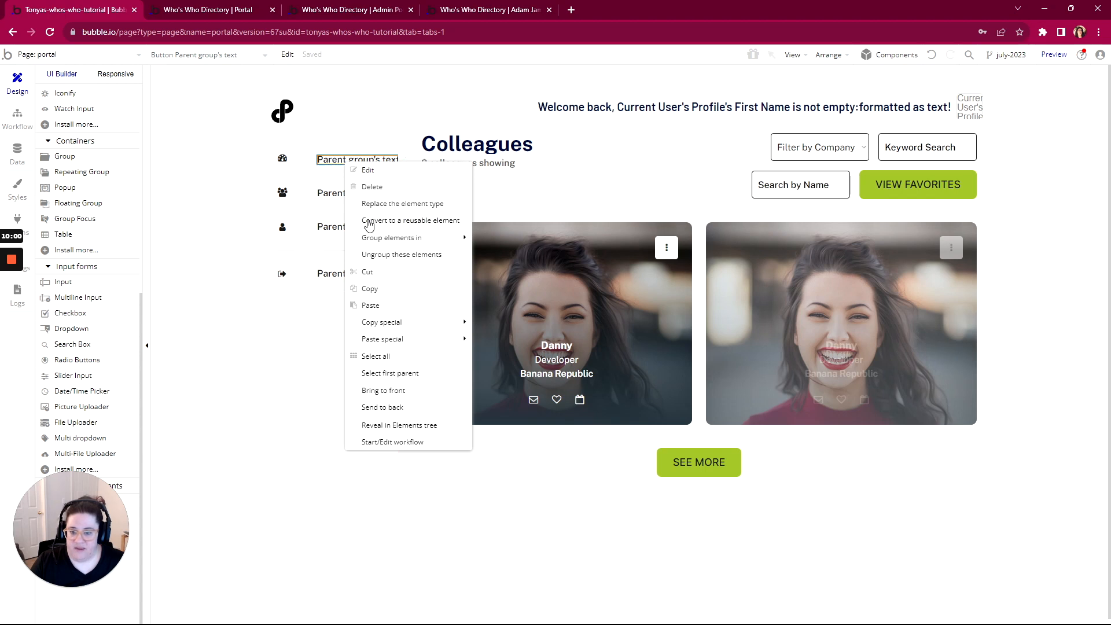
click(391, 373)
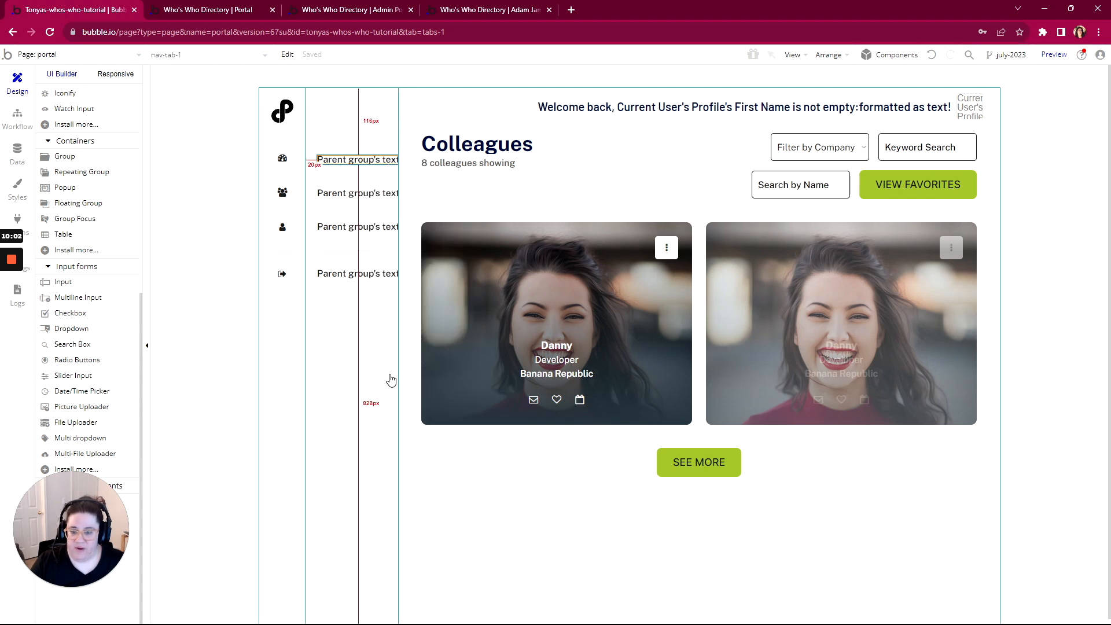
double_click(331, 158)
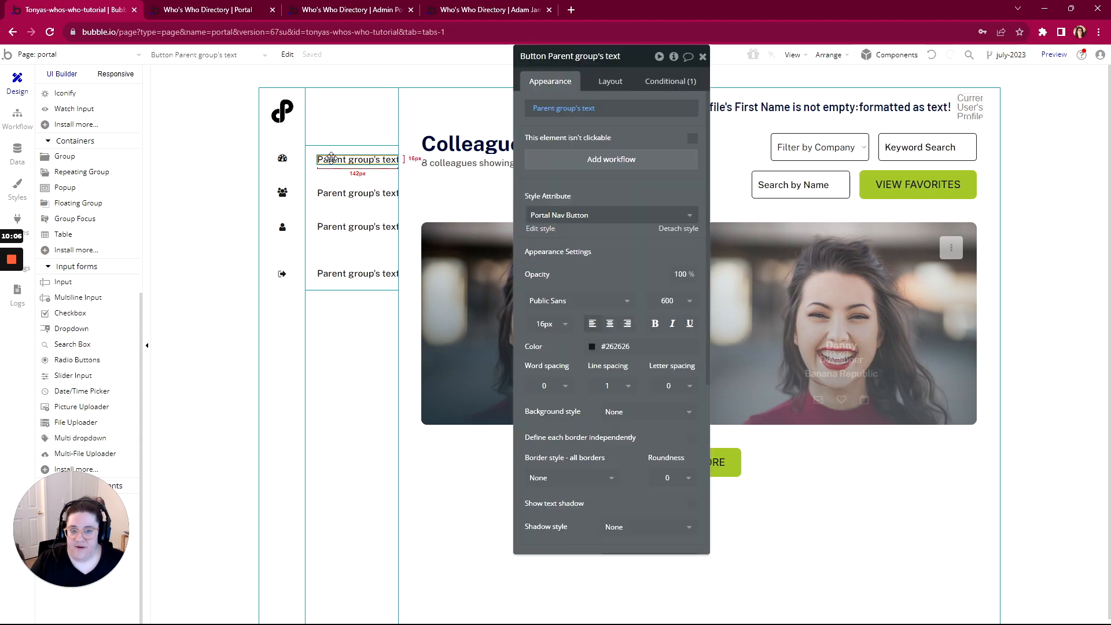
right_click(333, 160)
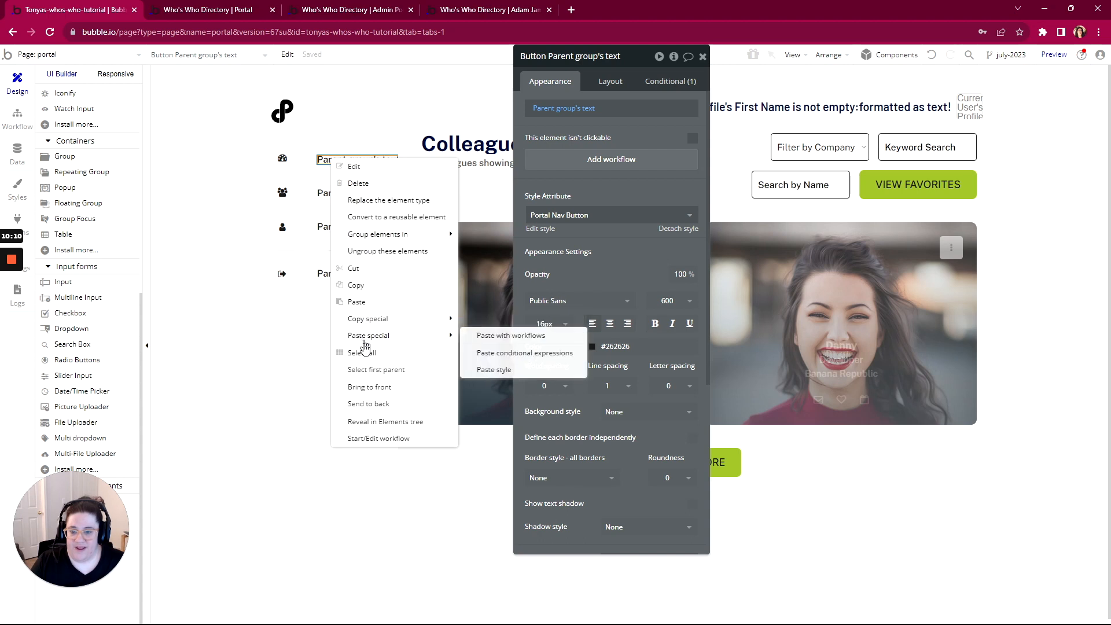
click(370, 370)
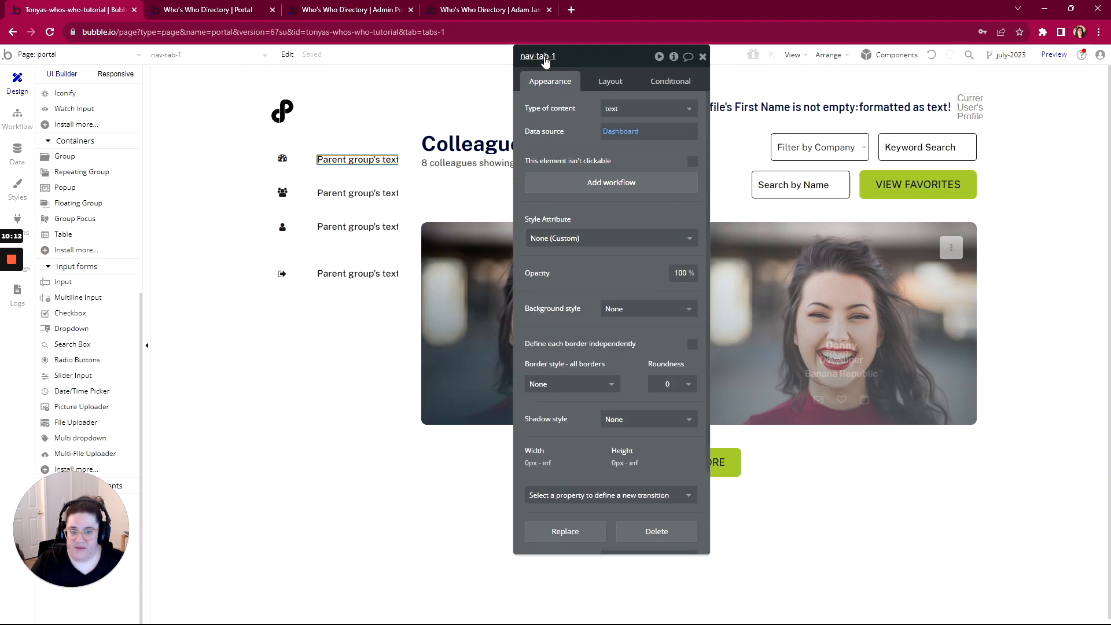
click(608, 81)
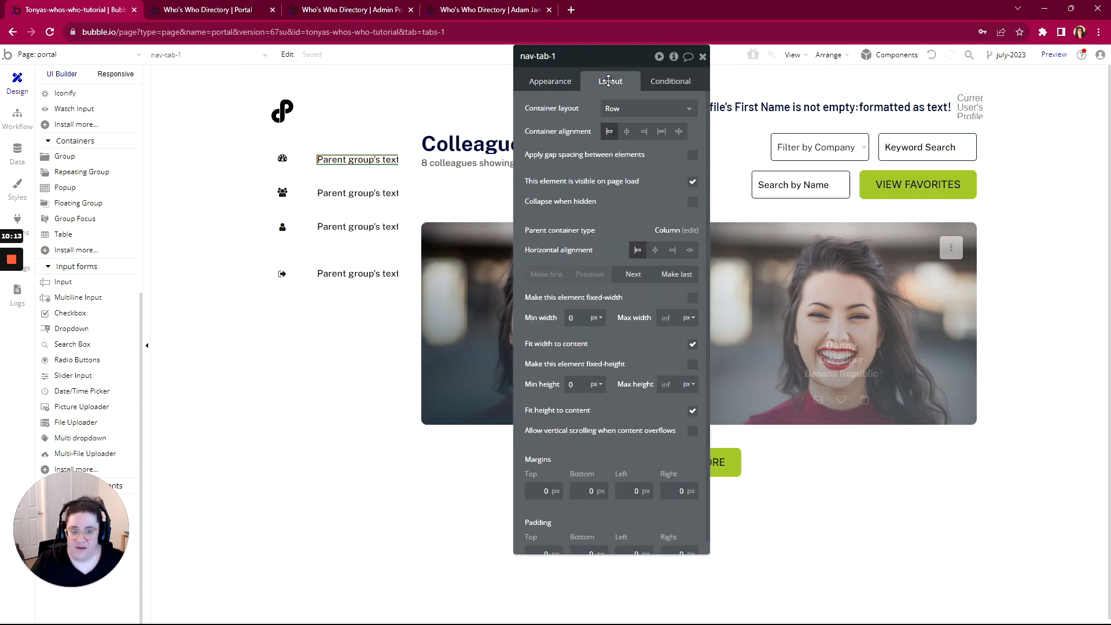
click(692, 183)
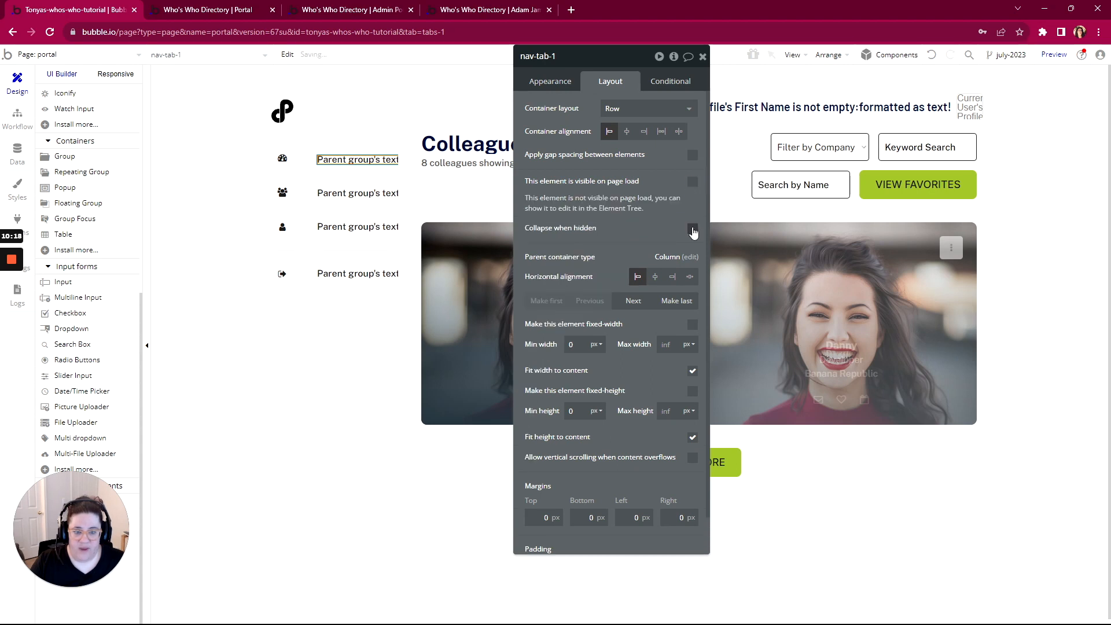
click(692, 229)
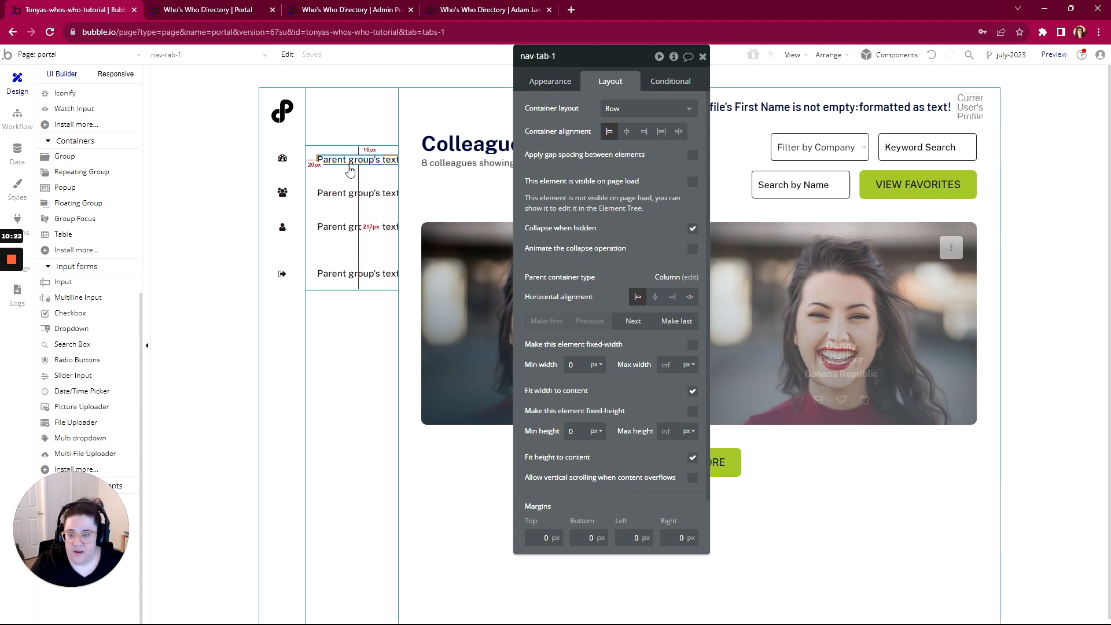
Make nav-icon-tab-1 hidden on page load and collapsed when hidden, then switch to the live portal
click(550, 81)
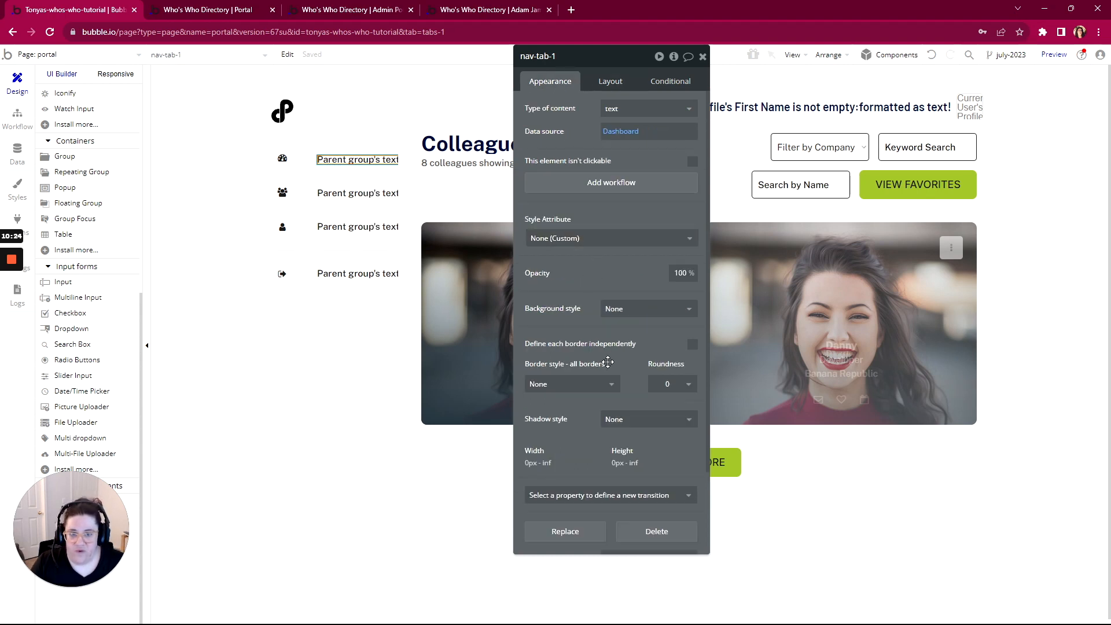
scroll(624, 445, down, 5)
click(625, 459)
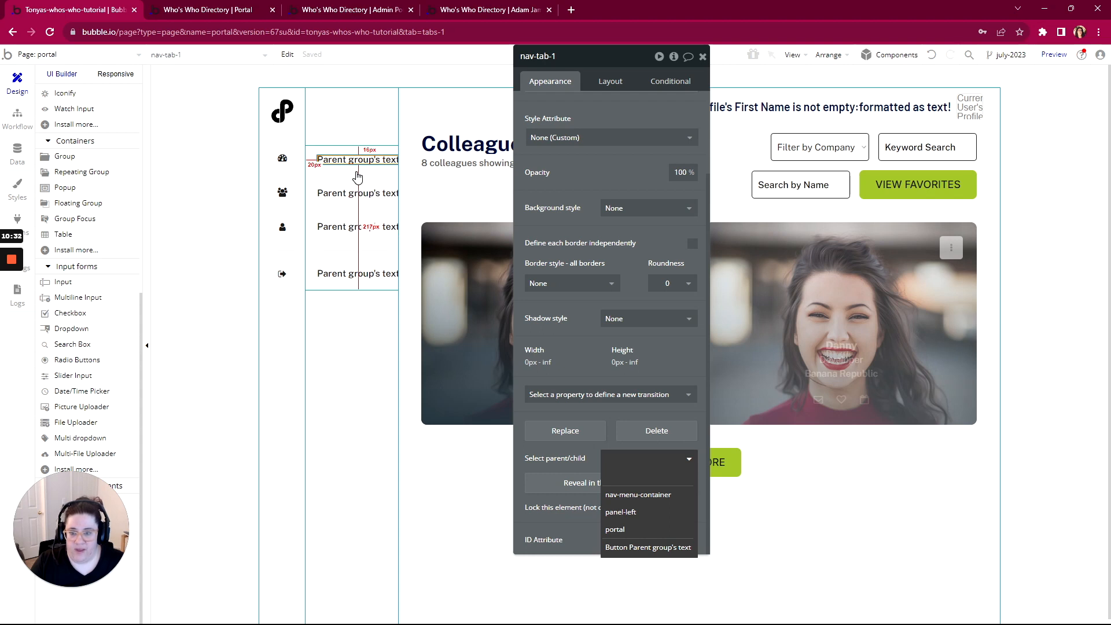
click(282, 160)
right_click(281, 157)
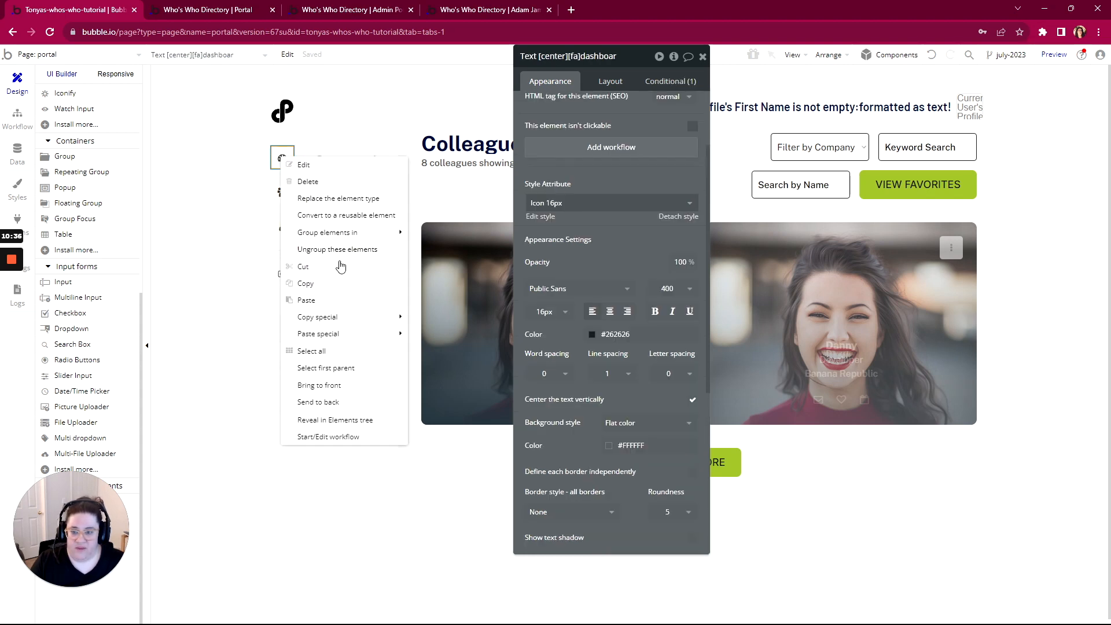
click(327, 369)
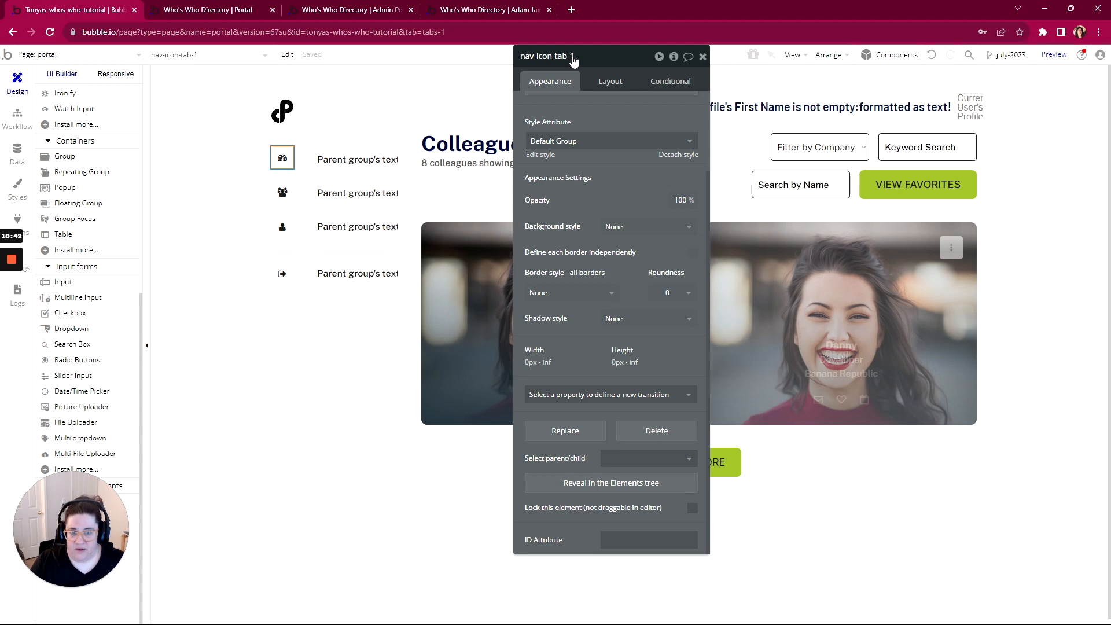
click(607, 84)
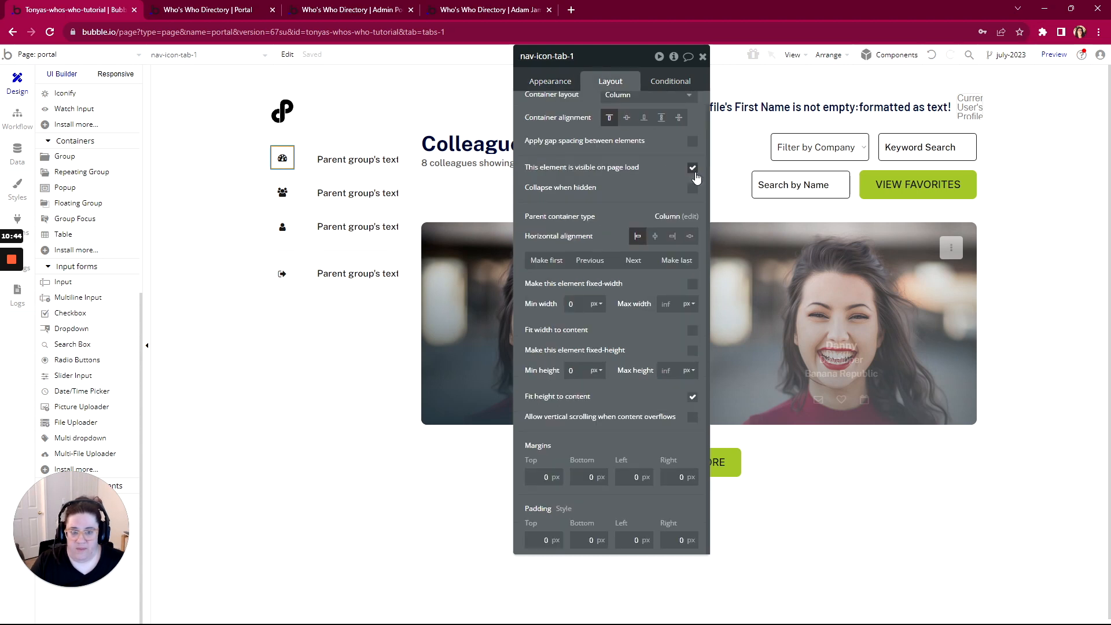
click(692, 169)
click(692, 189)
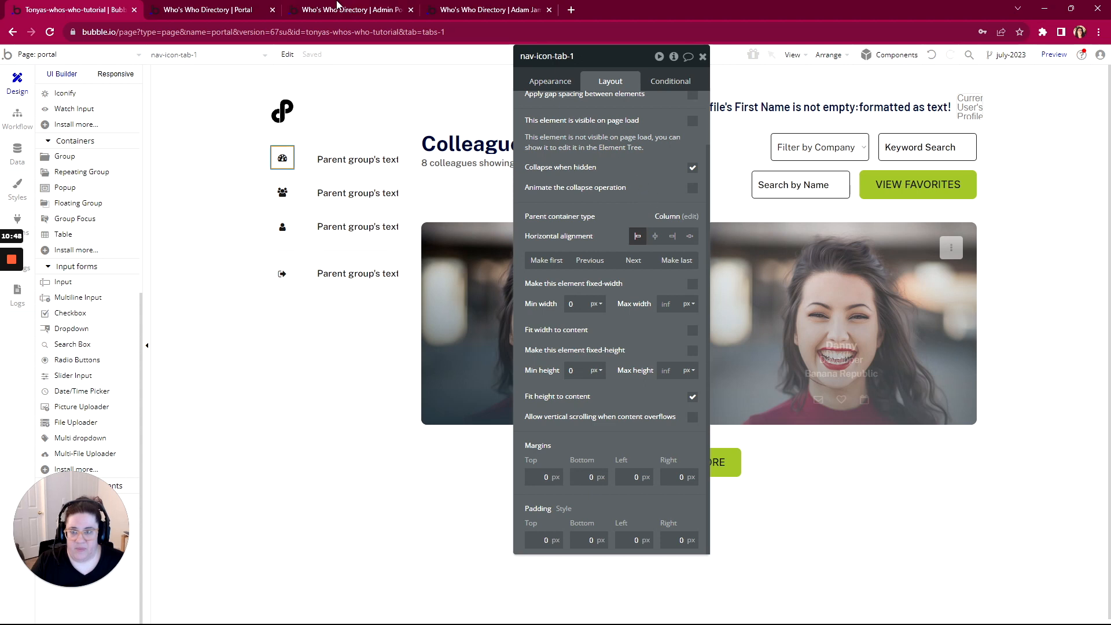
click(214, 8)
click(338, 58)
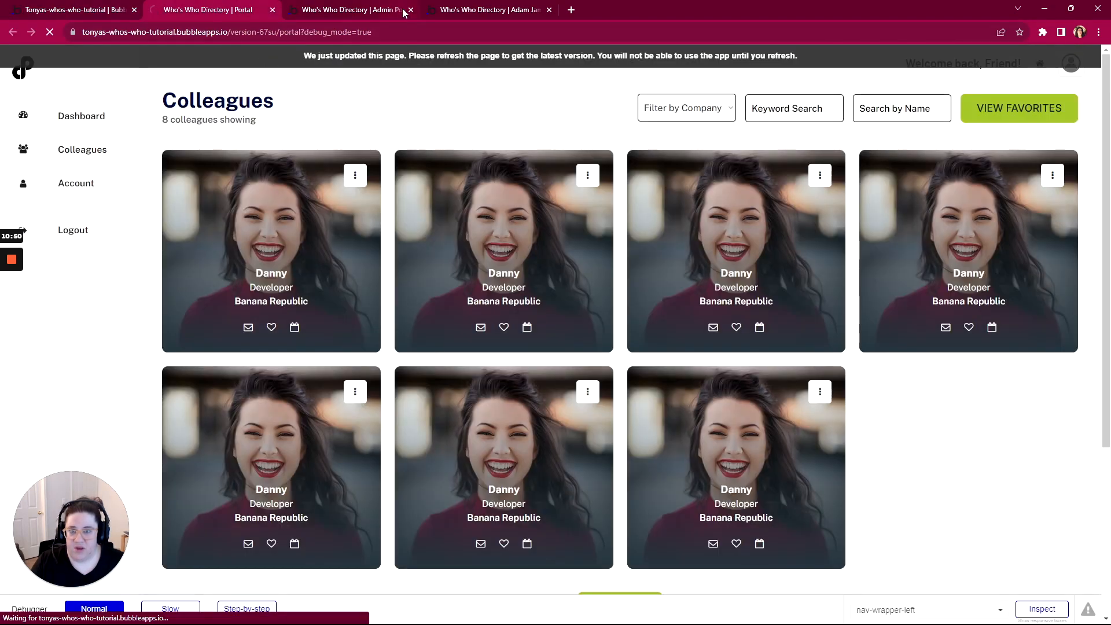
Close the extra Admin and user preview tabs, leaving the reloaded portal without Dashboard
click(410, 10)
click(410, 9)
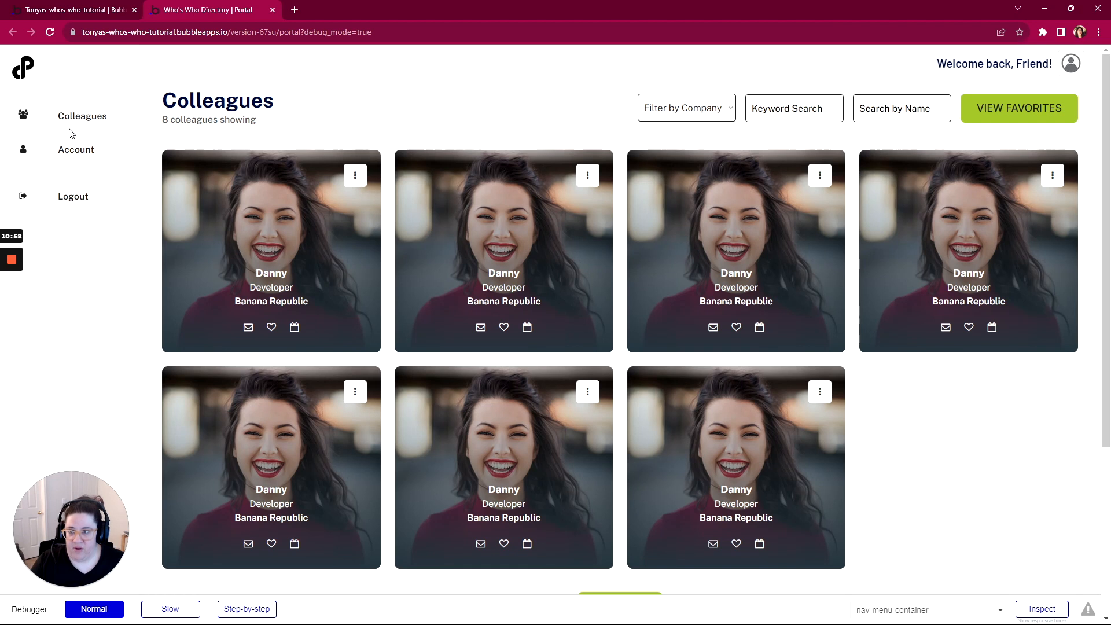
Back in the portal editor, expand main-wrapper > tab > tab-title-container in the Elements tree
click(102, 12)
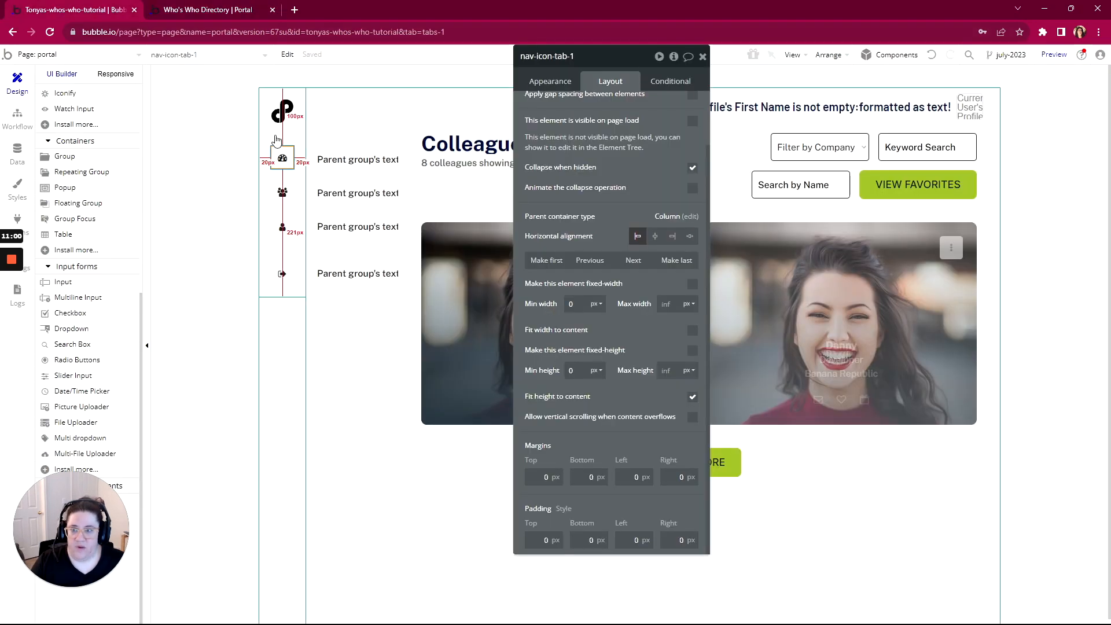
scroll(80, 172, up, 5)
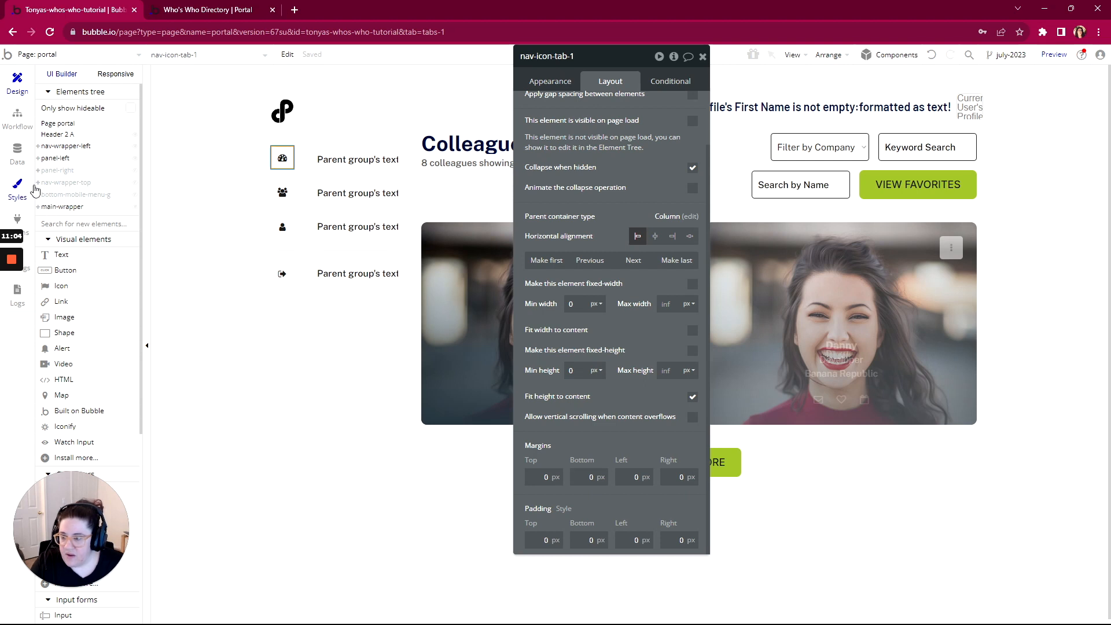
click(38, 206)
click(52, 219)
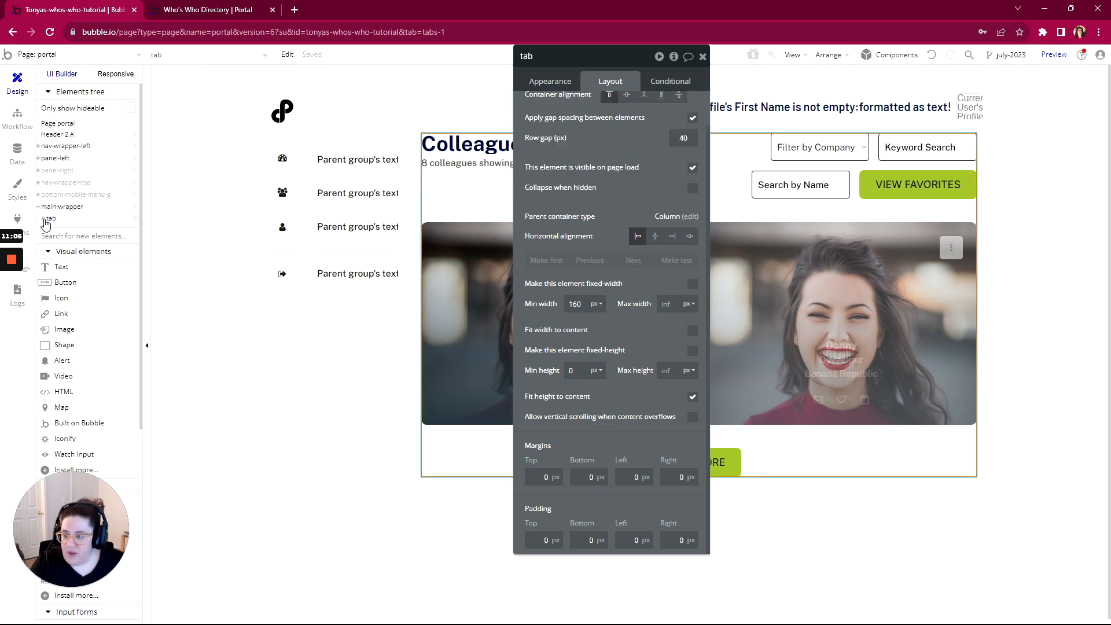
click(42, 218)
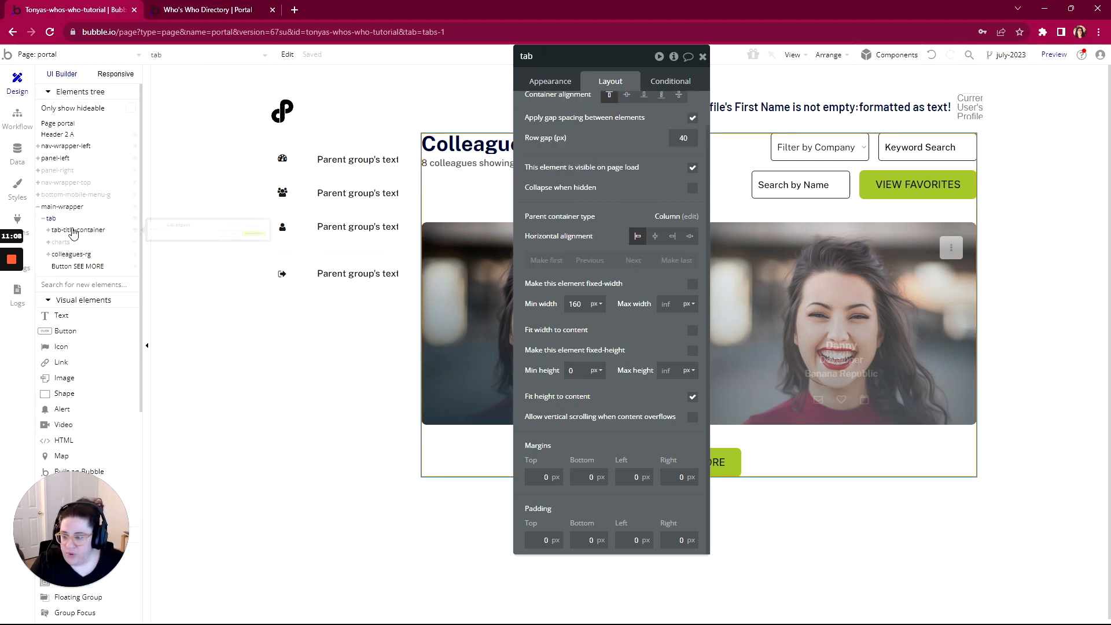
click(48, 231)
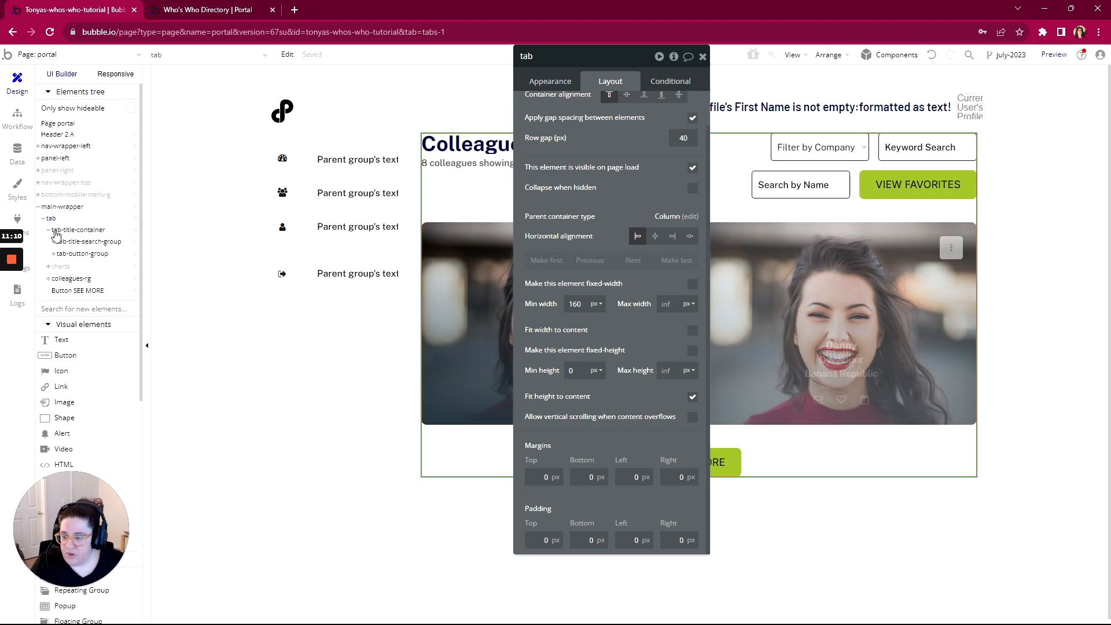
Select the hidden charts group and move its property editor aside to reveal the canvas
click(62, 268)
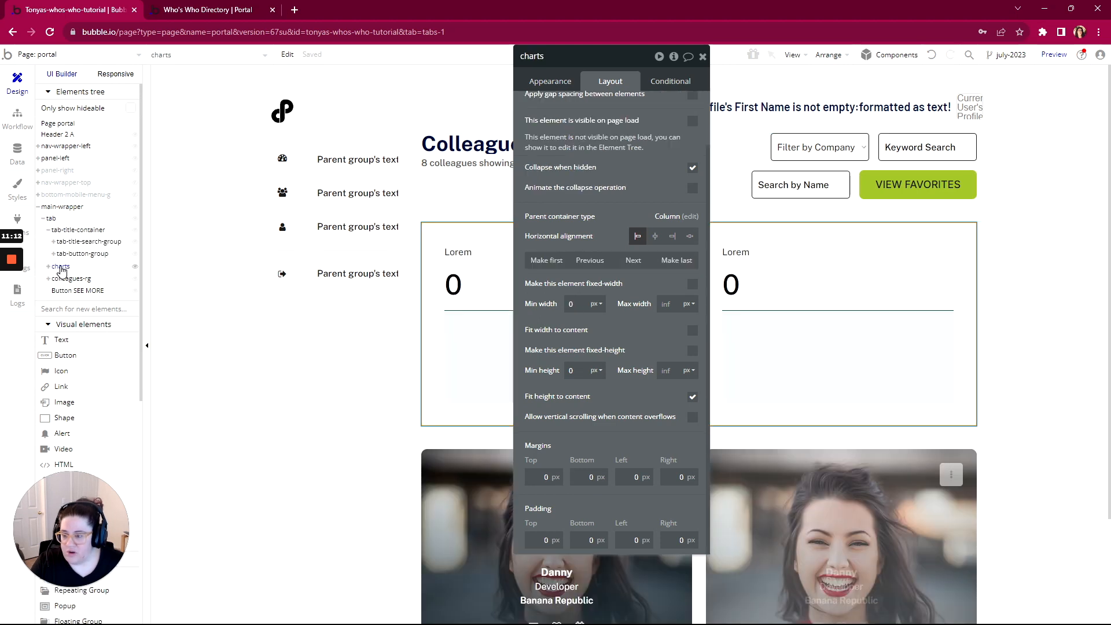
drag(605, 61, 234, 120)
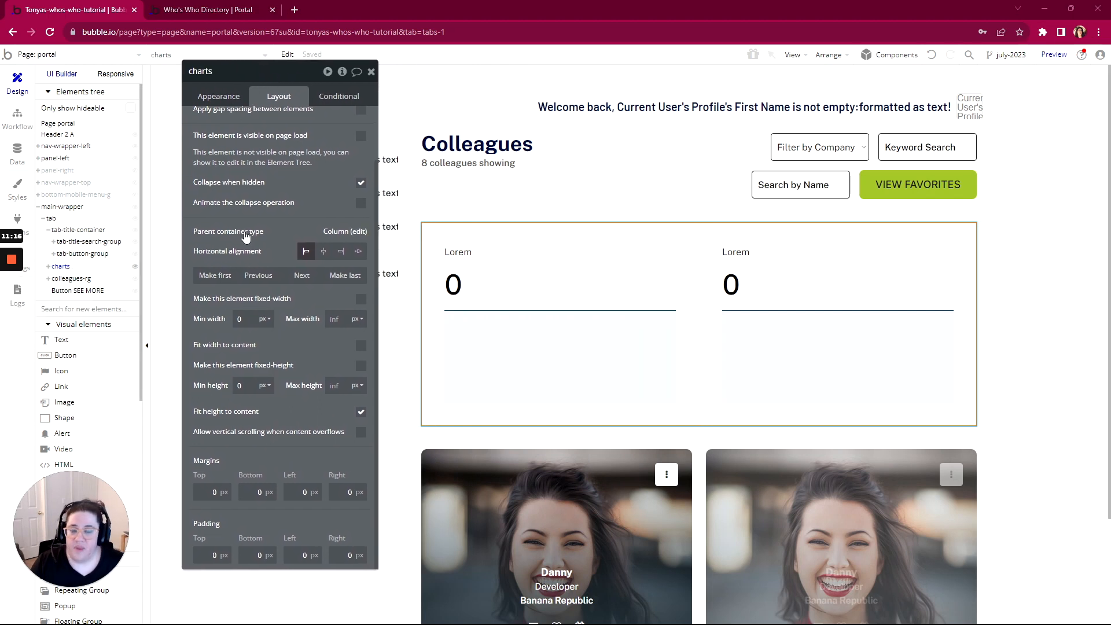
scroll(503, 262, down, 2)
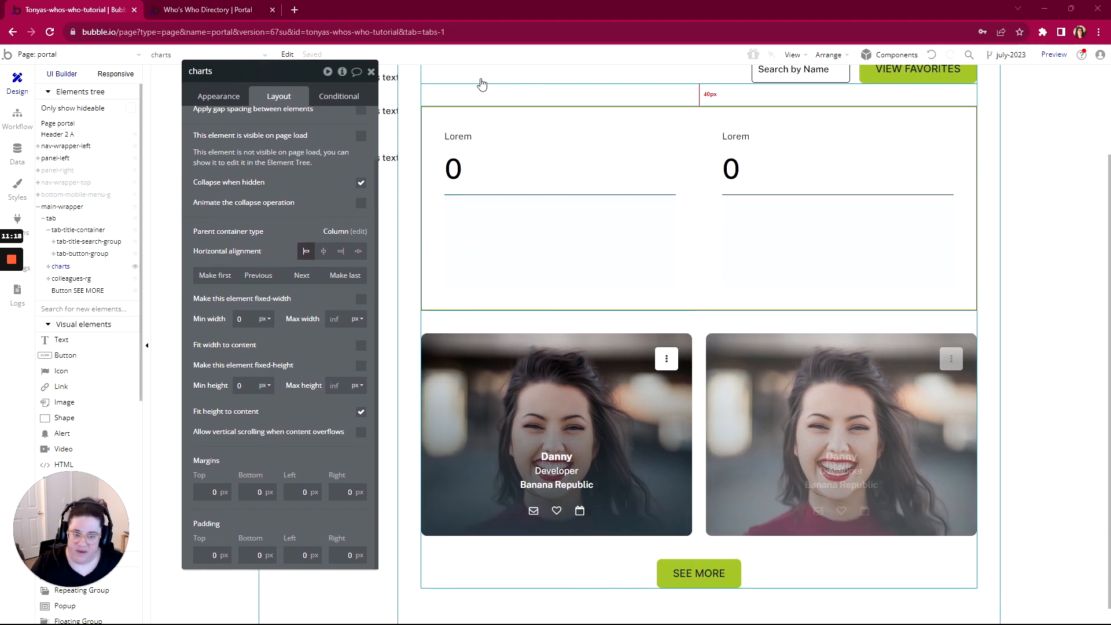
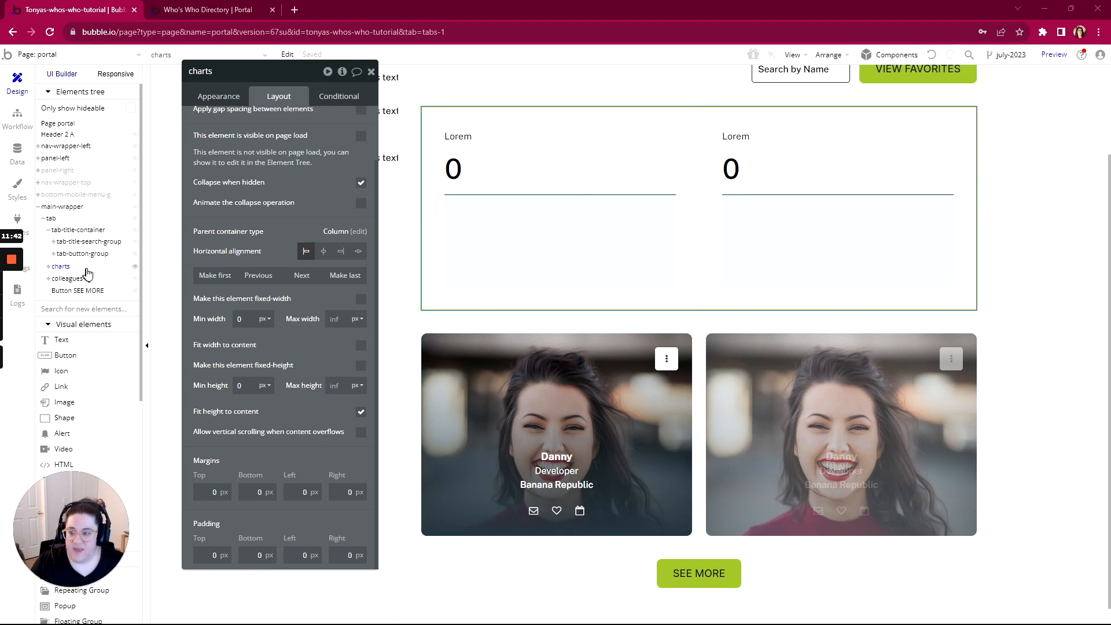
Hide the charts group with its two Lorem stat blocks using its eye icon in the Elements tree
drag(271, 78, 308, 85)
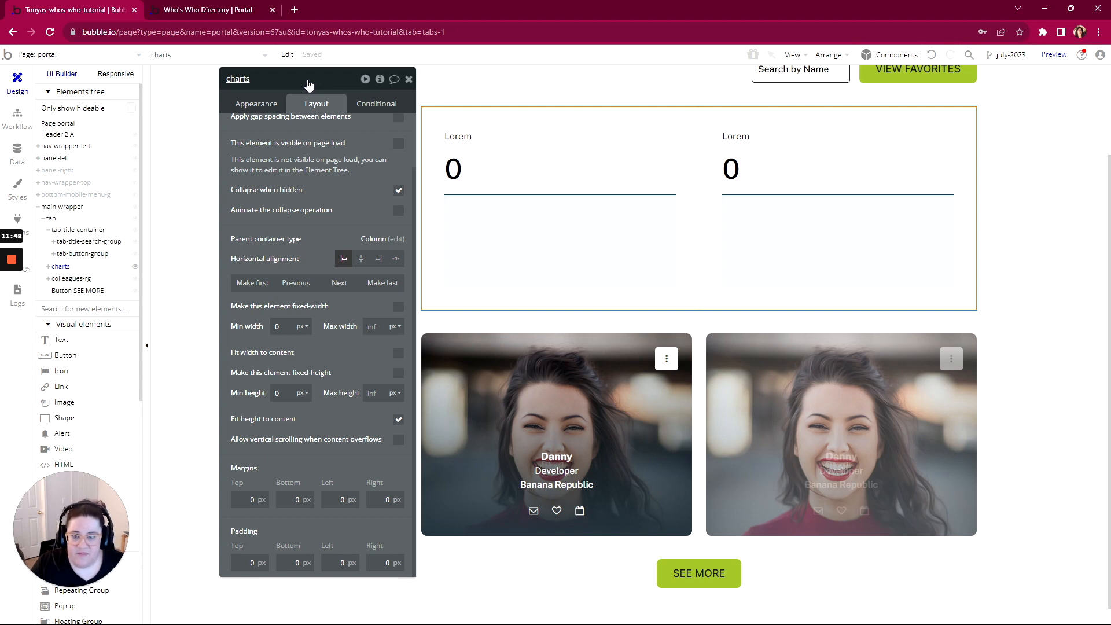
mouse_move(308, 85)
mouse_down()
mouse_move(295, 86)
mouse_move(310, 86)
mouse_up()
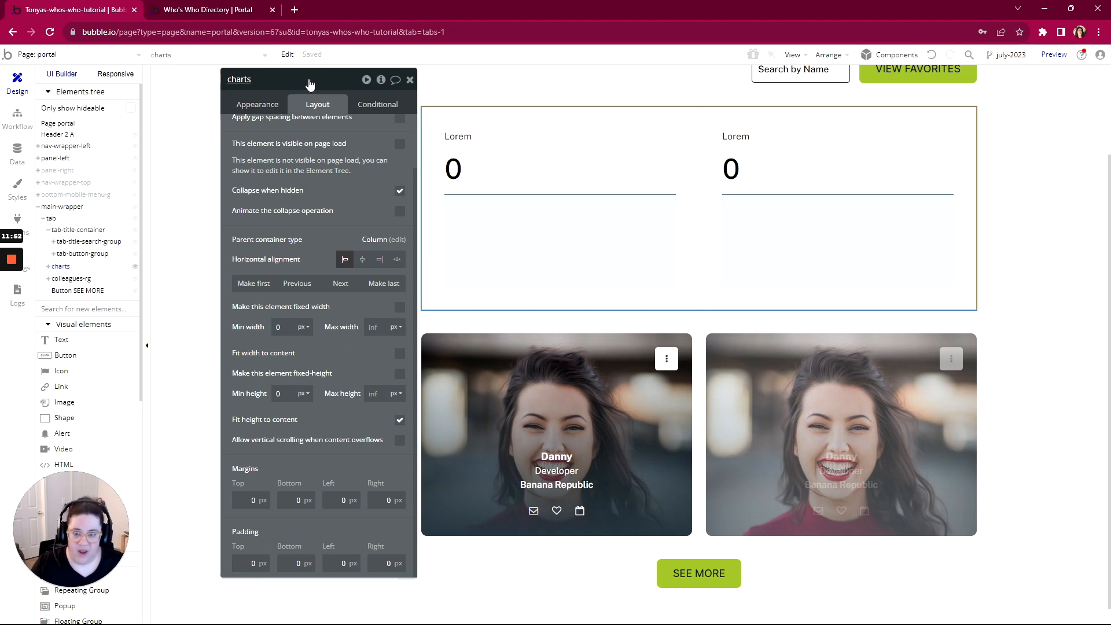
click(135, 266)
key(alt+Tab)
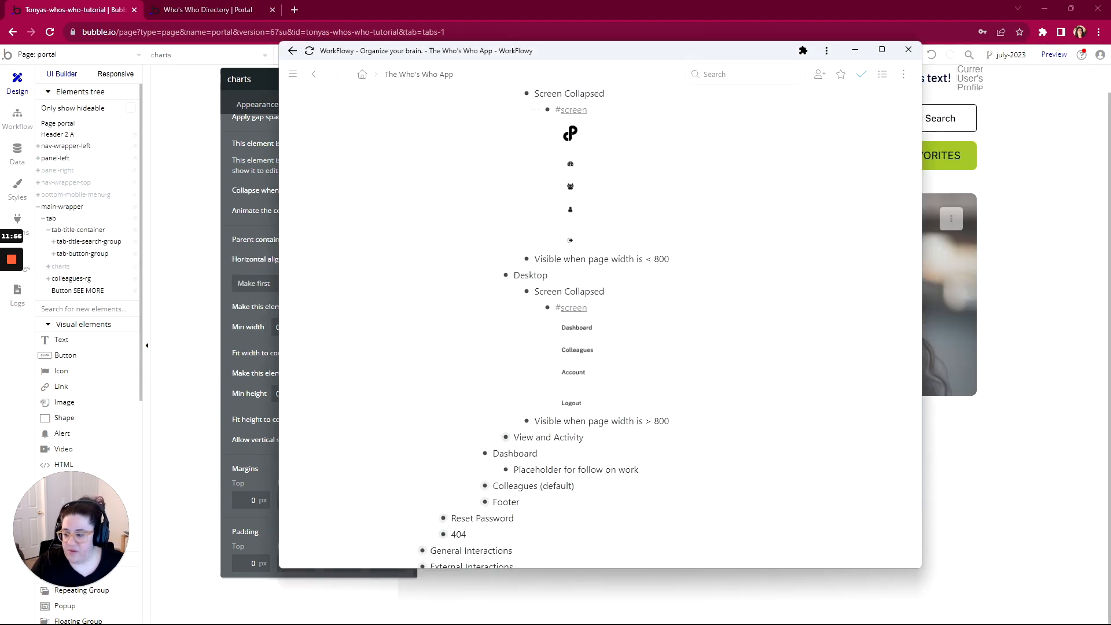
scroll(623, 228, down, 1)
scroll(521, 232, up, 3)
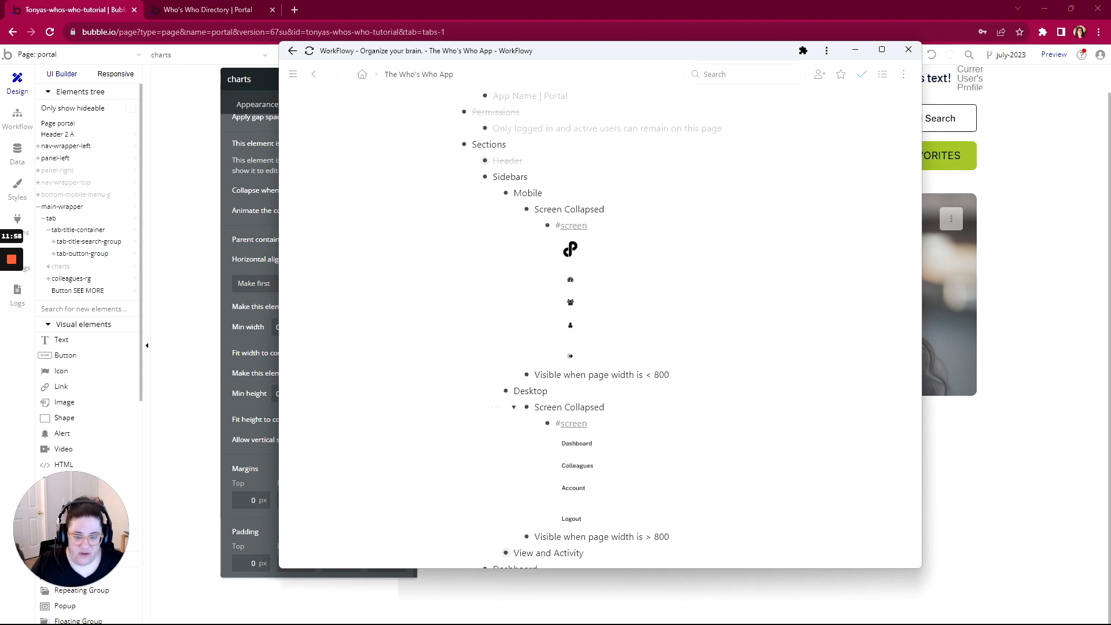
scroll(509, 220, down, 3)
scroll(497, 347, up, 2)
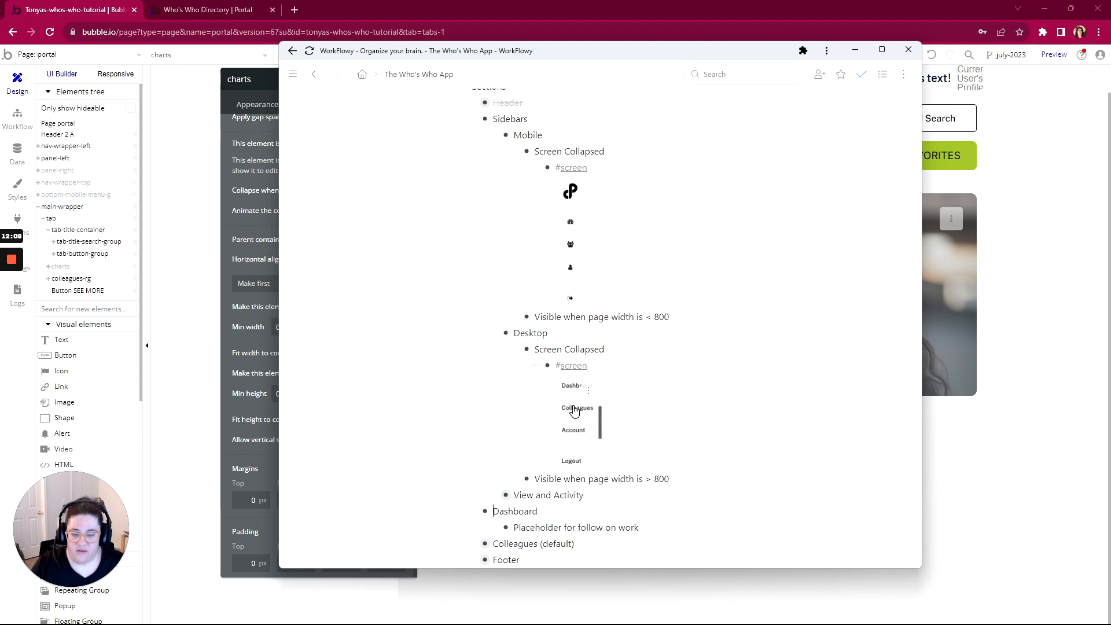
click(191, 121)
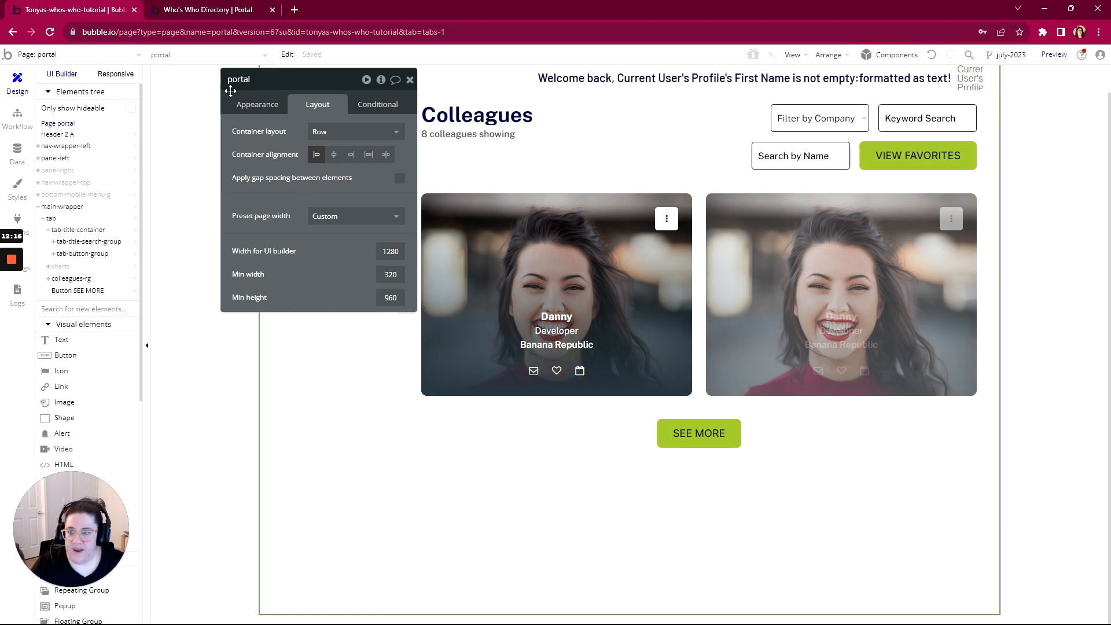
Select the first nav tab's parent group and open its click workflow
drag(266, 81, 555, 155)
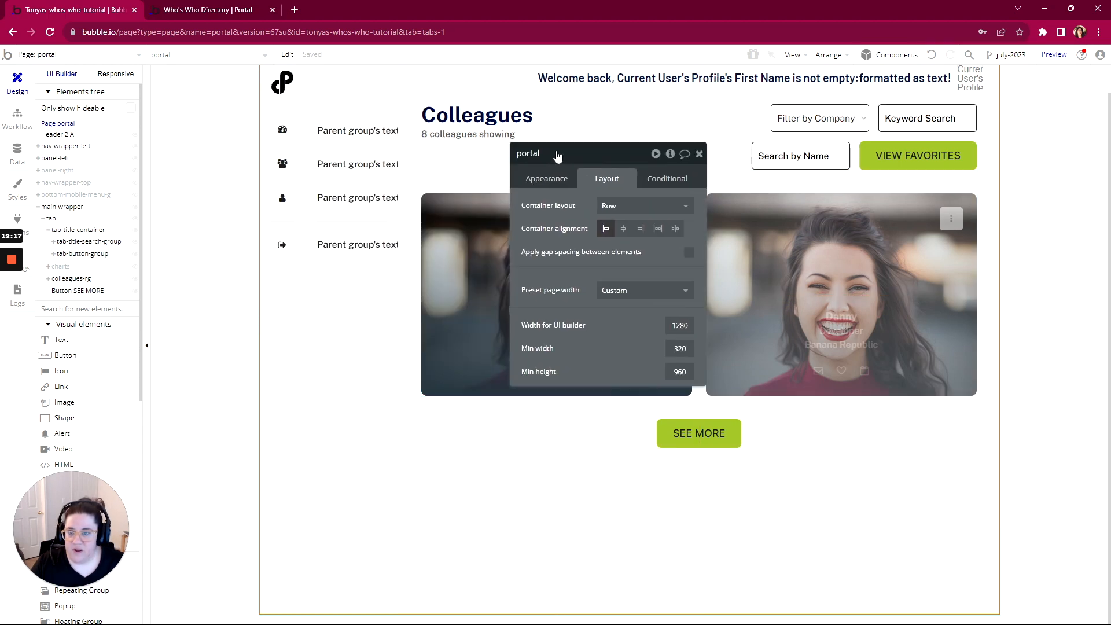
right_click(357, 134)
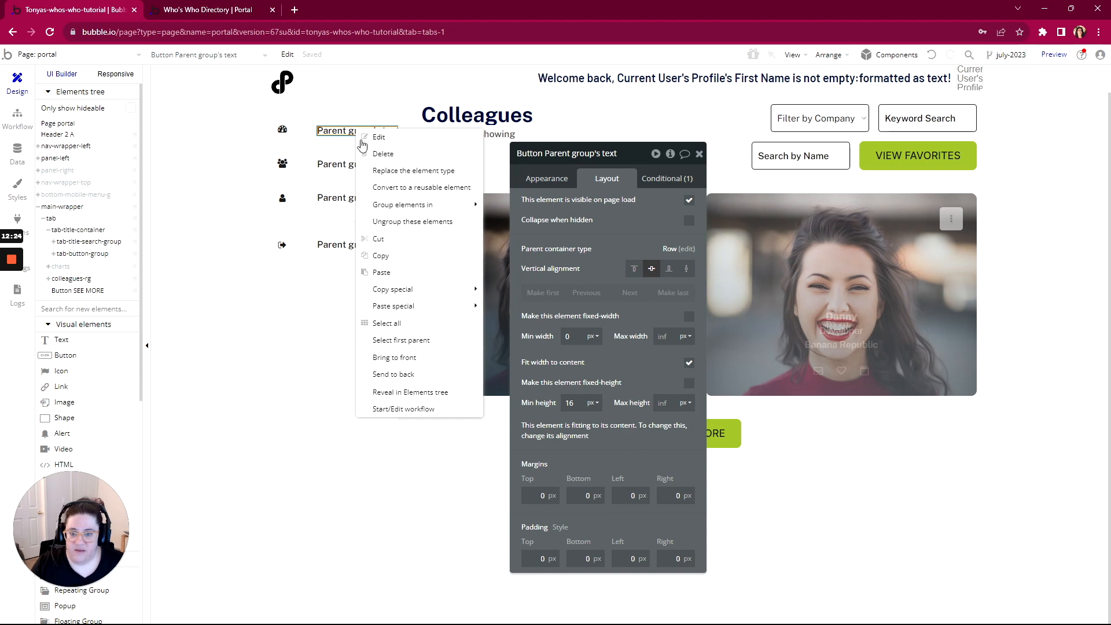
click(391, 343)
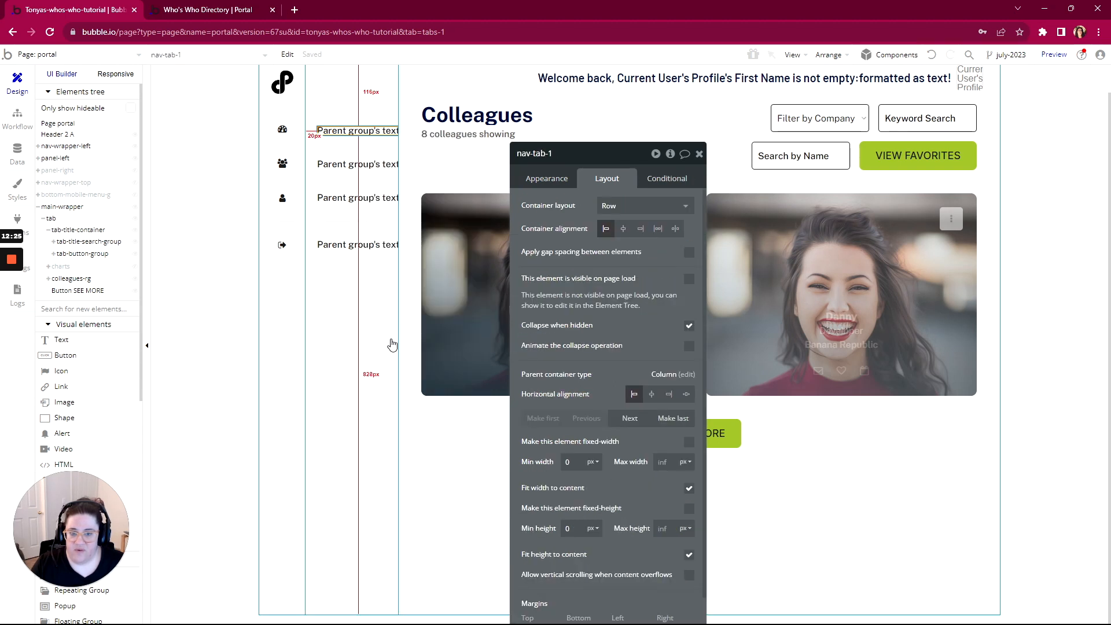
click(539, 180)
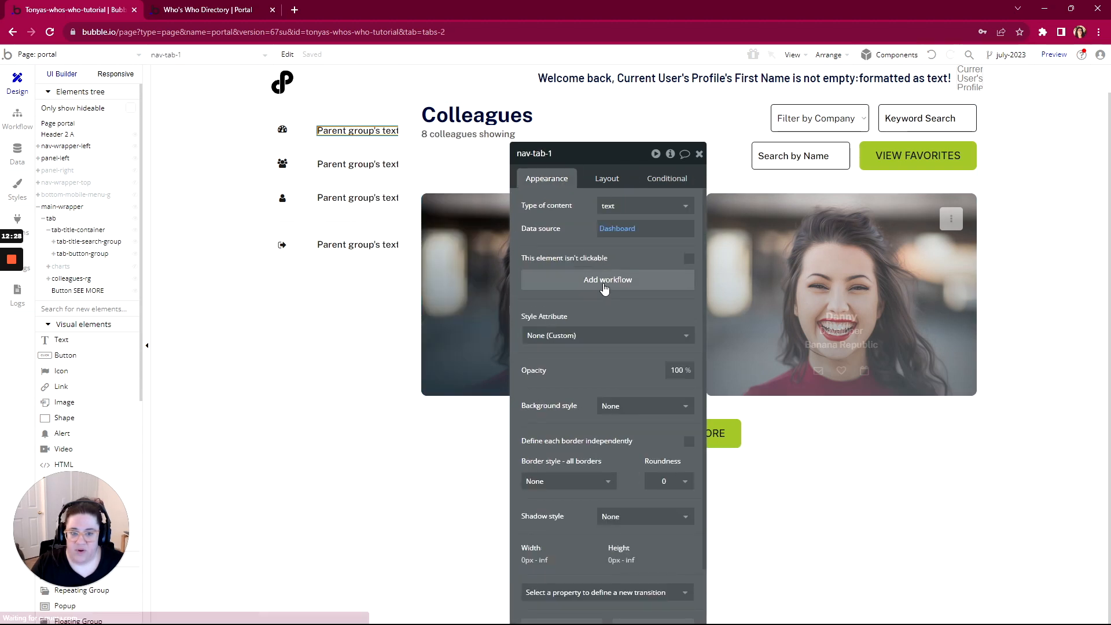
click(603, 282)
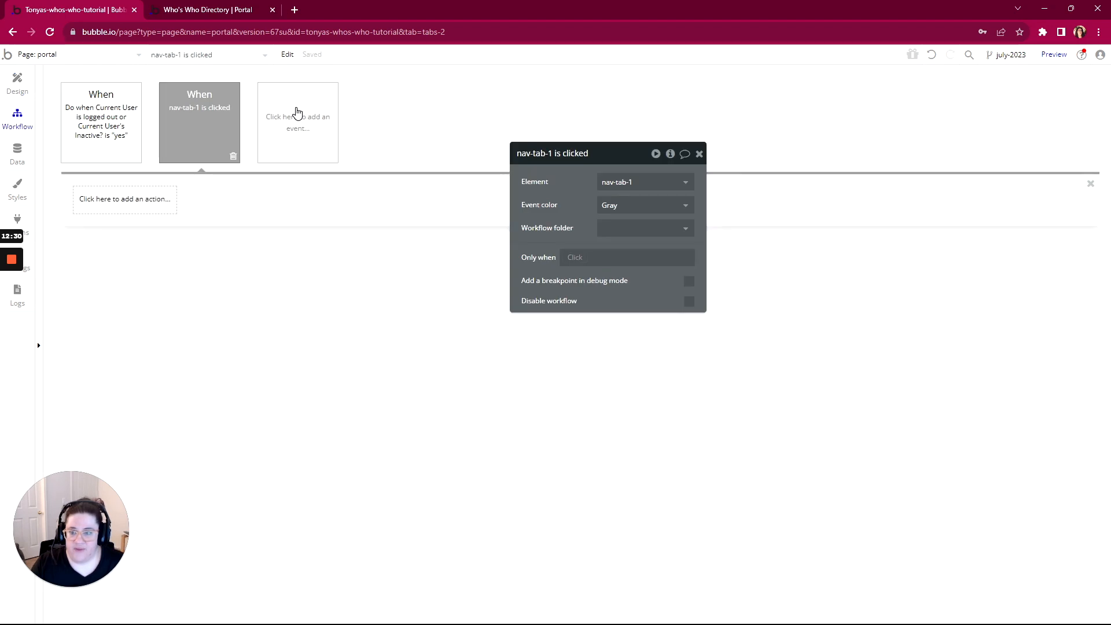
Create a custom event 'Navigate Tab' with a text parameter named 'tab text'
click(298, 119)
mouse_move(291, 244)
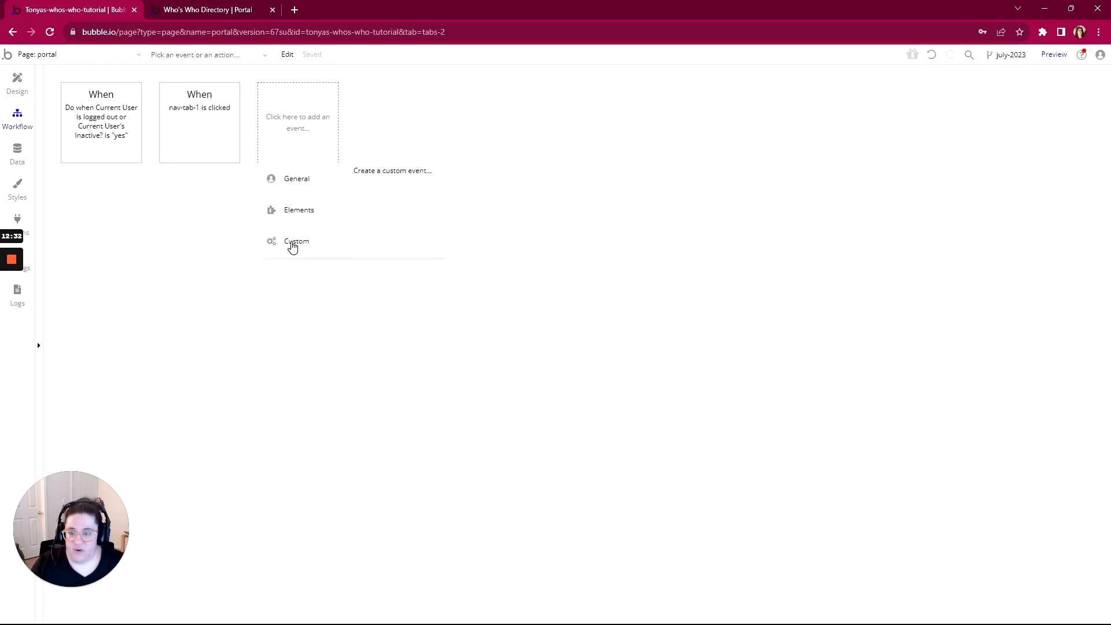
click(392, 170)
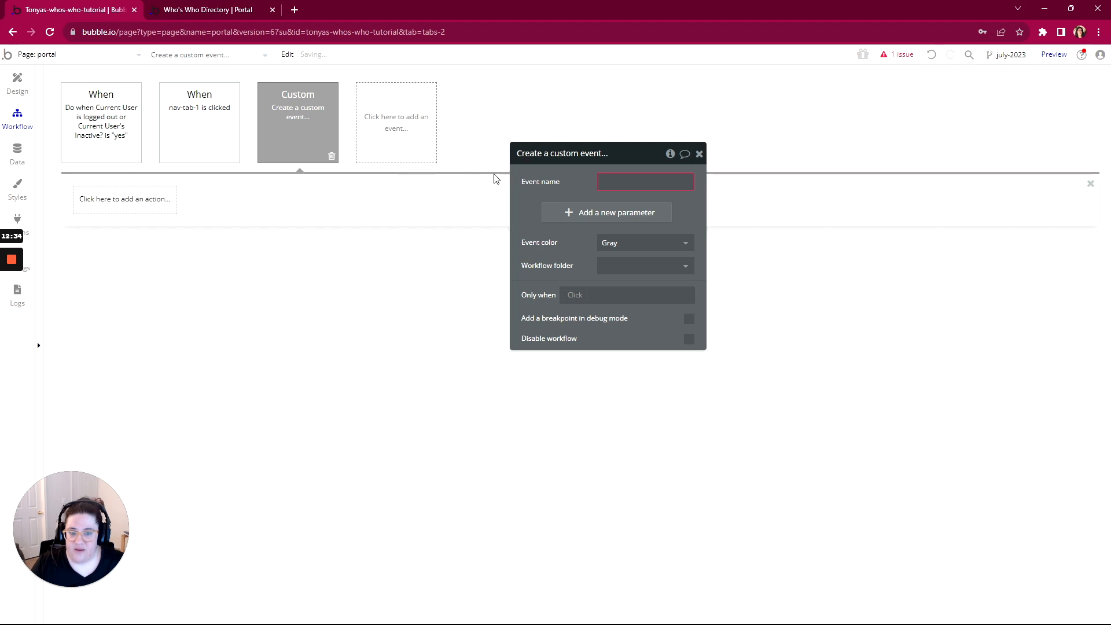
text(Navigate Ta)
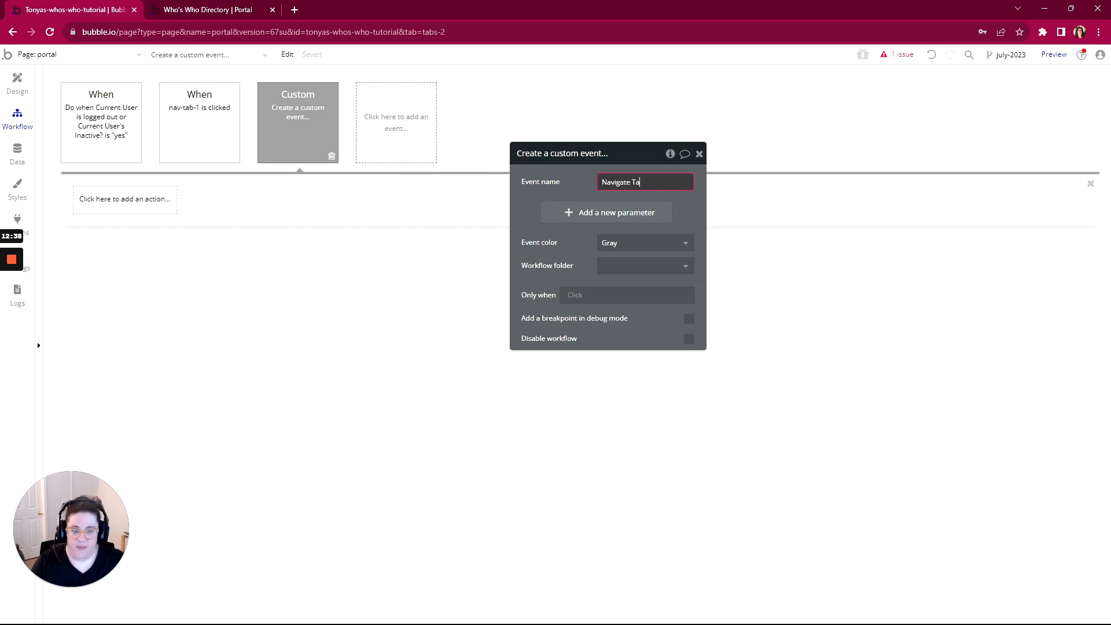
text(b)
click(564, 215)
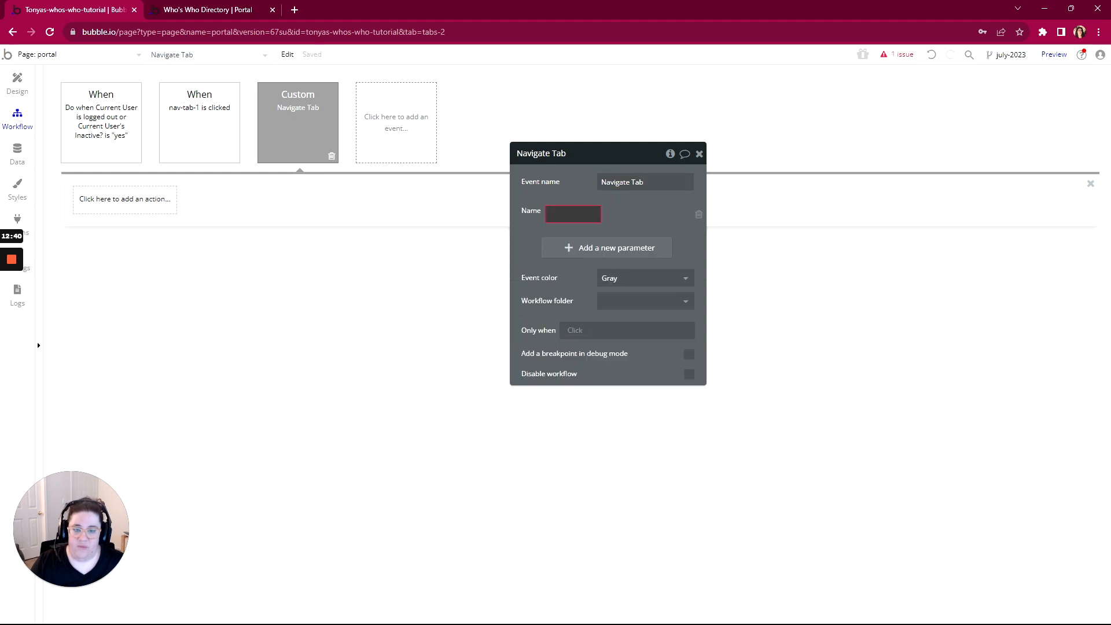
text(tab t)
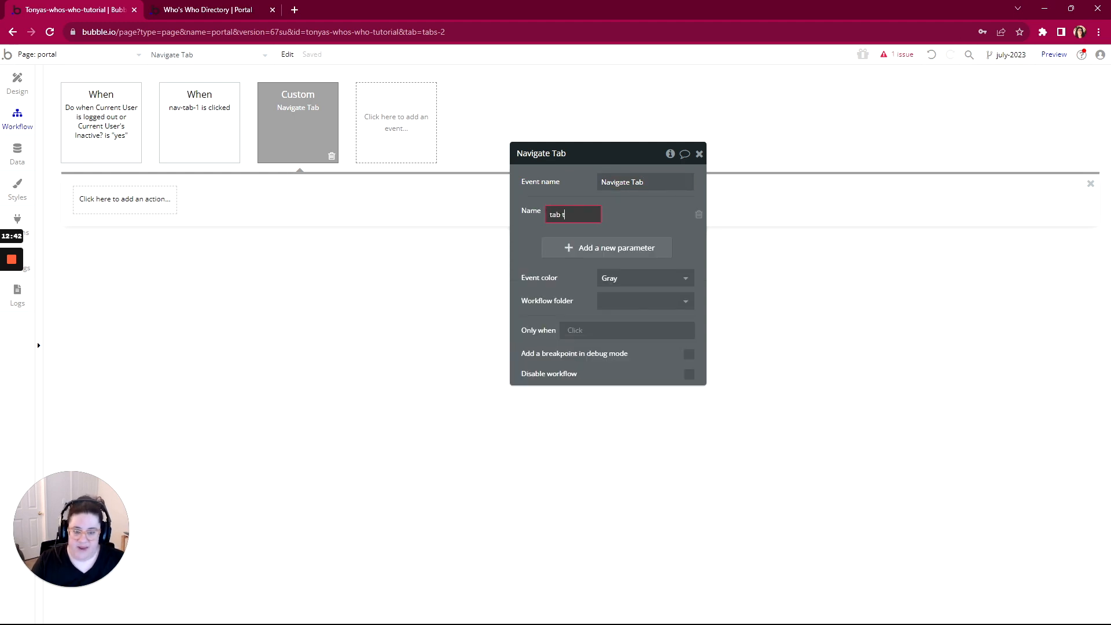
text(ext)
key(Tab)
click(664, 214)
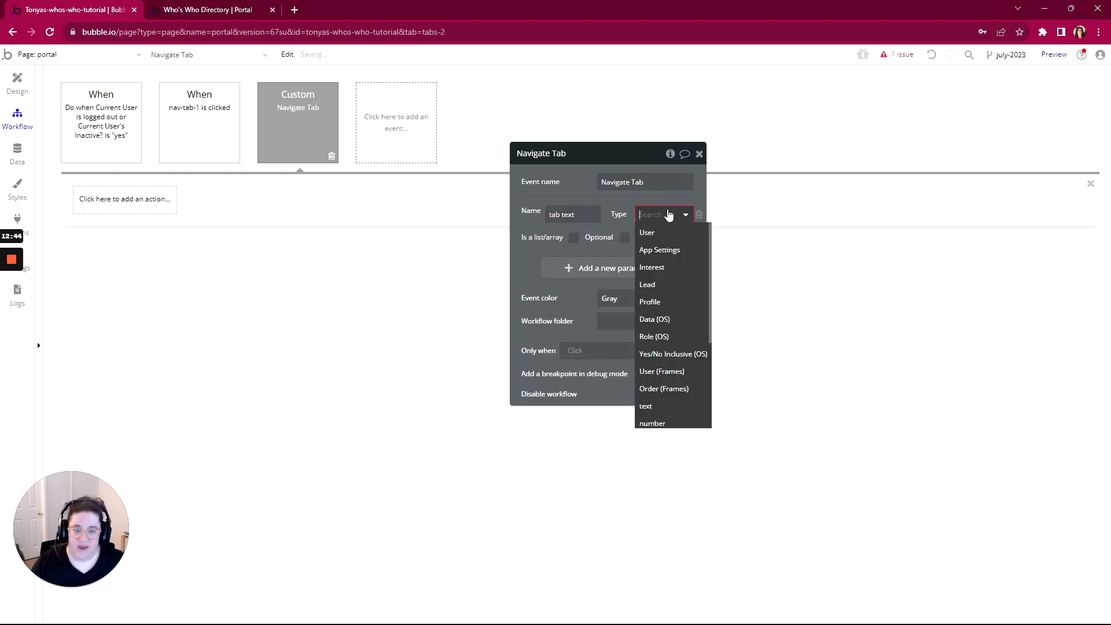
scroll(656, 339, down, 2)
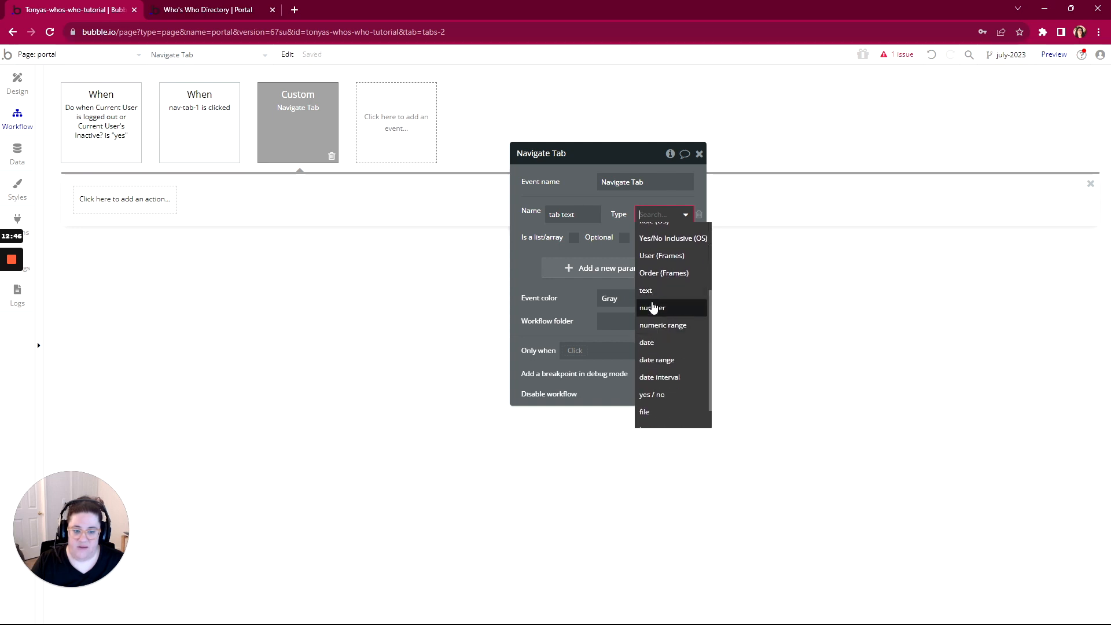
click(652, 300)
Give Navigate Tab a Go to page portal action that sends tab text as data
click(117, 206)
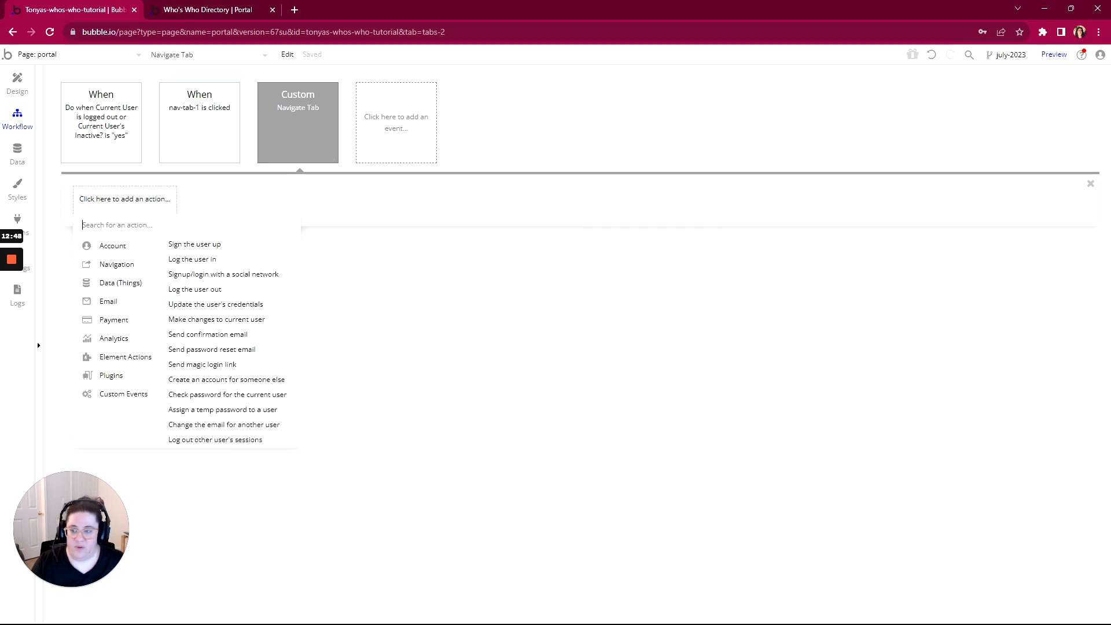
click(190, 244)
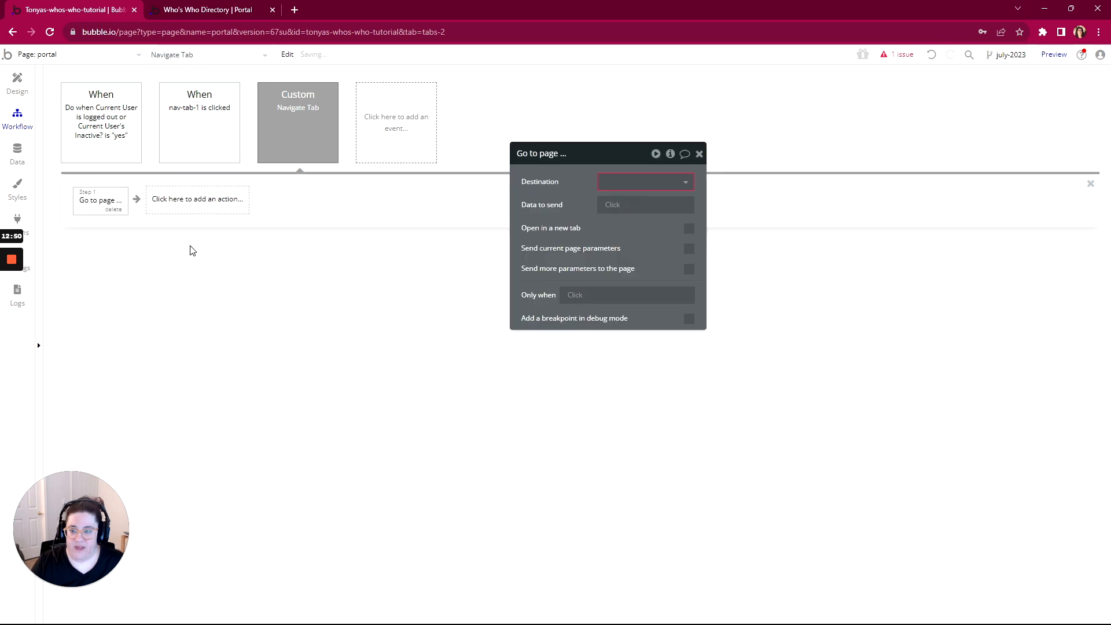
click(613, 182)
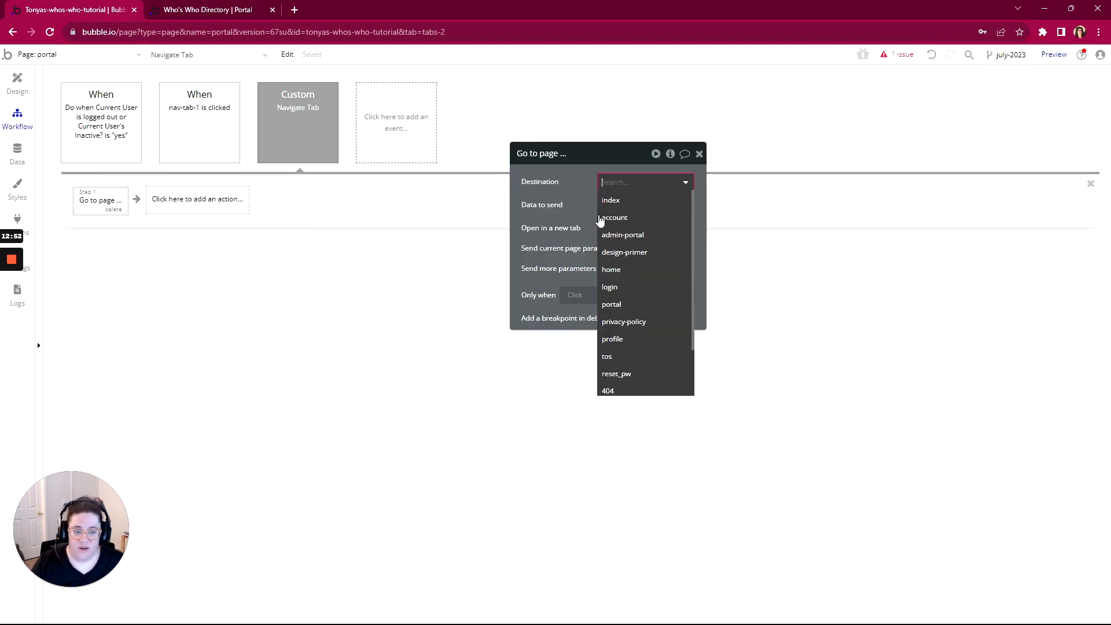
click(611, 304)
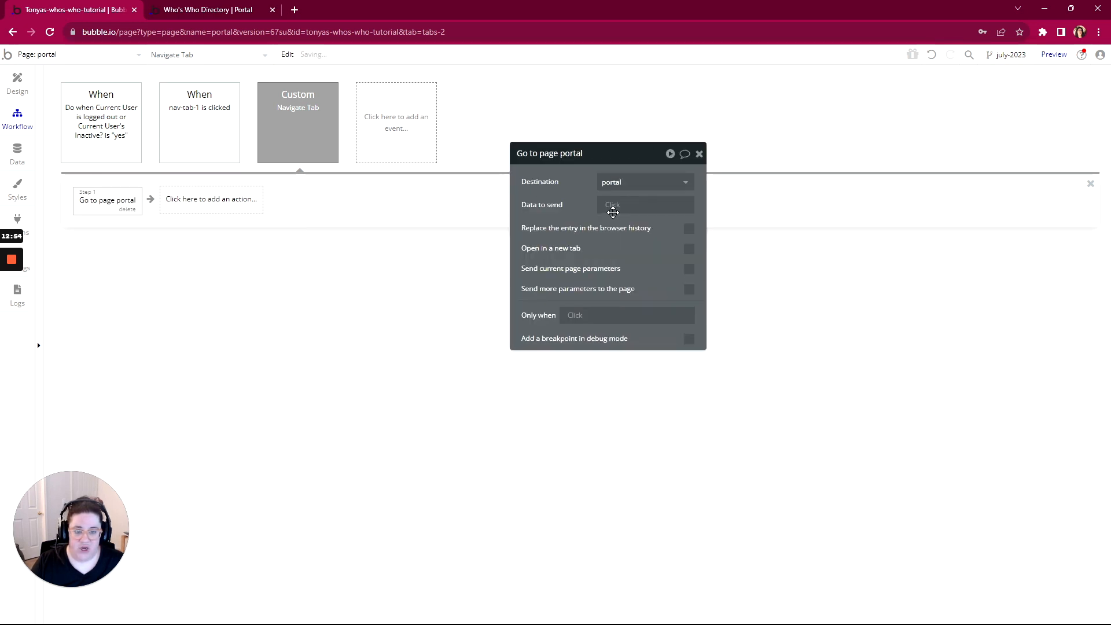
click(612, 208)
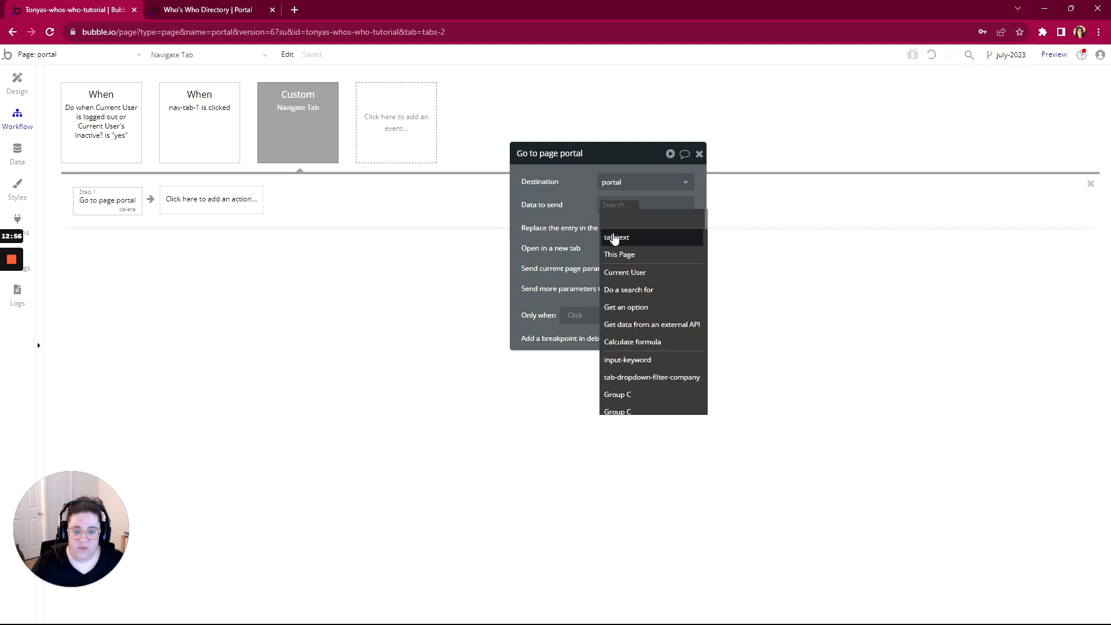
click(614, 237)
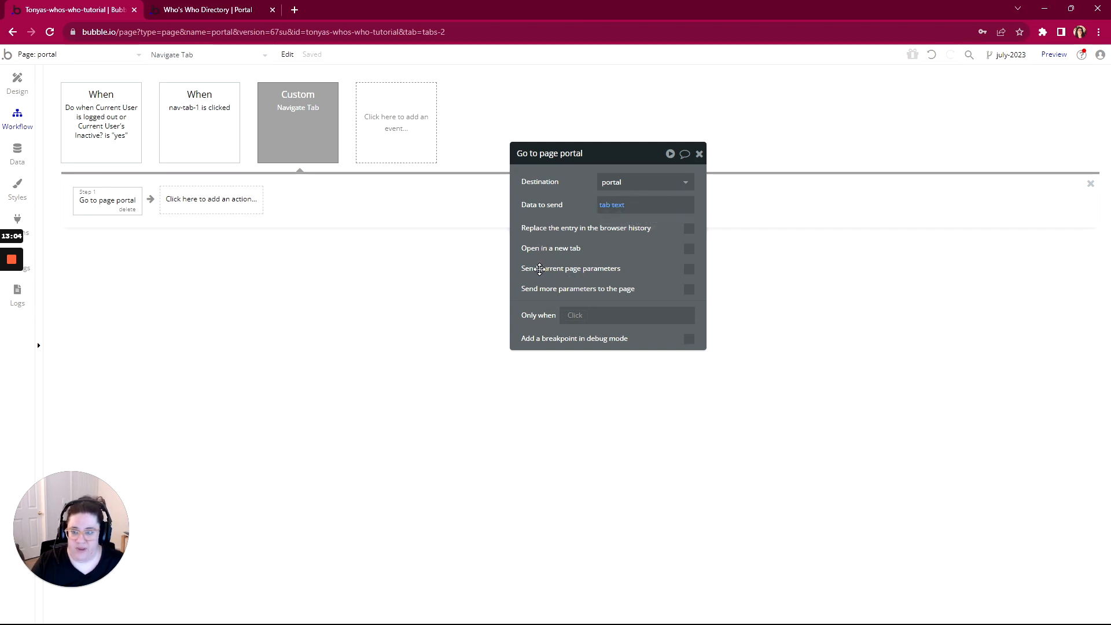
click(214, 142)
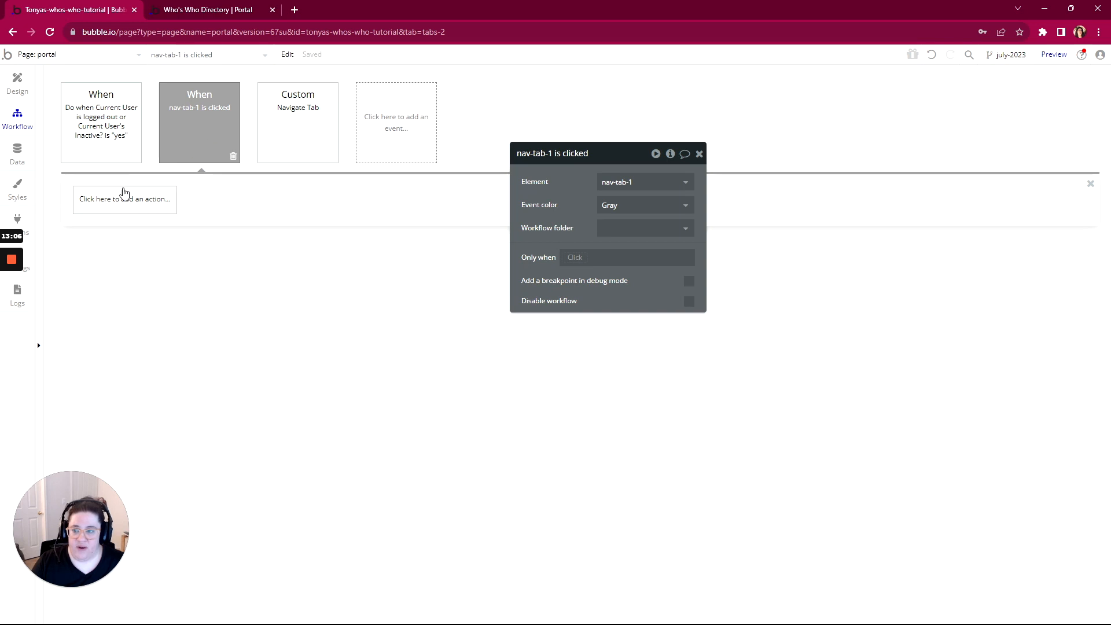
Add a Trigger Navigate Tab action to the nav-tab-1 click event, using This Group's text
click(119, 202)
mouse_move(114, 266)
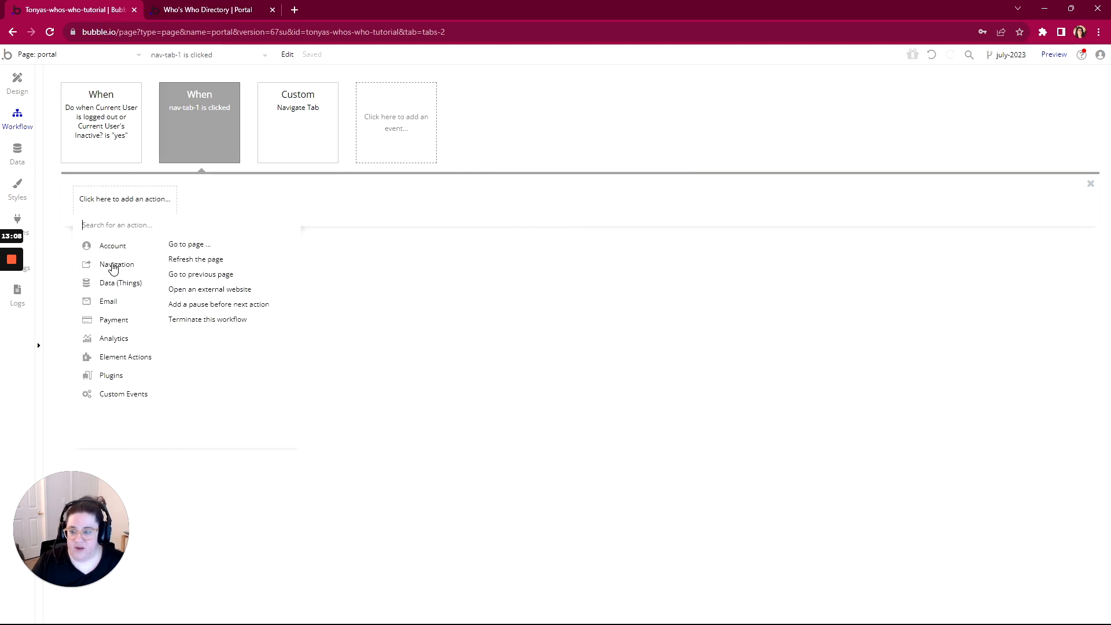
mouse_move(112, 397)
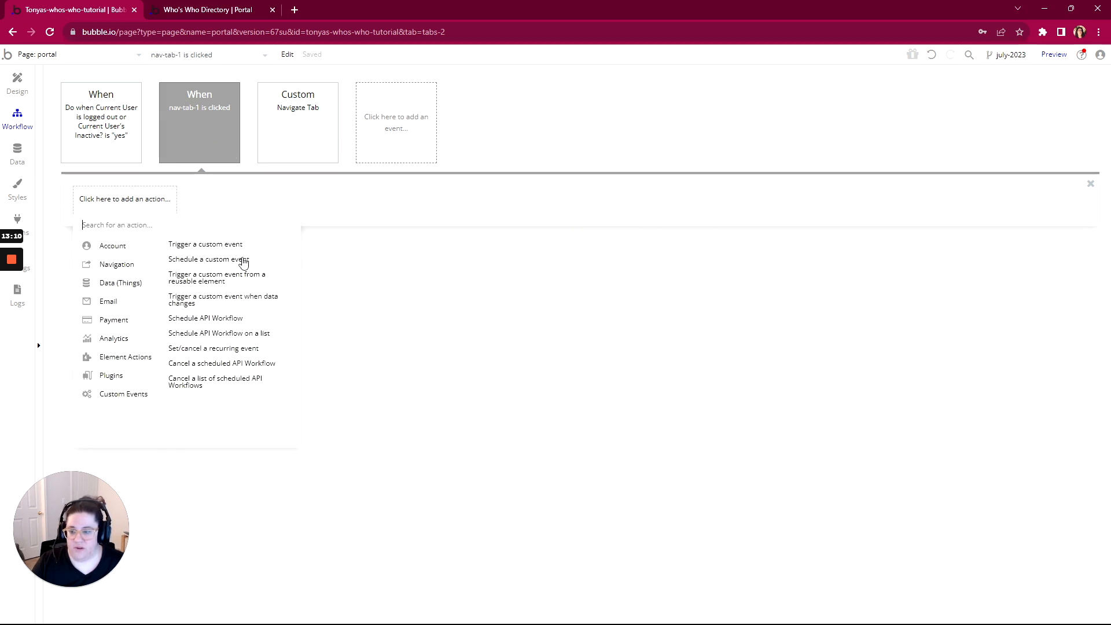
click(239, 250)
click(603, 207)
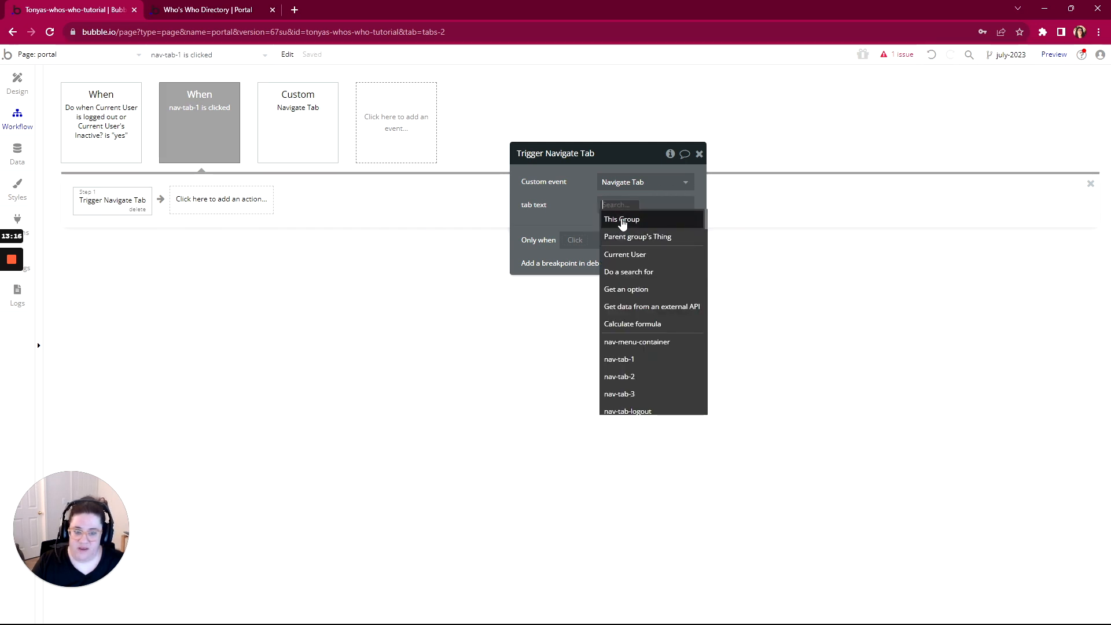
click(622, 220)
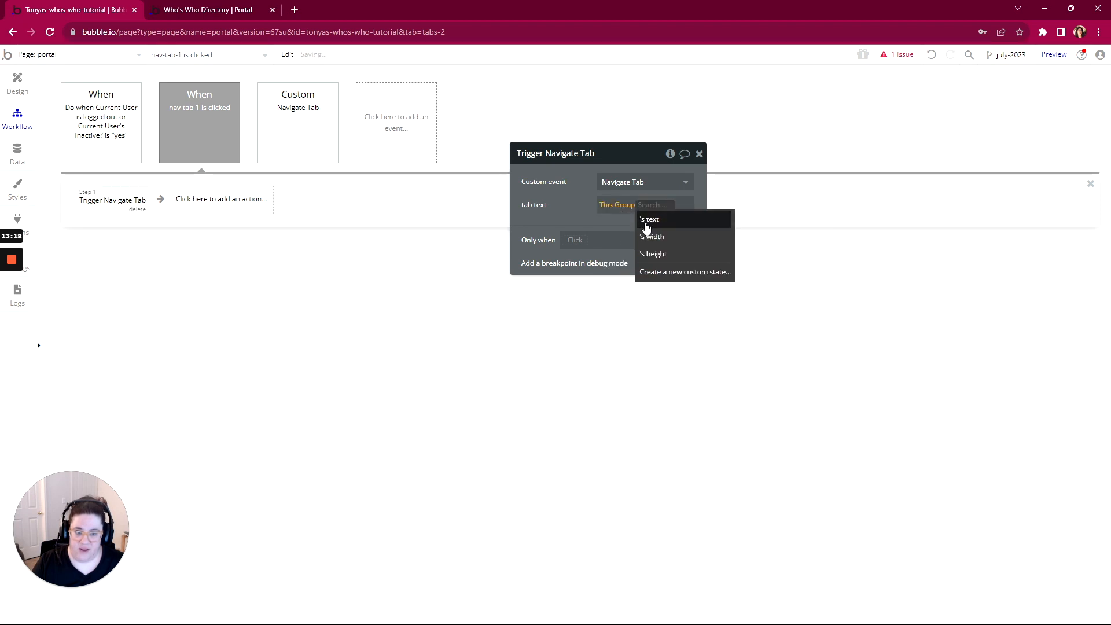
click(648, 219)
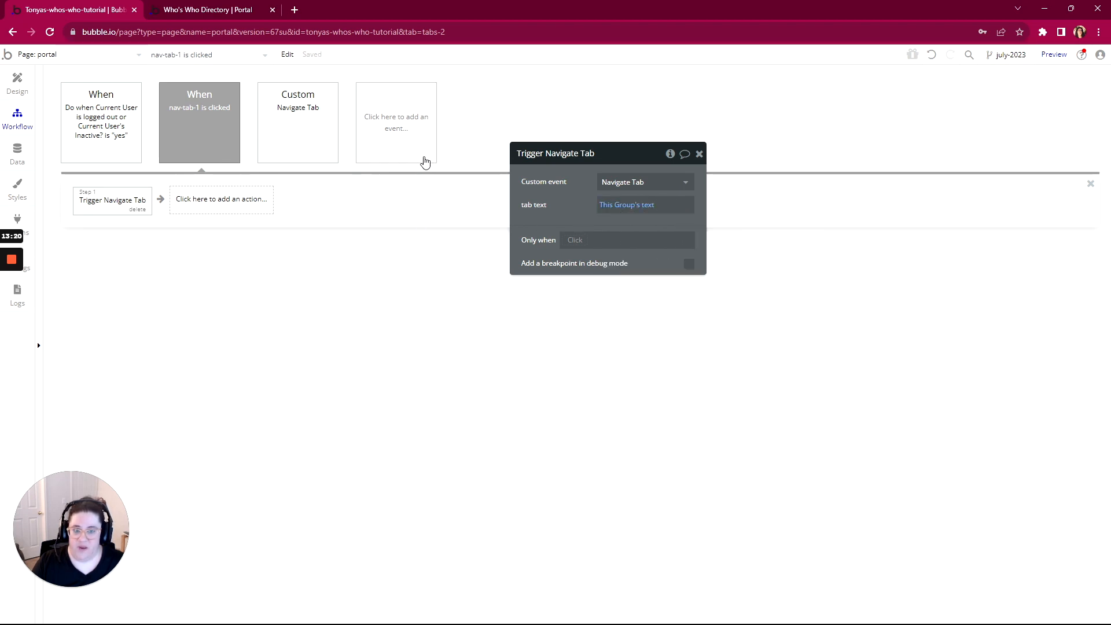
Change the action's tab text to nav-tab-1's text
drag(620, 159, 501, 217)
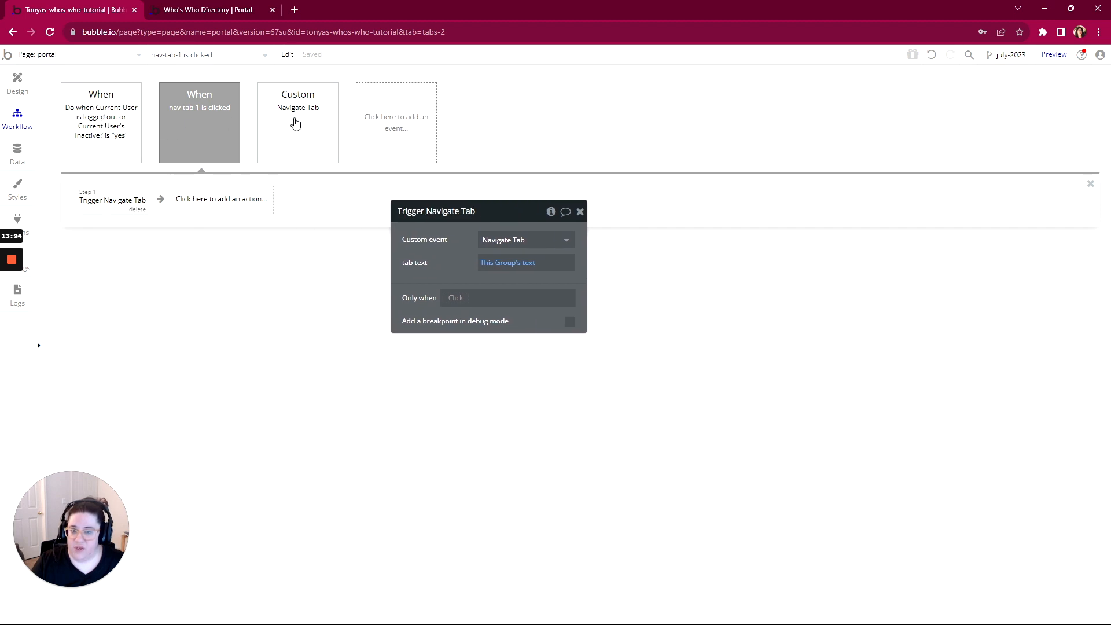
click(508, 263)
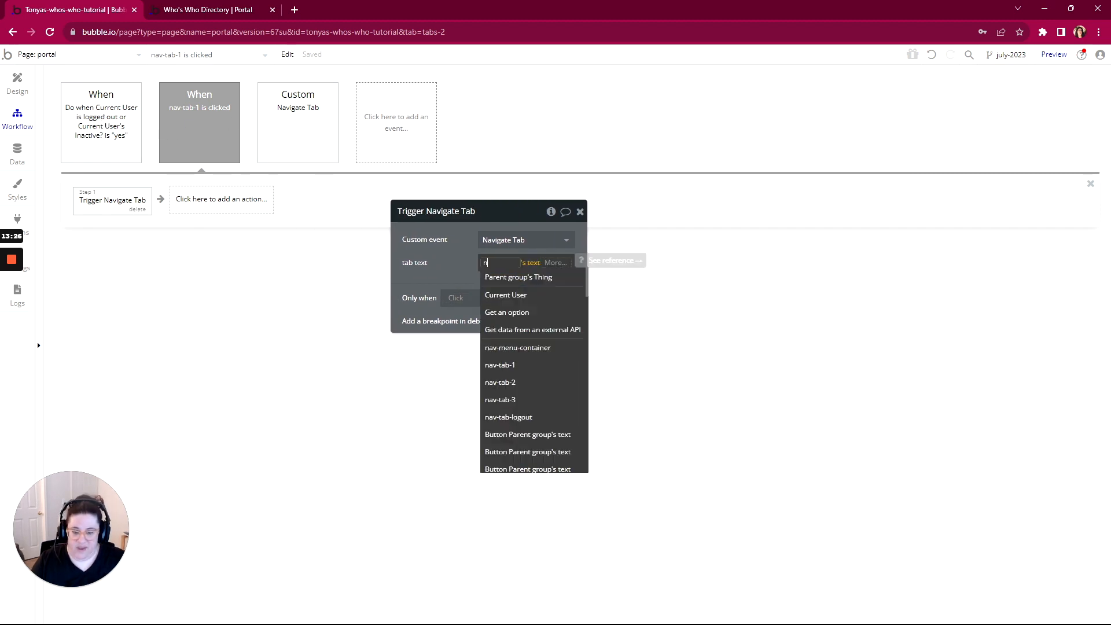
text(nav)
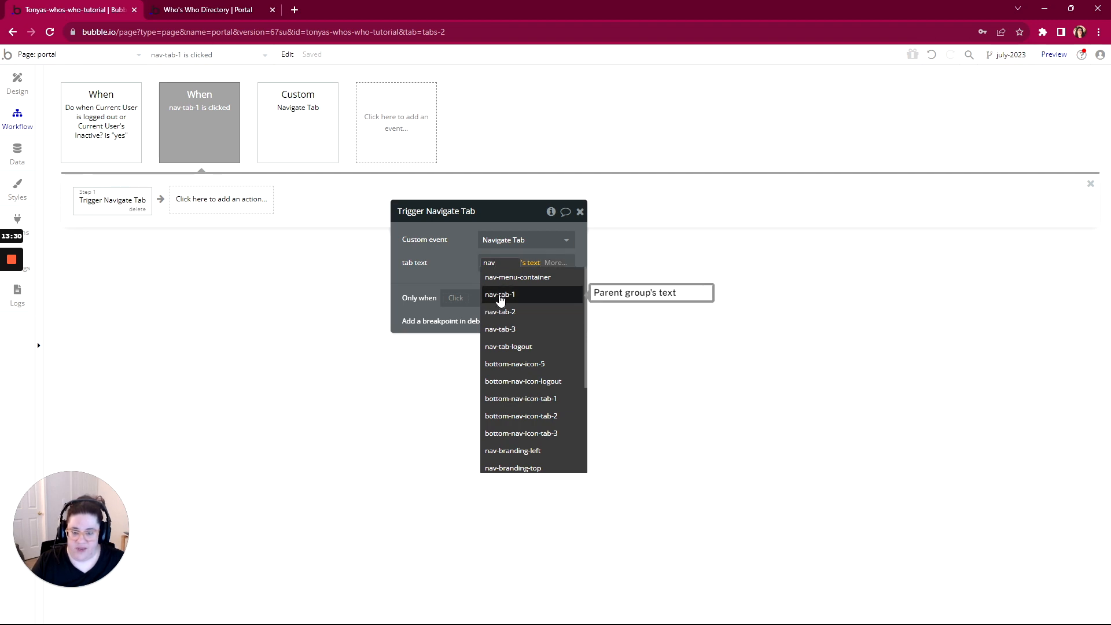
click(466, 266)
click(486, 265)
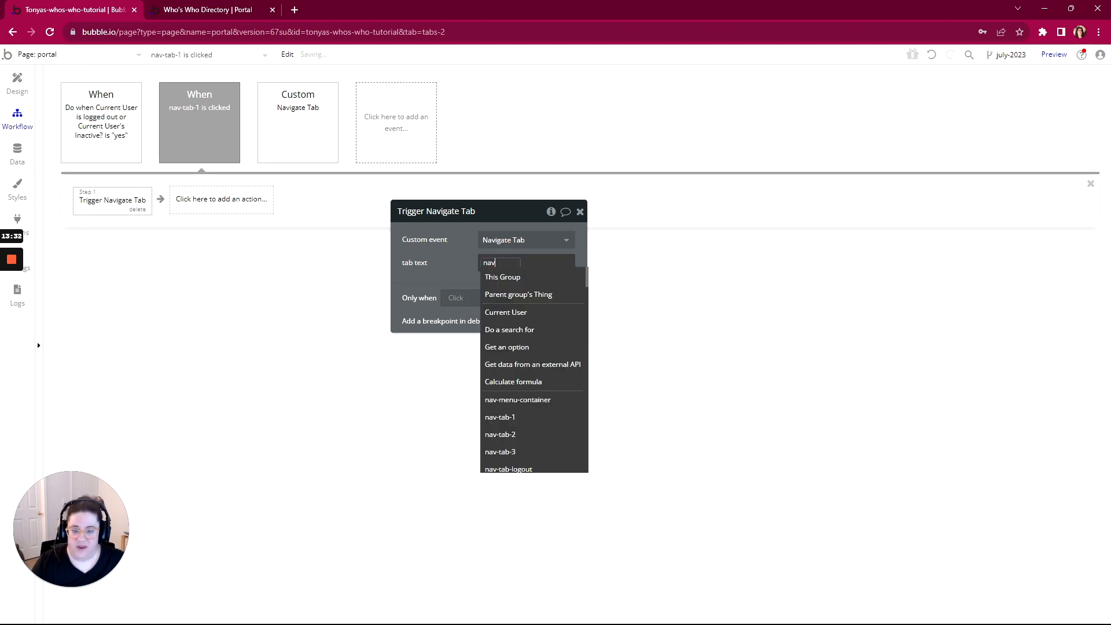
right_click(536, 262)
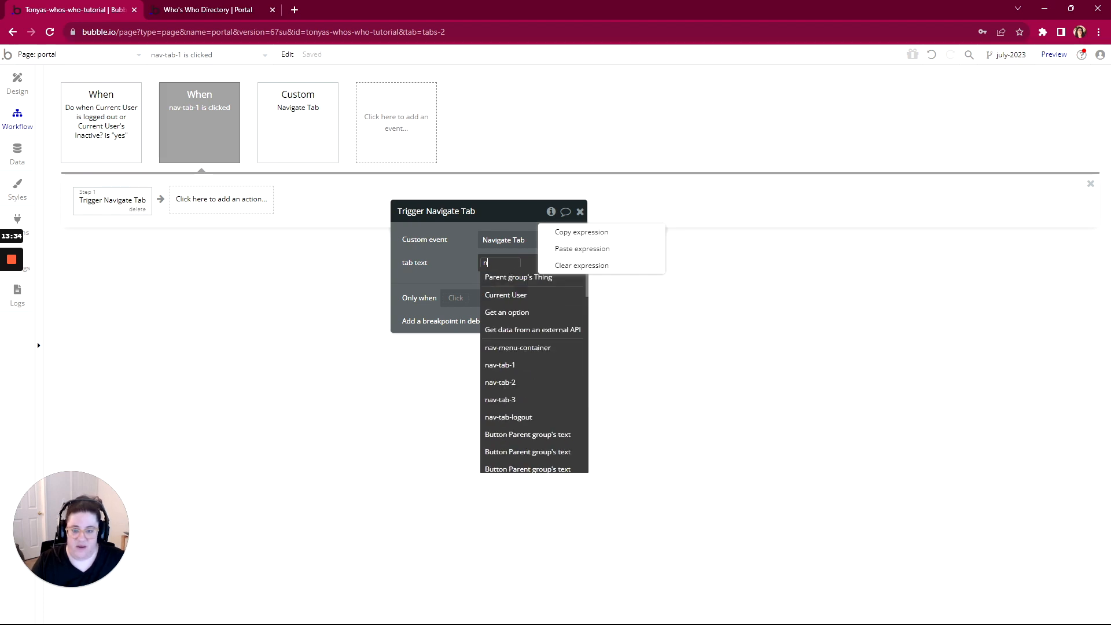
scroll(521, 439, down, 3)
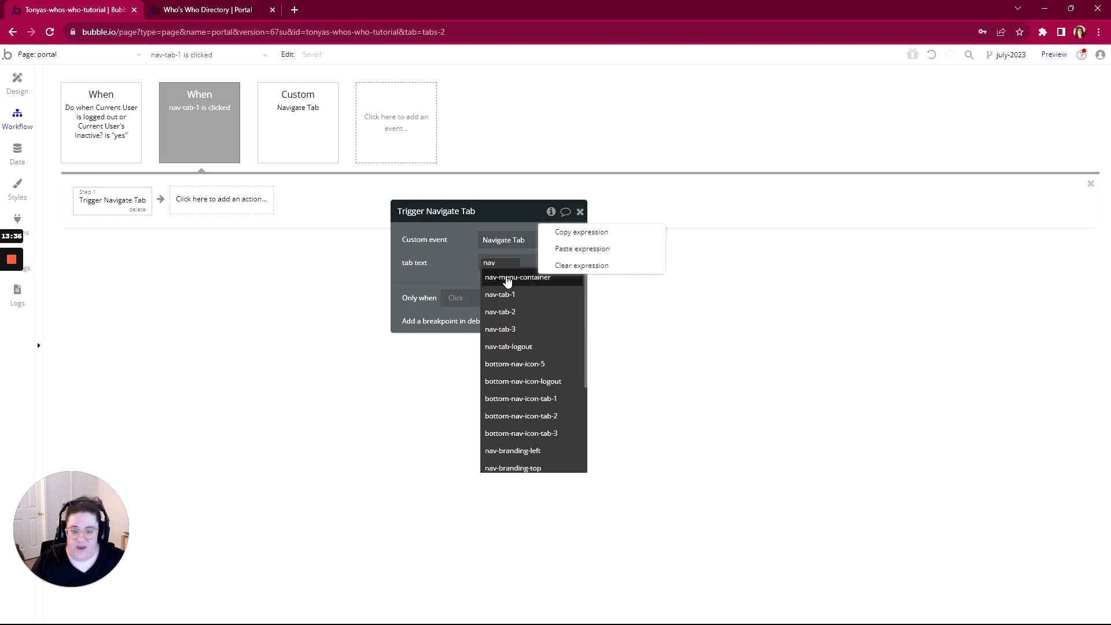
click(511, 294)
click(524, 276)
click(438, 262)
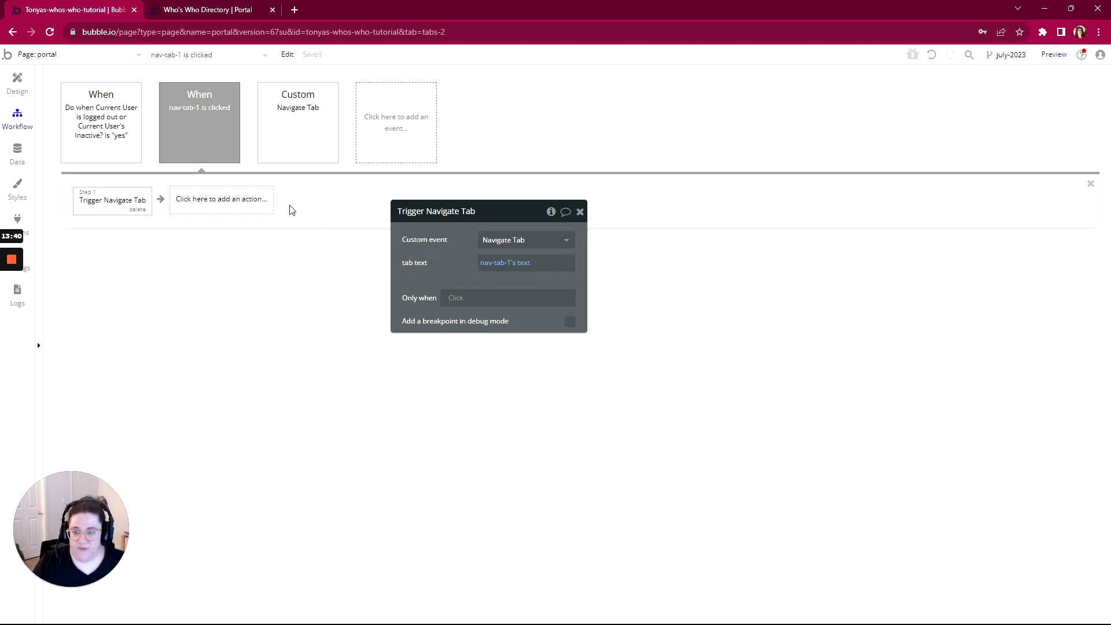
Select the dashboard icon's parent group nav-icon-tab-1 and create its click workflow
click(22, 92)
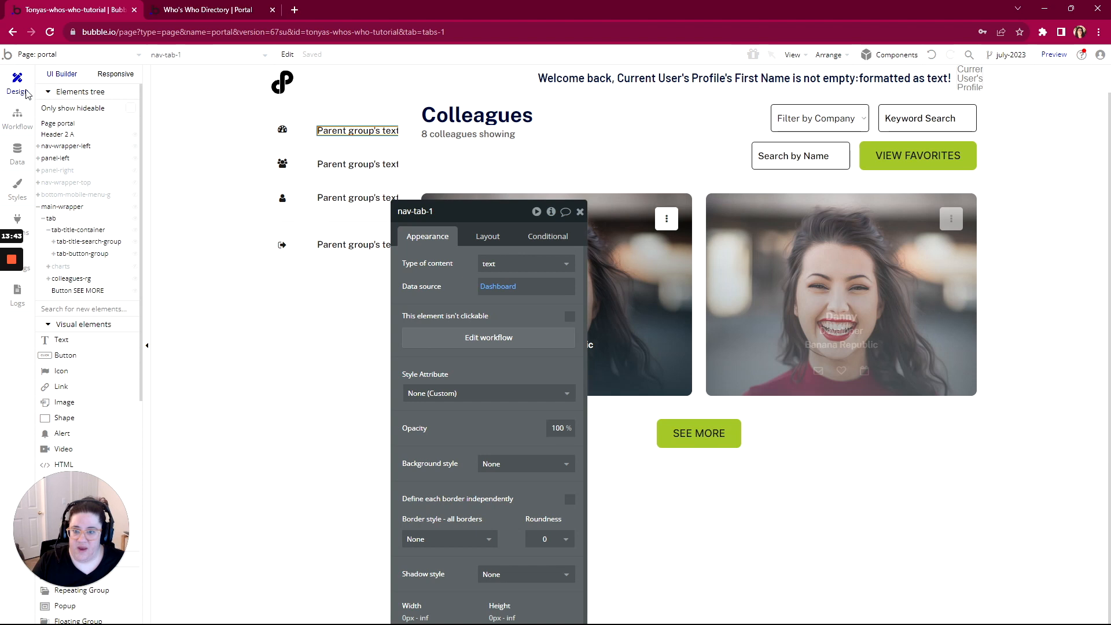
right_click(281, 133)
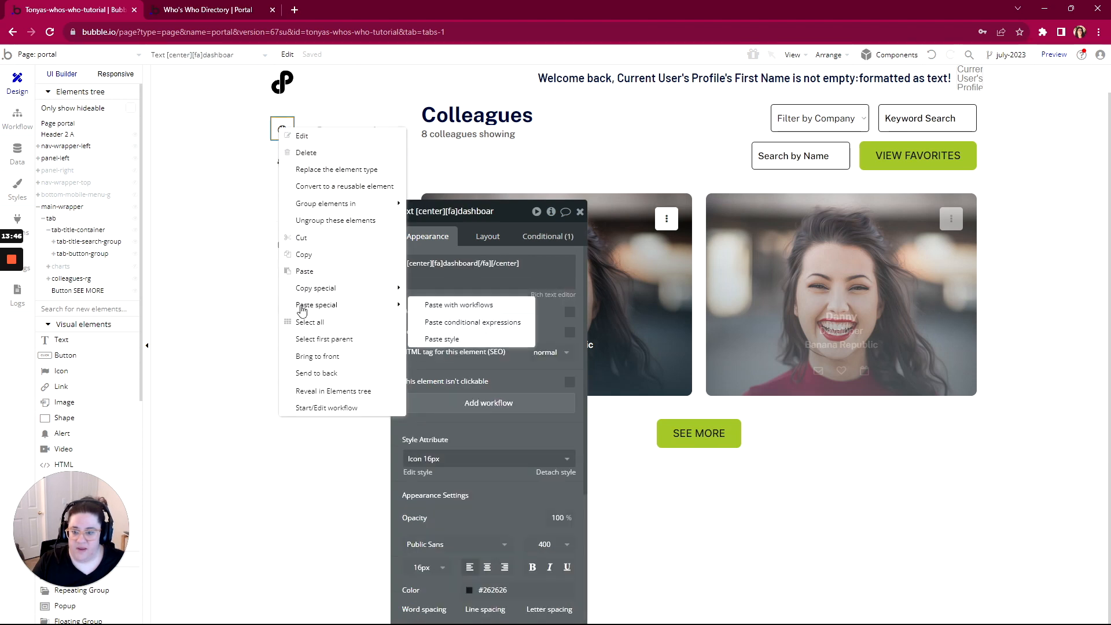
click(318, 340)
click(475, 343)
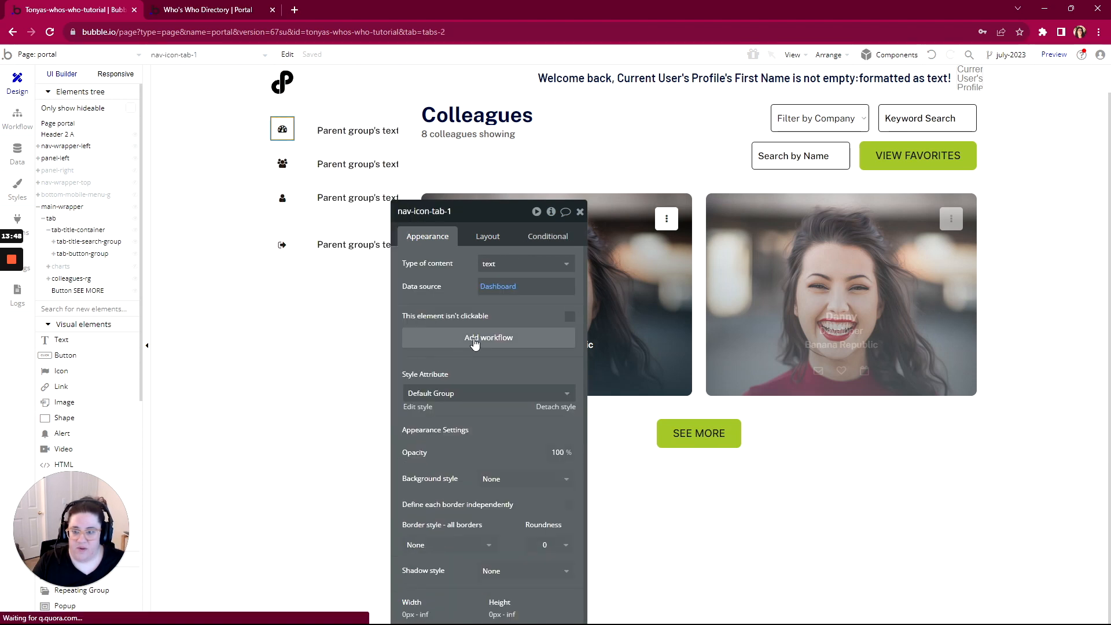
Make nav-icon-tab-1's click trigger Navigate Tab with nav-tab-1's text as tab text
click(136, 199)
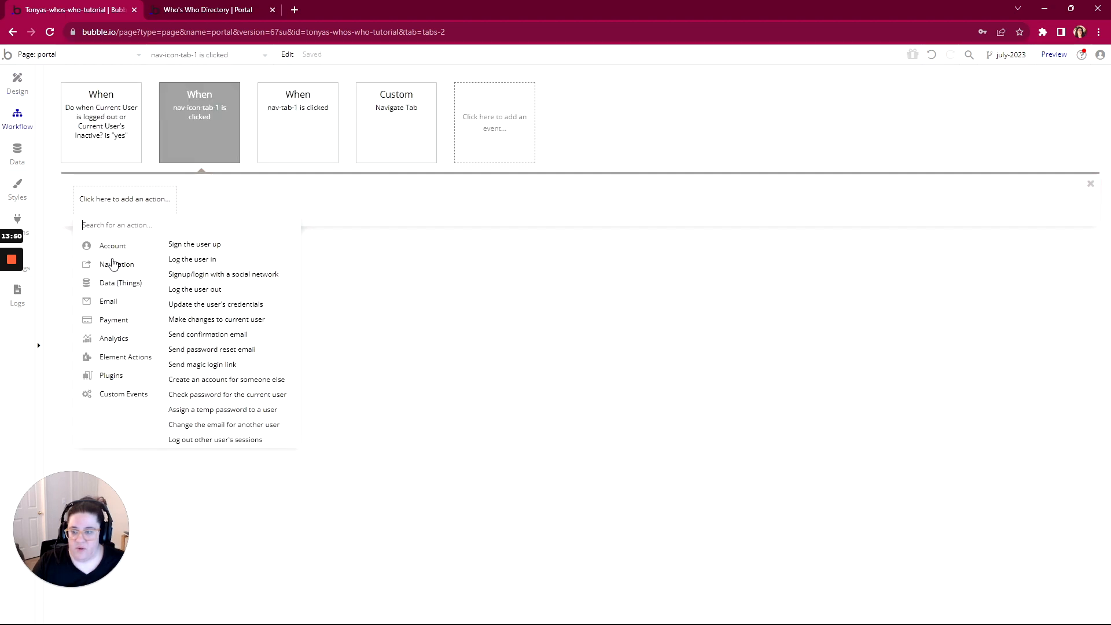
mouse_move(114, 270)
mouse_move(119, 393)
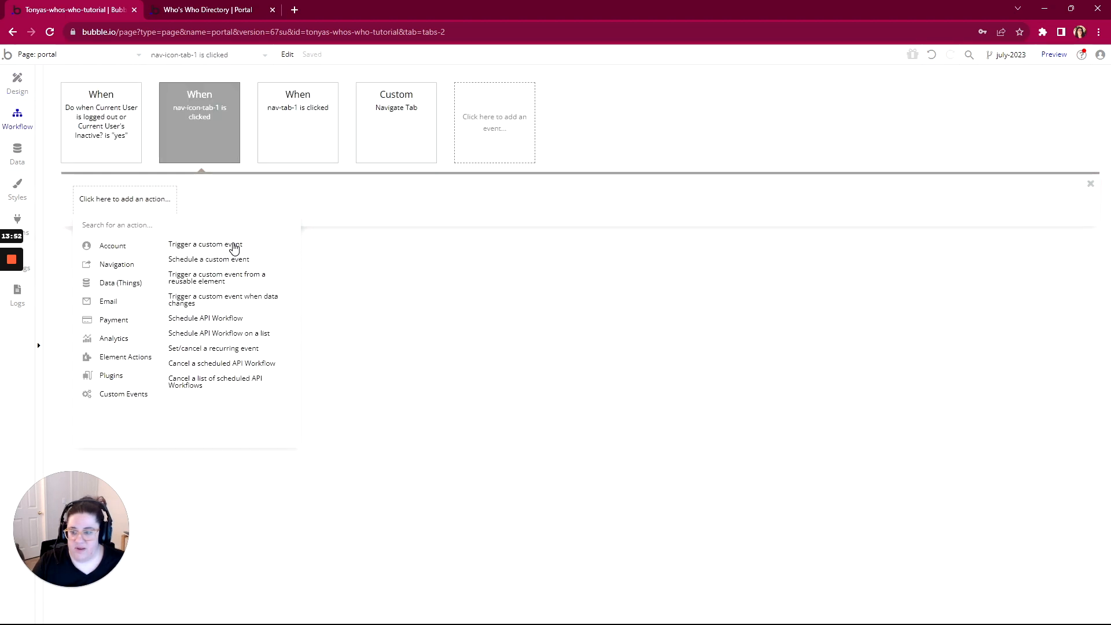
click(231, 245)
click(491, 263)
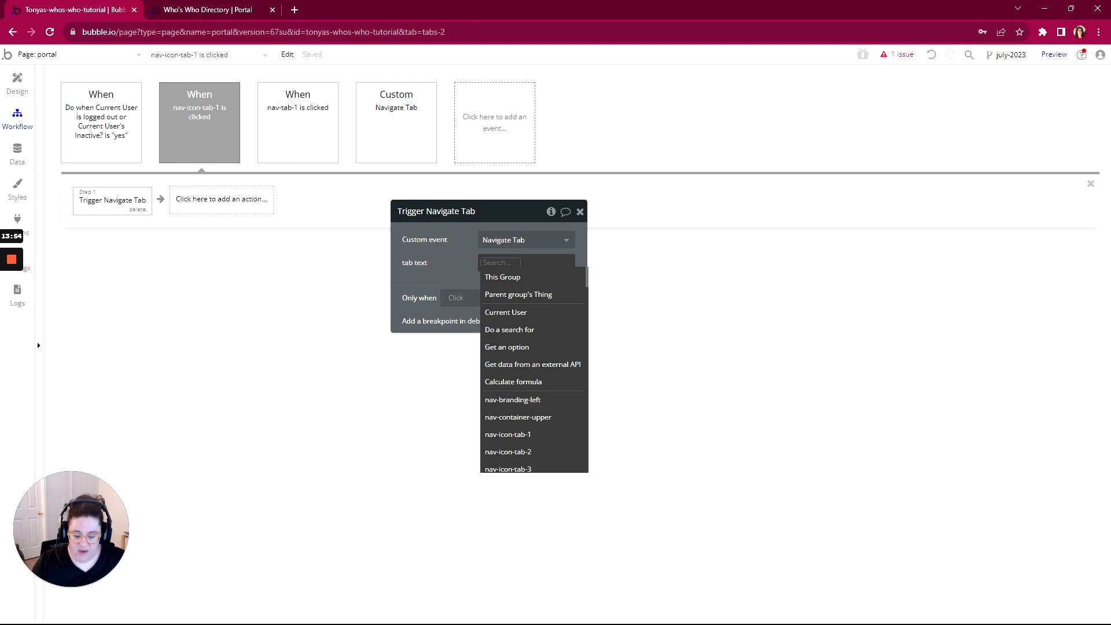
text(nav)
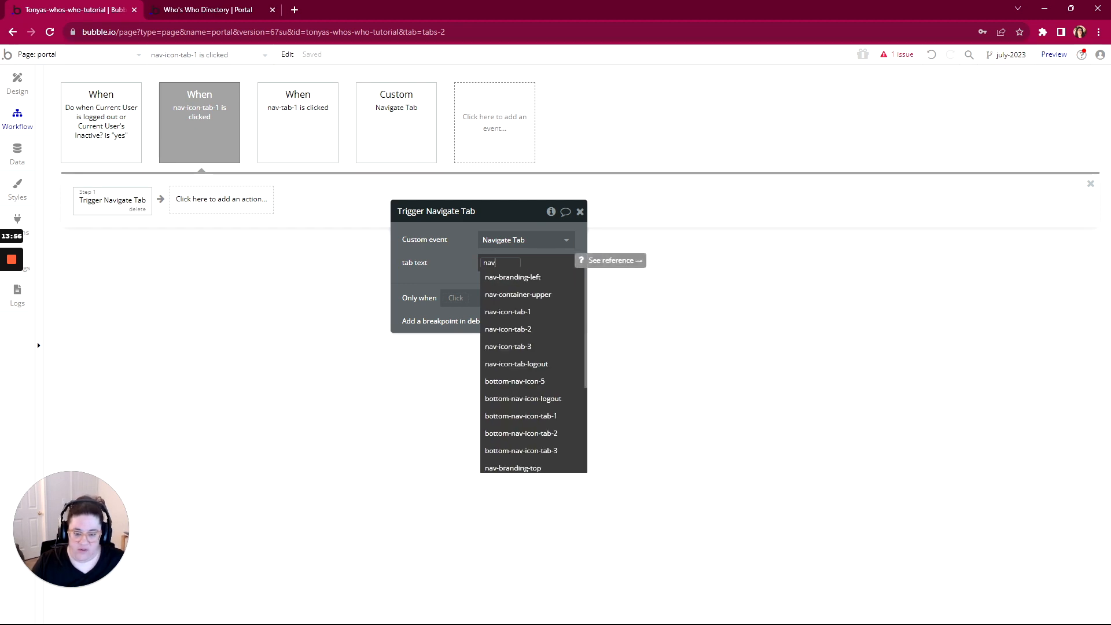
text(-t)
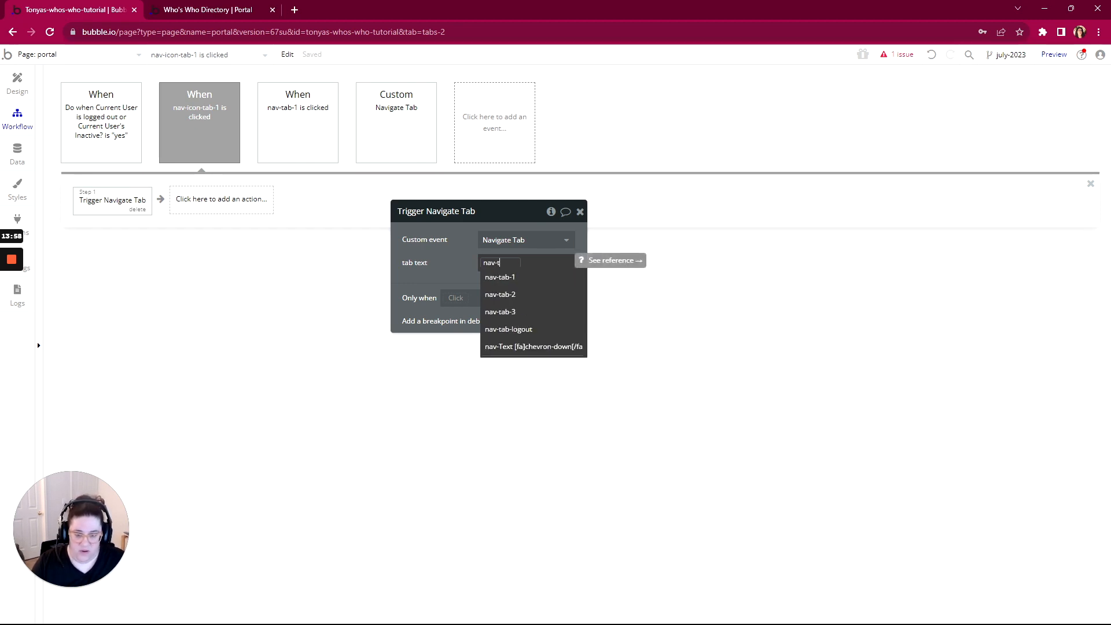
click(499, 277)
click(535, 279)
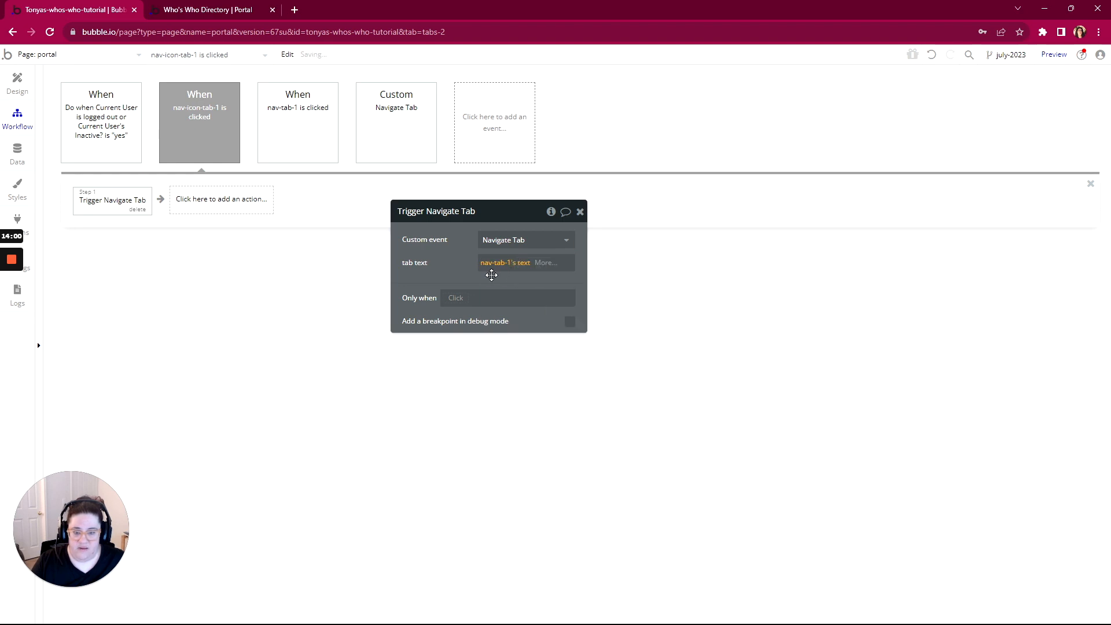
click(18, 87)
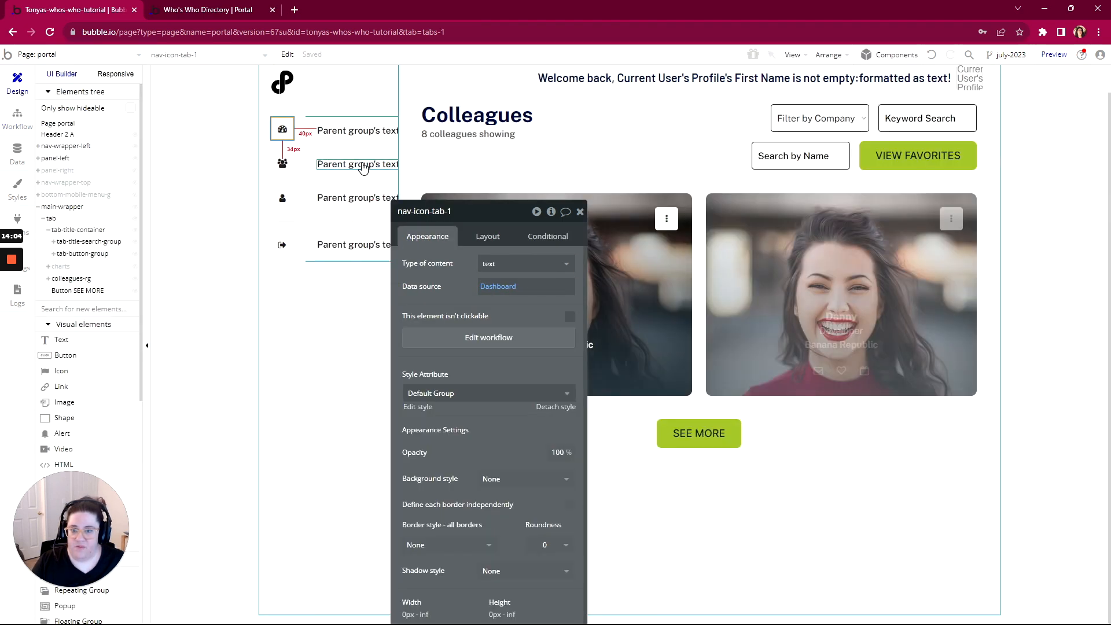
Repoint a click workflow to nav-icon-tab-2, passing nav-tab-2's text as tab text
right_click(361, 166)
click(402, 374)
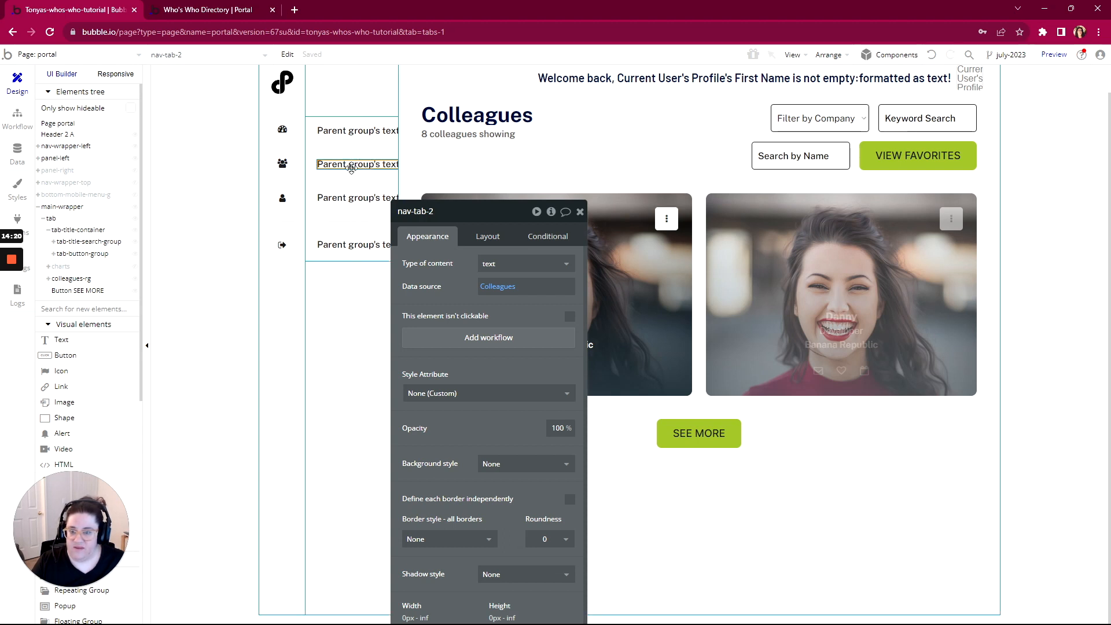
click(17, 119)
click(189, 117)
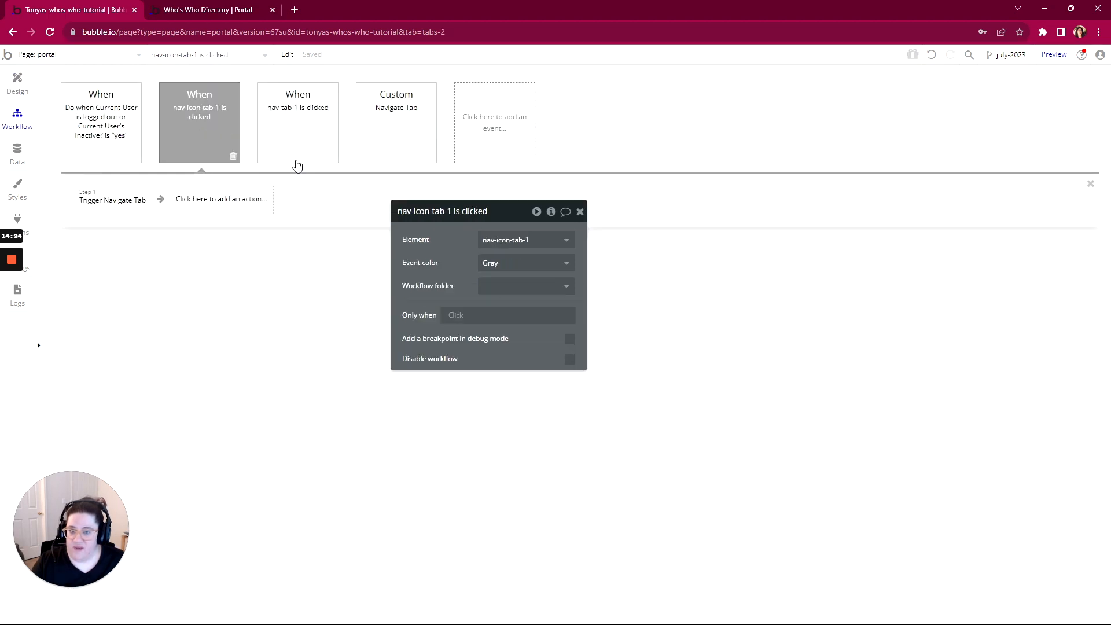
click(491, 239)
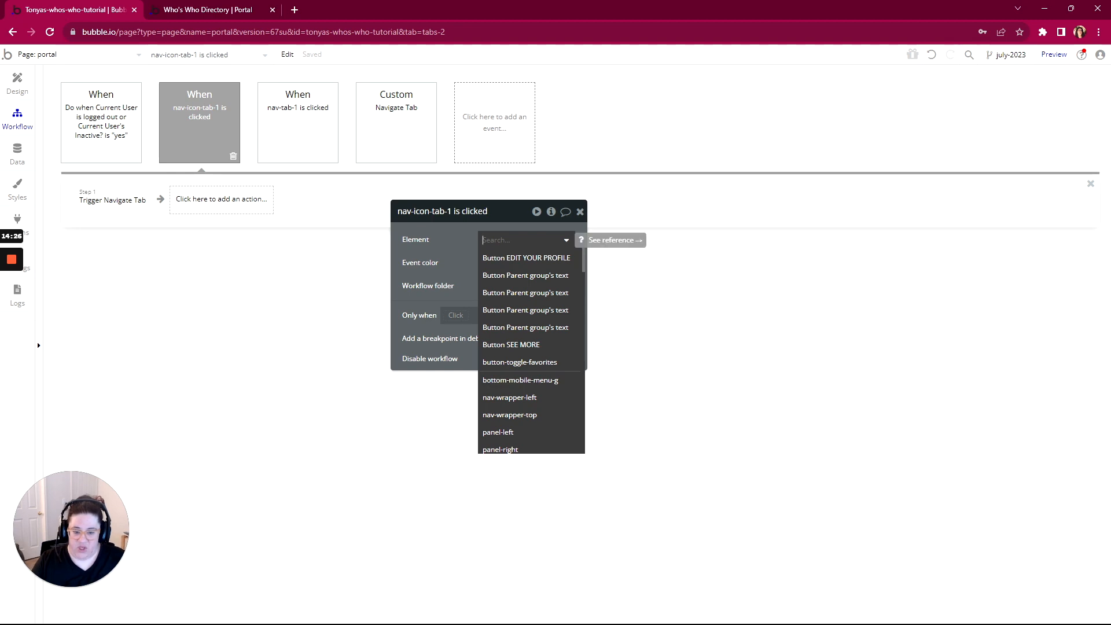
text(nav)
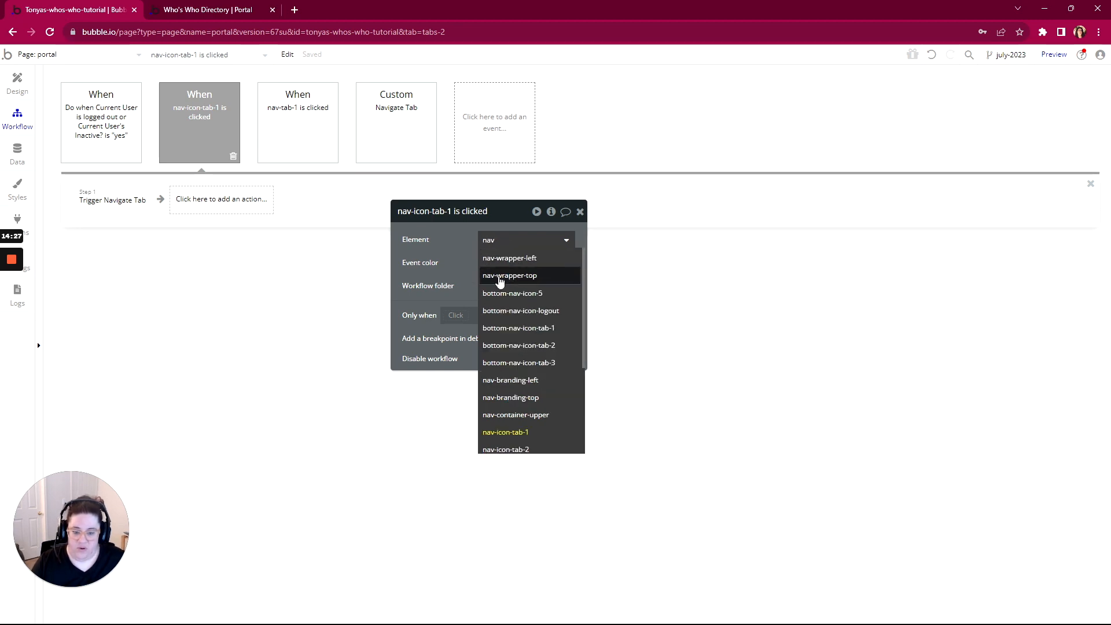
click(519, 450)
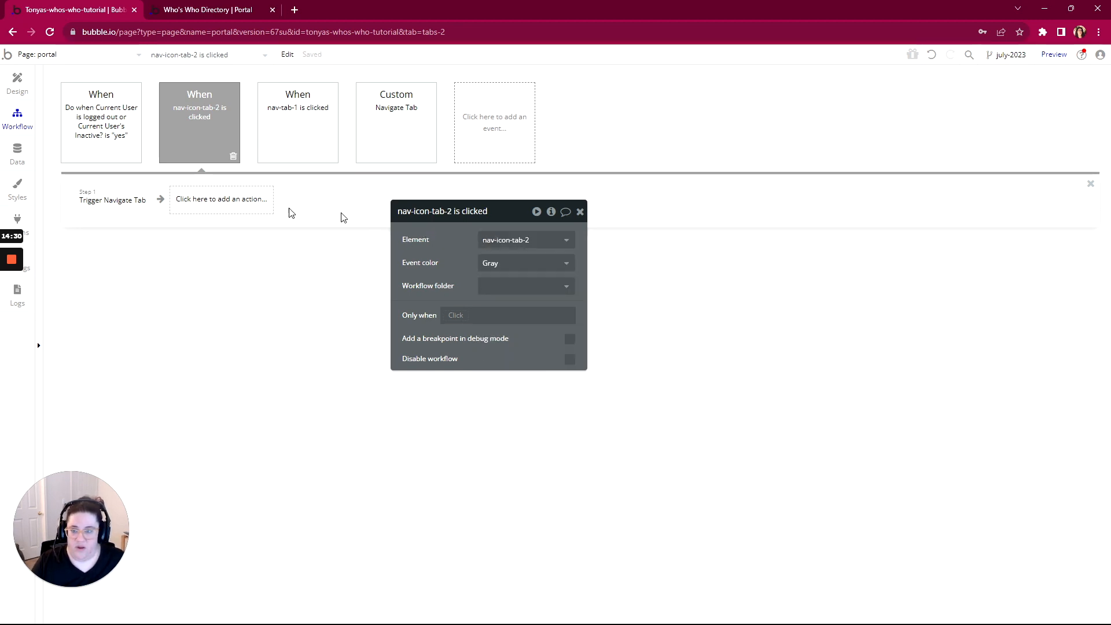
click(119, 203)
click(496, 263)
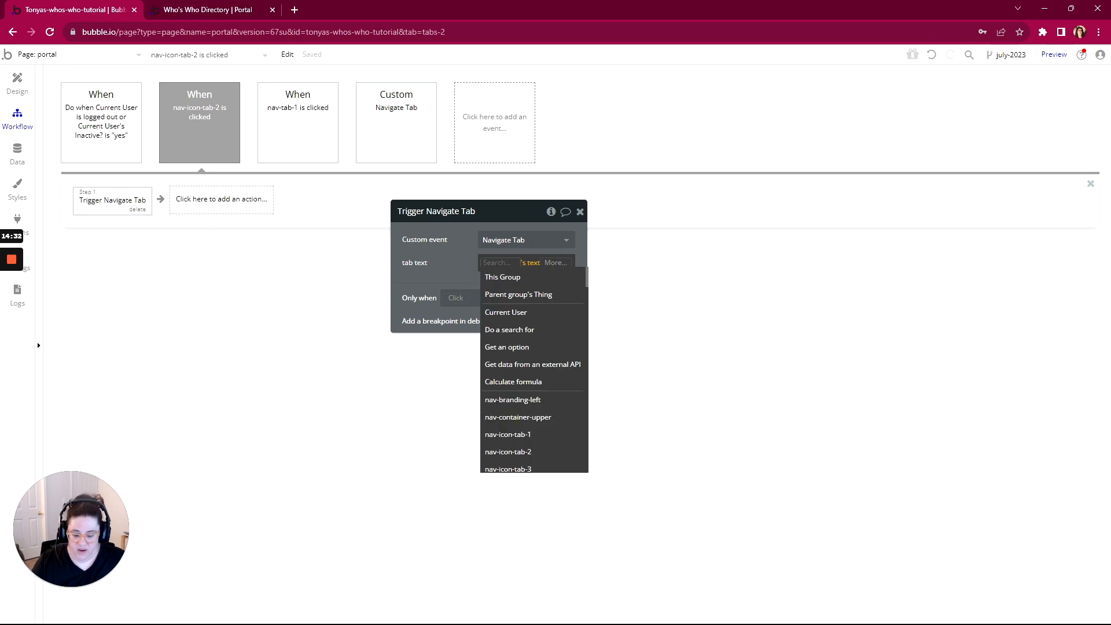
text(nav)
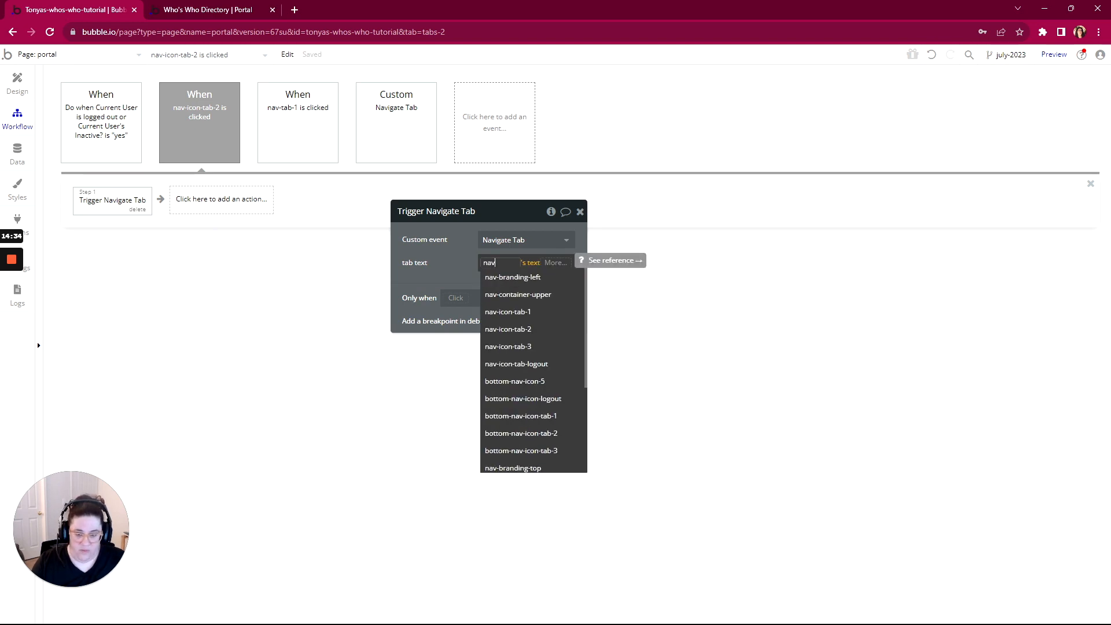
text(-tab)
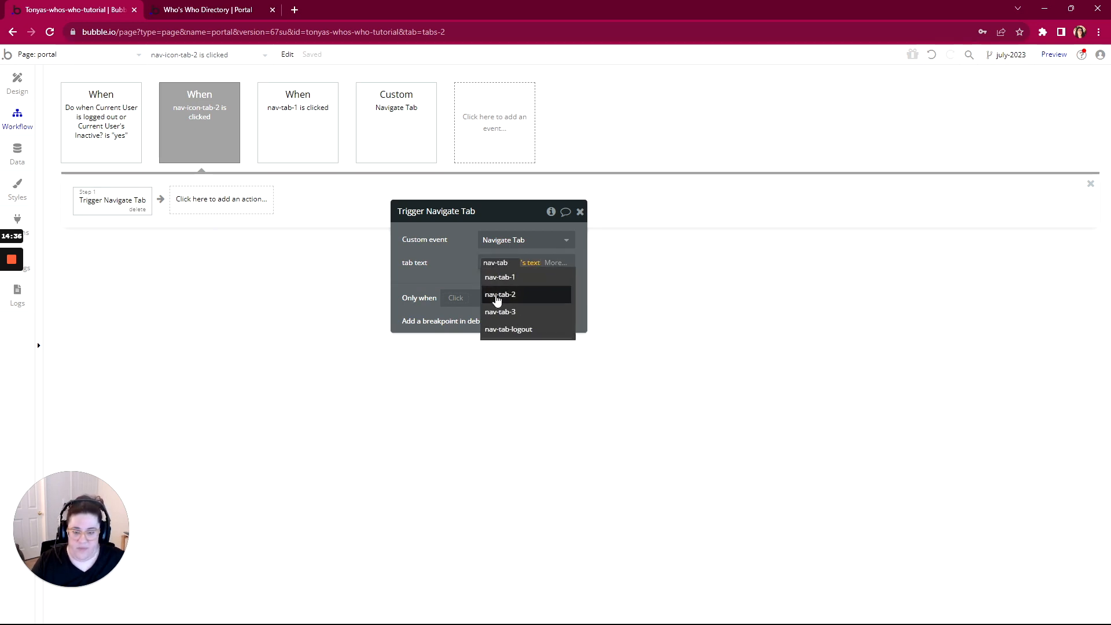
click(504, 295)
Repoint the other click workflow to nav-tab-2, with nav-tab-2's text as tab text
click(297, 119)
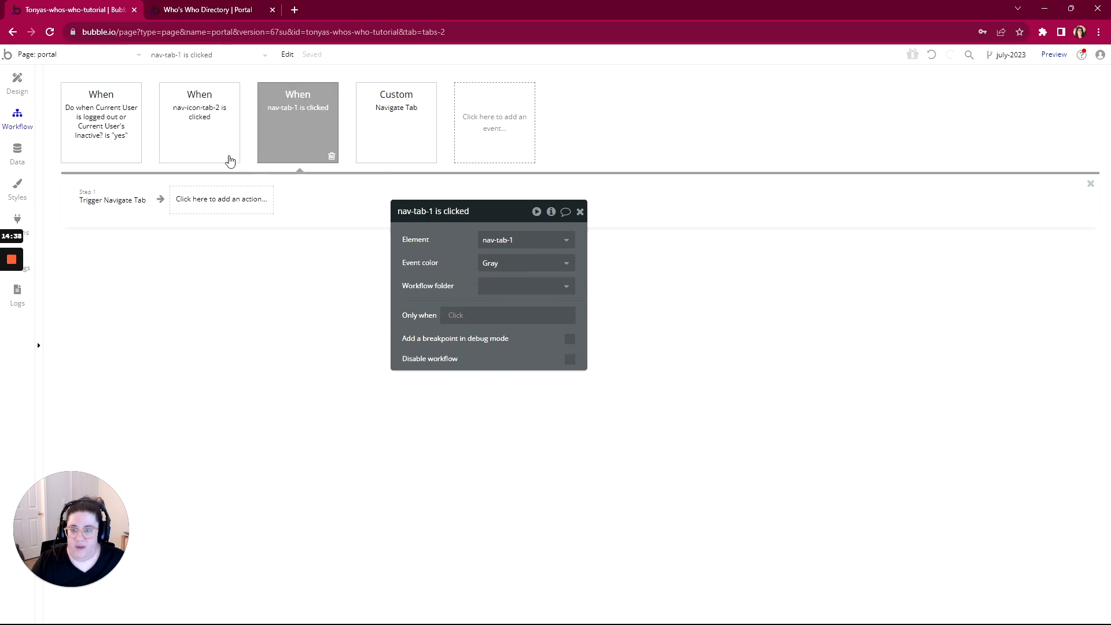
click(505, 240)
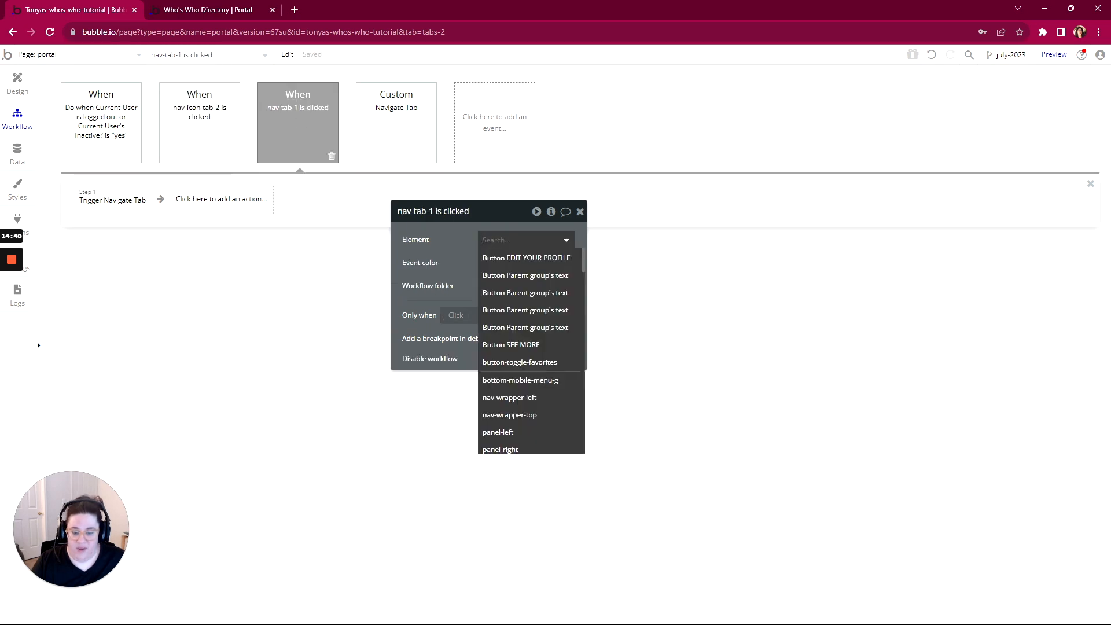
text(nav-ta)
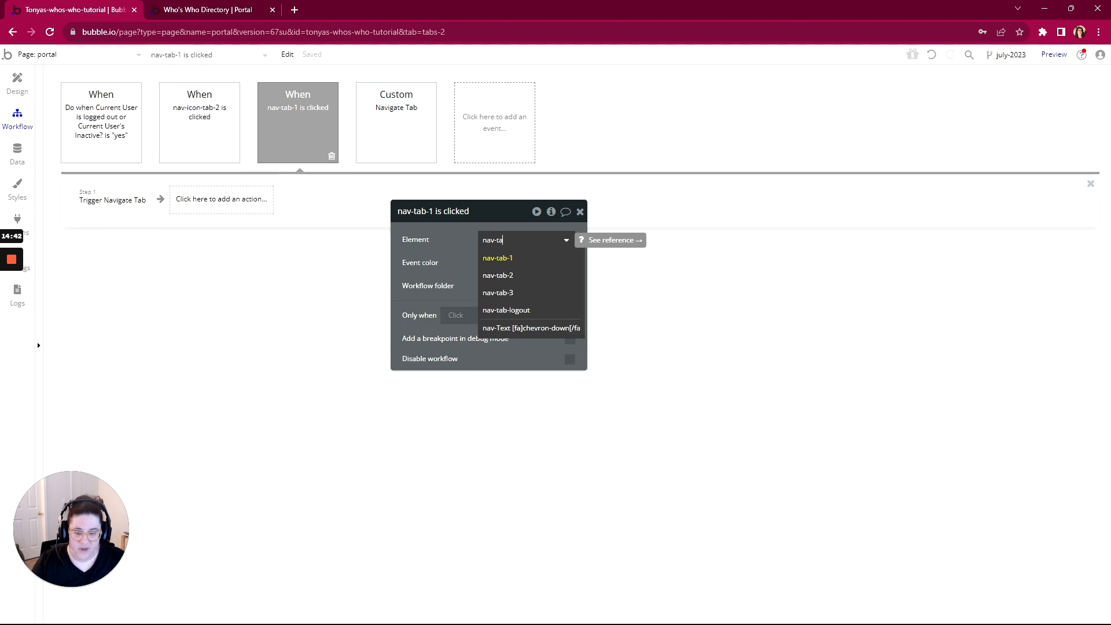
click(498, 275)
click(138, 203)
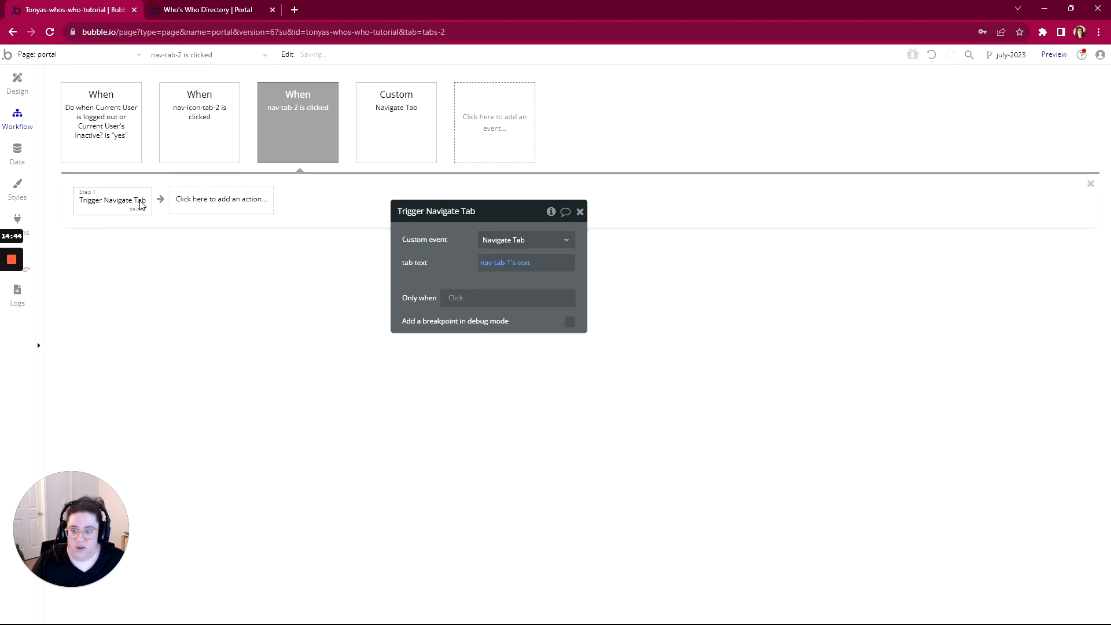
click(481, 264)
text(nav)
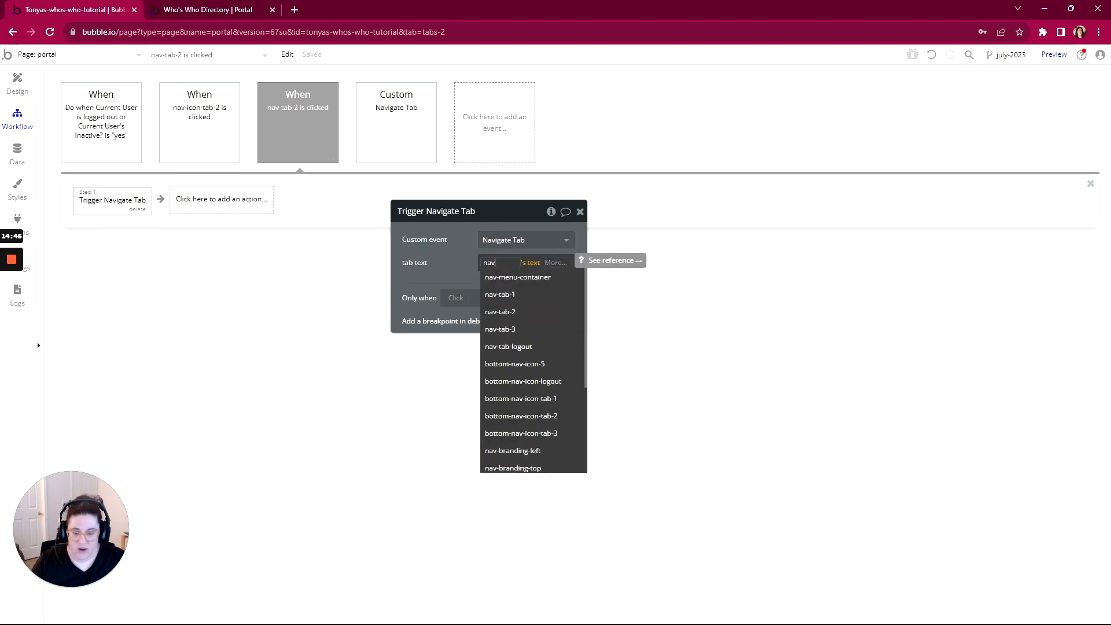
text(-tab)
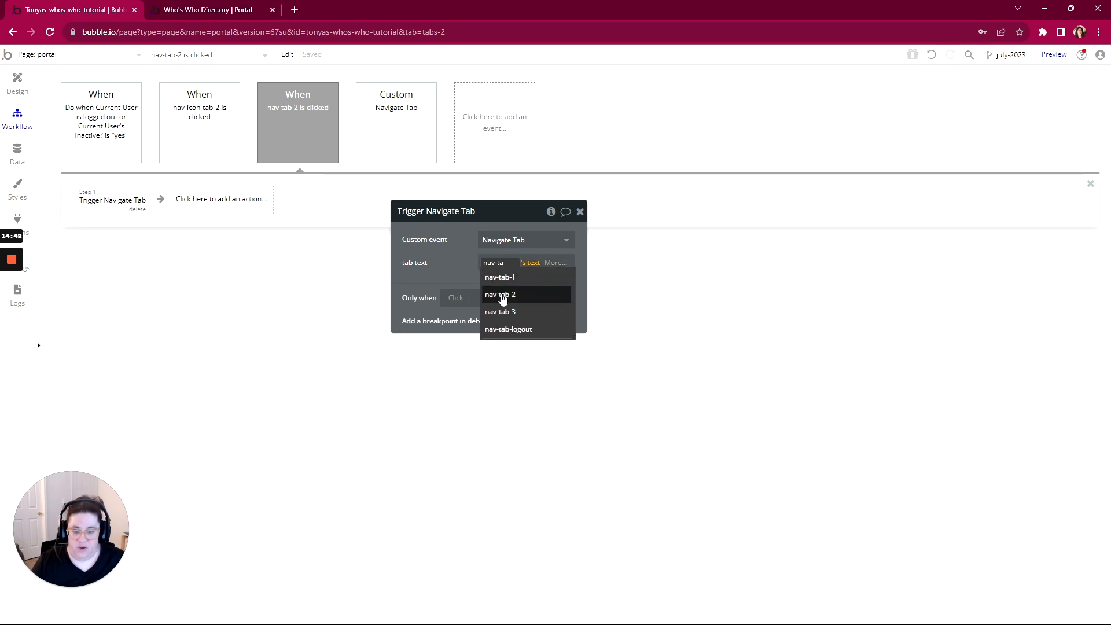
click(501, 294)
click(458, 272)
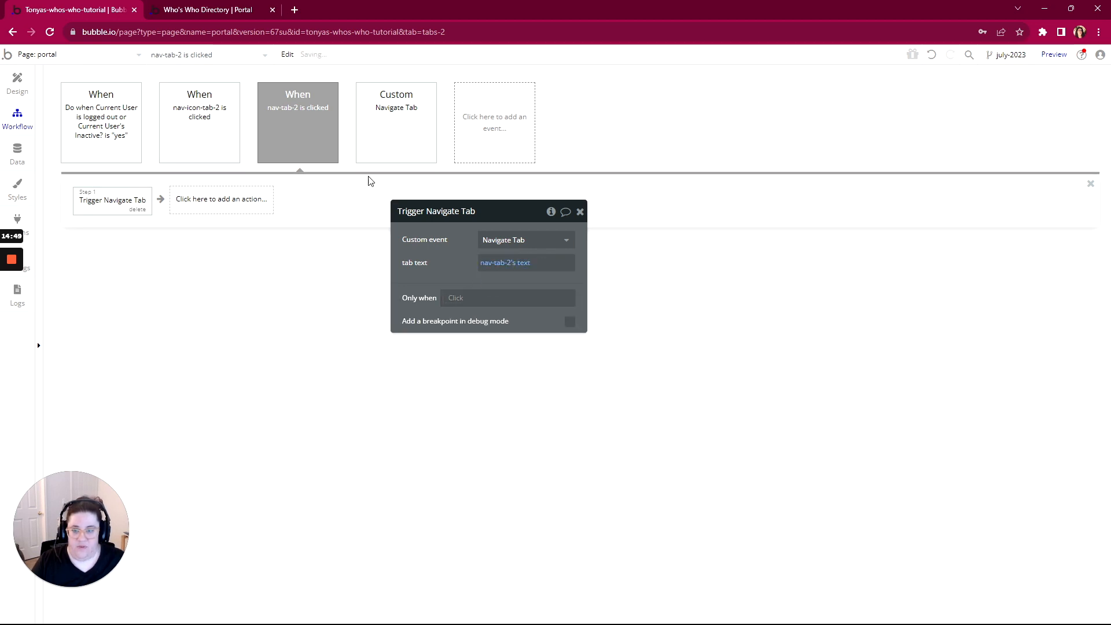
click(32, 93)
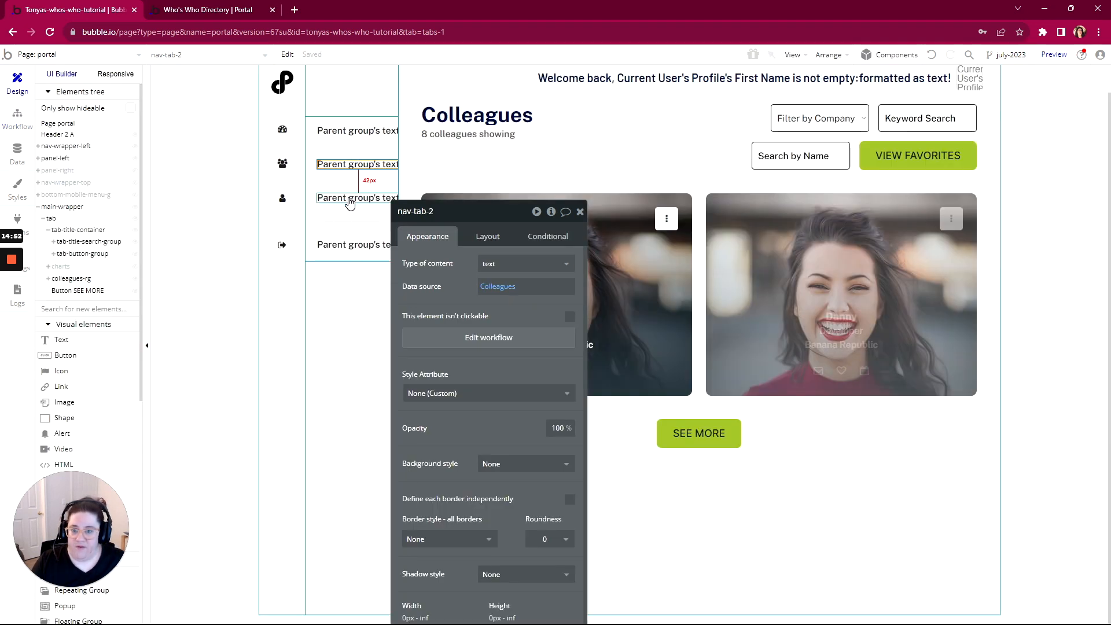
Create a nav-tab-3 click workflow with a Trigger Navigate Tab step sending nav-tab-3's text
right_click(350, 203)
click(399, 409)
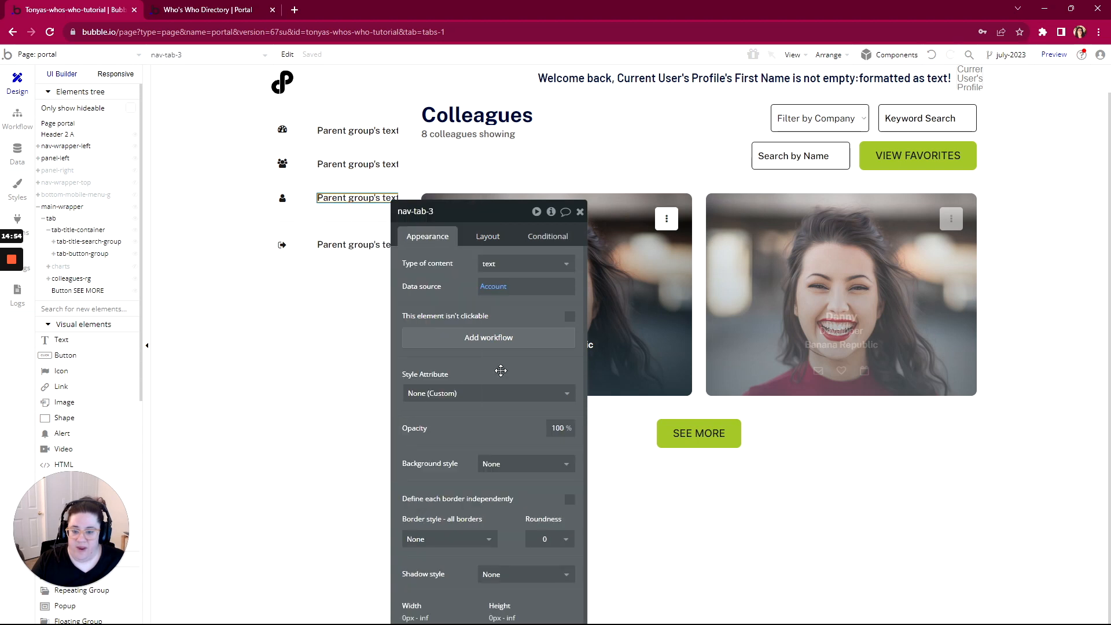
click(510, 339)
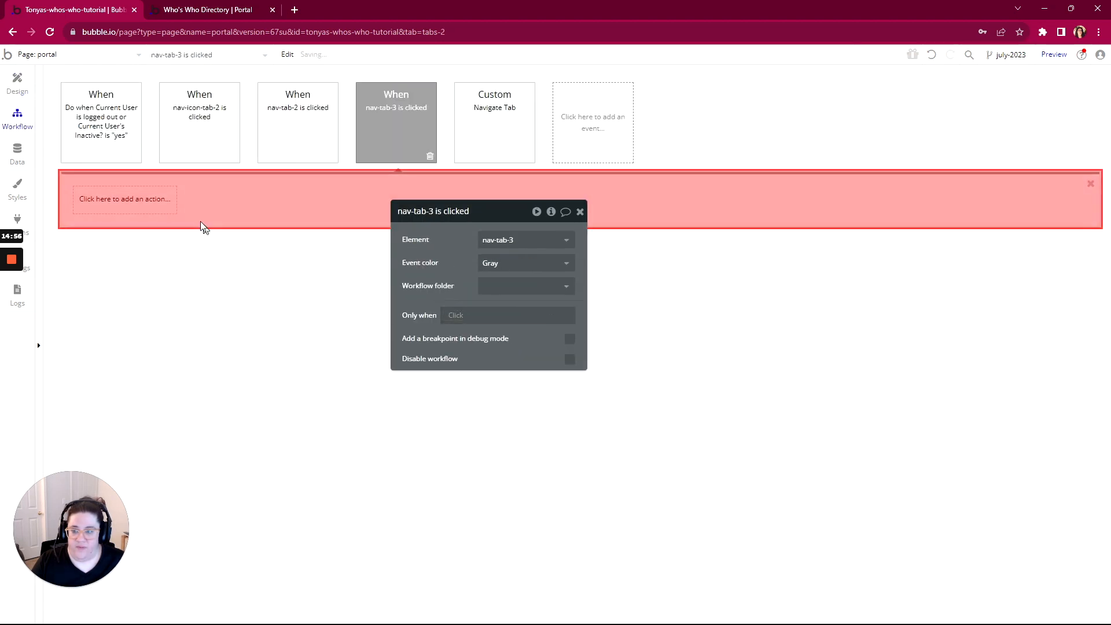
click(117, 201)
mouse_move(123, 396)
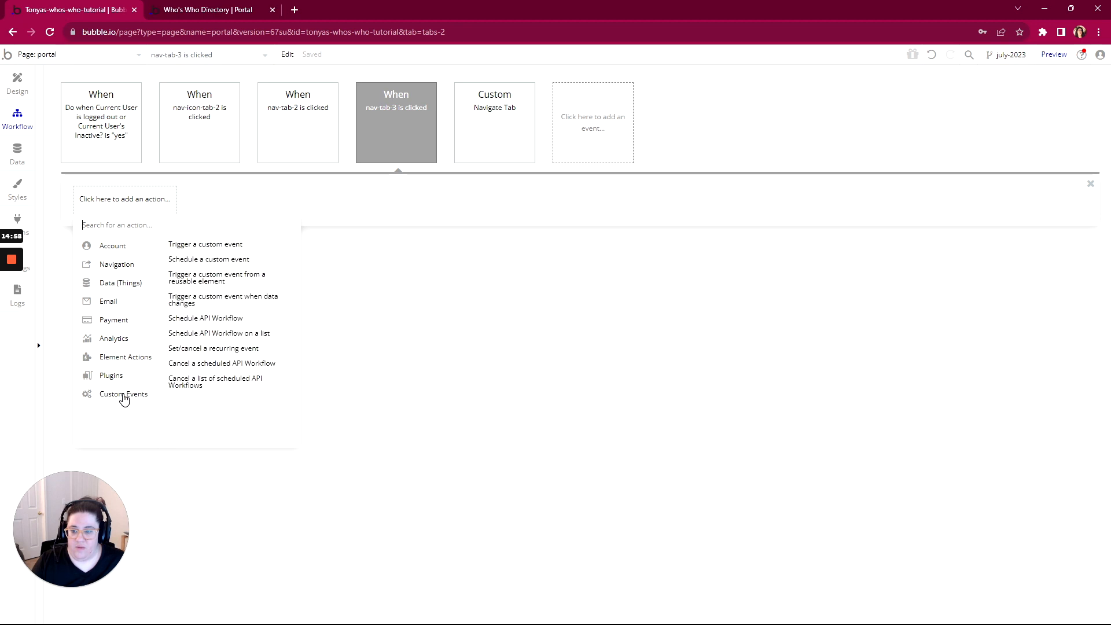
click(222, 246)
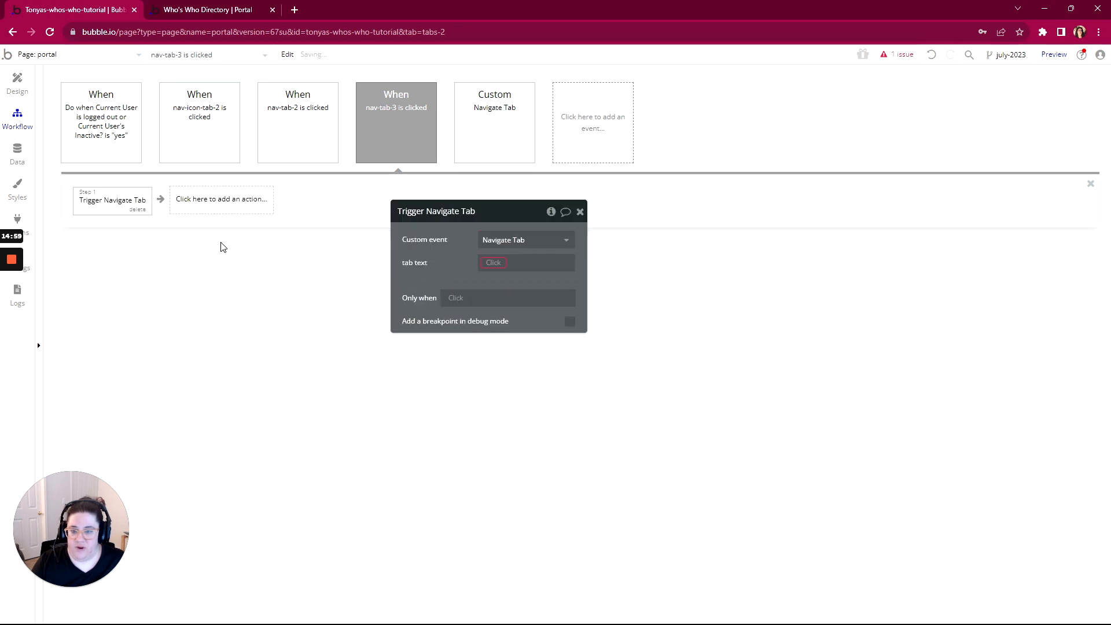
click(493, 263)
text(nav)
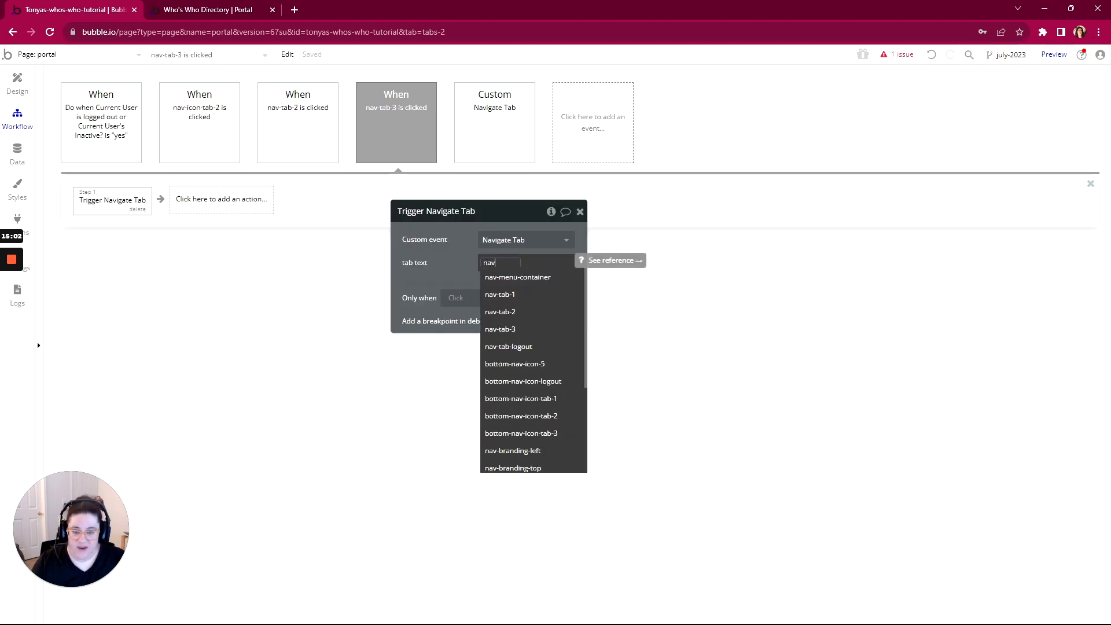
click(501, 329)
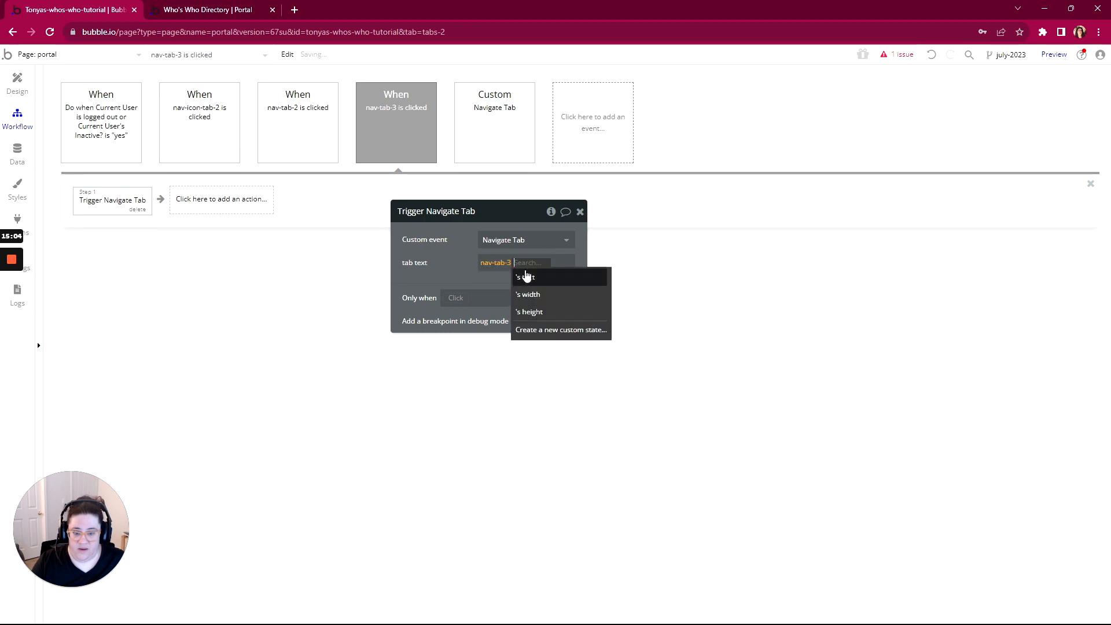
click(525, 279)
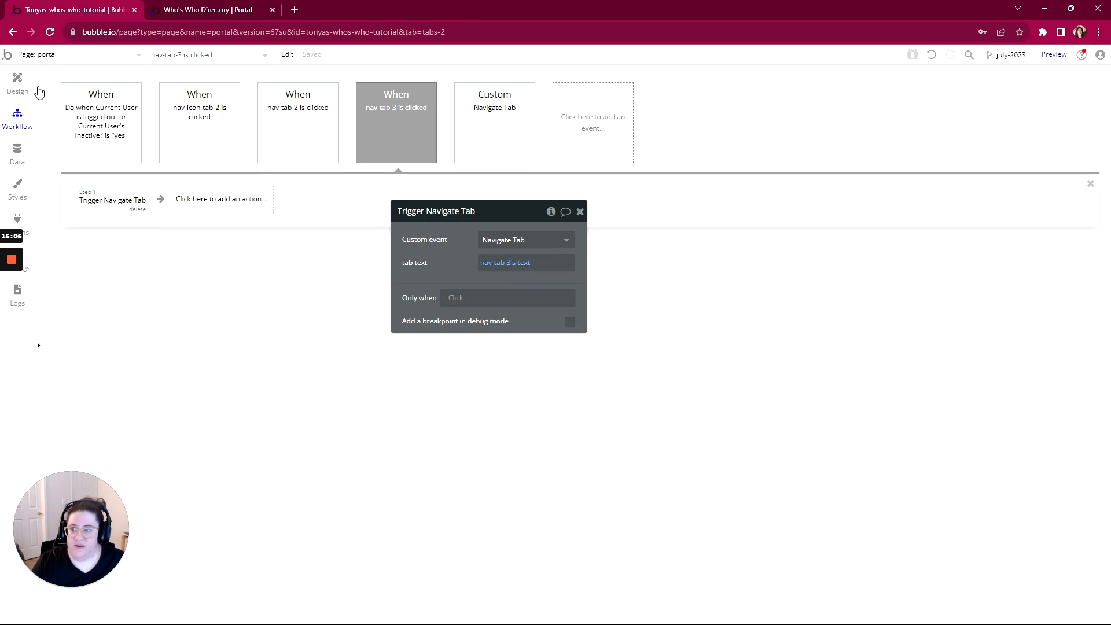
click(17, 86)
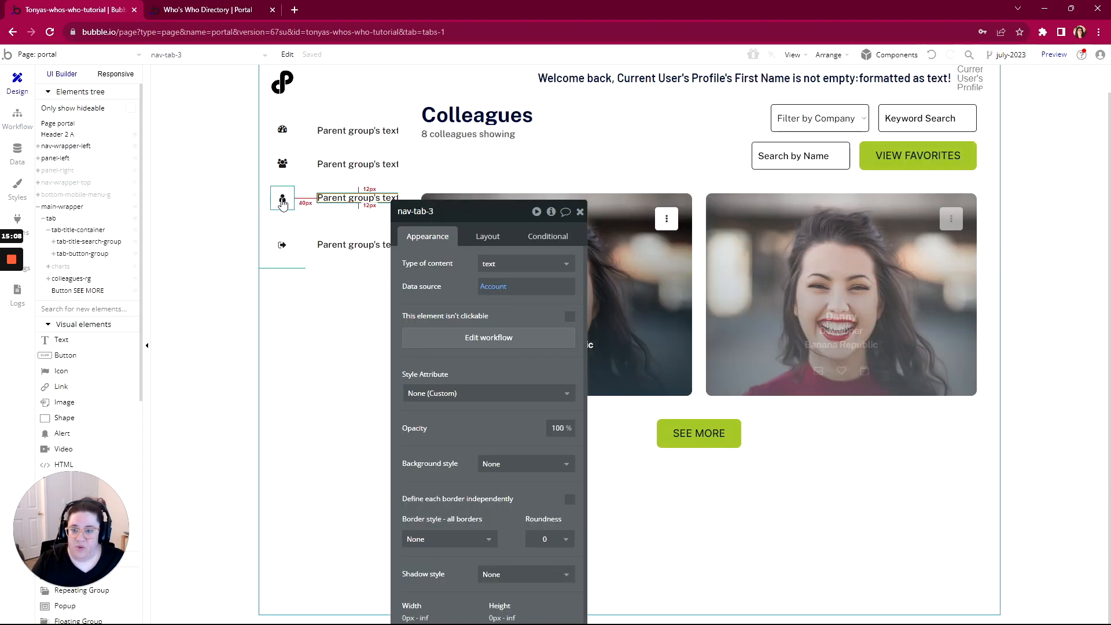
Select the profile icon's parent group nav-icon-tab-3 and create its click workflow
right_click(282, 204)
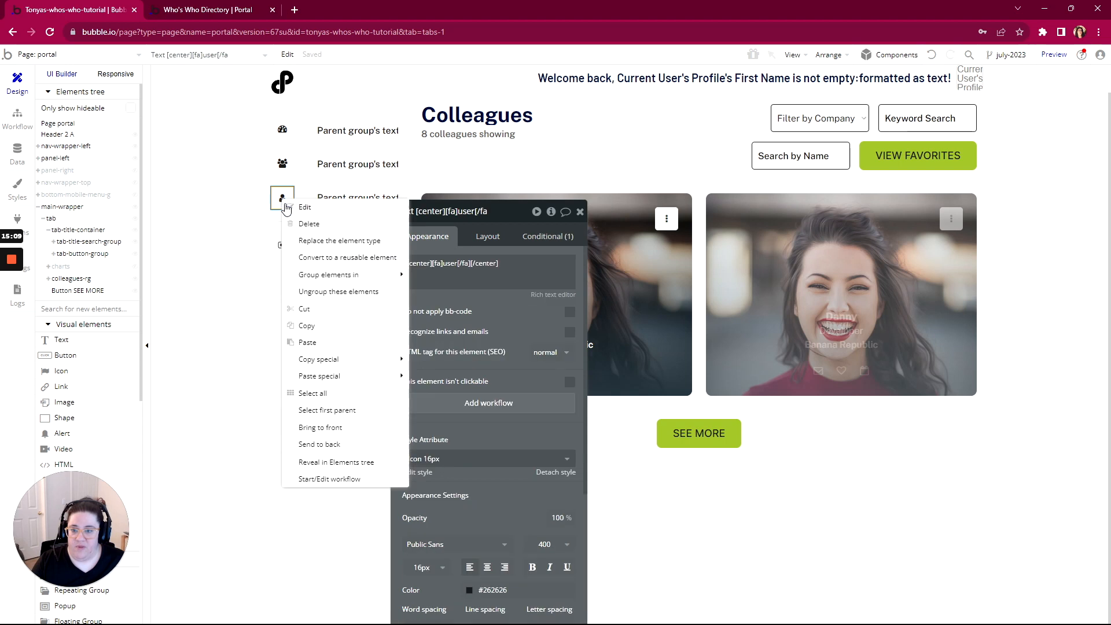
click(324, 411)
click(496, 339)
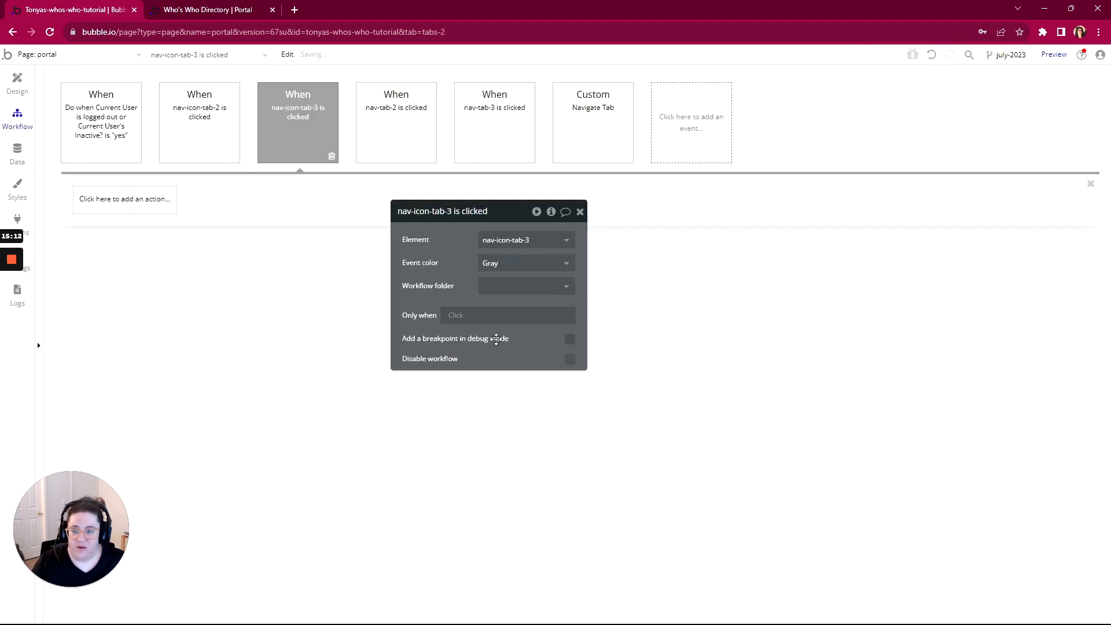
click(107, 200)
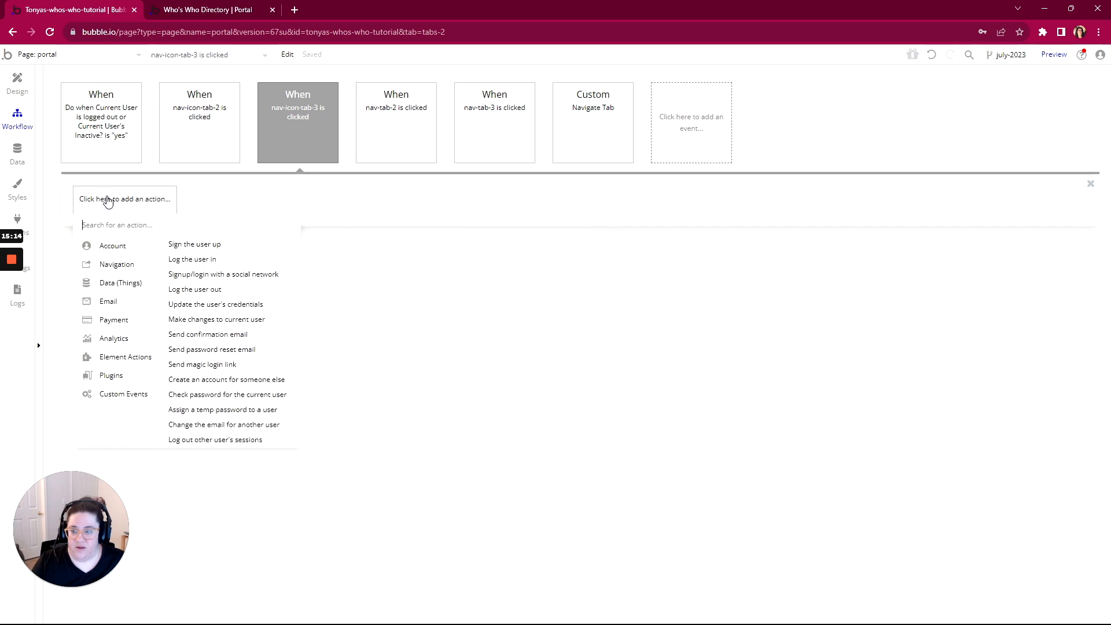
mouse_move(105, 266)
mouse_move(110, 242)
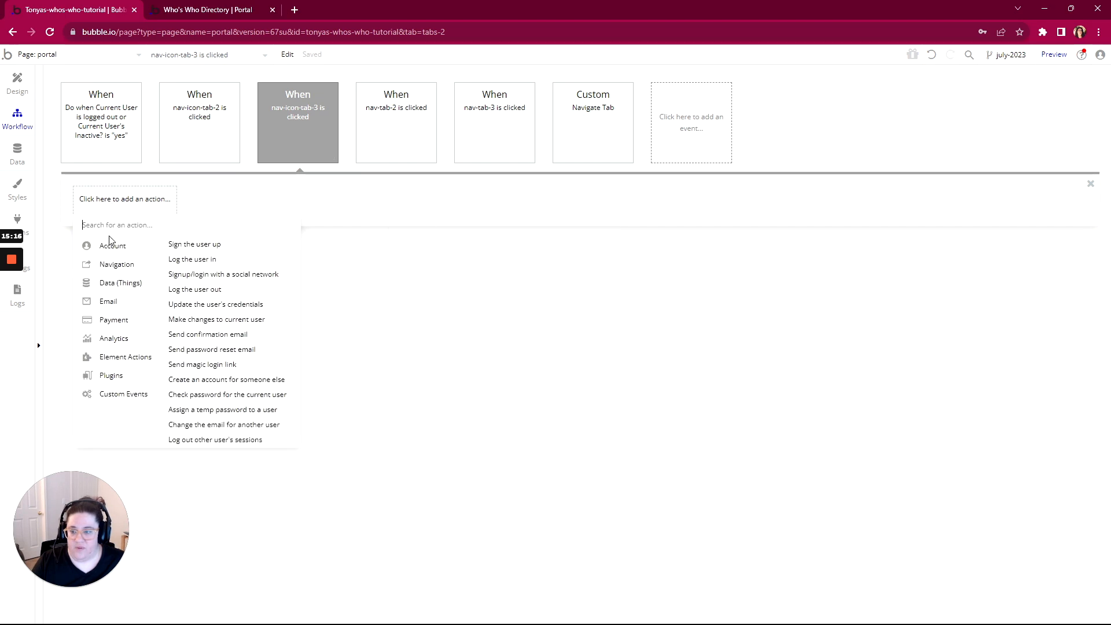
click(18, 92)
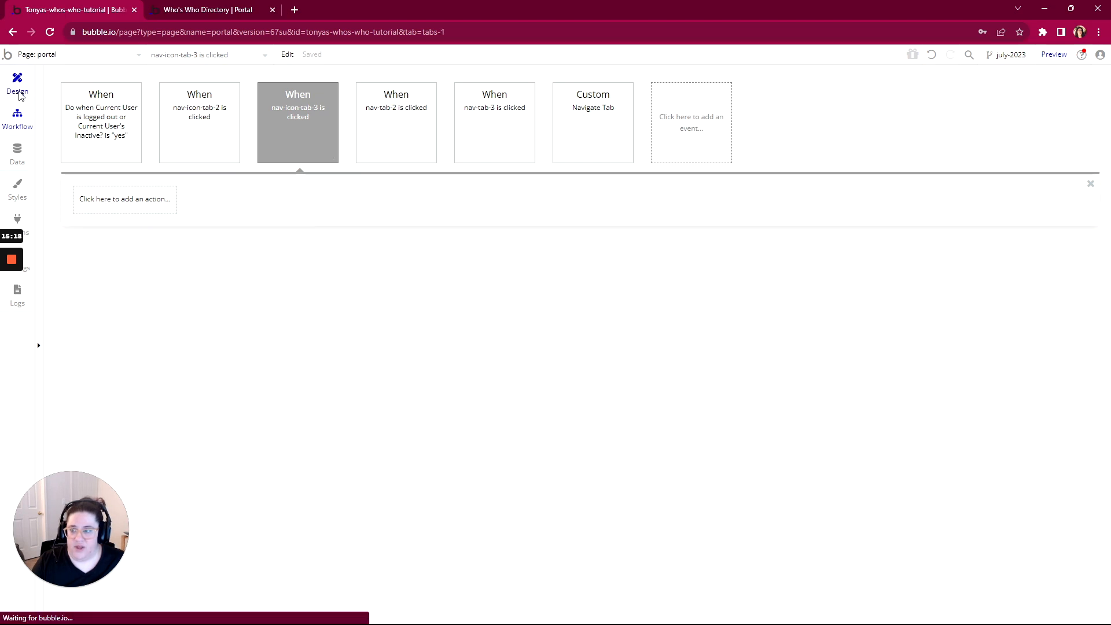
click(207, 10)
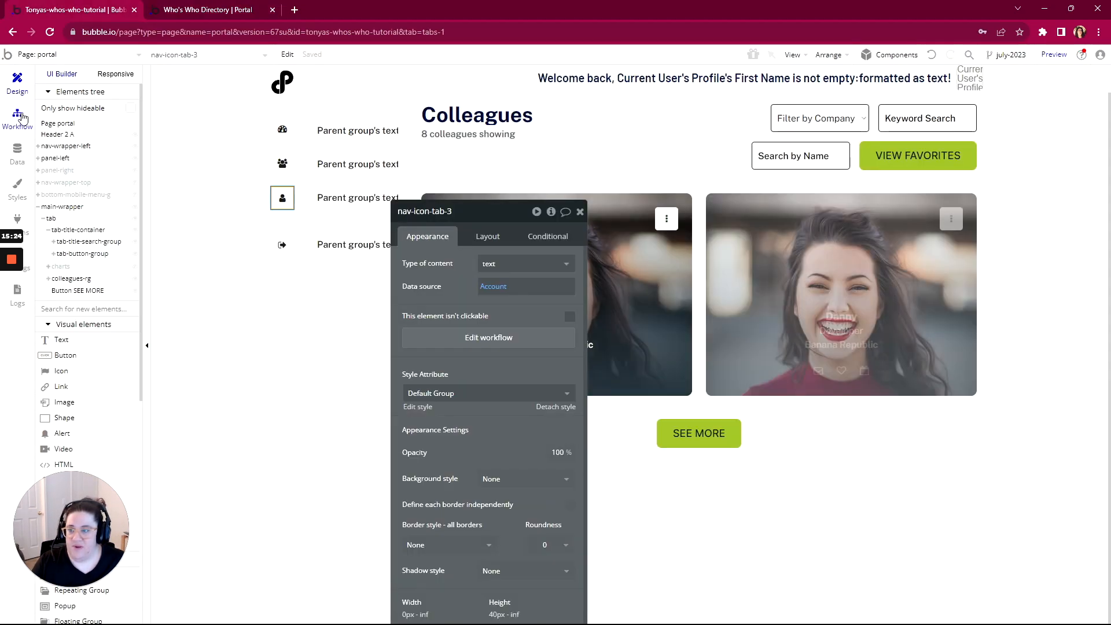
click(22, 119)
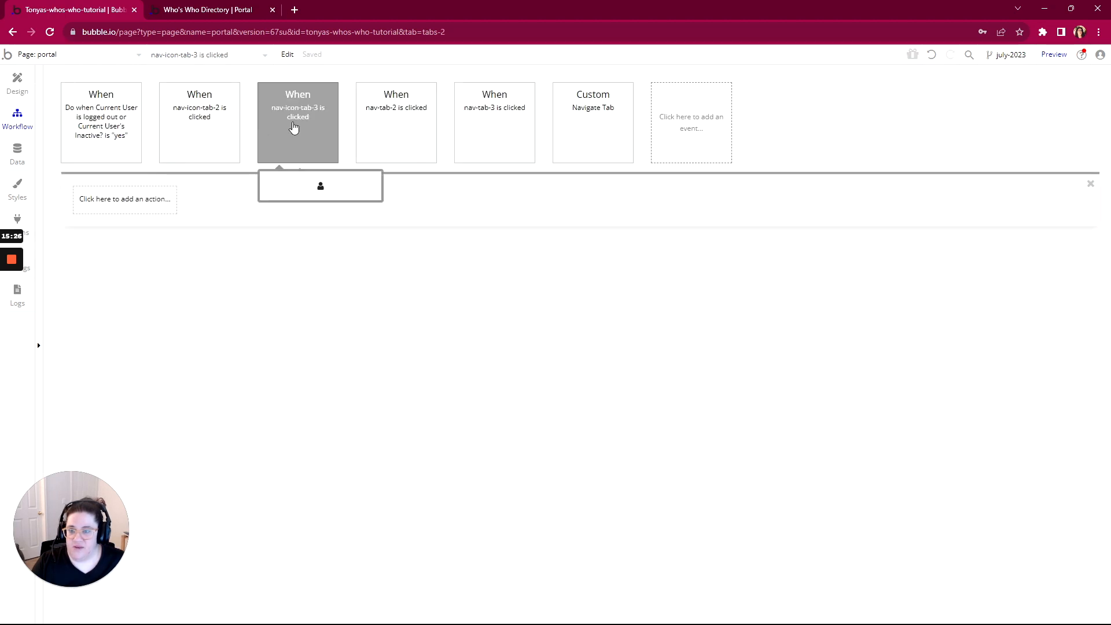
Make nav-icon-tab-3's workflow go to the account page, sending Current User's Profile
click(85, 215)
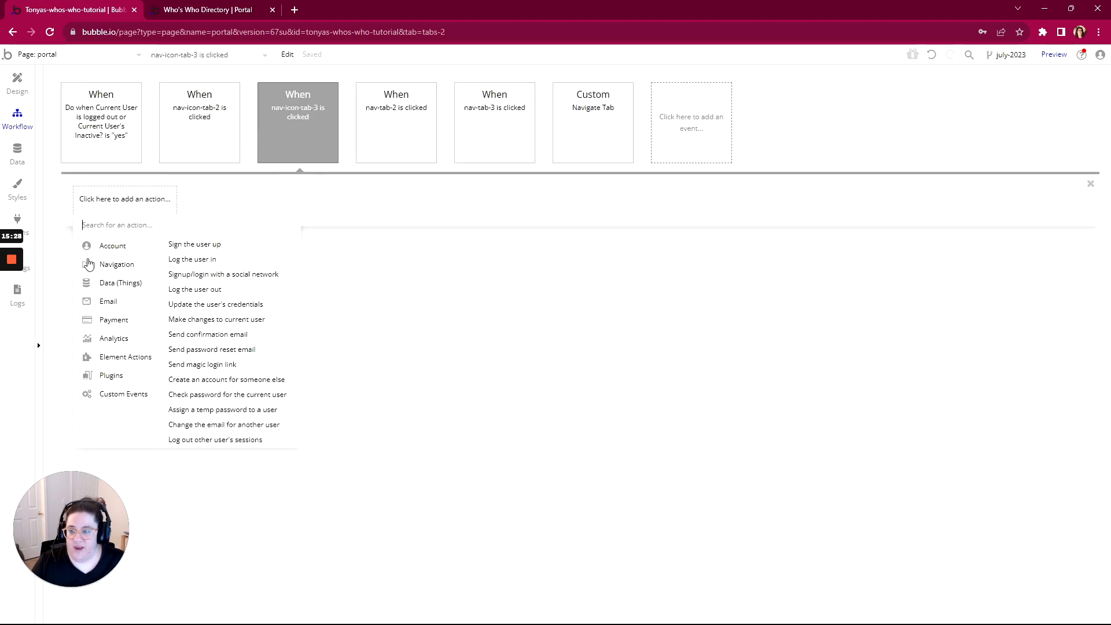
mouse_move(133, 270)
click(191, 245)
click(526, 239)
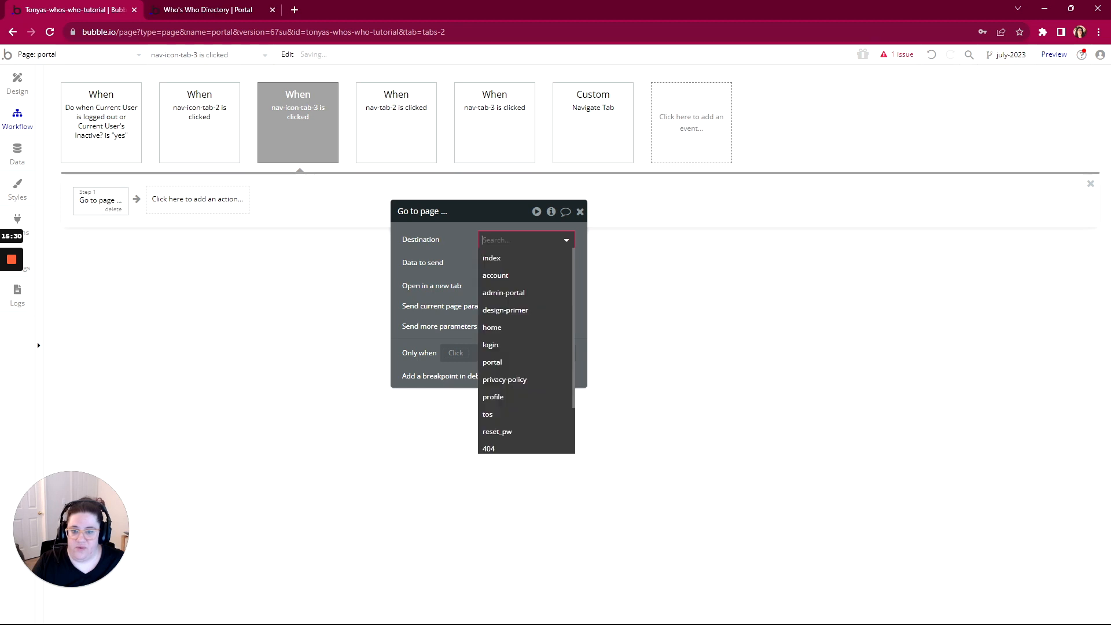
click(499, 277)
click(495, 264)
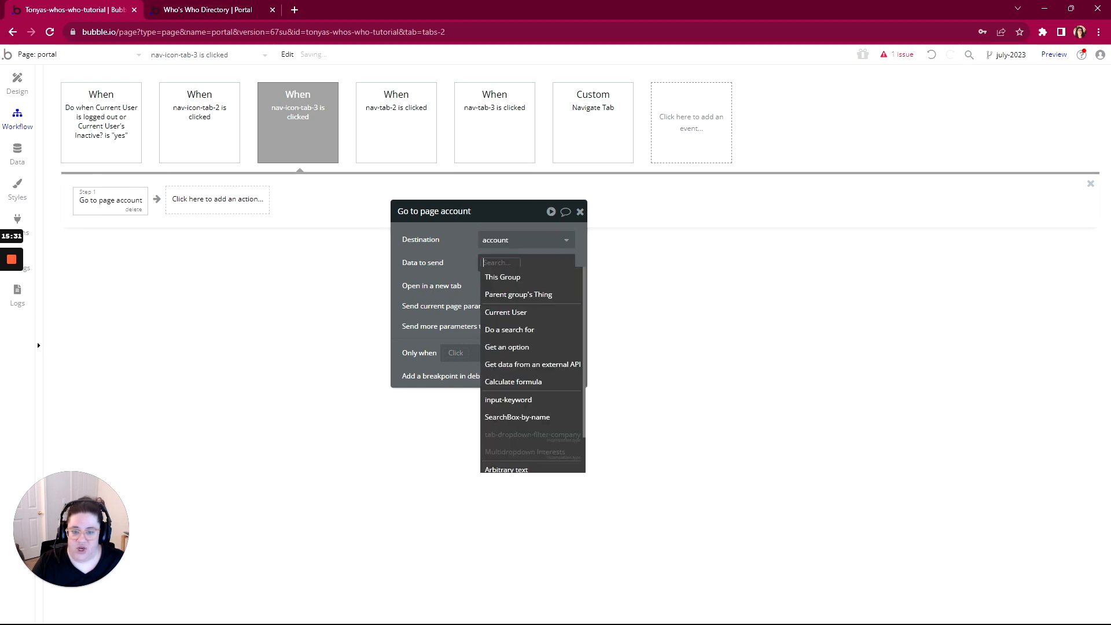
click(498, 307)
click(541, 294)
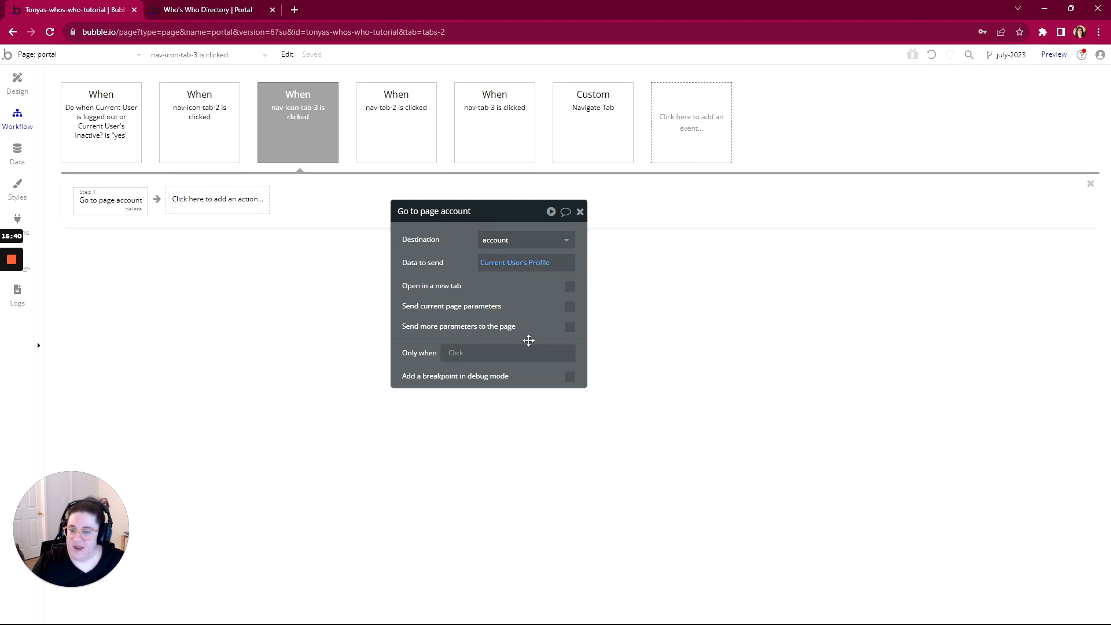
Copy the Go to page account step and paste it into the nav-tab-3 click workflow
click(473, 130)
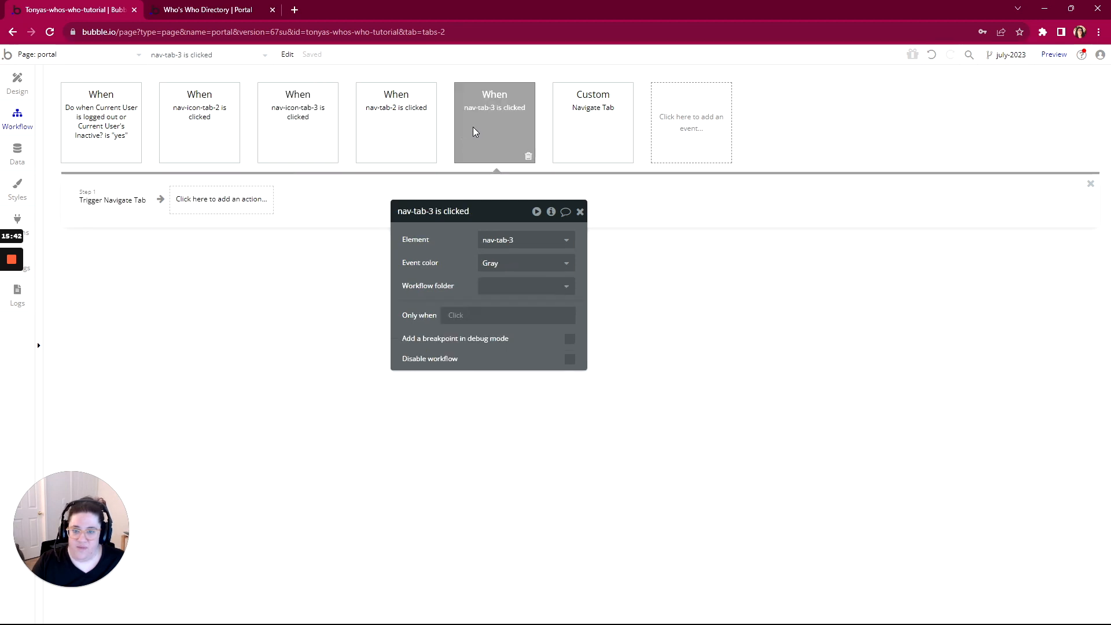
click(138, 199)
click(133, 209)
click(275, 140)
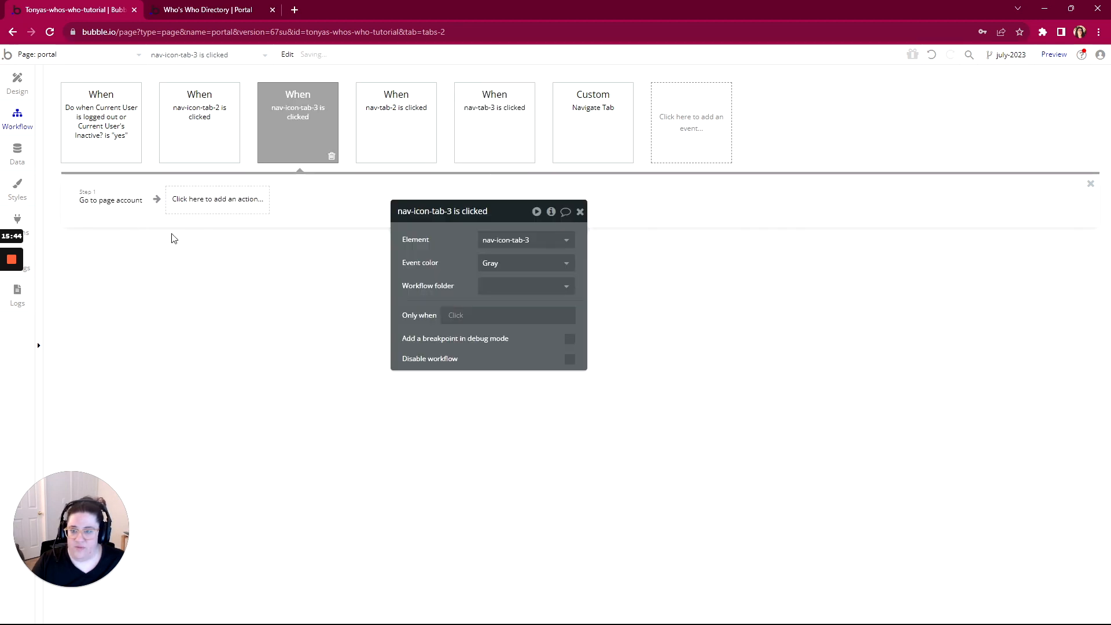
click(119, 206)
right_click(119, 207)
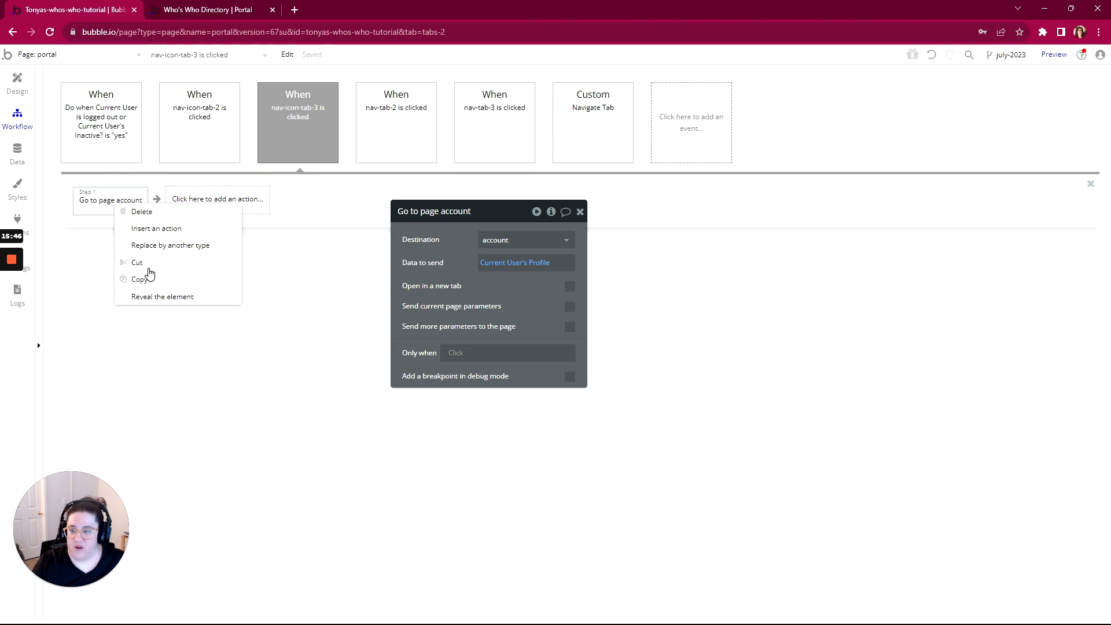
click(145, 280)
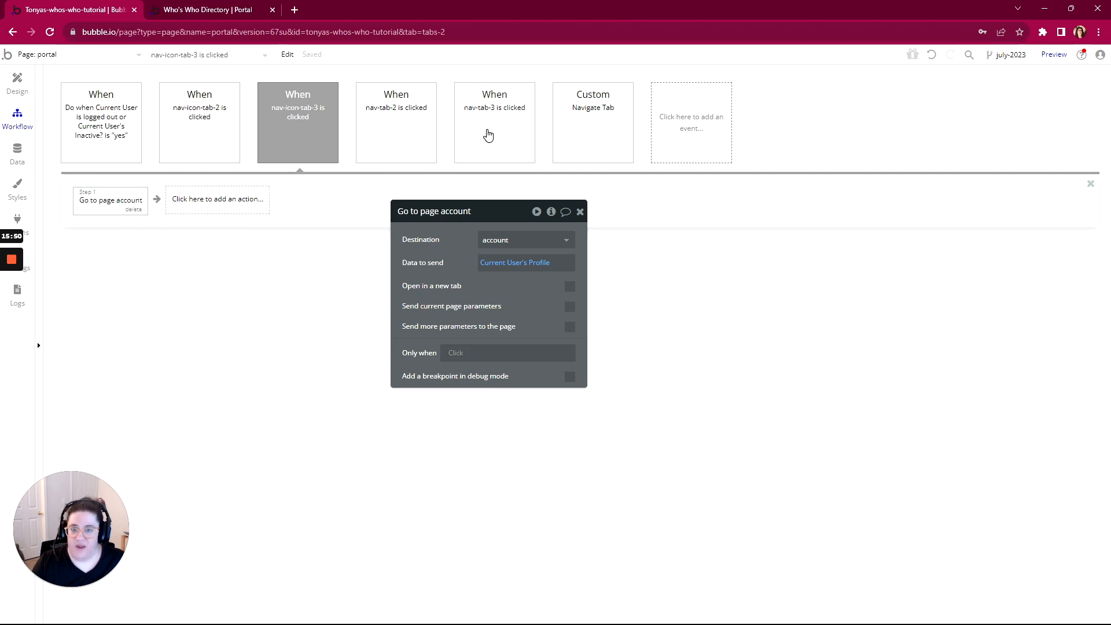
click(474, 118)
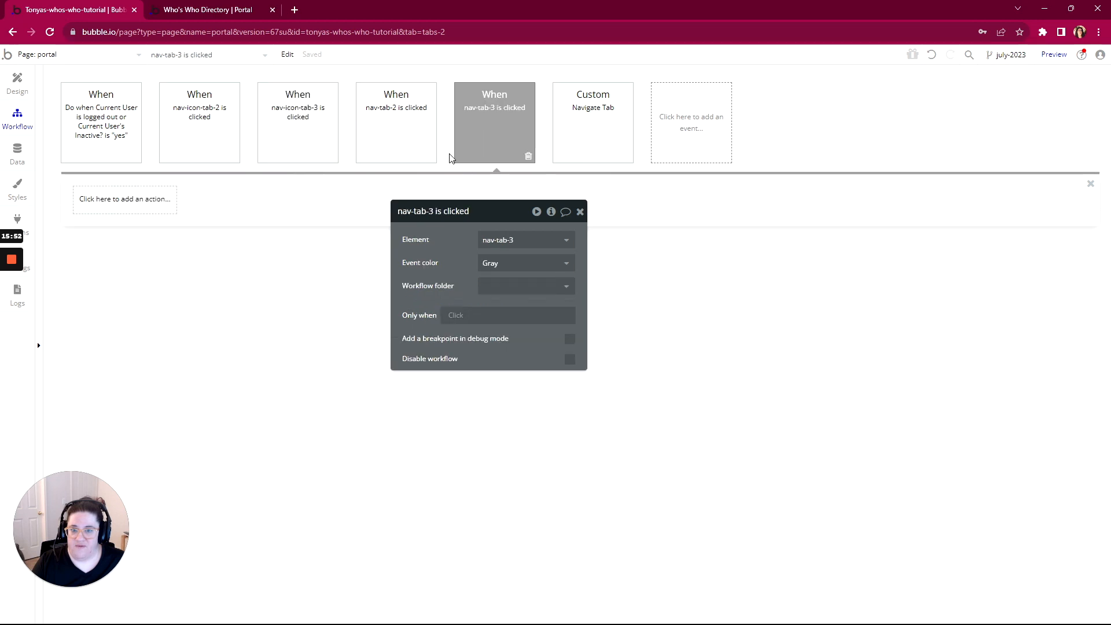
right_click(120, 195)
click(149, 209)
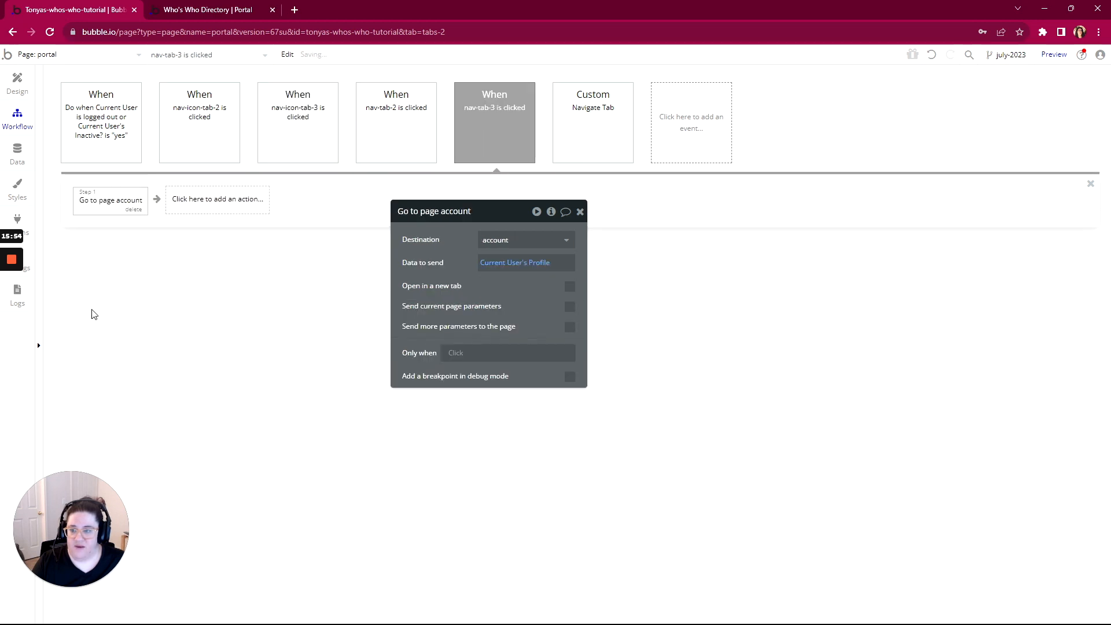
click(19, 96)
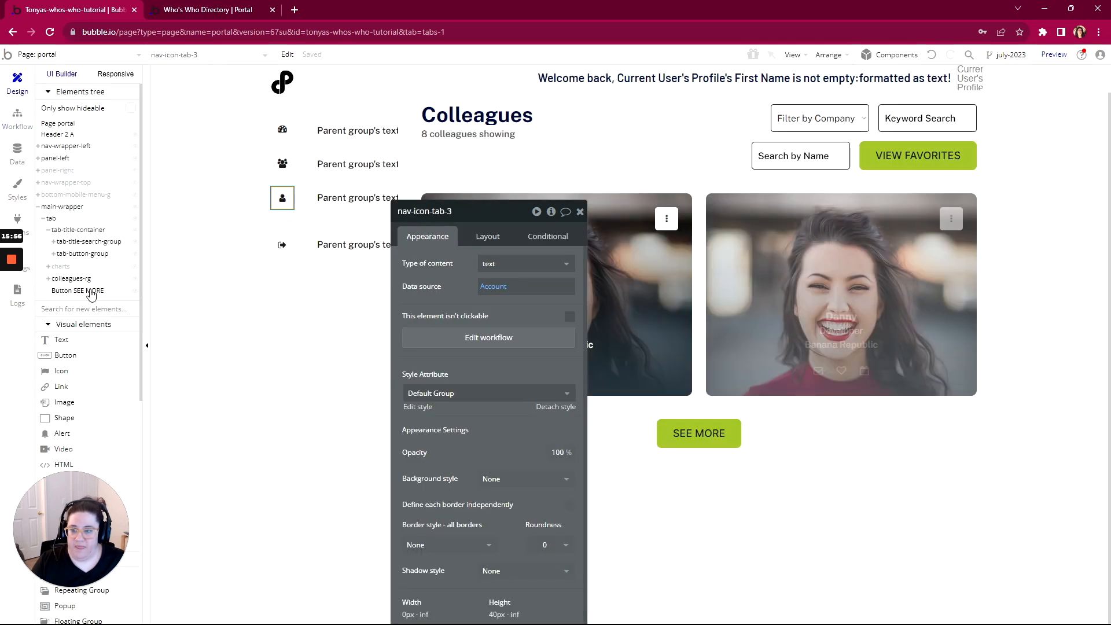
Give the logout icon group nav-icon-tab-logout a click workflow that logs the user out
right_click(281, 248)
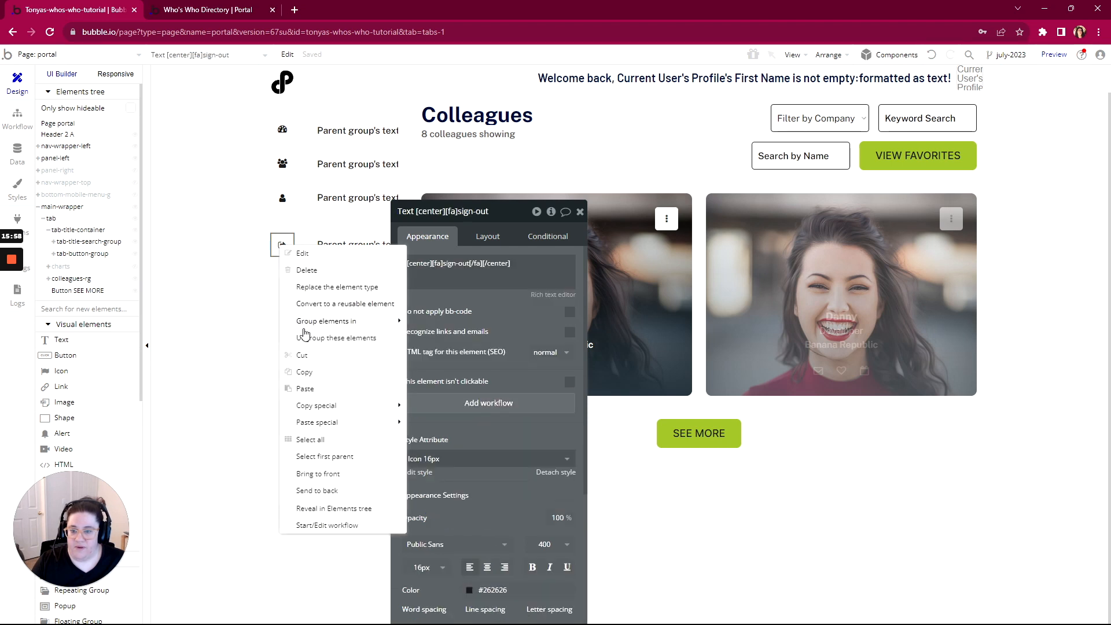
click(318, 457)
click(479, 344)
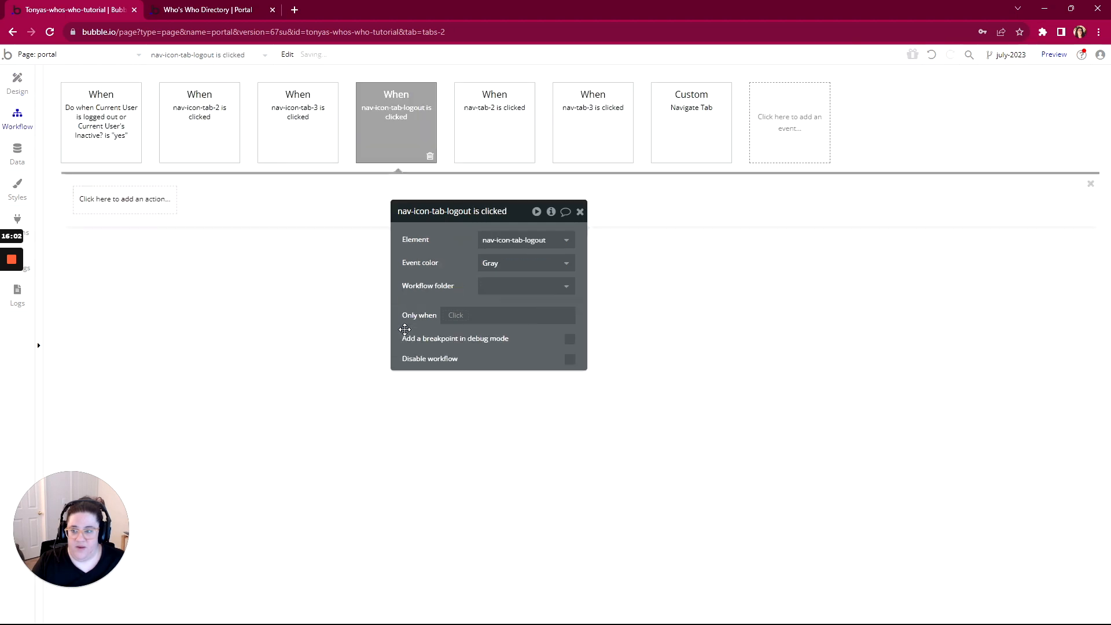
click(124, 208)
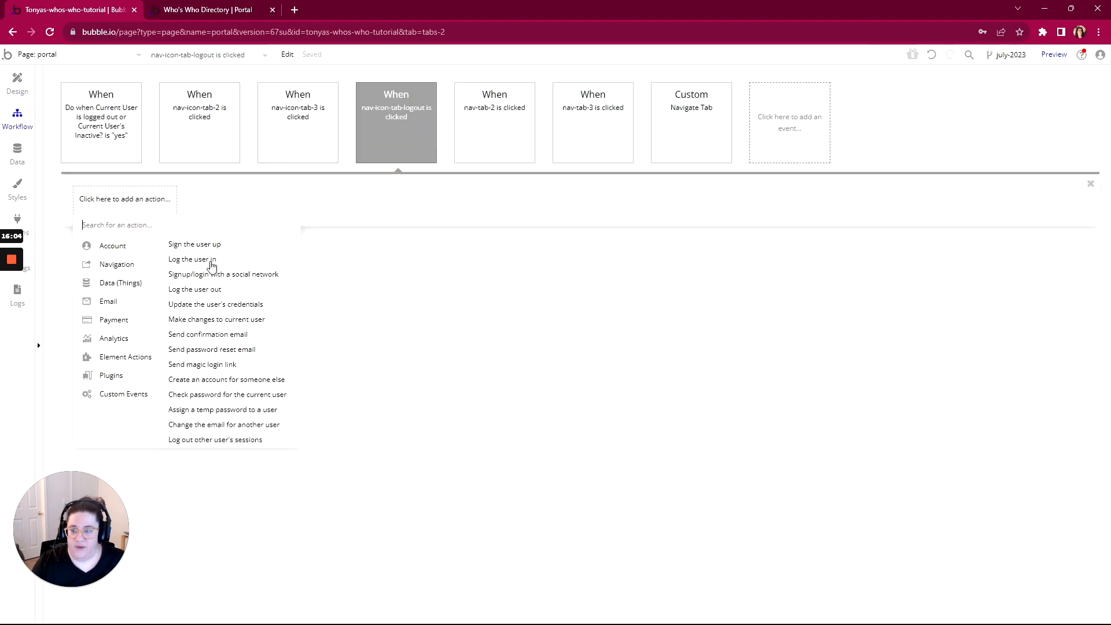
click(197, 289)
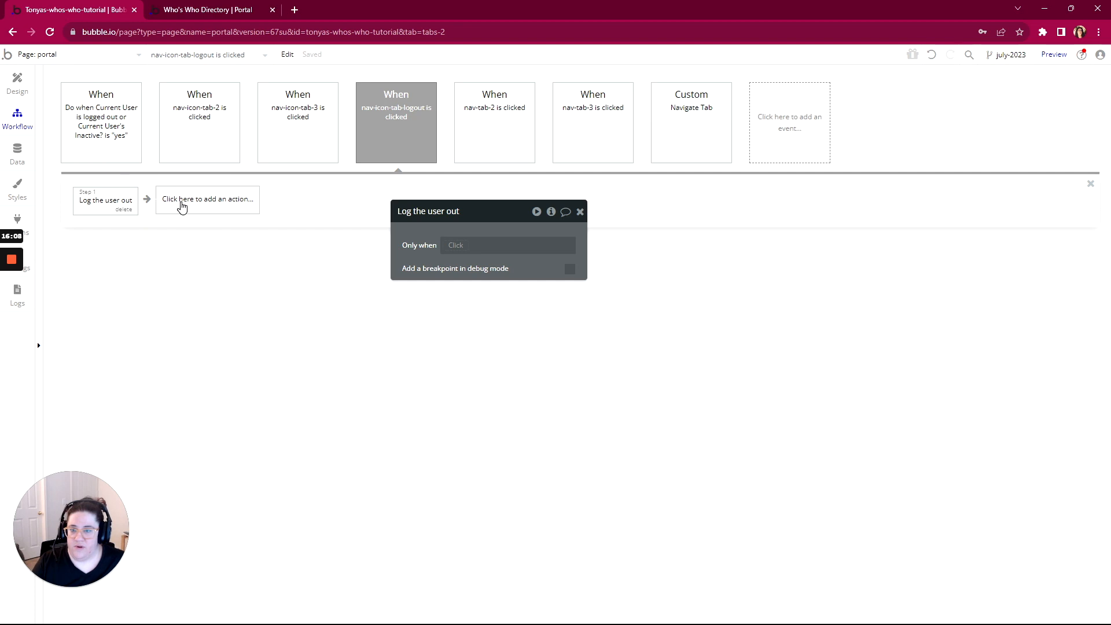
click(18, 84)
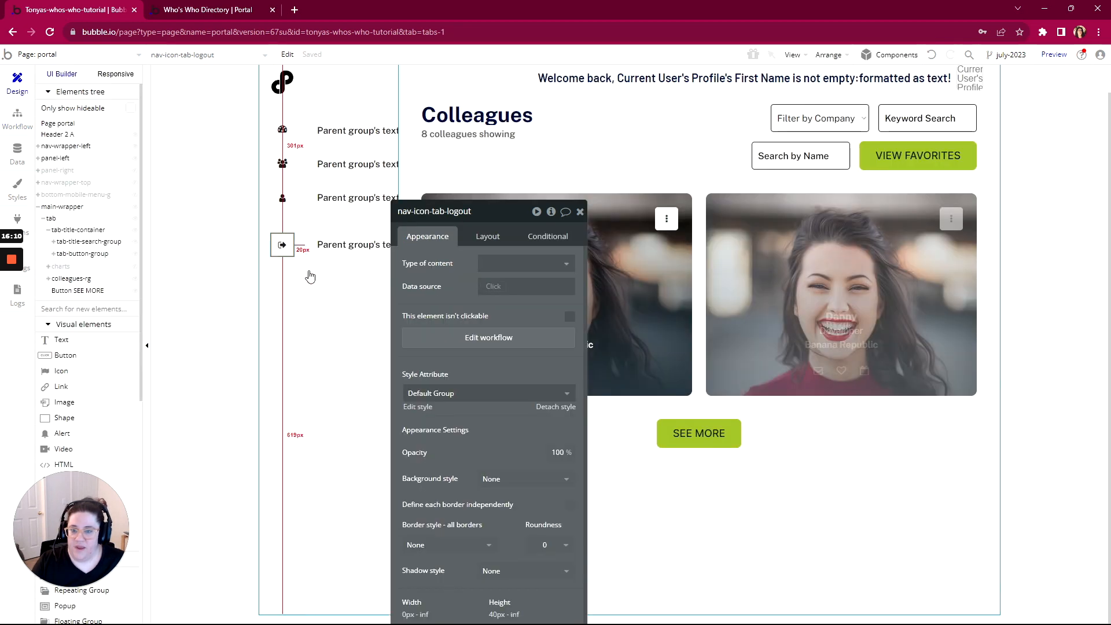
Add a Log the user out click workflow to the Logout text group nav-tab-logout
right_click(336, 251)
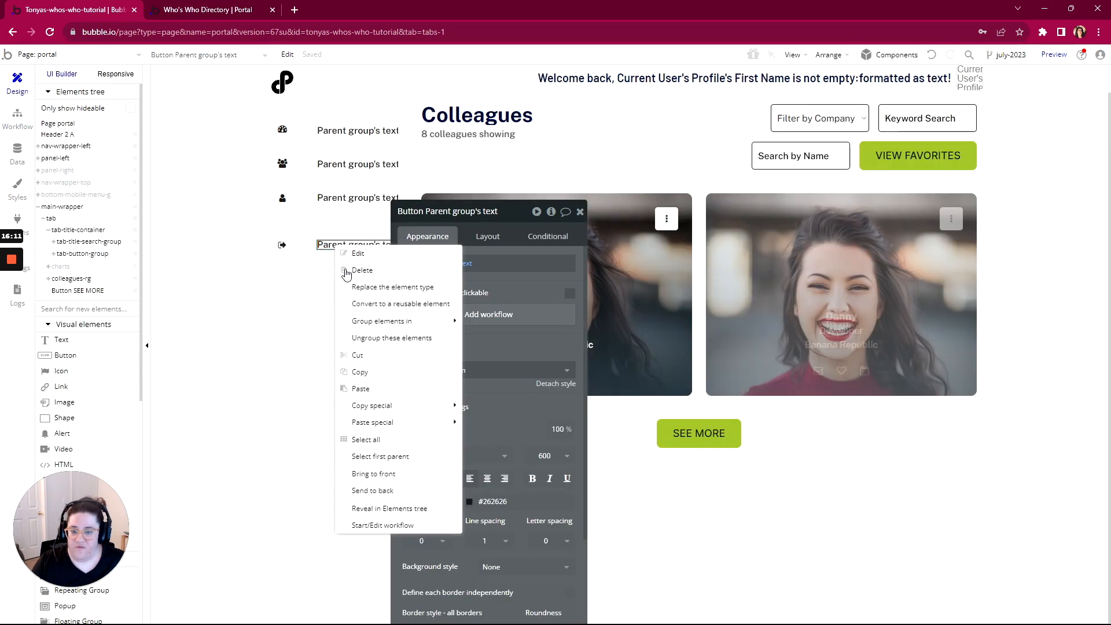
click(366, 456)
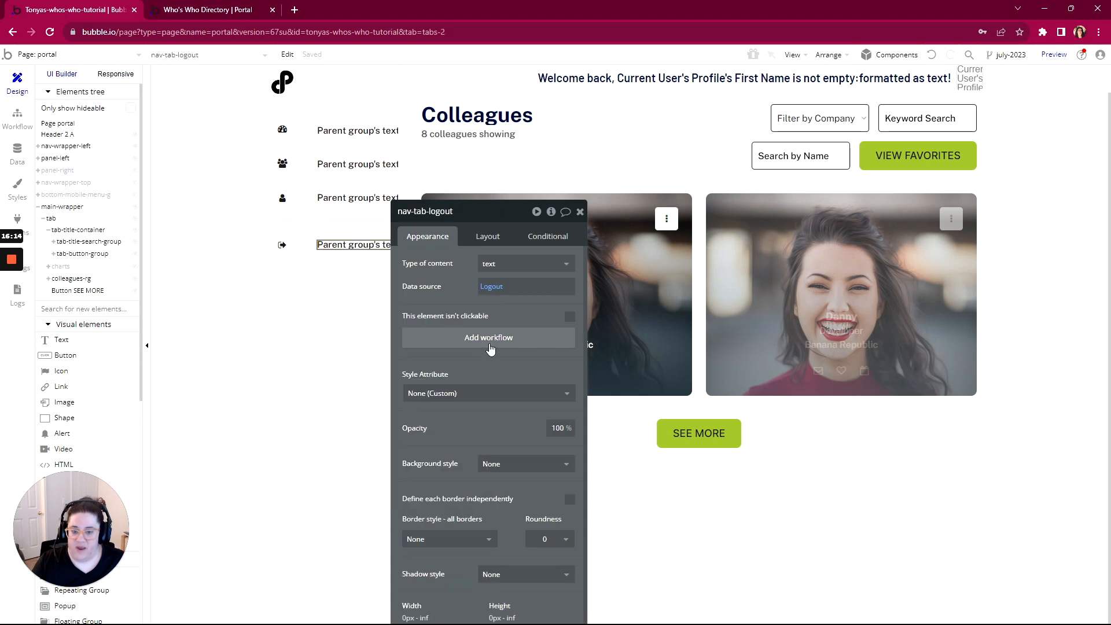
click(489, 345)
click(111, 198)
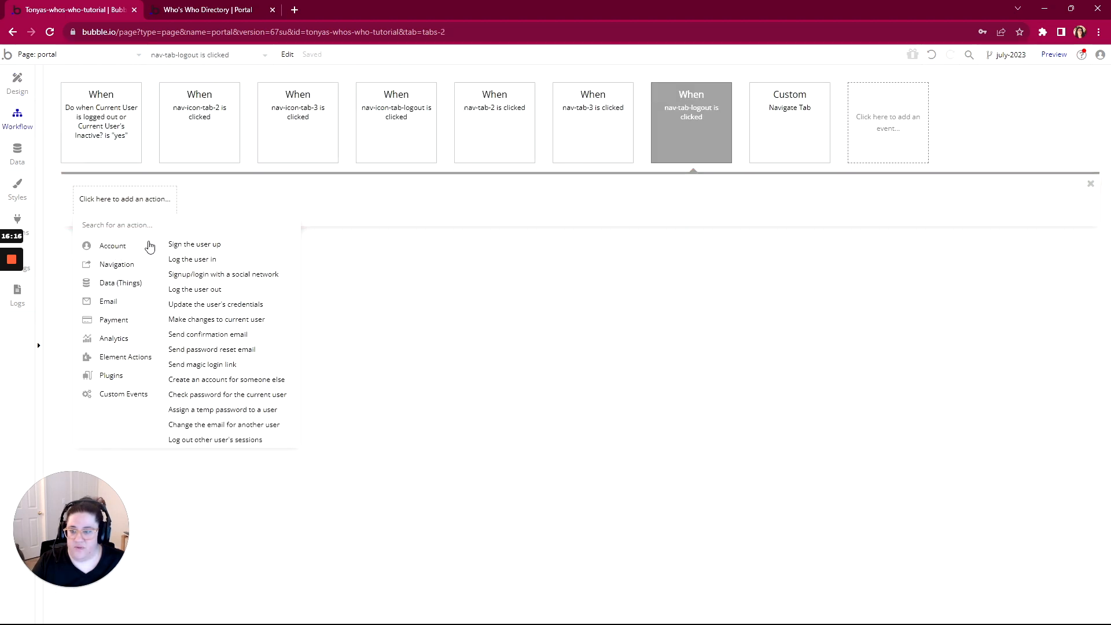
click(193, 289)
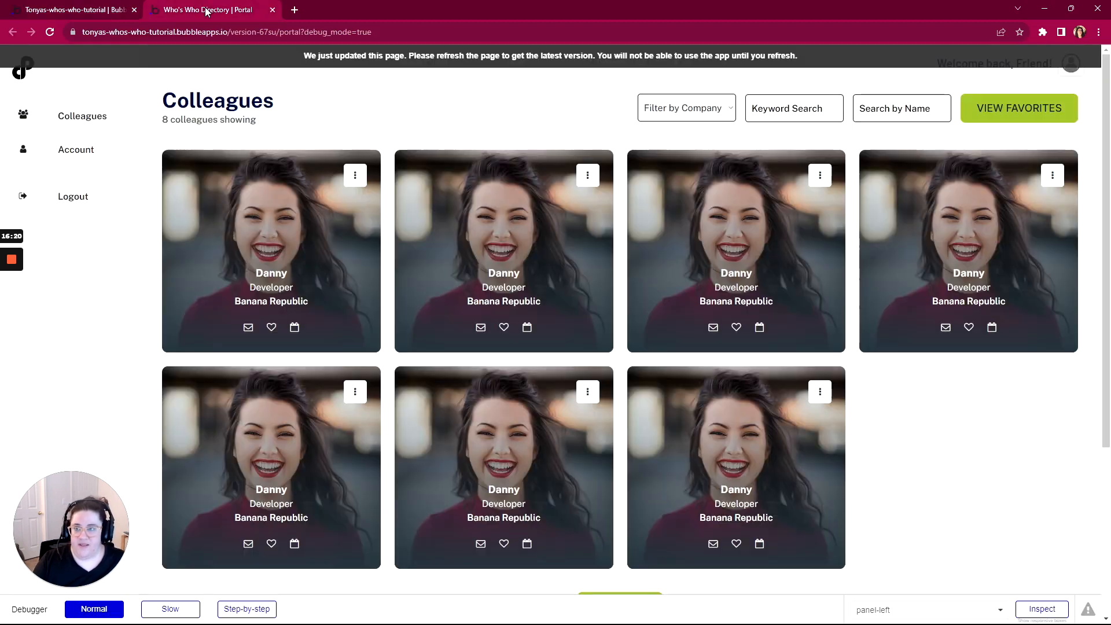
Reload the preview, test the Colleagues and Account links, then return to the editor
click(397, 60)
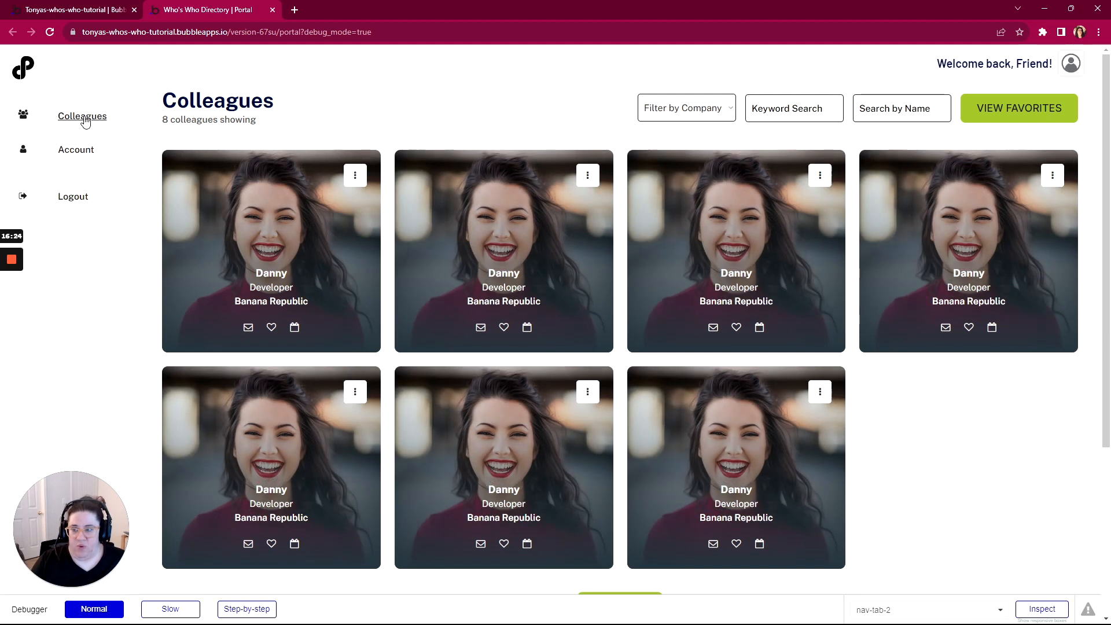
click(68, 118)
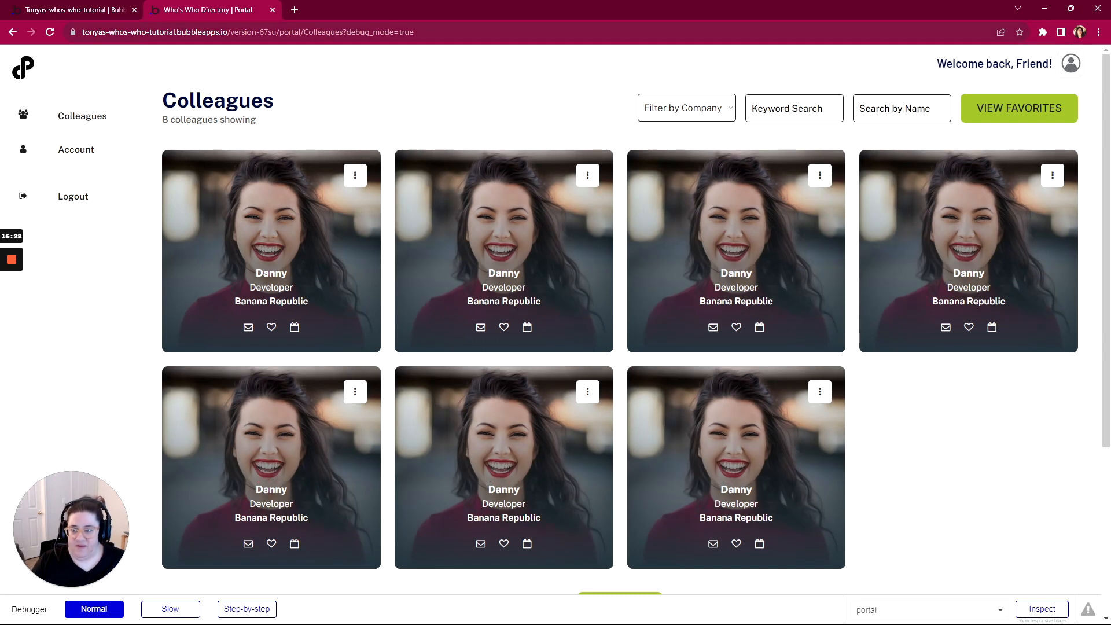
click(70, 155)
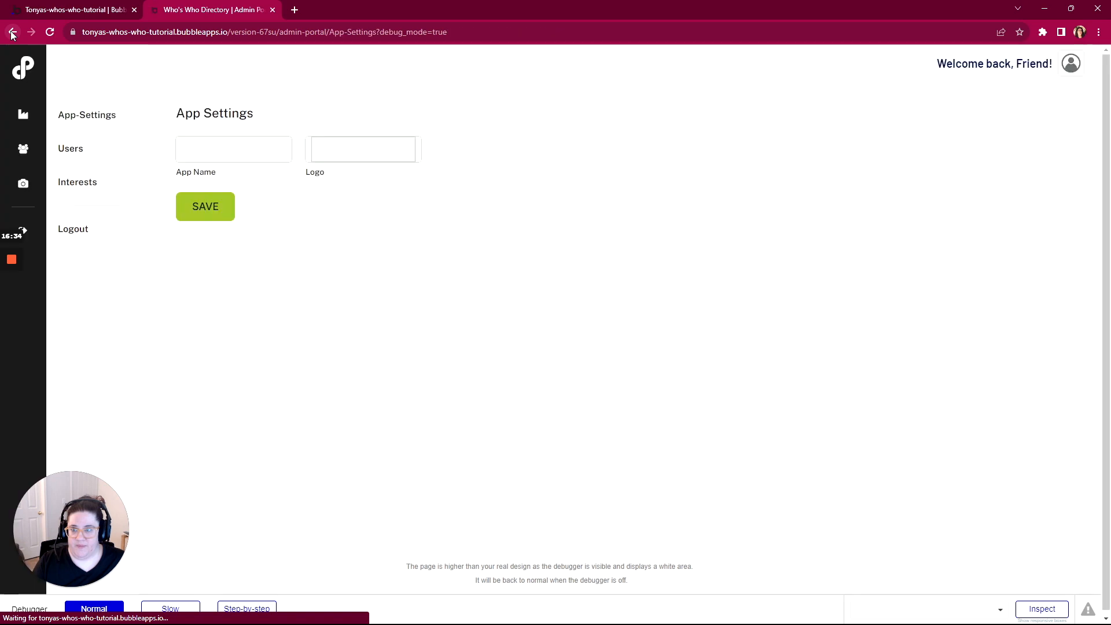
click(11, 33)
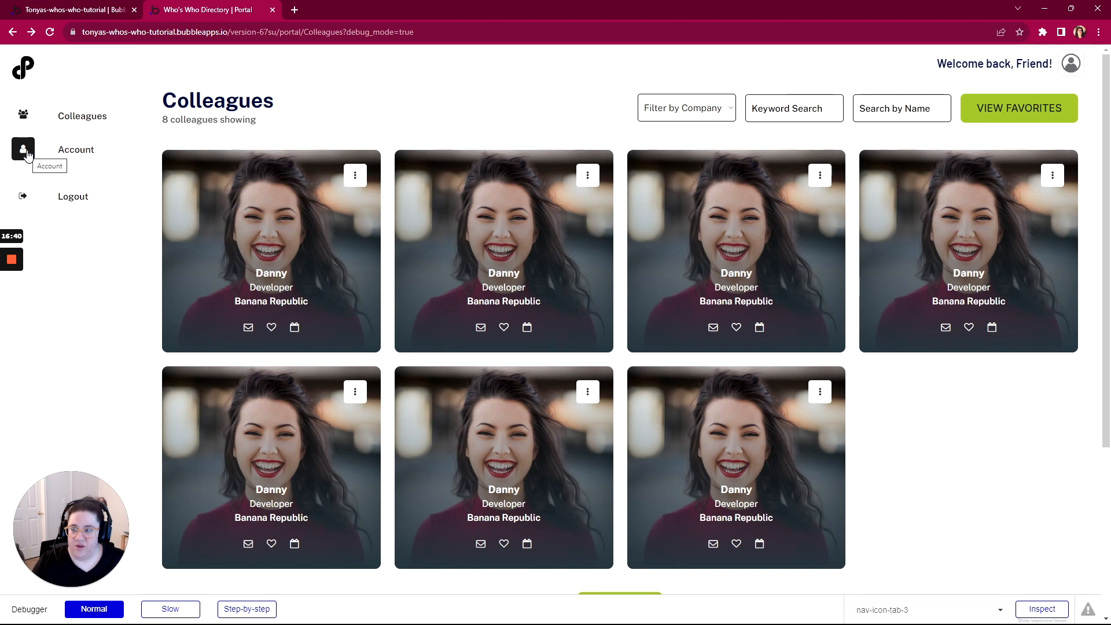
click(26, 153)
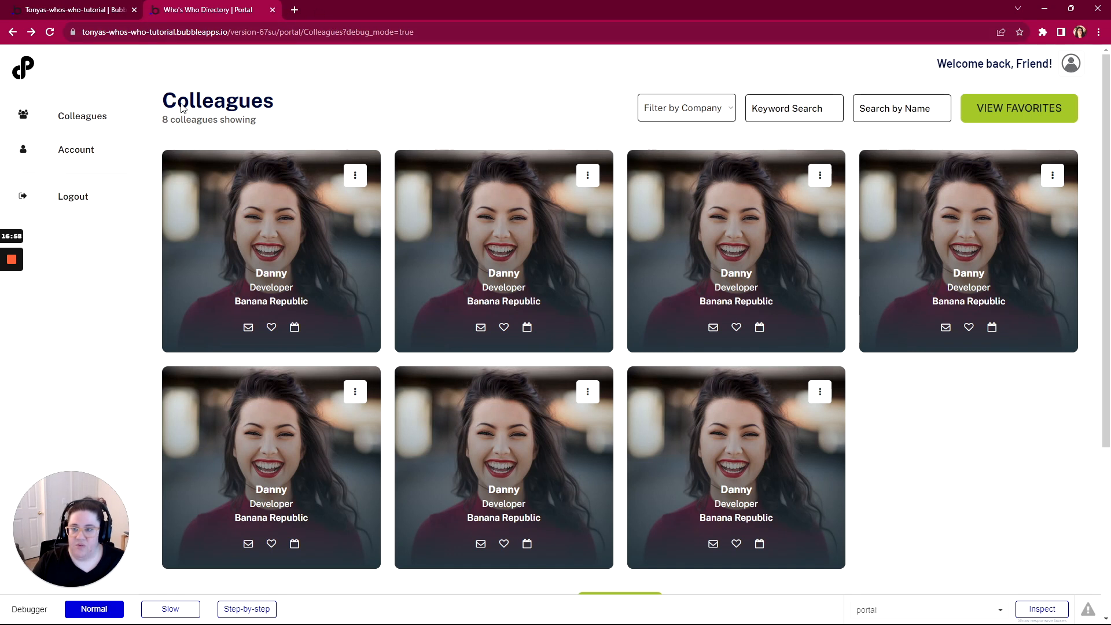
click(43, 8)
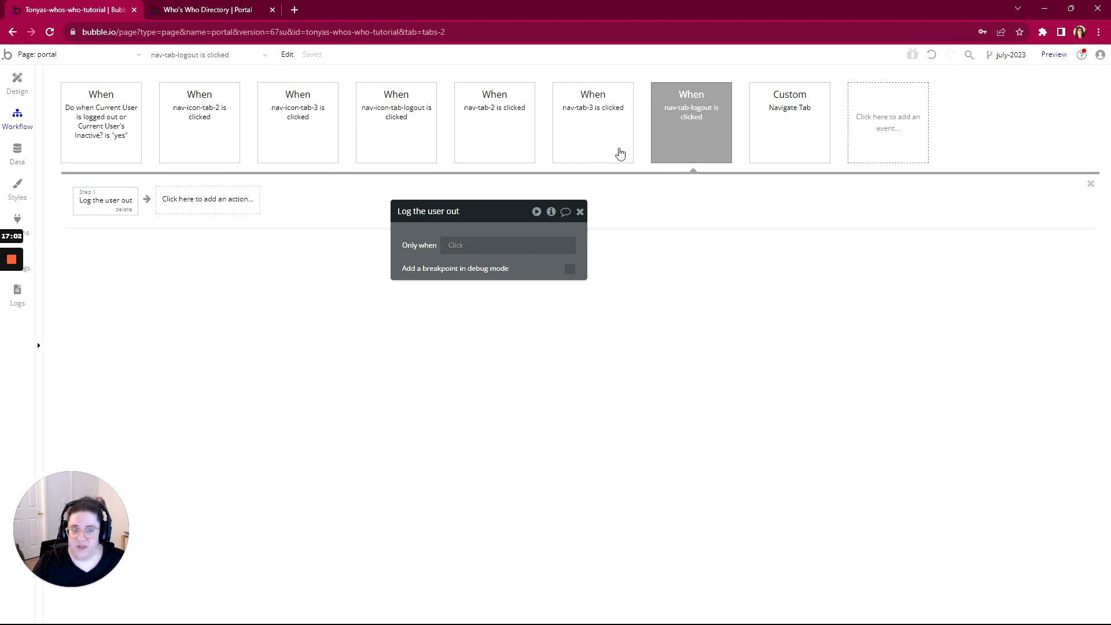
Add a Page is loaded workflow that goes to portal, sending nav-tab-2's text as data
click(889, 122)
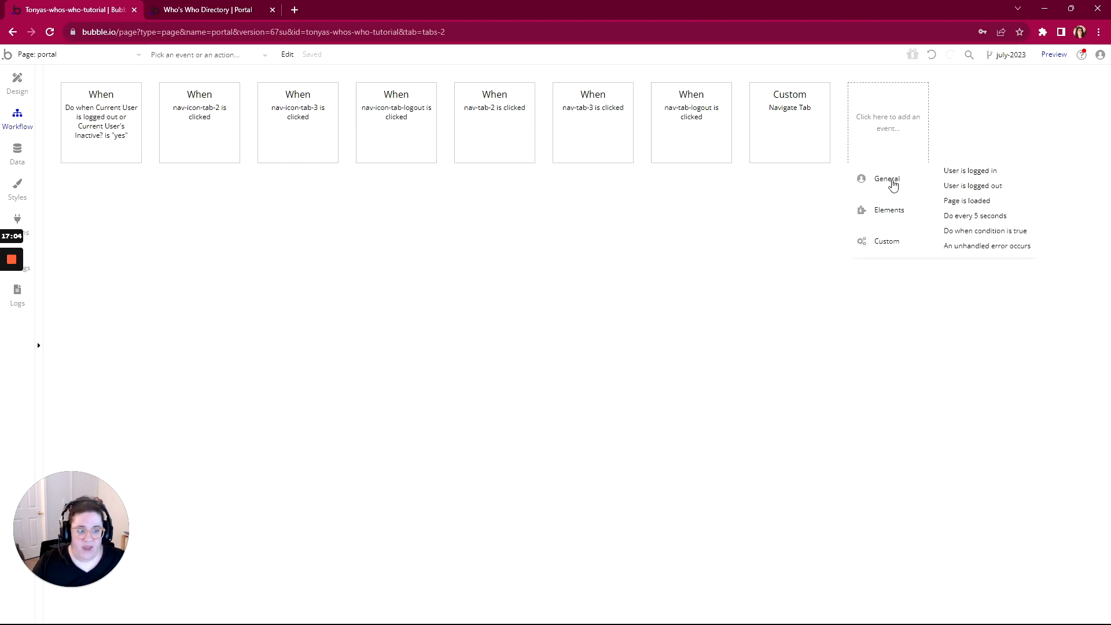
click(957, 206)
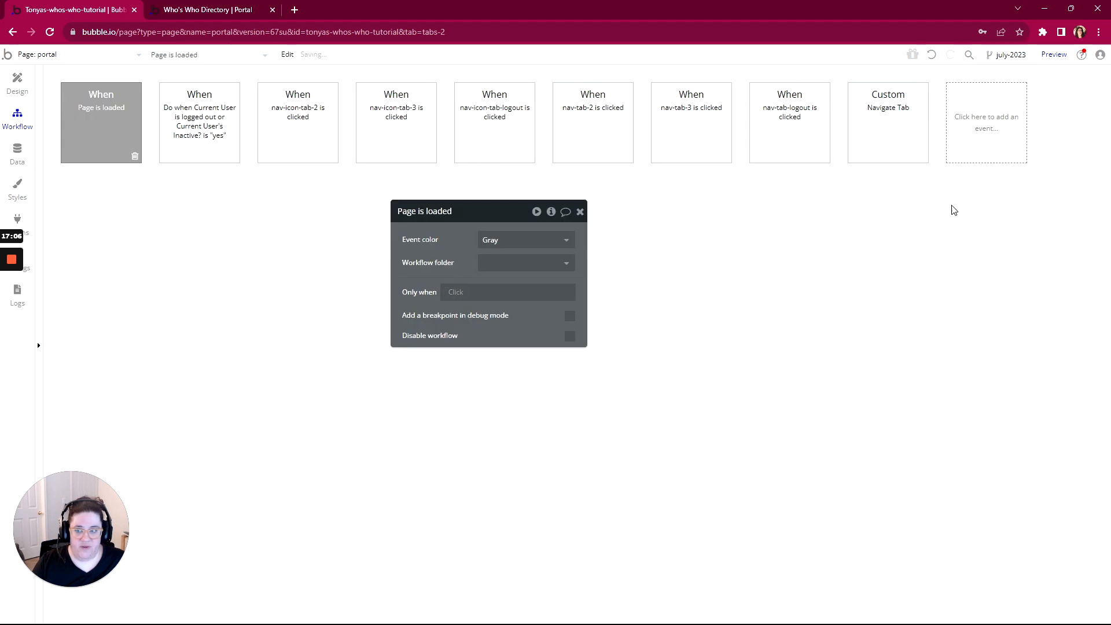
click(103, 209)
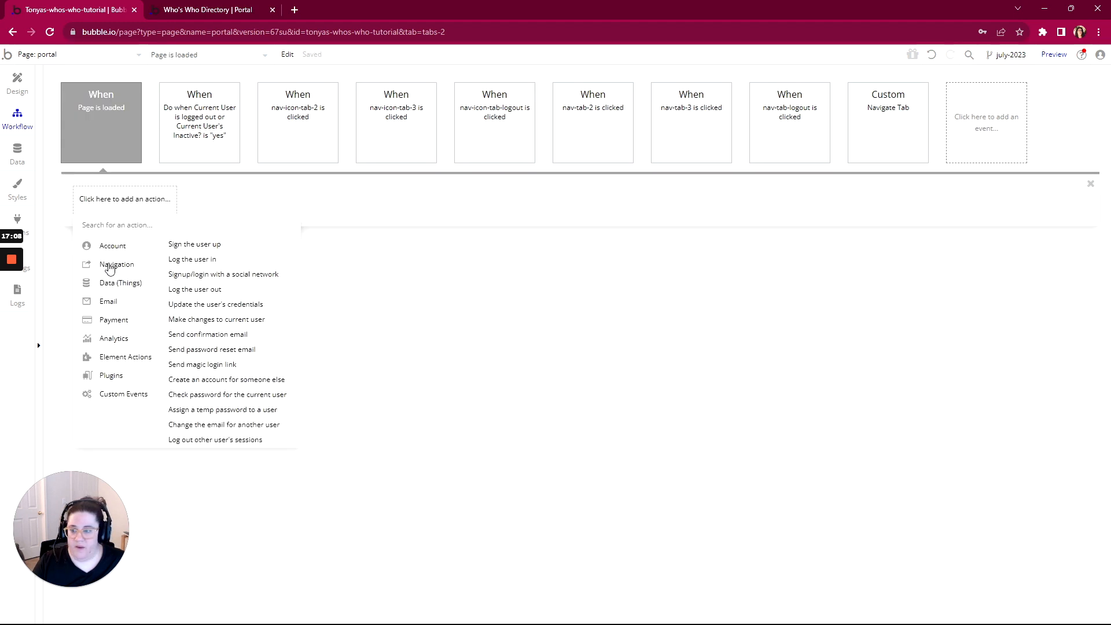
mouse_move(109, 265)
click(207, 246)
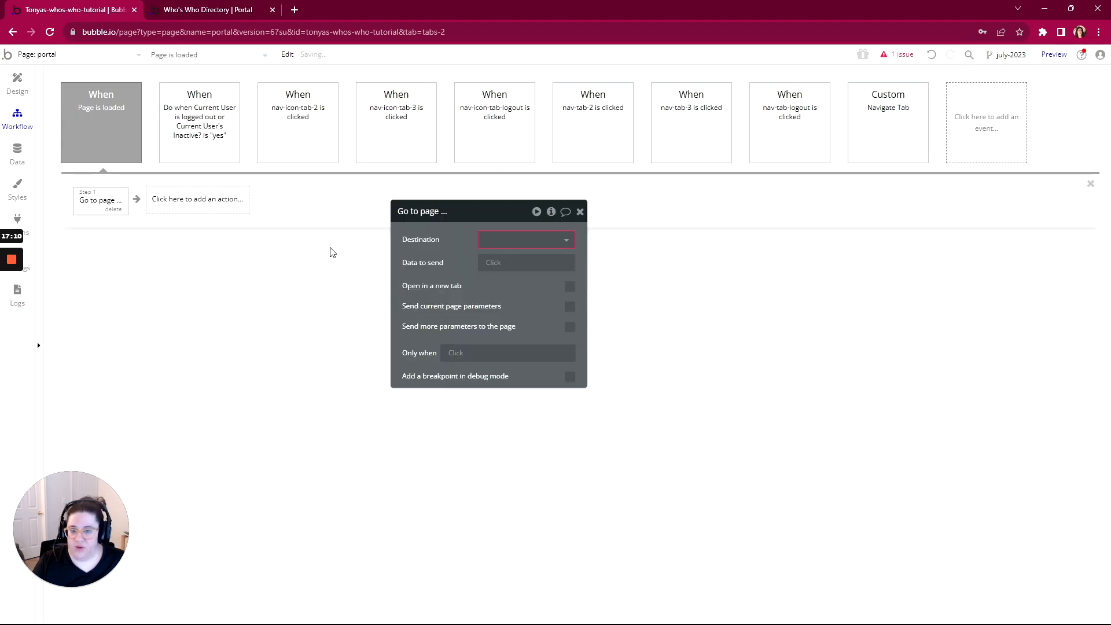
click(524, 239)
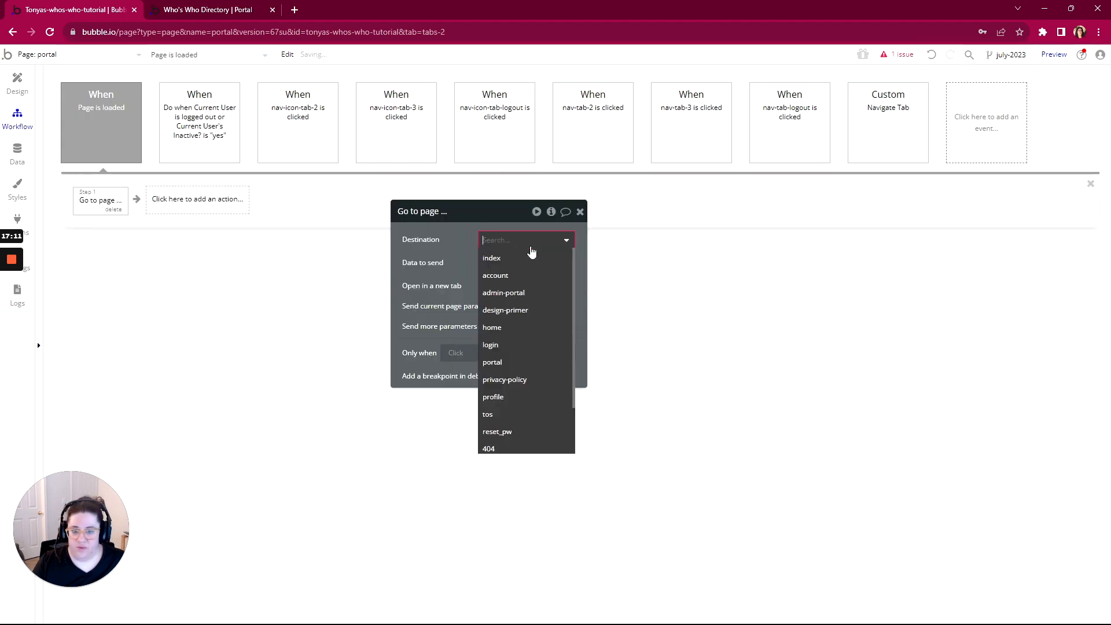
click(502, 361)
click(504, 263)
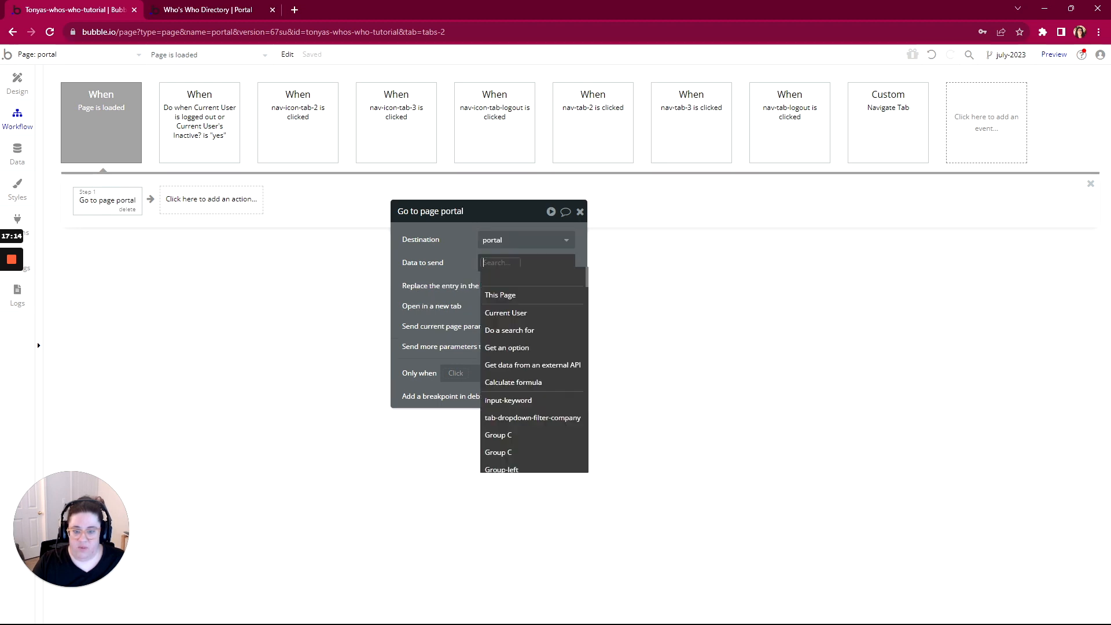
text(nav)
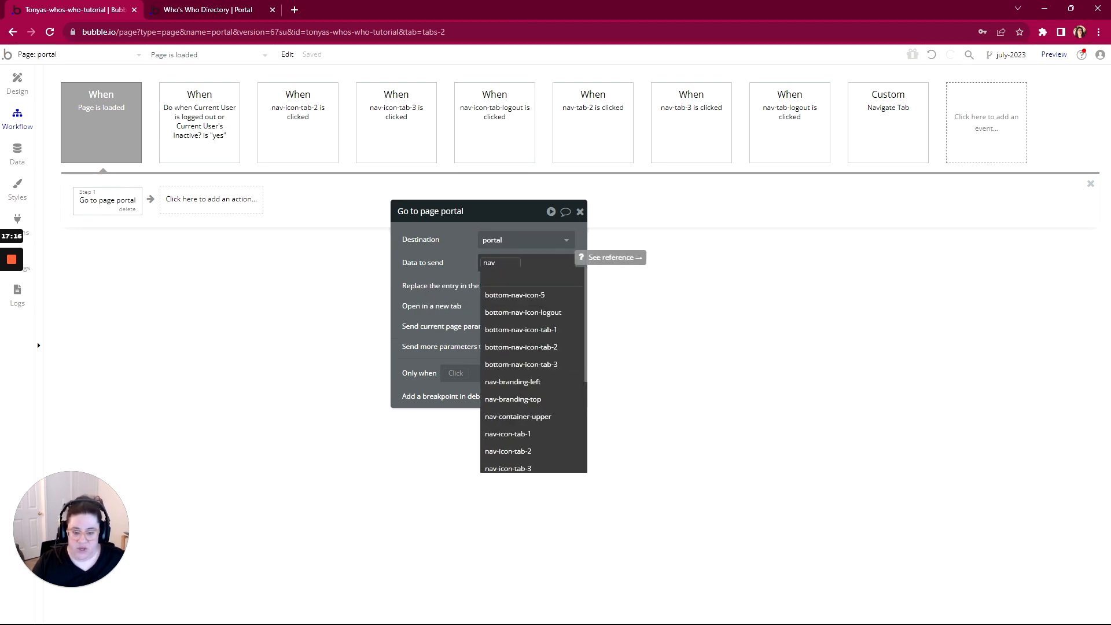
text(-tab)
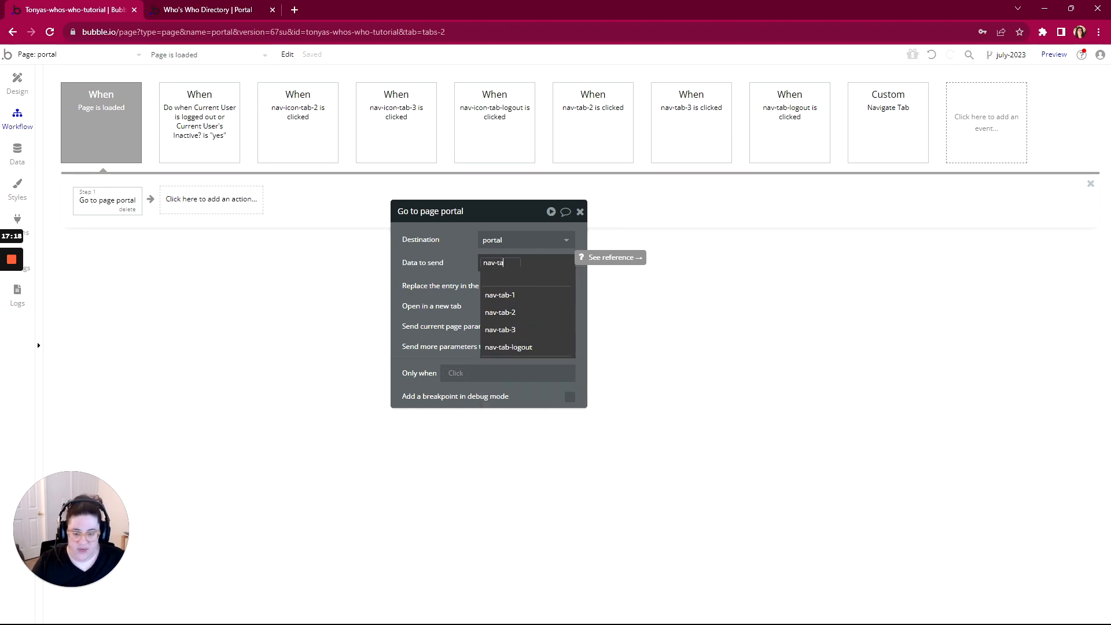
click(506, 312)
click(528, 277)
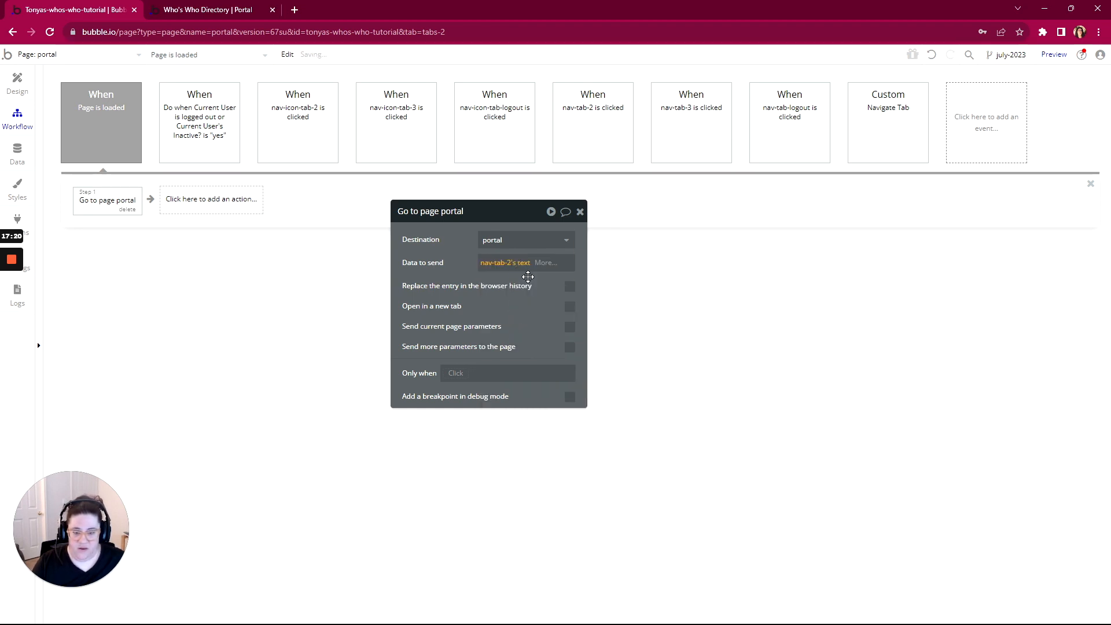
Make it run only when Get data from page URL's path segments :item #2 is empty
click(509, 373)
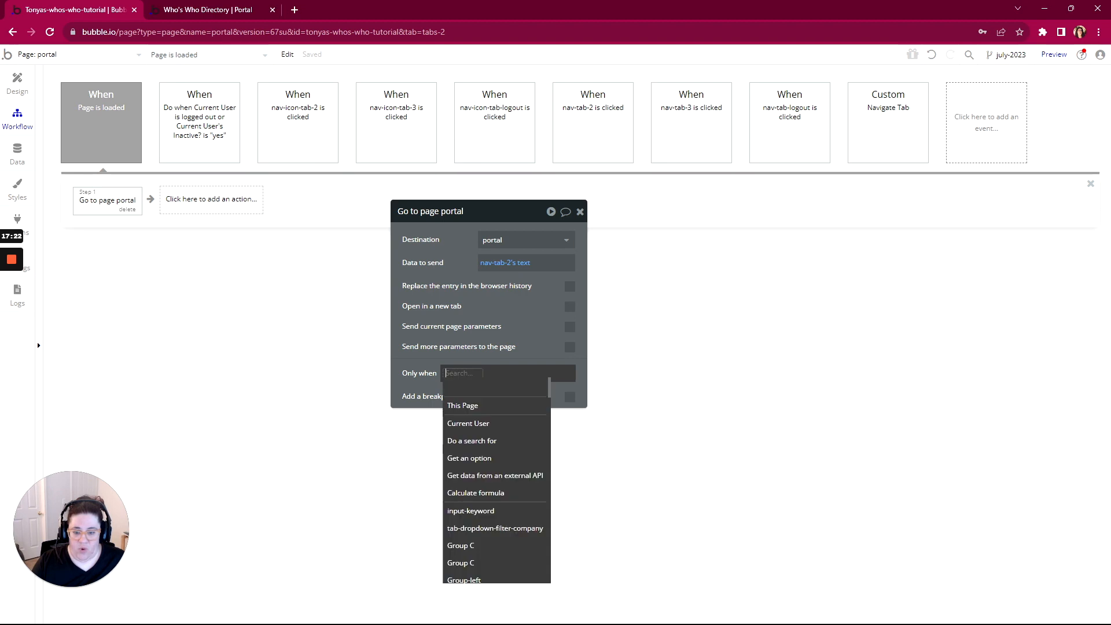
text(get)
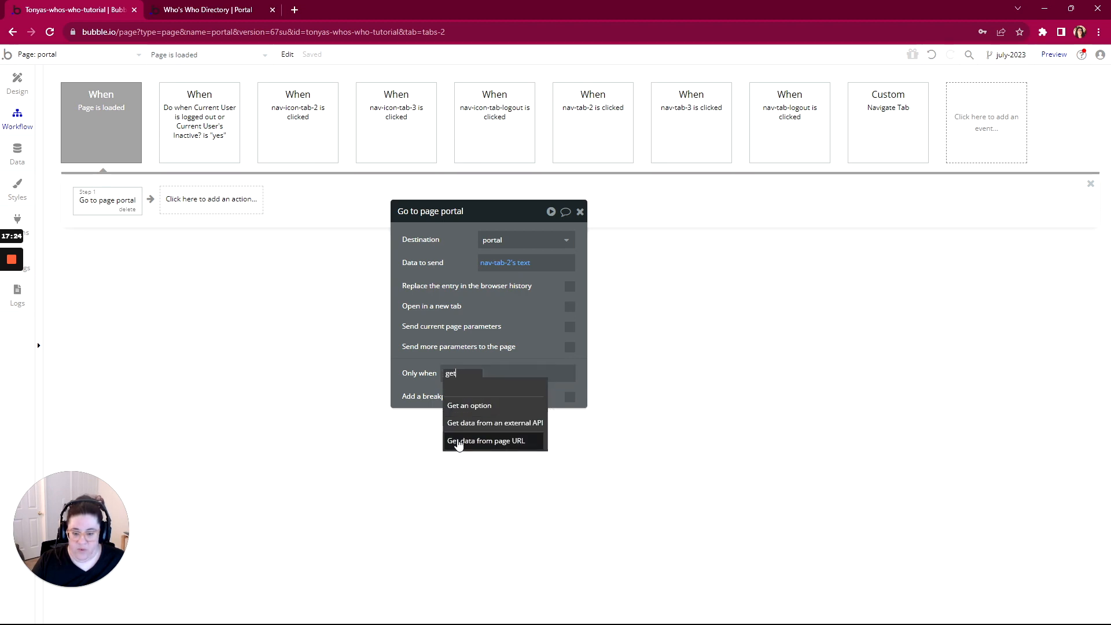
click(459, 446)
click(323, 239)
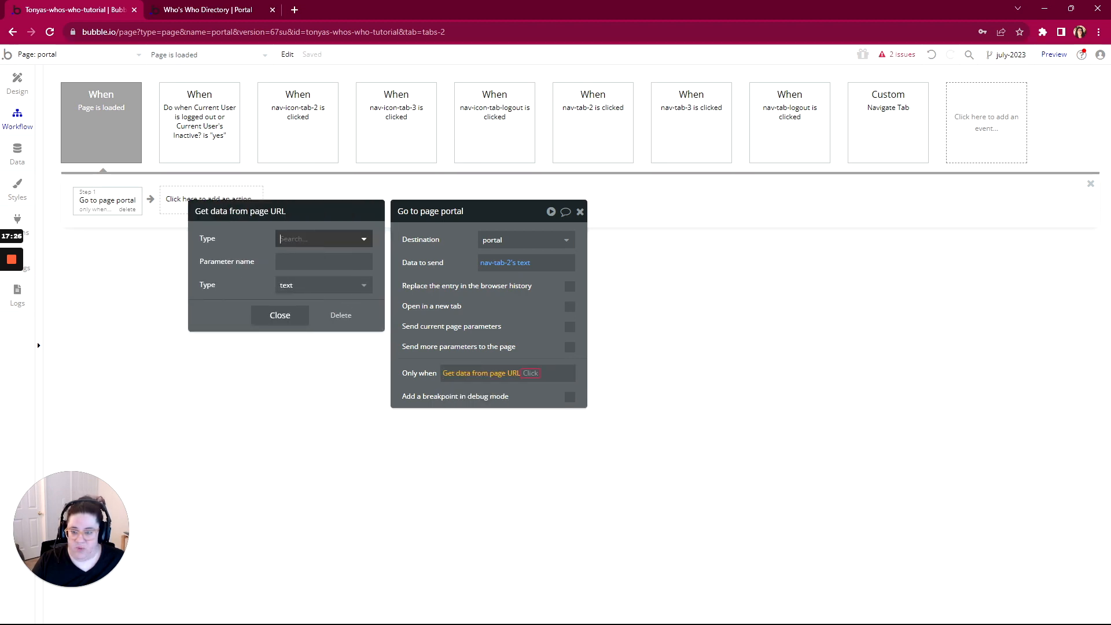
click(299, 295)
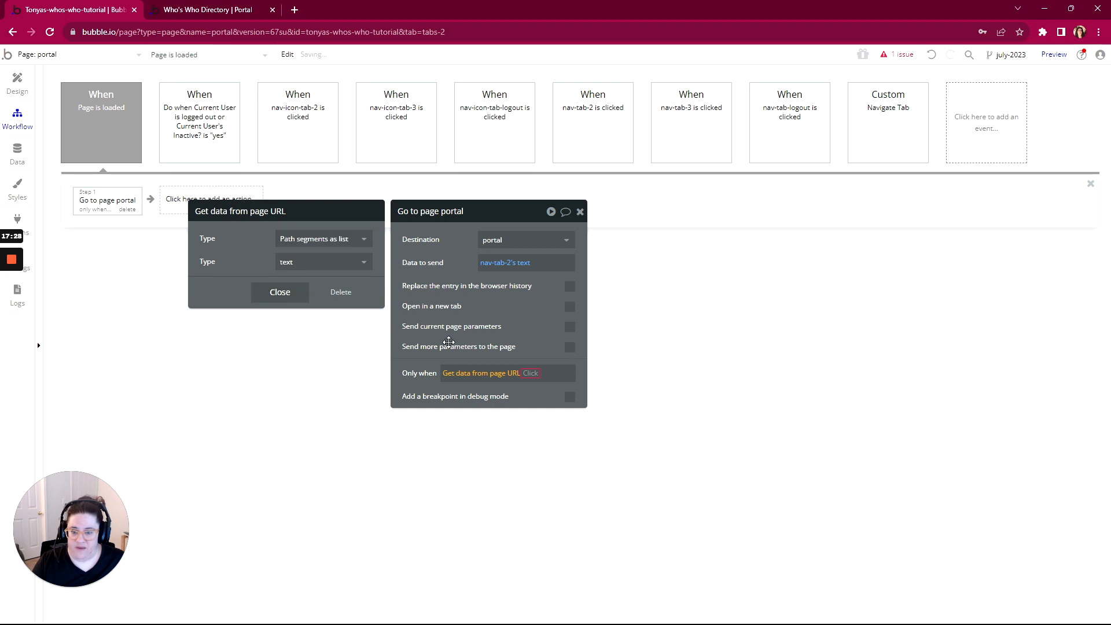
click(530, 374)
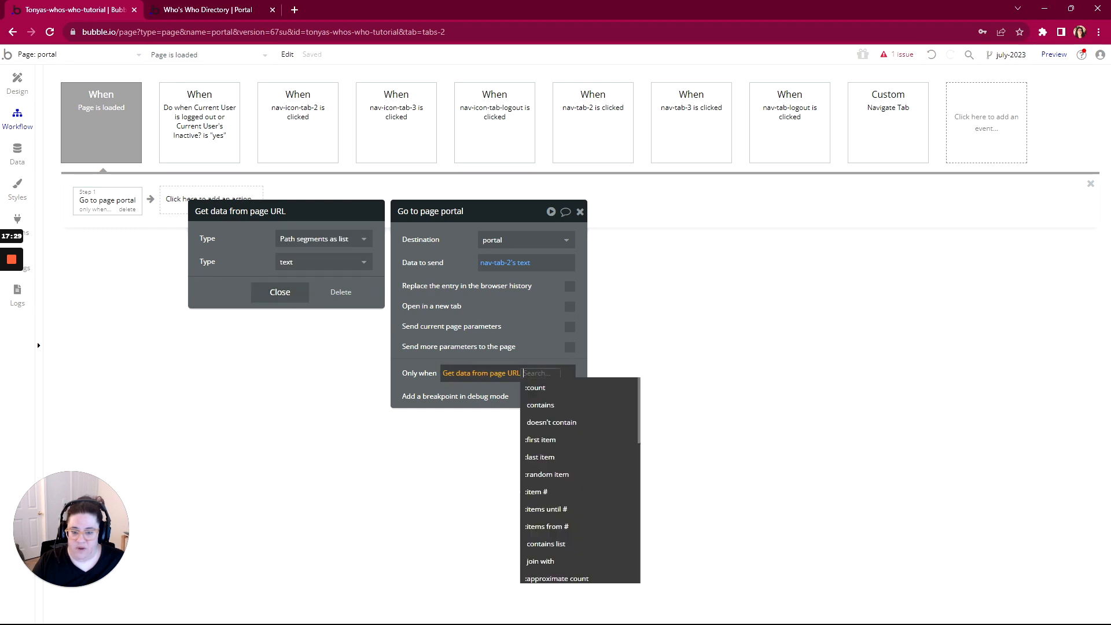
click(548, 495)
text(2)
key(Return)
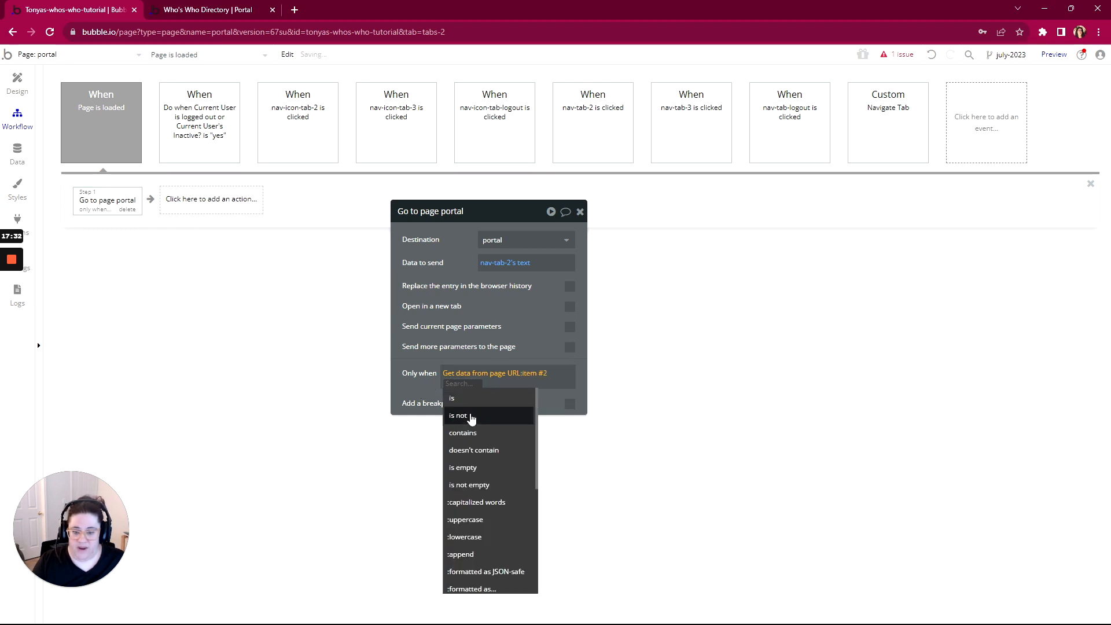
click(473, 467)
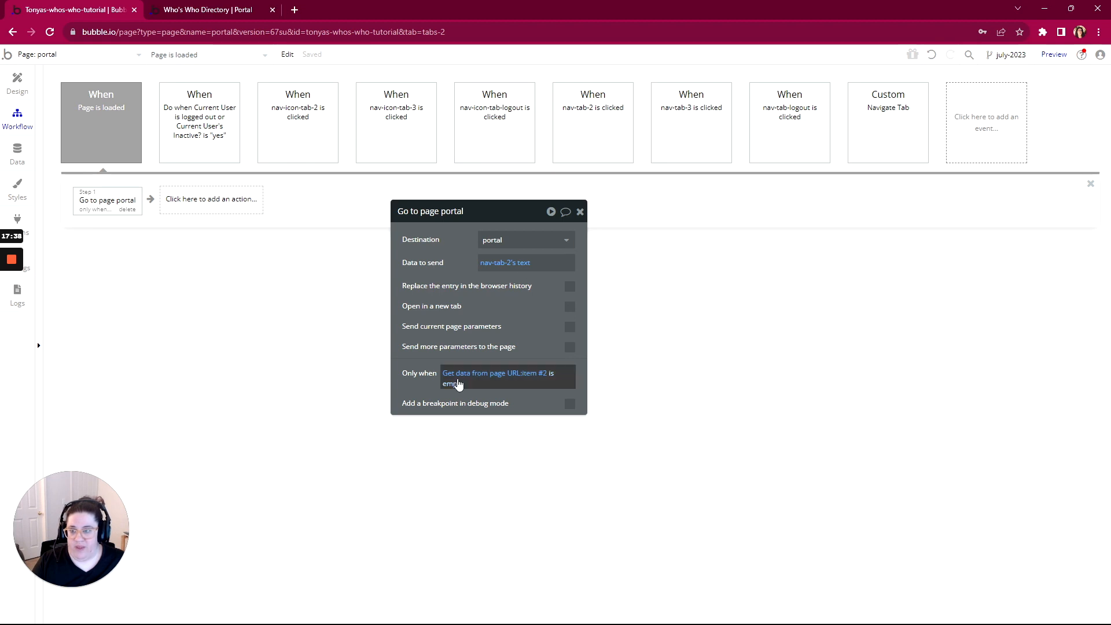
click(17, 84)
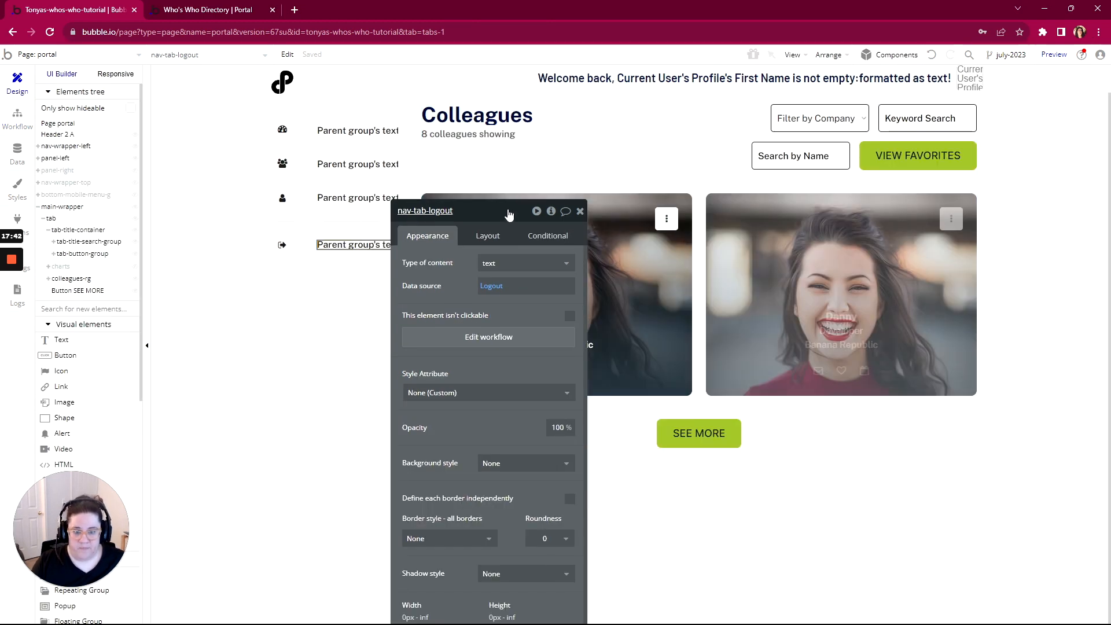
drag(510, 218, 534, 102)
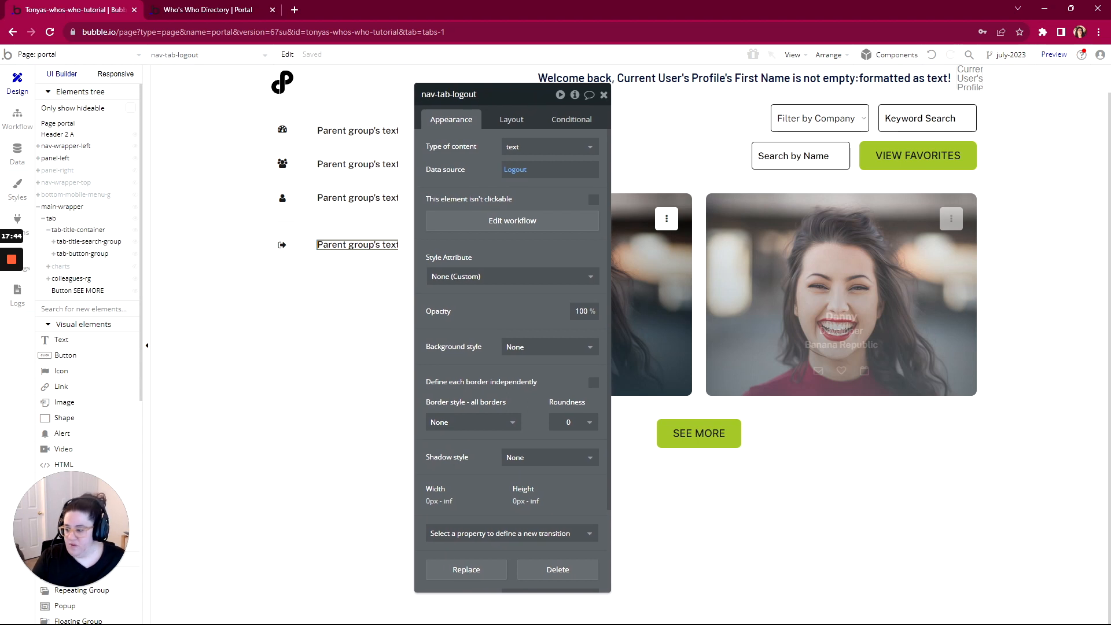
In the WorkFlowy portal outline, complete the Sidebars section and collapse its children
key(alt+Tab)
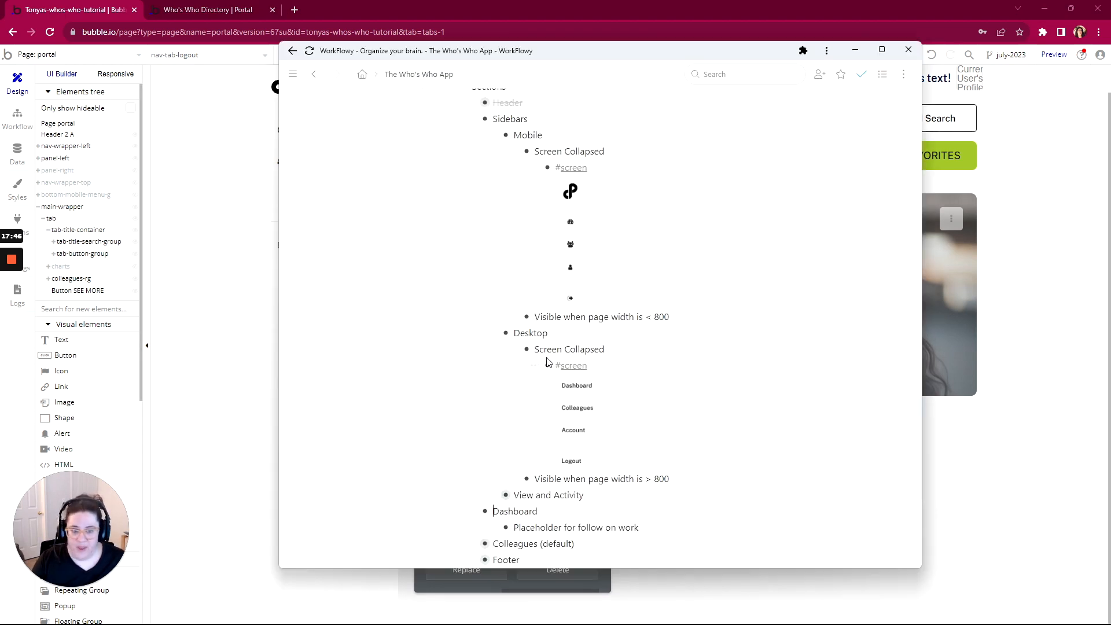
scroll(578, 289, up, 2)
mouse_move(454, 234)
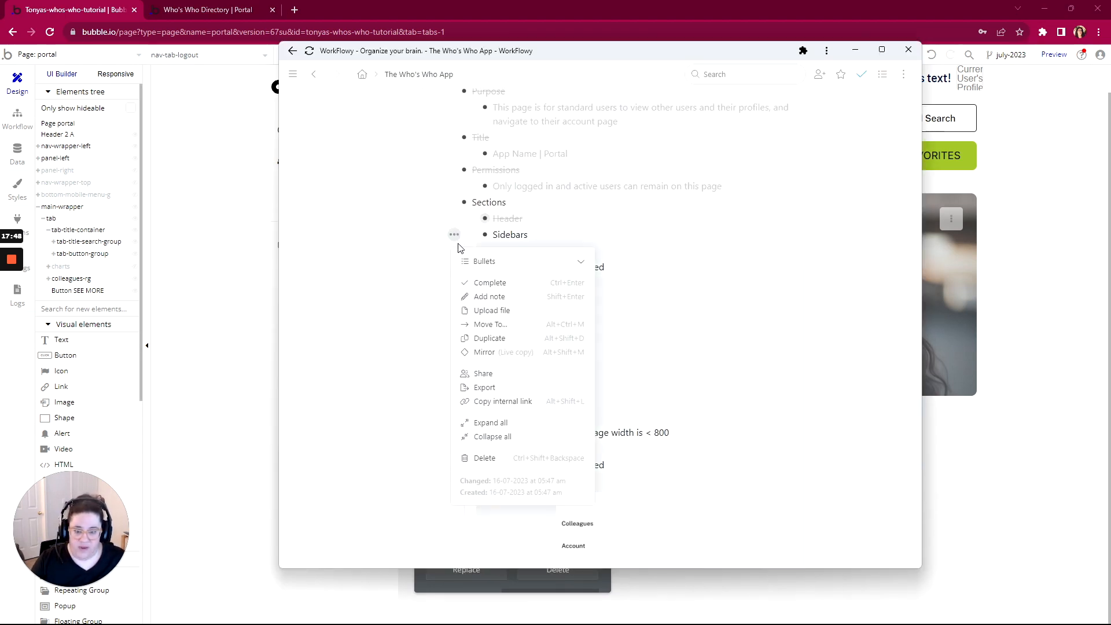
click(469, 284)
click(472, 236)
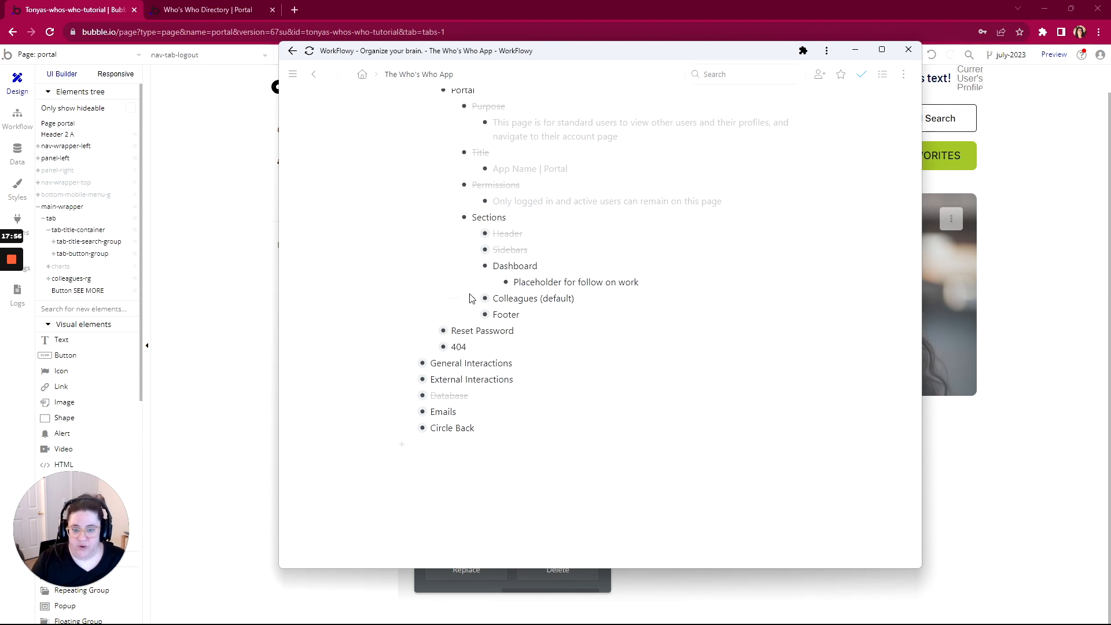
click(196, 146)
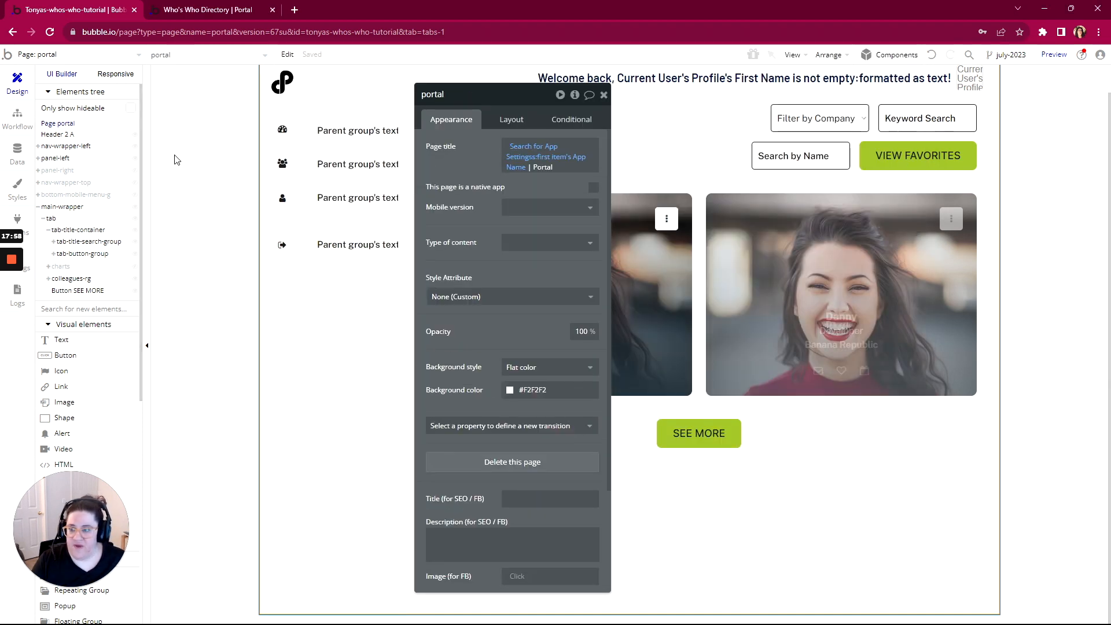
Select the charts group in the Elements tree and view its Layout settings
click(58, 267)
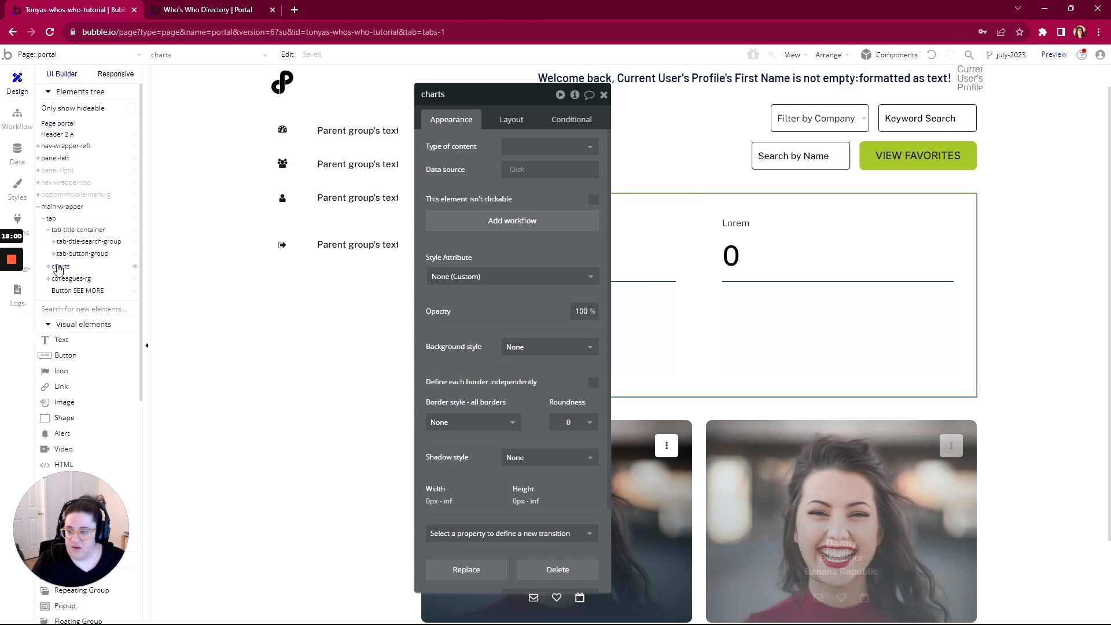
click(512, 119)
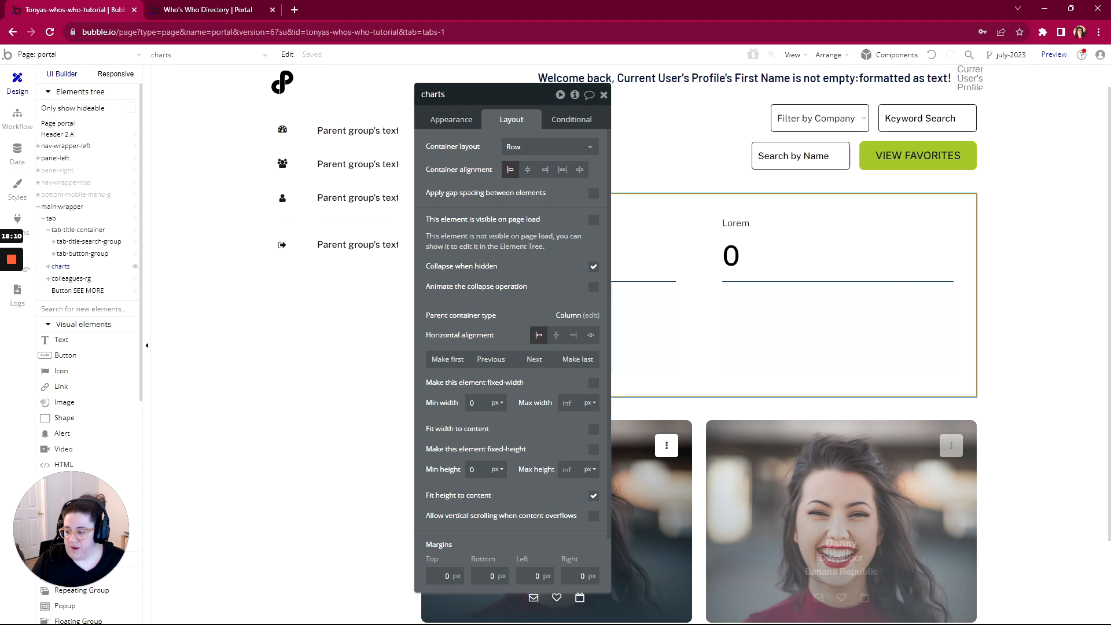
key(alt+Tab)
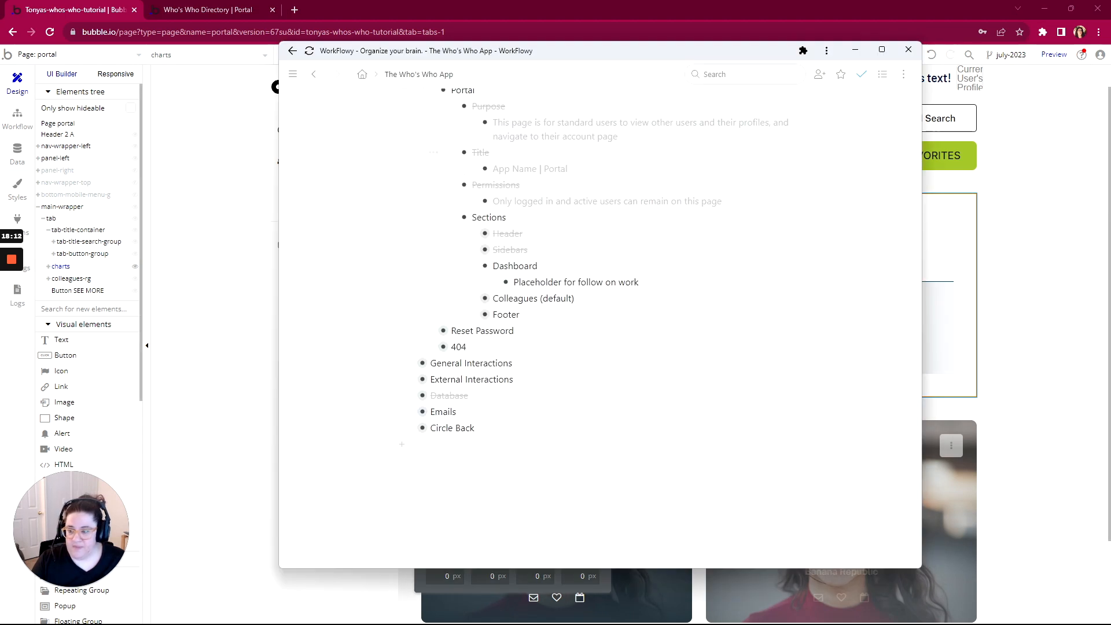
Mark the Dashboard section as complete
mouse_move(15, 301)
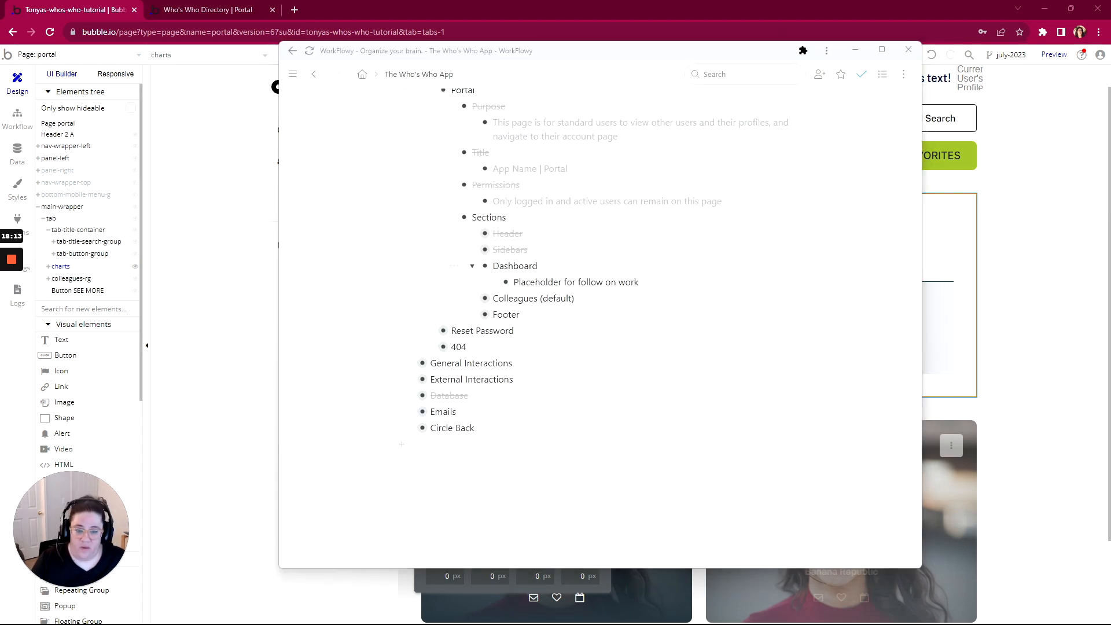
mouse_move(454, 266)
click(488, 313)
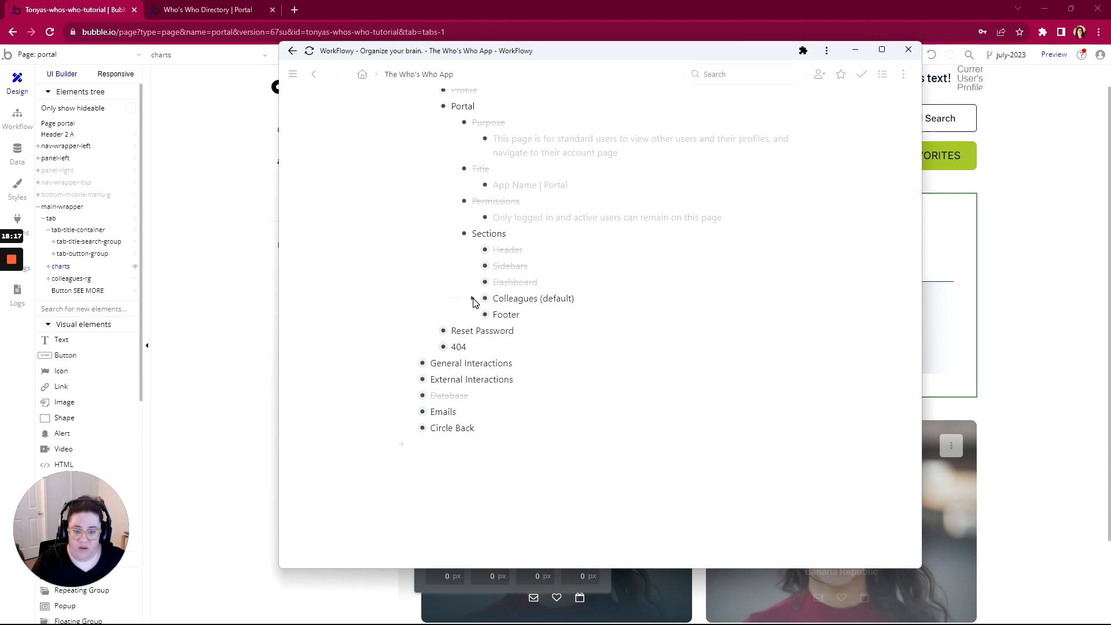
Expand Colleagues (default), Screen Collapsed, View and Activity, and View to show their contents
click(472, 299)
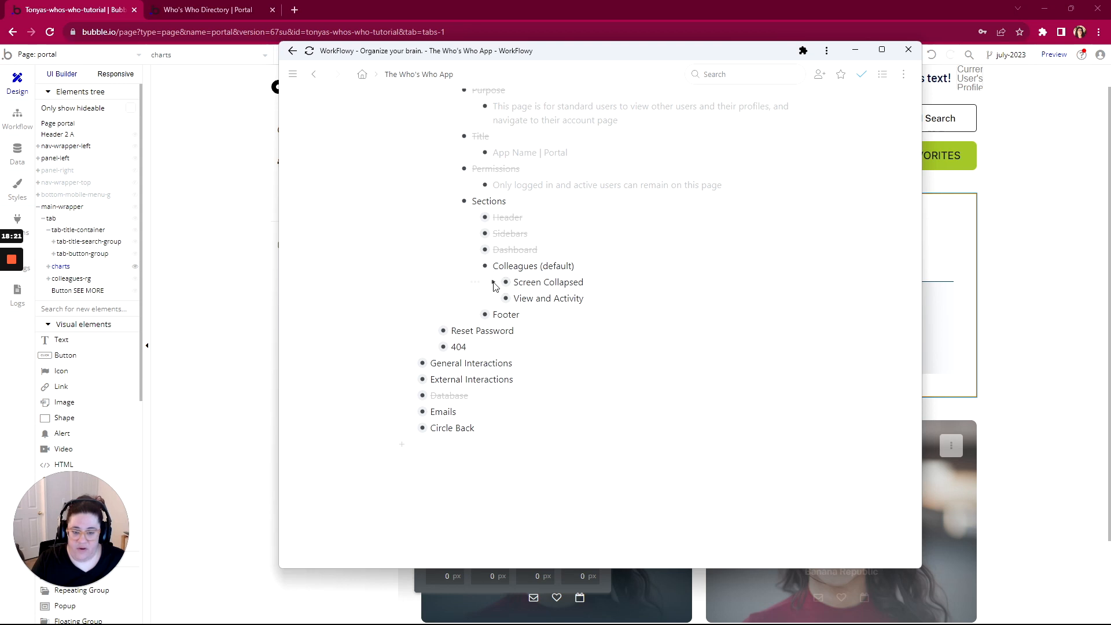
click(495, 283)
scroll(702, 198, down, 2)
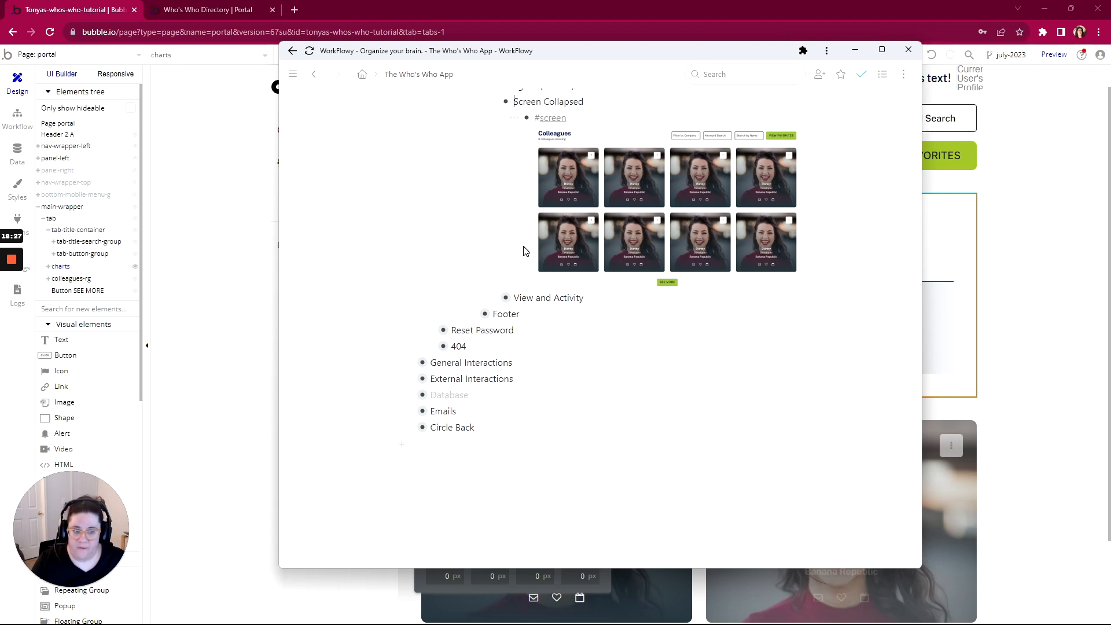
click(495, 298)
scroll(520, 216, down, 2)
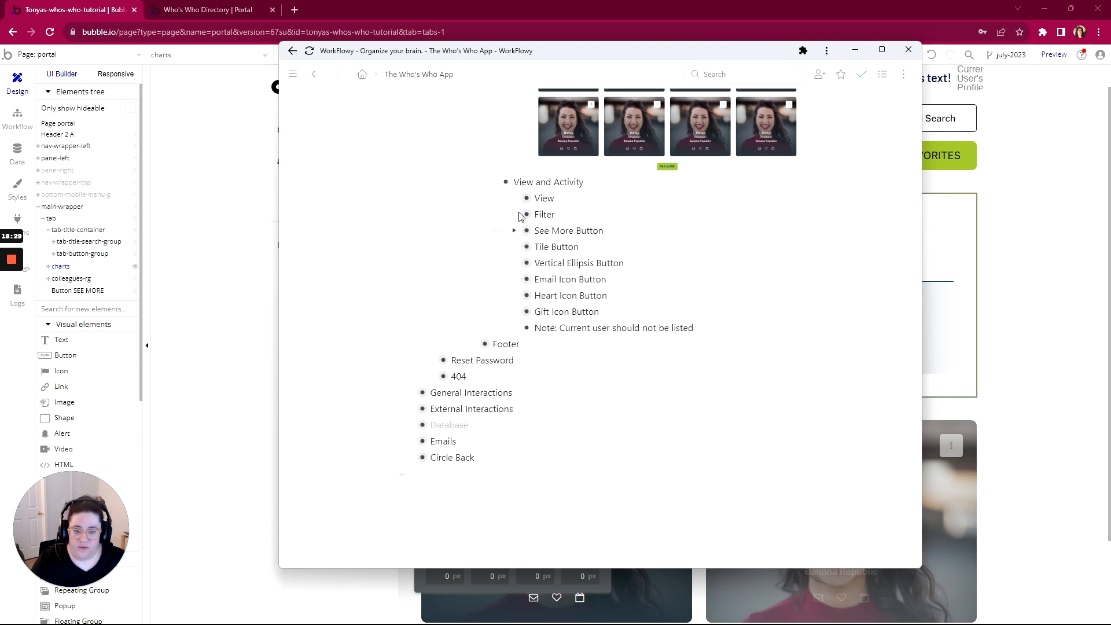
click(514, 199)
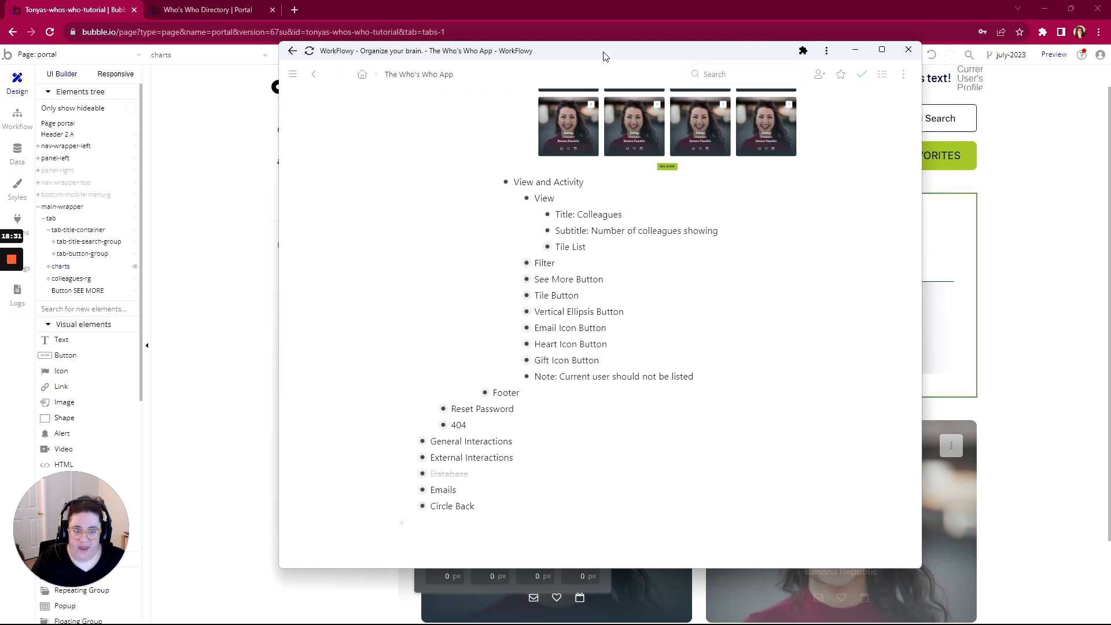
drag(603, 56, 568, 67)
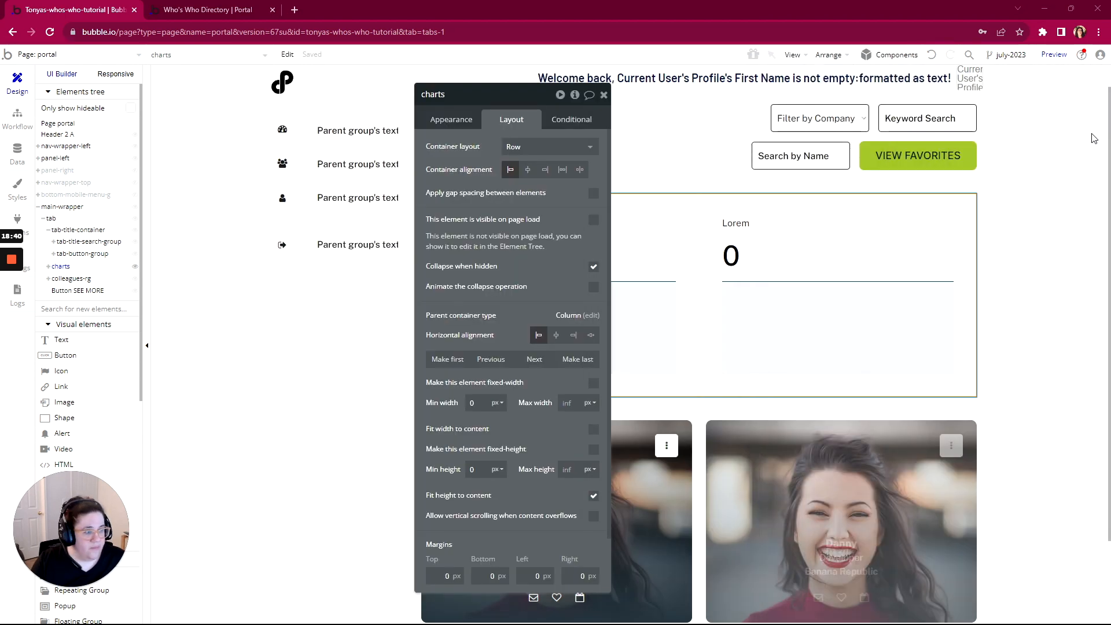
scroll(650, 231, up, 1)
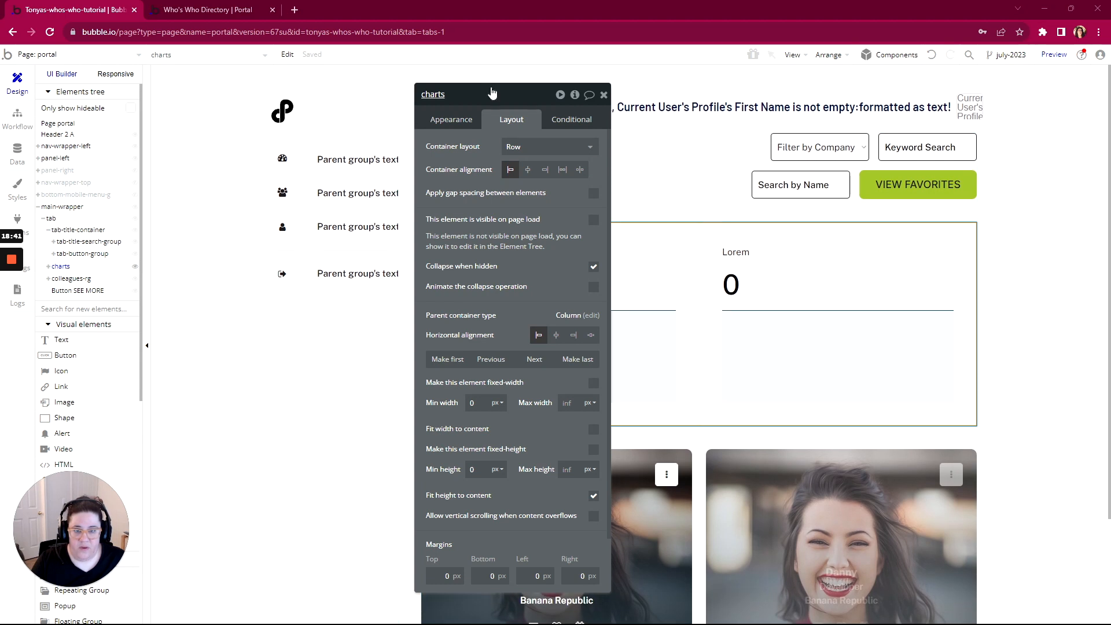
Expand Title under Tile List and delete its Hidden sub-item
drag(496, 101, 246, 105)
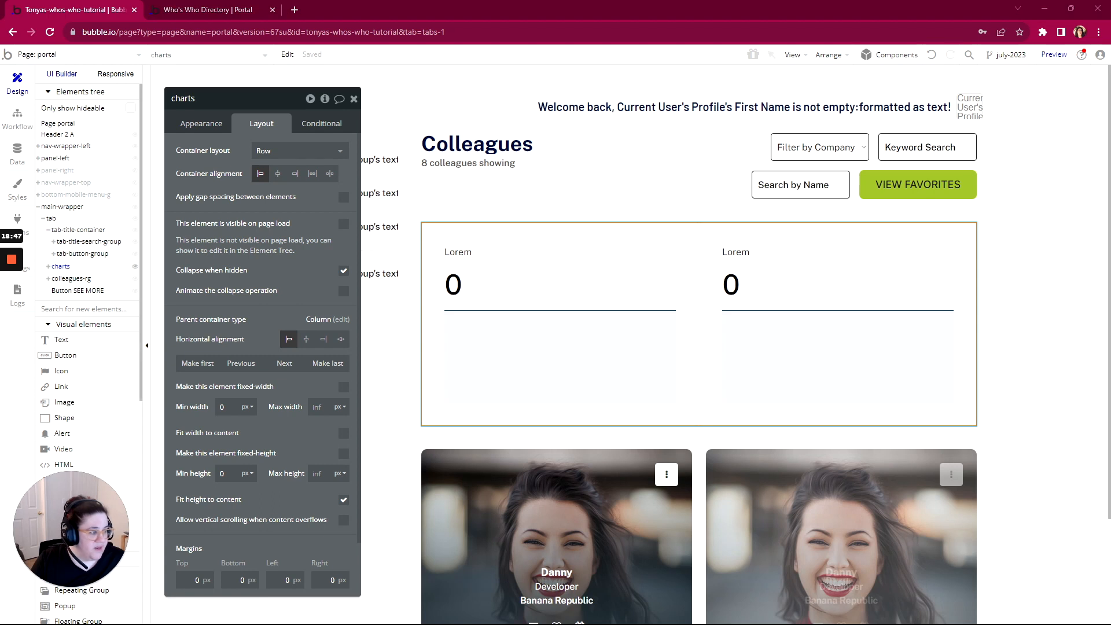
key(alt+Tab)
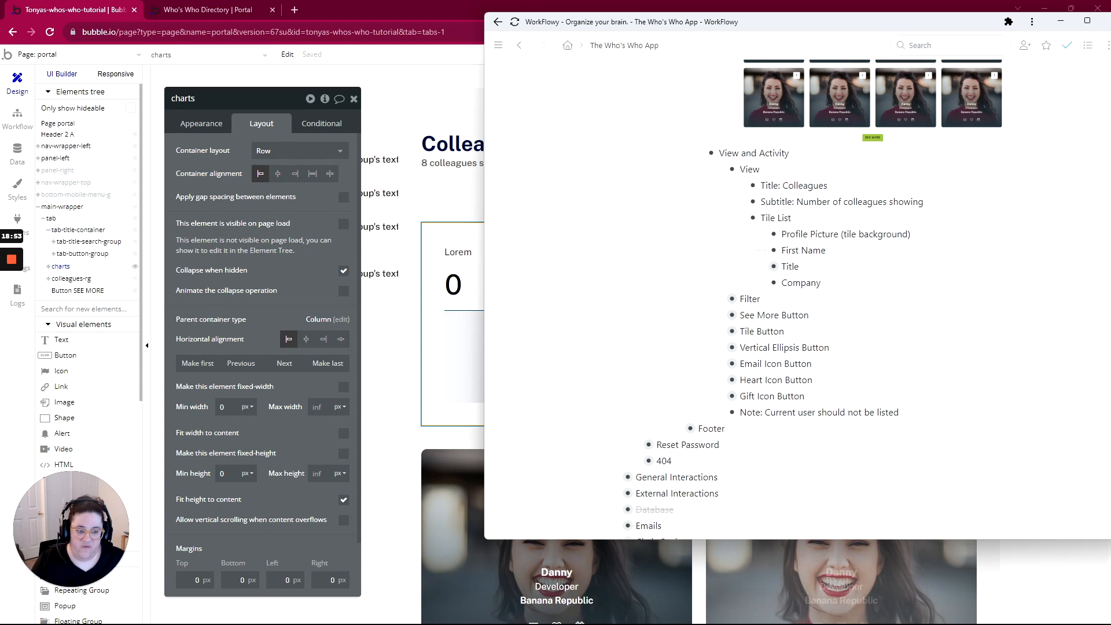
click(760, 268)
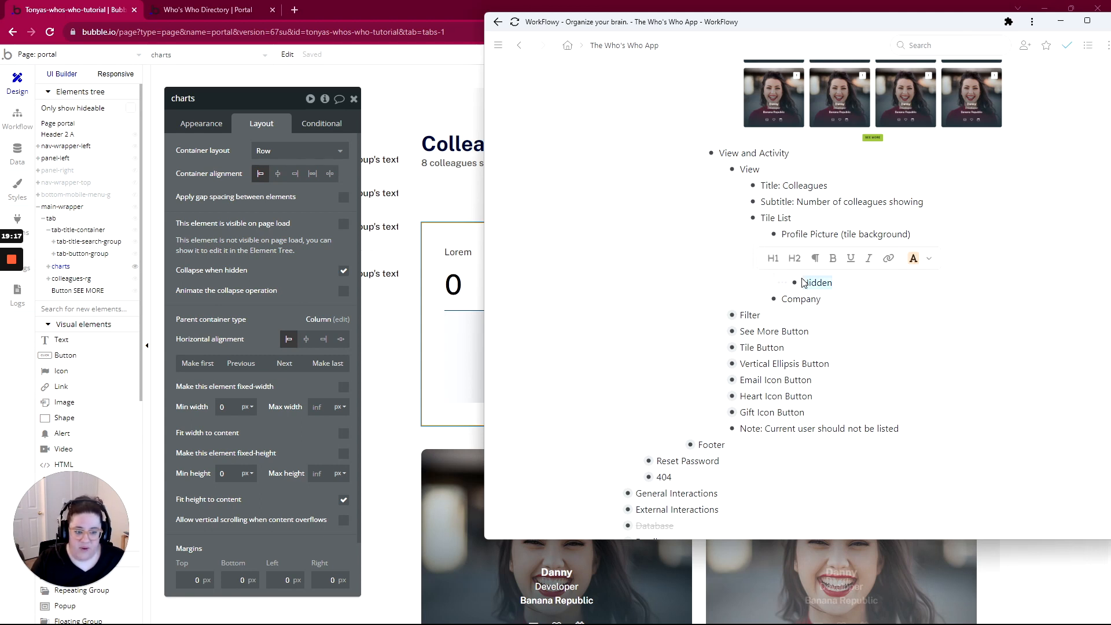
key(ctrl+shift+BackSpace)
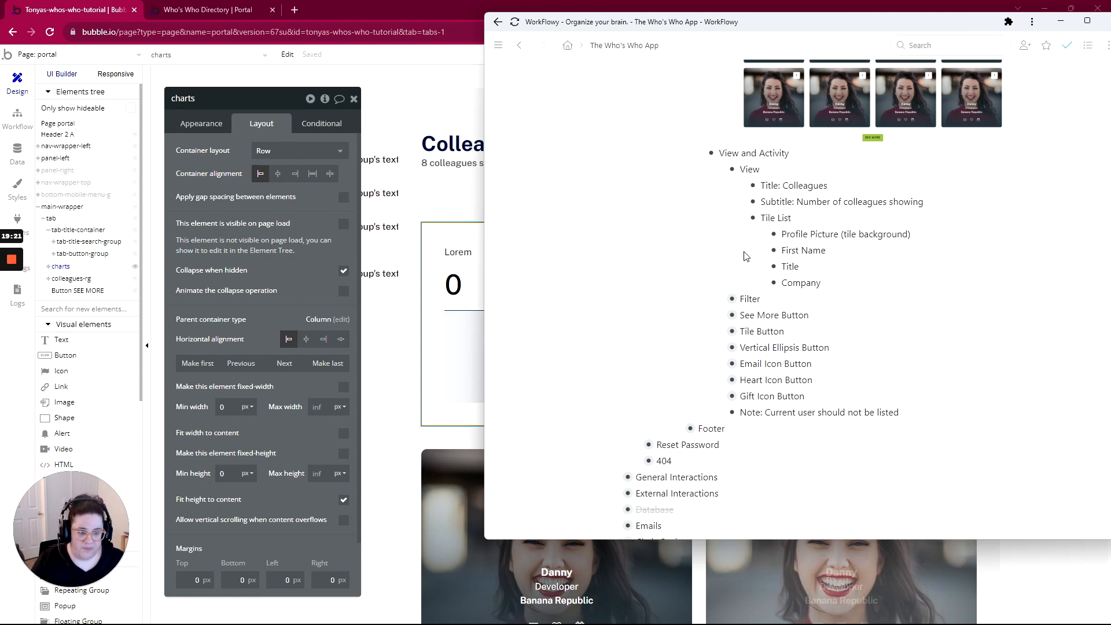
Hide the charts group on the portal page
drag(763, 24, 1110, 23)
scroll(595, 372, down, 3)
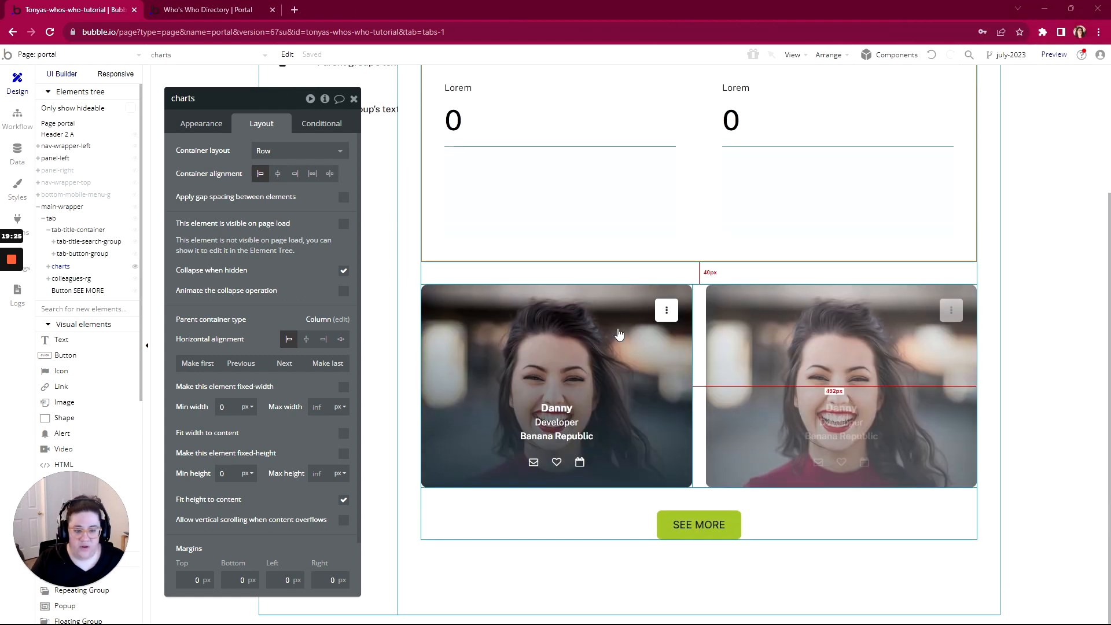
scroll(691, 302, up, 3)
scroll(691, 302, down, 1)
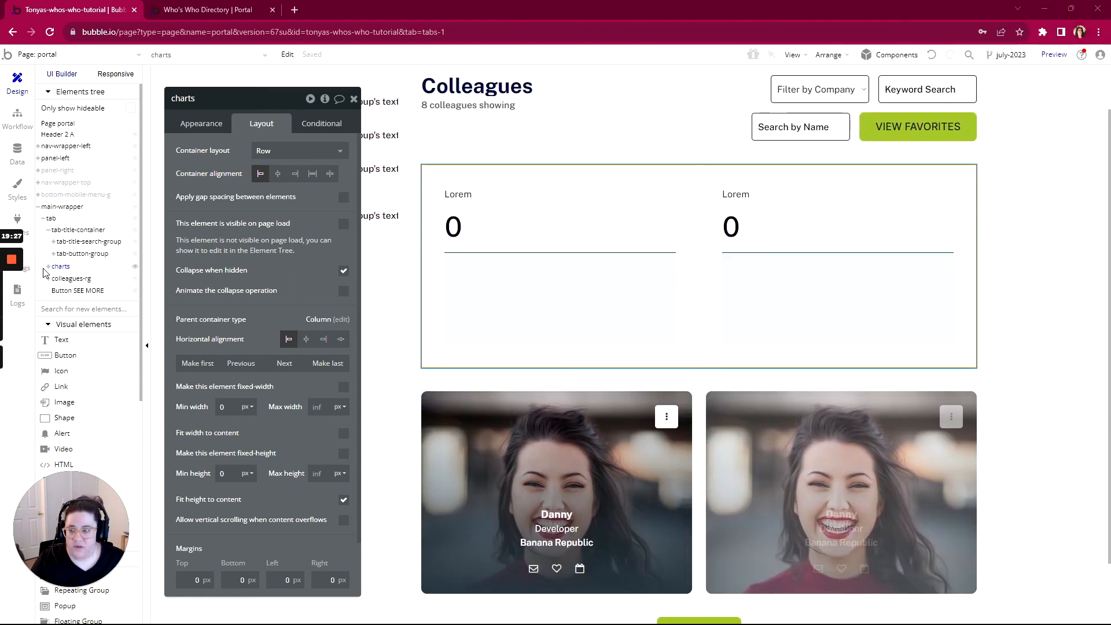
click(135, 267)
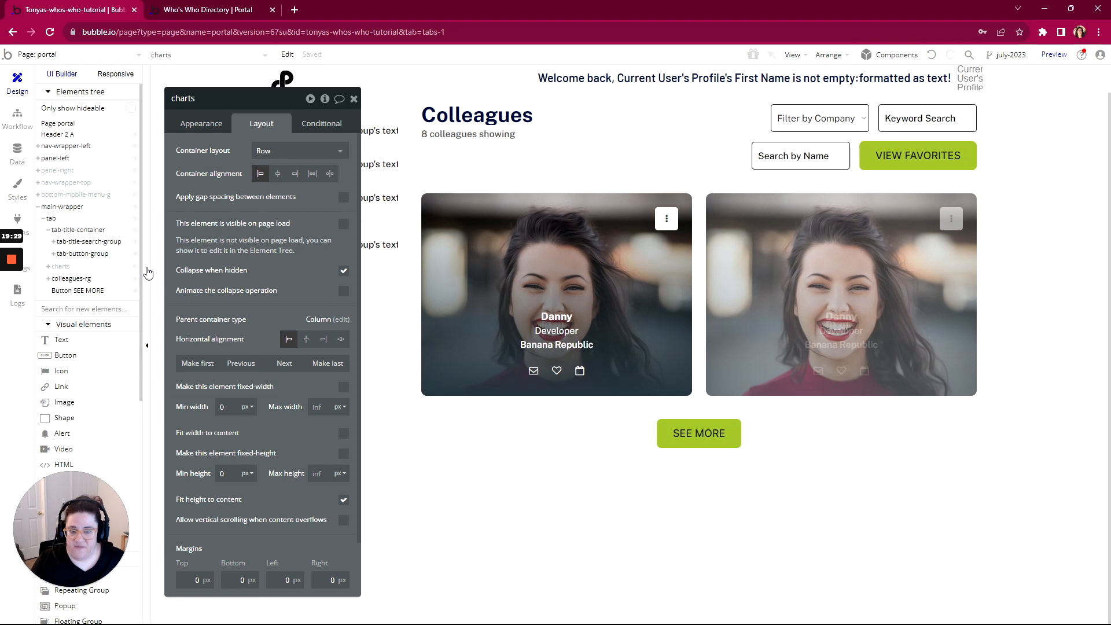
Set the colleagues-rg repeating group's Type of content to Profile
click(703, 301)
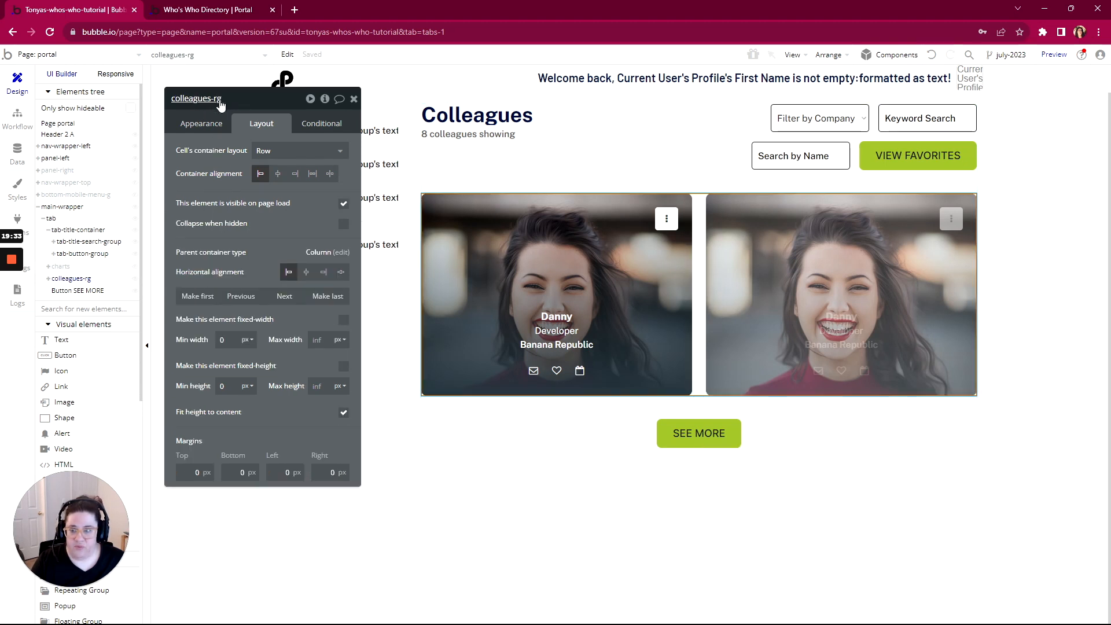
click(208, 124)
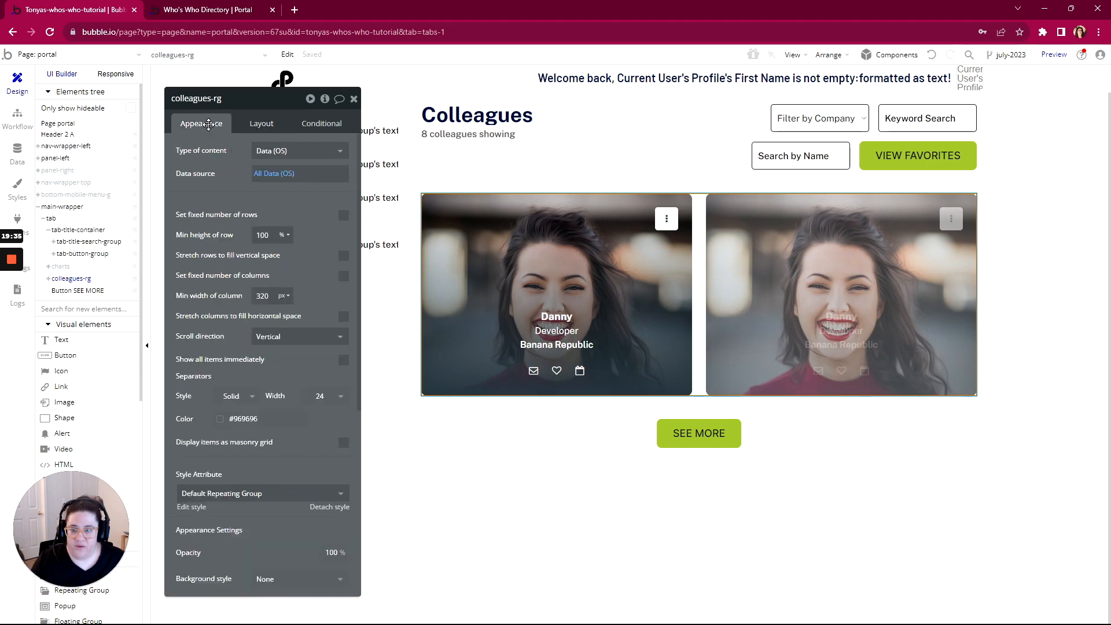
drag(255, 100, 341, 79)
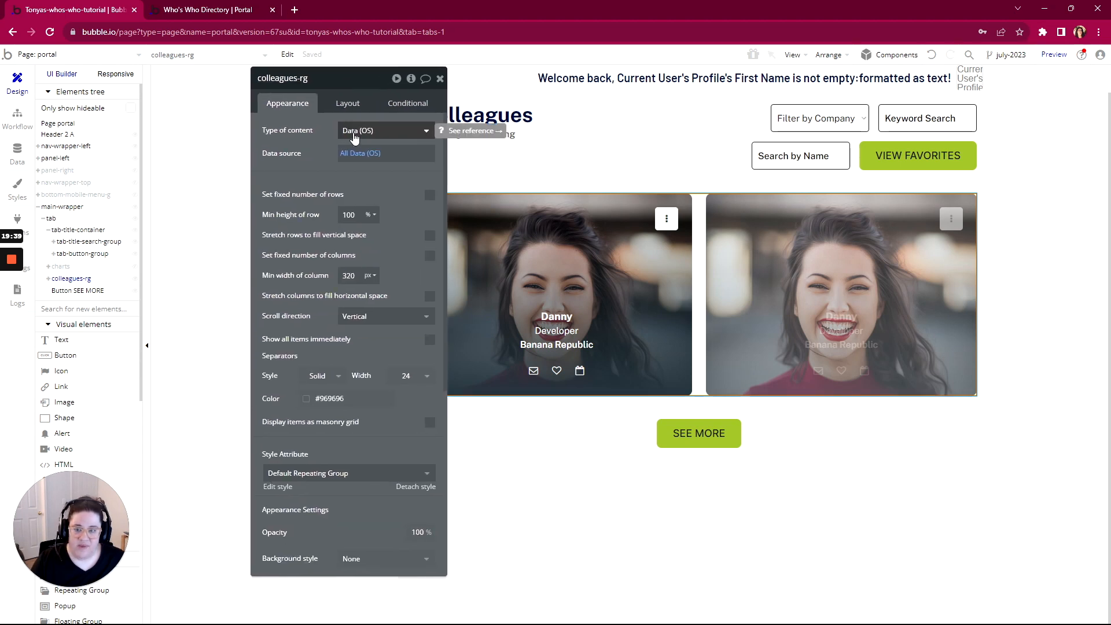
click(354, 134)
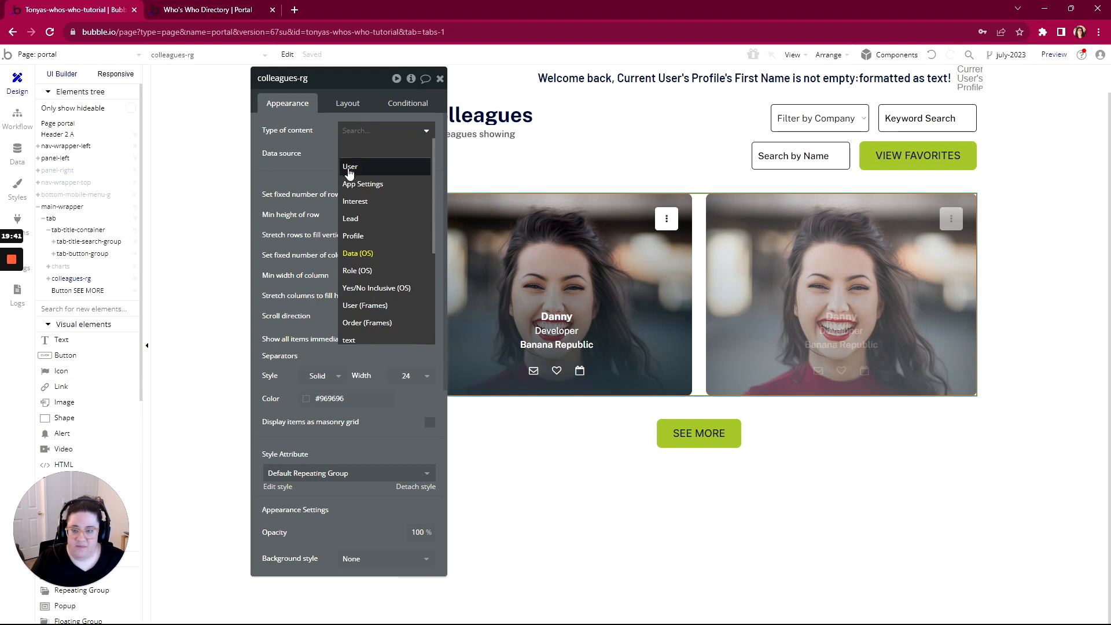
click(353, 237)
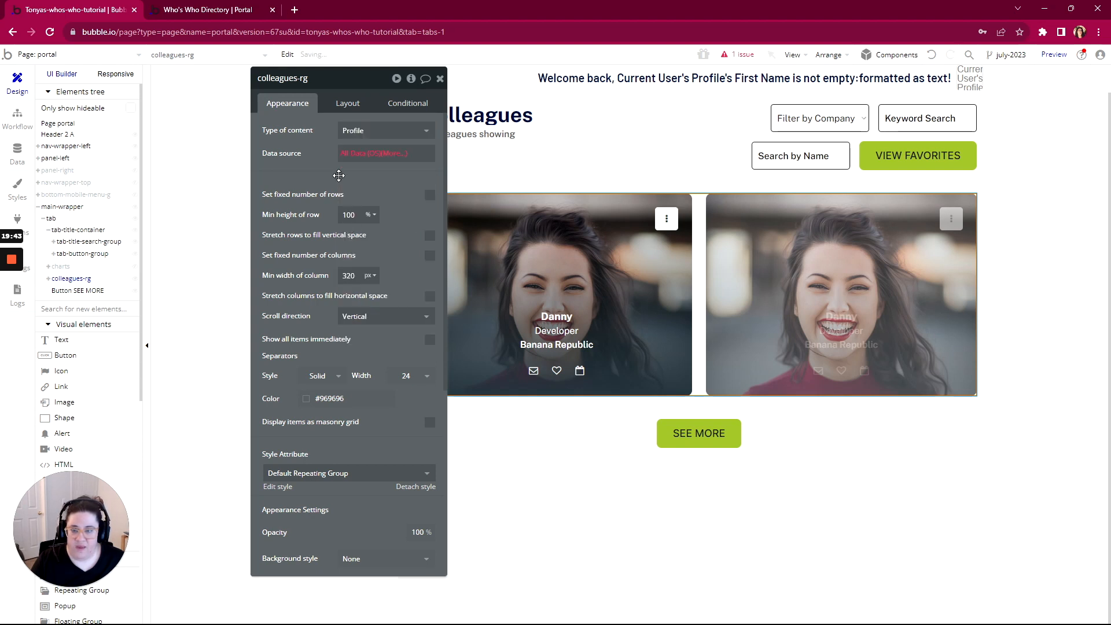
Set colleagues-rg's data source to Do a search for Profile, with no constraints
click(350, 154)
click(369, 221)
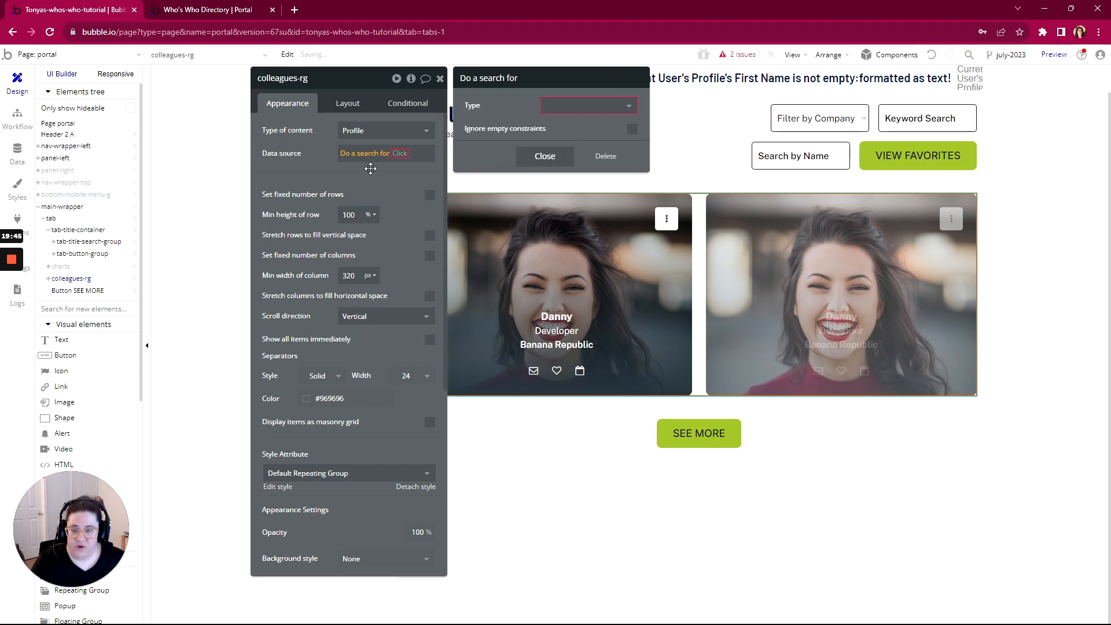
click(549, 105)
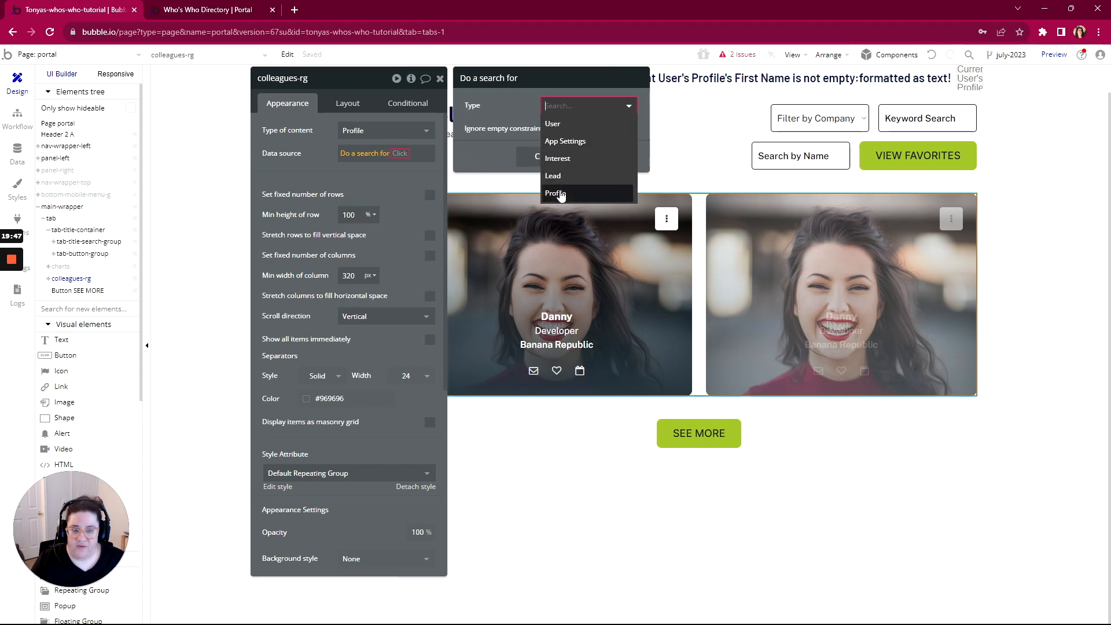
click(559, 197)
click(556, 139)
click(486, 133)
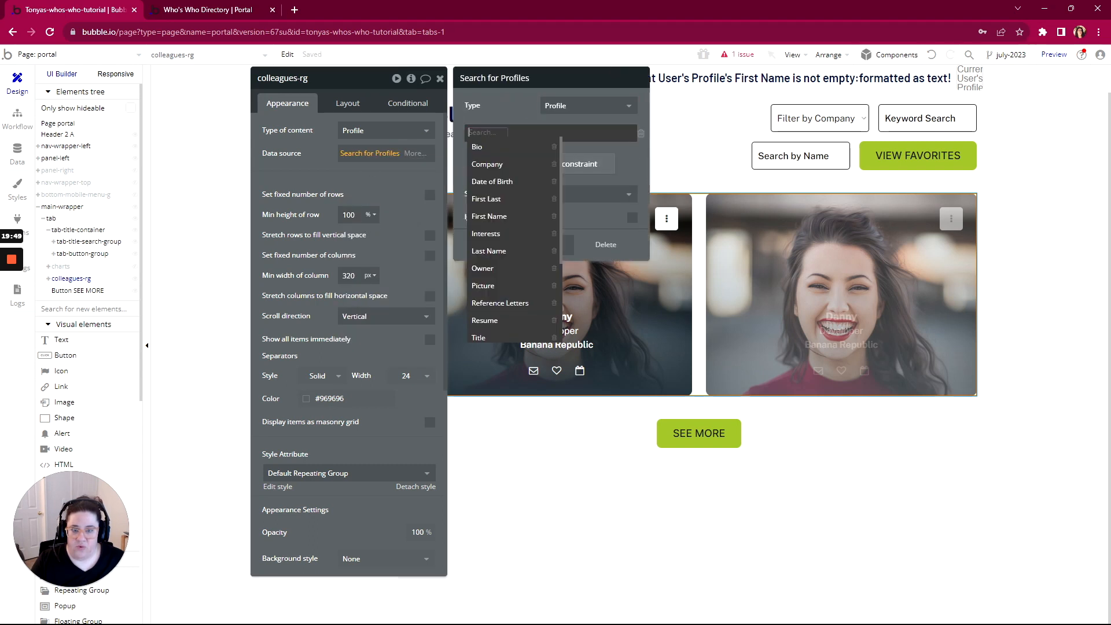
scroll(491, 277, down, 3)
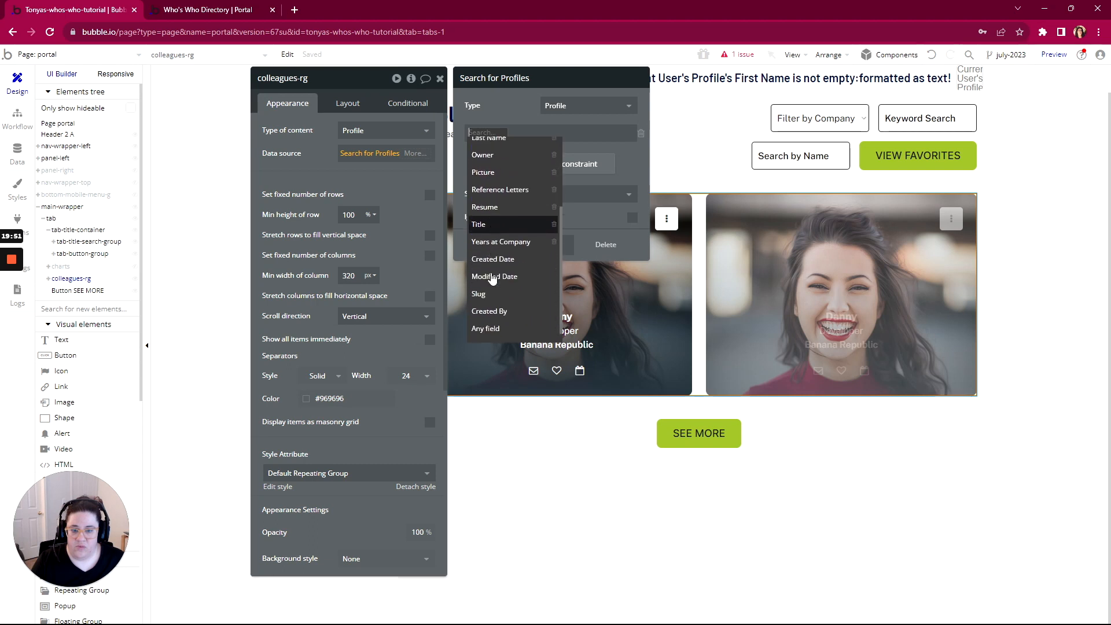
scroll(492, 277, up, 1)
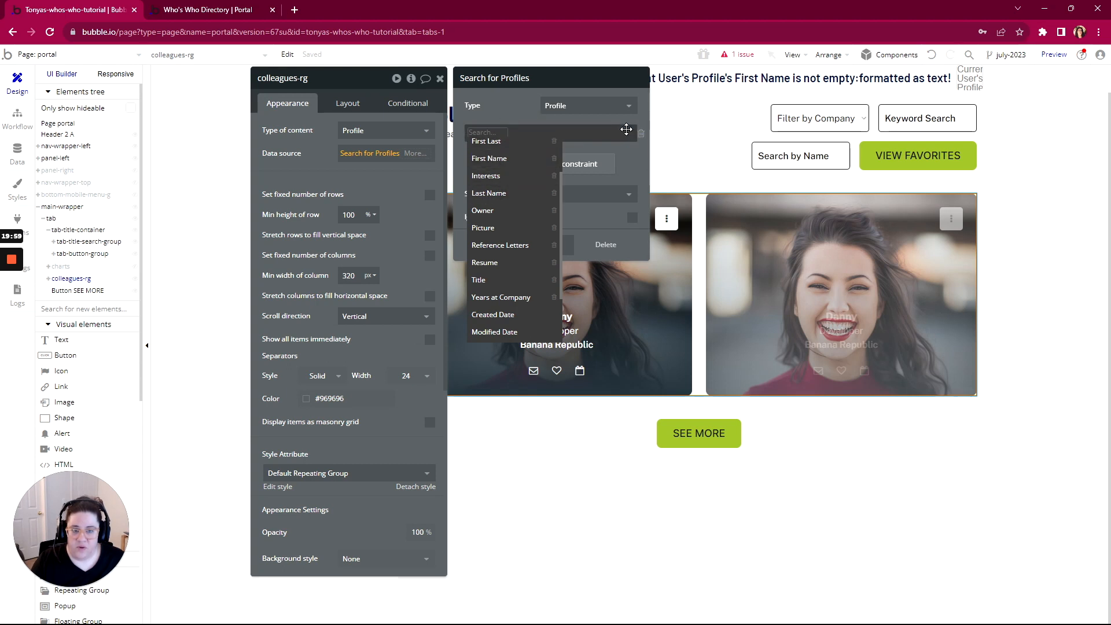
click(641, 137)
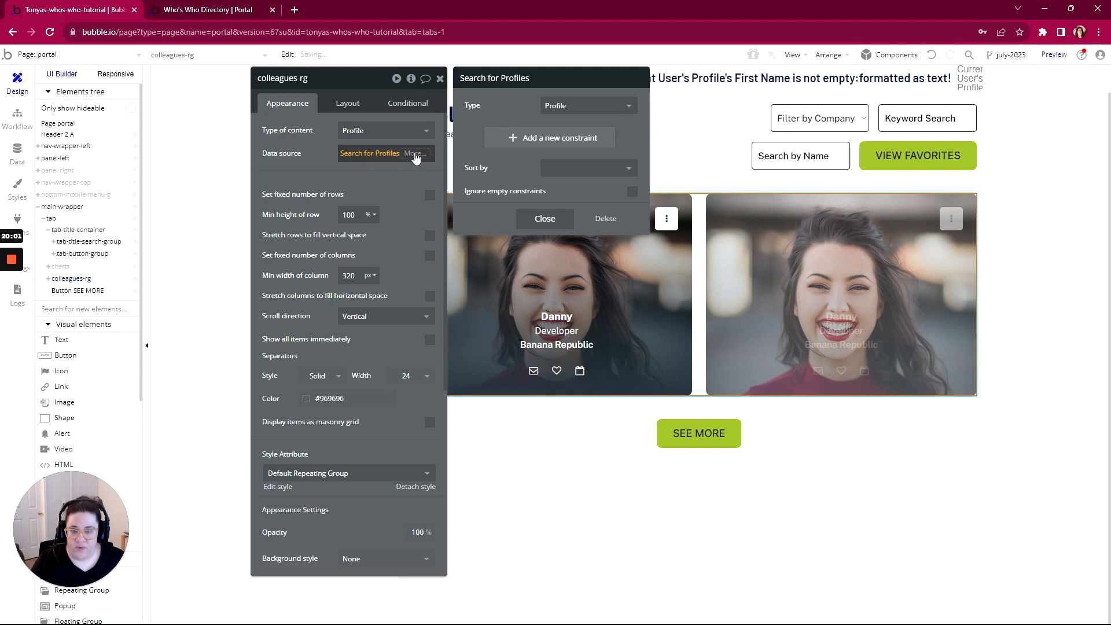
Start adding a :filtered operator to the Profile search
click(416, 155)
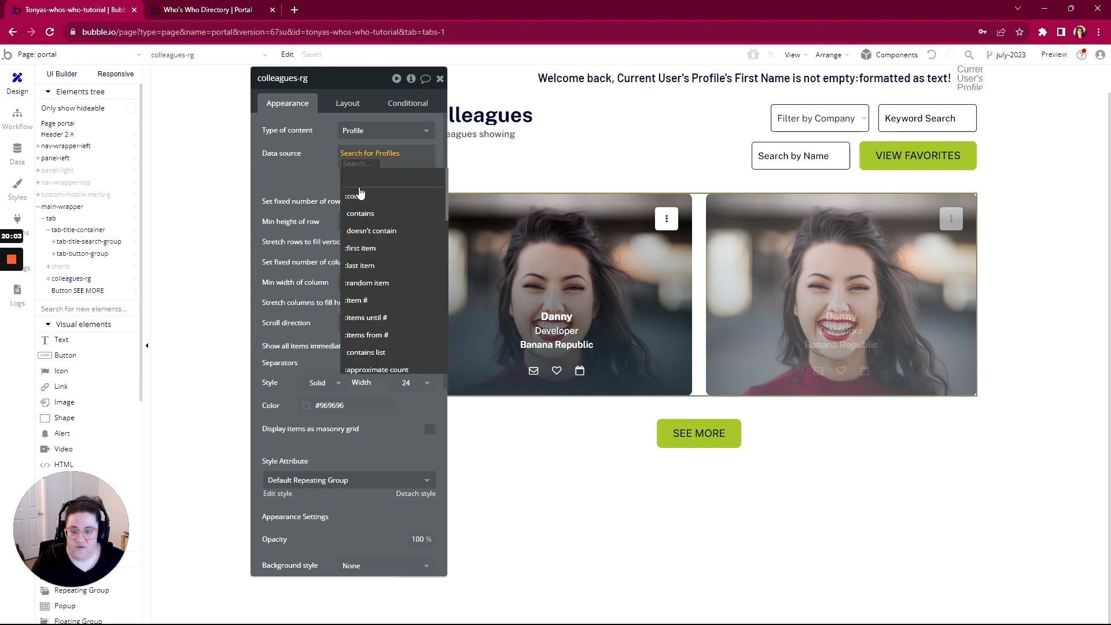
scroll(368, 258, down, 3)
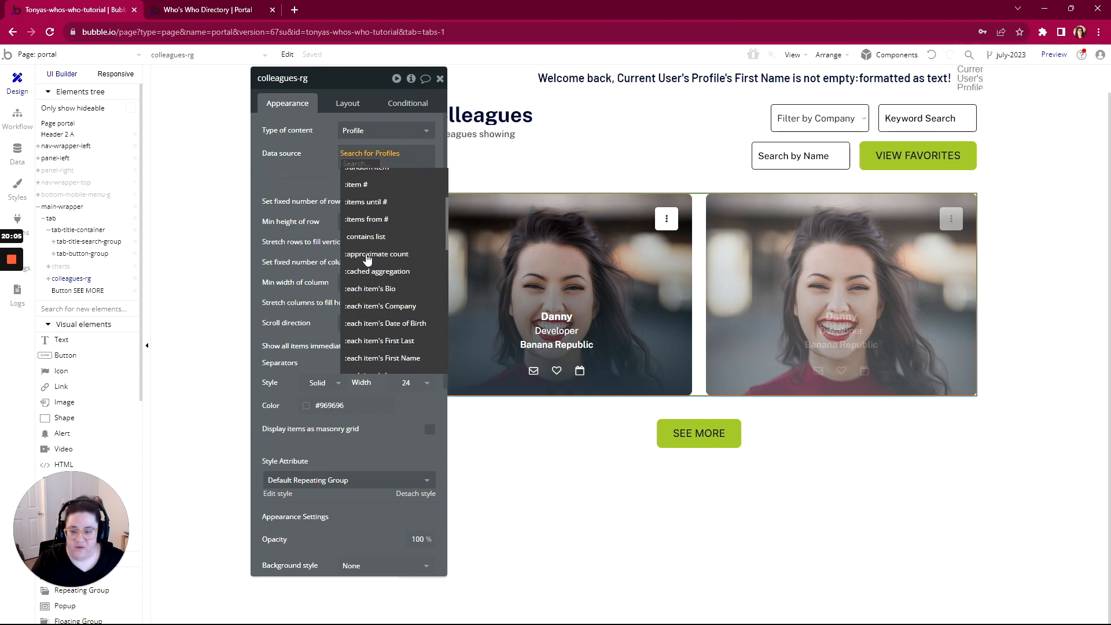
text(filter)
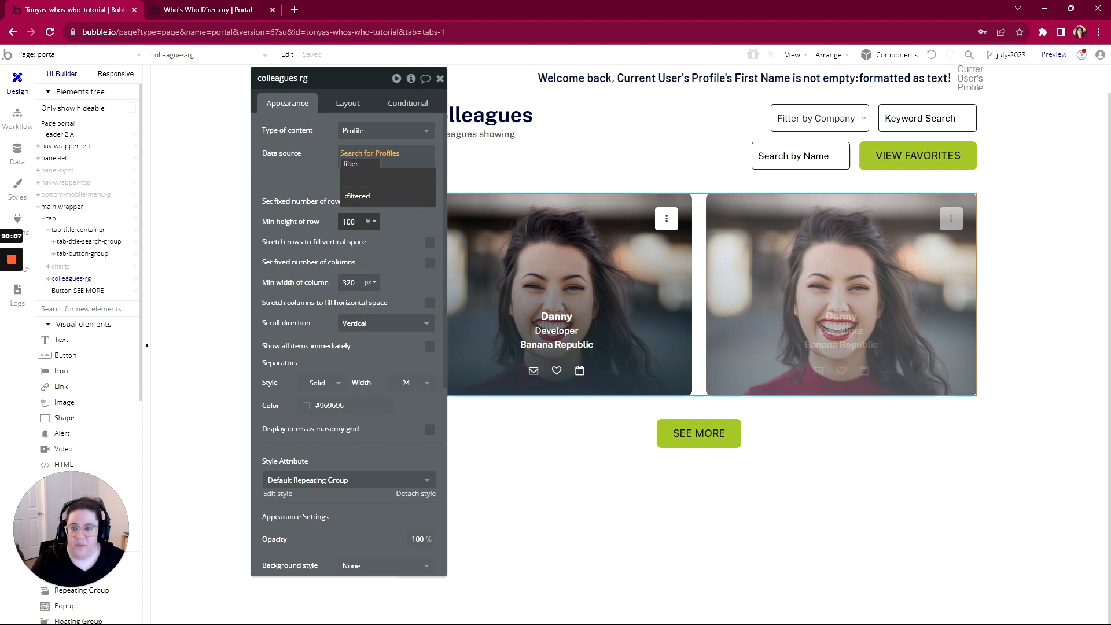
click(354, 197)
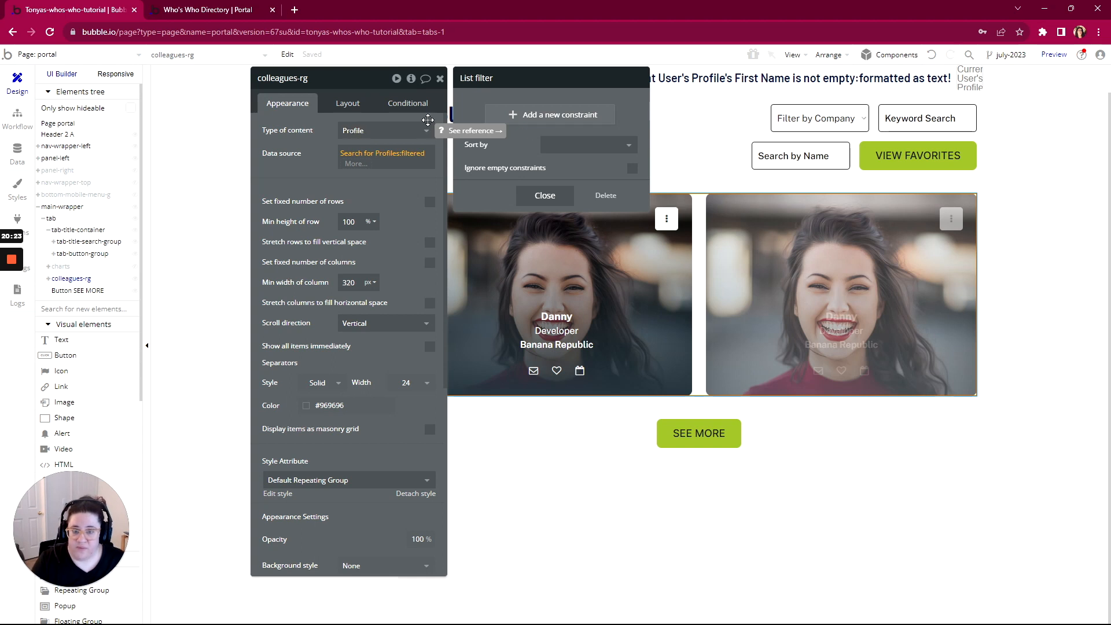
click(538, 115)
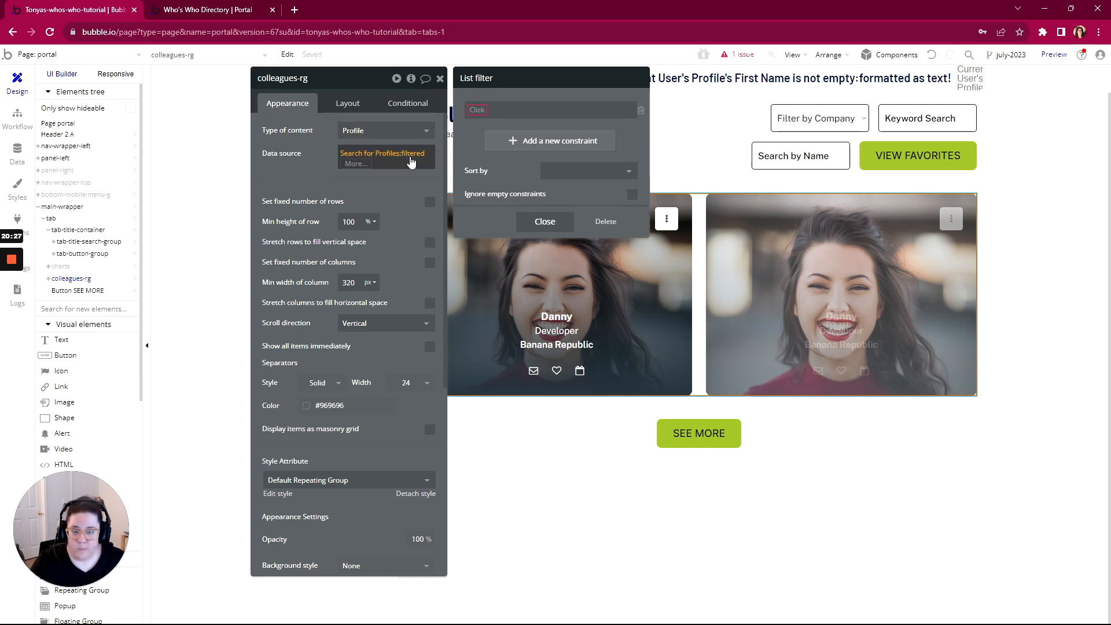
mouse_move(21, 282)
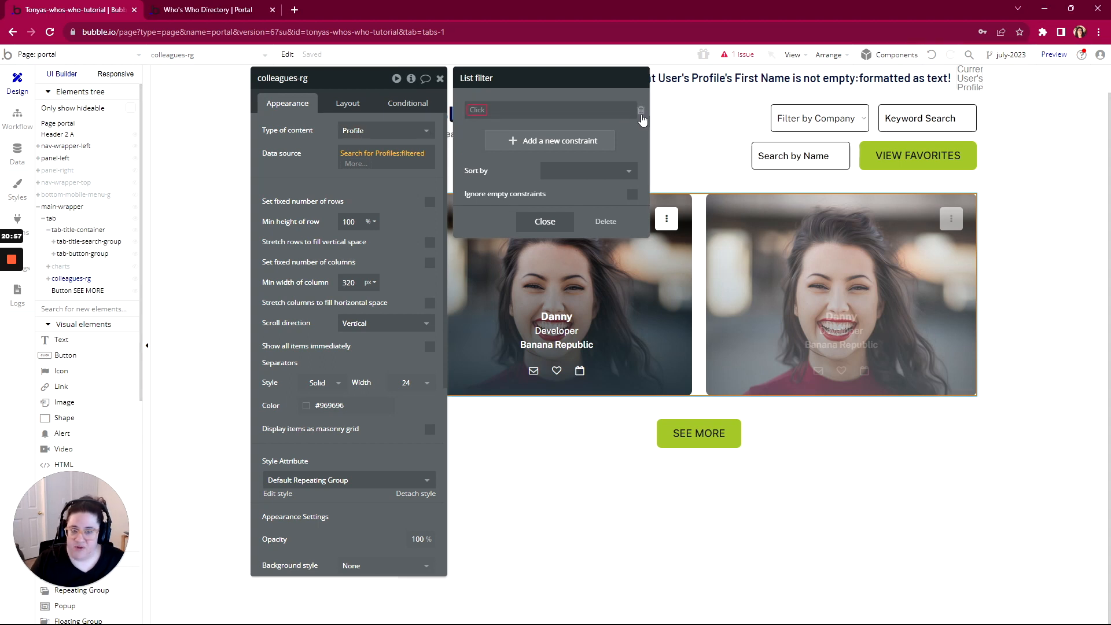
click(639, 113)
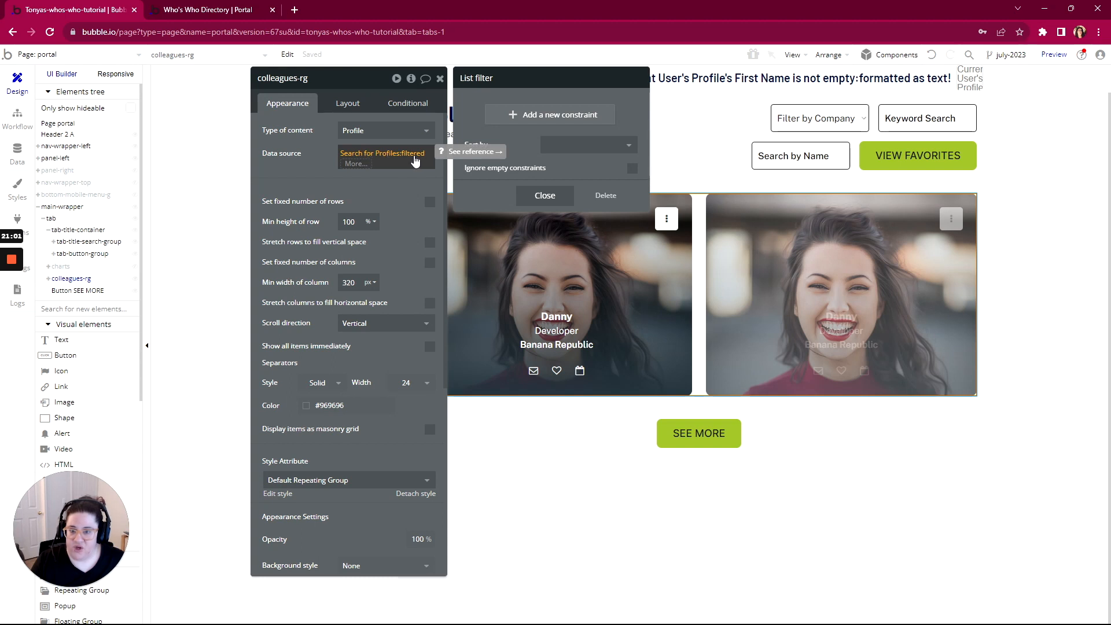
click(606, 195)
click(401, 161)
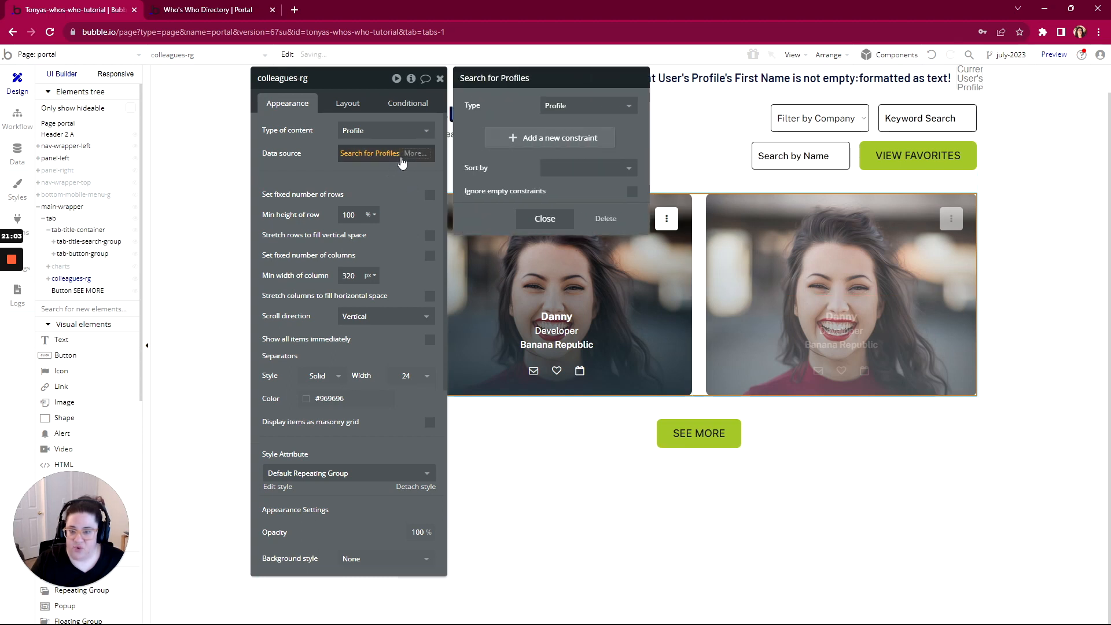
click(309, 165)
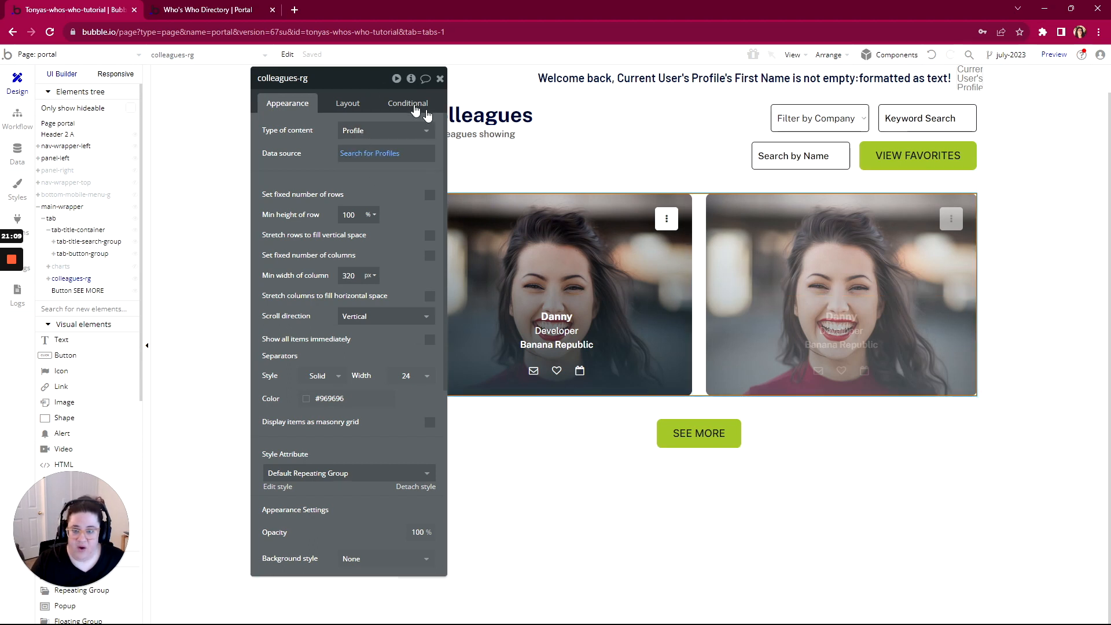
Select the Danny name text, keep its static text, and reveal it in the Elements tree
drag(356, 80, 203, 59)
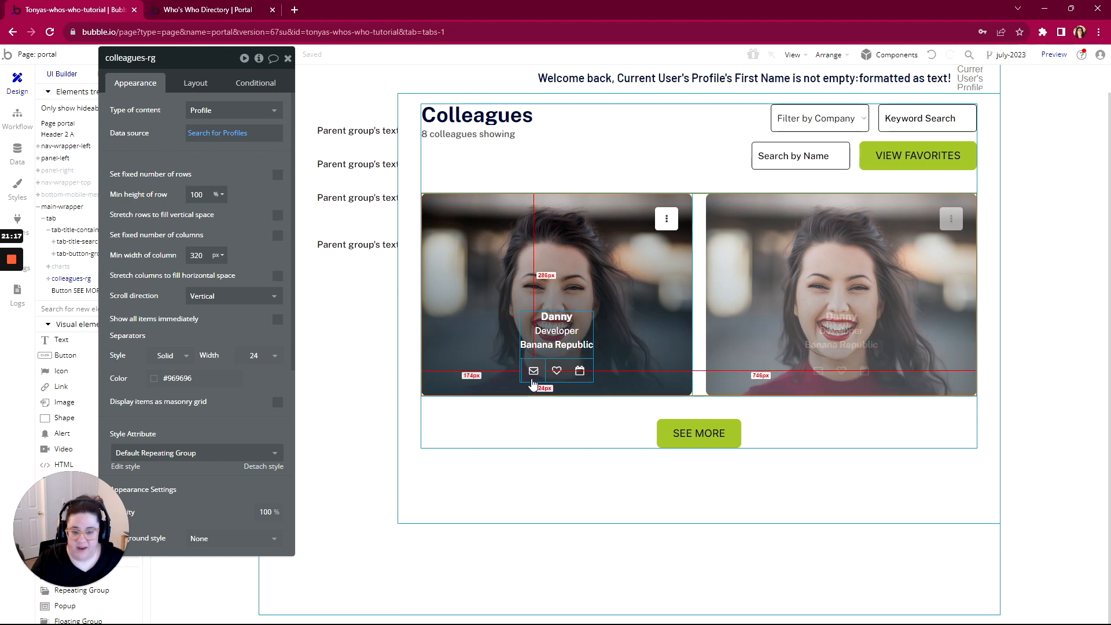
click(557, 317)
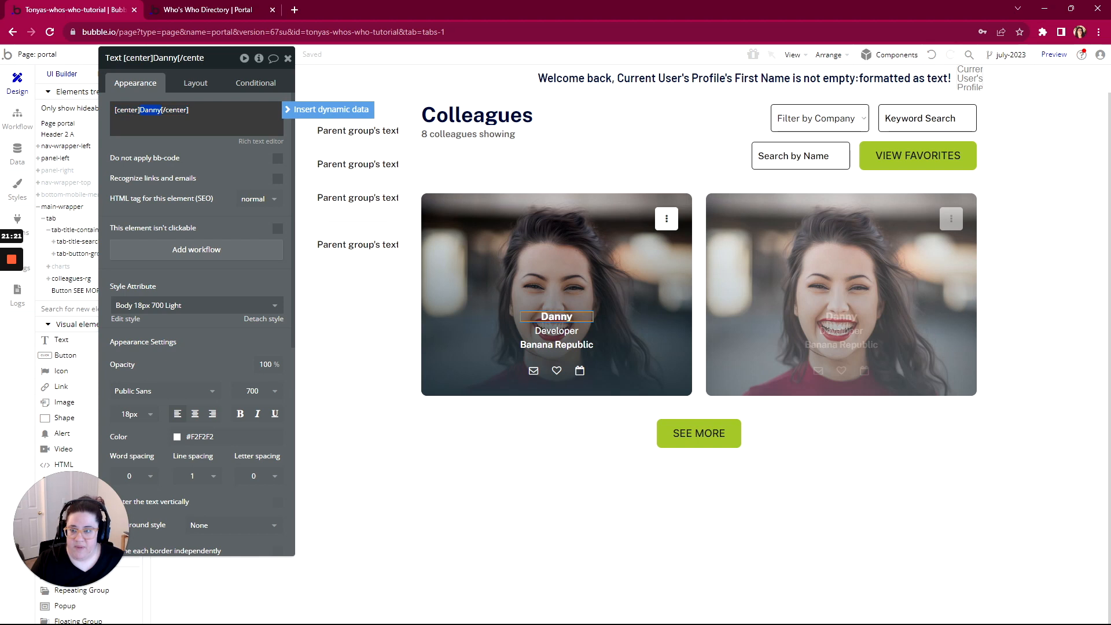
click(315, 111)
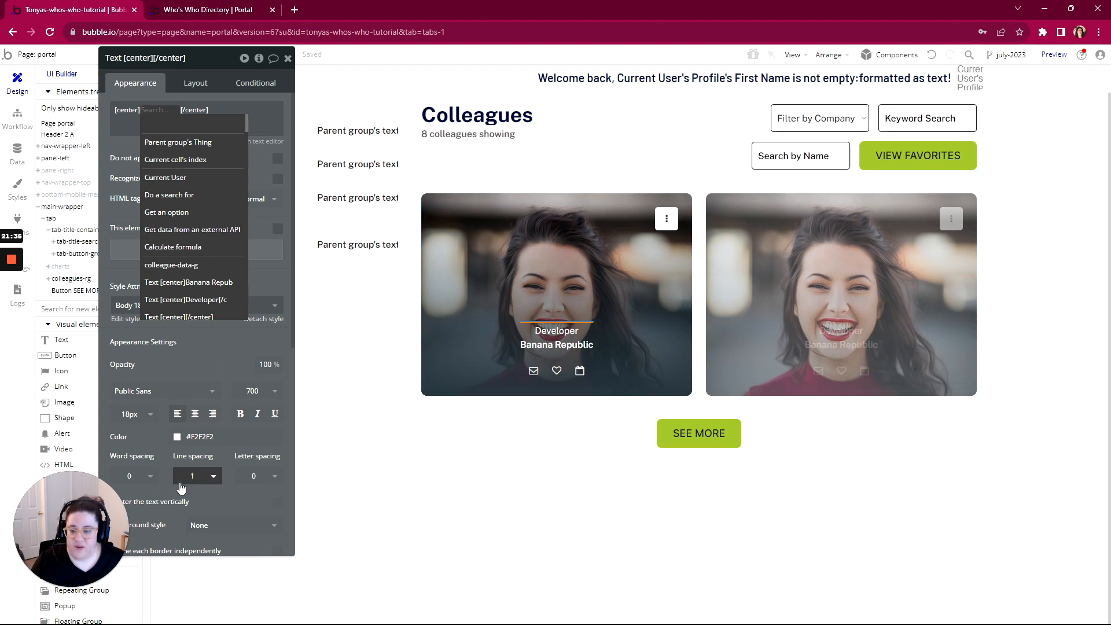
scroll(202, 463, down, 6)
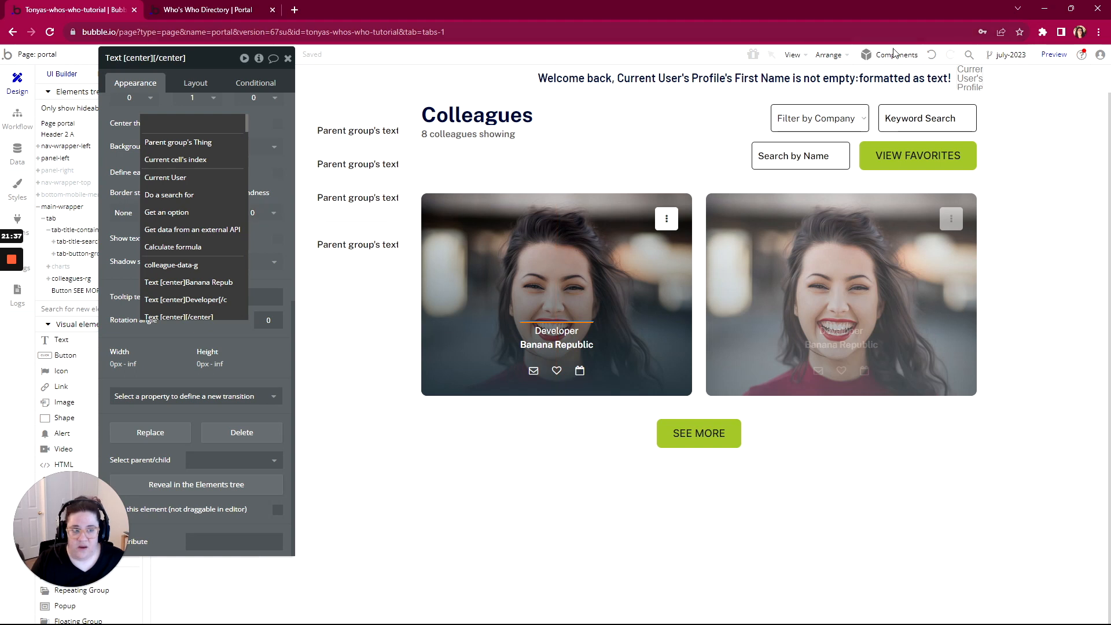
click(931, 56)
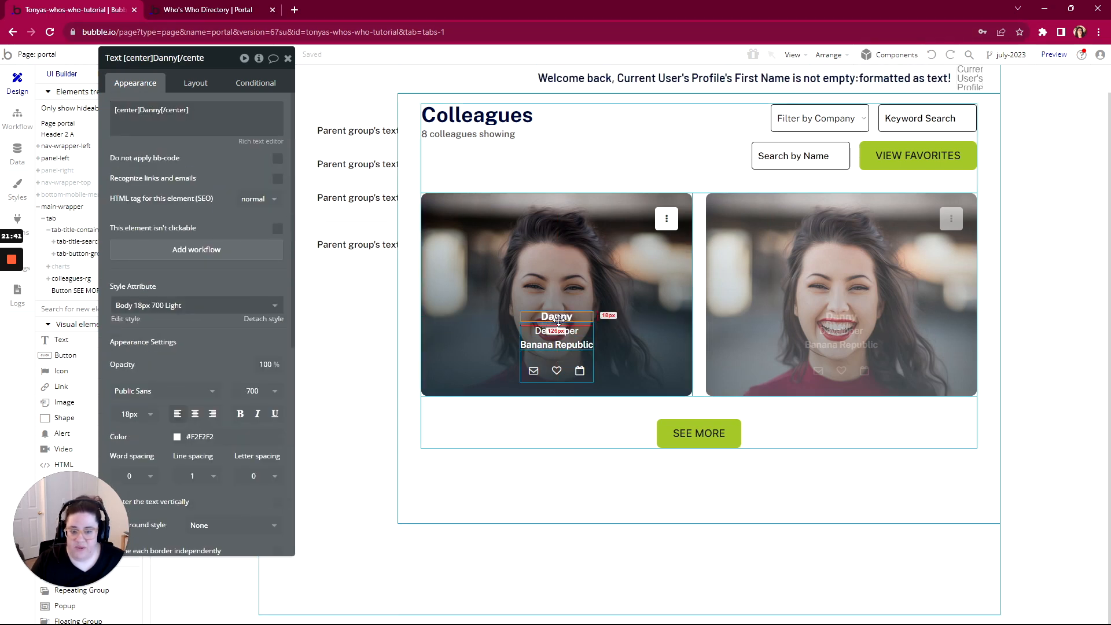
scroll(188, 492, down, 6)
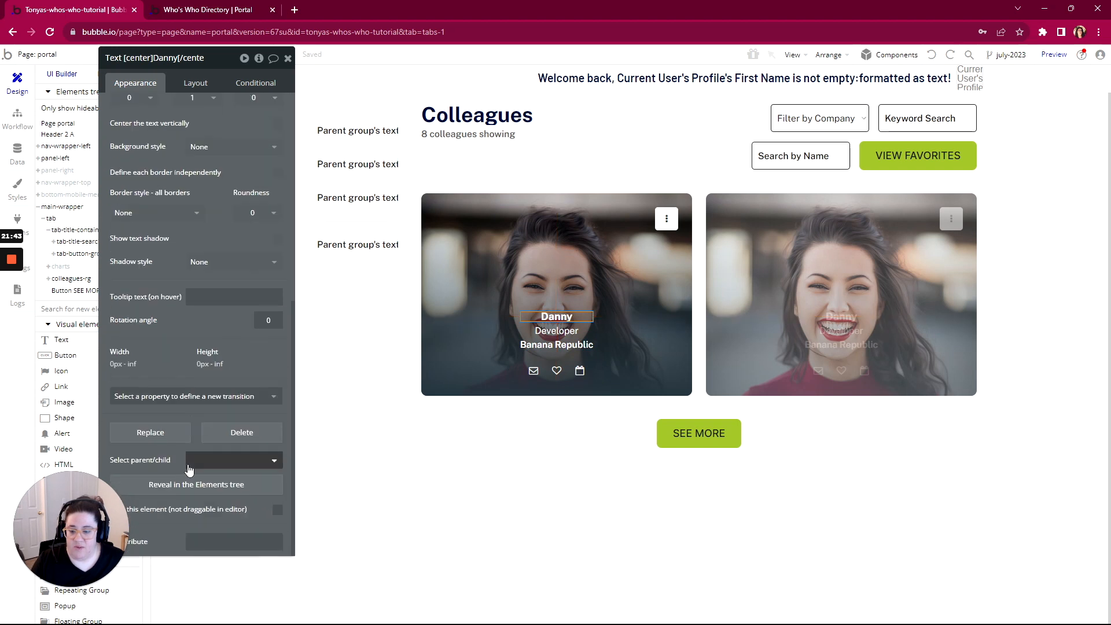
click(188, 491)
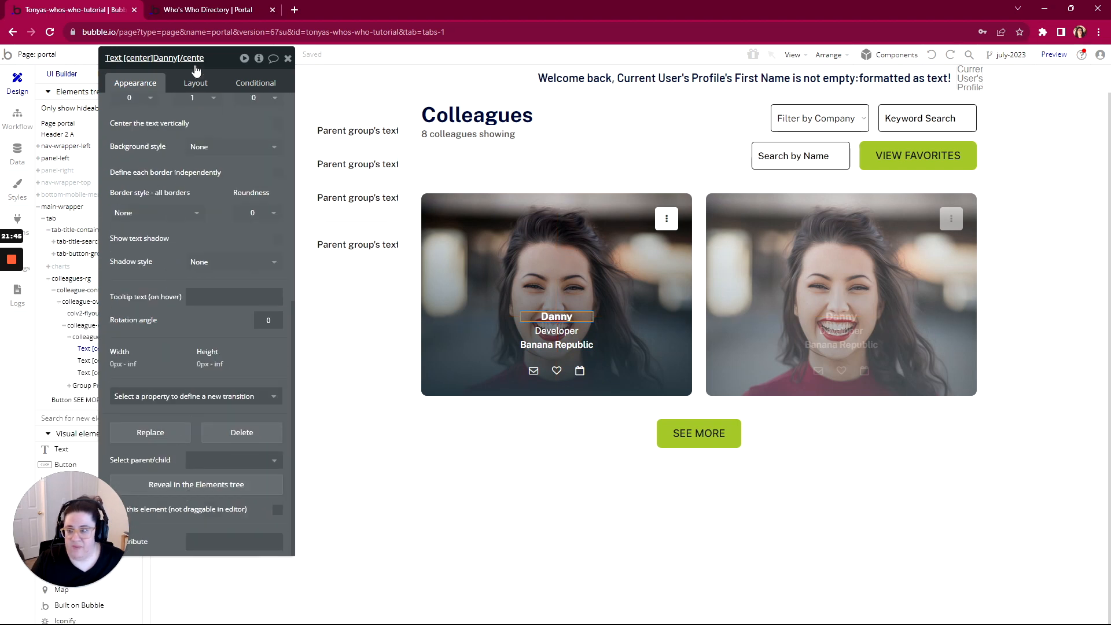
drag(215, 65, 324, 58)
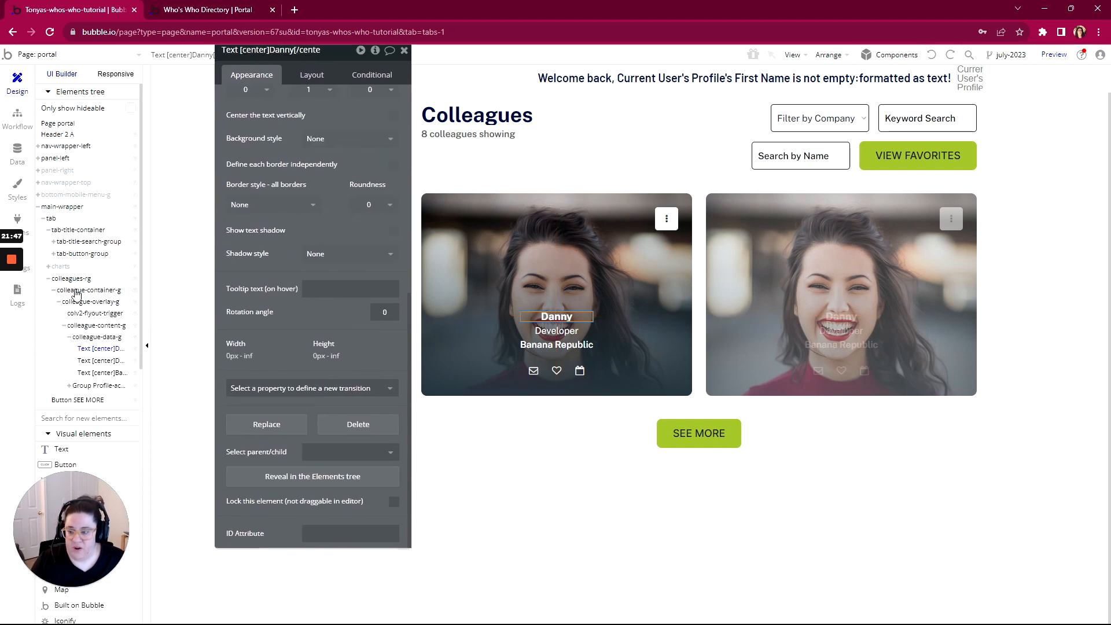
Give colleague-container-g Type of content Profile and data source Current cell's Profile
click(73, 279)
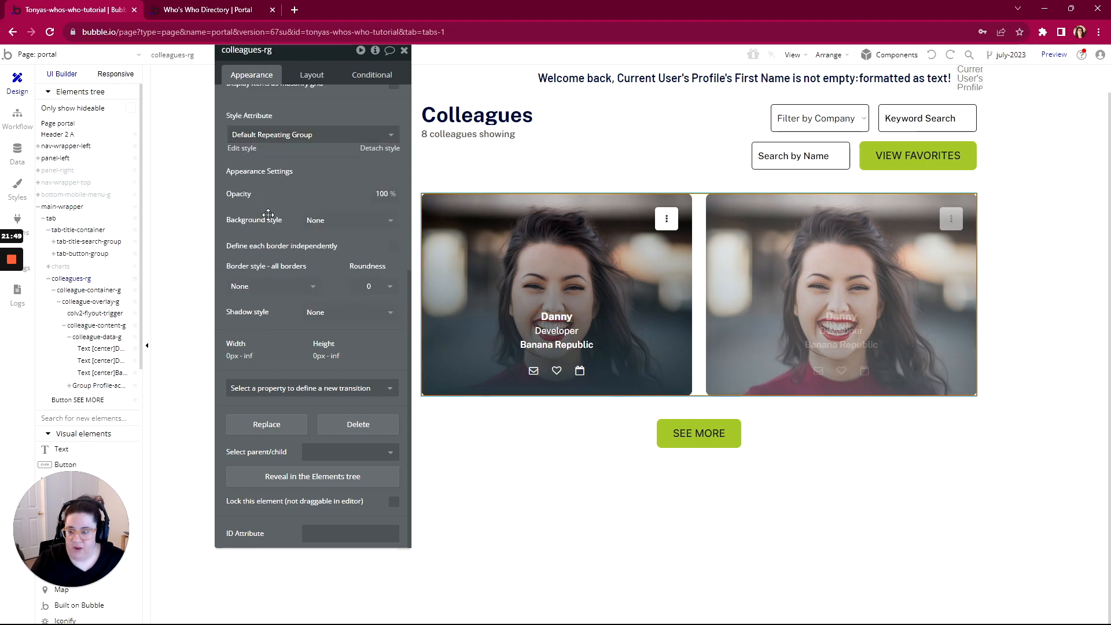
click(54, 291)
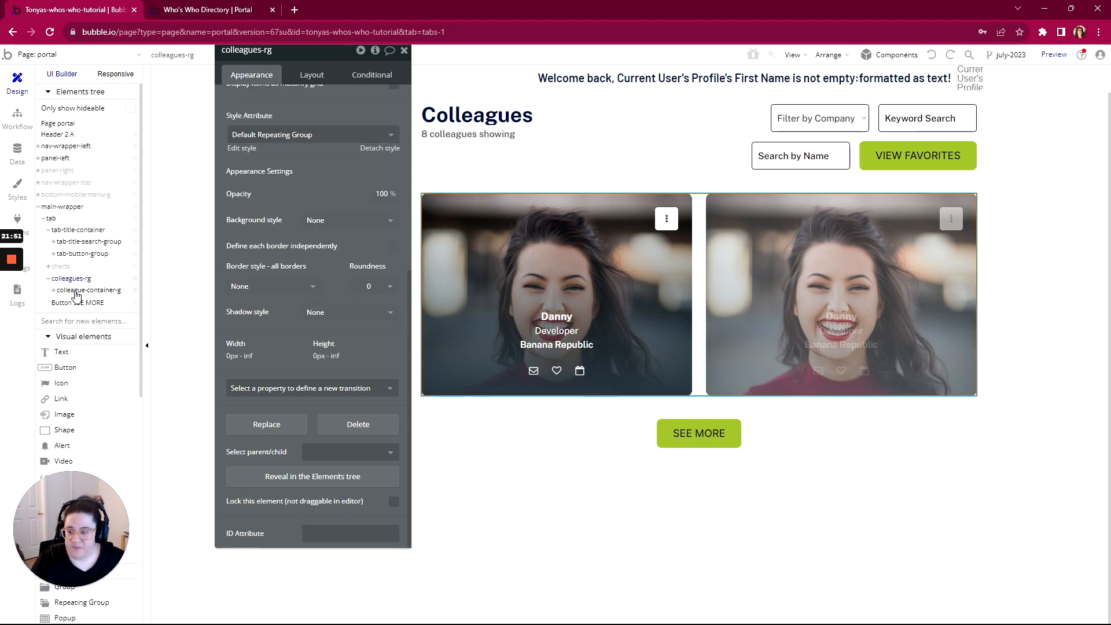
click(76, 290)
scroll(262, 331, up, 6)
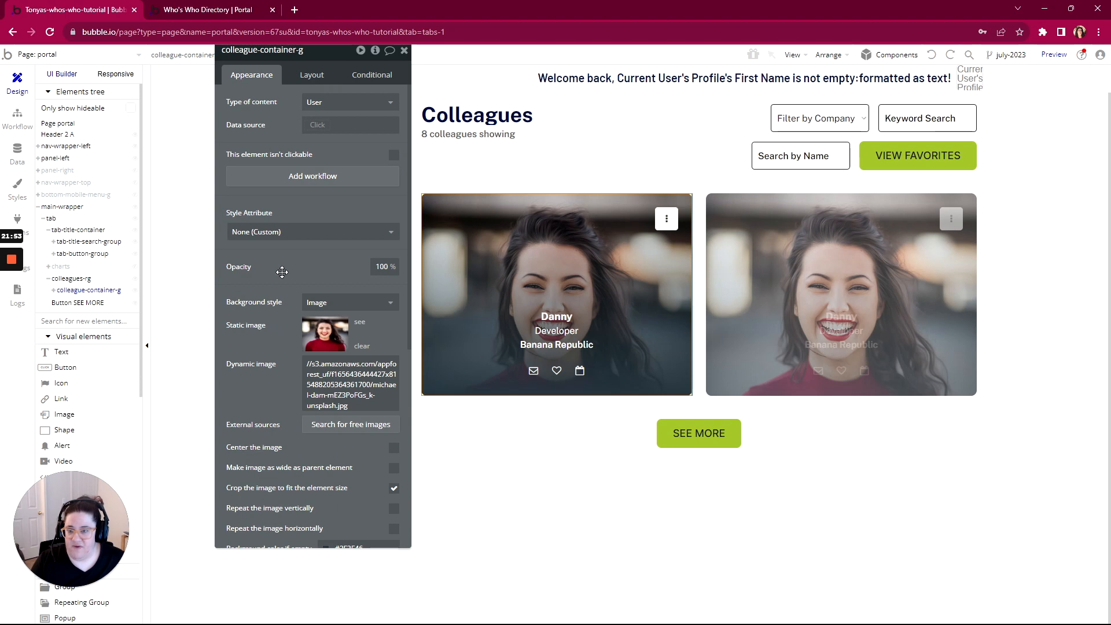
click(328, 103)
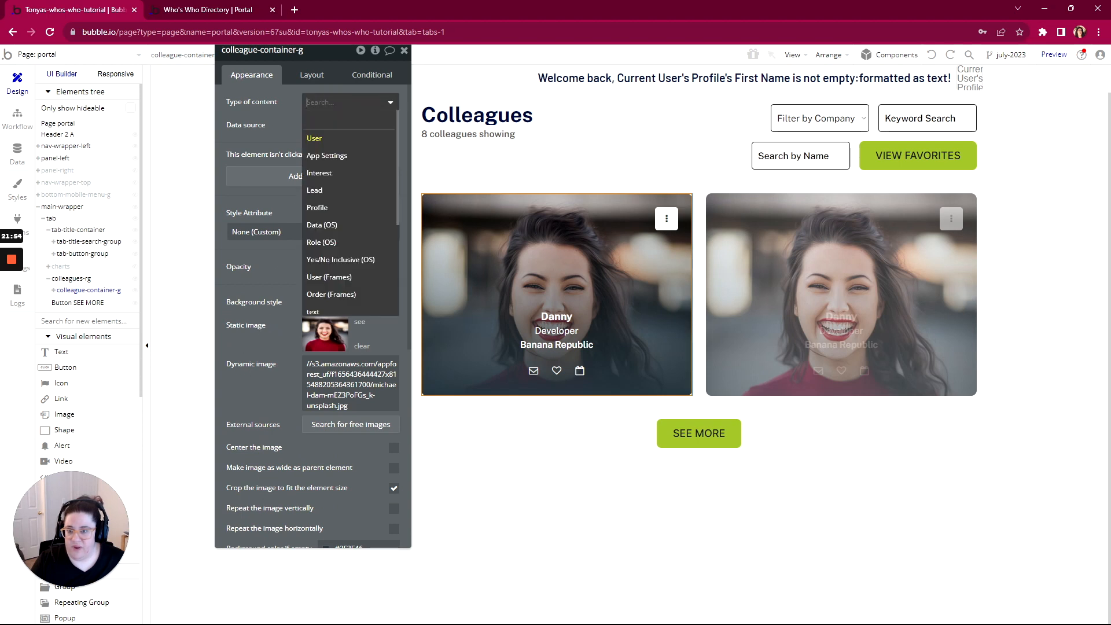
click(328, 210)
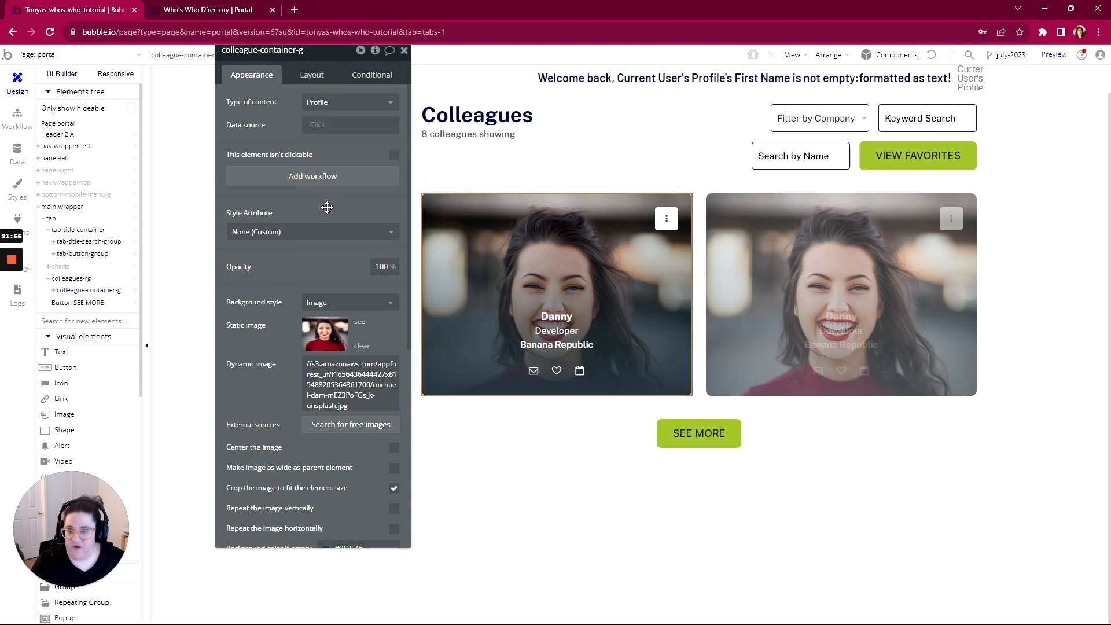
click(317, 126)
click(326, 153)
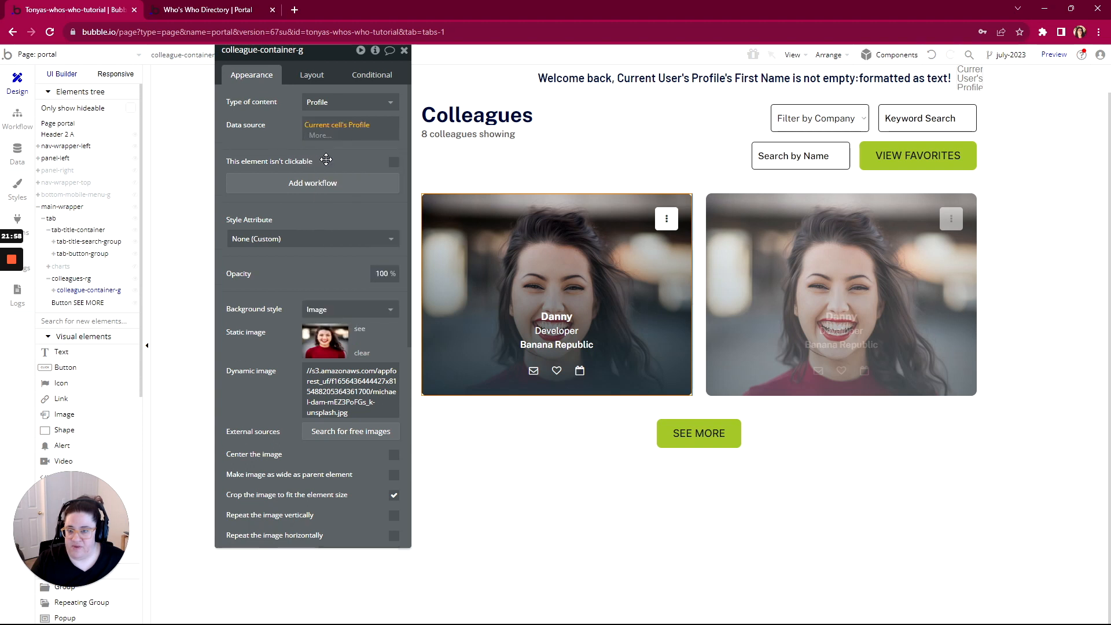
click(290, 125)
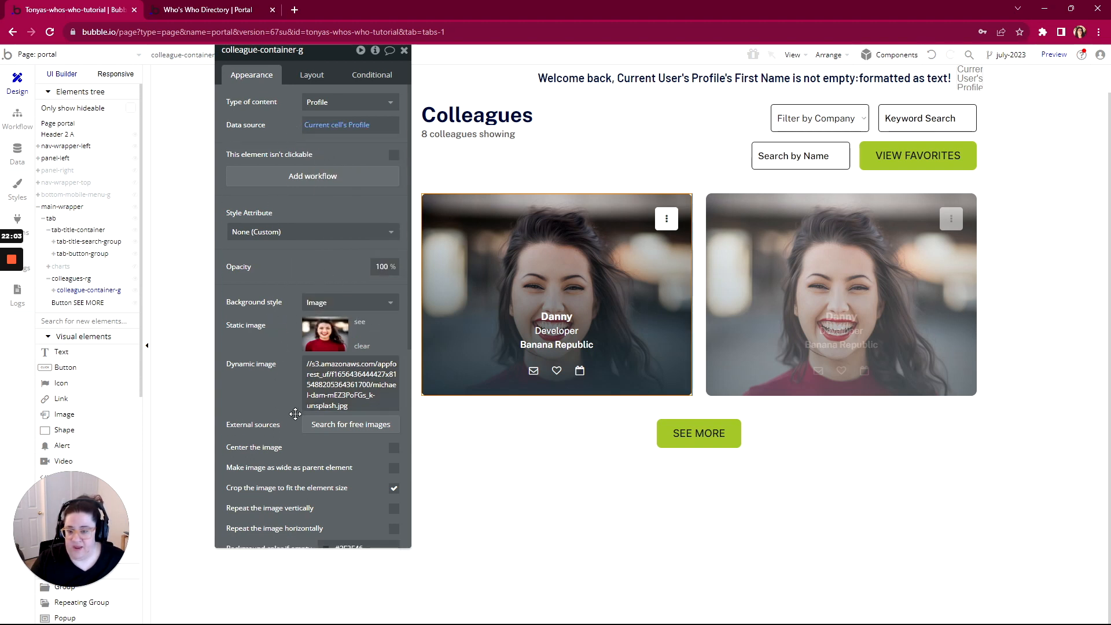
Replace the static background photo with dynamic image Current cell's Profile's Picture
click(362, 346)
click(330, 363)
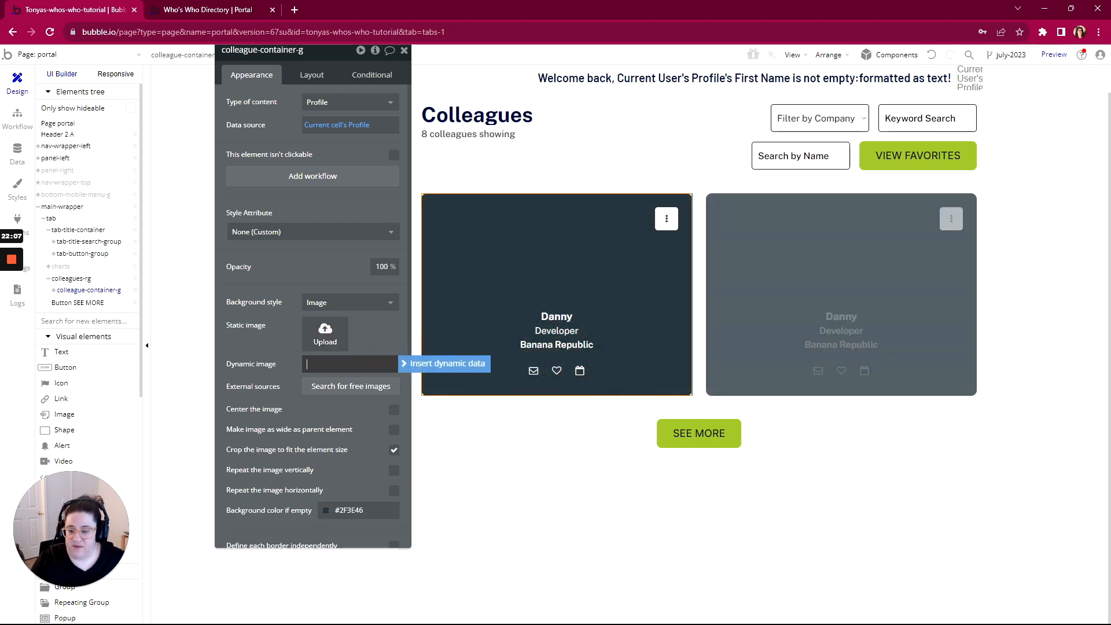
click(431, 365)
click(324, 390)
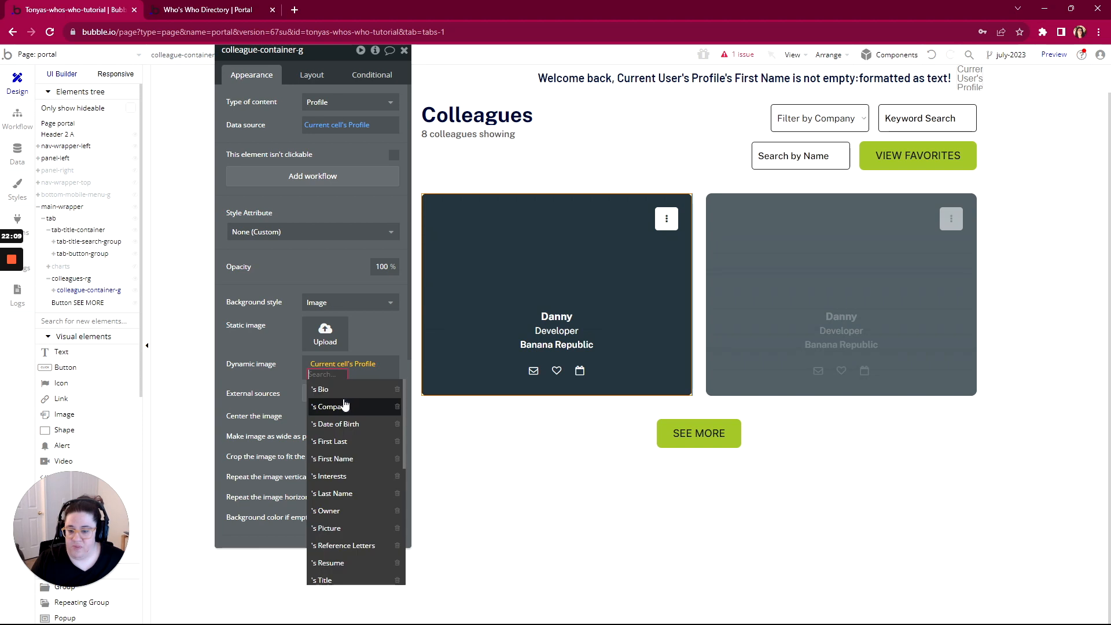
scroll(347, 491, down, 2)
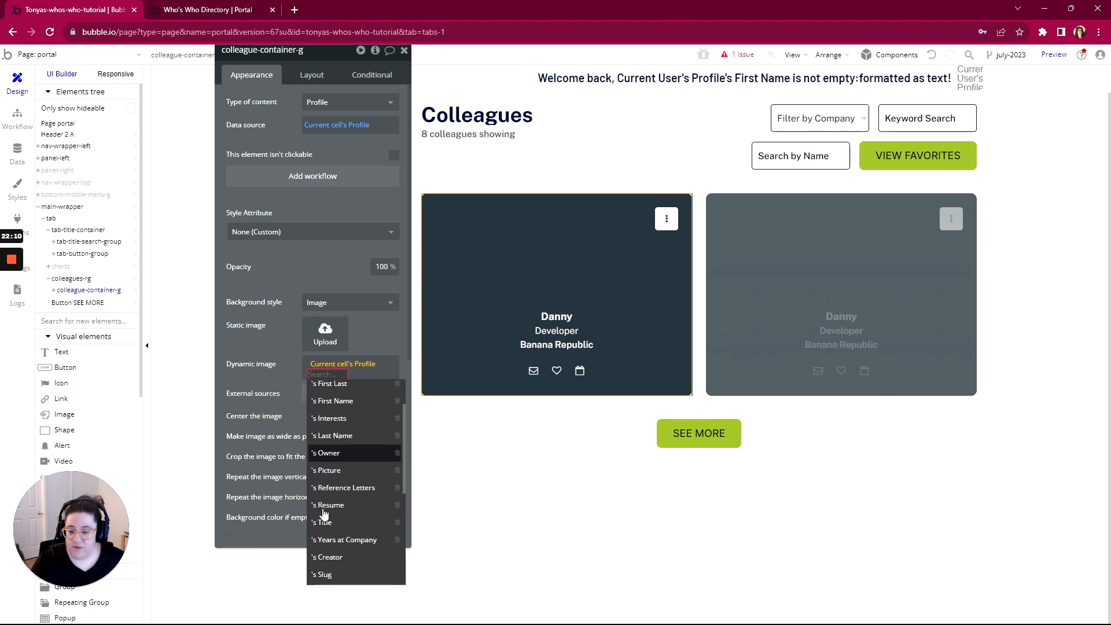
click(335, 471)
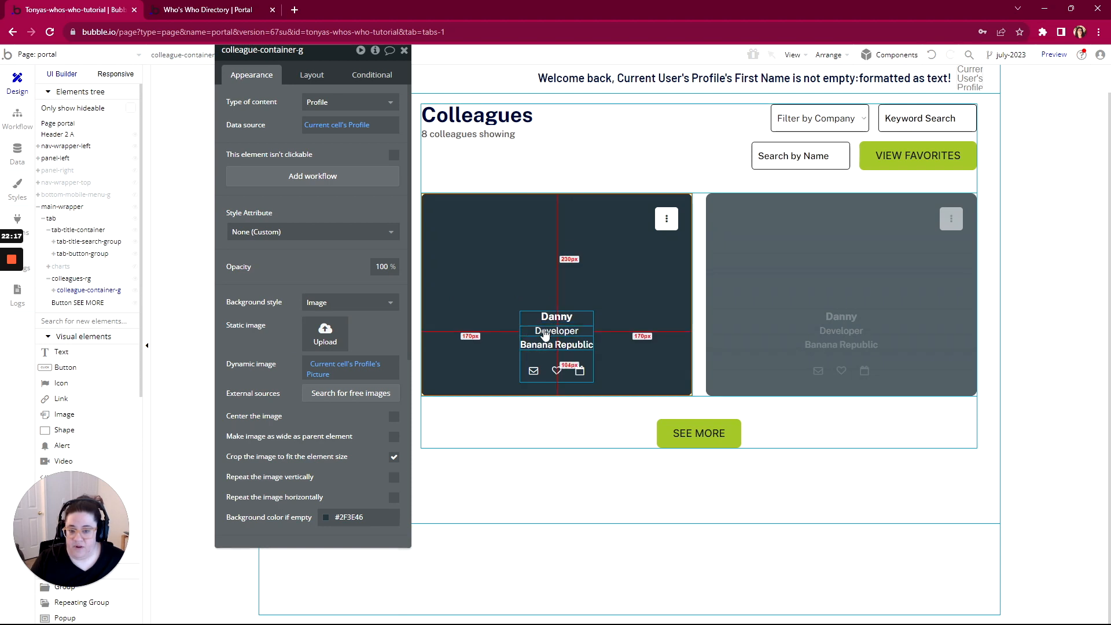
click(54, 290)
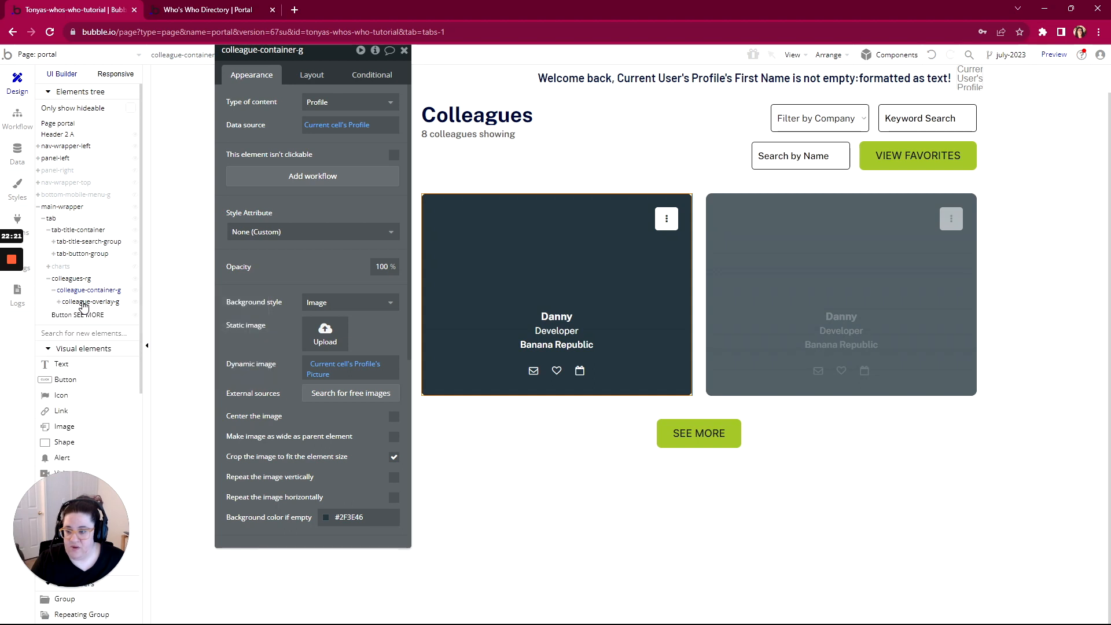
Set colleague-overlay-g and colleague-content-g to Profile content from Parent group's Profile
click(87, 302)
click(313, 102)
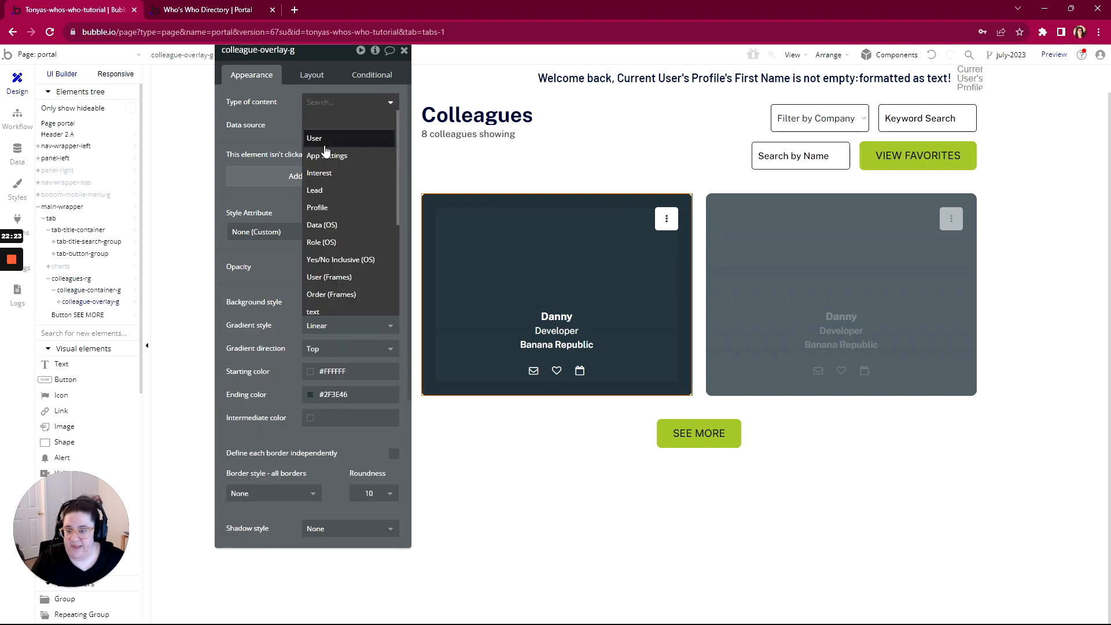
click(314, 208)
click(323, 125)
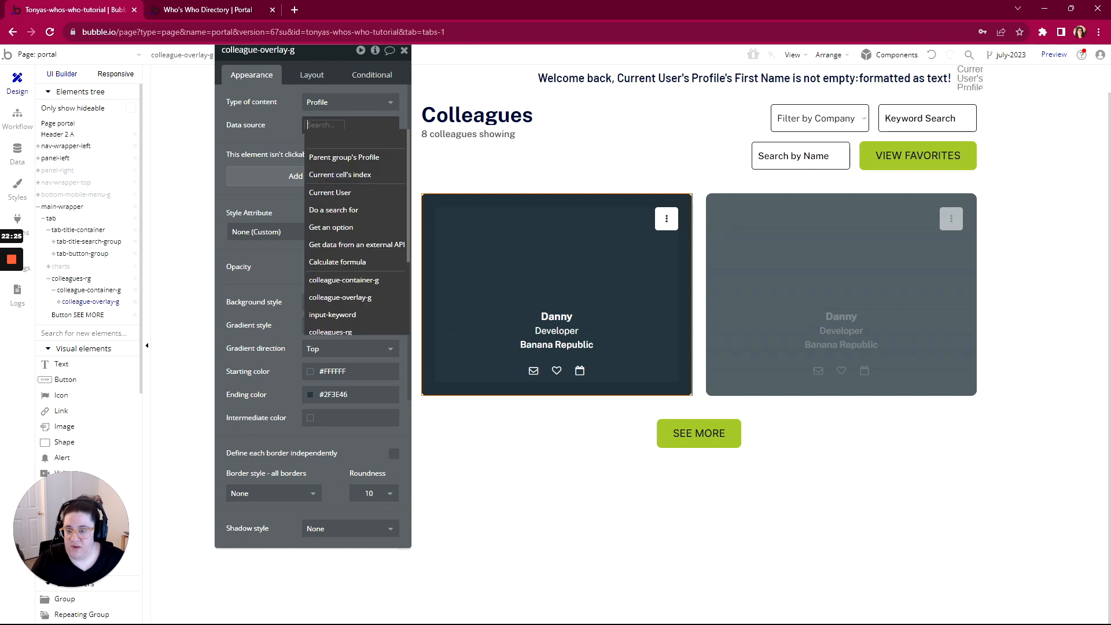
click(324, 158)
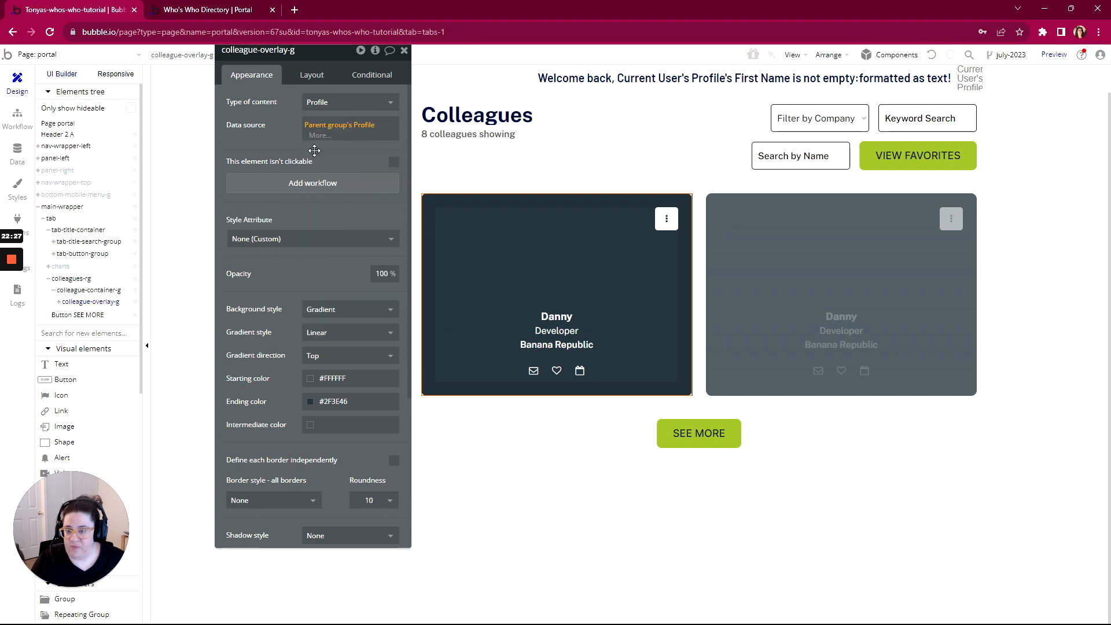
click(59, 302)
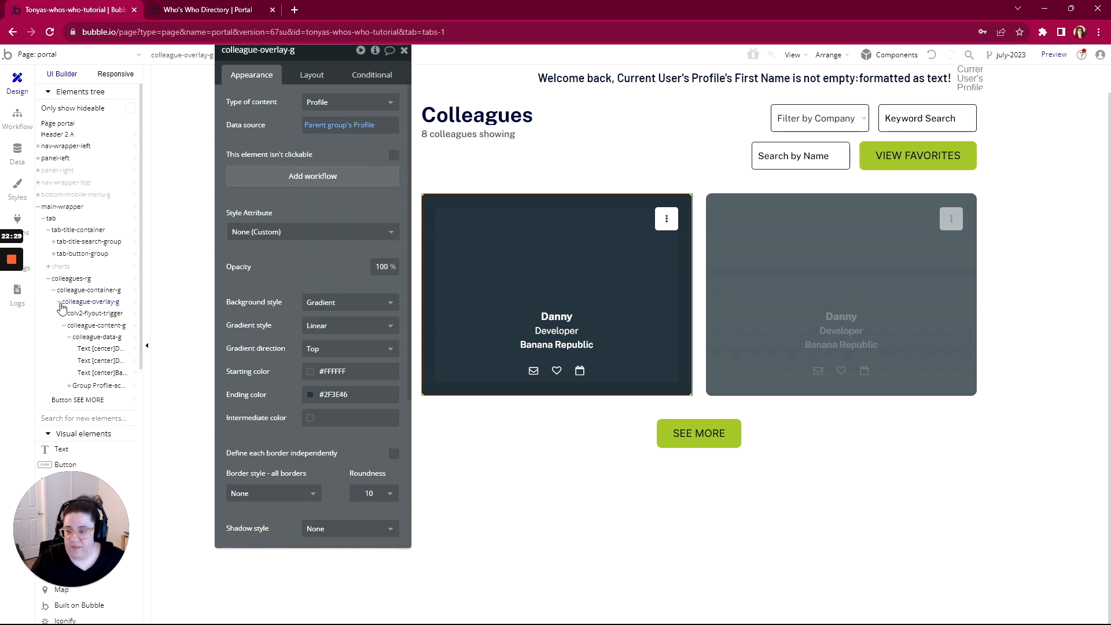
click(88, 326)
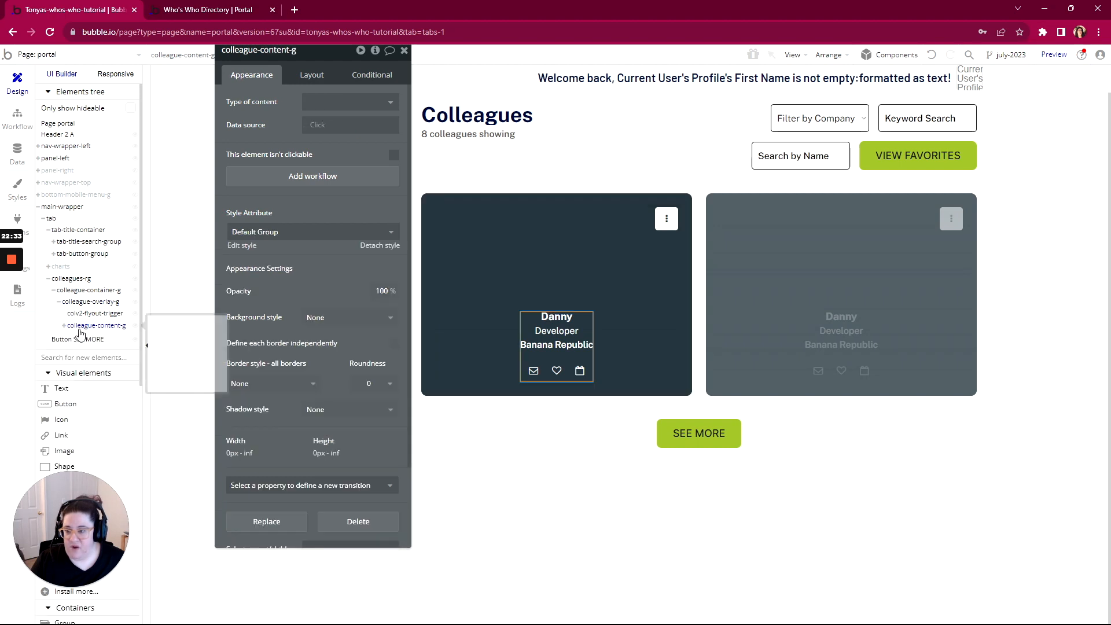
click(347, 102)
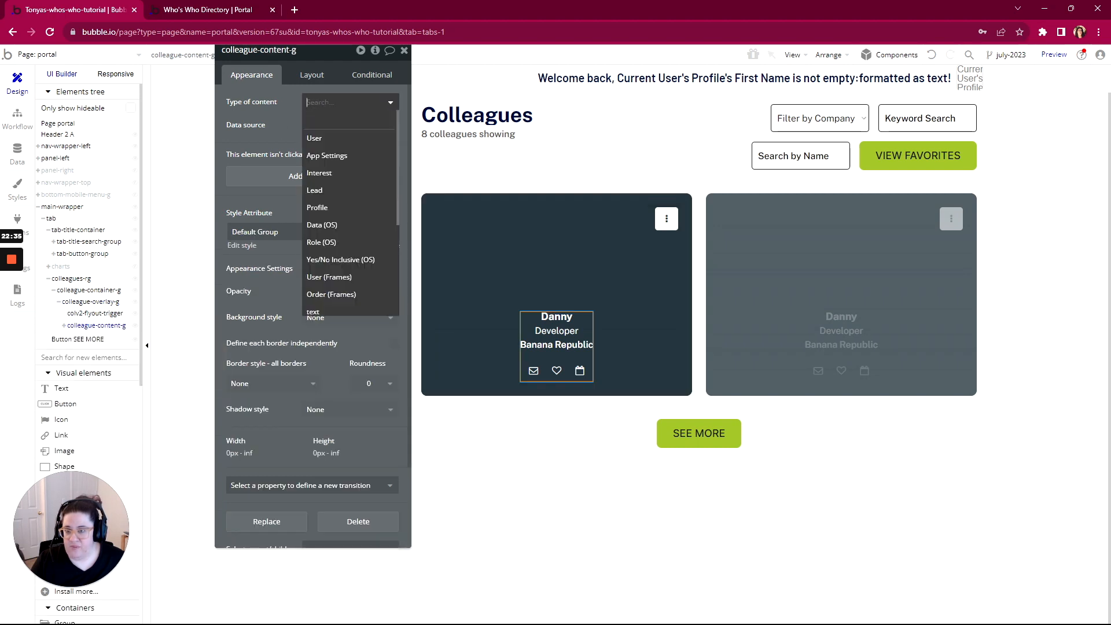
click(325, 212)
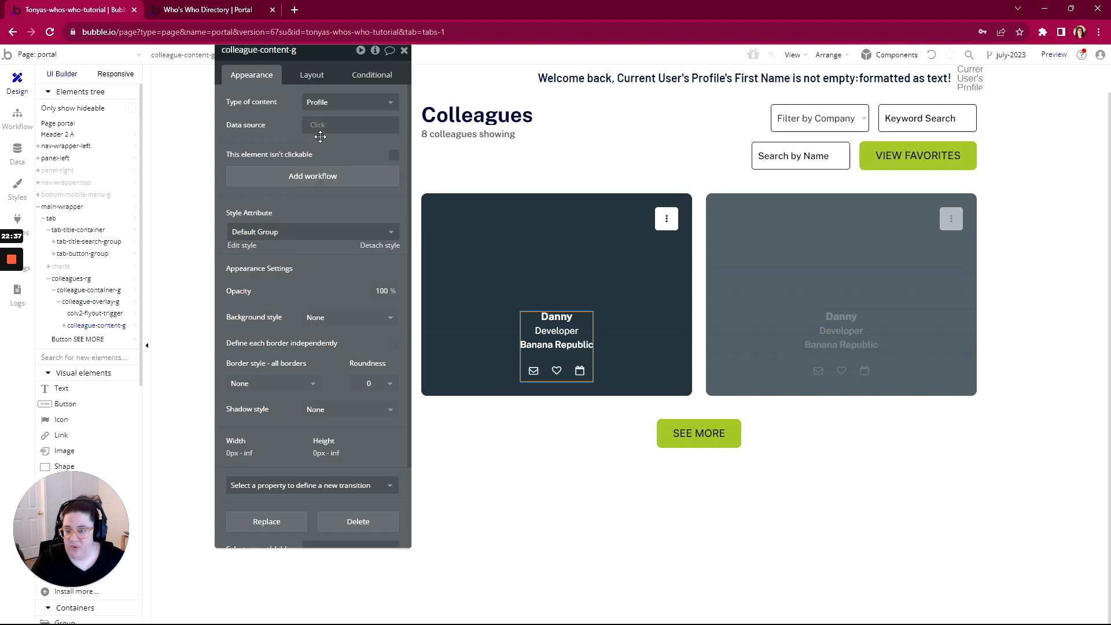
click(318, 126)
click(318, 155)
click(268, 134)
click(64, 327)
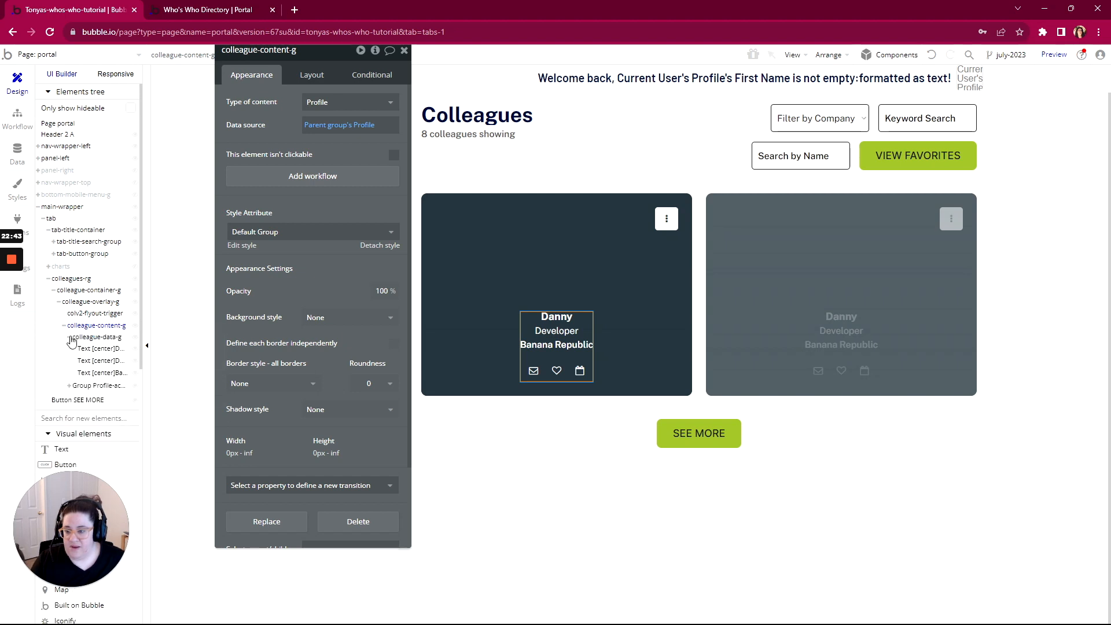
Set colleague-data-g and Group Profile-actions to Profile content from Parent group's Profile
click(86, 337)
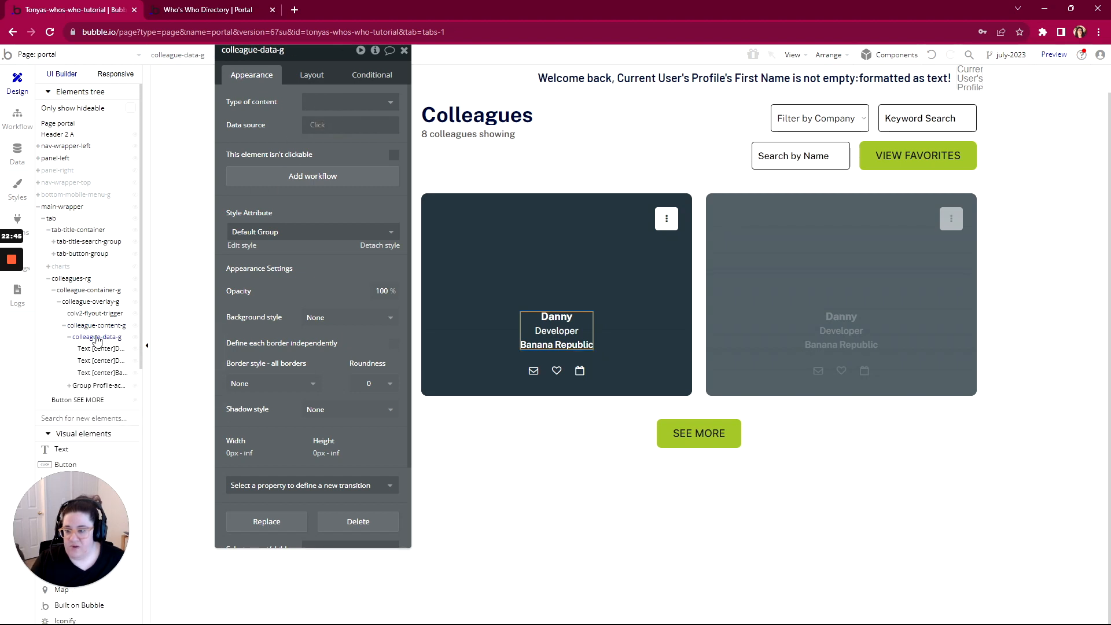
click(388, 102)
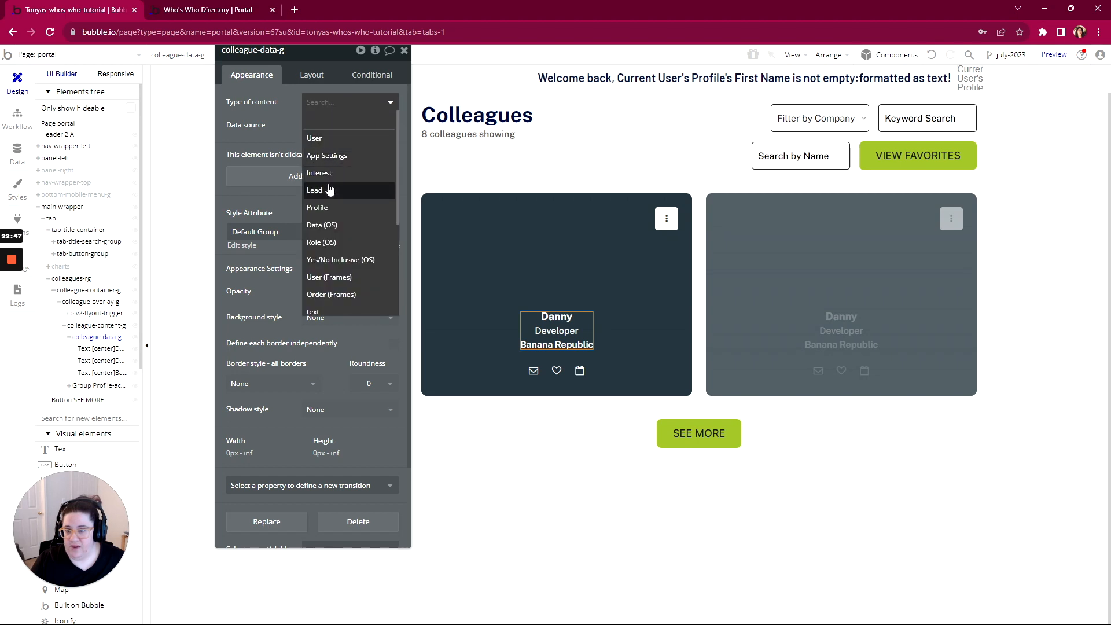
click(320, 208)
click(323, 125)
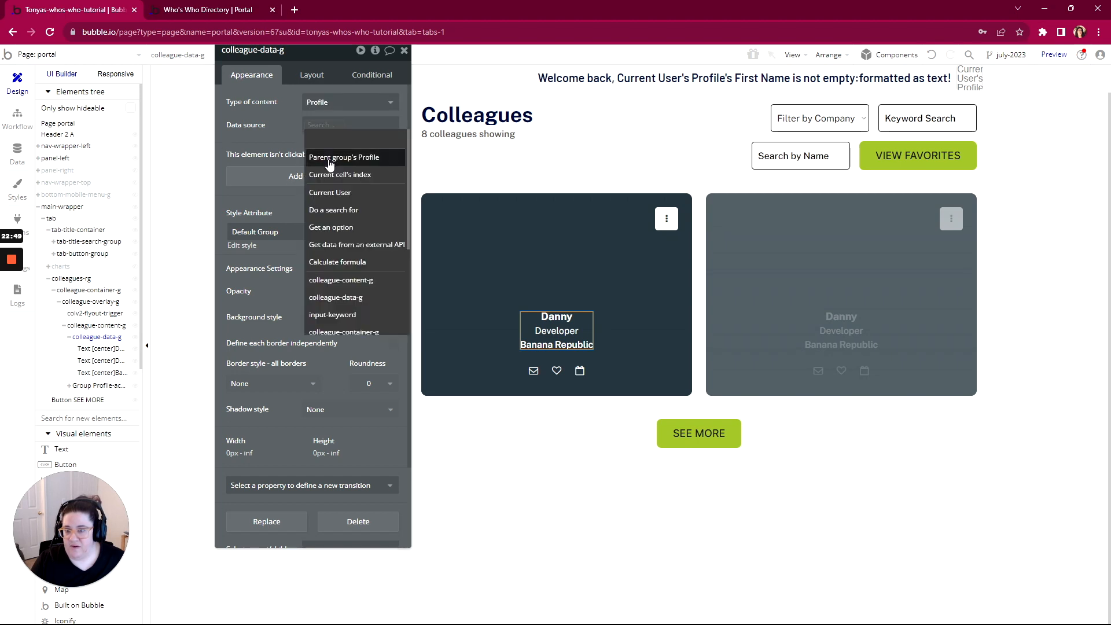
click(324, 155)
click(290, 140)
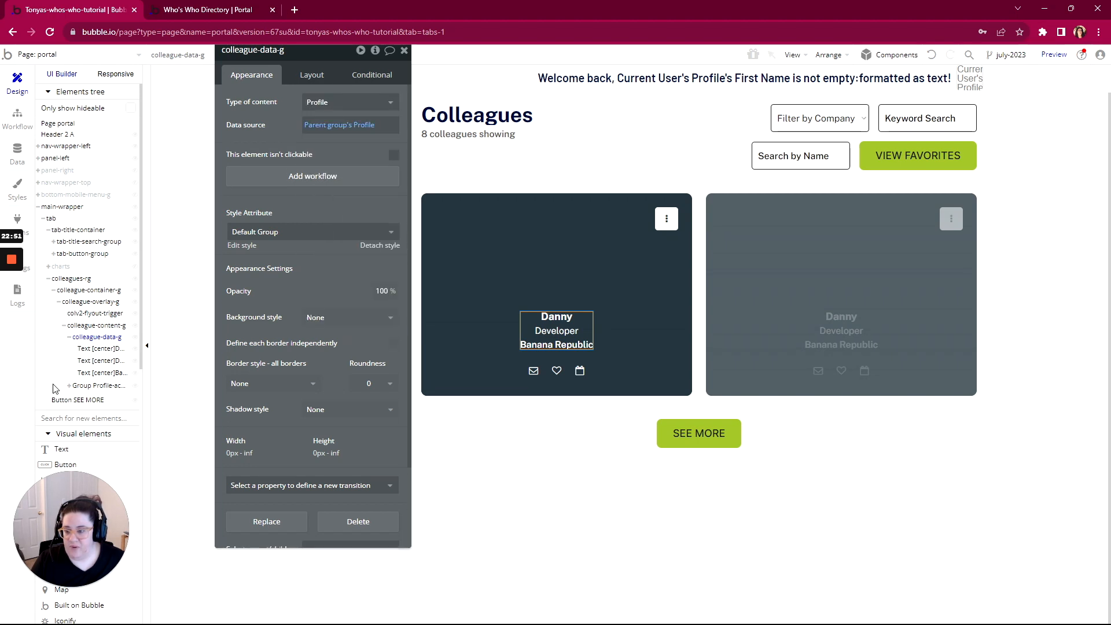
click(101, 388)
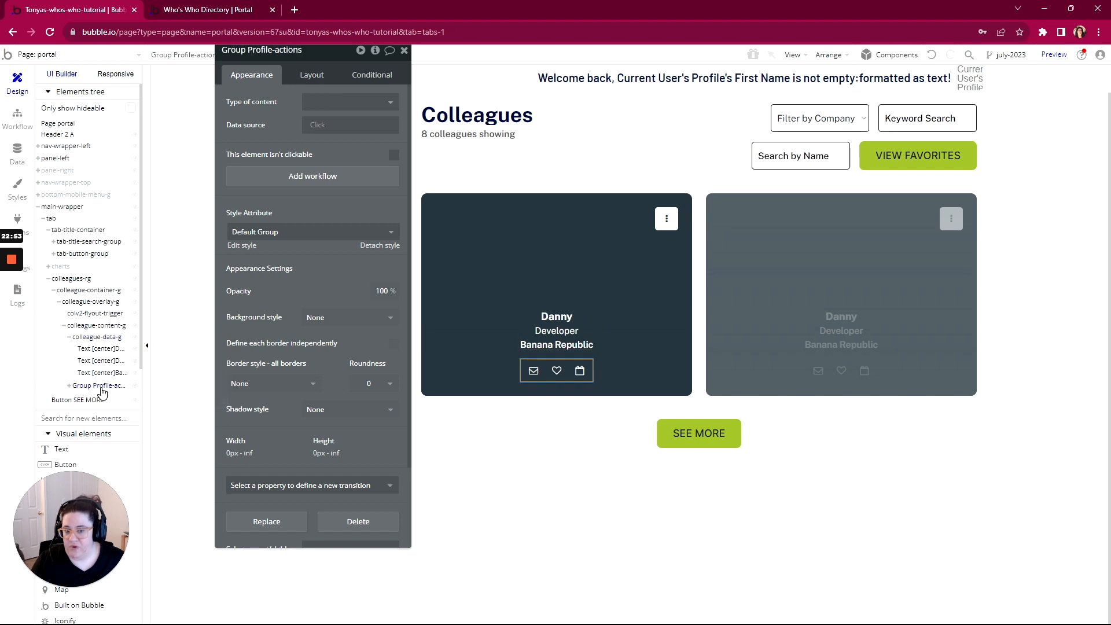
click(328, 109)
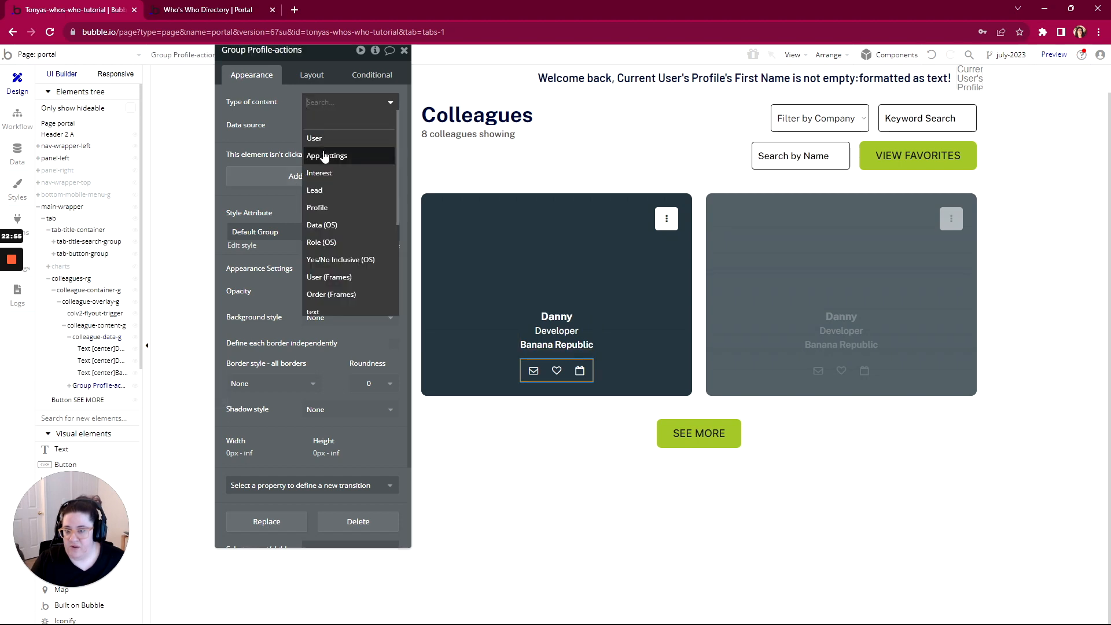
click(318, 209)
click(313, 126)
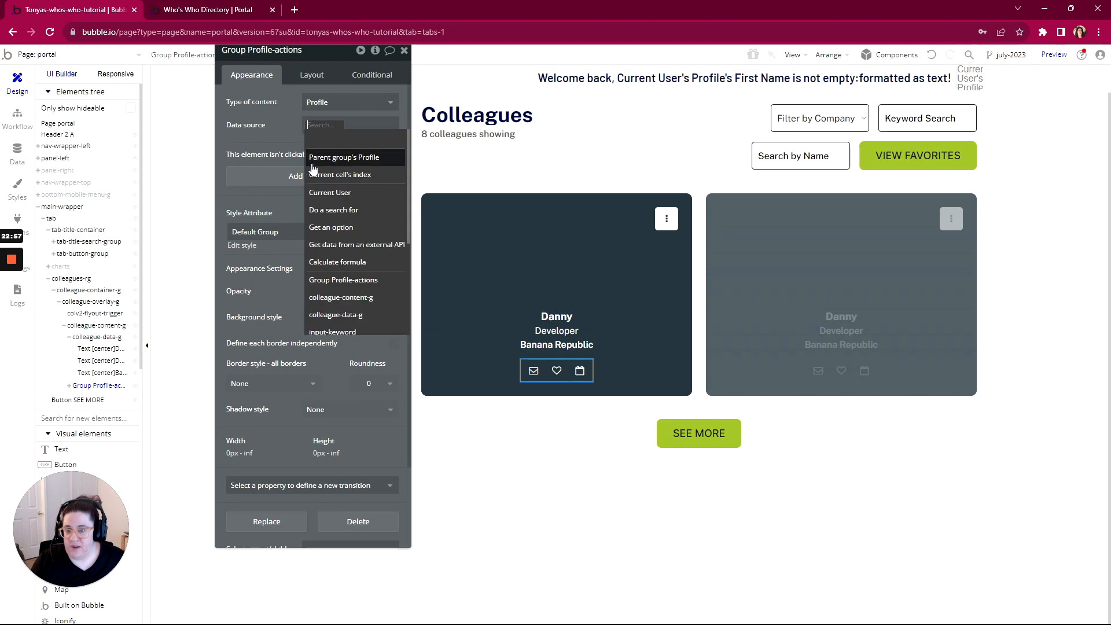
click(314, 150)
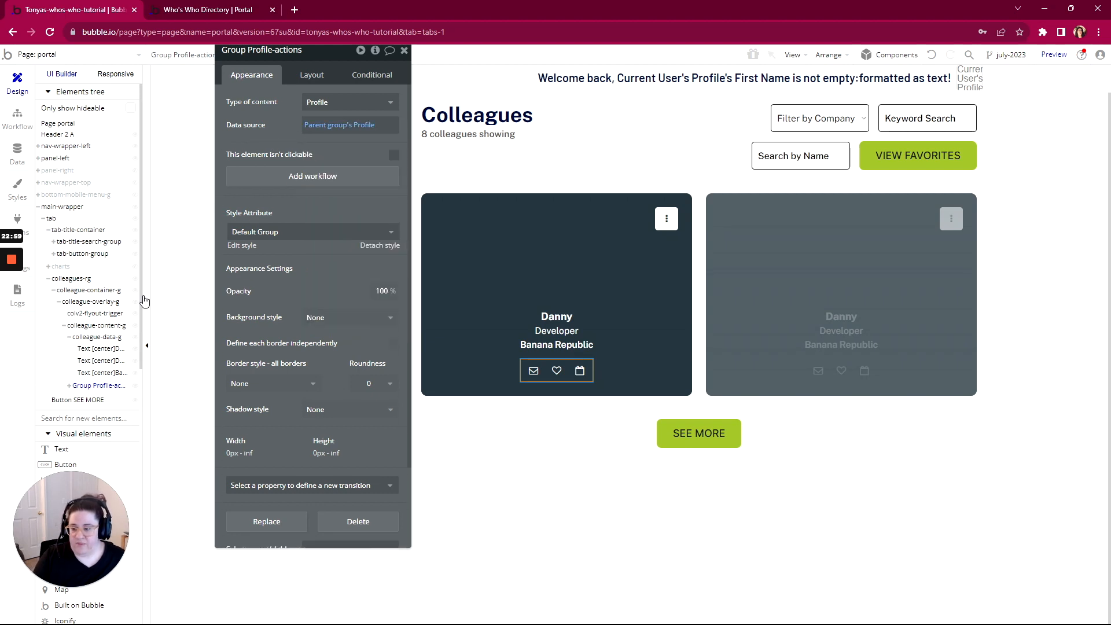
mouse_move(11, 306)
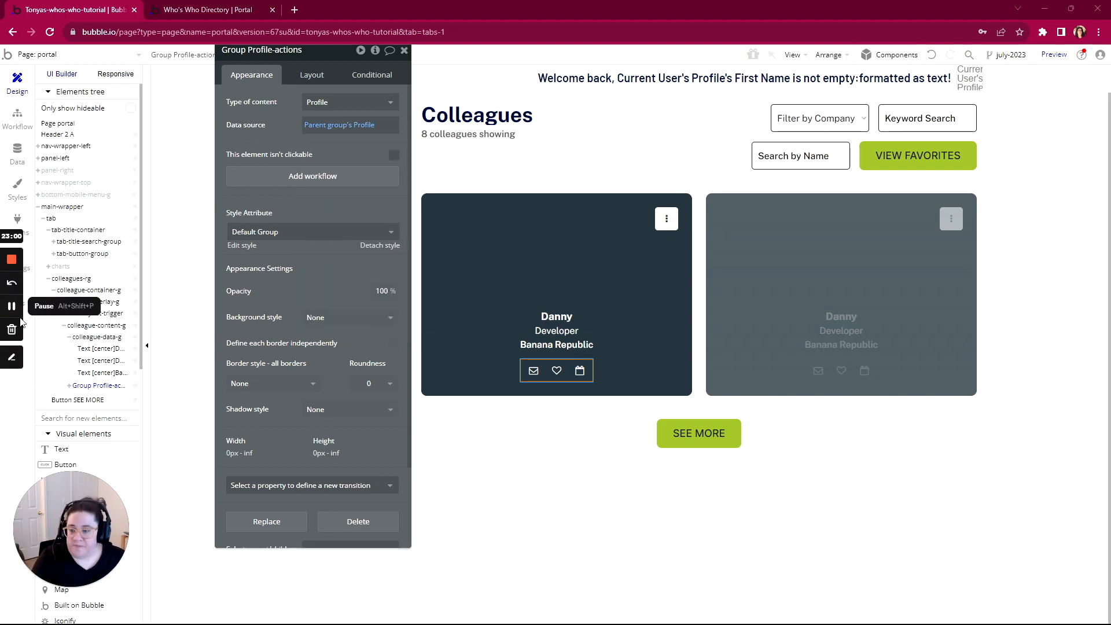
click(69, 385)
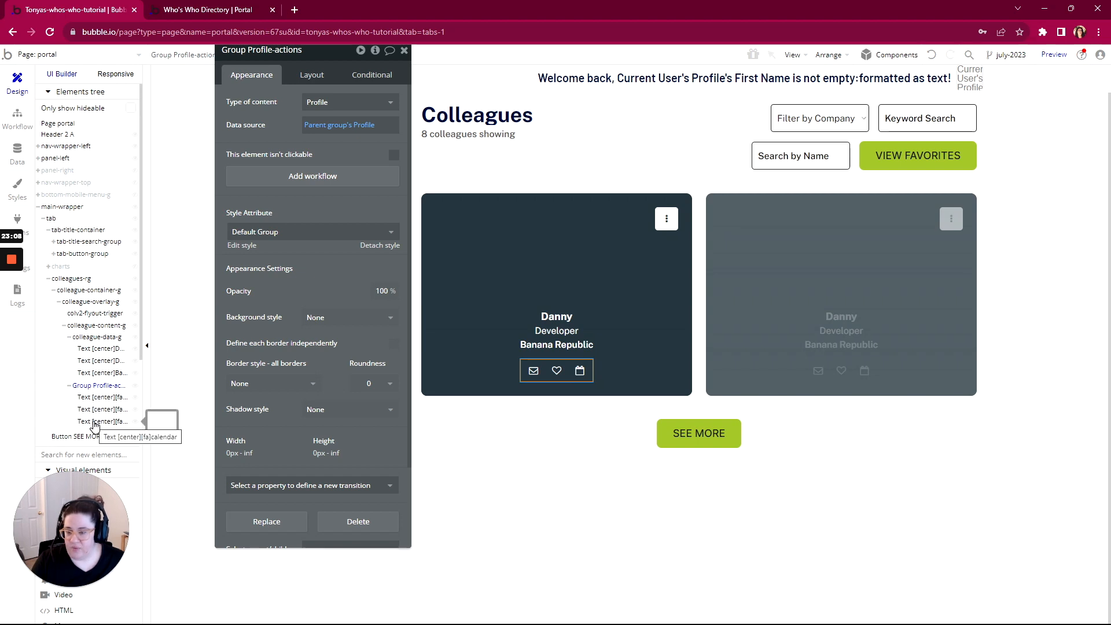
Replace the card's name text 'Danny' with Parent group's Profile's First Name
double_click(556, 317)
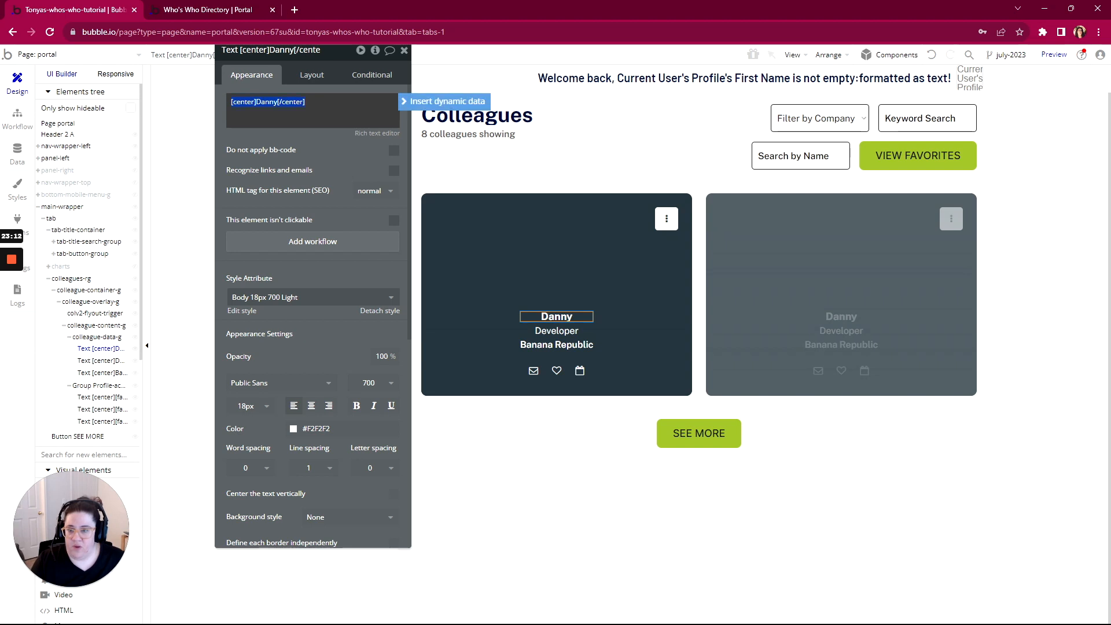
click(405, 108)
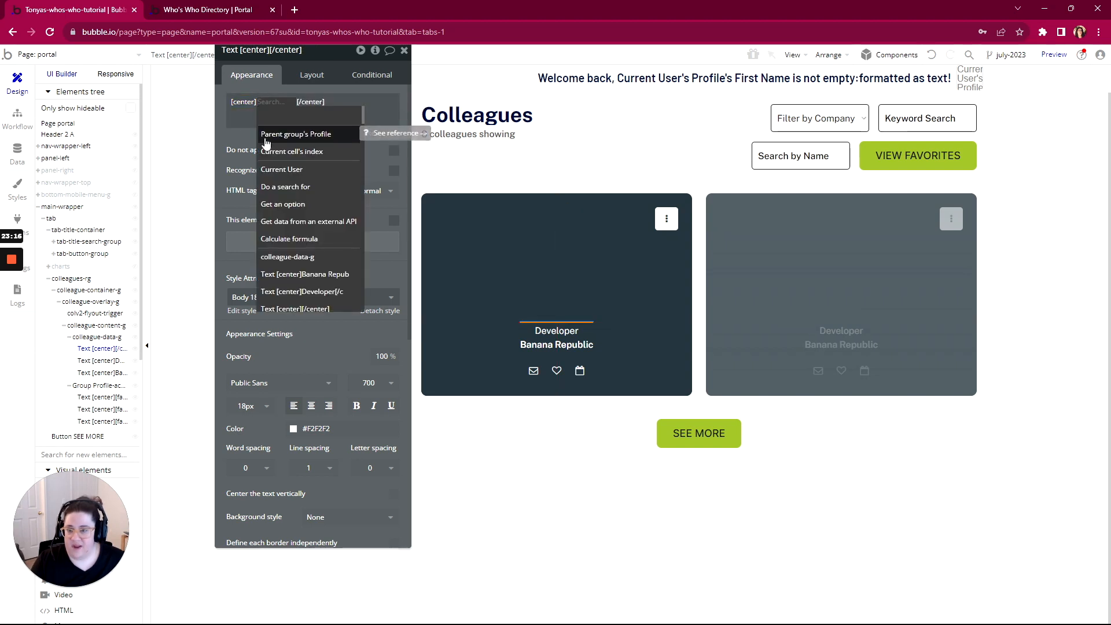
click(310, 137)
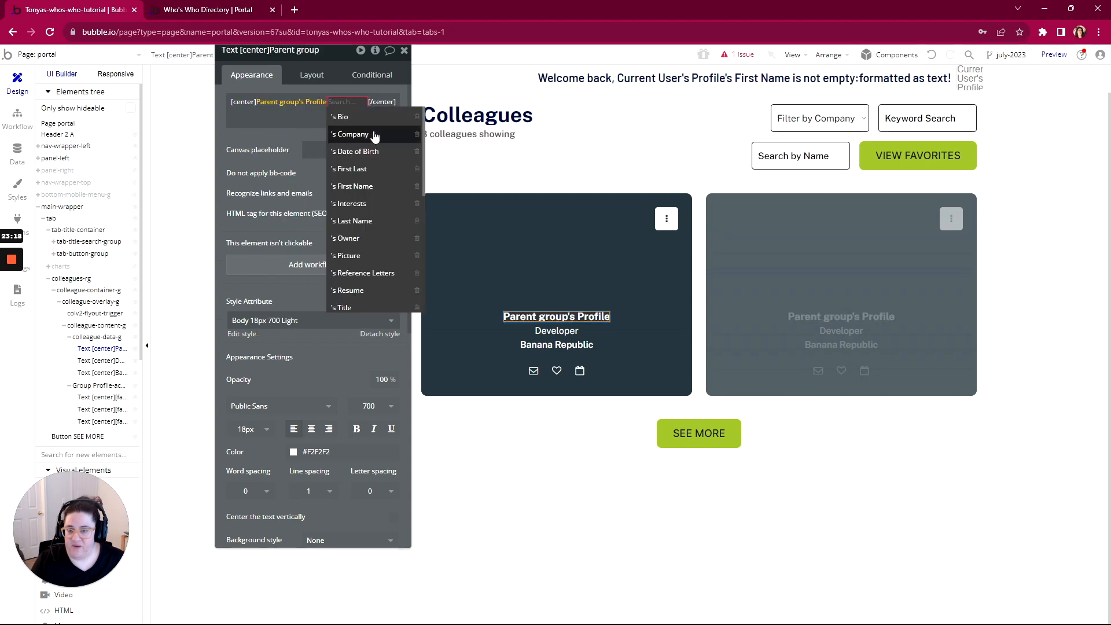
click(359, 186)
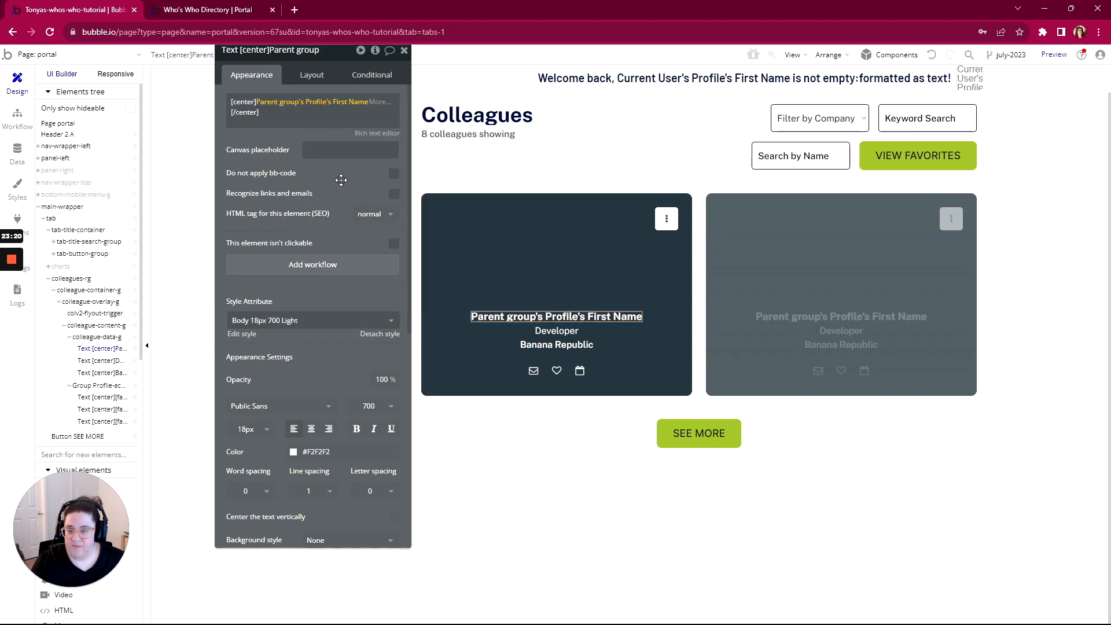
Replace the 'Developer' text with Parent group's Profile's Title
double_click(546, 331)
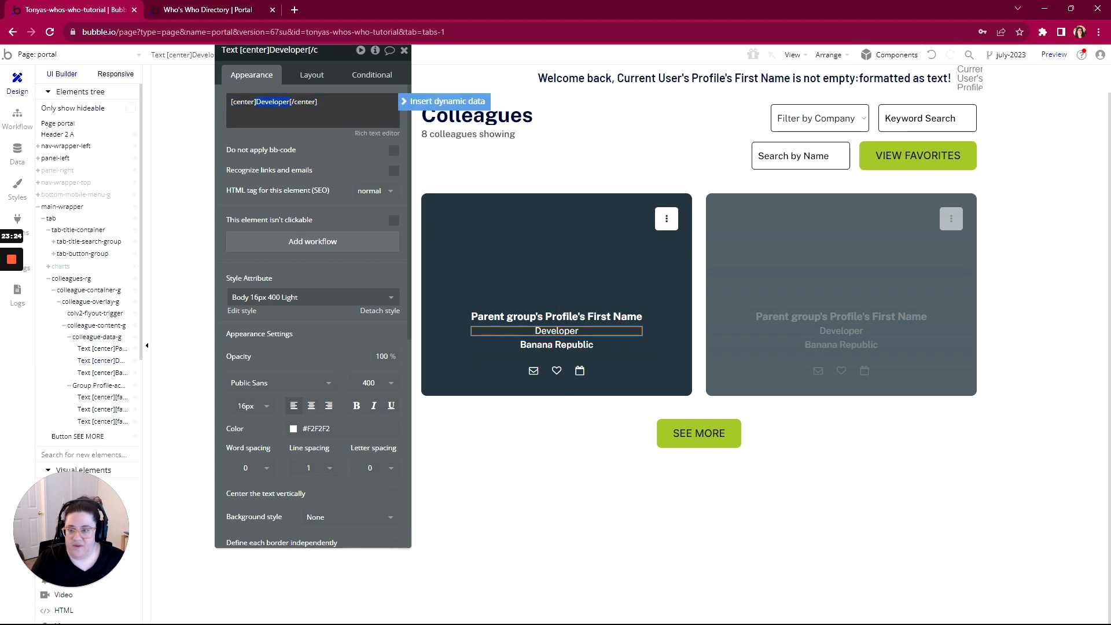
click(442, 102)
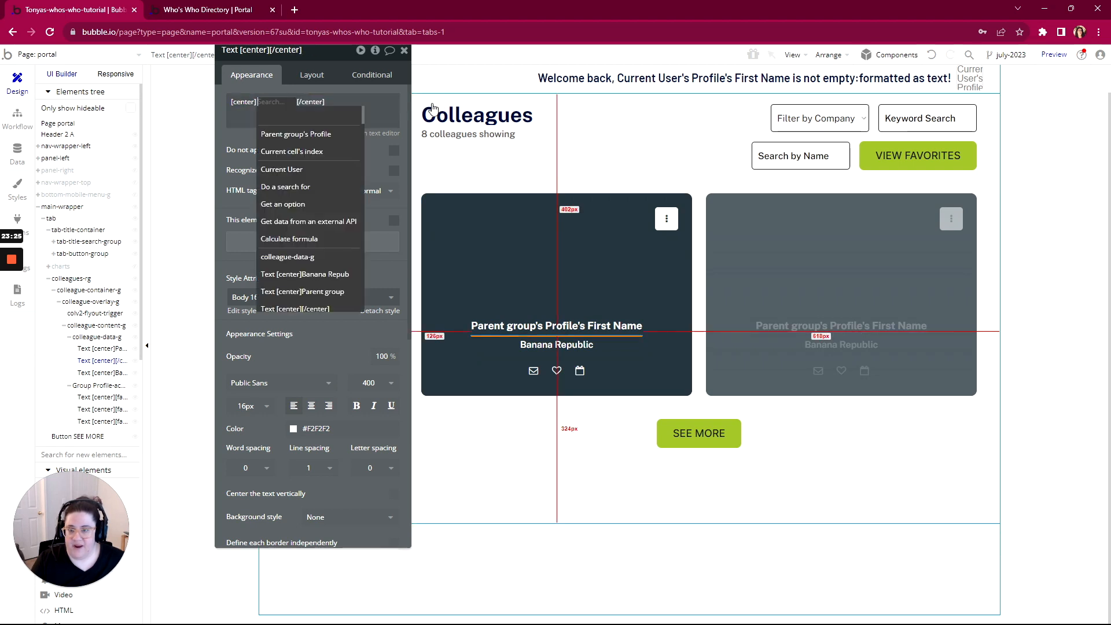
click(295, 135)
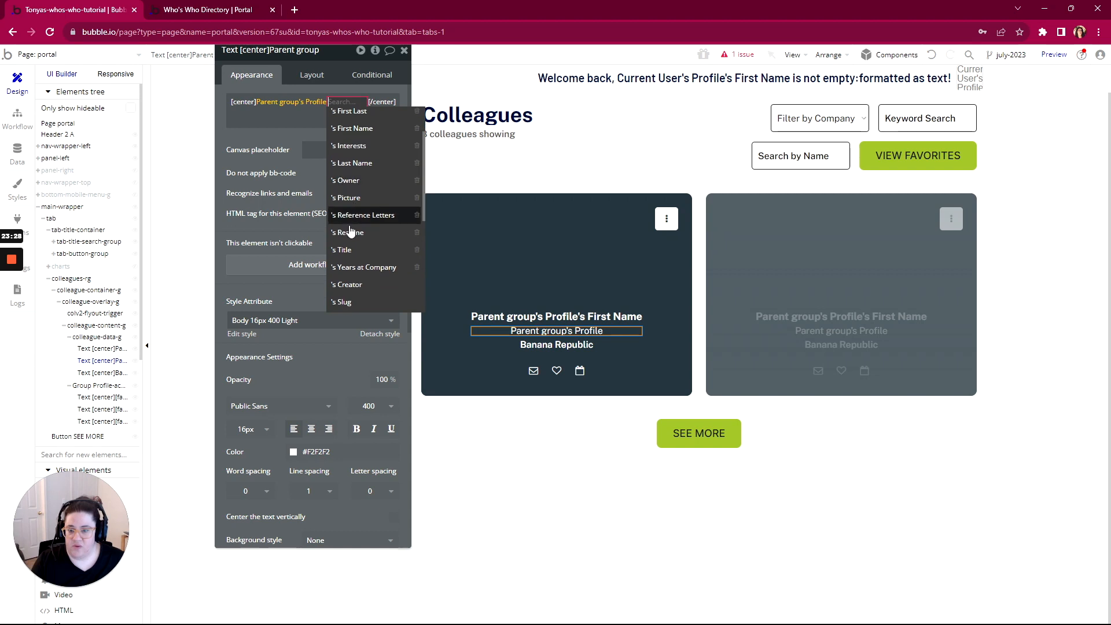
click(345, 250)
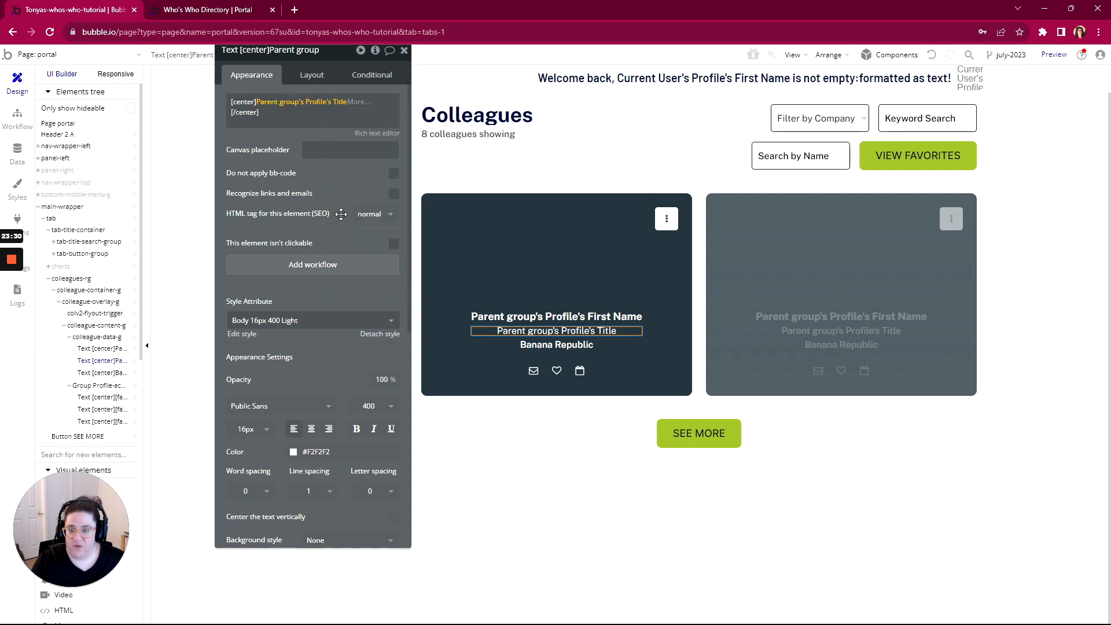
Replace the 'Banana Republic' text with Parent group's Profile's Company
click(560, 344)
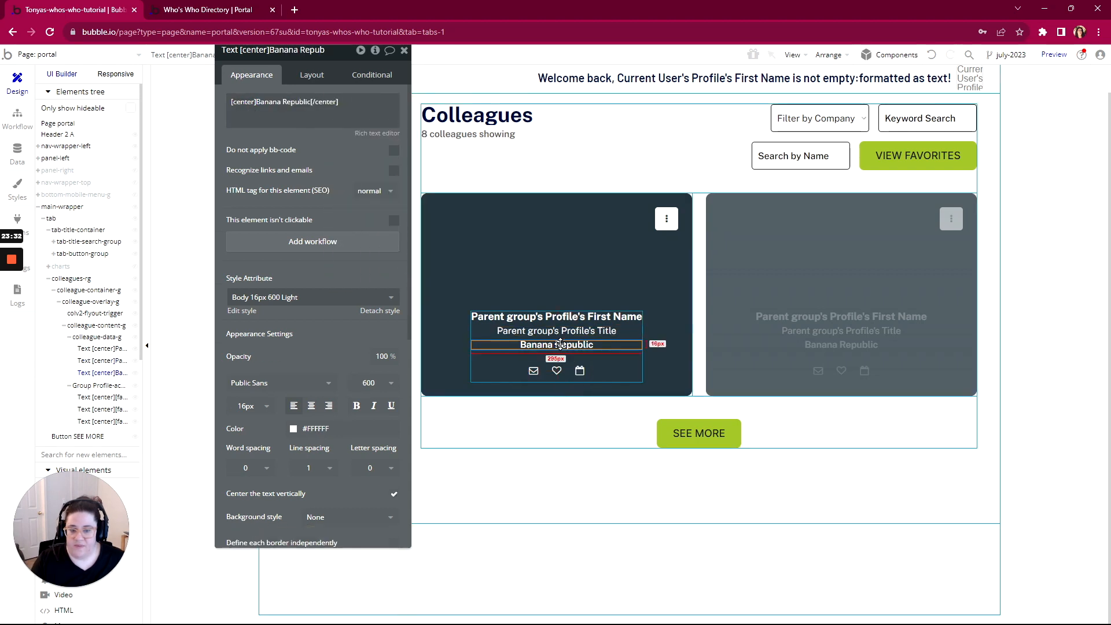
triple_click(318, 109)
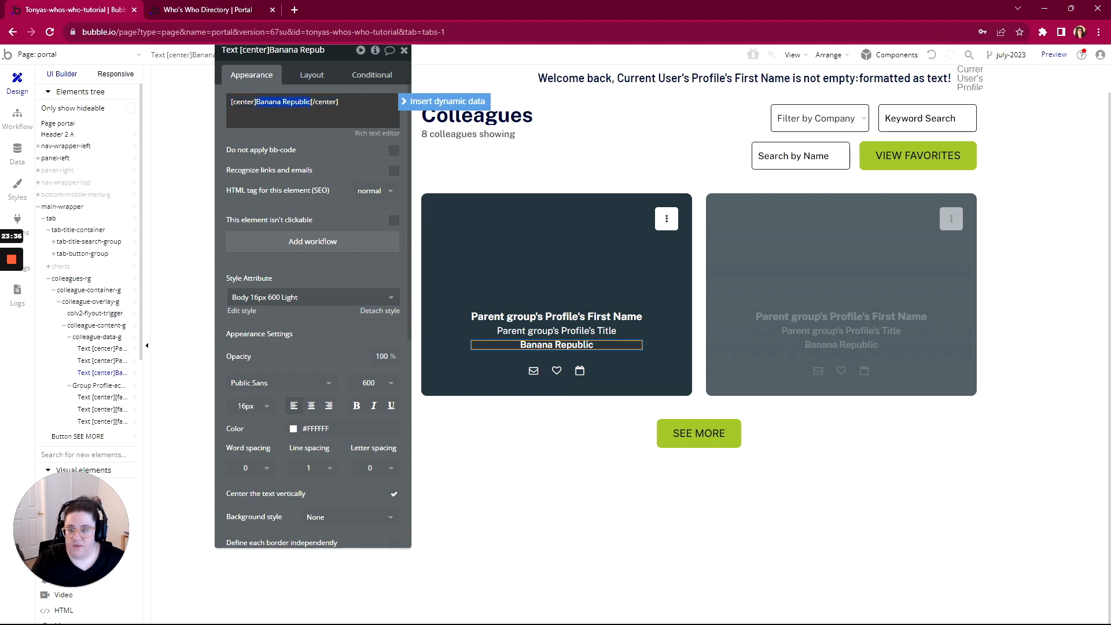
click(444, 102)
click(309, 134)
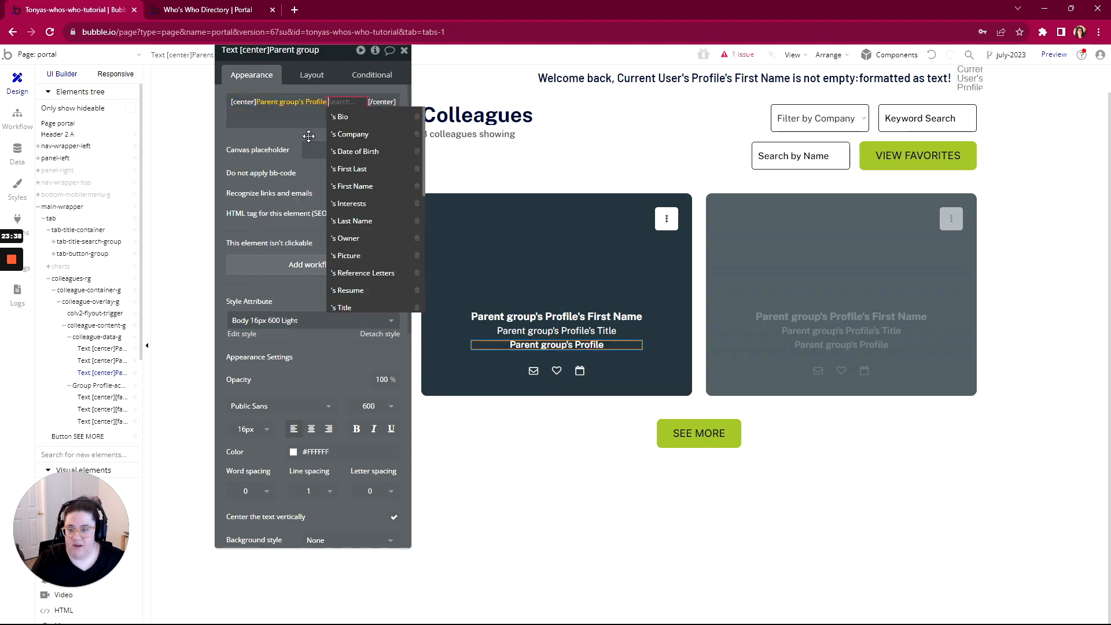
click(354, 134)
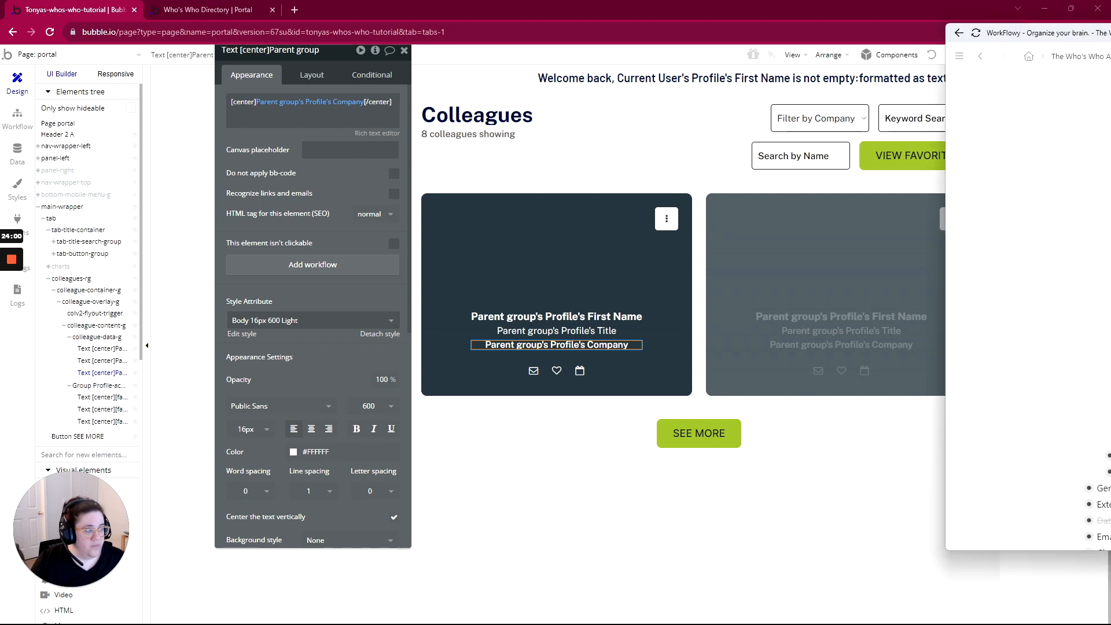
drag(1110, 40, 466, 40)
Reveal the notes: tile acts as button, ellipsis opens Dropdown Menu, email/gift Hidden, heart toggles favorites
scroll(469, 277, down, 2)
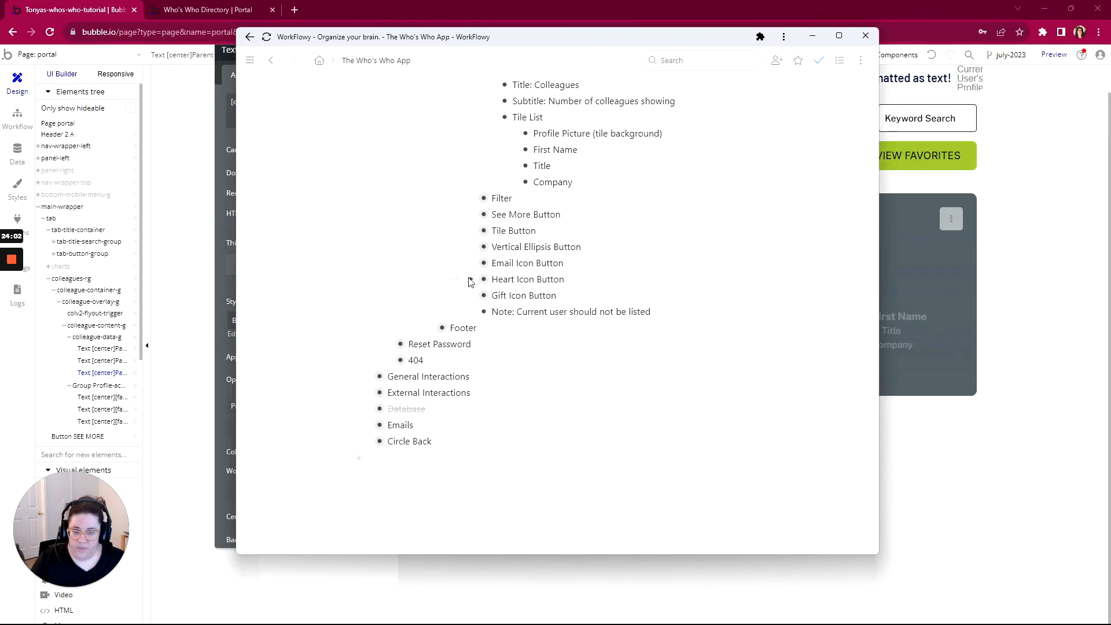
scroll(469, 277, up, 1)
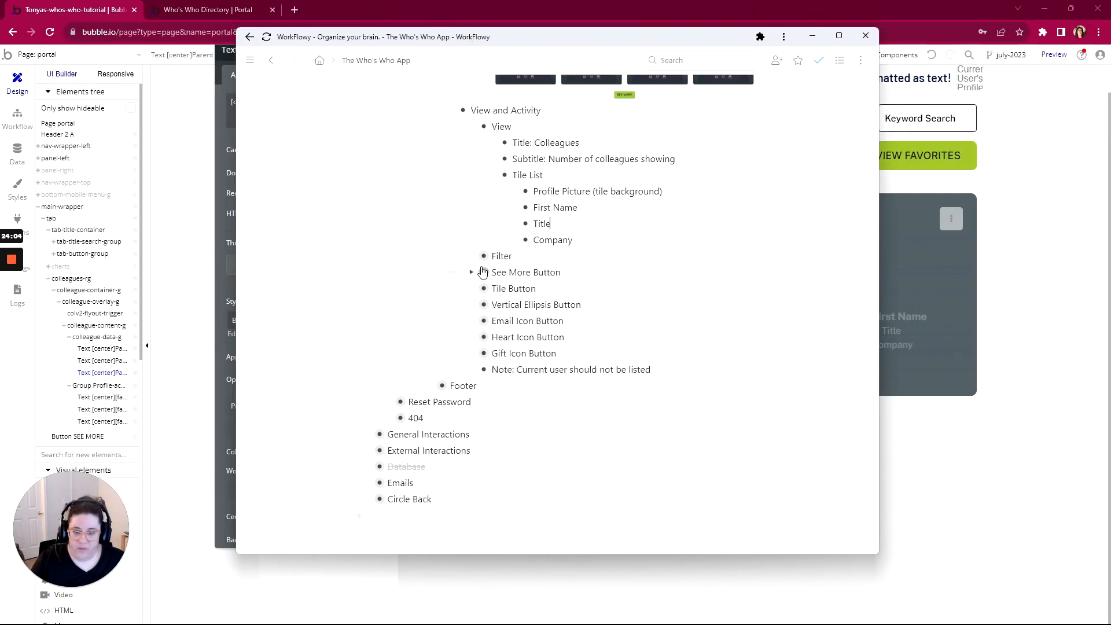
click(472, 256)
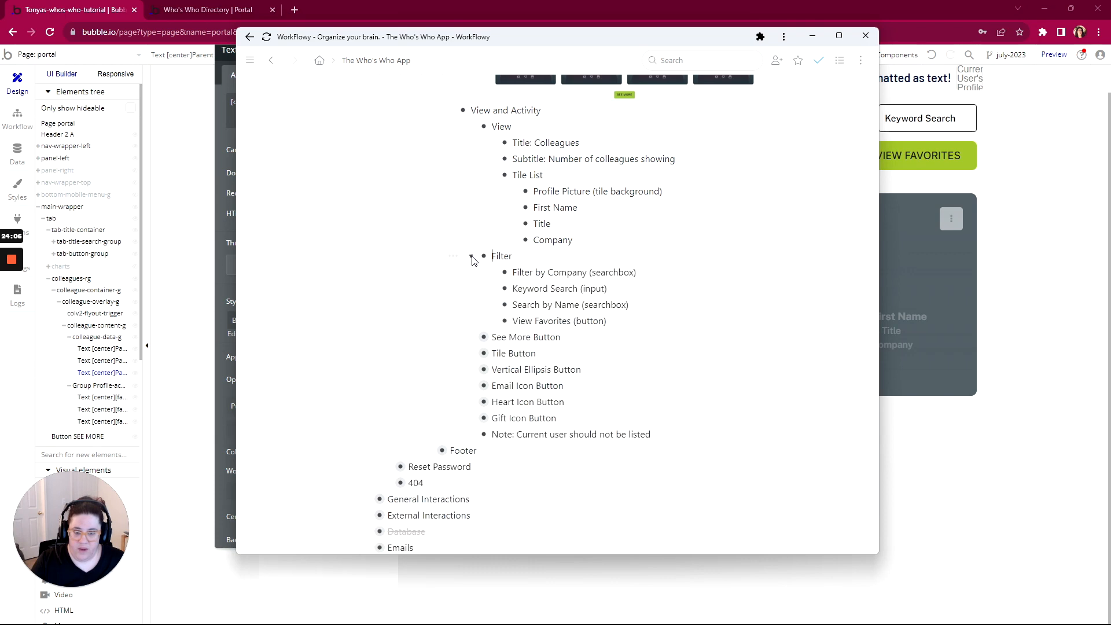
scroll(486, 336, down, 2)
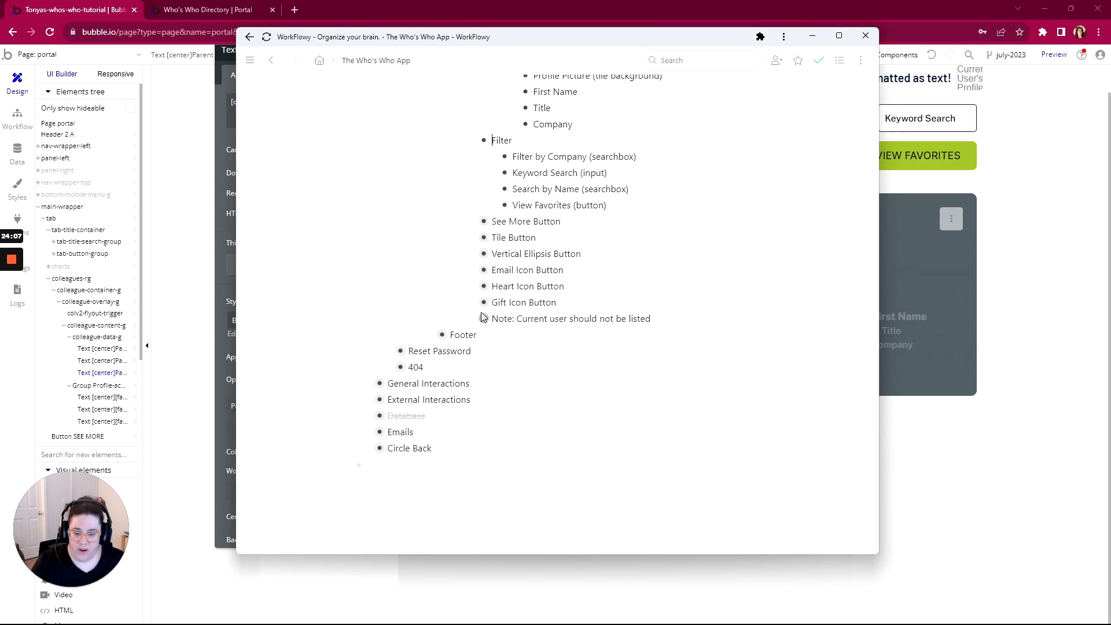
click(471, 238)
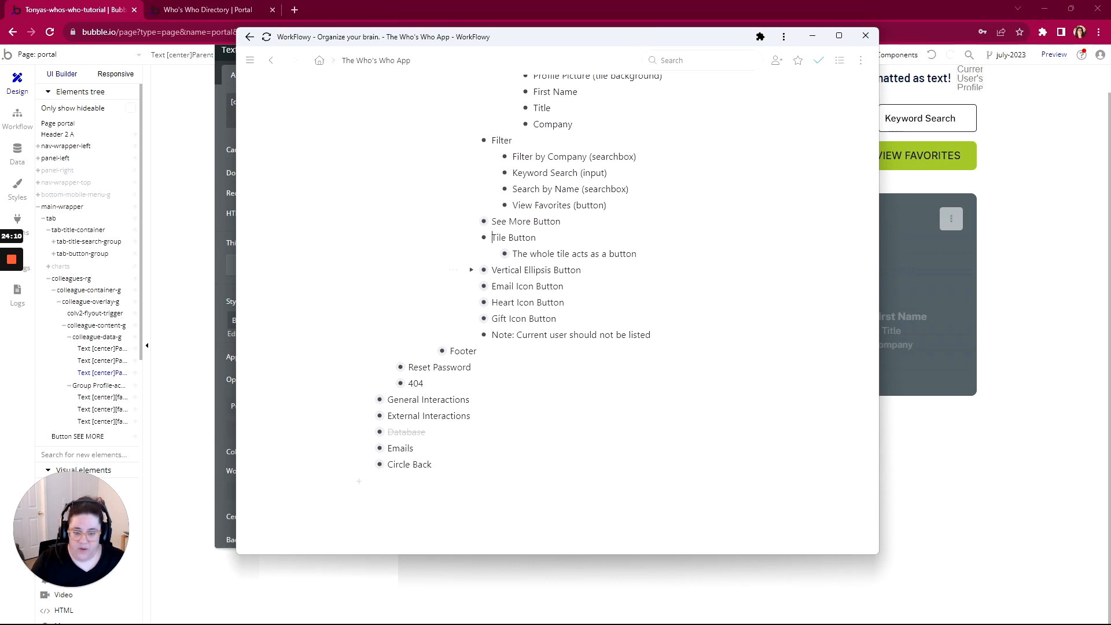
click(470, 270)
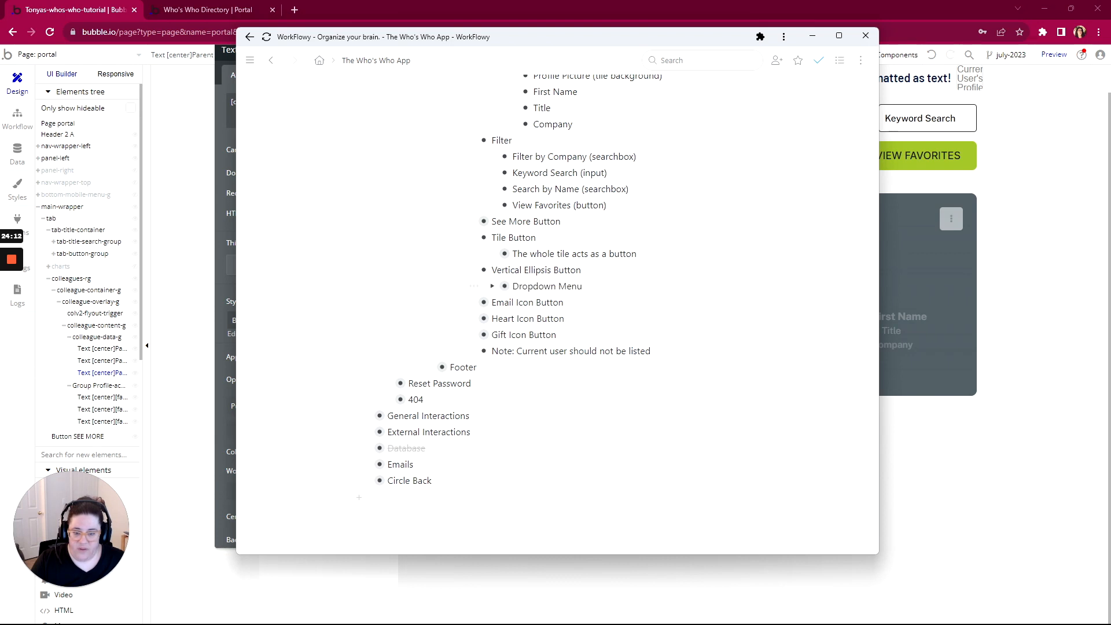
scroll(482, 255, down, 1)
click(471, 244)
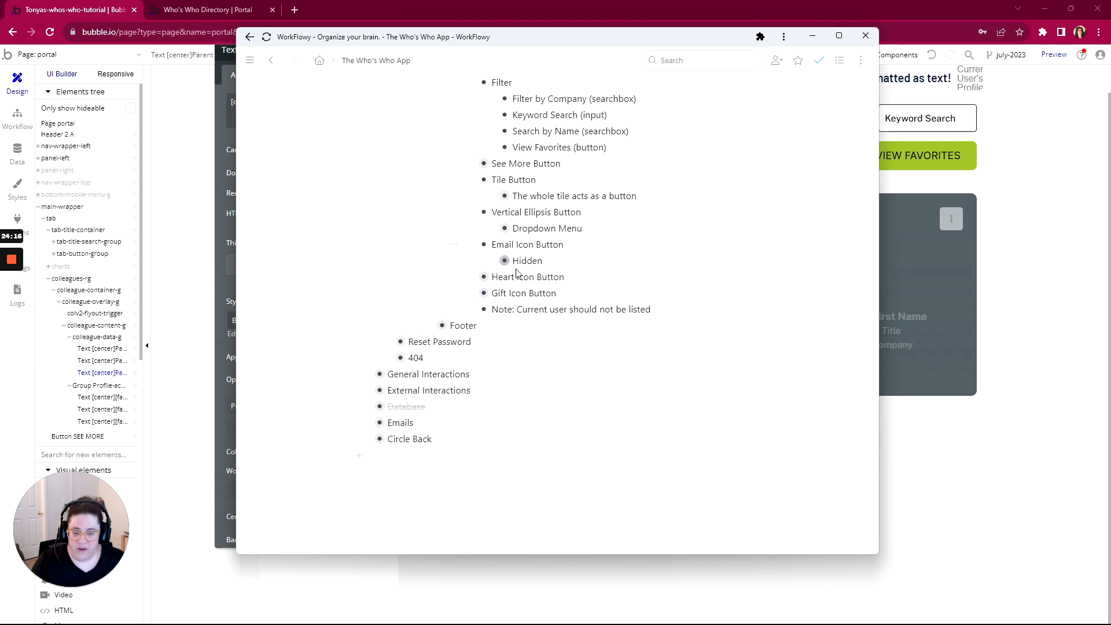
click(471, 278)
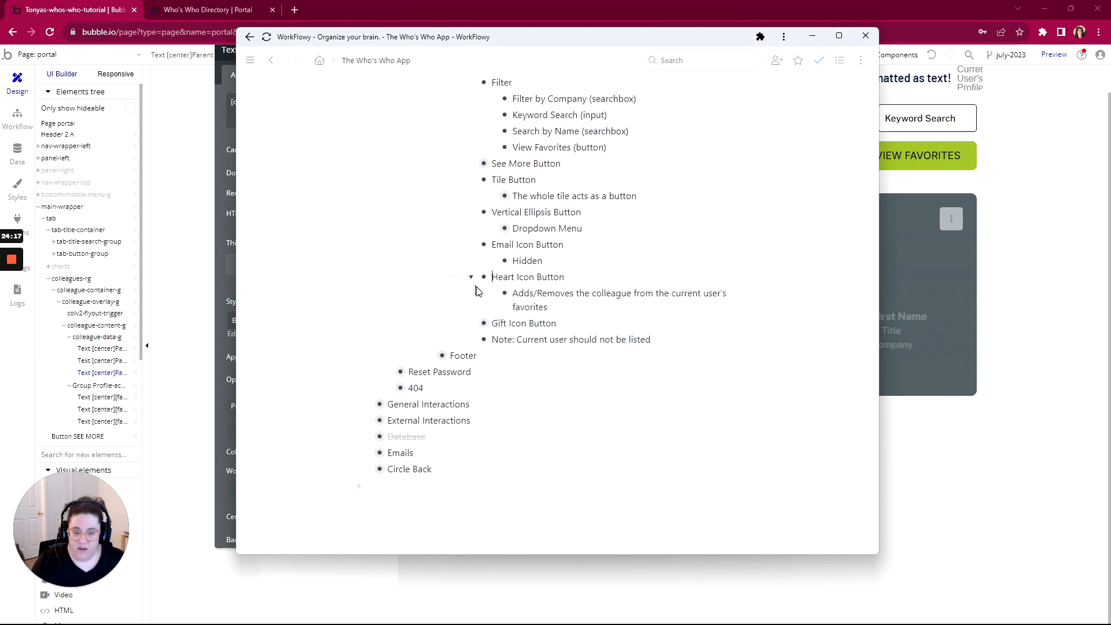
click(471, 323)
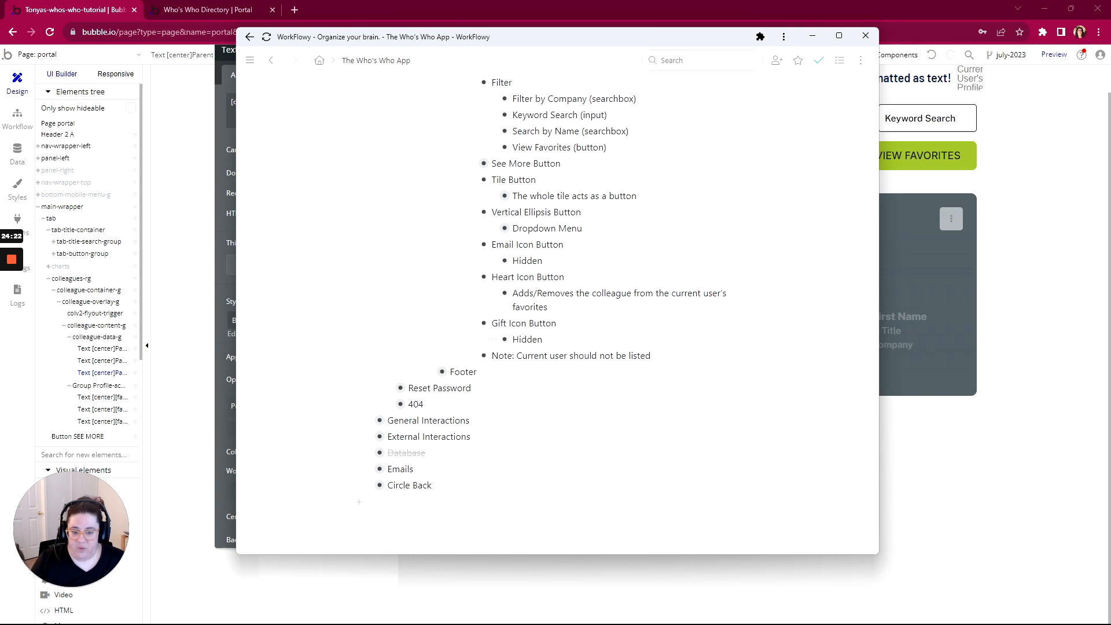
Uncheck 'visible on page load' for the envelope and calendar icons, collapsing the calendar when hidden
key(alt+Tab)
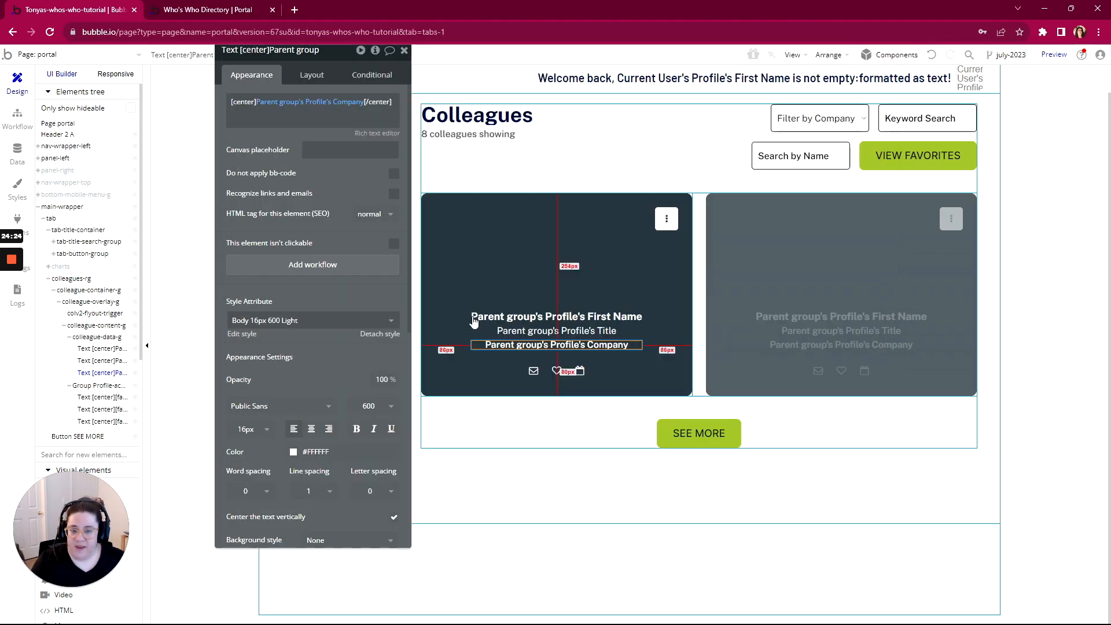
click(533, 373)
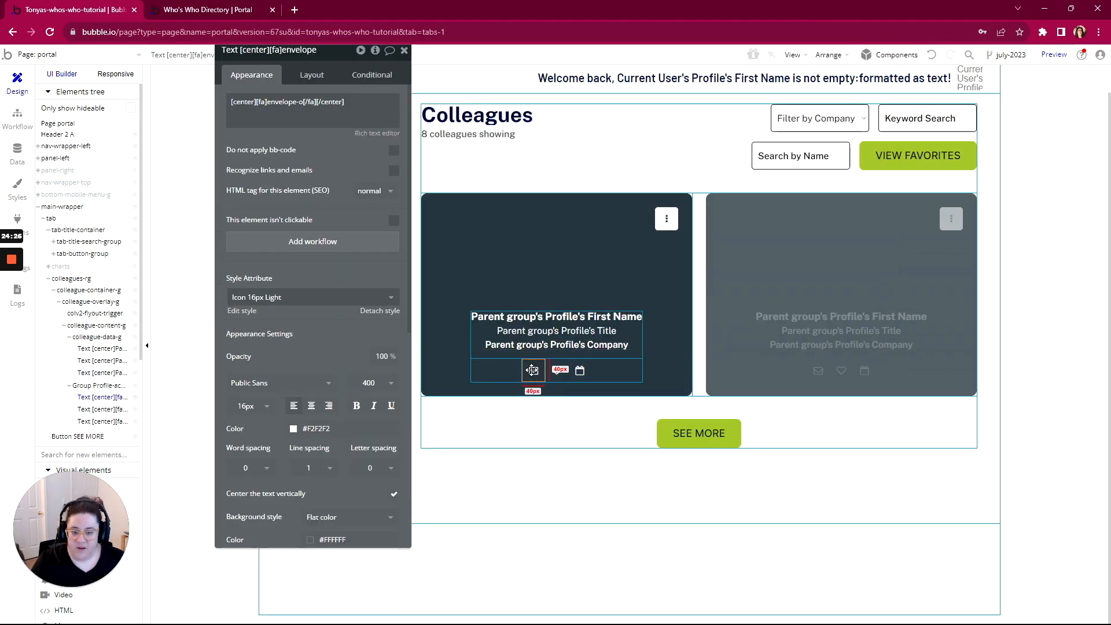
click(313, 75)
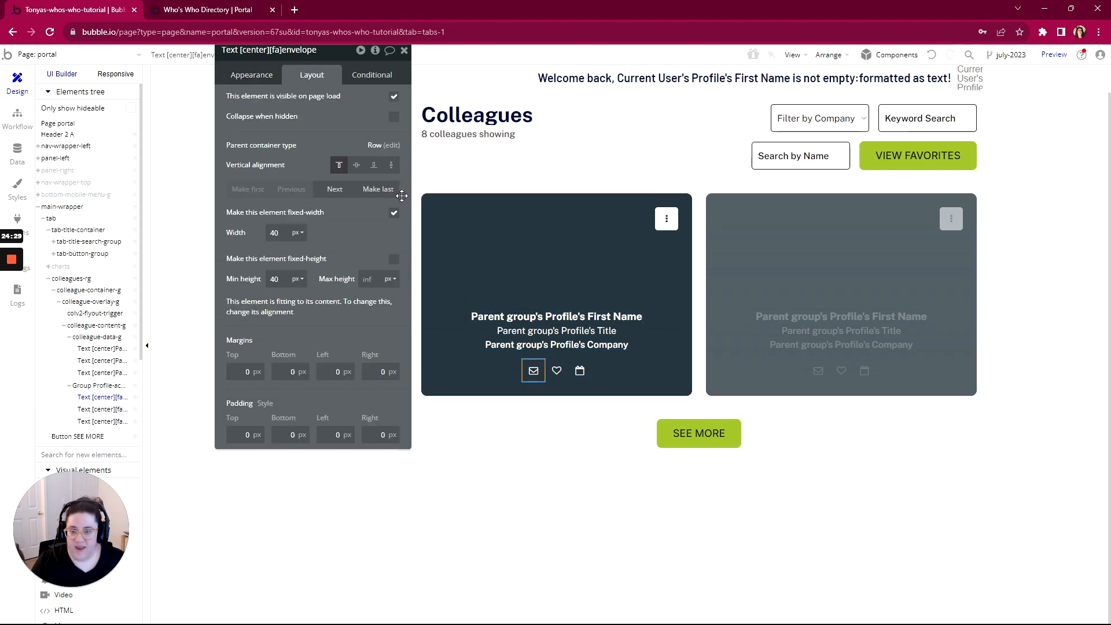
click(394, 96)
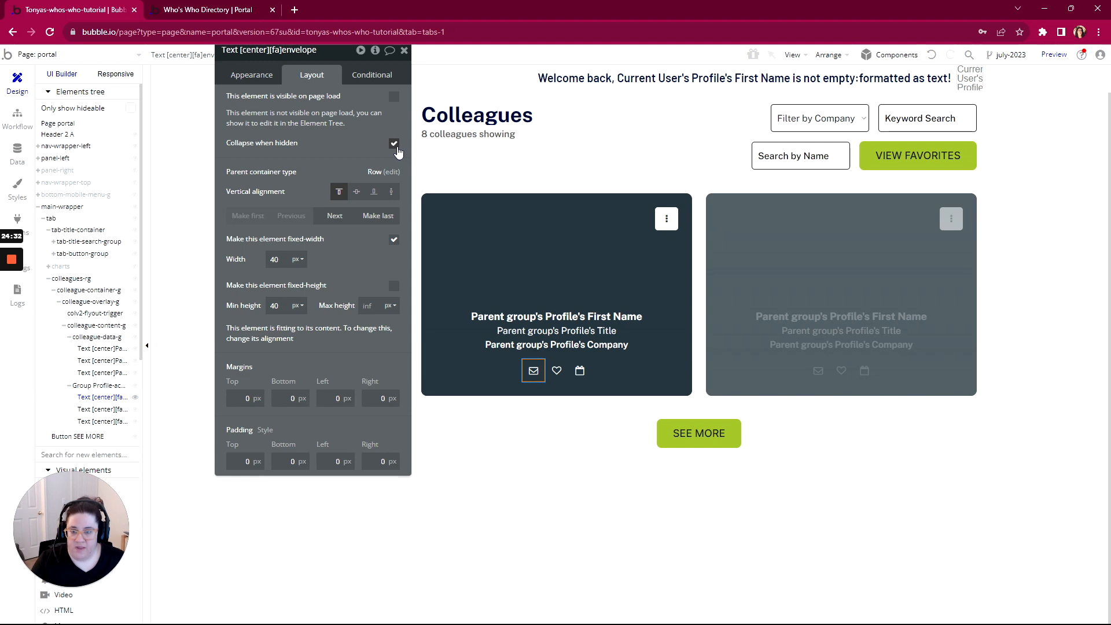
click(579, 370)
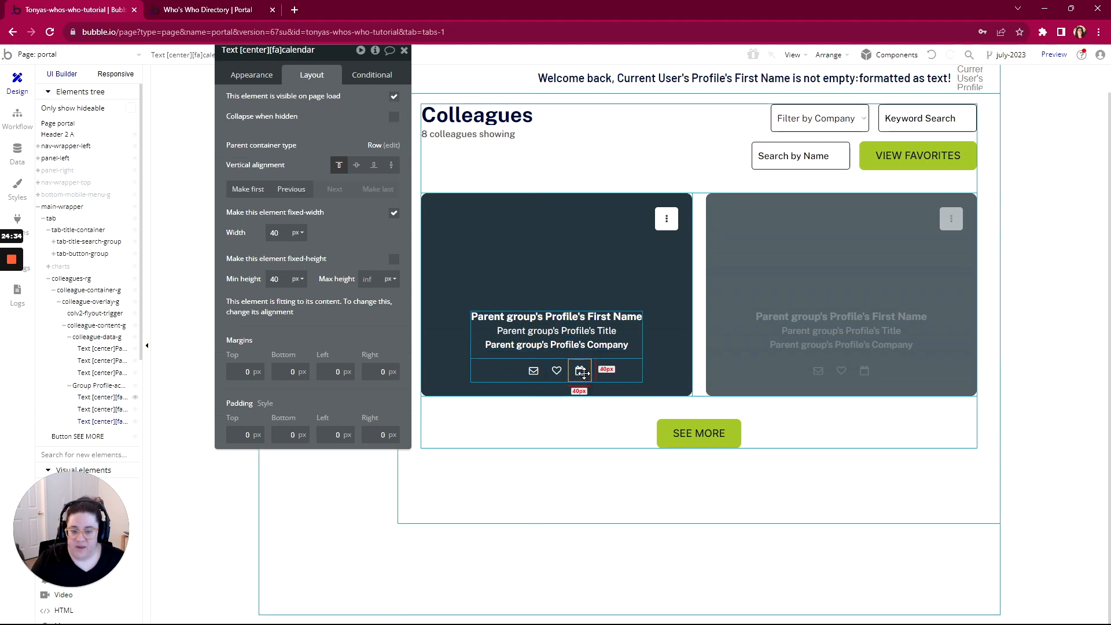
click(394, 96)
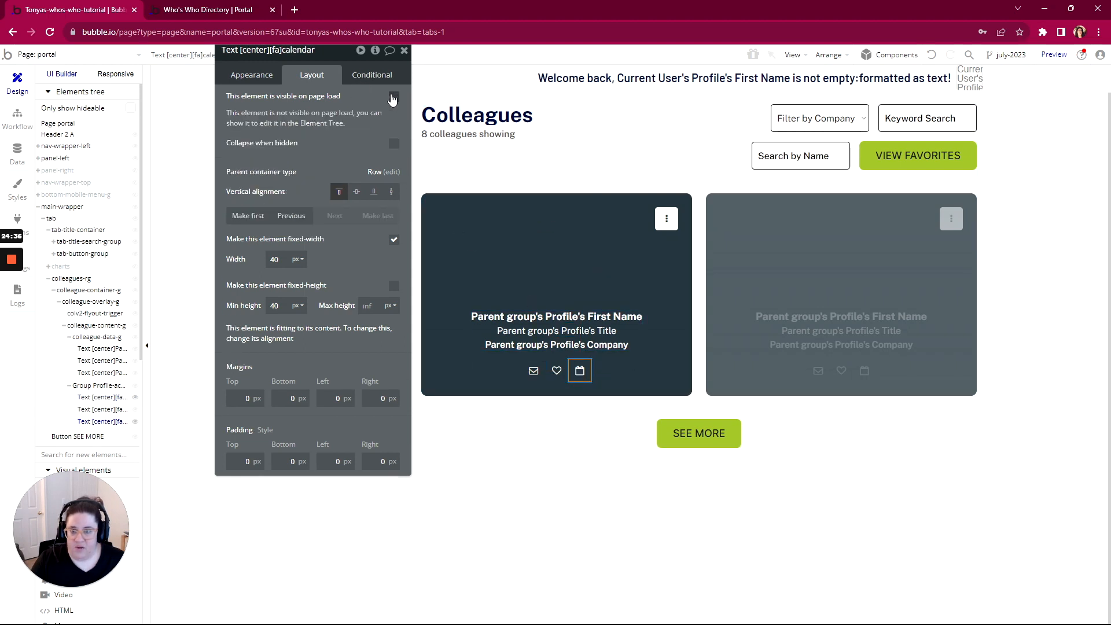
click(394, 144)
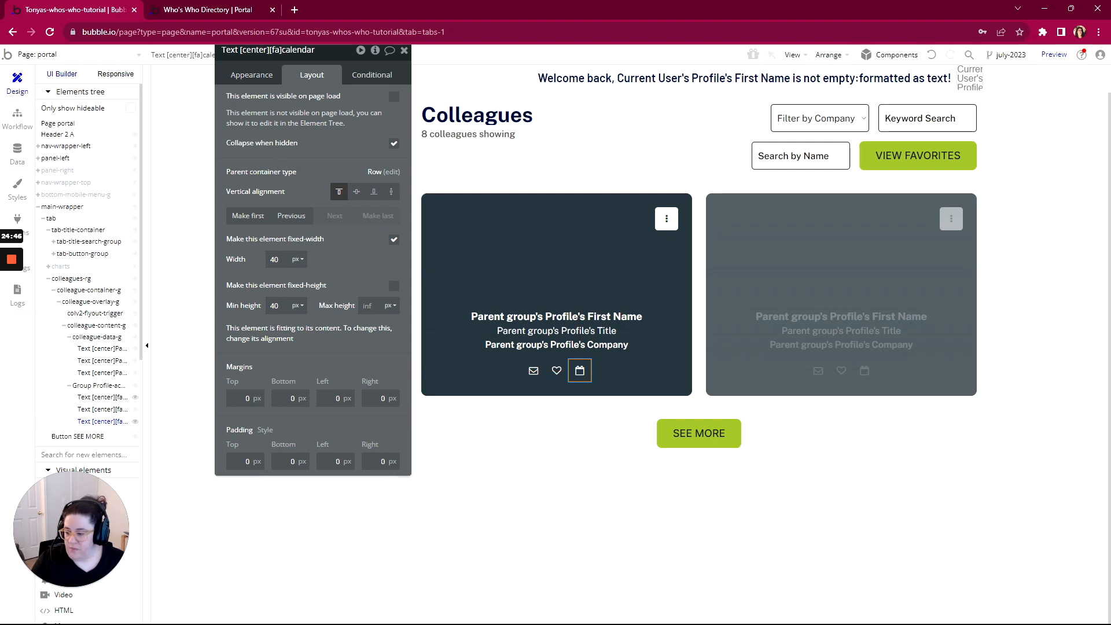
key(alt+Tab)
Mark the Email Icon Button and Gift Icon Button items complete in WorkFlowy
click(453, 245)
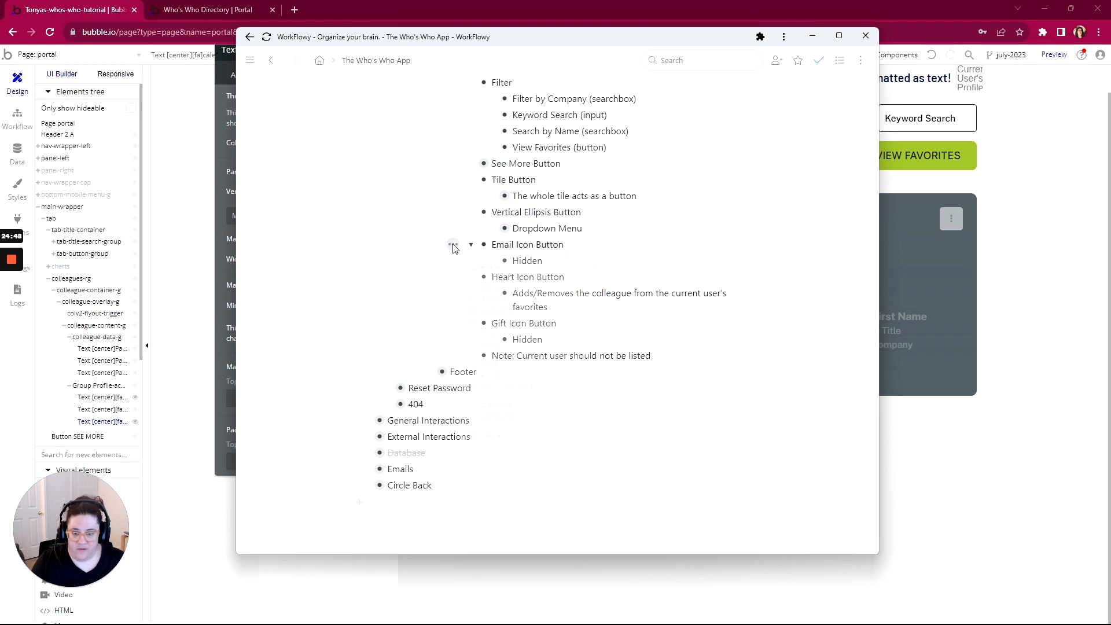
click(465, 292)
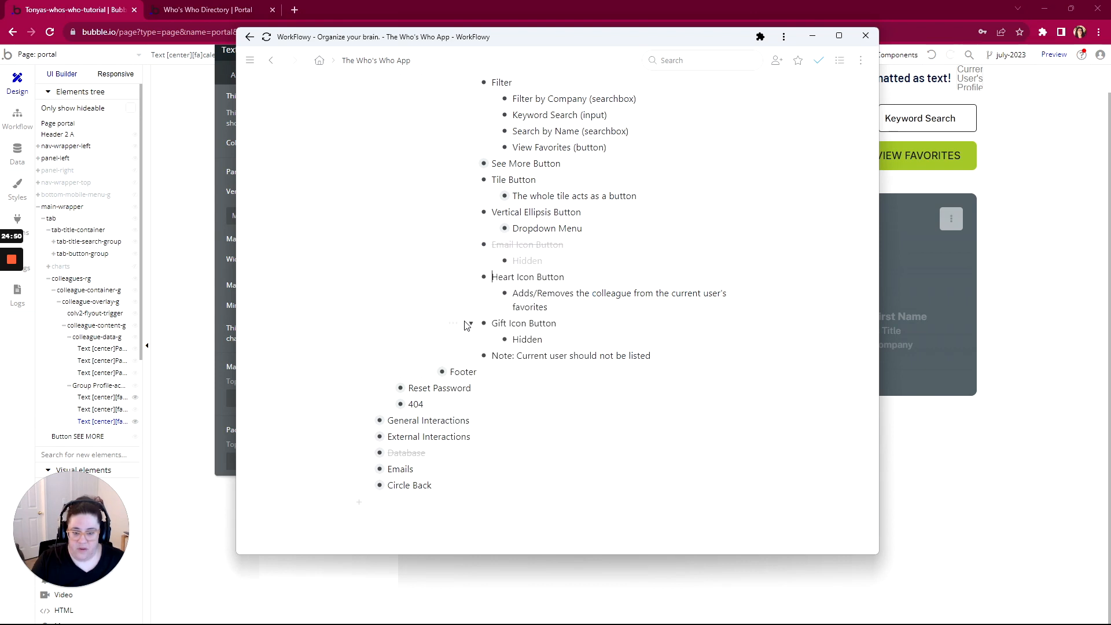
click(453, 323)
click(457, 101)
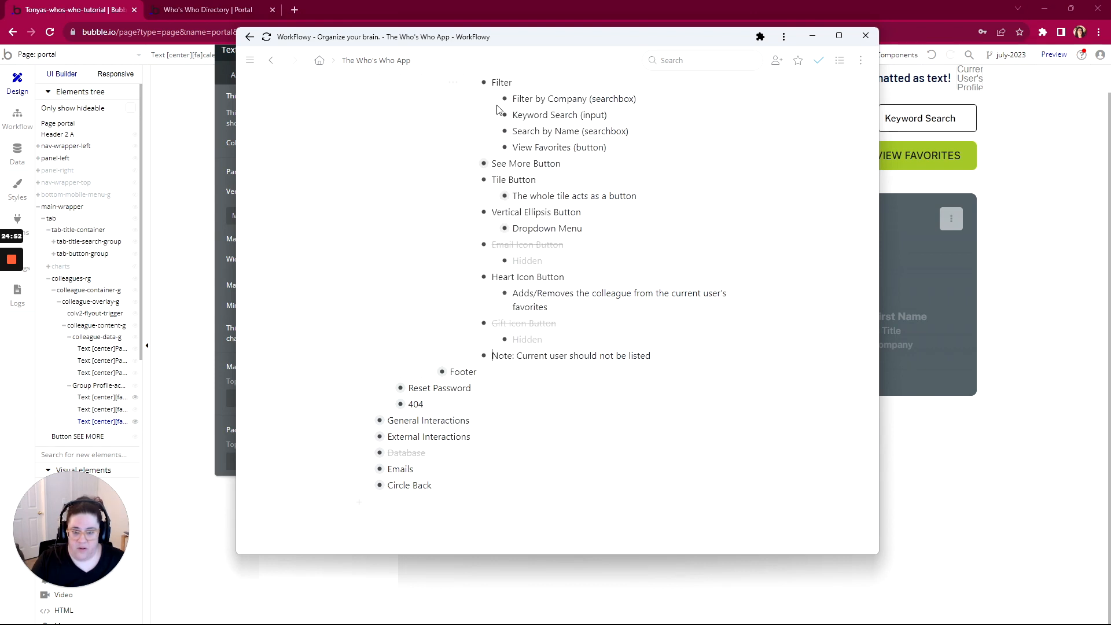
Complete and collapse the View item, then move WorkFlowy aside to return to Bubble
scroll(496, 109, up, 3)
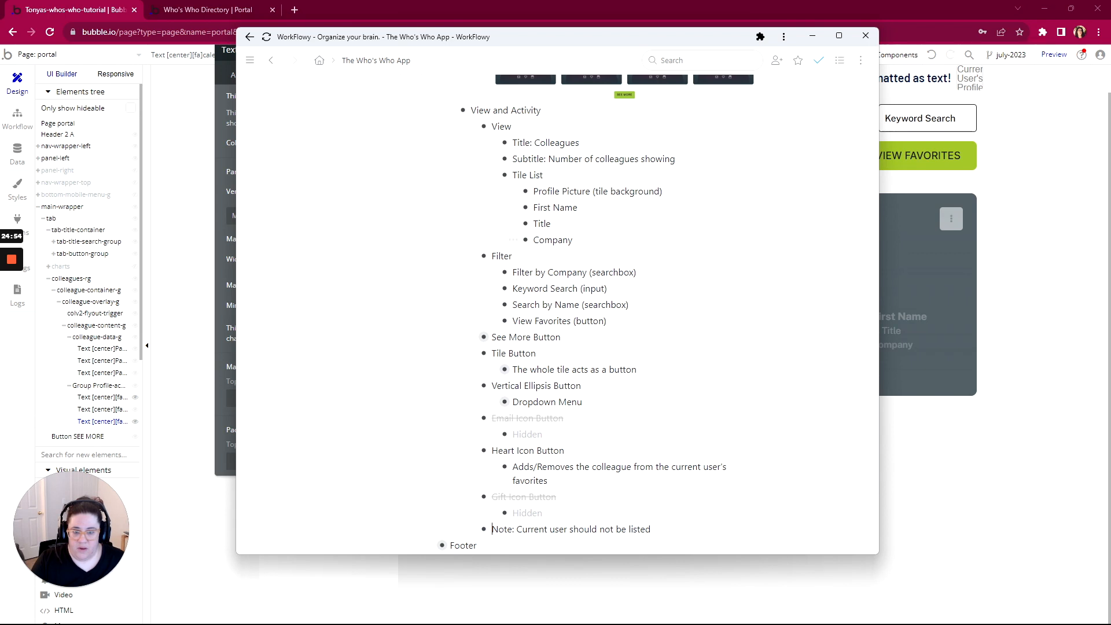
drag(549, 240, 510, 142)
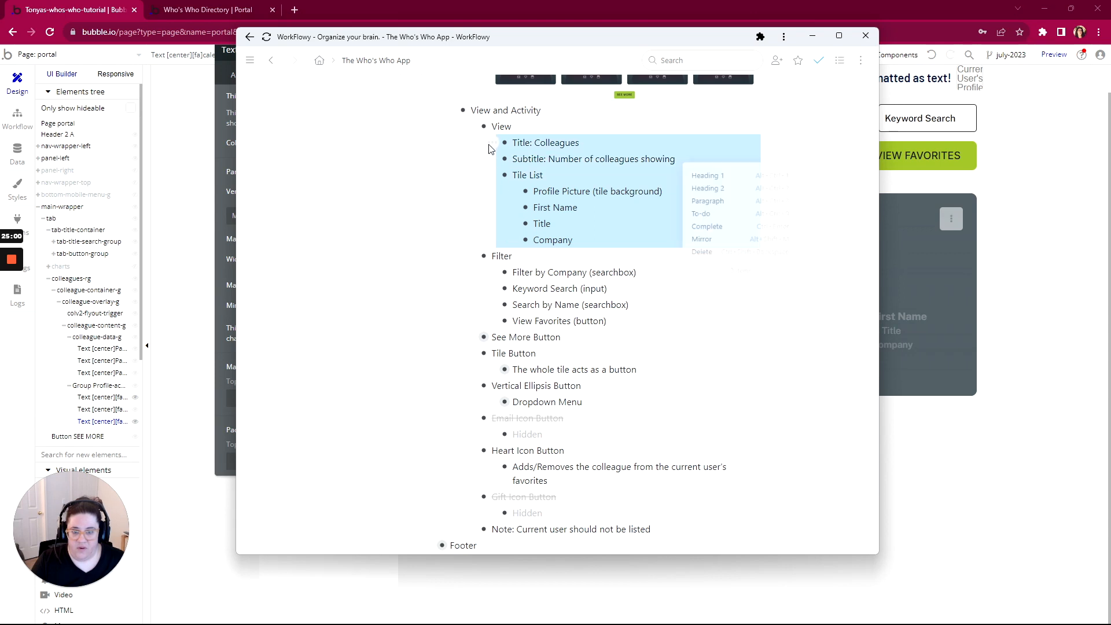
mouse_move(484, 127)
click(481, 173)
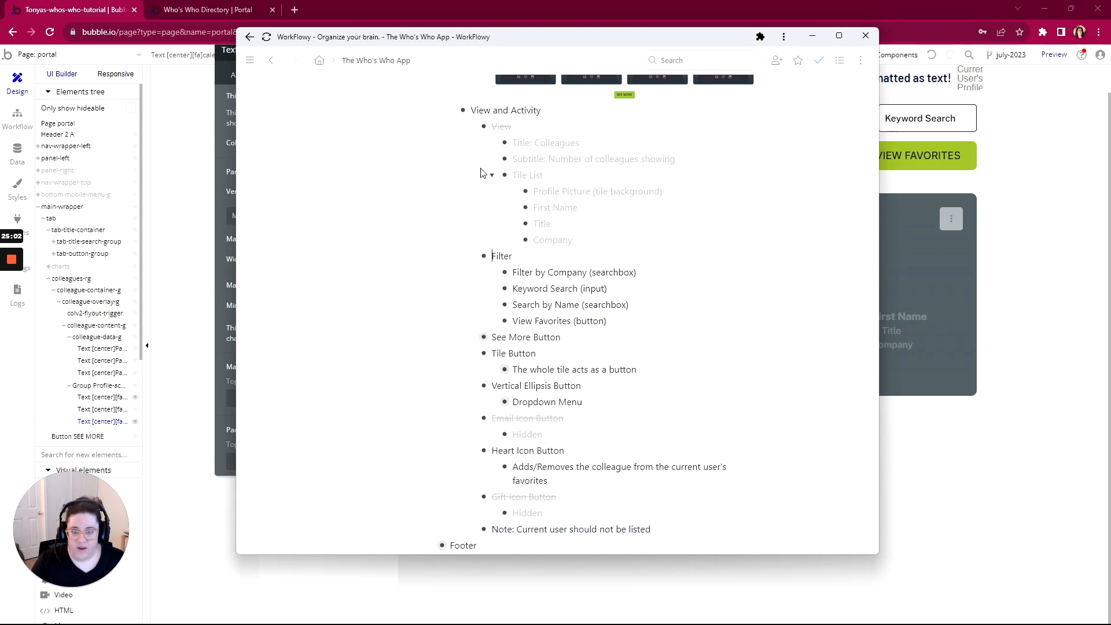
click(471, 126)
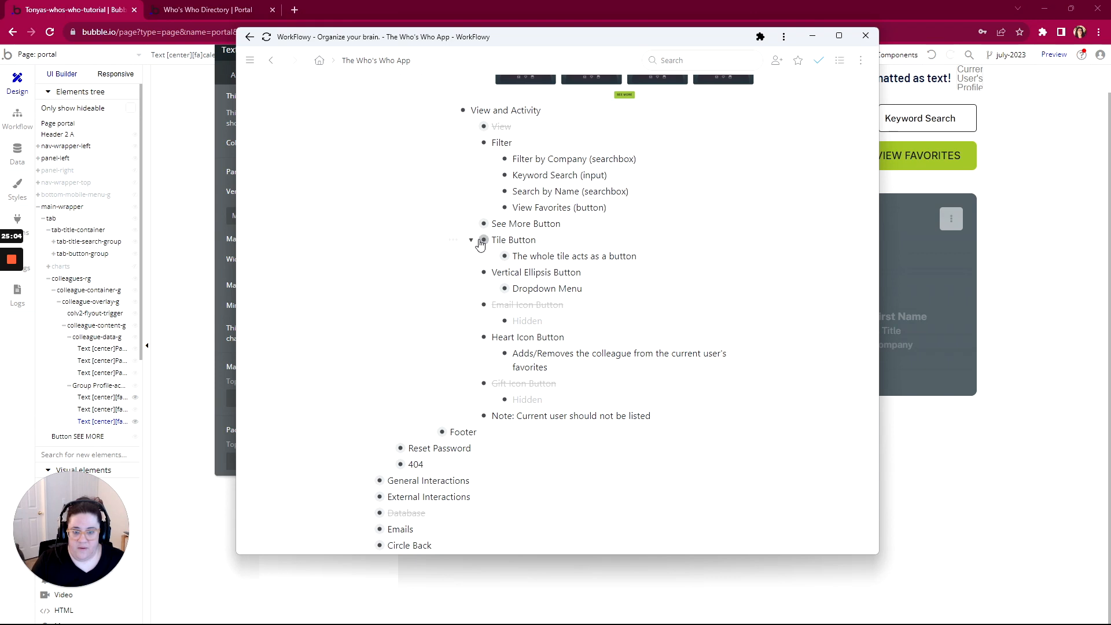
drag(576, 37, 1047, 37)
click(697, 245)
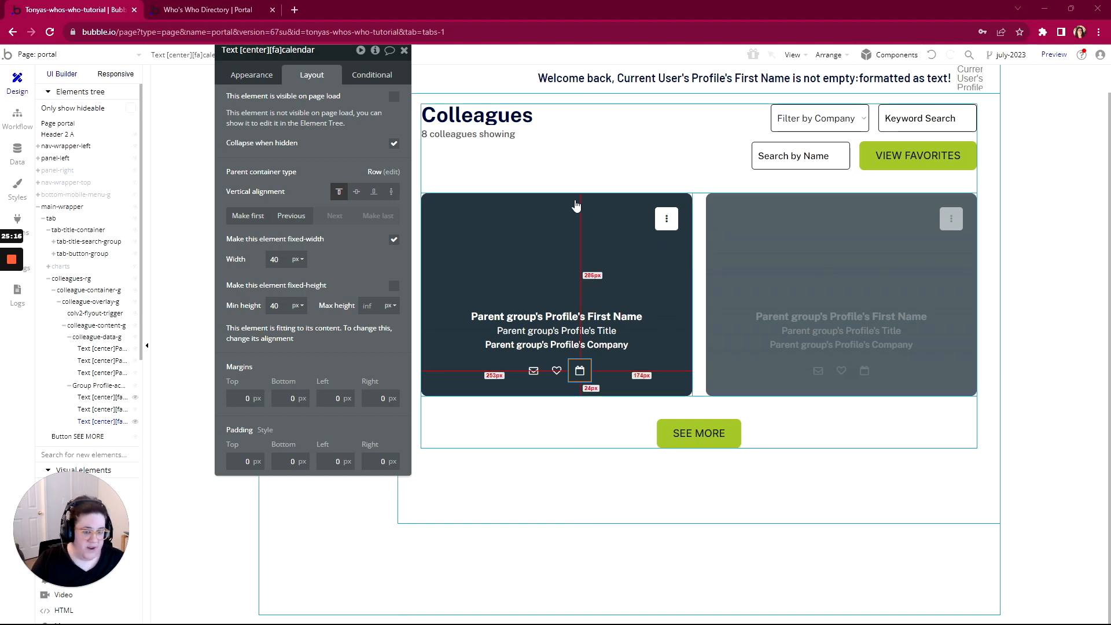
Create a click workflow for colleague-overlay-g and check the tile's behaviour note in WorkFlowy
click(671, 268)
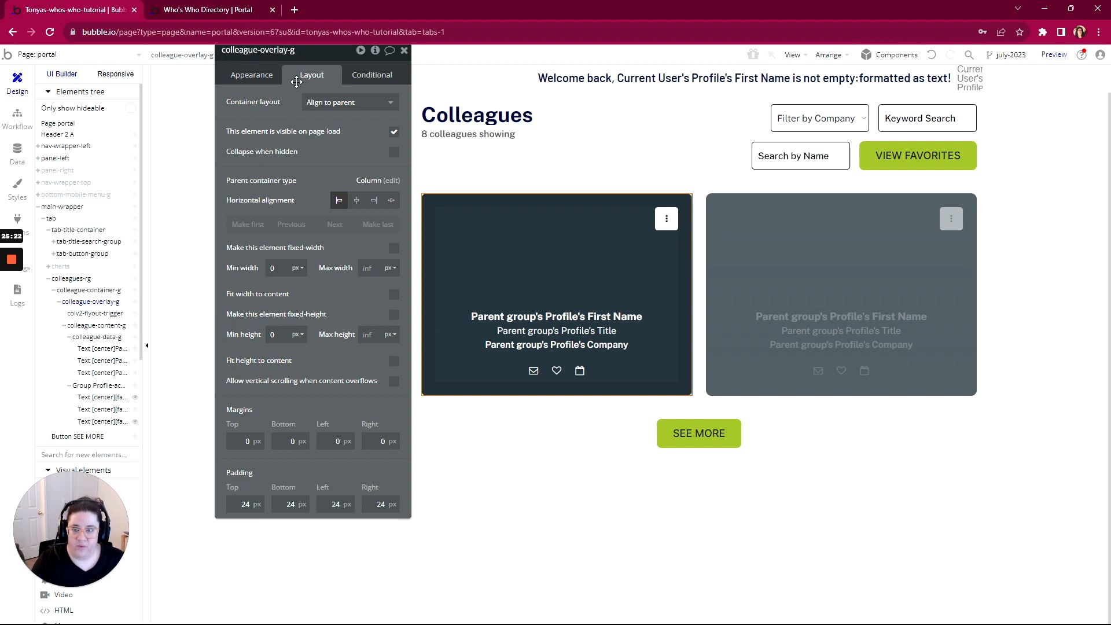
click(239, 78)
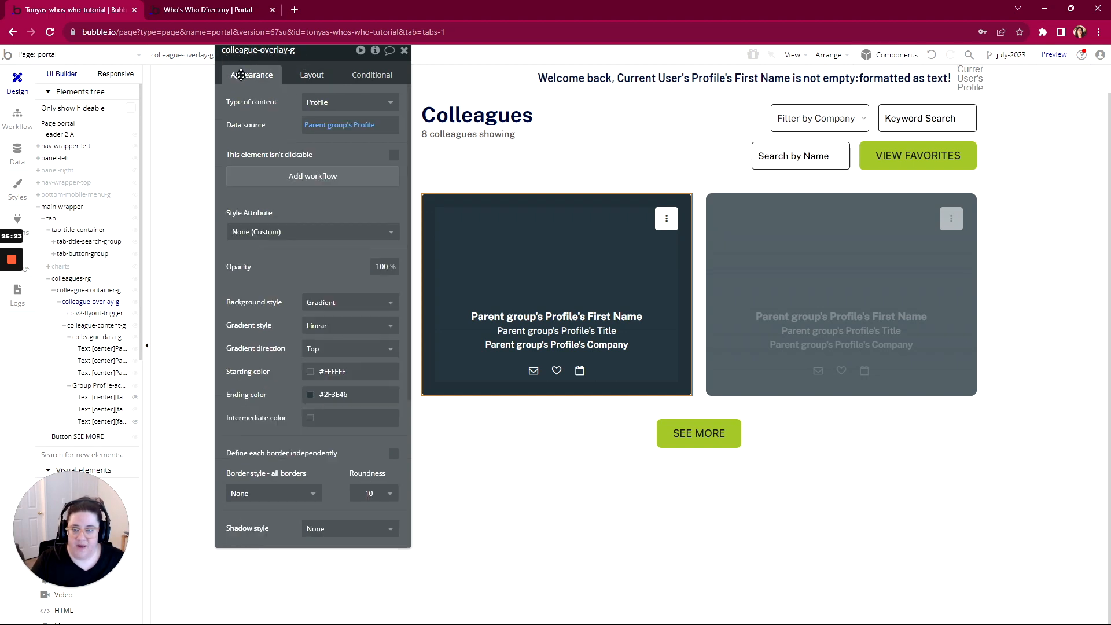
click(305, 177)
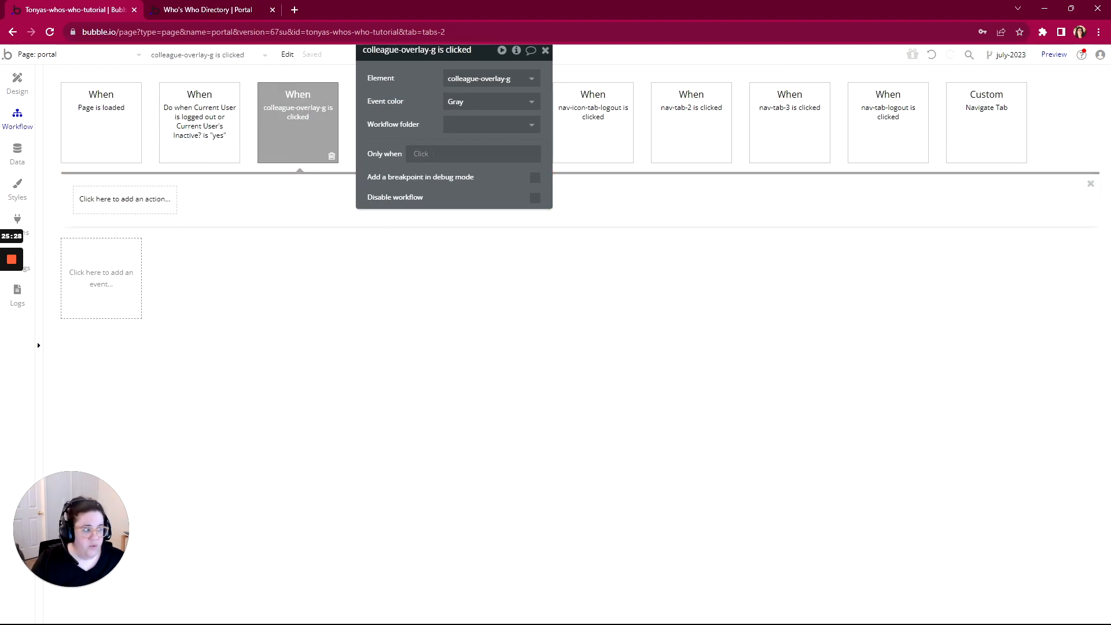
key(alt+Tab)
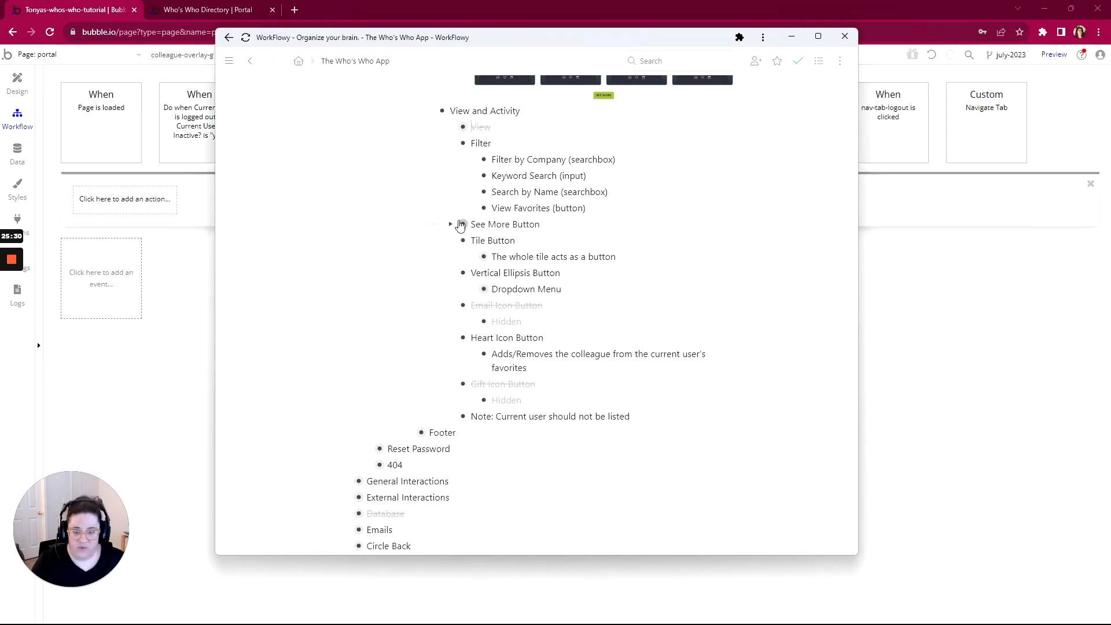
click(472, 256)
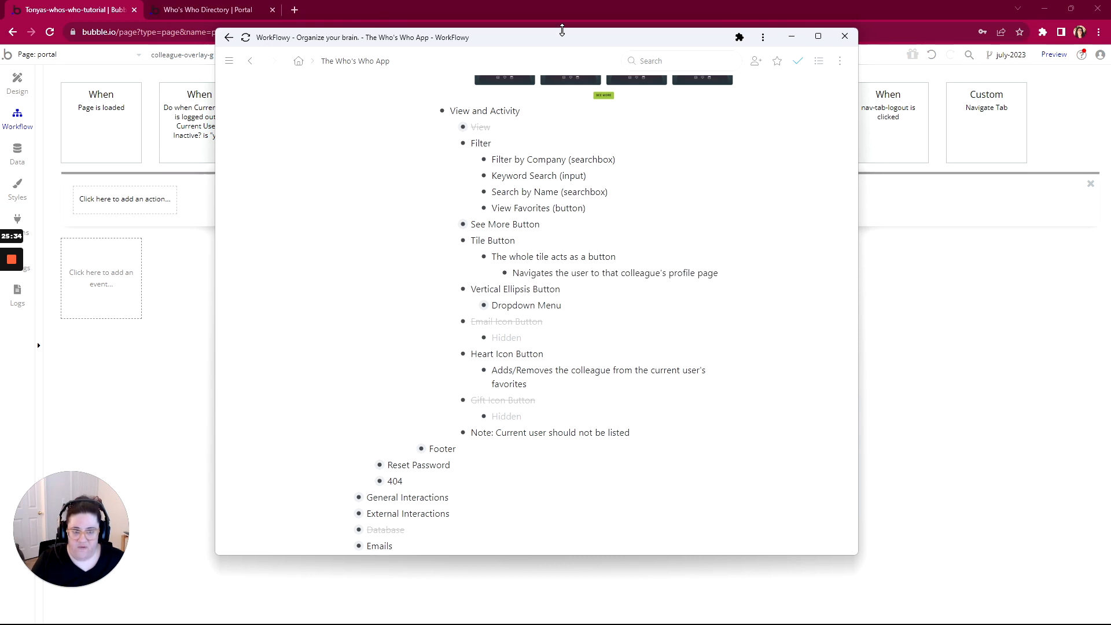
drag(560, 30, 1110, 52)
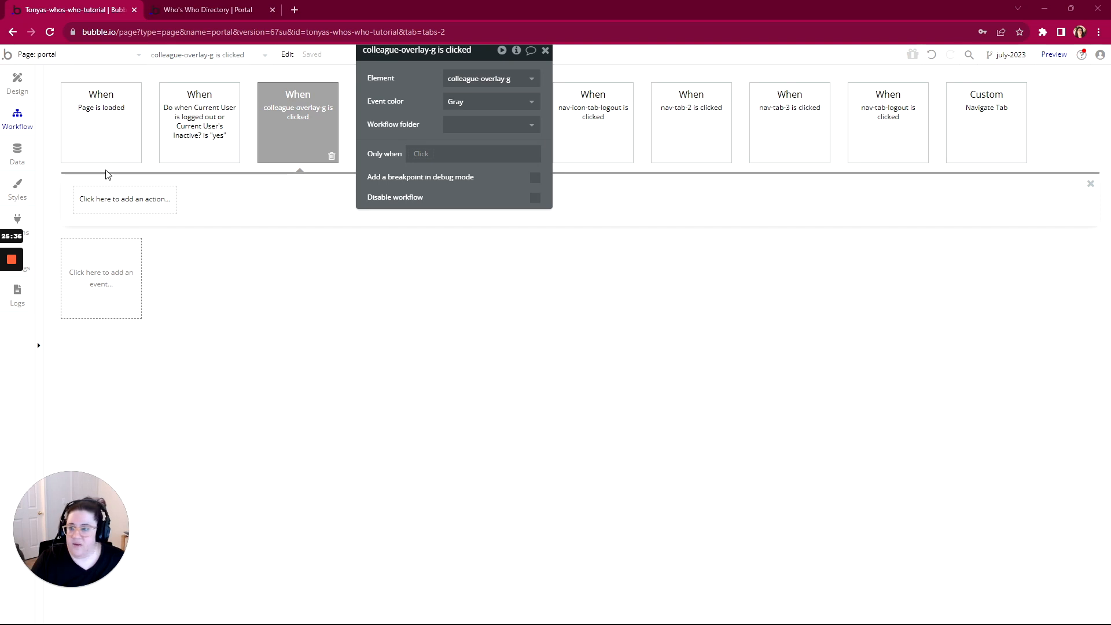
Add a Go to page action to 'profile' sending Parent group's Profile
click(99, 203)
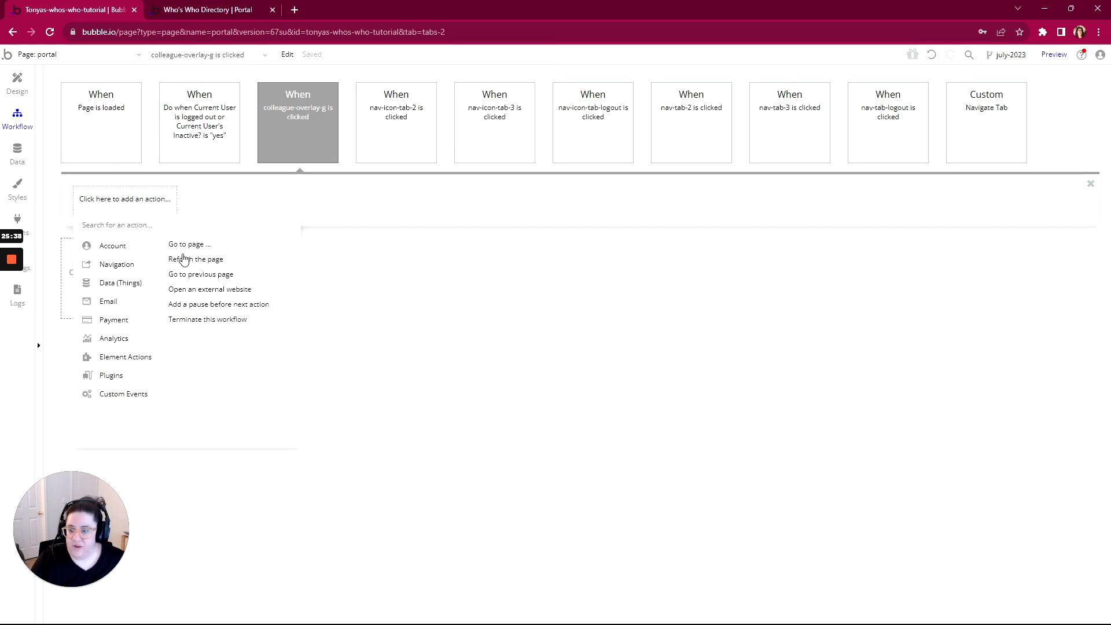
click(189, 244)
click(486, 78)
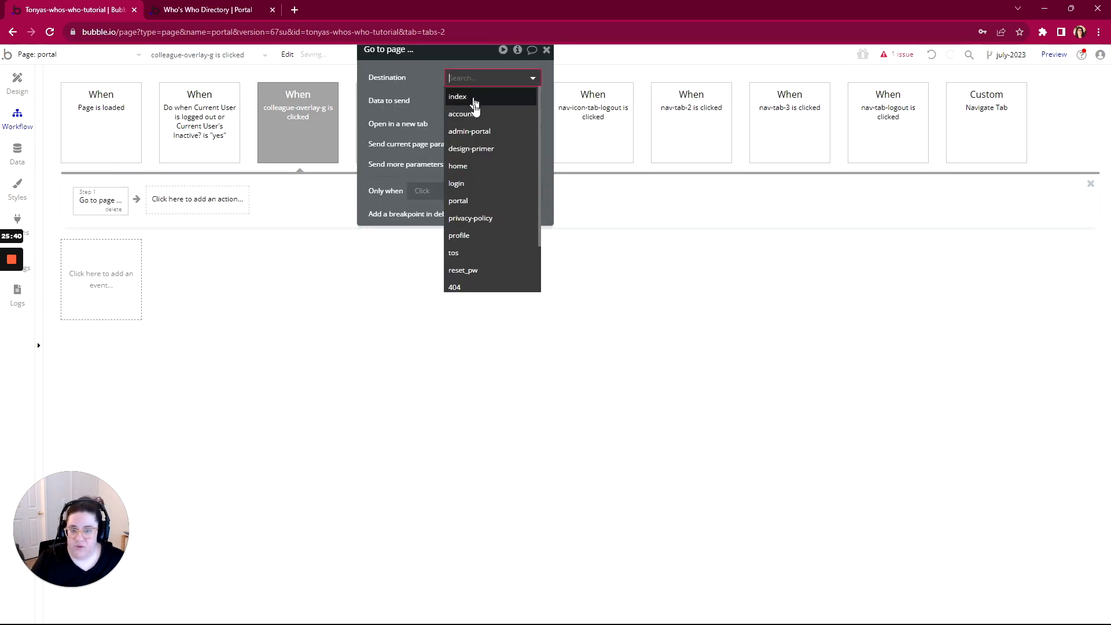
click(457, 236)
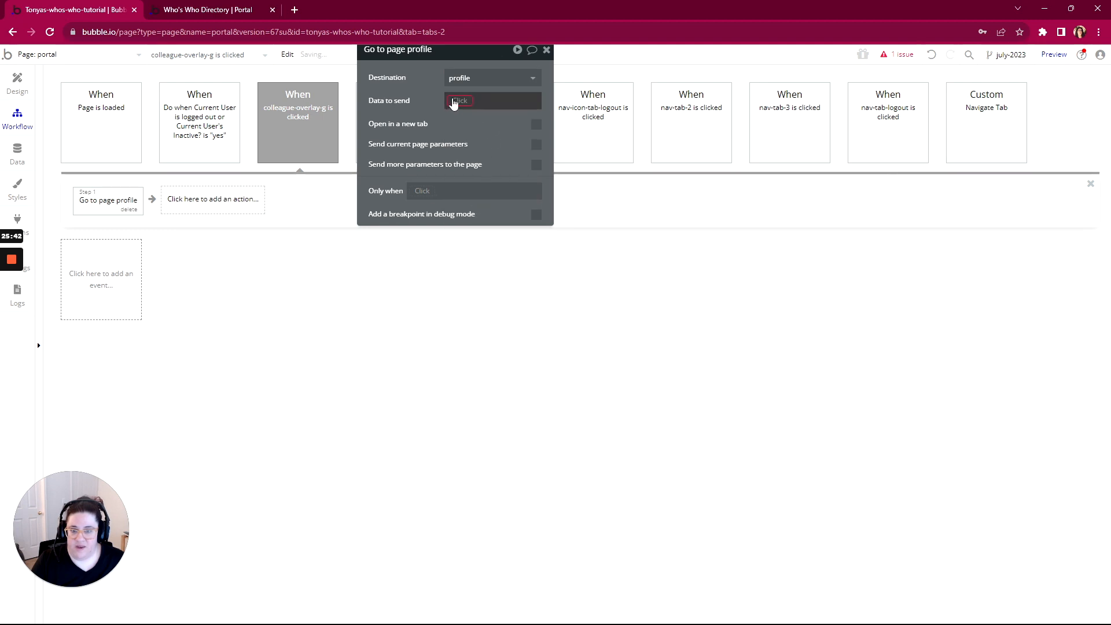
click(453, 103)
click(463, 134)
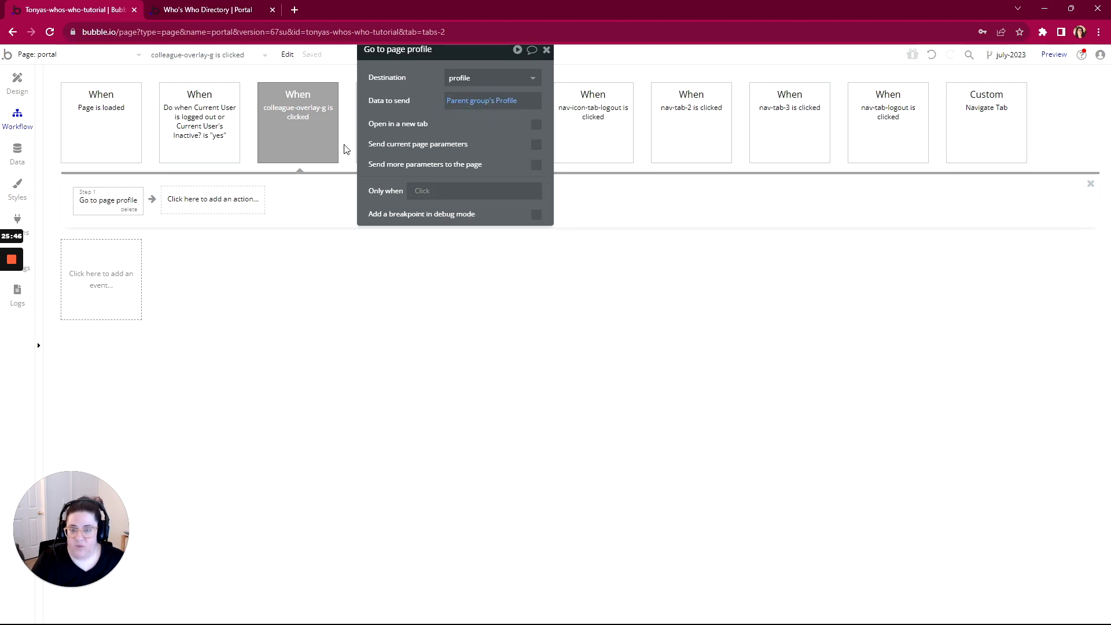
drag(481, 66, 487, 179)
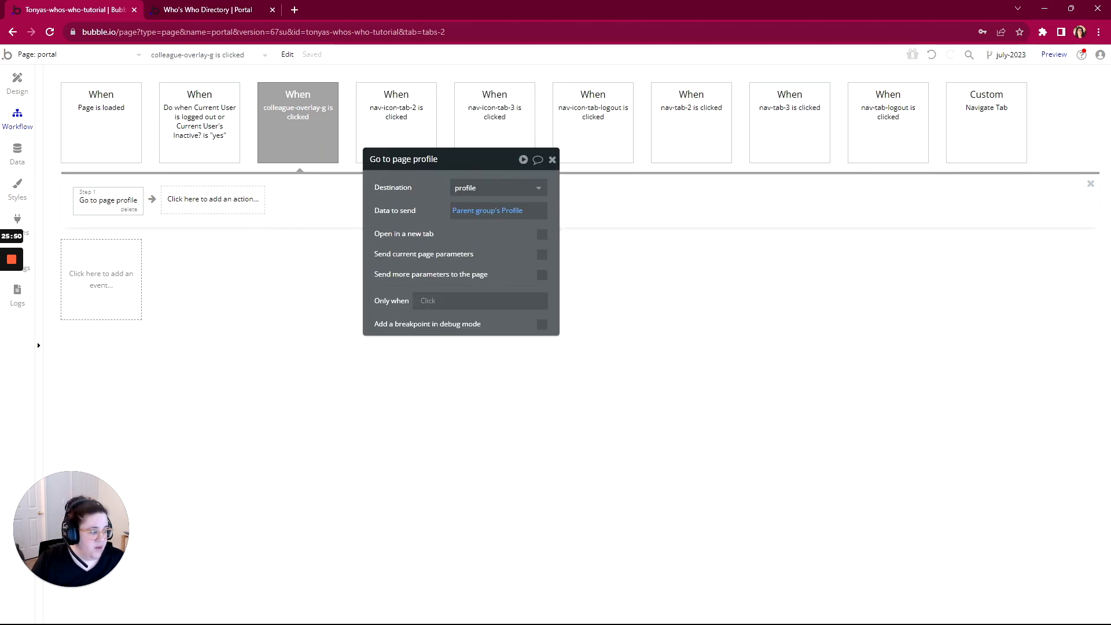
drag(1110, 105, 602, 69)
Mark the Tile Button item complete and collapse it
click(499, 259)
click(529, 282)
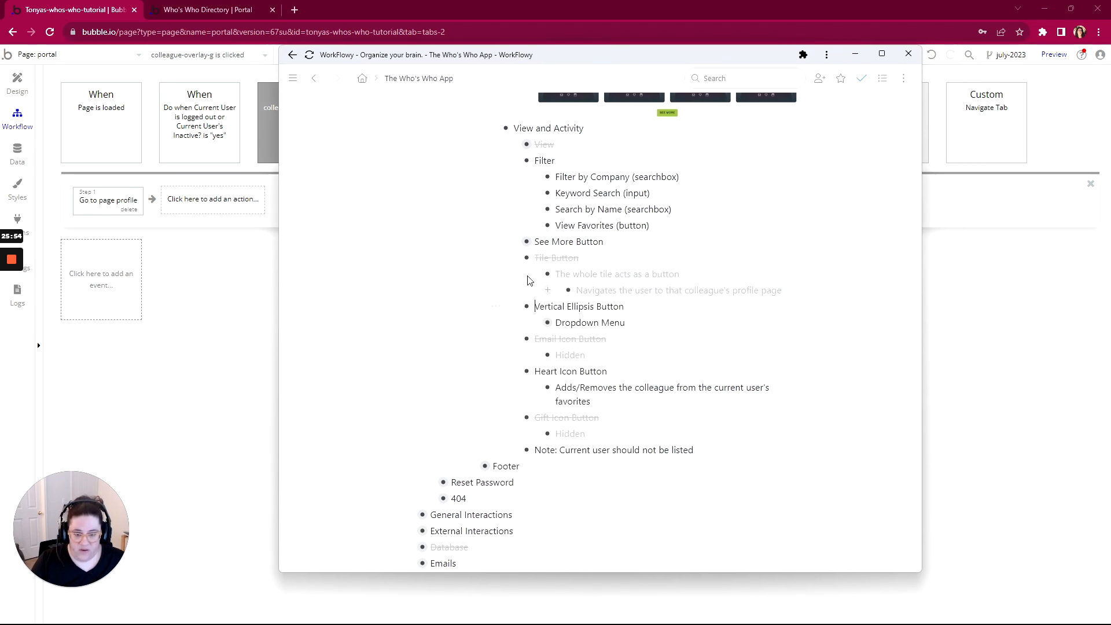
click(514, 258)
Expand Dropdown Menu and View Profile to show its navigate-to-profile note, then move WorkFlowy away
scroll(599, 289, down, 2)
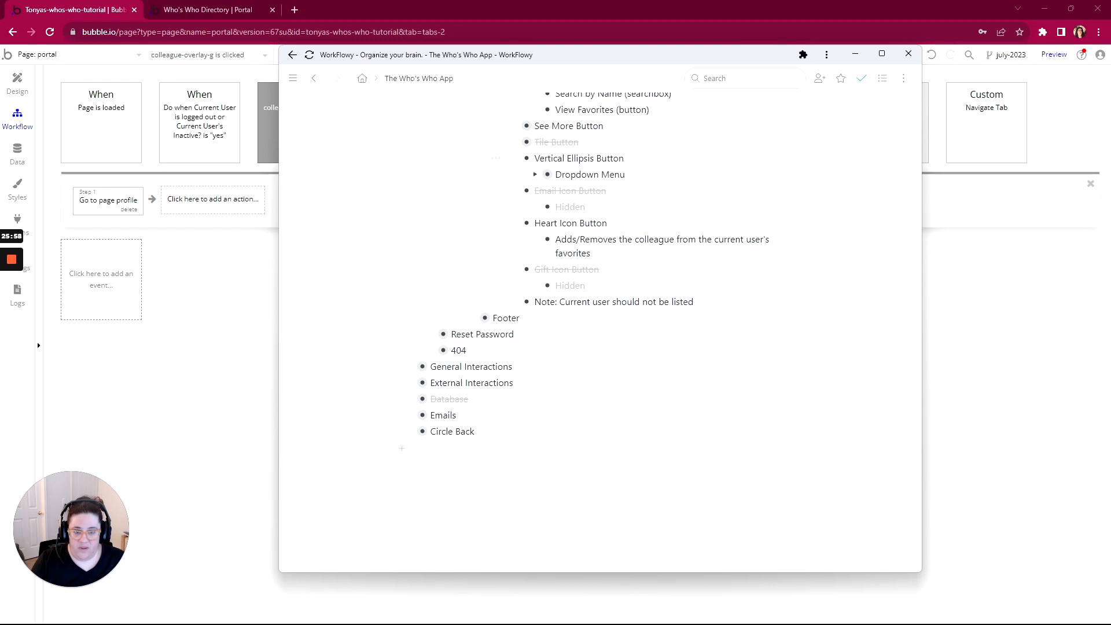
click(535, 175)
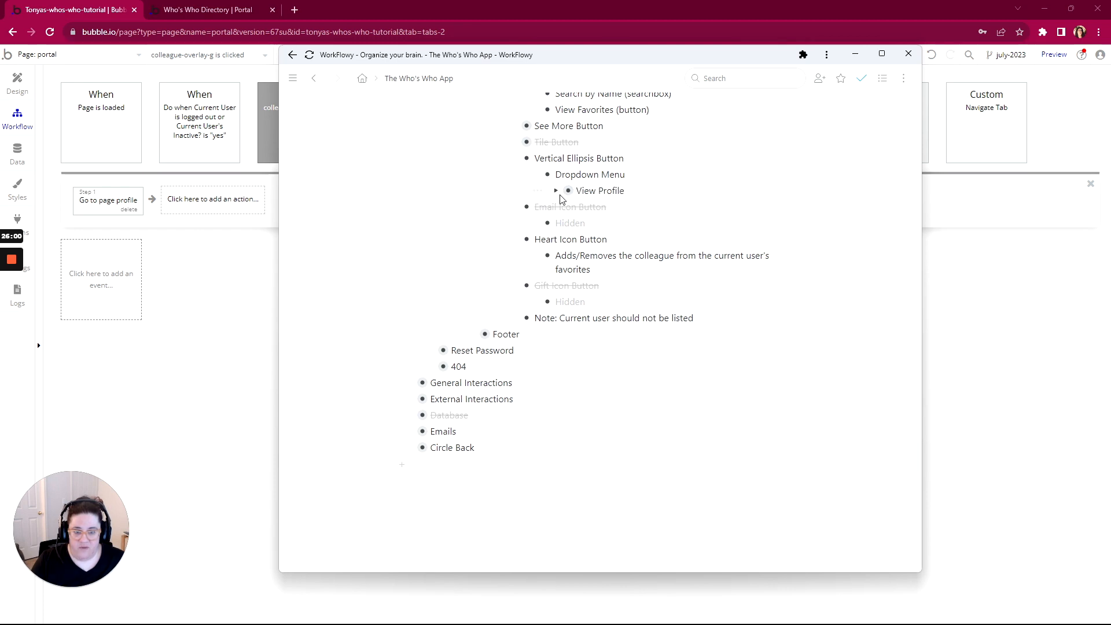
click(560, 190)
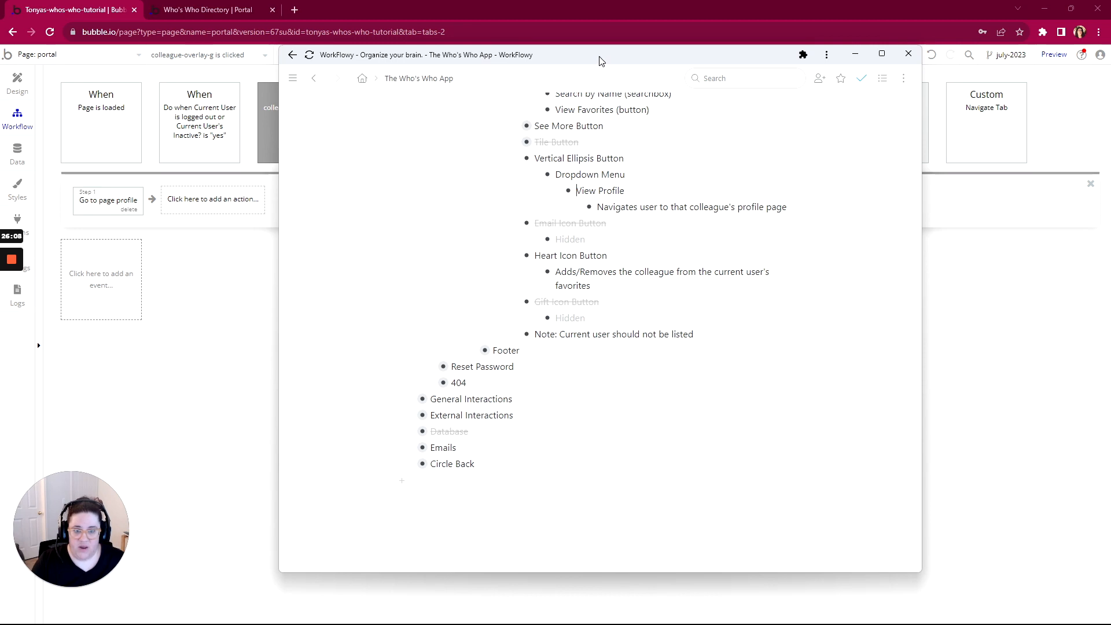
drag(598, 64, 710, 66)
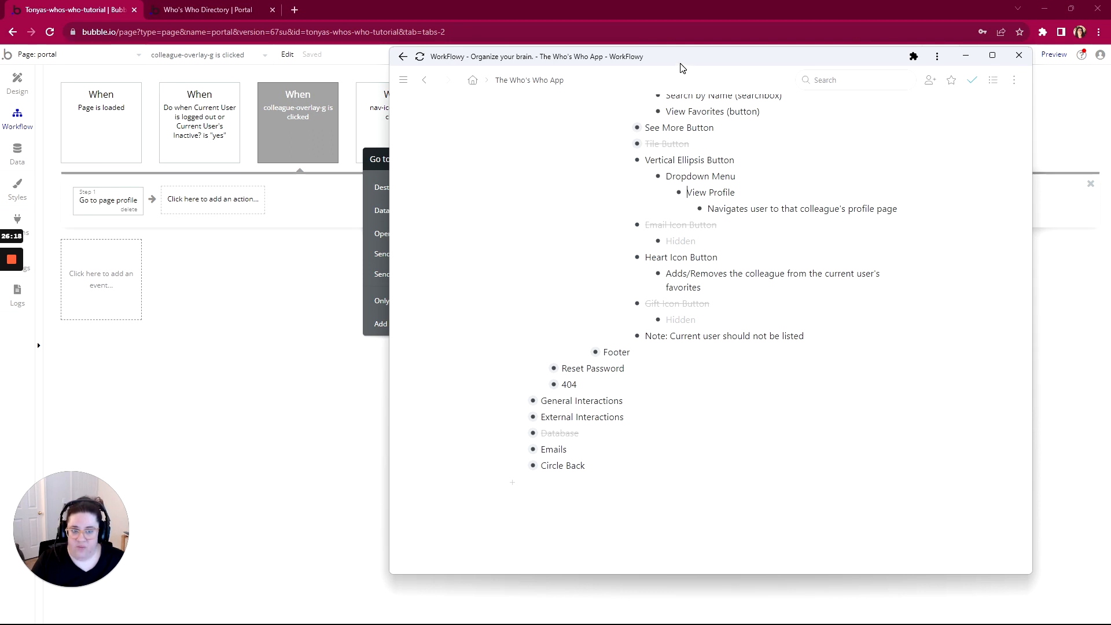
drag(680, 67, 1110, 99)
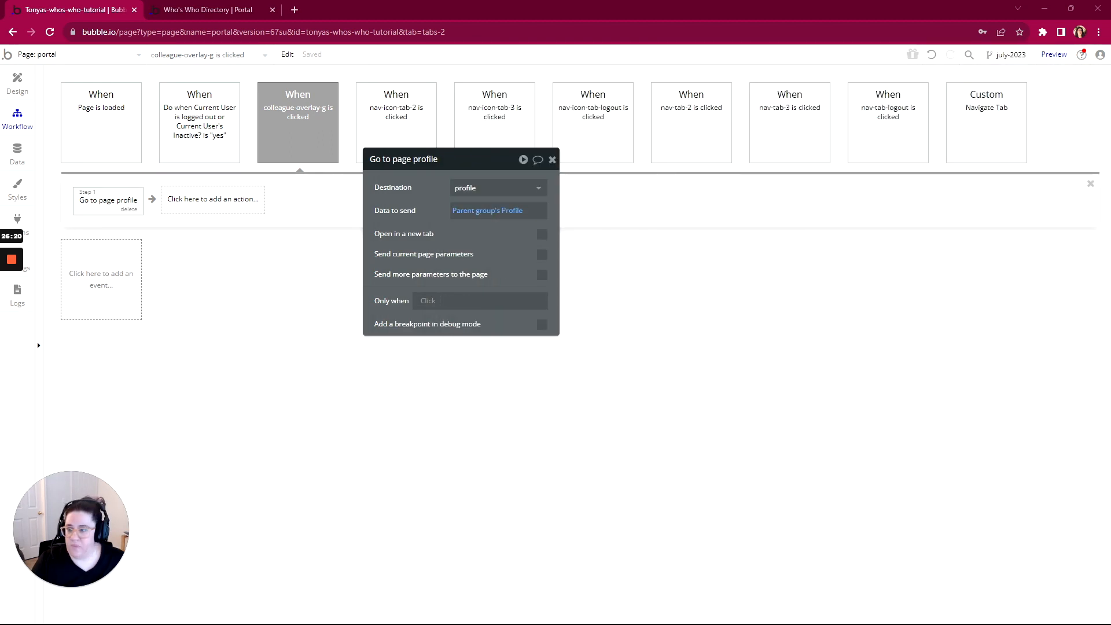
Return to the Design tab and select the card's colv2-flyout-trigger ellipsis
mouse_move(13, 299)
click(18, 81)
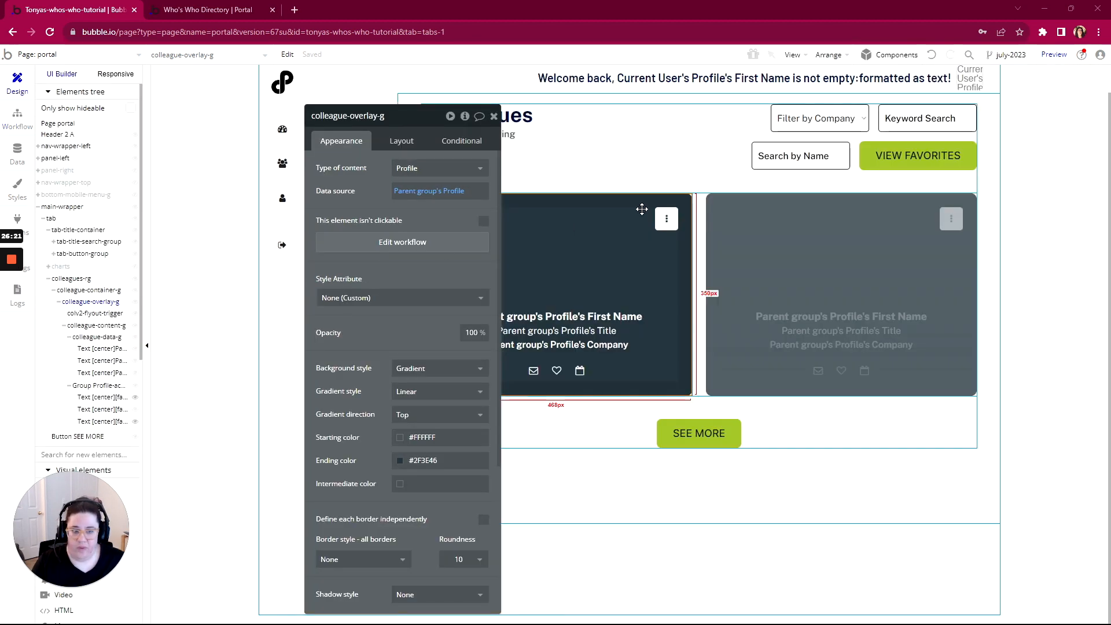
click(671, 219)
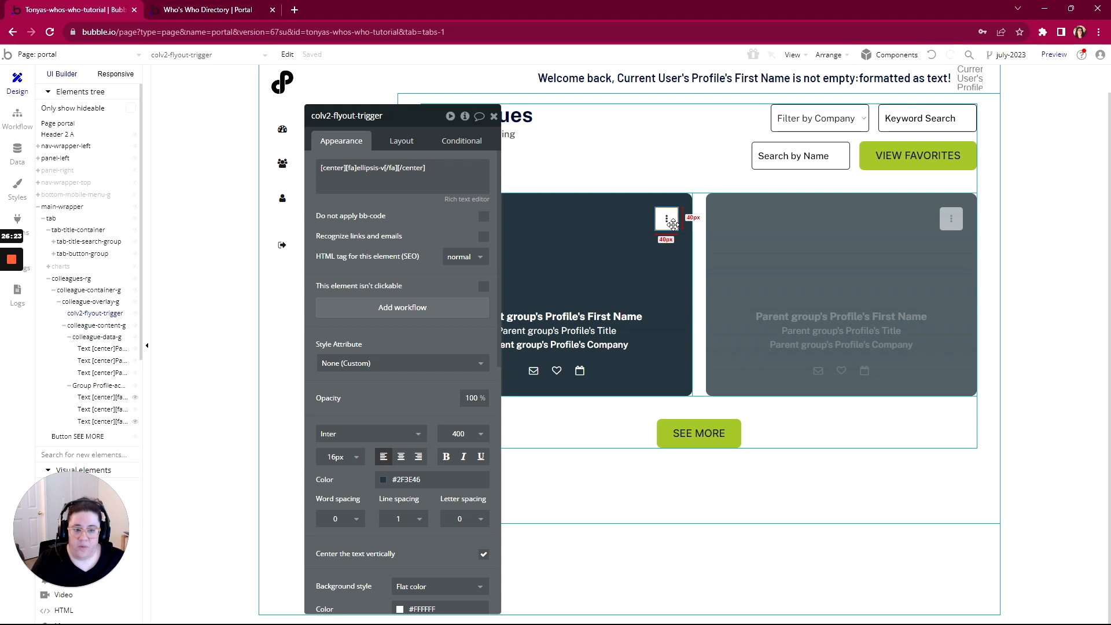
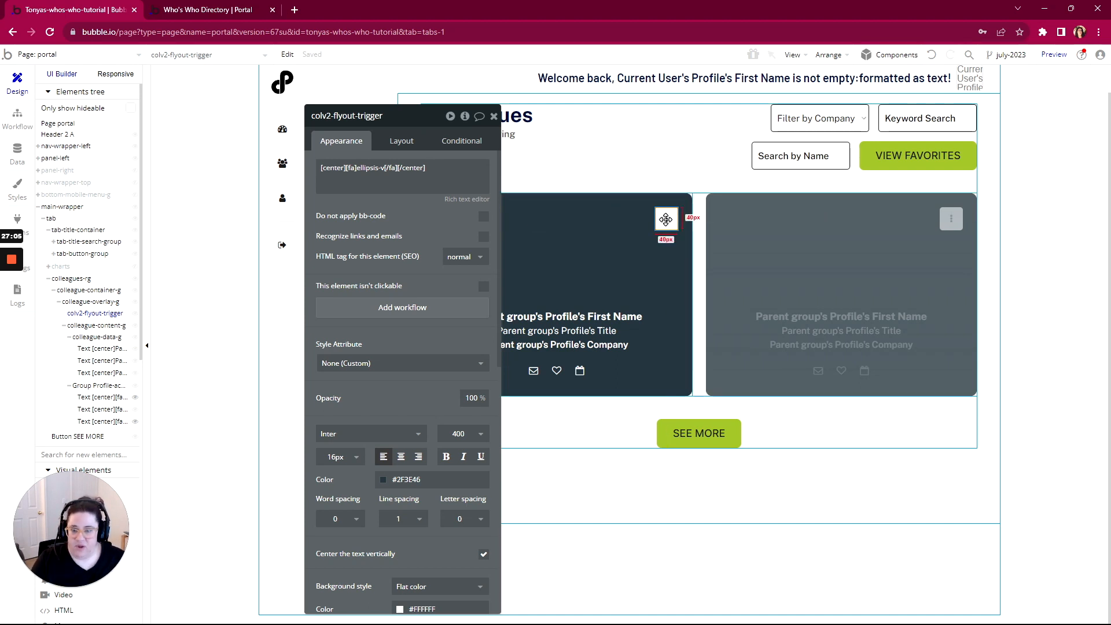
Convert the card's colv2-flyout-trigger three-dot icon into a reusable element
click(46, 54)
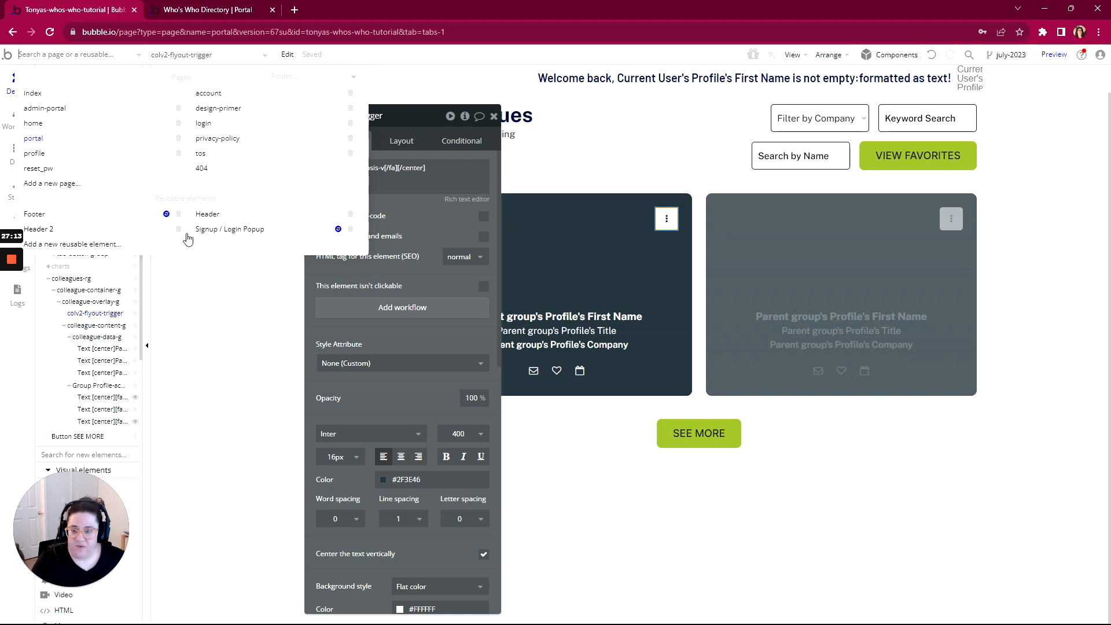
right_click(665, 220)
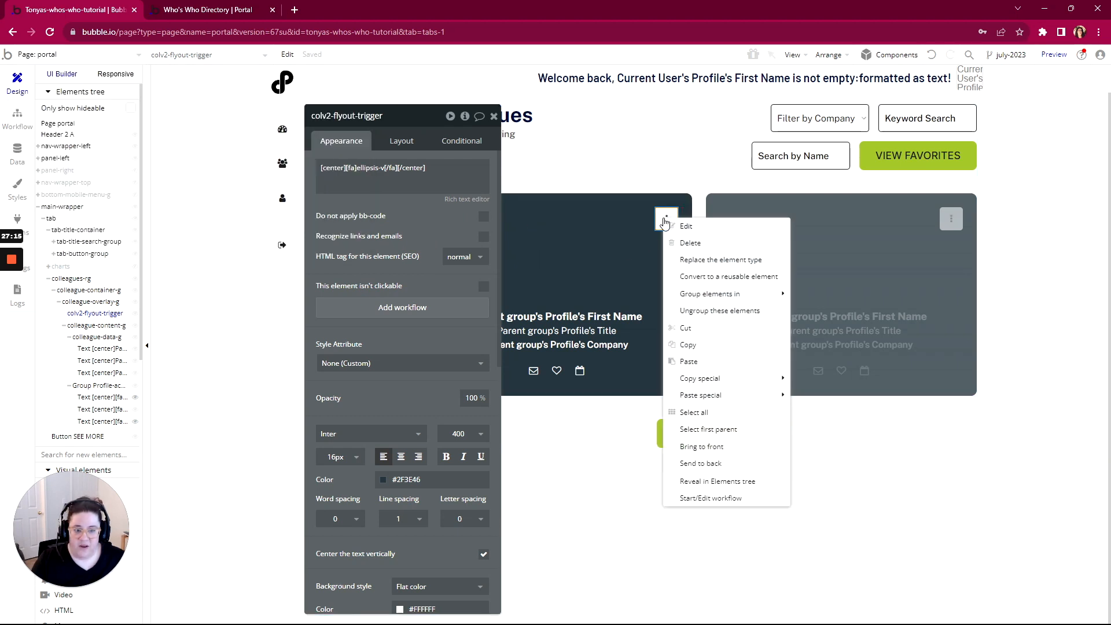
click(702, 277)
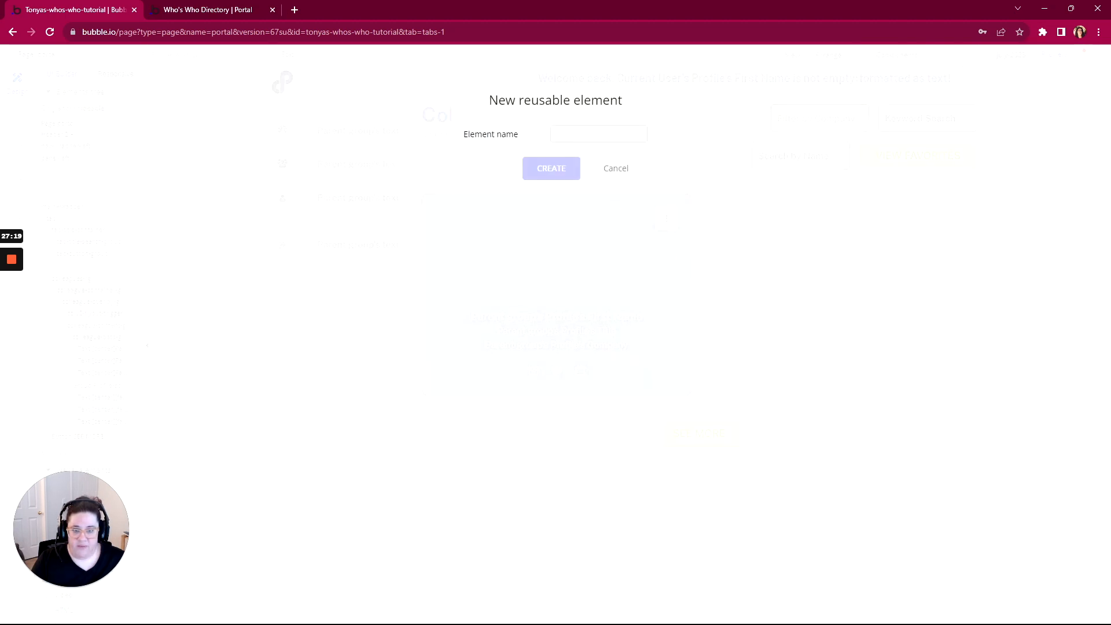
Name the new reusable element portal_menu and create it
text(portal_menu)
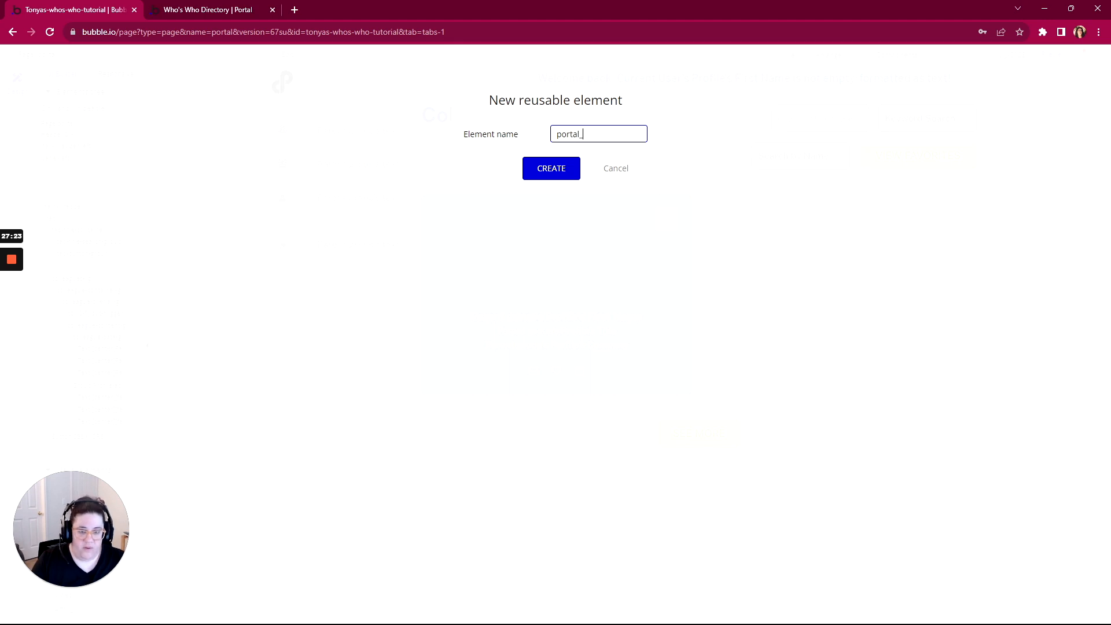
click(554, 170)
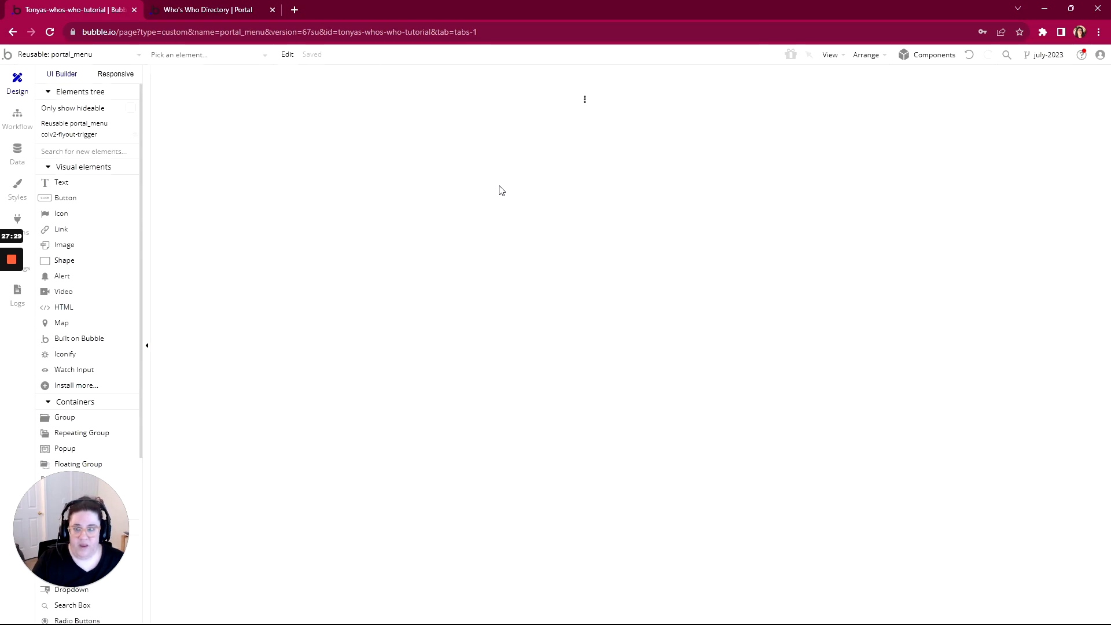
Give portal_menu a column layout with width 40 and minimum height 40
double_click(592, 110)
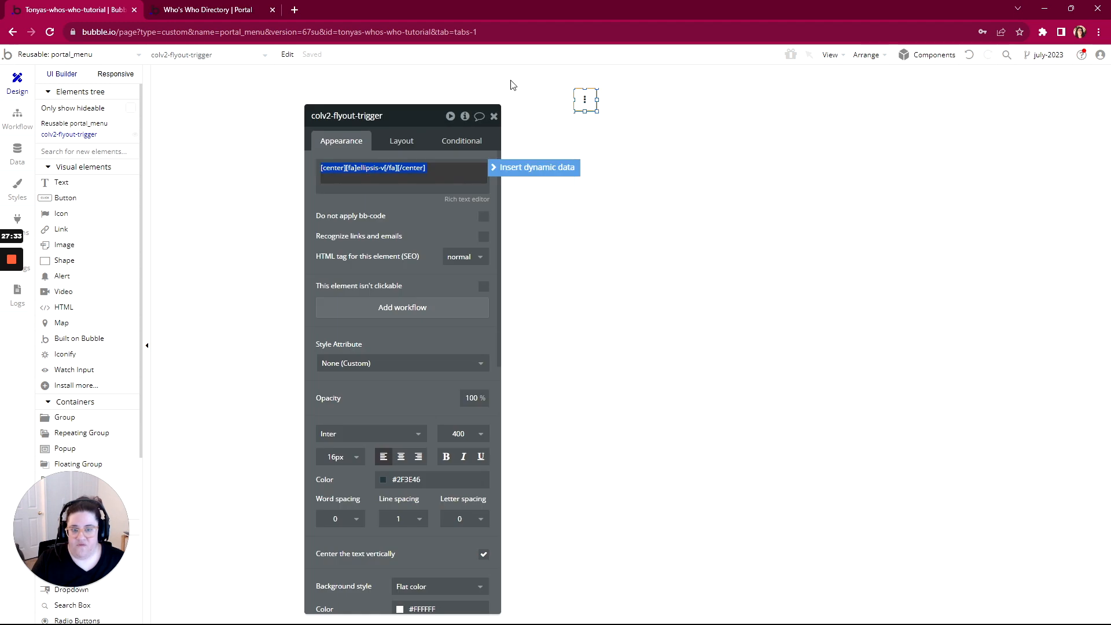
click(510, 85)
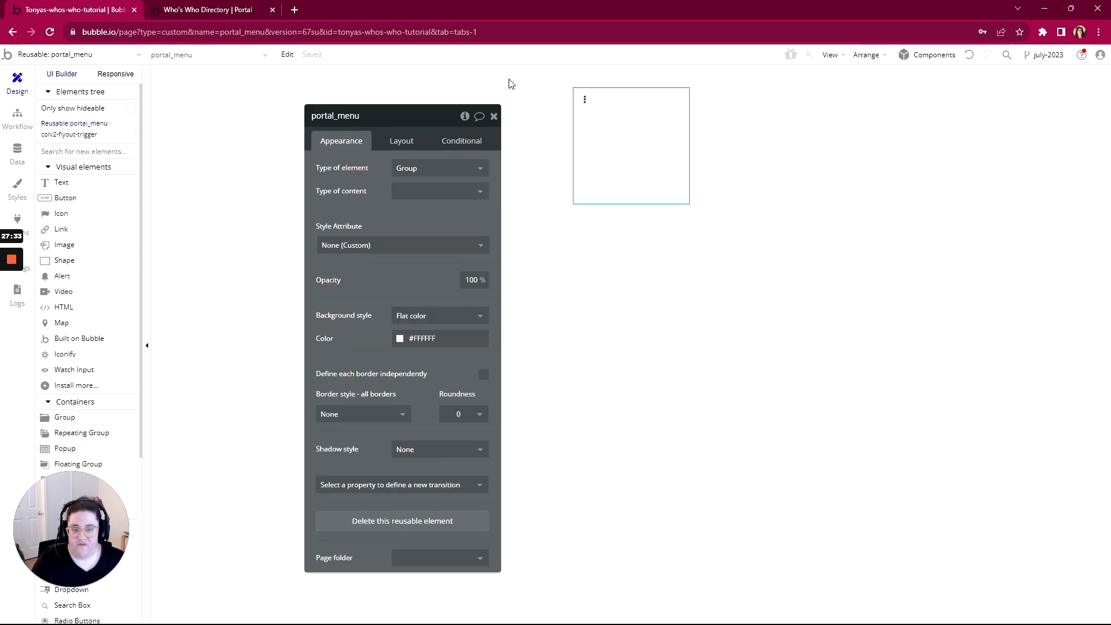
click(397, 142)
click(406, 168)
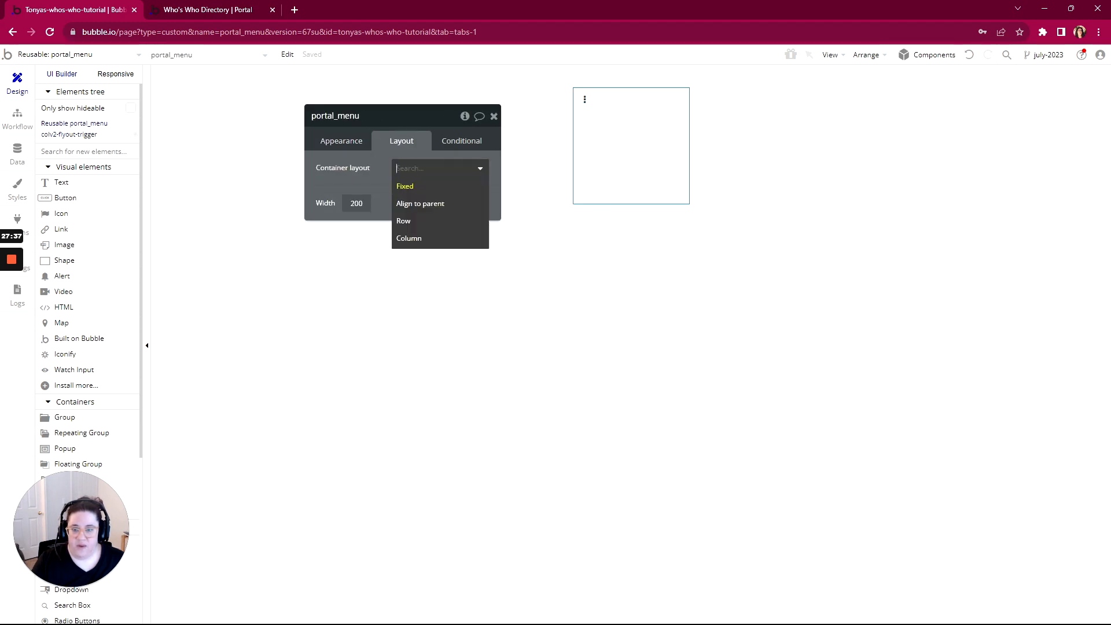
click(417, 240)
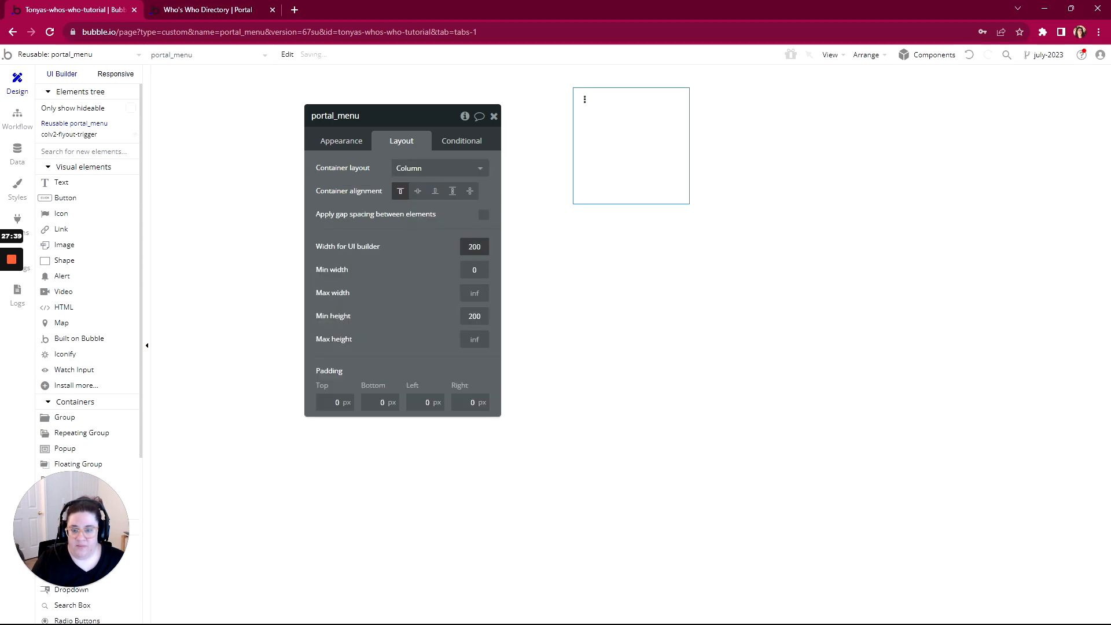
text(40)
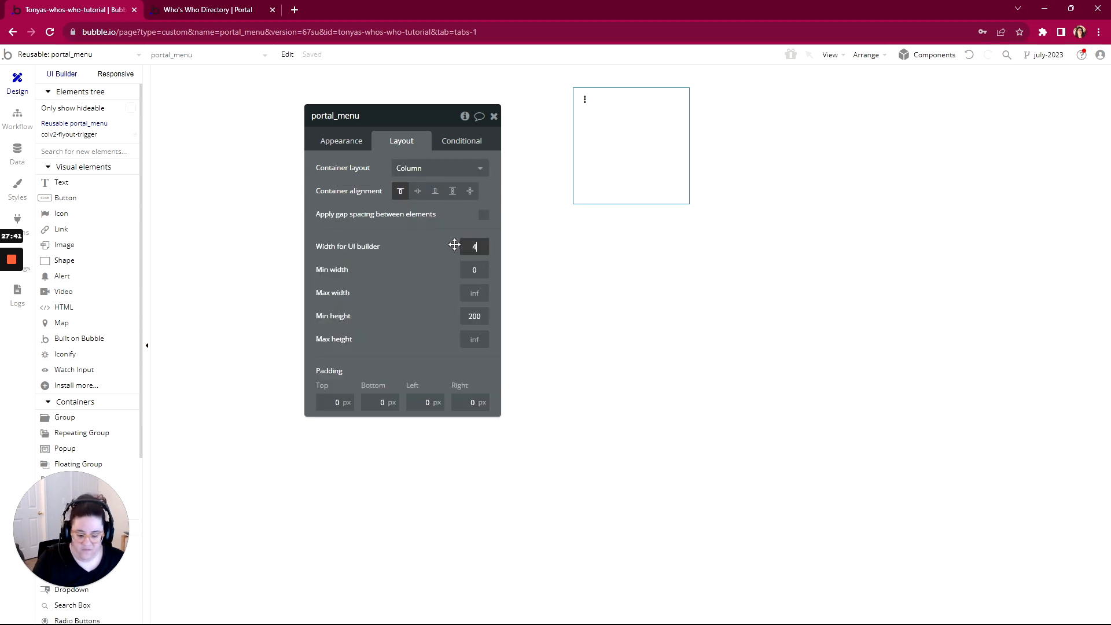
click(490, 316)
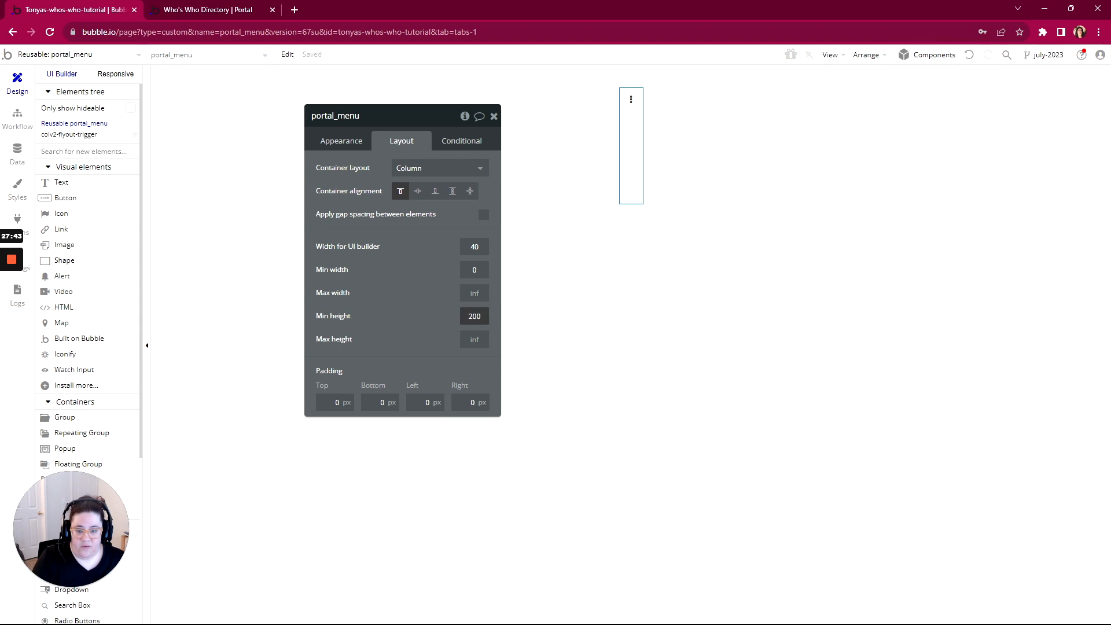
text(40)
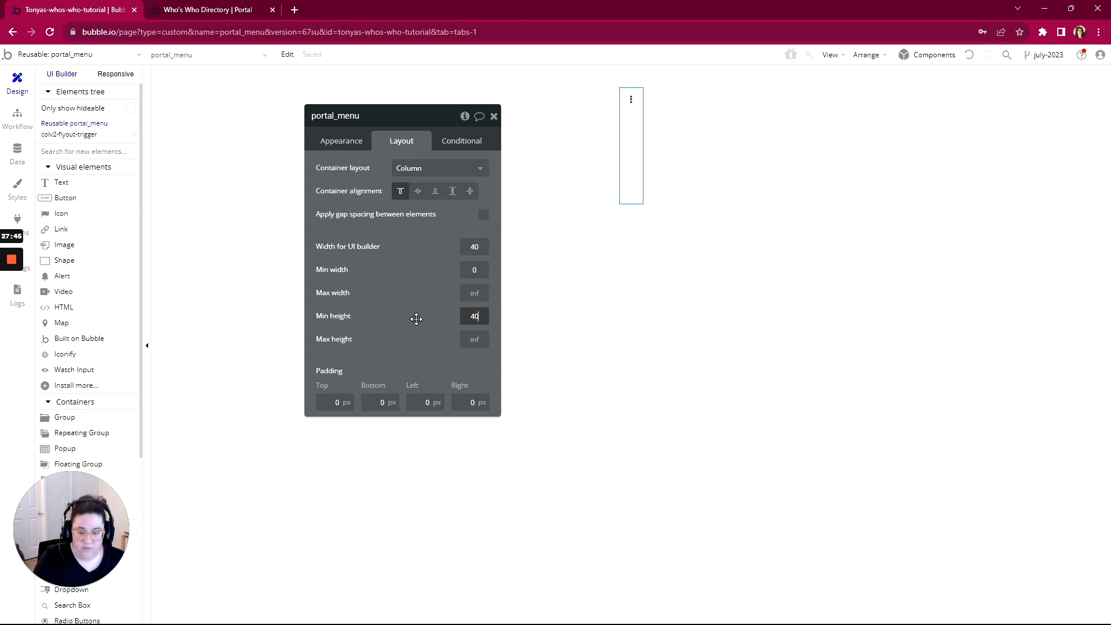
drag(408, 124, 712, 169)
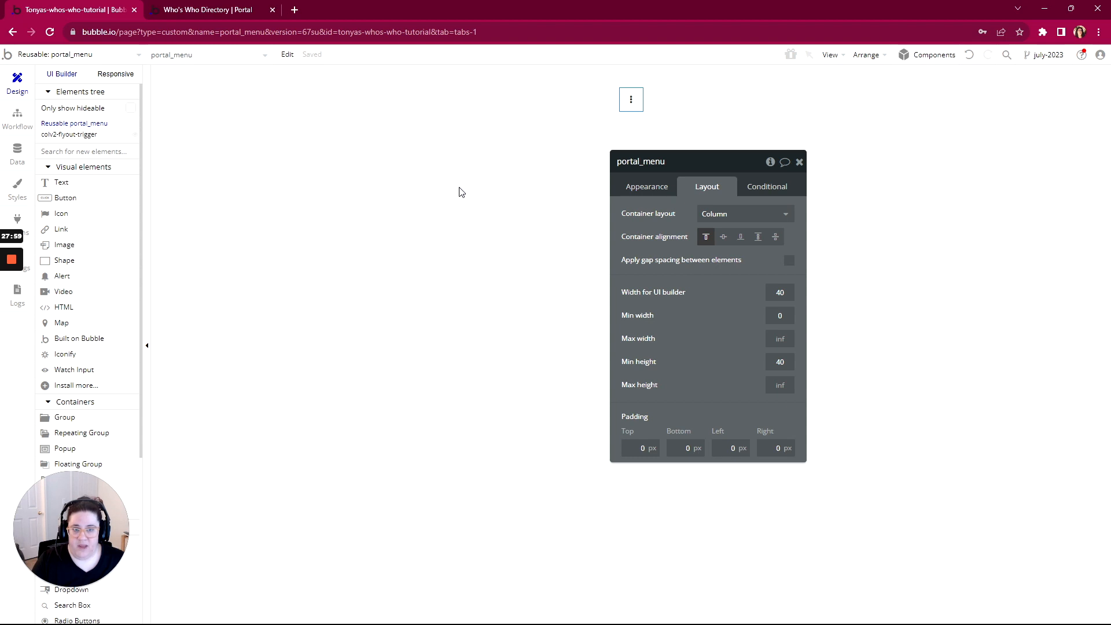
scroll(75, 173, down, 5)
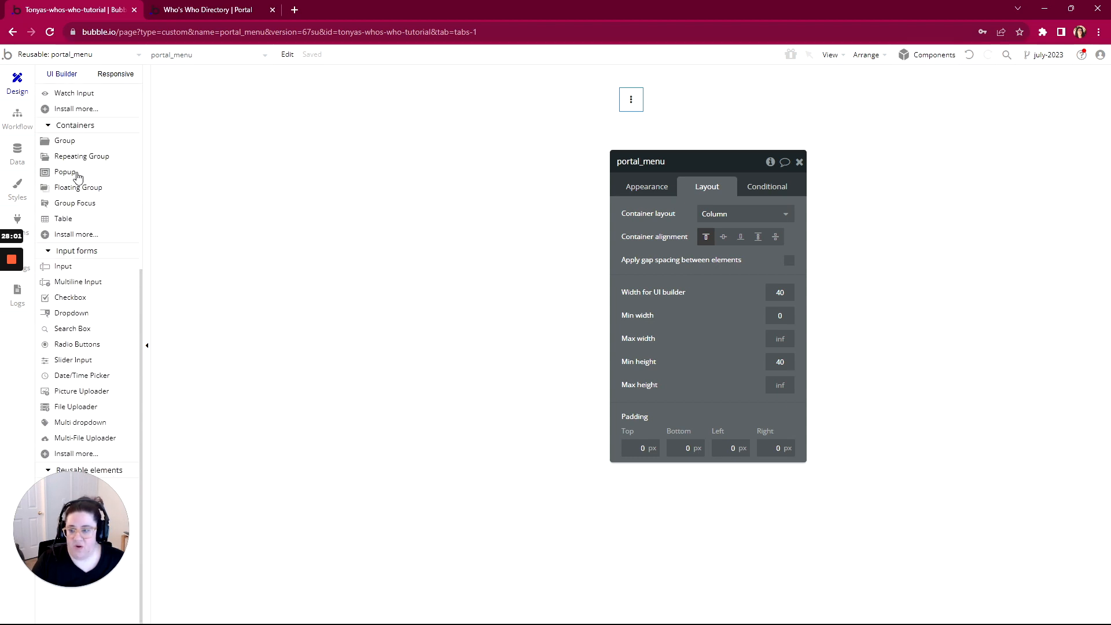
Draw a Group Focus, GroupFocus A, below the trigger and set it to a column layout
click(70, 208)
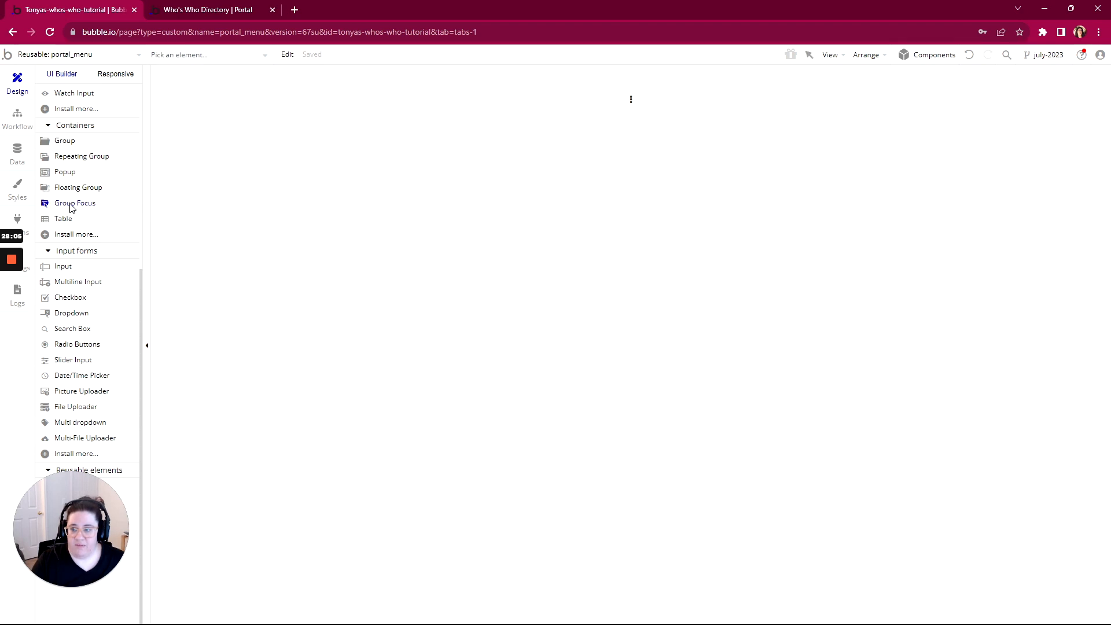
drag(545, 120, 598, 141)
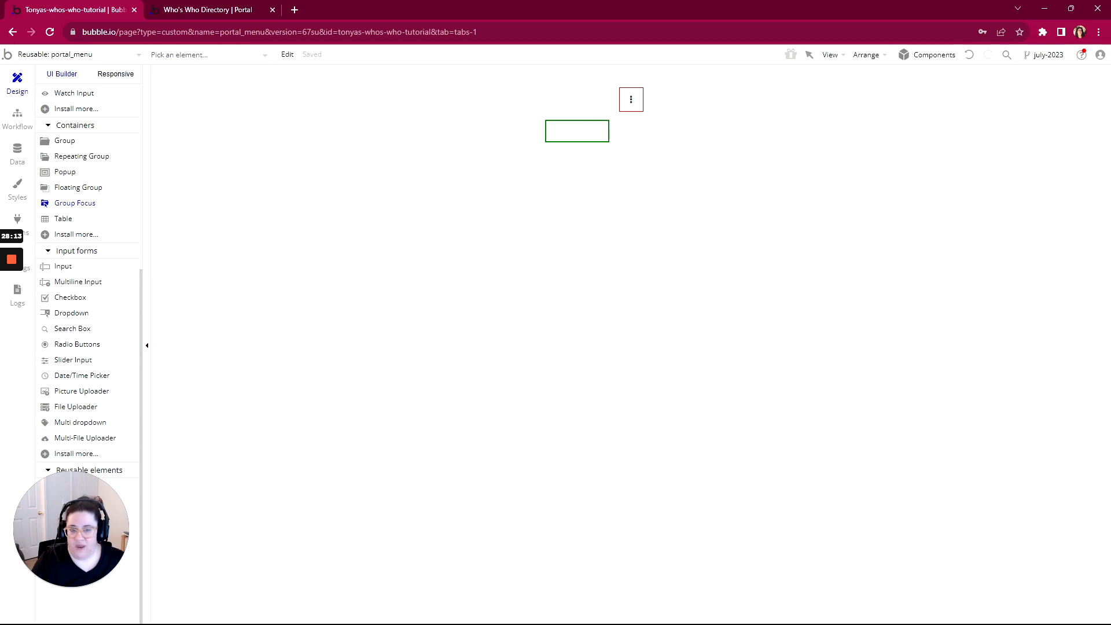
drag(609, 142, 605, 144)
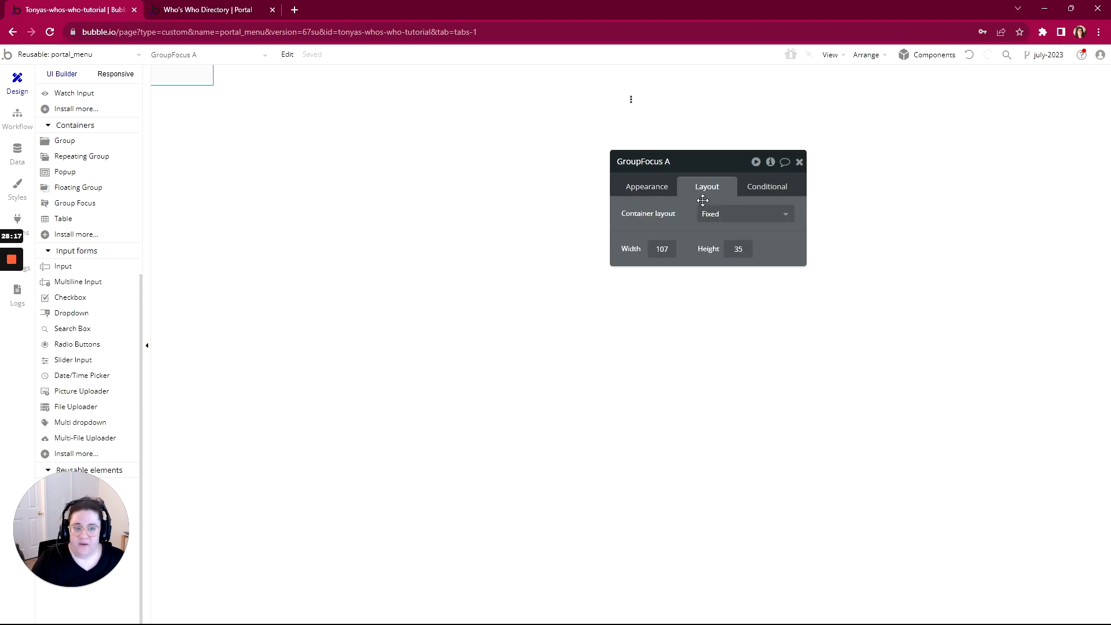
click(745, 214)
click(713, 302)
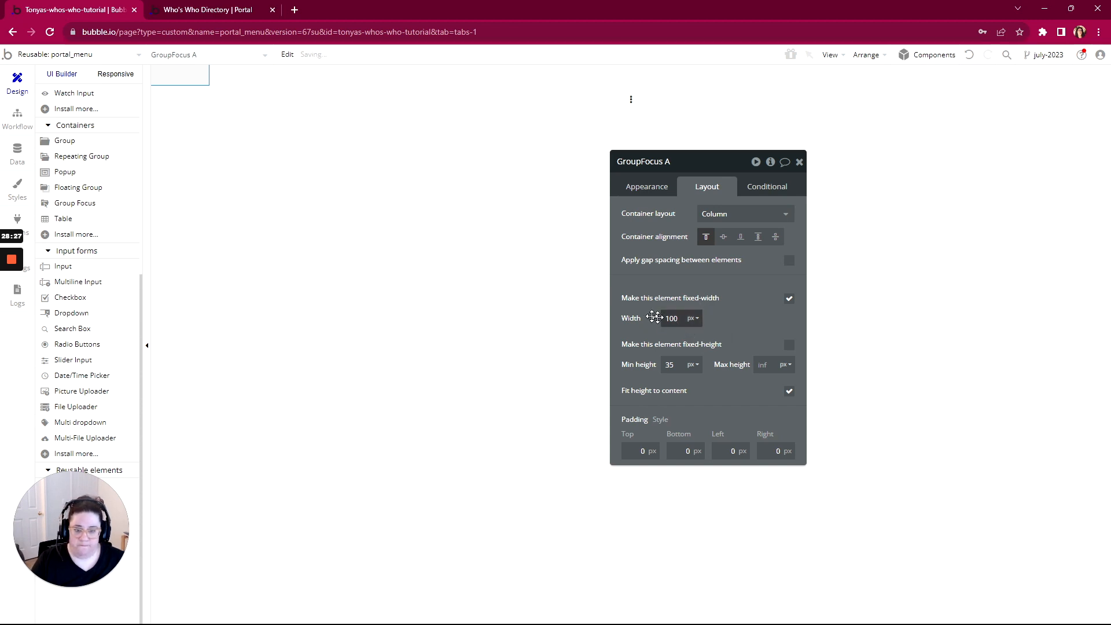
scroll(97, 232, up, 5)
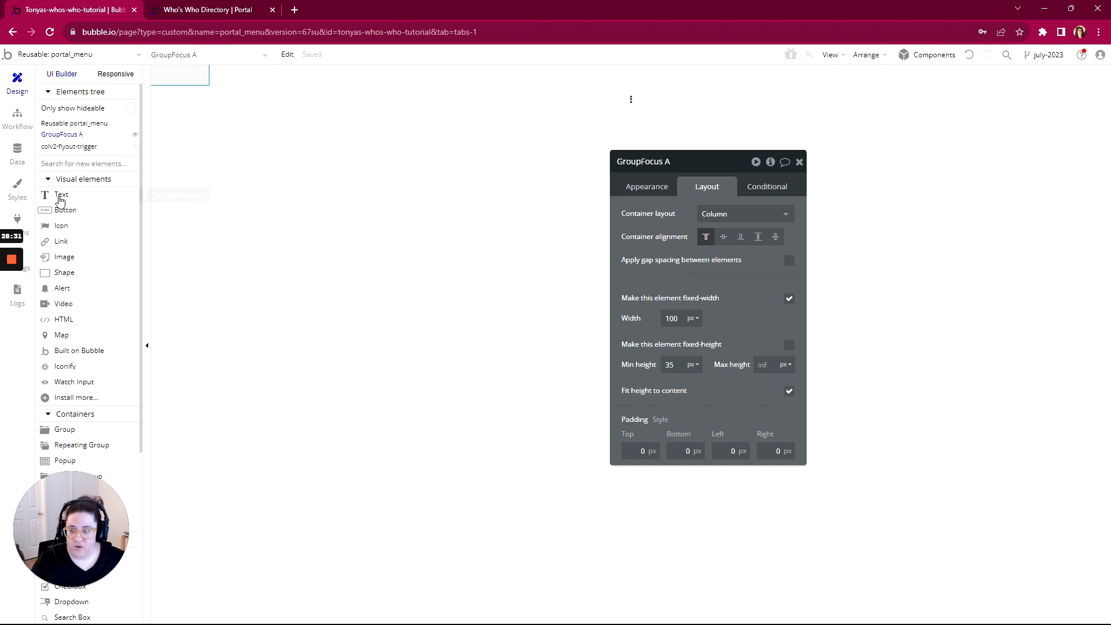
scroll(62, 283, down, 3)
click(64, 256)
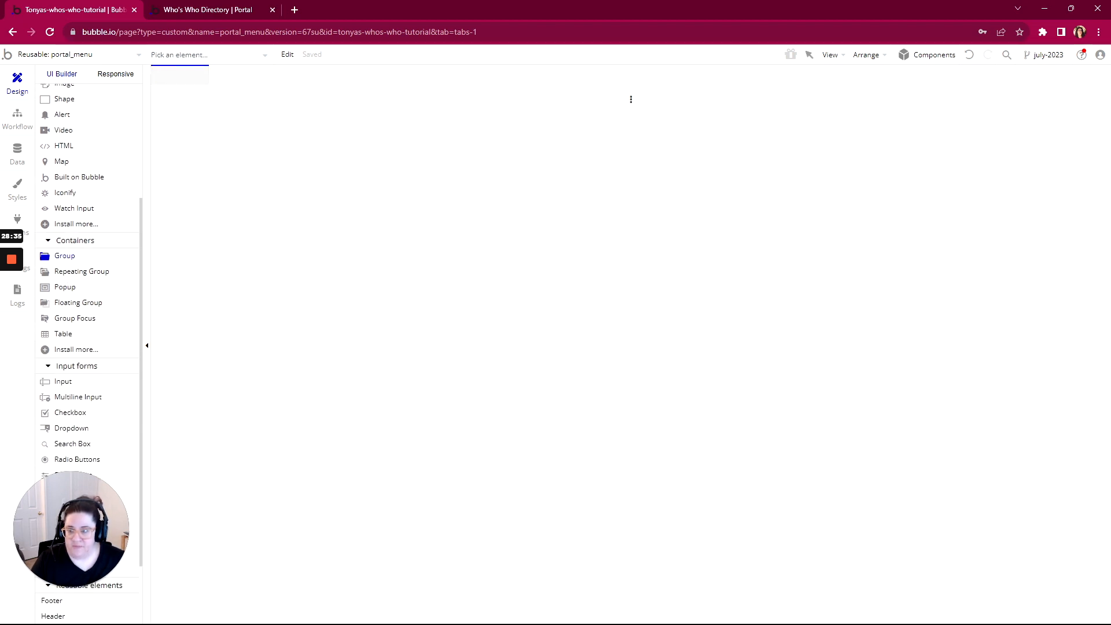
Draw Group A at the canvas top-left with a column layout
drag(159, 70, 208, 87)
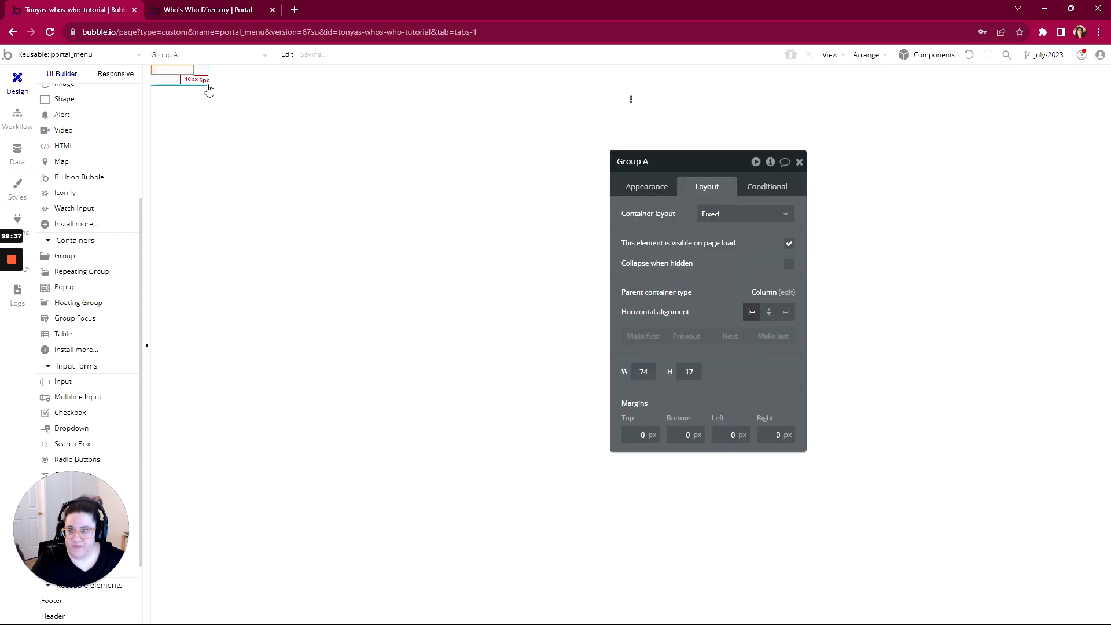
click(729, 213)
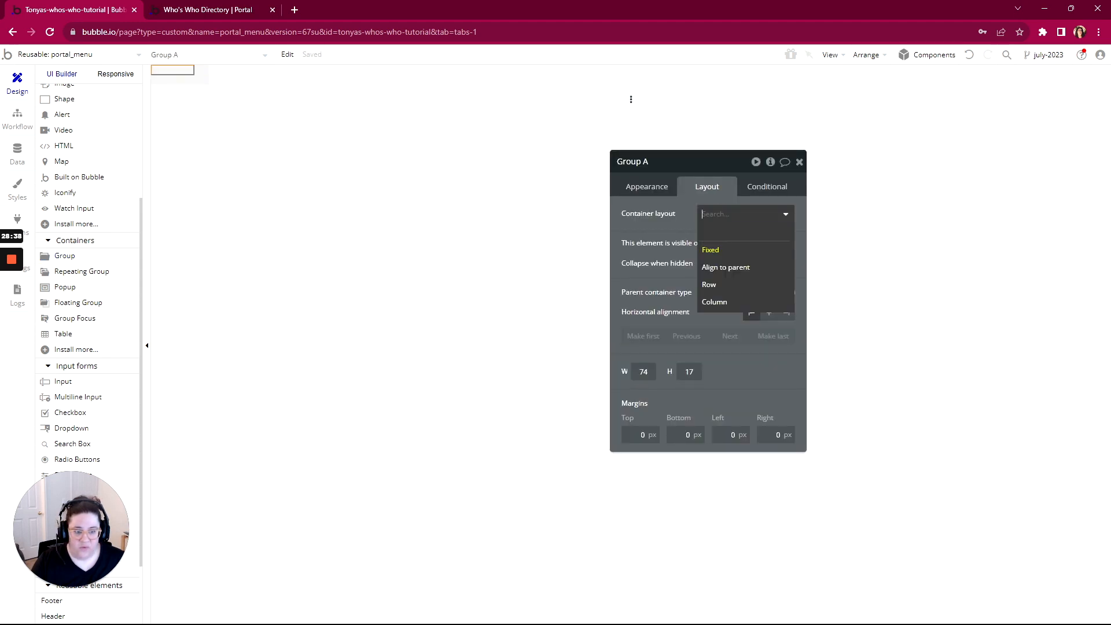
click(710, 303)
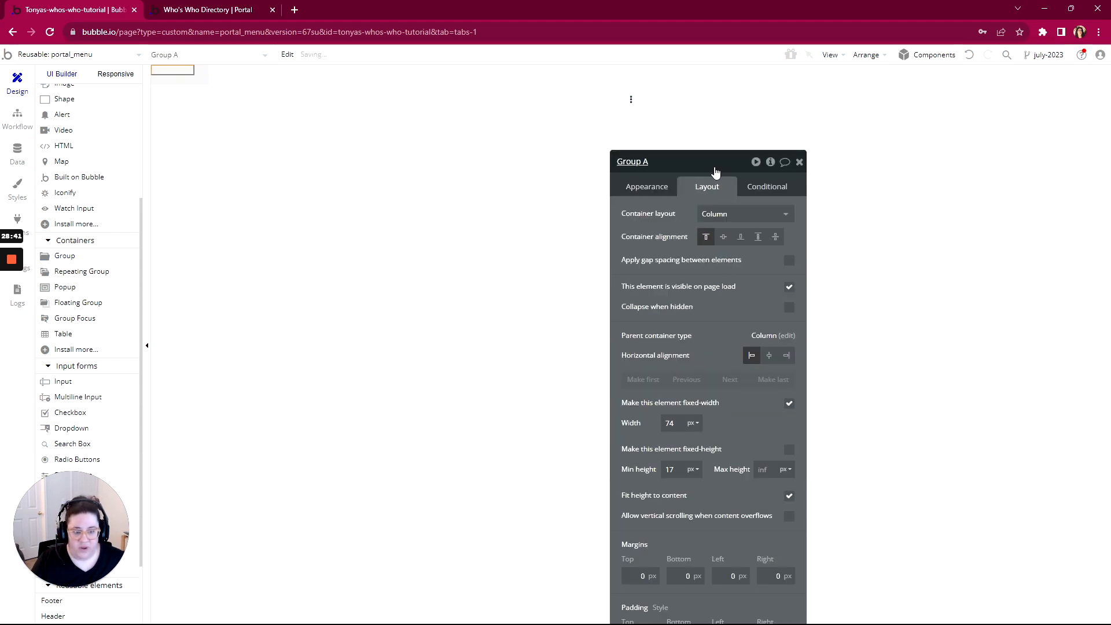
drag(717, 161, 767, 78)
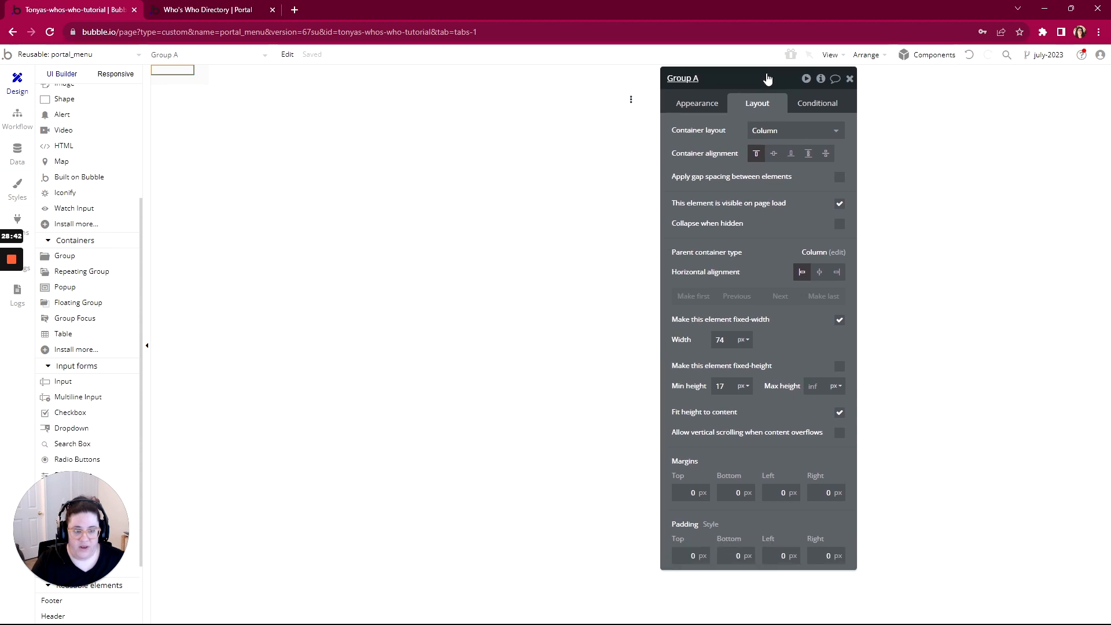
Turn off Group A's fixed width and fit-height-to-content, with minimum width and height 0
click(839, 320)
drag(728, 340, 707, 337)
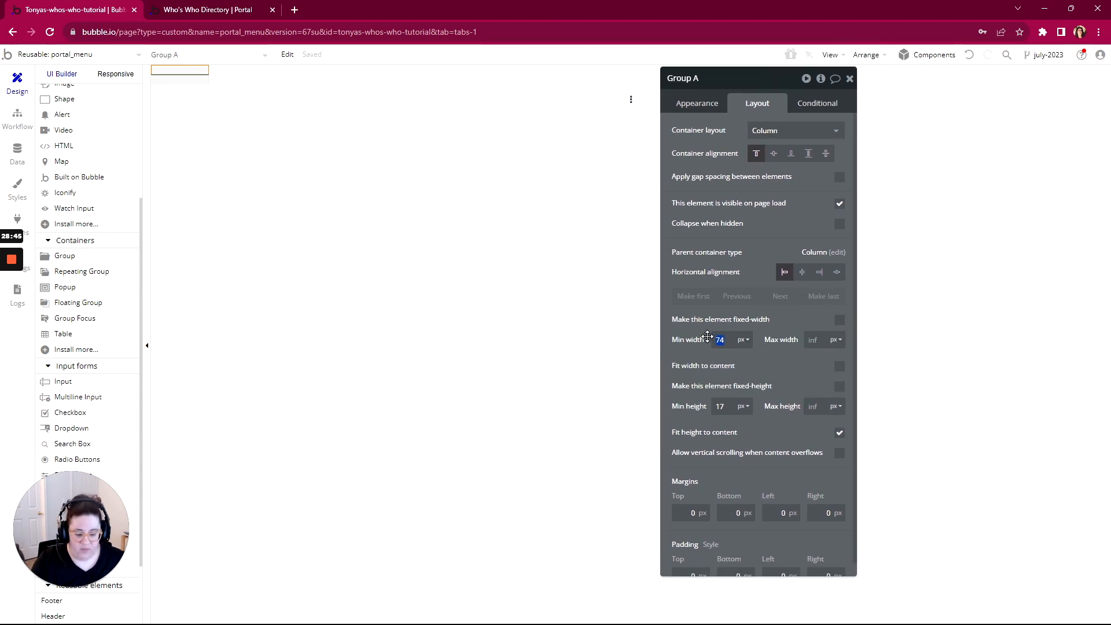
text(0)
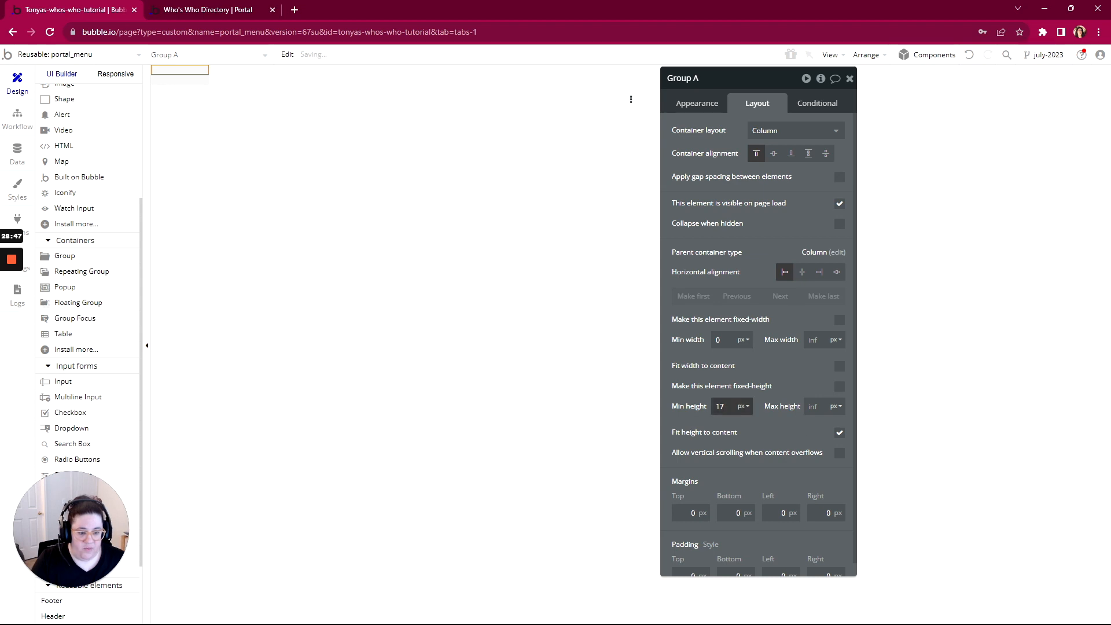
click(839, 433)
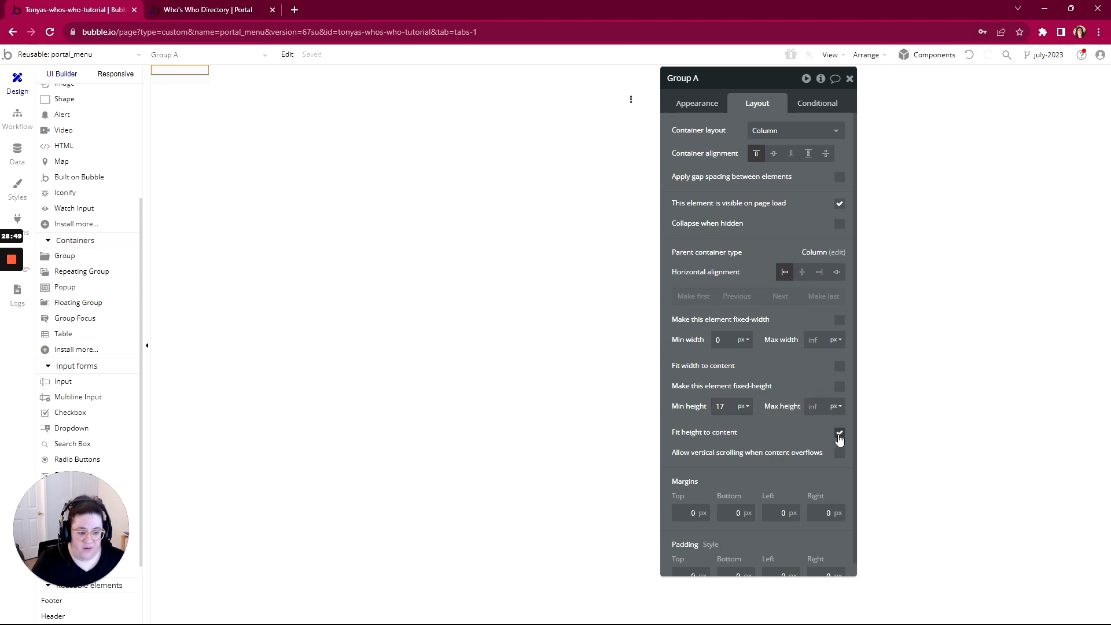
double_click(719, 406)
text(0)
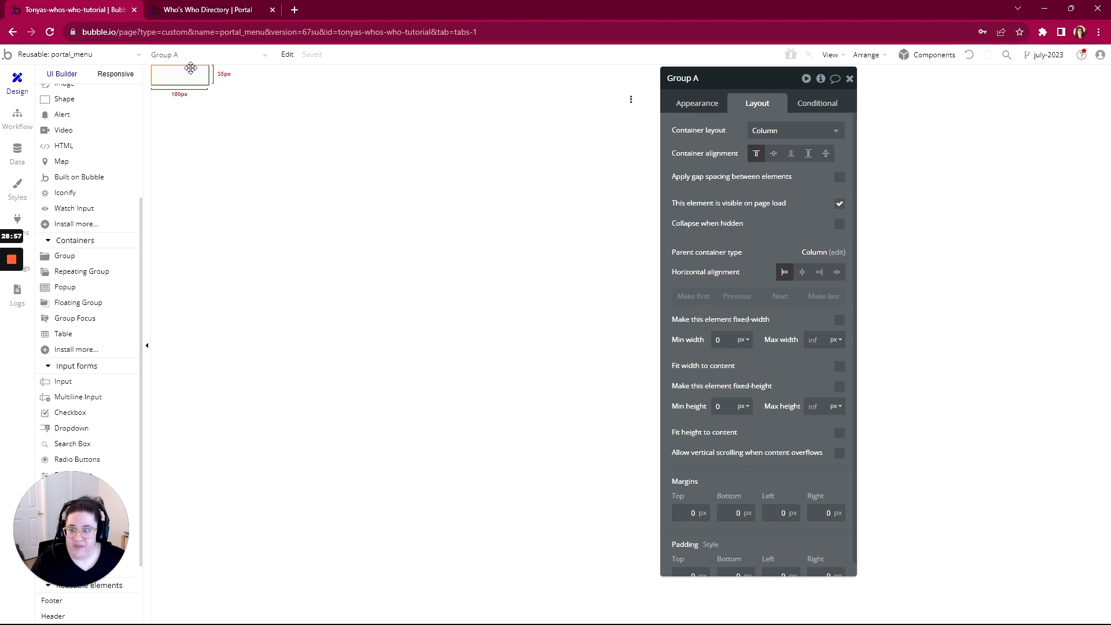
scroll(87, 180, up, 3)
click(61, 195)
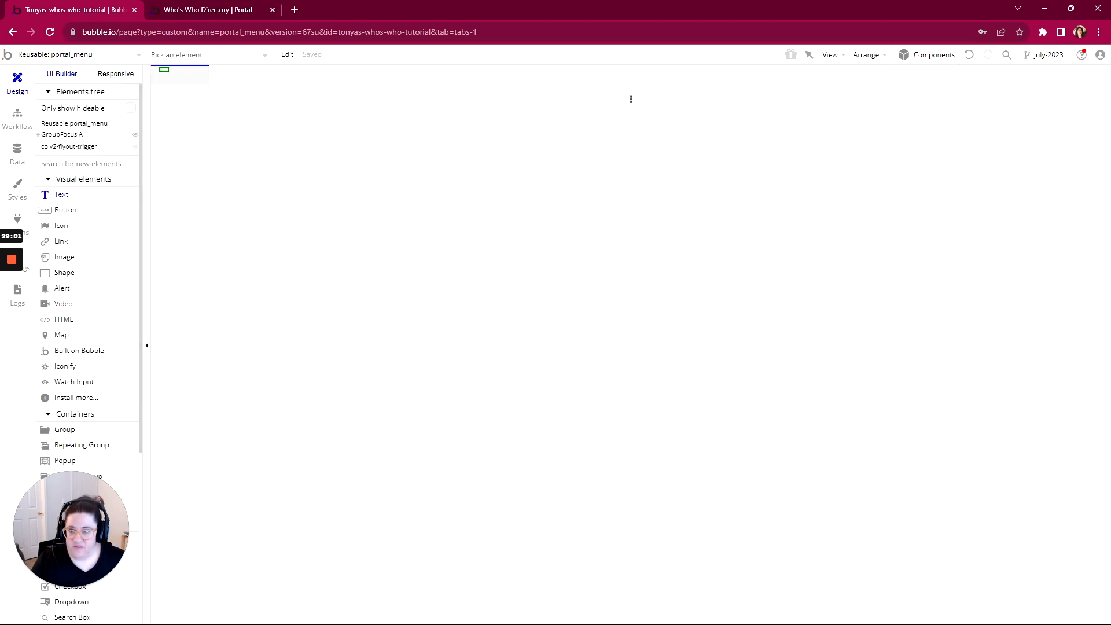
Draw a text element without fixed width and with minimum width and height 0
drag(159, 67, 209, 91)
click(756, 104)
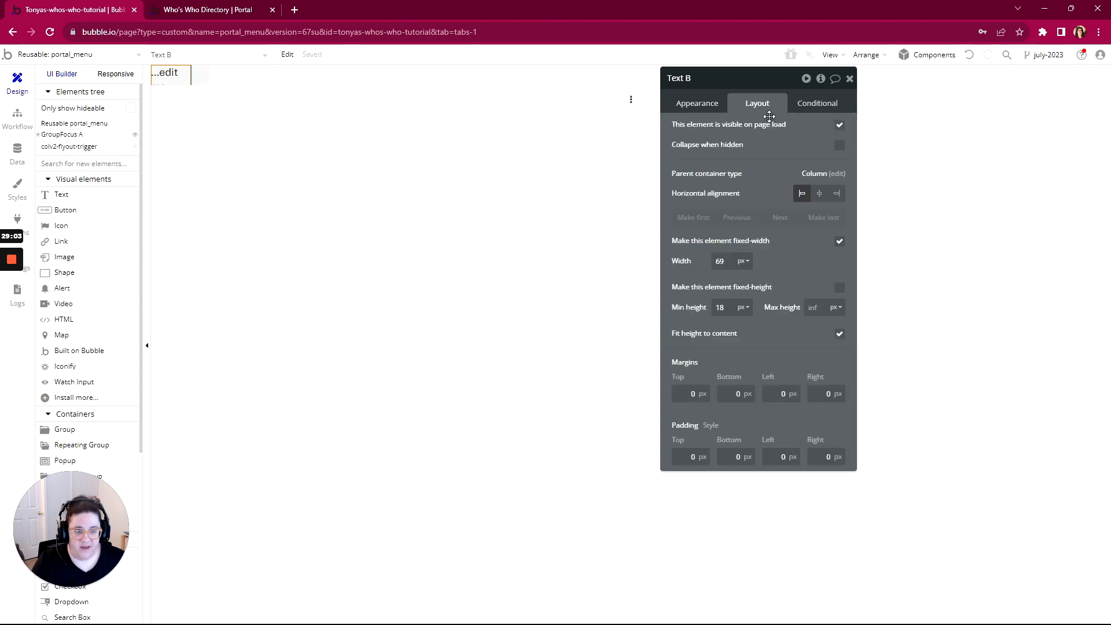
click(840, 242)
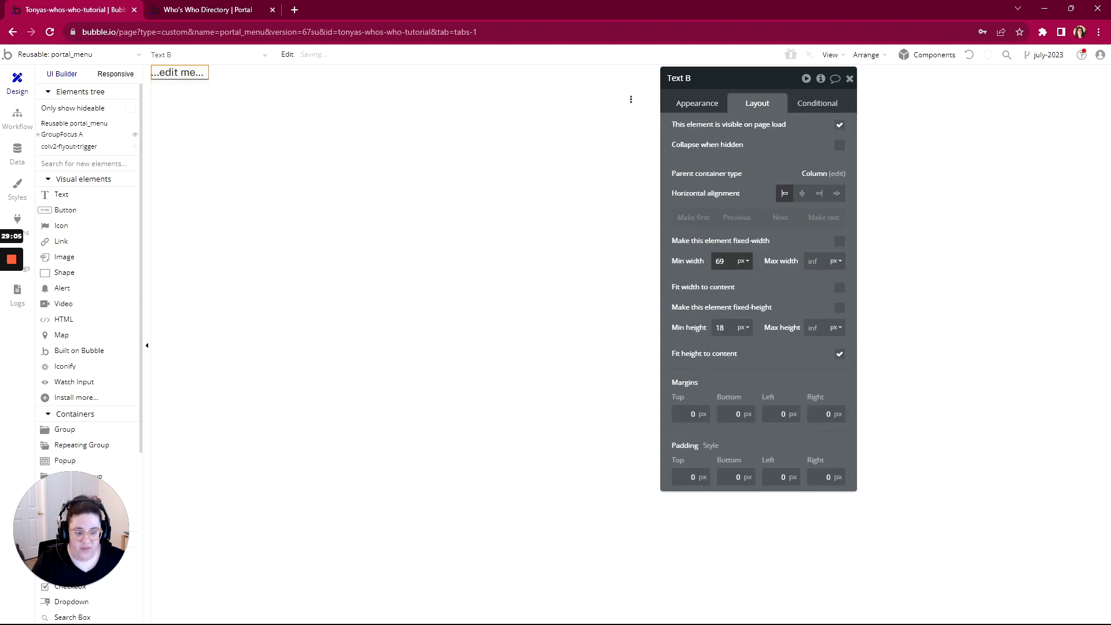
click(710, 260)
text(0)
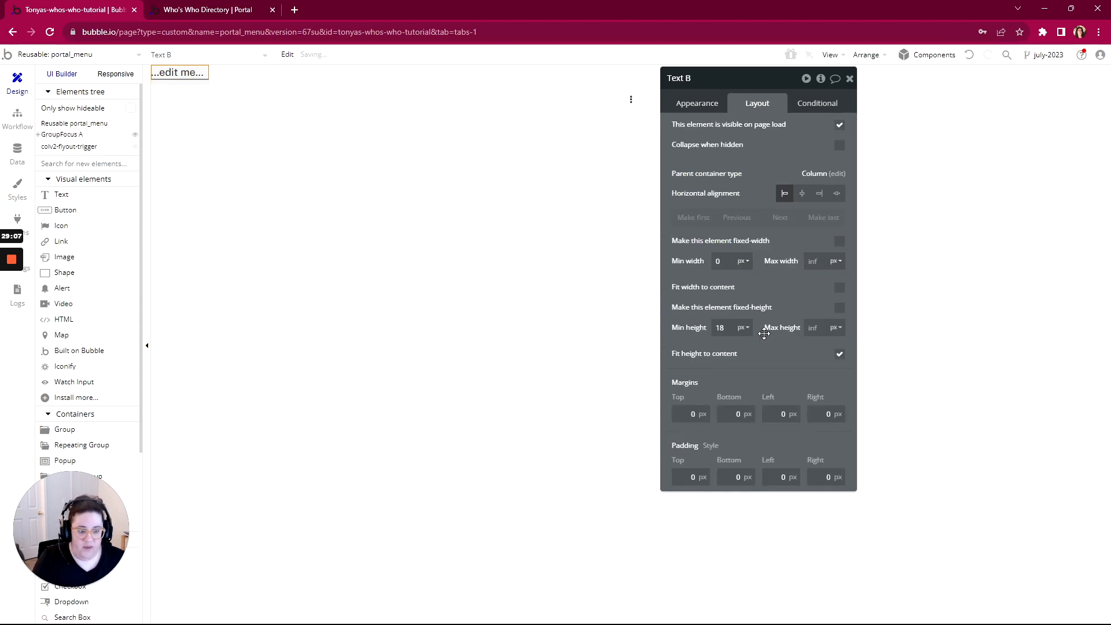
click(711, 327)
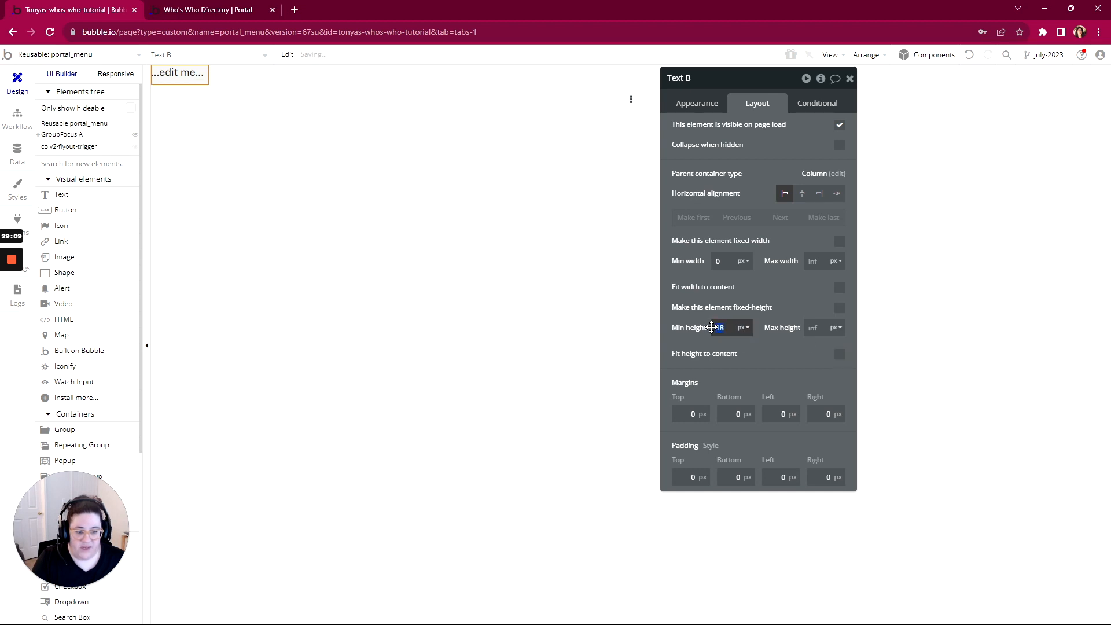
text(0)
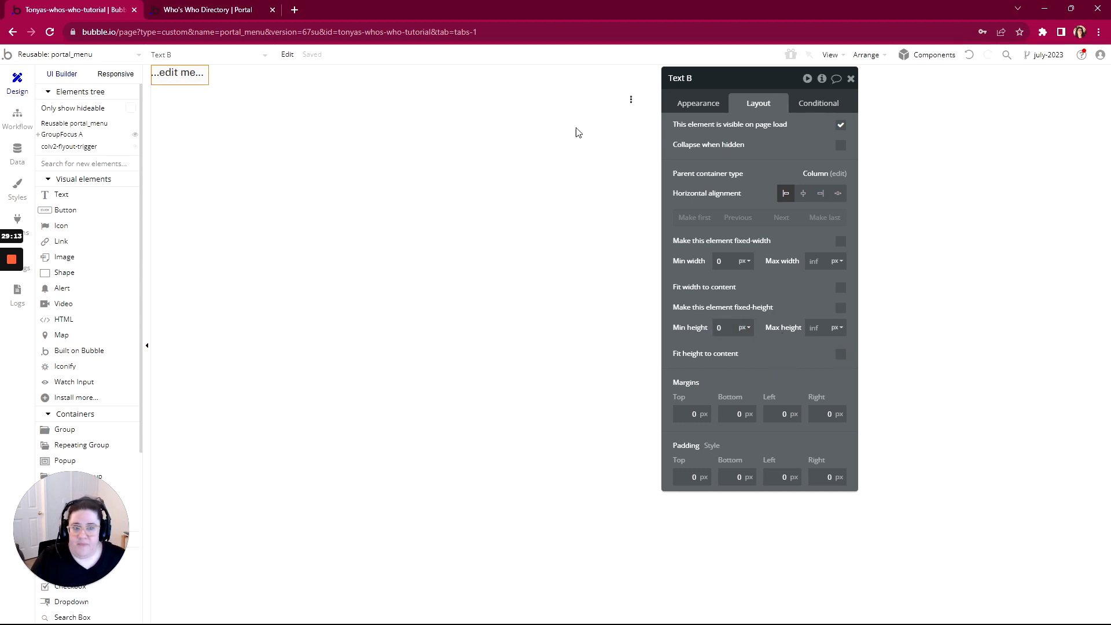
Change the text's content from '...edit me...' to 'View Profile'
click(694, 105)
click(762, 157)
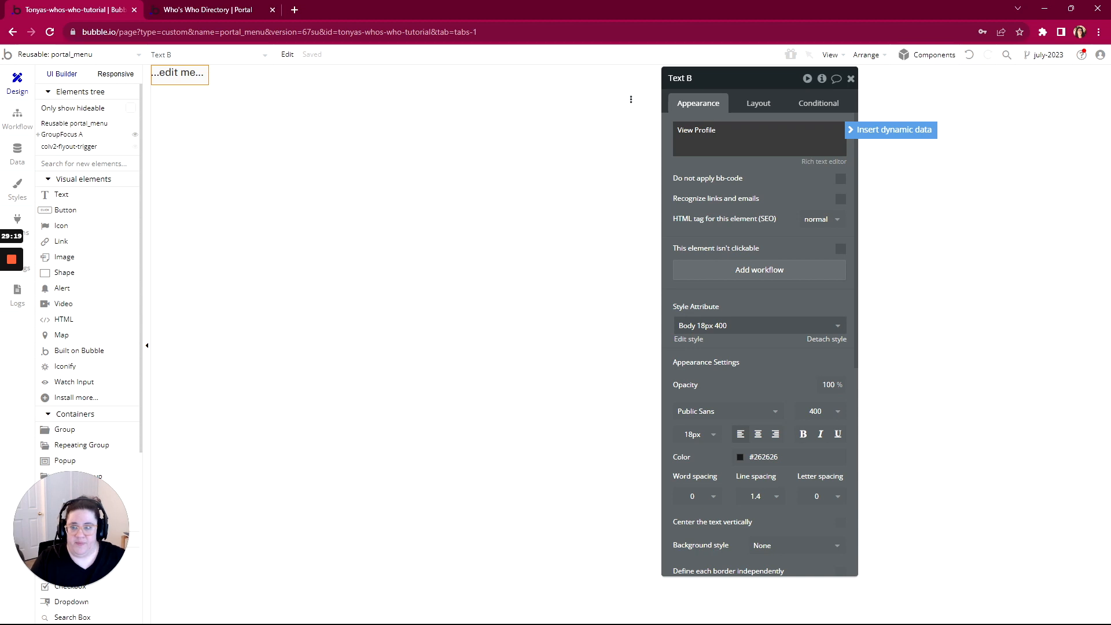
click(774, 203)
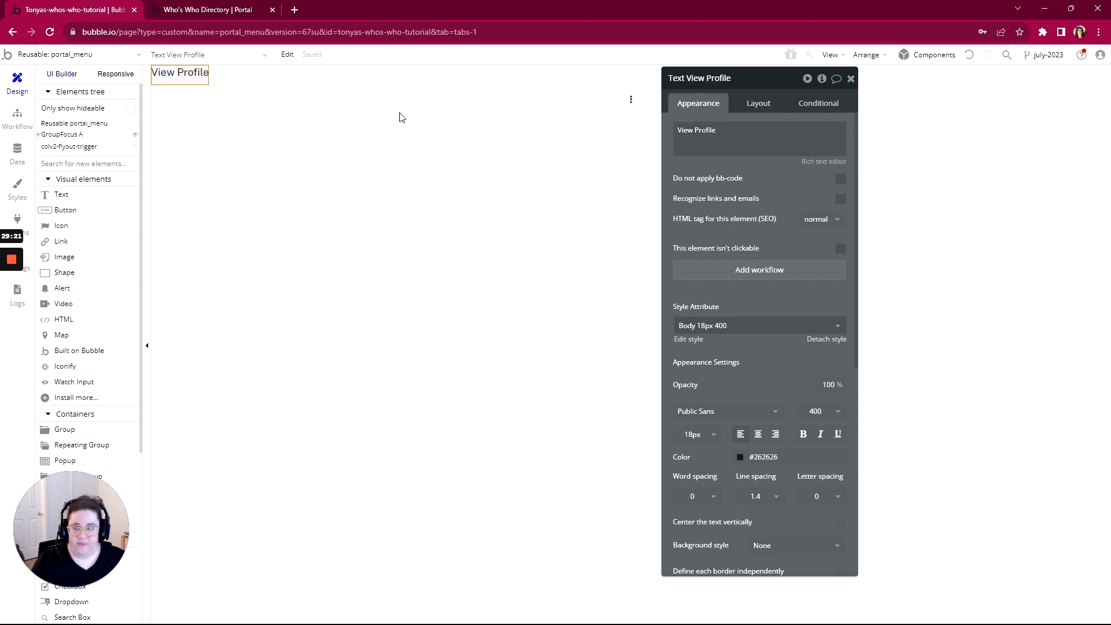
mouse_move(18, 270)
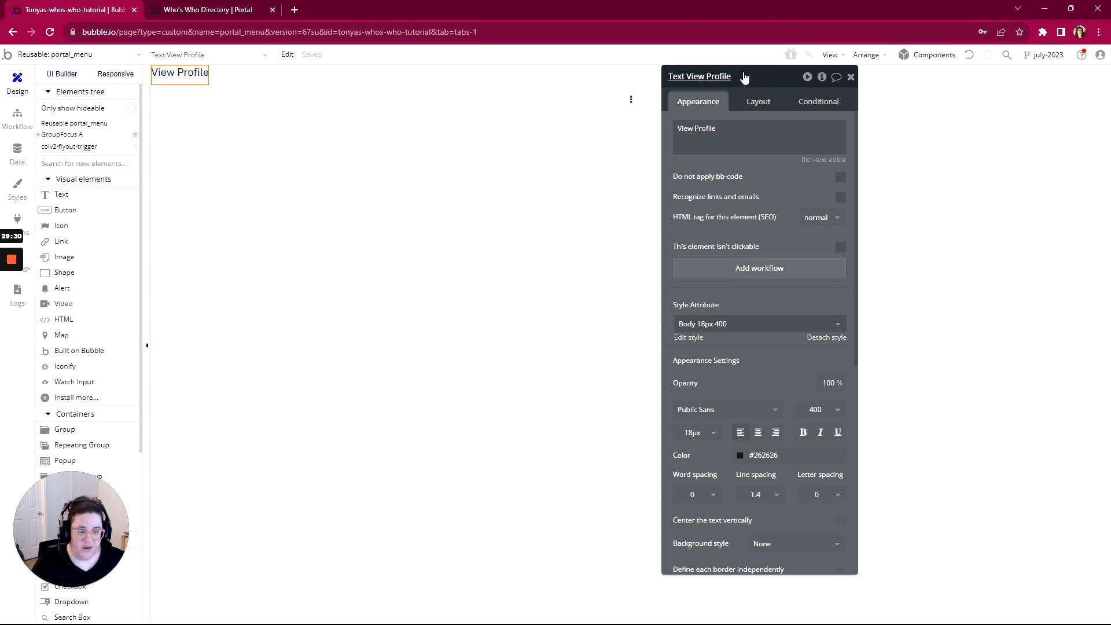
Apply the Body 16px 500 - Card Header style to the View Profile text
drag(746, 81, 718, 59)
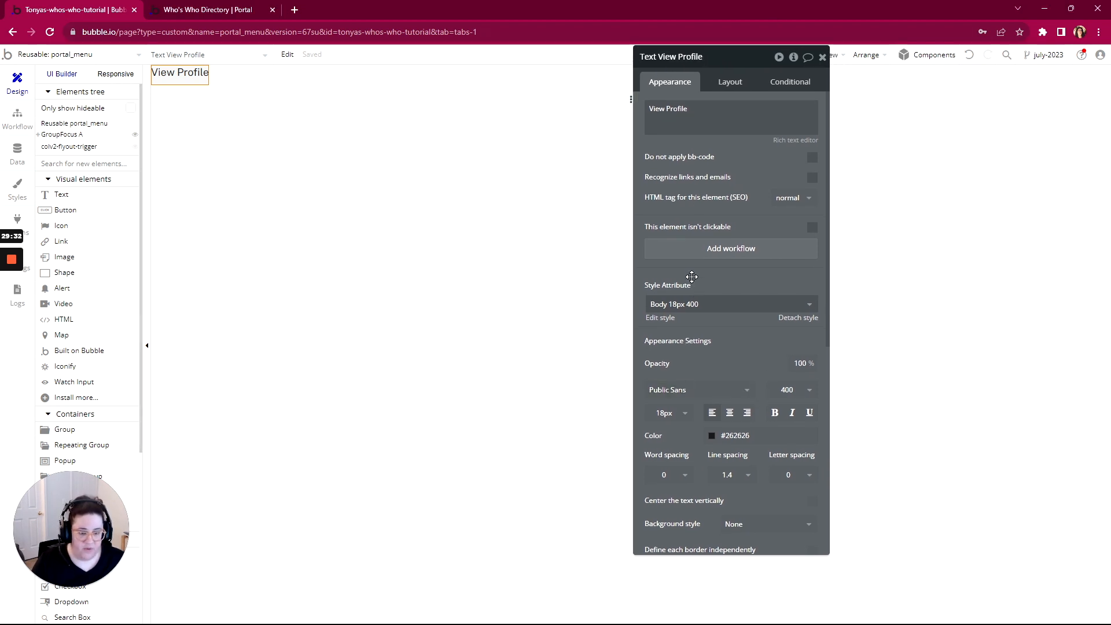
scroll(737, 257, down, 2)
scroll(737, 258, up, 2)
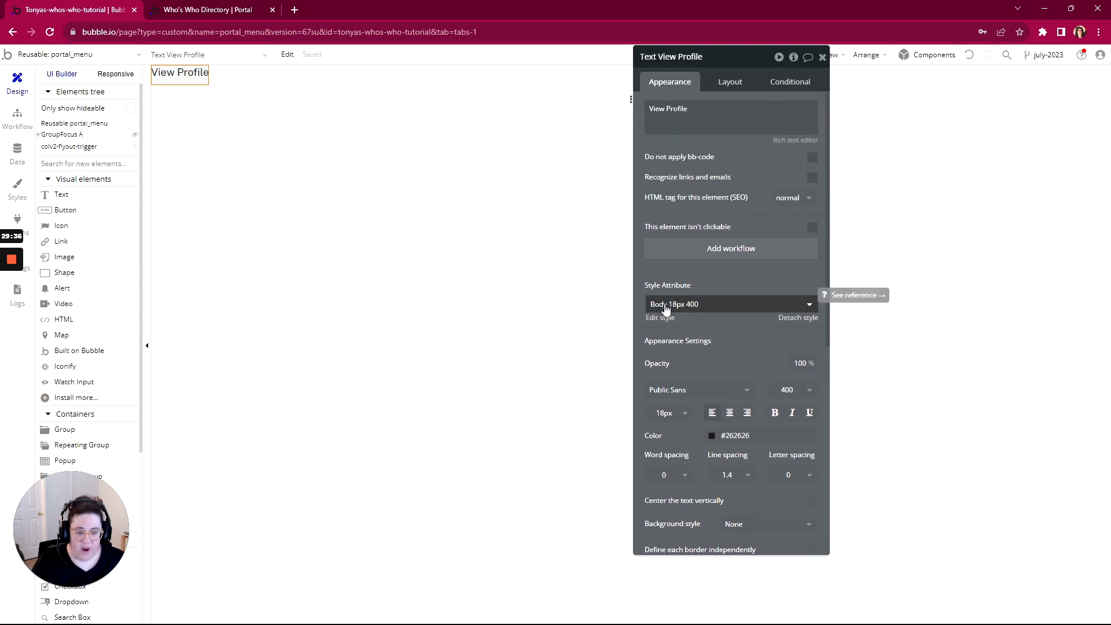
click(689, 311)
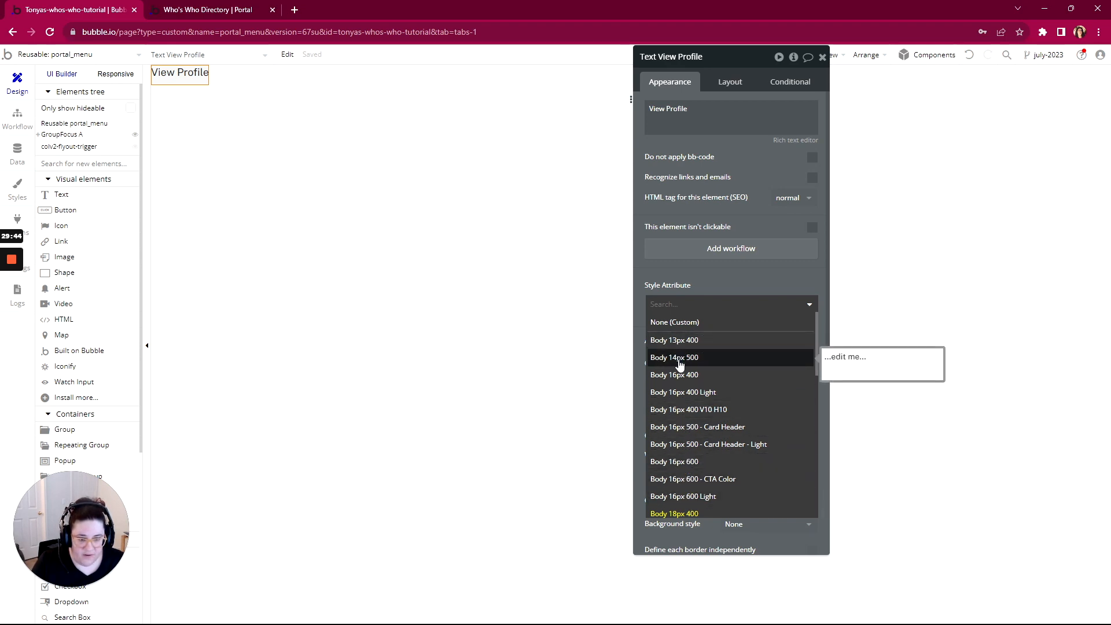
click(679, 363)
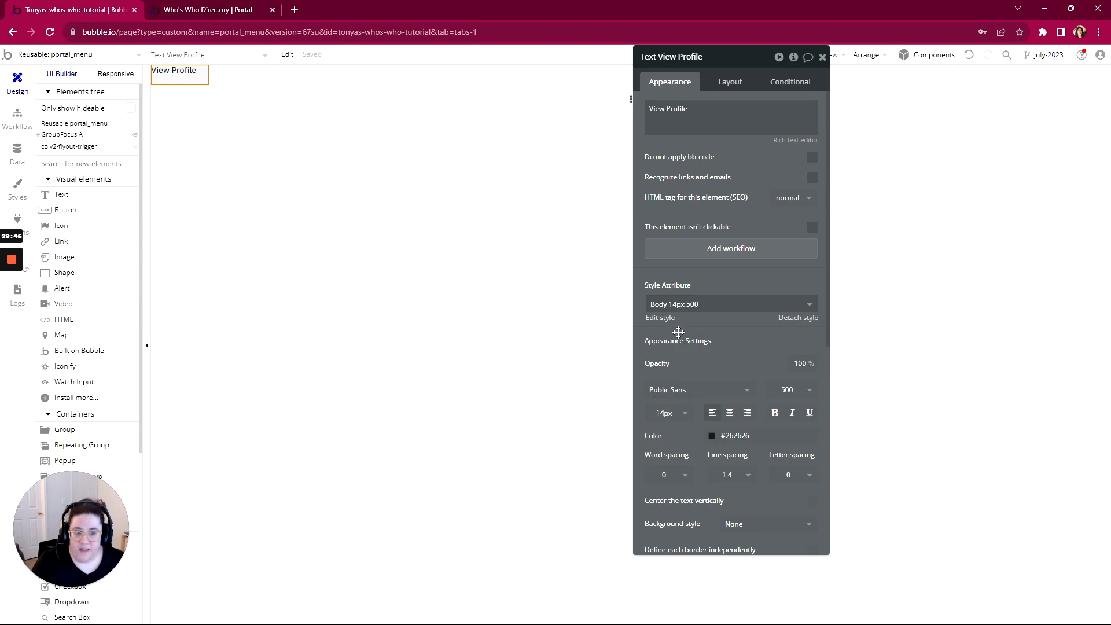
click(680, 307)
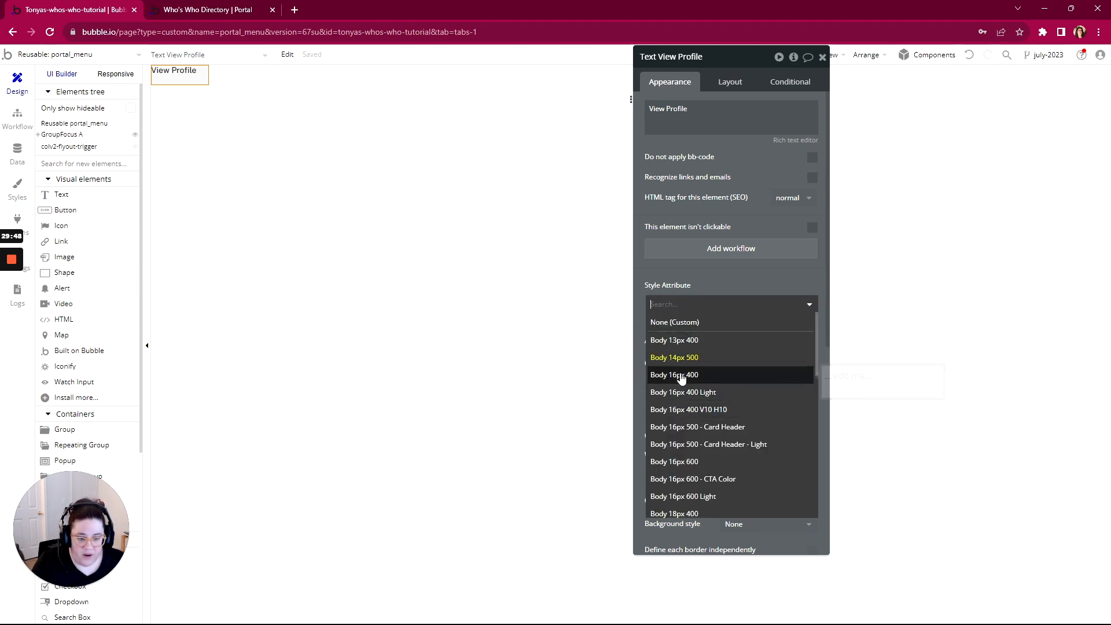
click(680, 428)
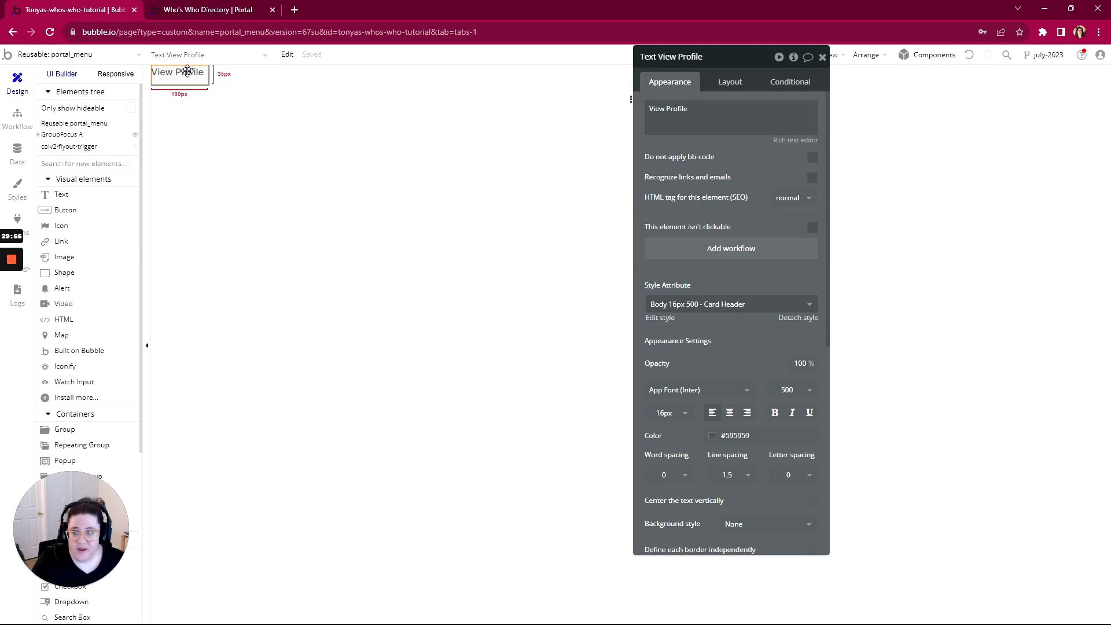
Centre the View Profile text horizontally and vertically
click(732, 414)
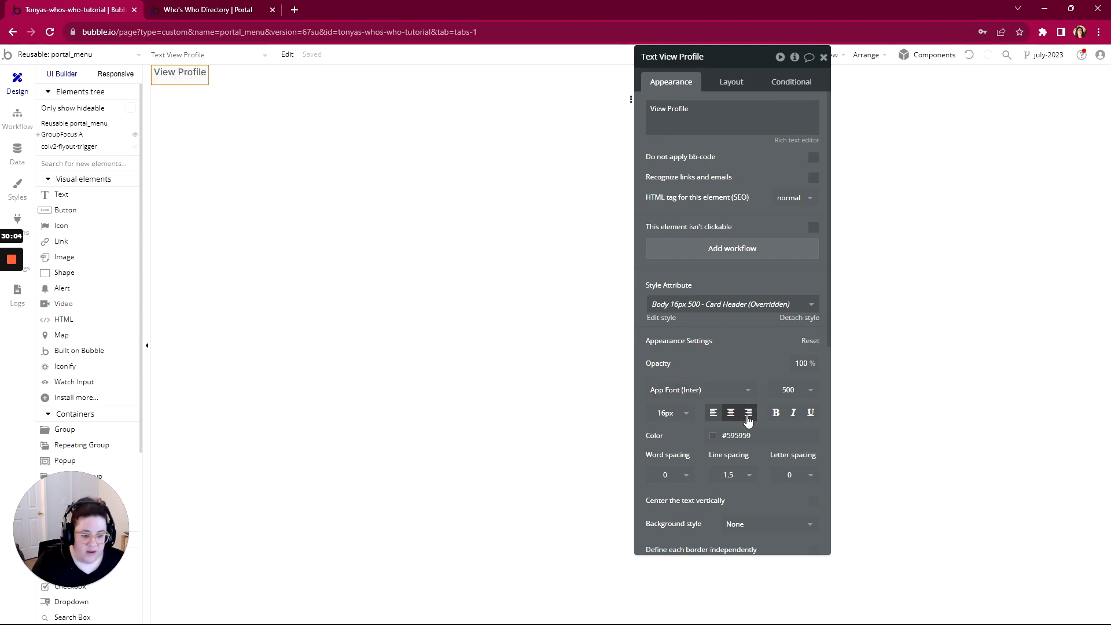
scroll(747, 428, down, 2)
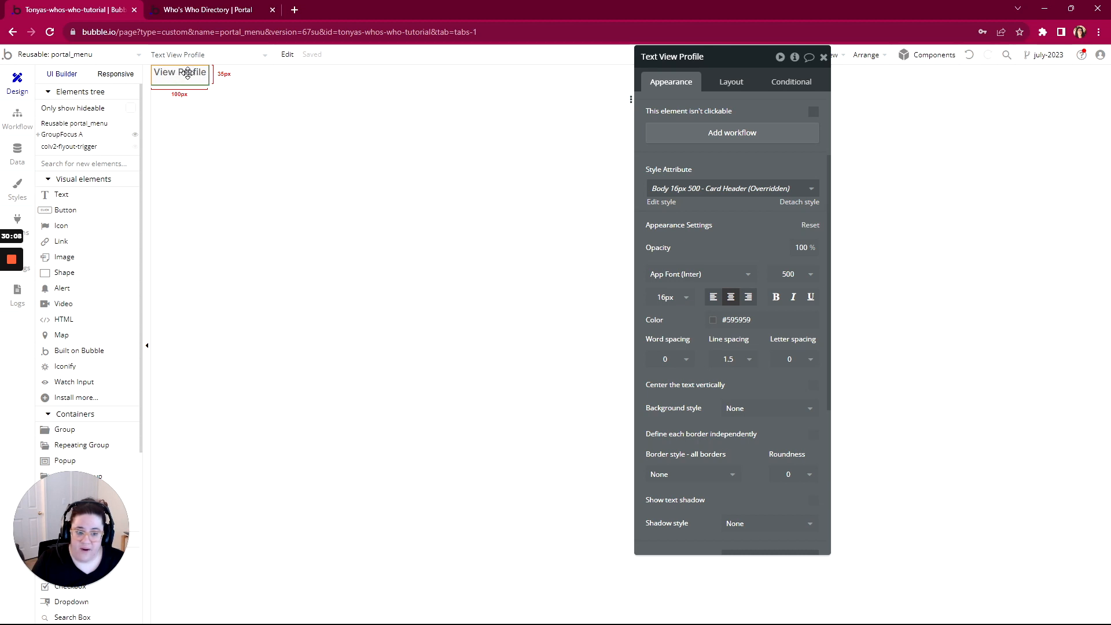
click(814, 386)
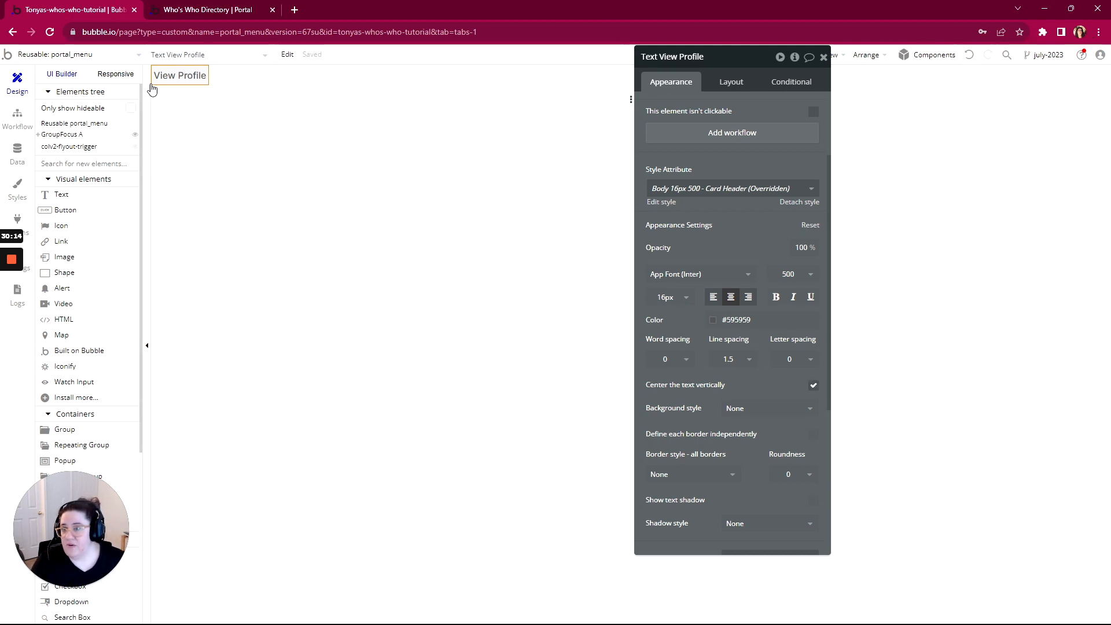
drag(715, 56, 828, 97)
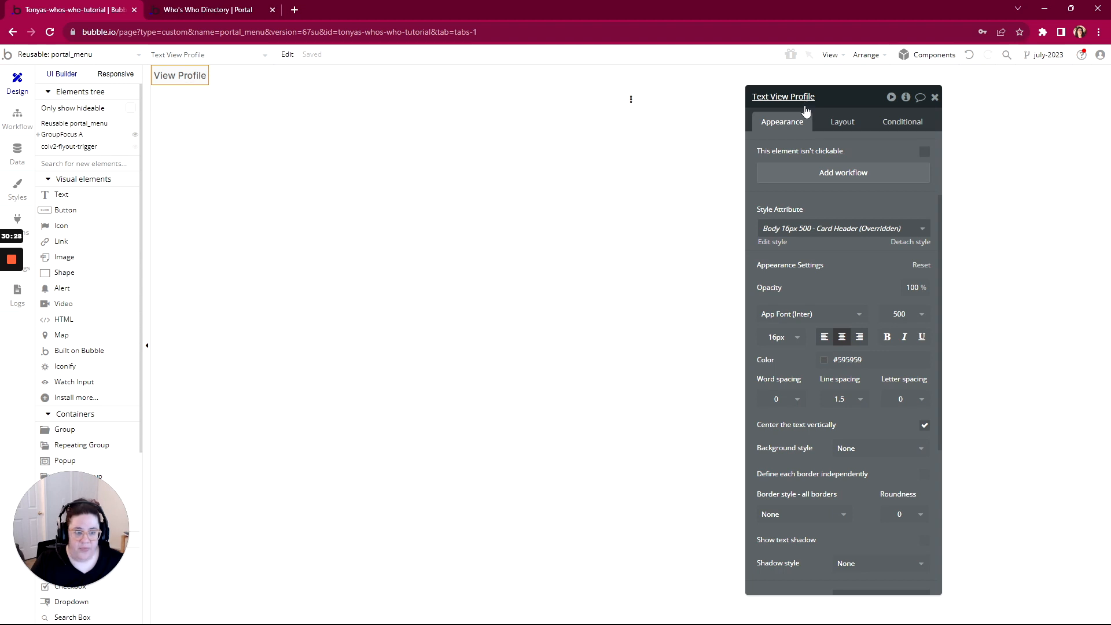
click(56, 137)
Anchor GroupFocus A to colv2-flyout-trigger with a -60 left offset
scroll(845, 176, up, 3)
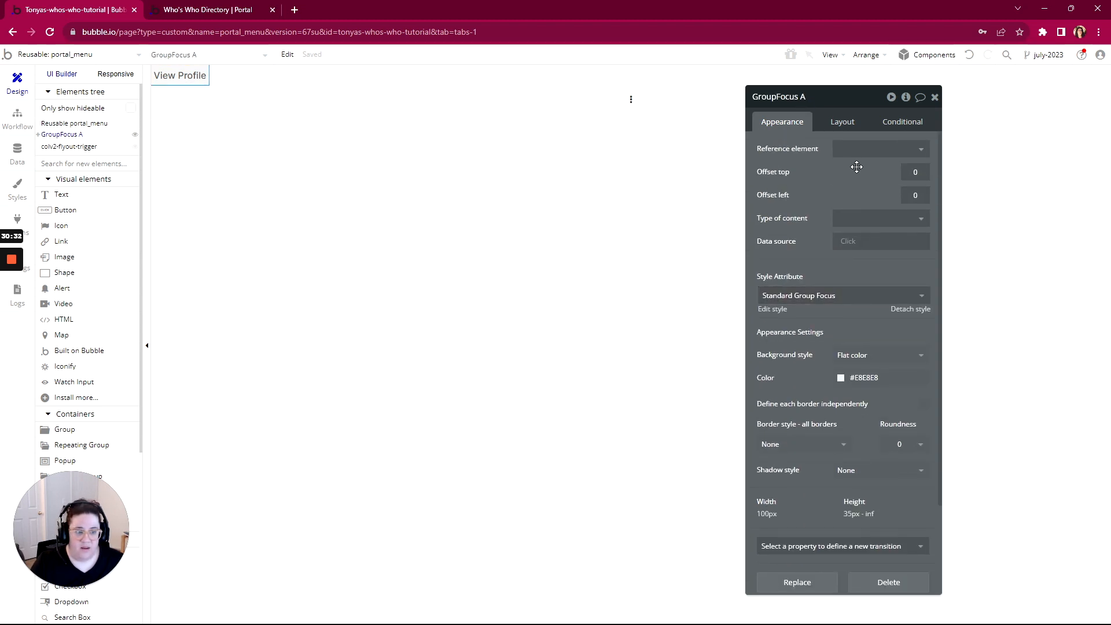
click(862, 151)
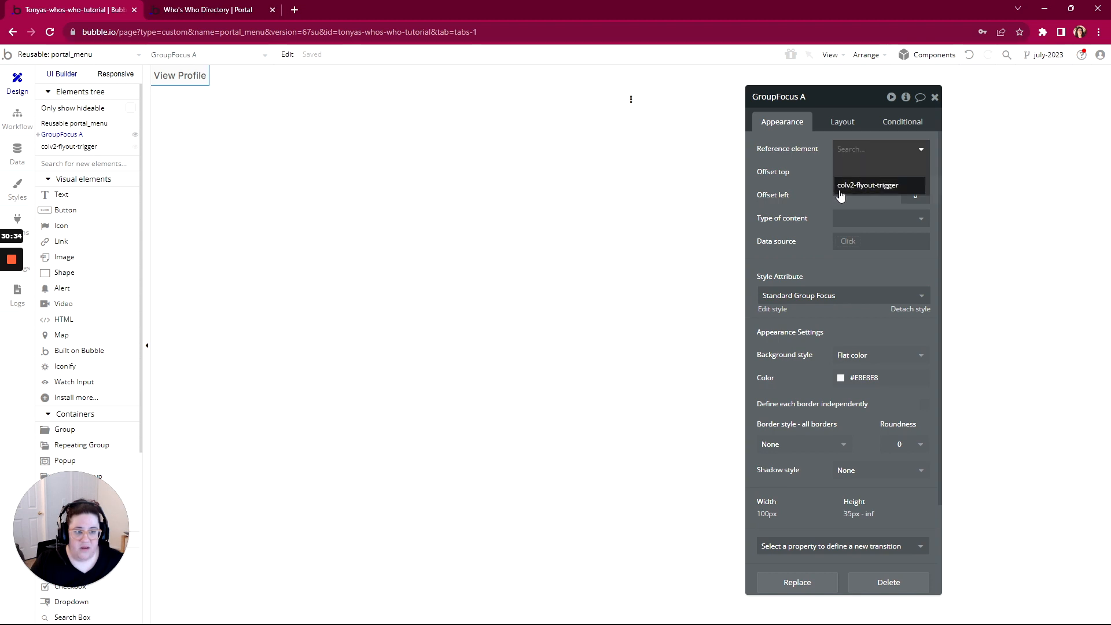
click(862, 185)
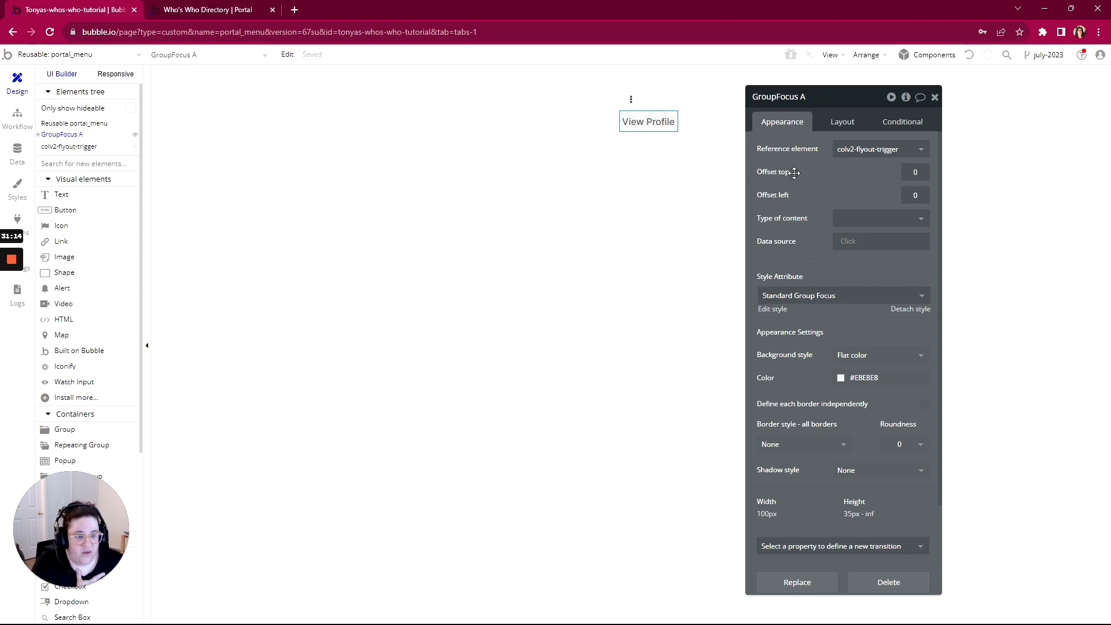
click(914, 195)
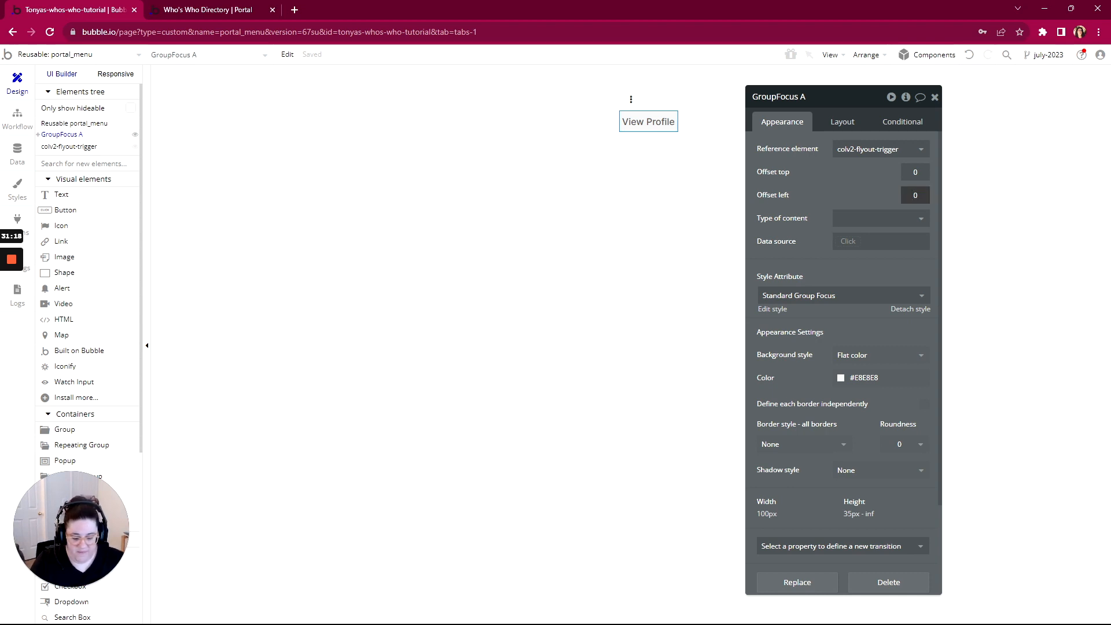
text(-60)
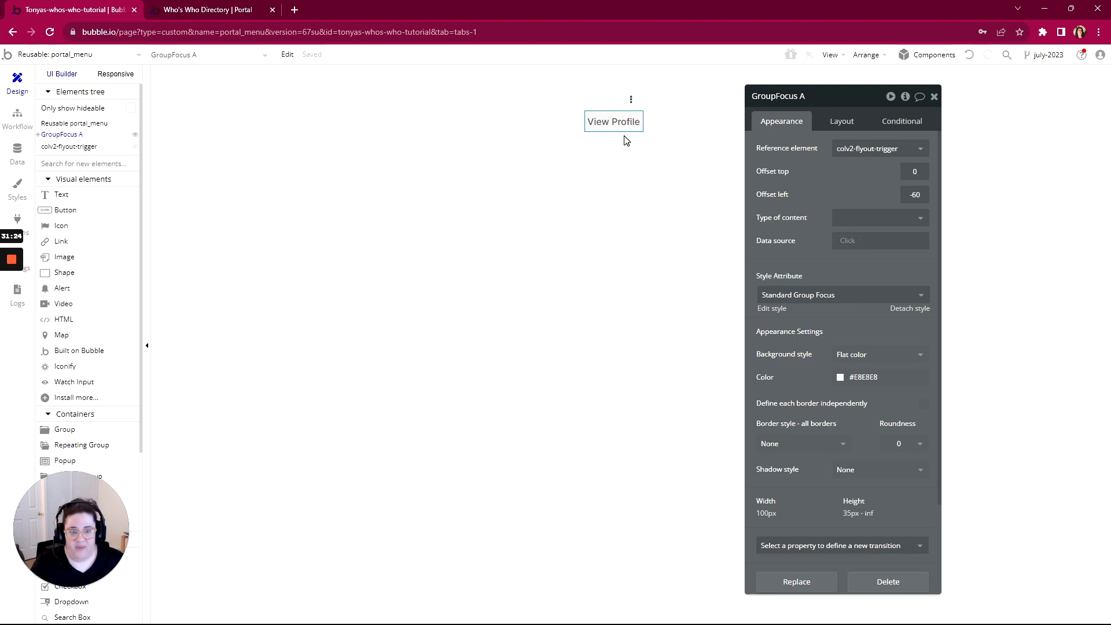
click(634, 108)
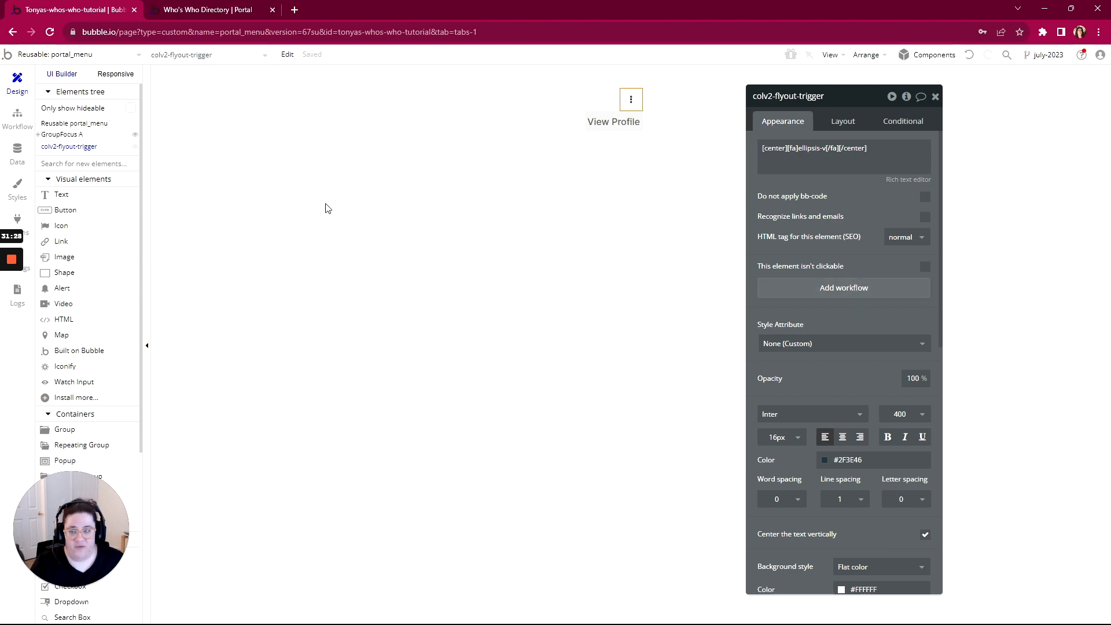
Make clicking the flyout trigger toggle GroupFocus A
click(831, 289)
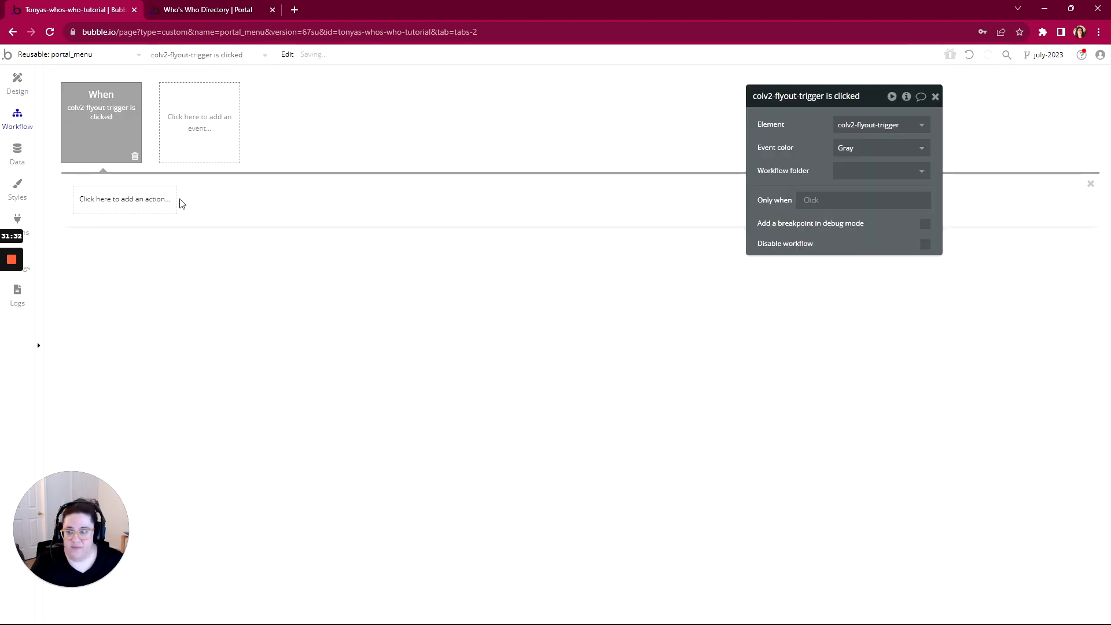
click(138, 202)
mouse_move(123, 363)
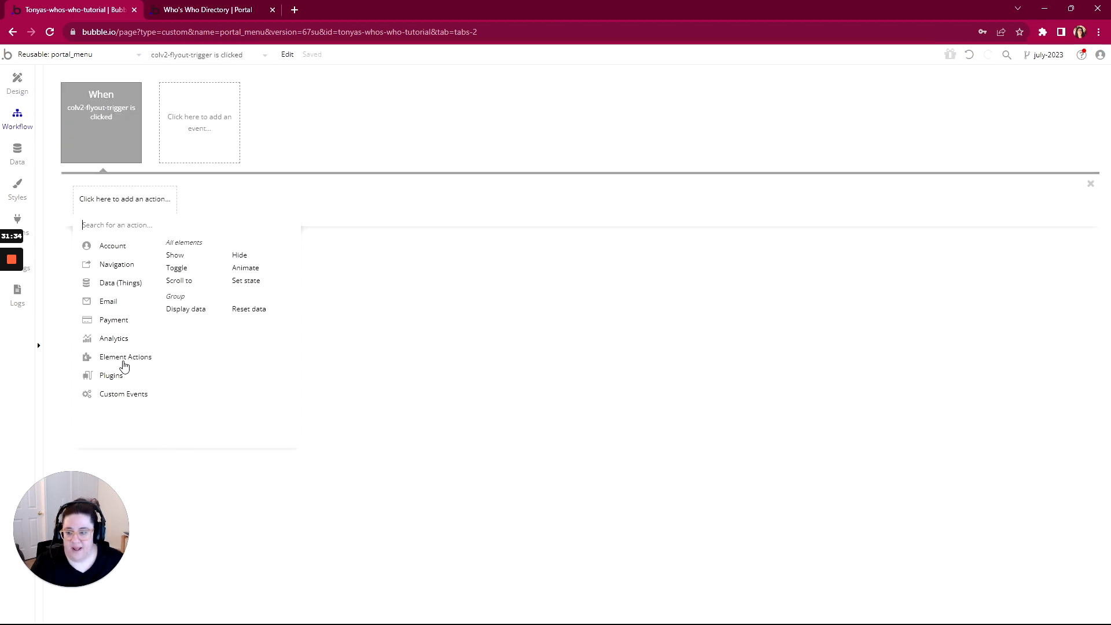
click(184, 268)
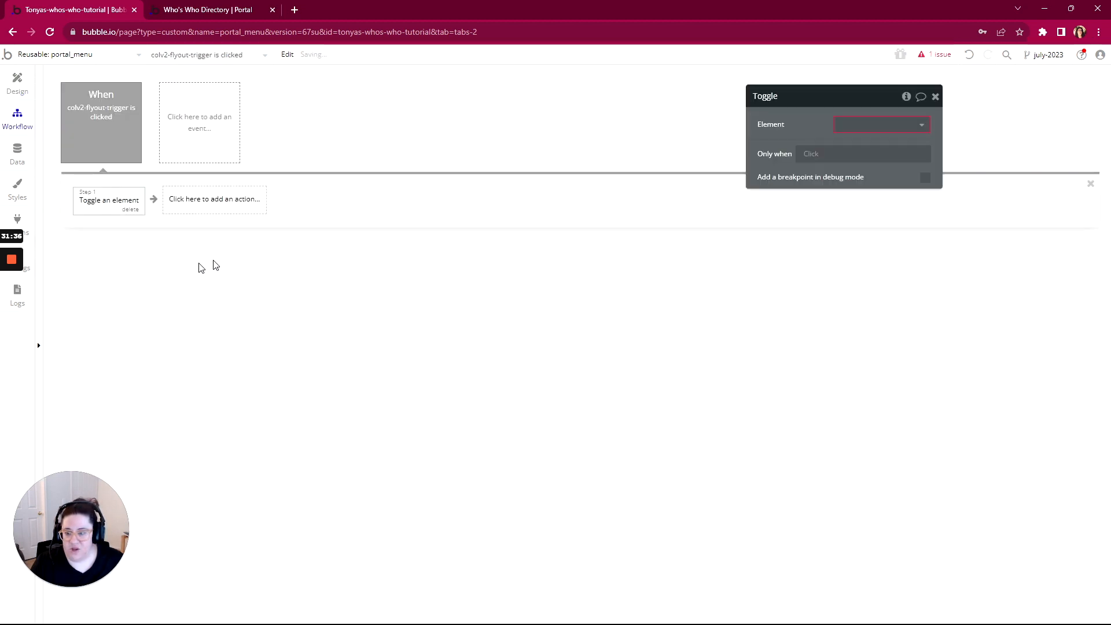
click(882, 125)
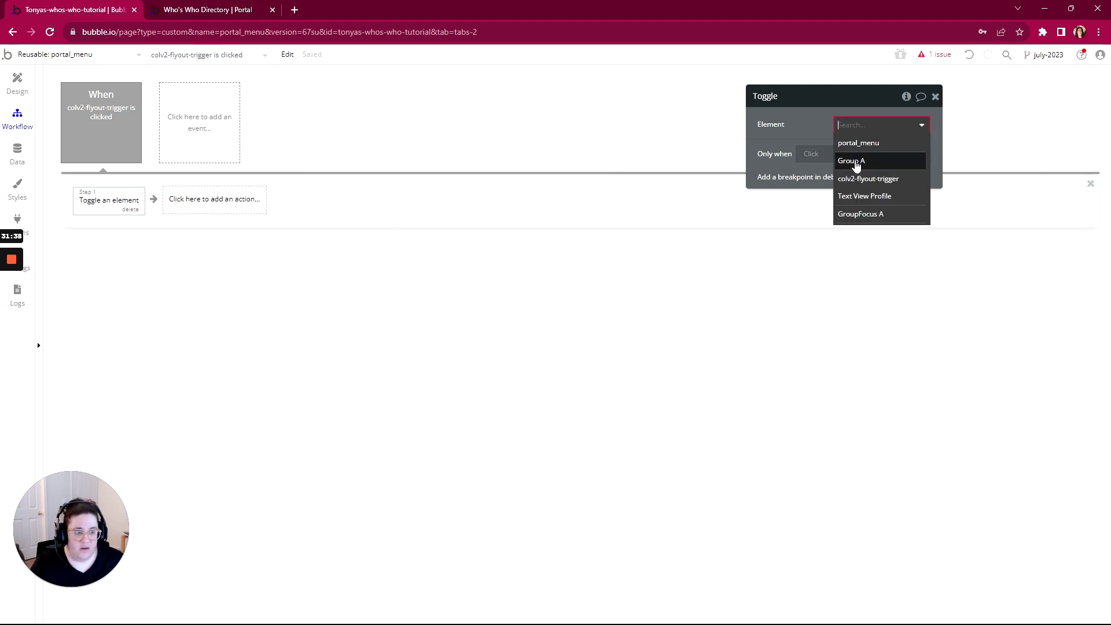
click(858, 214)
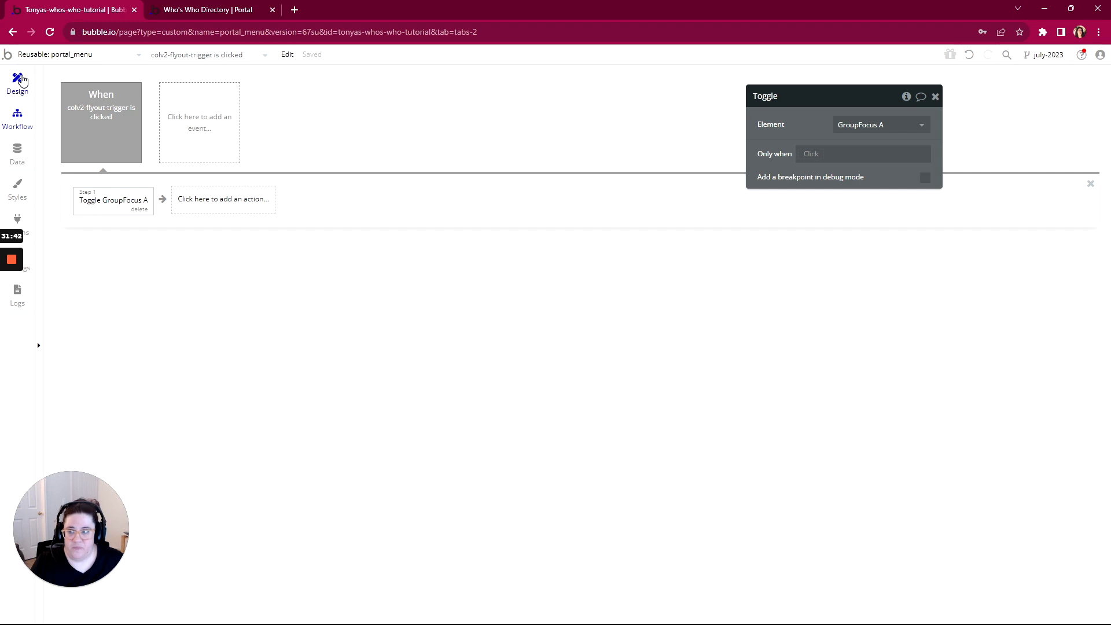
Add a Group A click workflow that goes to the profile page
click(18, 81)
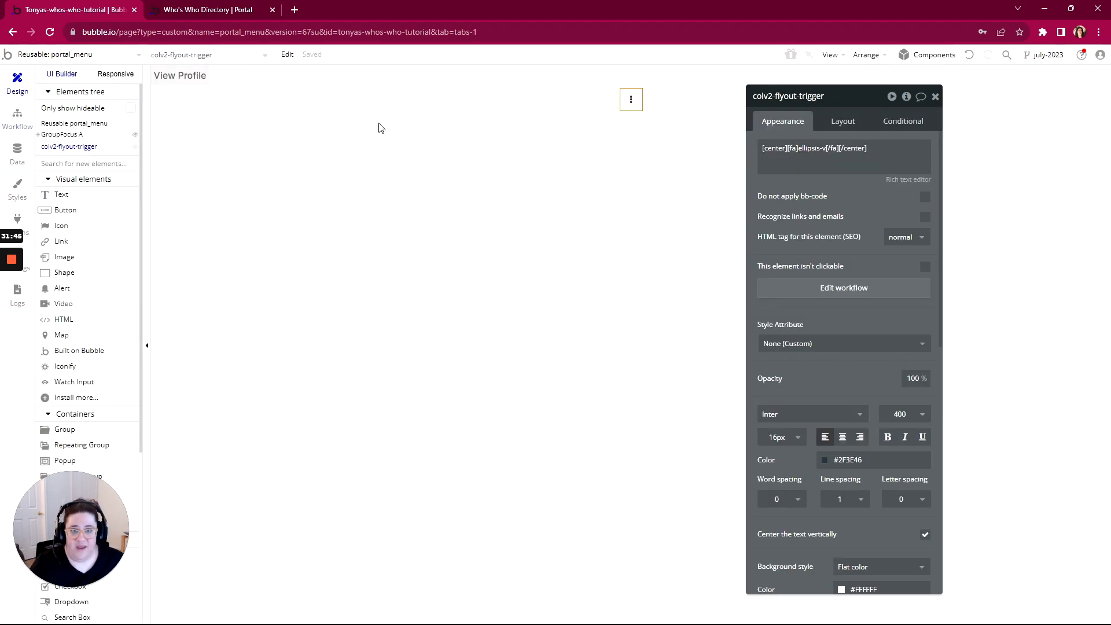
click(177, 75)
right_click(173, 75)
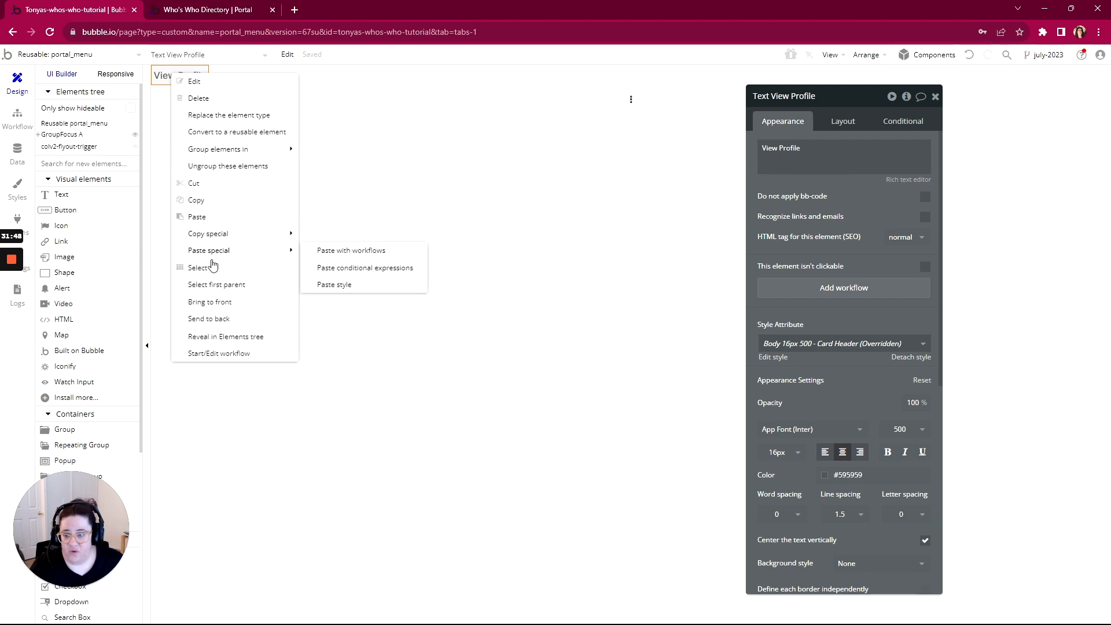
click(214, 284)
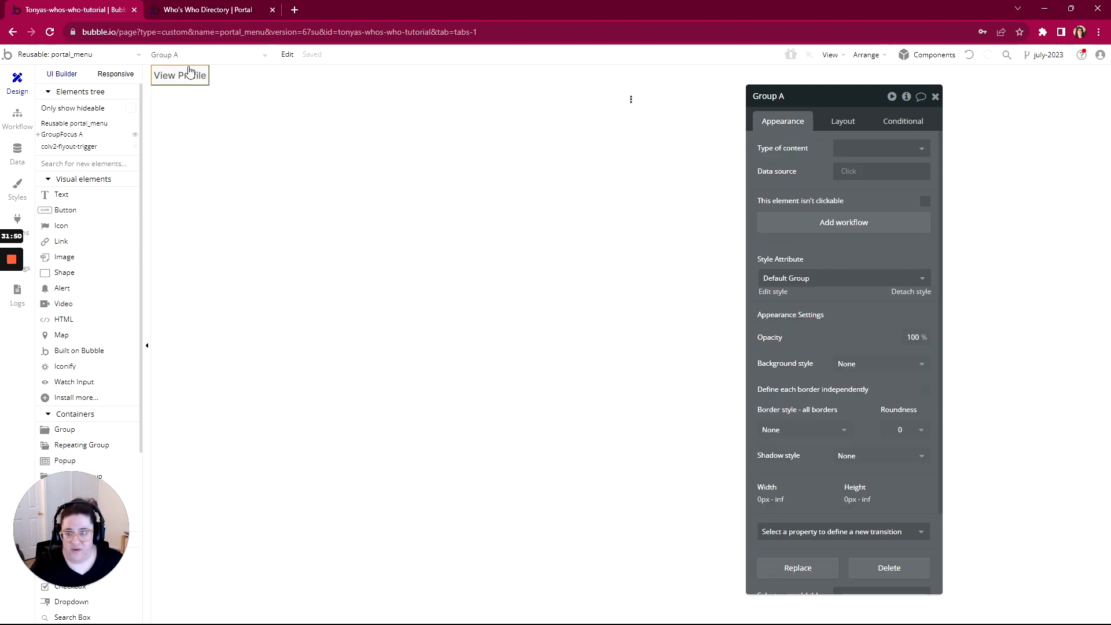
click(855, 225)
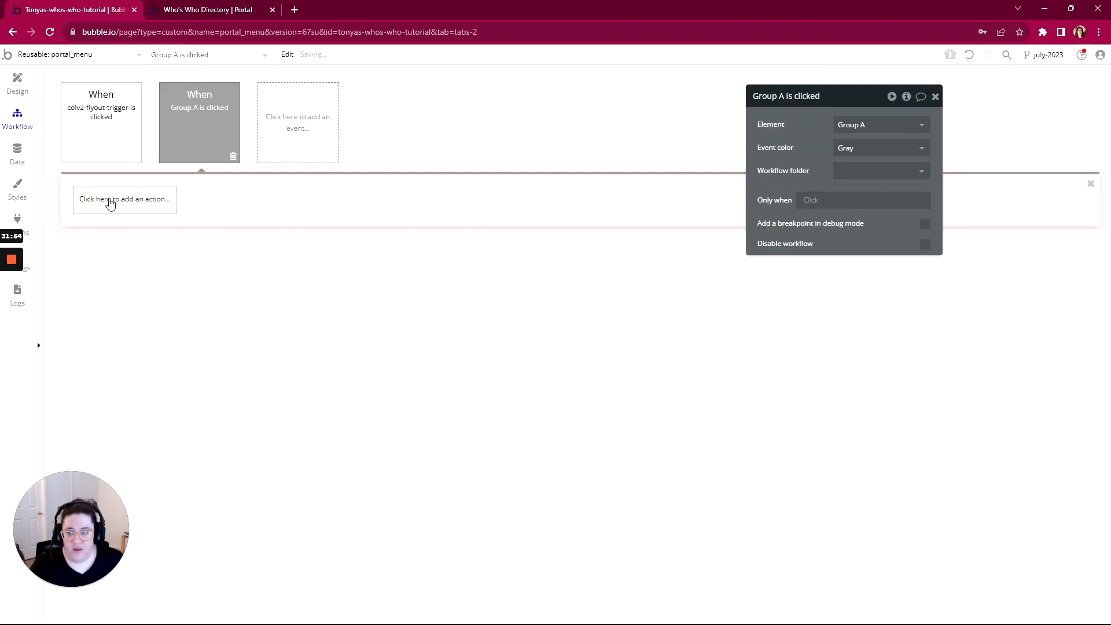
click(106, 200)
mouse_move(116, 271)
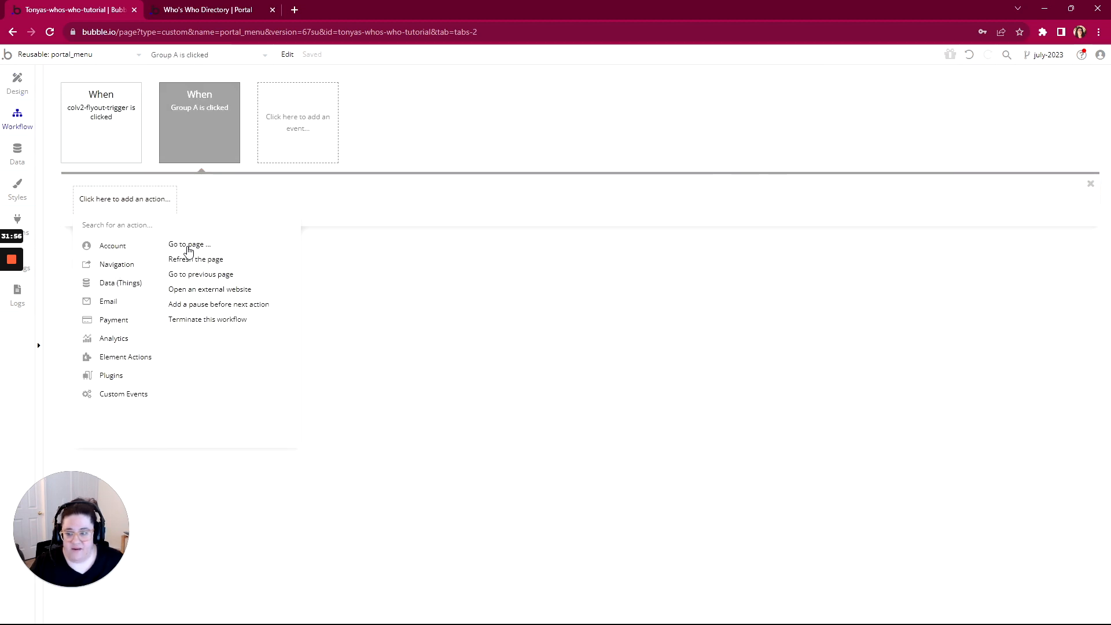
click(184, 245)
click(875, 124)
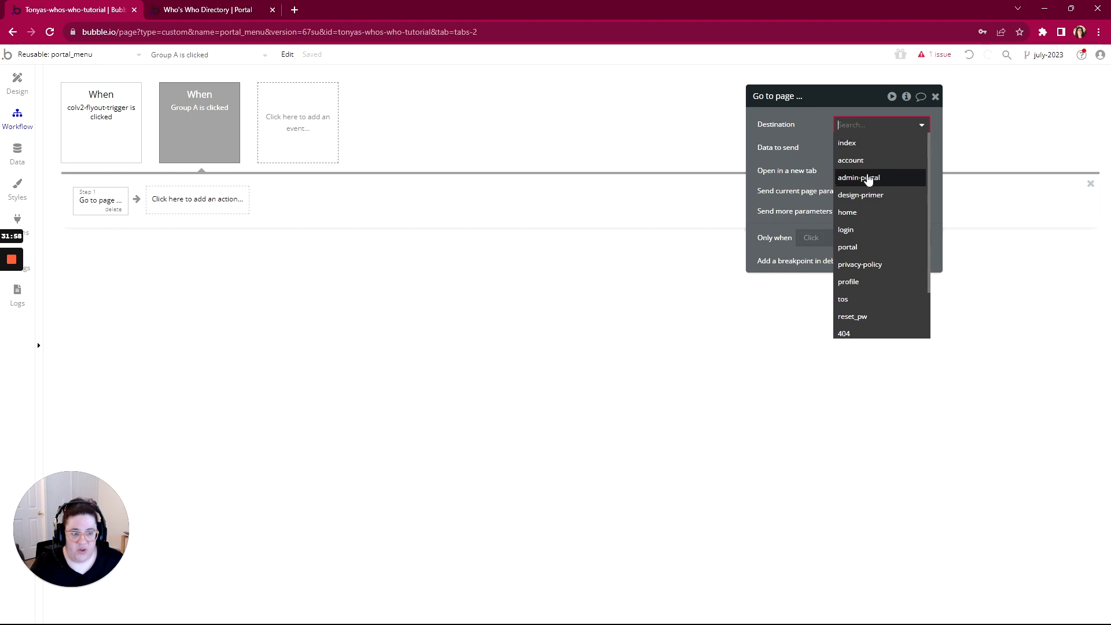
click(855, 283)
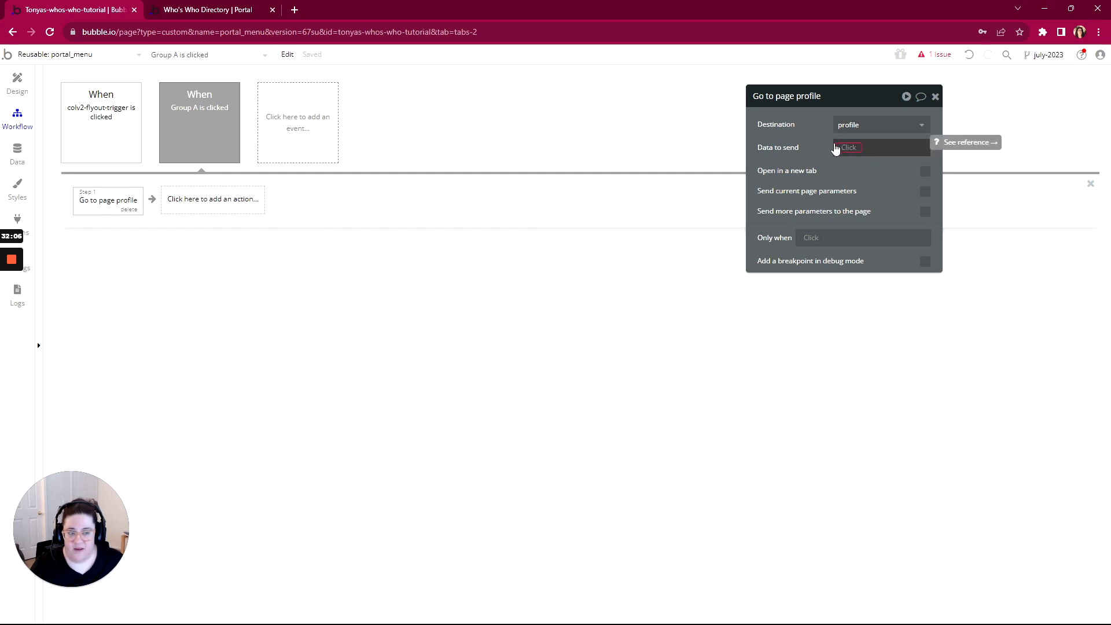
click(838, 152)
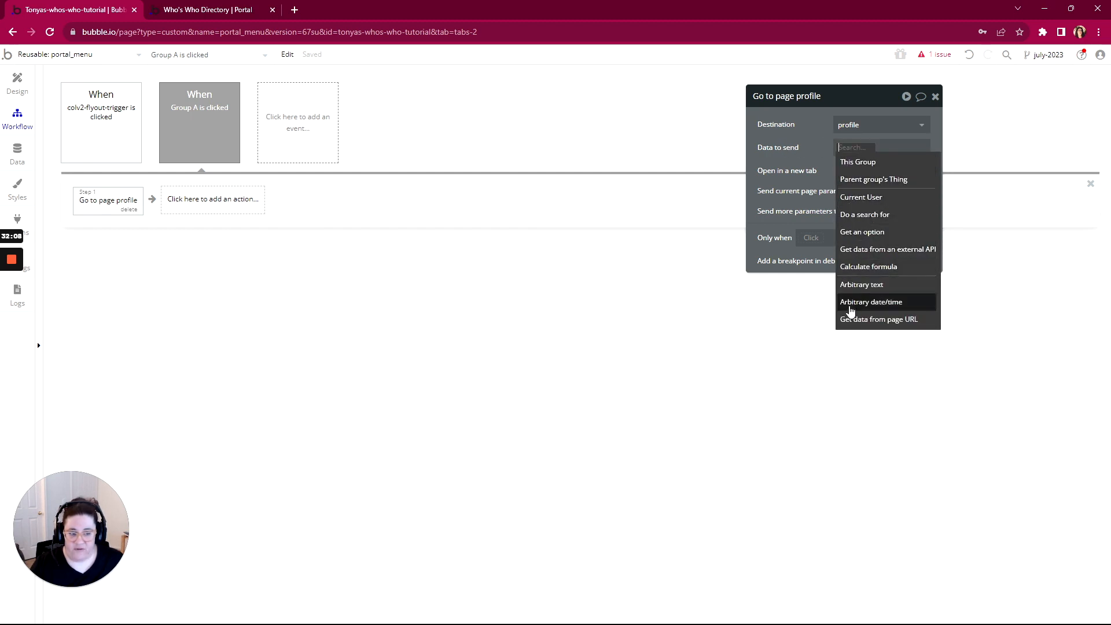
click(815, 138)
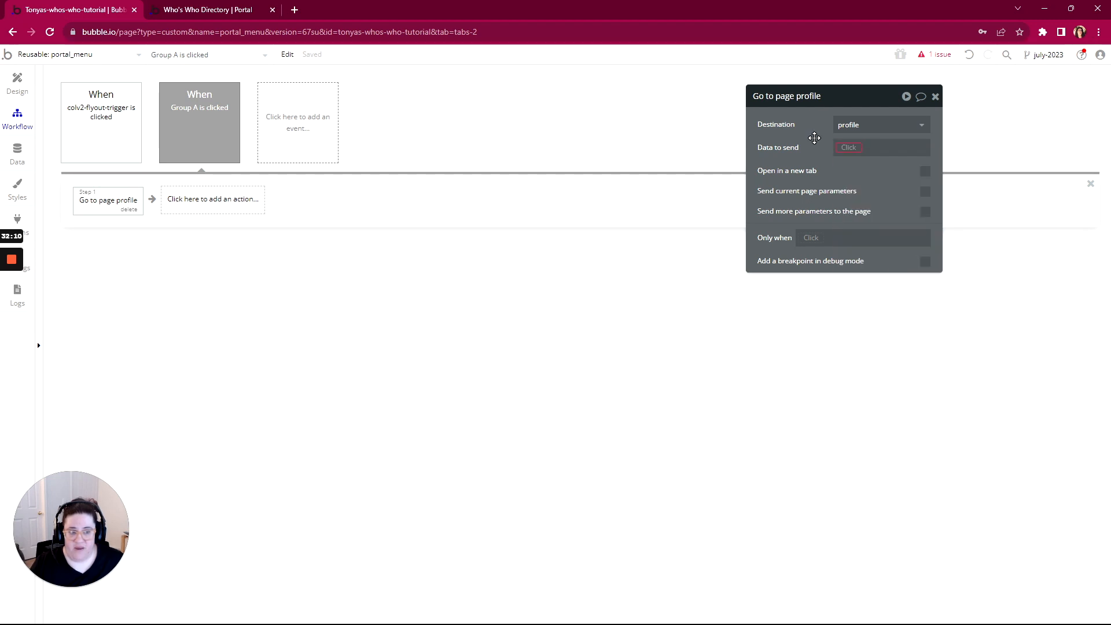
click(23, 84)
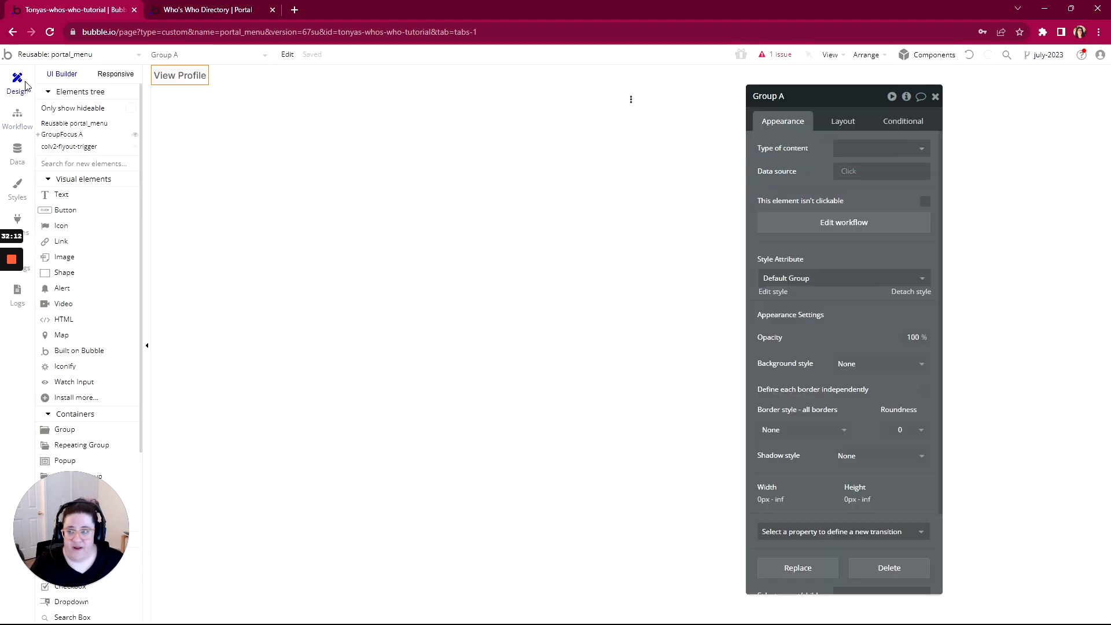
Set portal_menu and GroupFocus A to hold a Profile, the focus group using its parent group's Profile
click(226, 140)
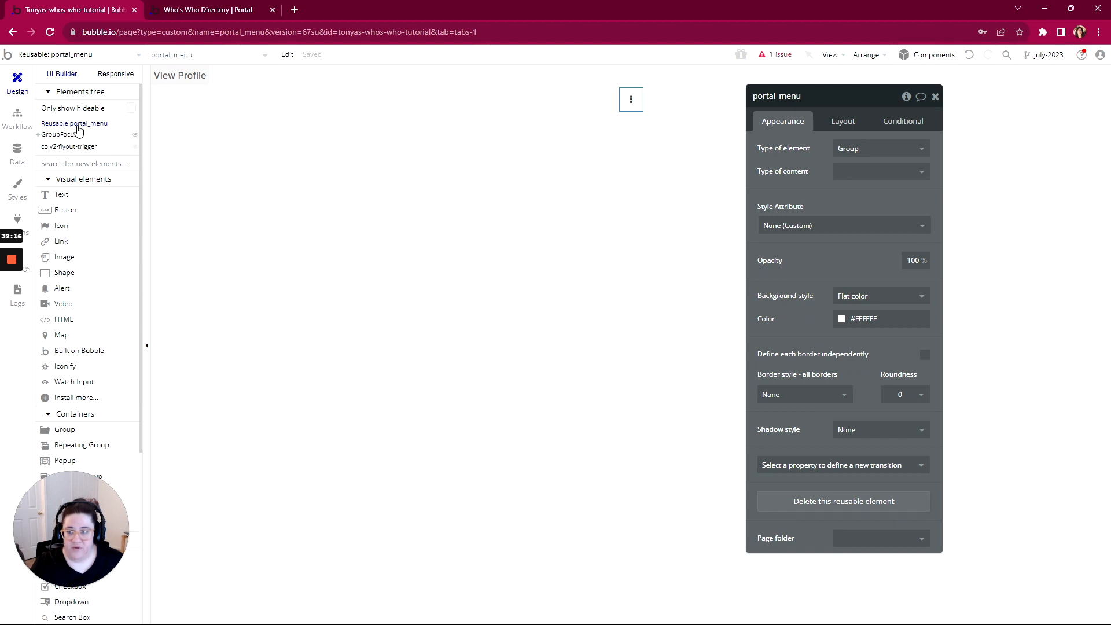
click(848, 171)
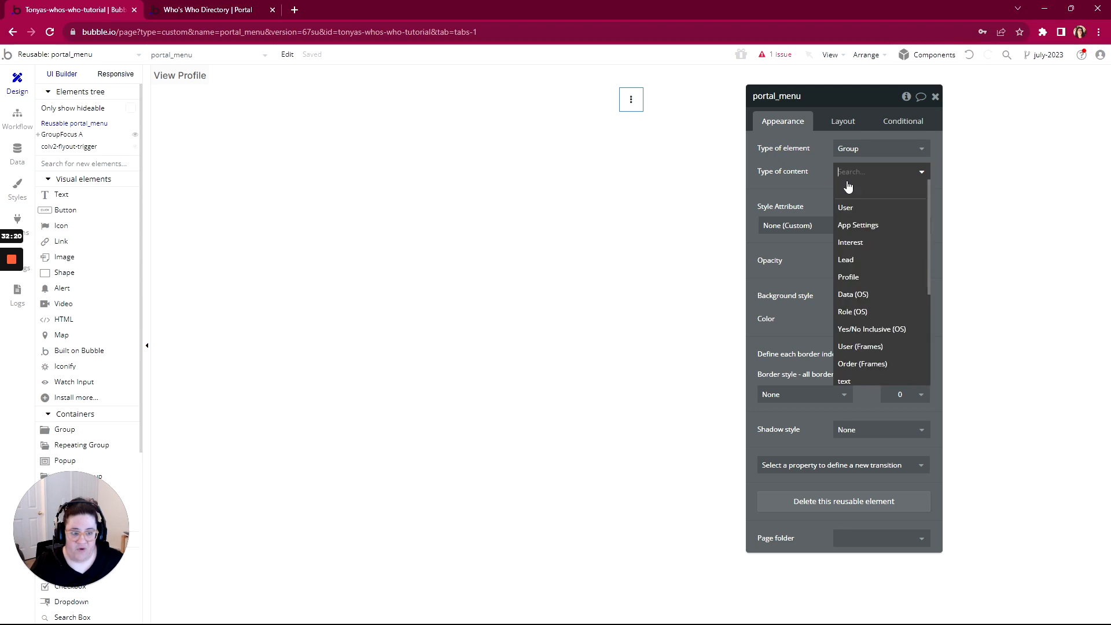
click(850, 277)
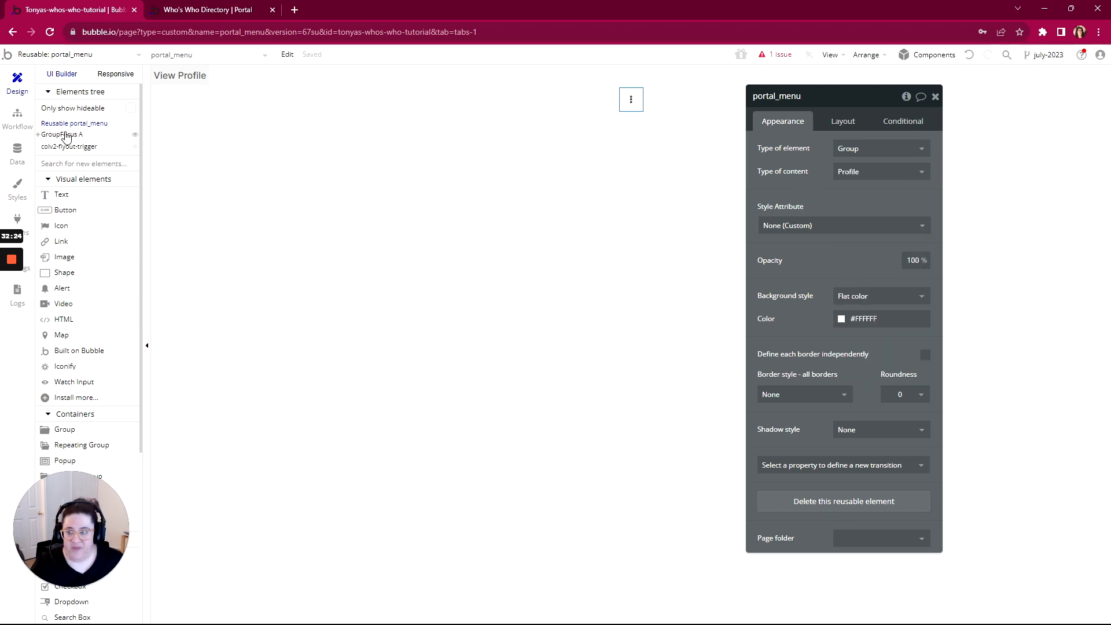
click(61, 134)
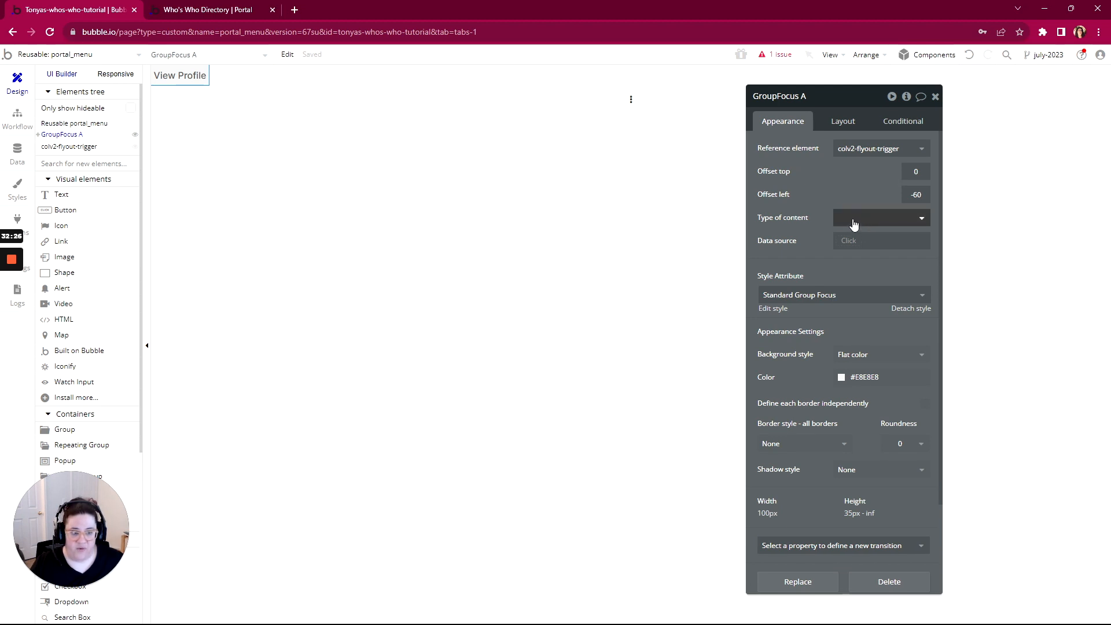
click(852, 223)
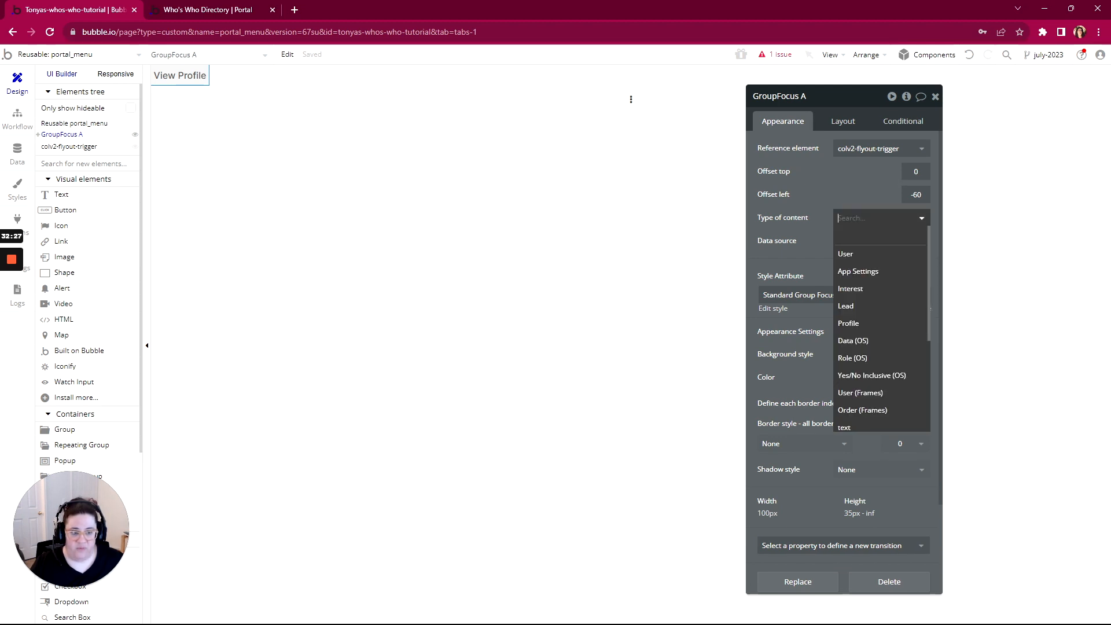
click(858, 324)
click(860, 275)
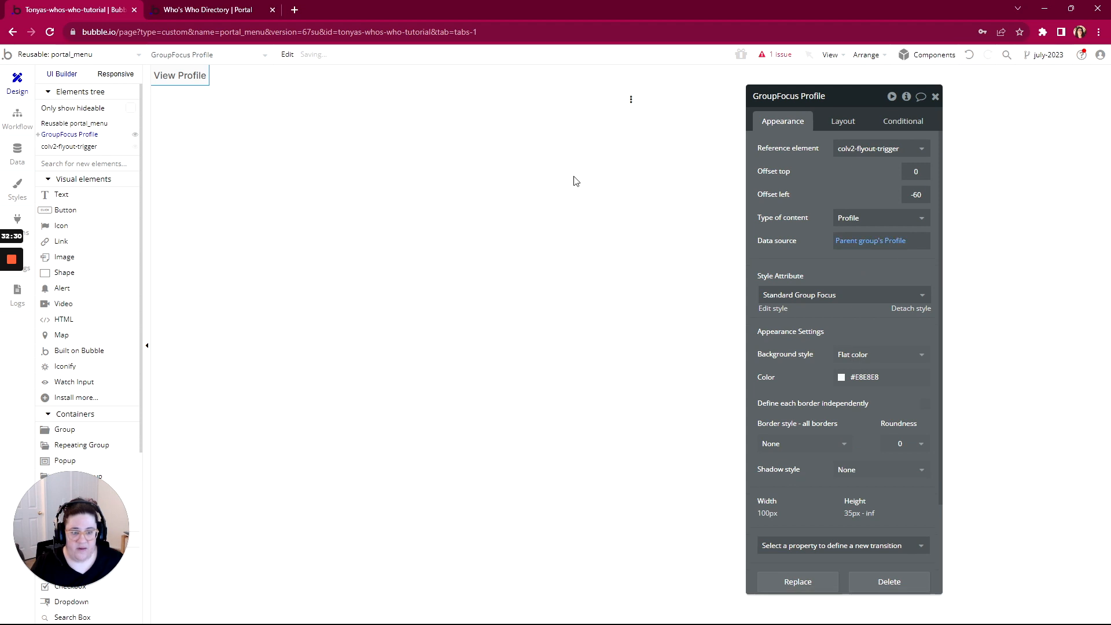
Give Group A Profile content sourced from its parent group's Profile
click(38, 136)
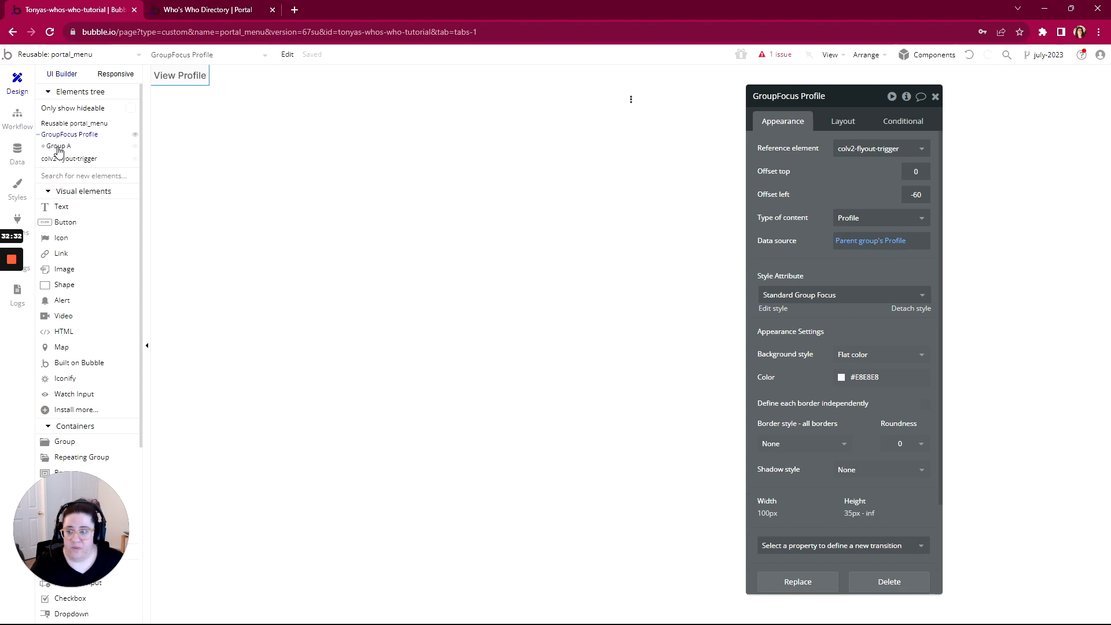
click(58, 151)
click(877, 149)
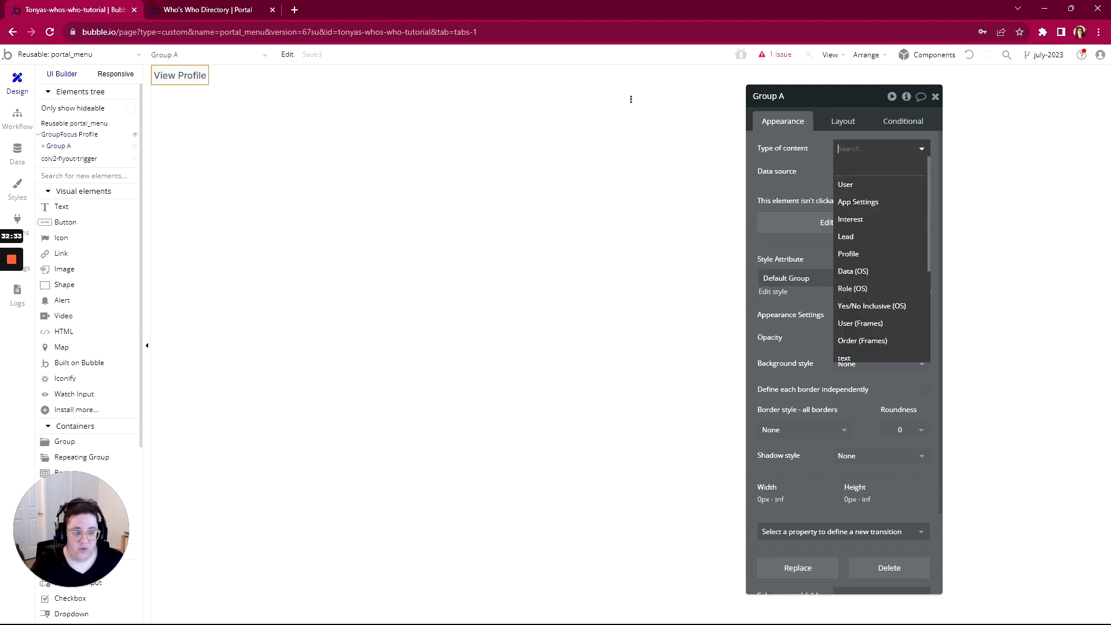
click(857, 250)
click(855, 173)
click(855, 203)
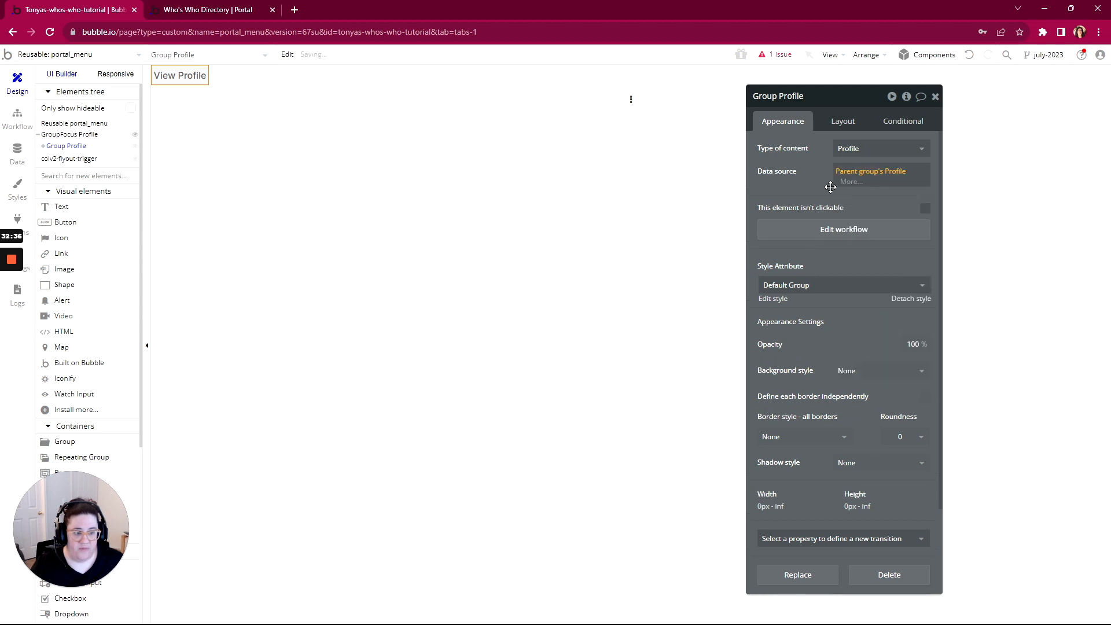
click(43, 147)
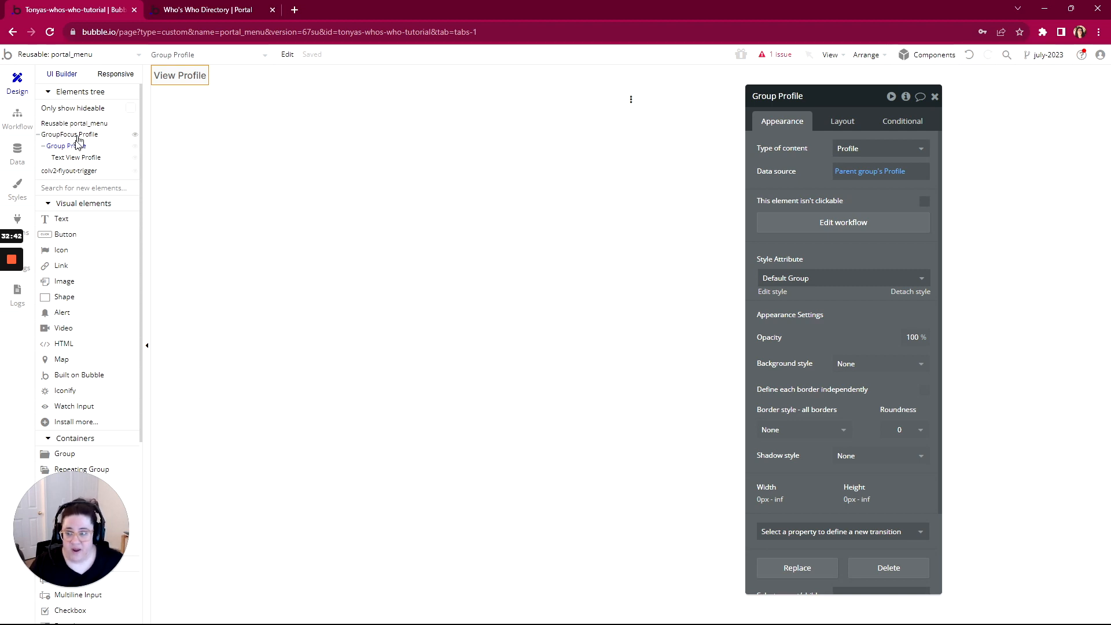
In the Group Profile click workflow, send Parent group's Profile as data to the profile page
click(17, 122)
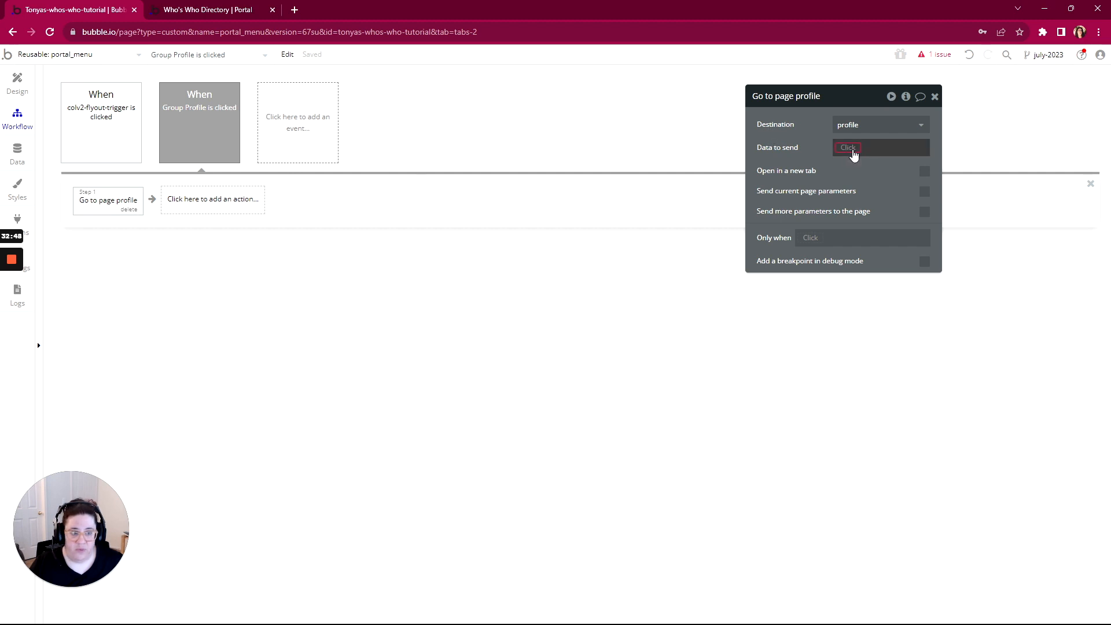
click(852, 151)
click(848, 179)
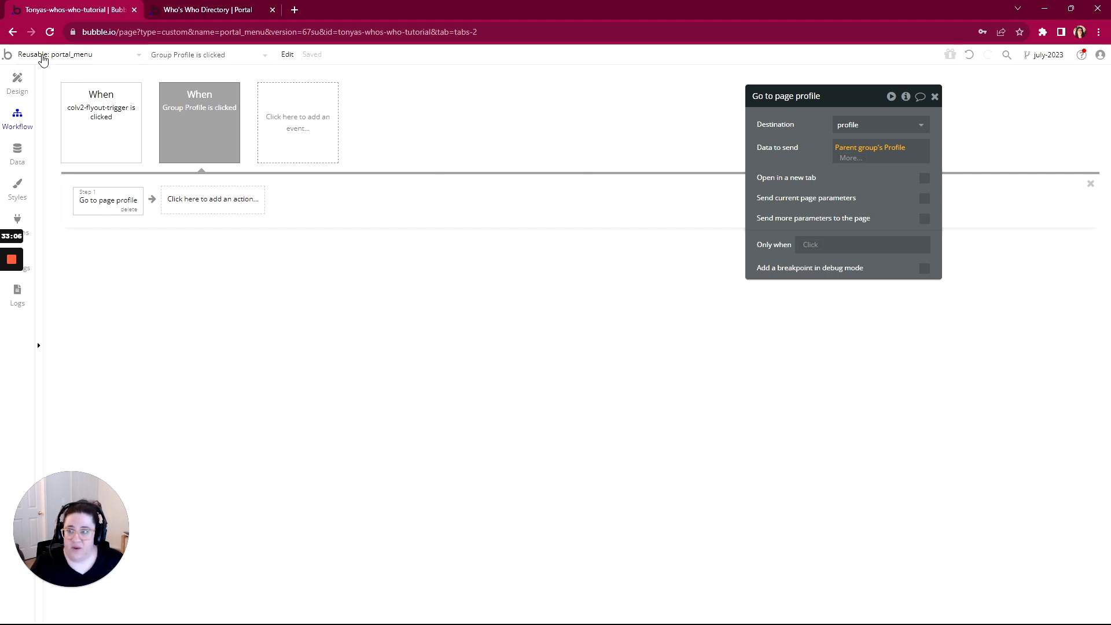
click(43, 58)
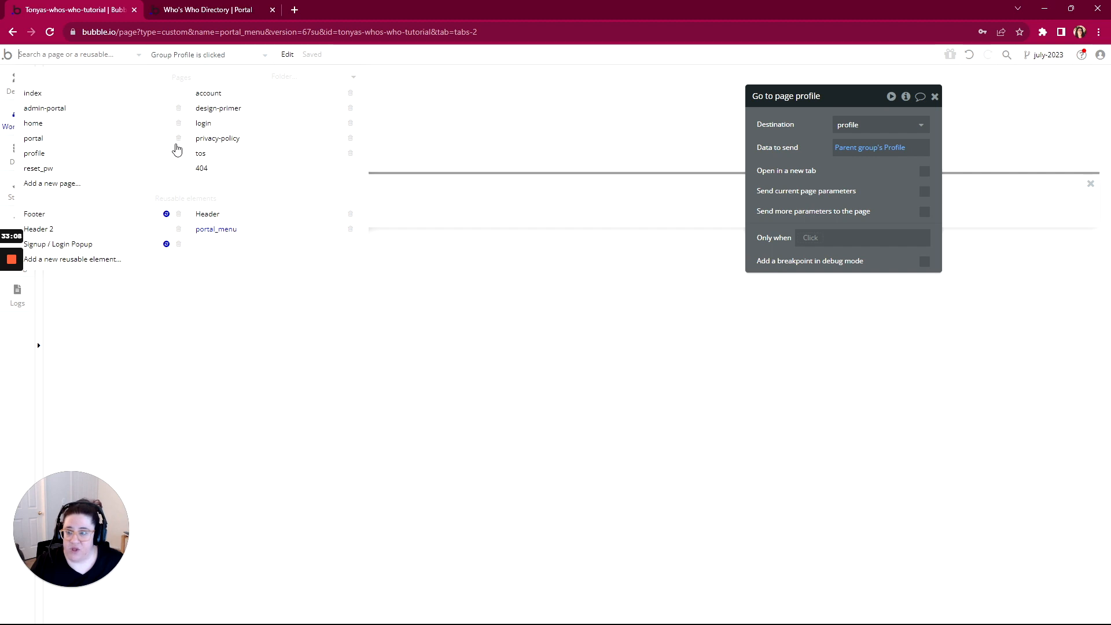
On the portal page's design, select the card's three-dot button and reveal it in the Elements tree
click(36, 141)
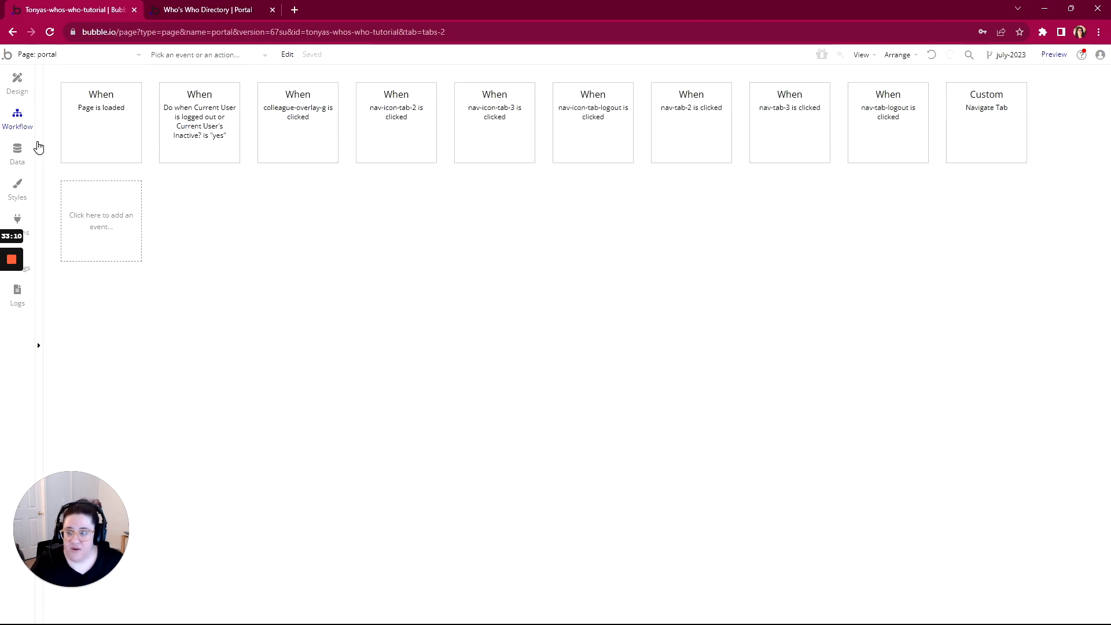
click(17, 82)
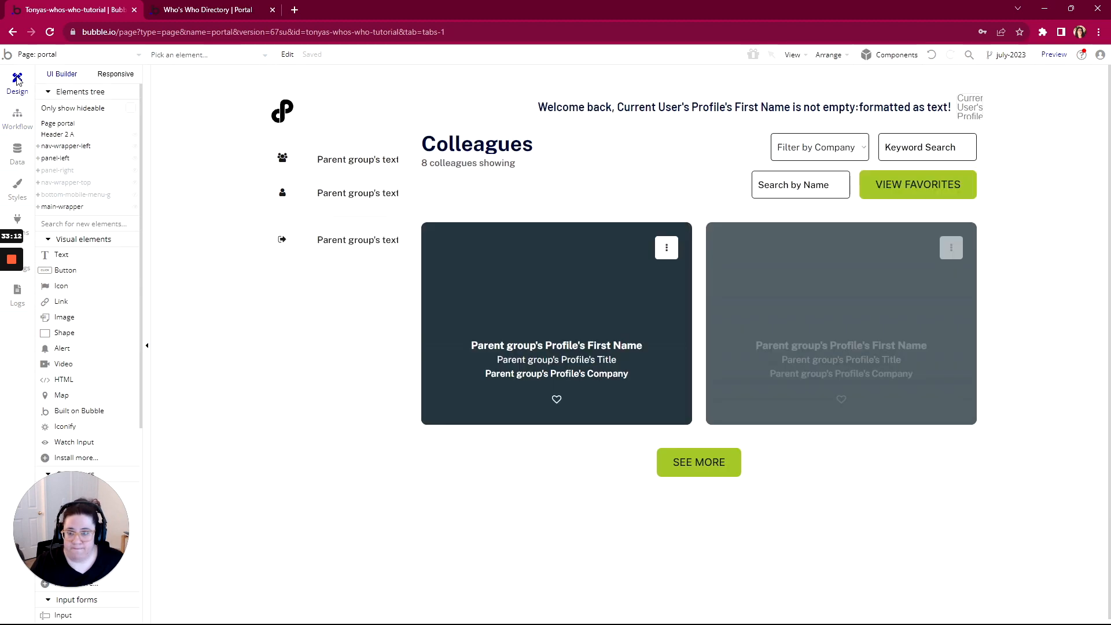
click(668, 254)
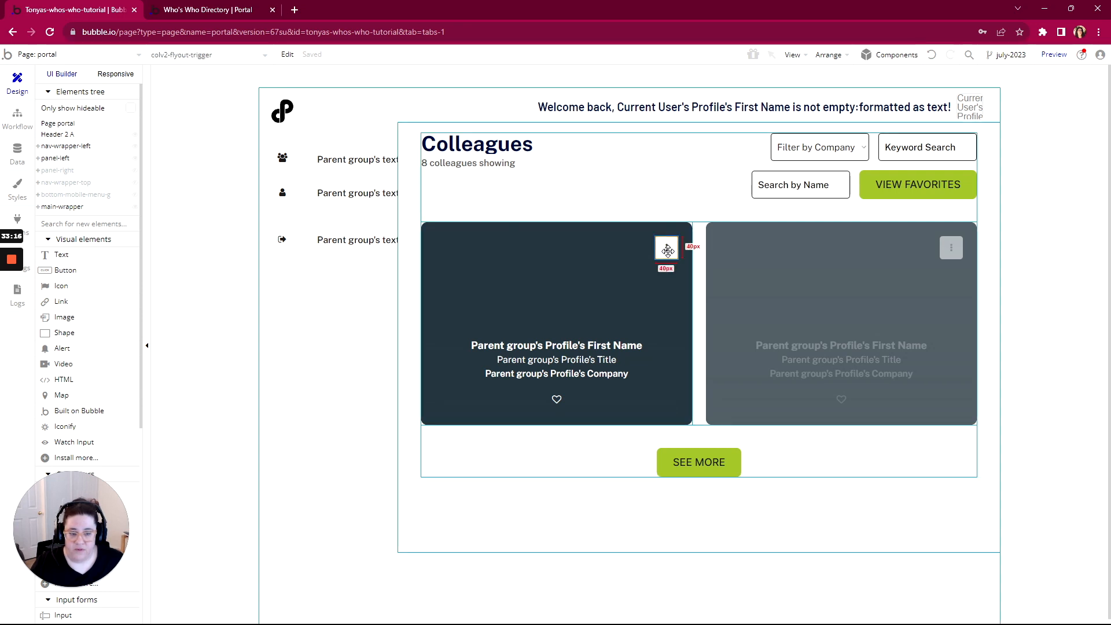
double_click(668, 251)
scroll(826, 463, down, 10)
click(826, 523)
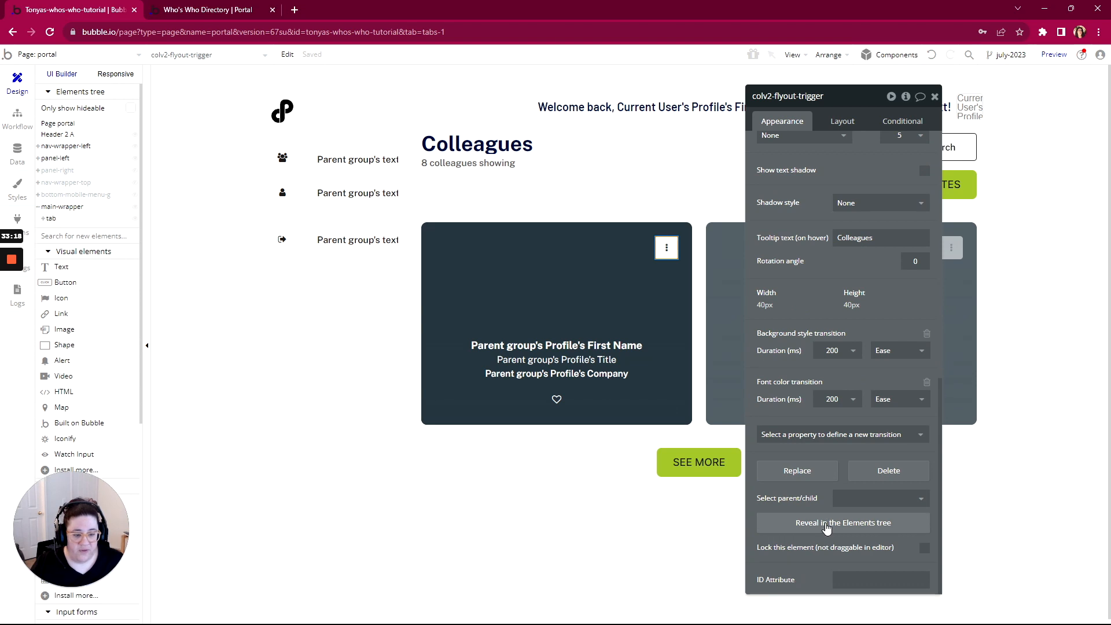
Delete the colv2-flyout-trigger element, then undo to restore it
mouse_move(61, 585)
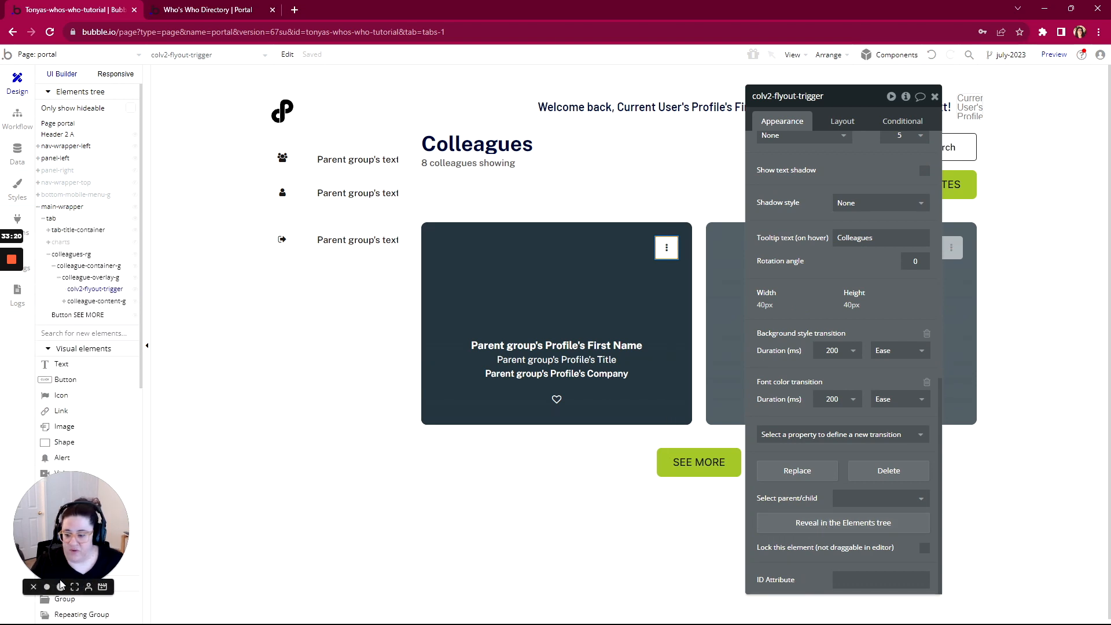
mouse_move(11, 267)
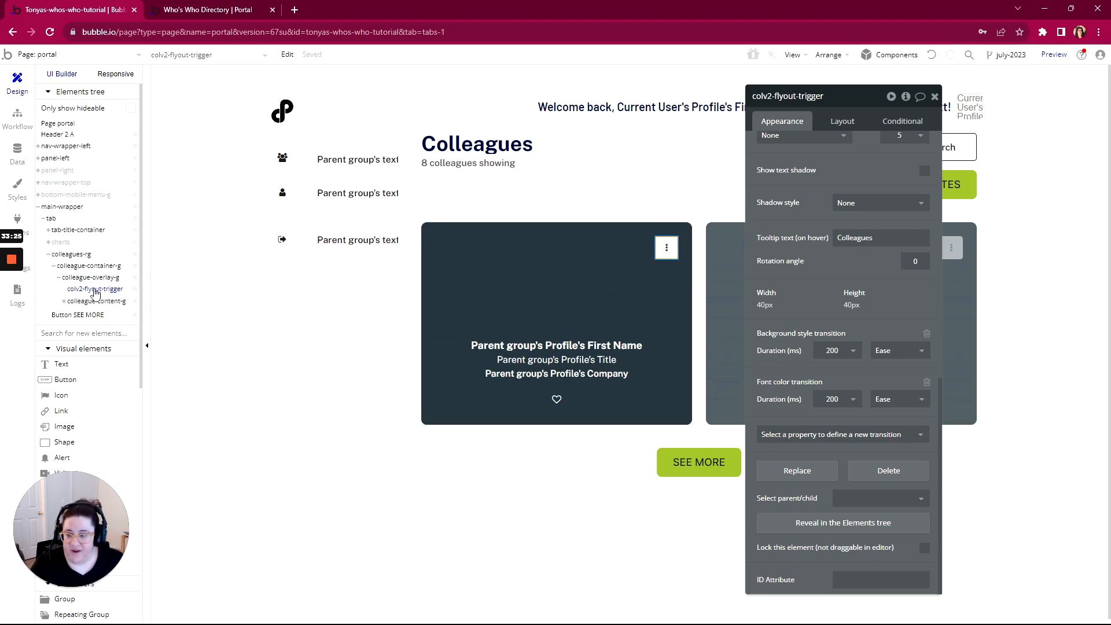
mouse_move(96, 292)
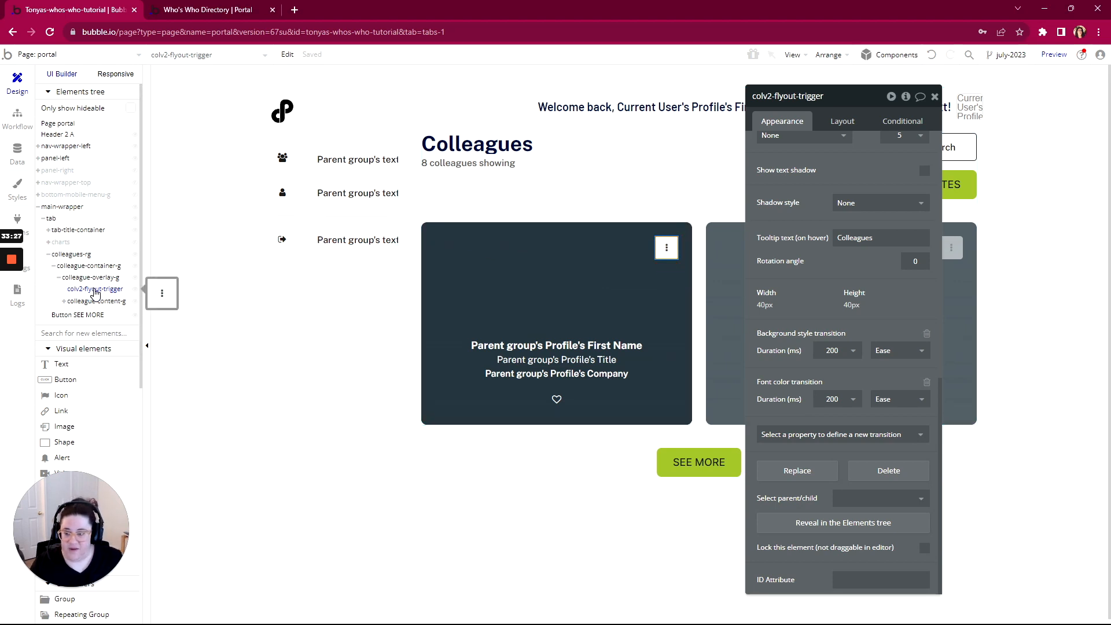
key(Delete)
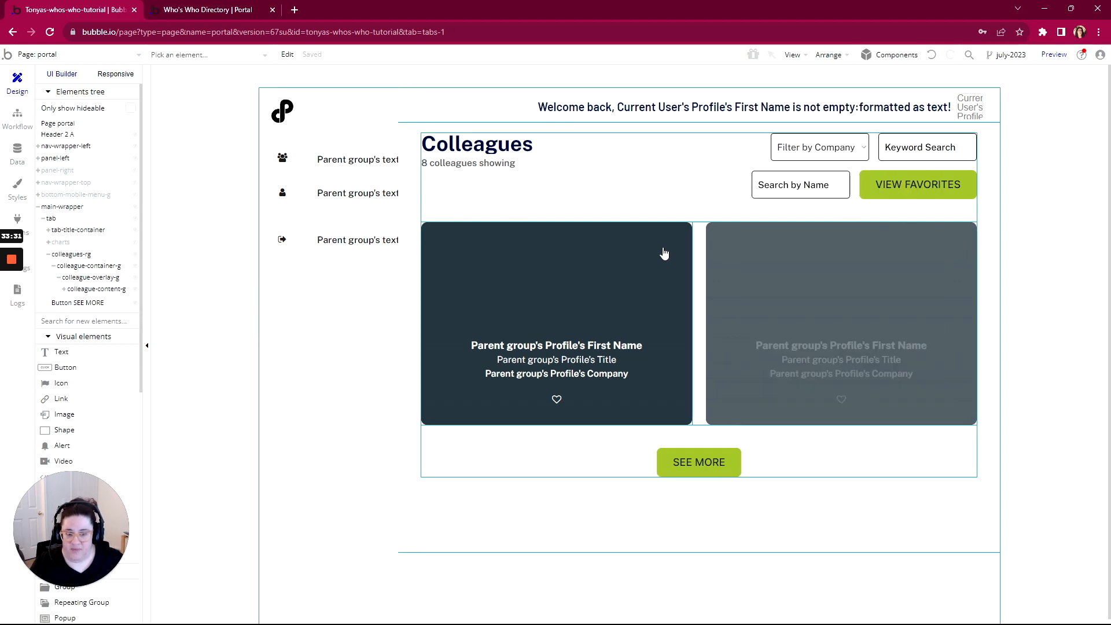
click(931, 54)
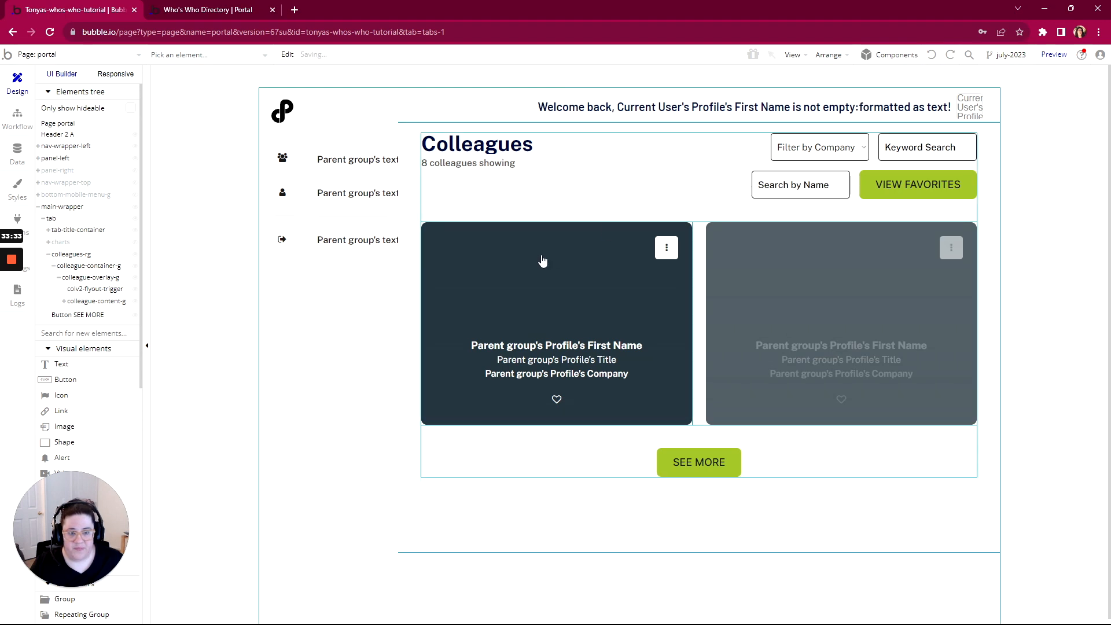
Draw the portal_menu reusable element over the card's top-right menu trigger
scroll(516, 289, down, 1)
scroll(86, 295, down, 5)
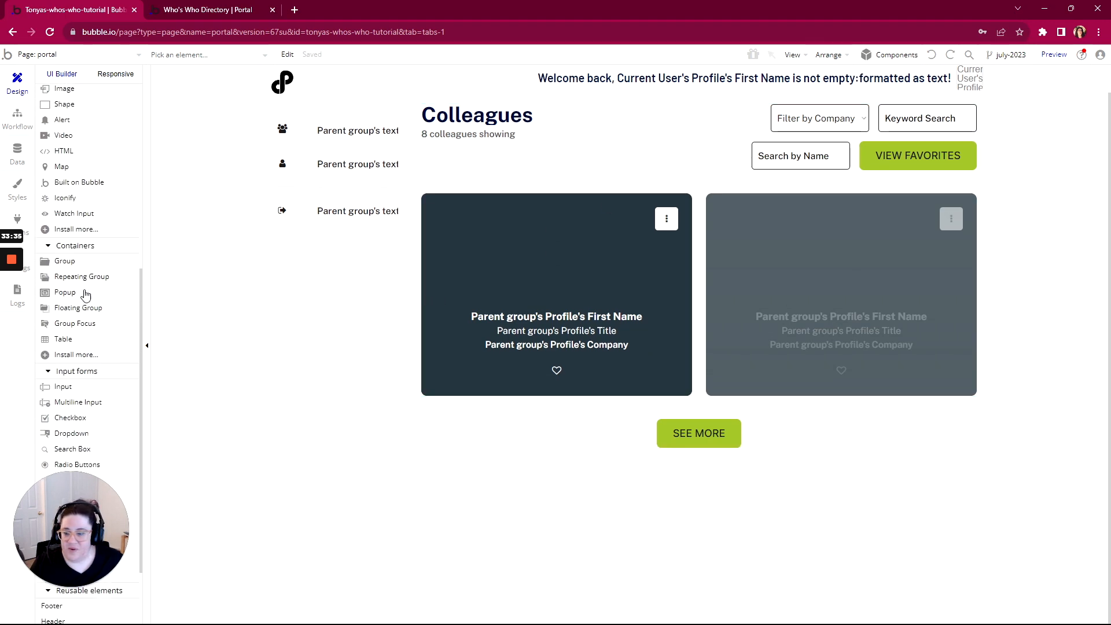
scroll(86, 295, down, 4)
drag(77, 555, 79, 257)
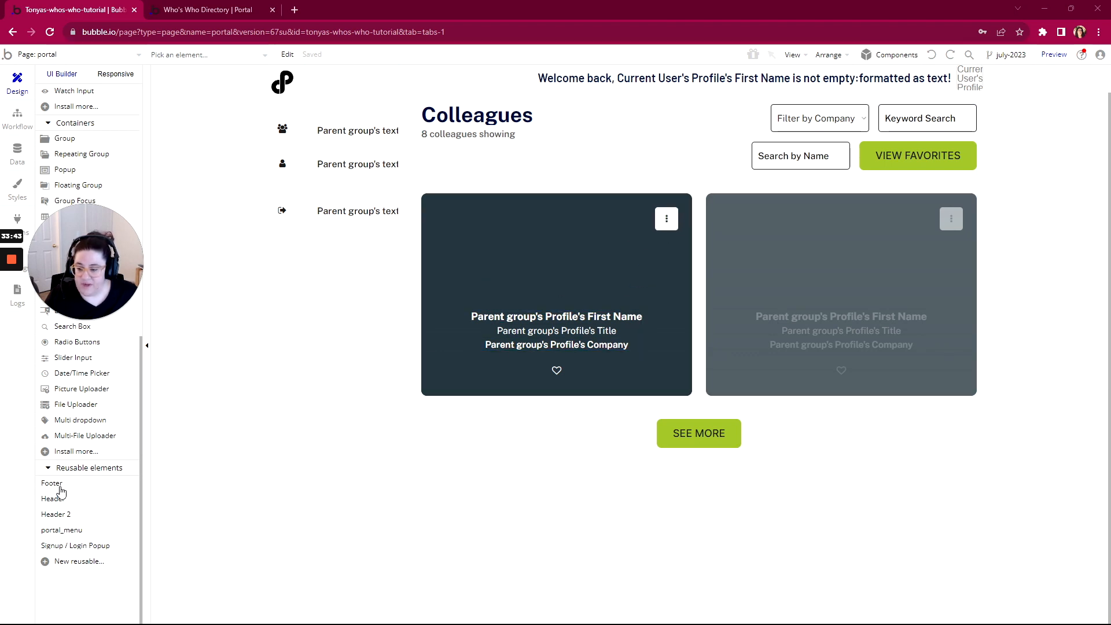
click(50, 529)
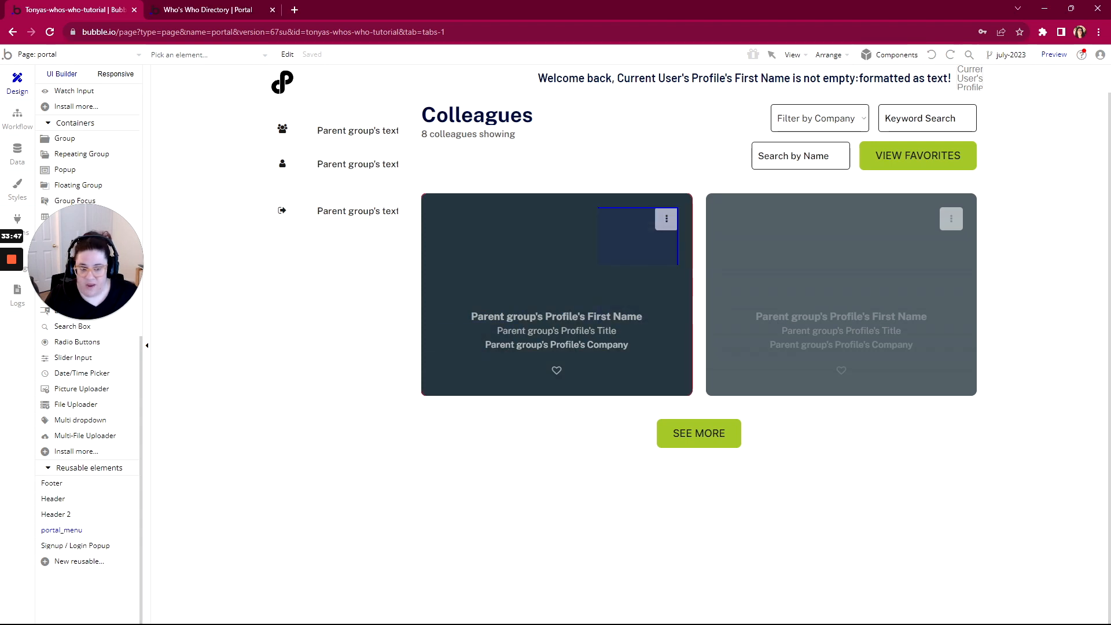
drag(656, 214, 677, 242)
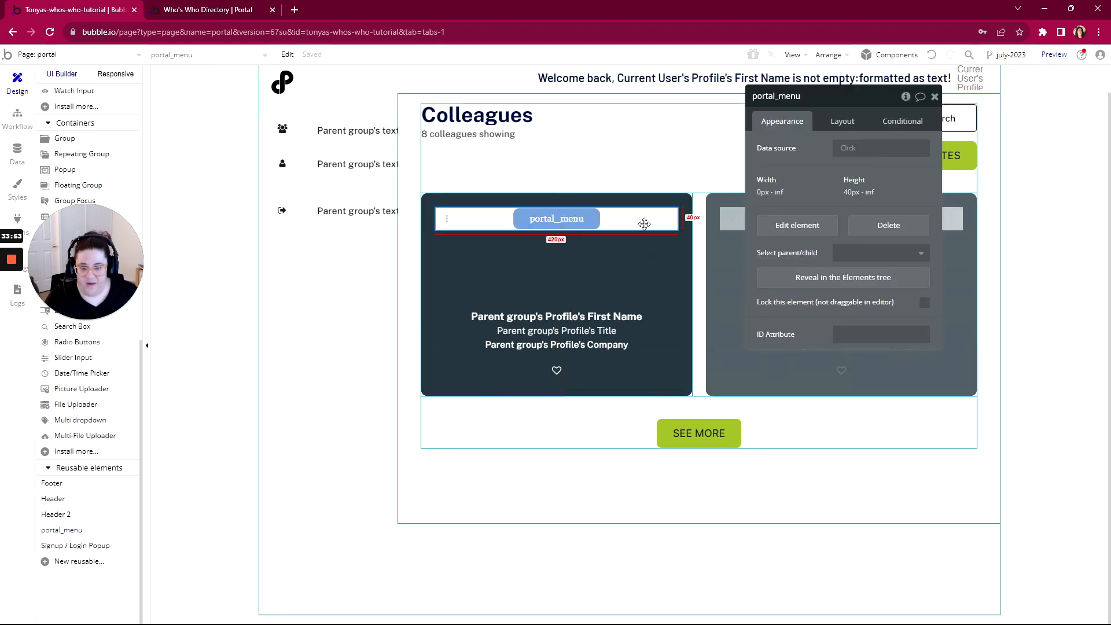
Give portal_menu a fixed width of 40px
click(853, 122)
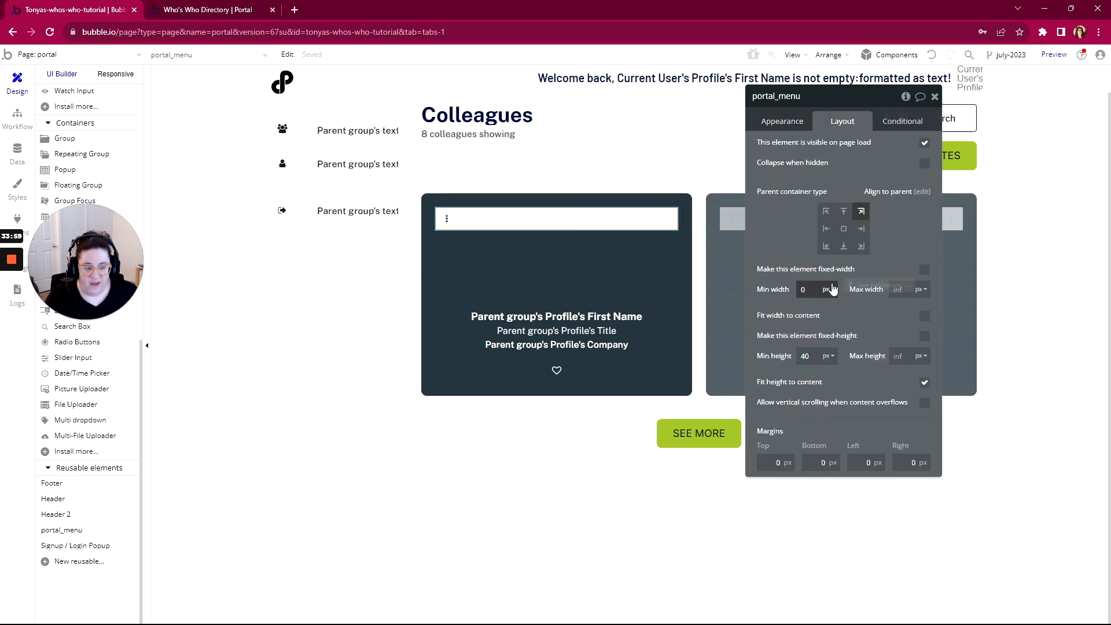
click(924, 270)
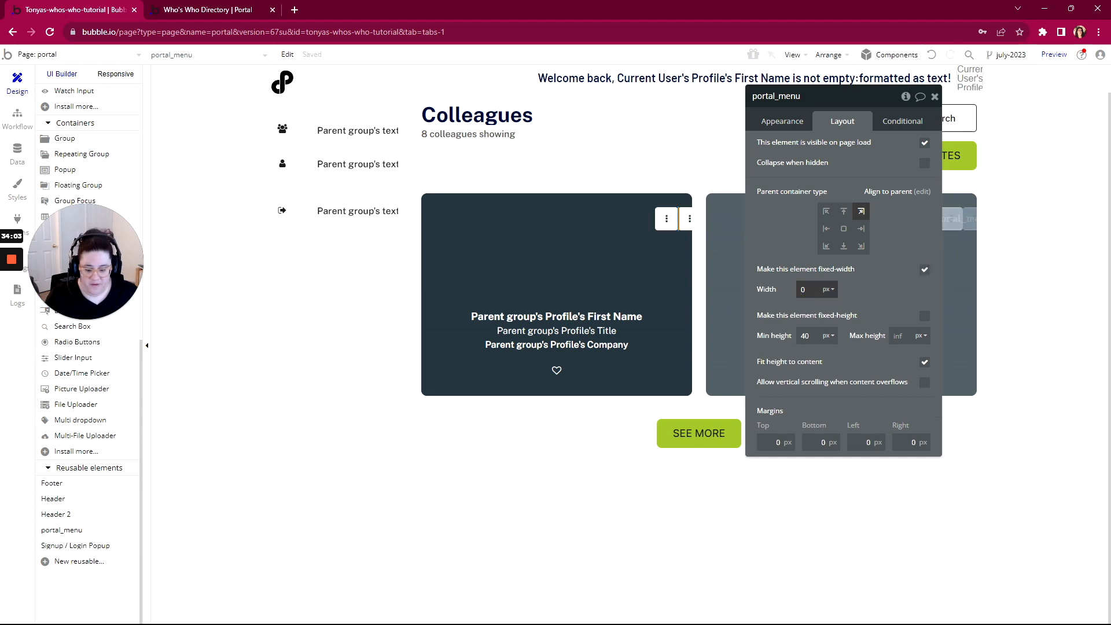
click(857, 300)
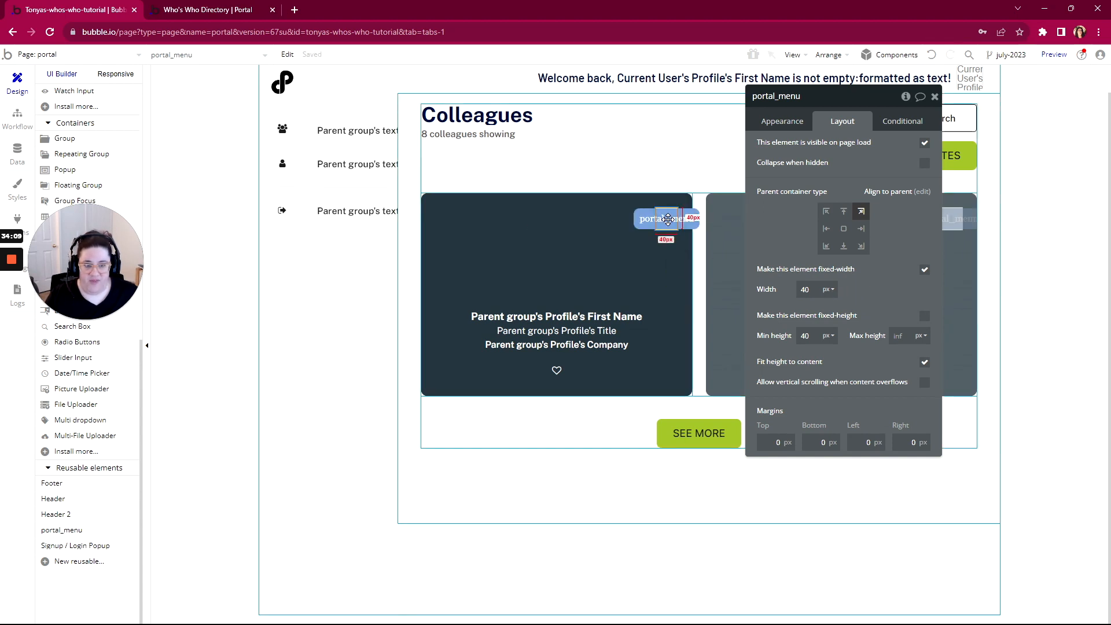
click(797, 123)
Find the old colv2-flyout-trigger in the Elements tree and delete it from the card
click(842, 279)
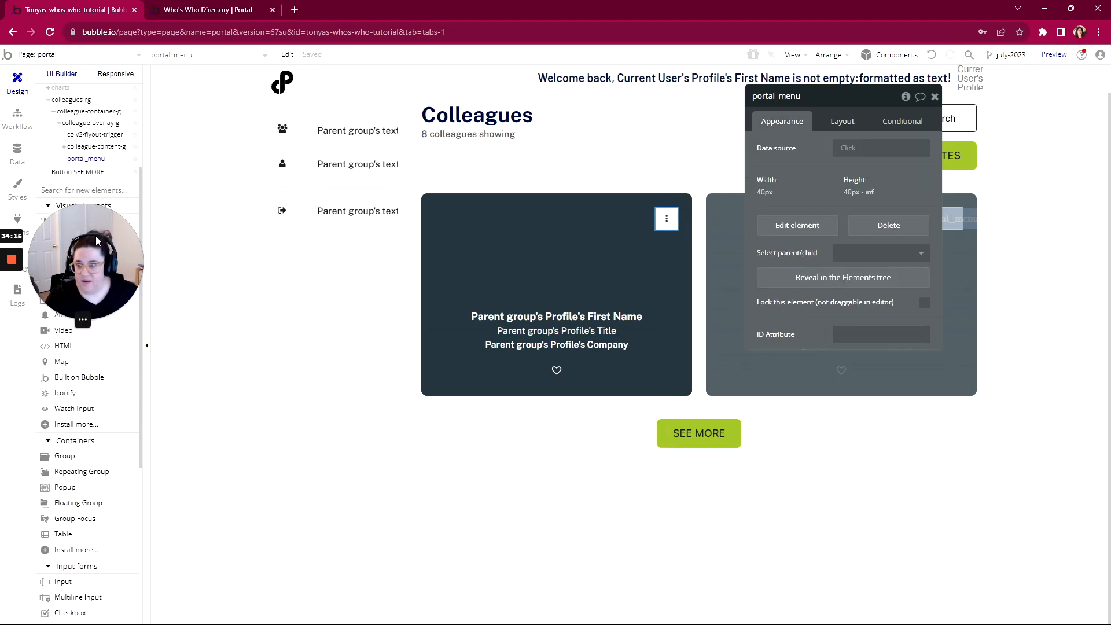
scroll(118, 206, up, 3)
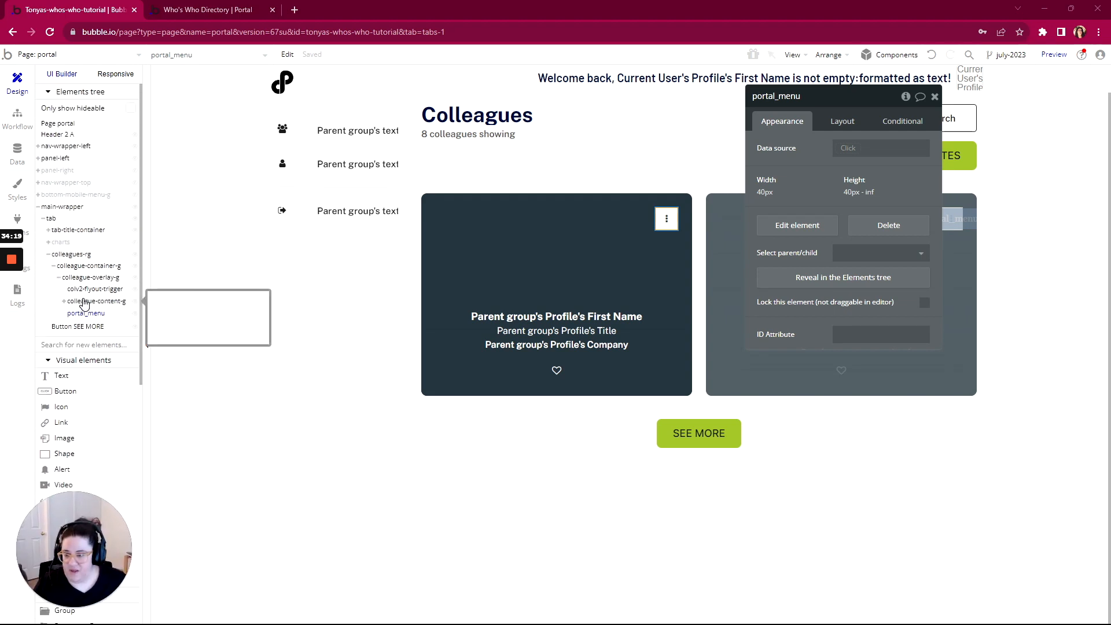
click(87, 290)
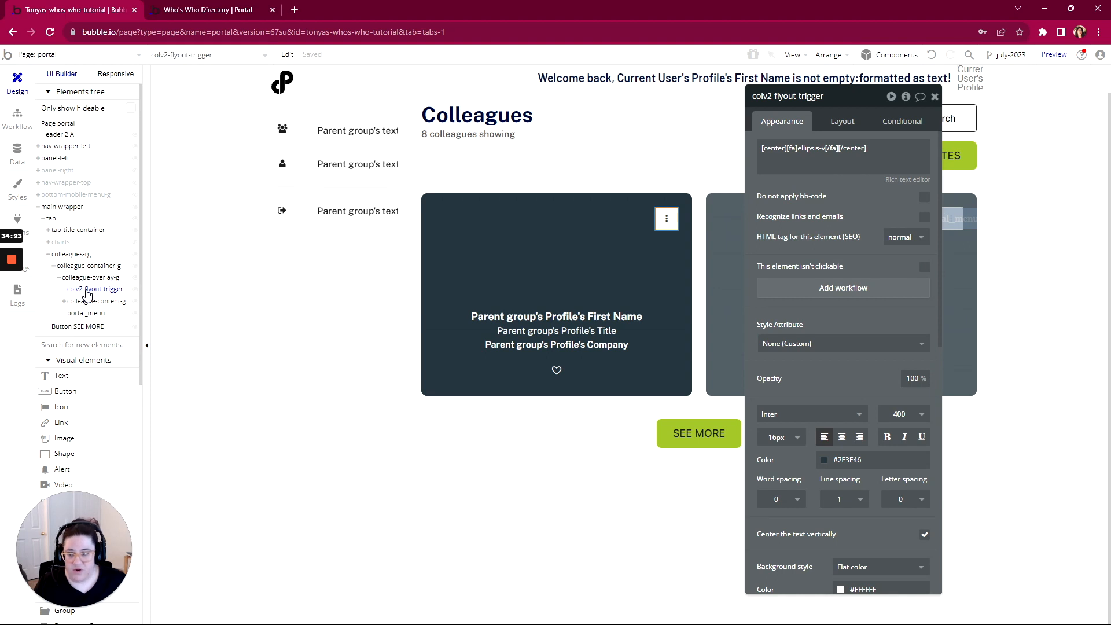
click(87, 314)
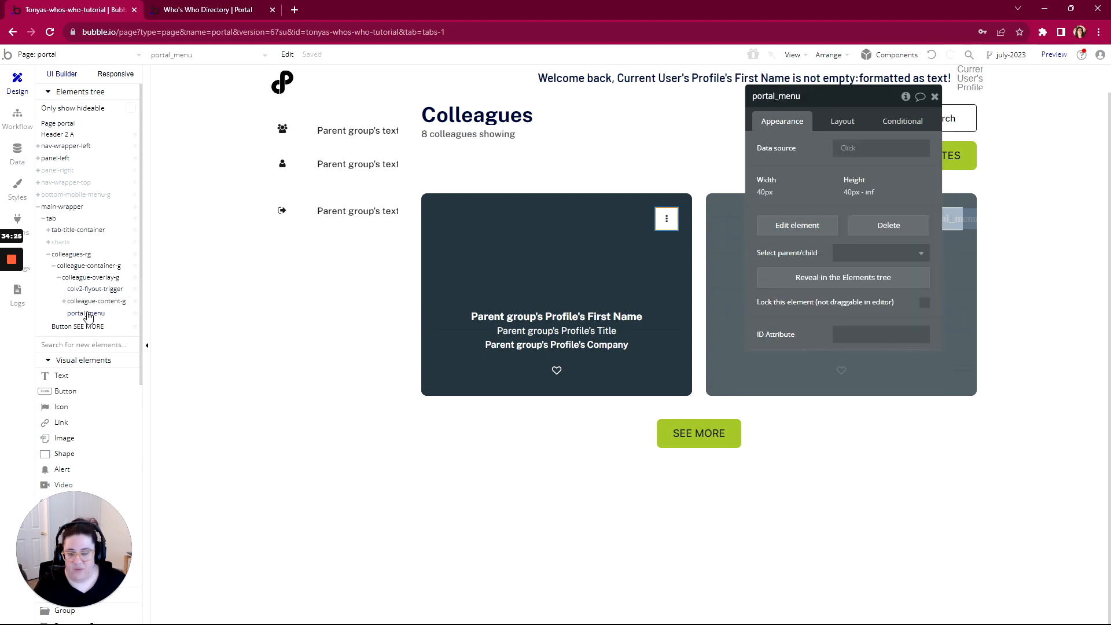
click(92, 291)
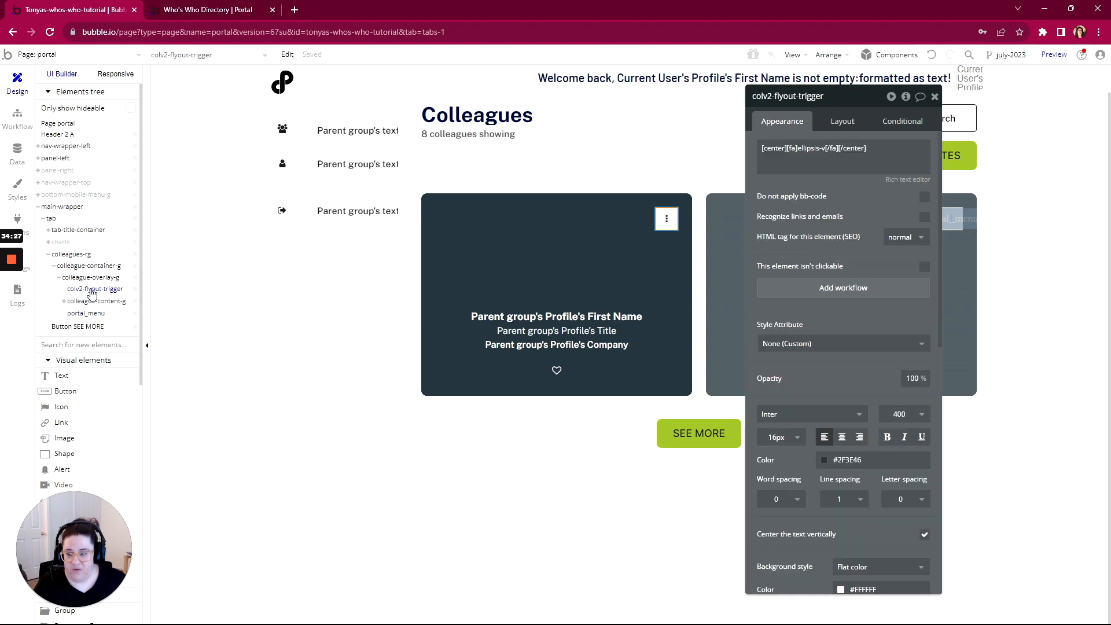
right_click(91, 292)
click(111, 315)
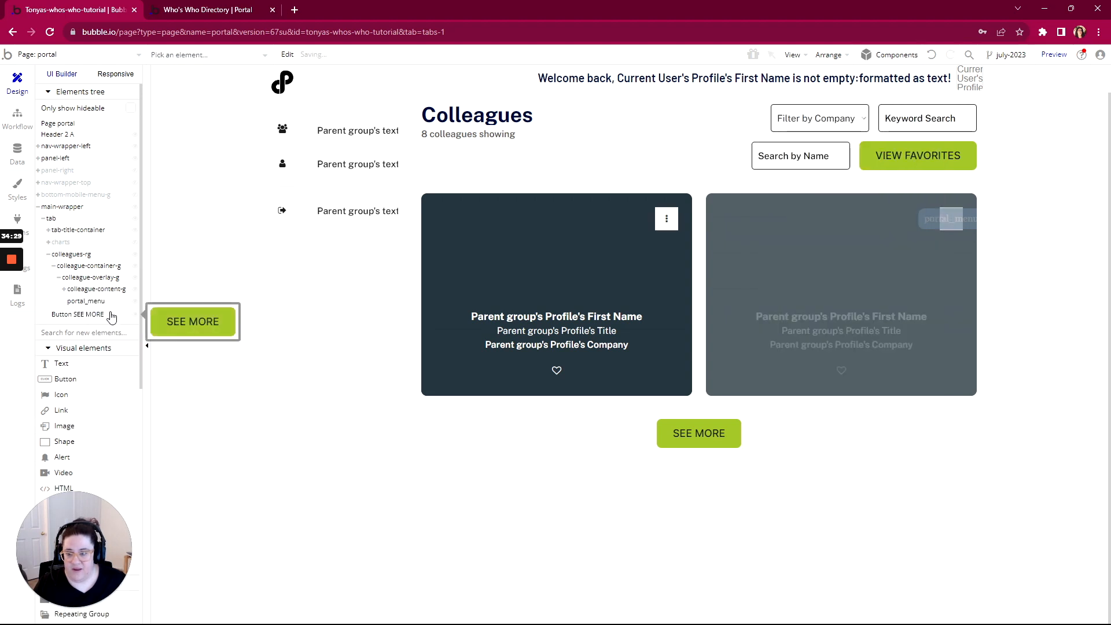
click(79, 303)
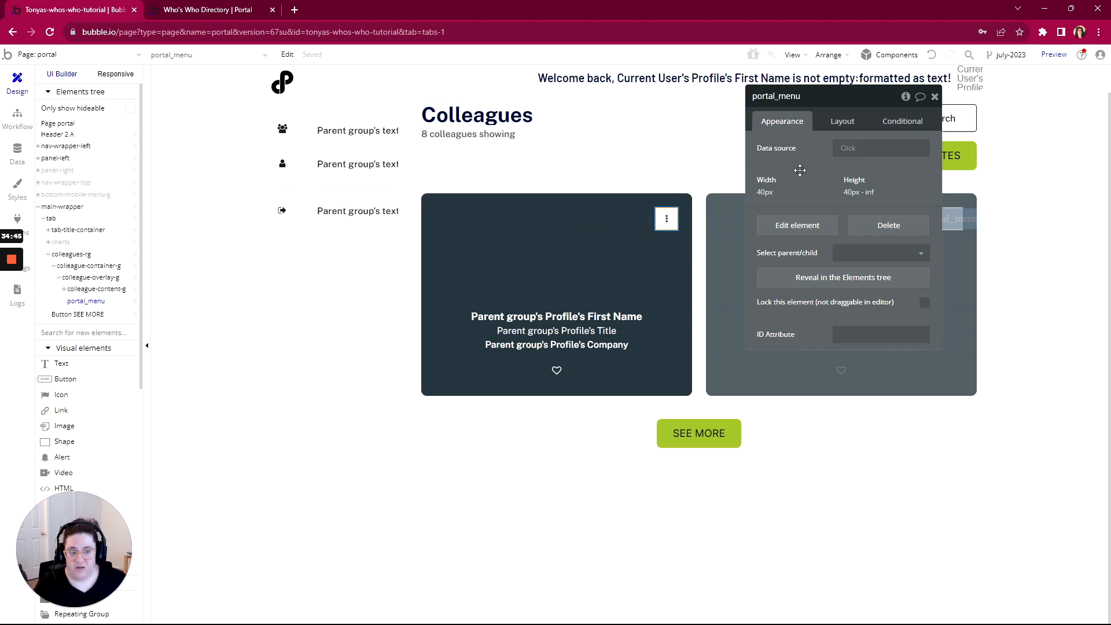
Set portal_menu's data source to Parent group's Profile and preview the Colleagues page
click(851, 151)
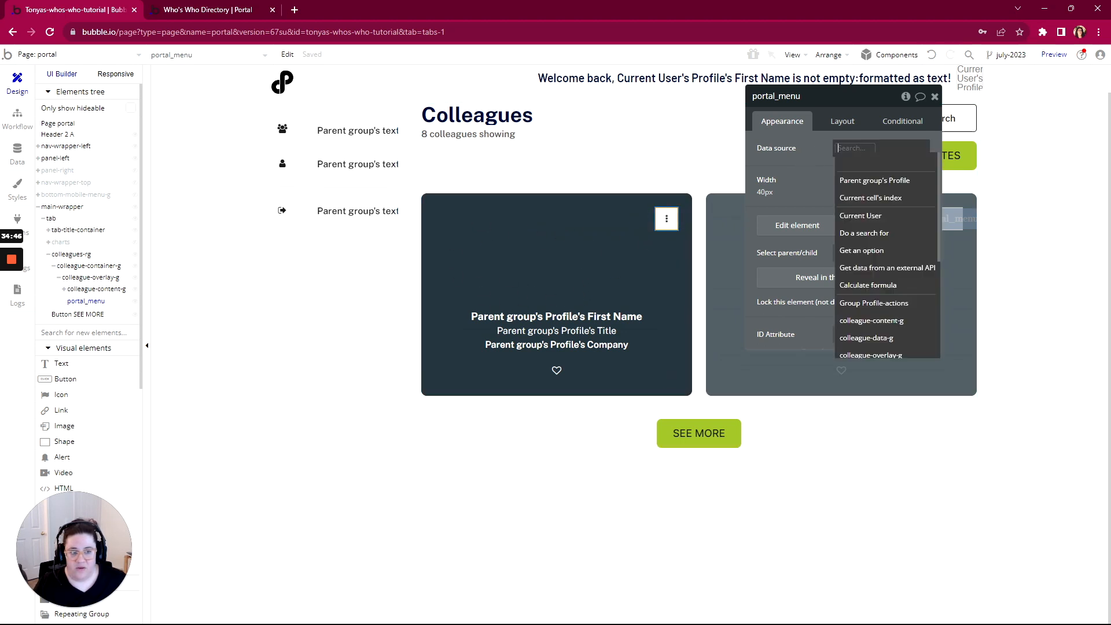
click(848, 184)
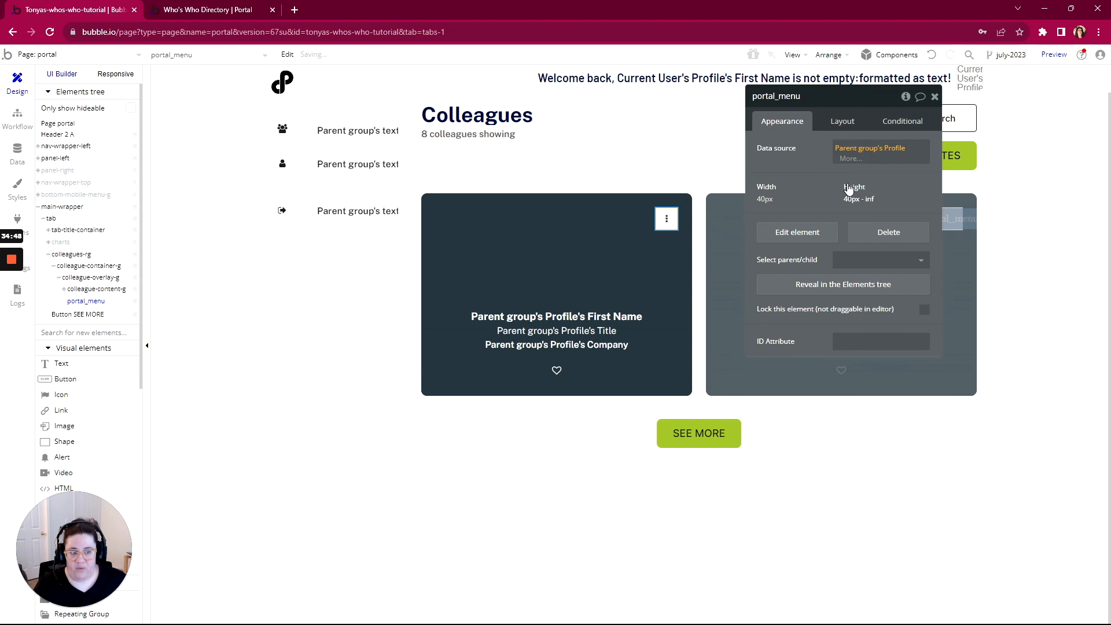
click(664, 220)
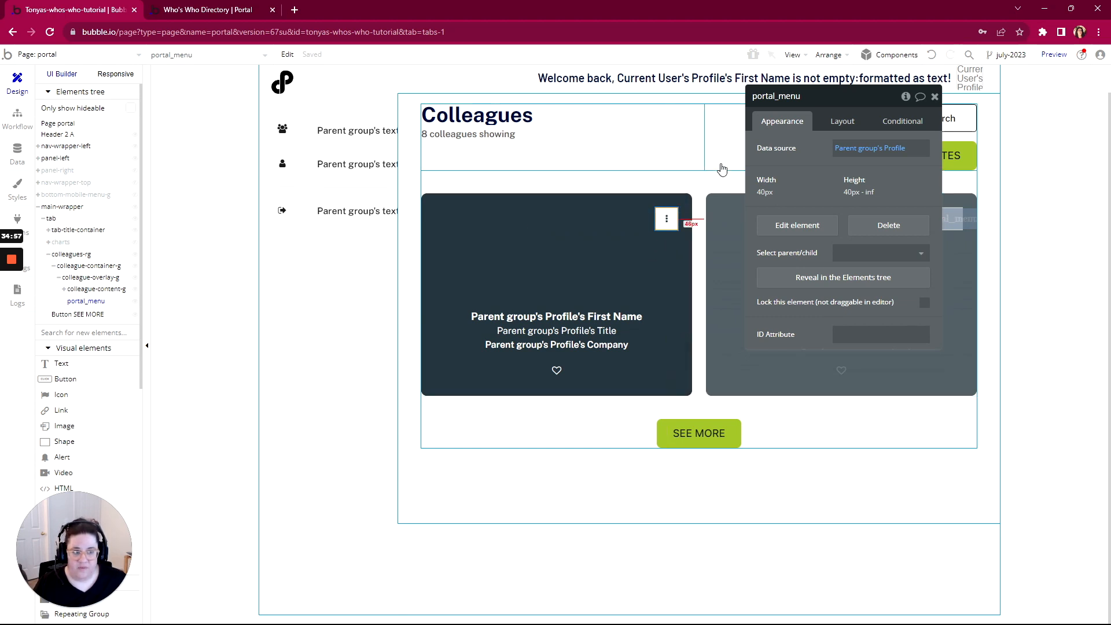
click(1051, 55)
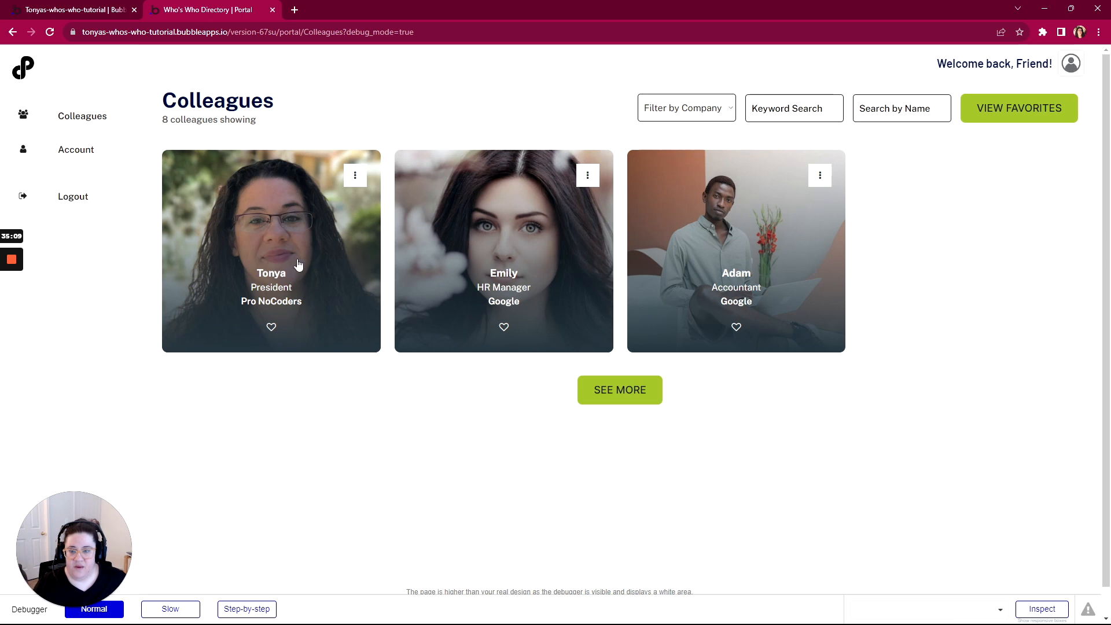
click(313, 237)
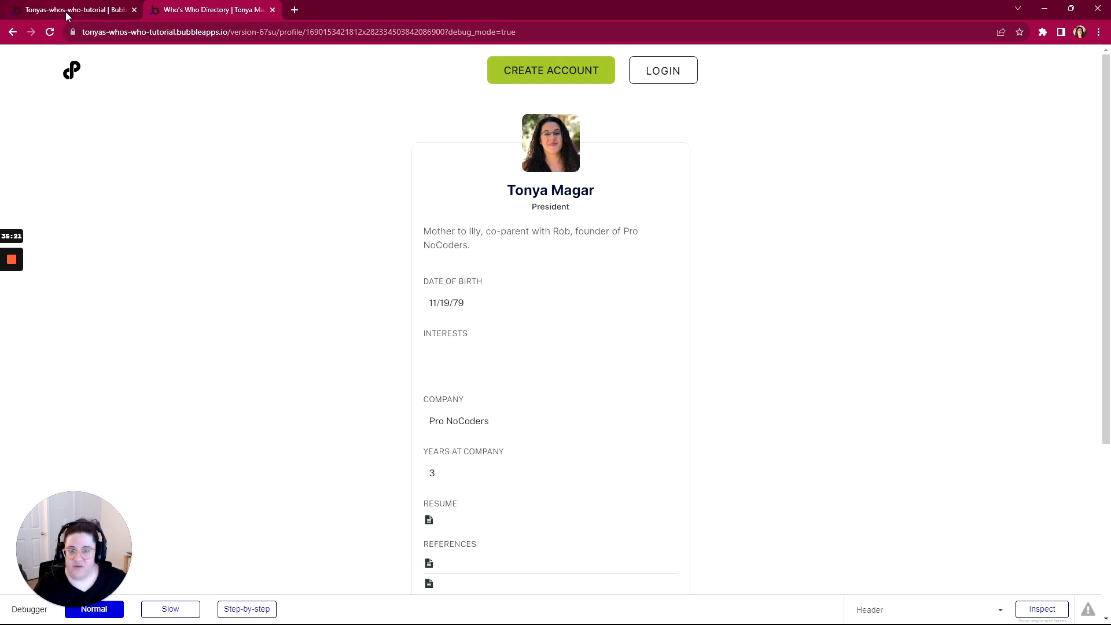
click(12, 32)
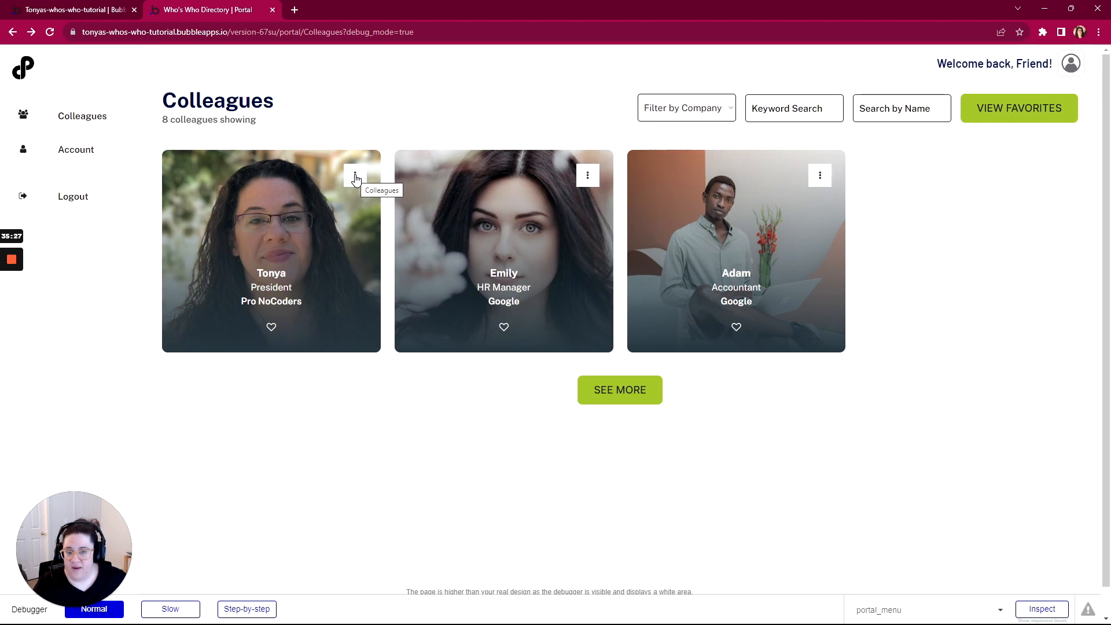
click(355, 178)
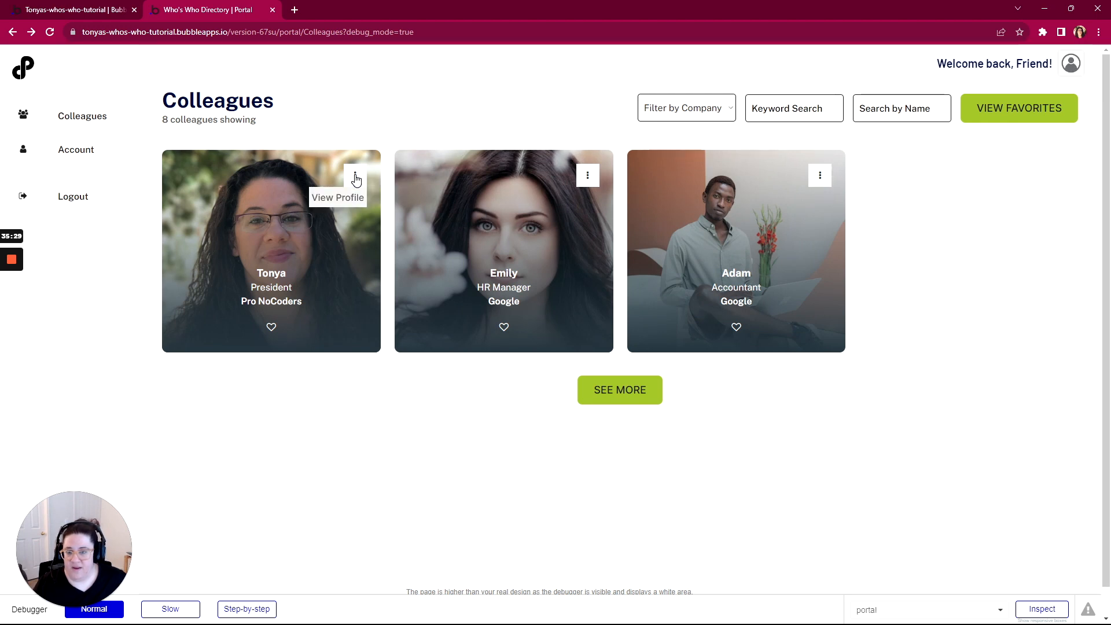
click(355, 176)
click(354, 177)
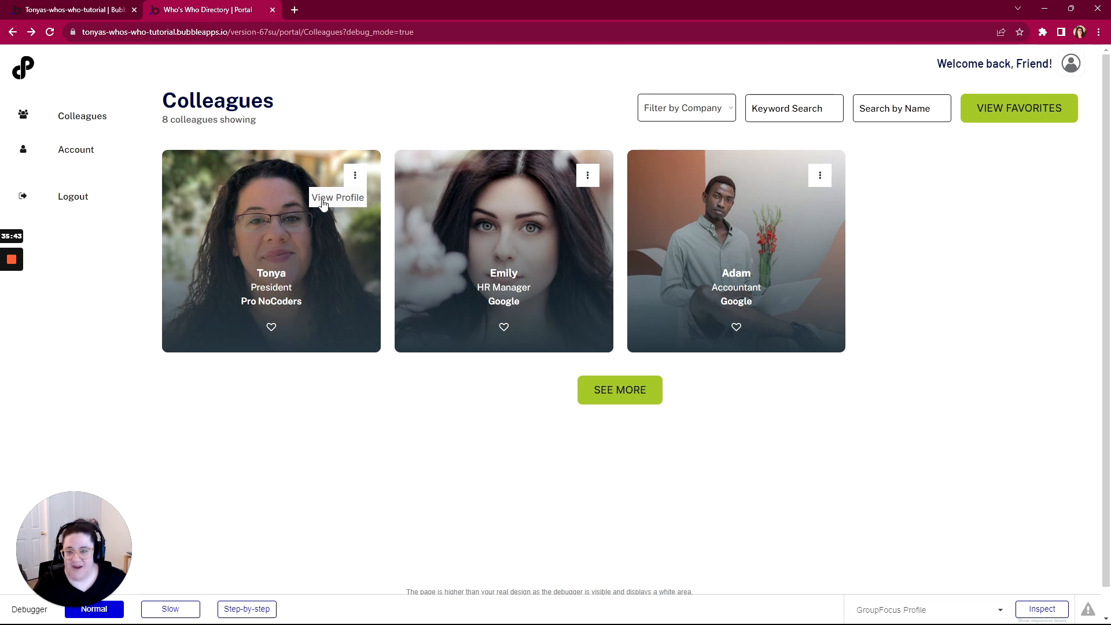
click(325, 200)
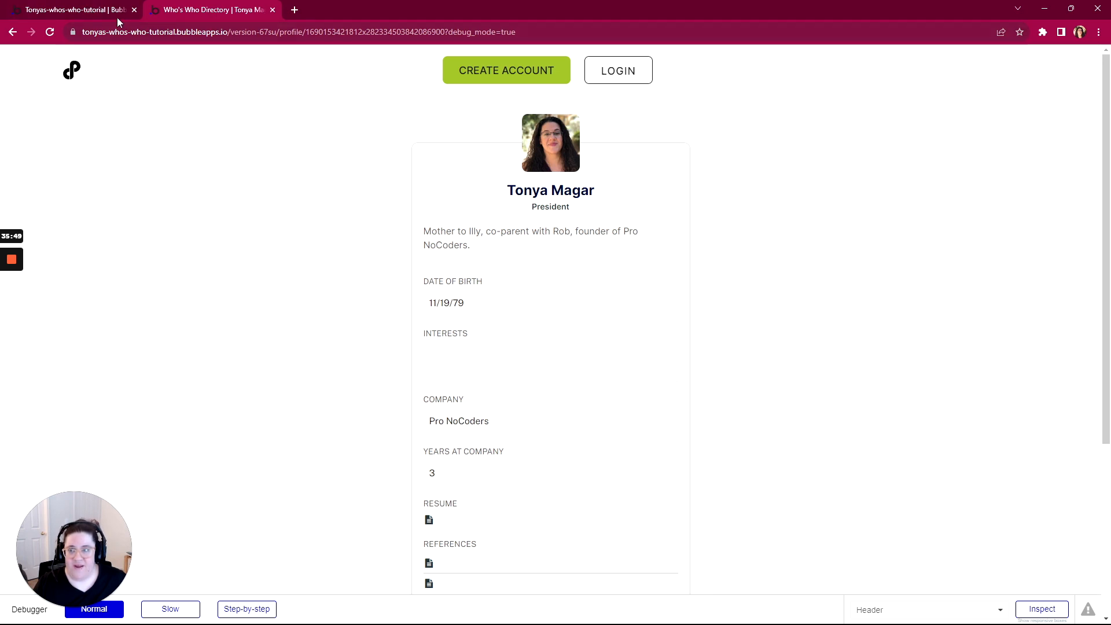
click(12, 31)
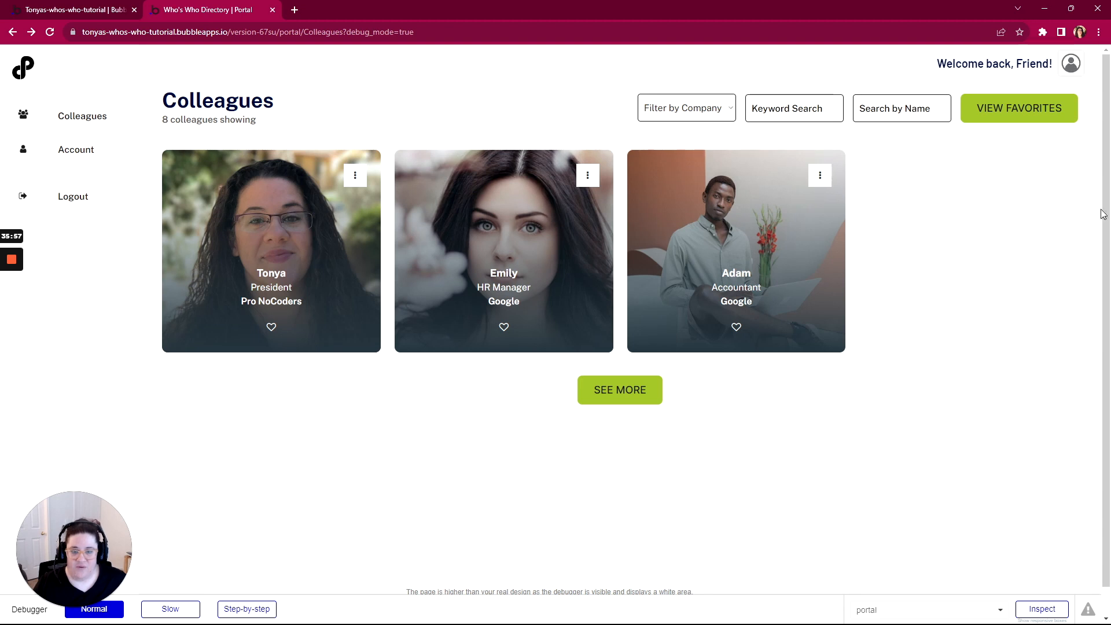
Complete Vertical Ellipsis Button in the Who's Who App outline, collapsing it and Email Icon Button
key(alt+Tab)
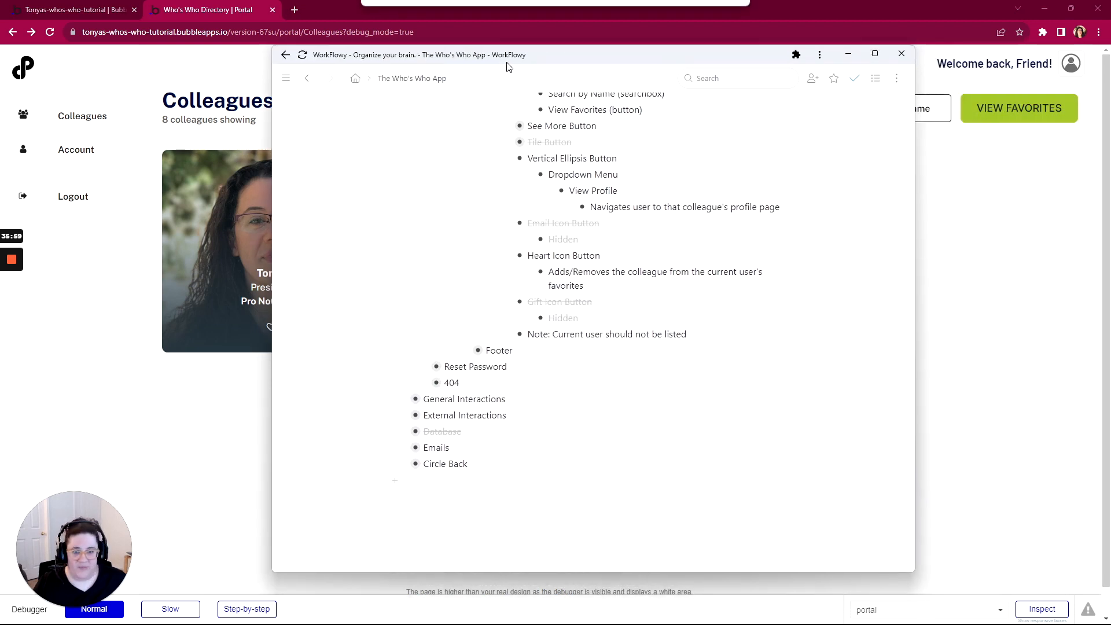
scroll(517, 295, up, 1)
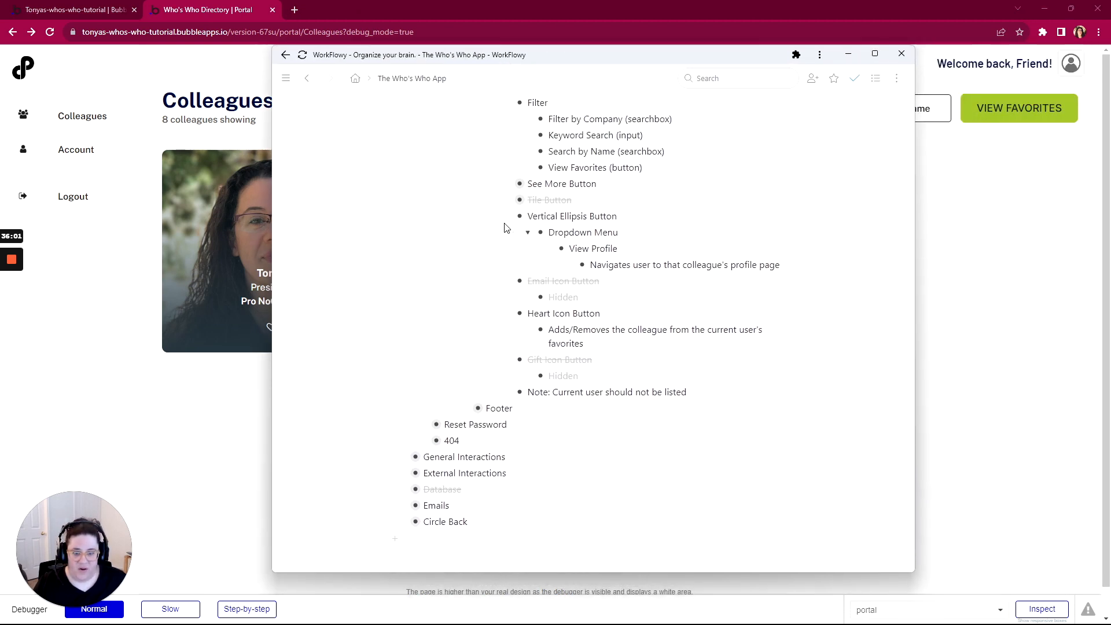
mouse_move(489, 216)
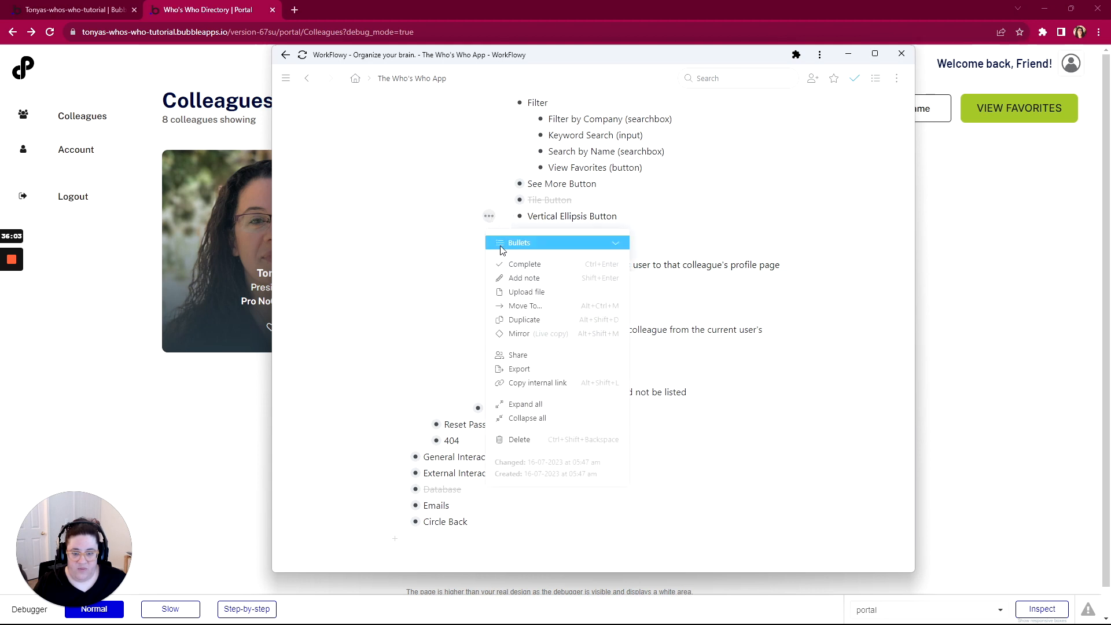
click(517, 265)
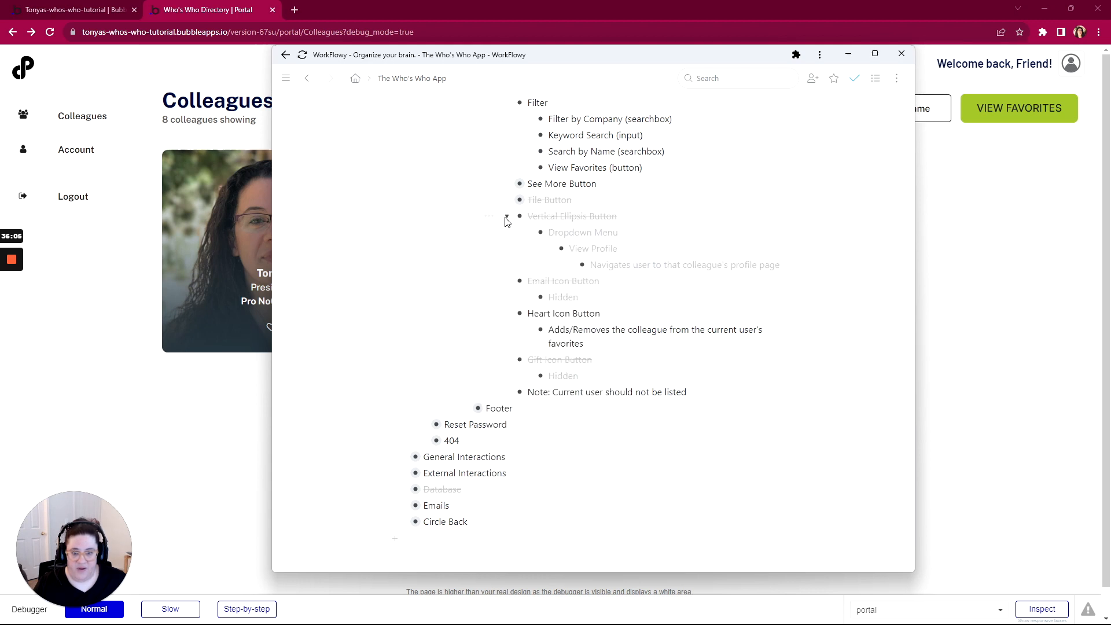
click(506, 218)
scroll(586, 309, up, 1)
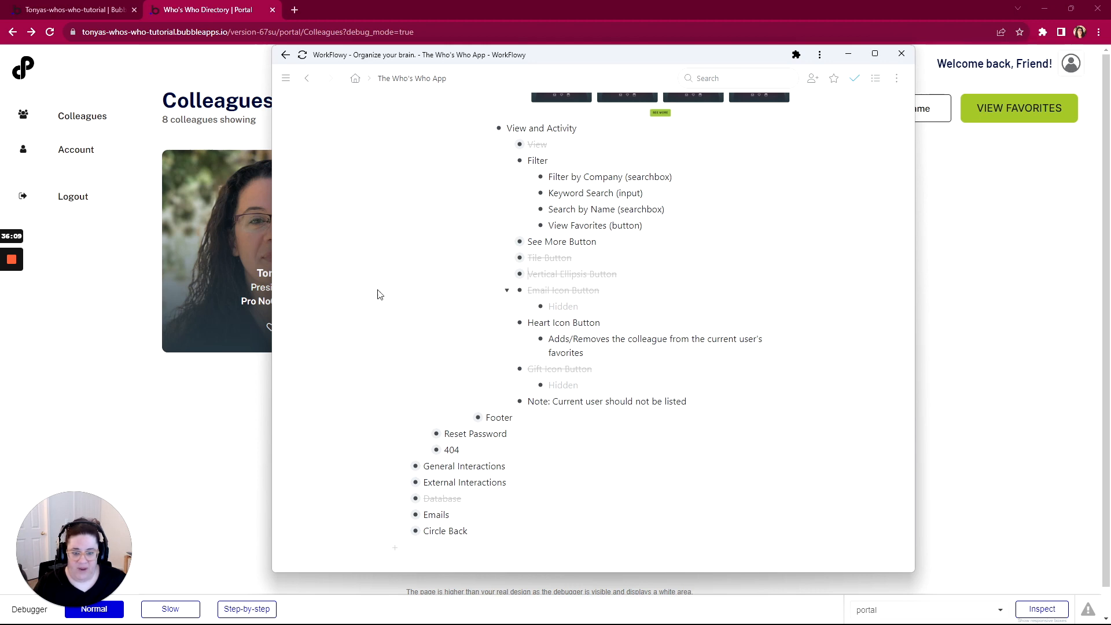
click(507, 292)
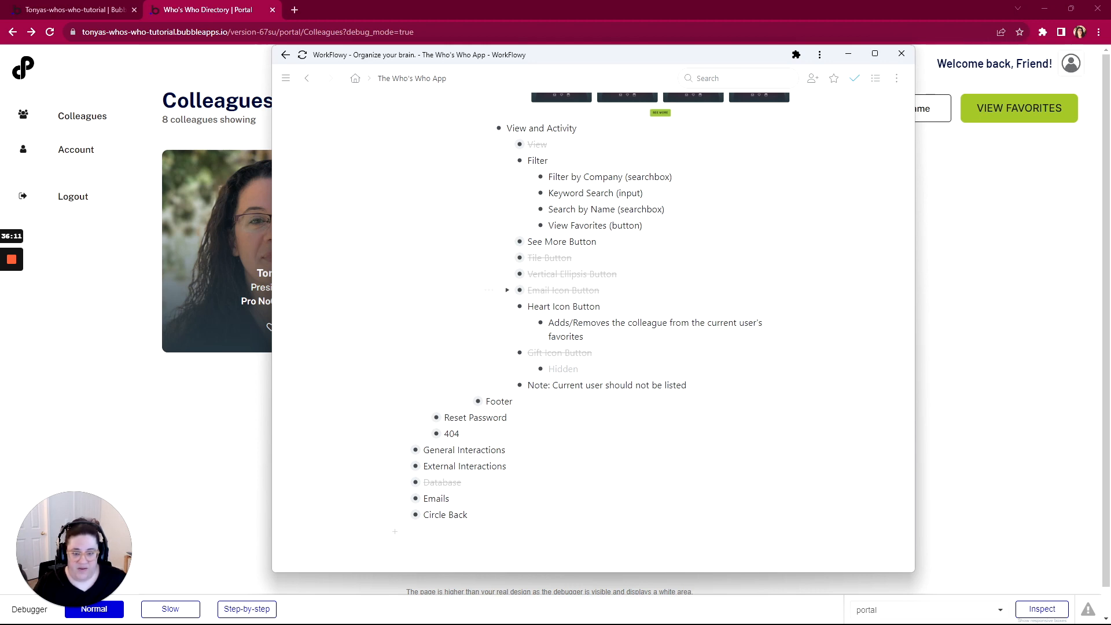
scroll(509, 200, down, 1)
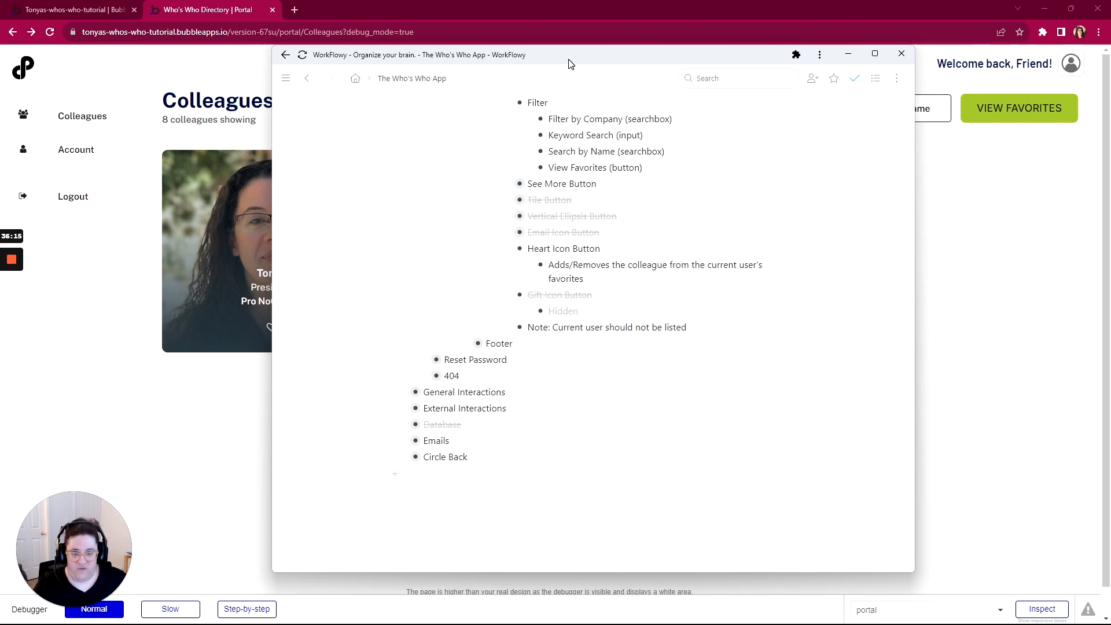
drag(570, 63, 1110, 115)
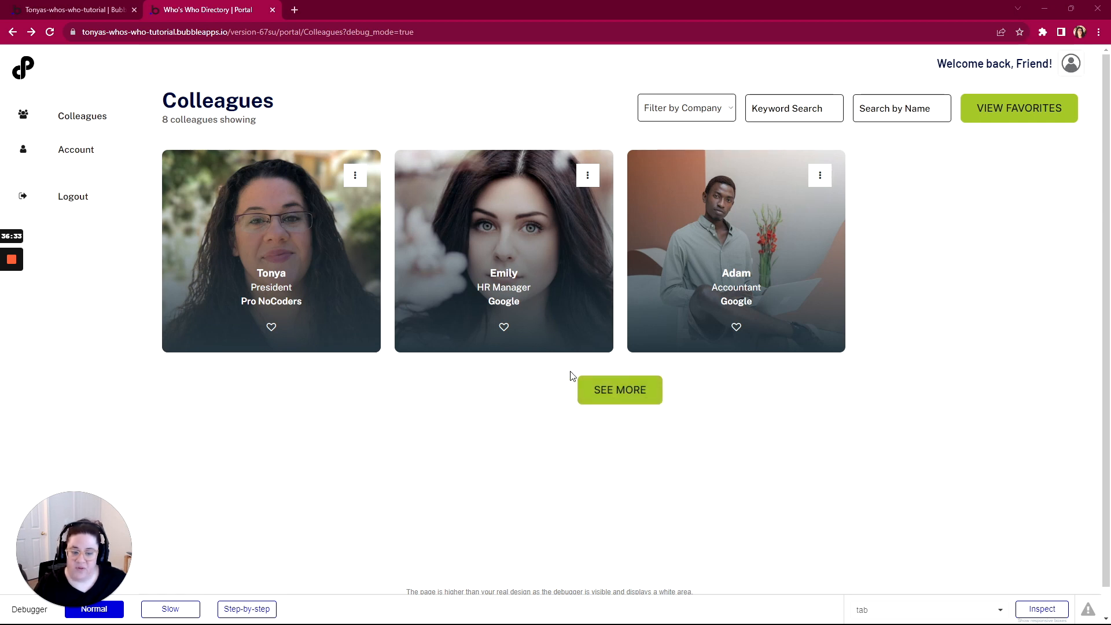
Select the colleagues-rg repeating group and review WorkFlowy's See More Button requirements
click(103, 10)
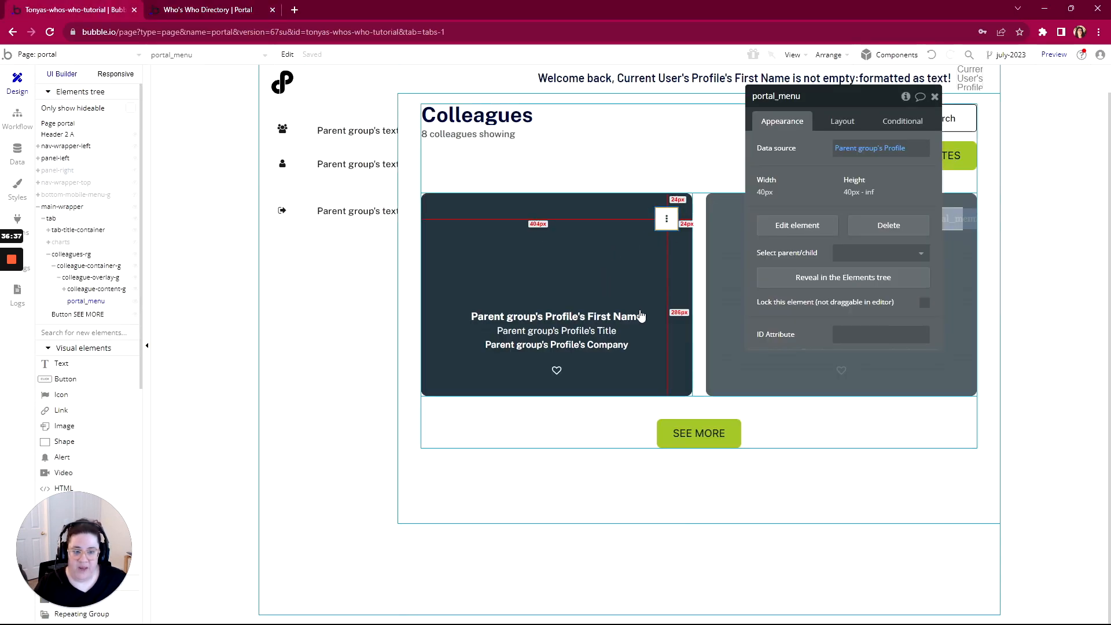
click(699, 372)
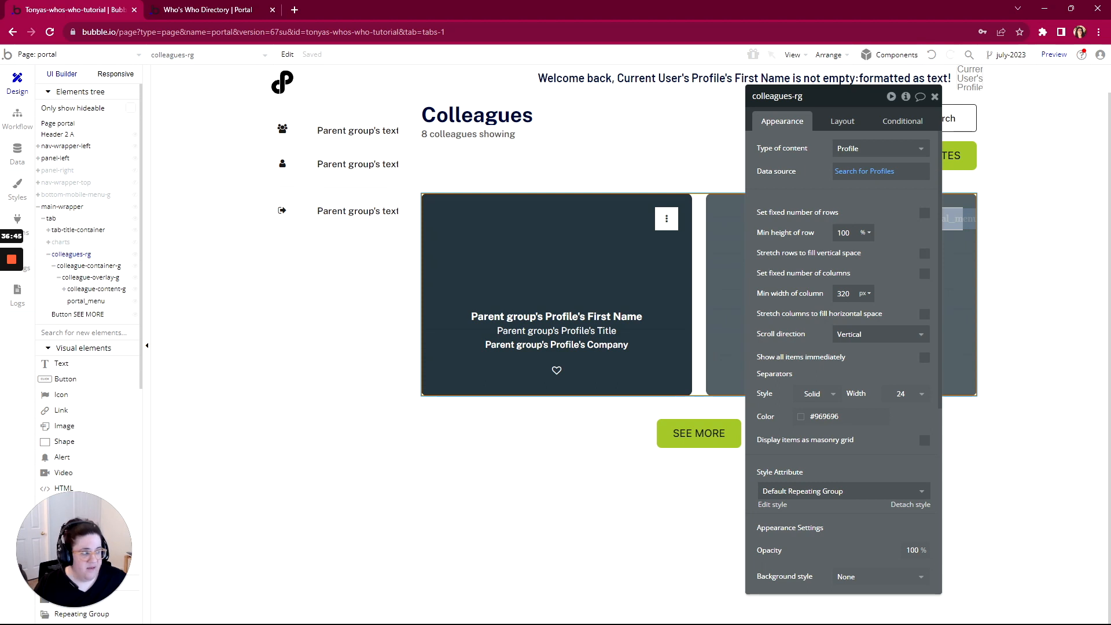
drag(1110, 58, 443, 59)
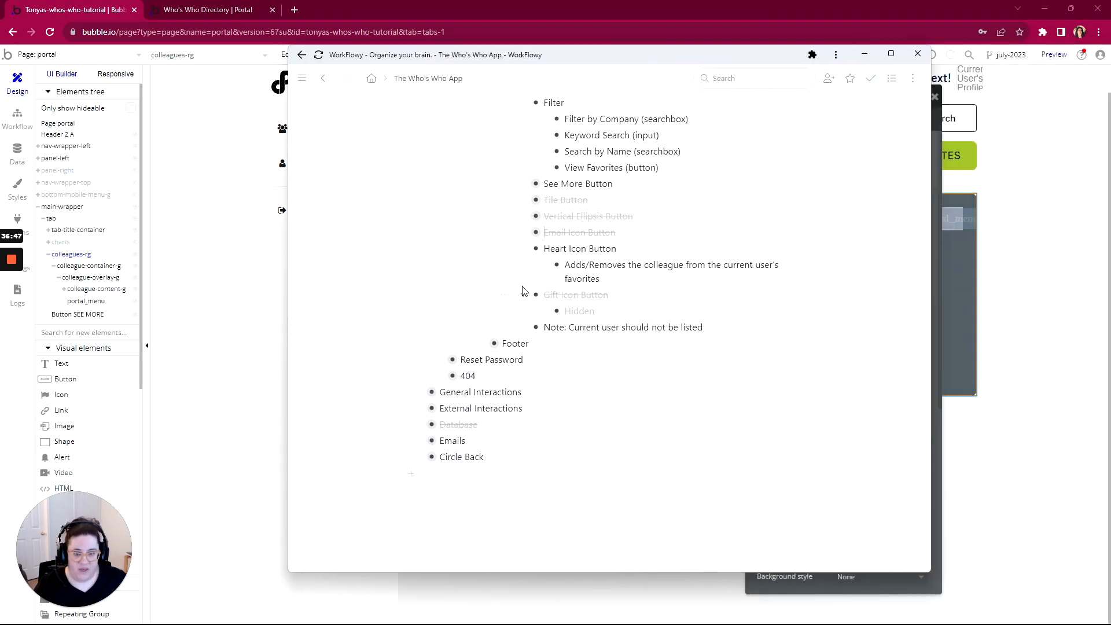
scroll(523, 288, up, 1)
click(524, 243)
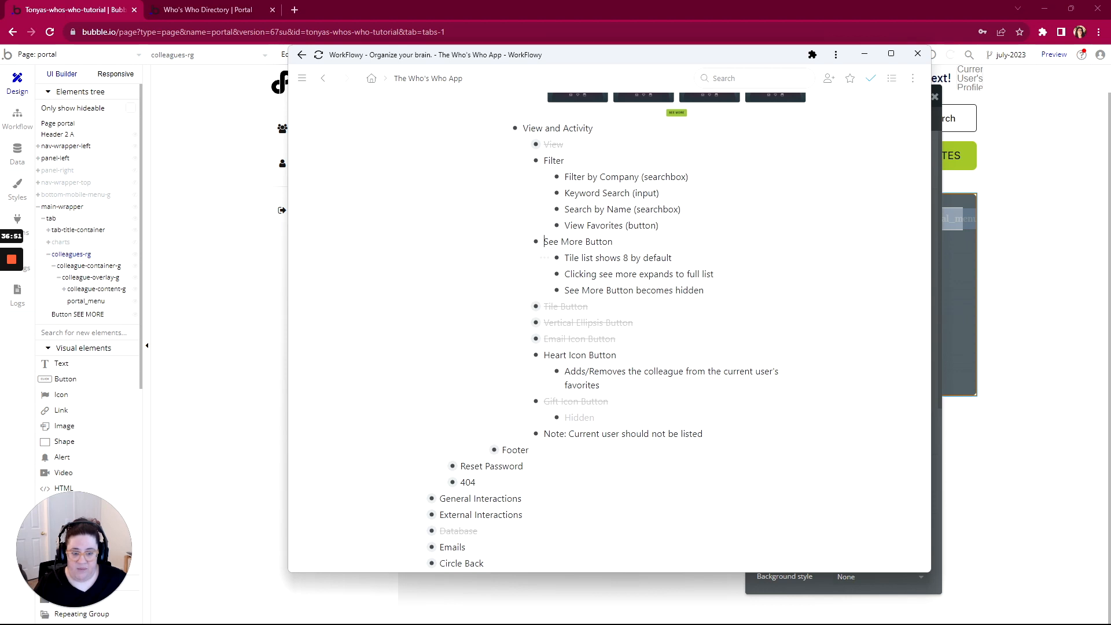
drag(621, 68, 1110, 68)
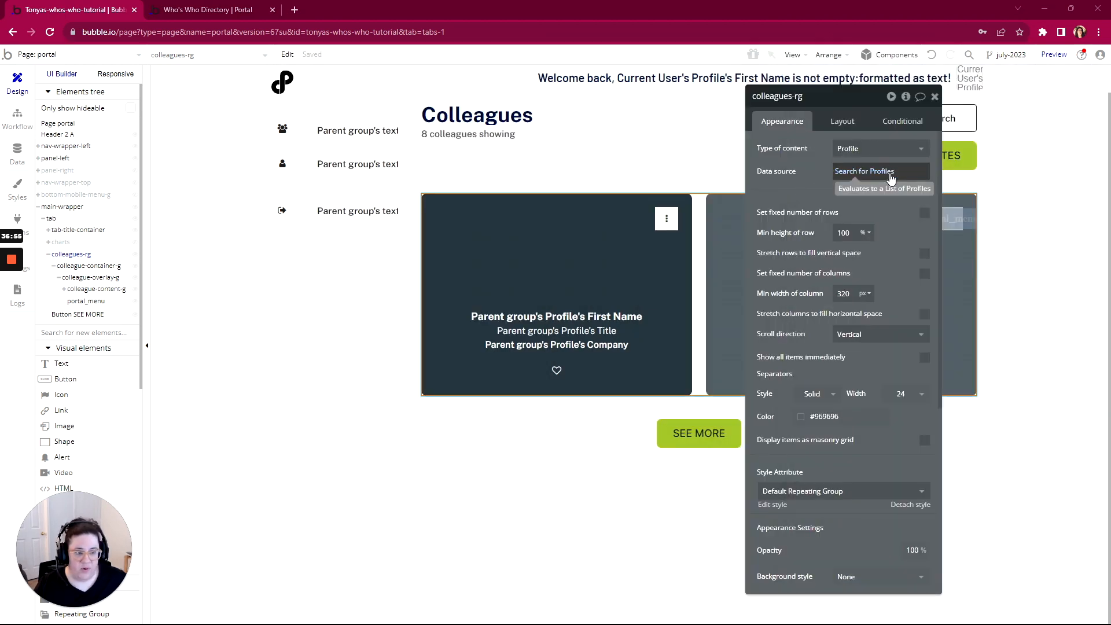
Extend colleagues-rg's data source to Search for Profiles:items until #8
click(882, 172)
click(909, 171)
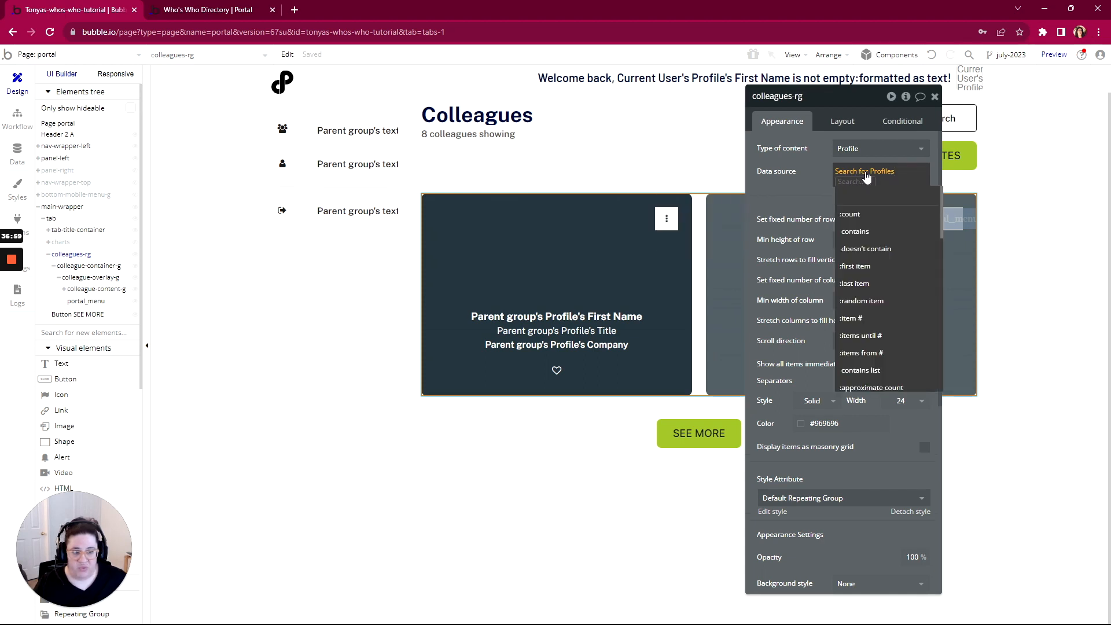
click(868, 336)
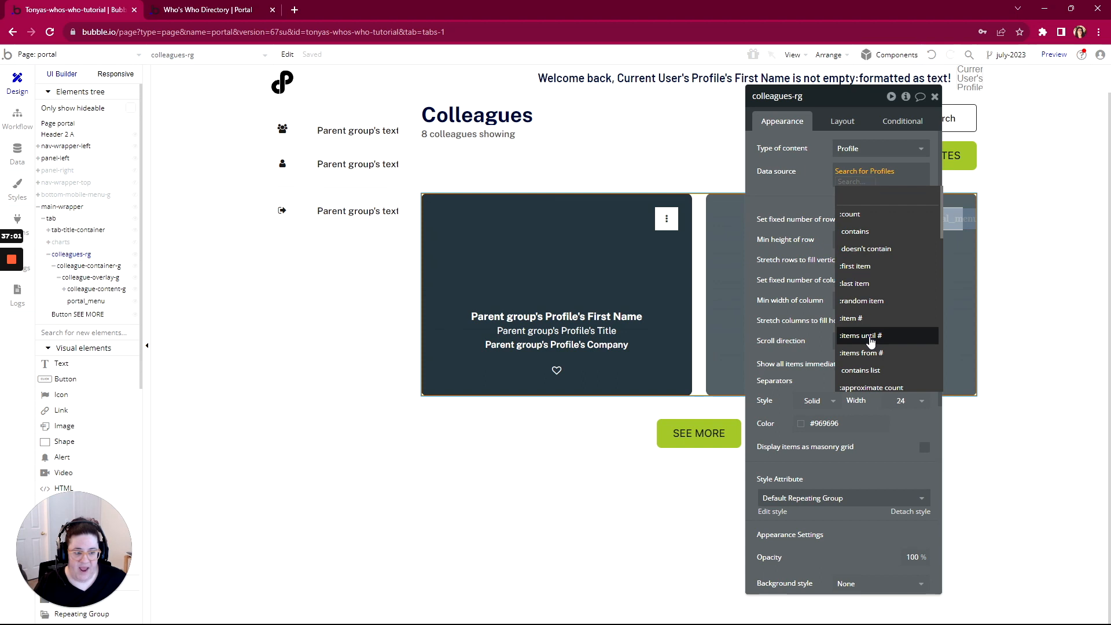
text(8)
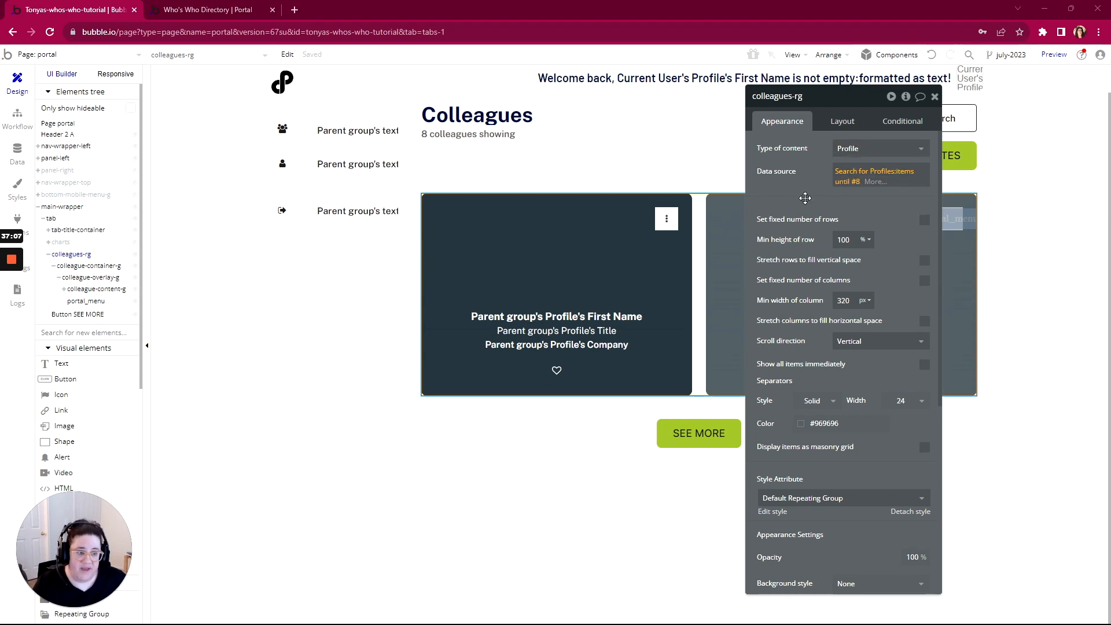
click(857, 197)
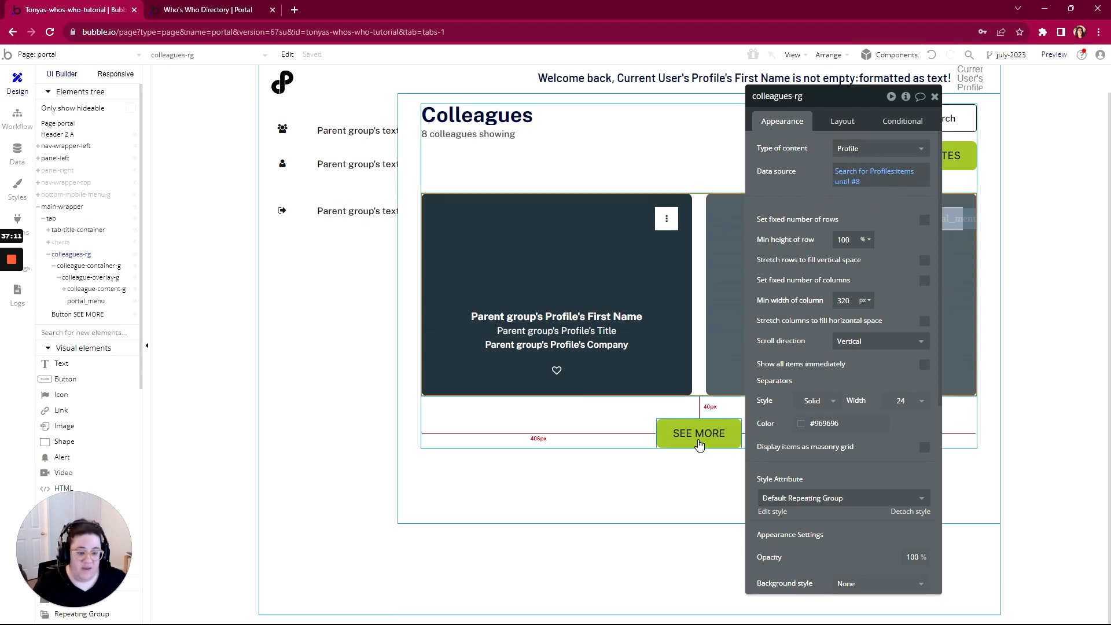
click(699, 440)
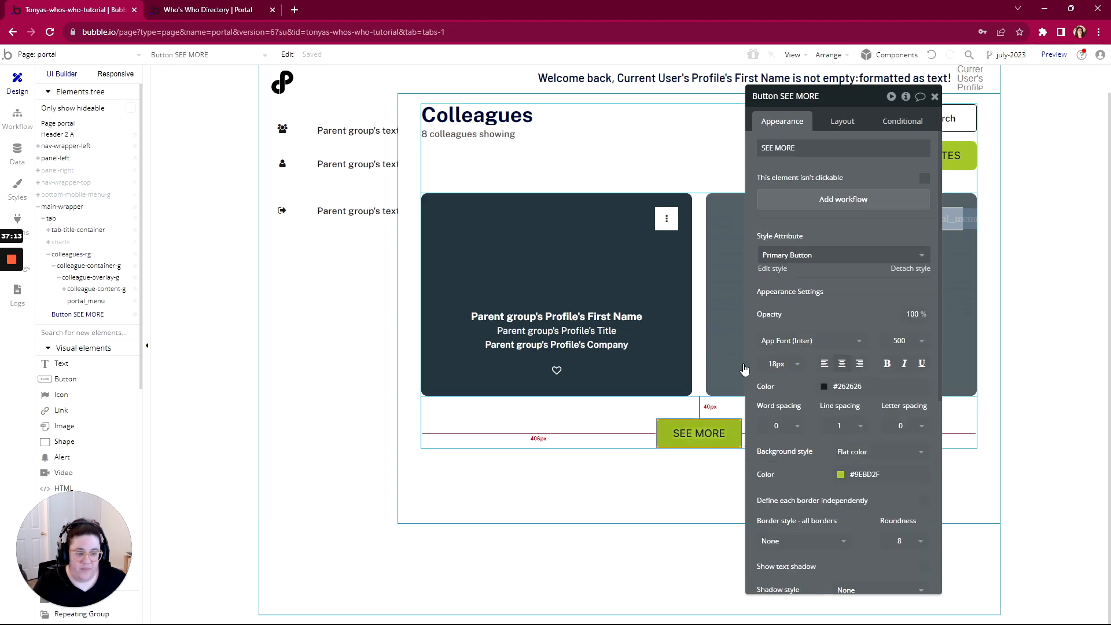
Add a SEE MORE click workflow with Display list filling colleagues-rg from Search for Profiles
click(843, 200)
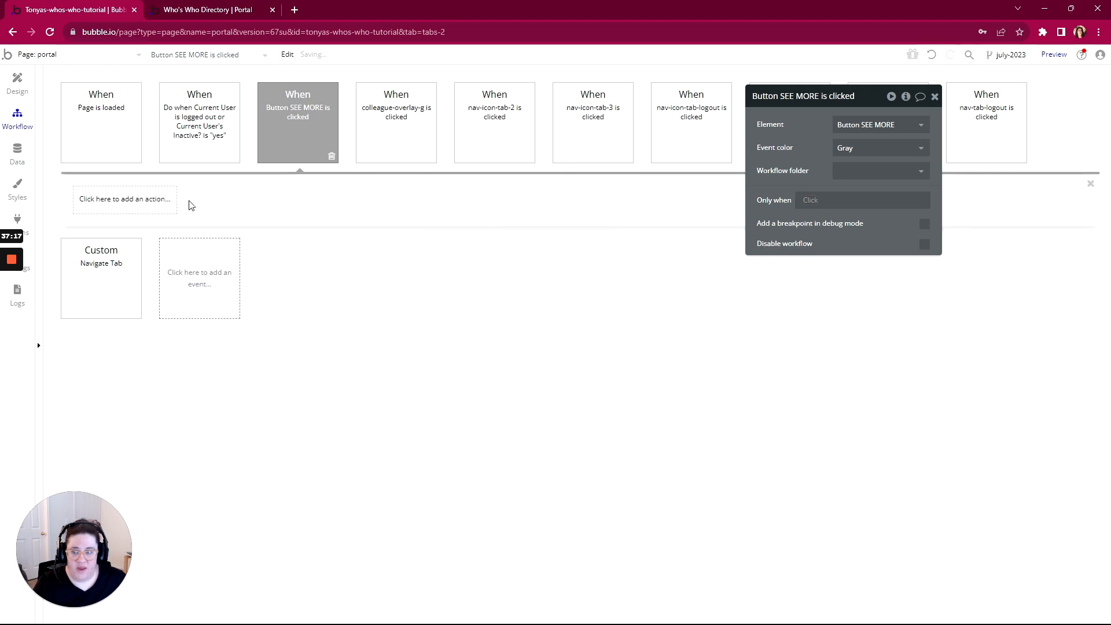
click(131, 204)
mouse_move(119, 359)
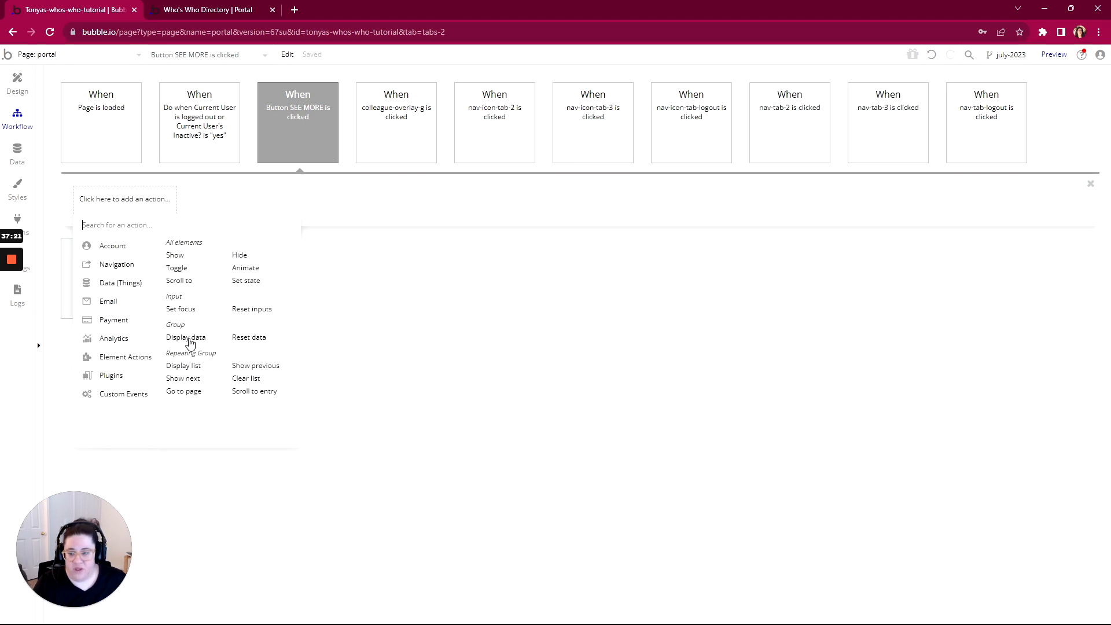
click(184, 365)
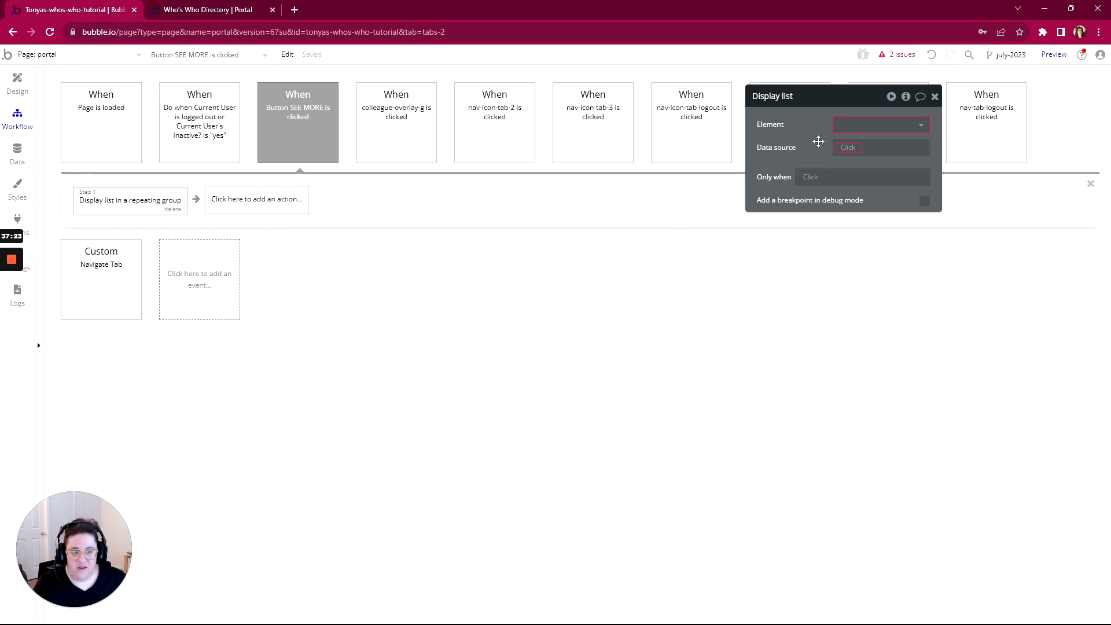
click(867, 124)
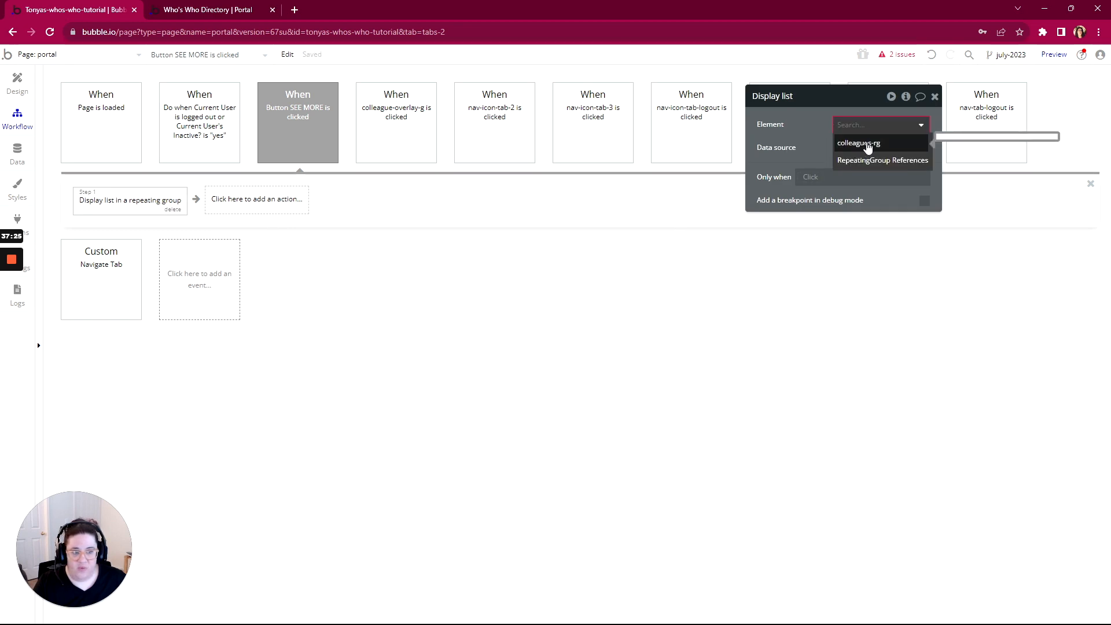
click(868, 145)
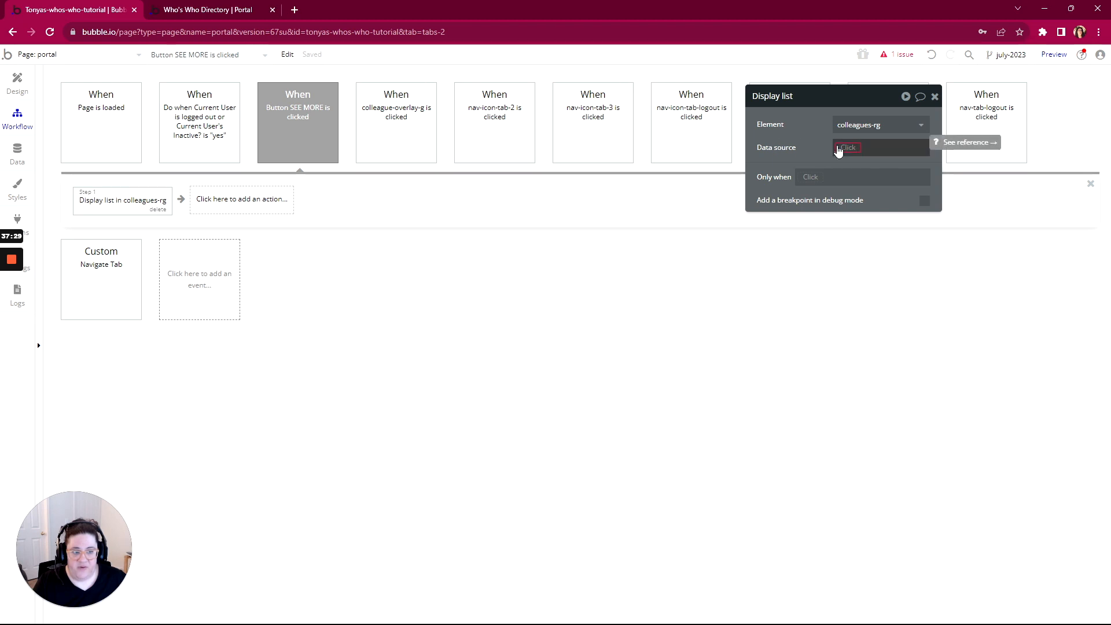
click(838, 150)
click(854, 213)
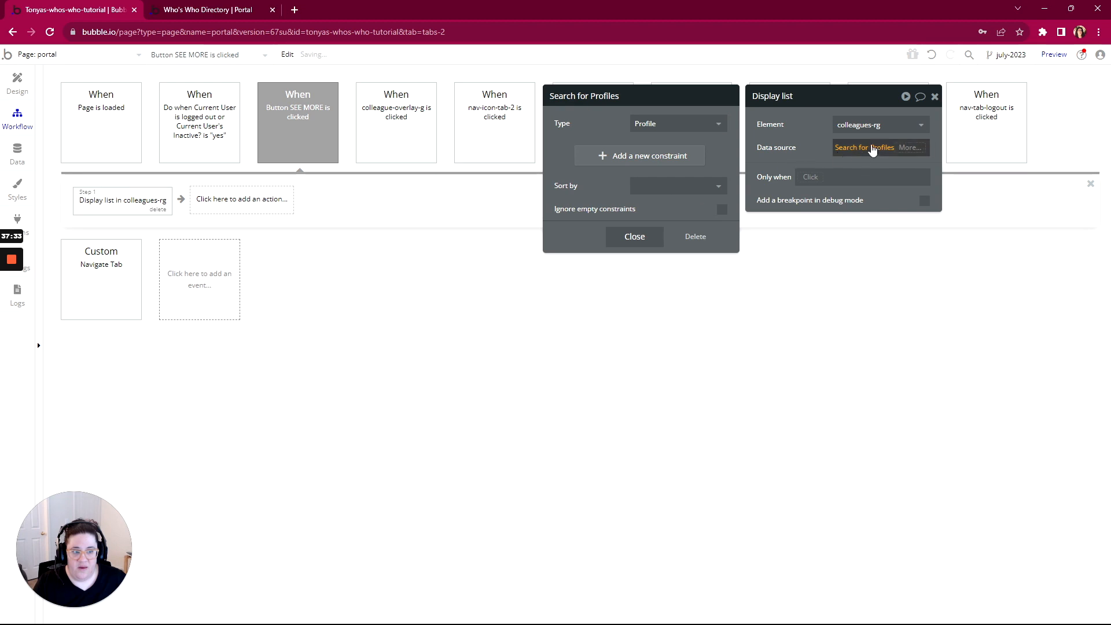
click(814, 137)
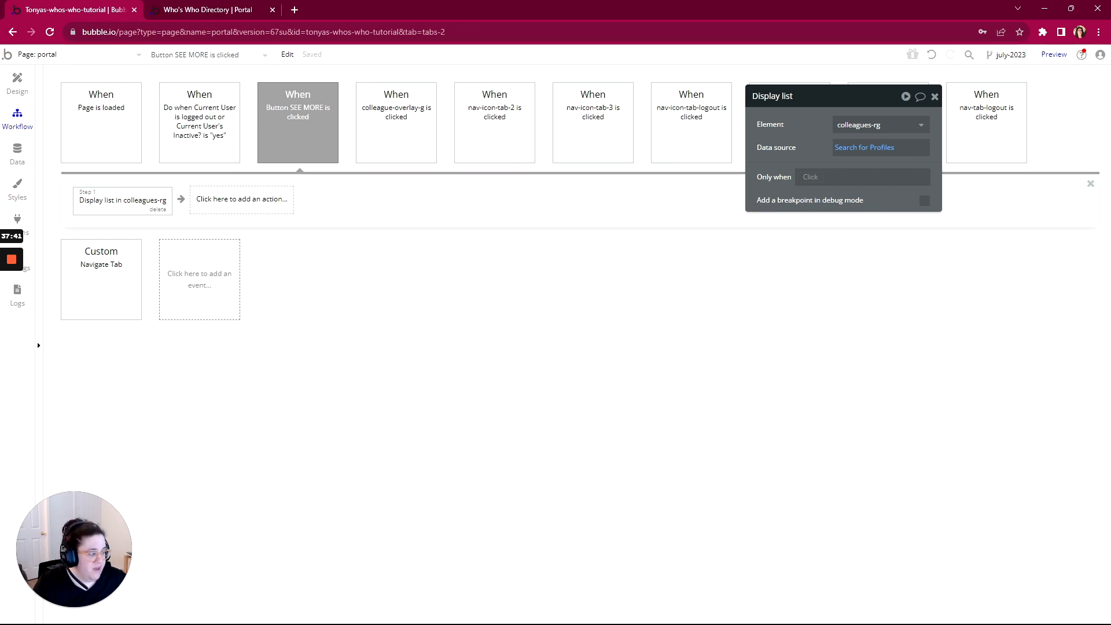
click(18, 84)
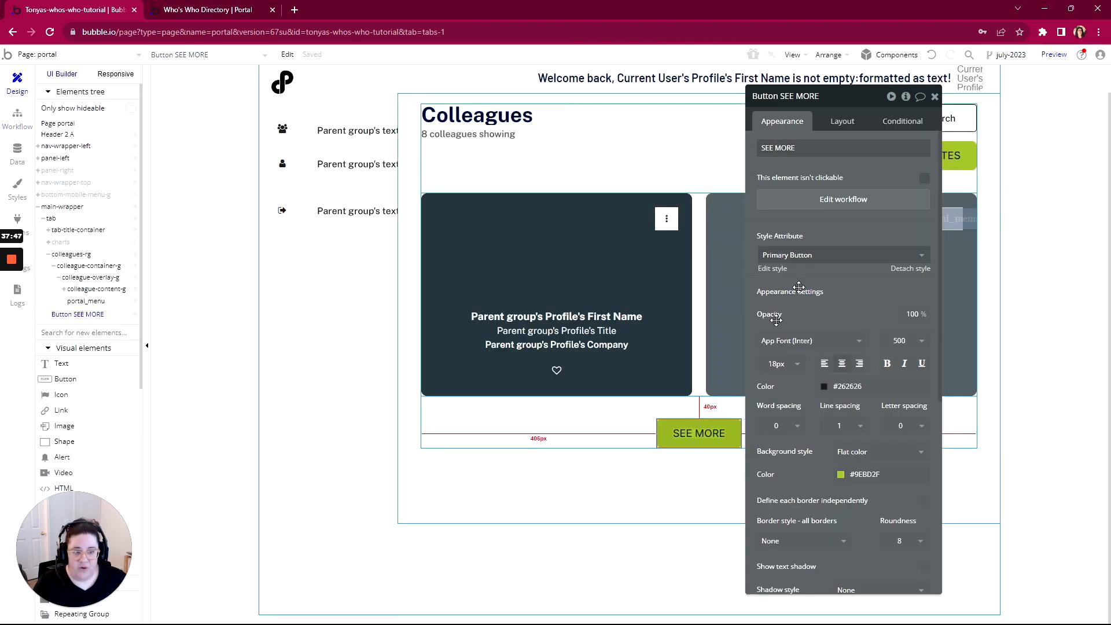
Uncheck SEE MORE's 'visible on page load' and start a condition on colleagues-rg
click(837, 131)
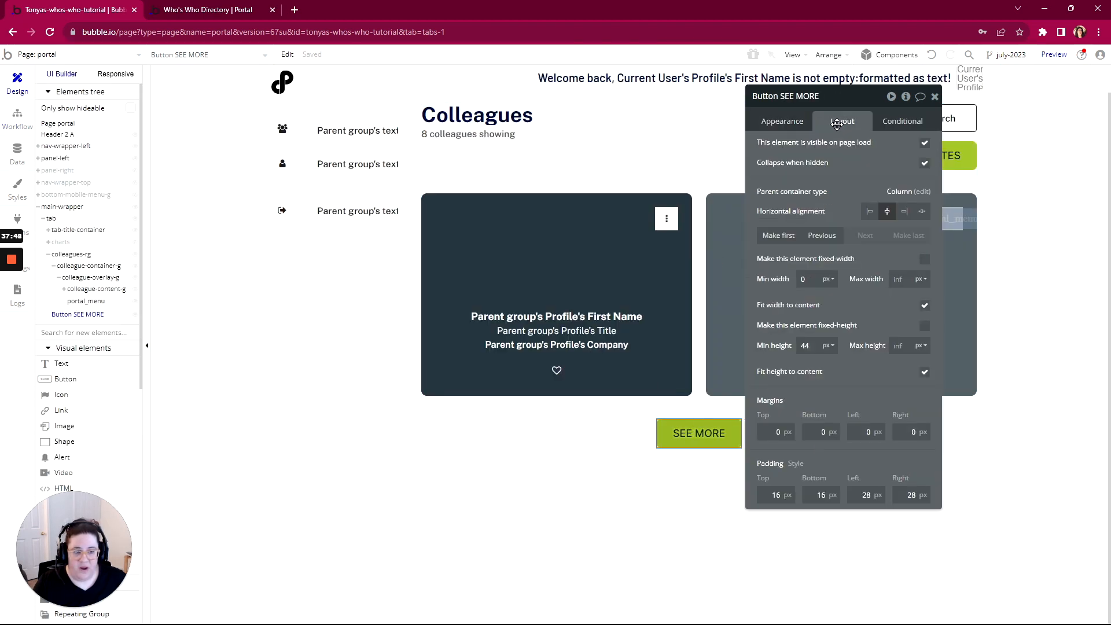
click(924, 142)
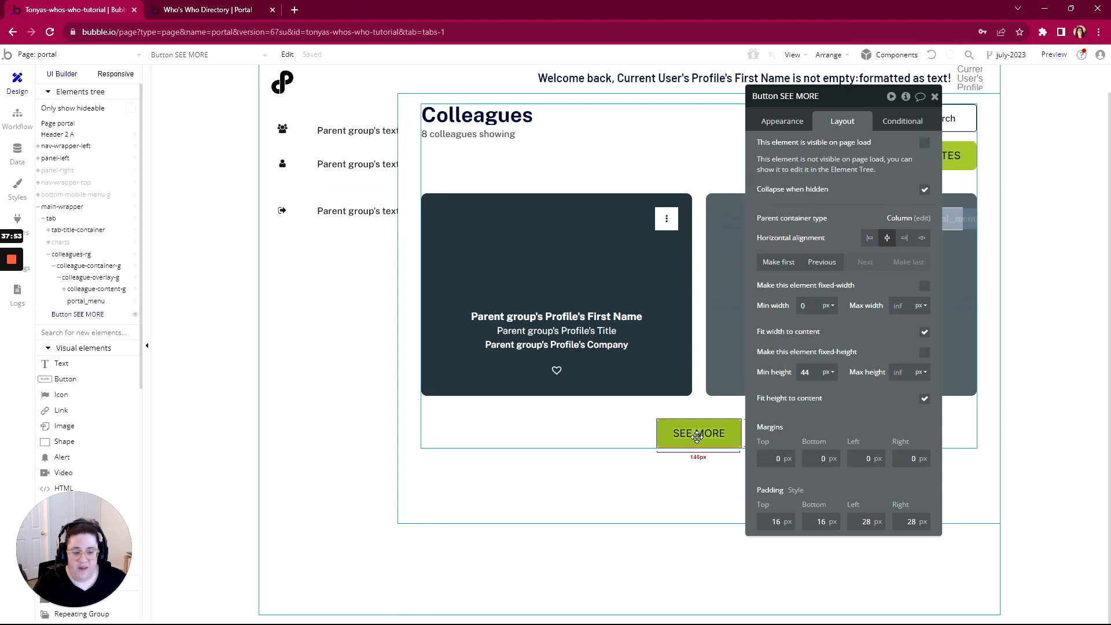
click(911, 120)
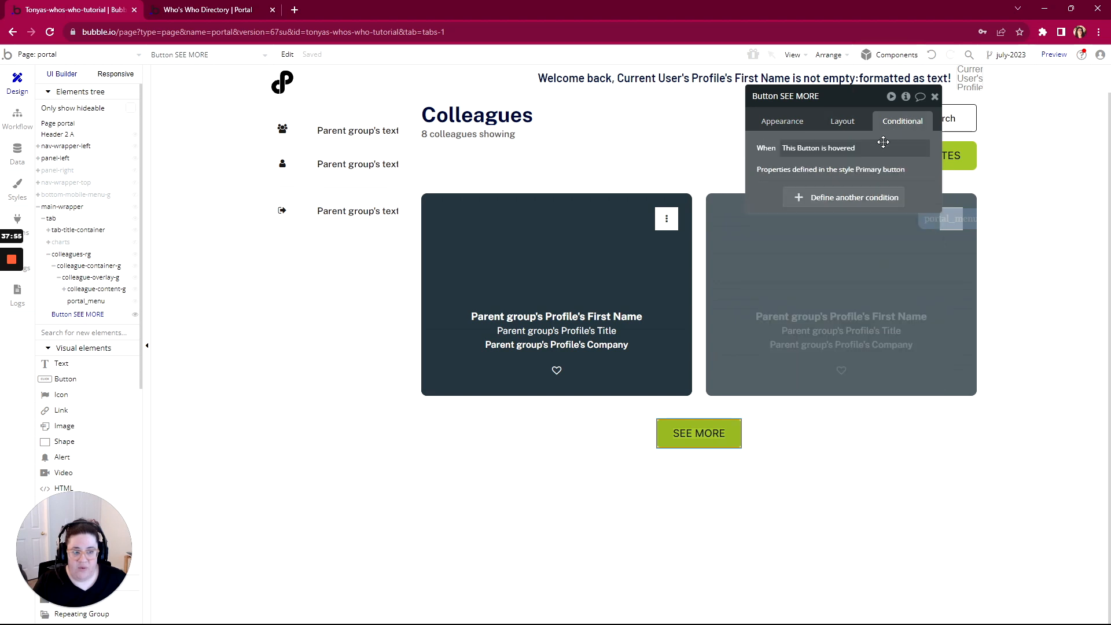
click(824, 198)
click(802, 208)
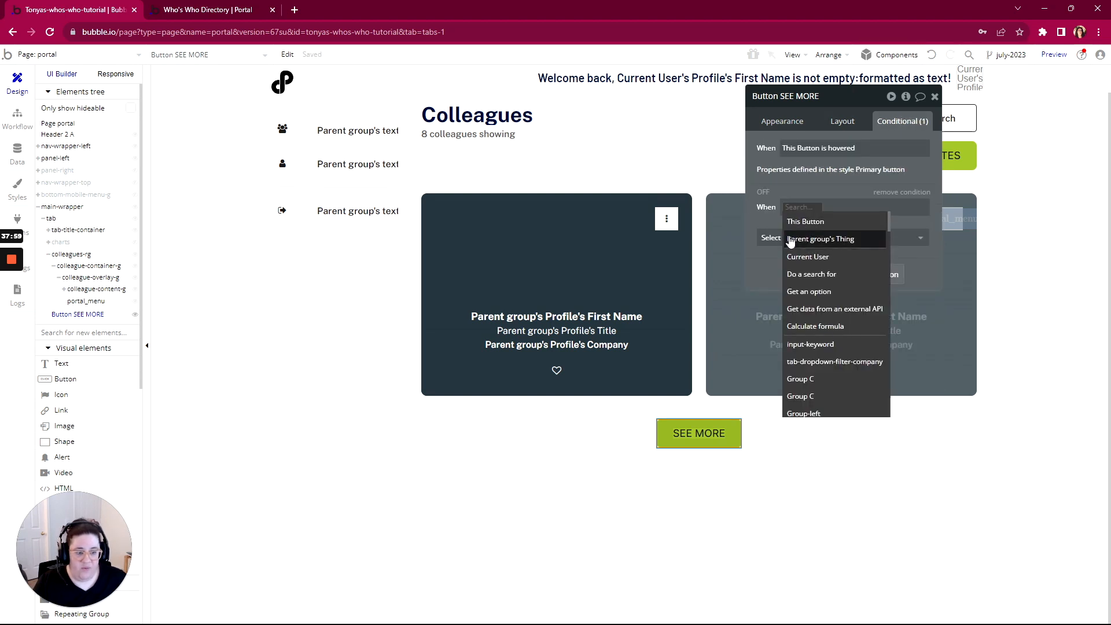
text(repe)
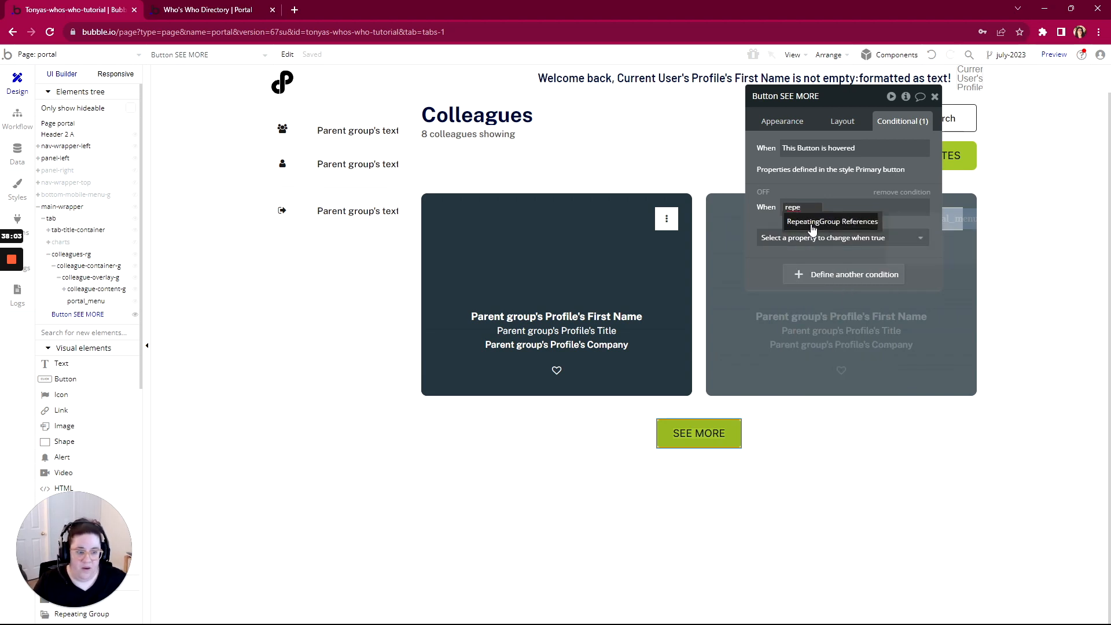
key(BackSpace)
key(BackSpace)
key(BackSpace)
key(BackSpace)
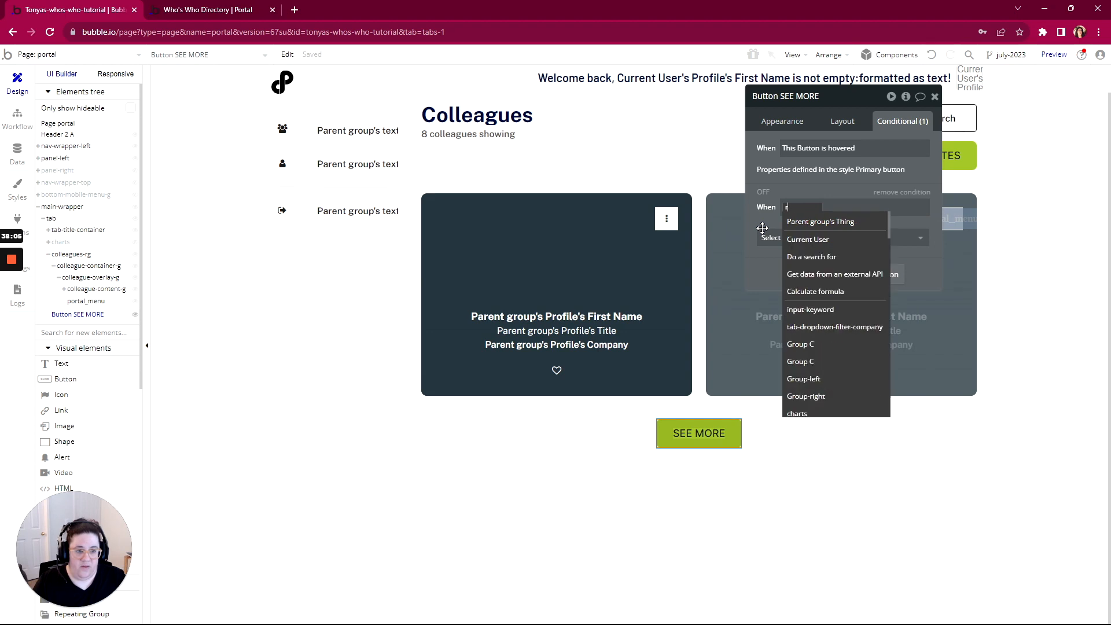
text(rg)
click(814, 222)
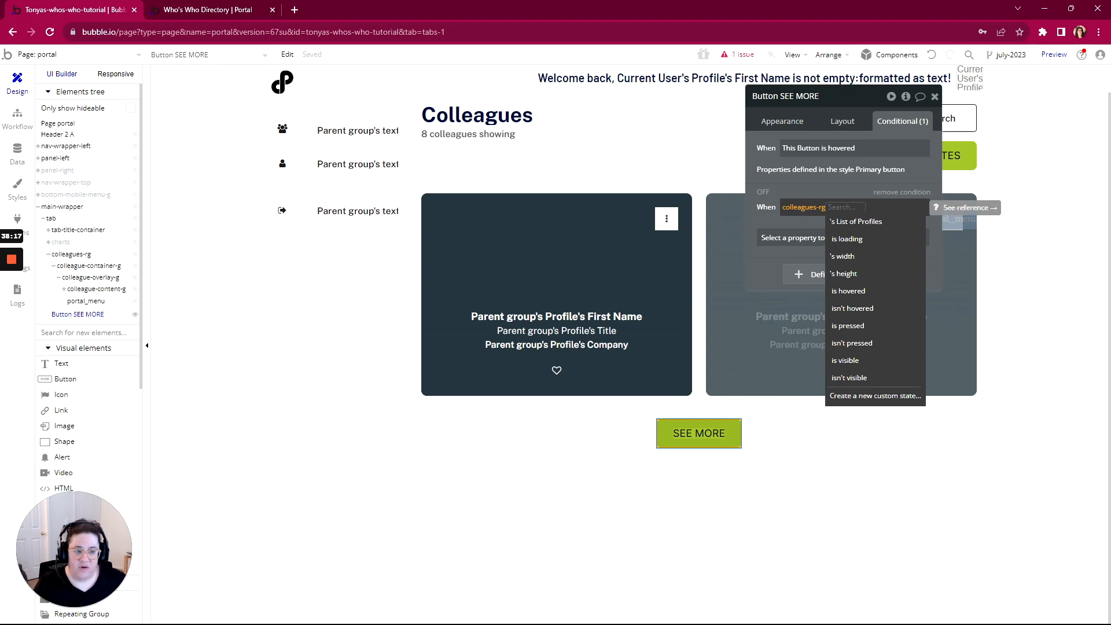
Finish the condition: List of Profiles:count < Search for Profiles:count makes the element visible
right_click(810, 213)
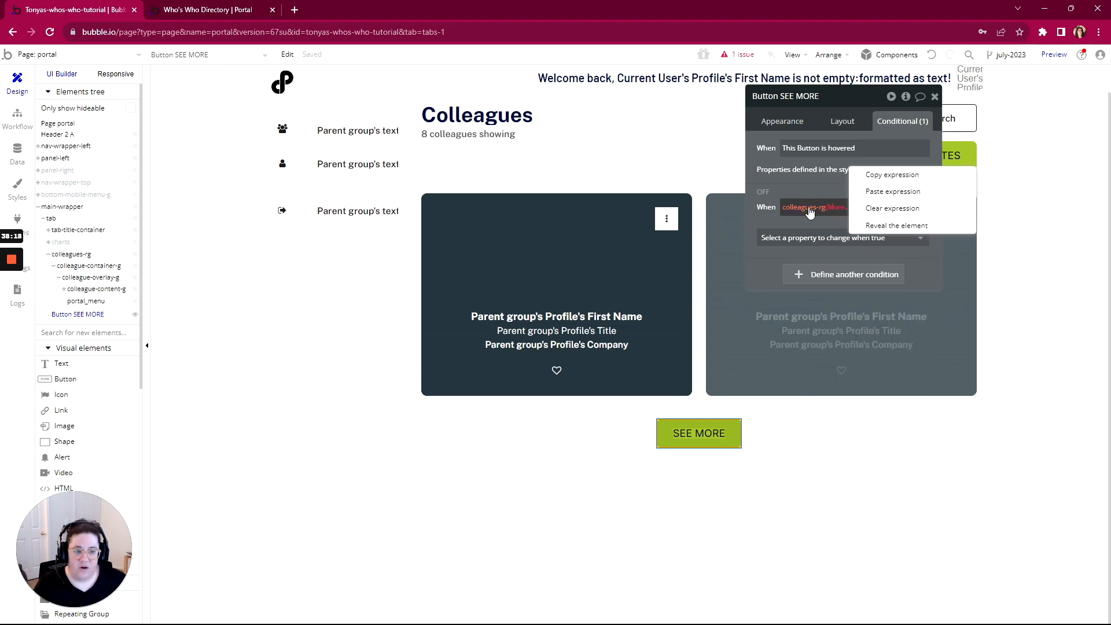
click(847, 208)
click(856, 221)
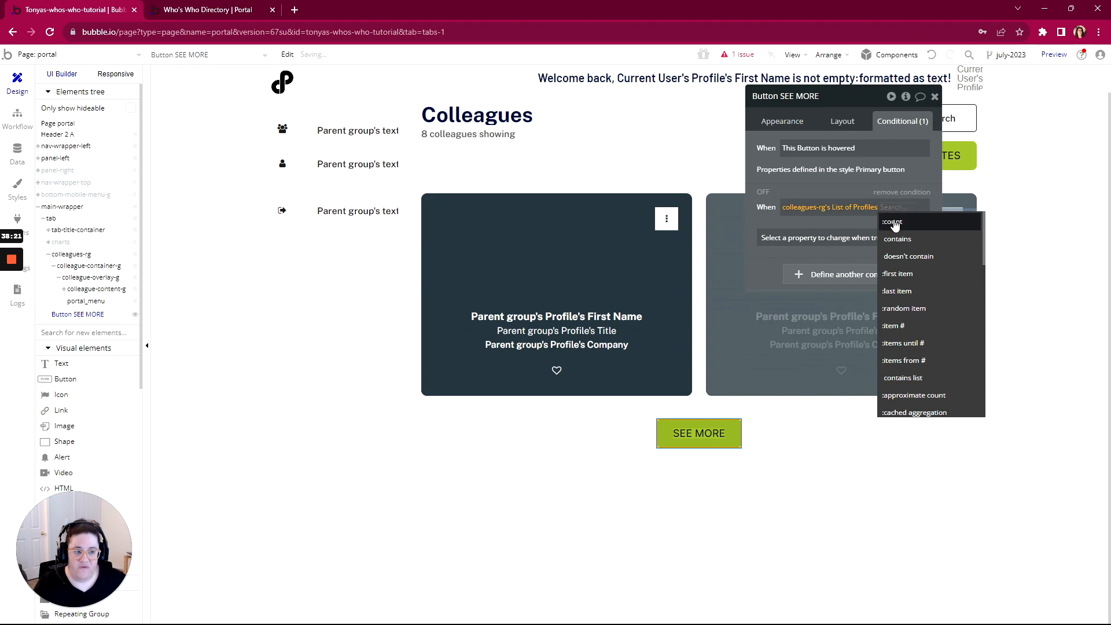
click(893, 223)
click(803, 319)
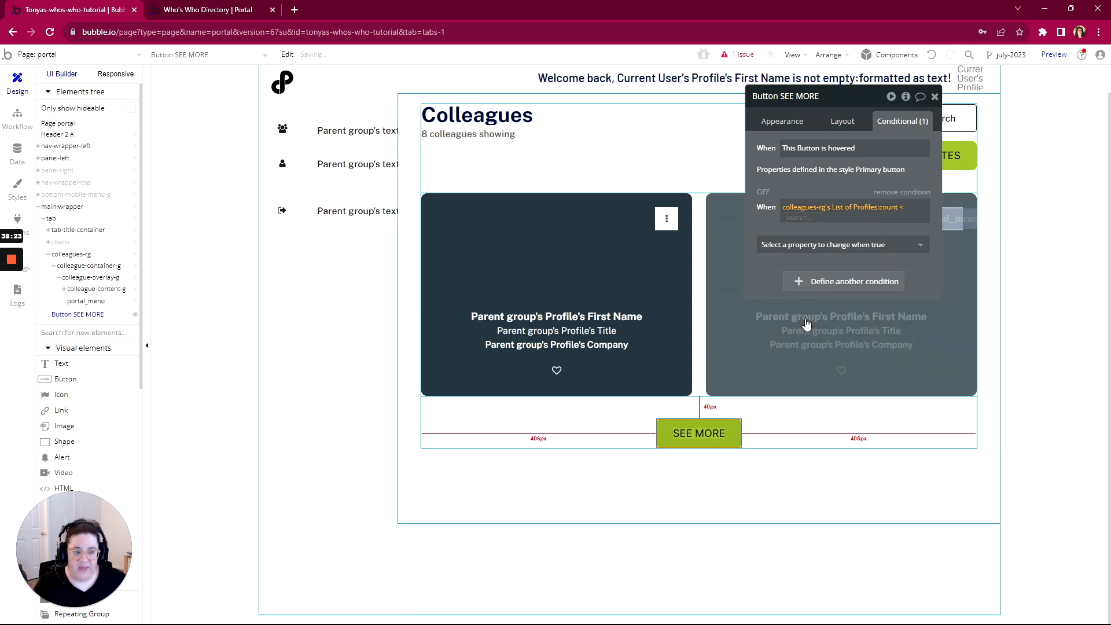
click(805, 285)
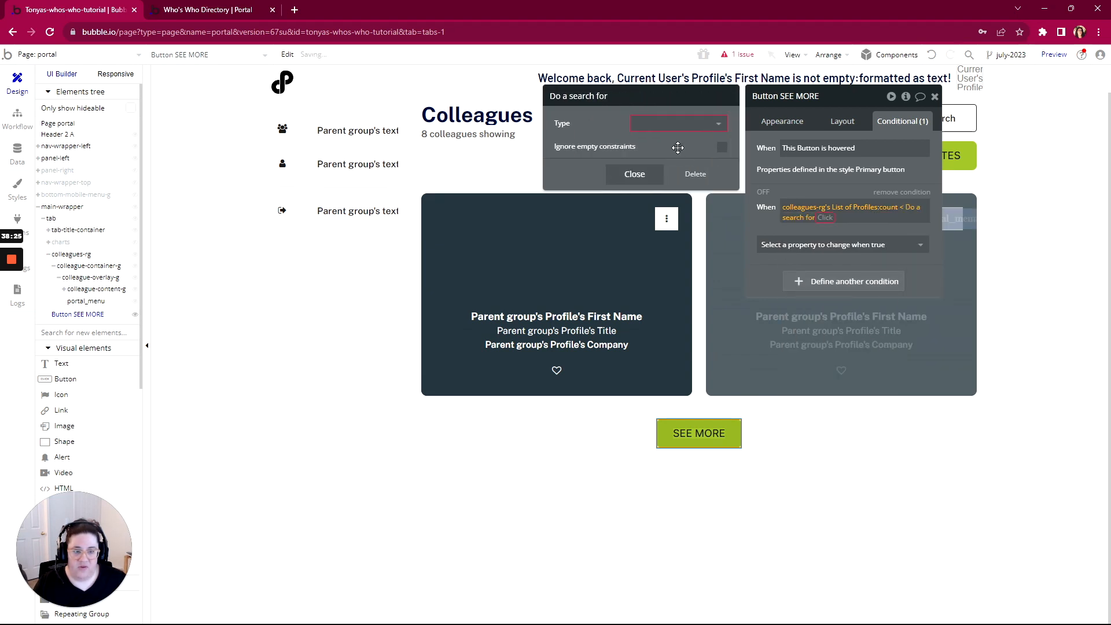
click(677, 124)
click(654, 210)
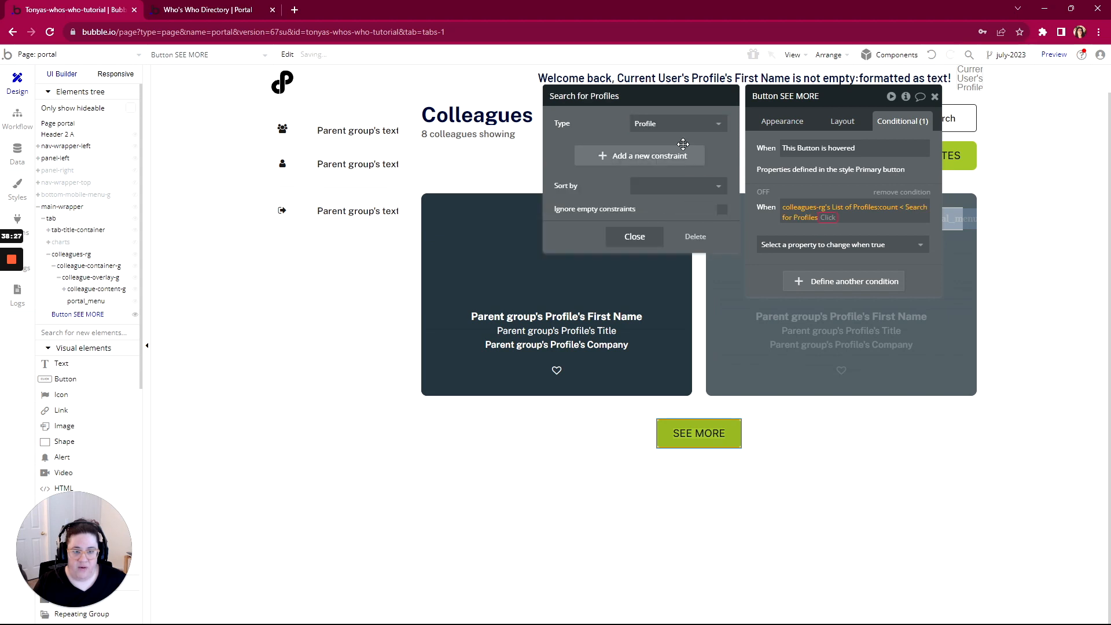
click(822, 222)
click(840, 228)
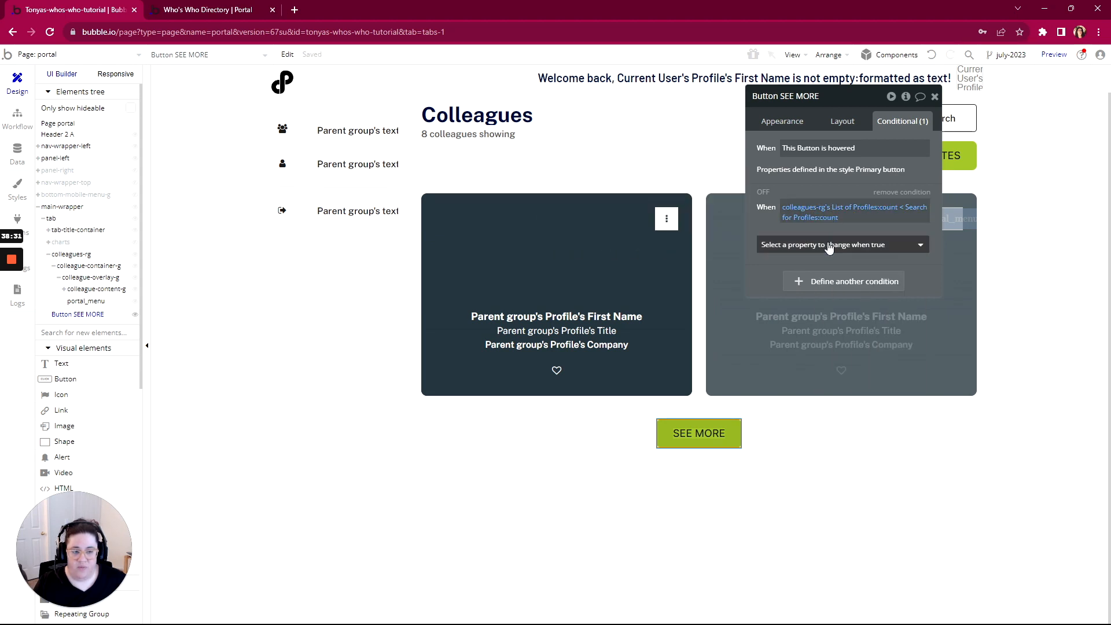
click(829, 246)
click(811, 282)
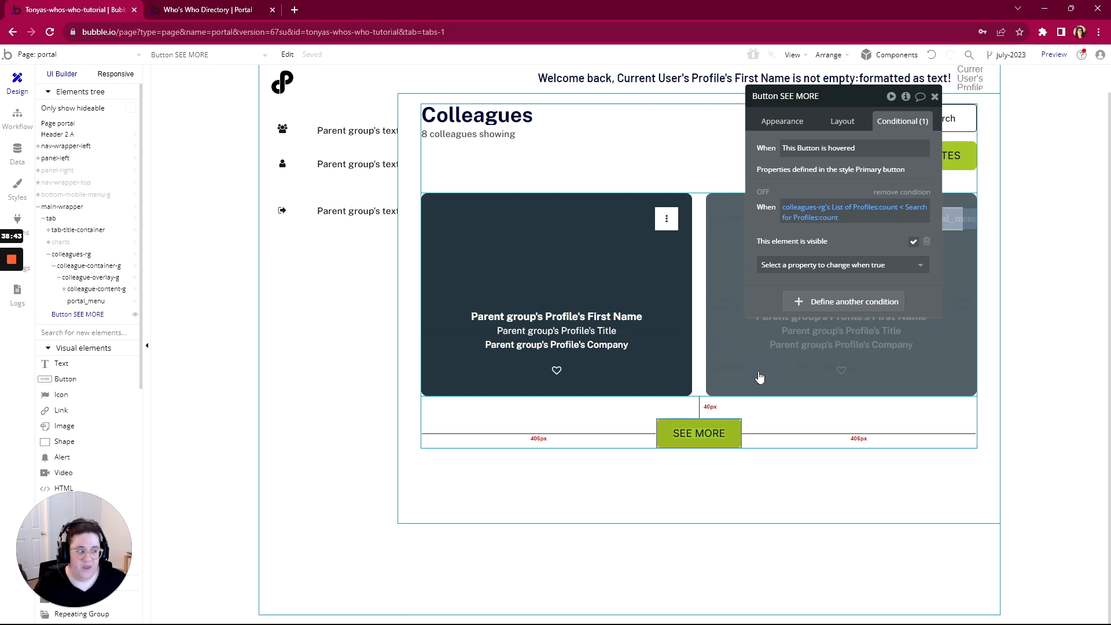
drag(1110, 93, 561, 49)
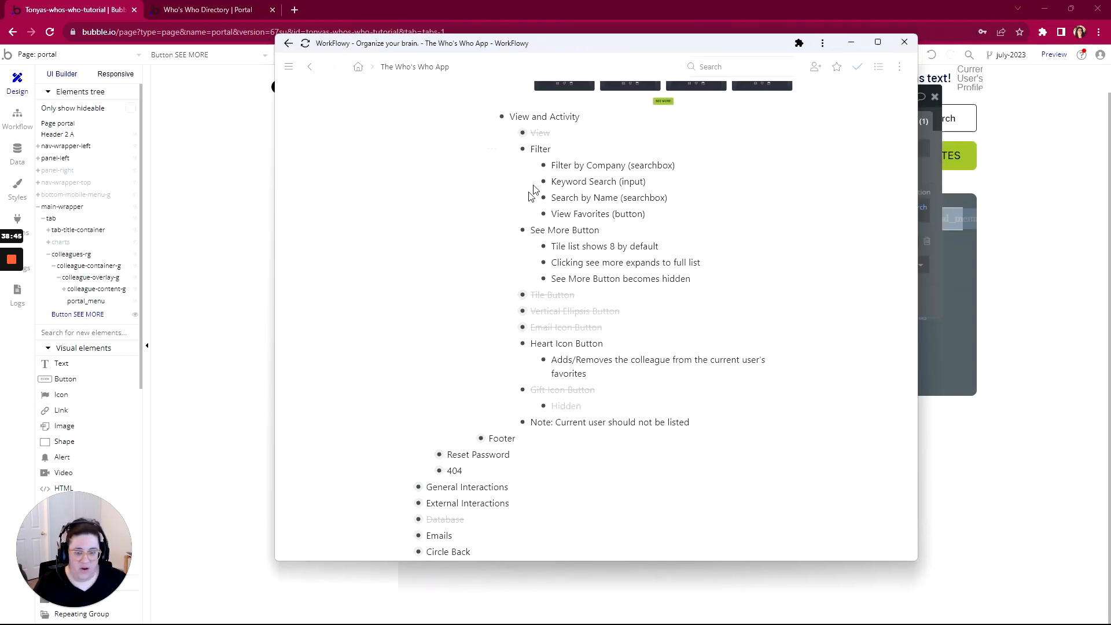
Complete See More Button from its bullet menu and move WorkFlowy aside to reveal the editor
click(492, 234)
click(538, 277)
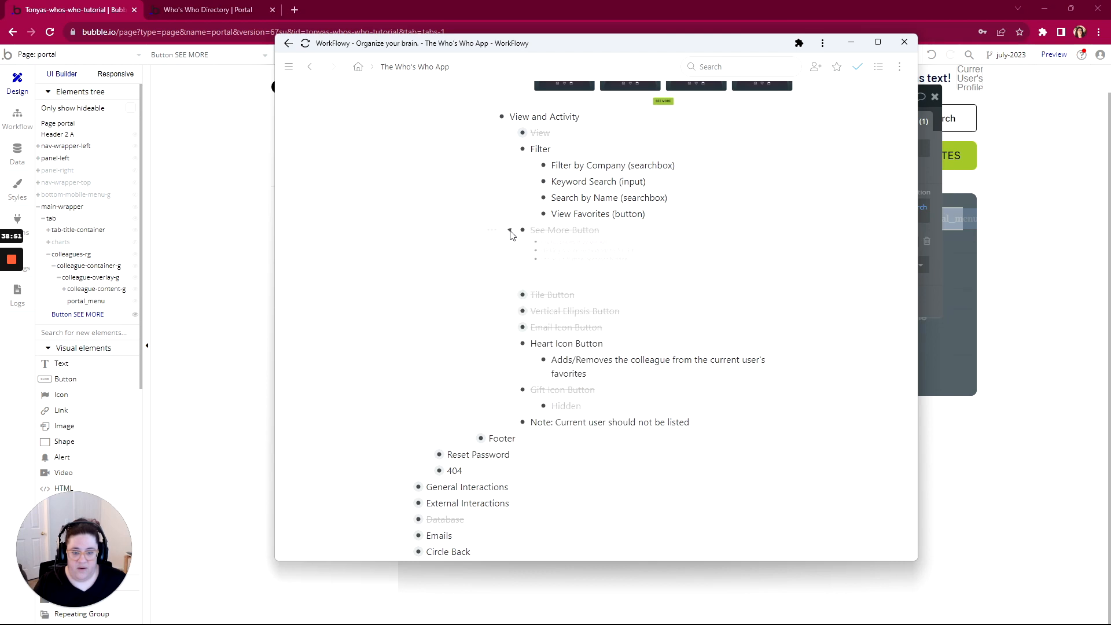
scroll(579, 289, down, 1)
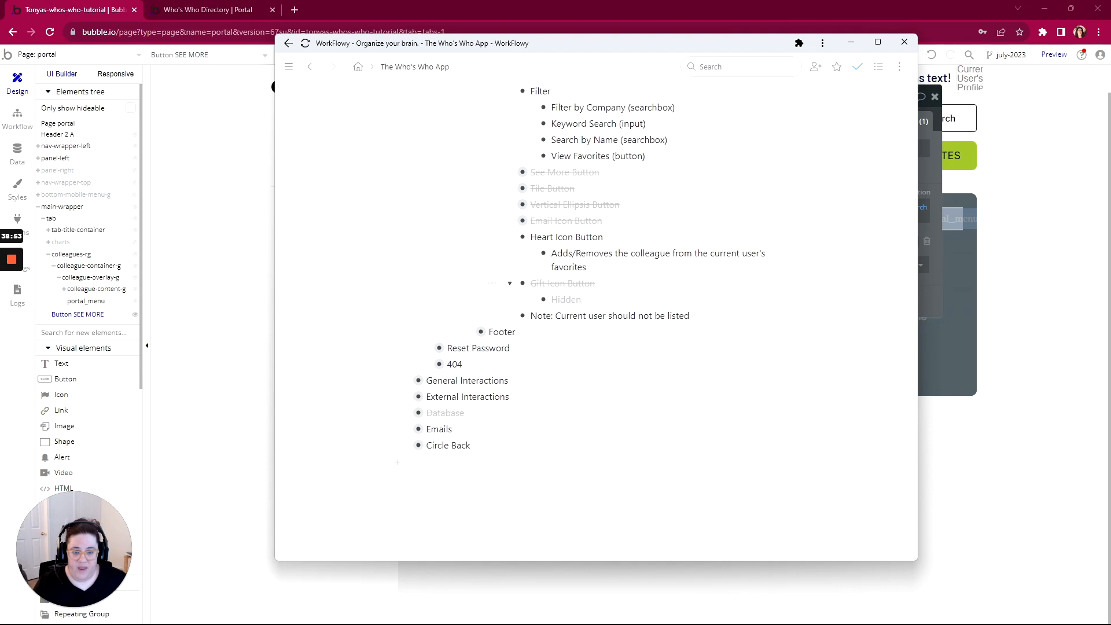
scroll(579, 289, up, 1)
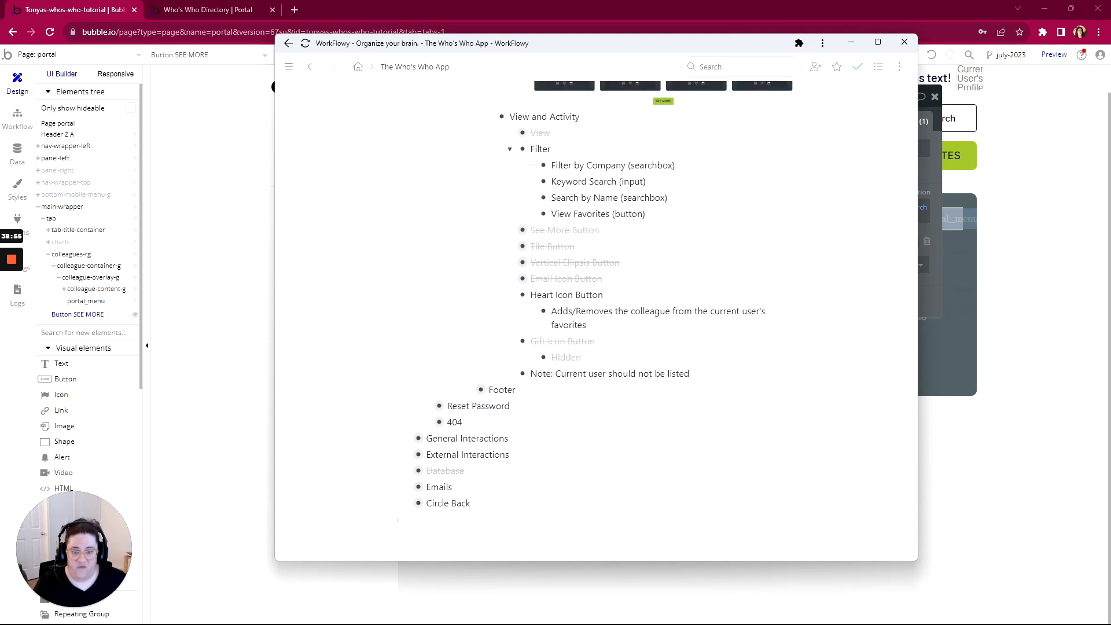
drag(593, 49, 1110, 86)
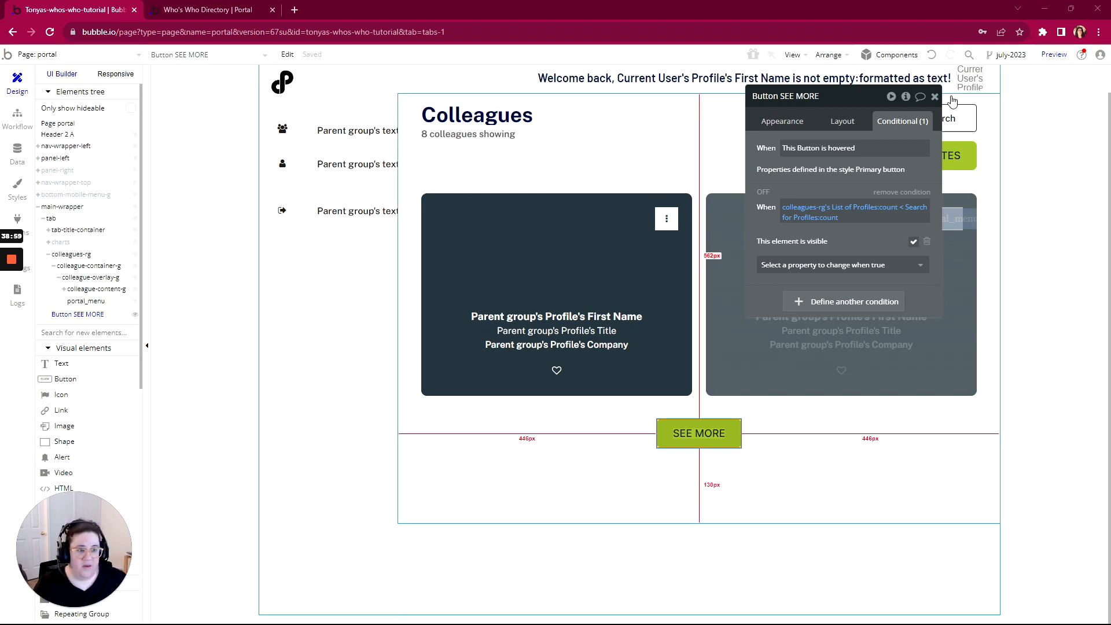
Switch the Filter by Company dropdown's choices style to Dynamic with text as the type
drag(866, 157, 866, 157)
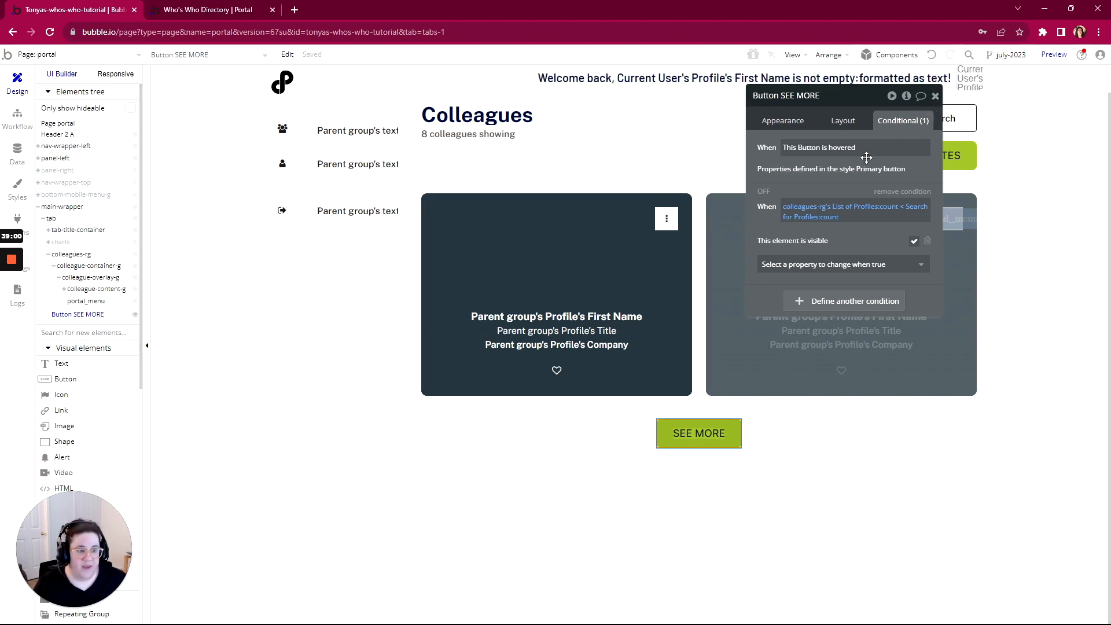
click(935, 95)
click(826, 148)
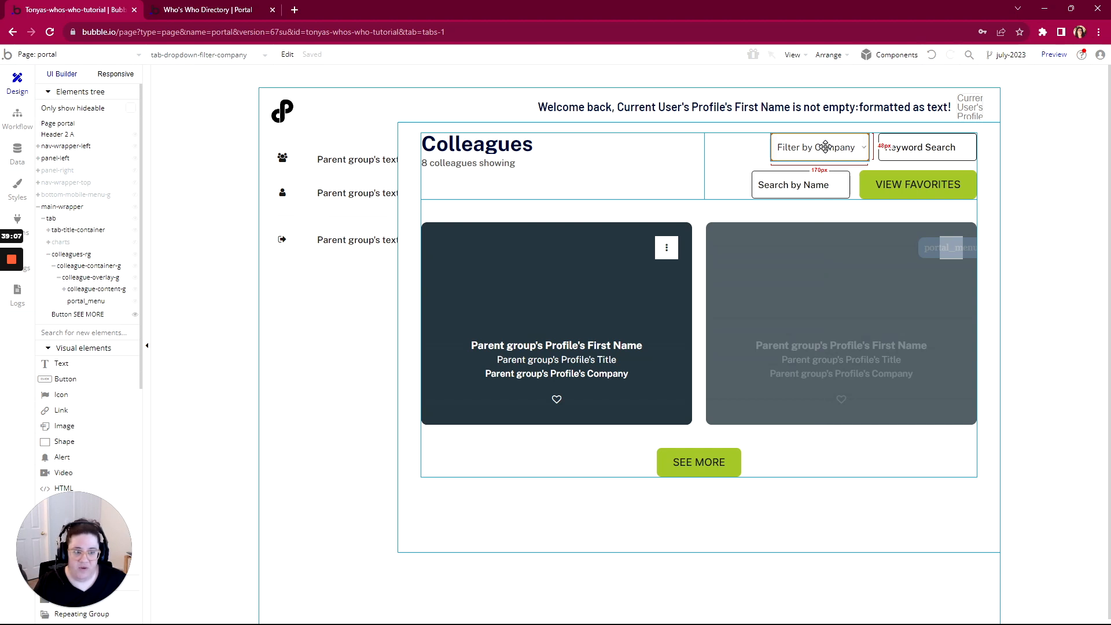
double_click(825, 147)
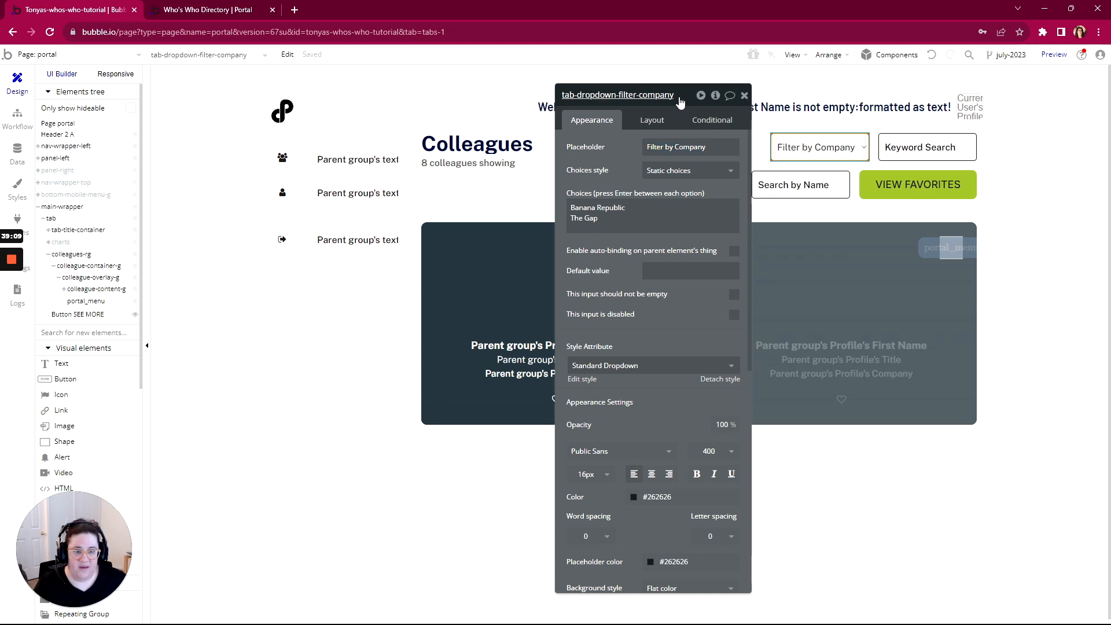
drag(687, 101, 524, 87)
click(497, 158)
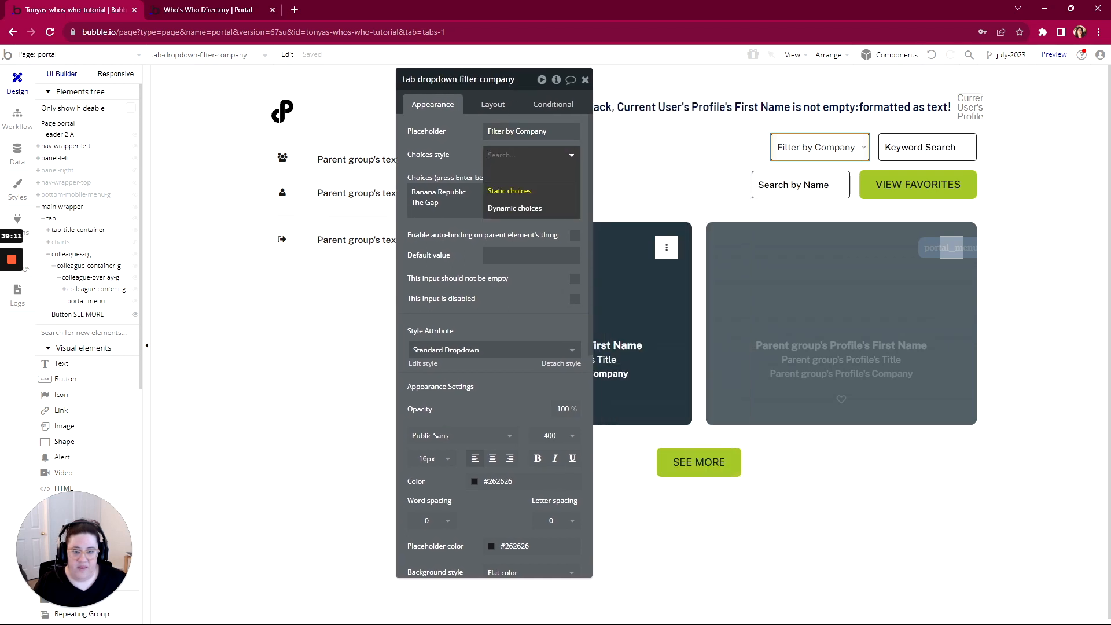
click(475, 151)
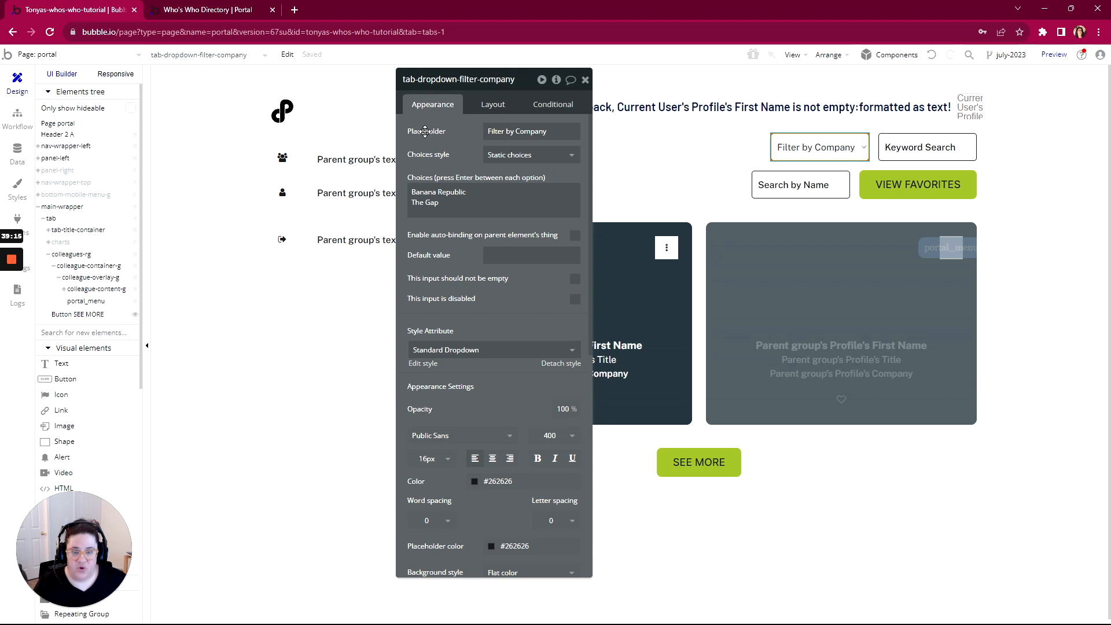
click(501, 158)
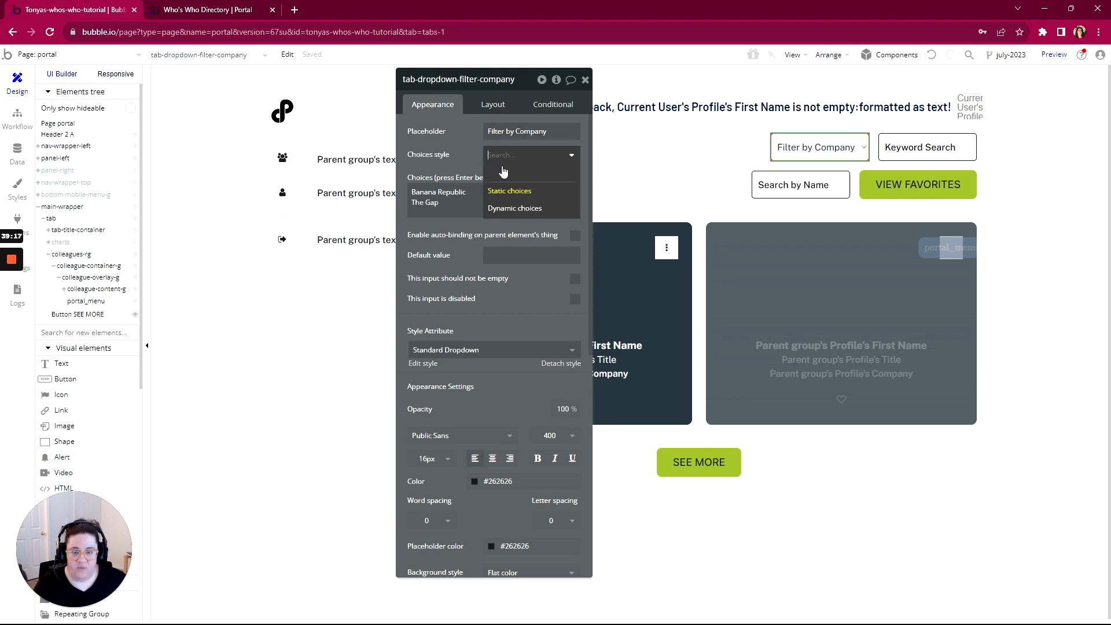
click(503, 209)
click(510, 179)
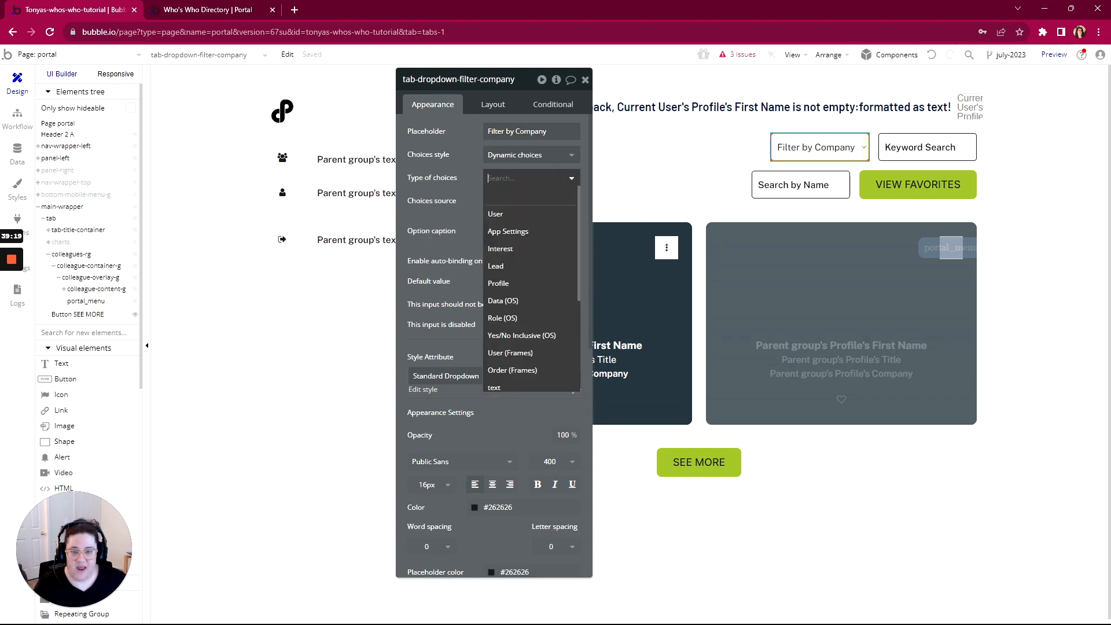
text(text)
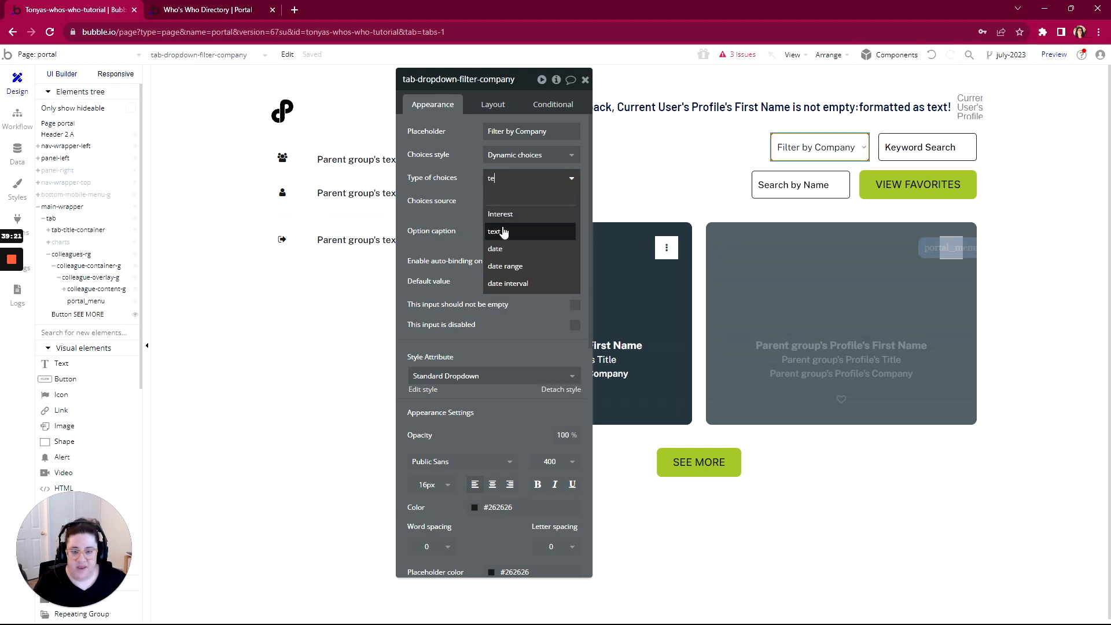
key(Return)
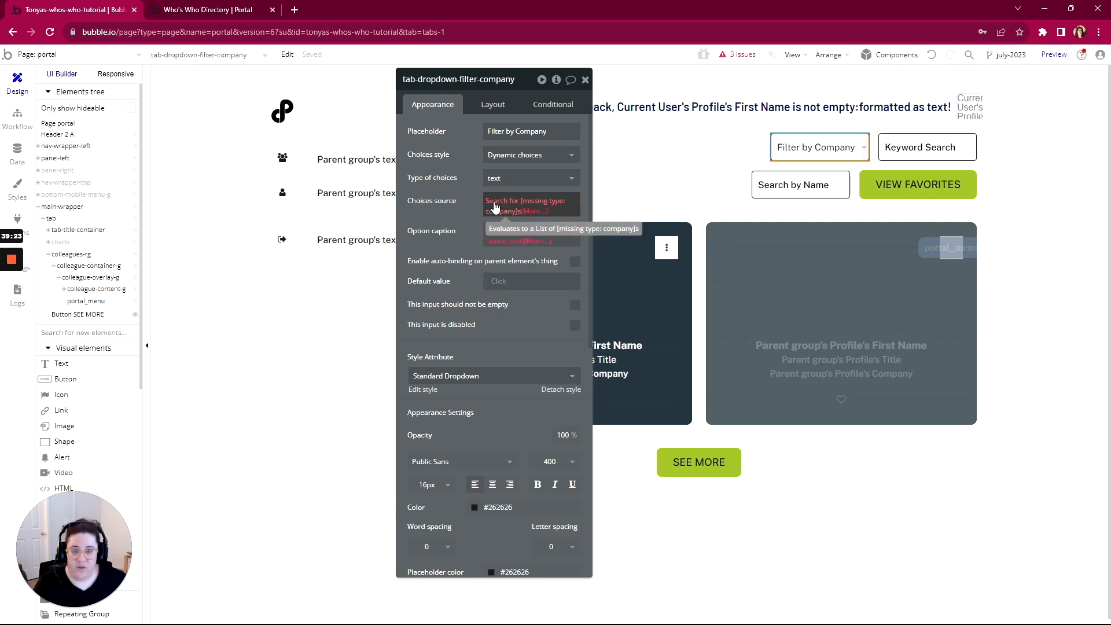
Set the choices source to colleagues-rg's List of Profiles:each item's Company:unique elements
click(495, 207)
right_click(538, 208)
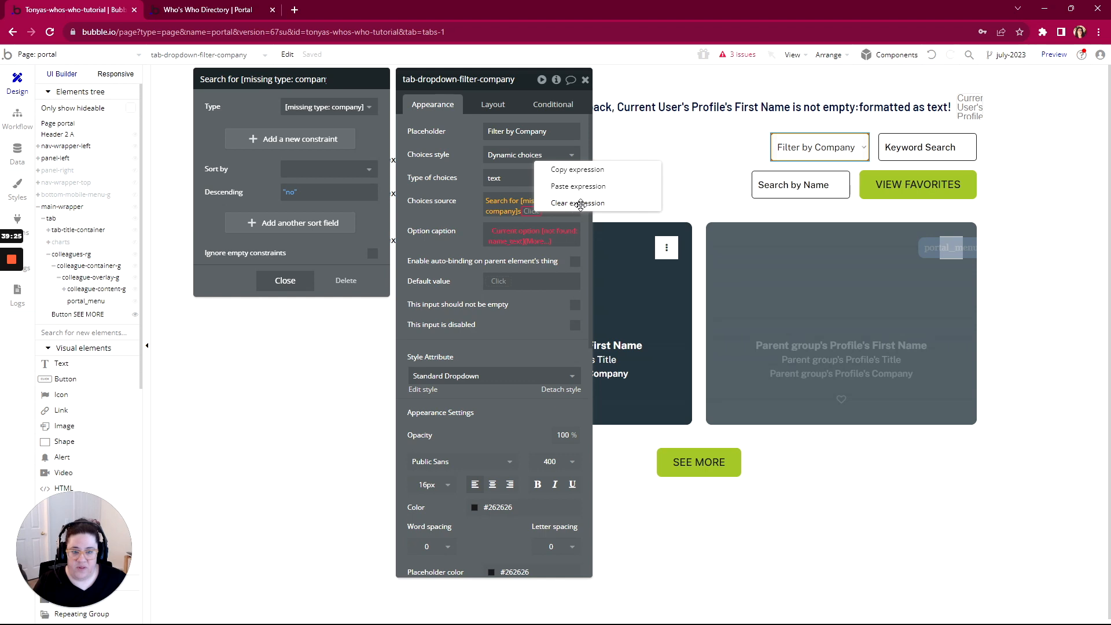
click(581, 204)
click(498, 201)
click(501, 205)
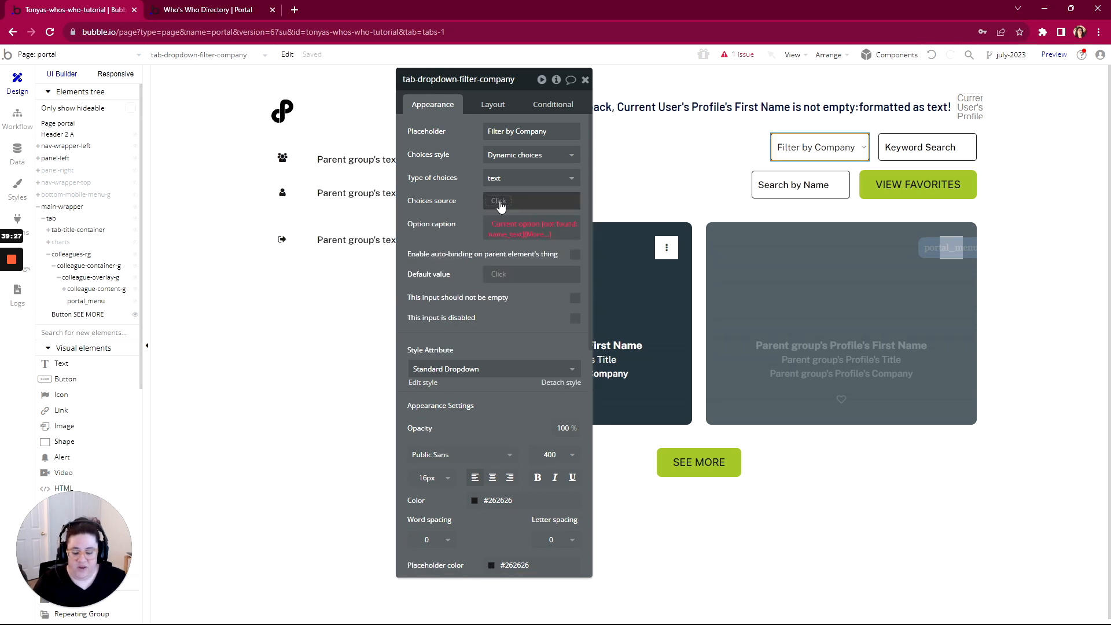
click(501, 207)
text(coll)
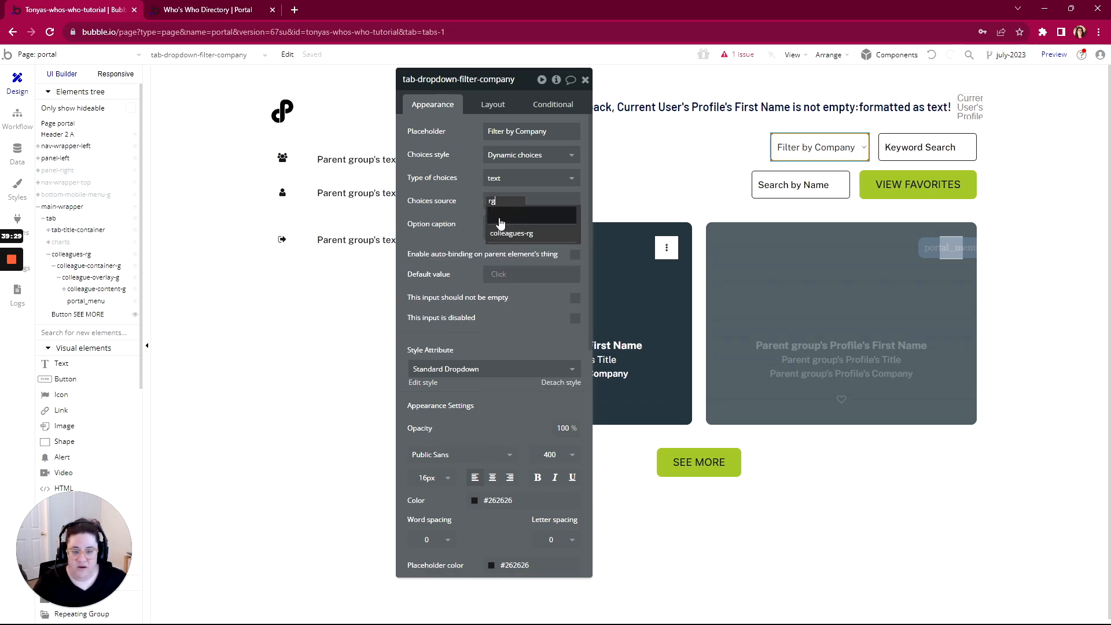
click(530, 230)
click(552, 216)
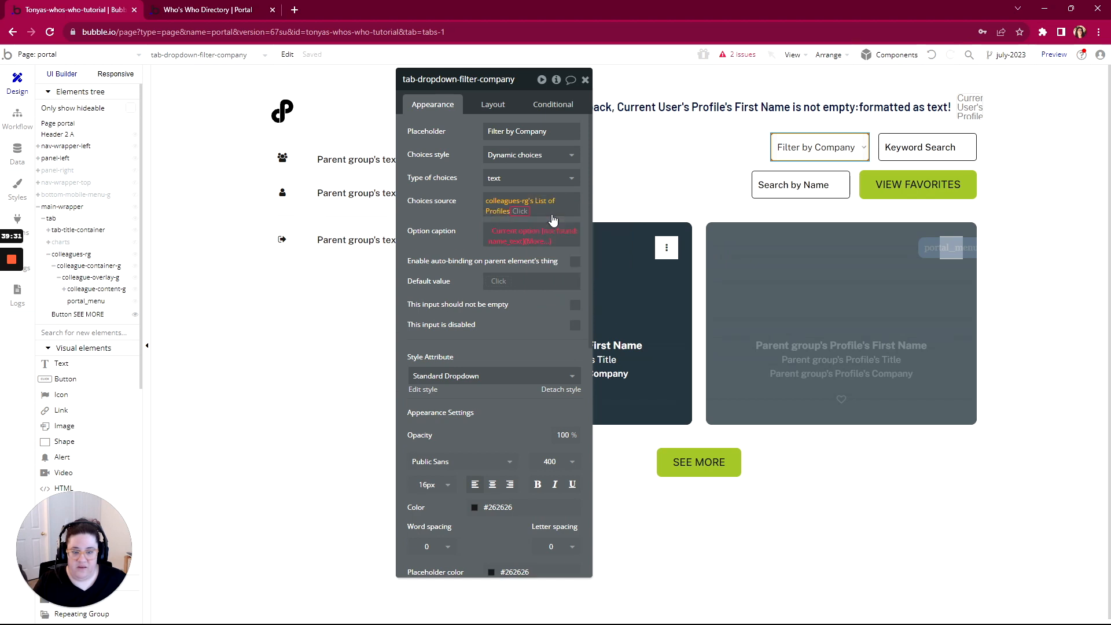
scroll(537, 267, down, 2)
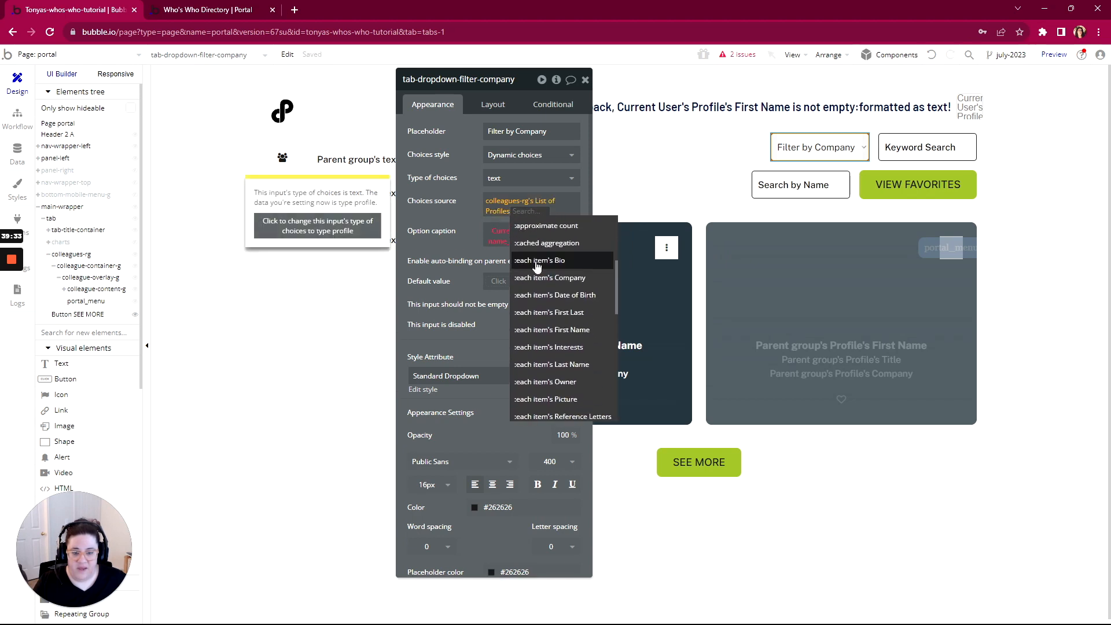
click(537, 279)
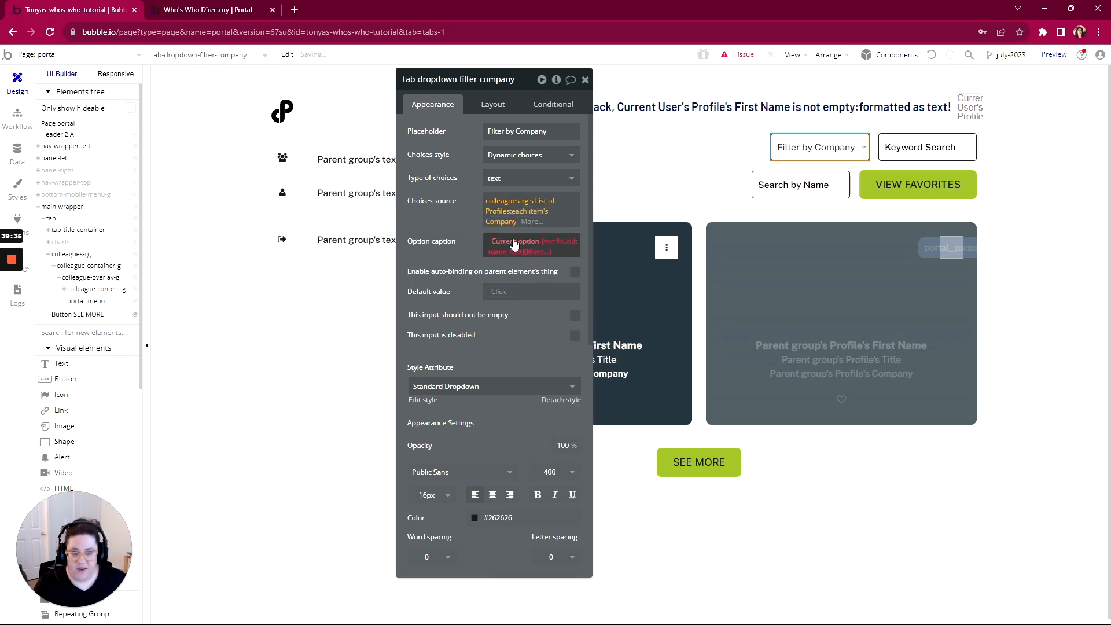
scroll(540, 302, down, 8)
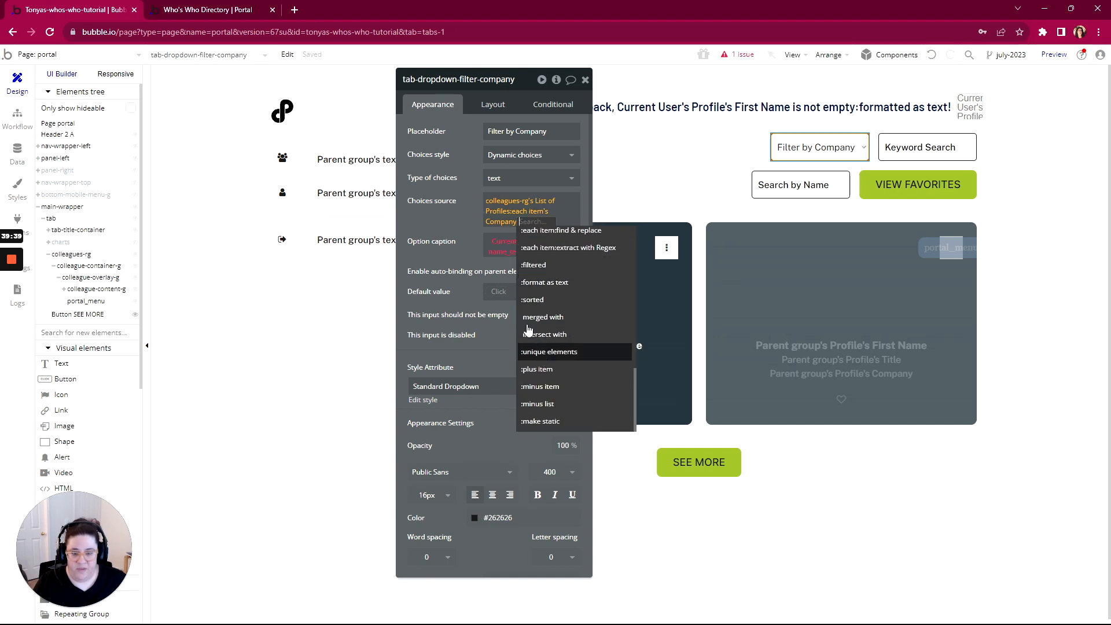
click(540, 351)
click(468, 228)
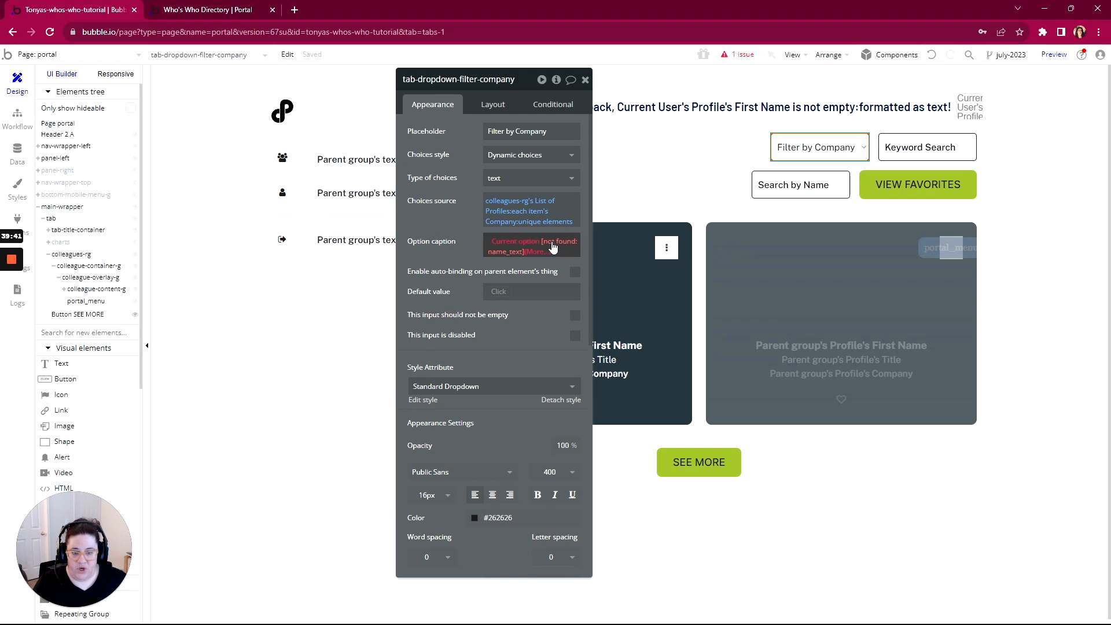
Set the dropdown's option caption to Current option
click(536, 251)
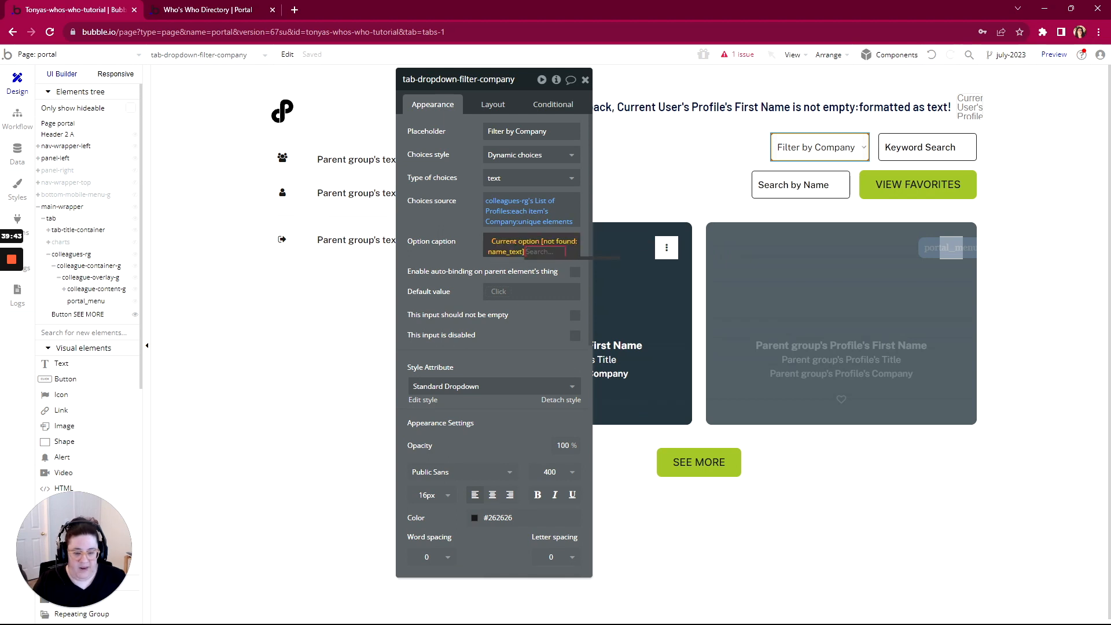
key(BackSpace)
key(BackSpace)
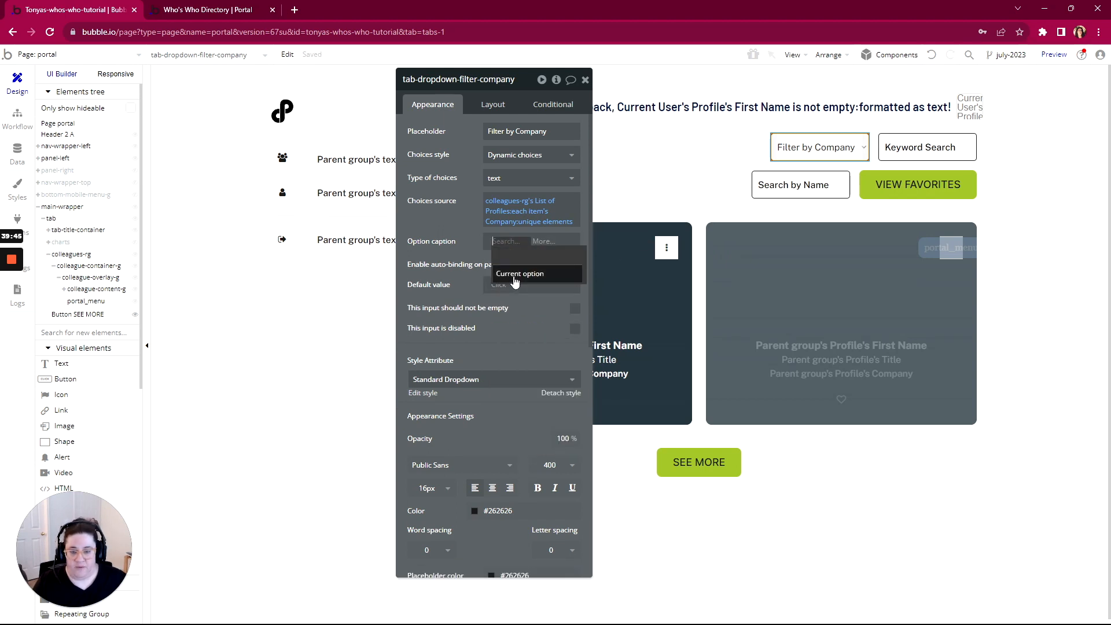
click(519, 273)
click(457, 218)
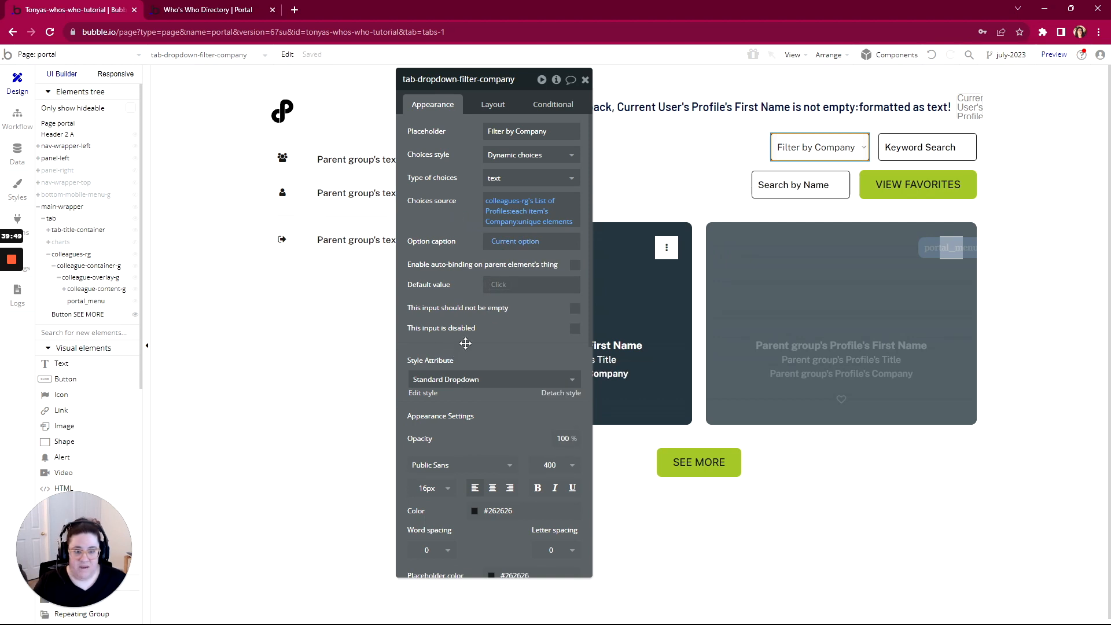
Add a Company = tab-dropdown-filter-company's value constraint to colleagues-rg's Search for Profiles
click(703, 310)
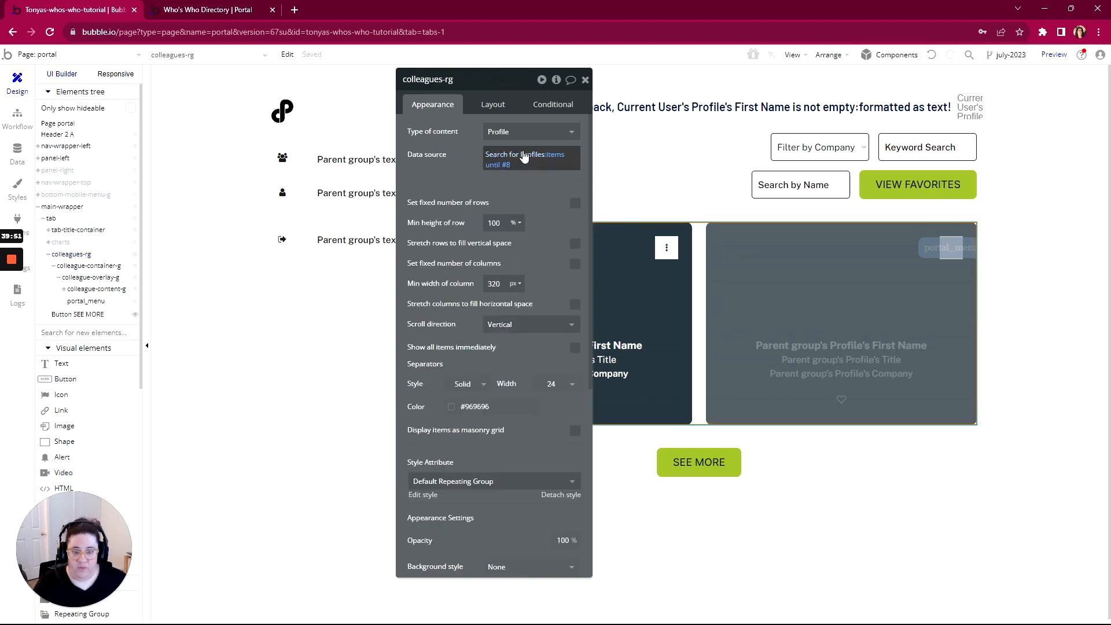
click(523, 154)
click(295, 141)
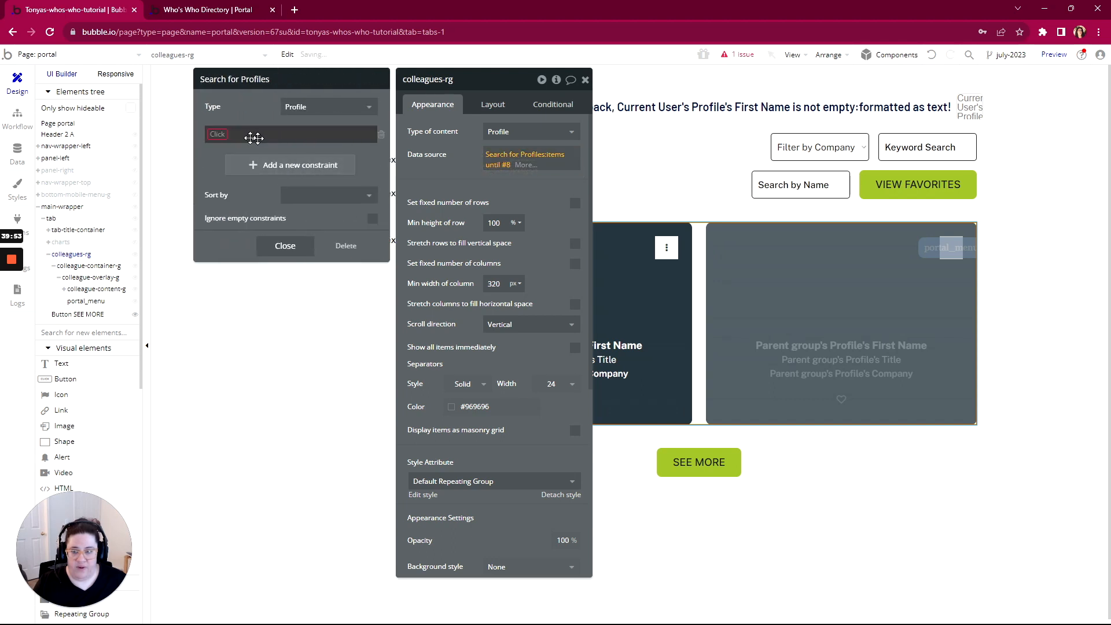
click(227, 136)
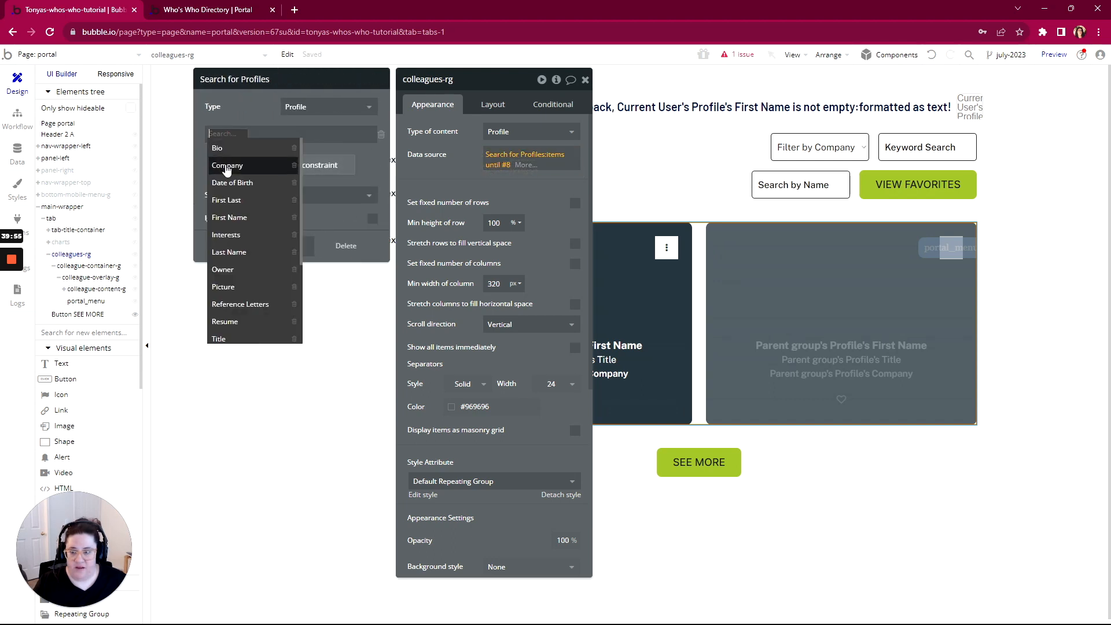
click(226, 167)
click(257, 138)
click(257, 138)
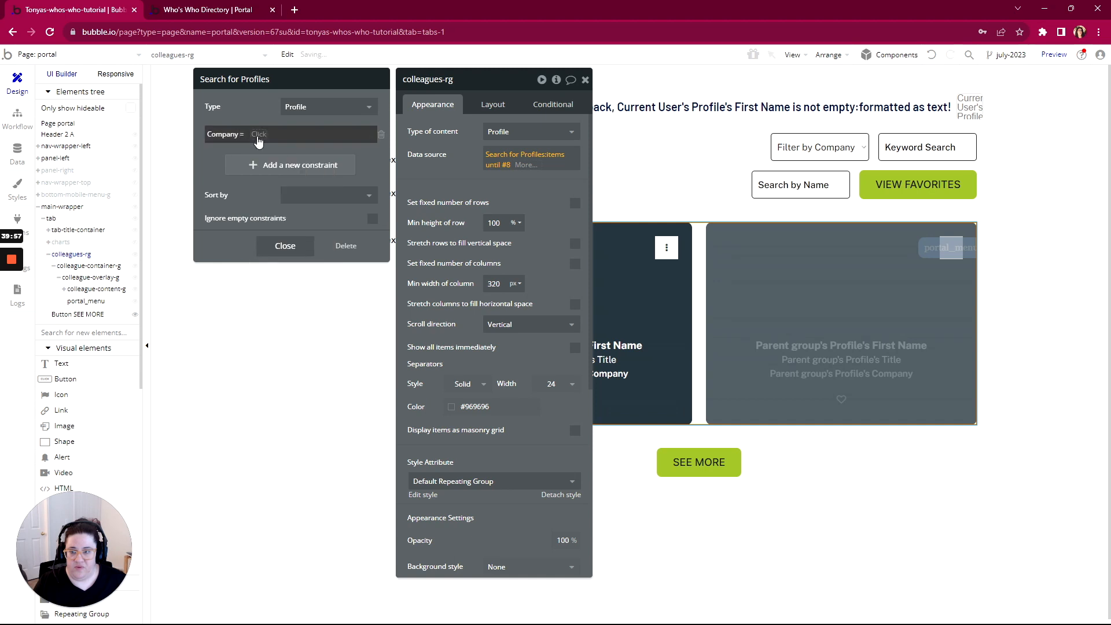
click(257, 139)
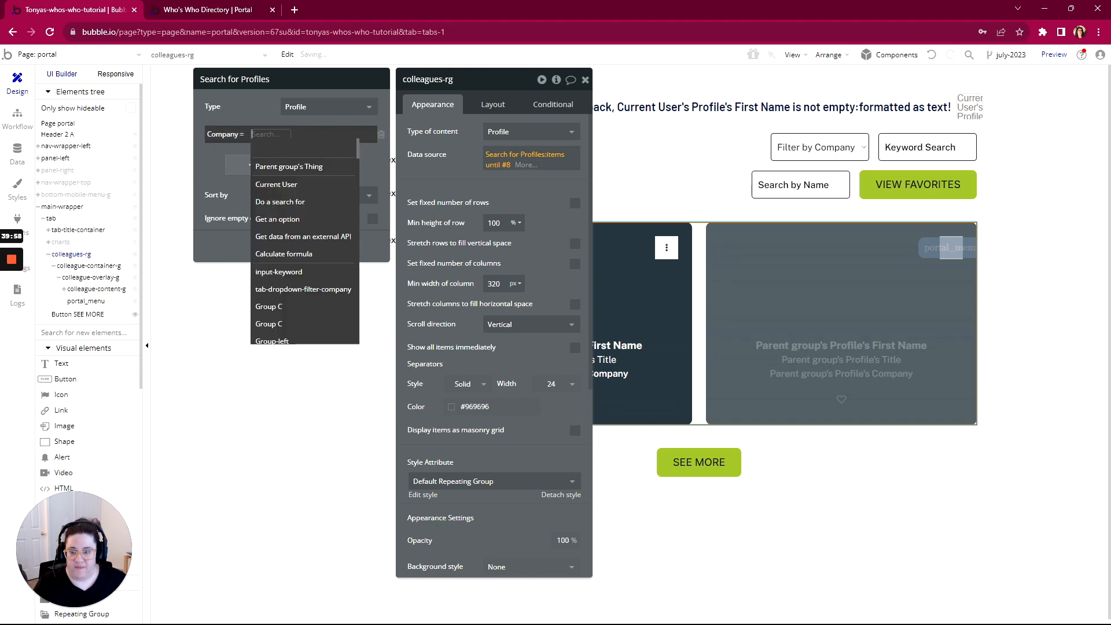
click(274, 291)
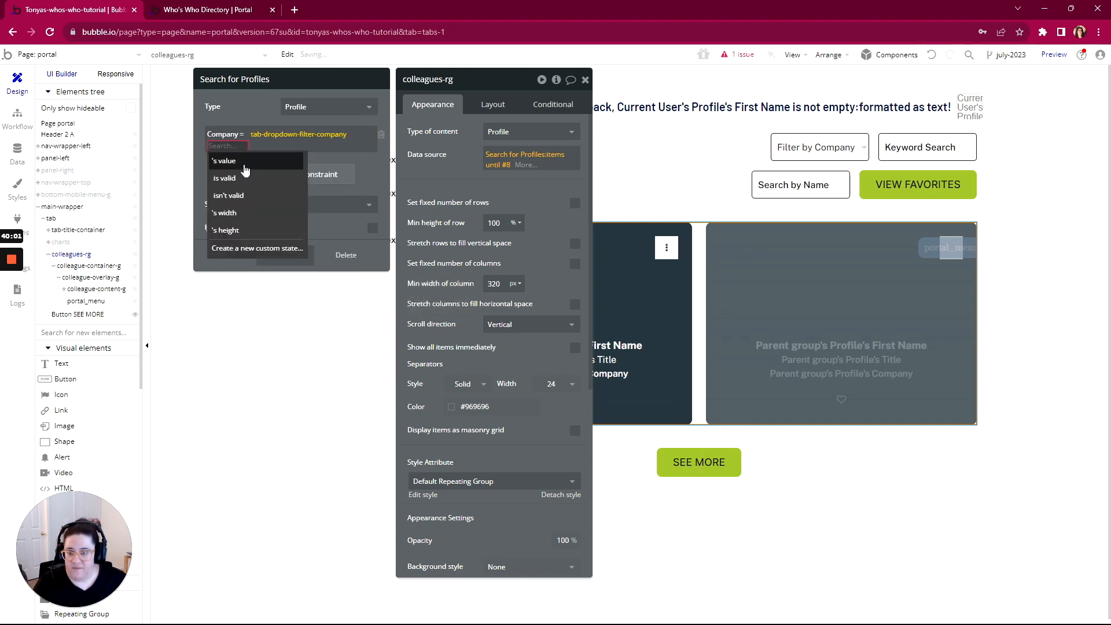
click(246, 166)
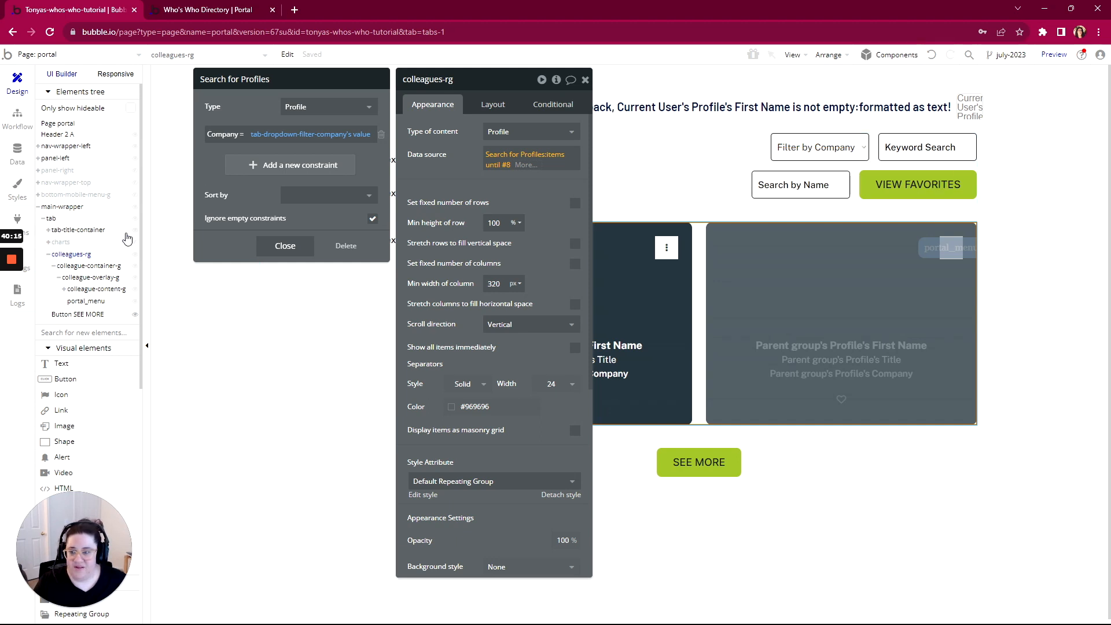
Place a Watch Input in the filter group beside the Keyword Search input
scroll(80, 200, down, 6)
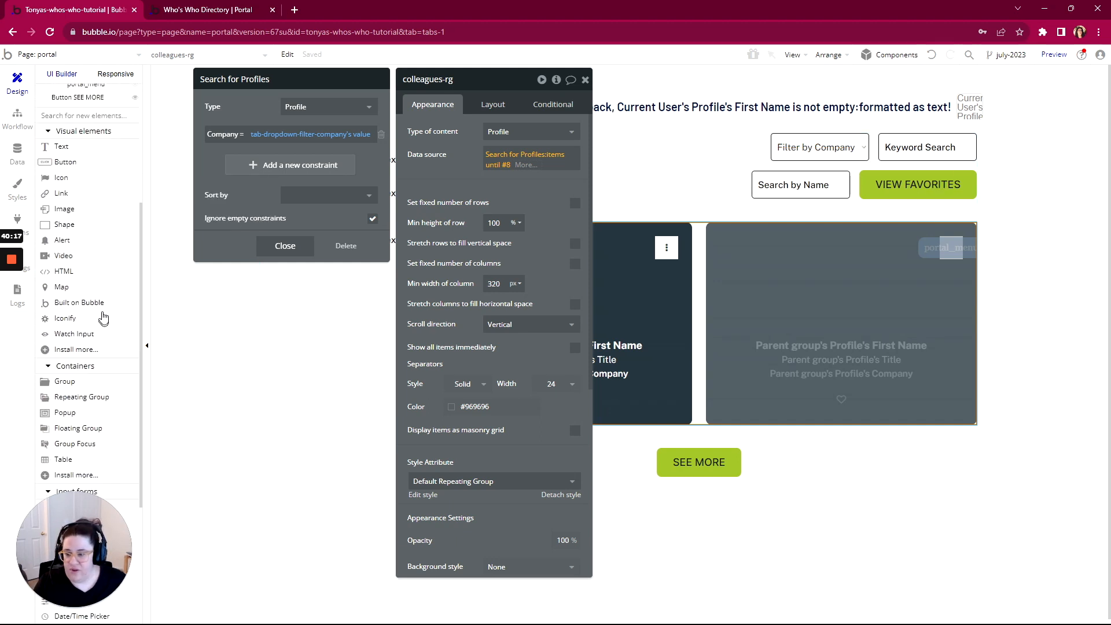
key(Escape)
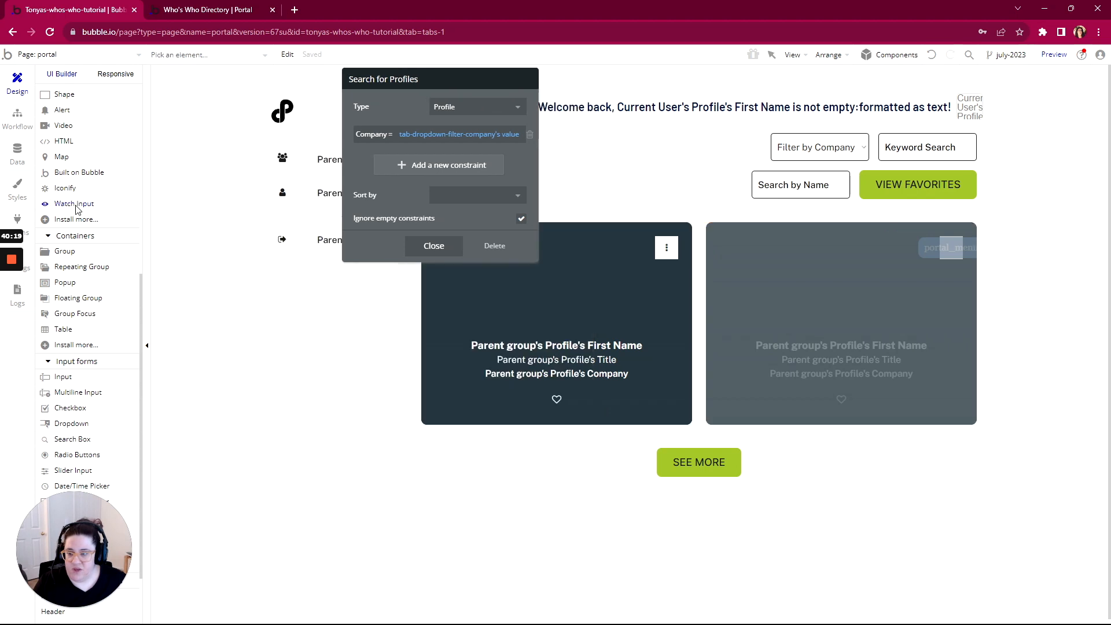
key(Escape)
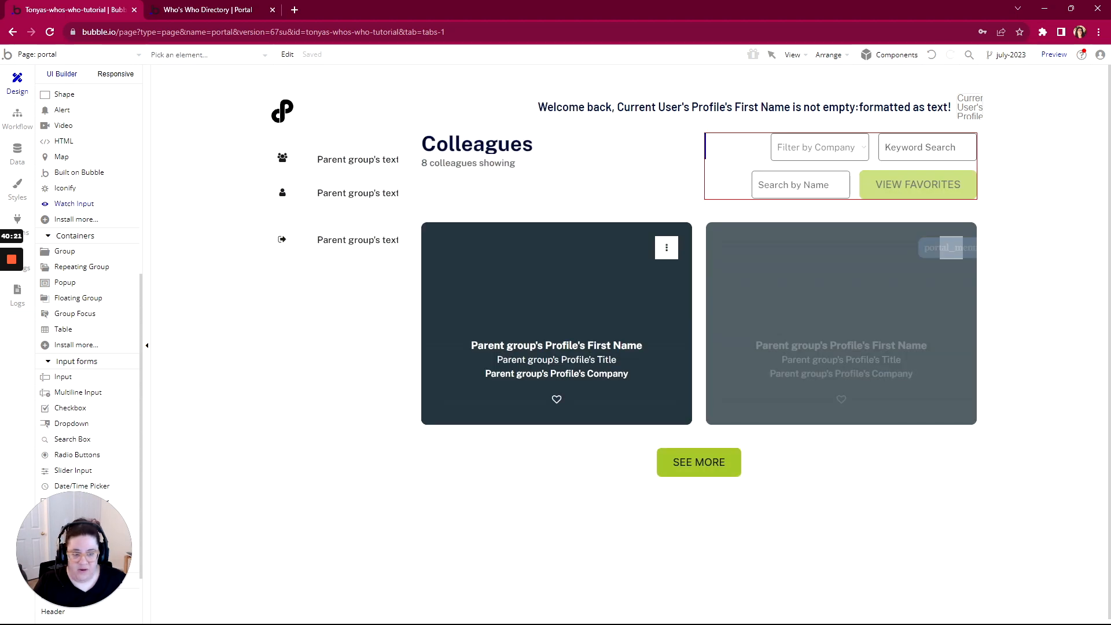
click(713, 137)
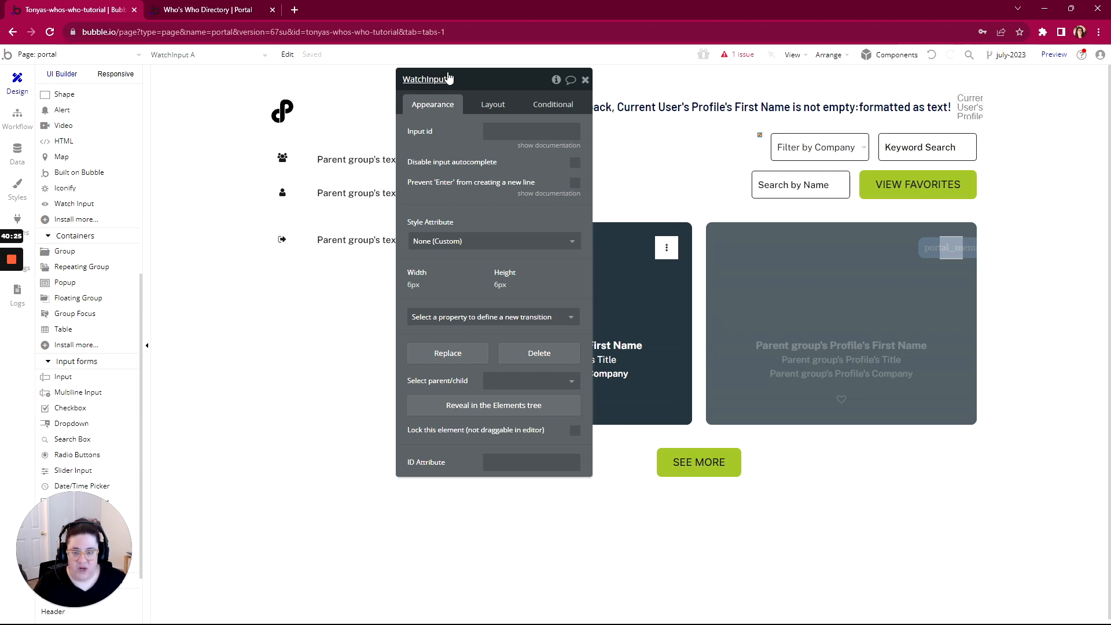
click(896, 152)
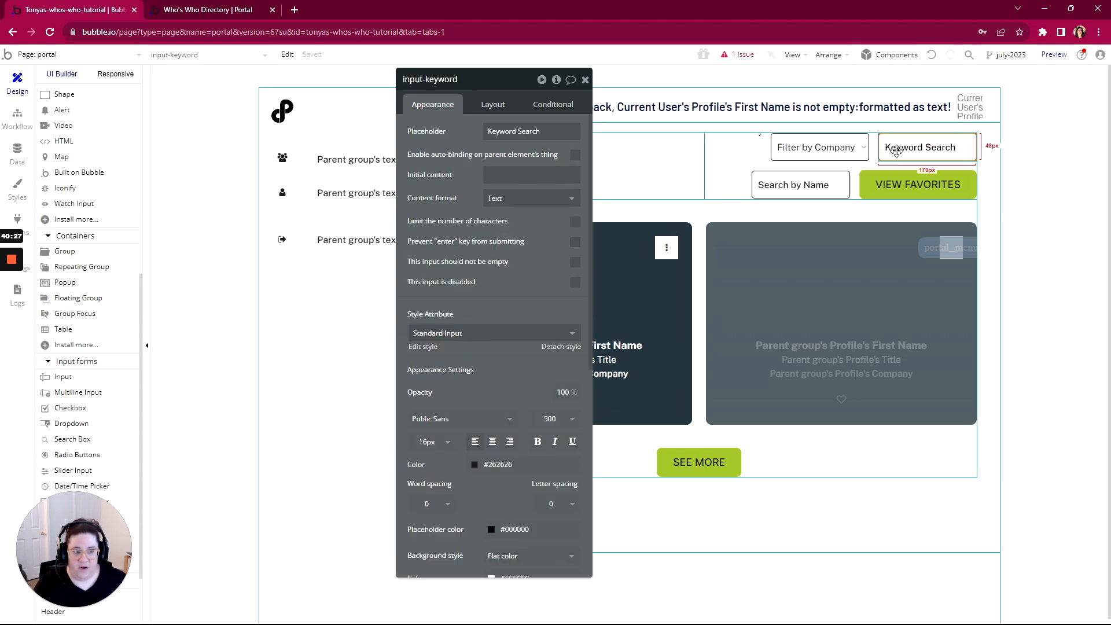
Give input-keyword the ID attribute keyword and set WatchInput A's Input id to keyword
scroll(516, 324, down, 6)
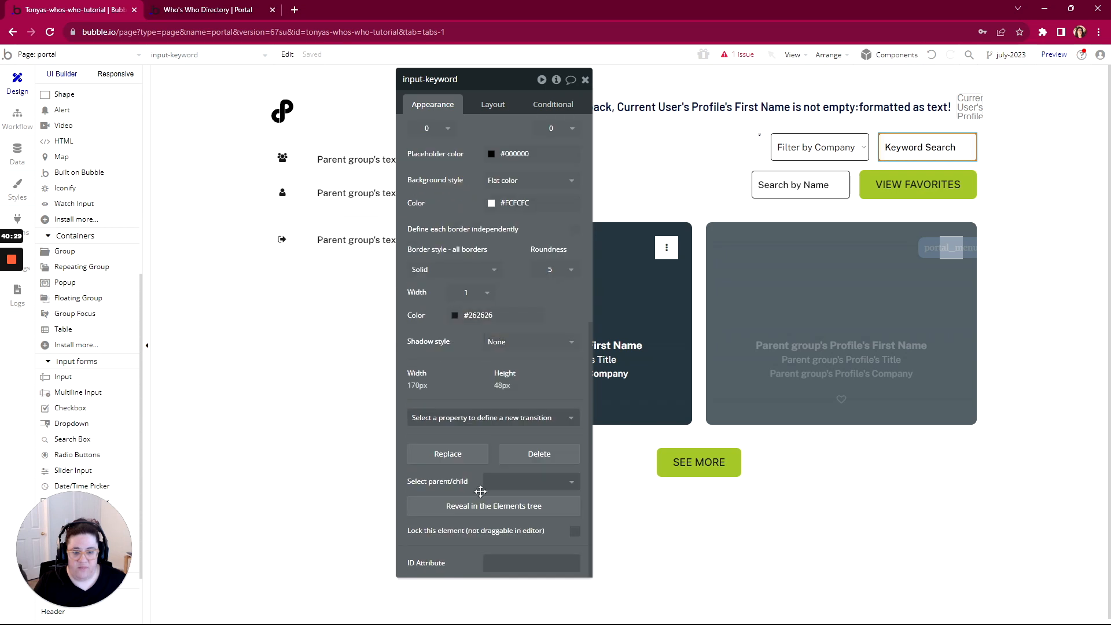
click(531, 563)
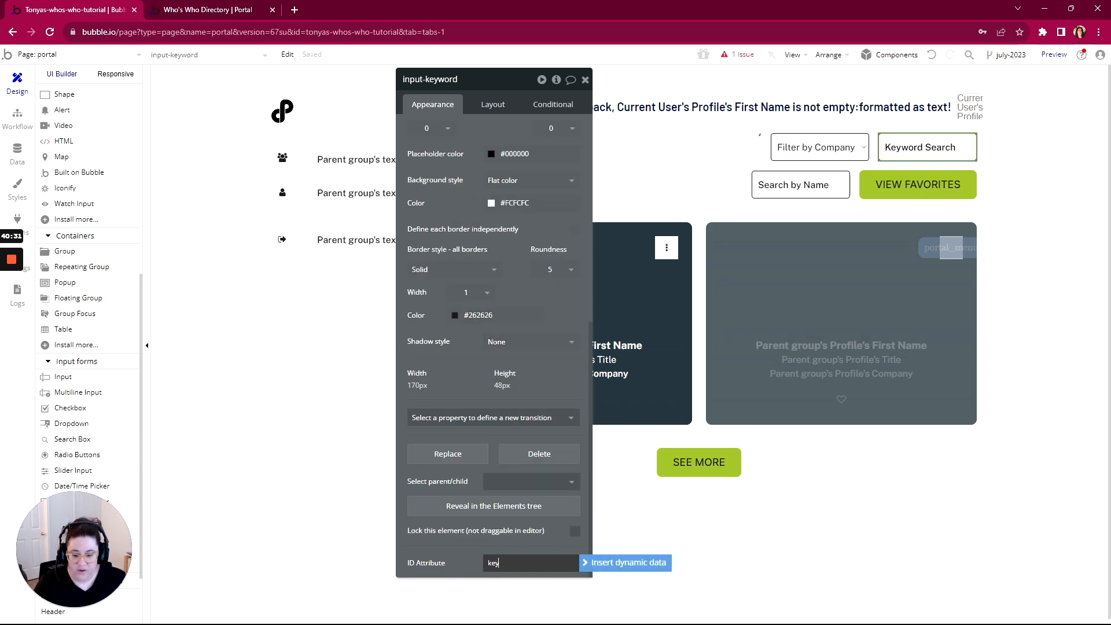
key(Tab)
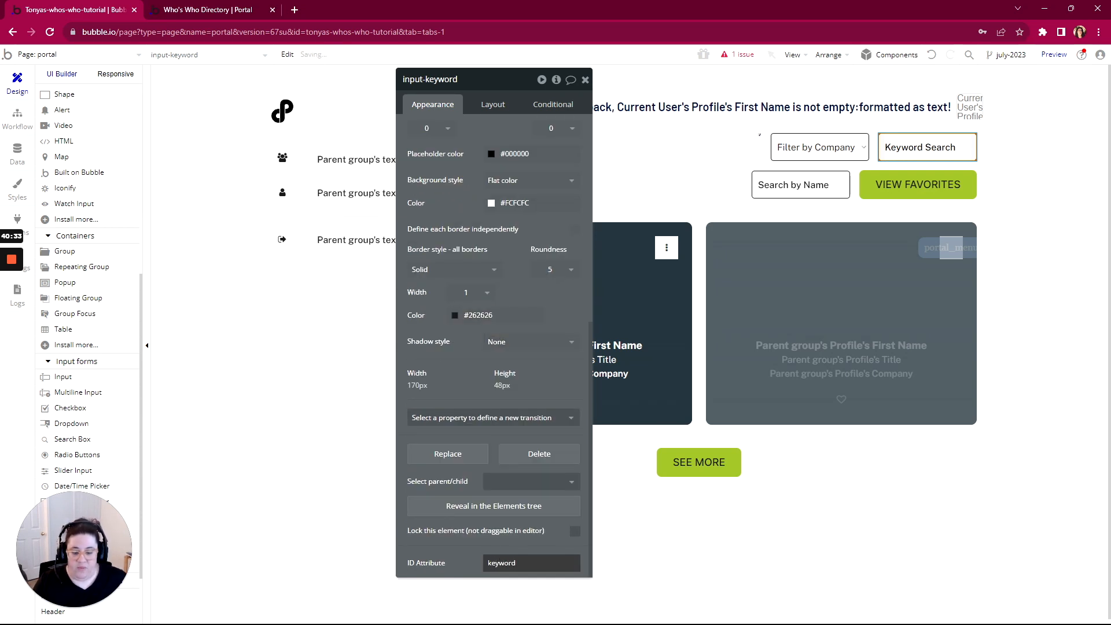
key(Tab)
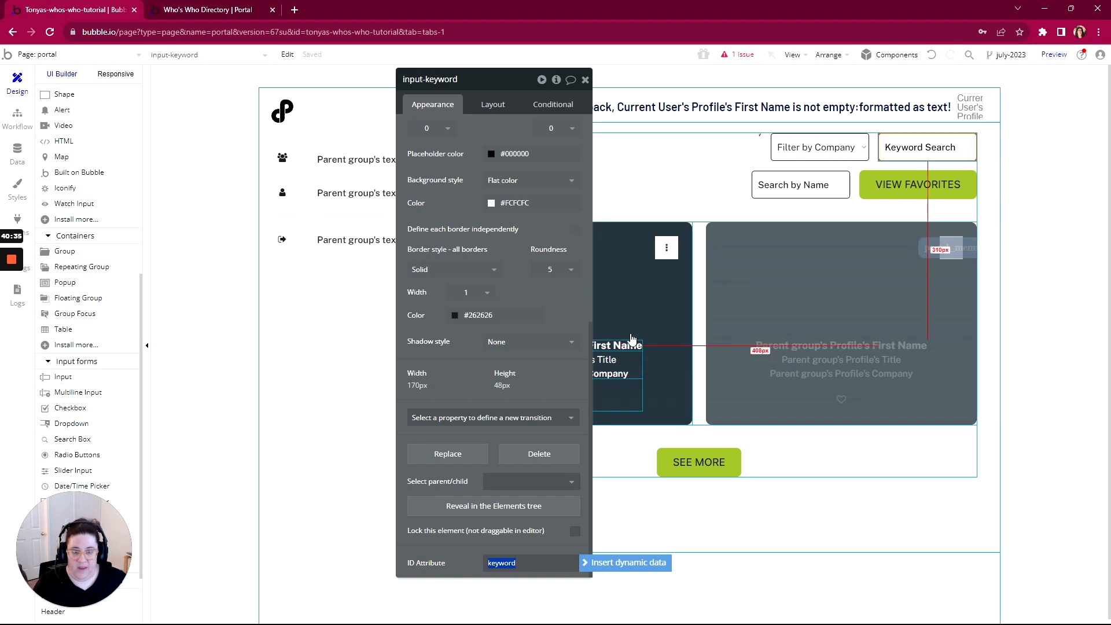
click(760, 138)
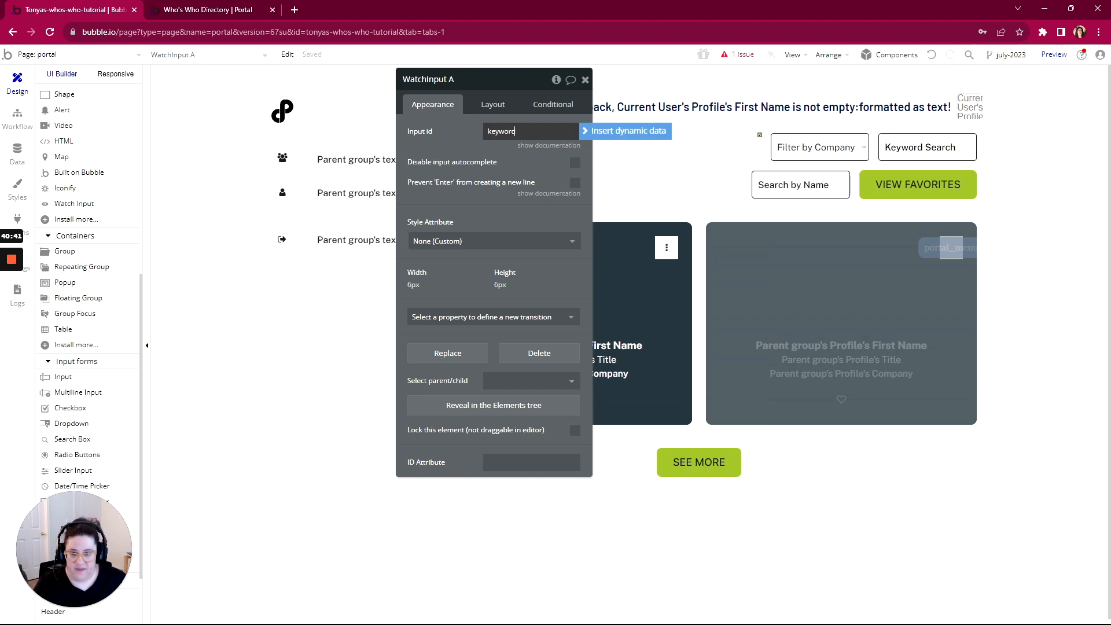
key(ctrl+a)
click(485, 155)
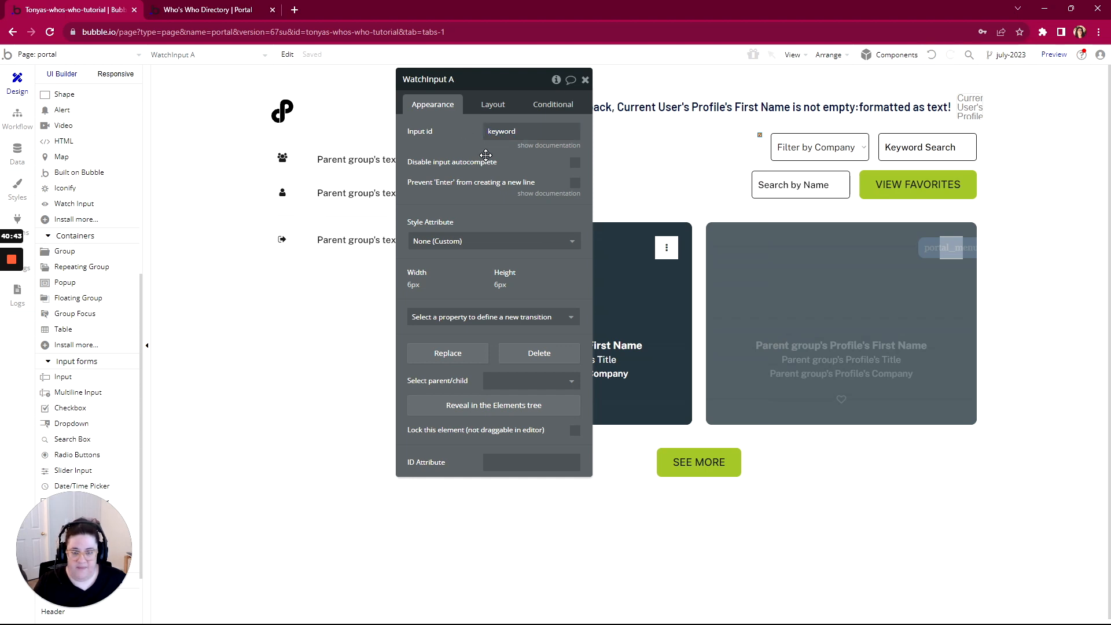
click(911, 149)
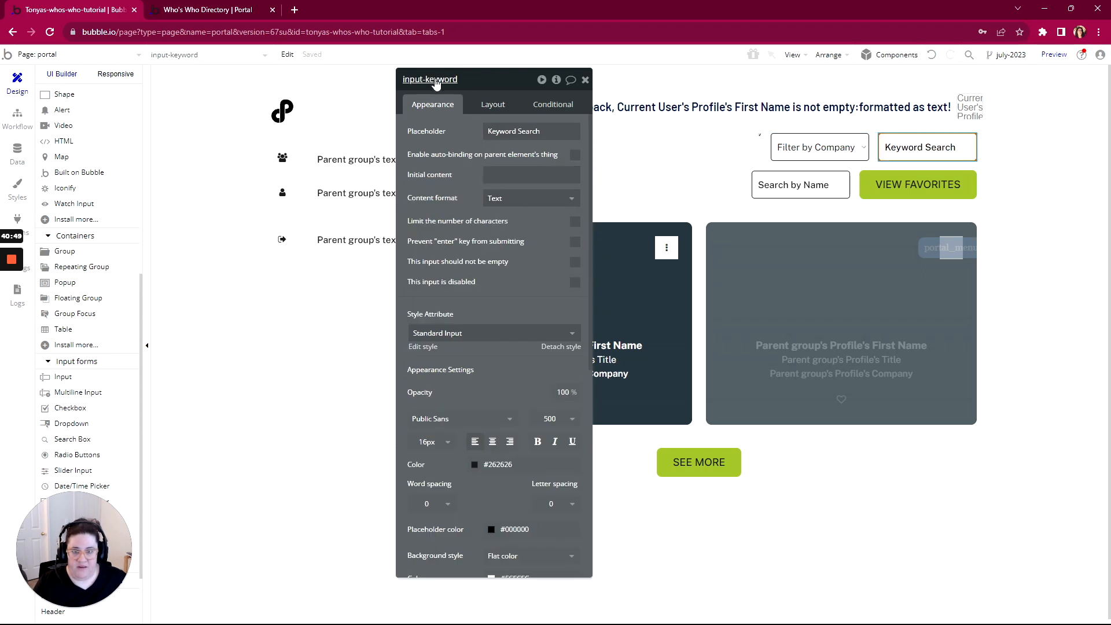
Add an Any field contains constraint to colleagues-rg's search, valued WatchInput A's value
click(700, 300)
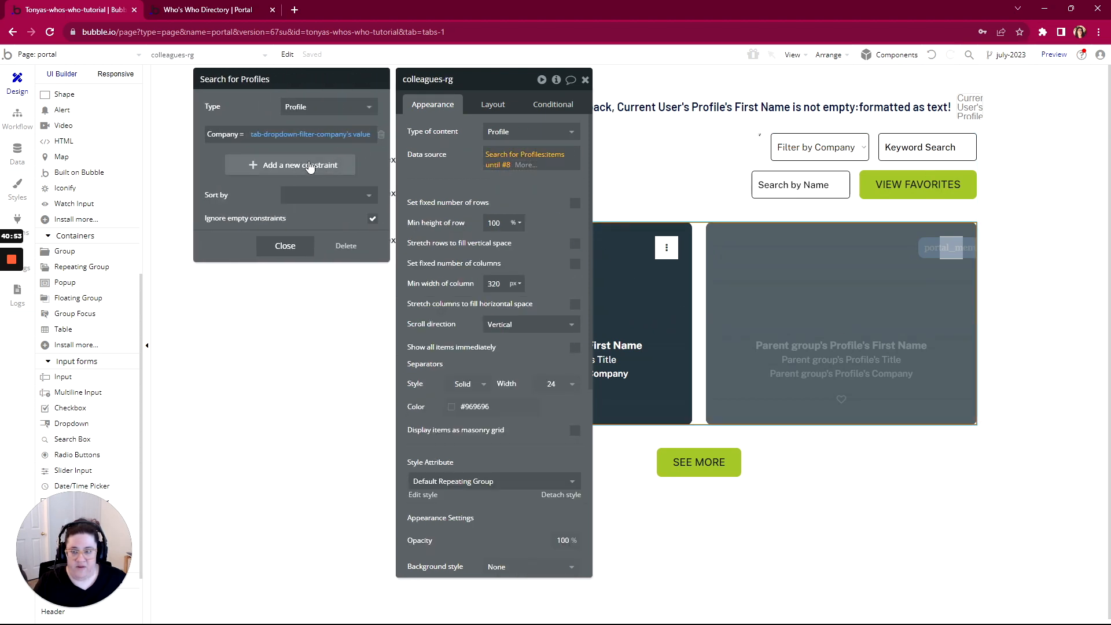
click(294, 165)
click(221, 162)
scroll(231, 300, down, 5)
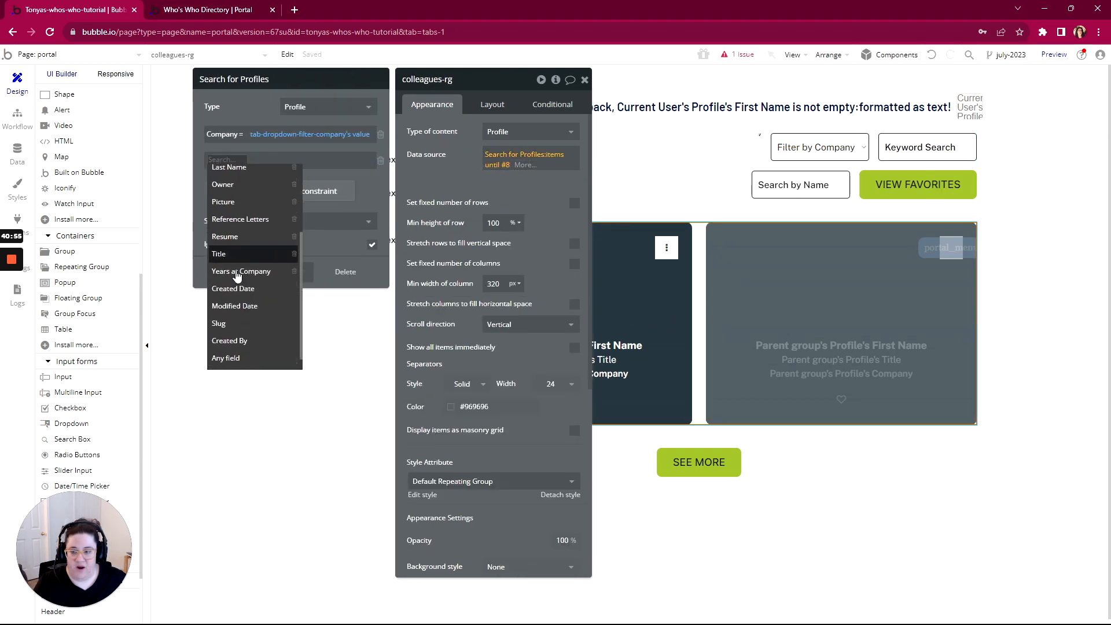
click(220, 356)
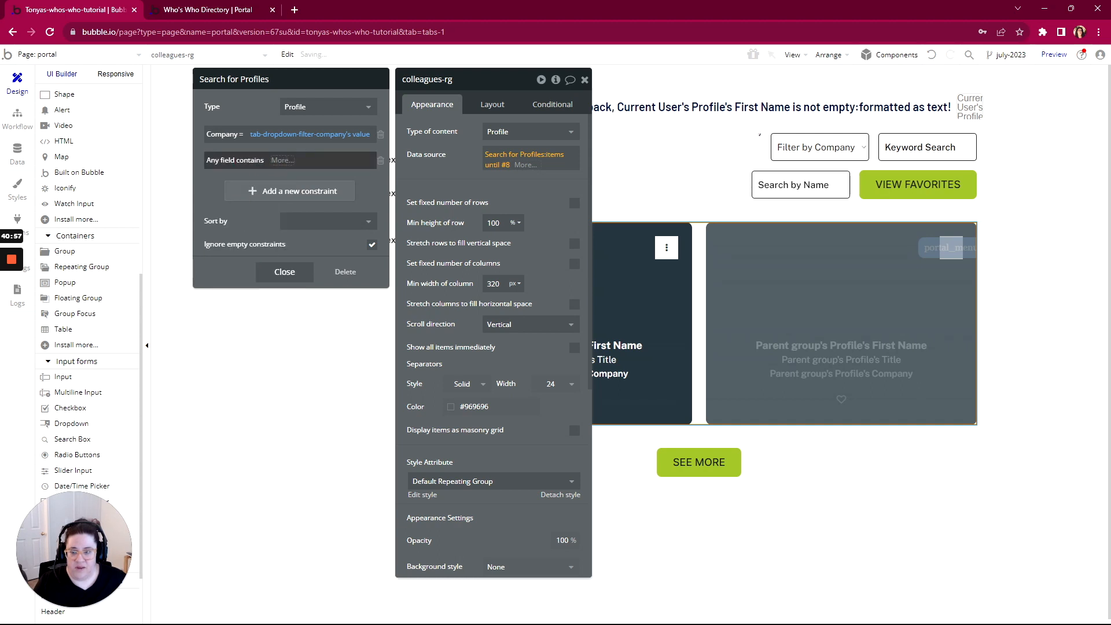
click(282, 160)
text(wat)
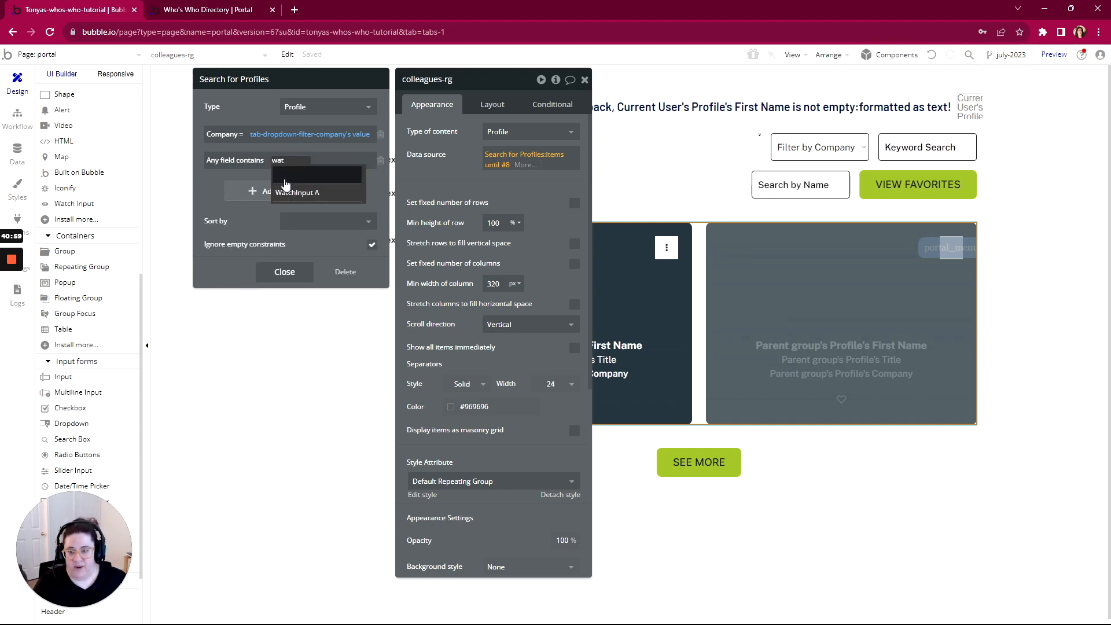
click(294, 192)
click(339, 175)
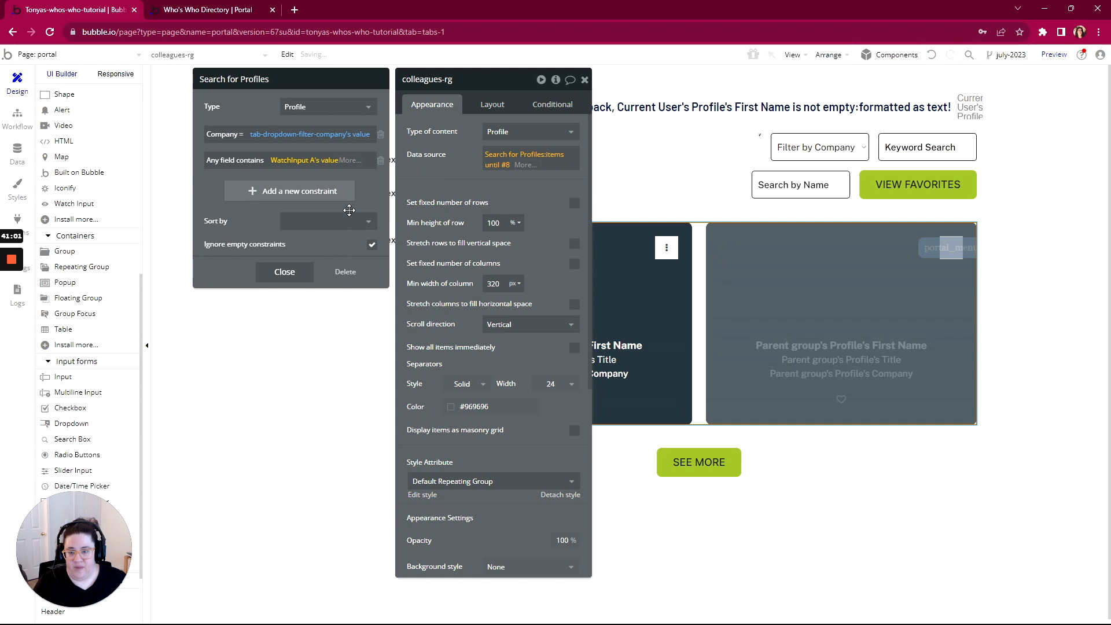
click(370, 186)
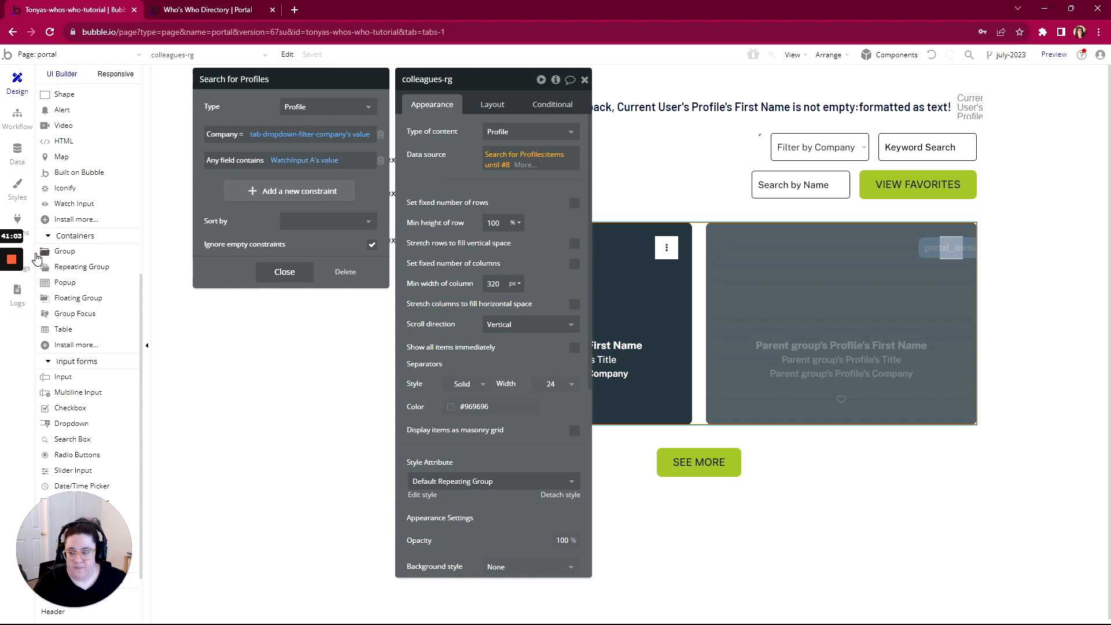
mouse_move(12, 310)
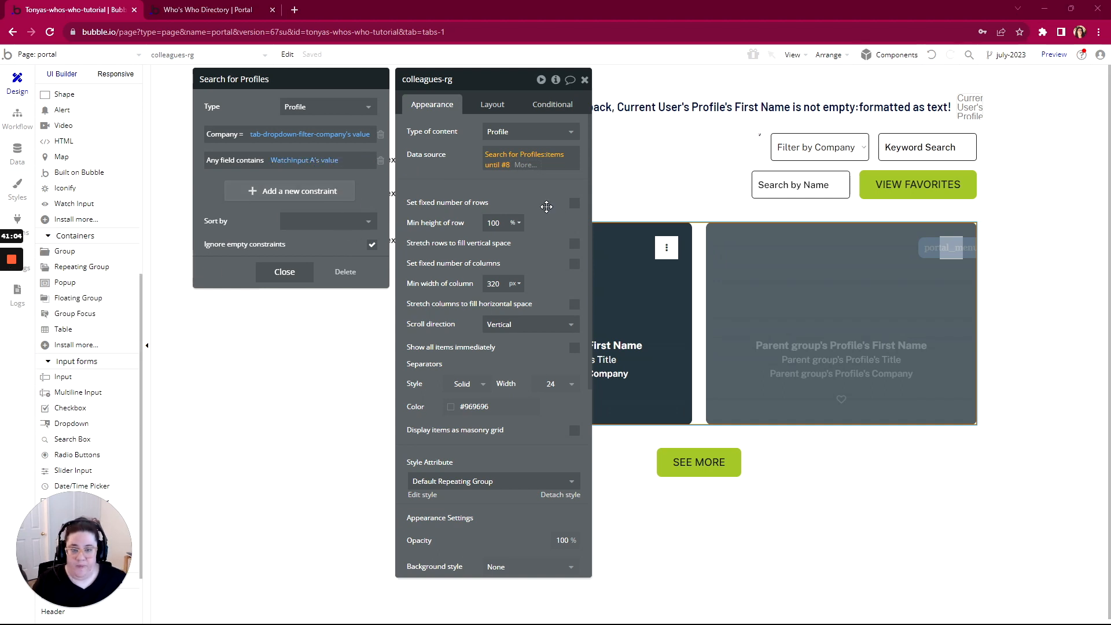
click(540, 199)
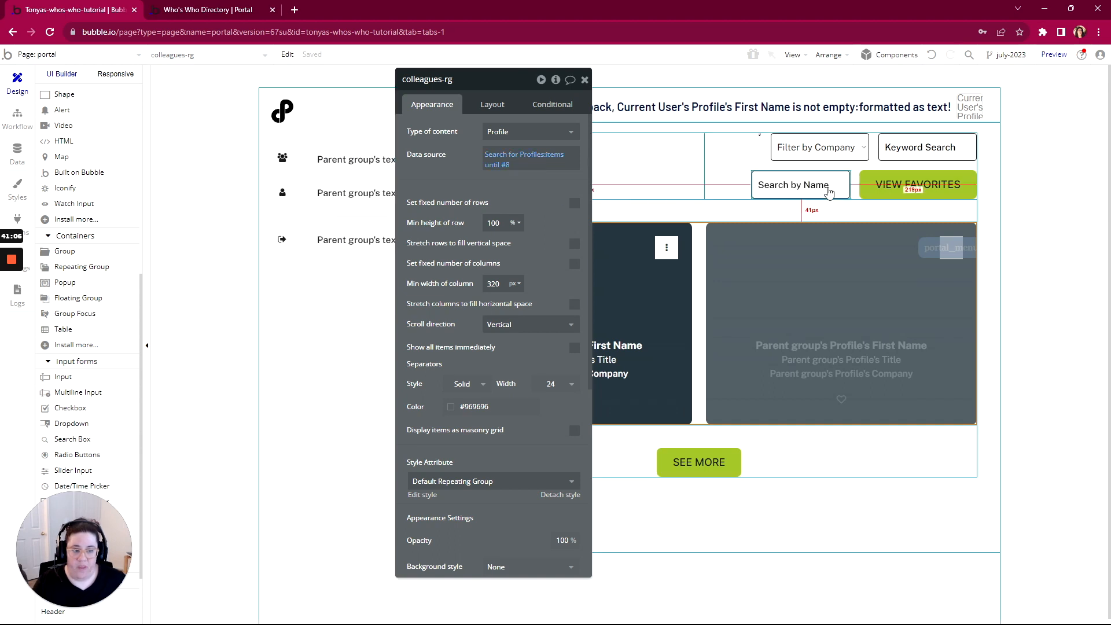
Set SearchBox-by-name's field to search to First Name, then reopen colleagues-rg's Data source
click(797, 184)
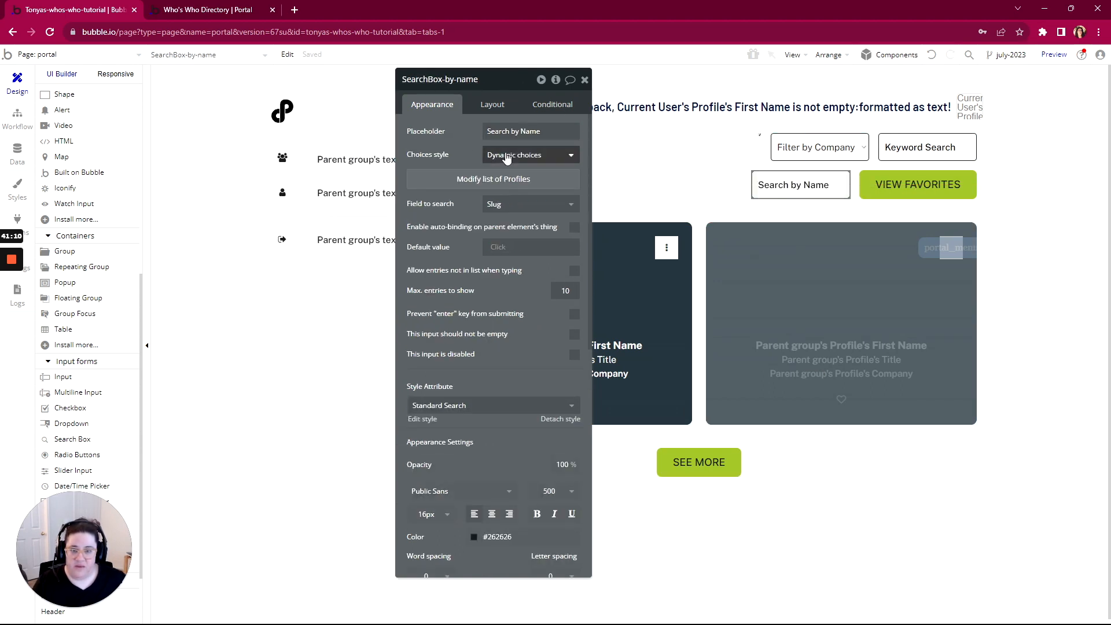
click(486, 181)
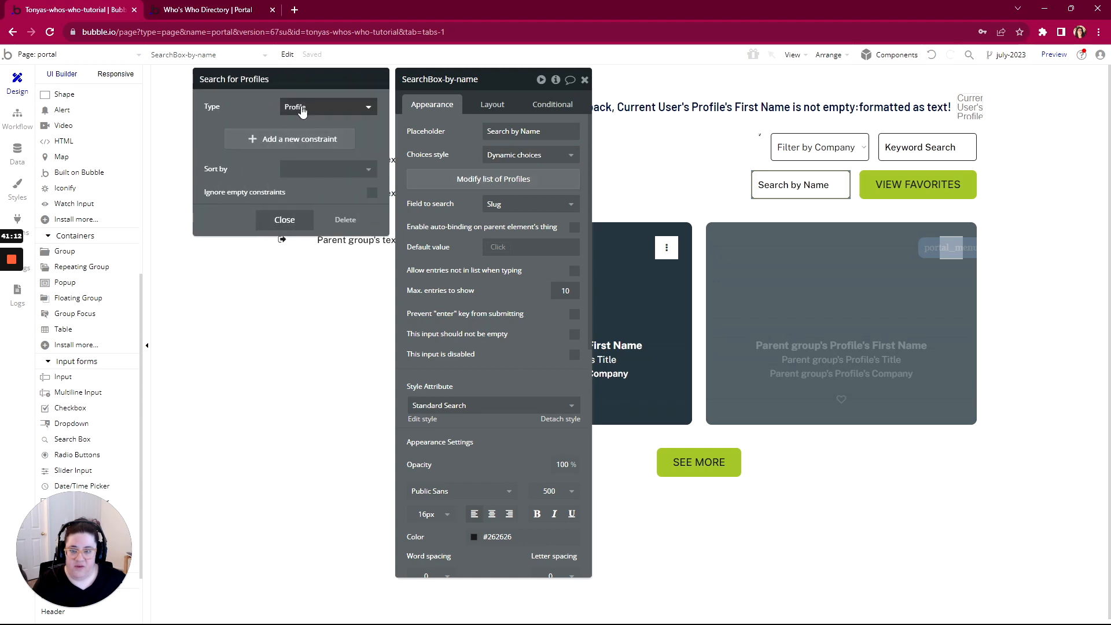
click(493, 207)
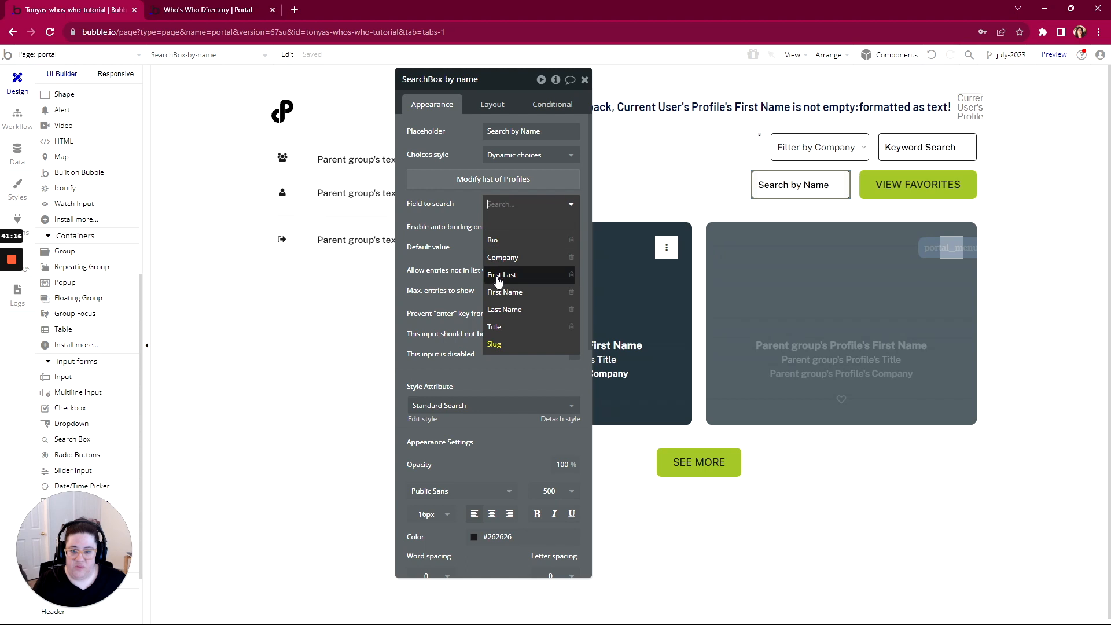
click(492, 296)
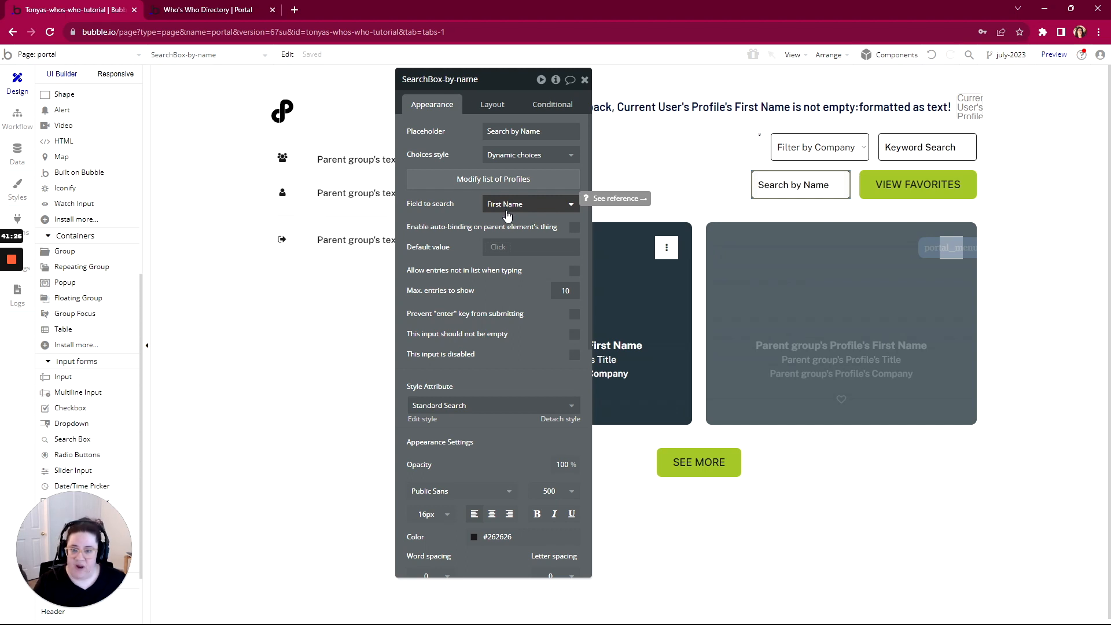
click(489, 187)
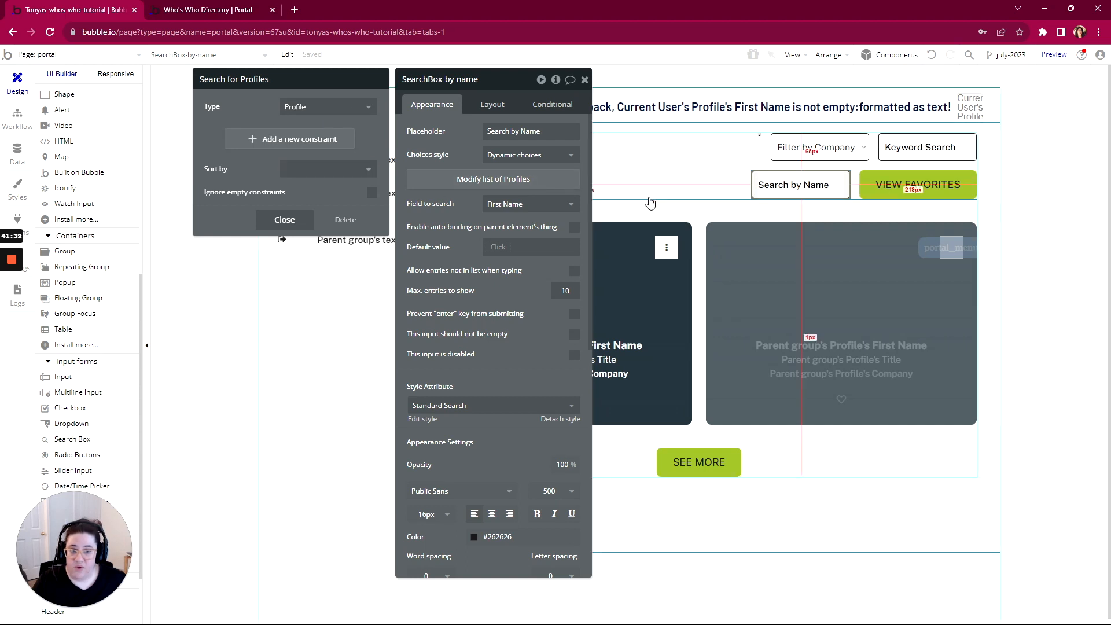
click(774, 189)
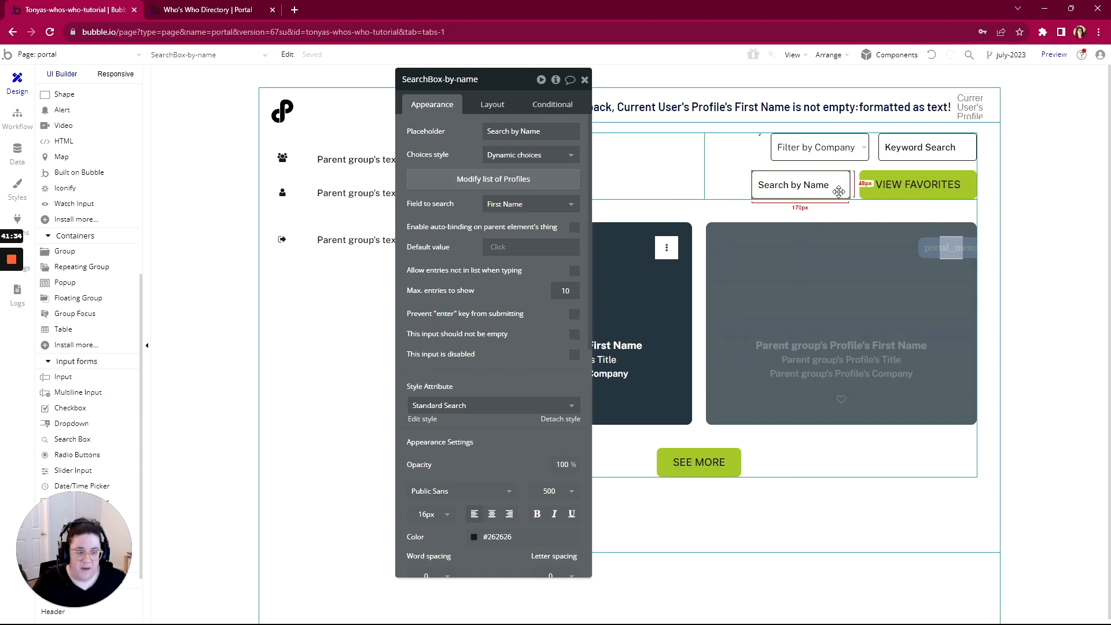
click(698, 282)
click(509, 156)
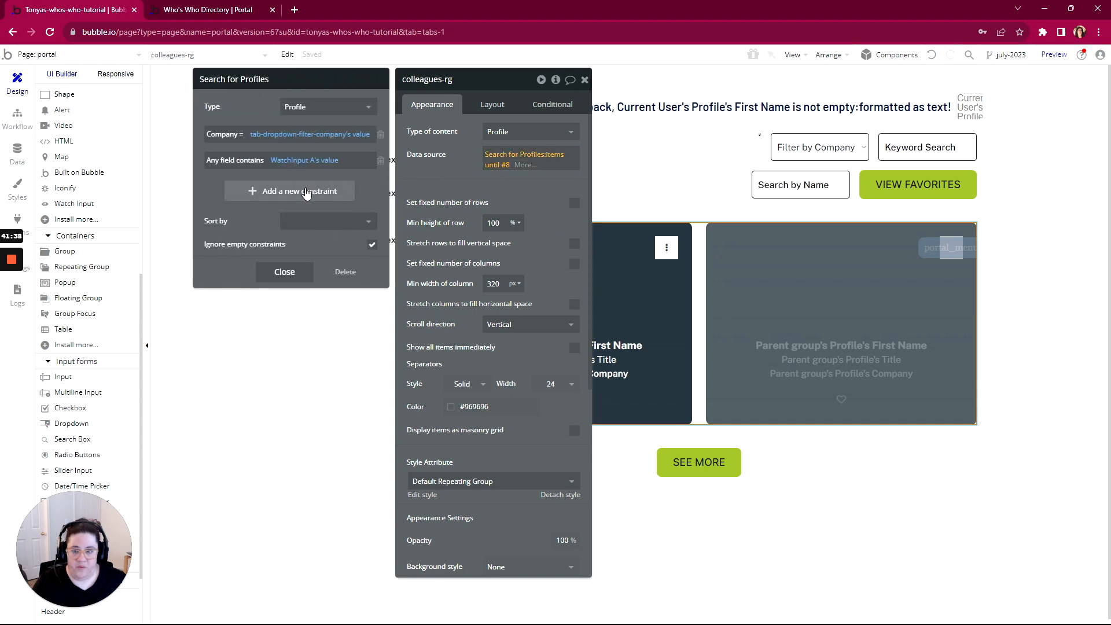
Add a unique id = SearchBox-by-name's value's unique id constraint to the profile search
click(307, 192)
scroll(243, 324, down, 5)
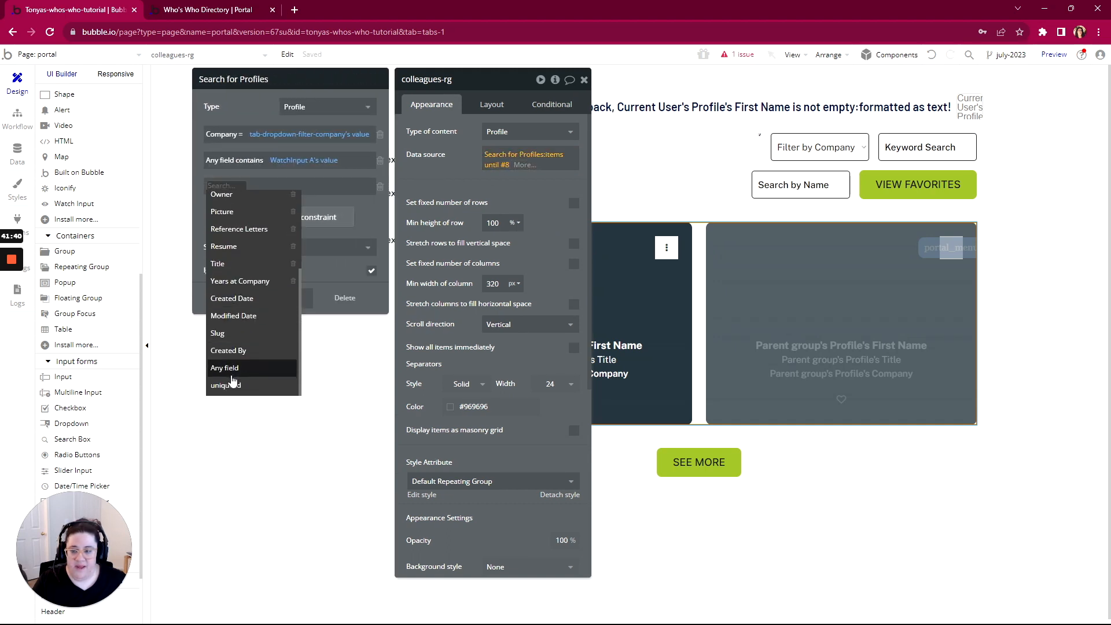
click(230, 385)
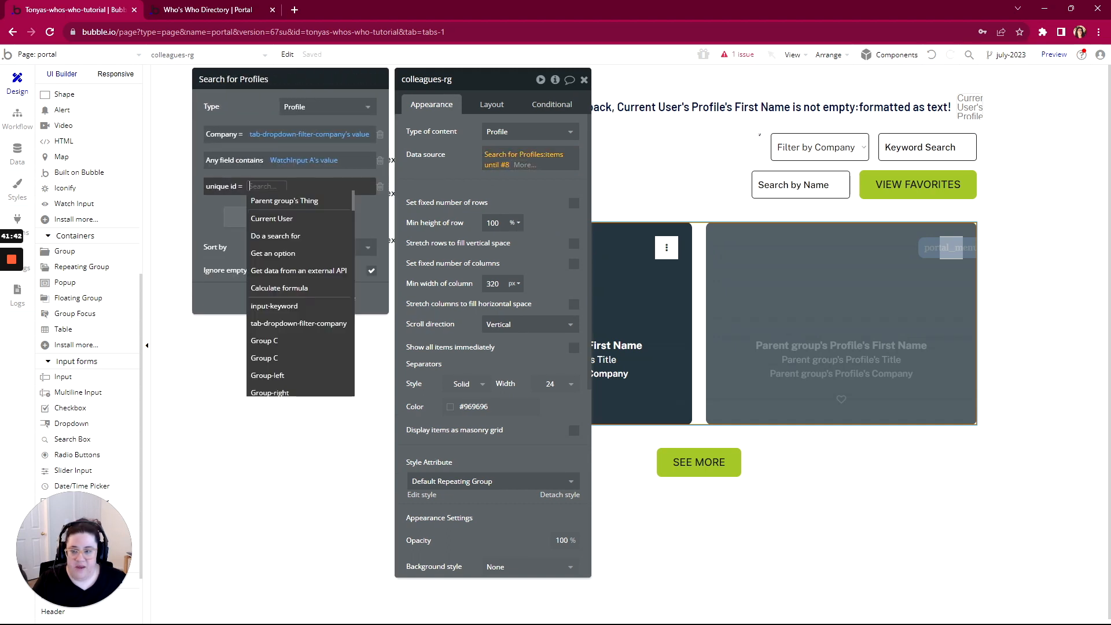
text(sear)
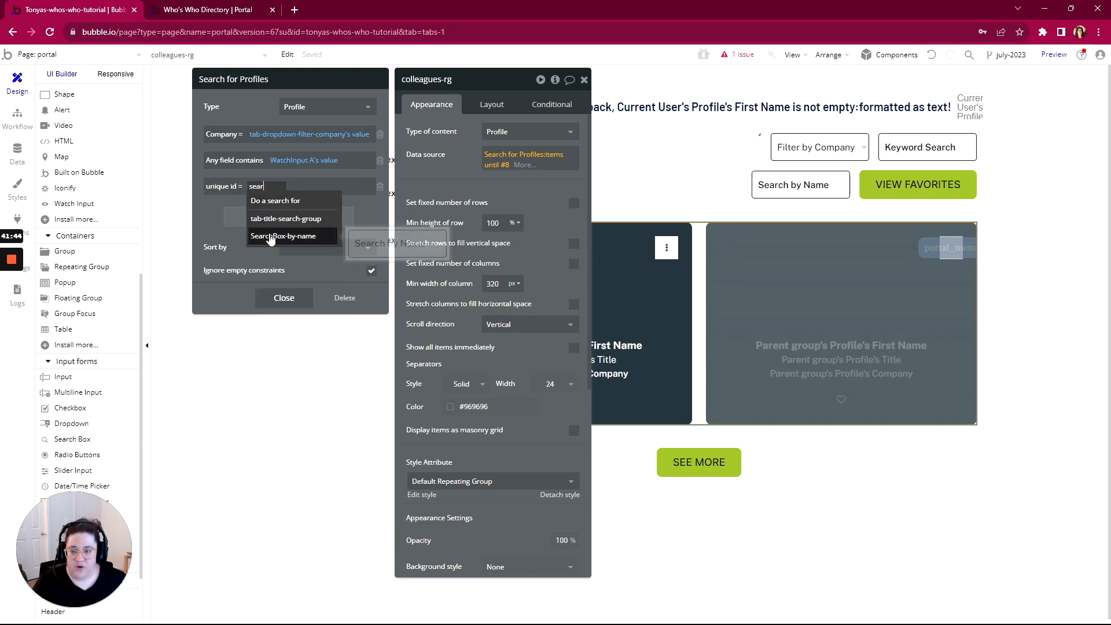
click(268, 236)
click(328, 201)
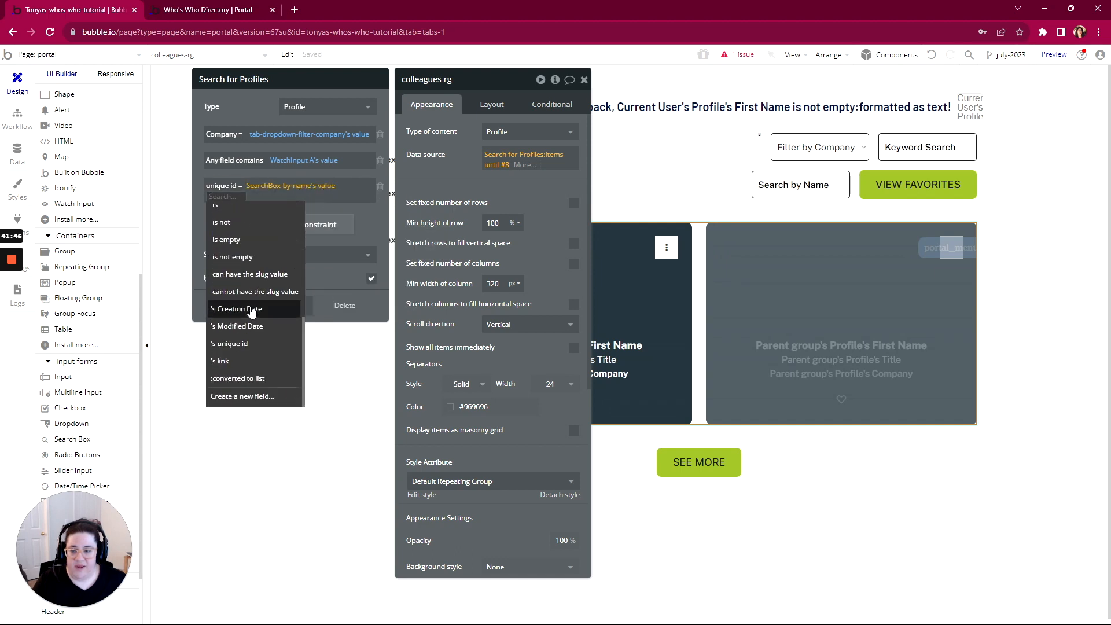
click(245, 347)
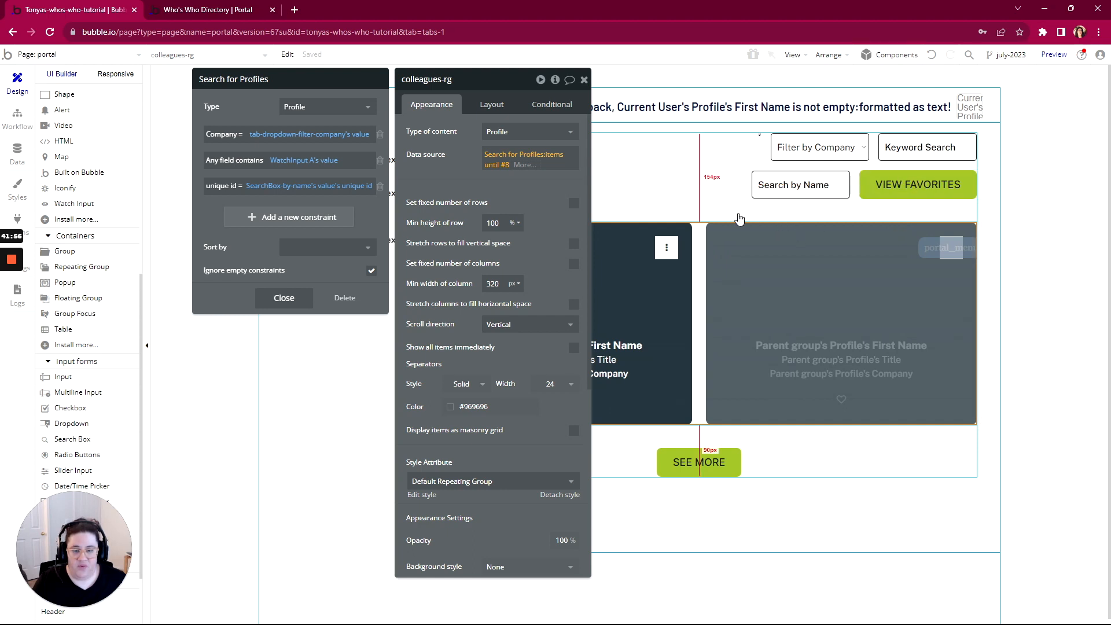
drag(528, 93, 393, 94)
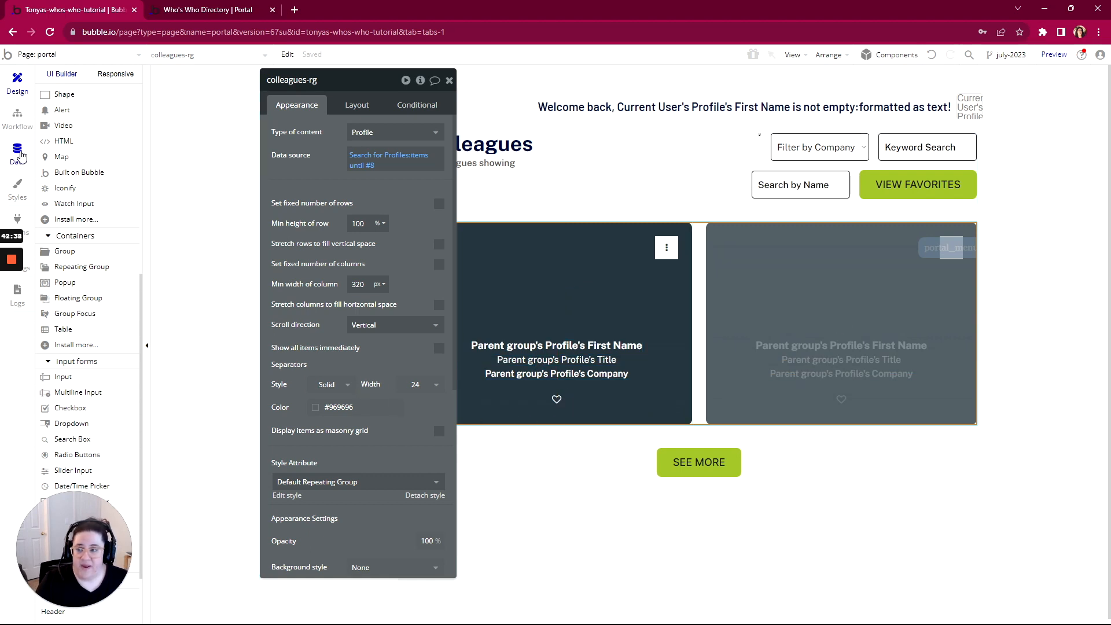
click(18, 154)
Create a Favorites field on User of type Profile, set as a list
click(81, 99)
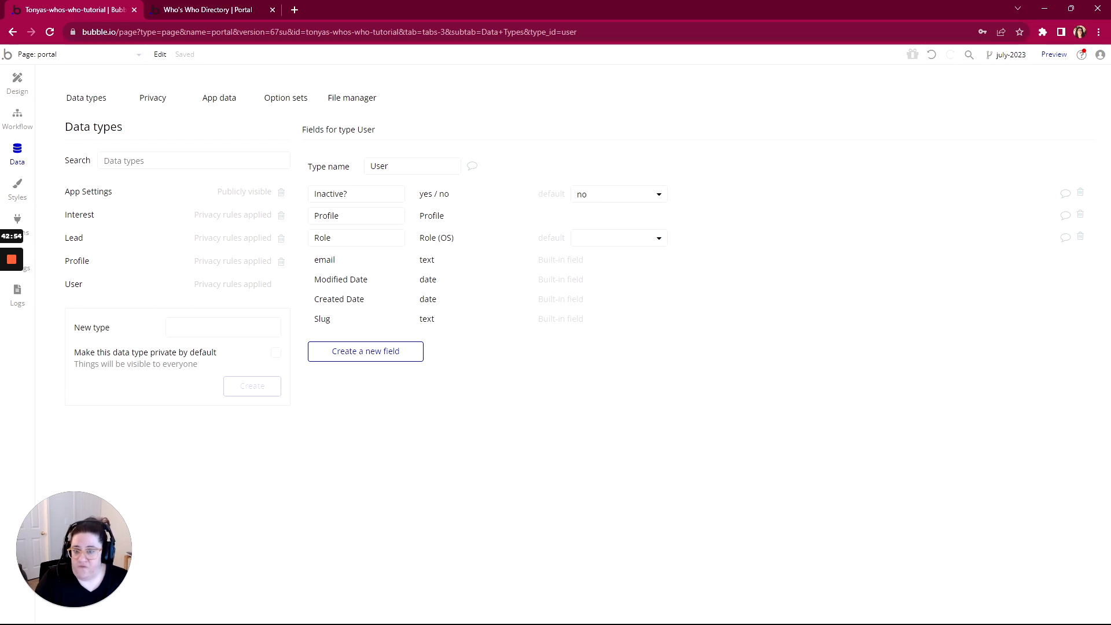
click(368, 358)
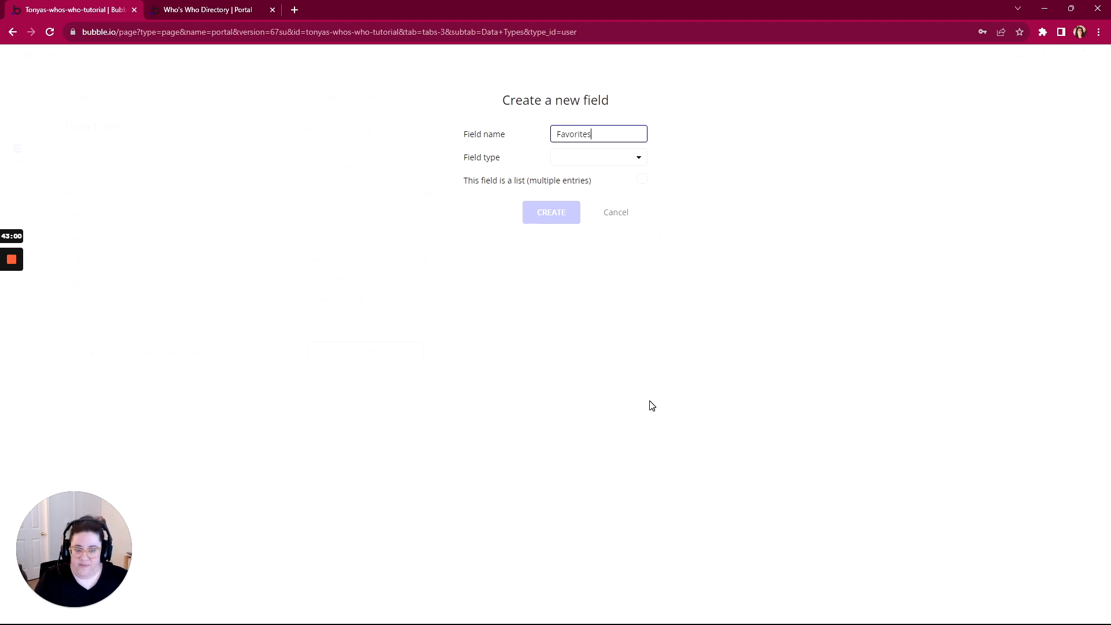
click(564, 157)
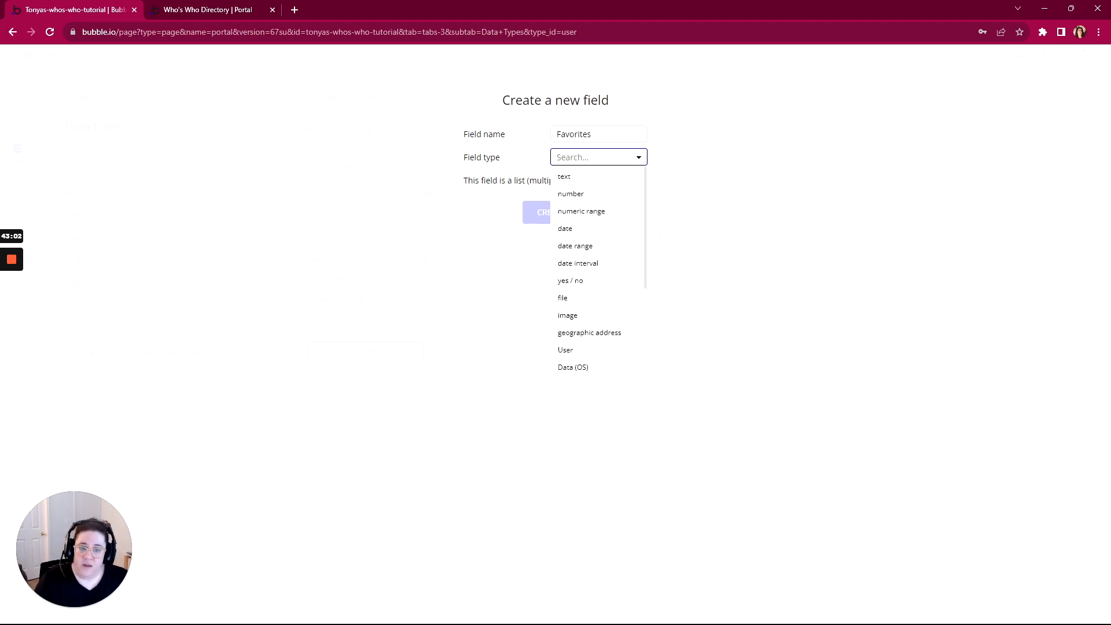
scroll(577, 256, down, 2)
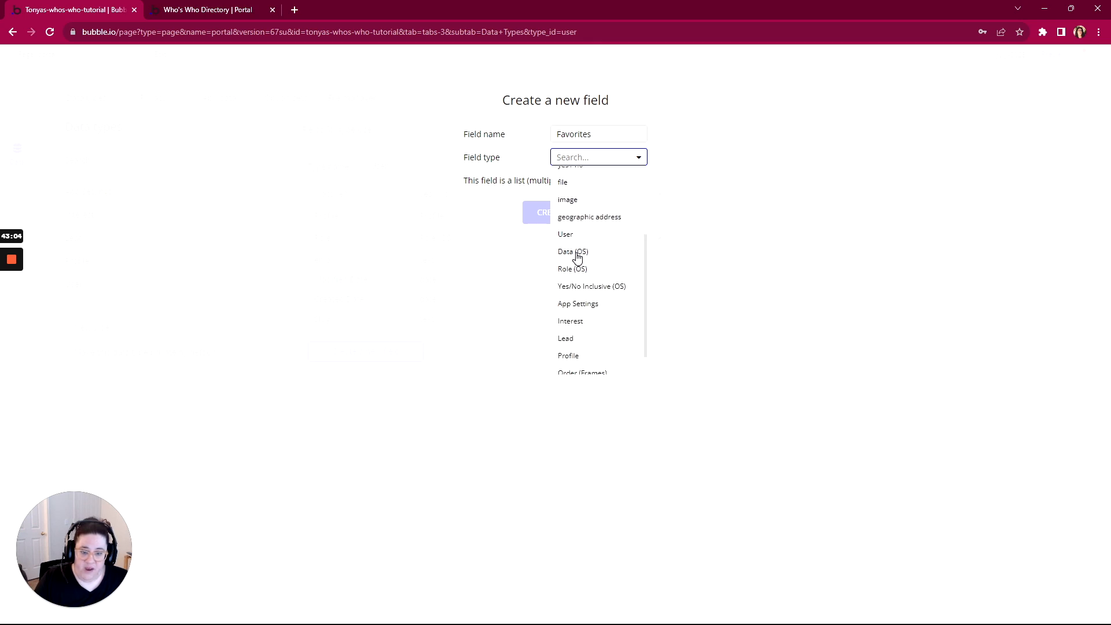
click(567, 325)
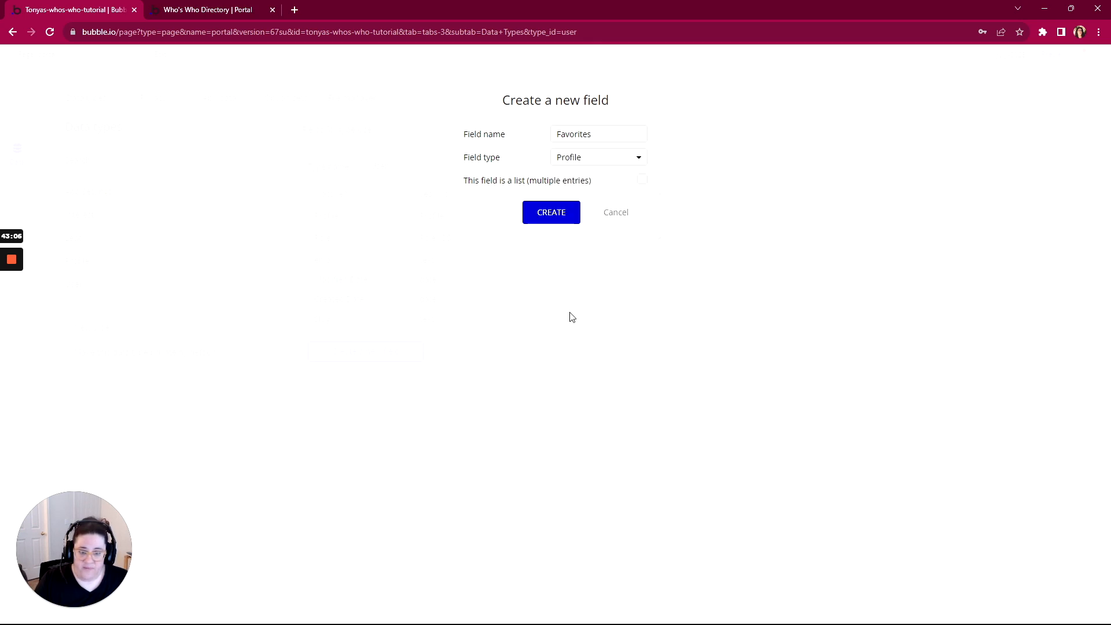
click(642, 182)
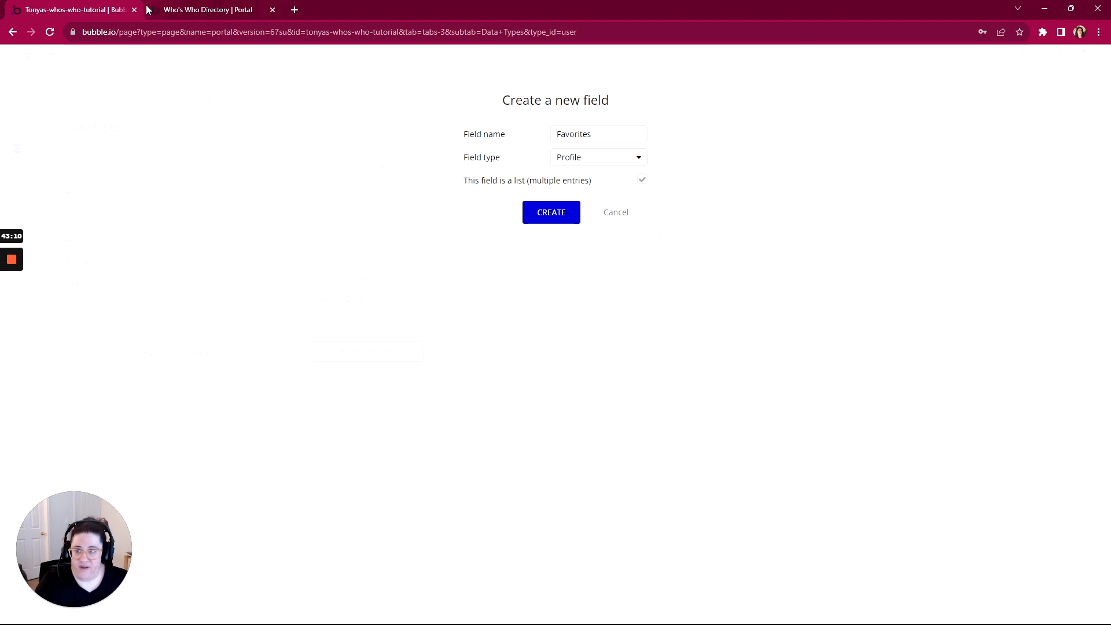
click(183, 13)
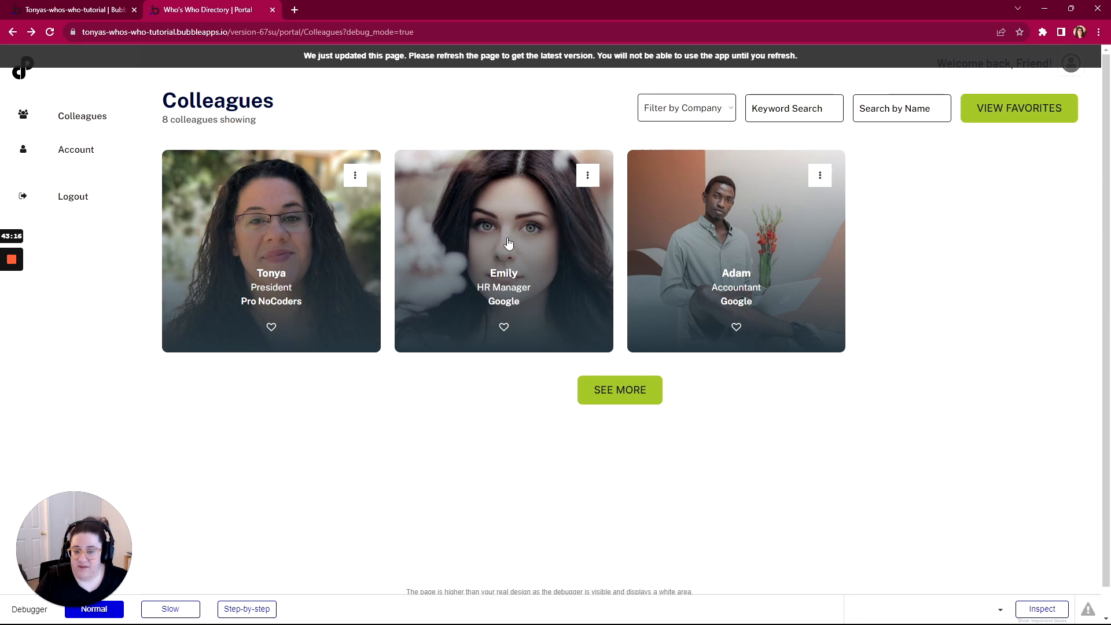
click(95, 12)
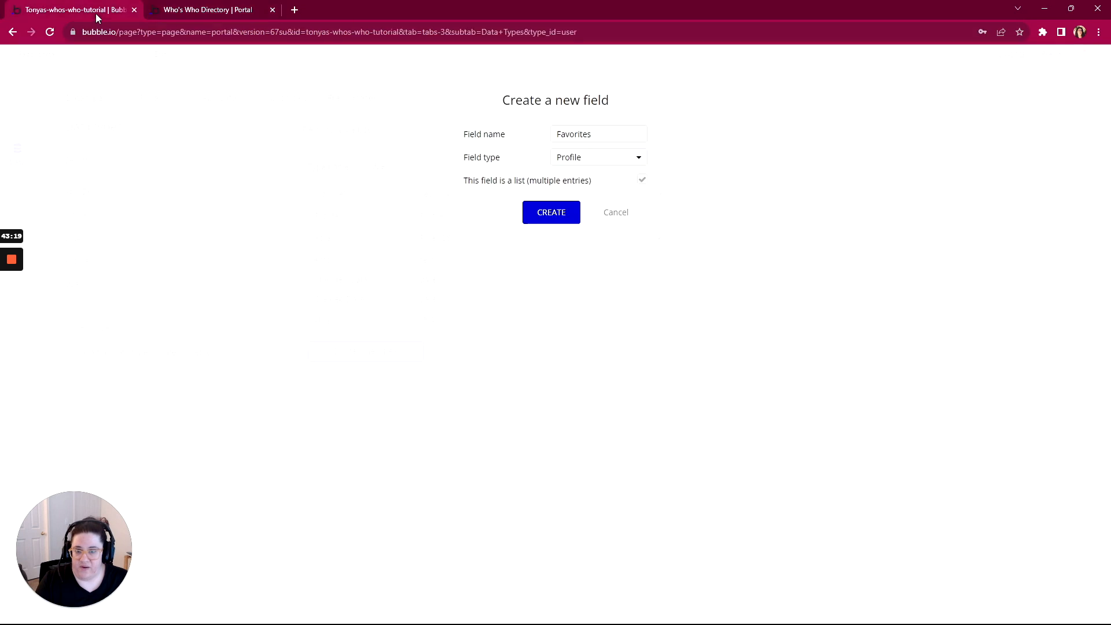
click(560, 219)
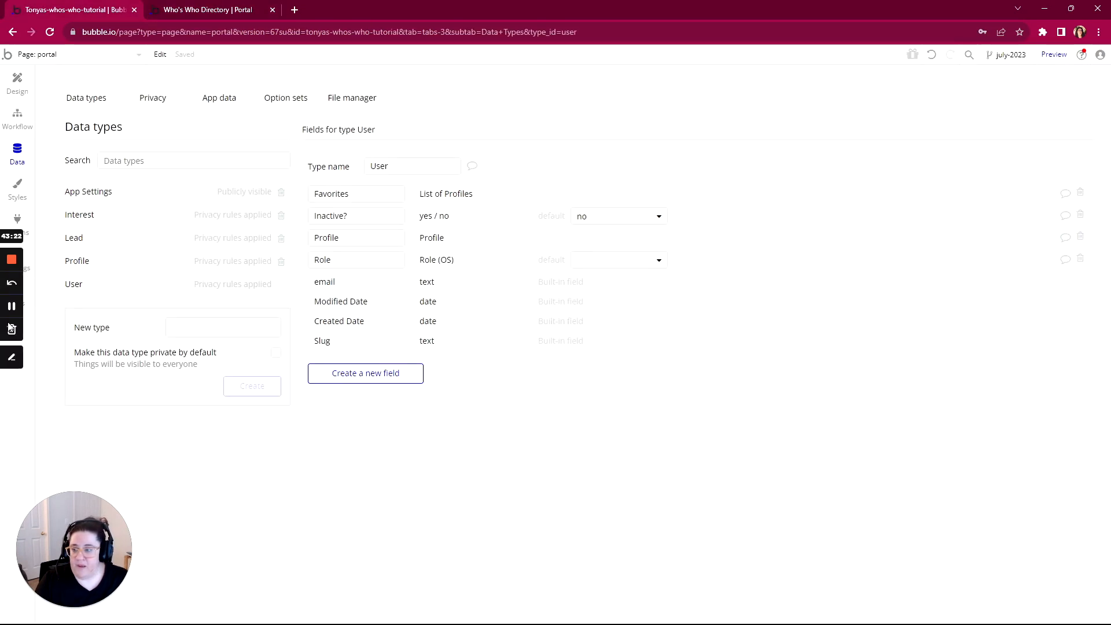
Create a click workflow for the colleague card's heart icon with a Make changes to thing action
click(14, 86)
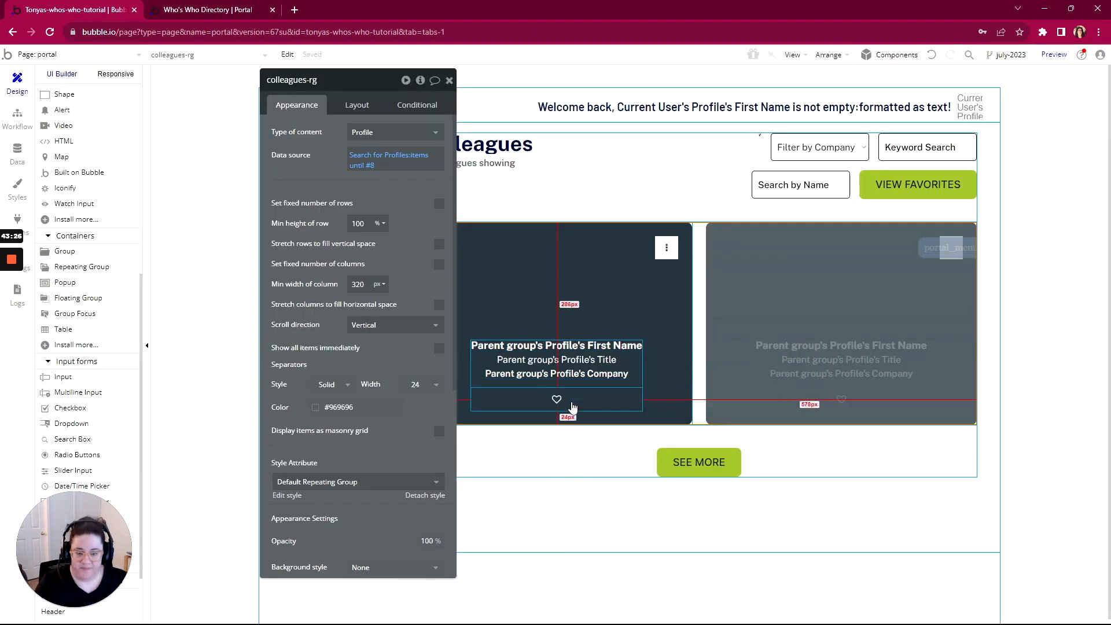
click(558, 399)
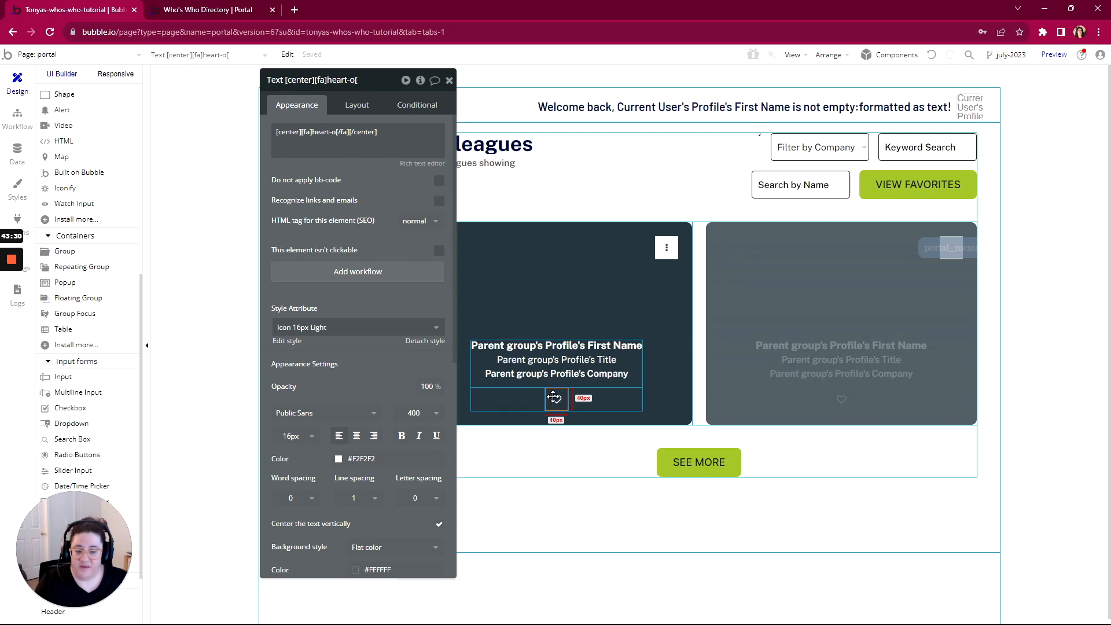
click(345, 275)
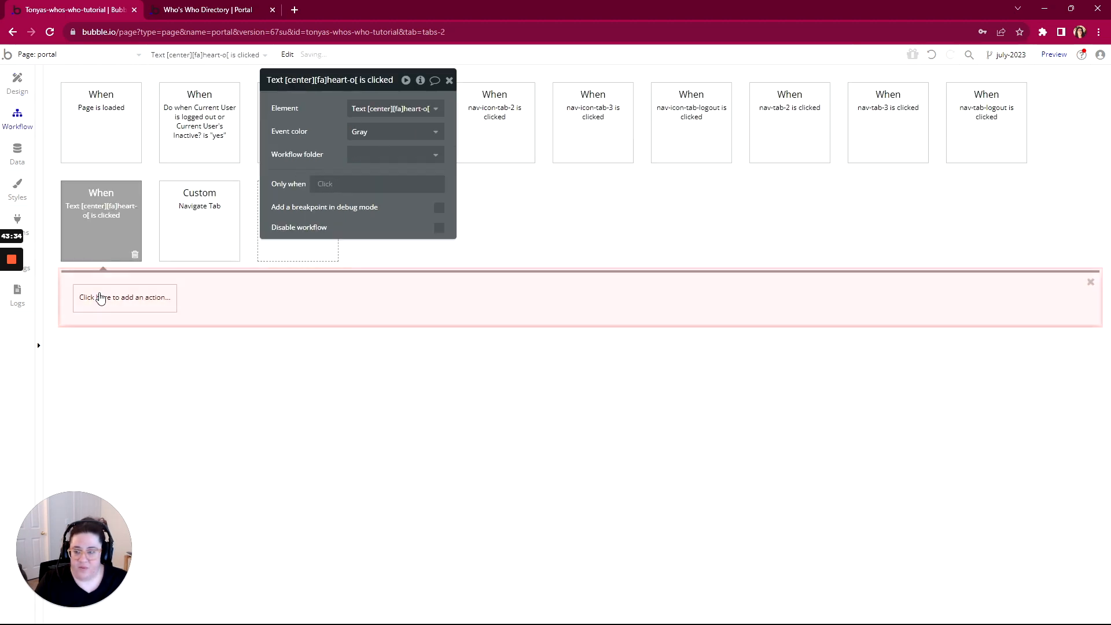
click(101, 297)
mouse_move(112, 385)
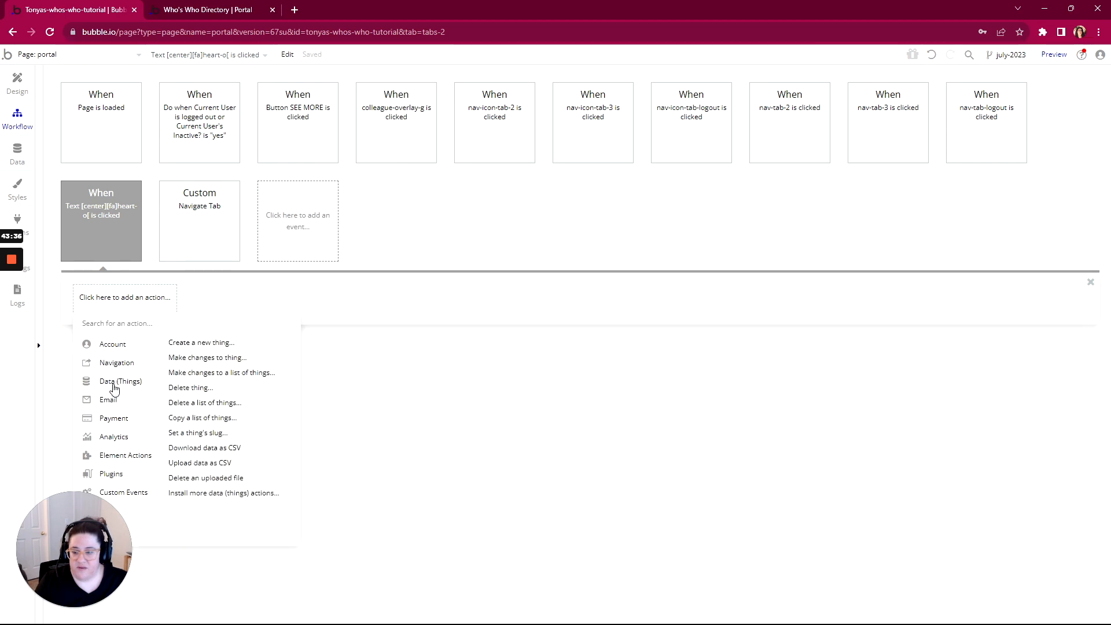
click(207, 357)
Have the action change Current User, adding Parent group's Profile to Favorites
click(370, 110)
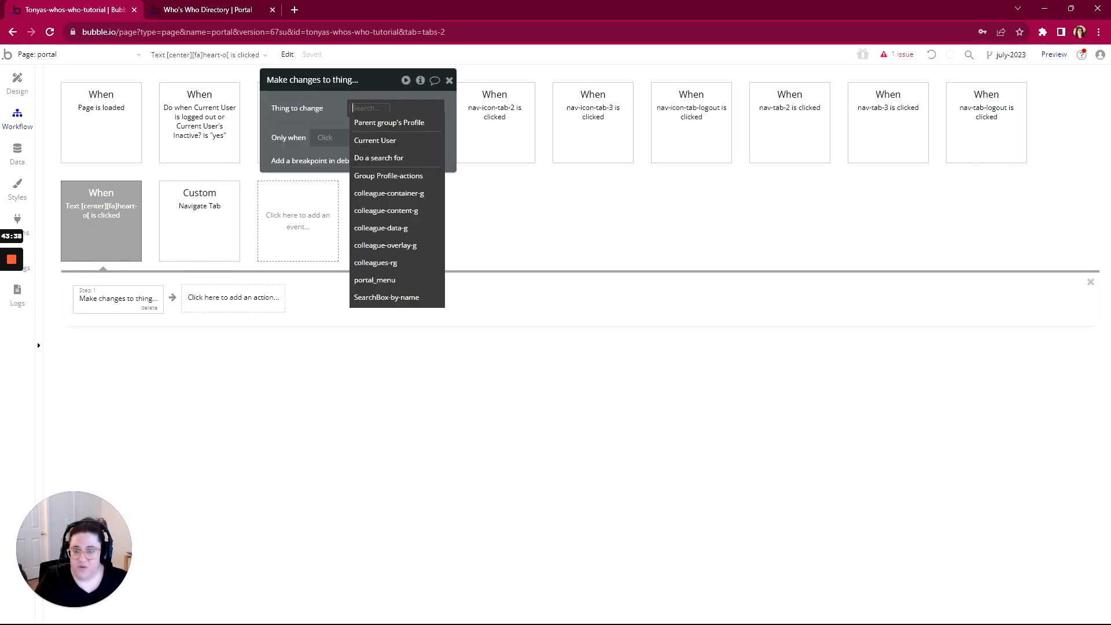
click(372, 141)
click(370, 141)
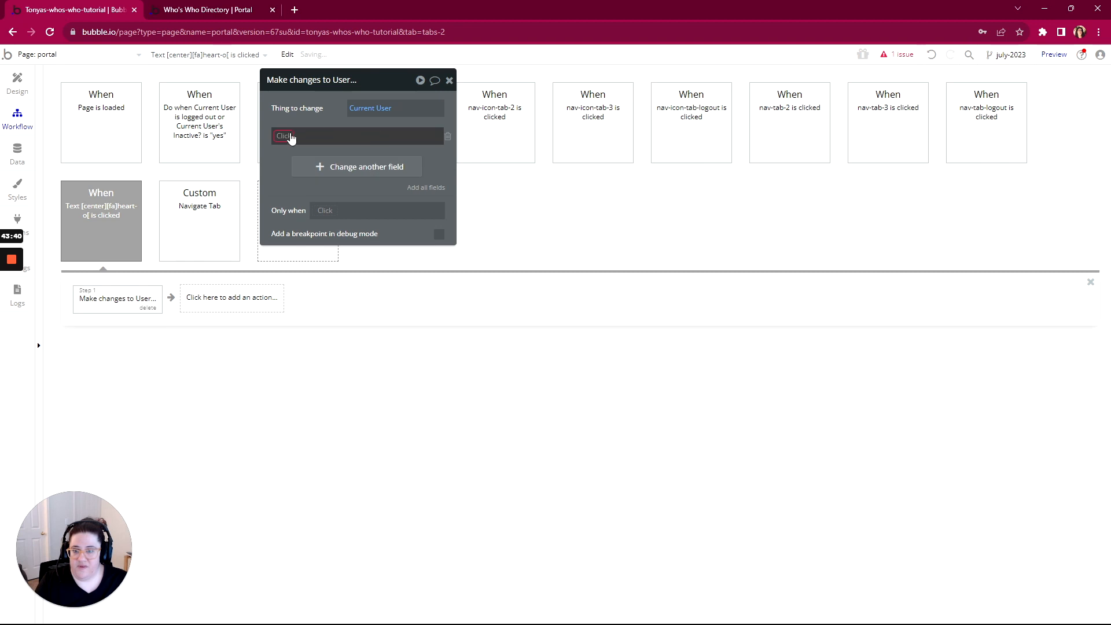
click(290, 149)
click(321, 137)
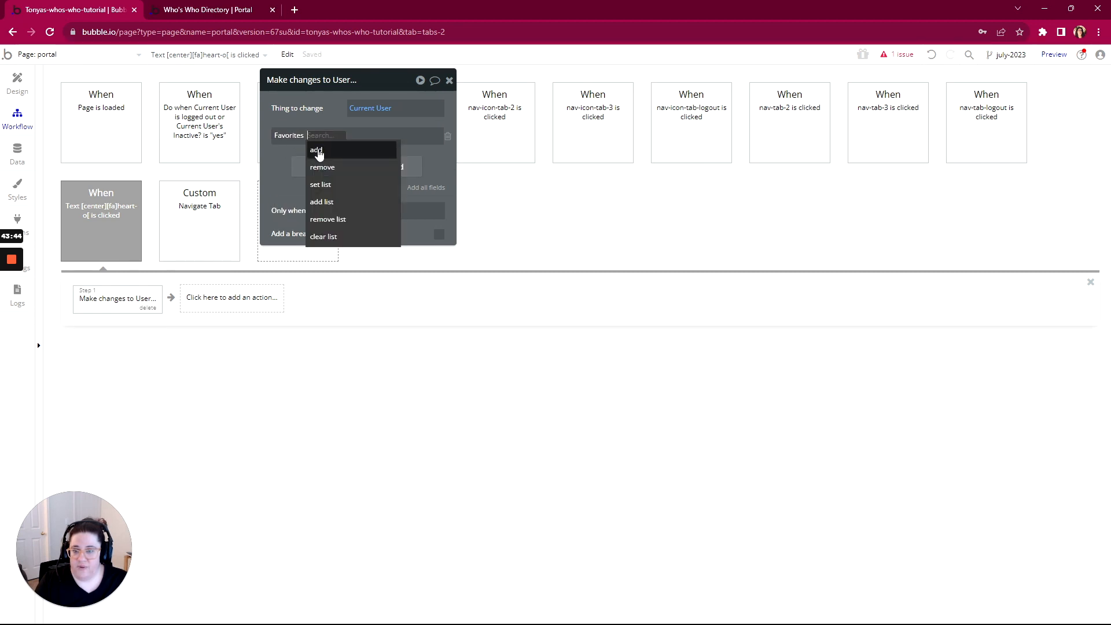
click(317, 151)
click(326, 139)
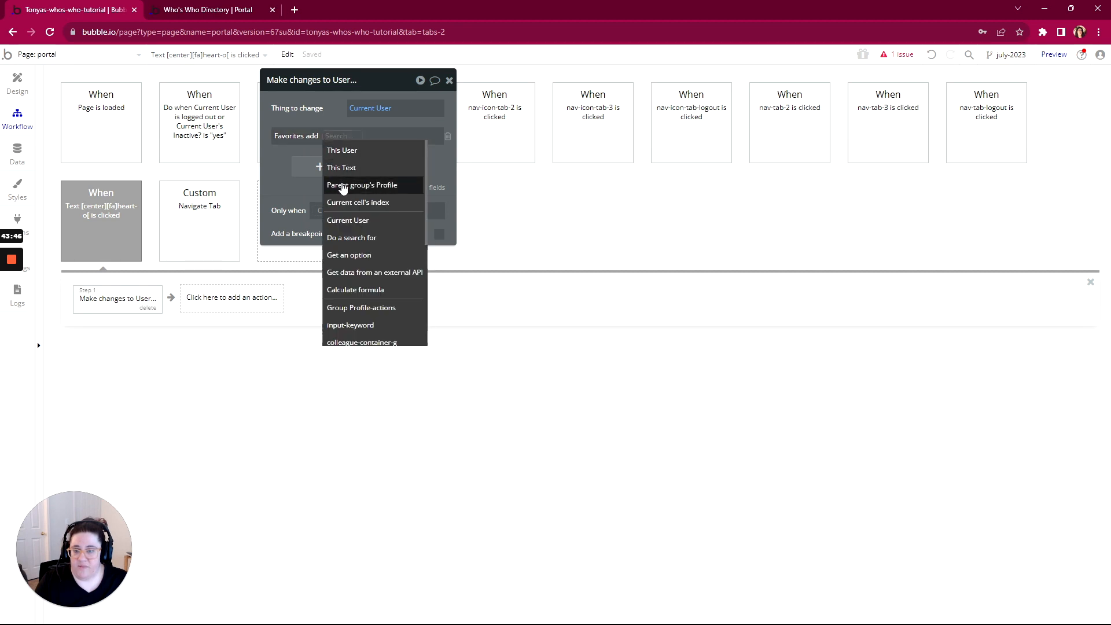
click(341, 182)
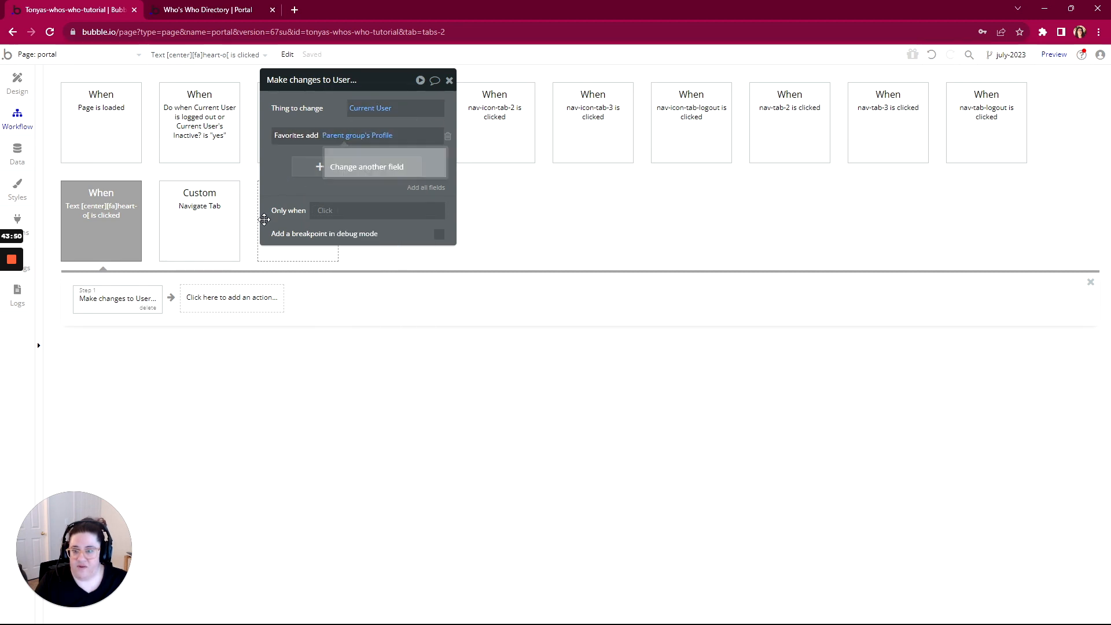
click(123, 242)
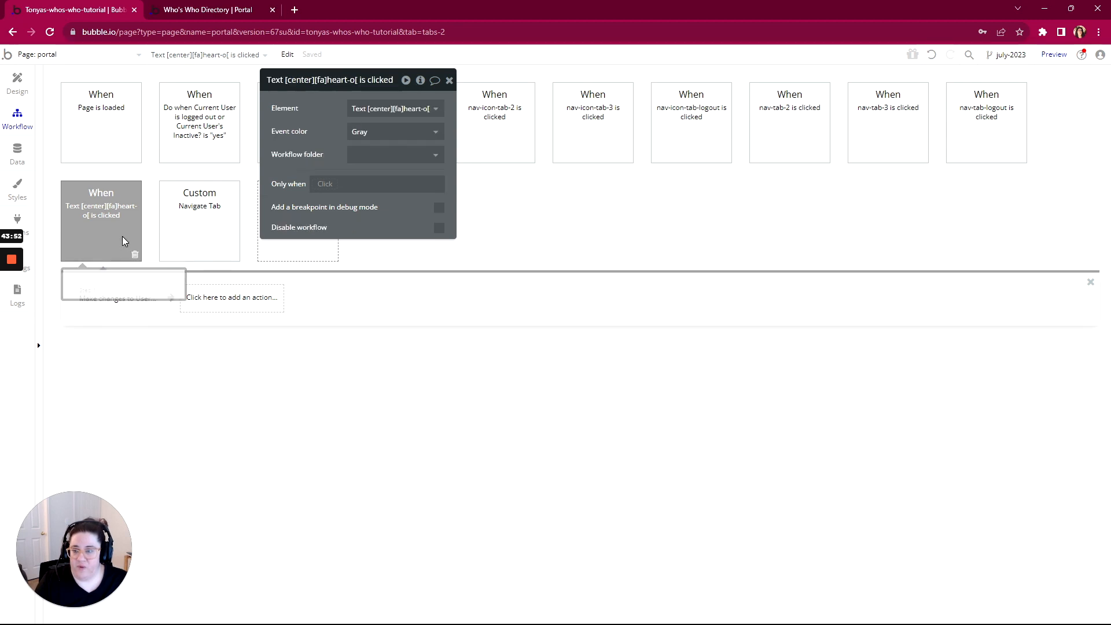
click(317, 185)
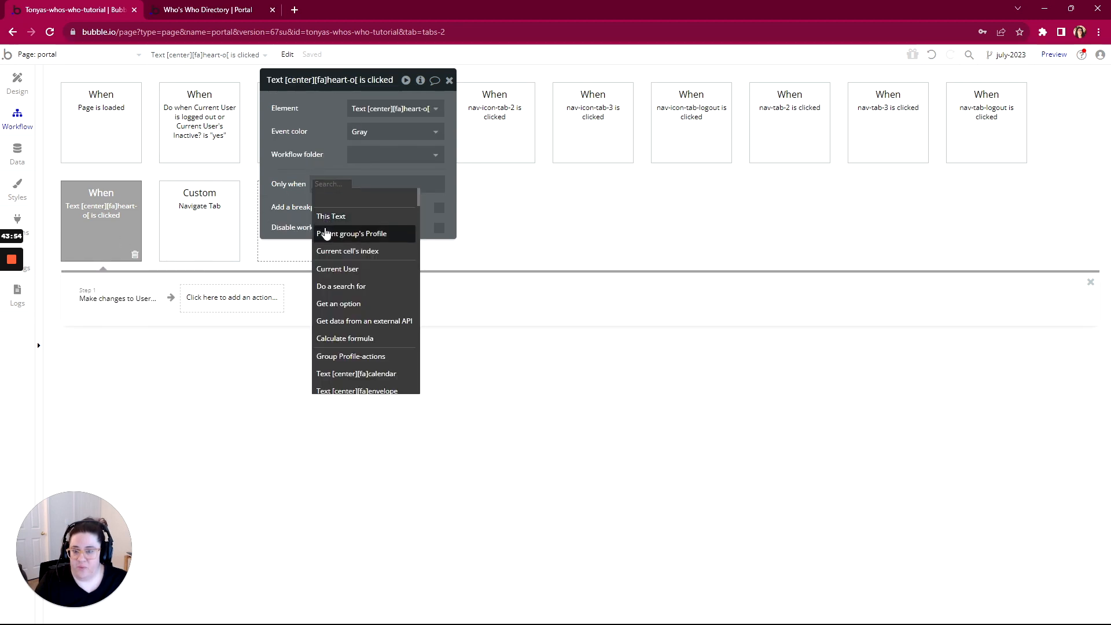
Run the heart workflow only when Current User's Favorites doesn't contain Parent group's Profile
click(328, 270)
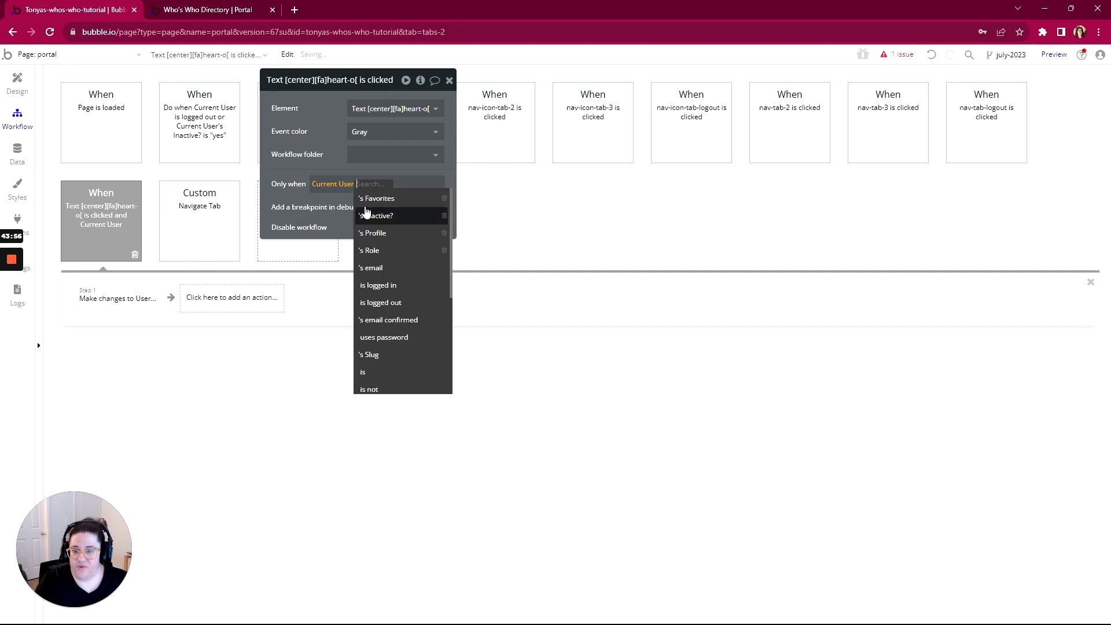
click(372, 199)
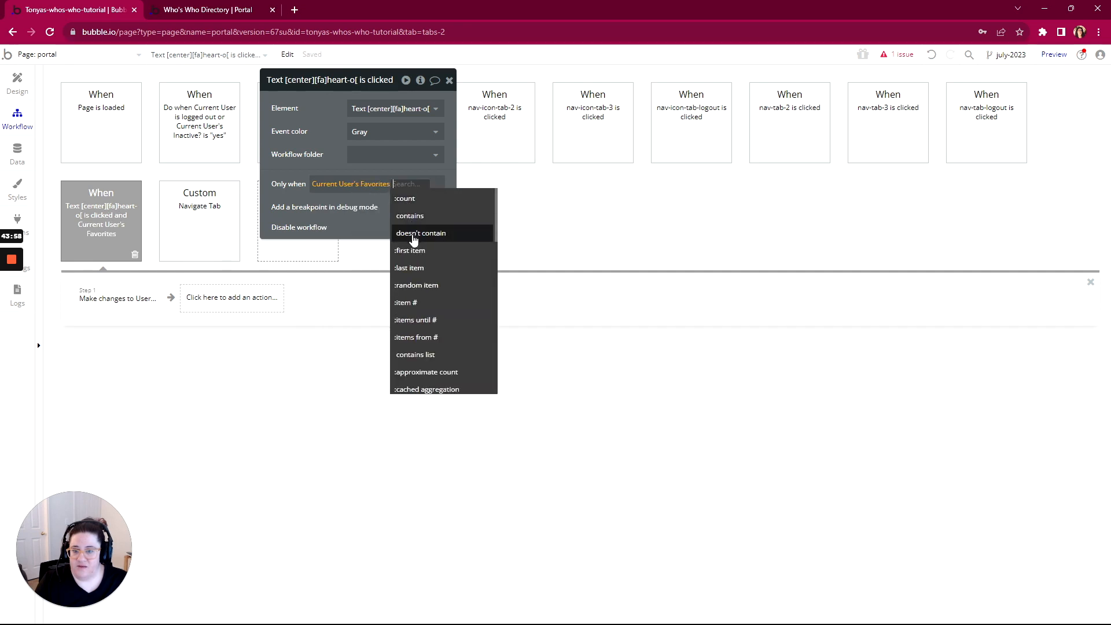
click(413, 236)
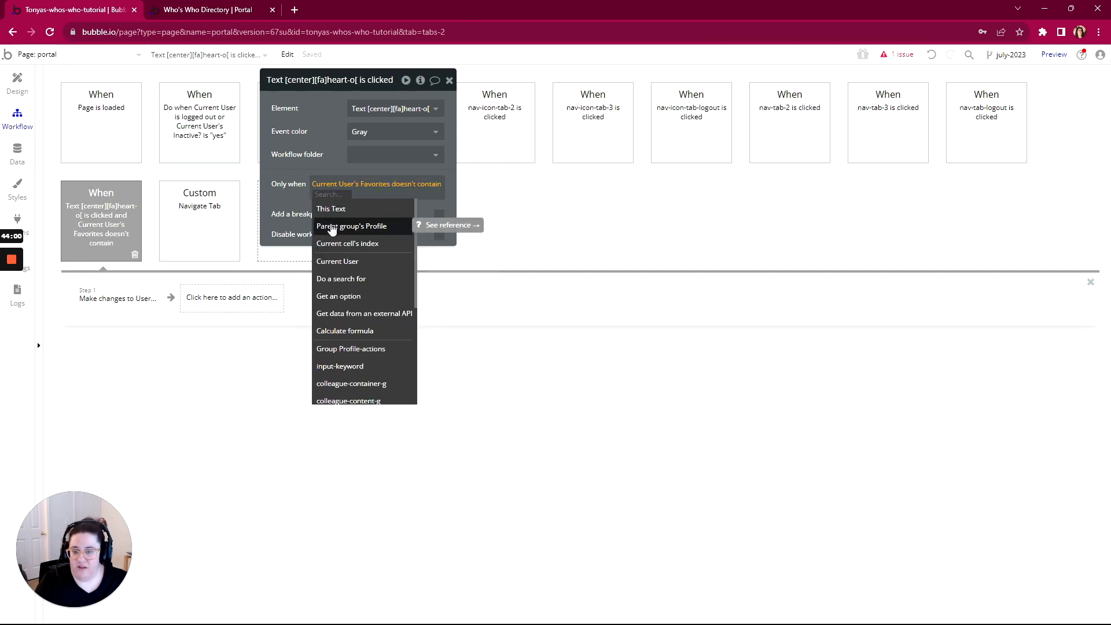
click(331, 225)
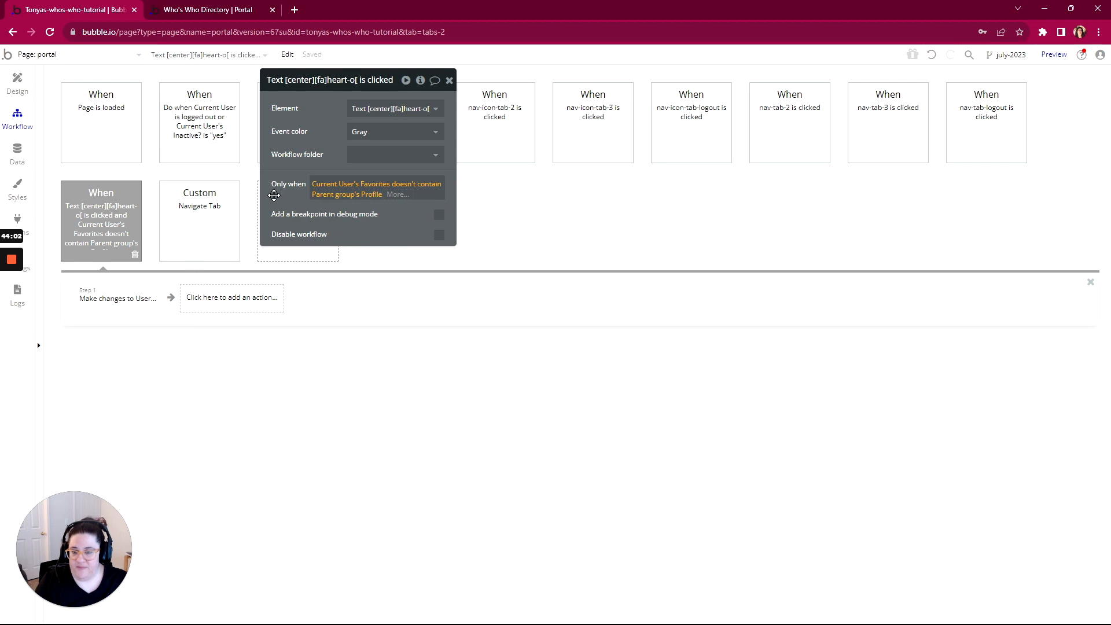
Duplicate the workflow, change its condition to contains, and make it remove the profile from Favorites
right_click(88, 216)
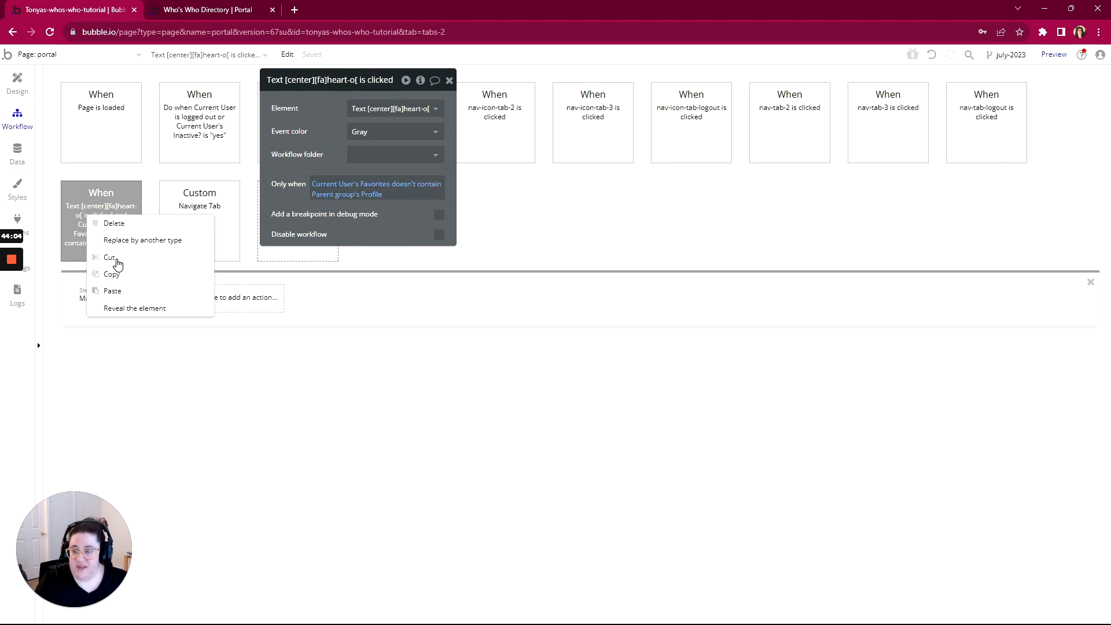
click(117, 274)
right_click(121, 226)
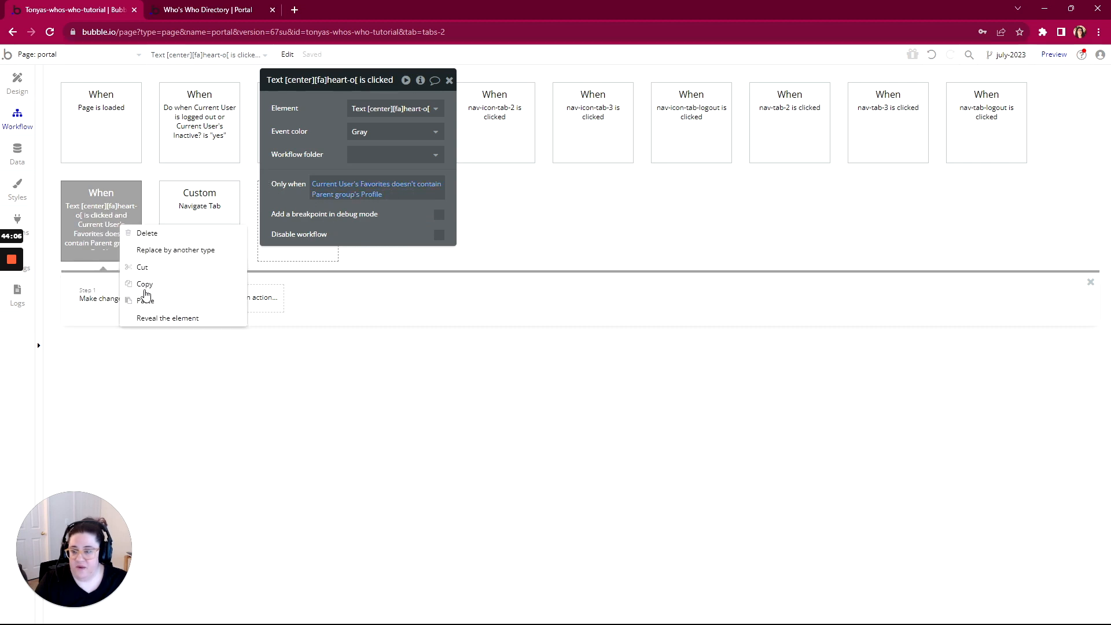
click(145, 300)
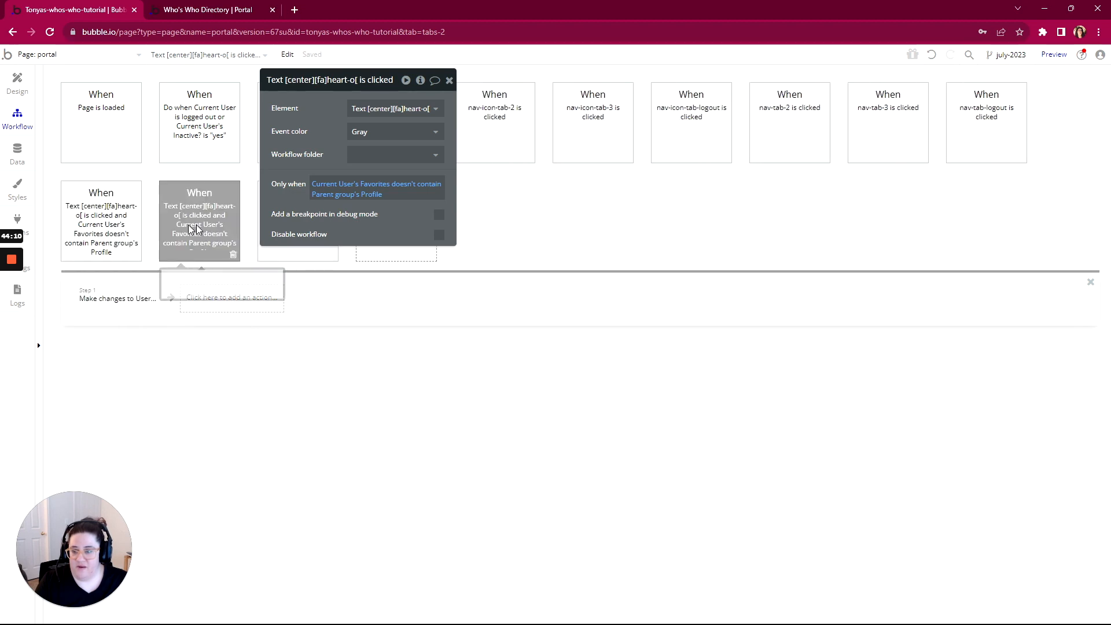
click(420, 193)
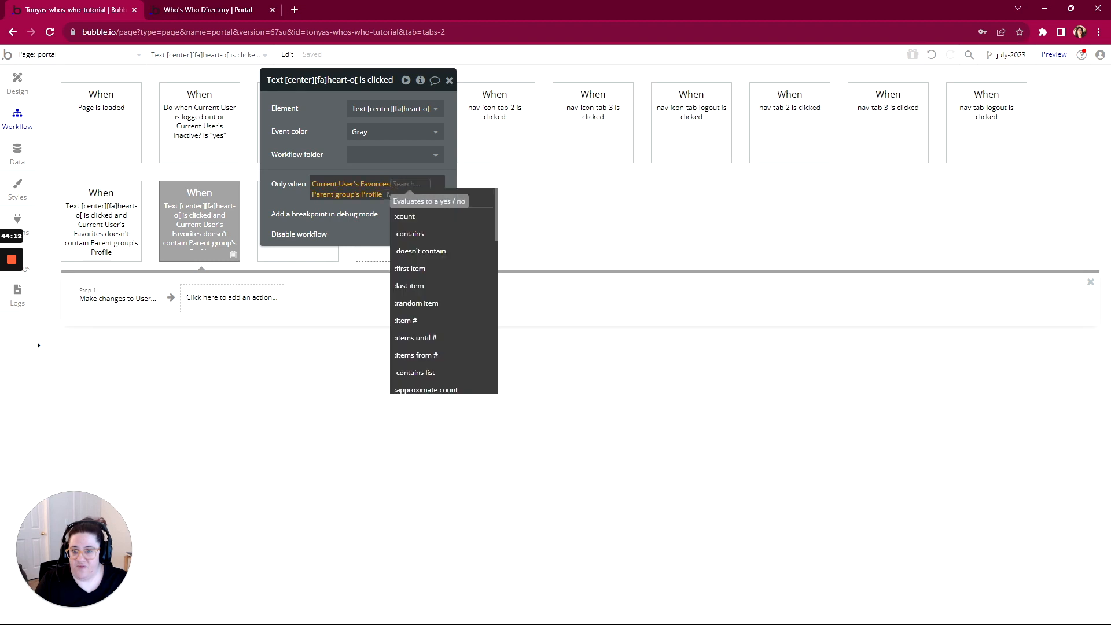
click(406, 234)
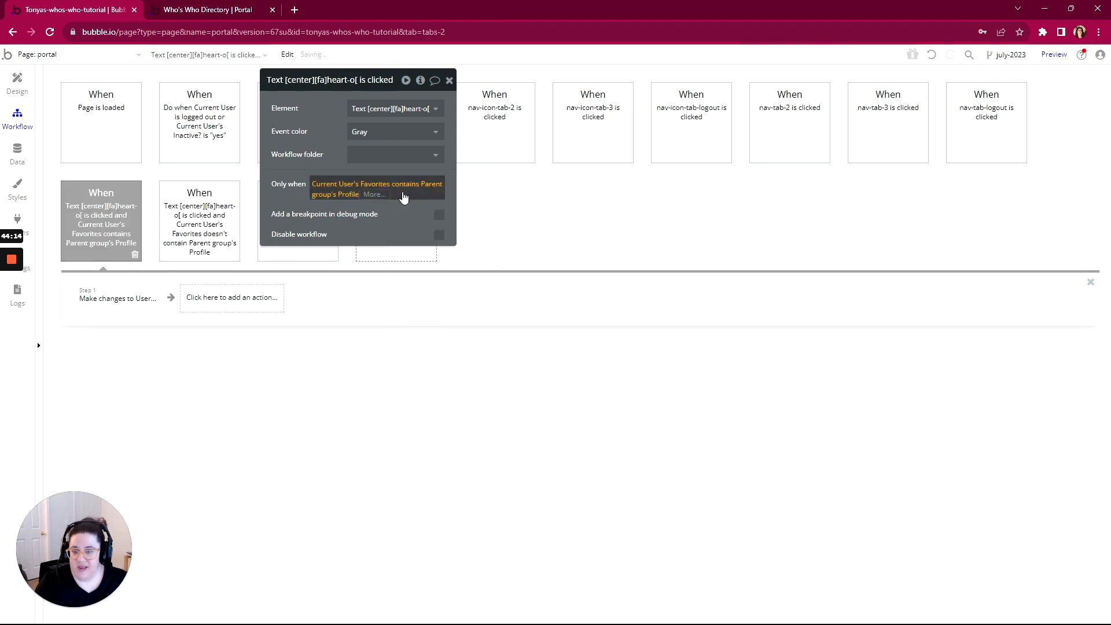
click(130, 296)
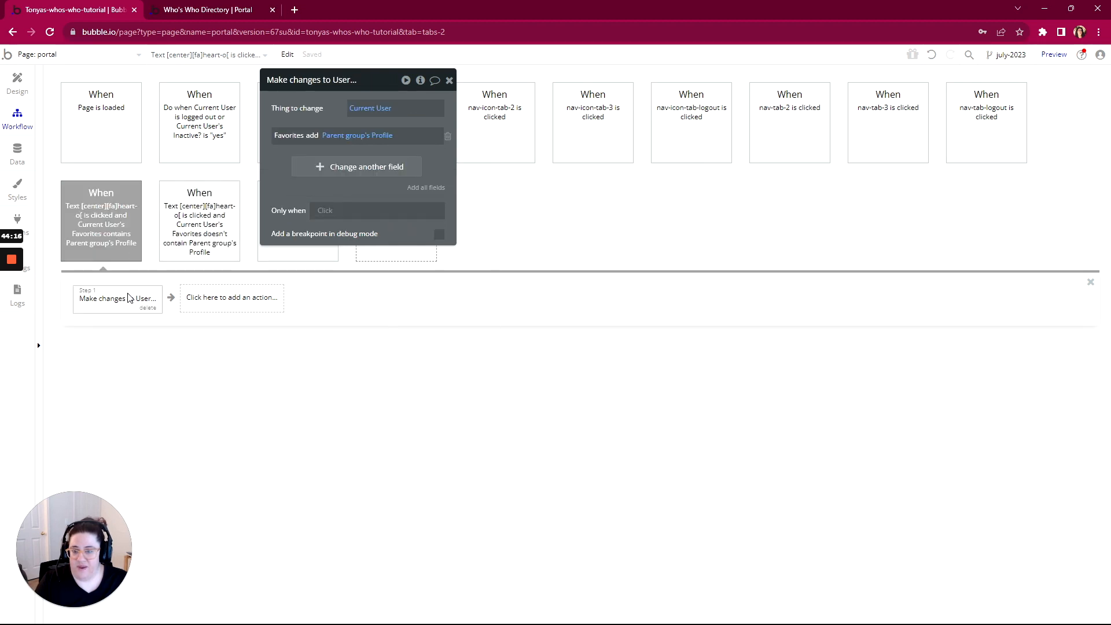
click(315, 136)
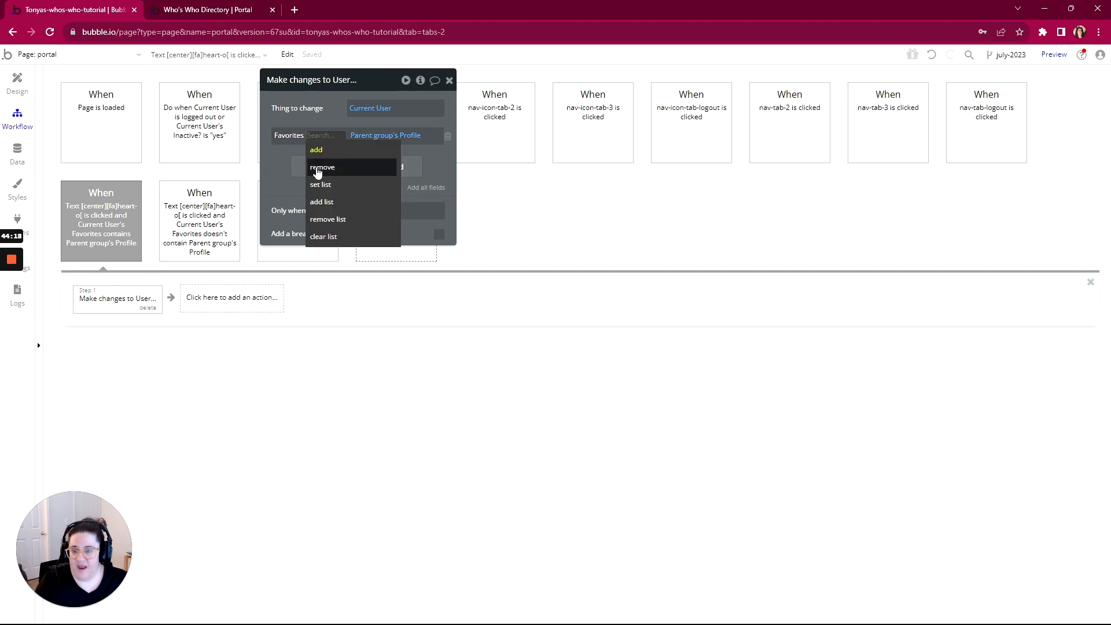
click(318, 171)
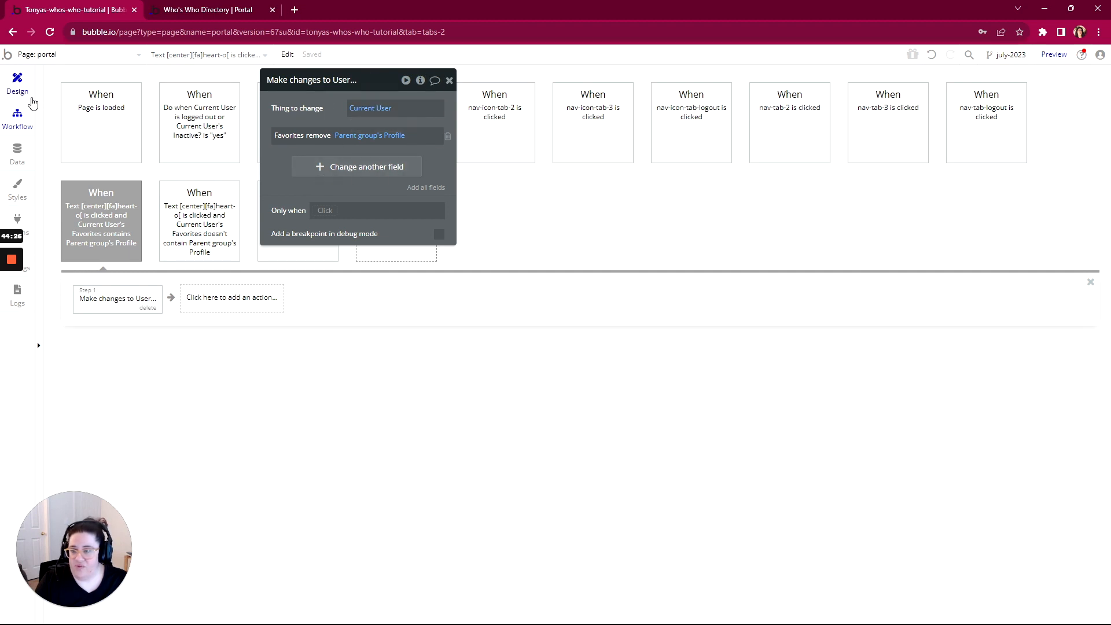
Refresh App data's All Users table against the live Colleagues page, then return to Design
click(18, 86)
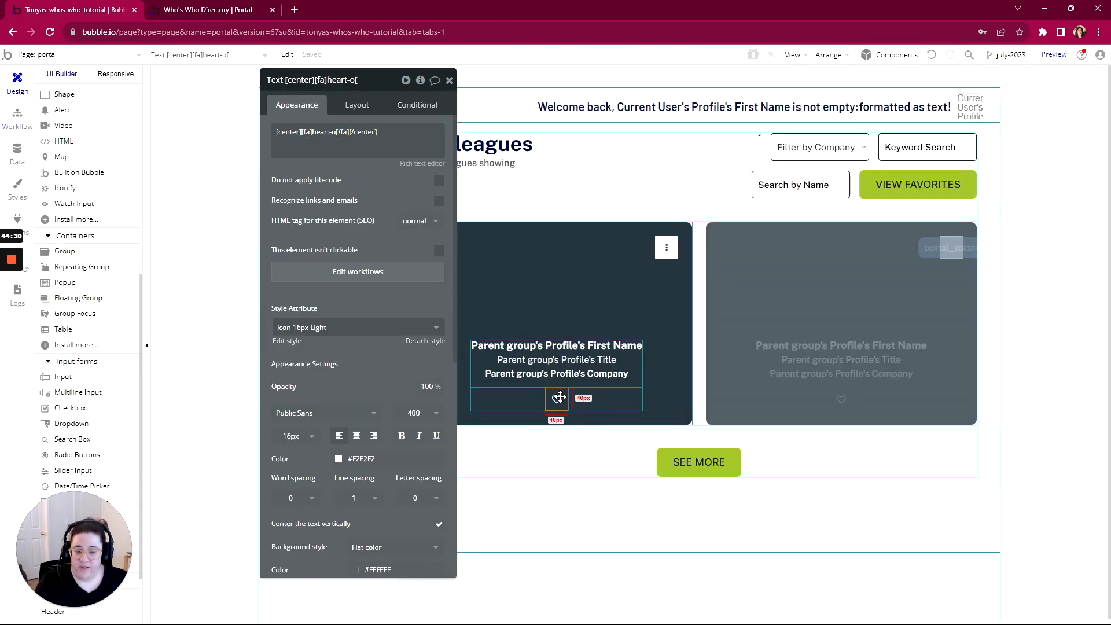
click(179, 10)
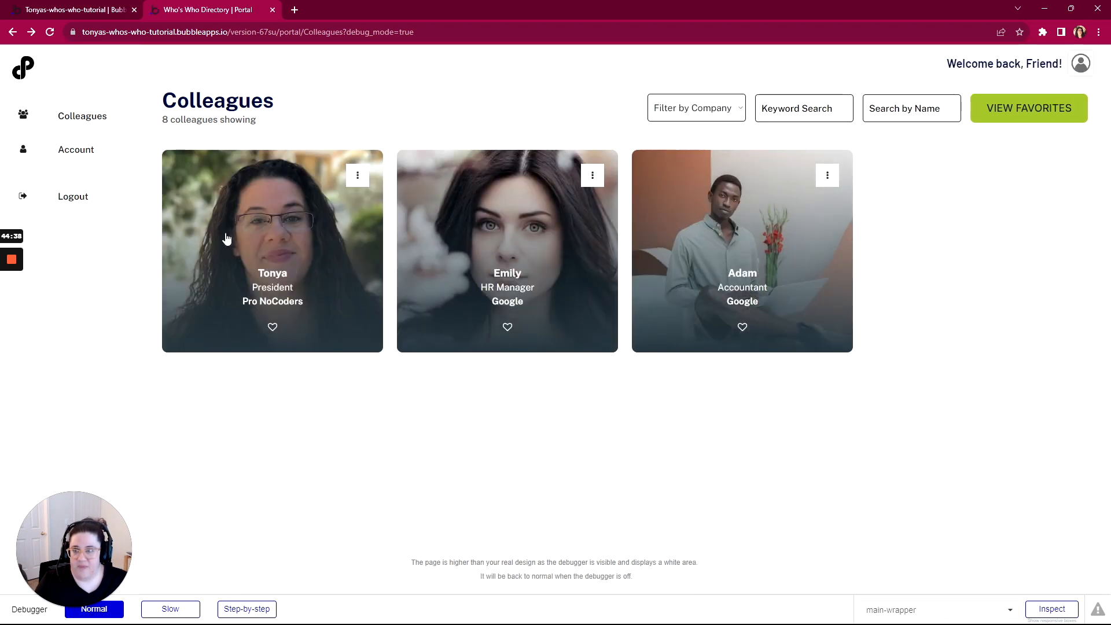
click(106, 10)
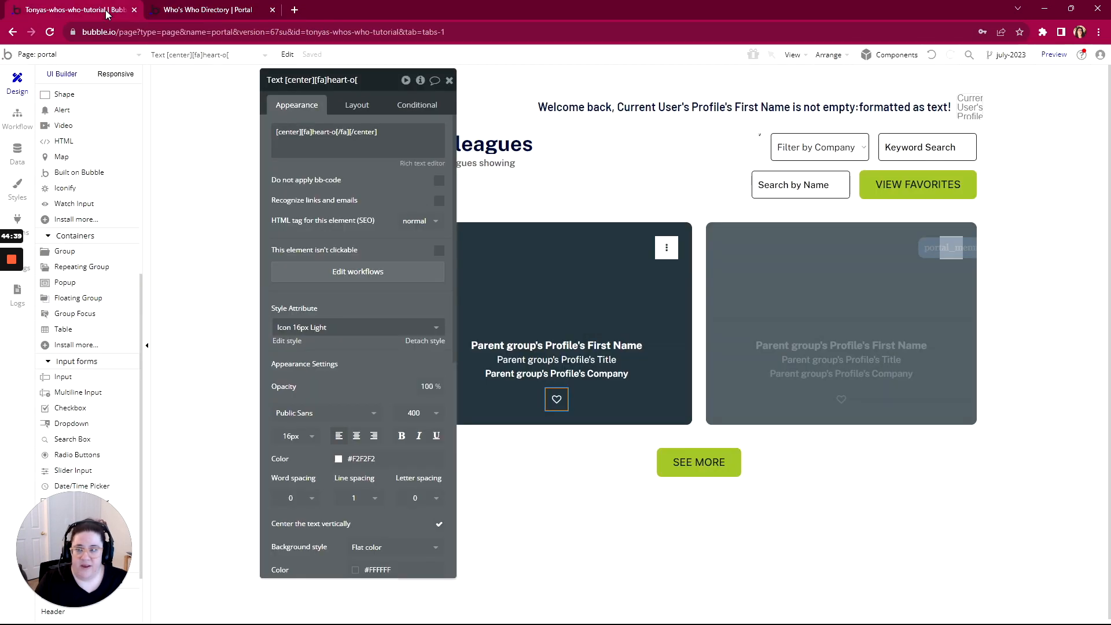
click(16, 156)
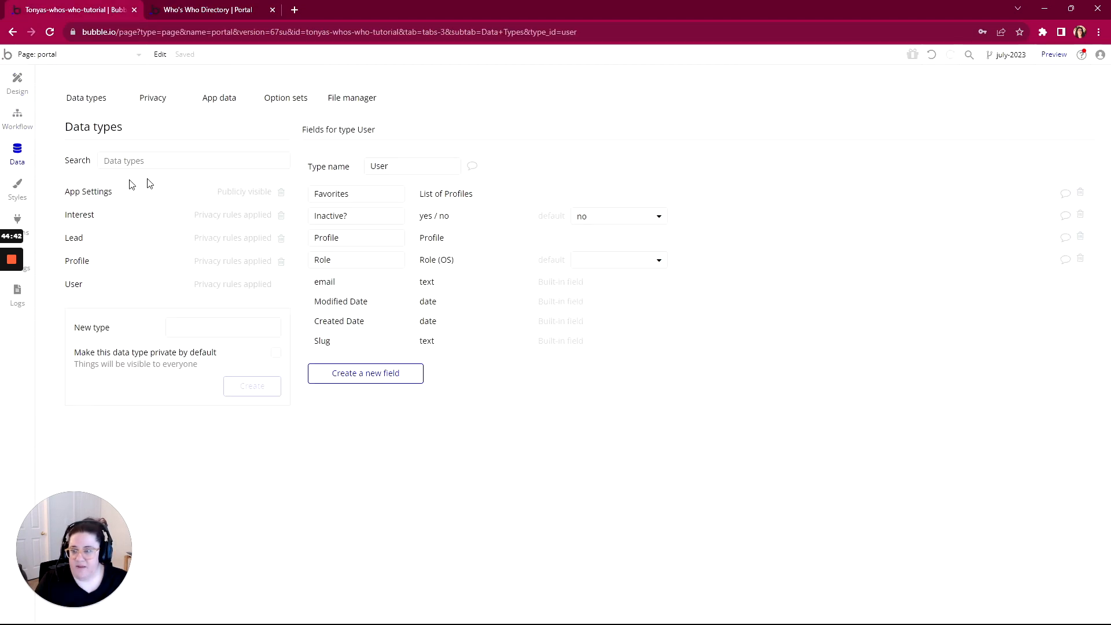
click(216, 99)
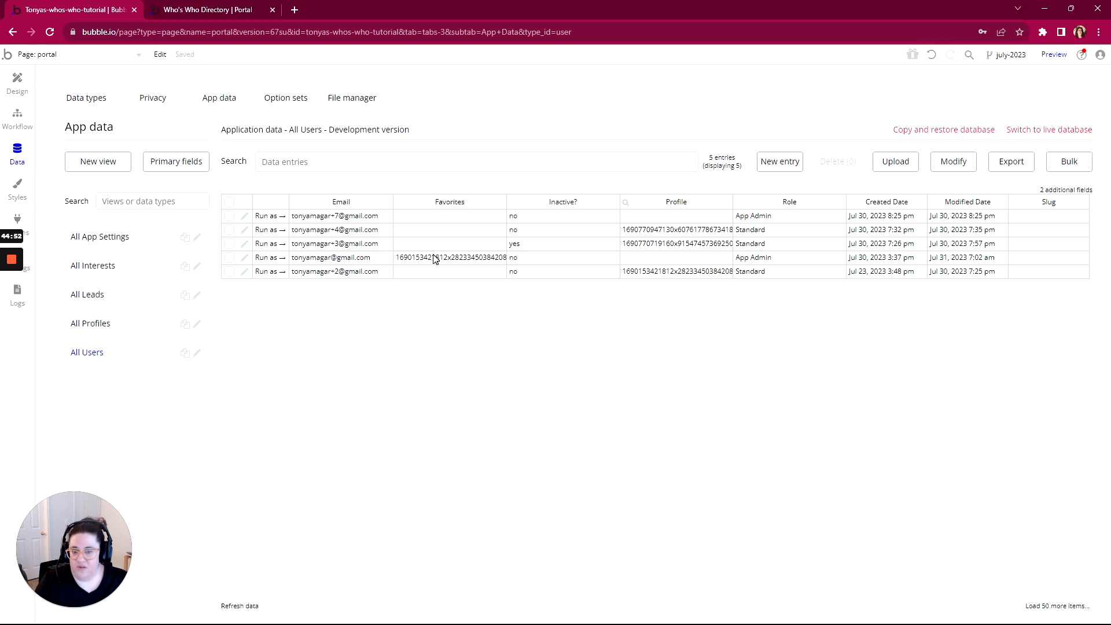
click(205, 11)
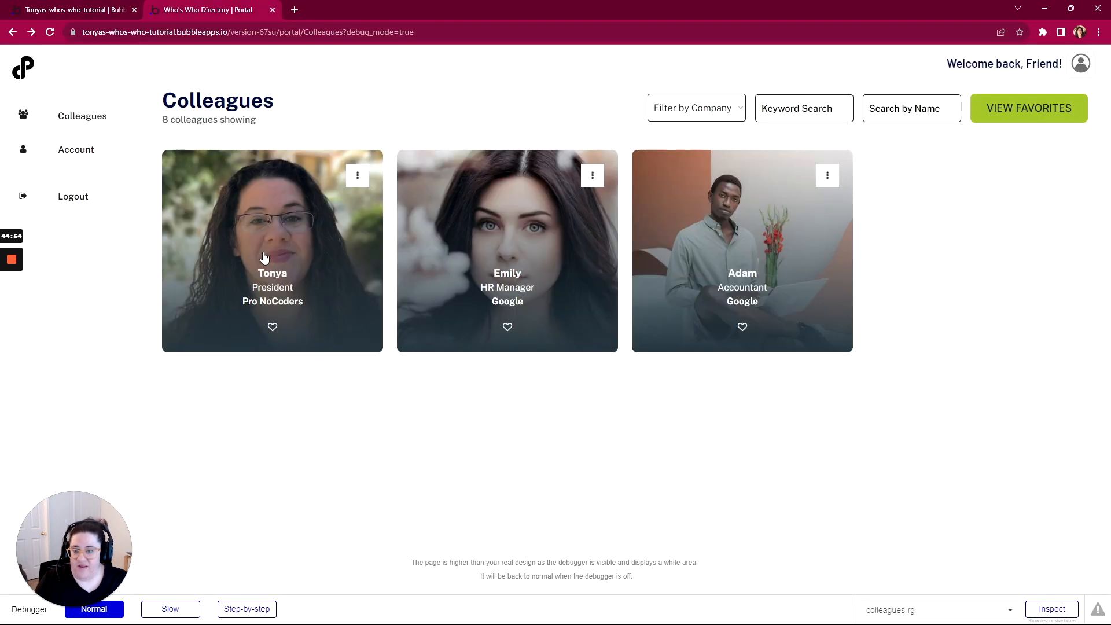
click(113, 11)
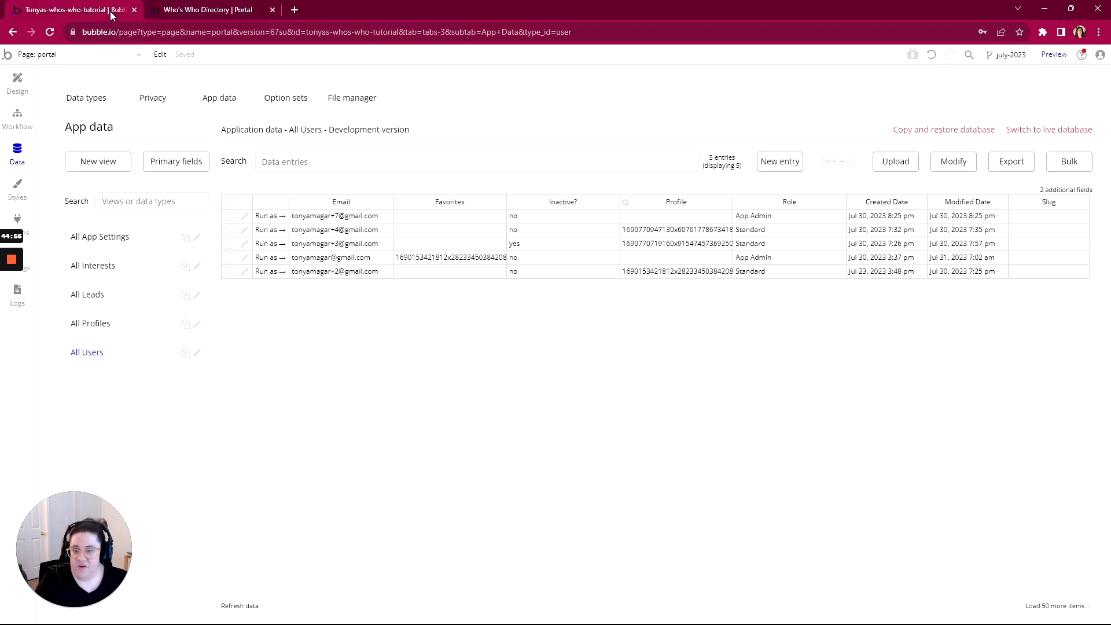
click(246, 610)
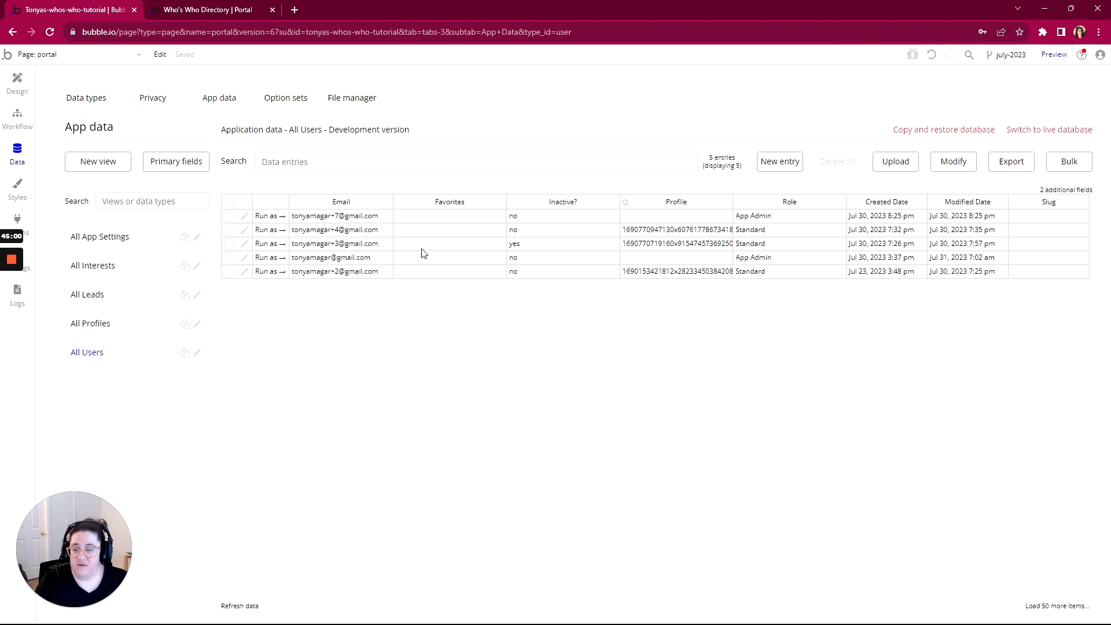
click(203, 16)
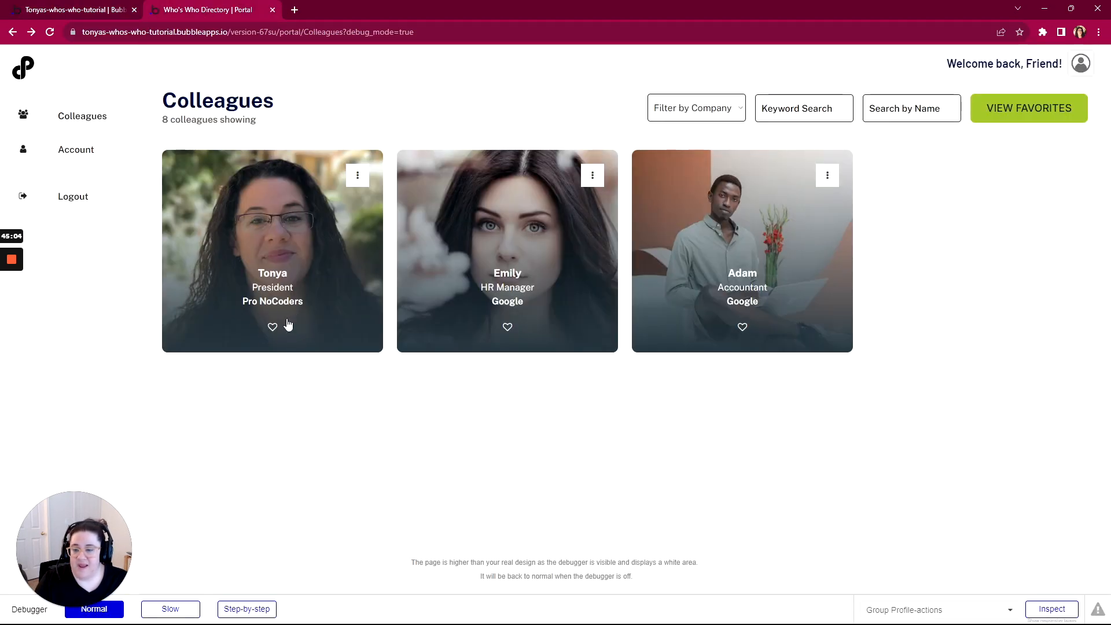
click(104, 11)
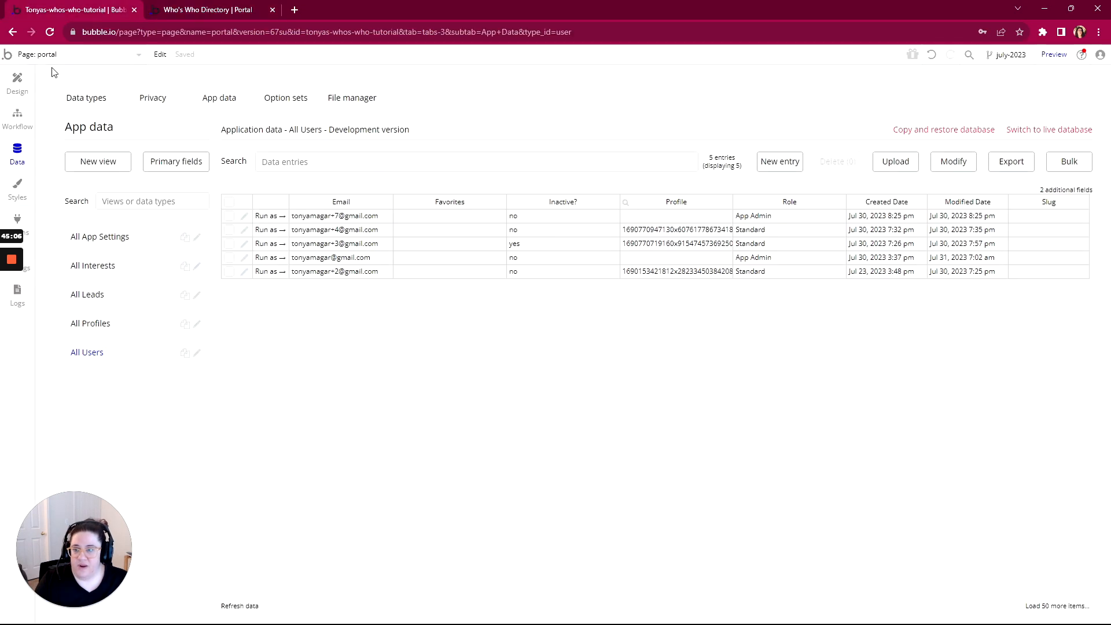
click(13, 86)
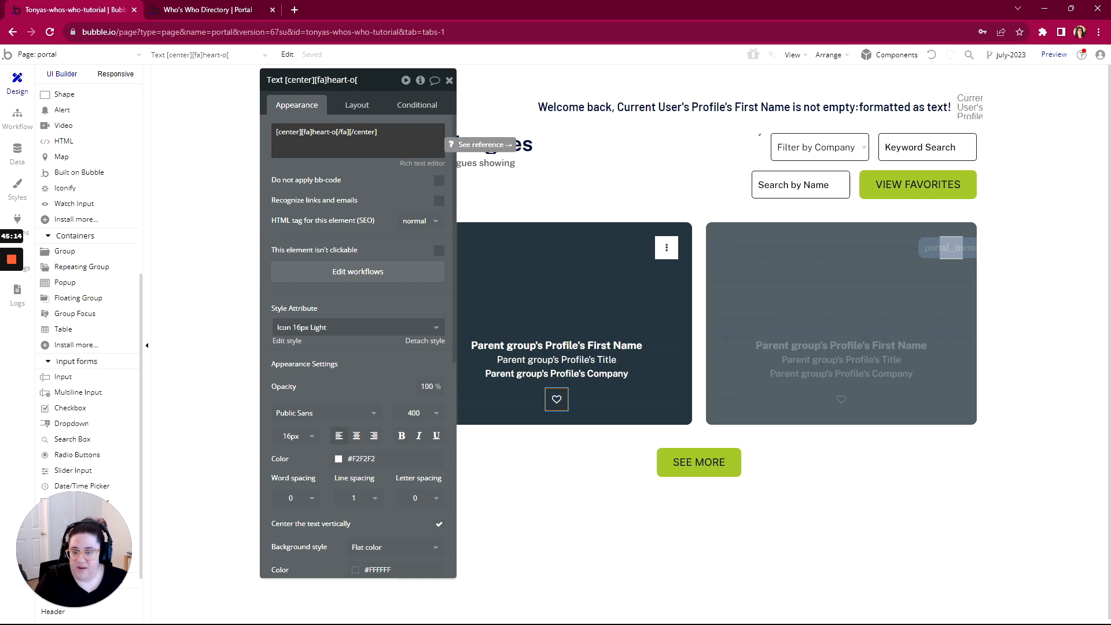
Replace the heart-o icon text with Current User's Favorites contains Parent group's Profile
triple_click(348, 132)
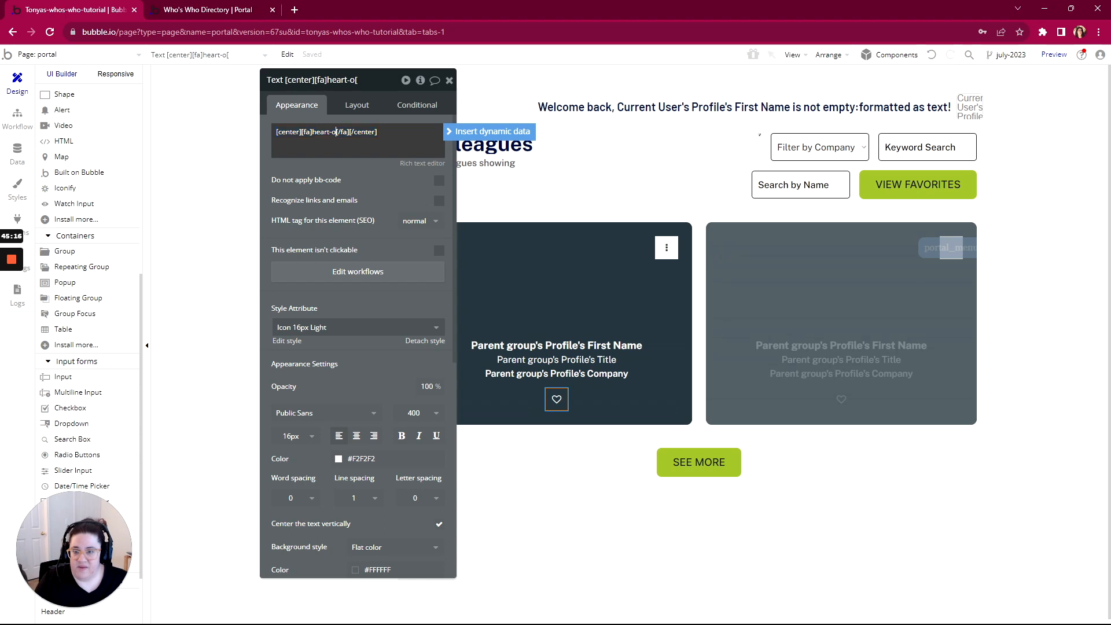
click(489, 132)
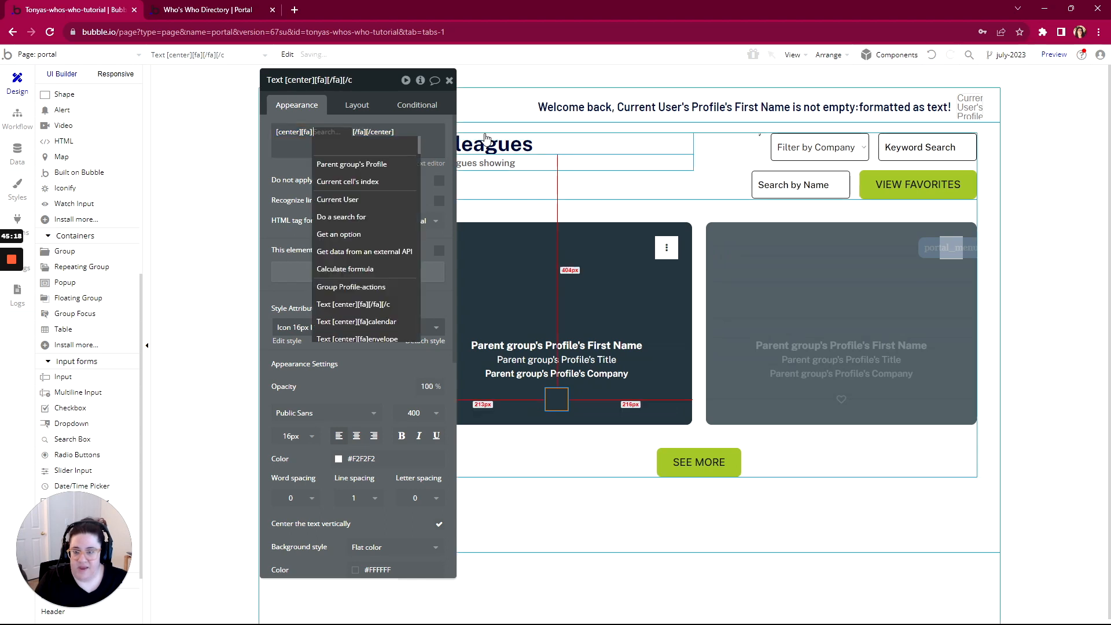
click(333, 199)
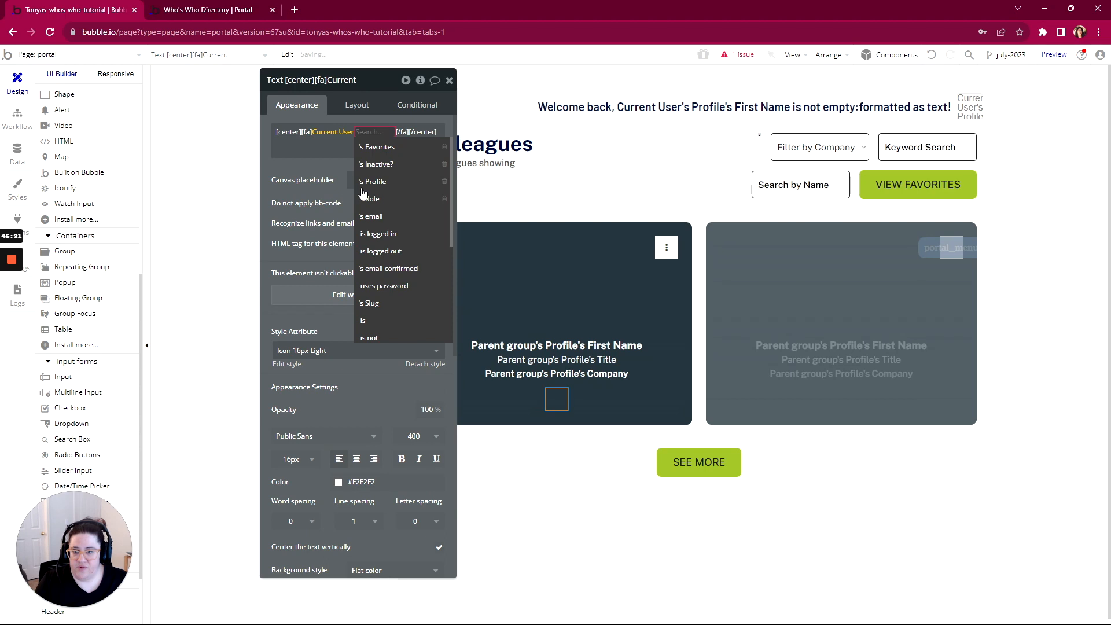
click(379, 147)
click(413, 163)
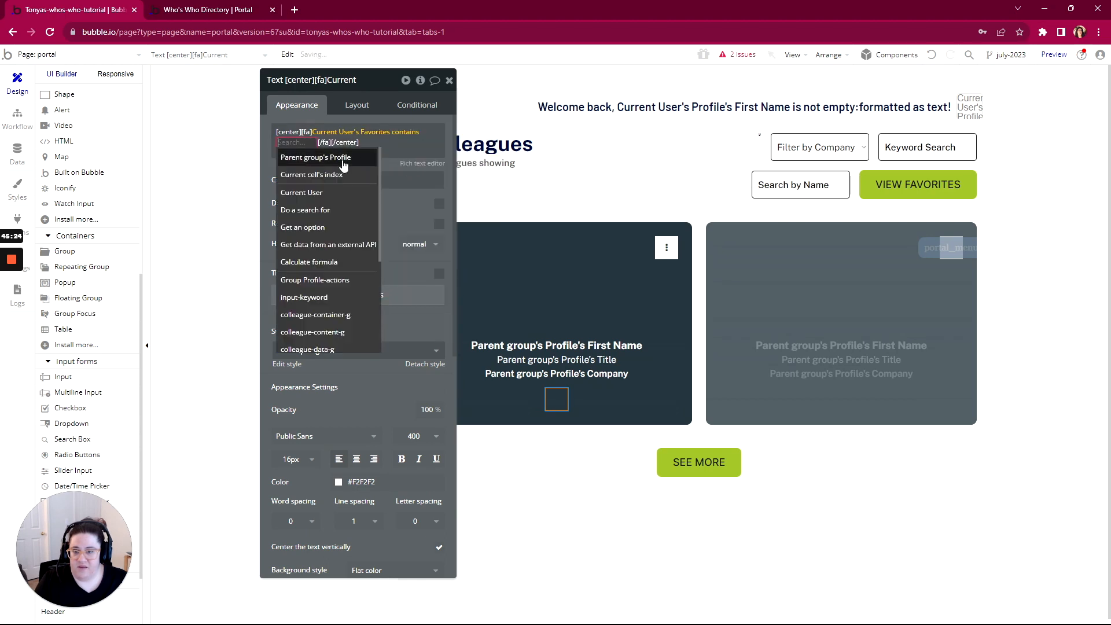
click(325, 158)
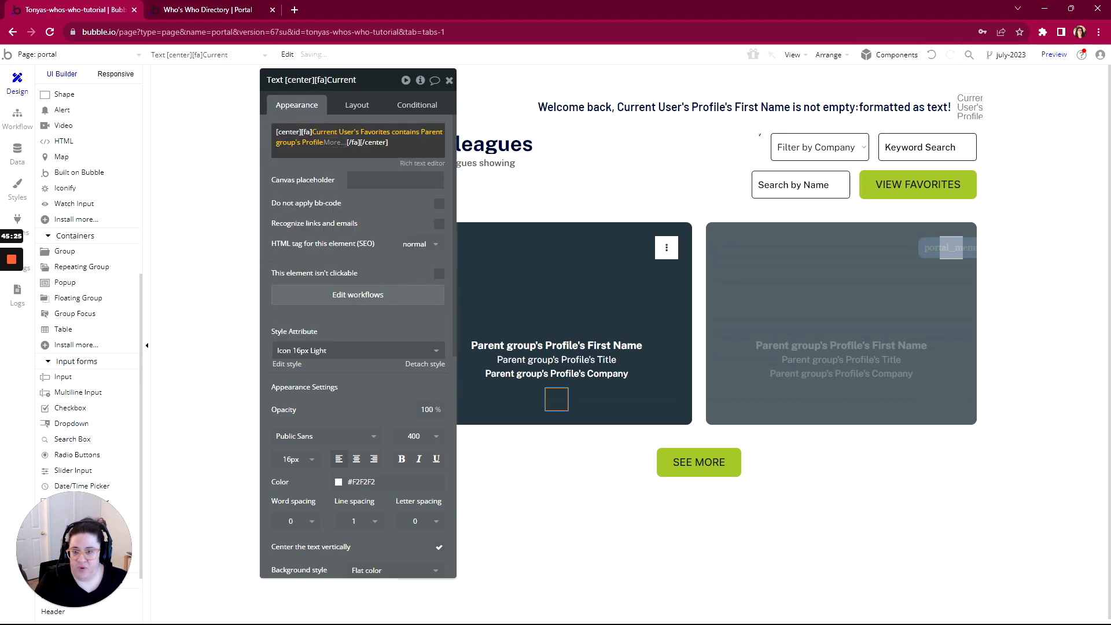
Format that yes/no result as text: 'heart' for yes, 'heart-o' for no
click(333, 143)
click(339, 209)
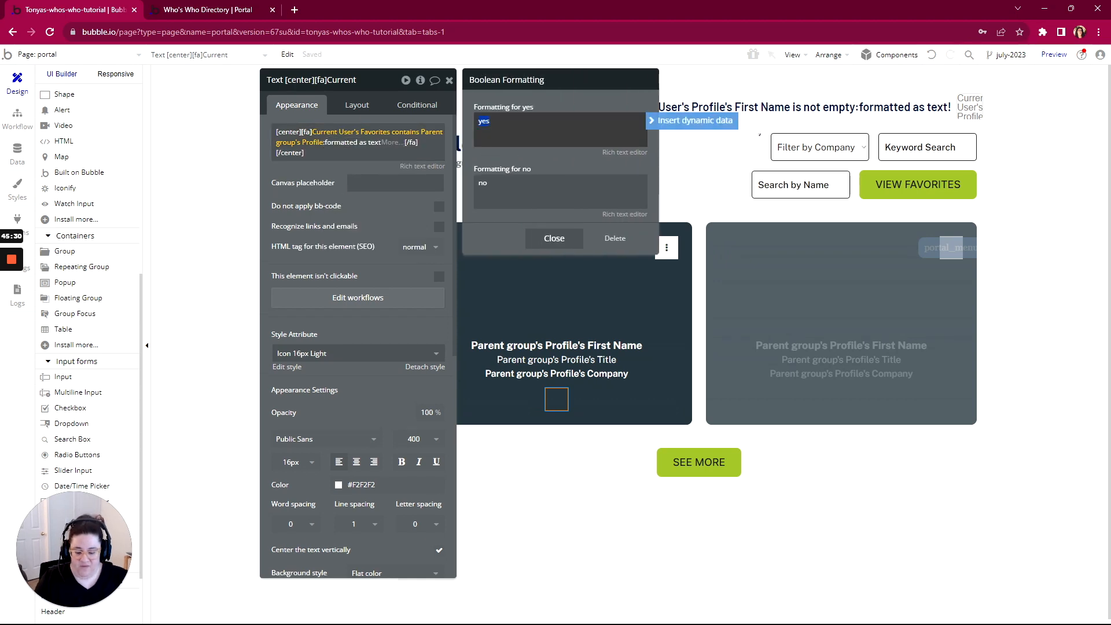
text(heart)
key(Tab)
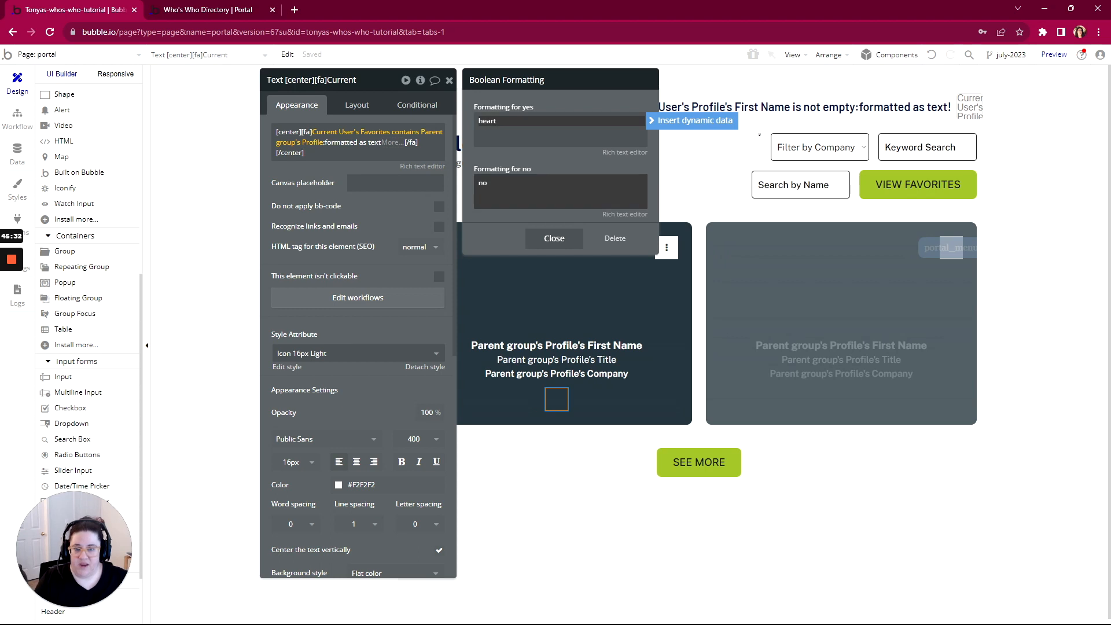
text(heart-)
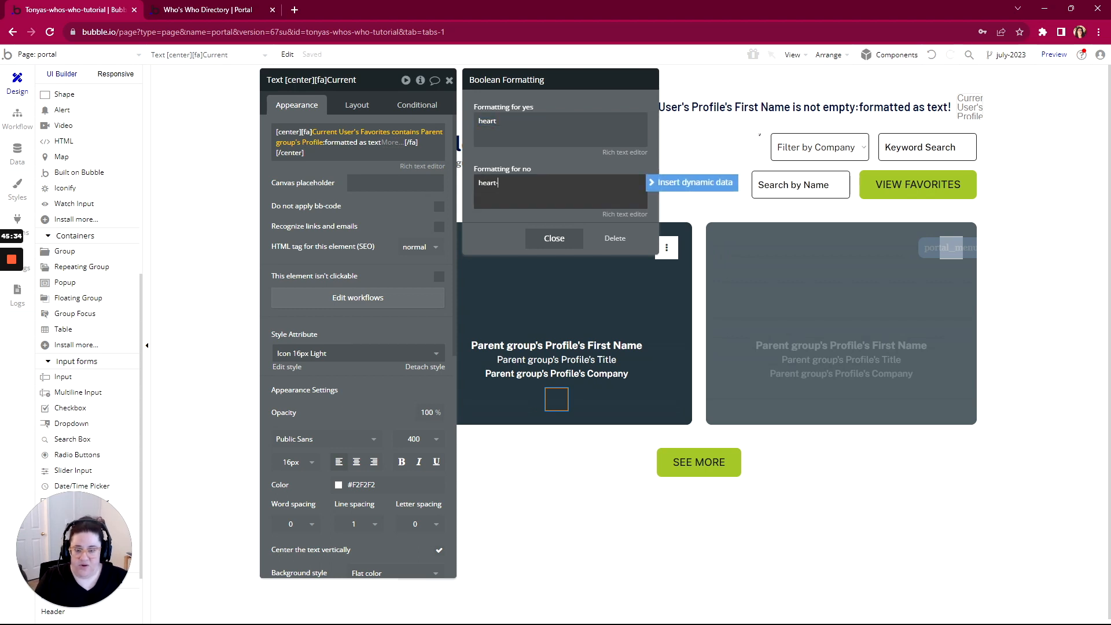
click(495, 222)
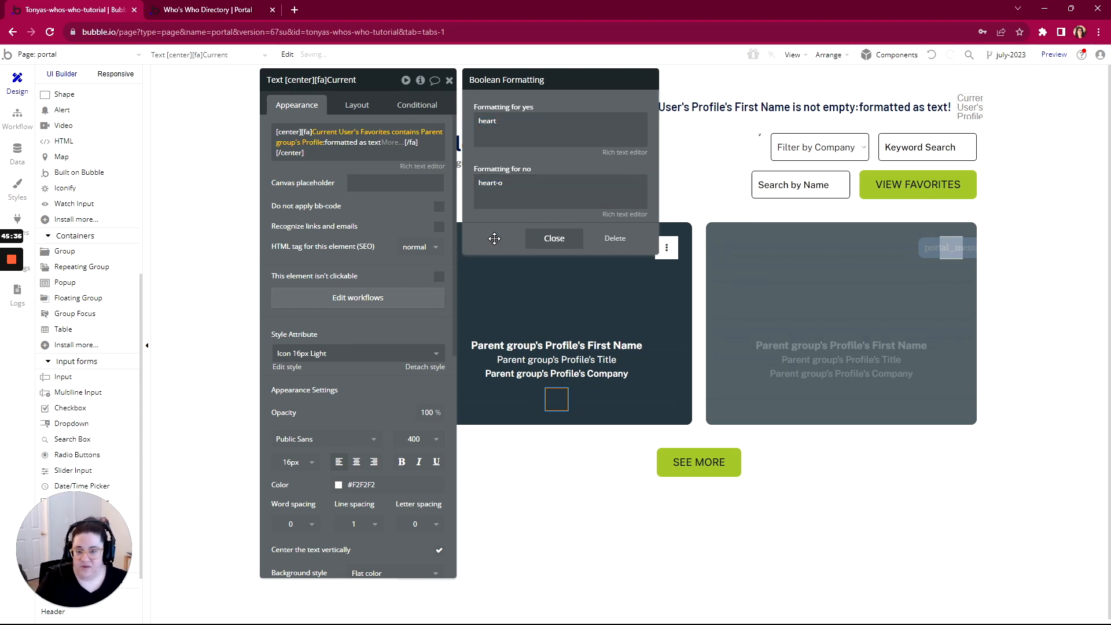
click(328, 173)
click(258, 5)
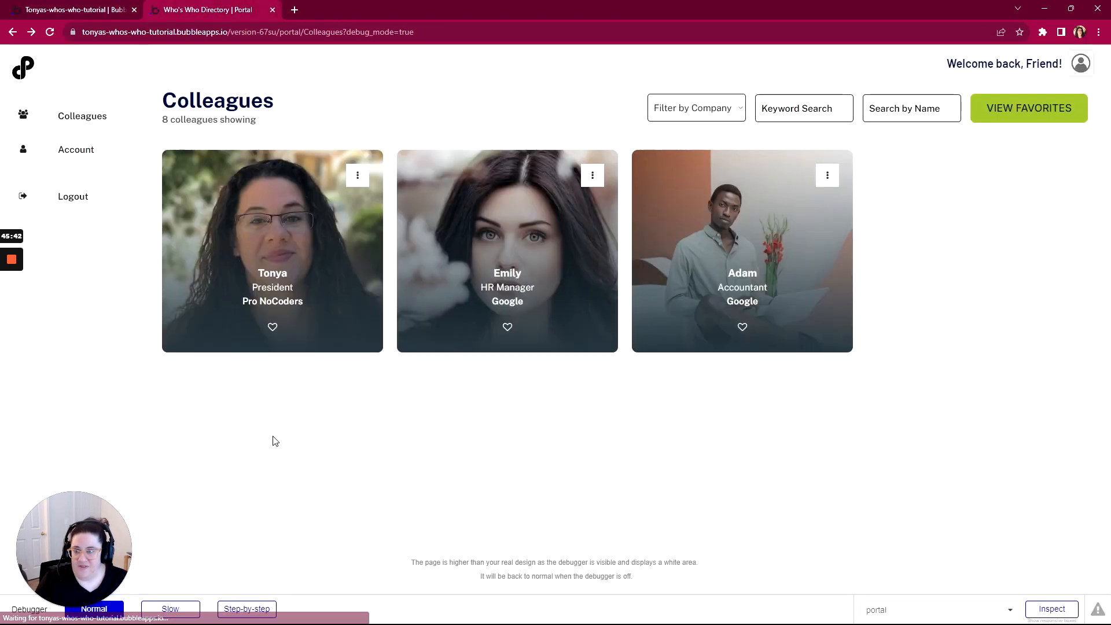
Reload the Colleagues preview and toggle Tonya's heart several times between filled and outline
click(272, 326)
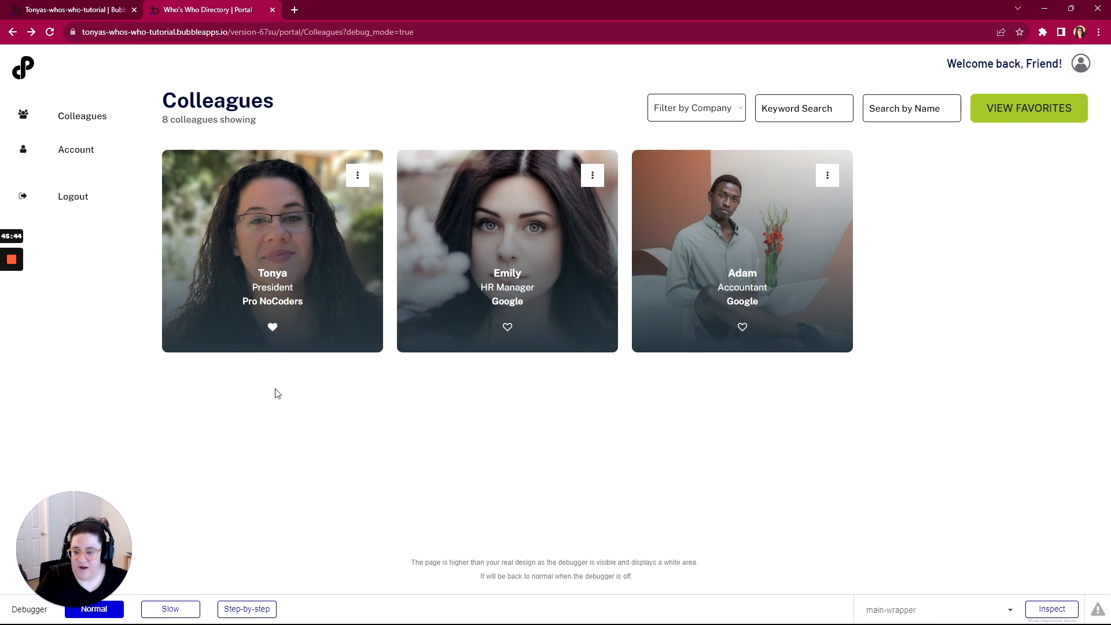
click(272, 327)
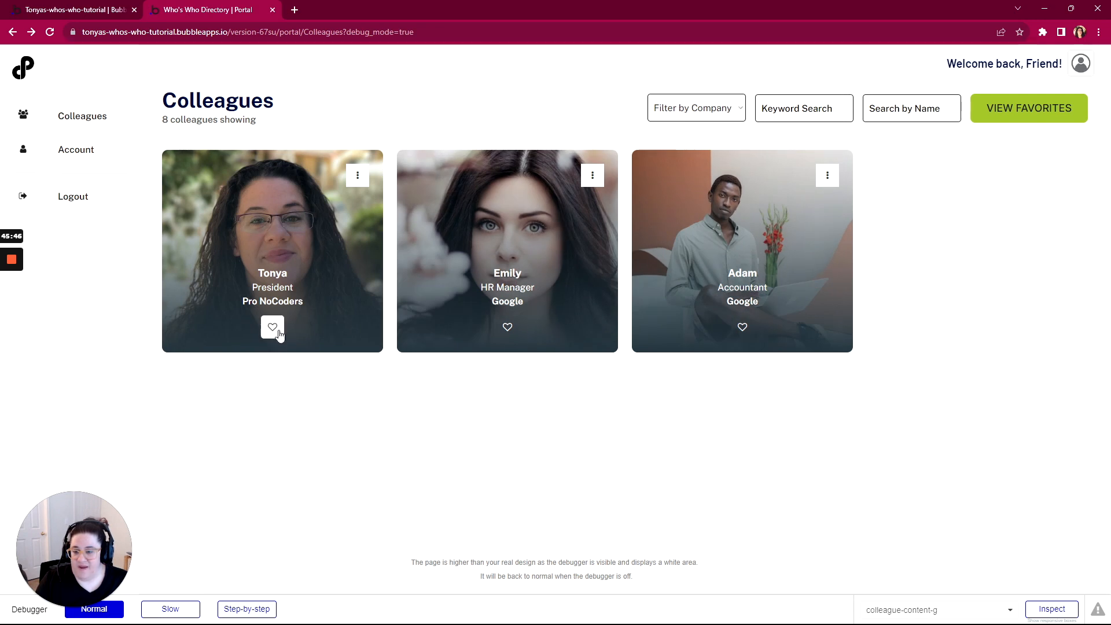
click(272, 327)
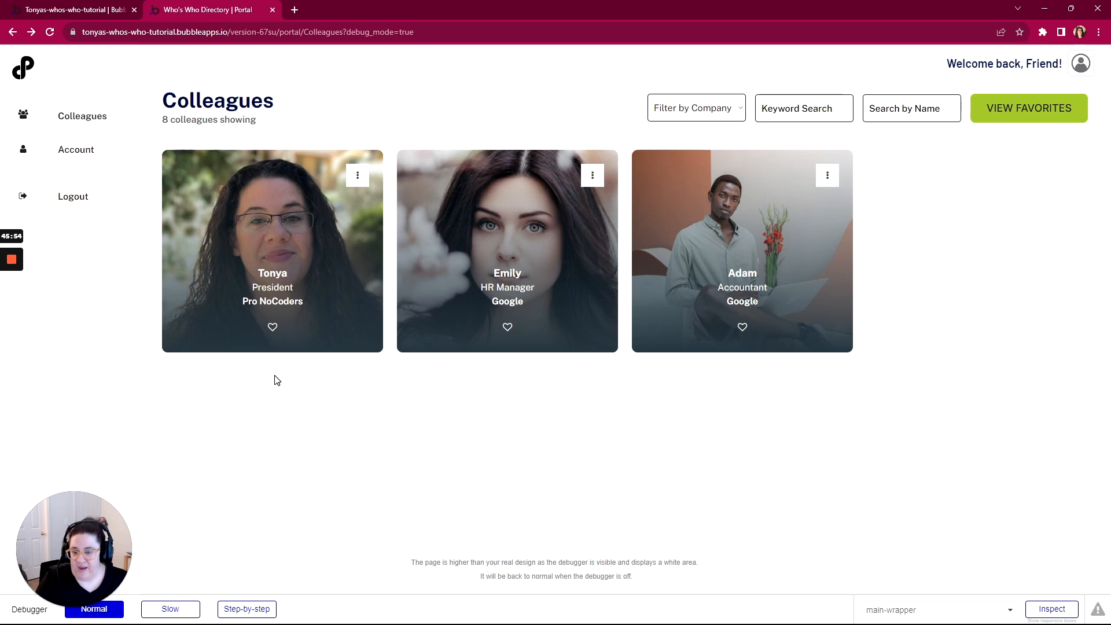
click(273, 327)
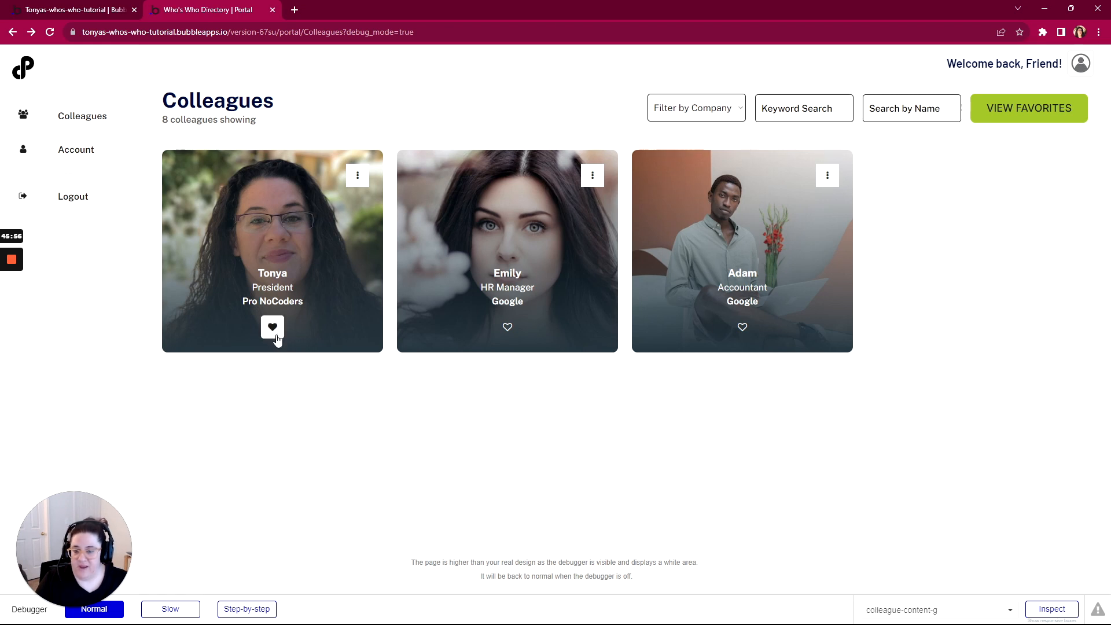
click(275, 335)
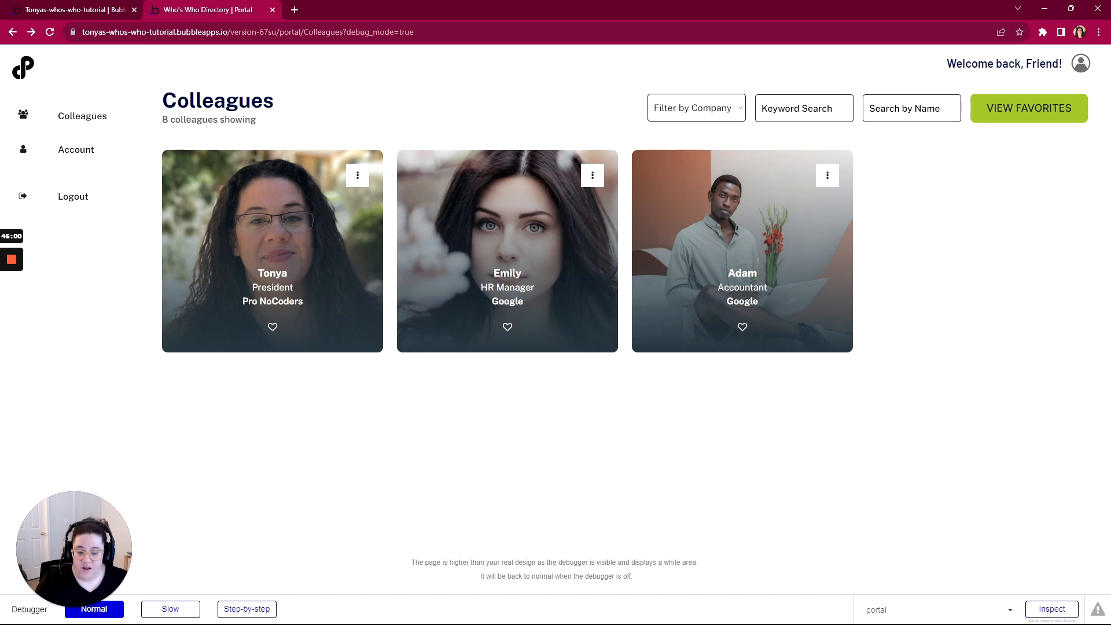
Mark Heart Icon Button complete in the Who's Who App outline, then move WorkFlowy aside and hide it
drag(1110, 69, 407, 58)
click(425, 303)
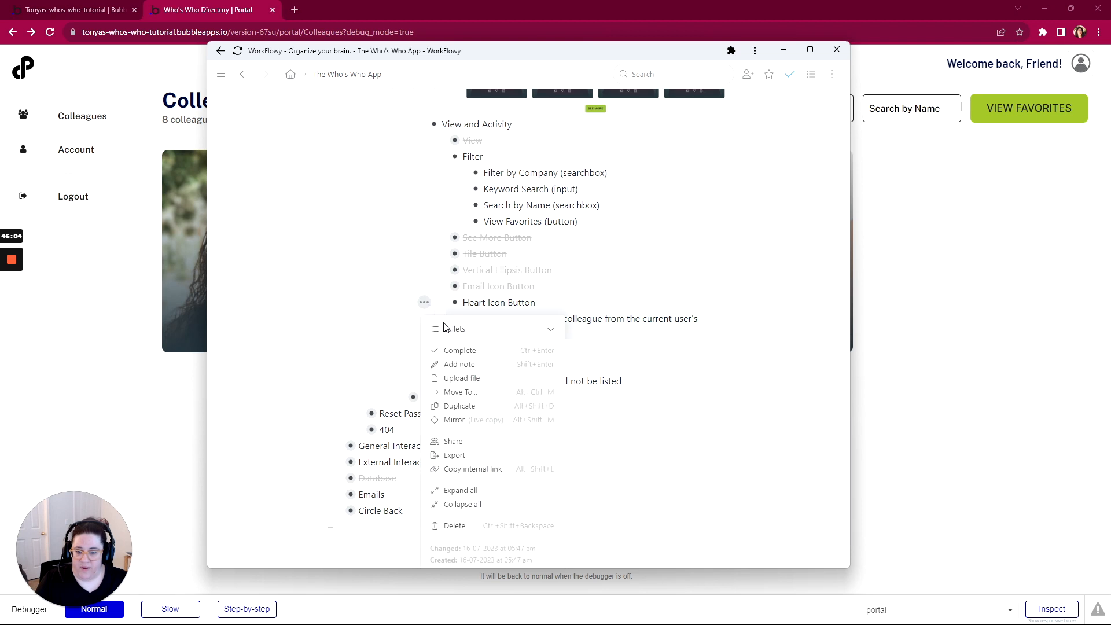
click(458, 350)
click(442, 303)
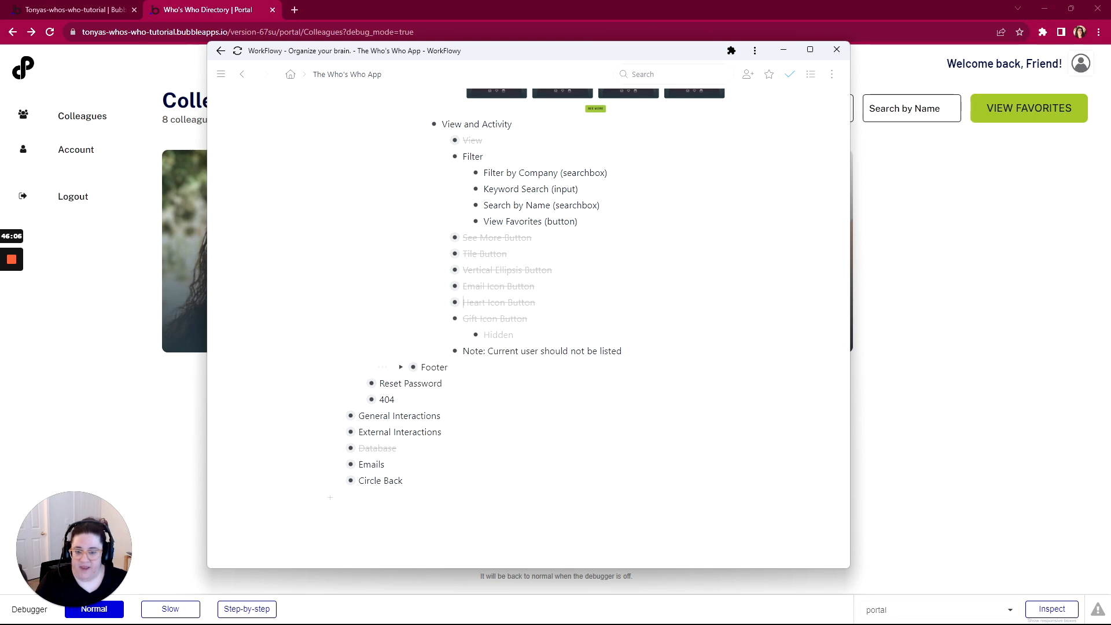
scroll(441, 307, up, 2)
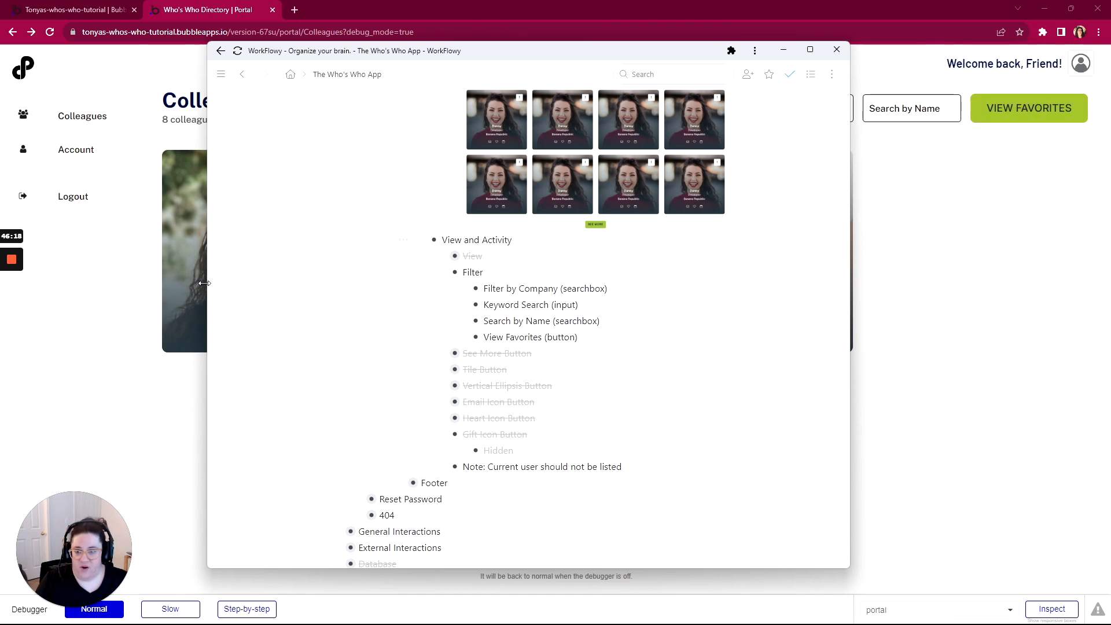
drag(508, 55, 760, 85)
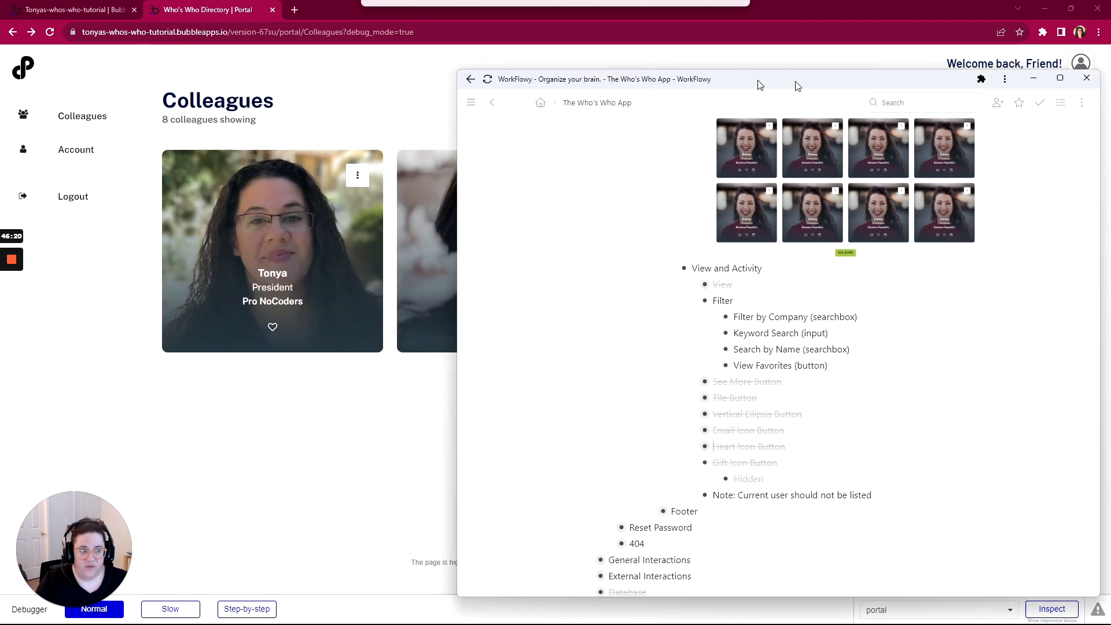
key(alt+Tab)
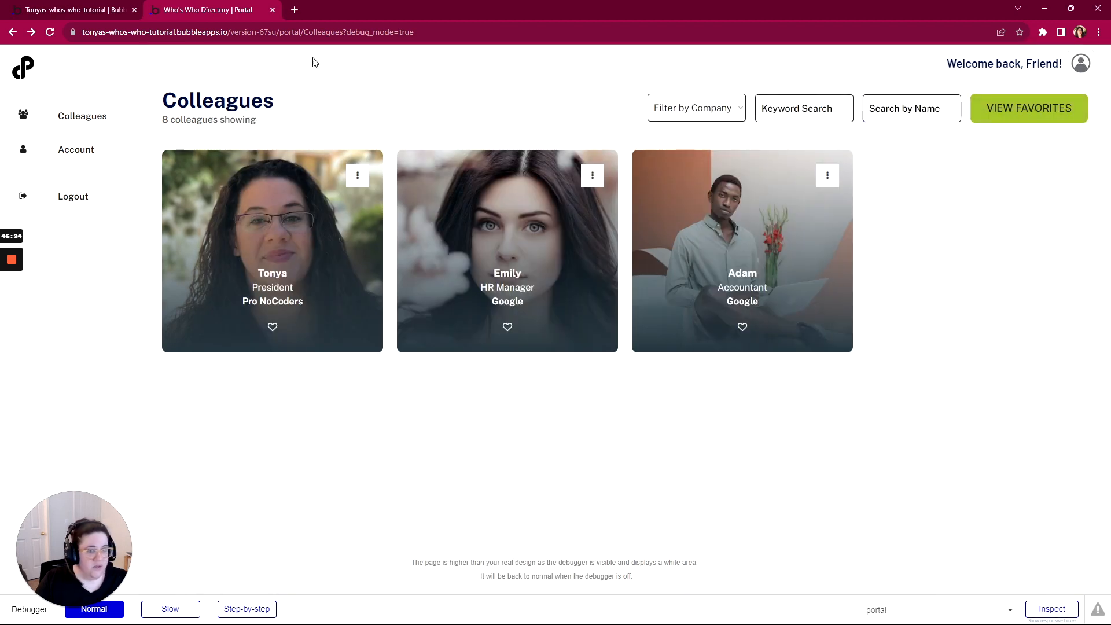
Add a 'button-toggle-favorites is clicked' workflow for the VIEW FAVORITES button
click(42, 17)
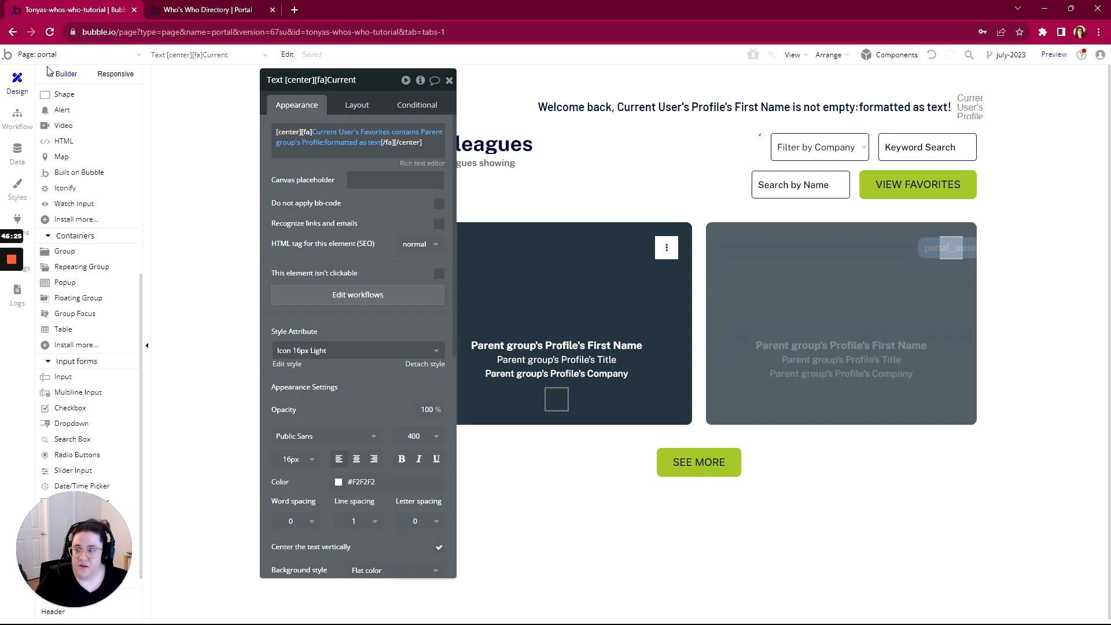
click(913, 186)
drag(370, 80, 395, 69)
click(401, 171)
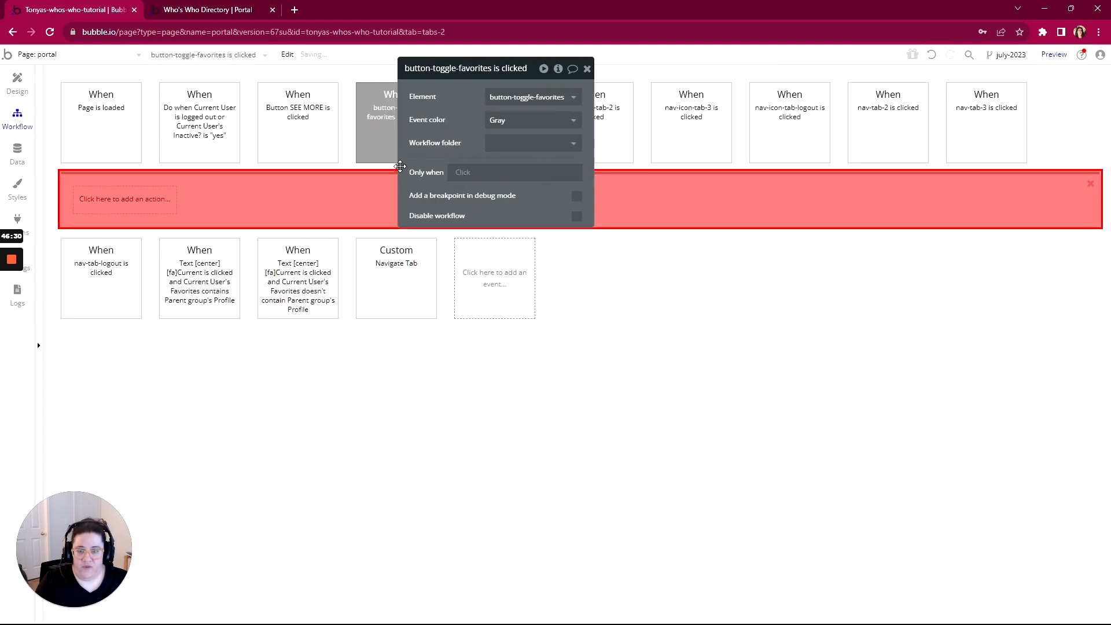
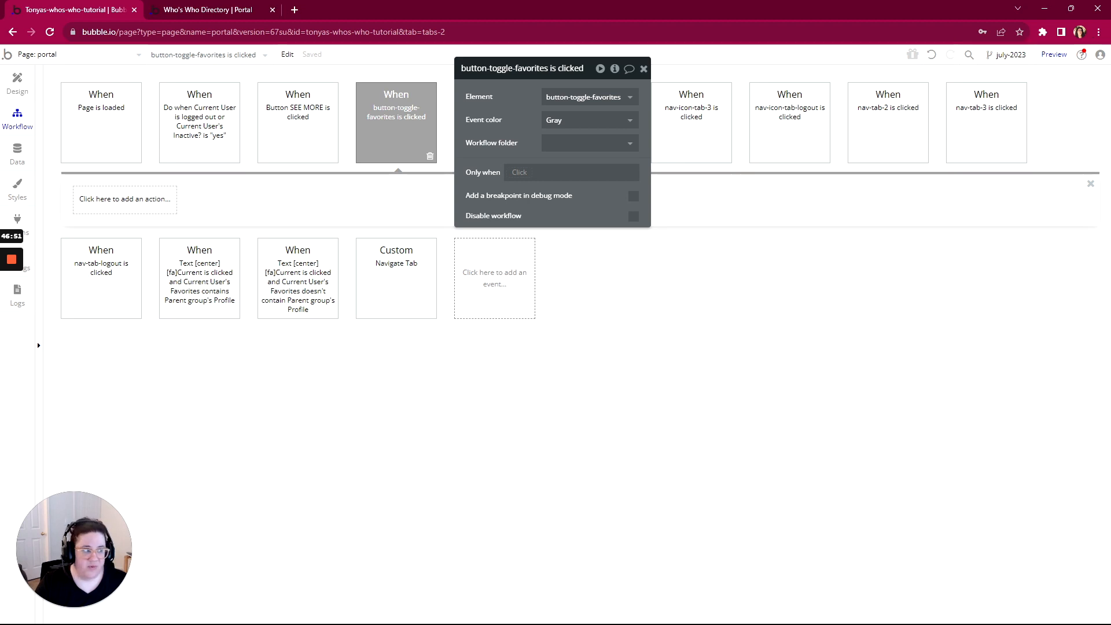
Check the WorkFlowy project outline, move it aside, and return to the portal page's Design view
drag(1110, 65, 241, 32)
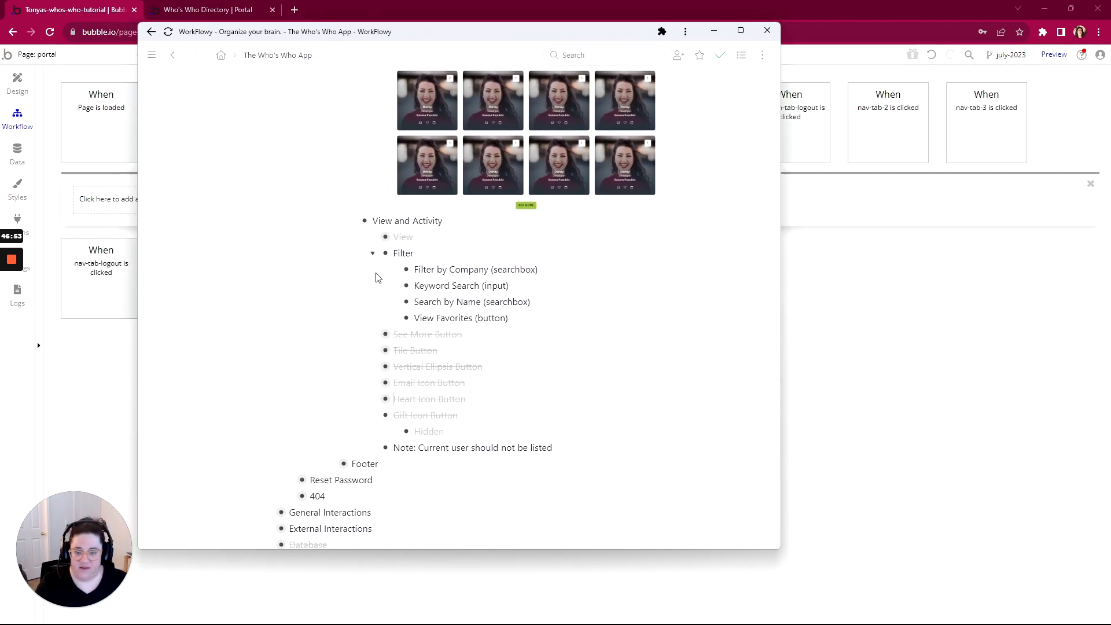
scroll(382, 289, up, 6)
scroll(397, 337, up, 15)
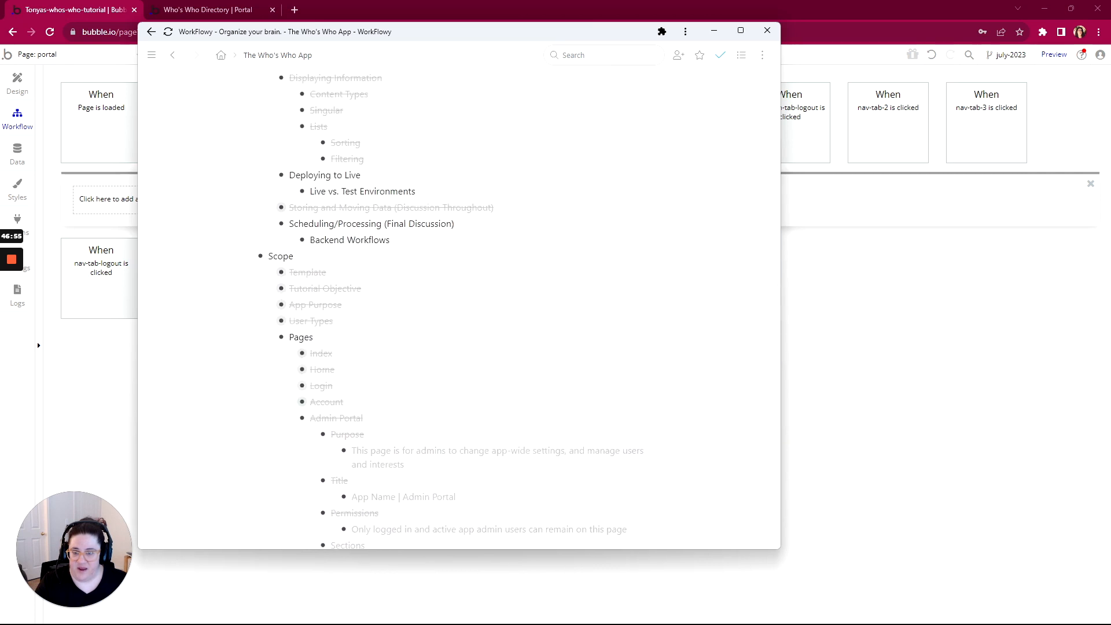
scroll(394, 295, down, 4)
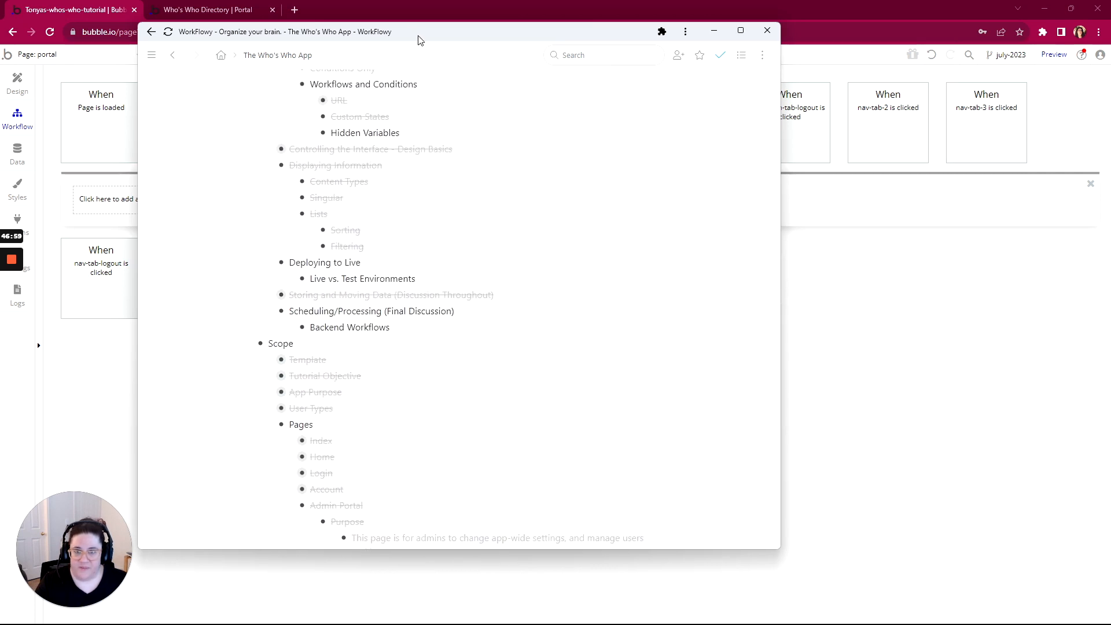
drag(421, 40, 1110, 93)
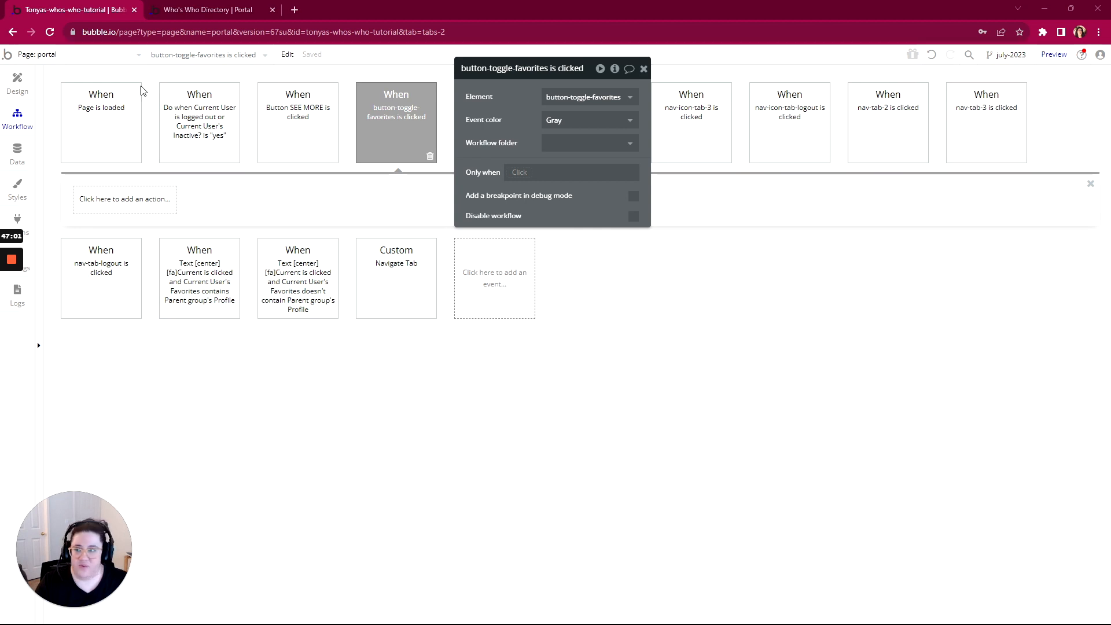
click(16, 81)
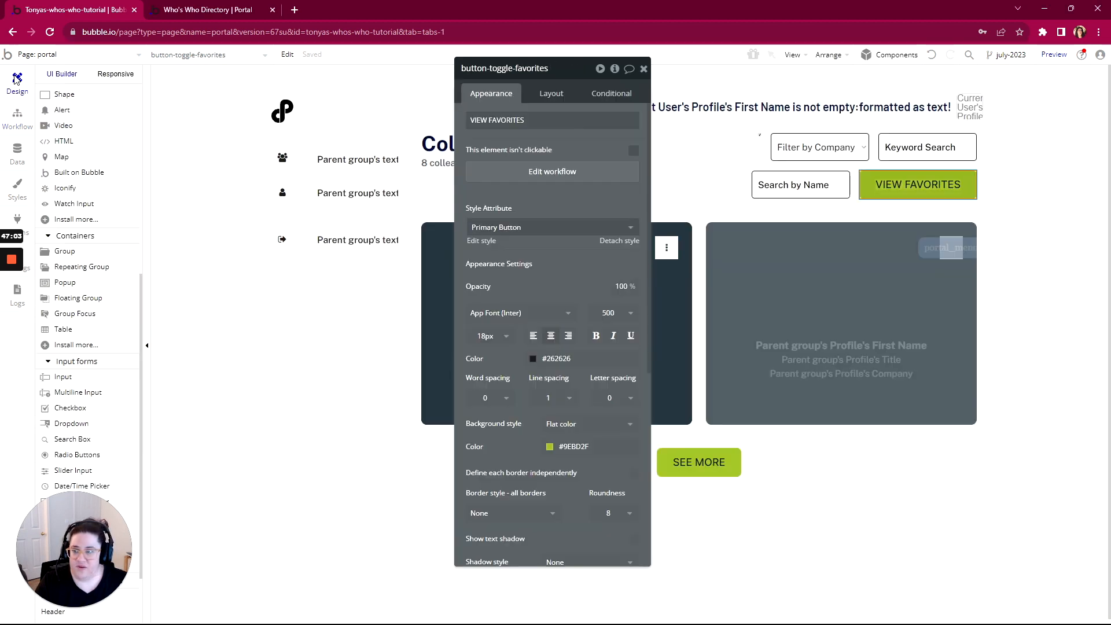
Add a yes/no custom state 'favorites?' to the portal page with default value no
drag(578, 80, 758, 94)
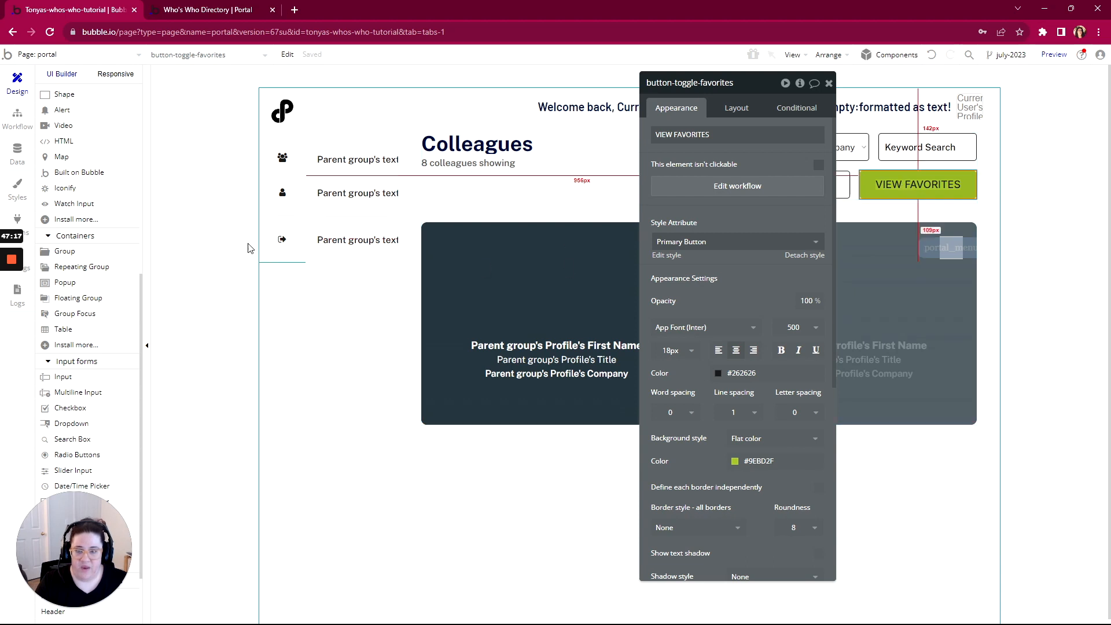
click(225, 229)
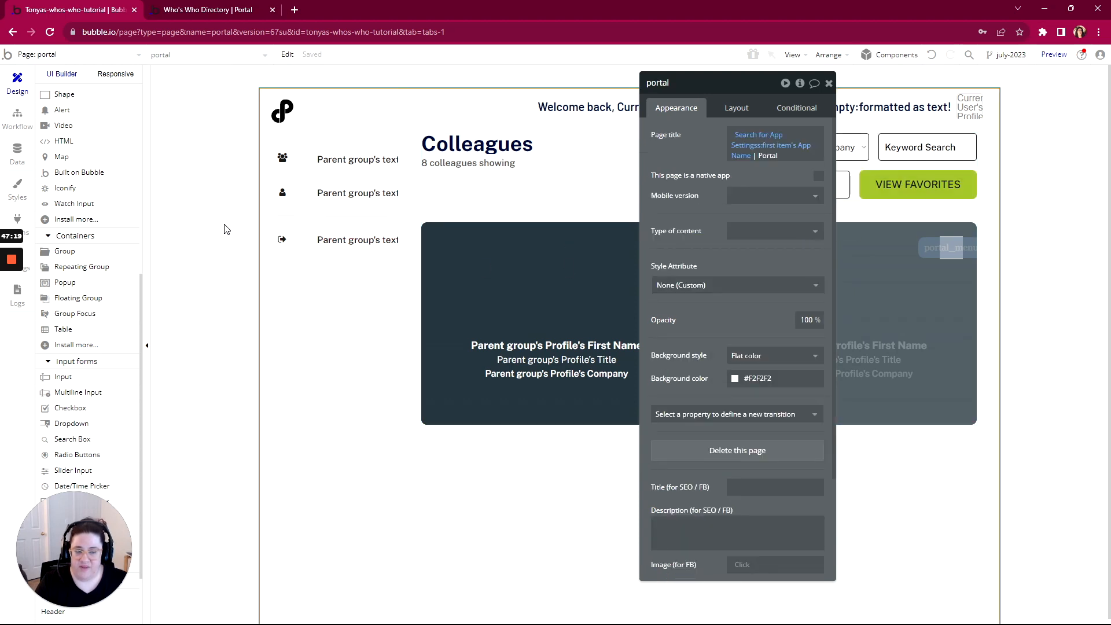
click(799, 84)
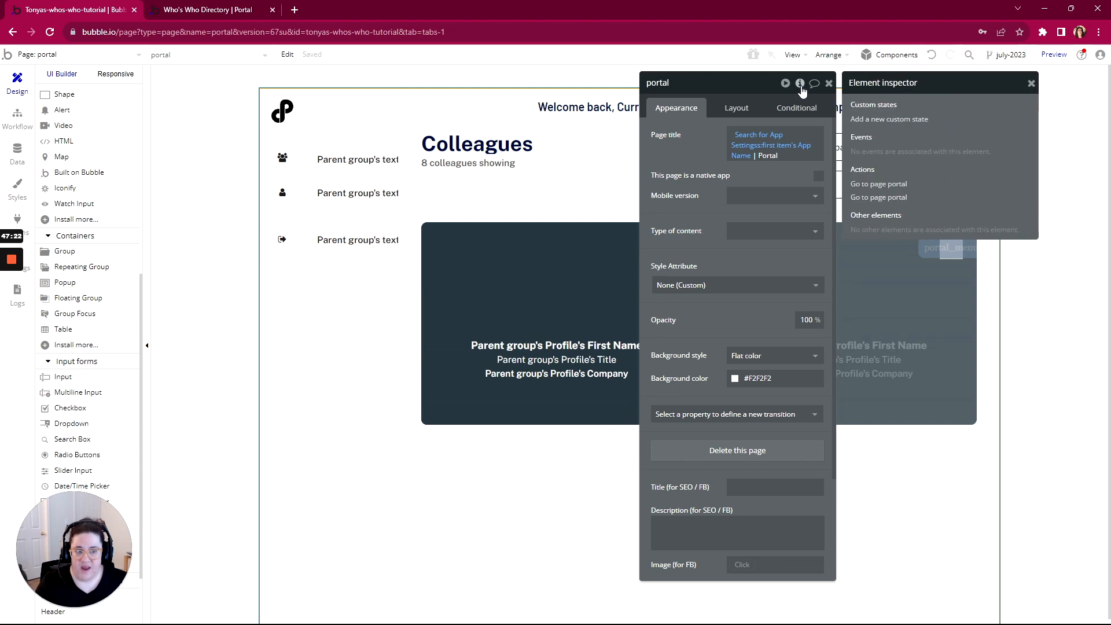
click(874, 120)
text(fav)
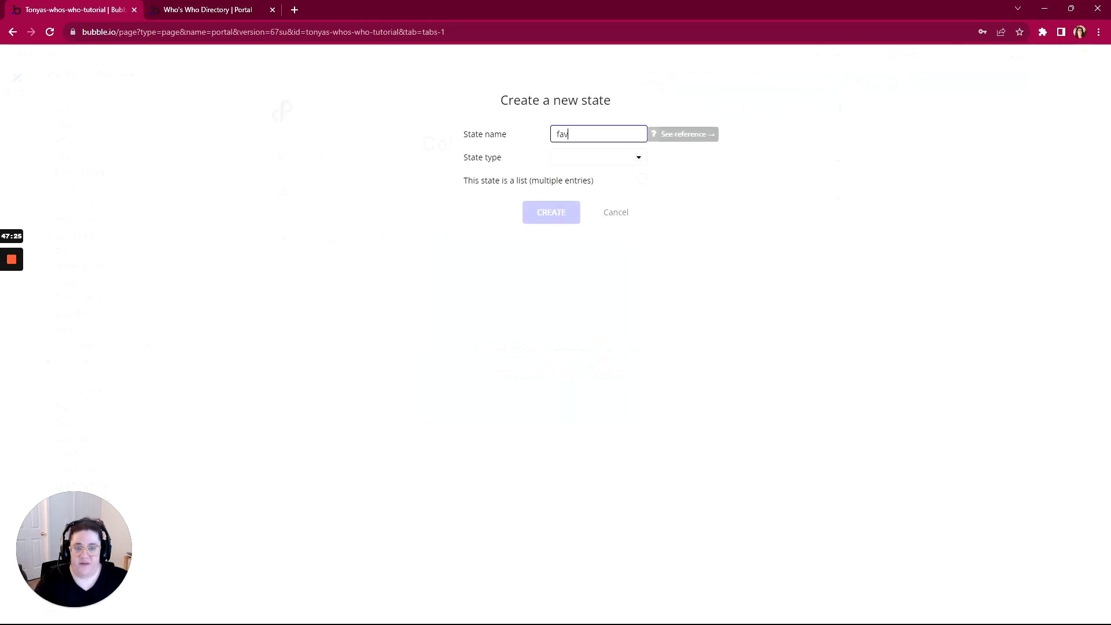
text(irites?)
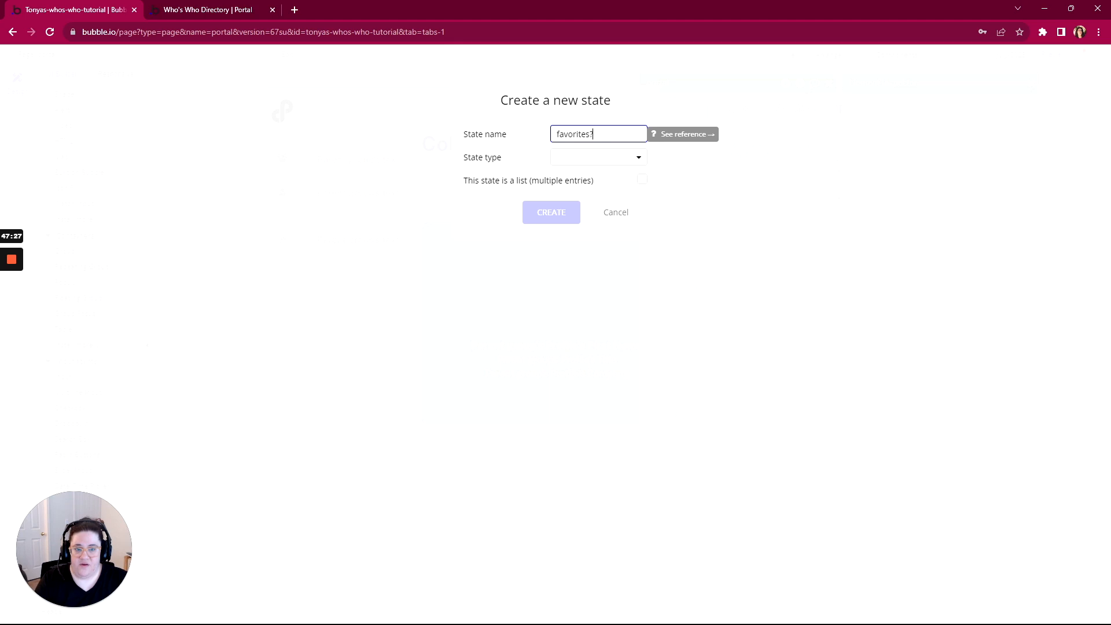
key(Tab)
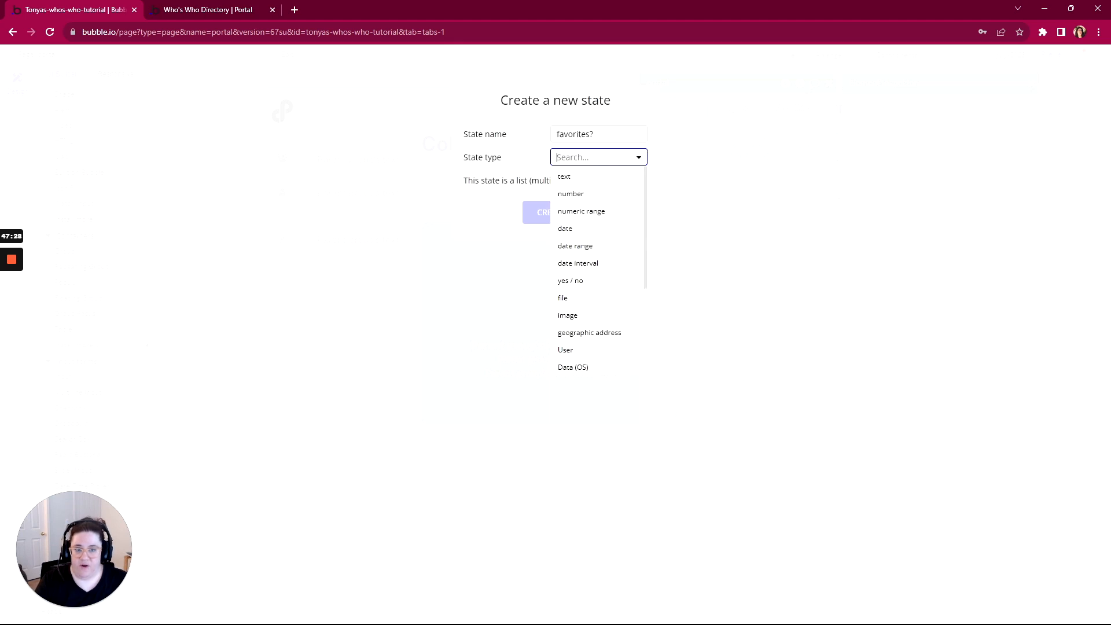
click(571, 281)
click(551, 213)
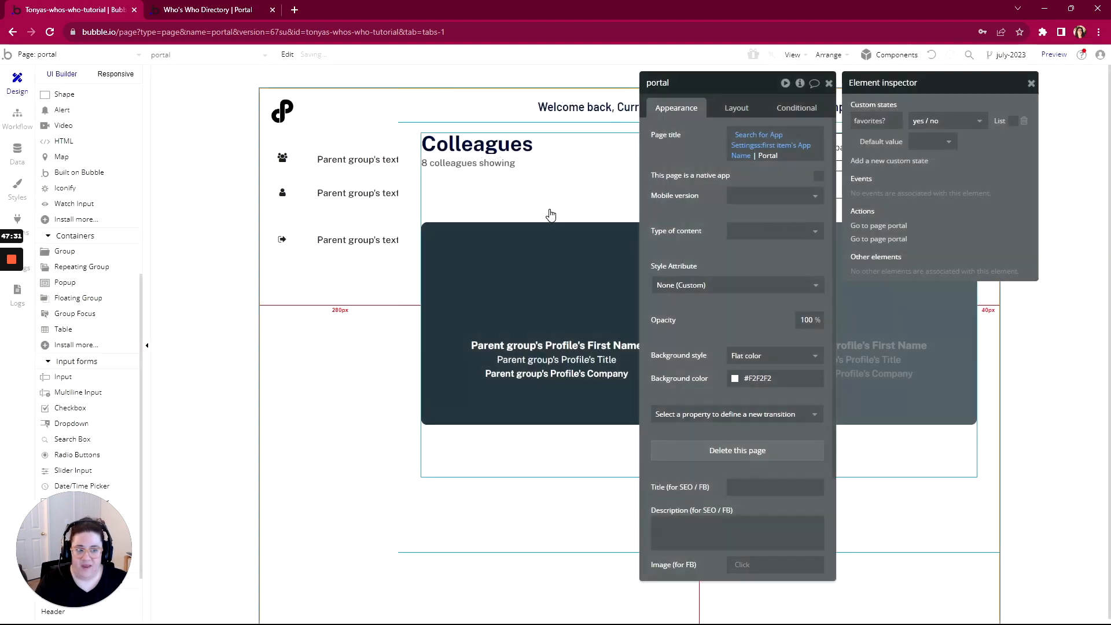
click(921, 142)
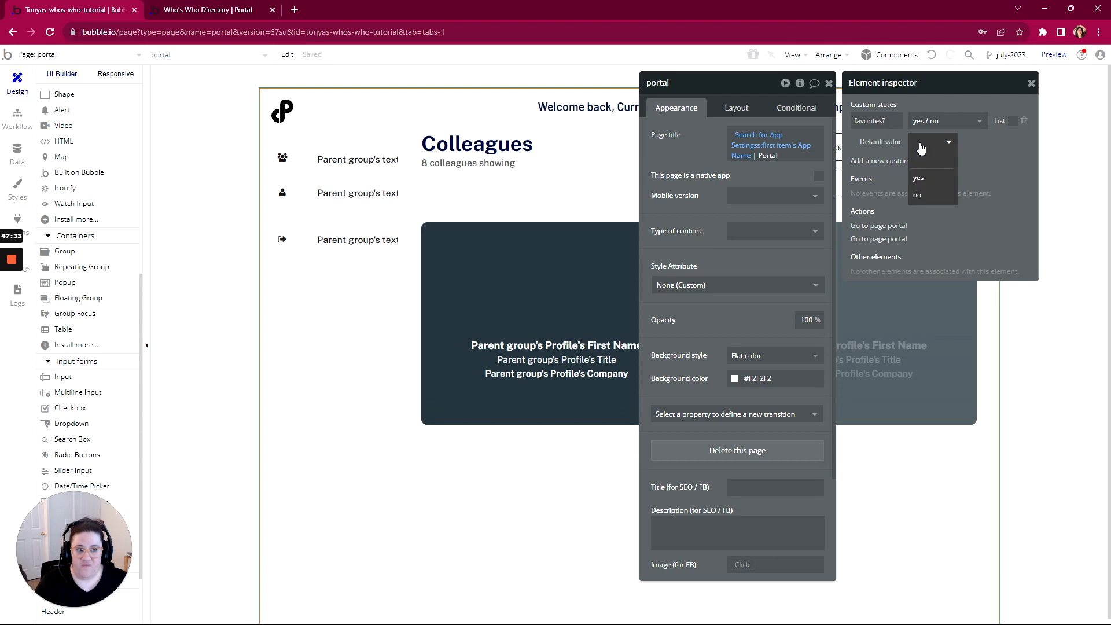
click(915, 197)
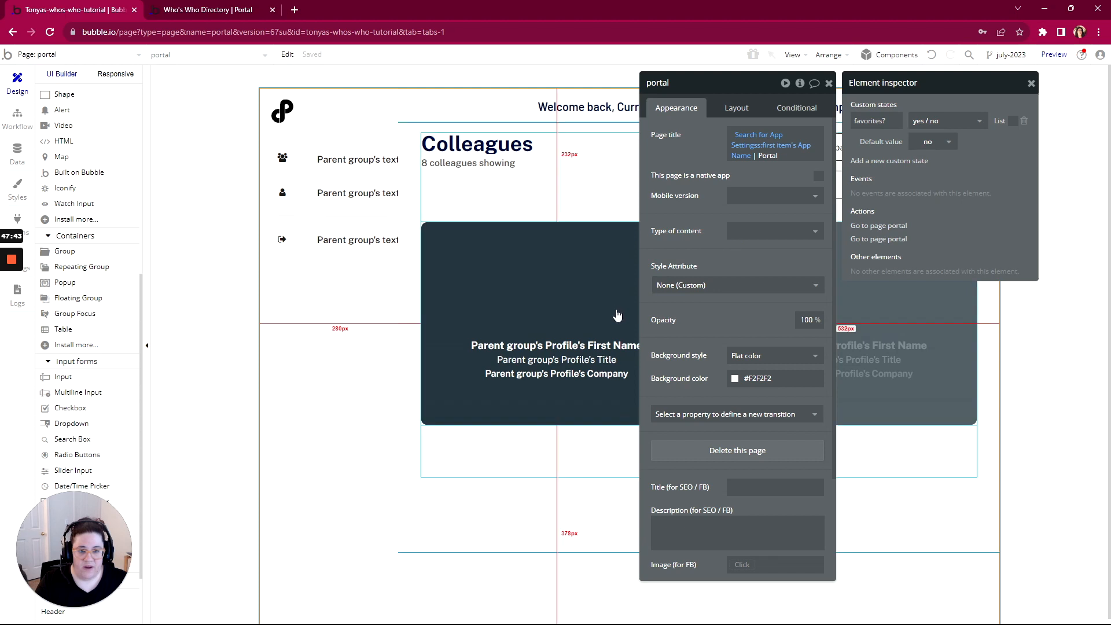
drag(727, 83, 333, 60)
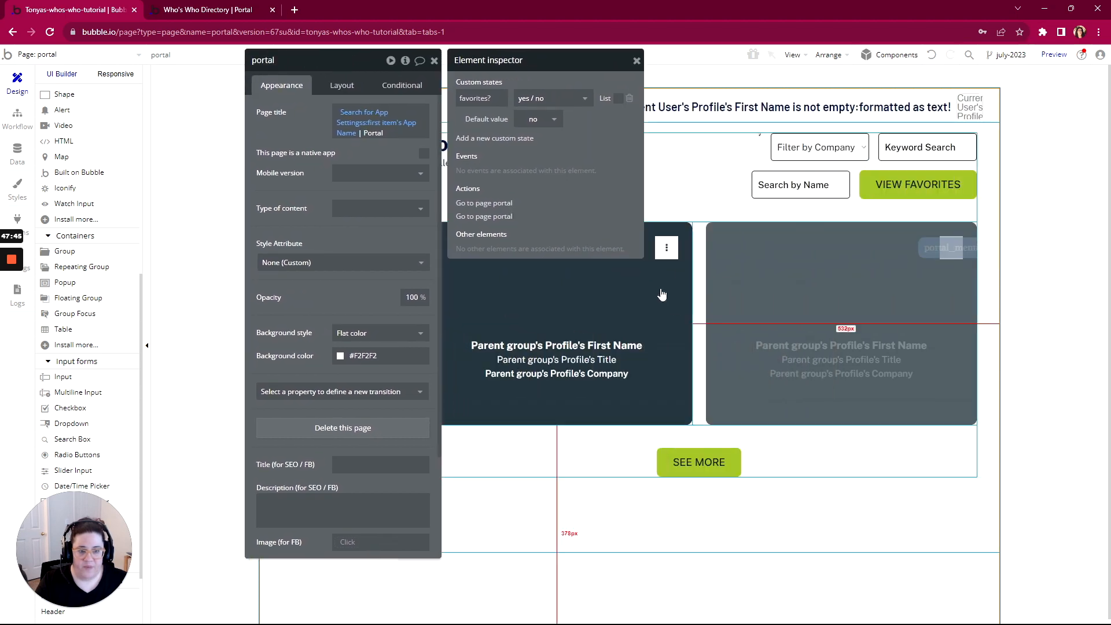
Copy colleagues-rg's data source expression and add a new condition to the repeating group
click(699, 304)
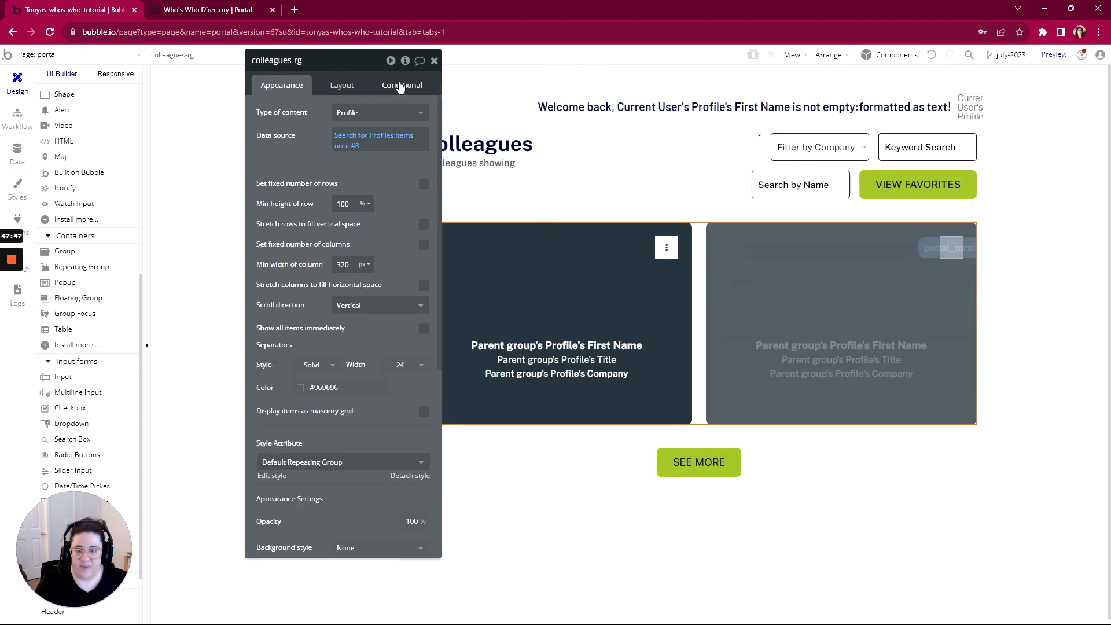
right_click(360, 139)
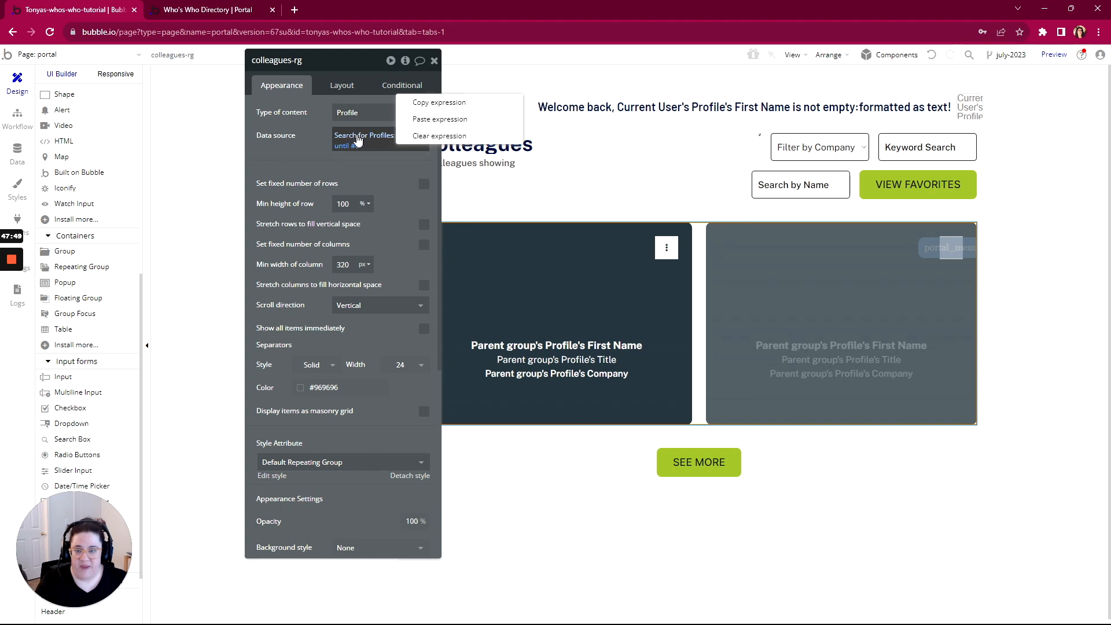
click(421, 106)
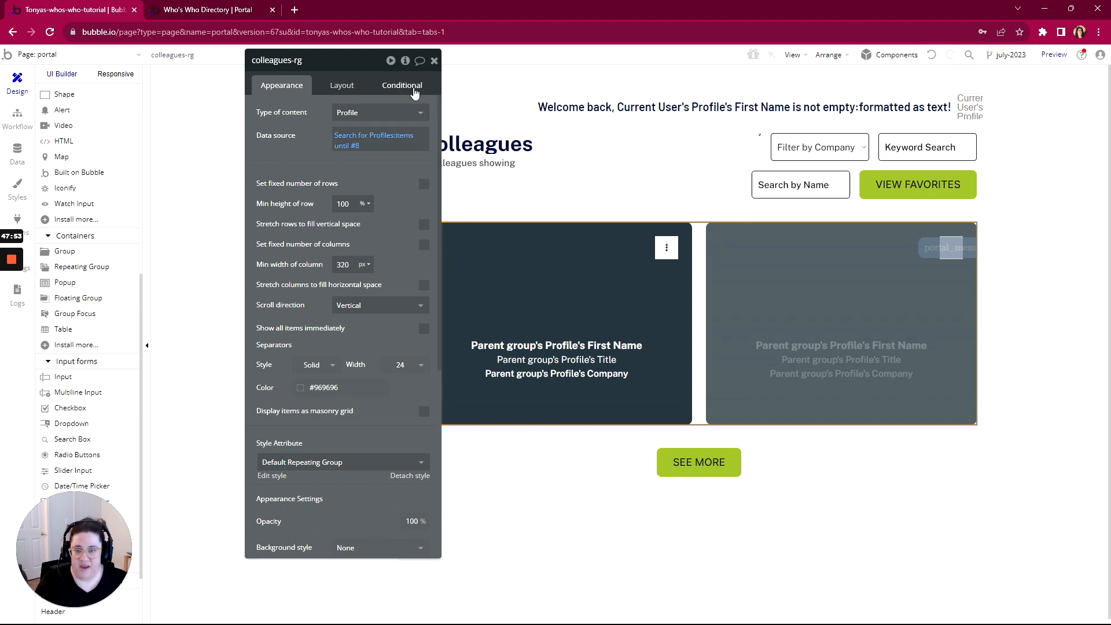
click(414, 88)
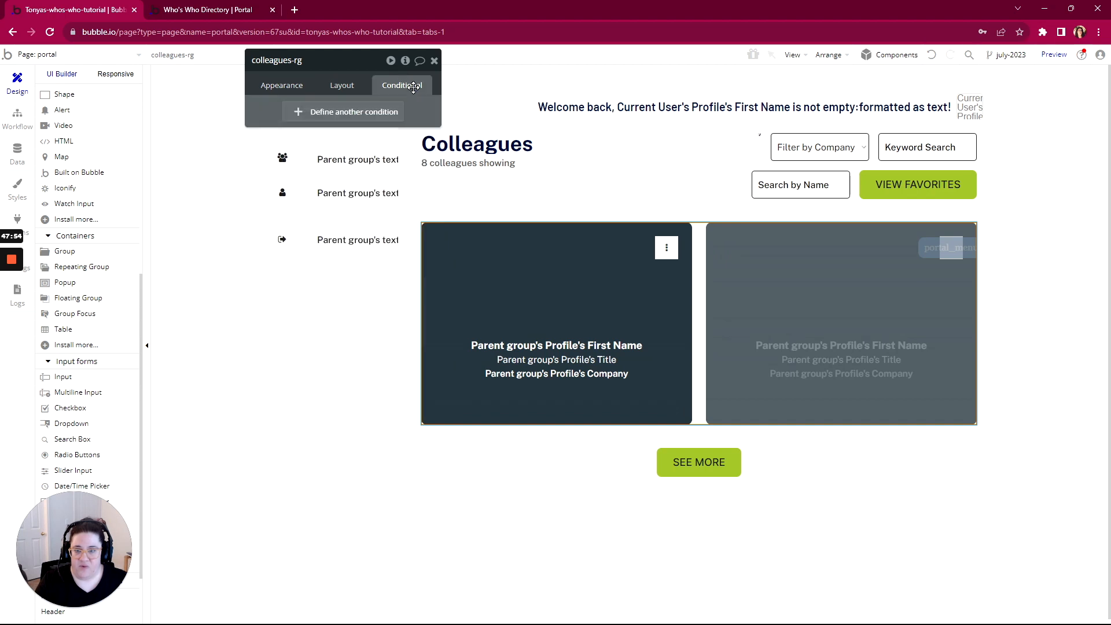
click(374, 115)
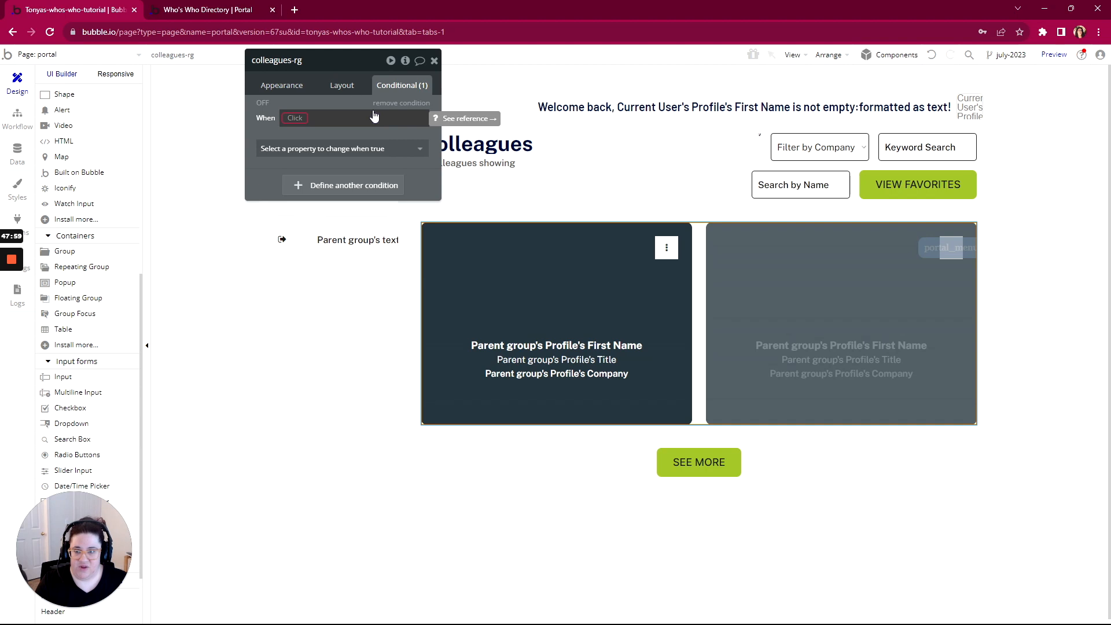
Make the condition trigger when portal's favorites? is "yes" and change the Data source
click(290, 122)
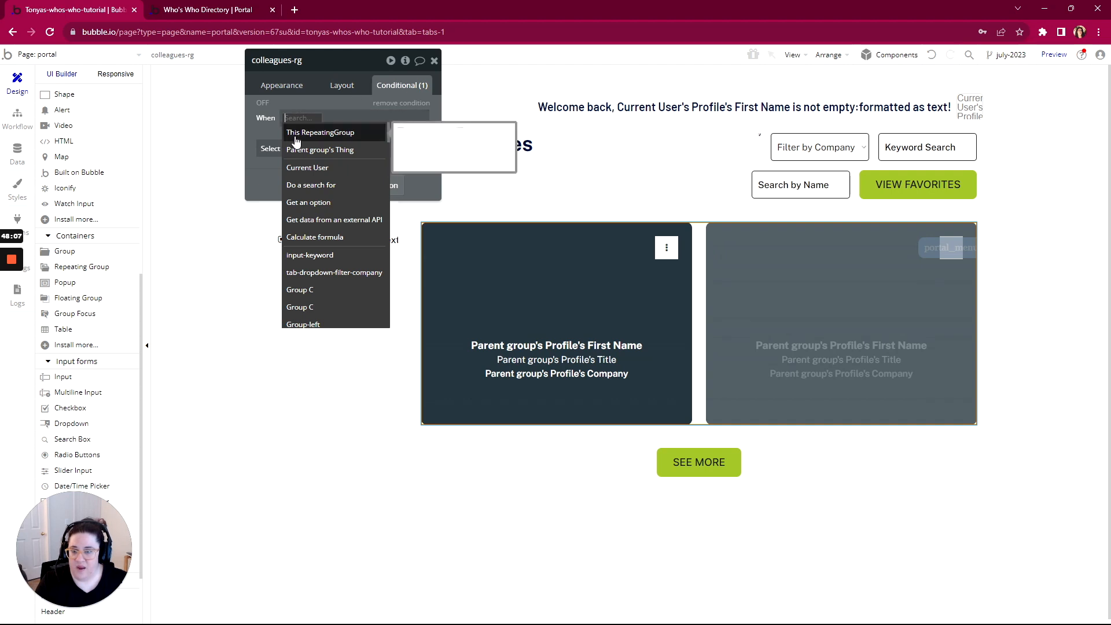
text(por)
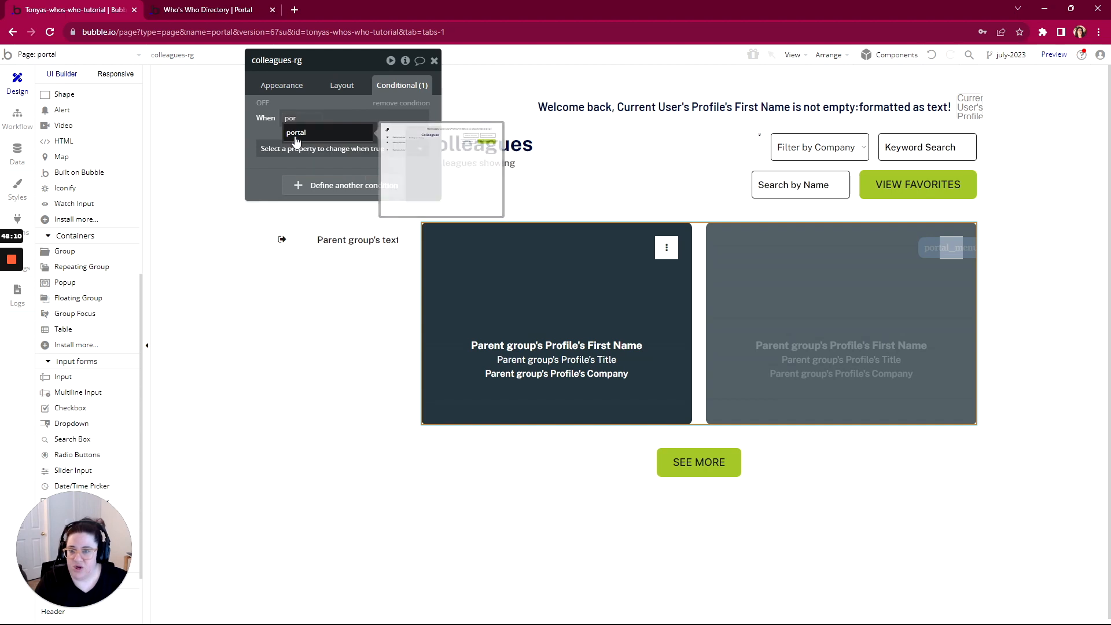
click(296, 140)
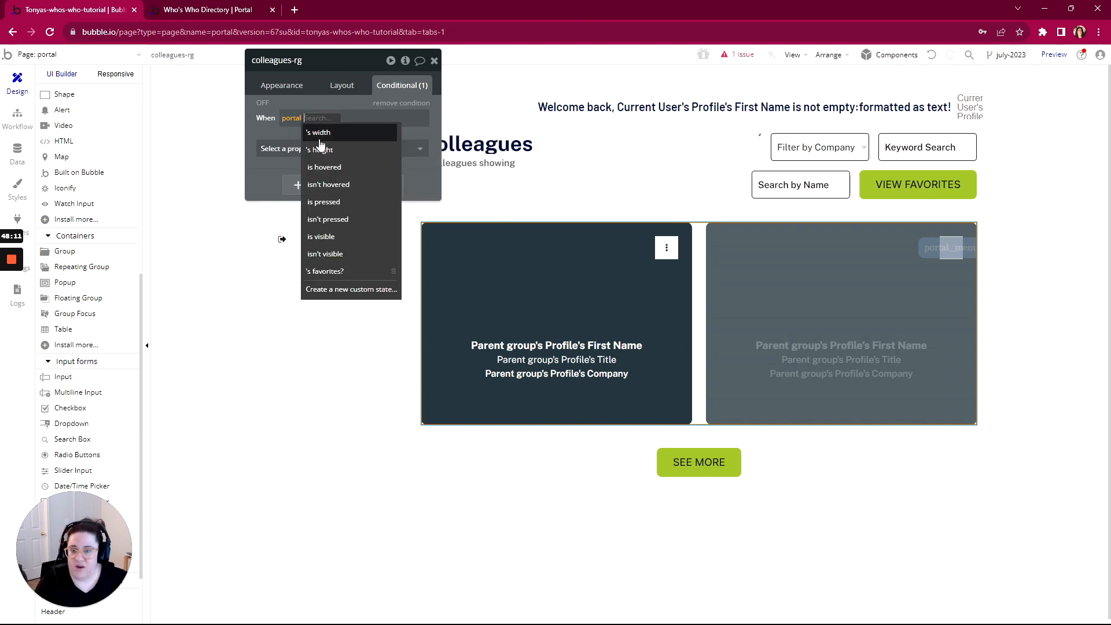
click(324, 271)
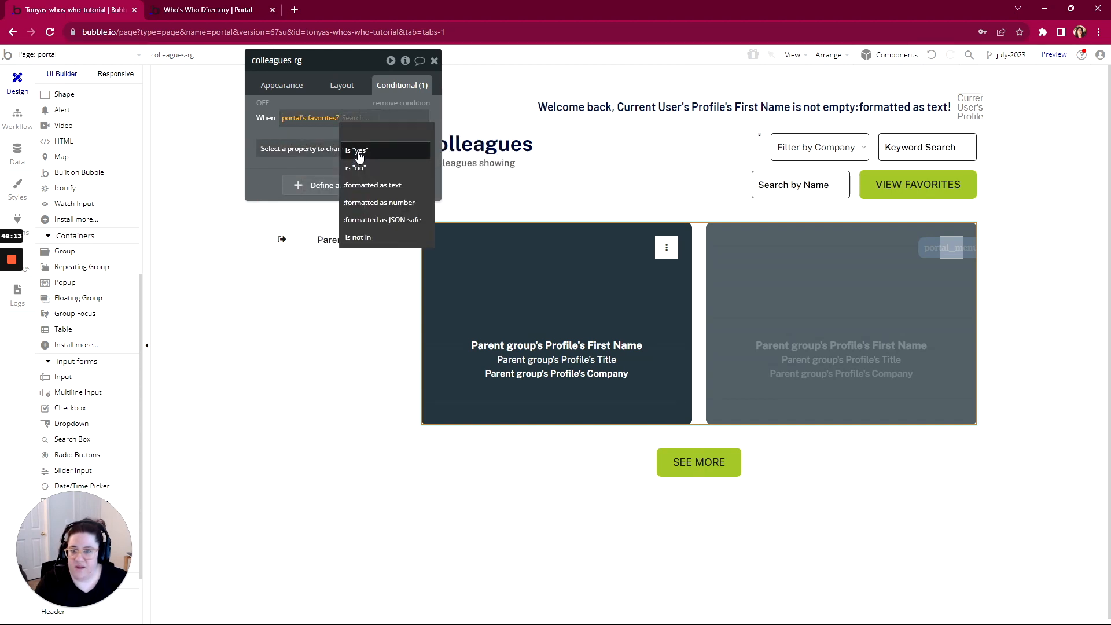
click(354, 150)
click(324, 150)
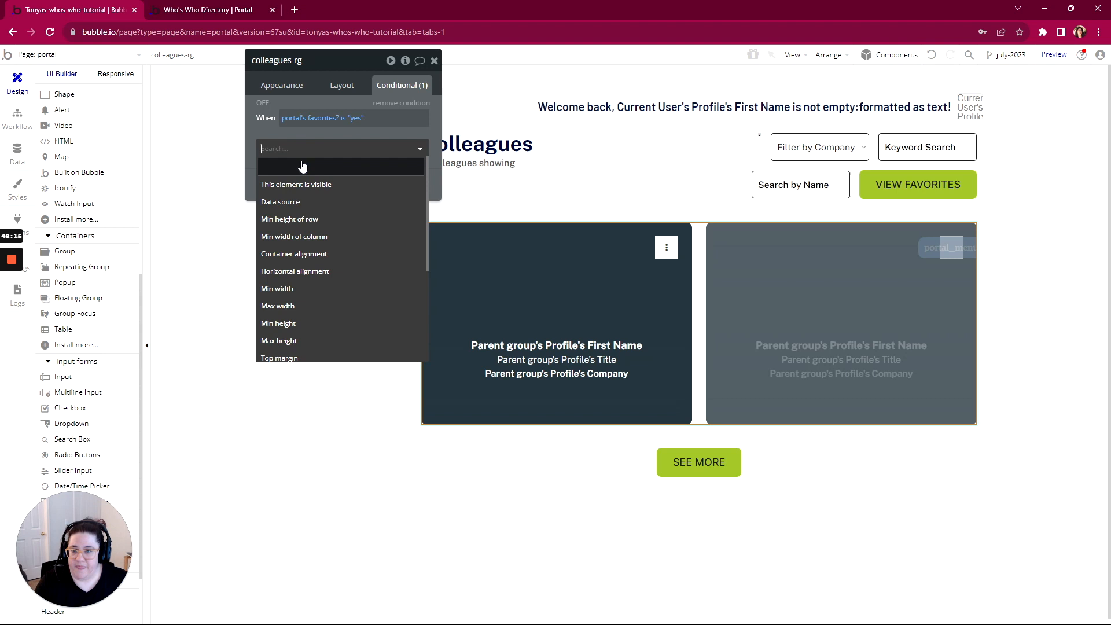
click(272, 201)
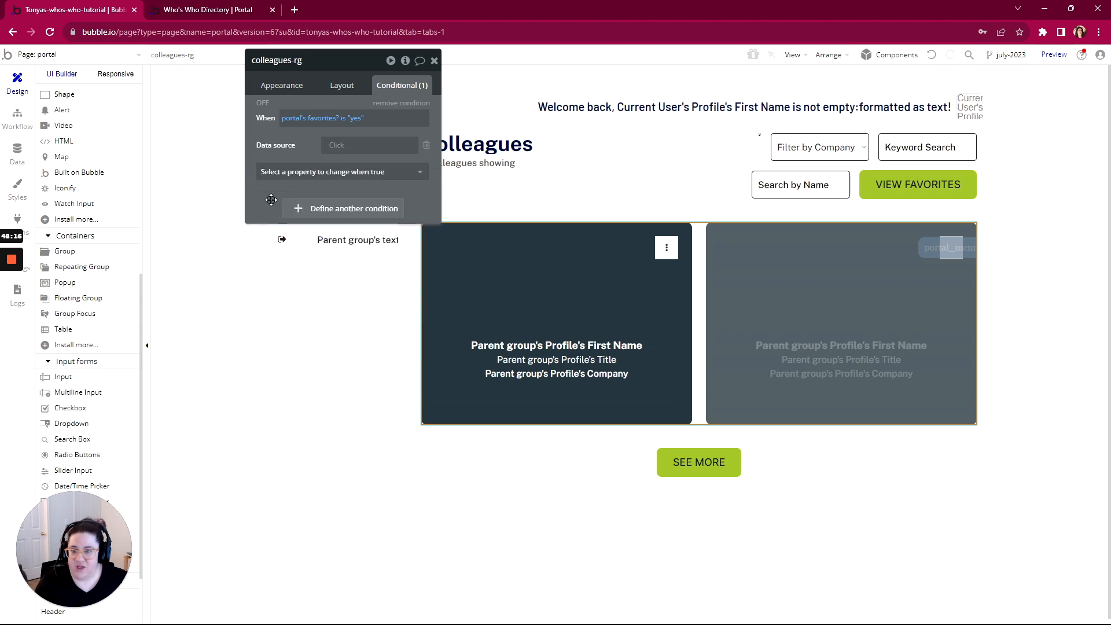
Paste the copied Search for Profiles as the new data source and remove its item limit
right_click(337, 148)
click(403, 131)
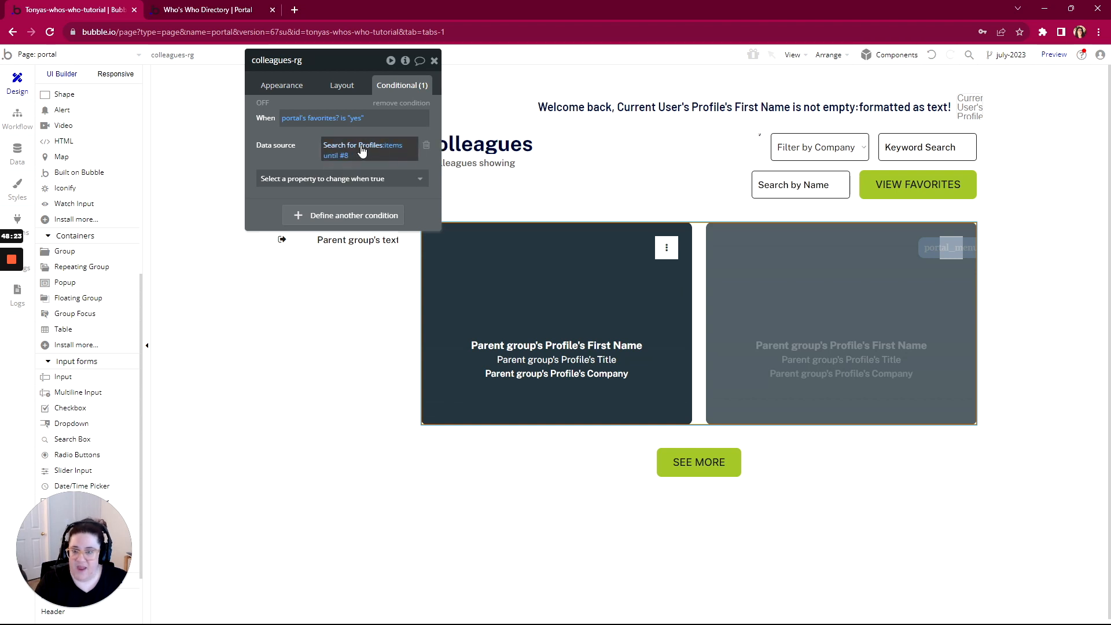
click(345, 156)
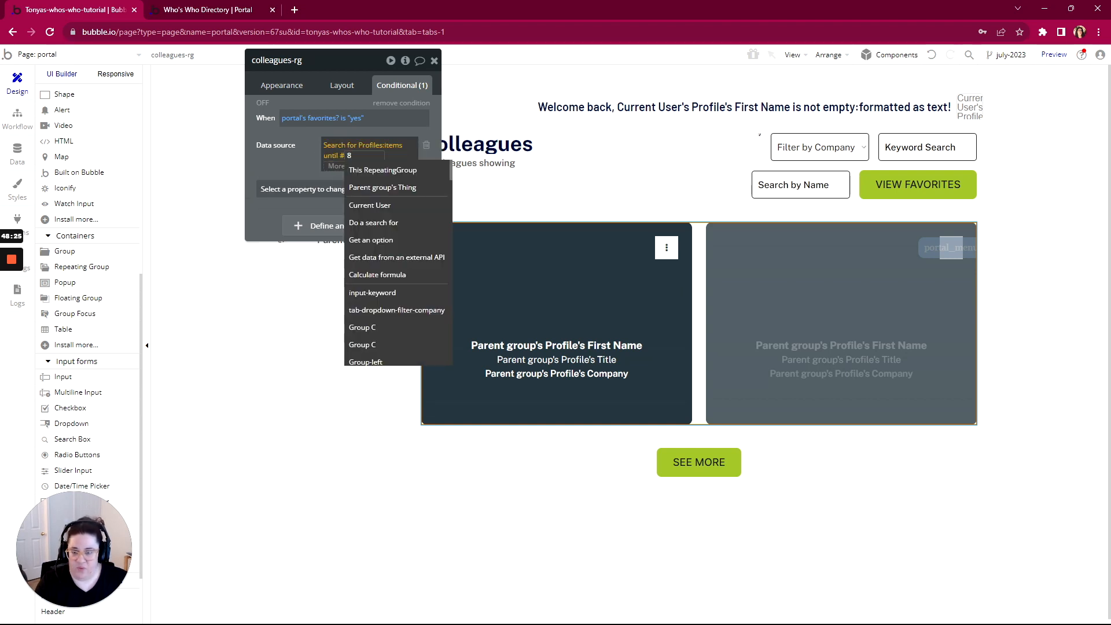
key(BackSpace)
key(BackSpace)
click(360, 150)
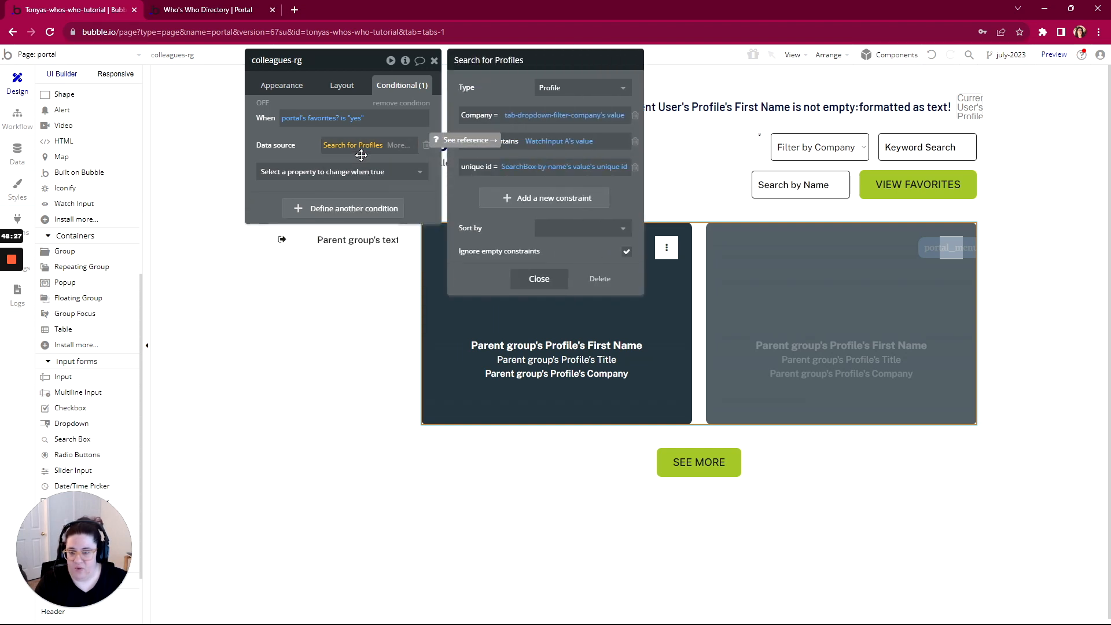
click(289, 147)
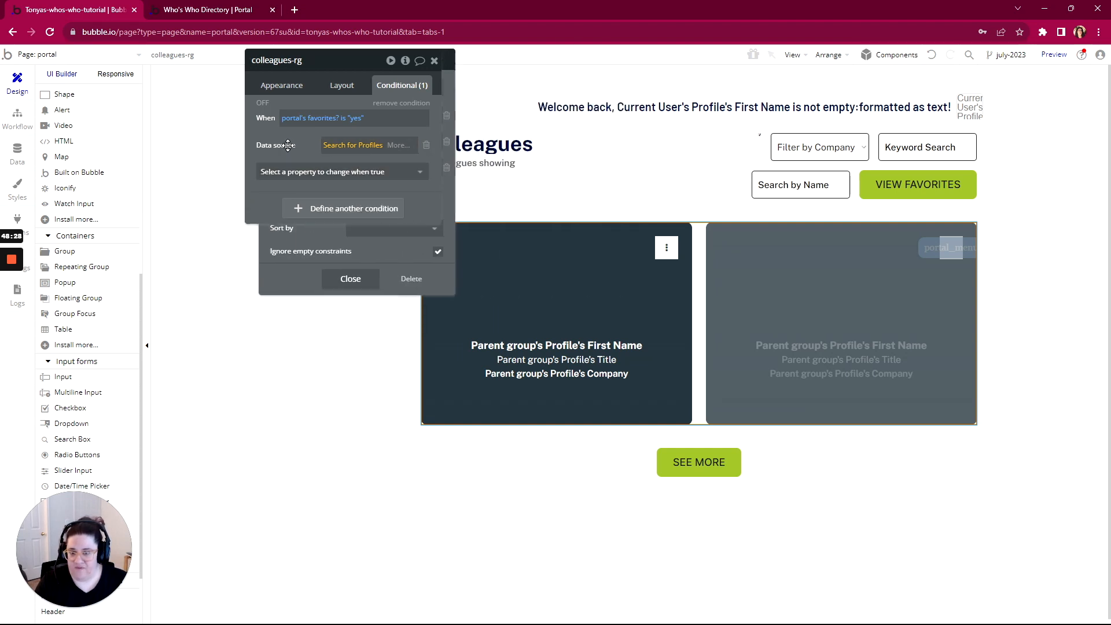
click(336, 146)
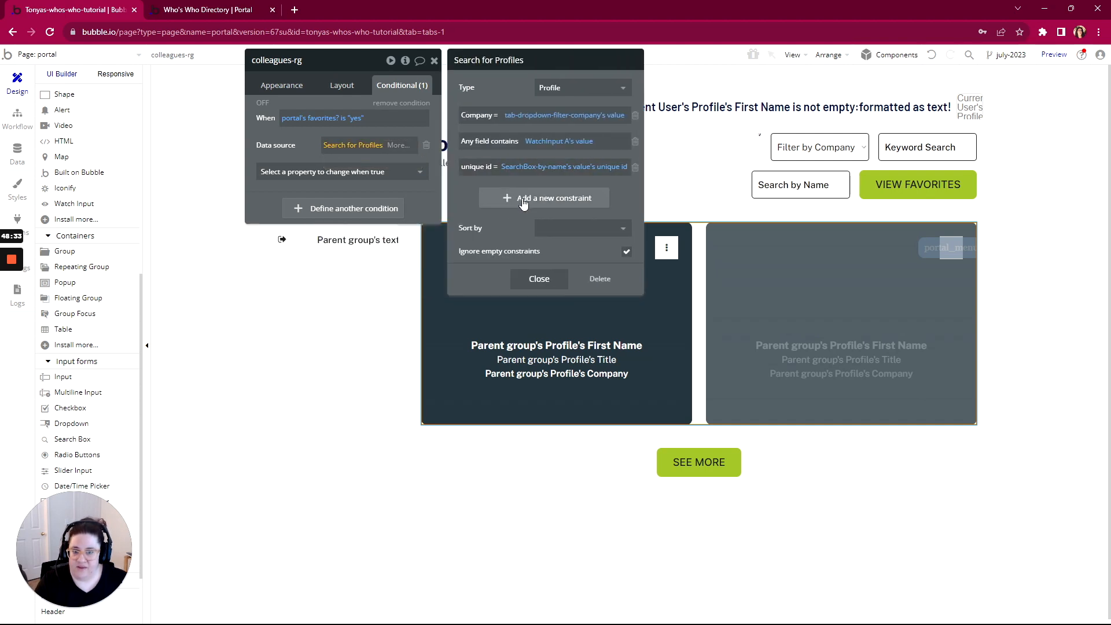
click(524, 200)
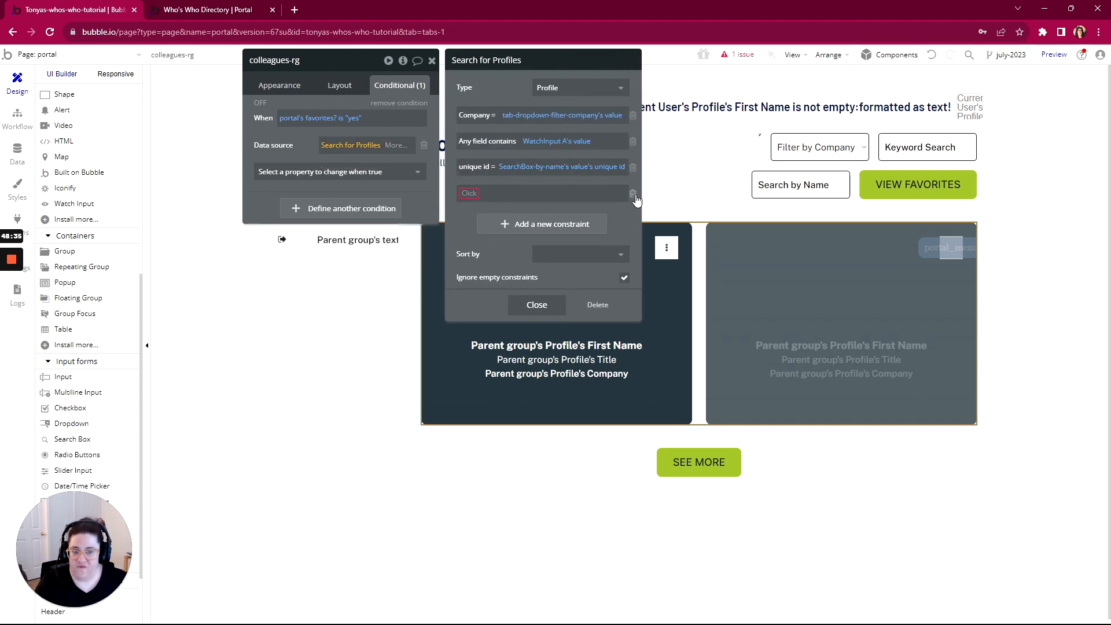
click(634, 194)
Append :filtered with the constraint 'Current User's Favorites contains This Profile'
click(393, 147)
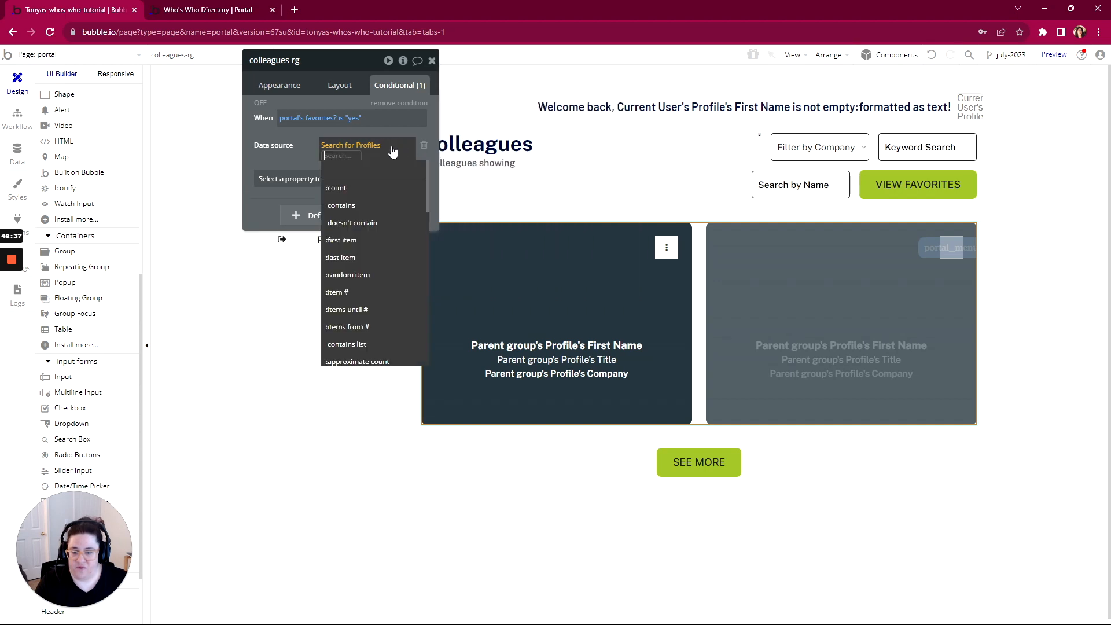
text(filter)
click(338, 194)
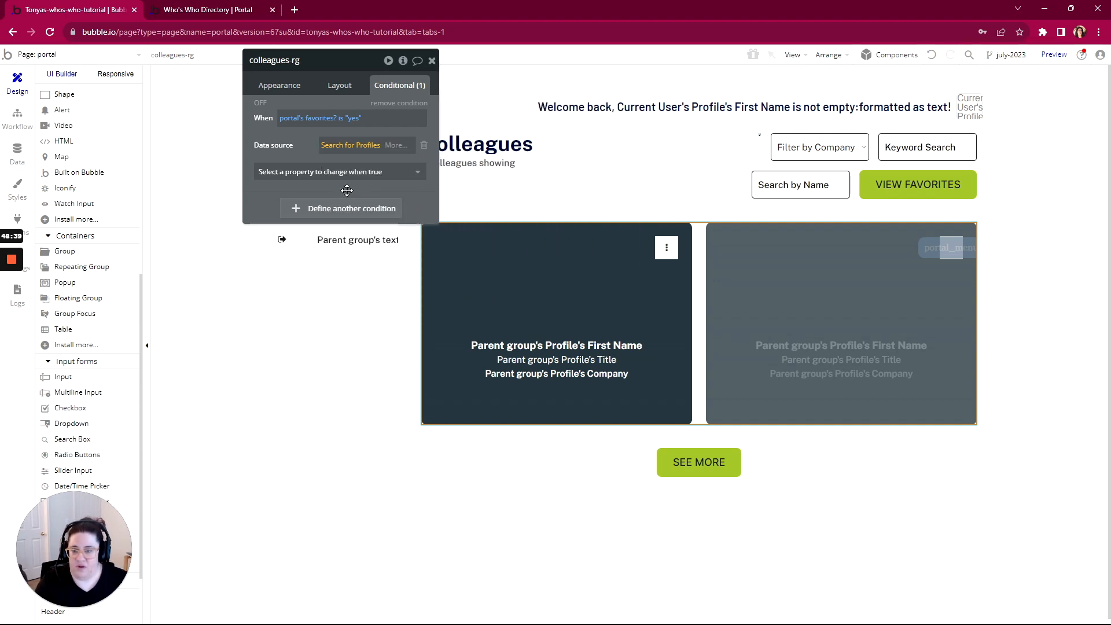
click(552, 97)
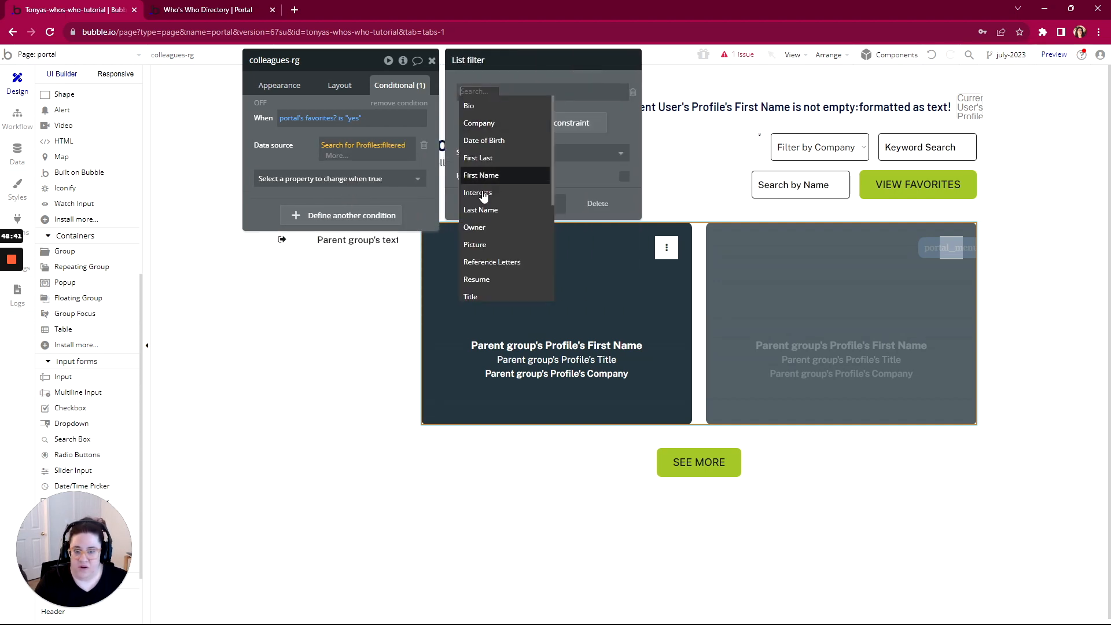
scroll(491, 277, down, 2)
scroll(491, 278, down, 2)
click(483, 291)
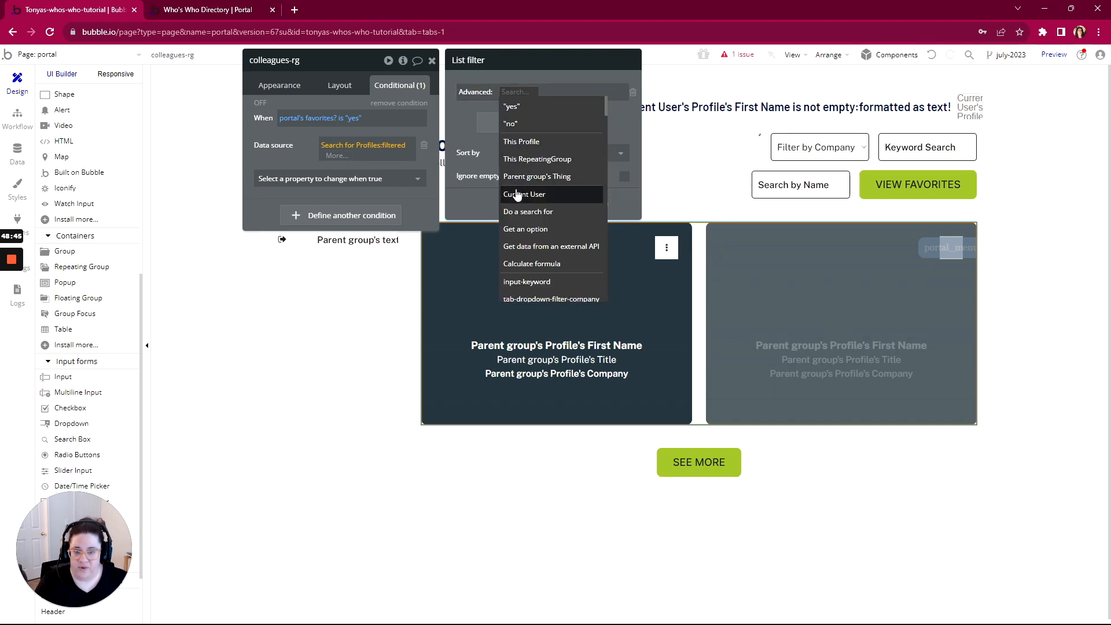
click(515, 193)
click(564, 113)
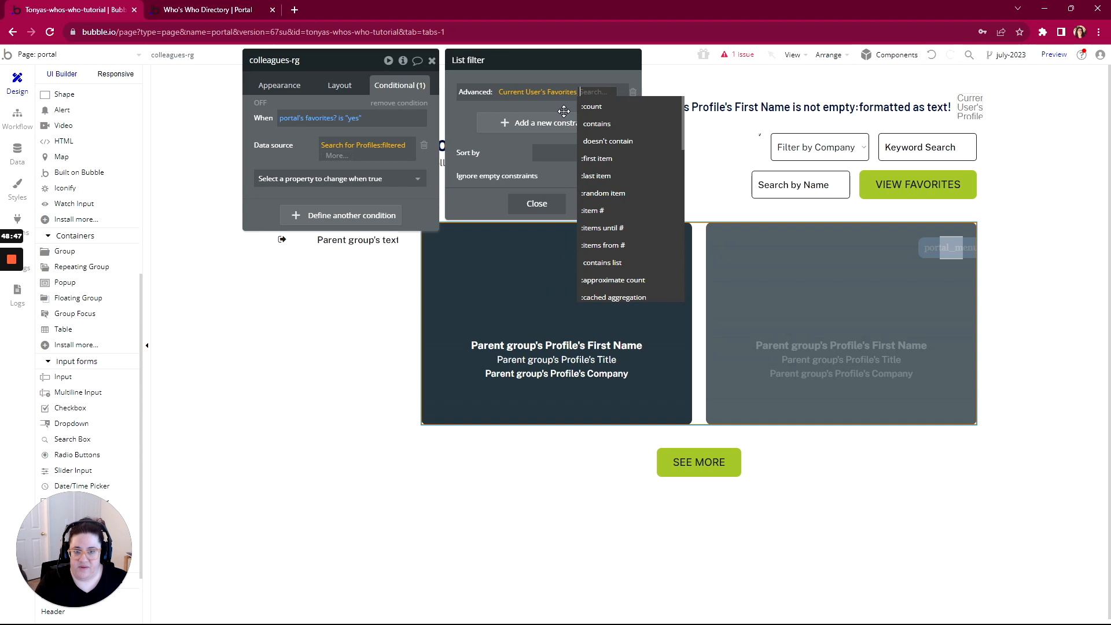
click(597, 124)
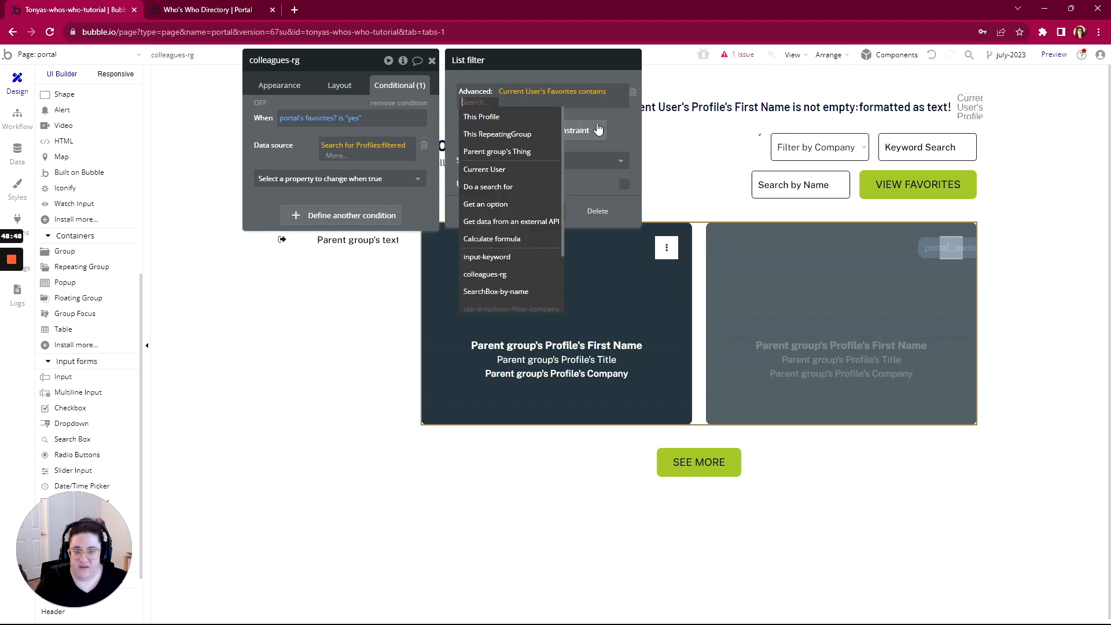
click(490, 117)
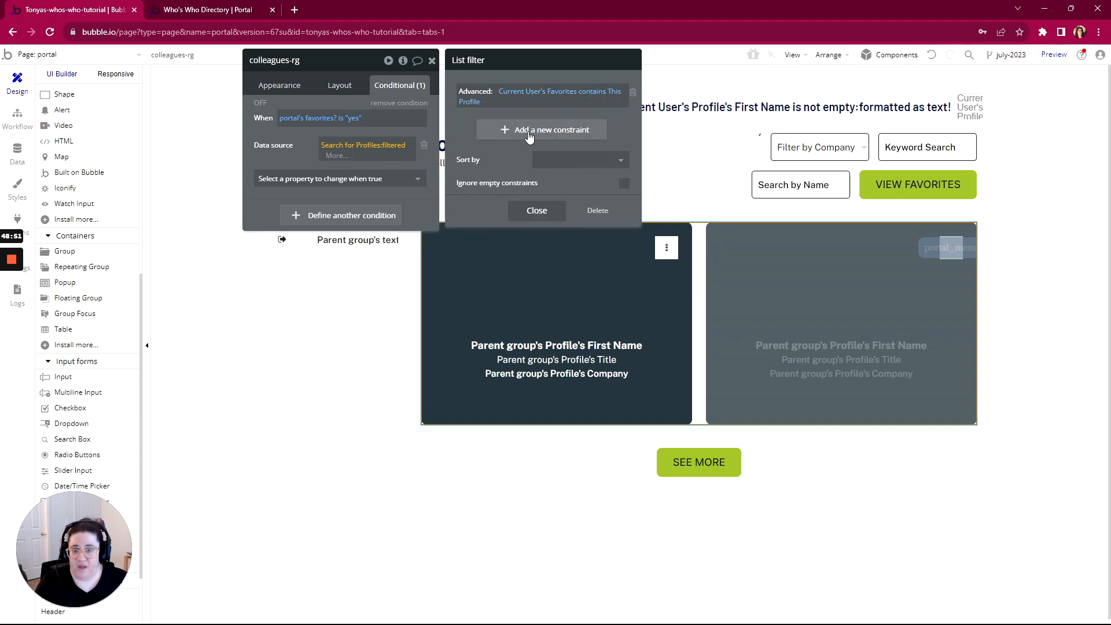
click(908, 190)
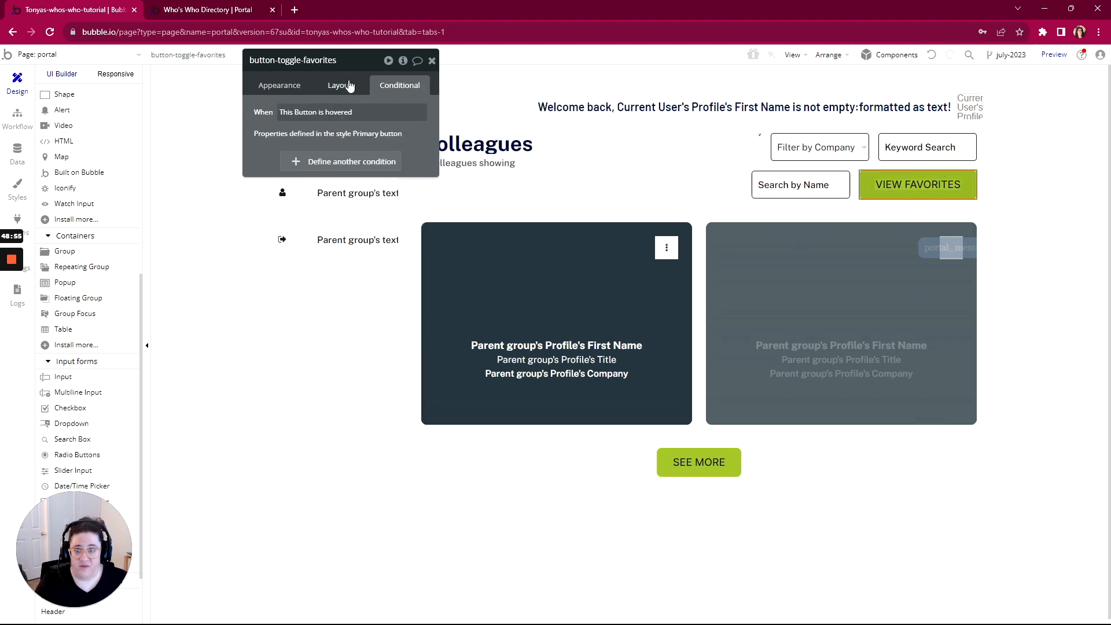
Open the VIEW FAVORITES button's click workflow and add a Set state action
click(270, 85)
click(313, 164)
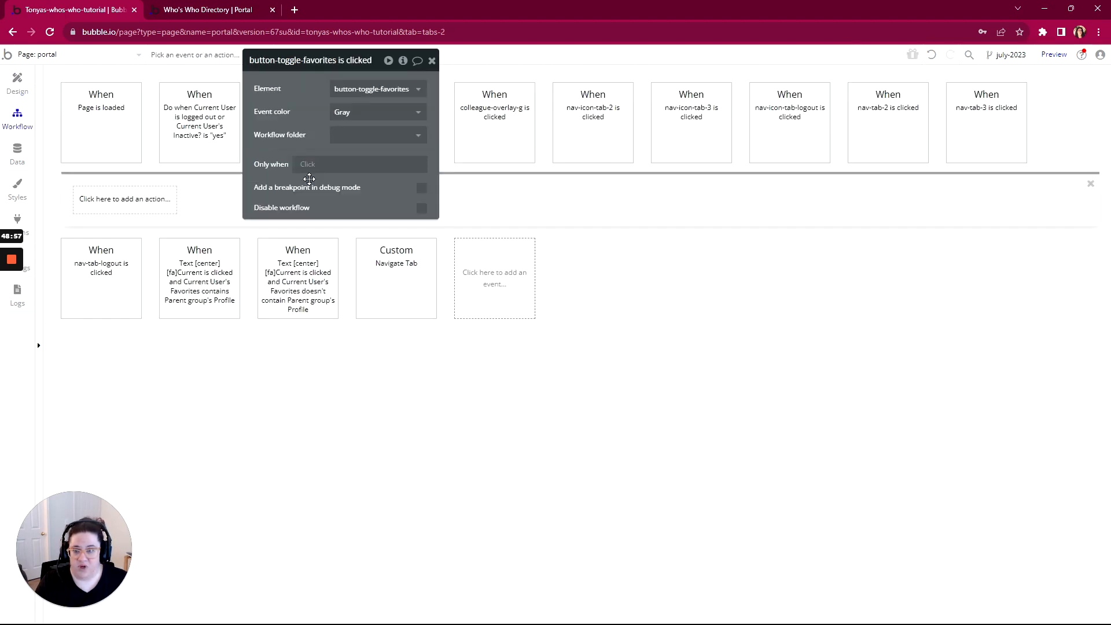
click(117, 203)
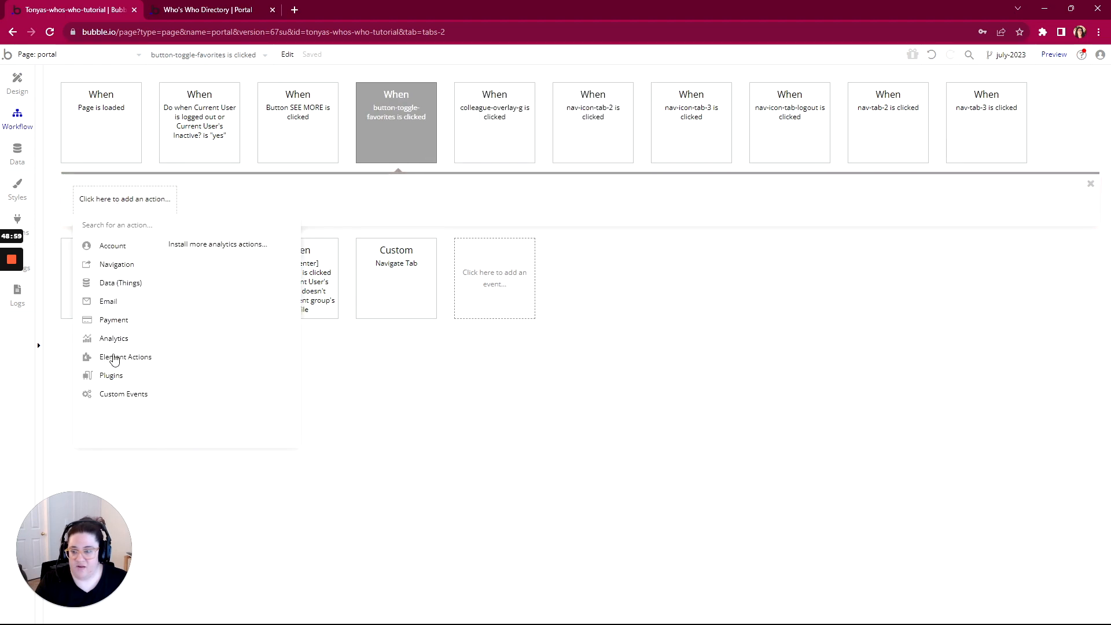
mouse_move(114, 358)
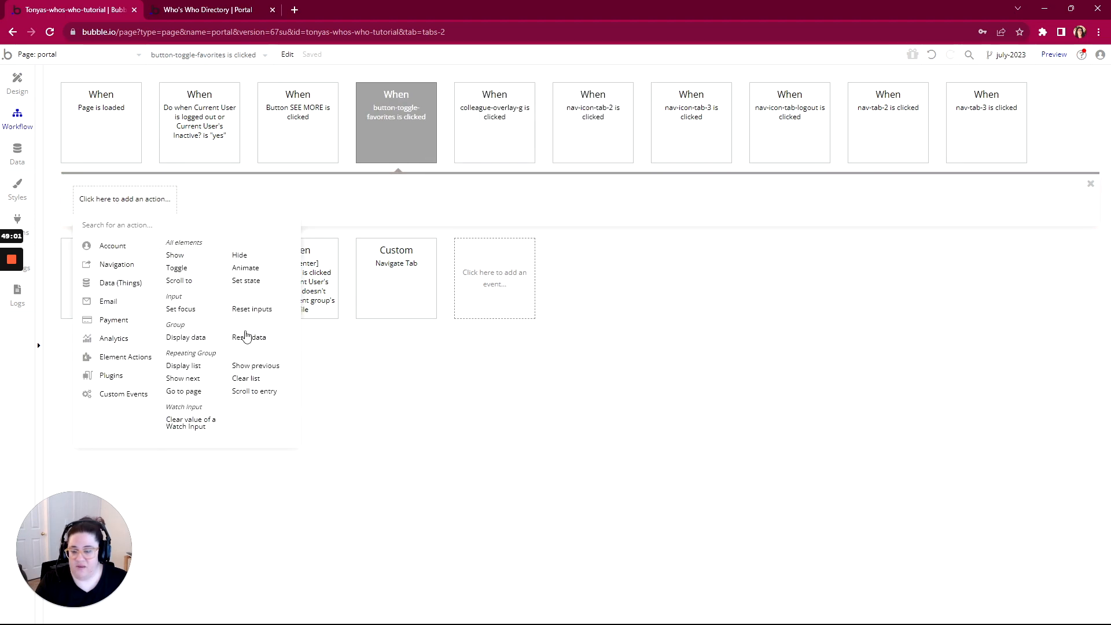
click(245, 281)
Set portal's favorites? to portal's favorites? is "no", flipping it on each click
click(596, 91)
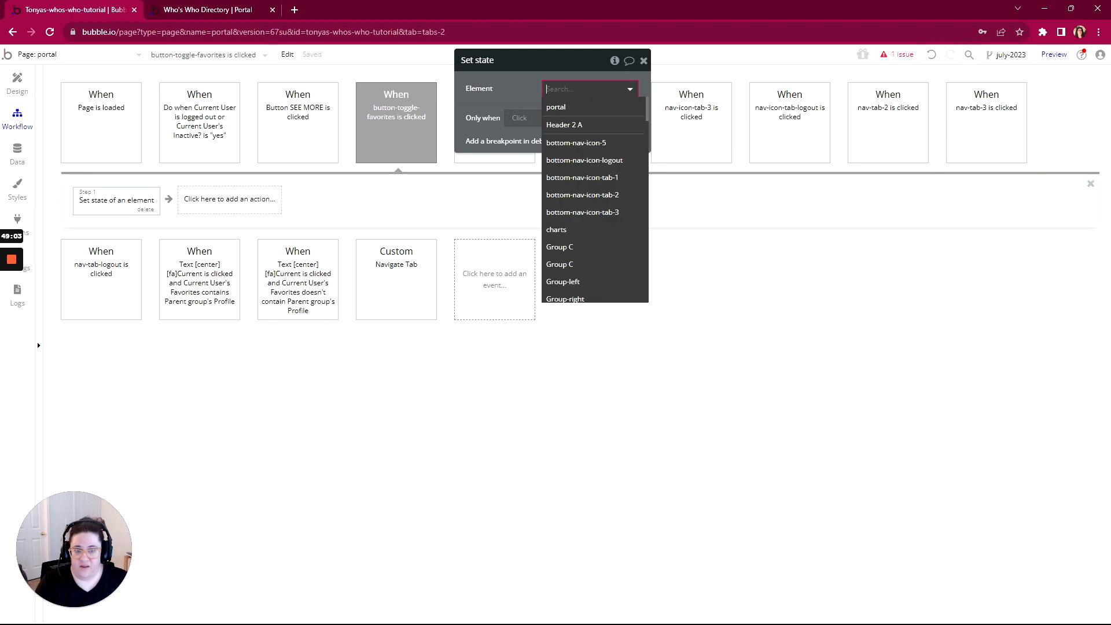
click(573, 107)
click(575, 111)
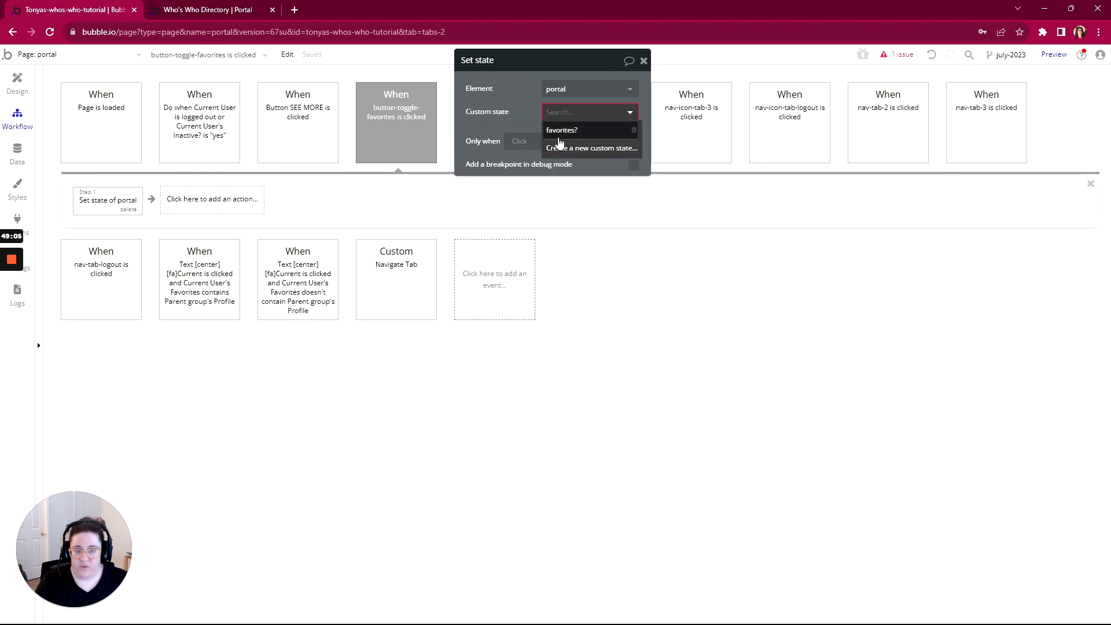
click(558, 134)
click(559, 138)
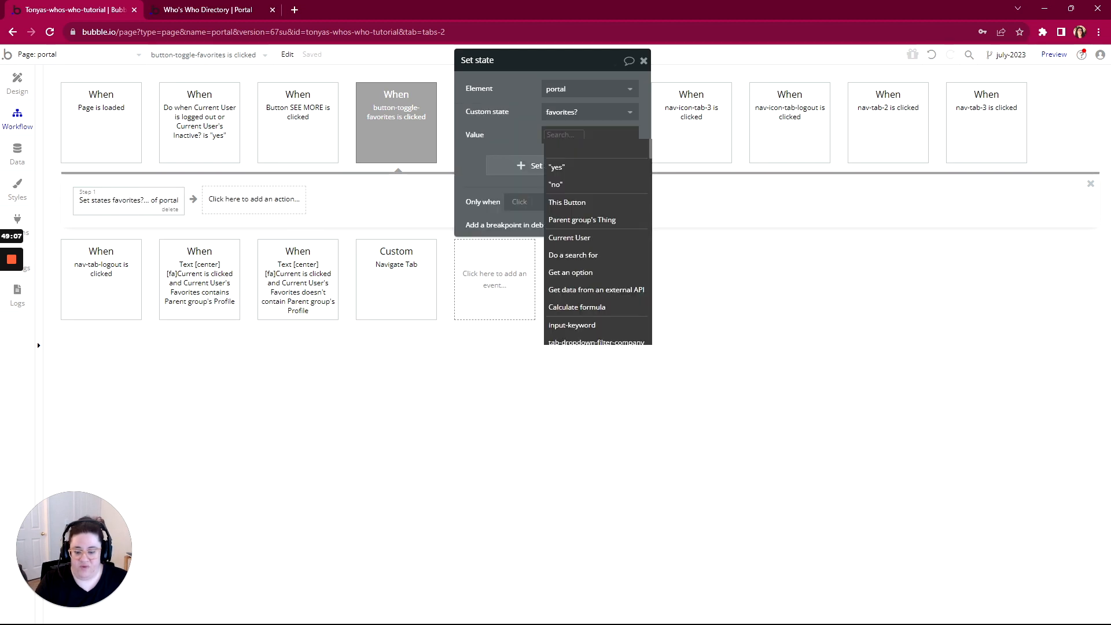
text(portal)
click(614, 167)
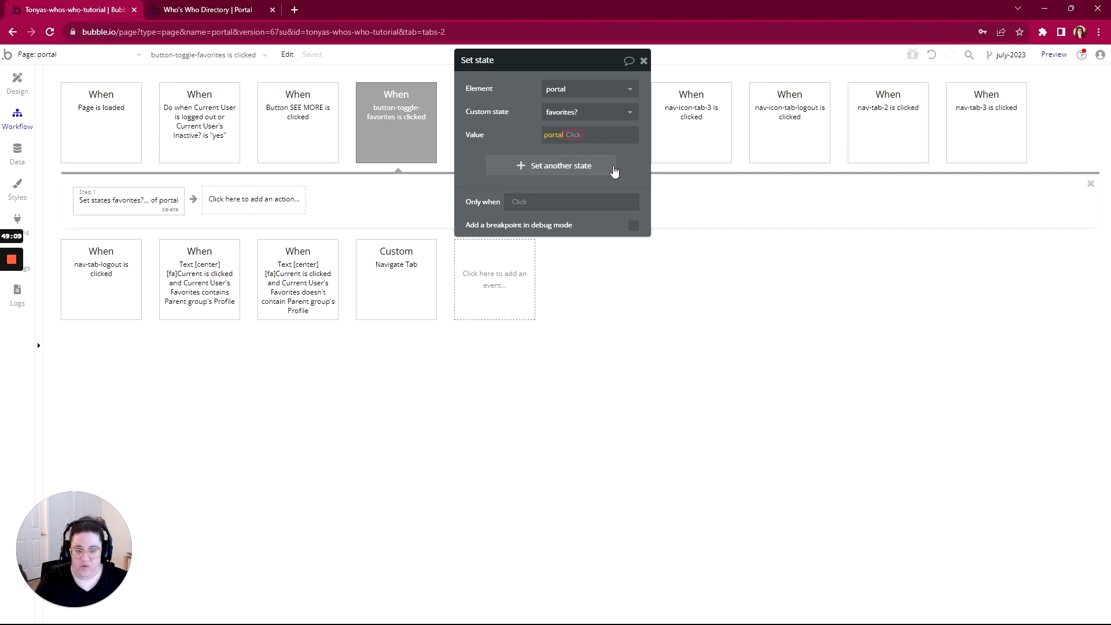
click(590, 183)
click(612, 141)
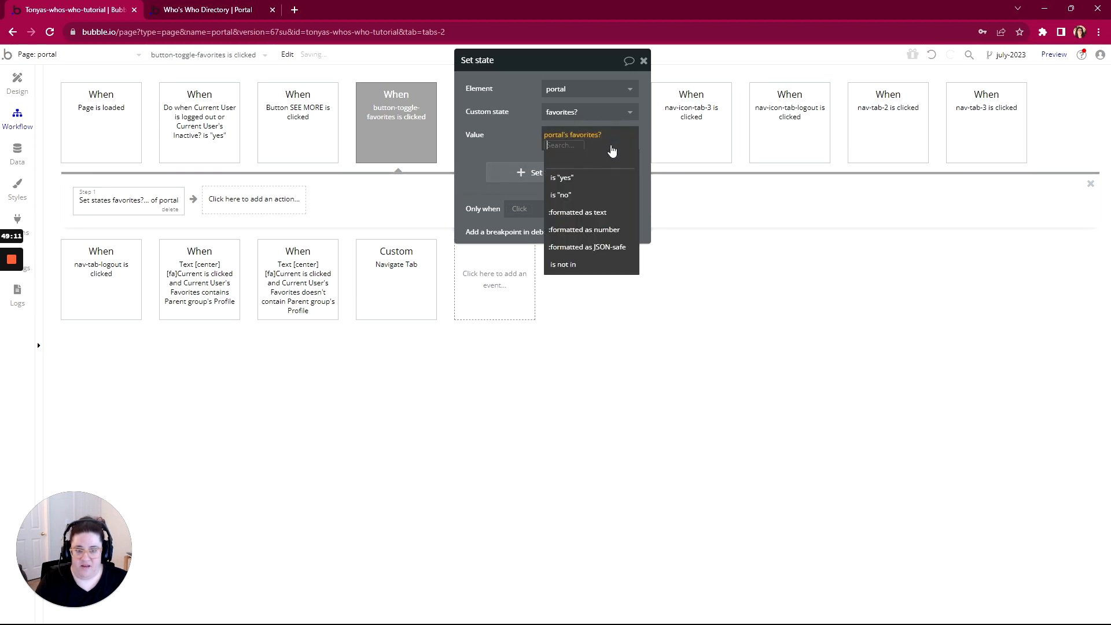
click(579, 195)
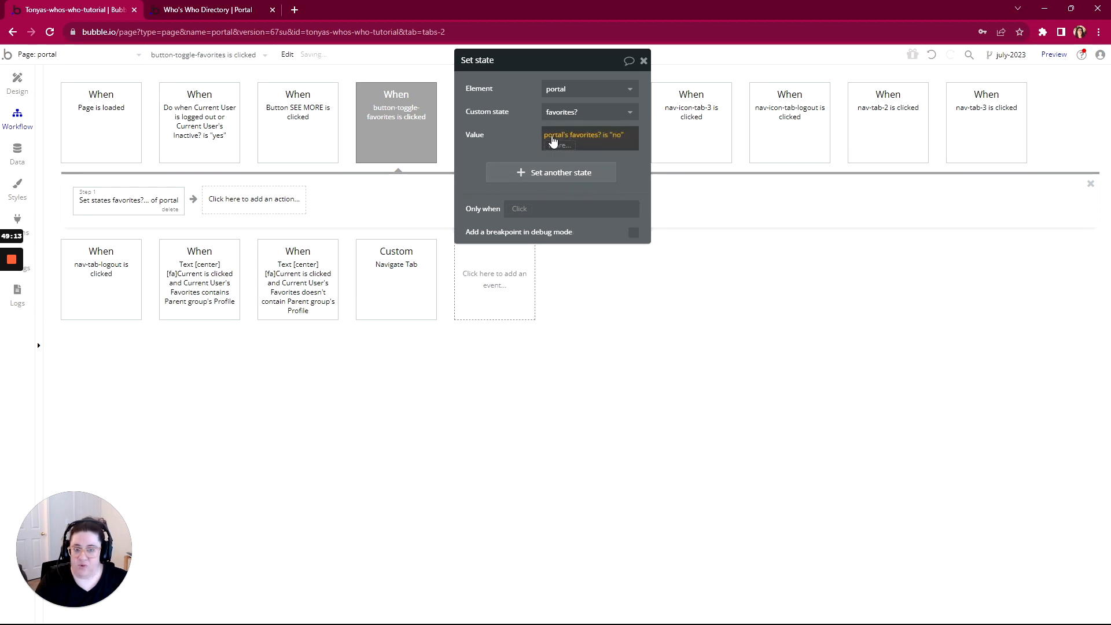
click(473, 168)
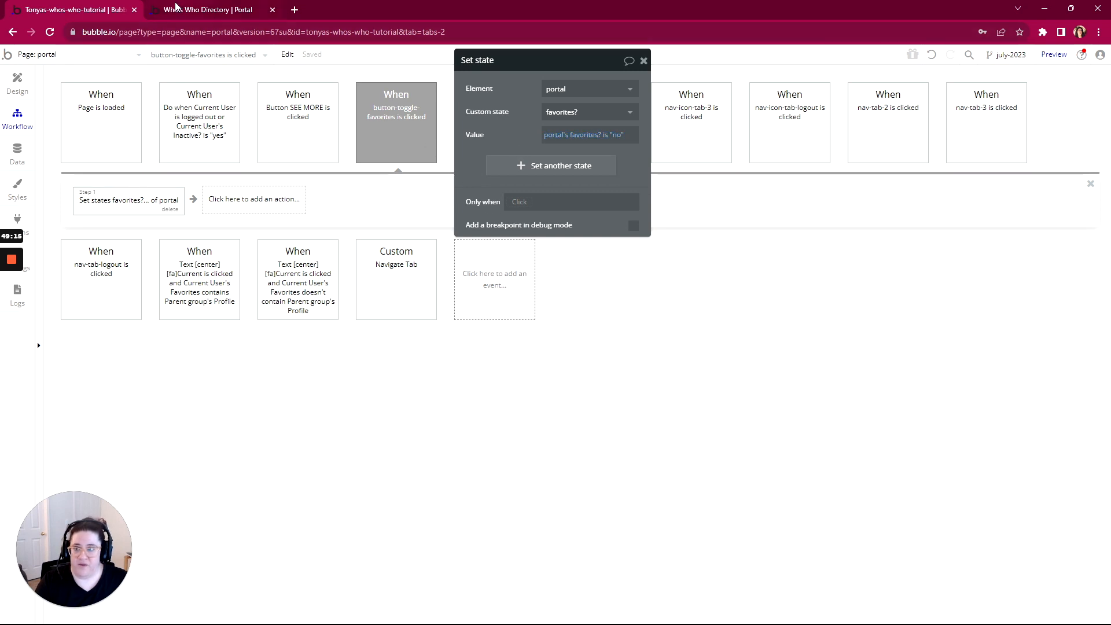
click(209, 10)
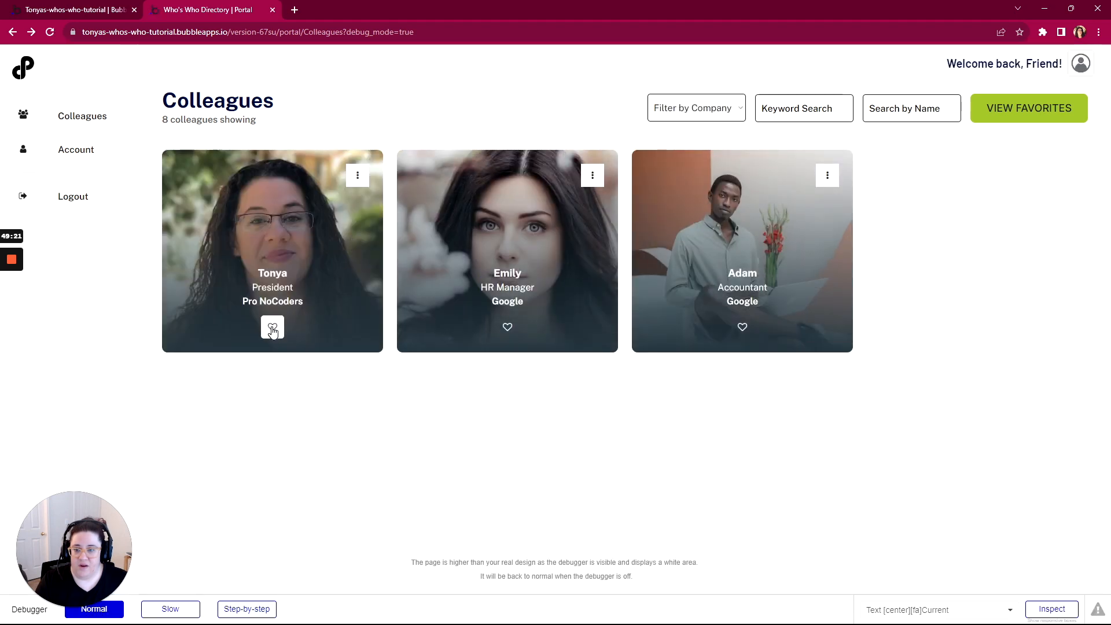
In the preview, favorite the first colleague, try VIEW FAVORITES and SEE MORE, then return to the editor
click(273, 328)
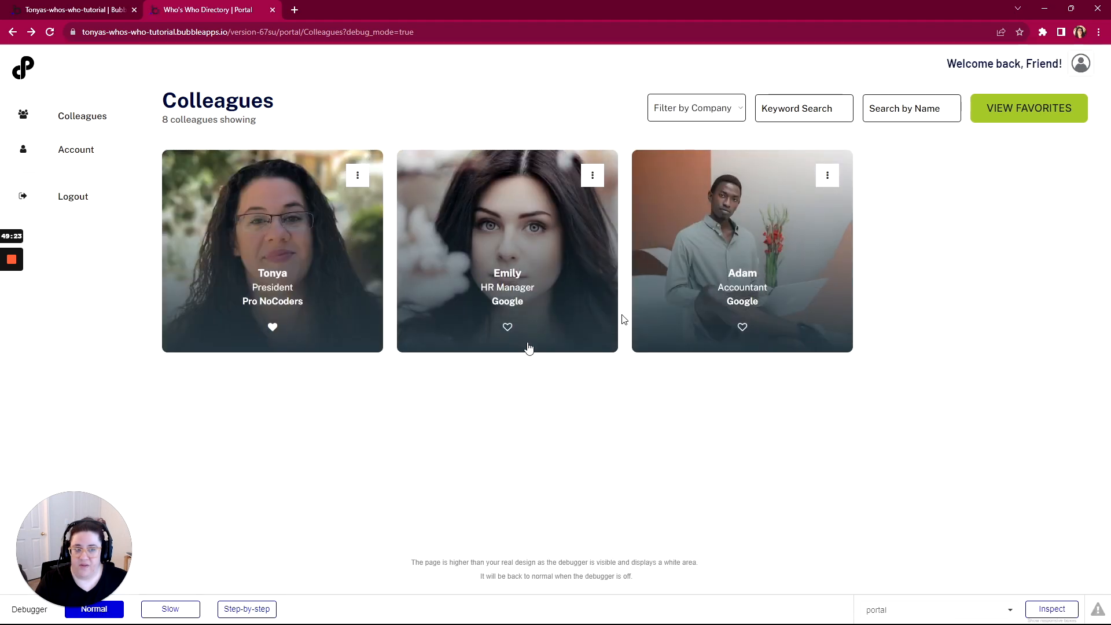
click(1054, 118)
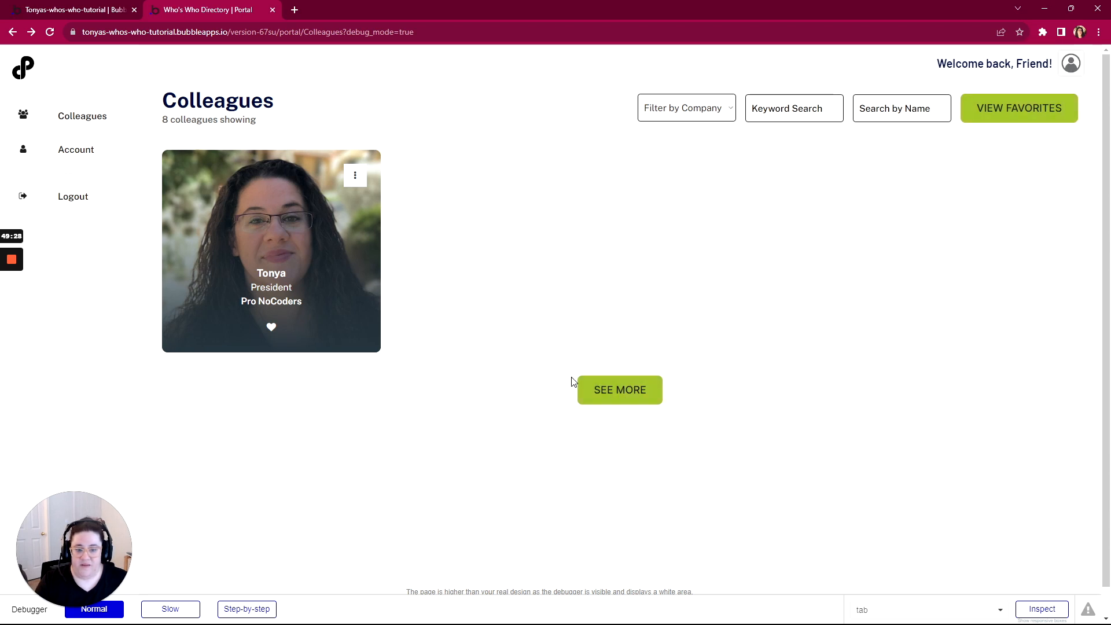
click(627, 397)
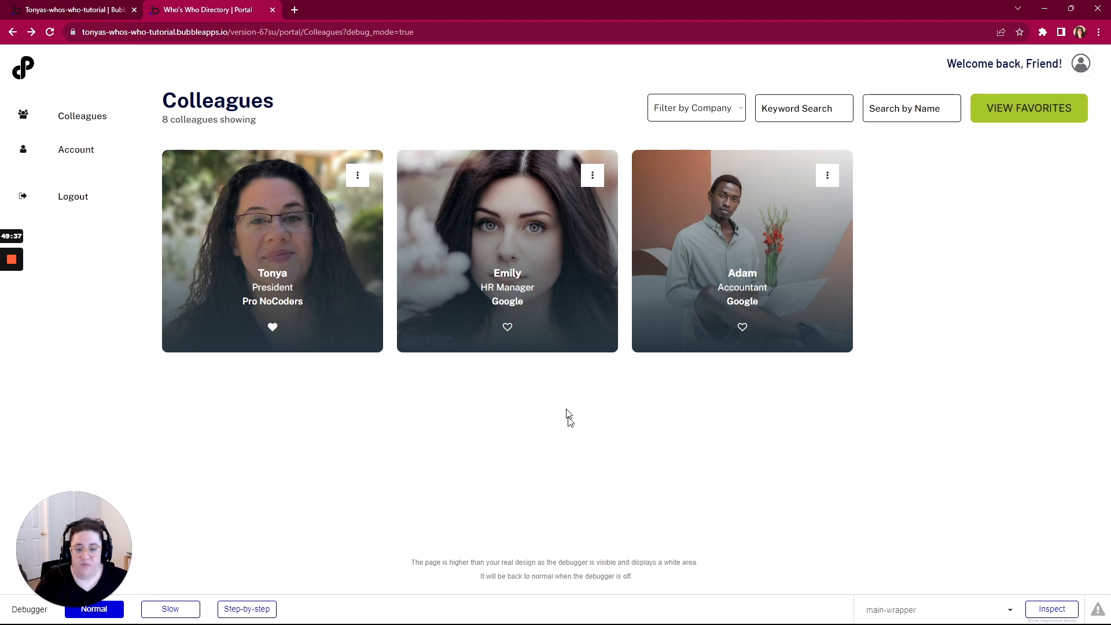
click(60, 13)
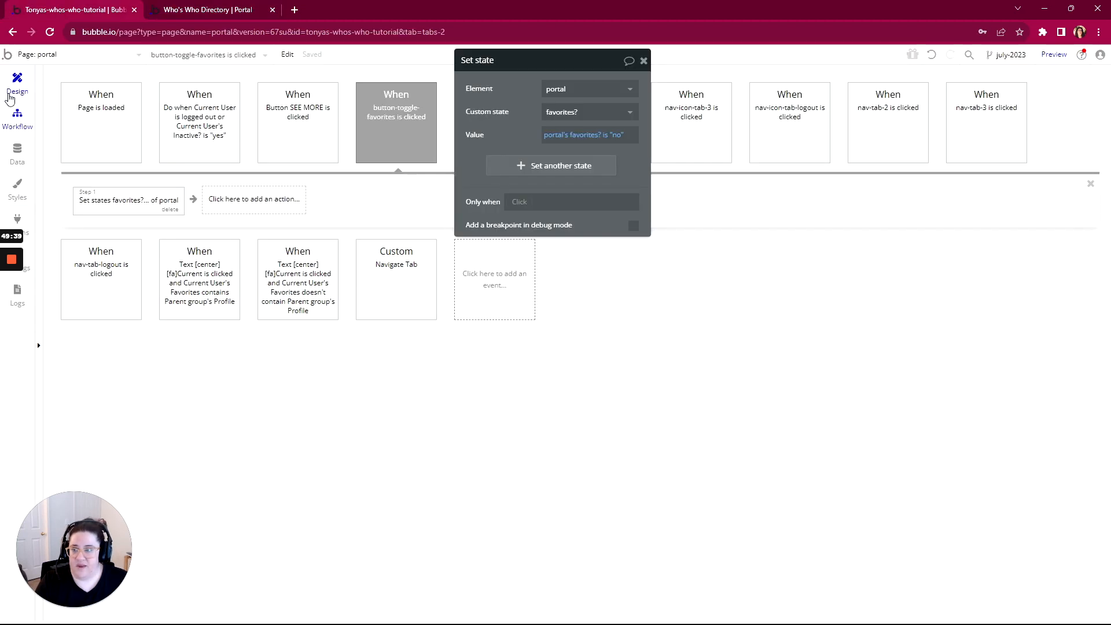
Inspect the SEE MORE button's click workflow and its display list step
click(10, 97)
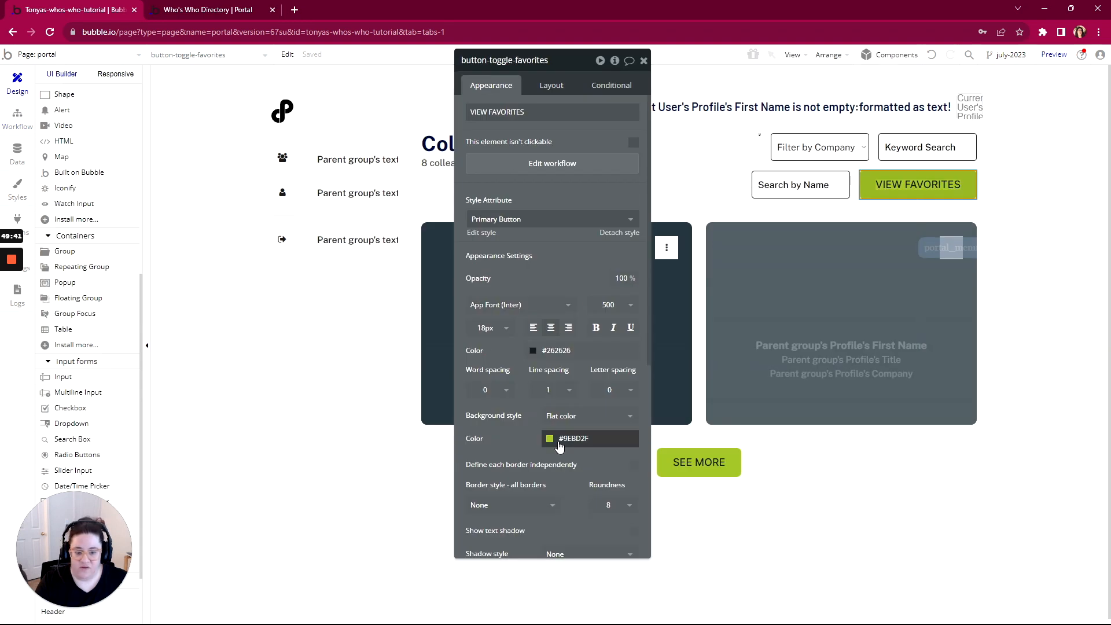
click(715, 462)
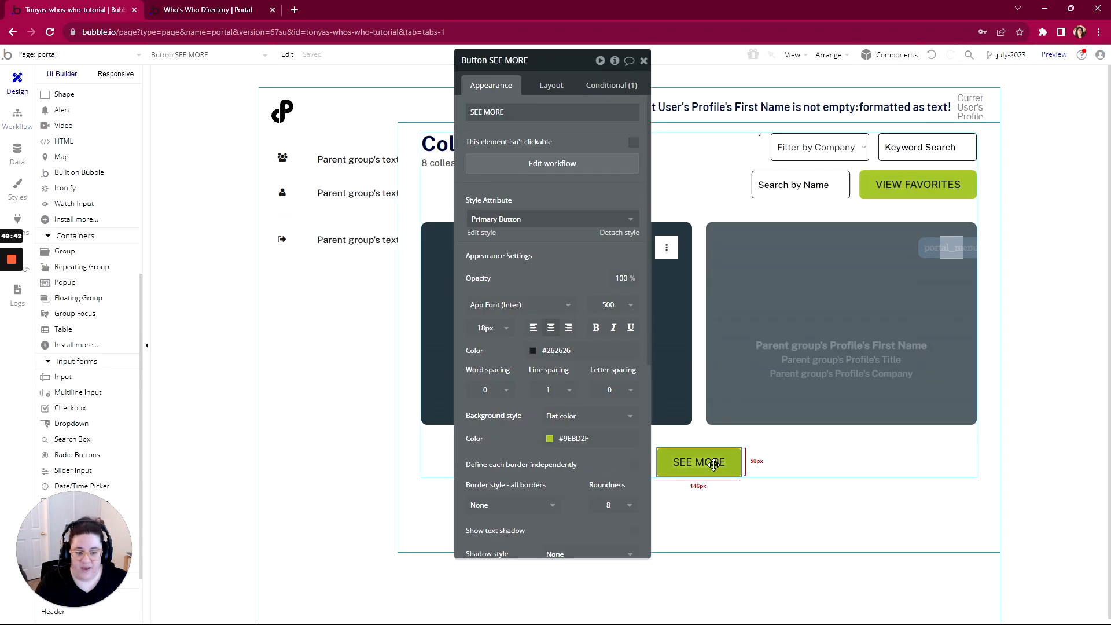
click(547, 168)
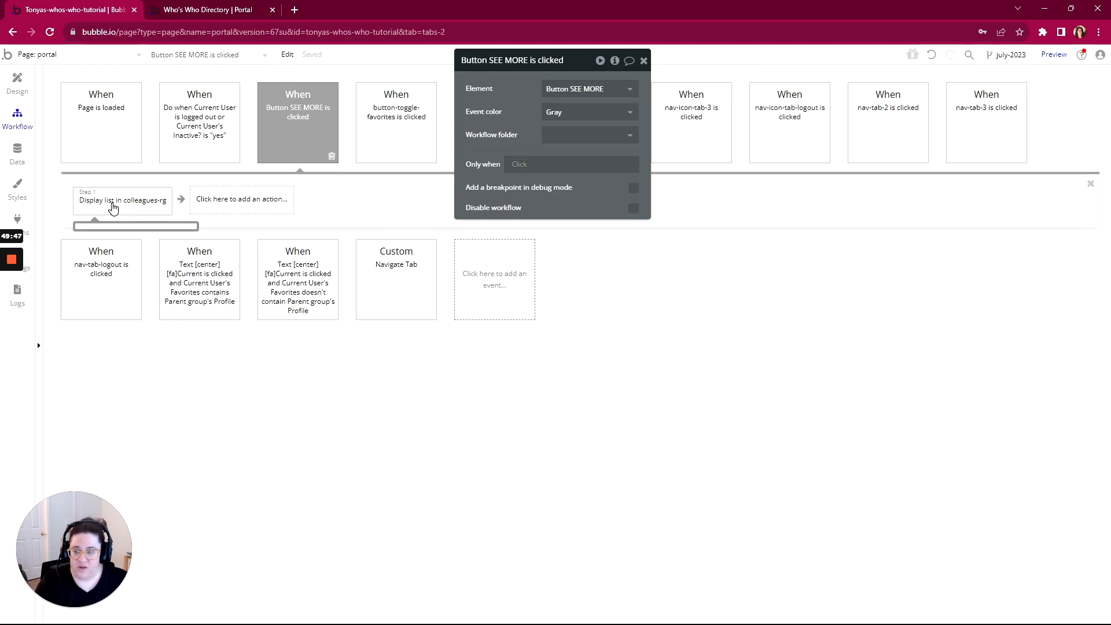
click(110, 203)
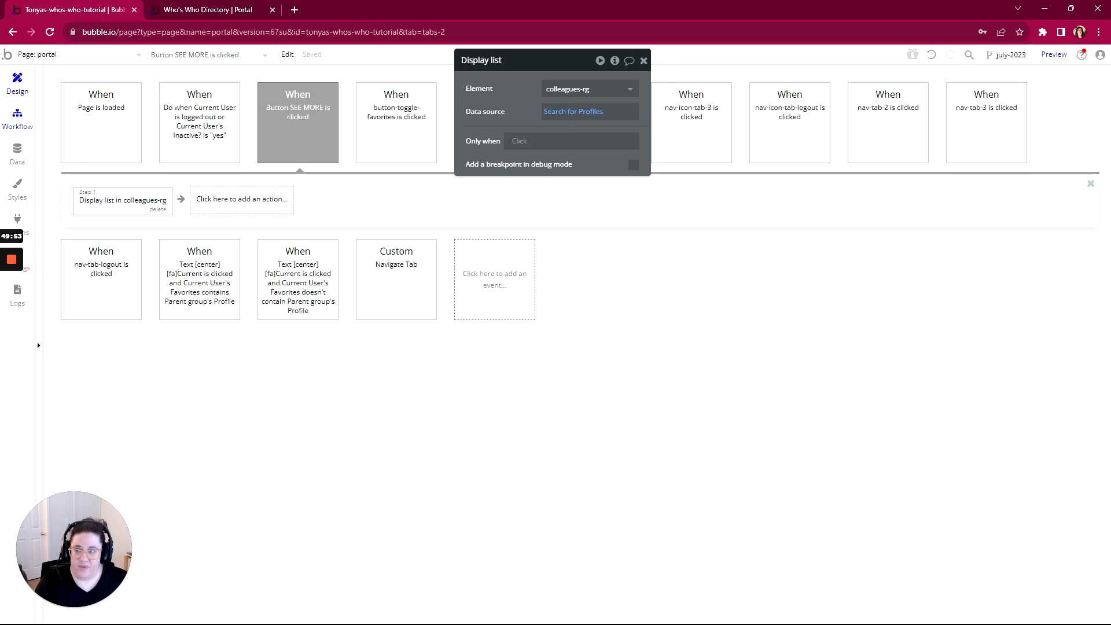
click(9, 87)
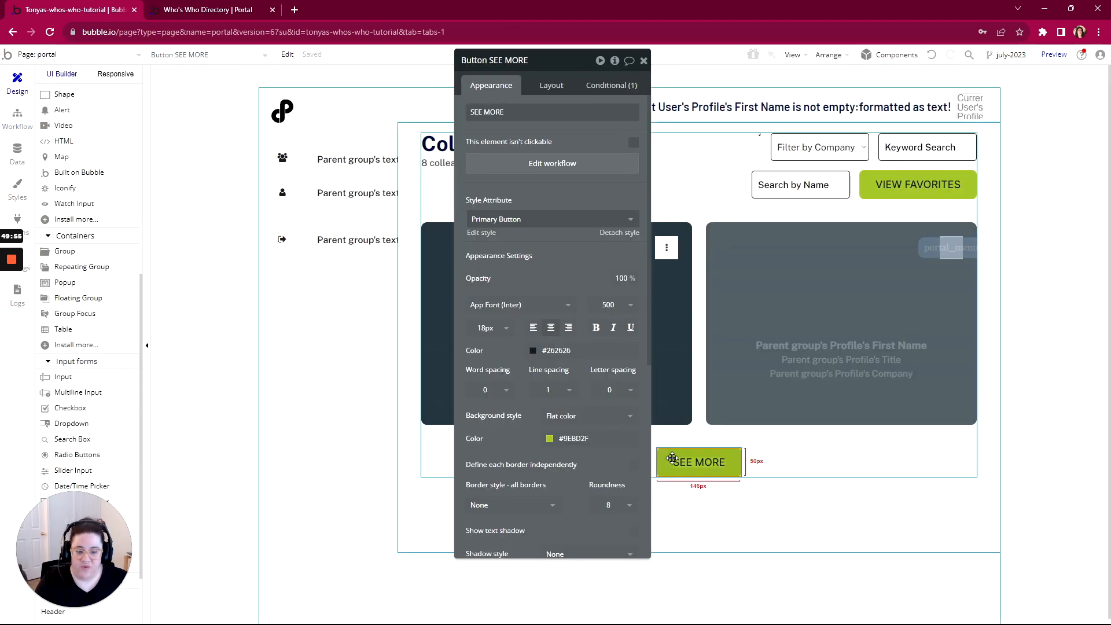
Extend SEE MORE's visibility condition with 'and portal's favorites? is "no"'
click(605, 86)
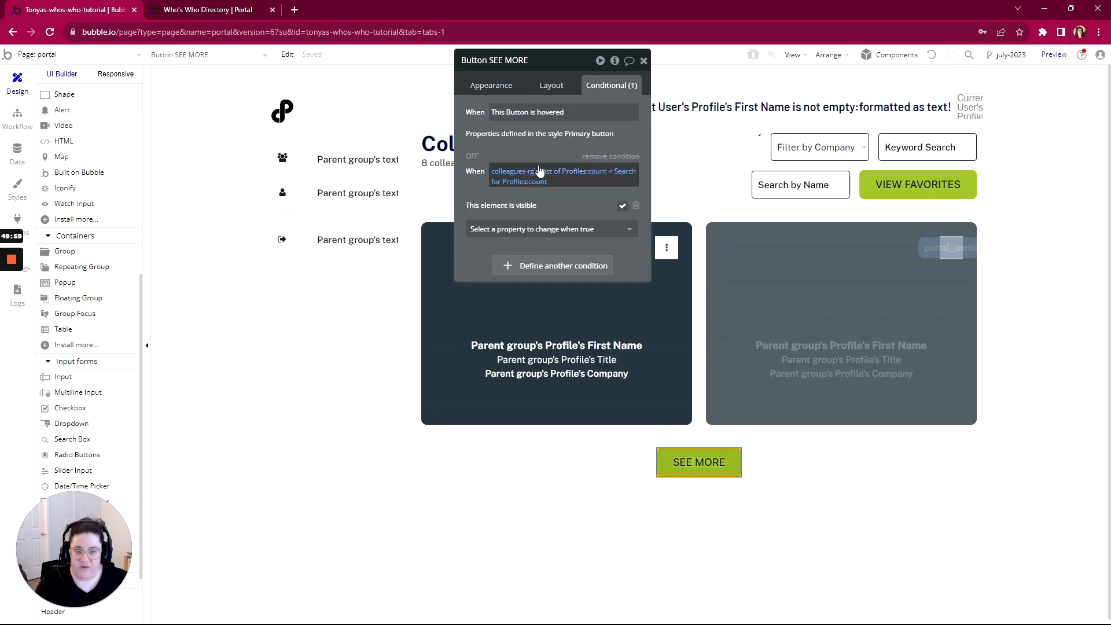
click(535, 183)
click(574, 183)
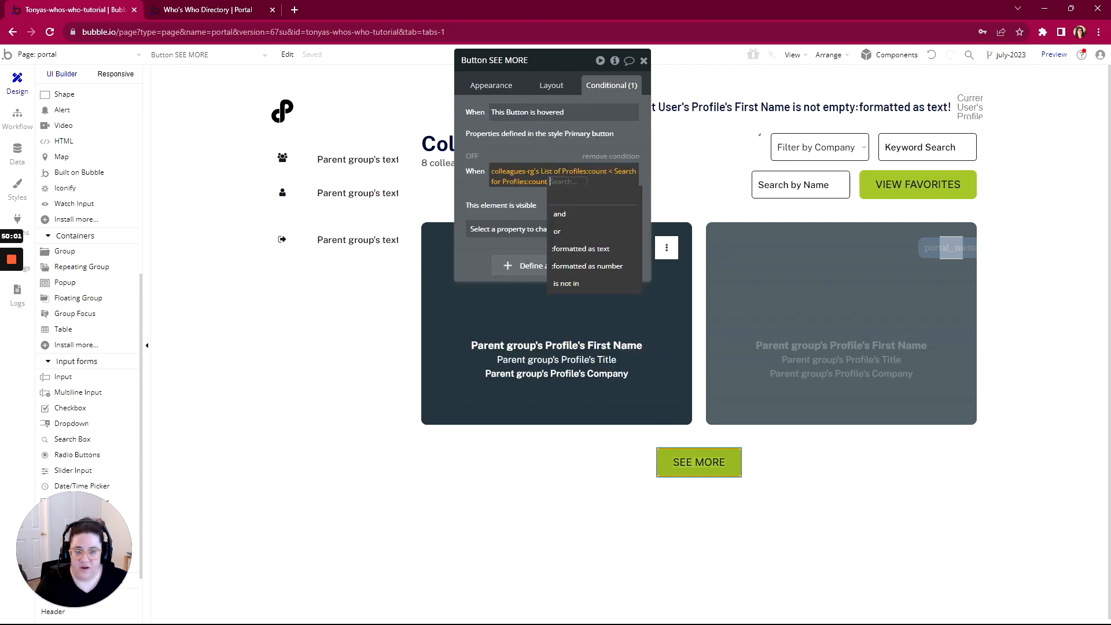
click(560, 214)
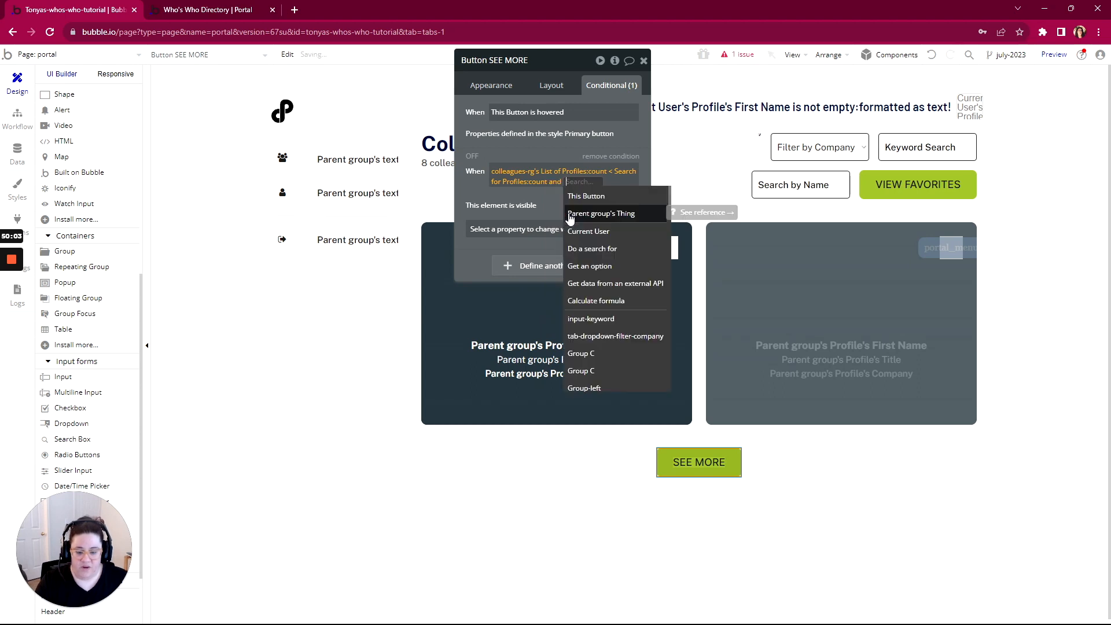
text(port)
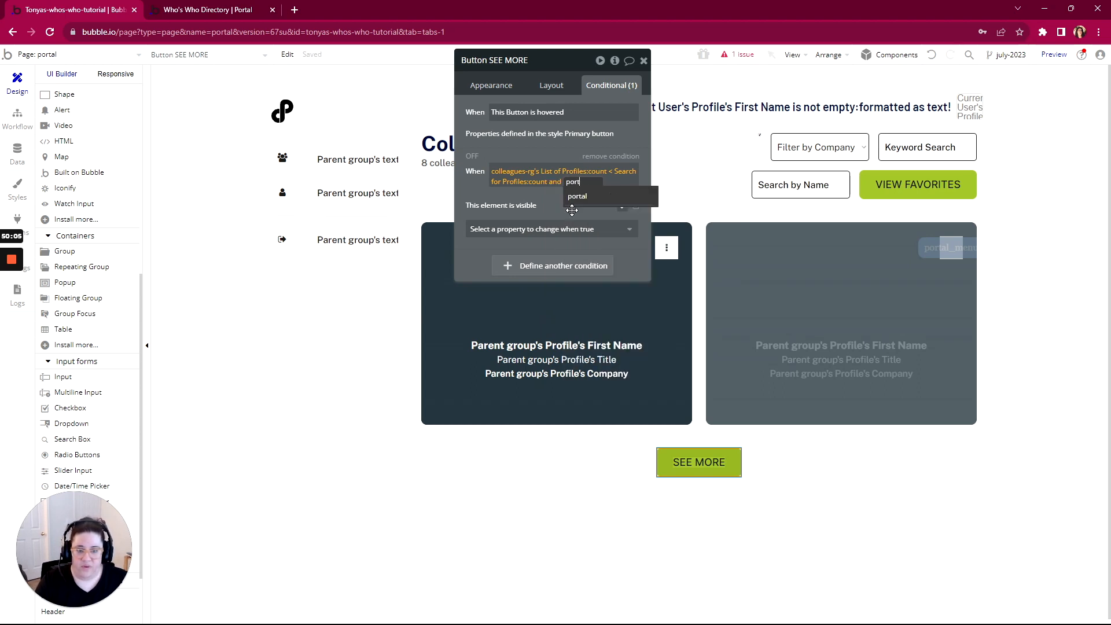
click(577, 196)
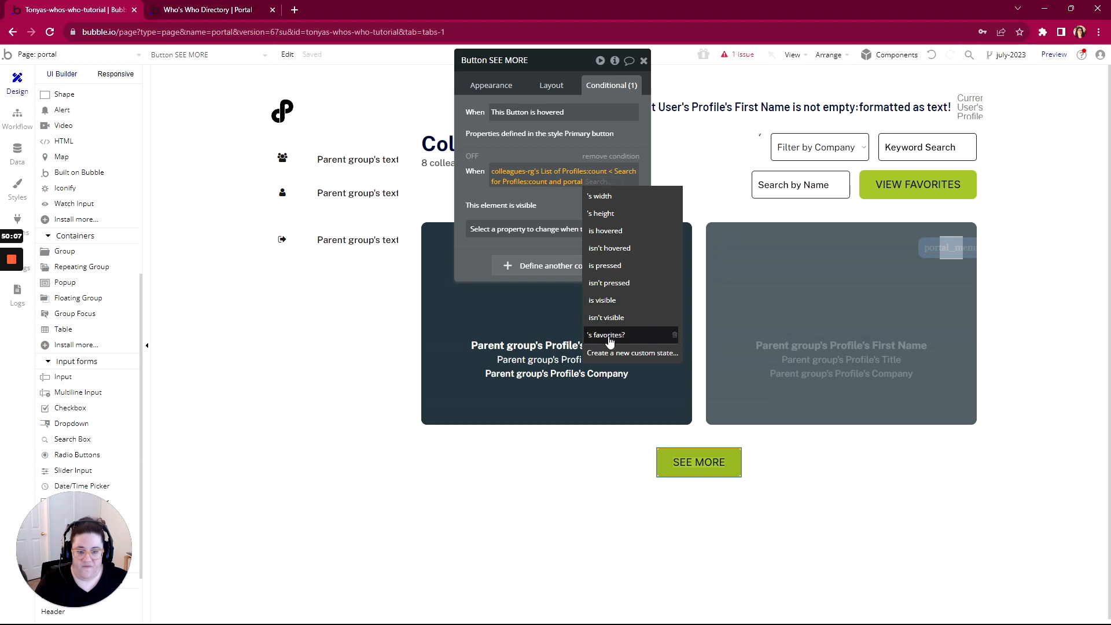
click(609, 339)
click(502, 194)
click(512, 243)
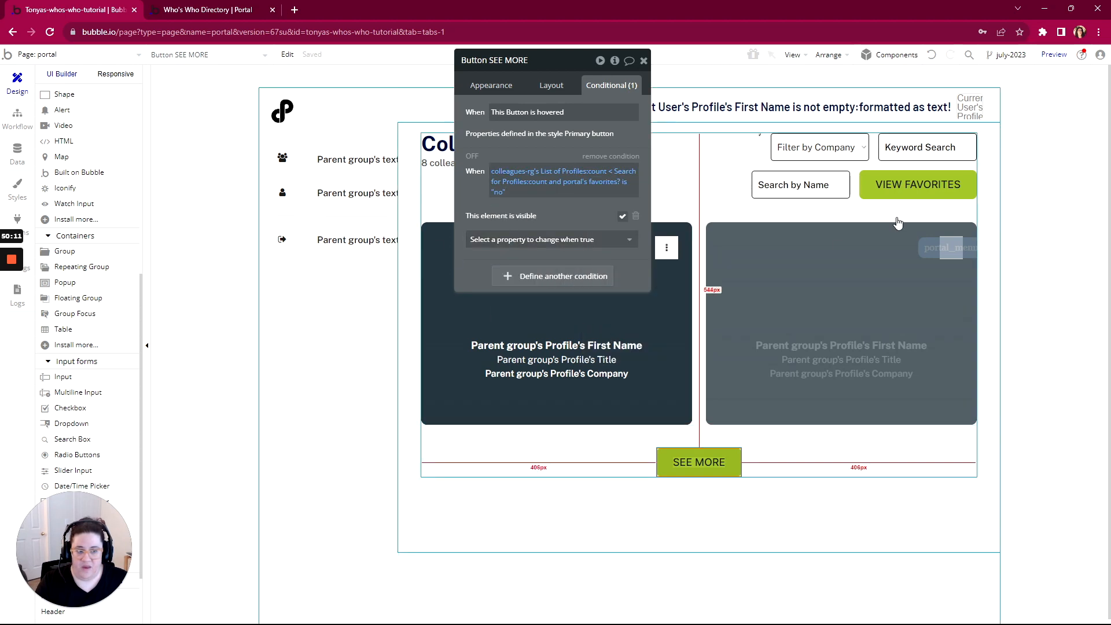
click(932, 188)
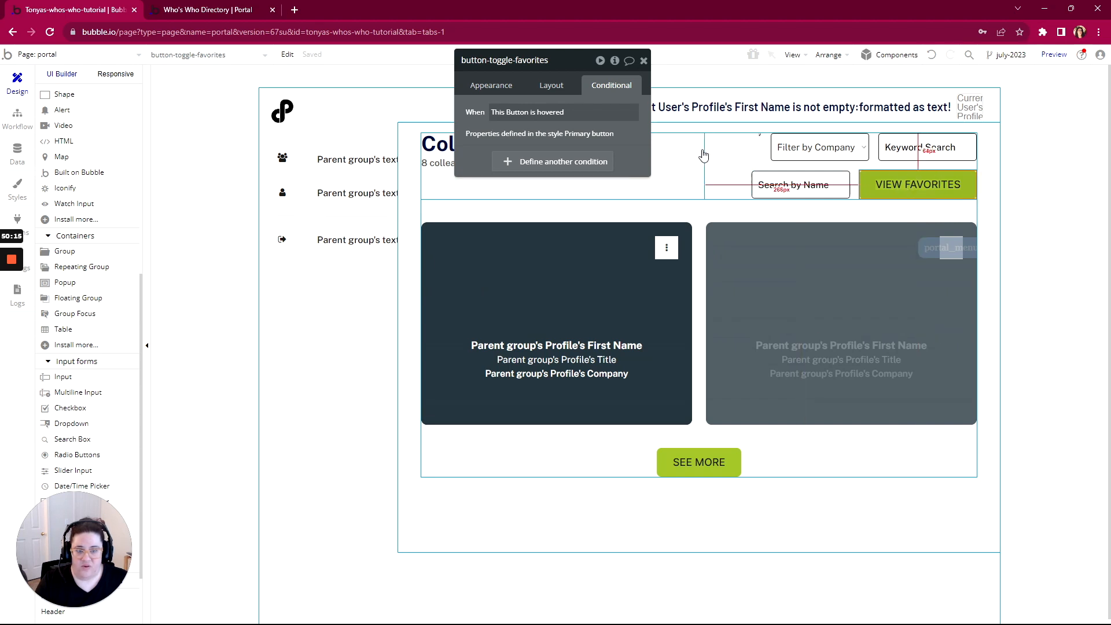
Add a condition to VIEW FAVORITES: when portal's favorites? is "yes", its text reads VIEW ALL PROFILES
click(485, 87)
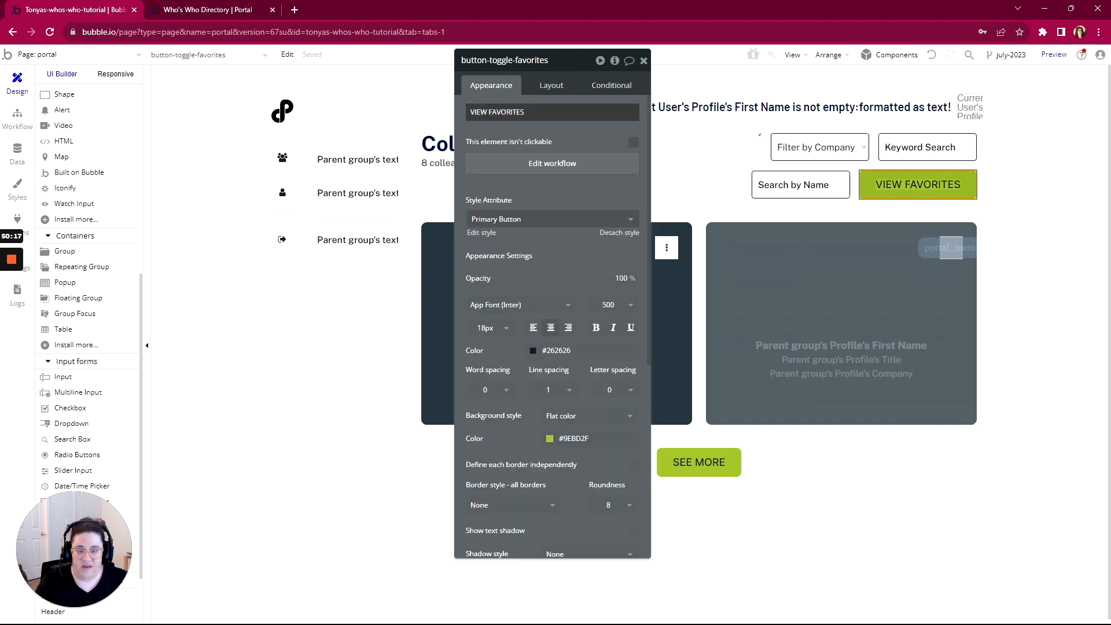
click(607, 87)
click(553, 162)
click(509, 172)
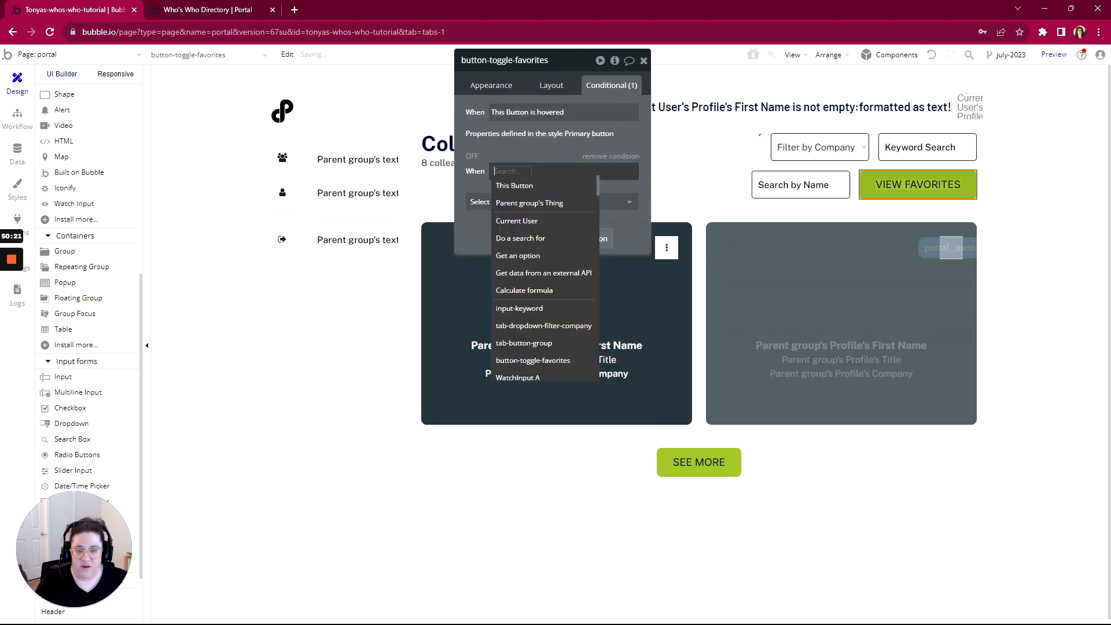
text(portal)
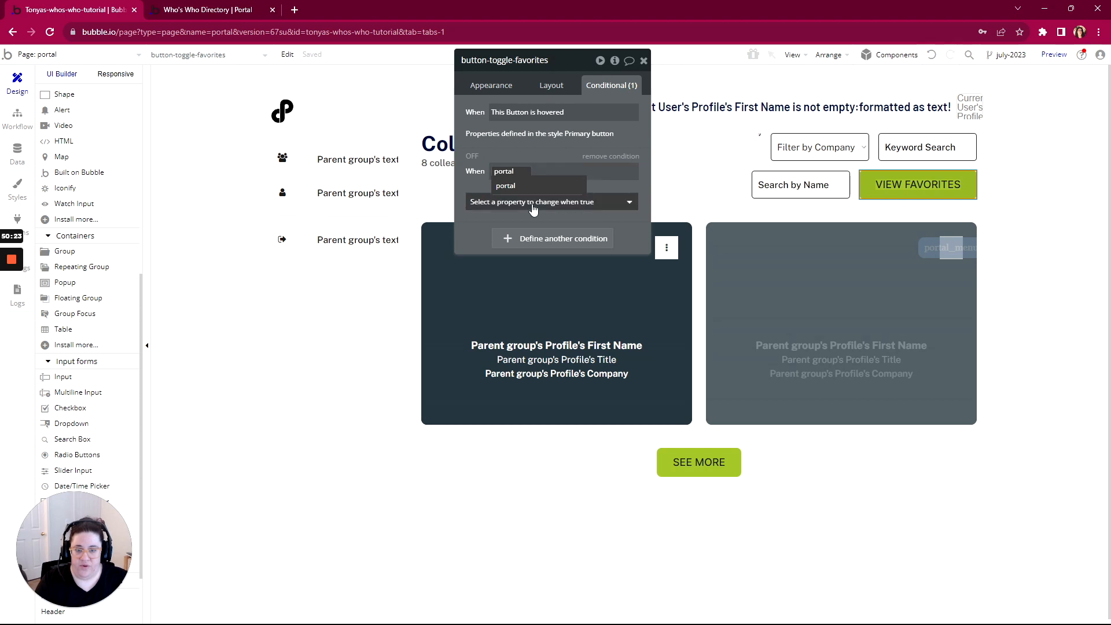
click(581, 184)
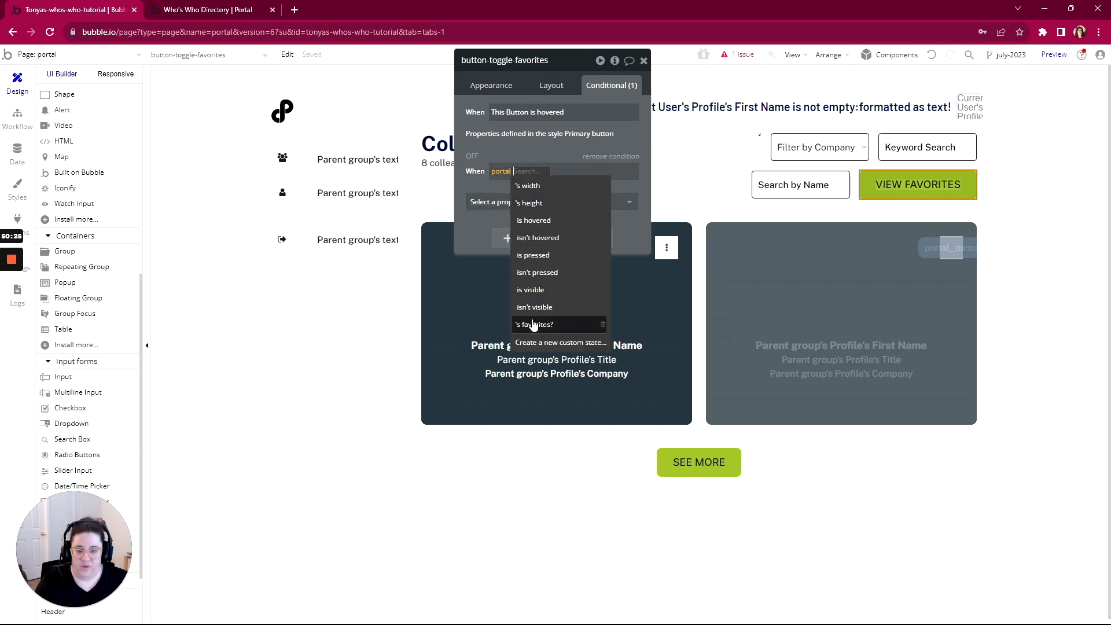
click(532, 325)
click(565, 173)
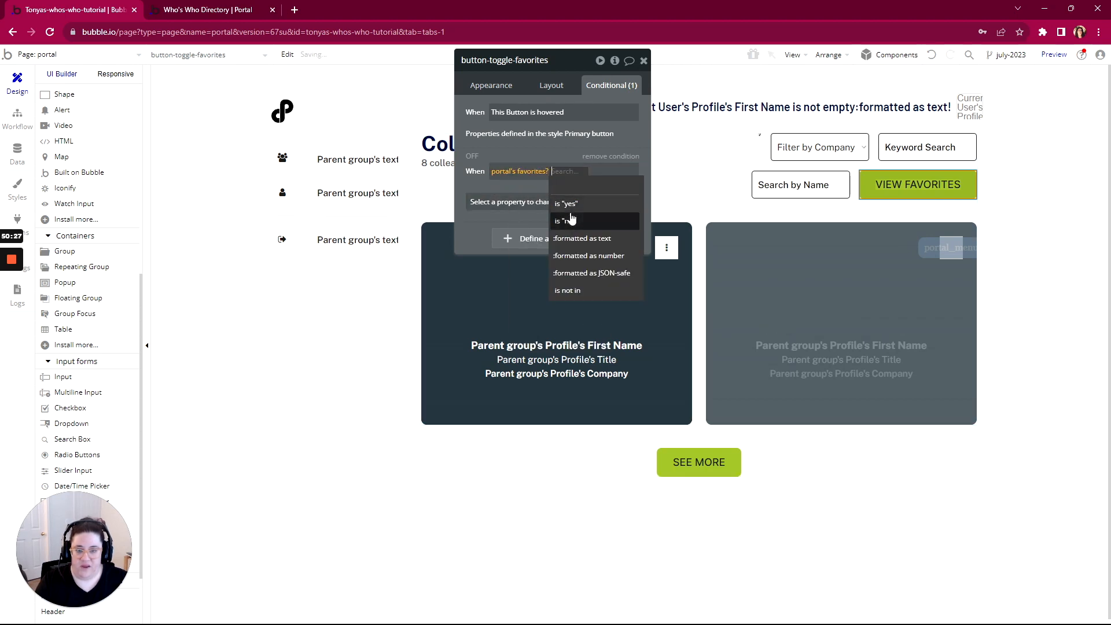
click(570, 208)
click(538, 202)
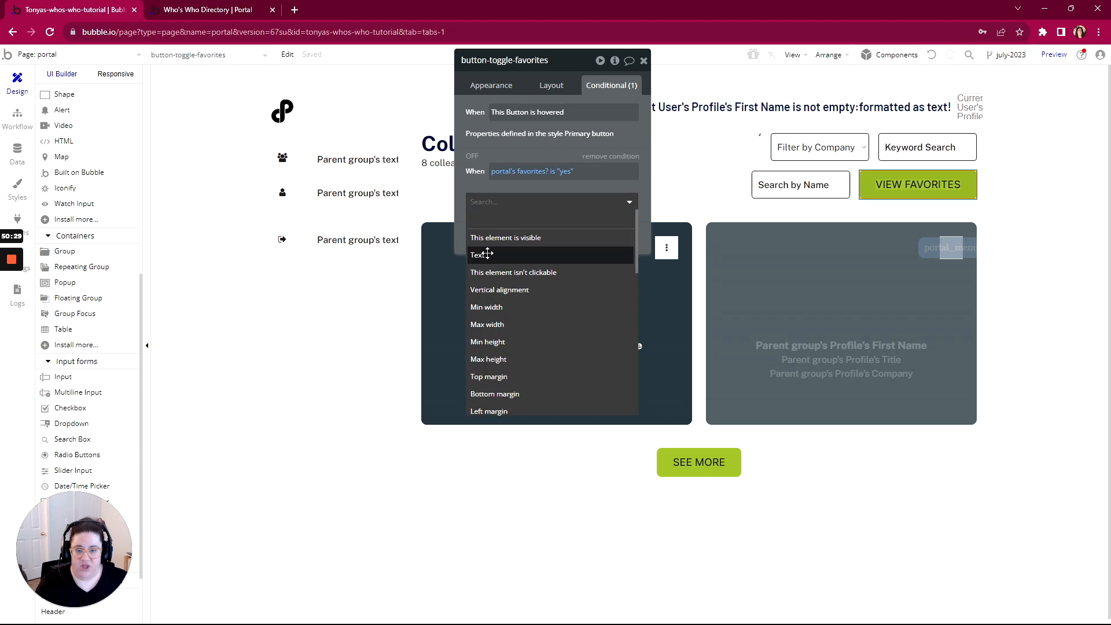
click(488, 253)
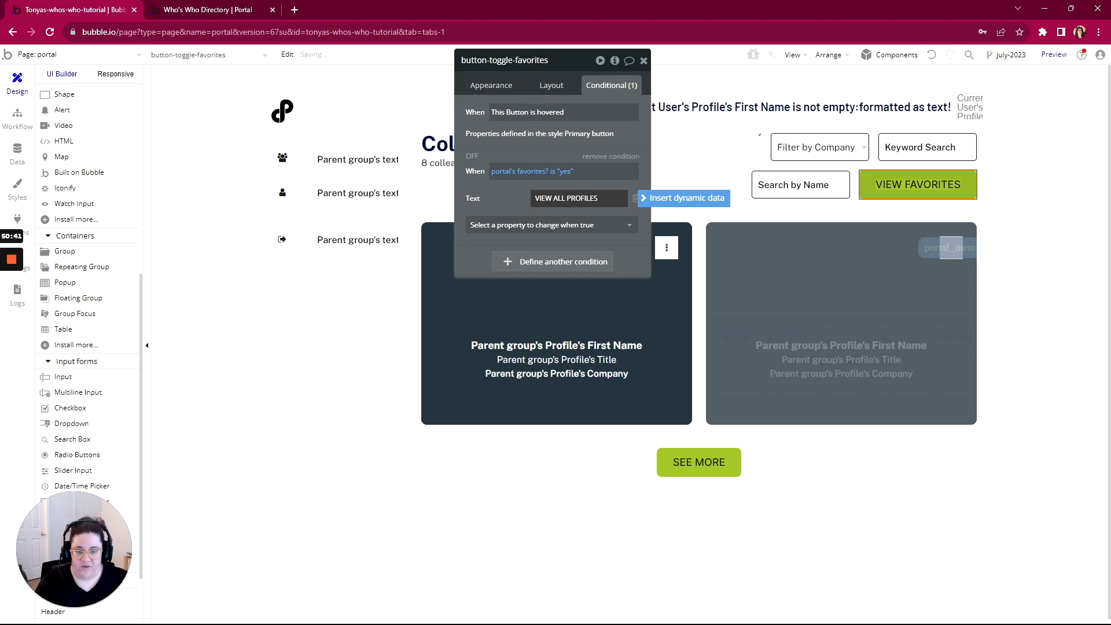
click(523, 199)
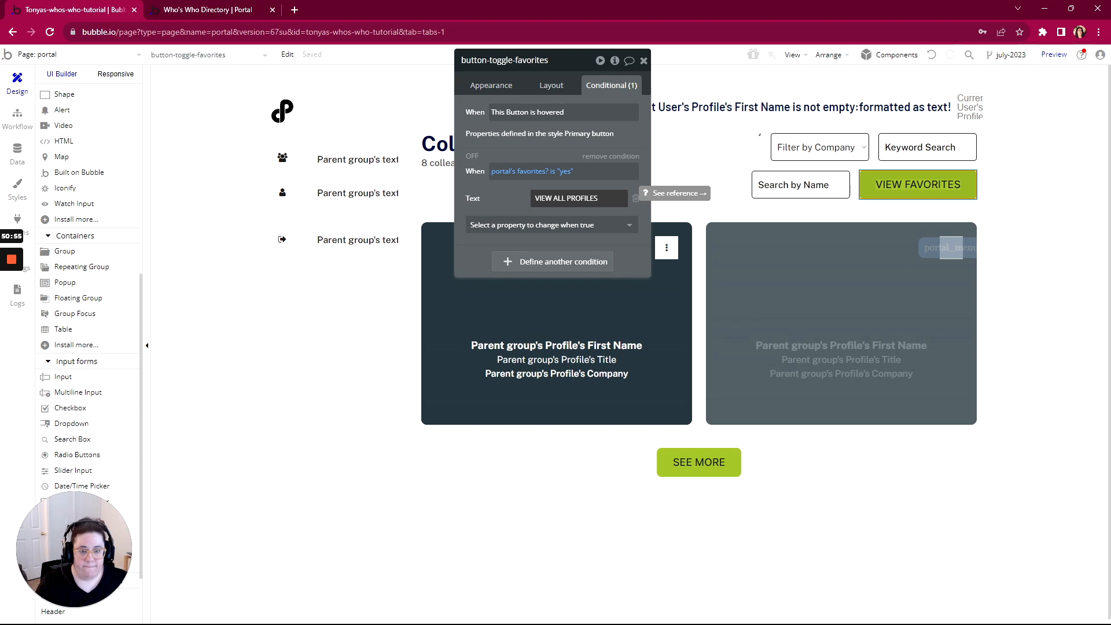
Toggle the favorites button repeatedly in the preview, alternating between the favorited card and all profiles
click(190, 10)
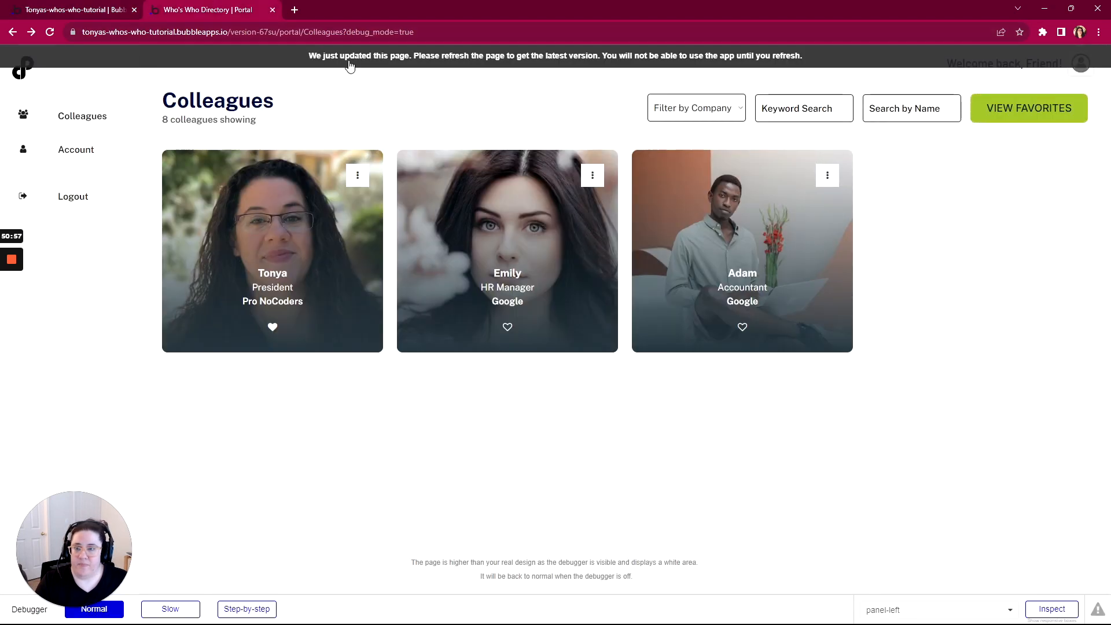
click(1027, 115)
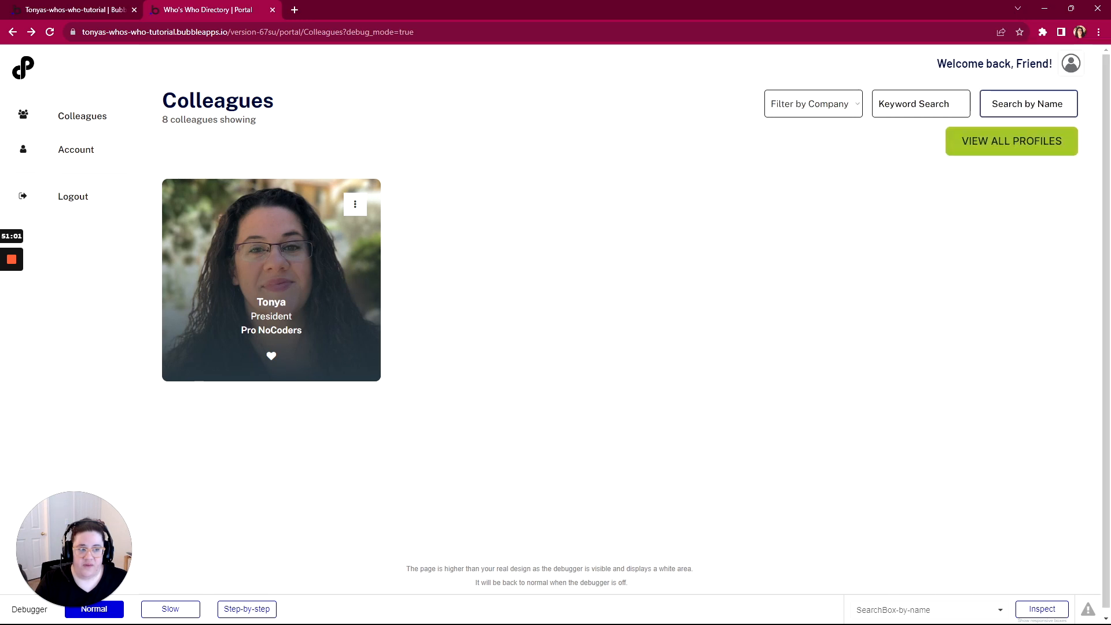
click(1012, 144)
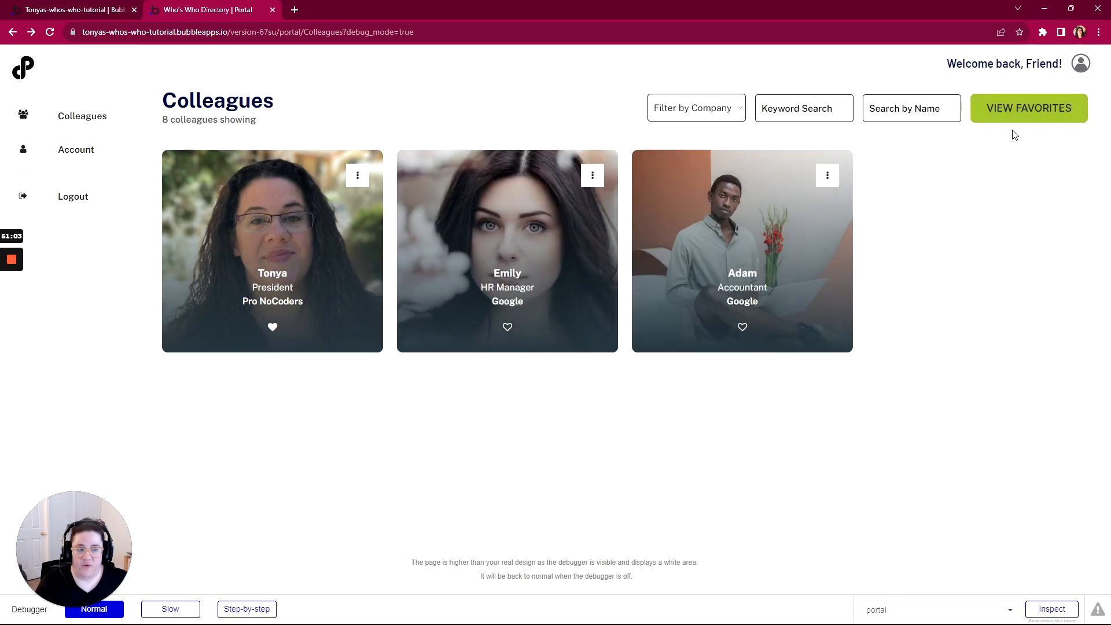
click(1011, 115)
click(1005, 144)
click(1007, 115)
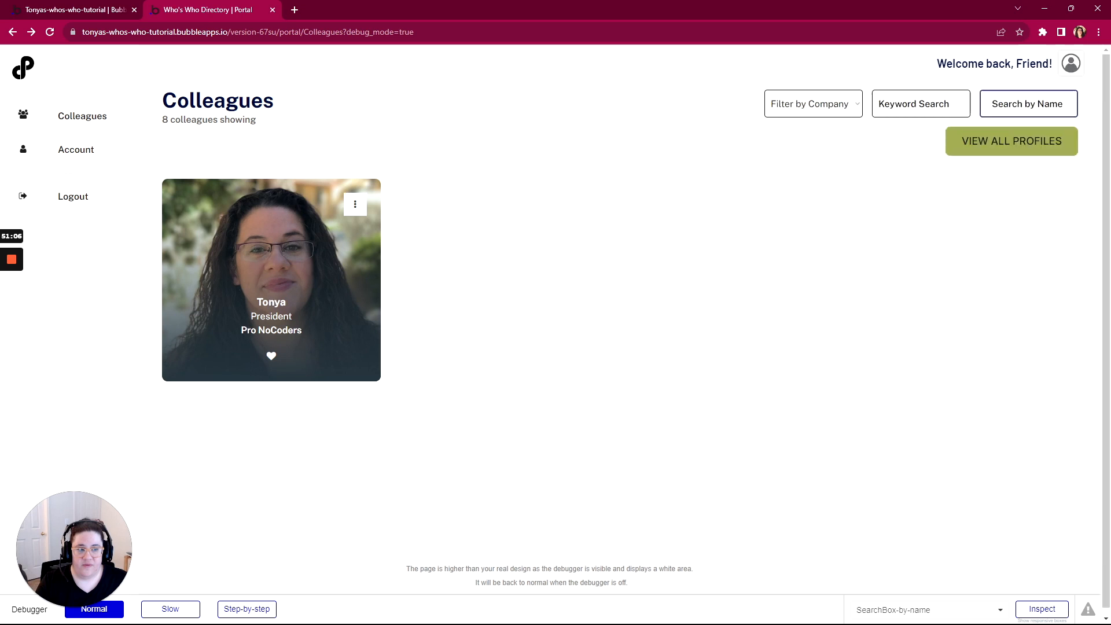
click(995, 144)
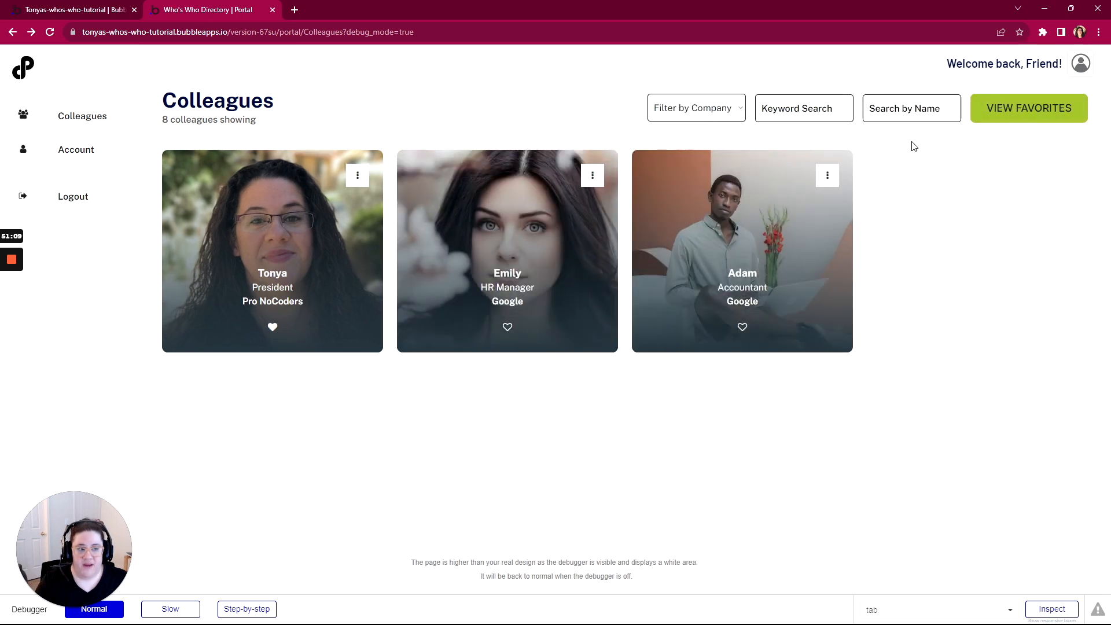
click(983, 115)
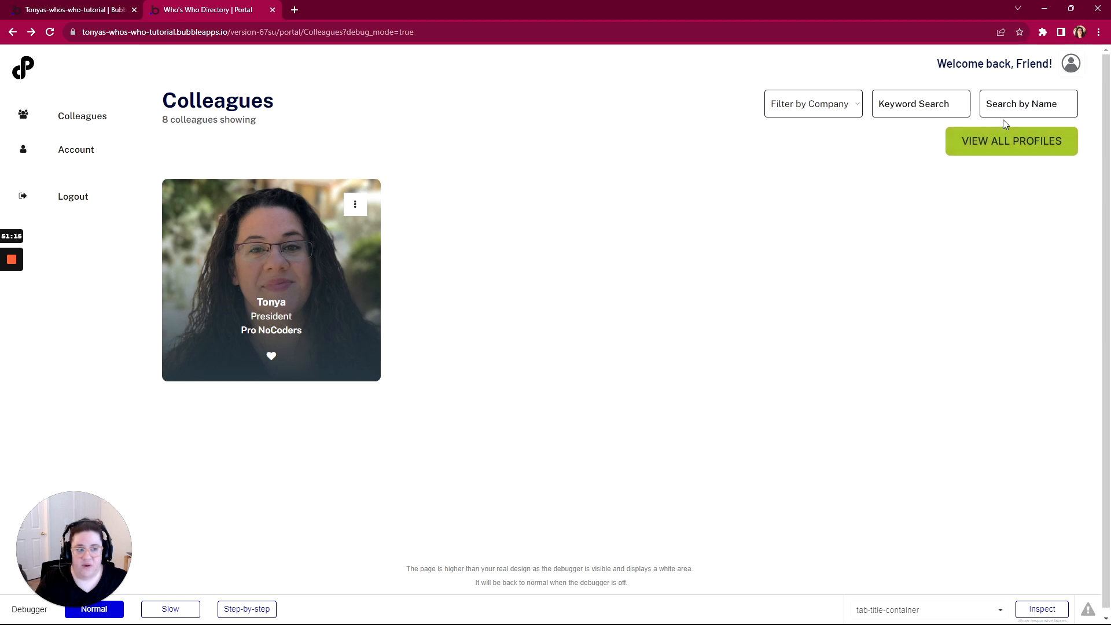
click(1004, 150)
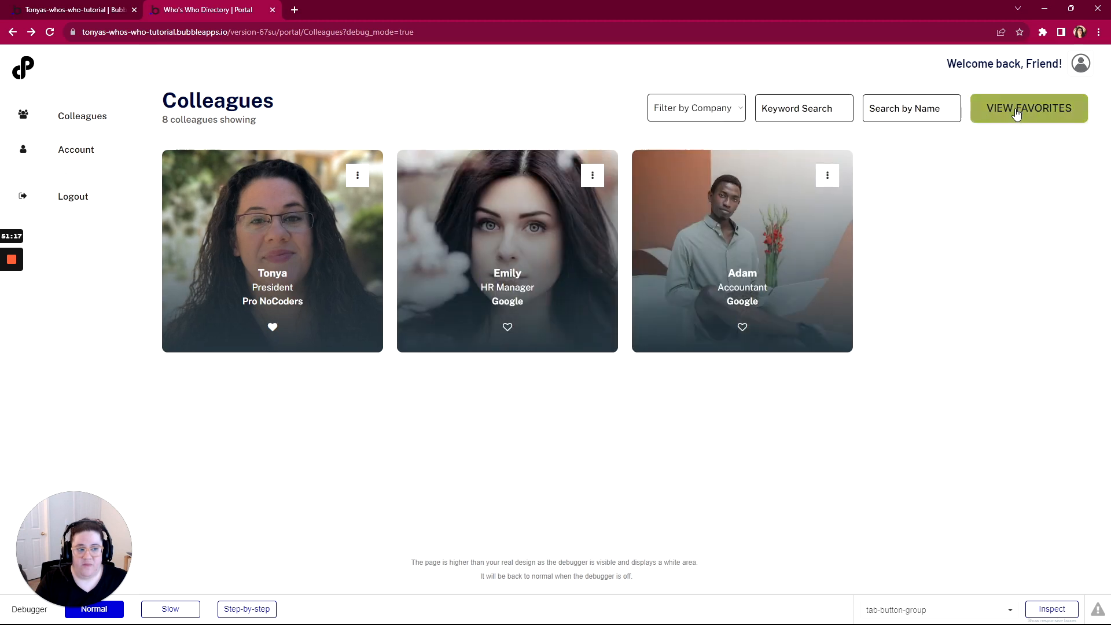
click(980, 113)
click(991, 142)
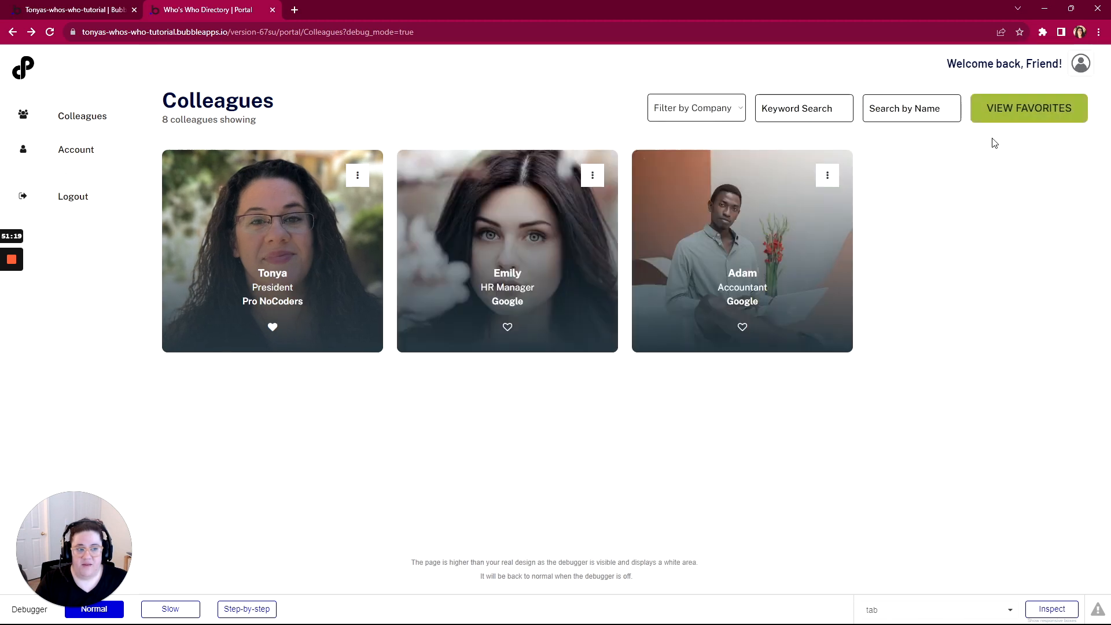
click(1007, 130)
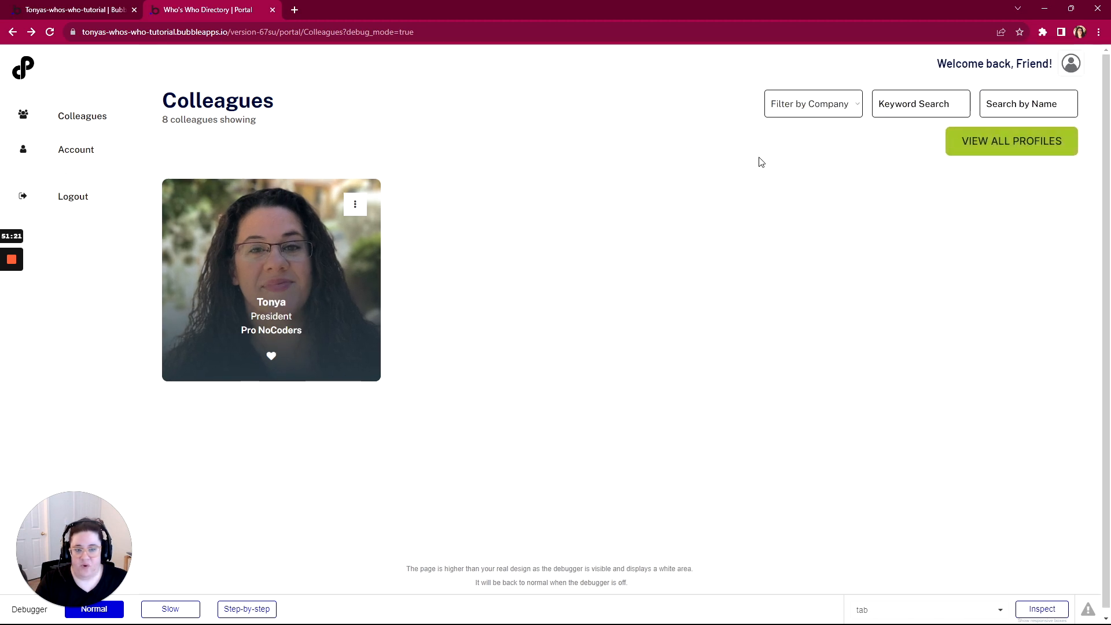
click(991, 139)
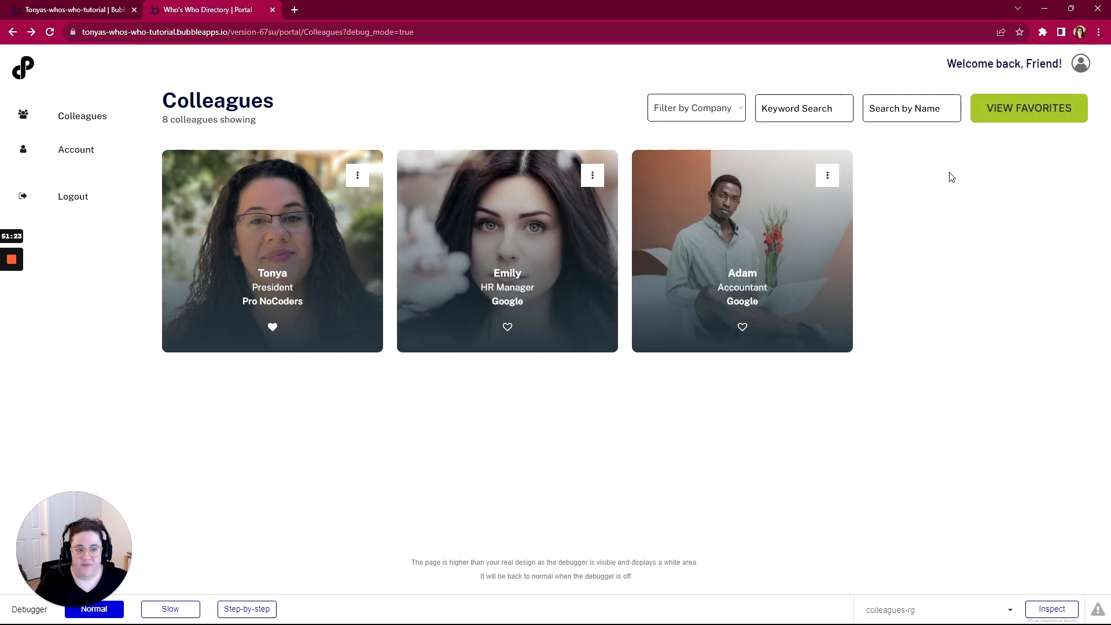
Reload the preview, bring the WorkFlowy window into view, and go back to the editor
key(F5)
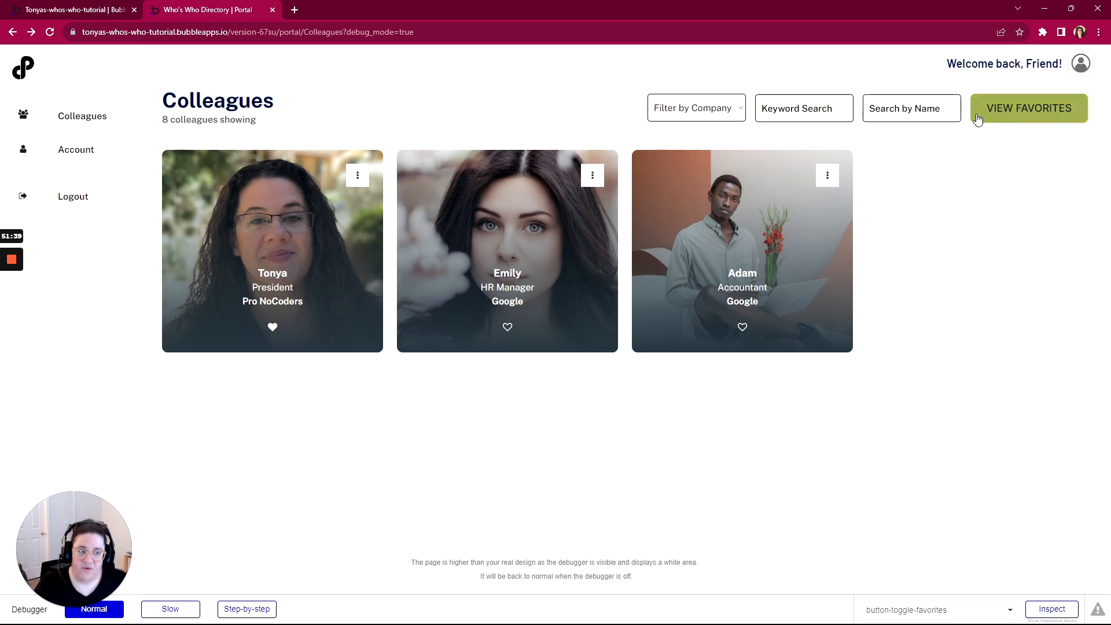
drag(1110, 57, 1110, 84)
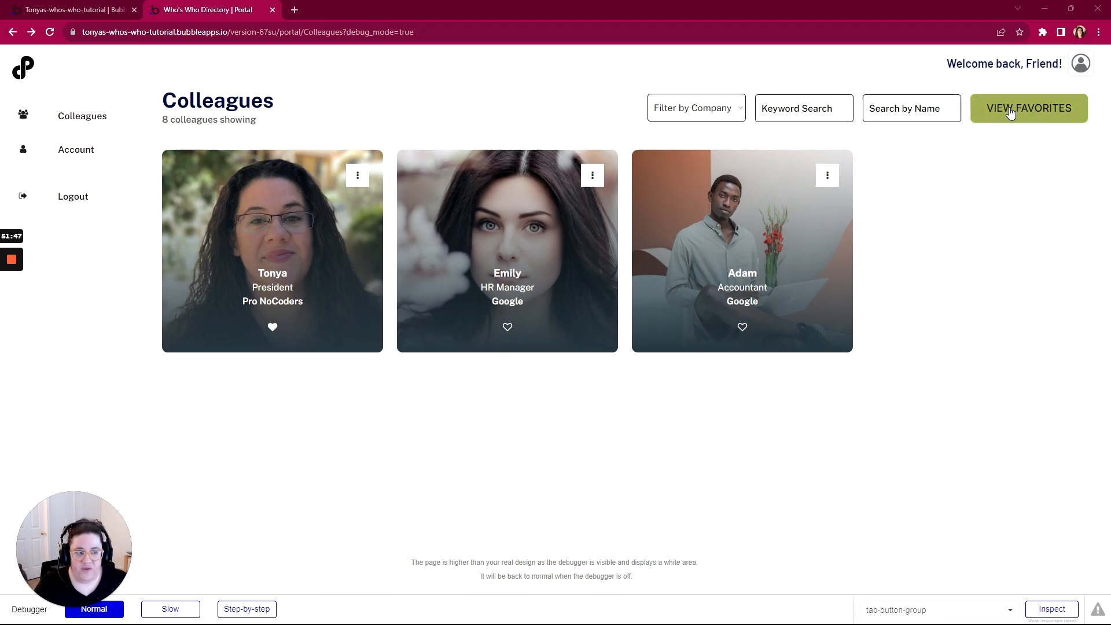
click(50, 8)
Draw a new popup on the portal page and rename it Popup Hidden Variables
scroll(73, 192, up, 6)
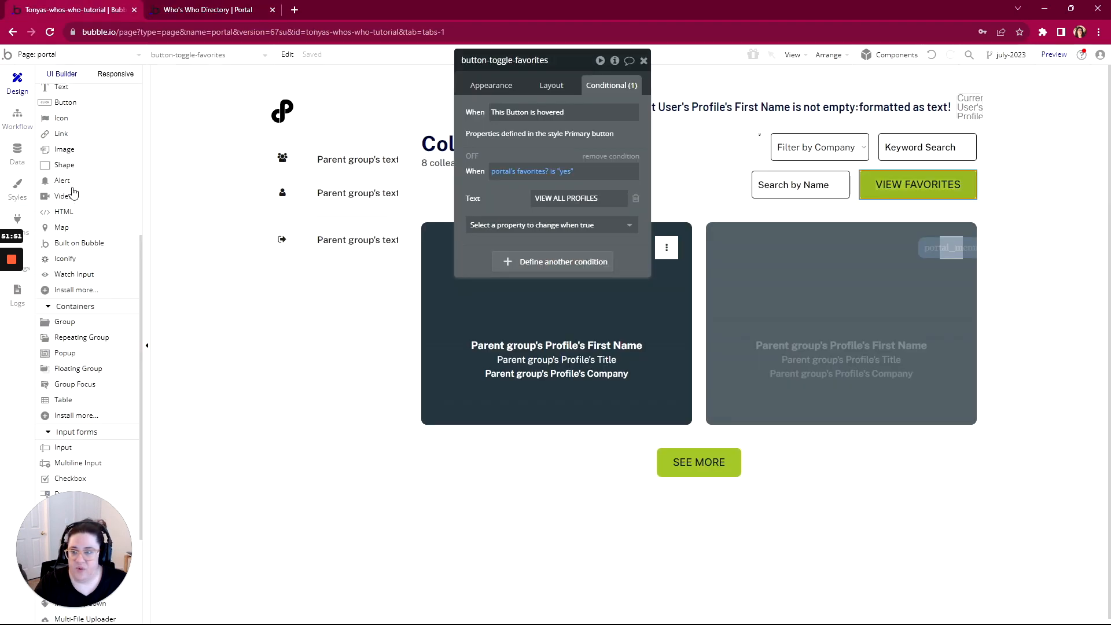
mouse_move(73, 192)
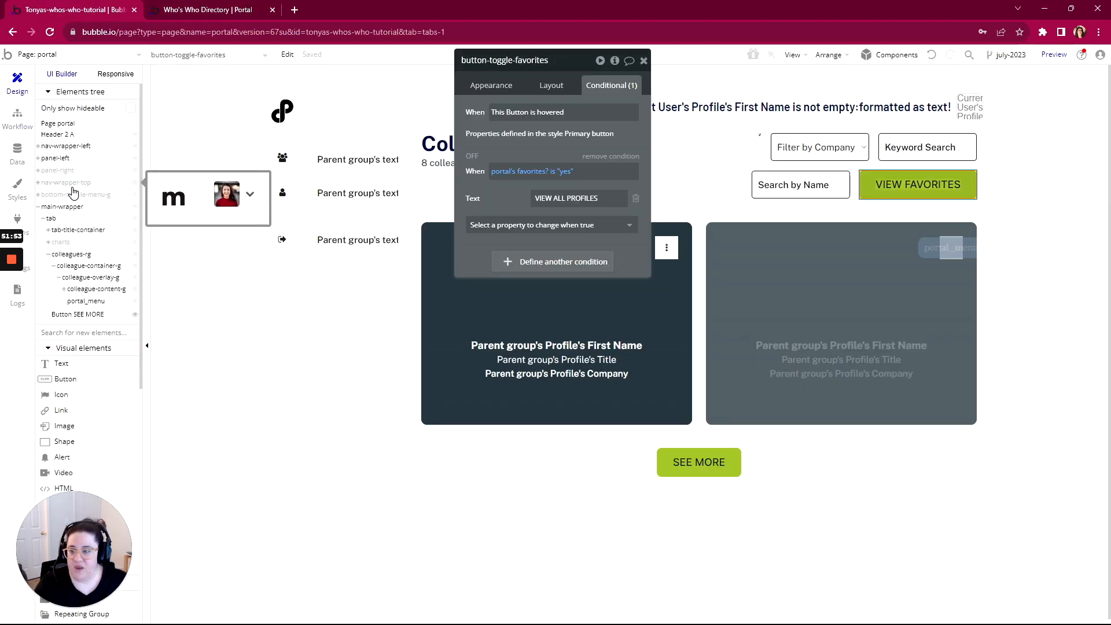
scroll(87, 354, down, 7)
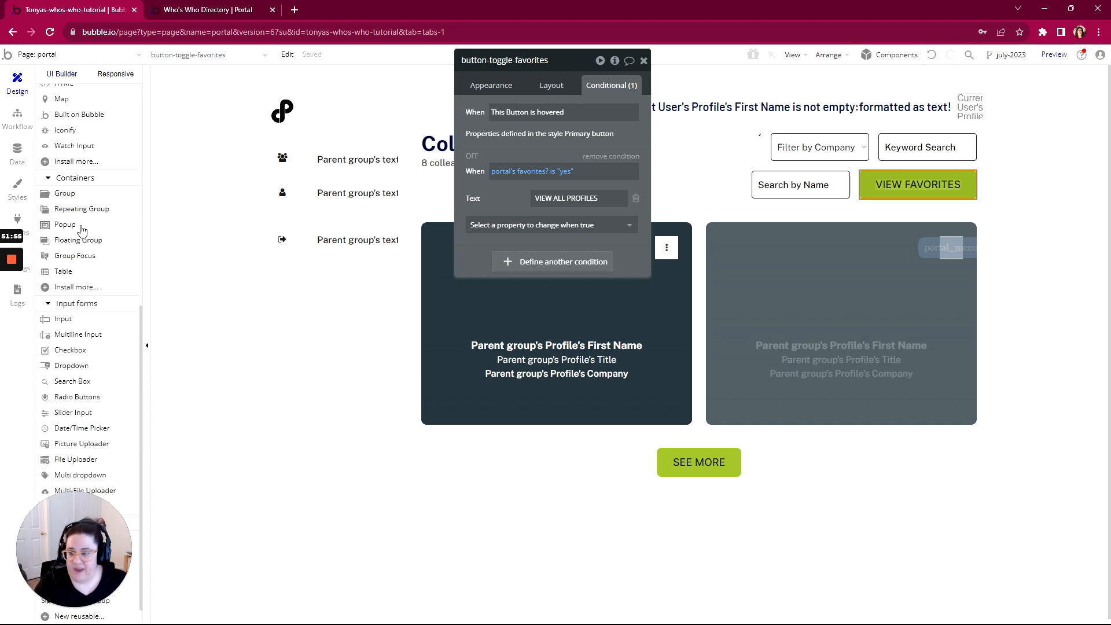
click(66, 225)
mouse_move(367, 137)
mouse_down()
mouse_move(461, 244)
mouse_move(578, 342)
mouse_up()
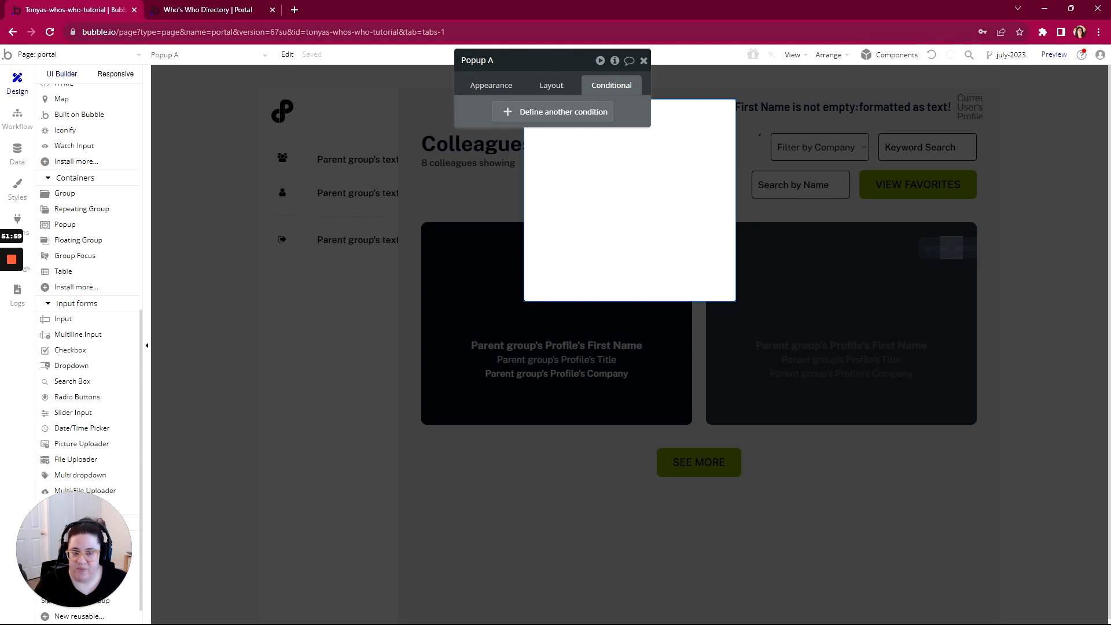
drag(555, 68, 874, 77)
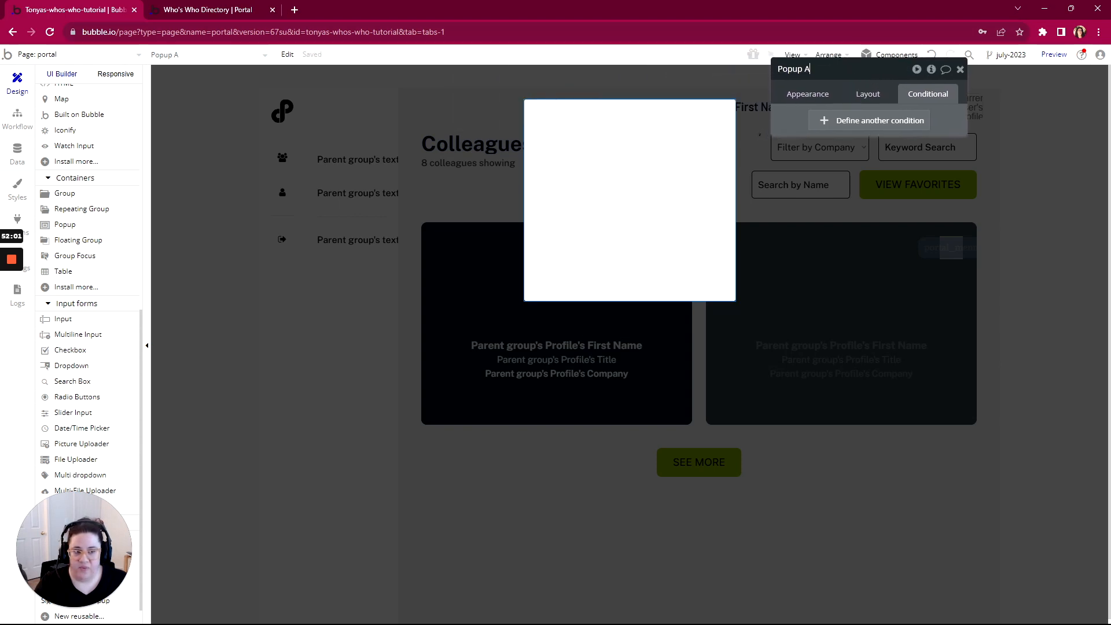
key(BackSpace)
text(Hidden Variables)
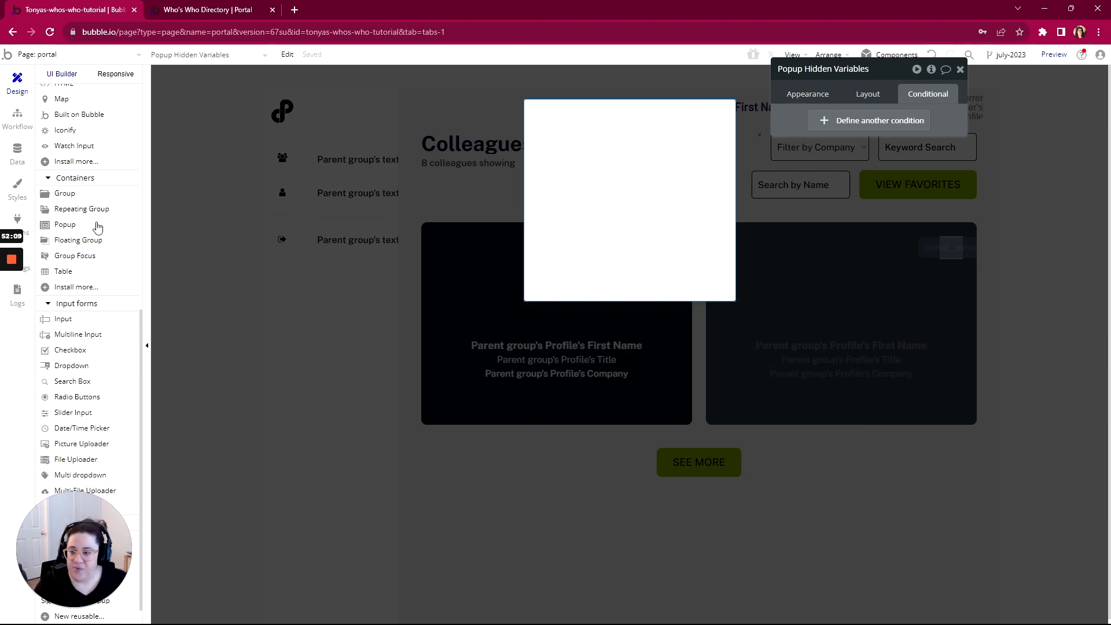
scroll(92, 229, up, 3)
scroll(81, 220, down, 4)
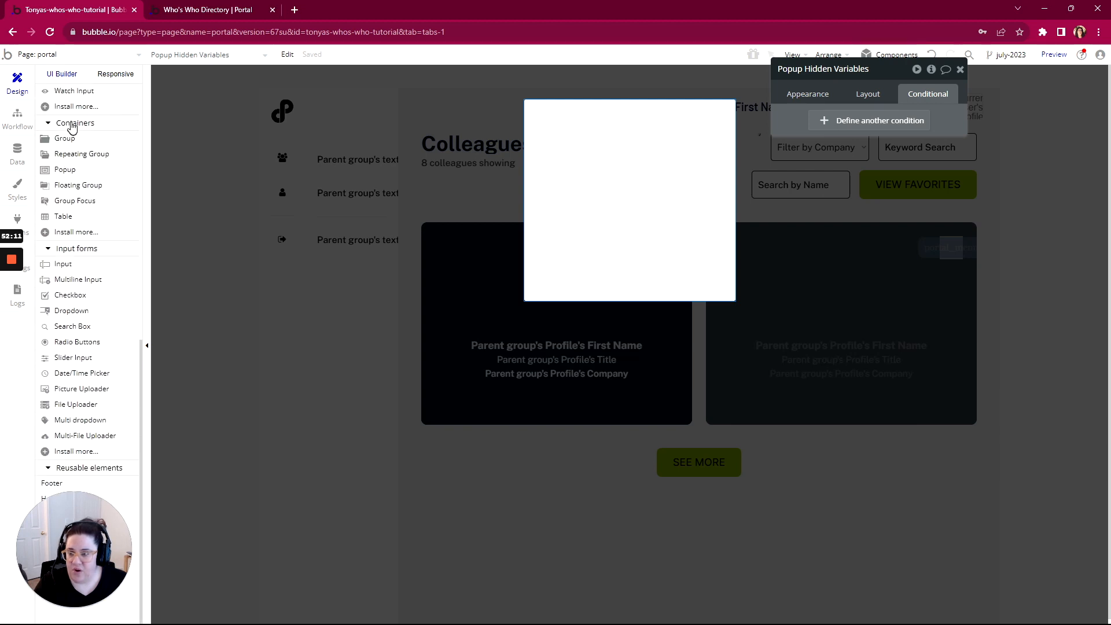
click(77, 155)
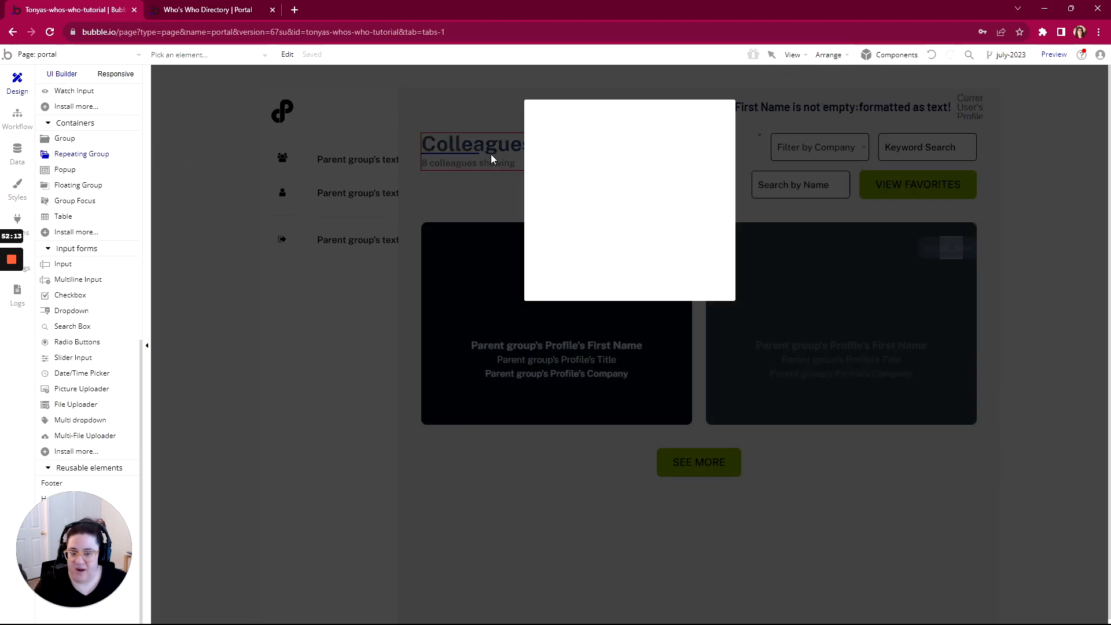
Draw a small repeating group inside the popup and name it var Favorites
drag(536, 116, 562, 137)
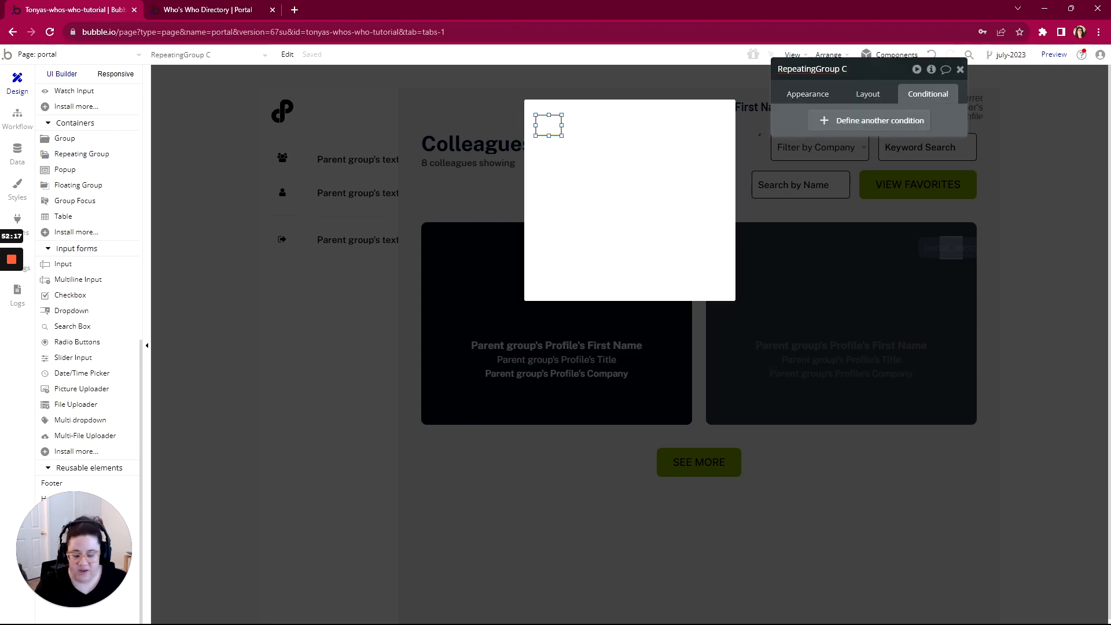
click(809, 69)
text(var)
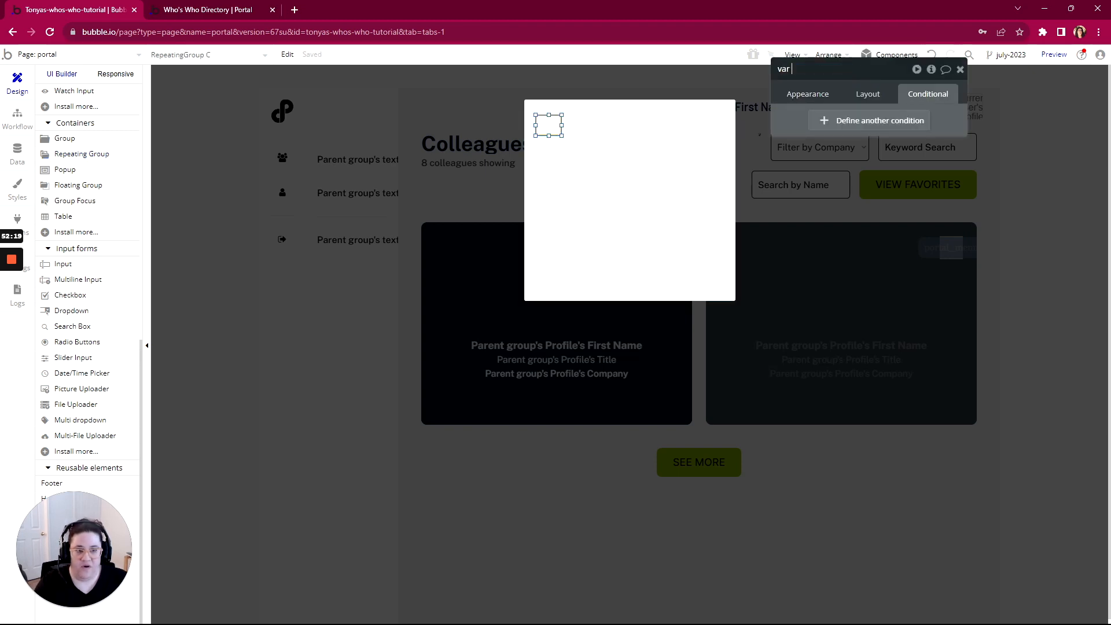
text( Favorites)
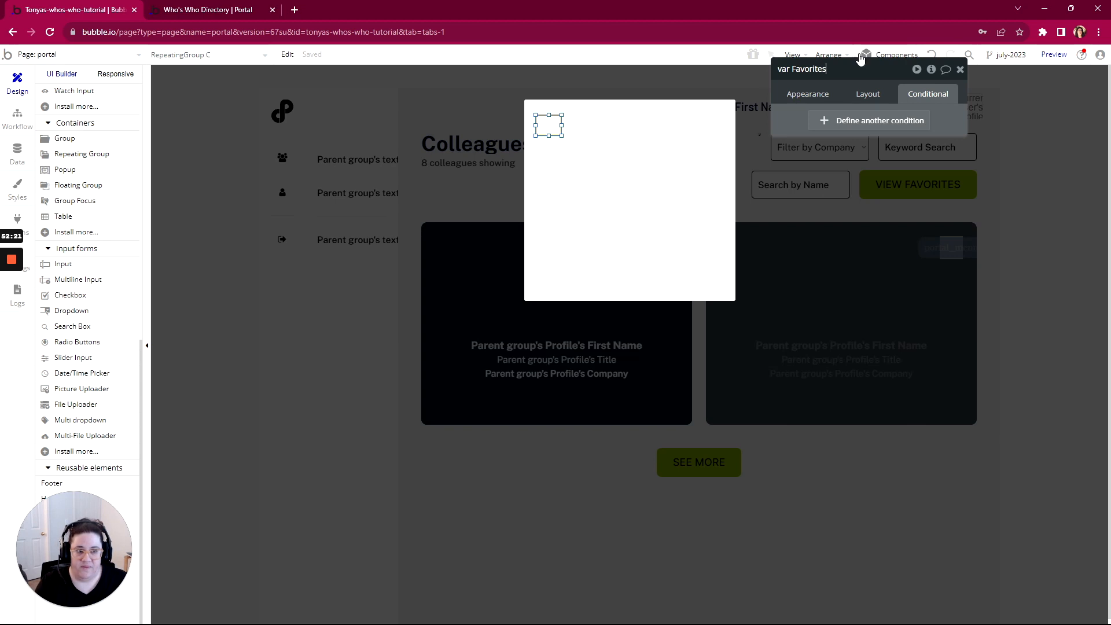
key(Return)
Set its content type to Profile and its data source to Current User's Favorites
click(808, 94)
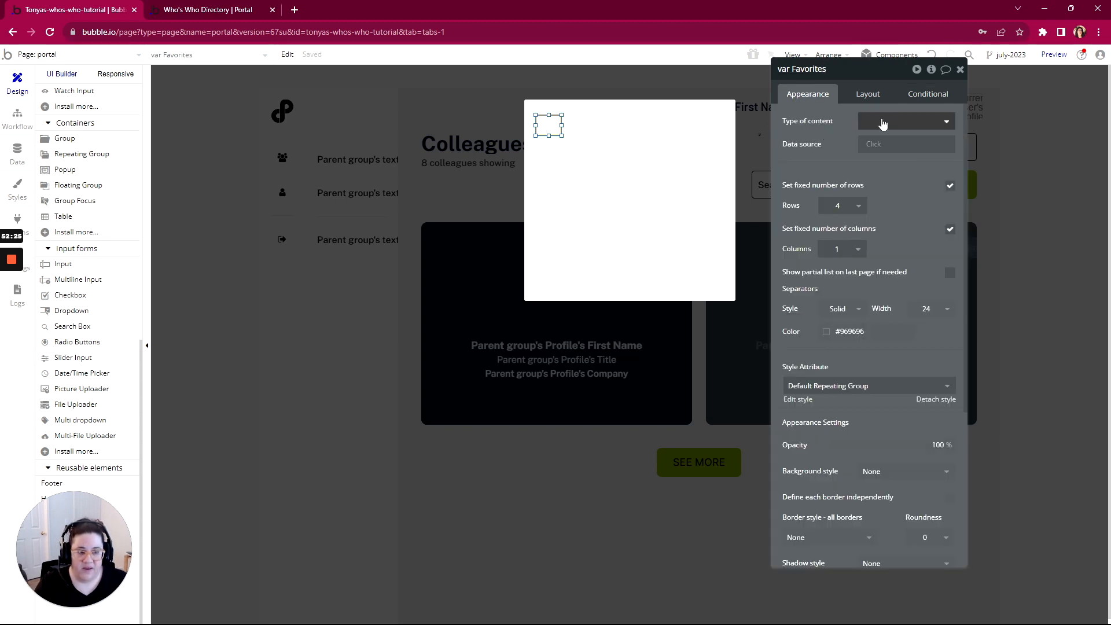
click(875, 120)
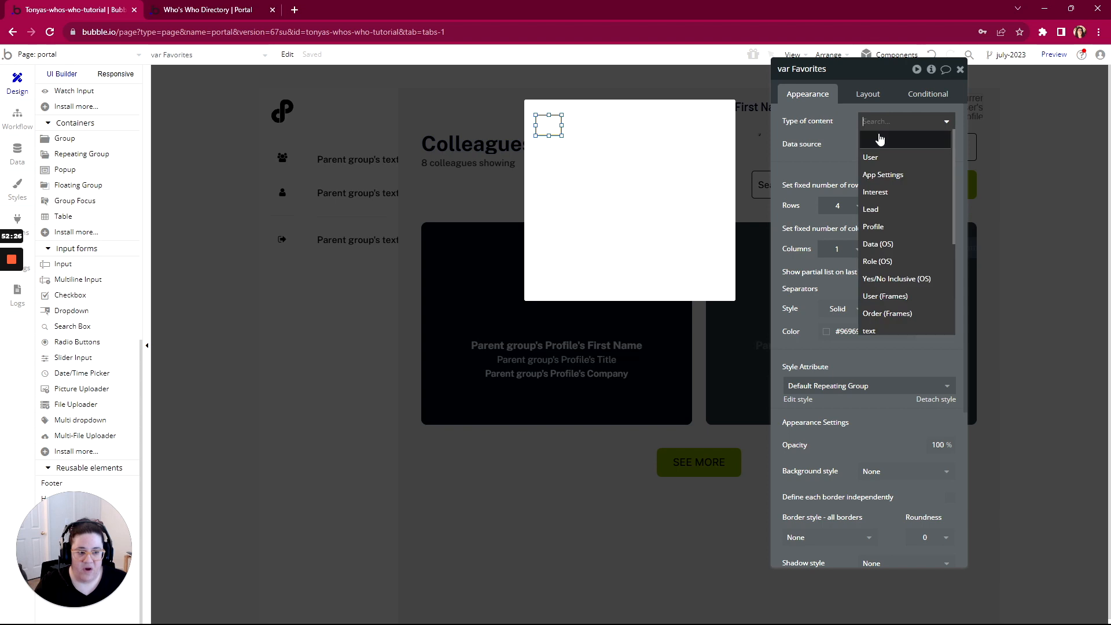
click(874, 226)
click(878, 146)
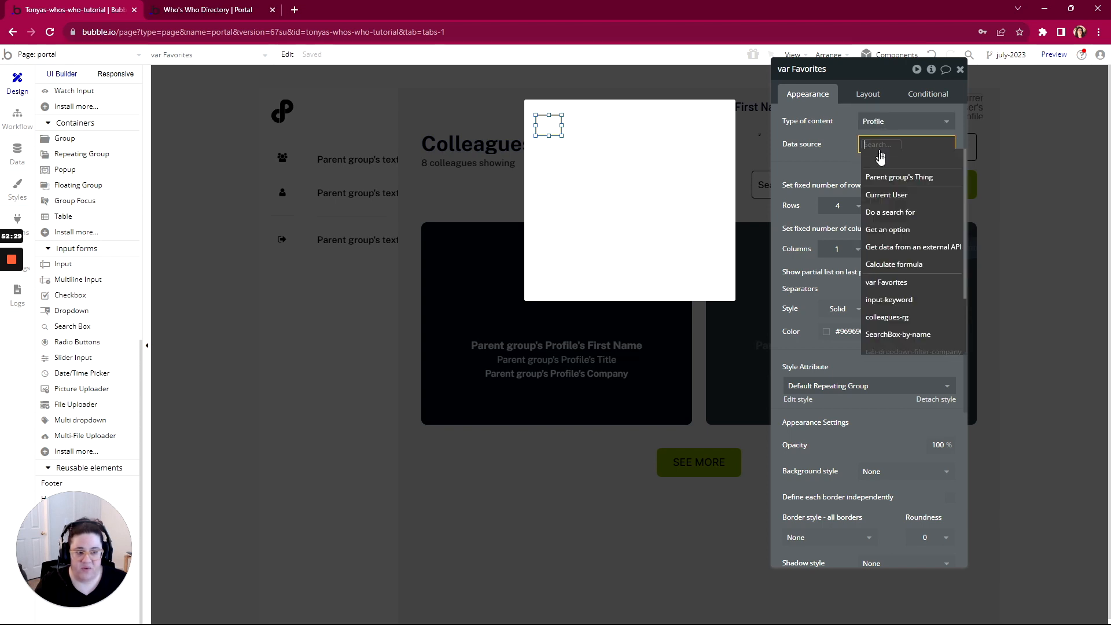
click(886, 195)
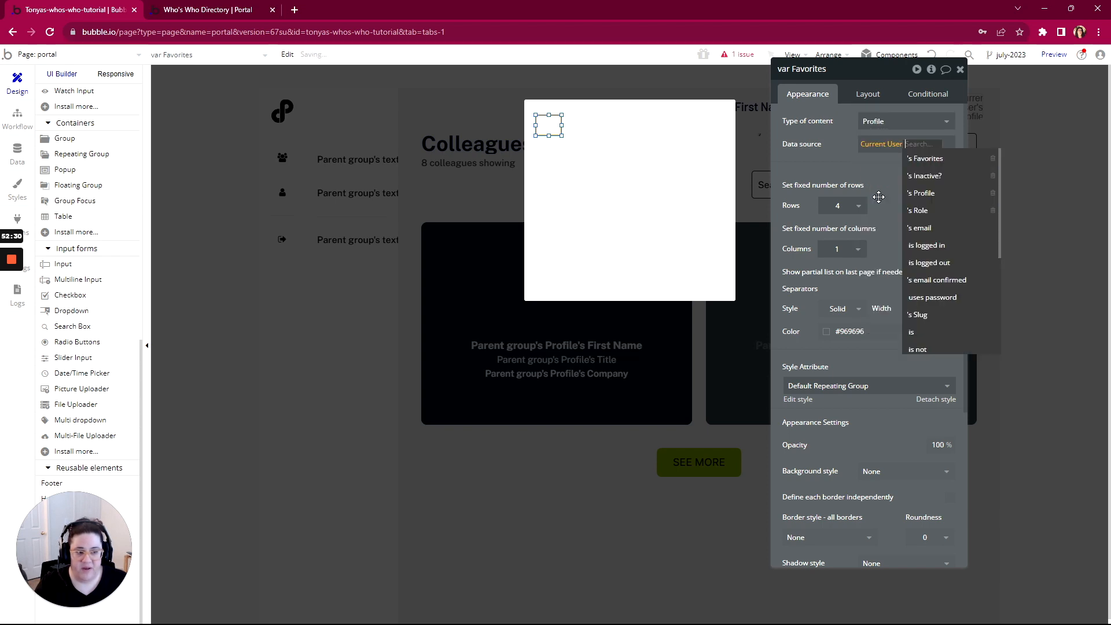
click(925, 161)
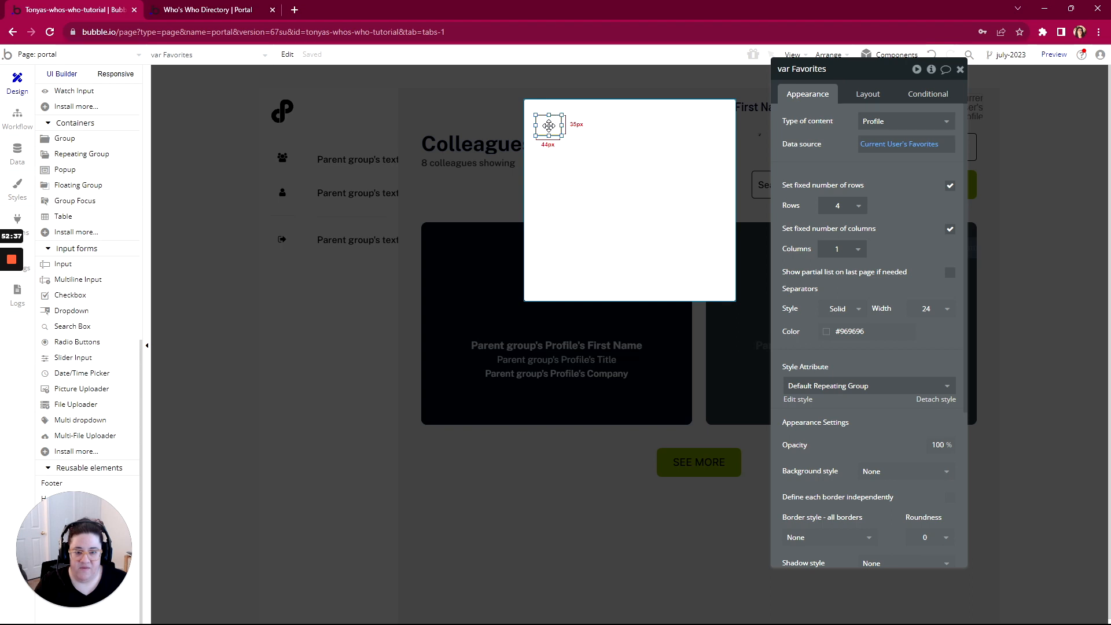
drag(549, 125, 694, 366)
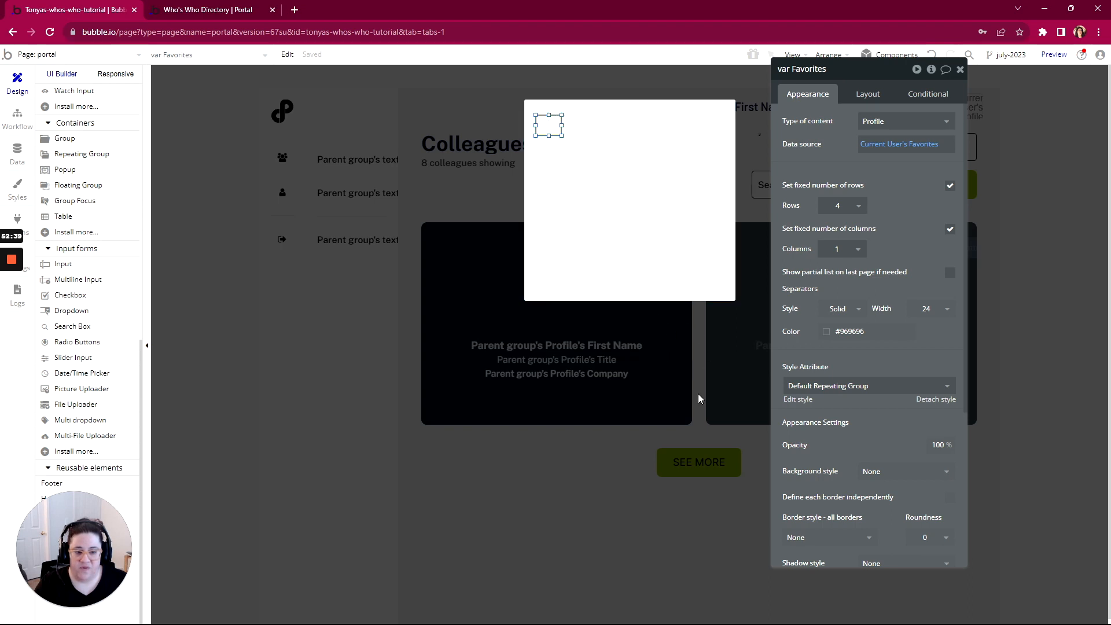
click(703, 361)
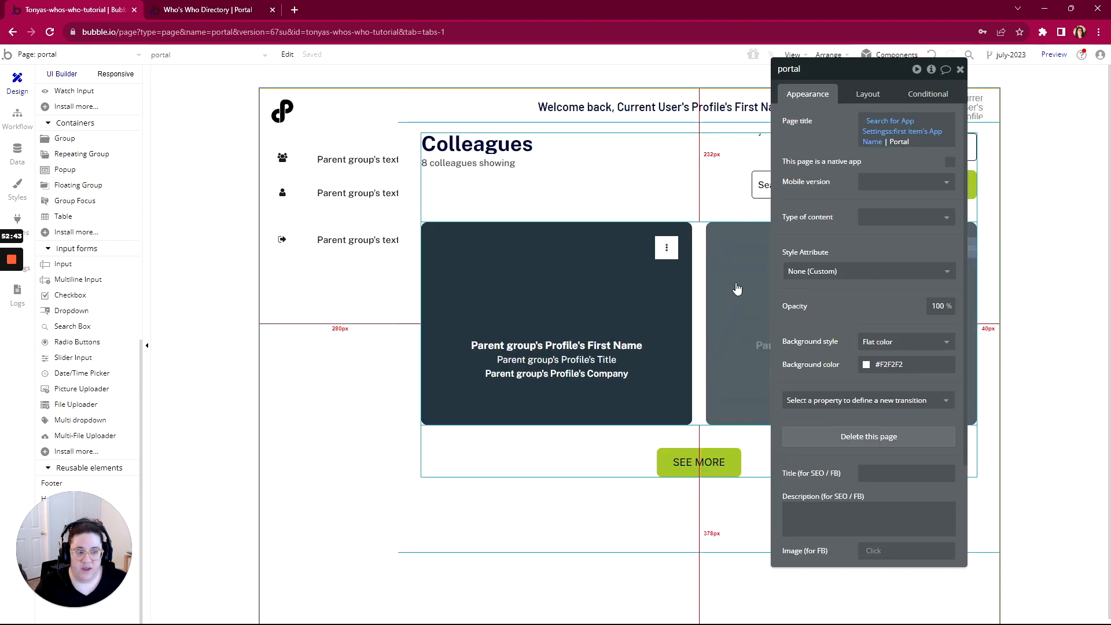
Remove the filter from the colleagues-rg favourites condition's data source
click(702, 323)
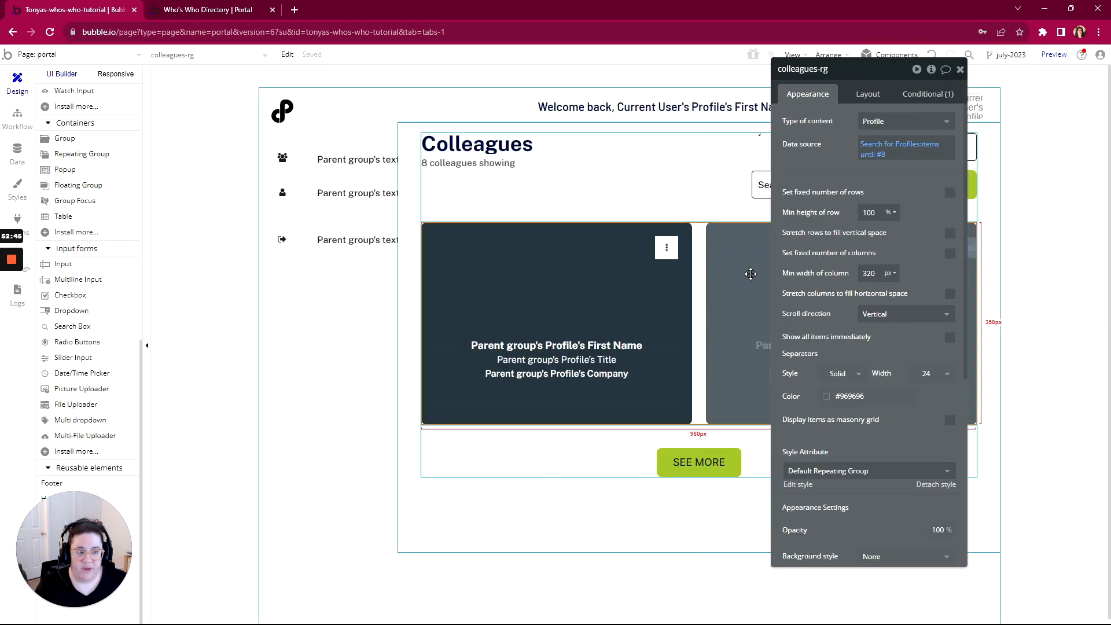
click(910, 97)
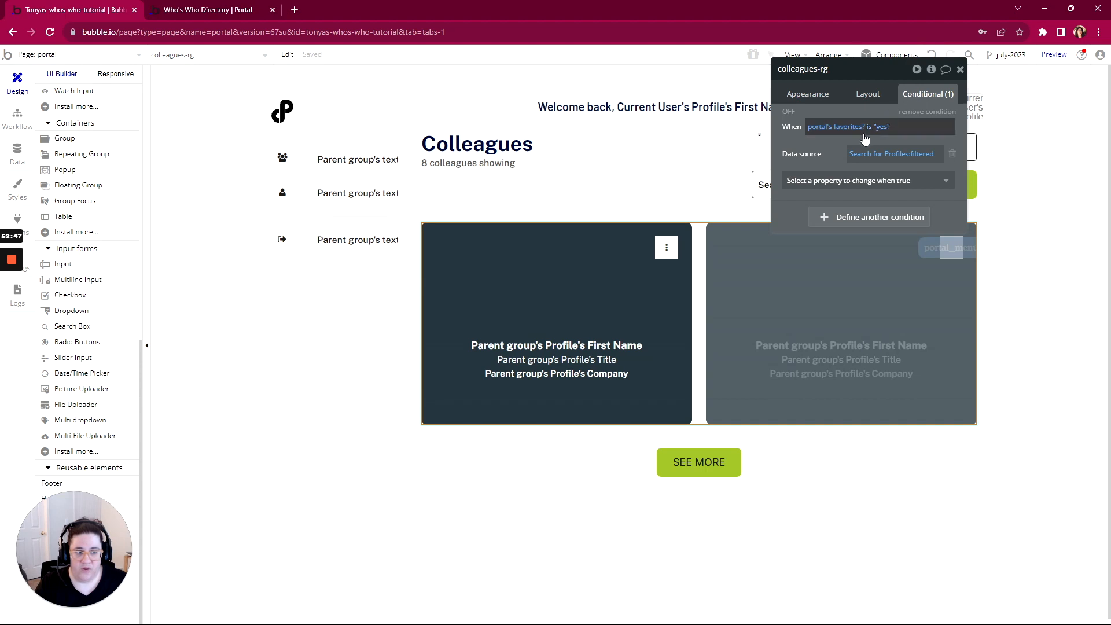
mouse_move(815, 133)
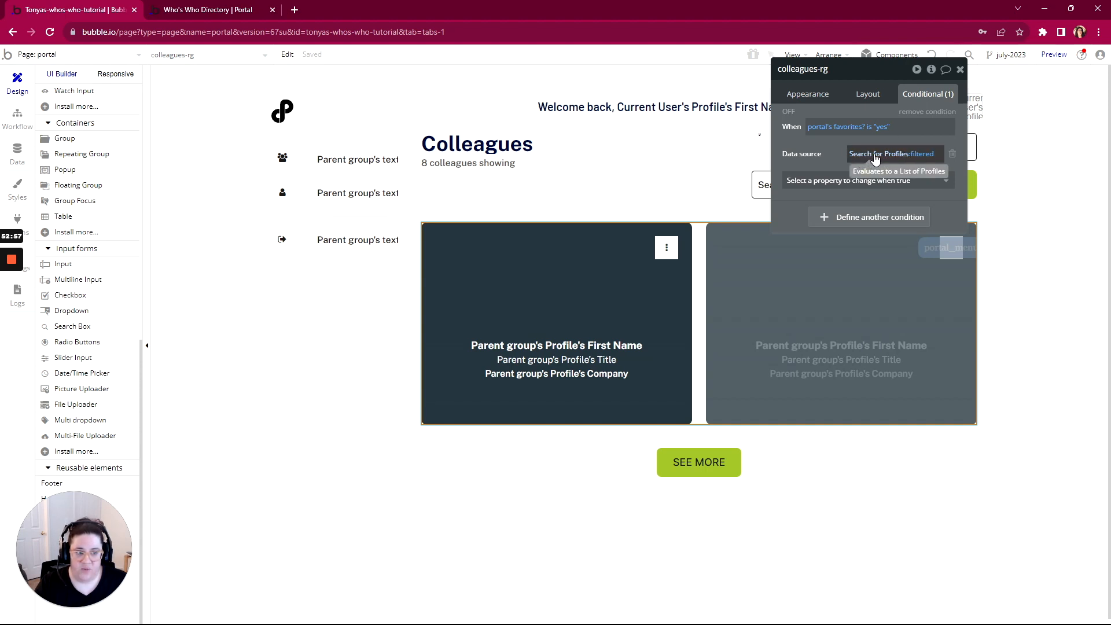
click(921, 153)
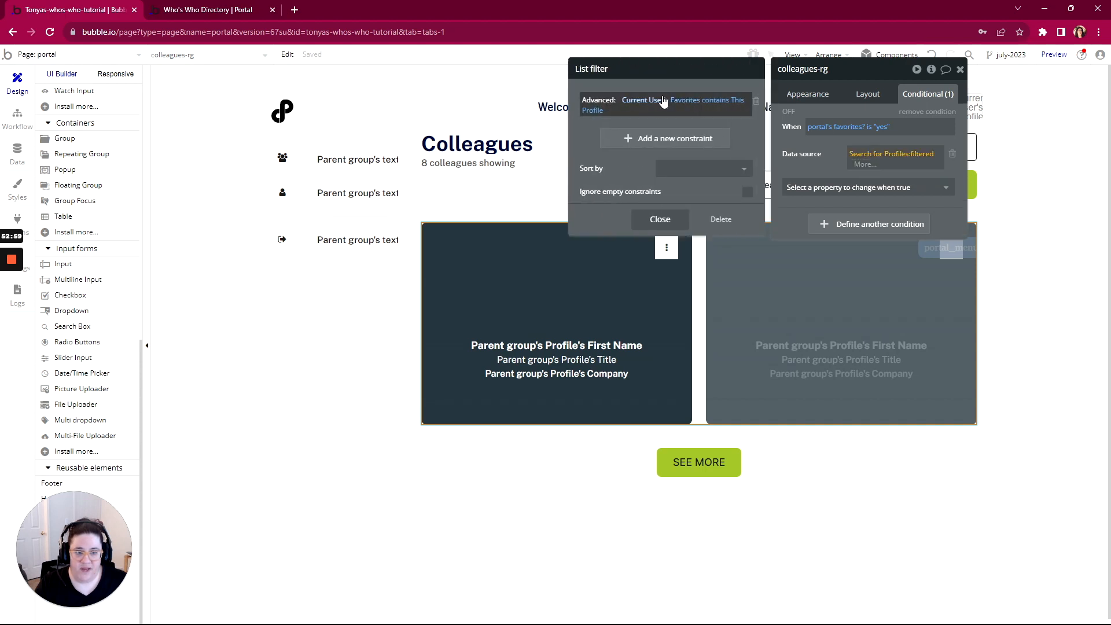
click(720, 220)
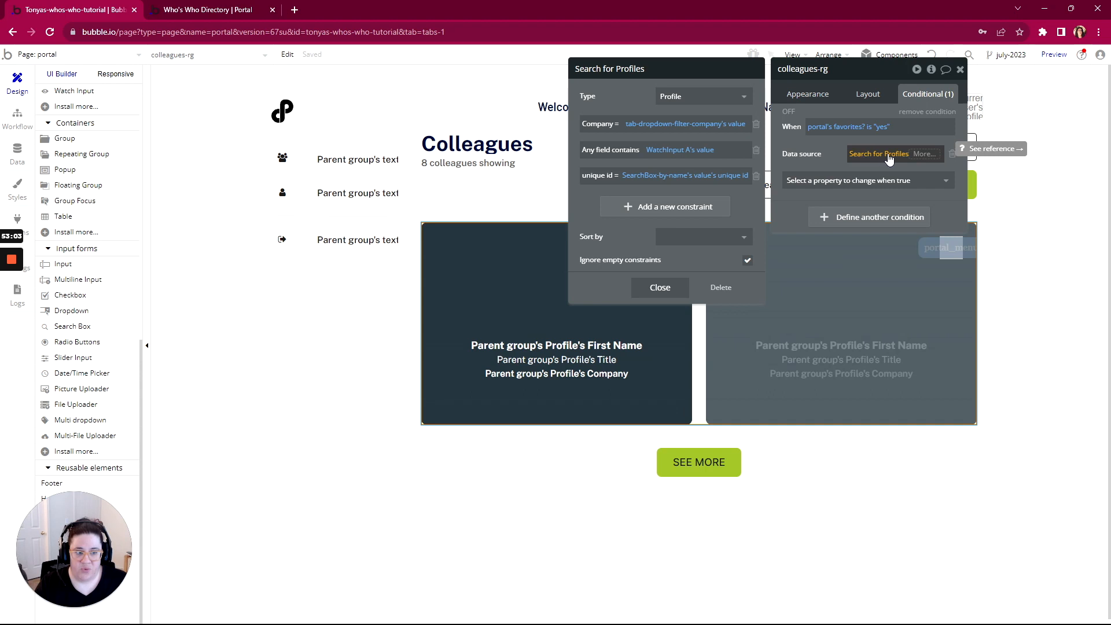
Intersect Search for Profiles with var Favorites's List of Profiles, then check the live portal
click(919, 154)
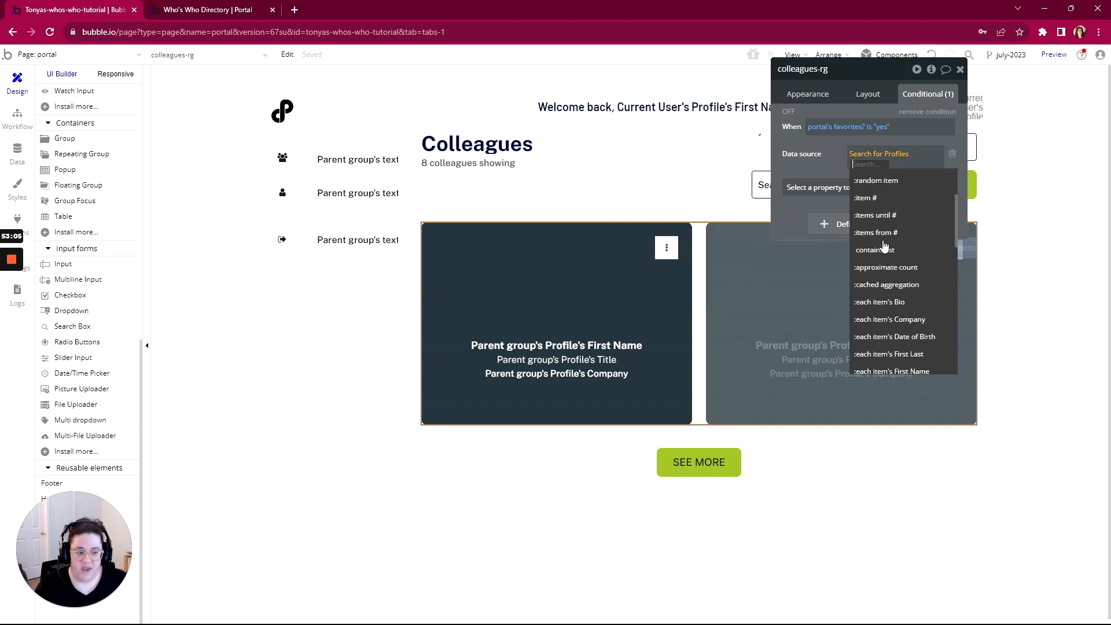
scroll(883, 245, down, 1)
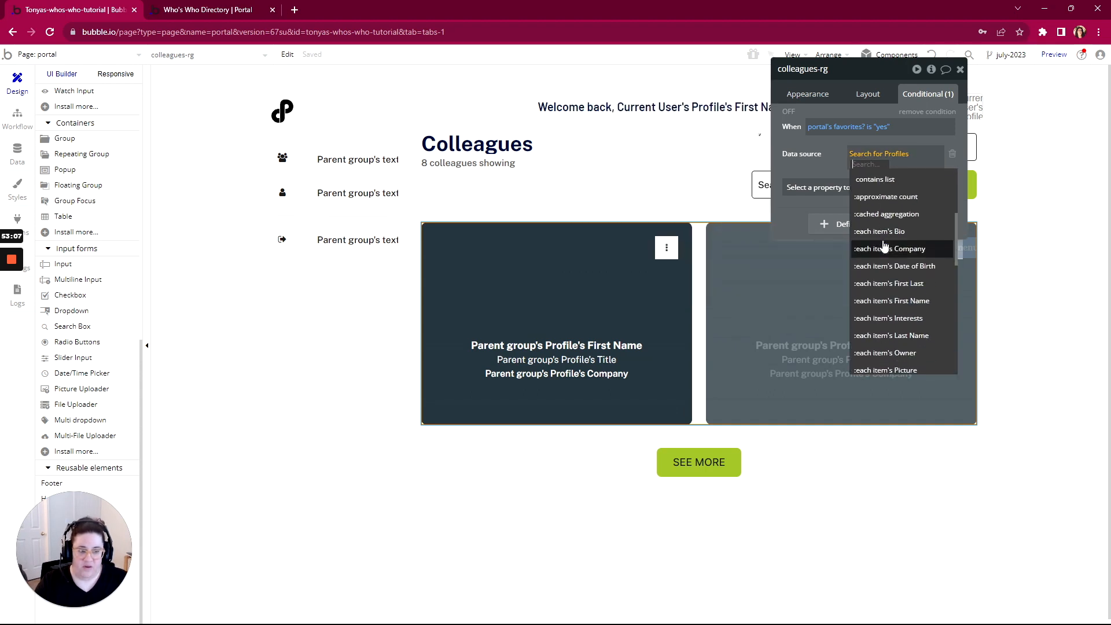
text(inter)
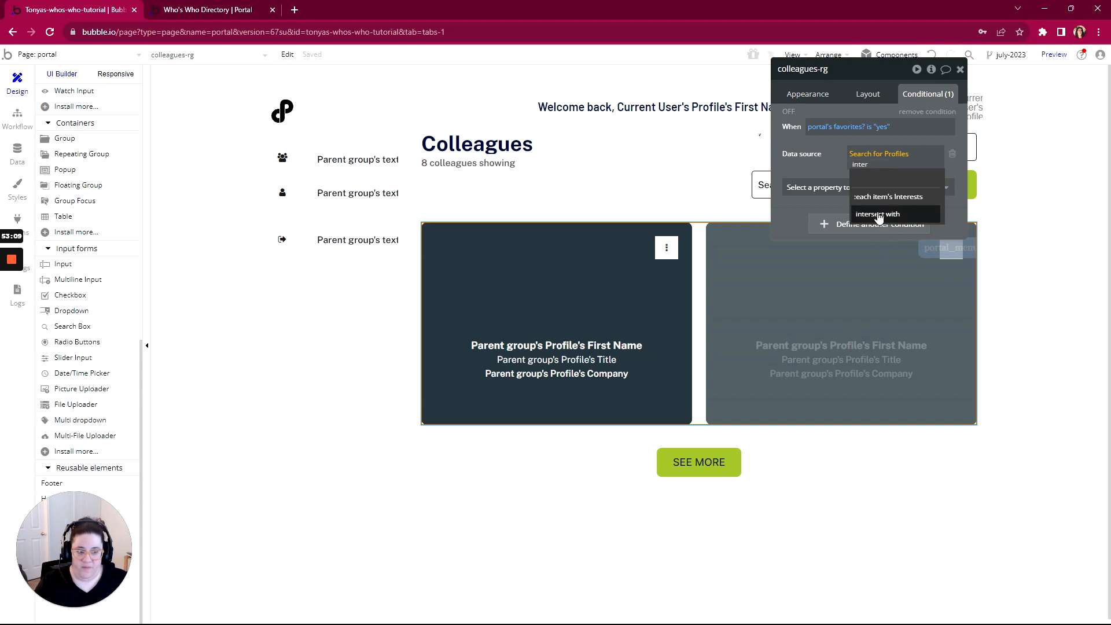
click(877, 214)
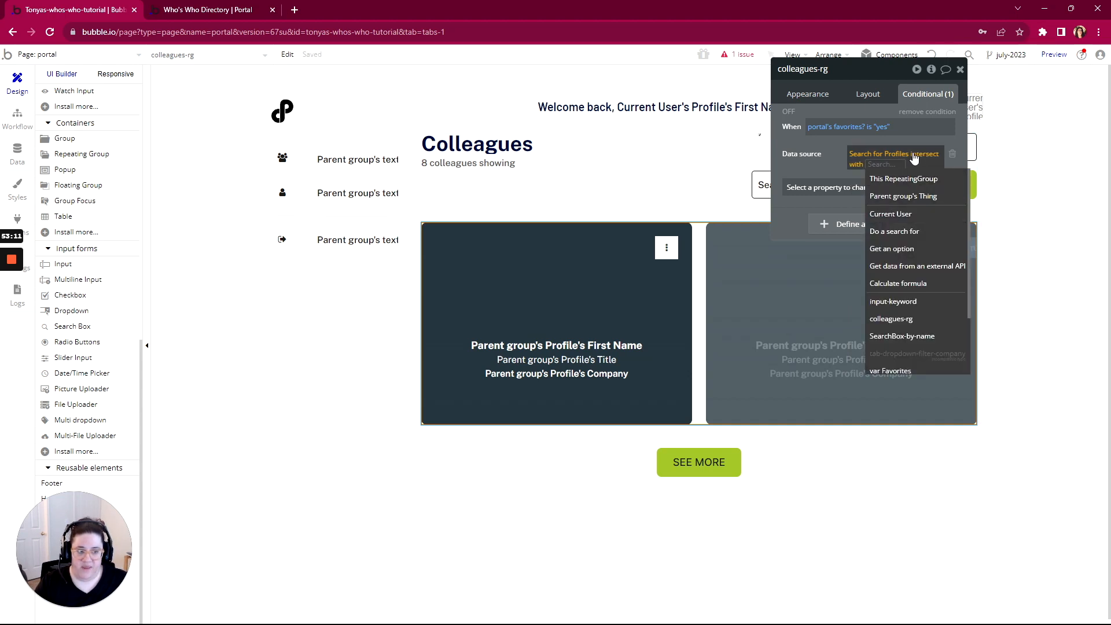
text(var)
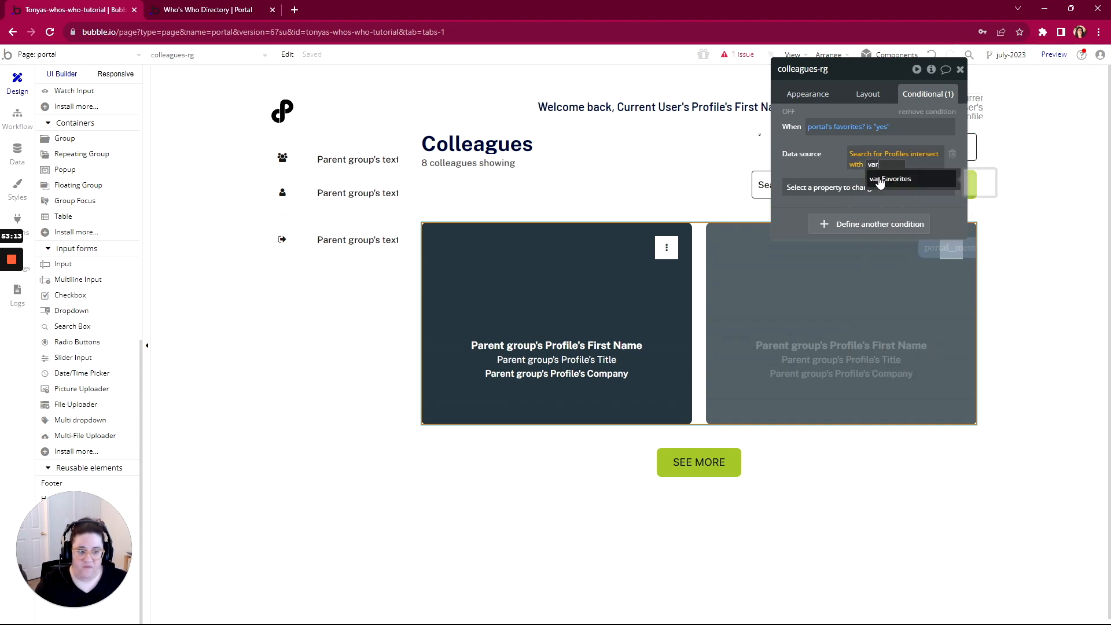
click(880, 181)
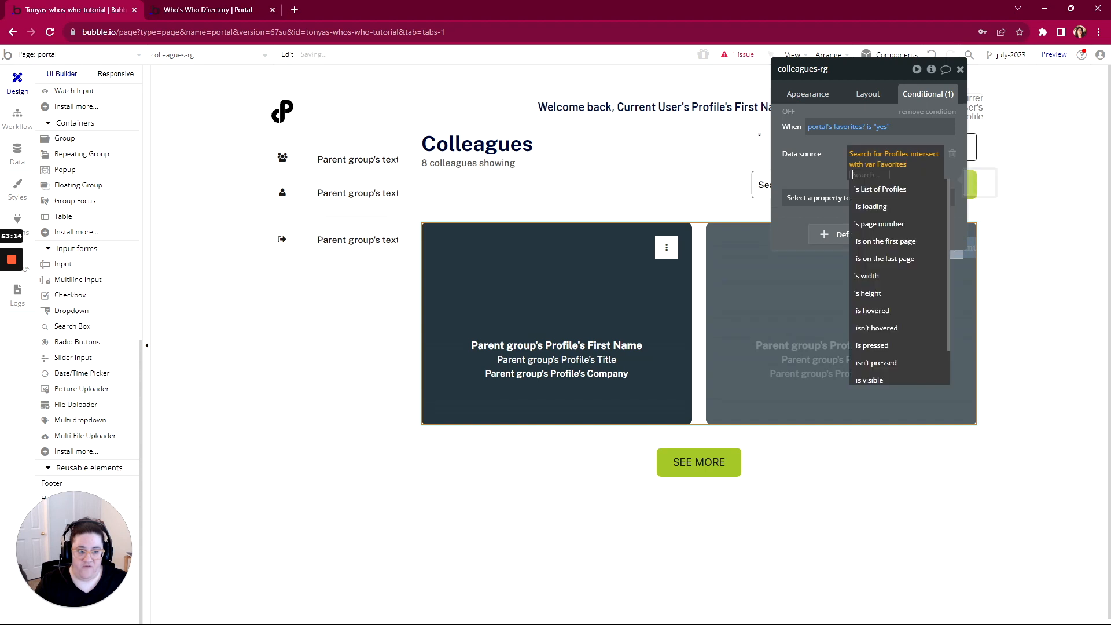
click(836, 171)
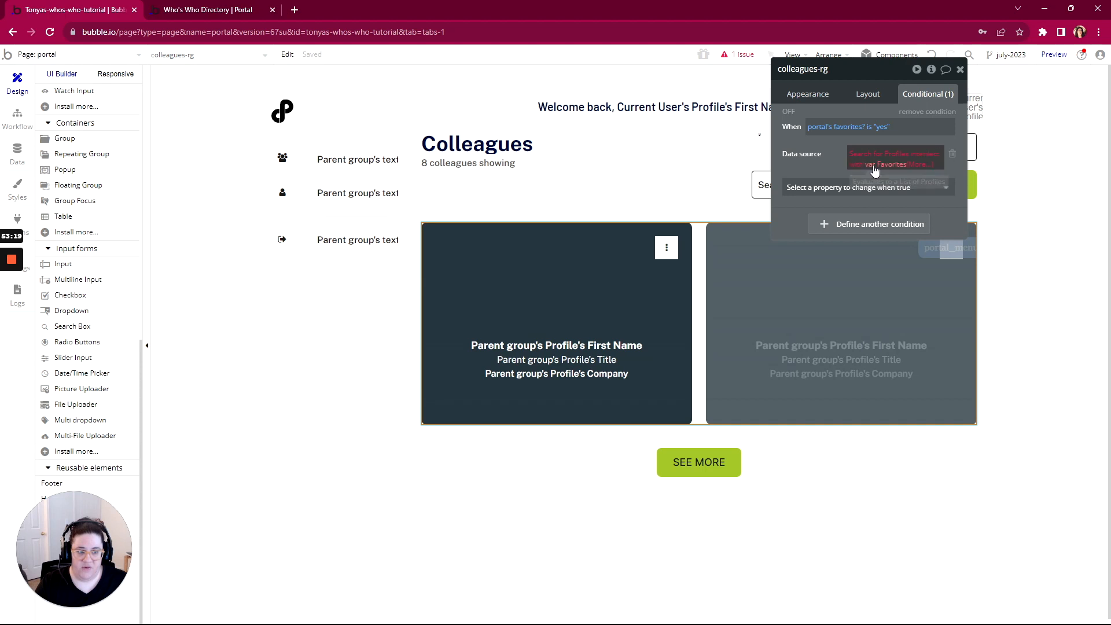
click(911, 167)
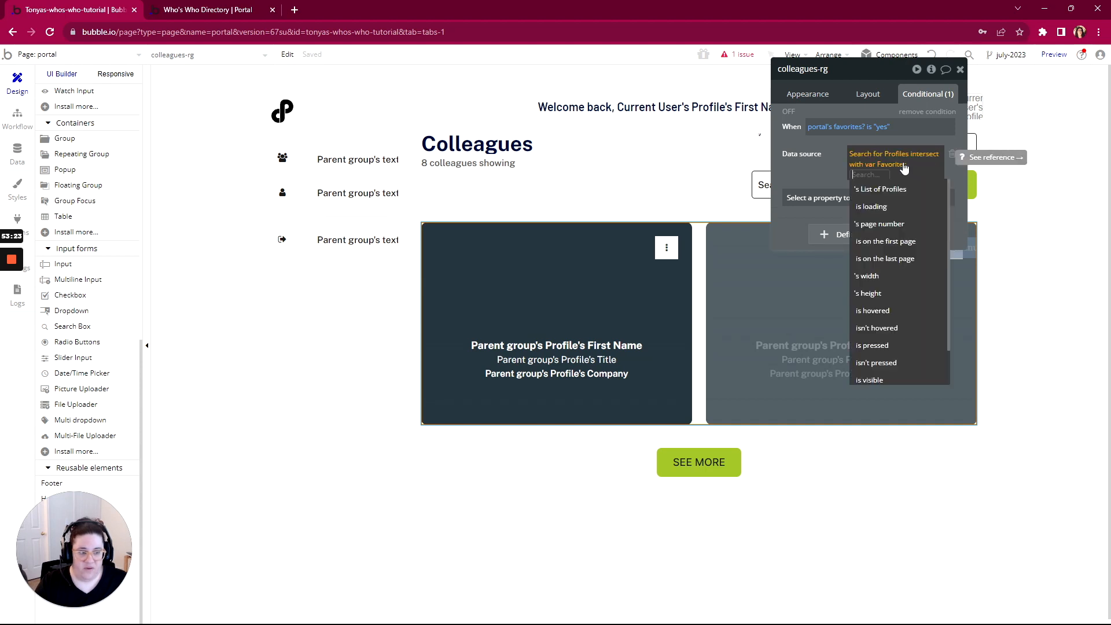
click(890, 188)
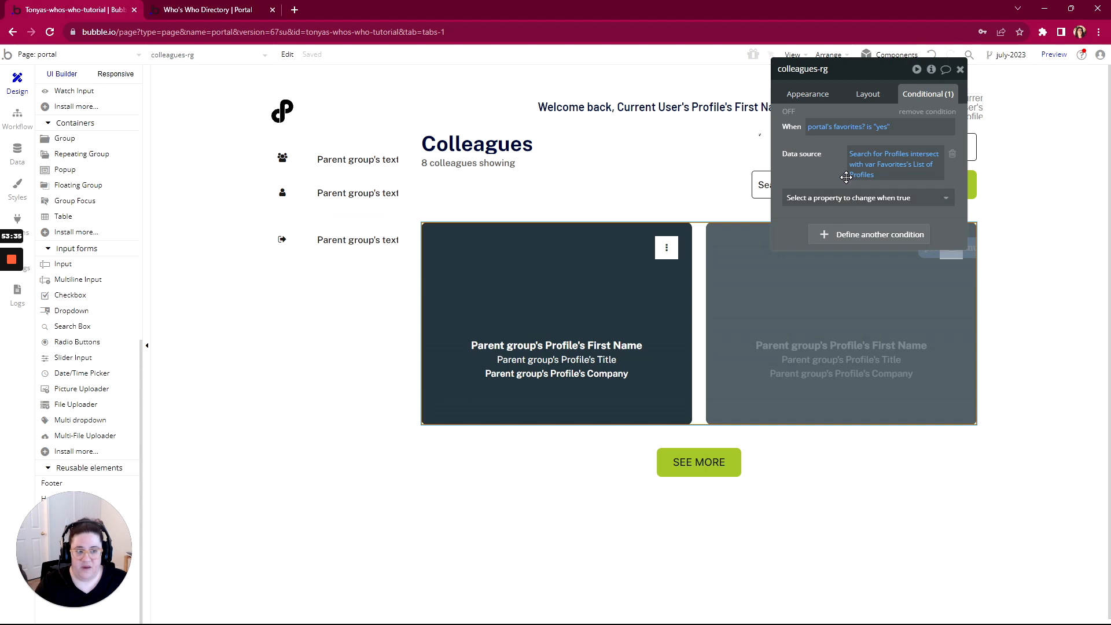
click(210, 12)
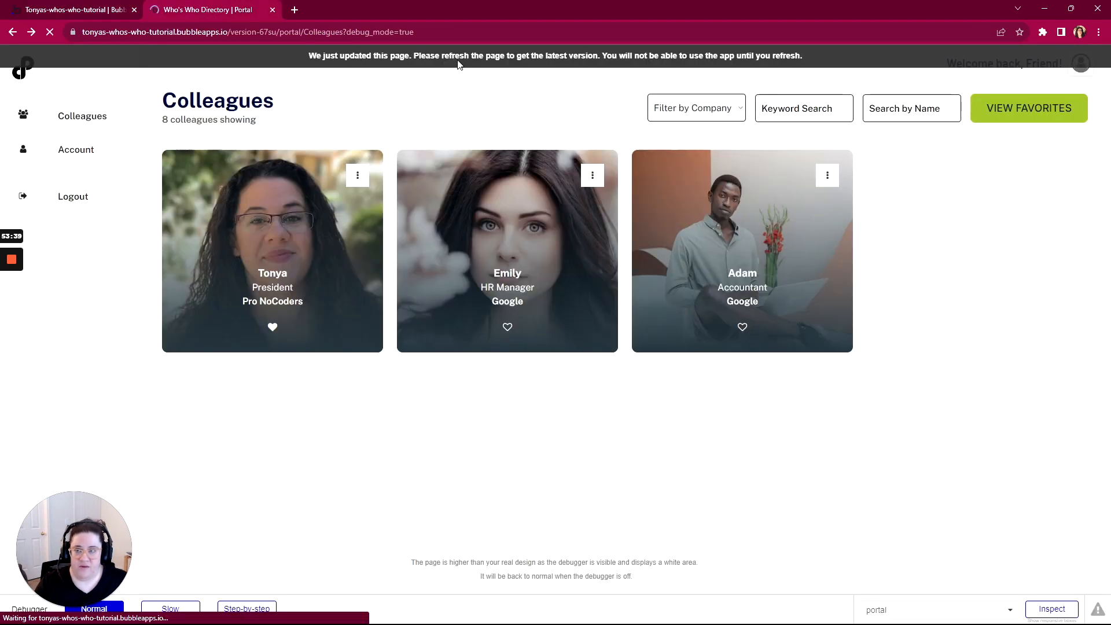
Toggle VIEW FAVORITES and VIEW ALL PROFILES to confirm the one-card narrowing, then return to the editor
click(1020, 115)
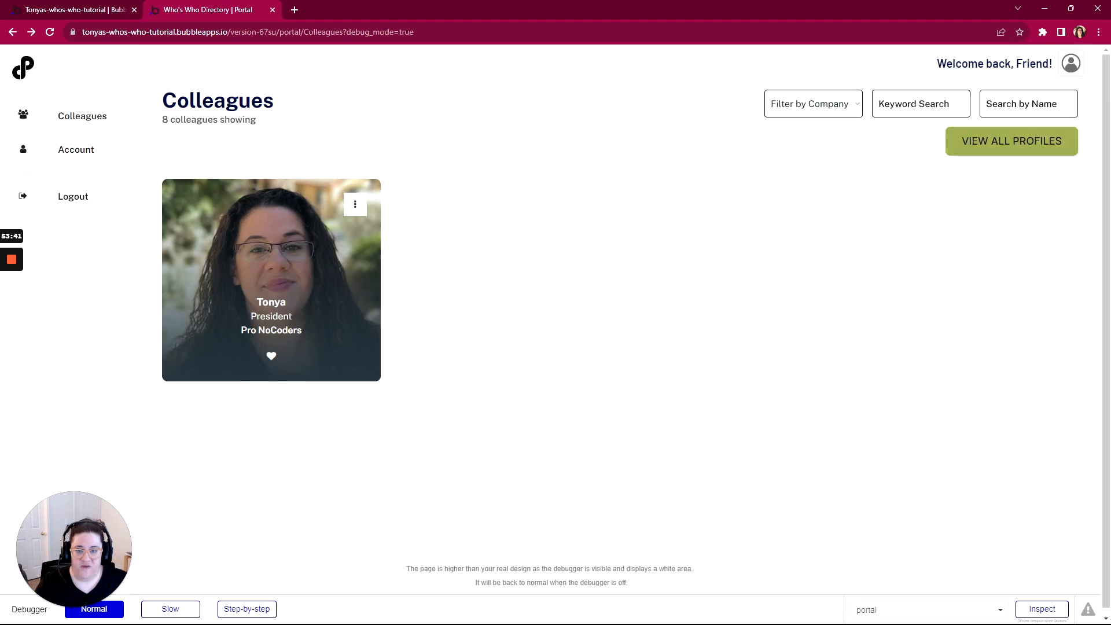
click(991, 143)
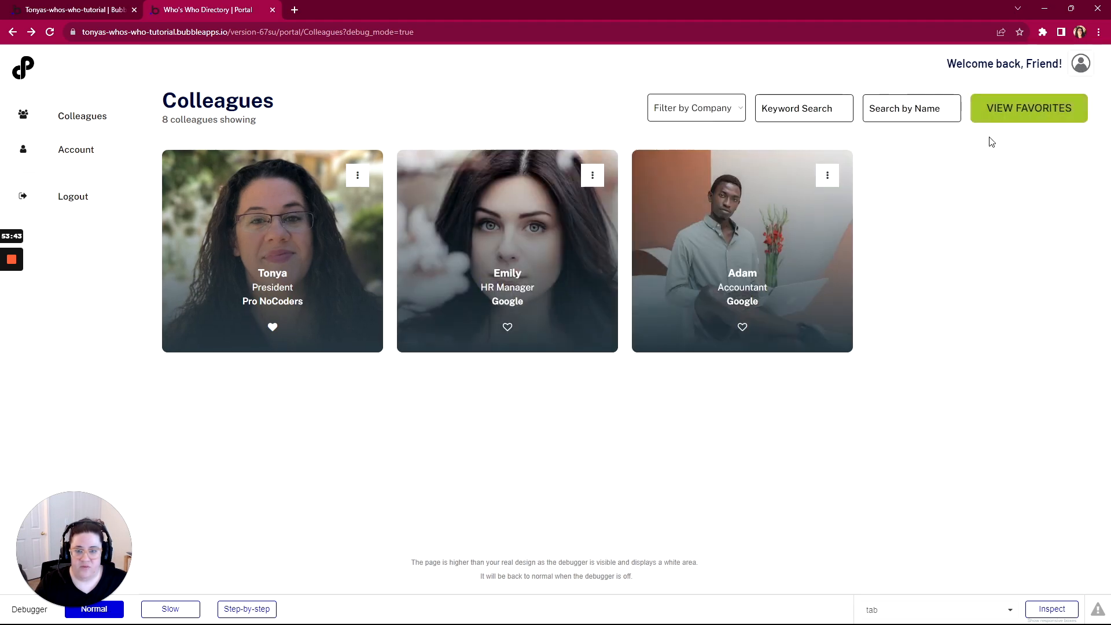
click(1004, 119)
click(1006, 132)
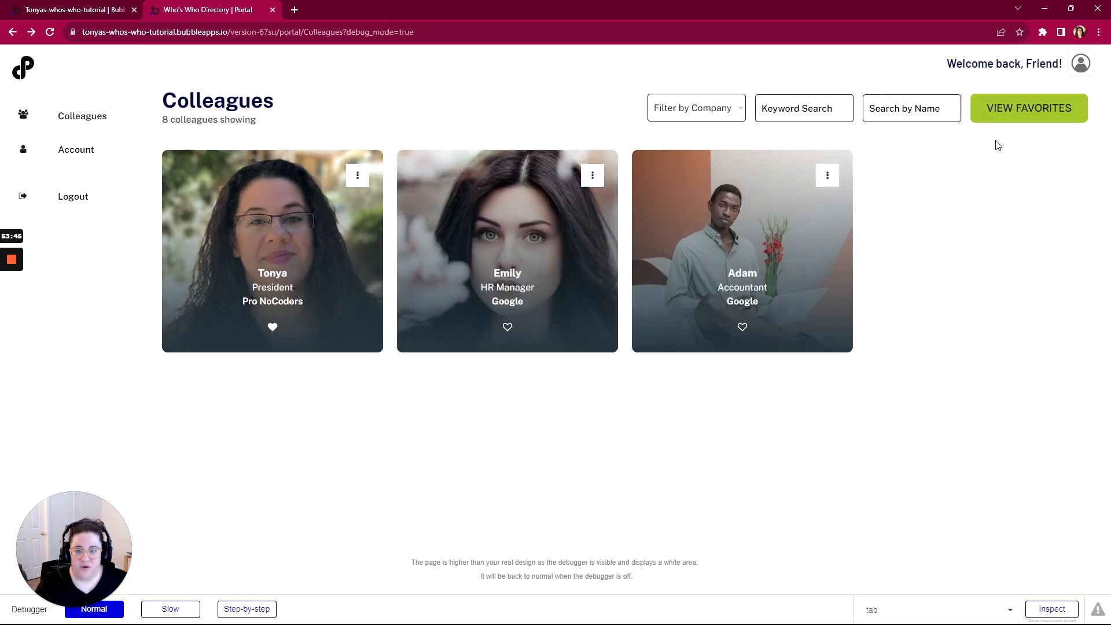
click(85, 19)
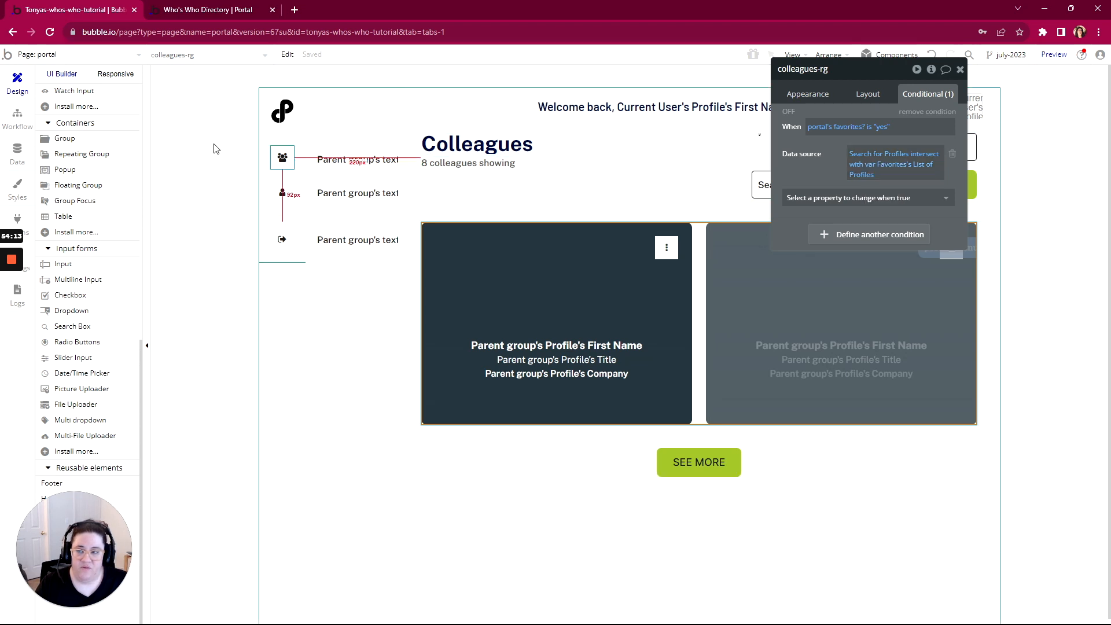
Inspect var Favorites' appearance in Popup Hidden Variables, then bring the WorkFlowy checklist over the editor
scroll(85, 183, up, 1)
scroll(85, 184, up, 5)
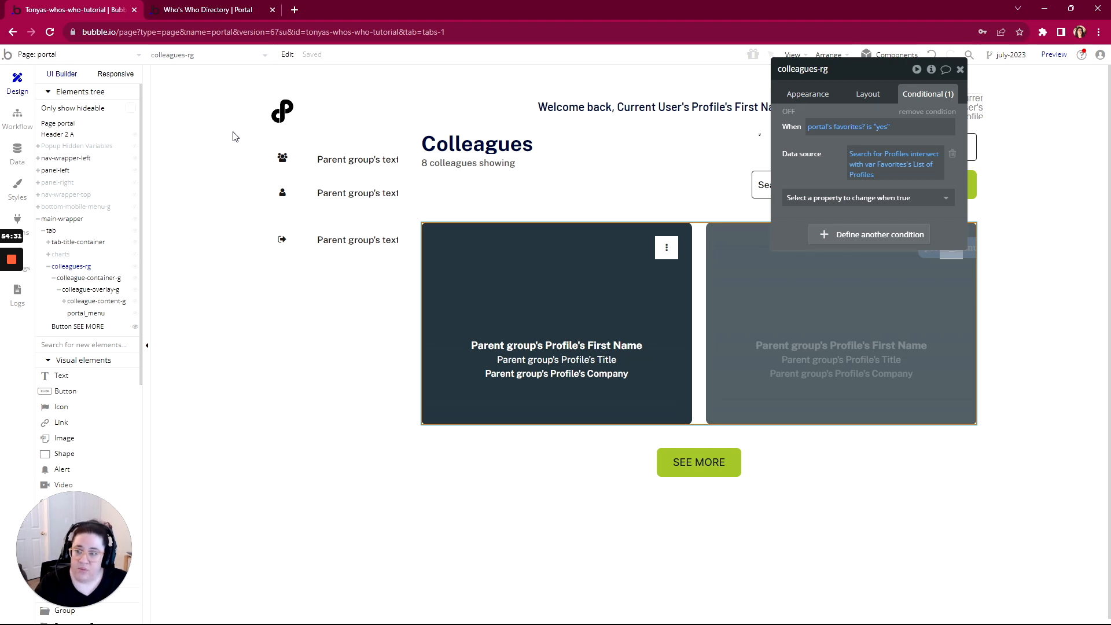
click(76, 146)
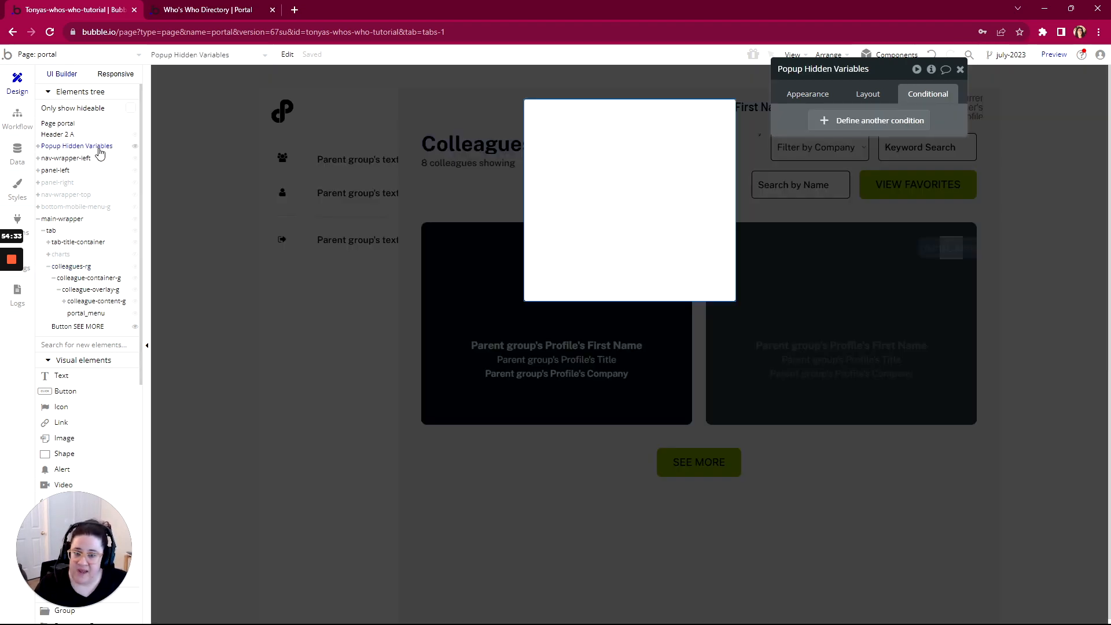
click(560, 127)
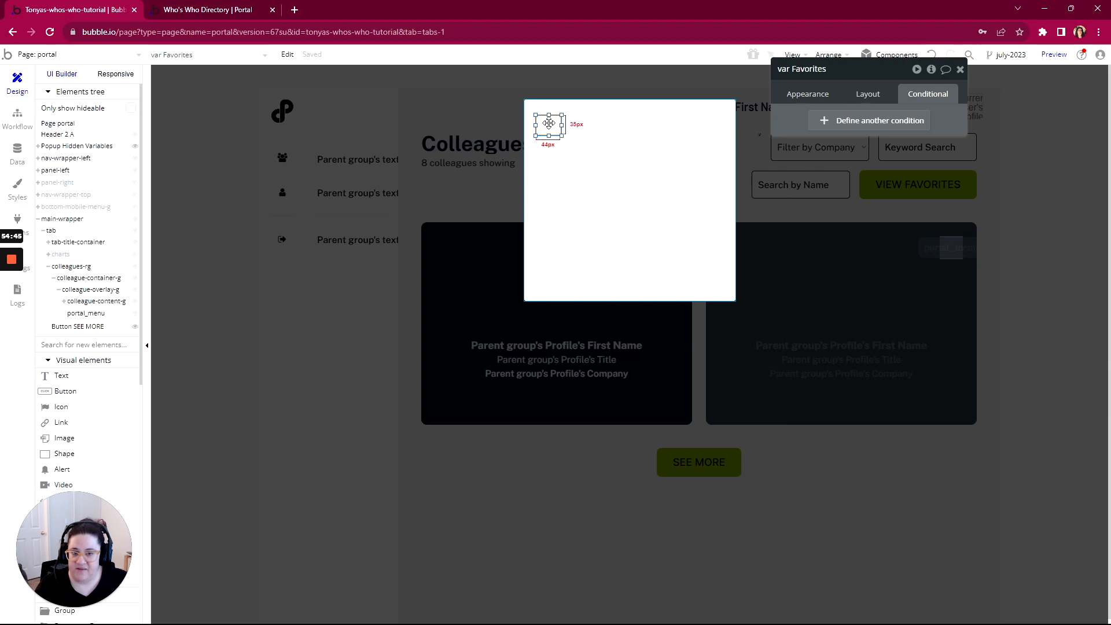
click(794, 97)
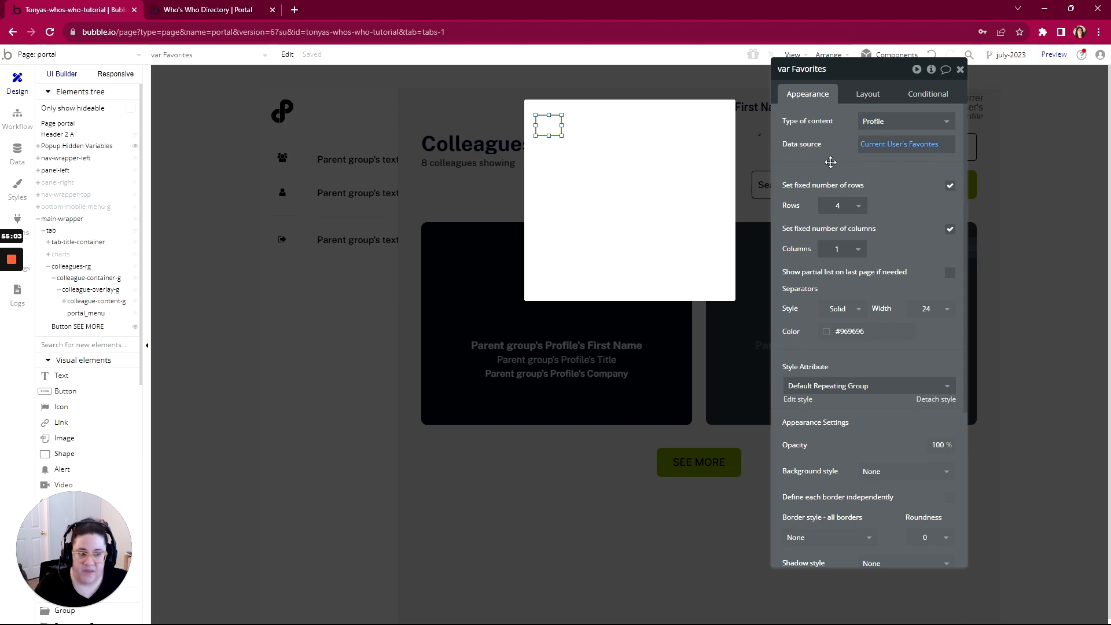
drag(1110, 110, 488, 36)
Complete and collapse WorkFlowy's Filter item, then switch back to the portal Colleagues page
scroll(405, 231, up, 1)
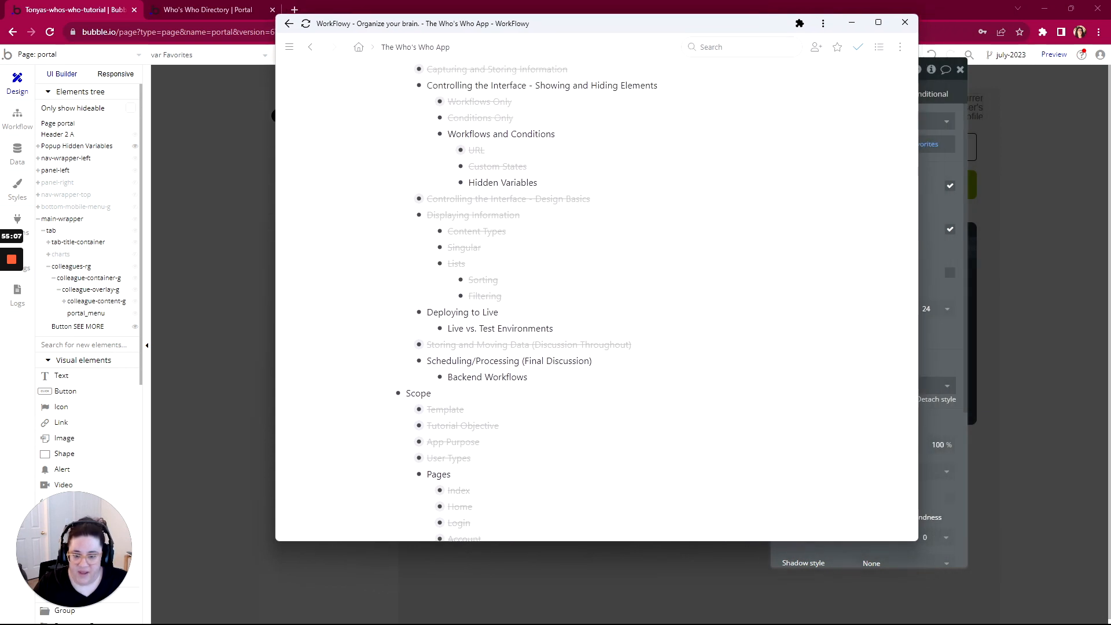
scroll(405, 212, down, 4)
scroll(474, 243, down, 15)
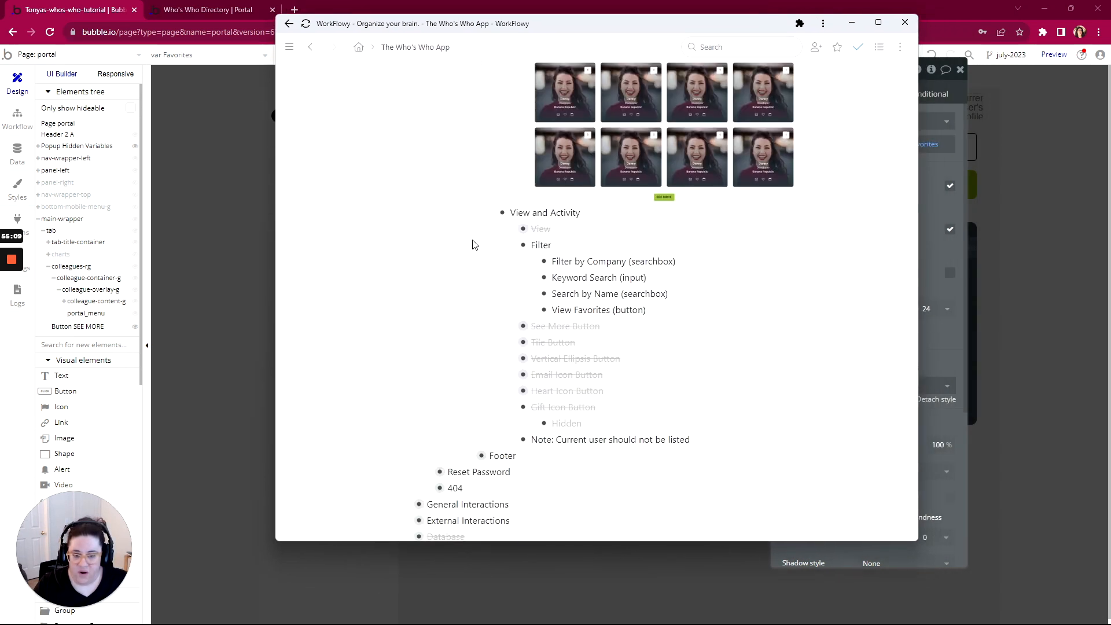
scroll(473, 245, down, 4)
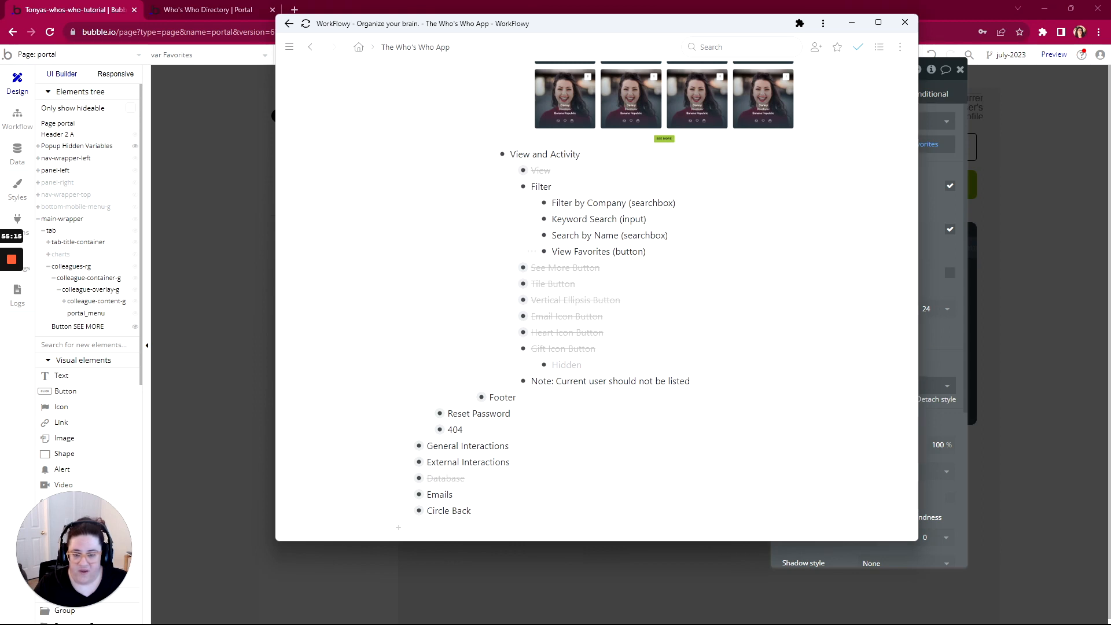
mouse_move(523, 186)
click(527, 228)
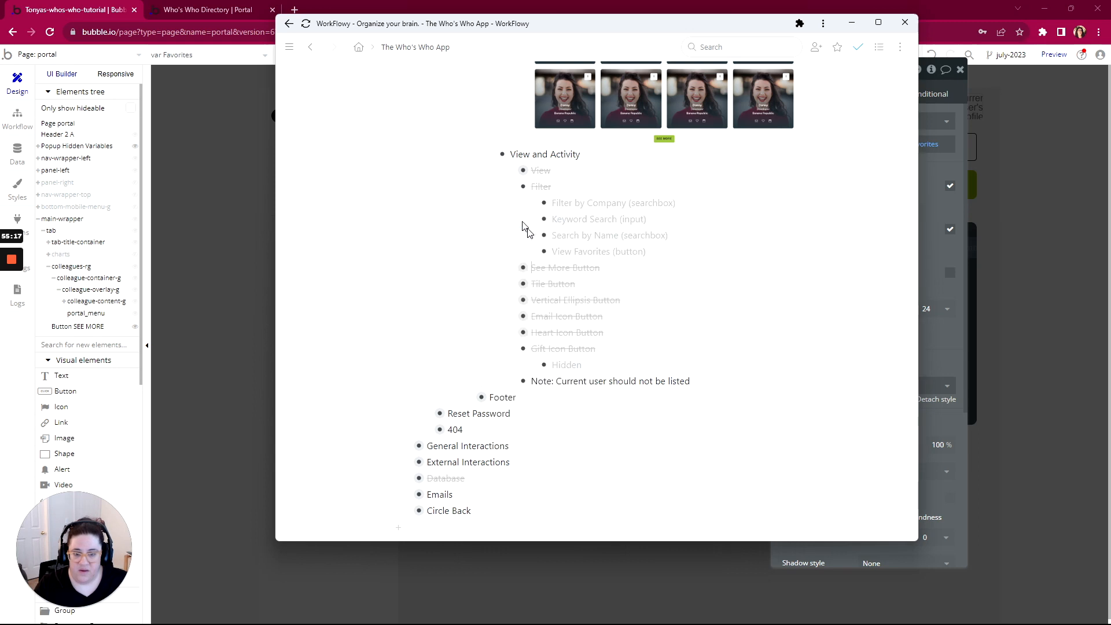
click(511, 187)
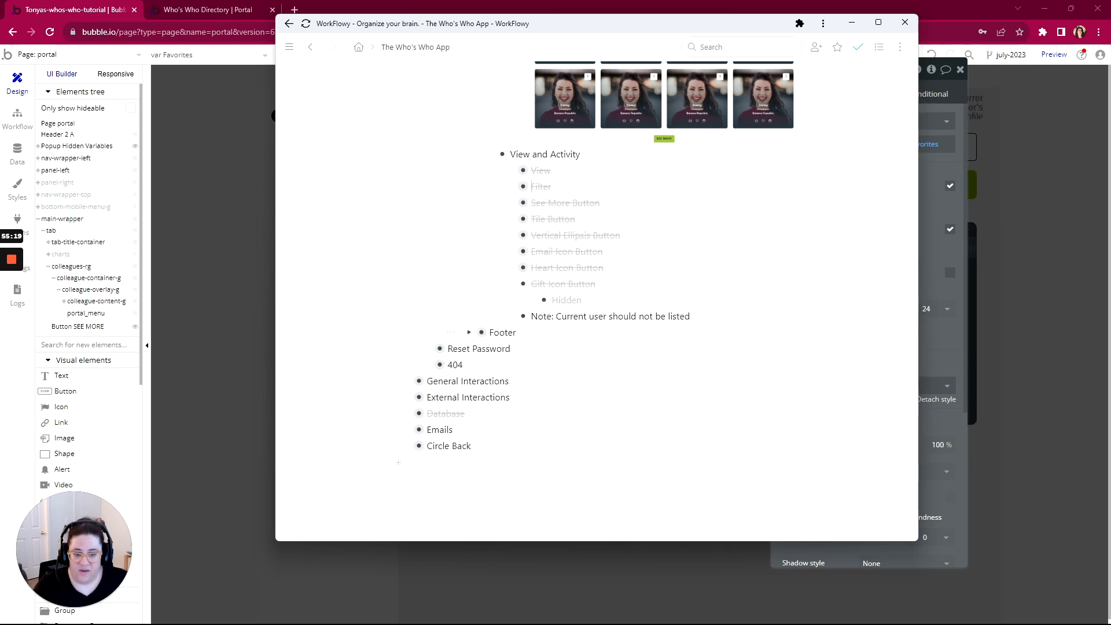
drag(690, 316, 573, 316)
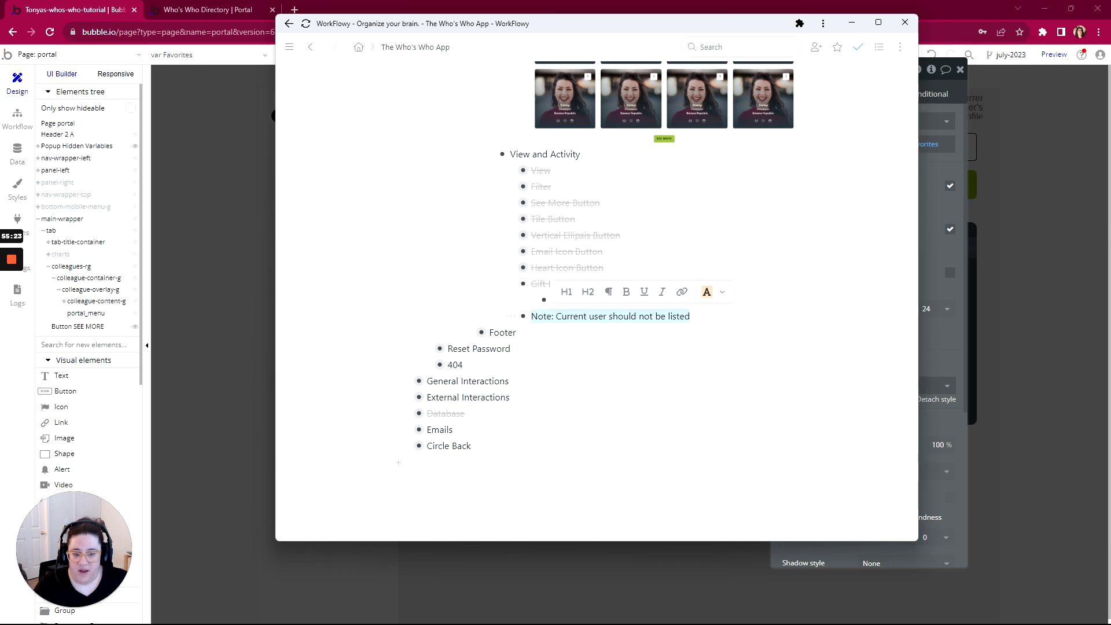
click(157, 8)
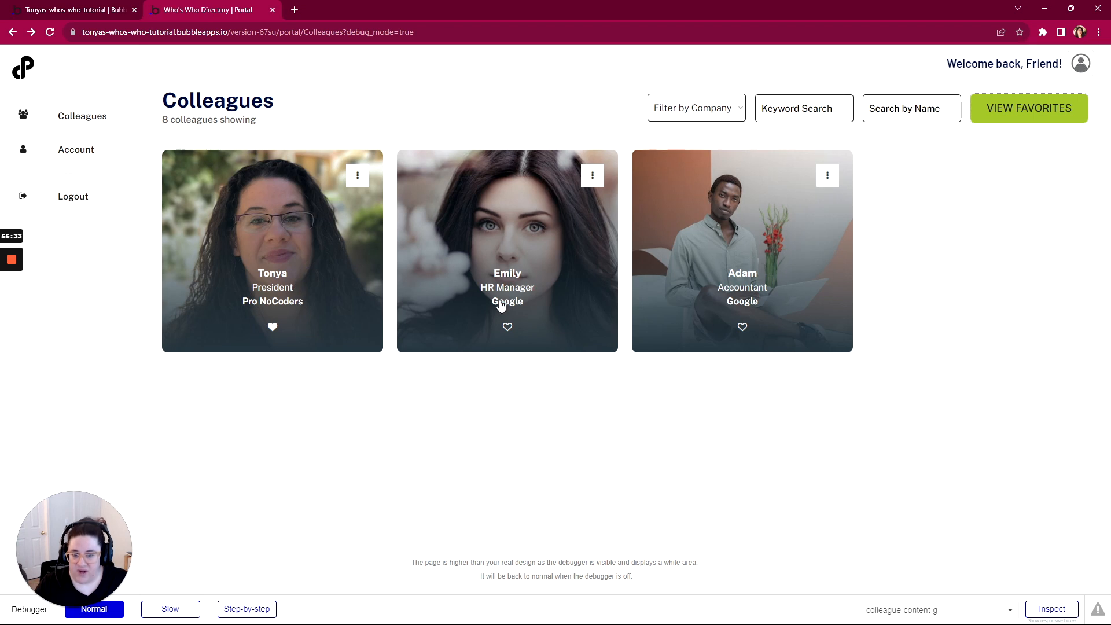
Run the app as two standard users from All Users data, then return to the Design tab
click(69, 9)
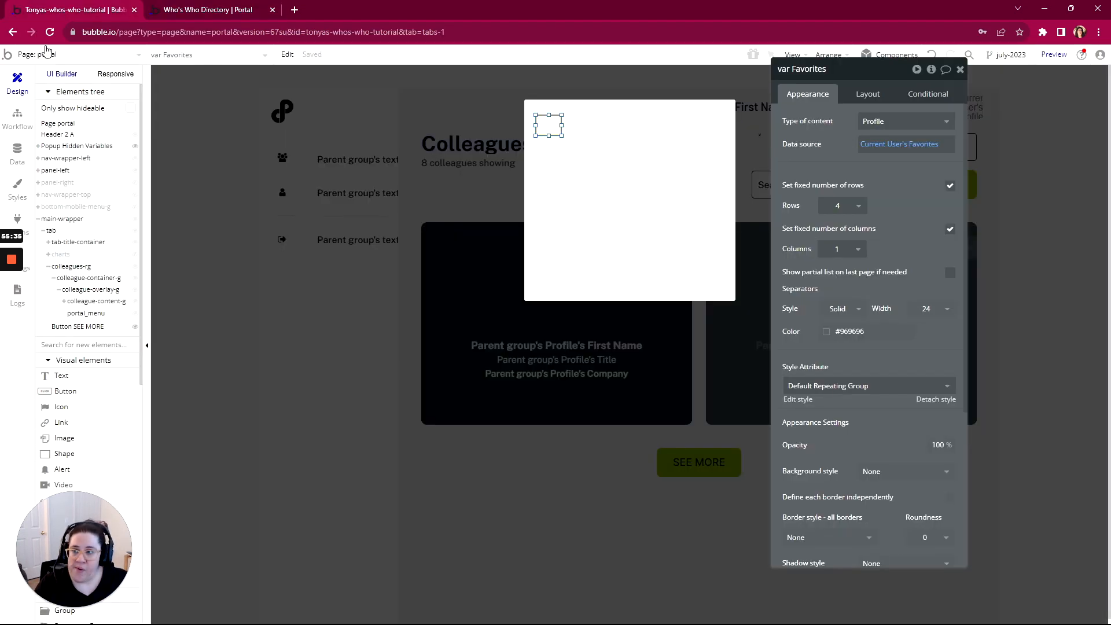
click(16, 153)
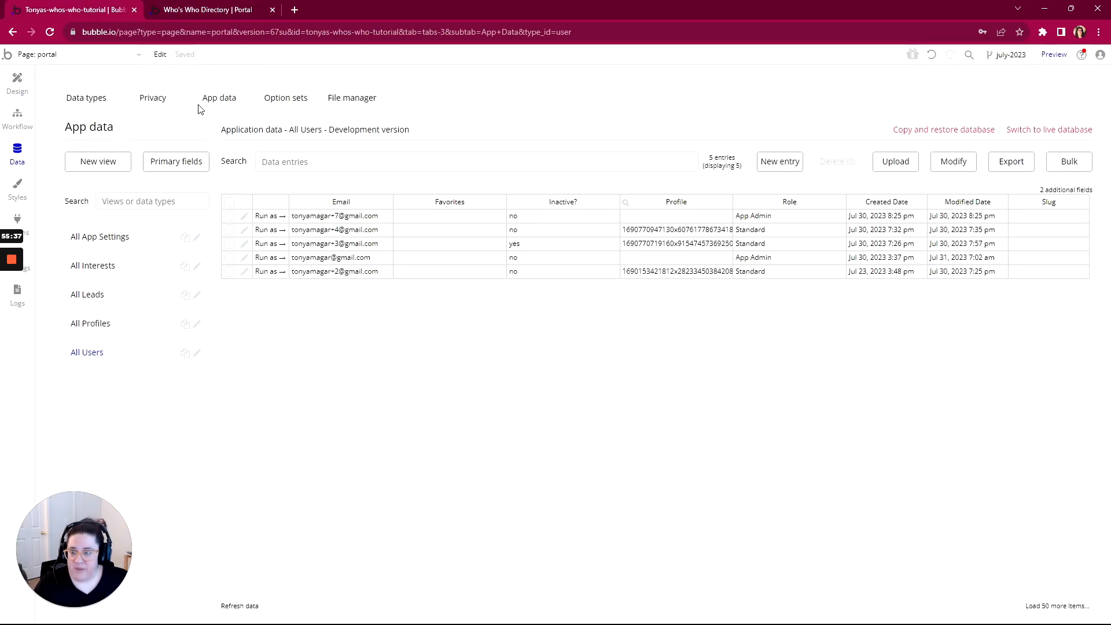
click(269, 244)
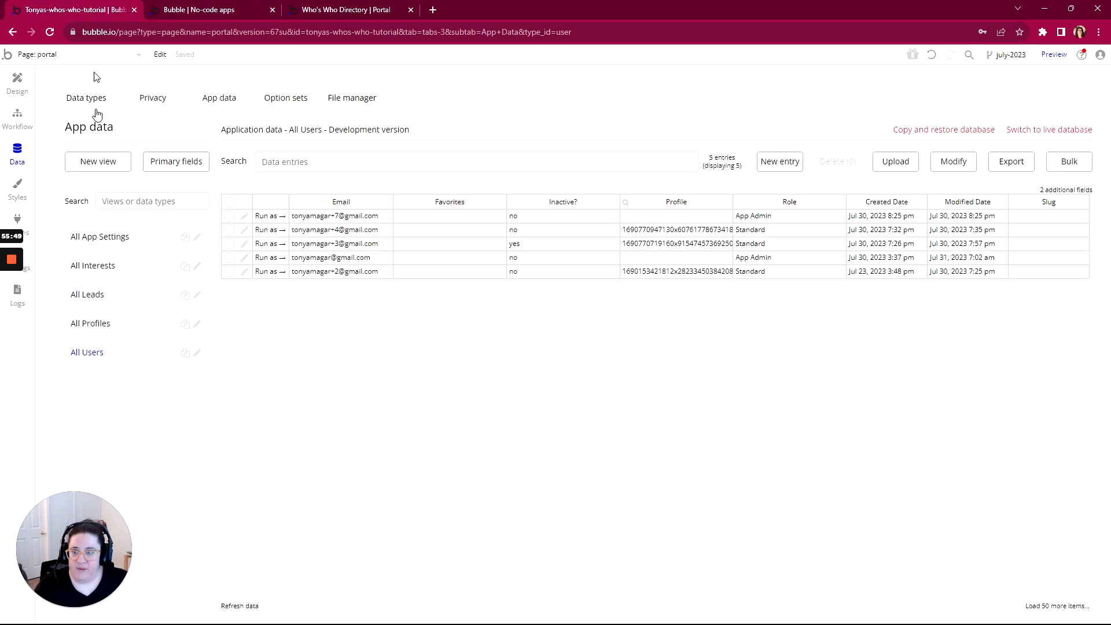
click(101, 10)
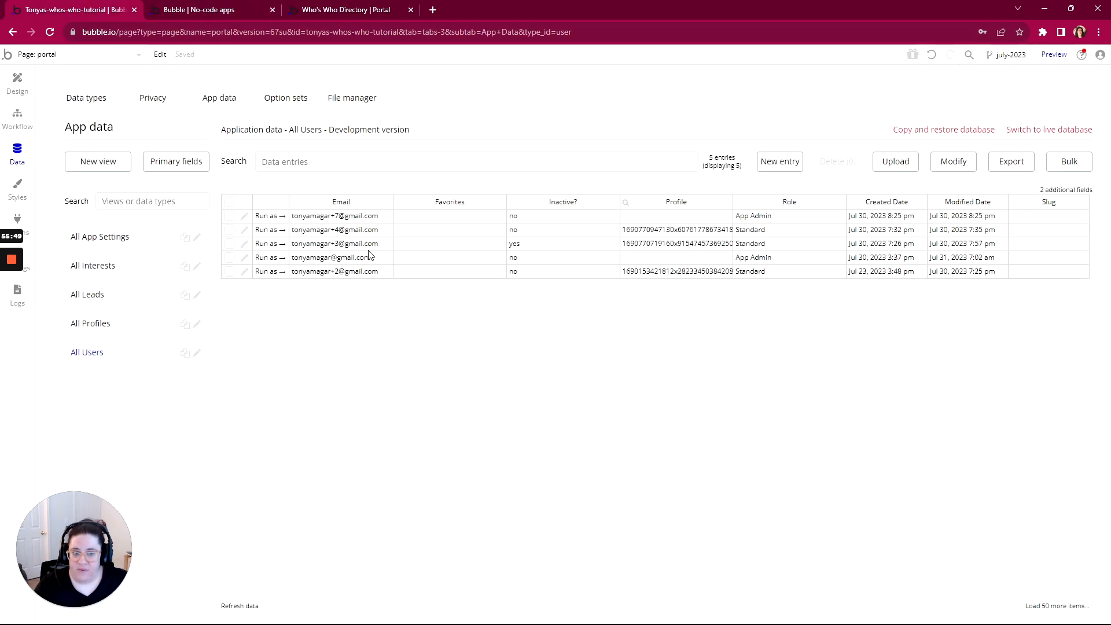
click(270, 229)
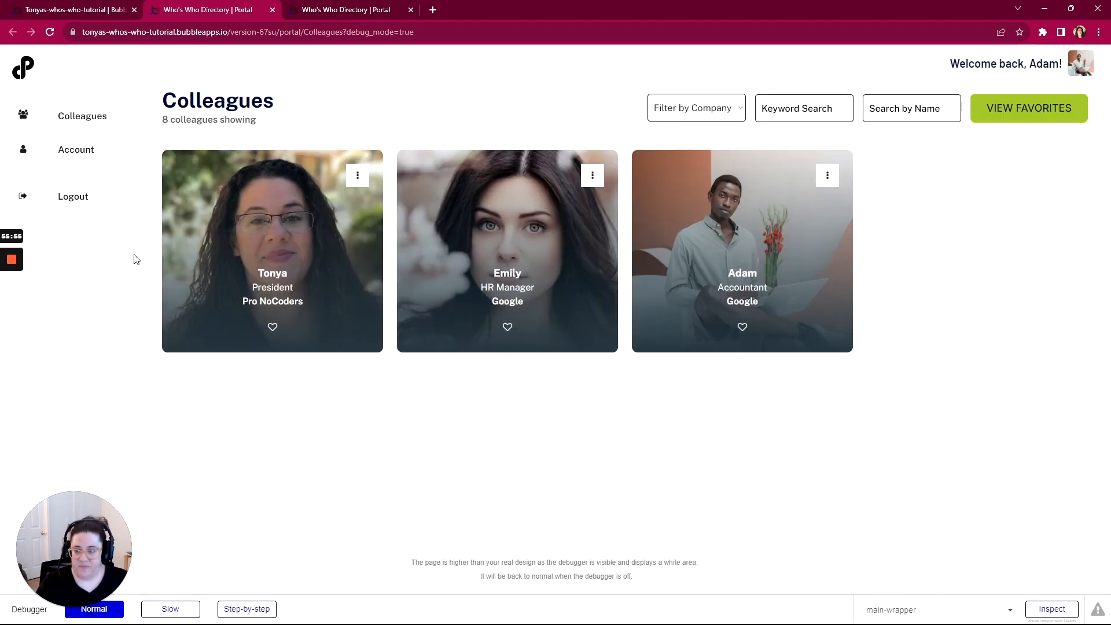
mouse_move(14, 279)
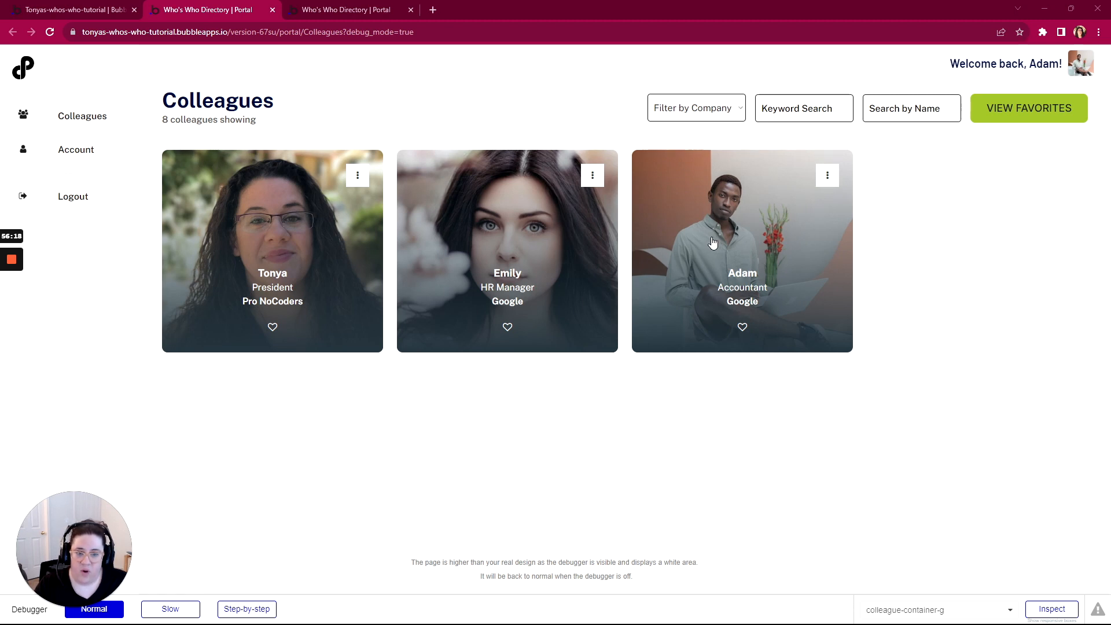
click(81, 12)
click(23, 87)
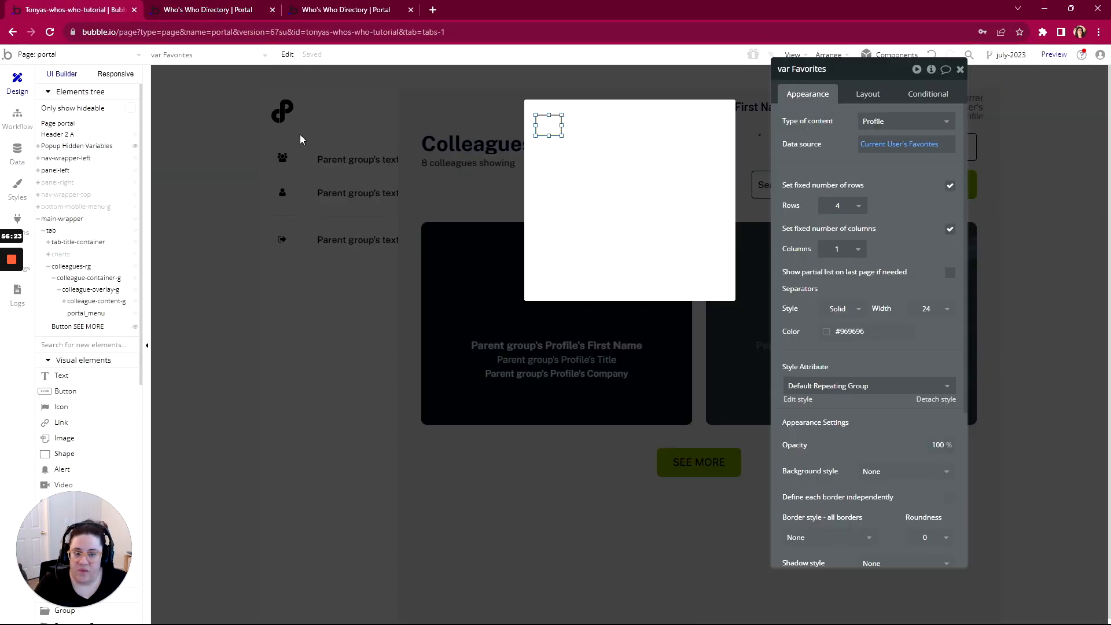
Add the constraint 'unique id <> Current User's unique id' to the colleagues search
click(694, 343)
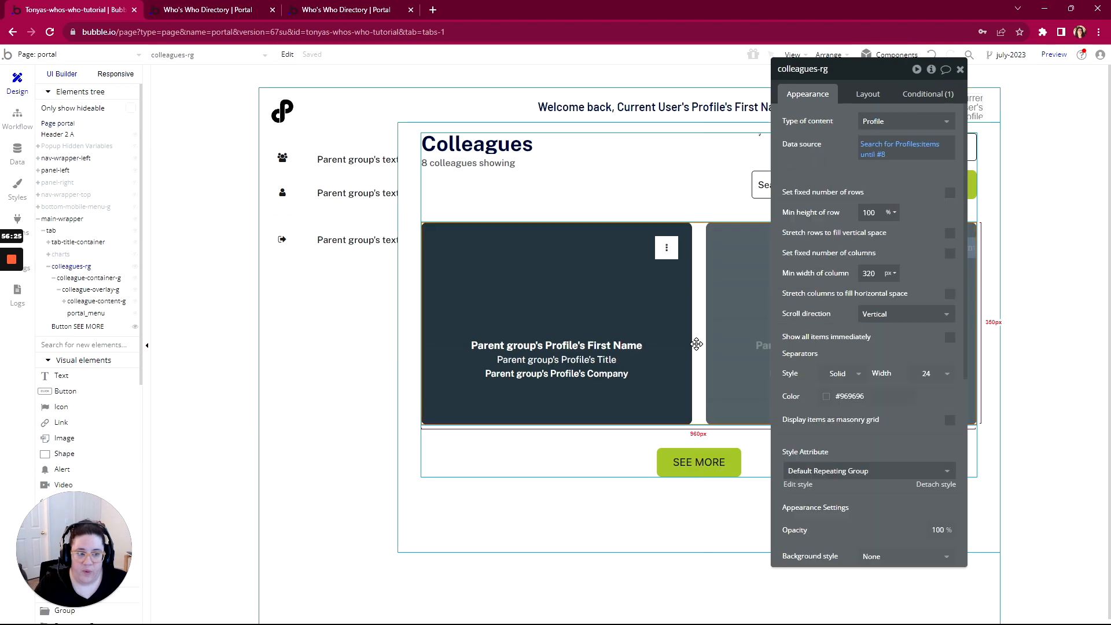
click(882, 145)
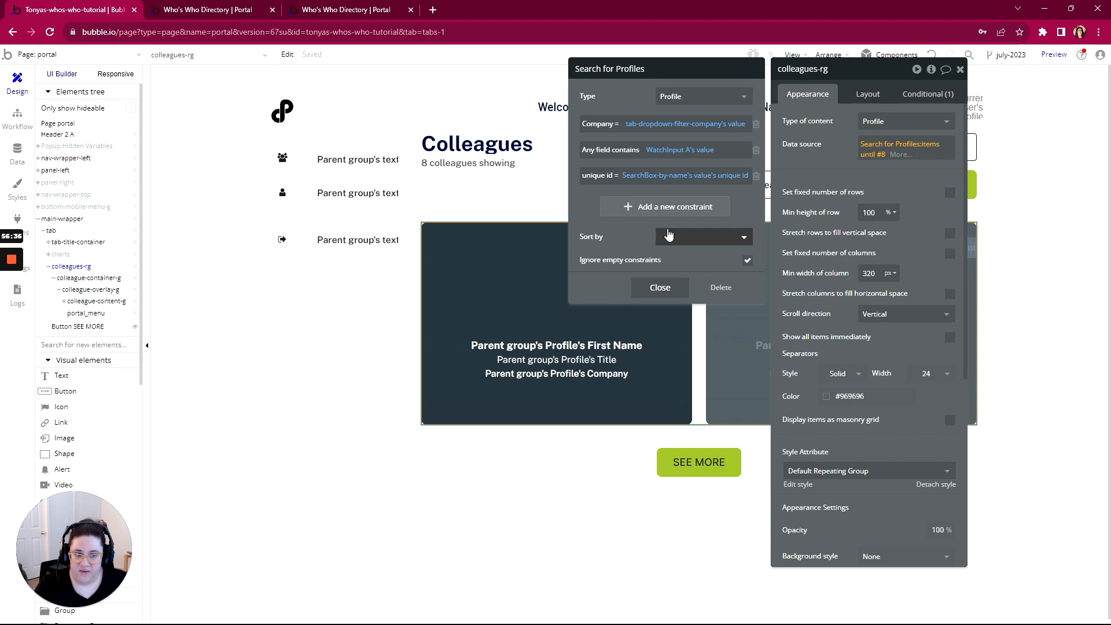
click(660, 212)
click(594, 202)
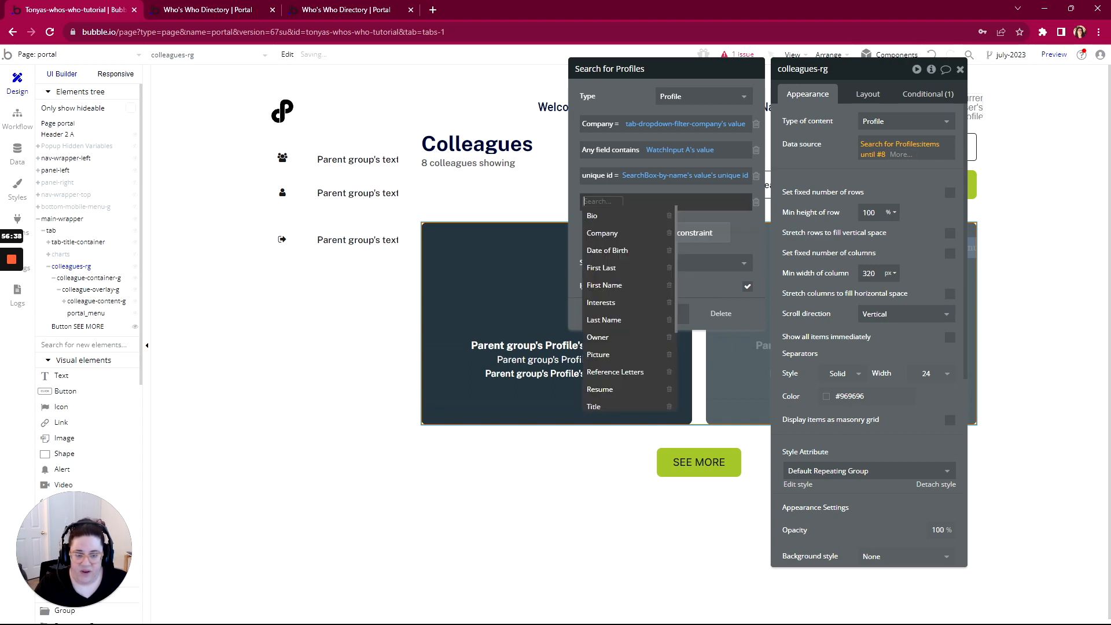
scroll(604, 359, down, 3)
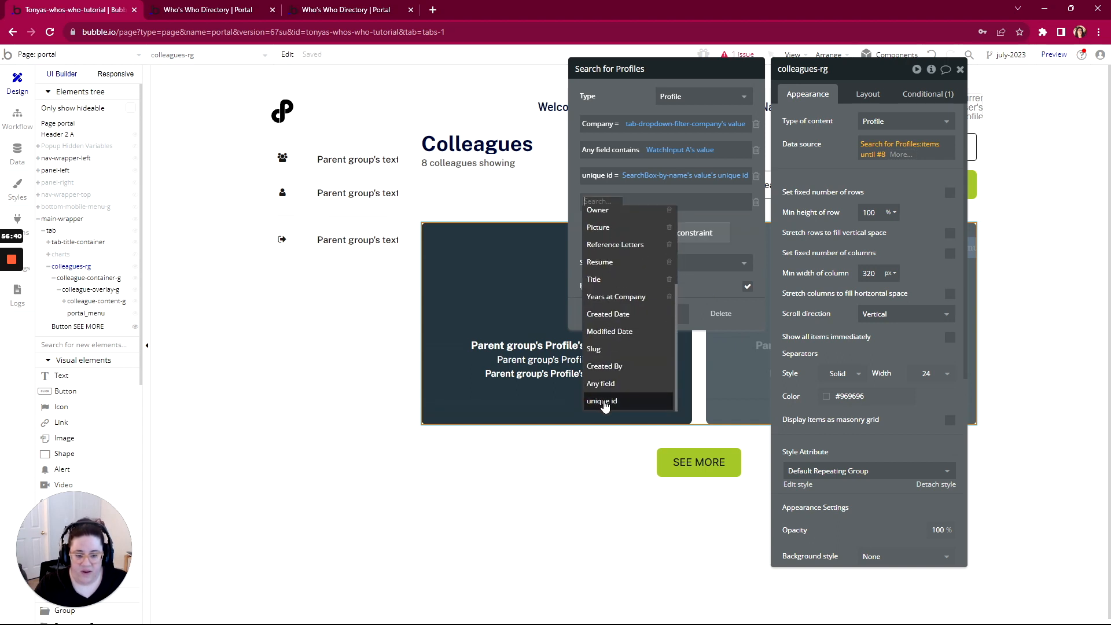
click(603, 401)
click(616, 203)
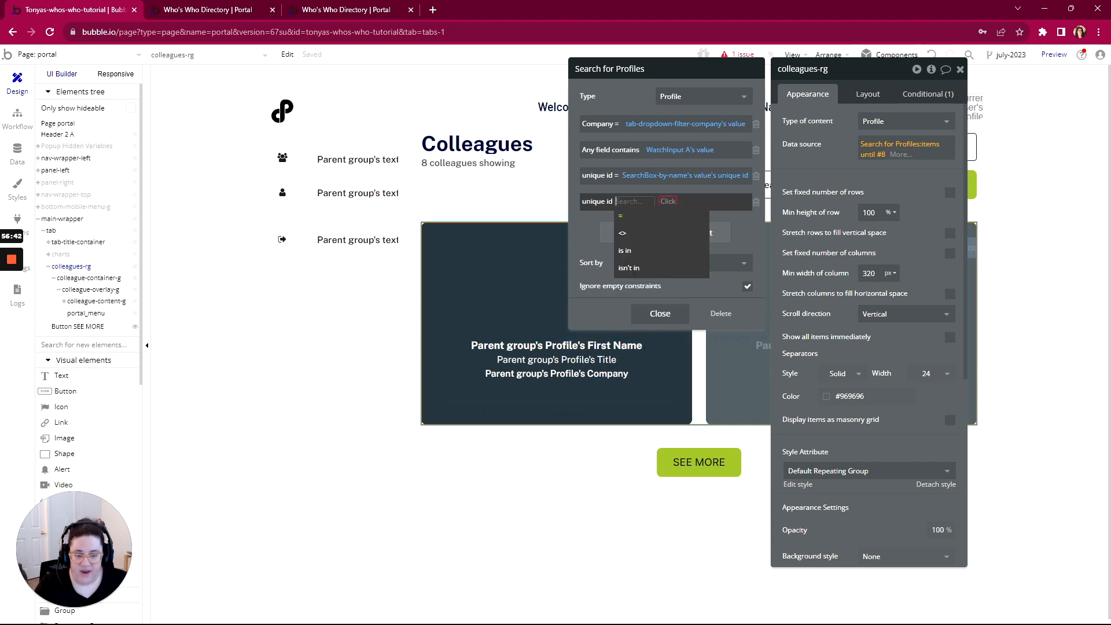
click(624, 235)
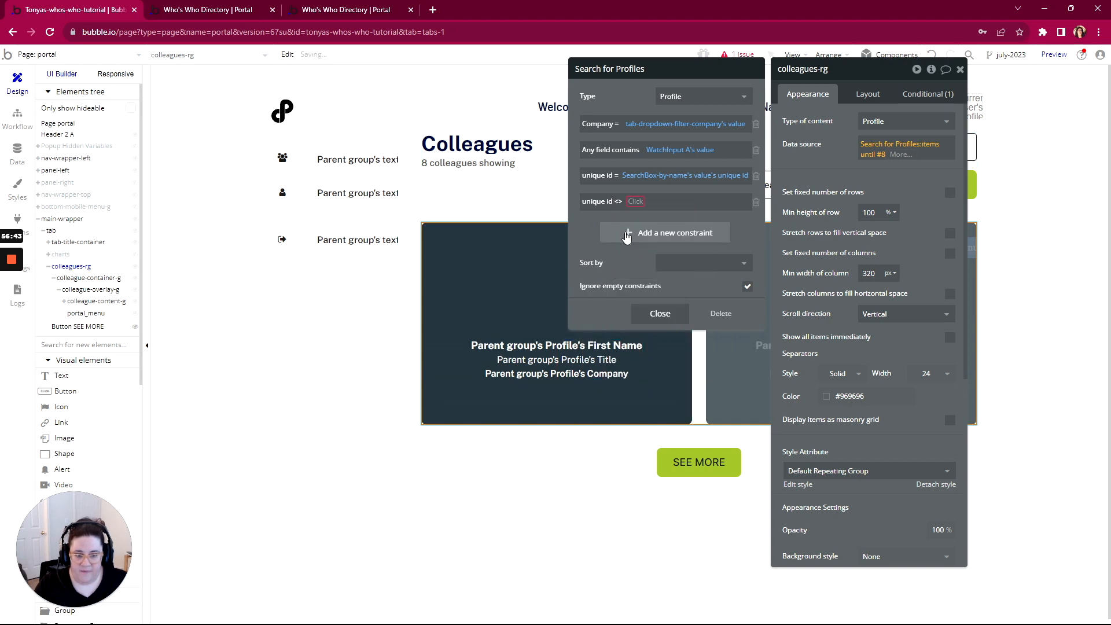
click(635, 202)
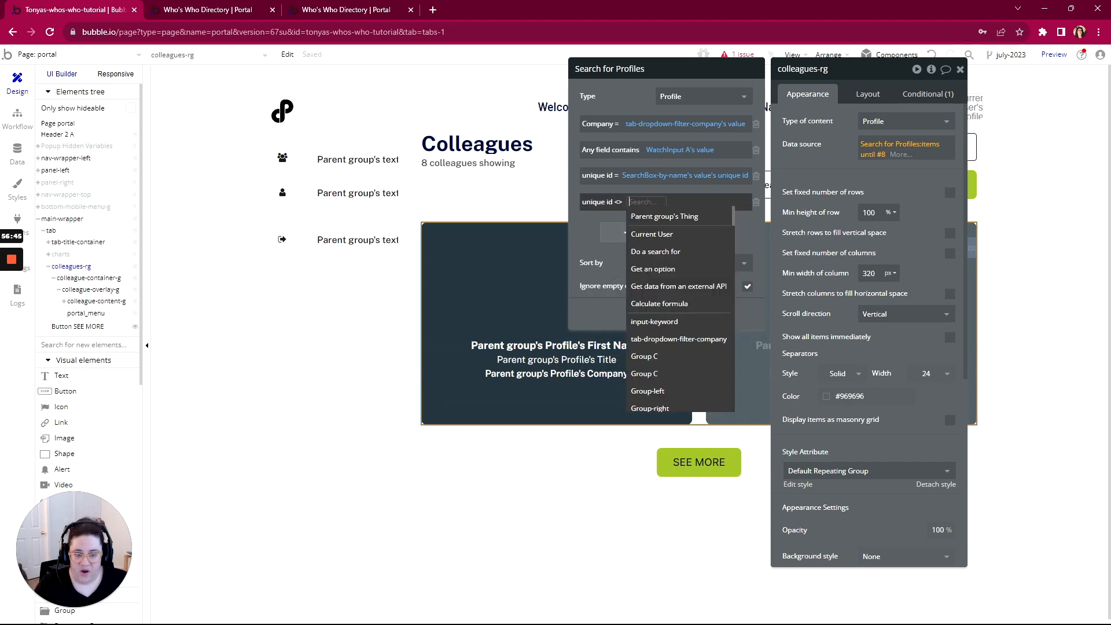
click(642, 234)
click(682, 250)
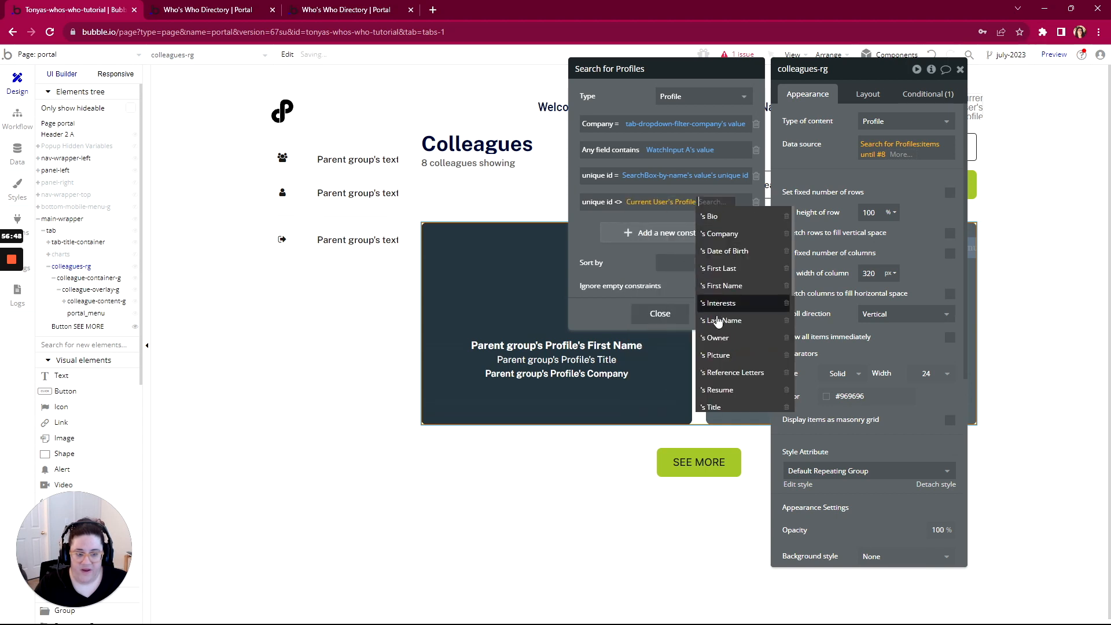
click(715, 349)
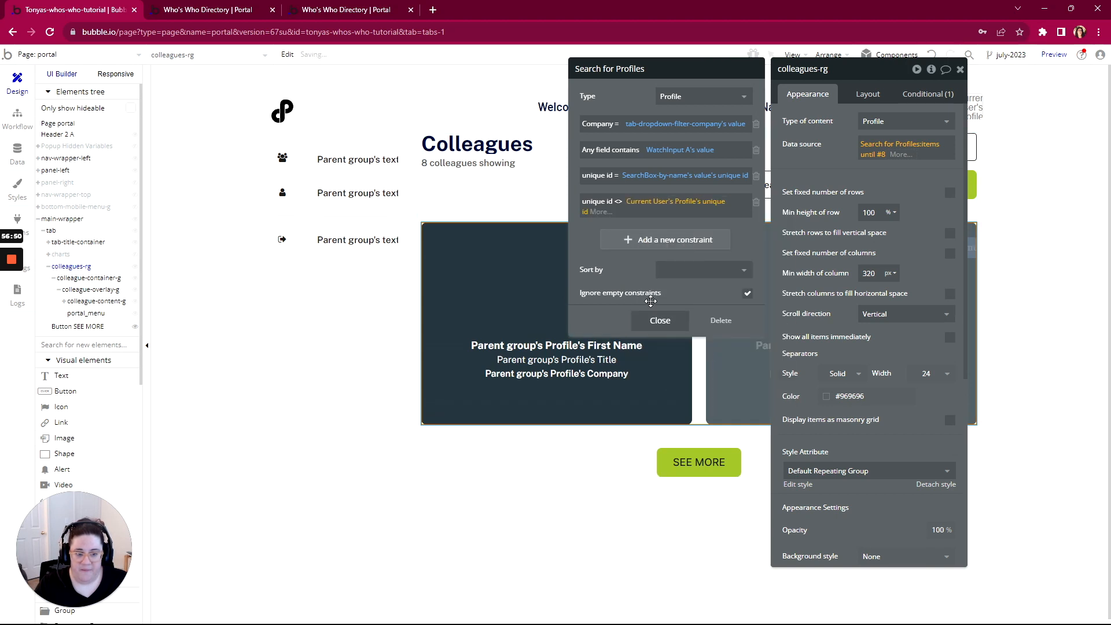
Add the same unique id exclusion to the favourites search, then reload the live portal
click(926, 94)
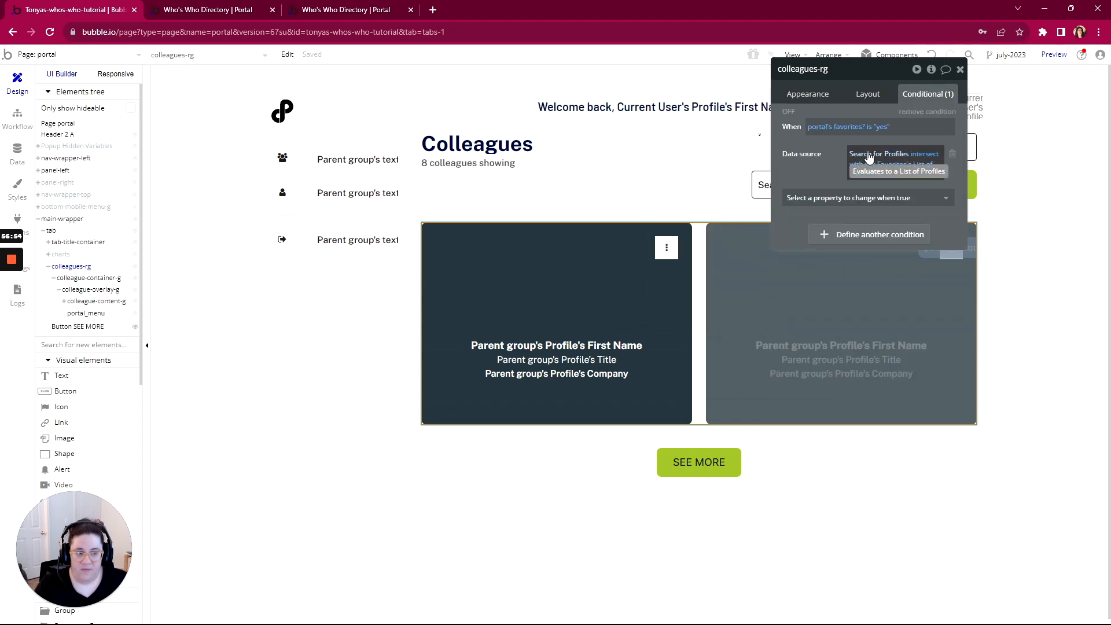
click(869, 155)
click(674, 207)
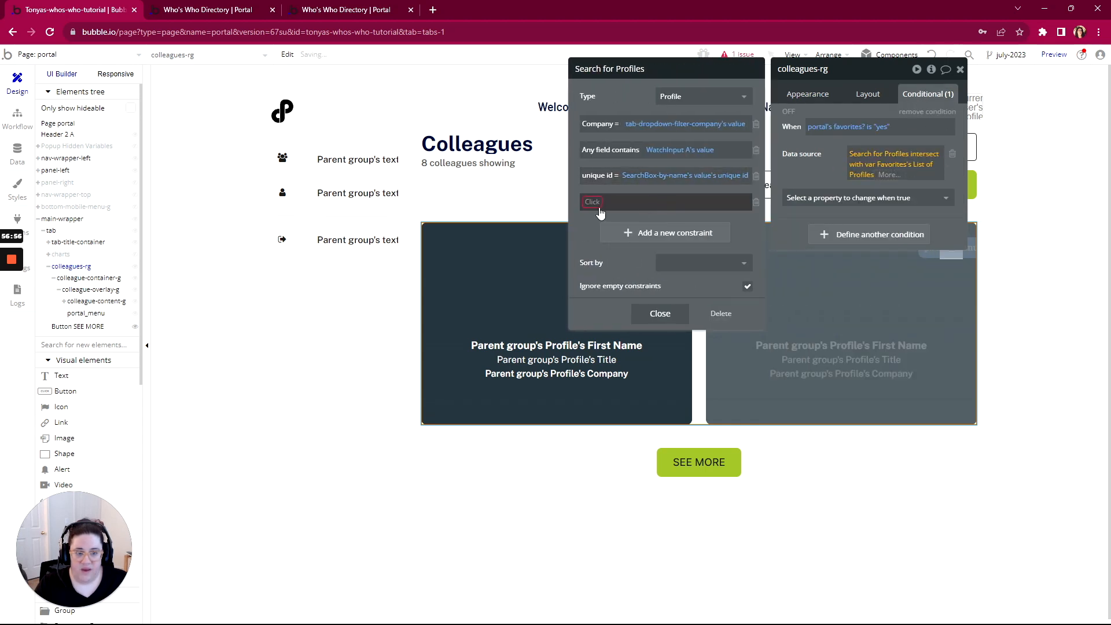
click(660, 312)
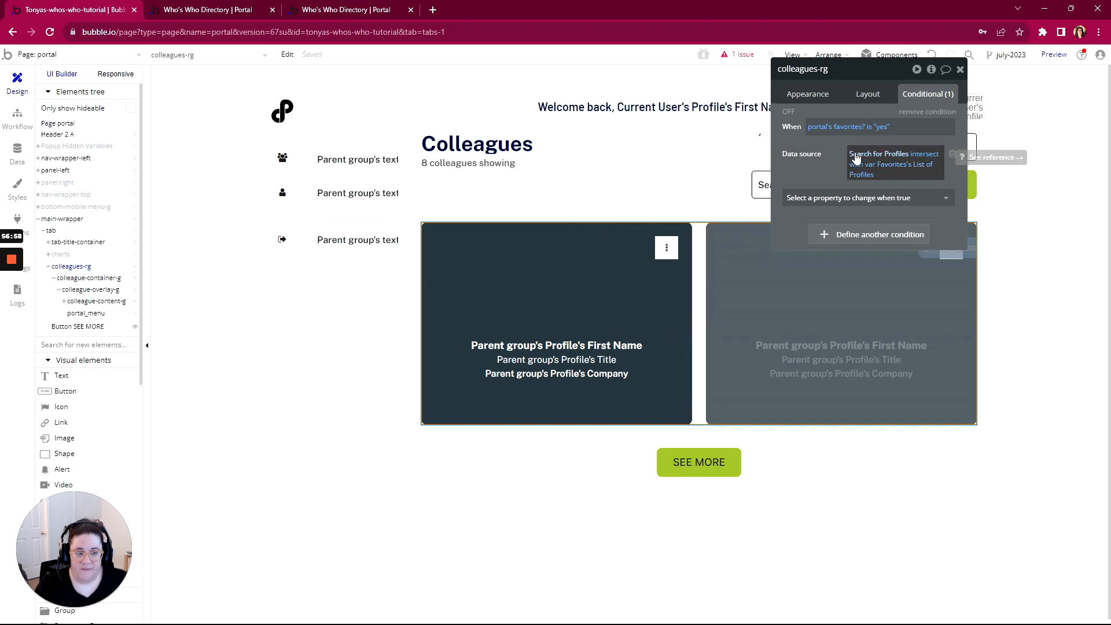
click(882, 155)
click(597, 207)
scroll(613, 359, down, 3)
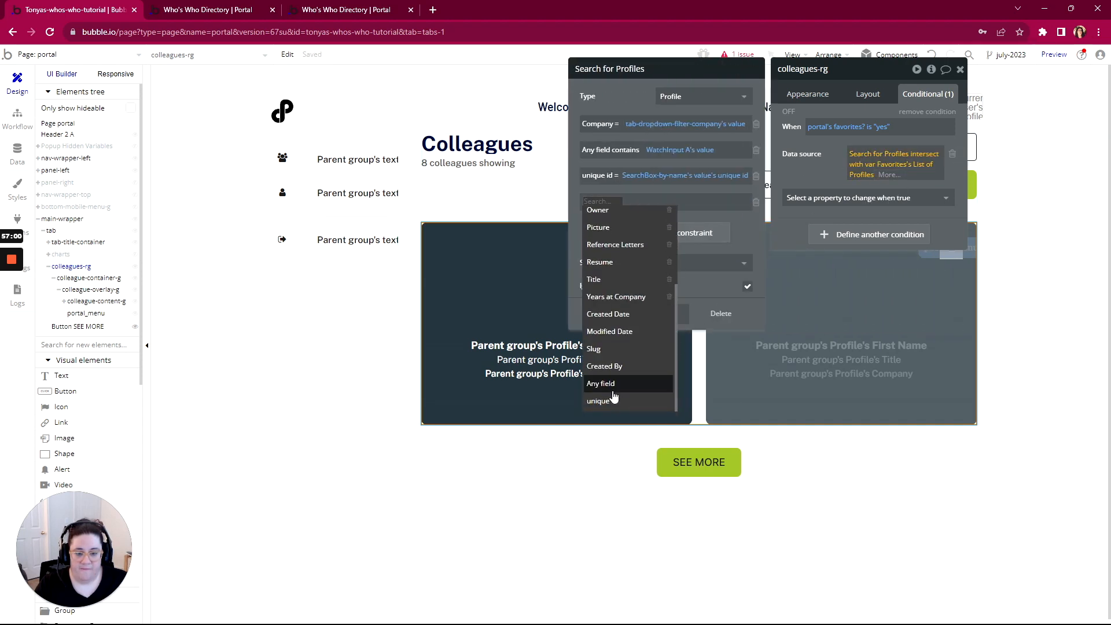
click(609, 399)
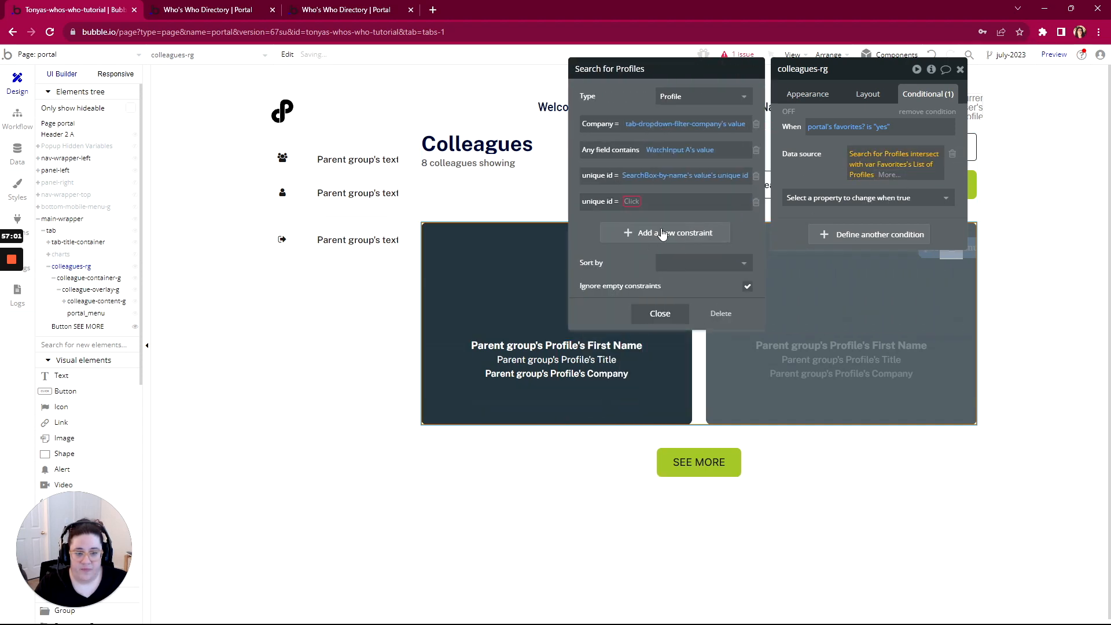
click(619, 201)
click(623, 242)
click(638, 203)
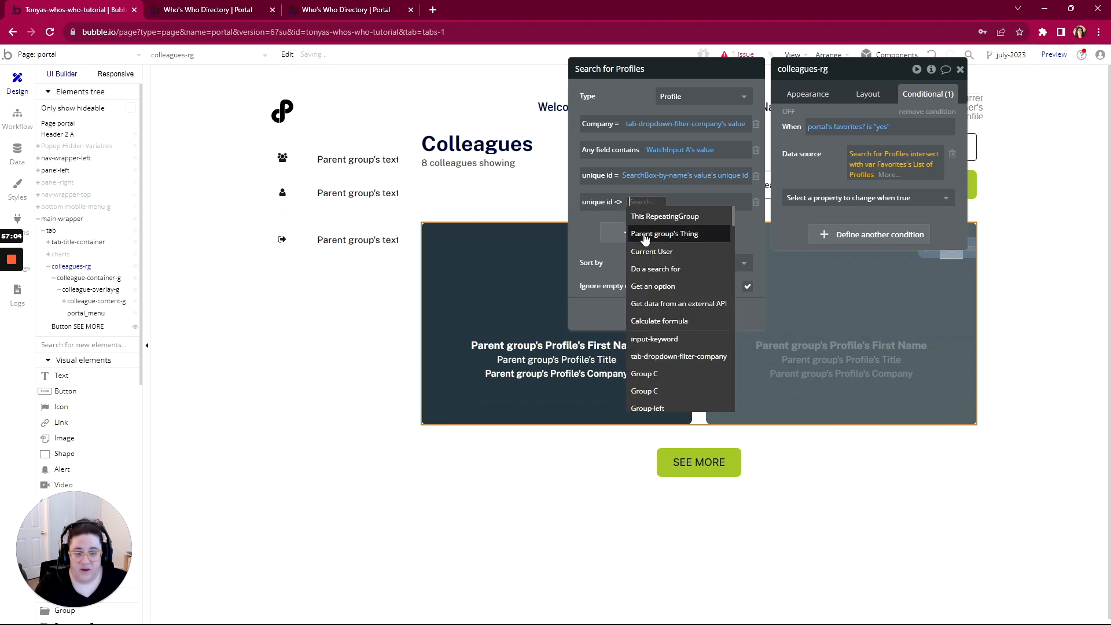
click(651, 252)
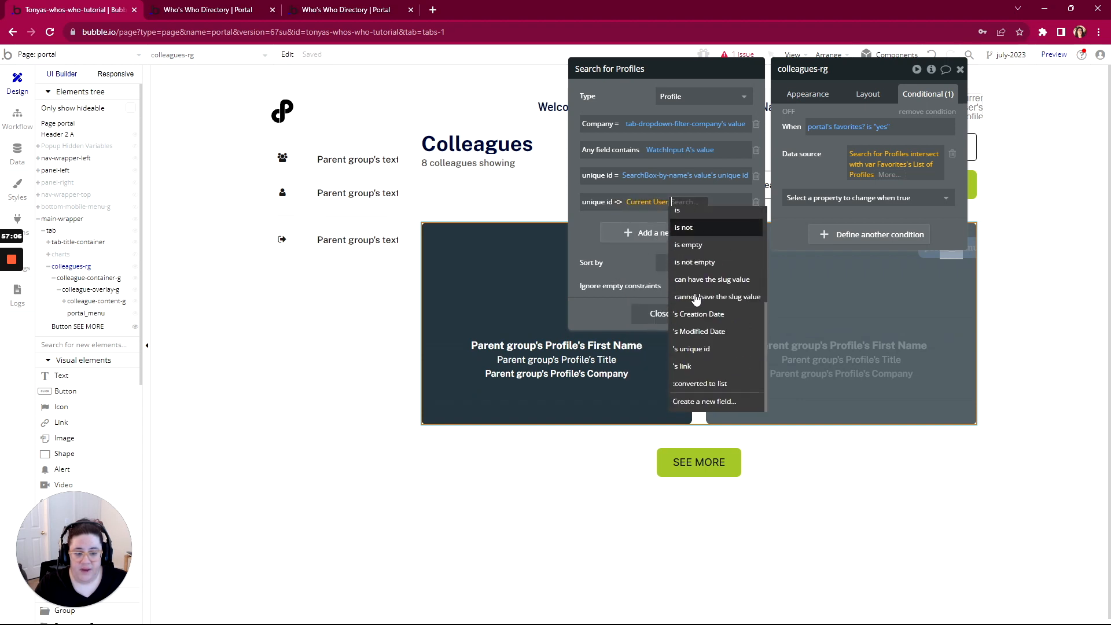
click(692, 348)
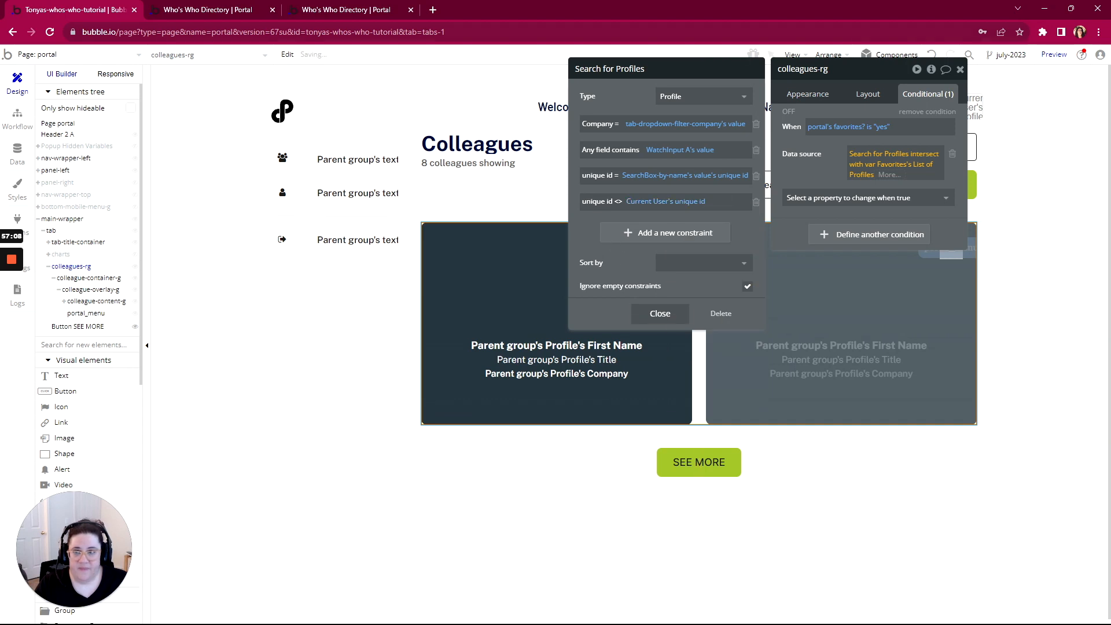
click(220, 6)
key(F5)
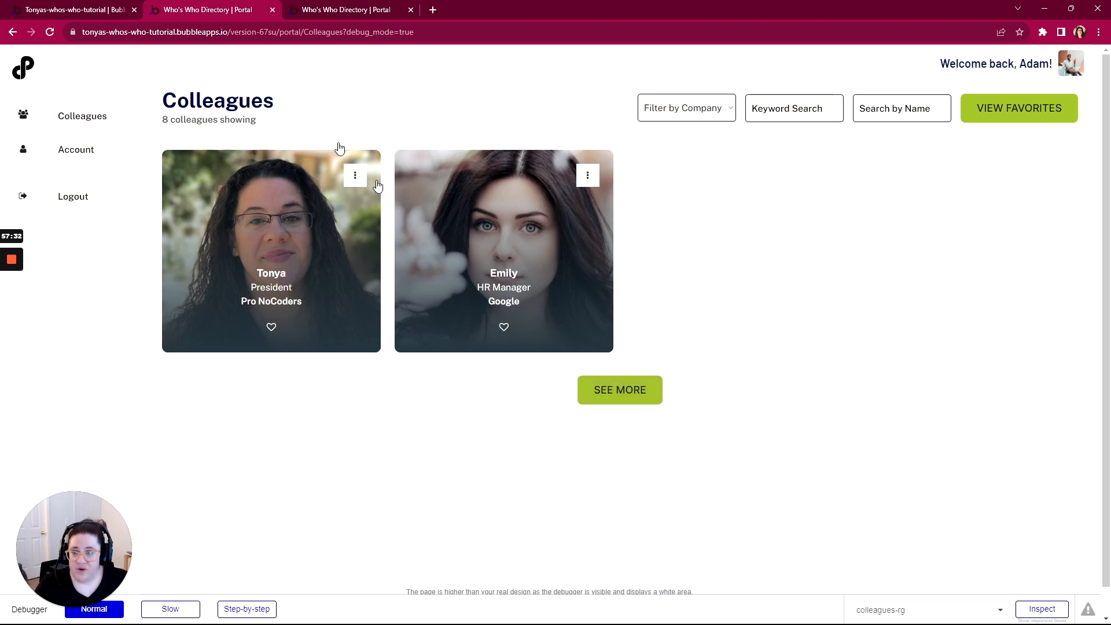
Back in the editor, select the SEE MORE button to edit its visibility condition
click(102, 17)
click(713, 461)
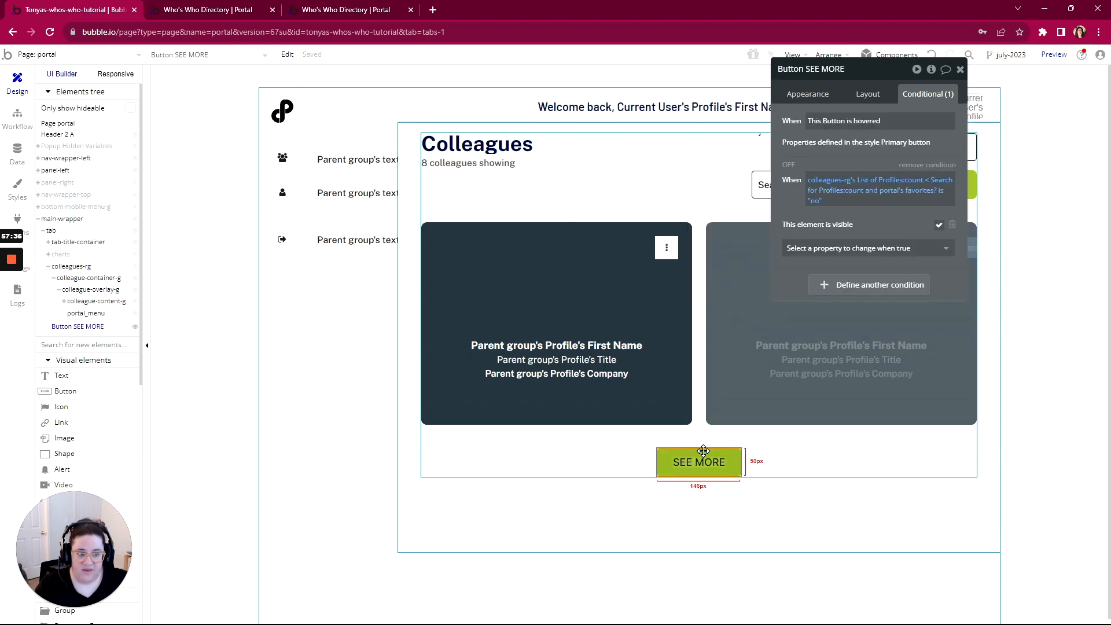
Clear SEE MORE's visibility condition and copy colleagues-rg's data source expression
click(936, 184)
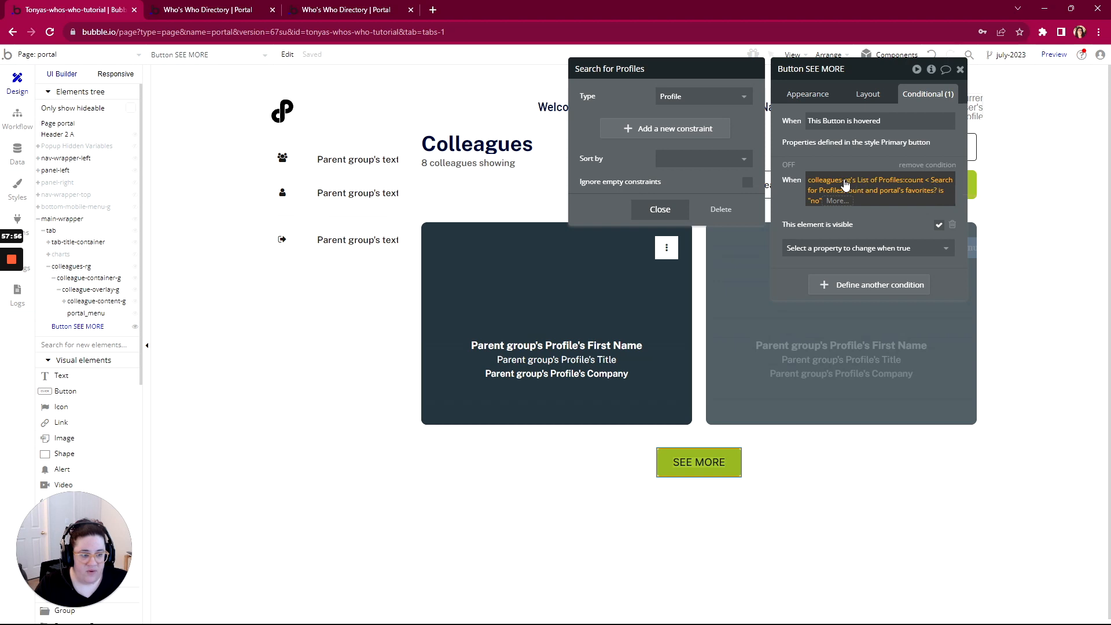
right_click(891, 184)
click(912, 185)
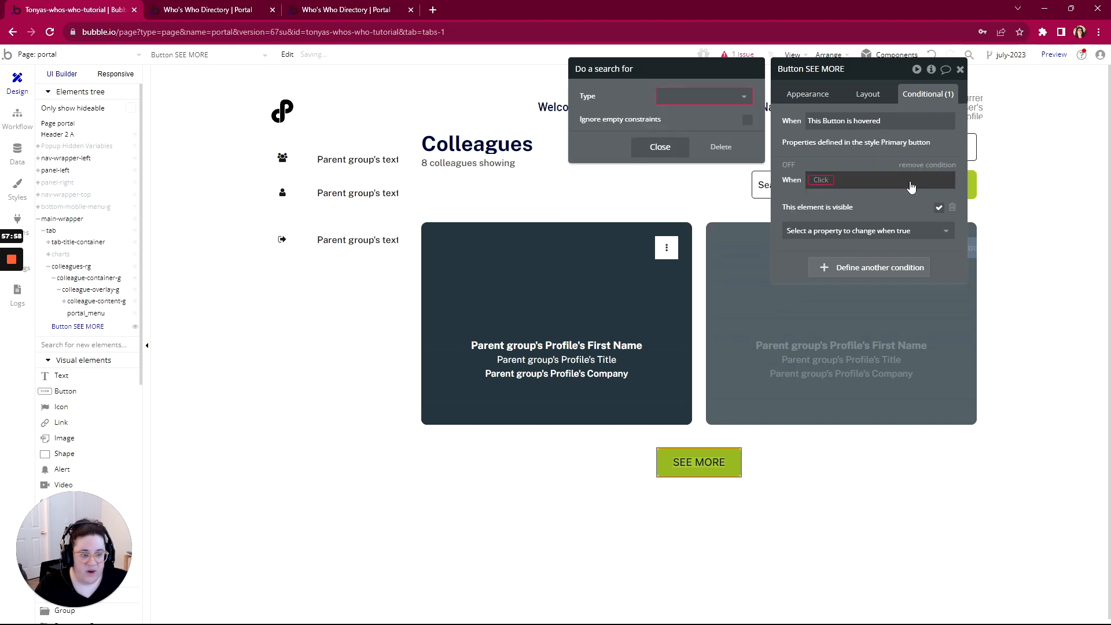
click(717, 150)
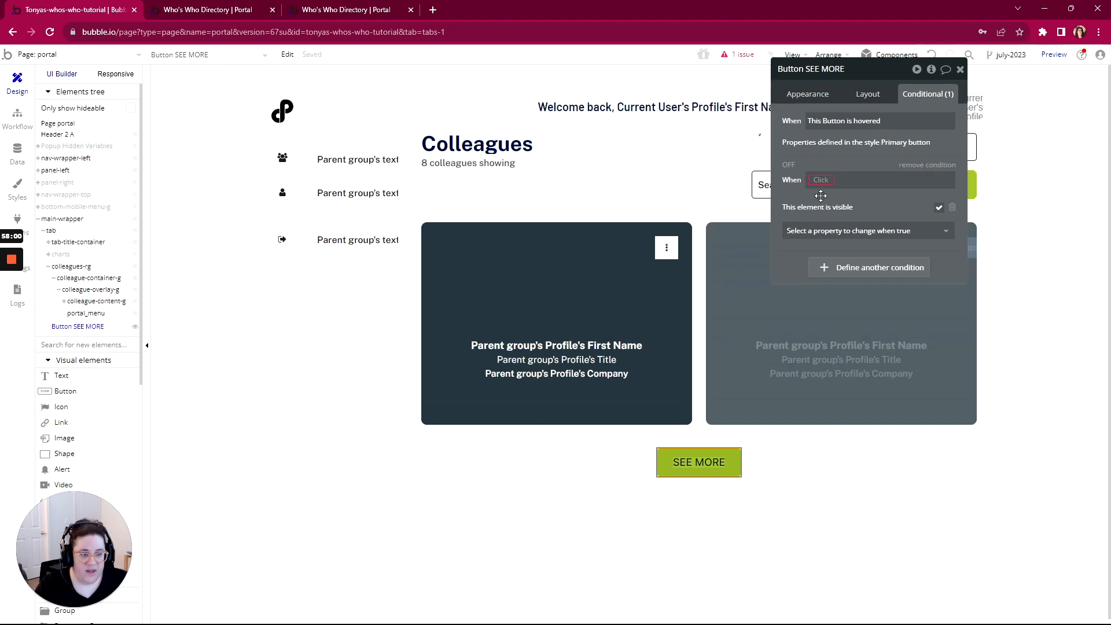
click(714, 317)
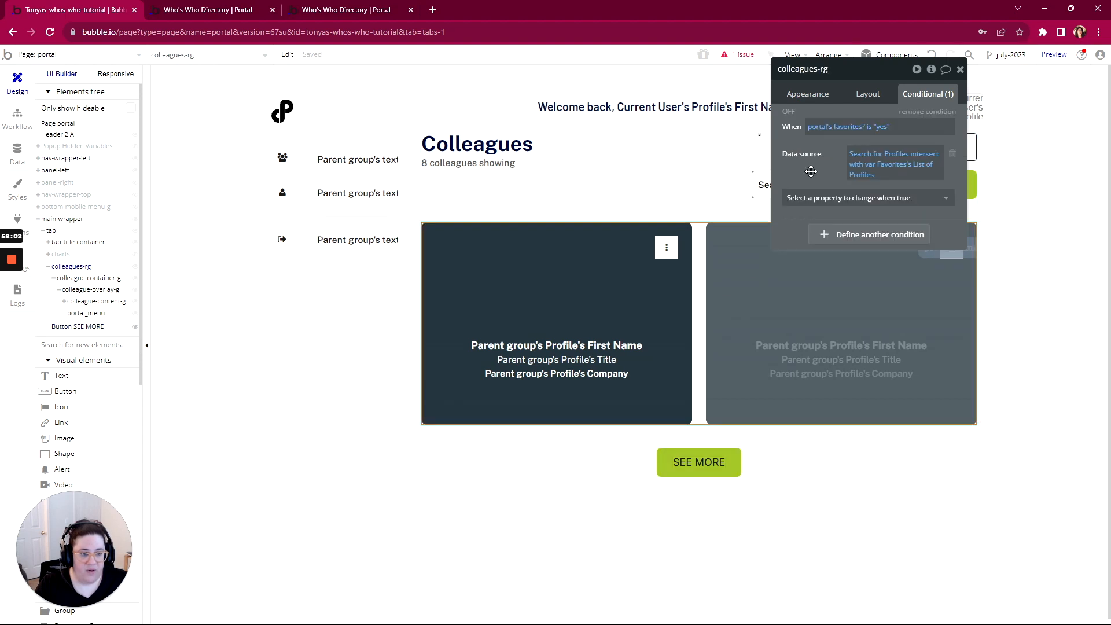
click(808, 94)
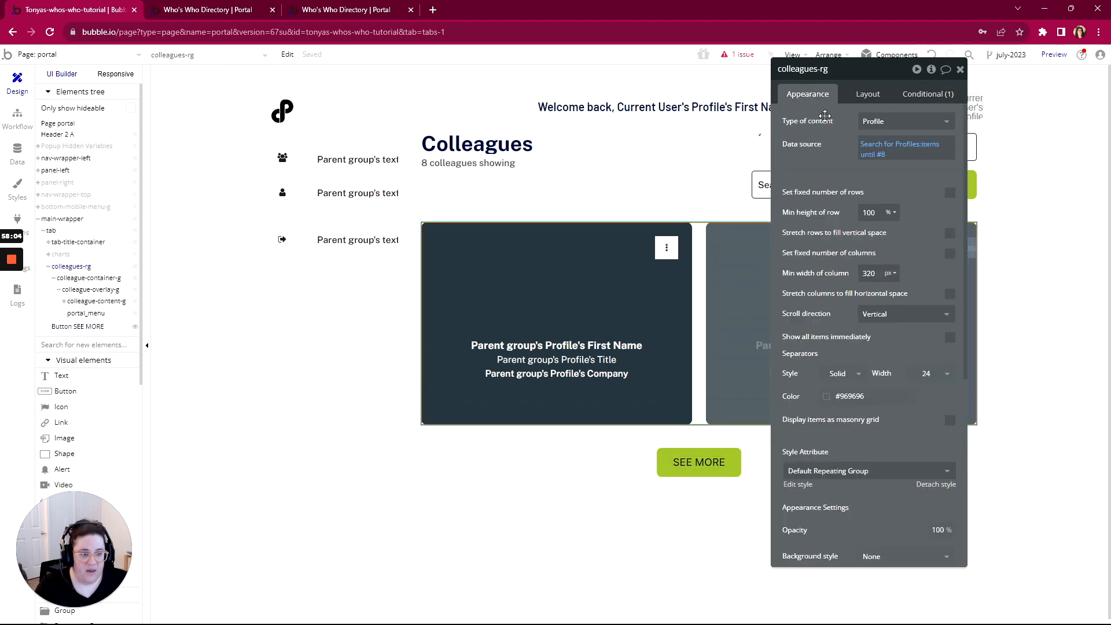
right_click(887, 157)
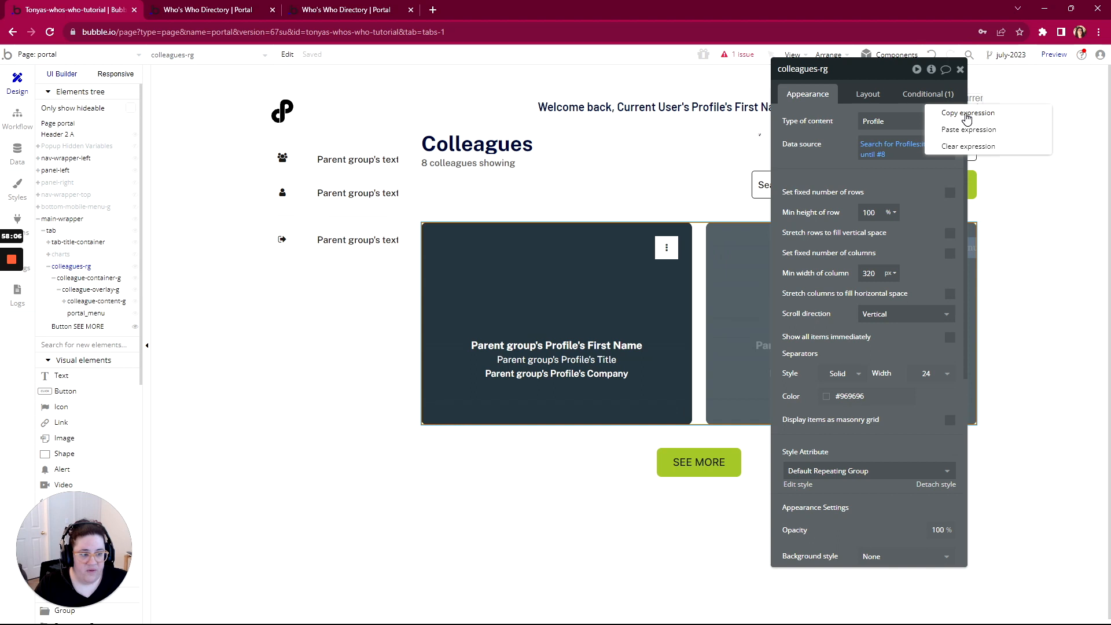
click(966, 113)
Paste the copied search into SEE MORE's condition and remove its item limit of 8
click(697, 462)
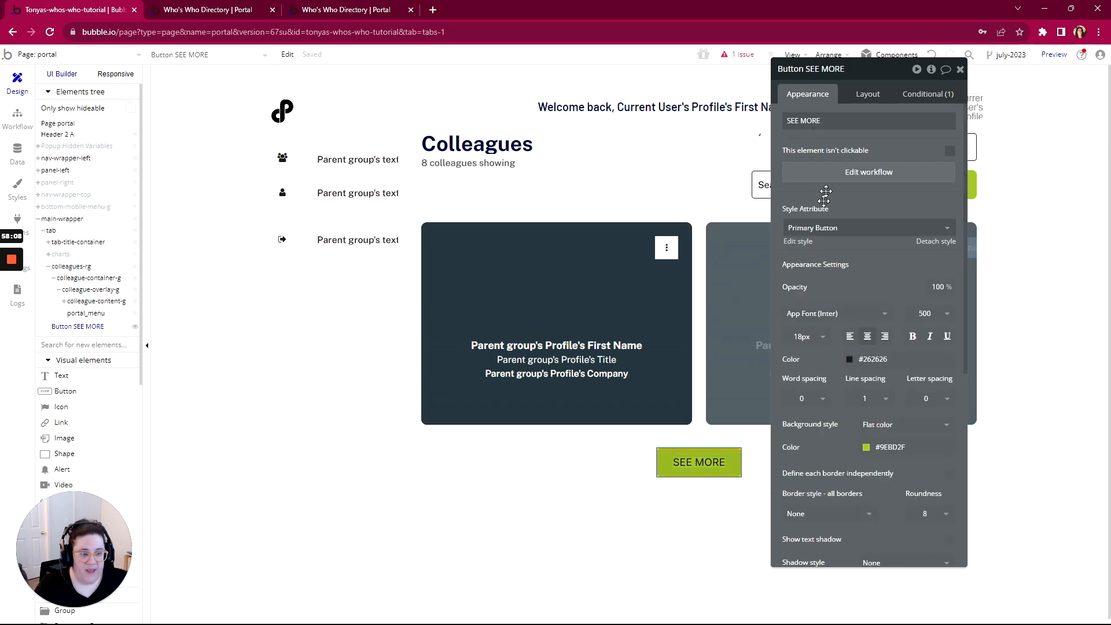
click(927, 94)
right_click(850, 183)
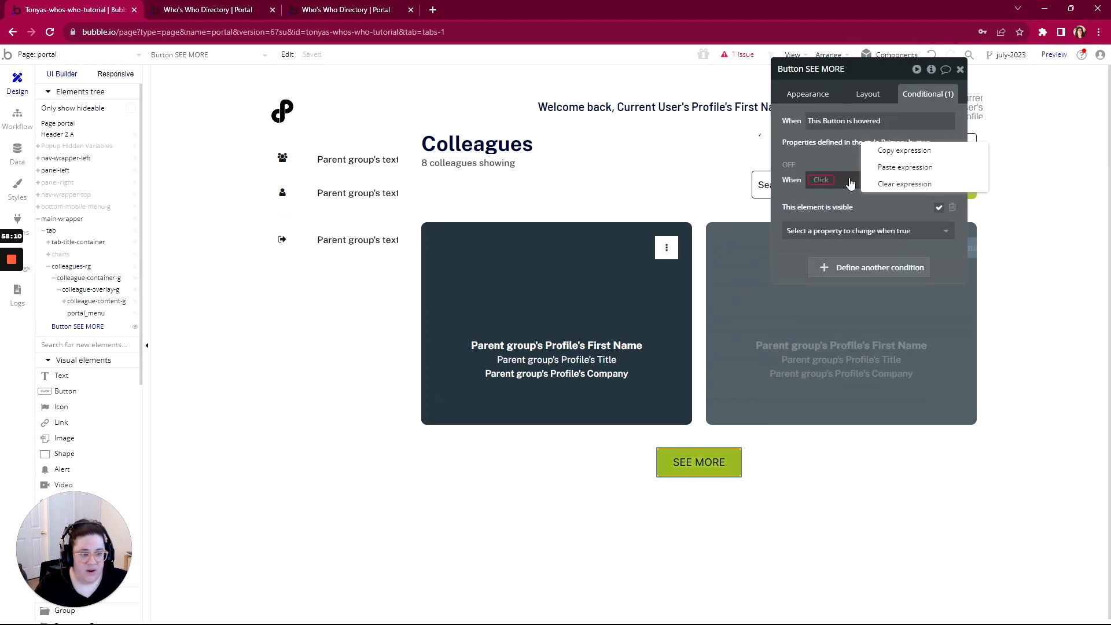
click(904, 167)
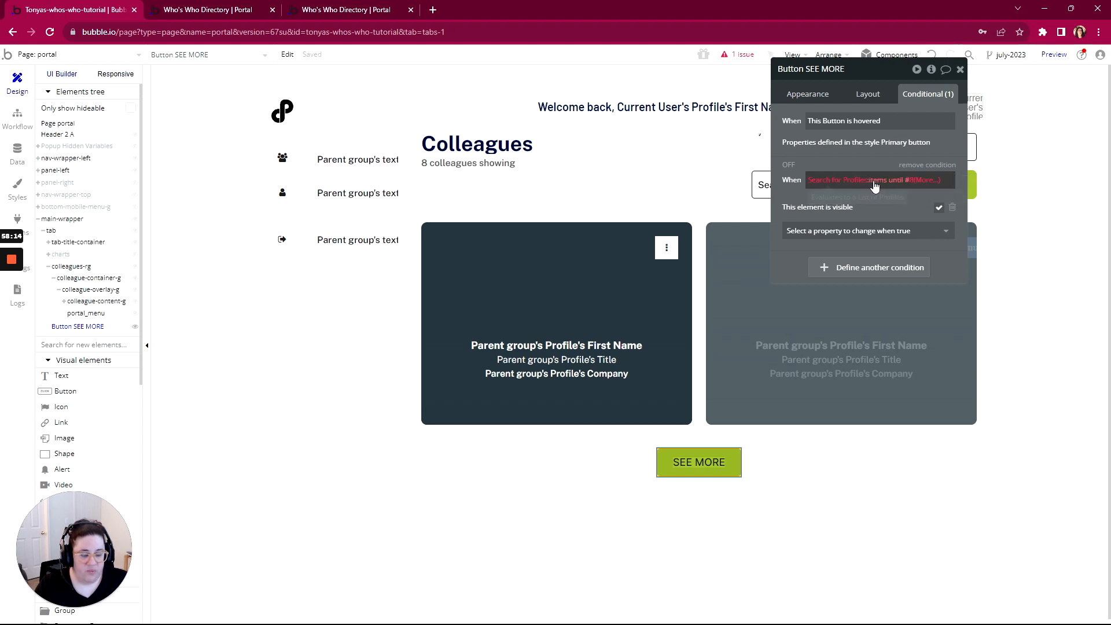
click(921, 183)
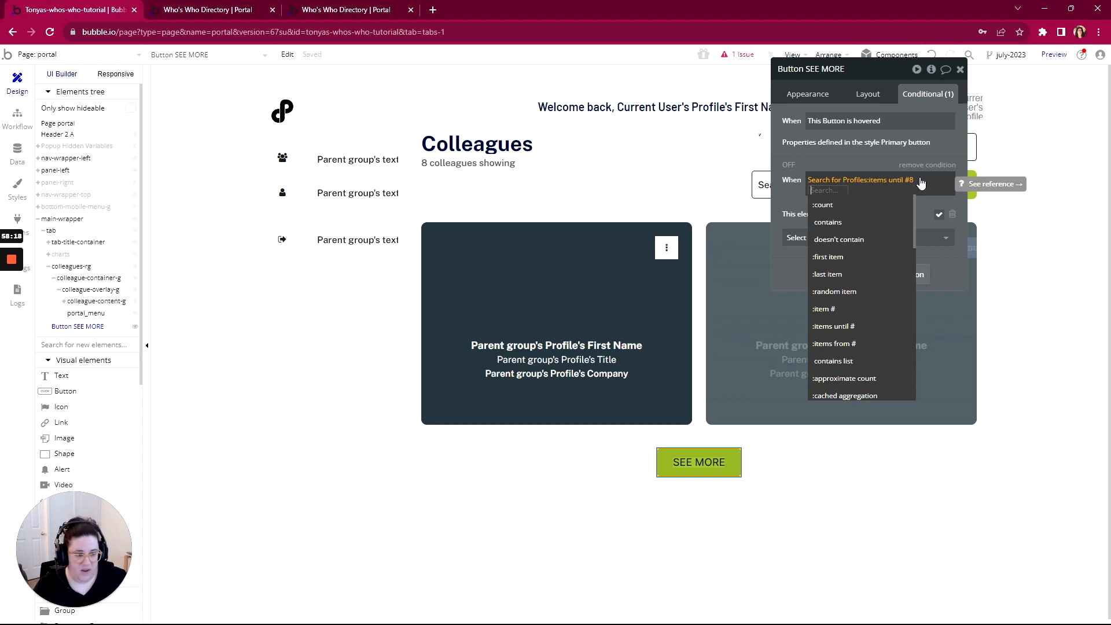
click(920, 182)
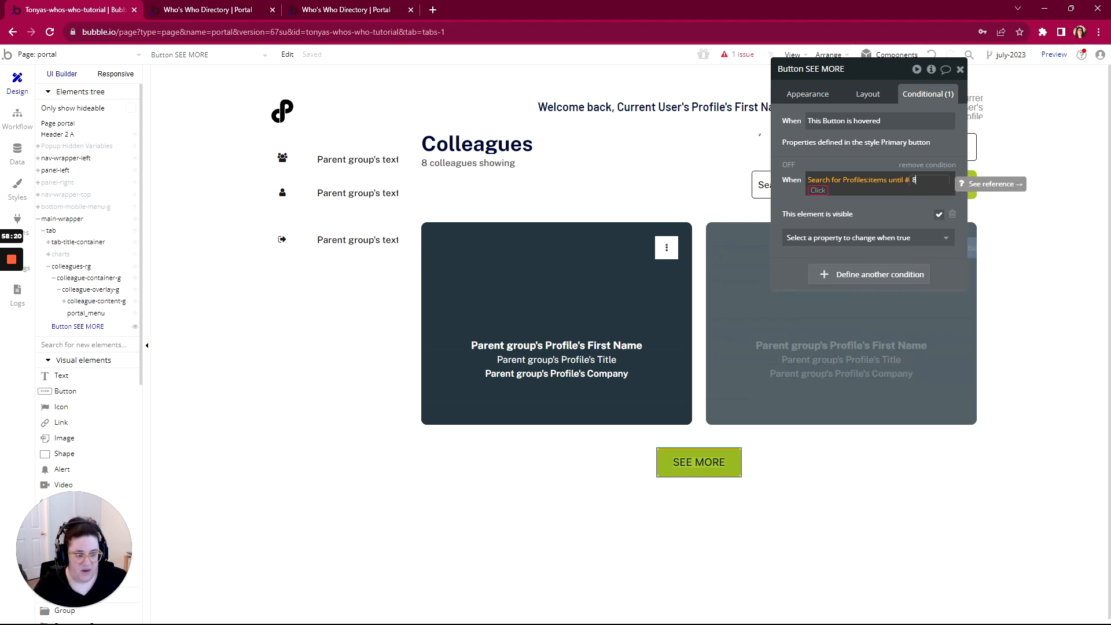
click(920, 182)
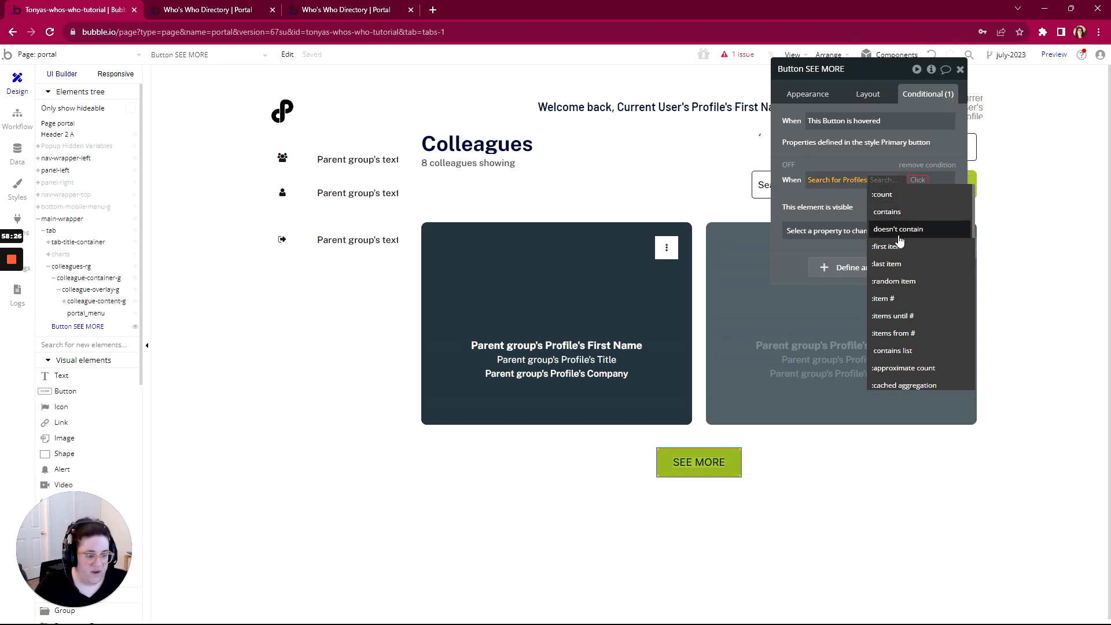
scroll(909, 231, down, 2)
scroll(902, 226, up, 2)
Require the search's count to exceed colleagues-rg's List of Profiles count
click(884, 195)
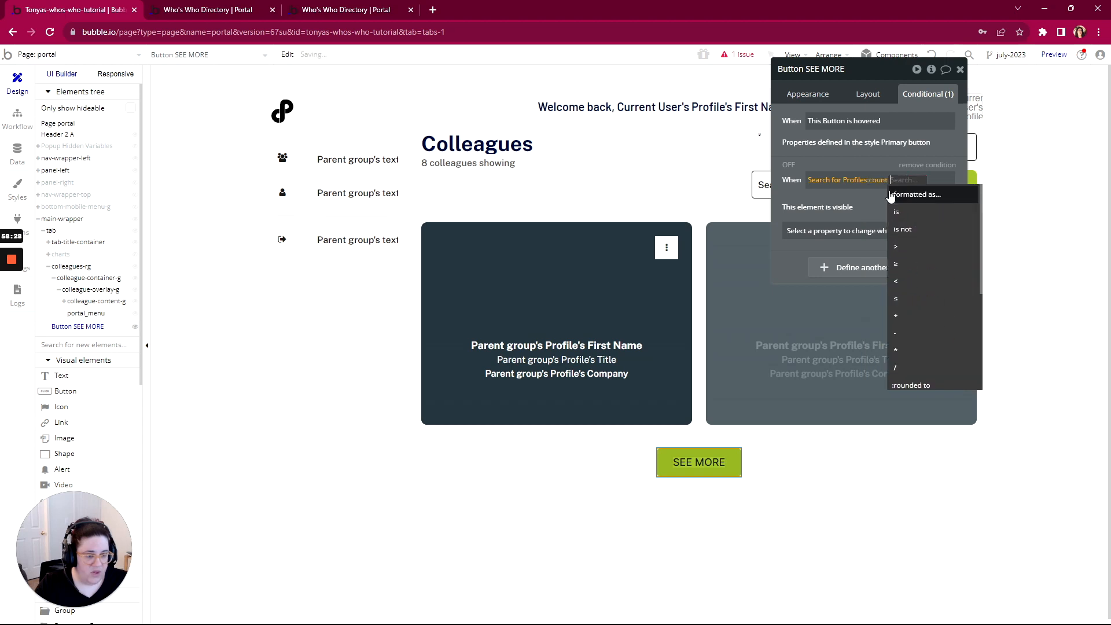
click(903, 248)
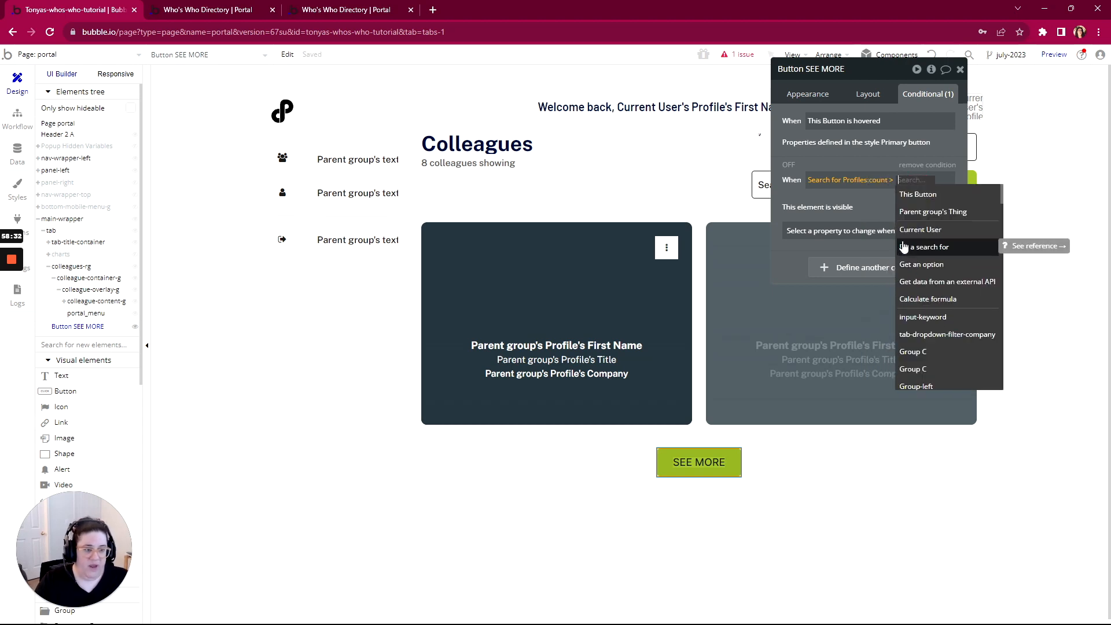
text(coll)
click(928, 195)
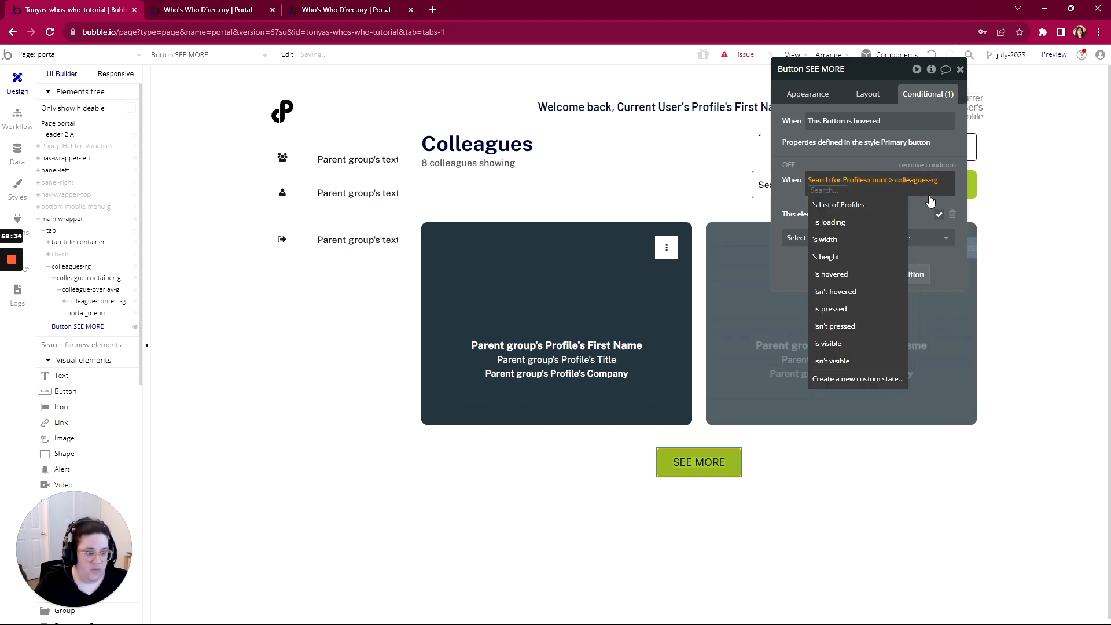
click(839, 205)
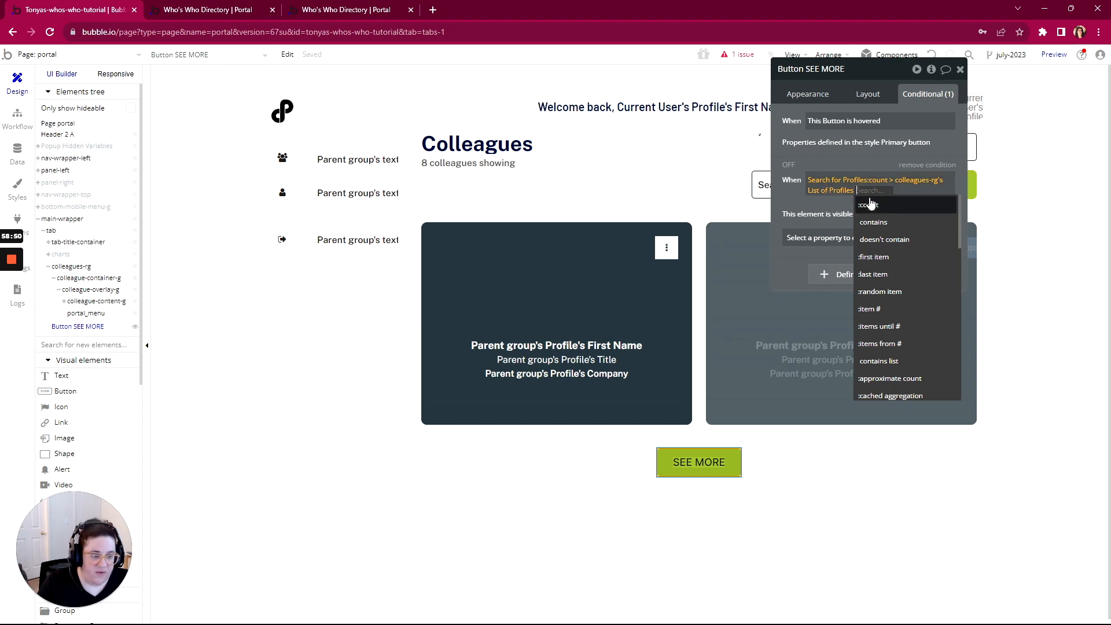
scroll(871, 212, down, 3)
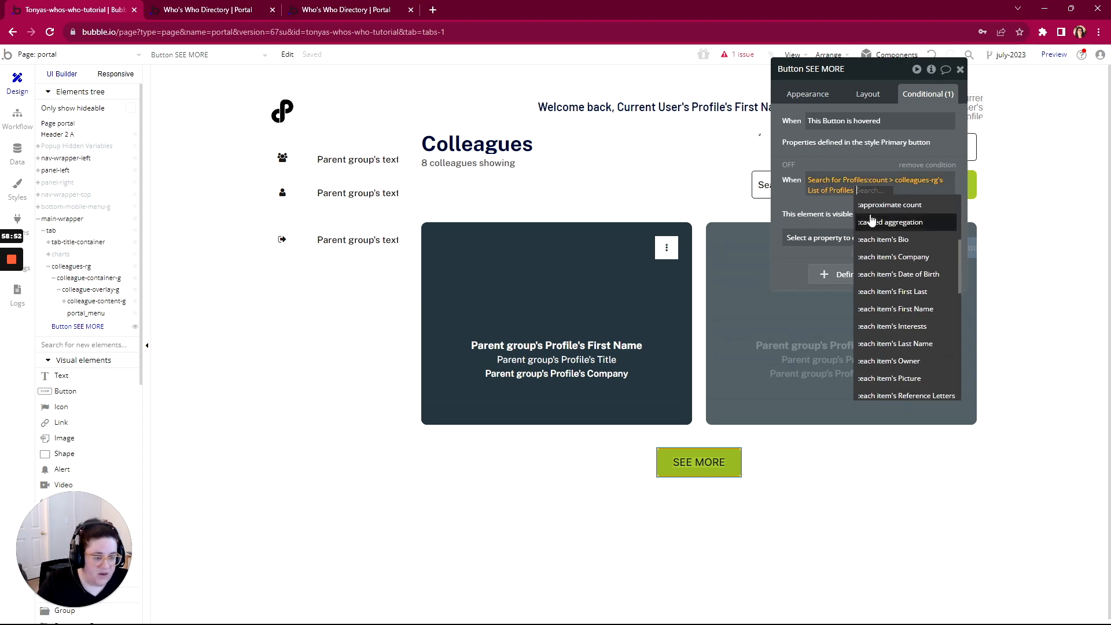
scroll(870, 221, up, 3)
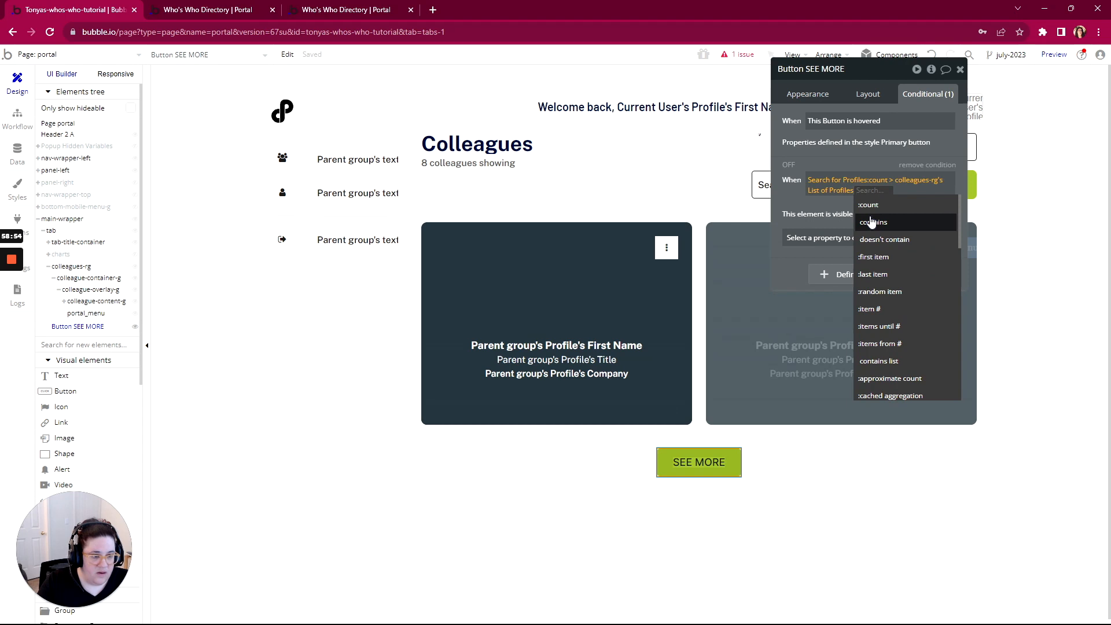
click(868, 205)
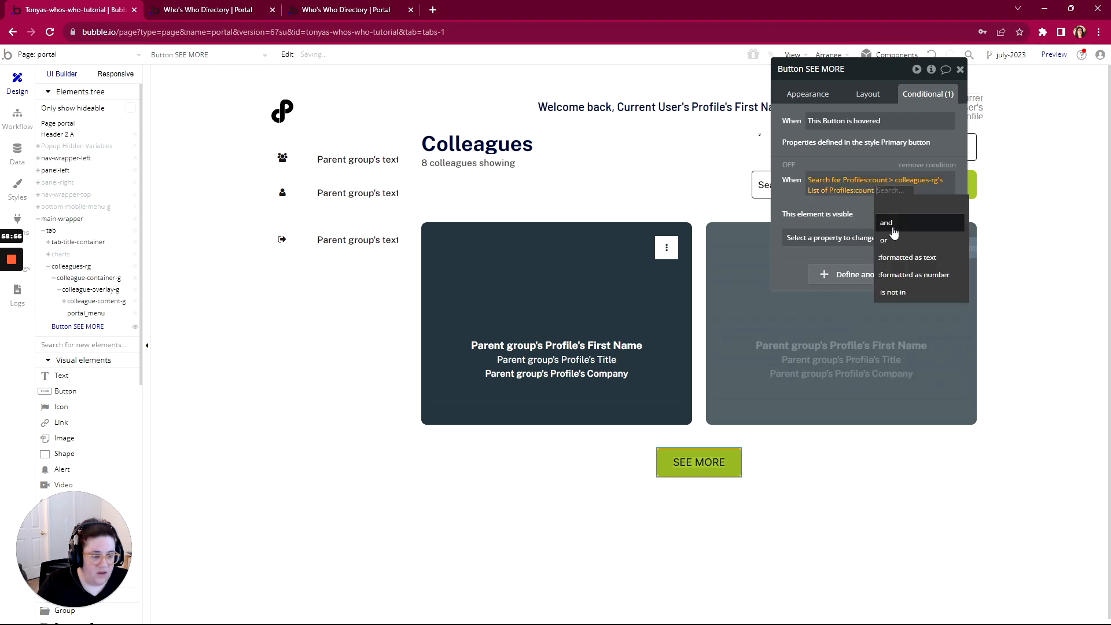
Append 'and portal's favorites? is "no"' to the condition, then reload the live portal
click(894, 231)
click(893, 231)
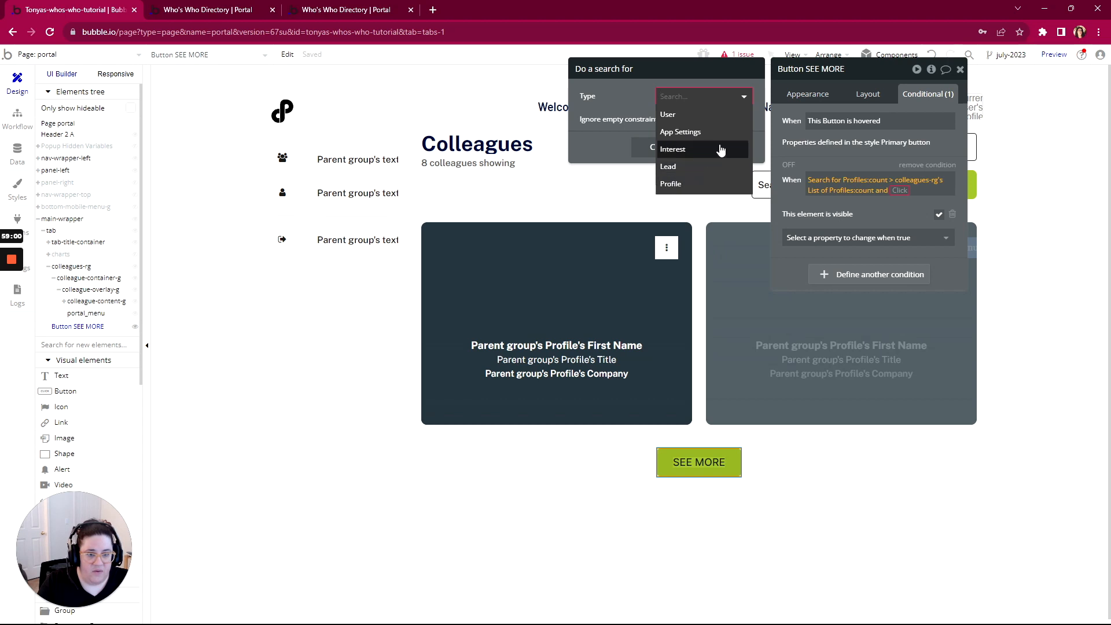
click(725, 72)
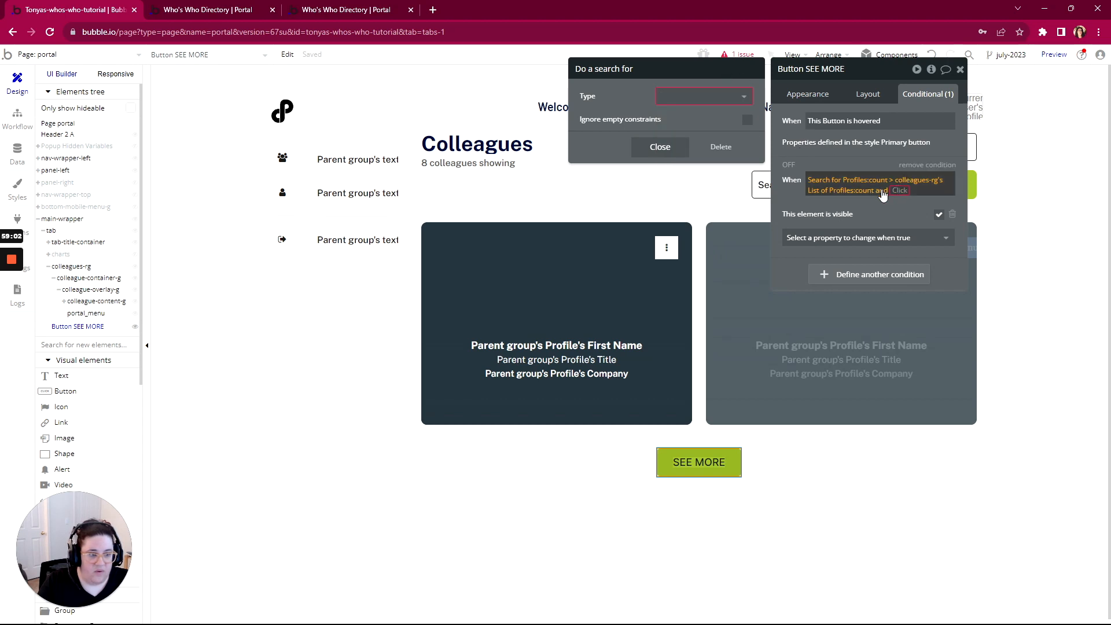
click(721, 146)
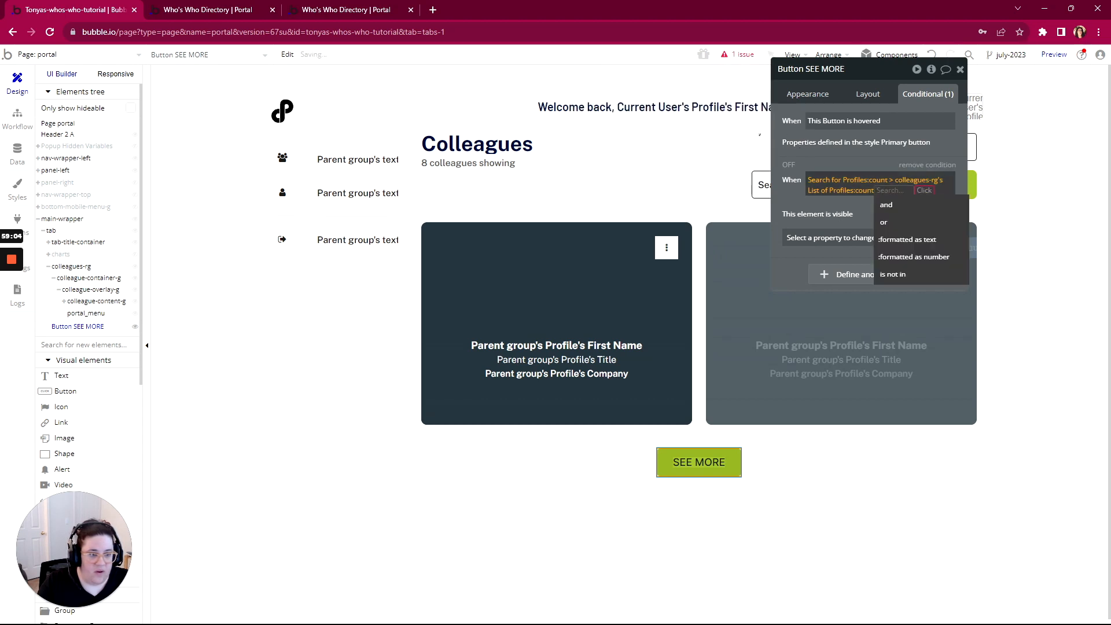
click(894, 206)
text(port)
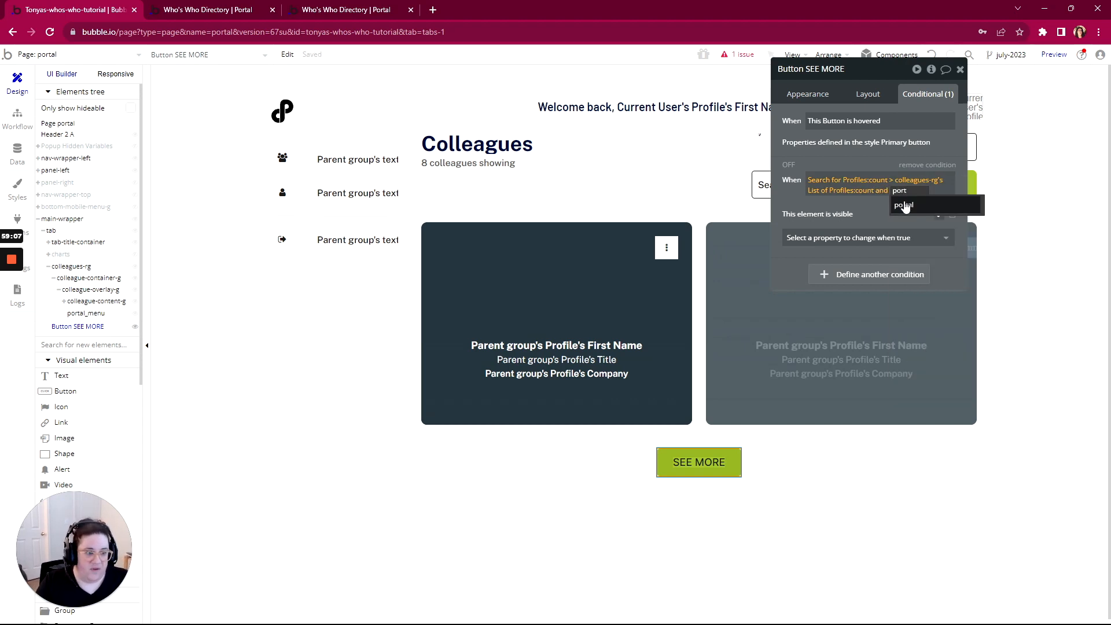
click(904, 206)
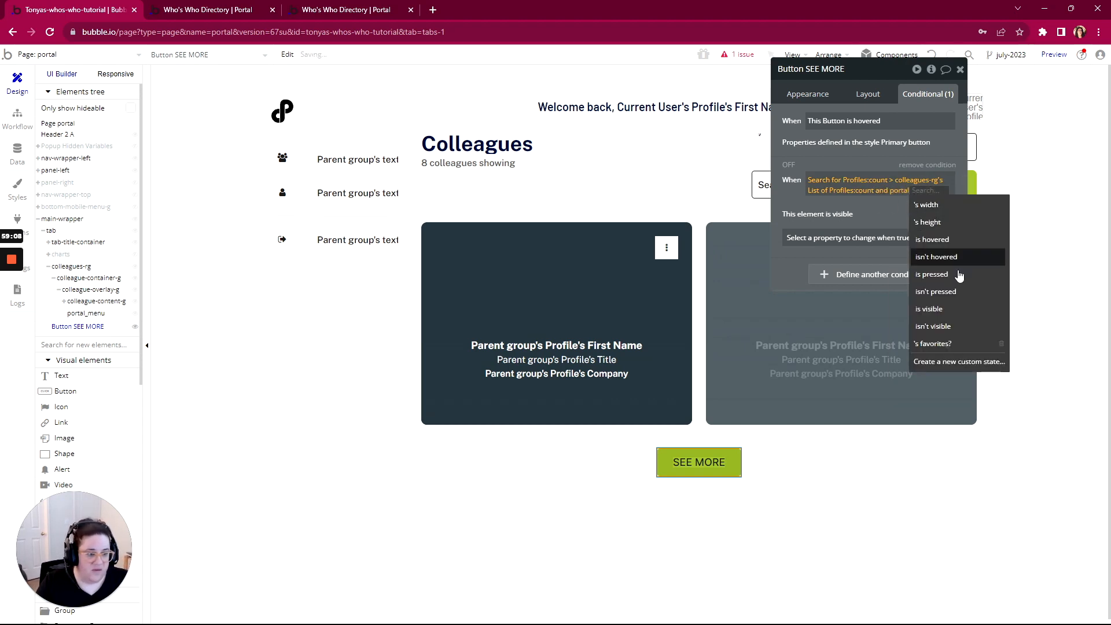
click(928, 344)
click(810, 203)
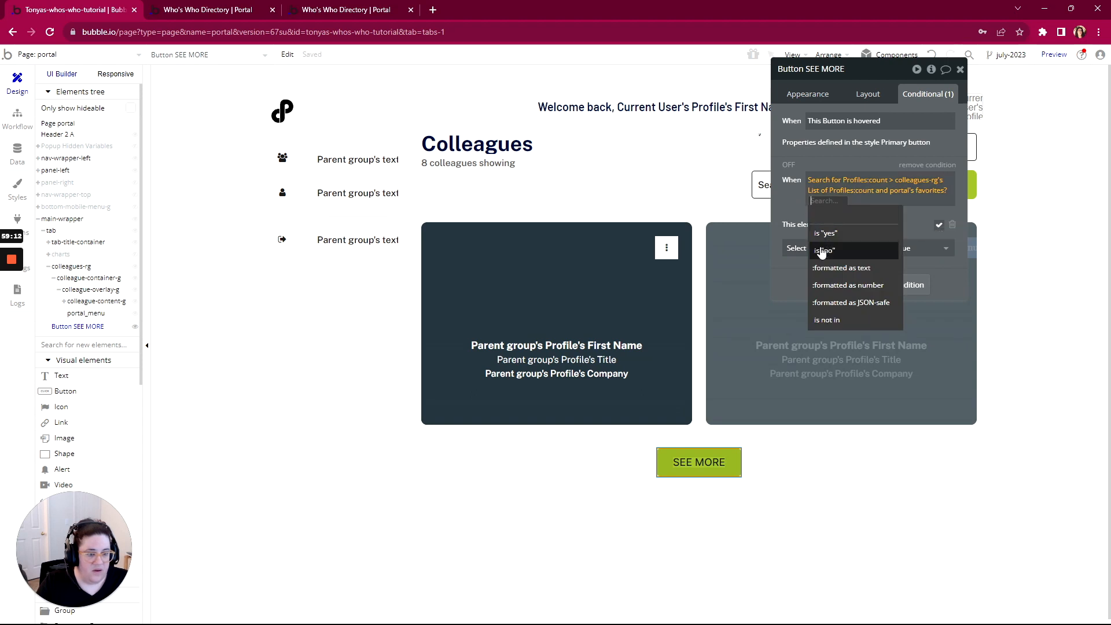
click(822, 253)
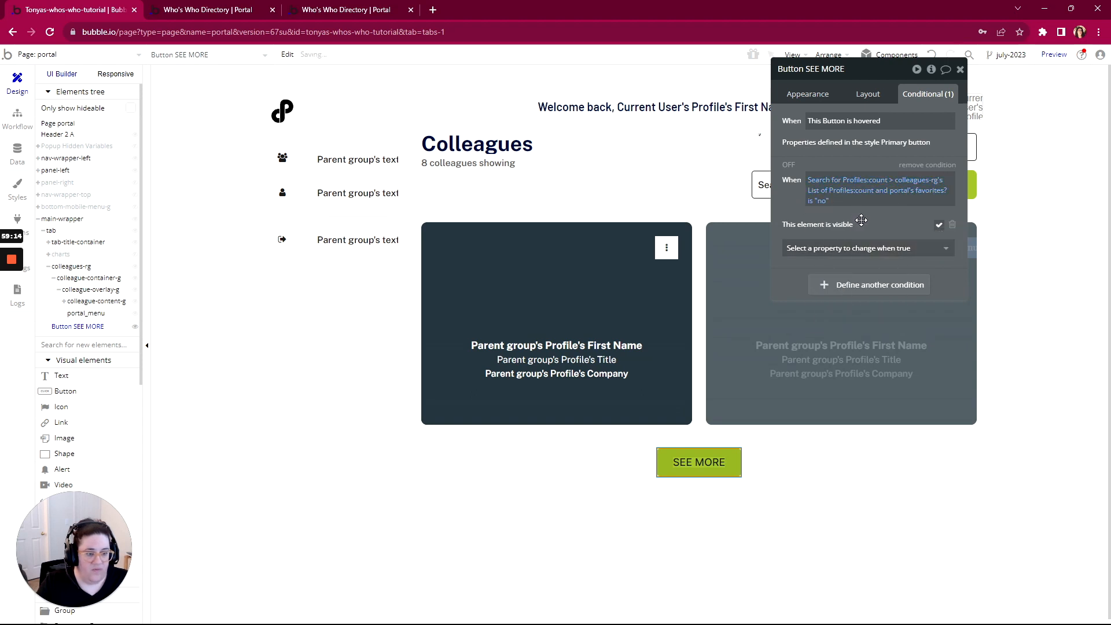
click(230, 11)
click(349, 57)
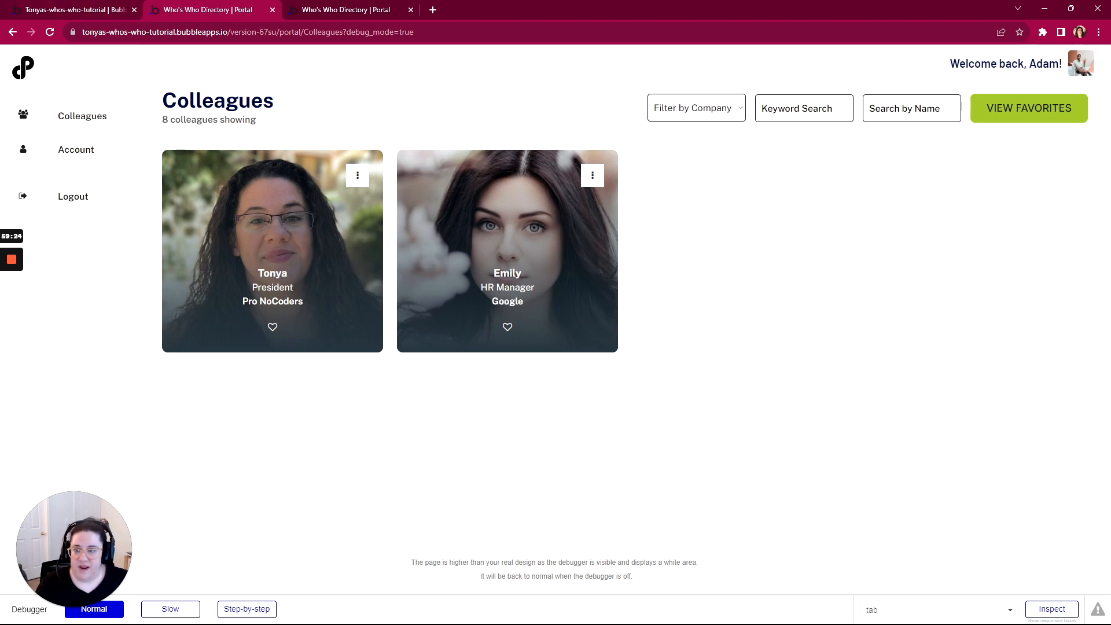
Replace the fixed 8 in '8 colleagues showing' with colleagues-rg's List of Profiles:count, then reload
click(87, 12)
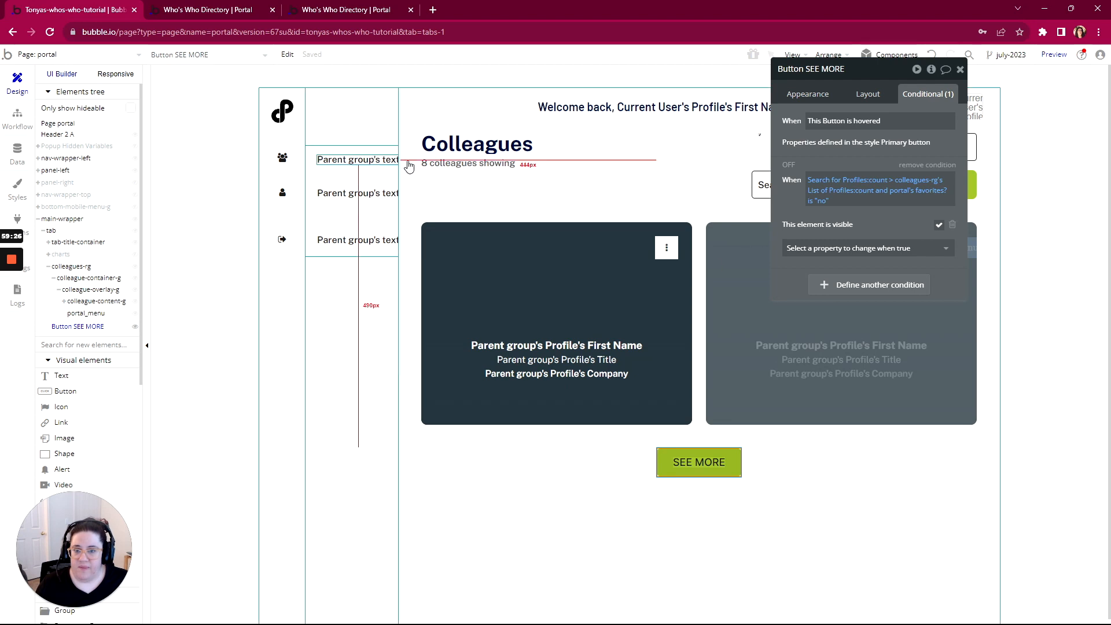
double_click(460, 162)
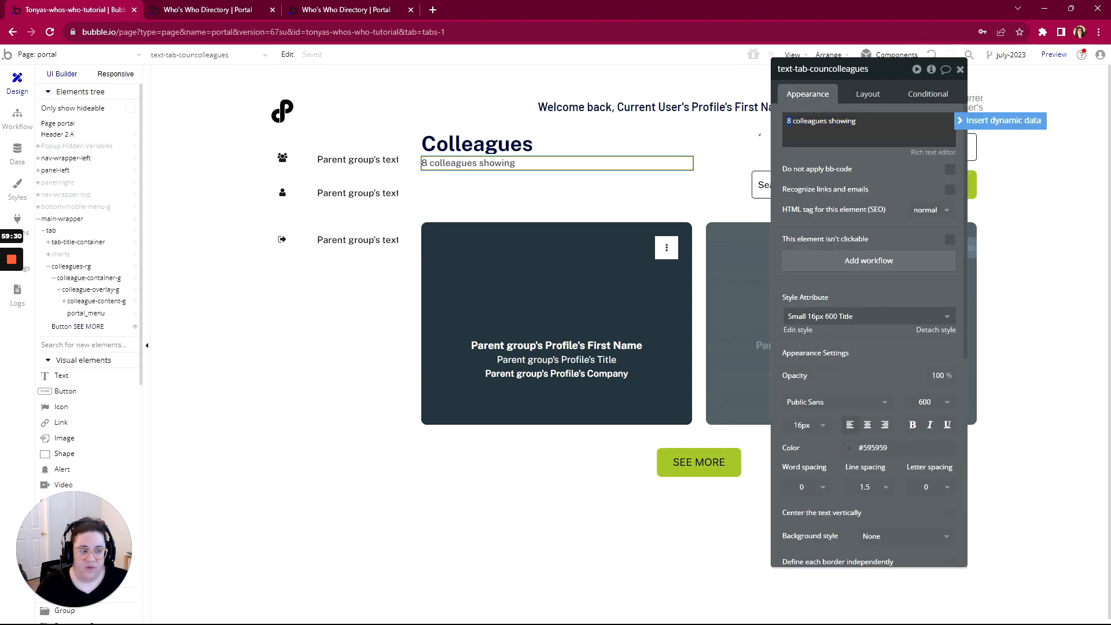
click(999, 121)
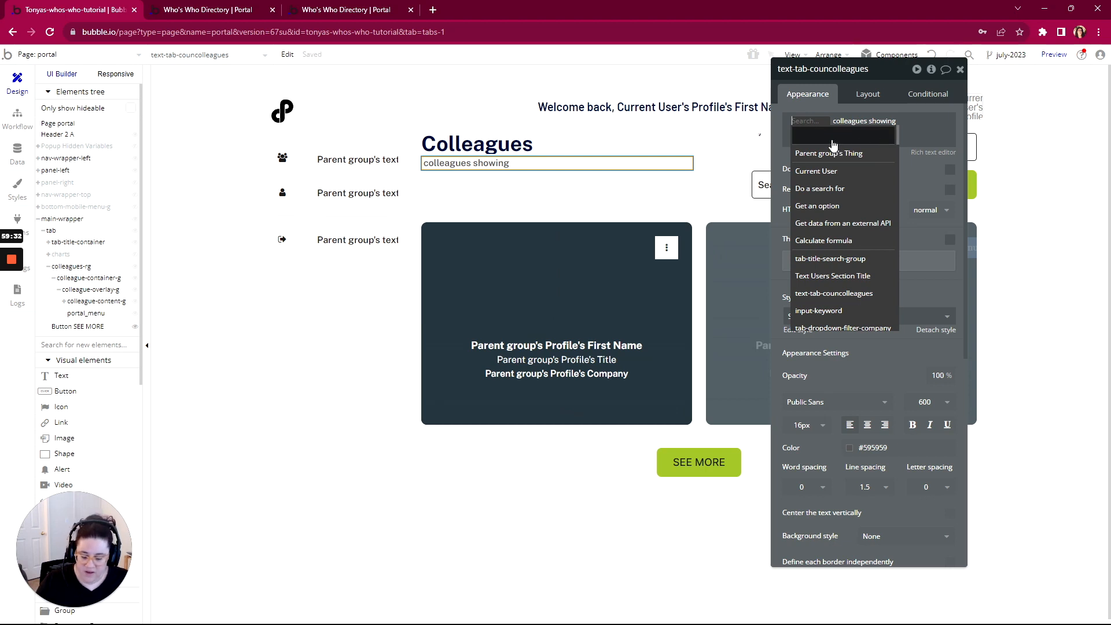
text(rg)
click(826, 154)
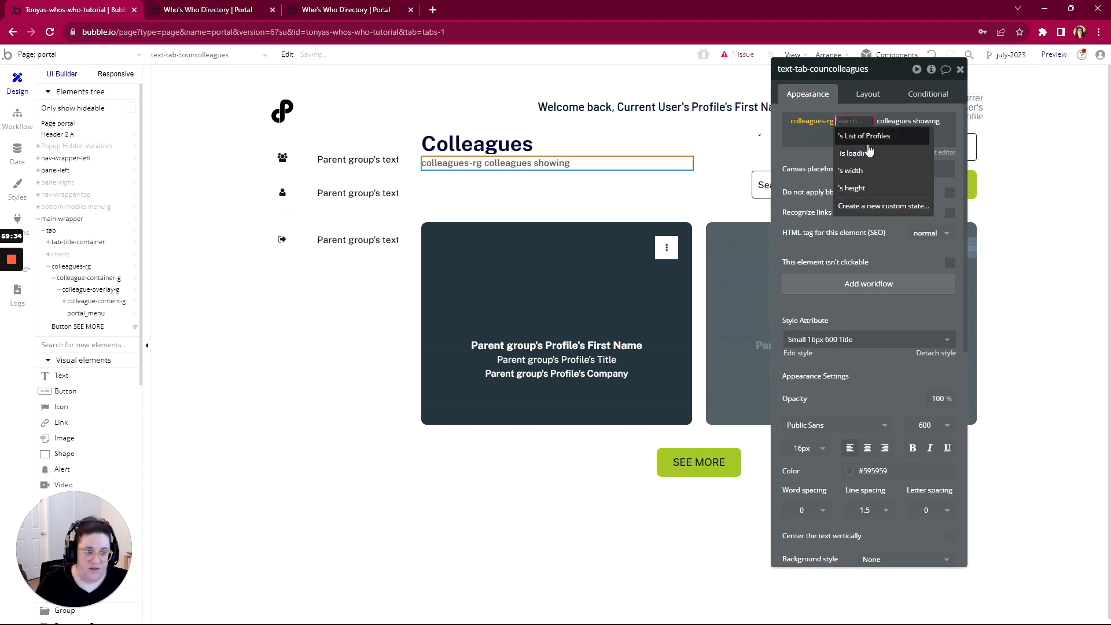
click(869, 141)
click(905, 140)
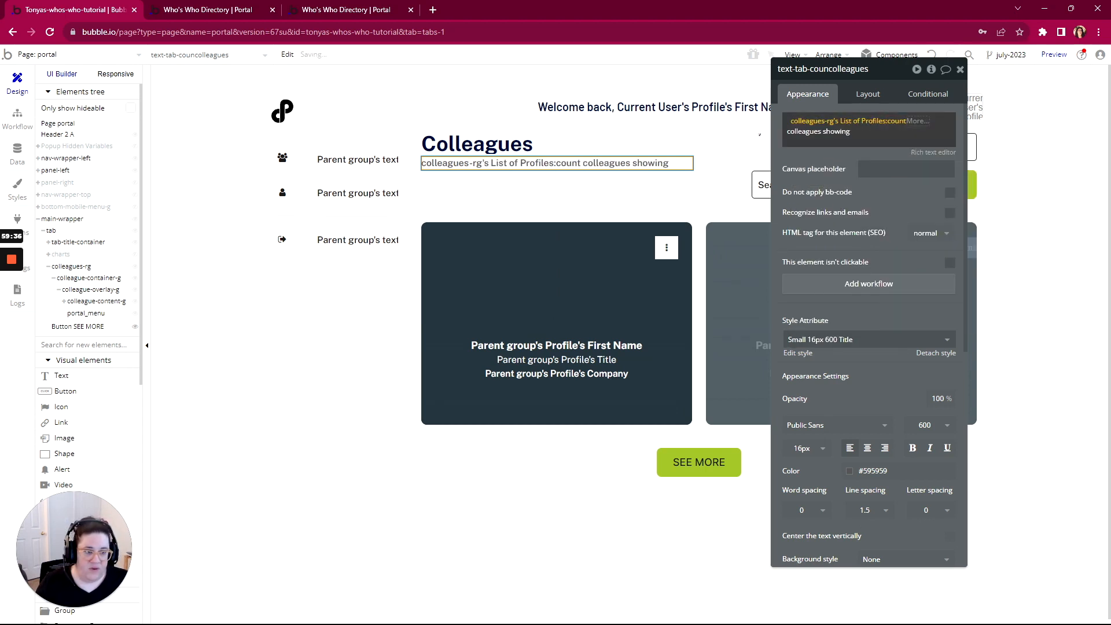
click(851, 138)
click(836, 155)
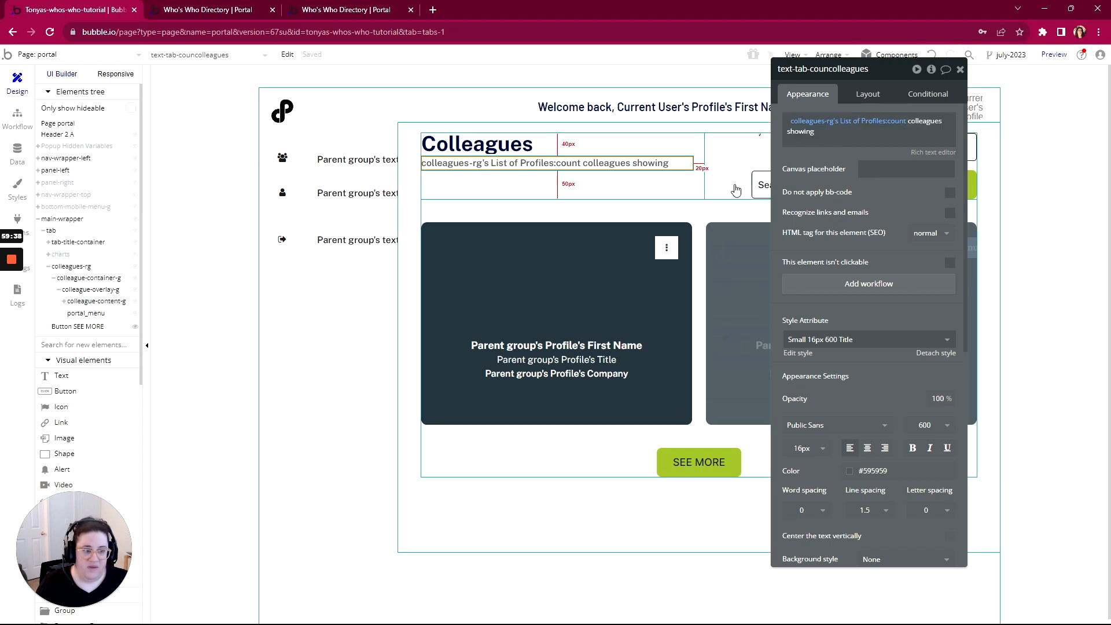
click(218, 11)
click(255, 48)
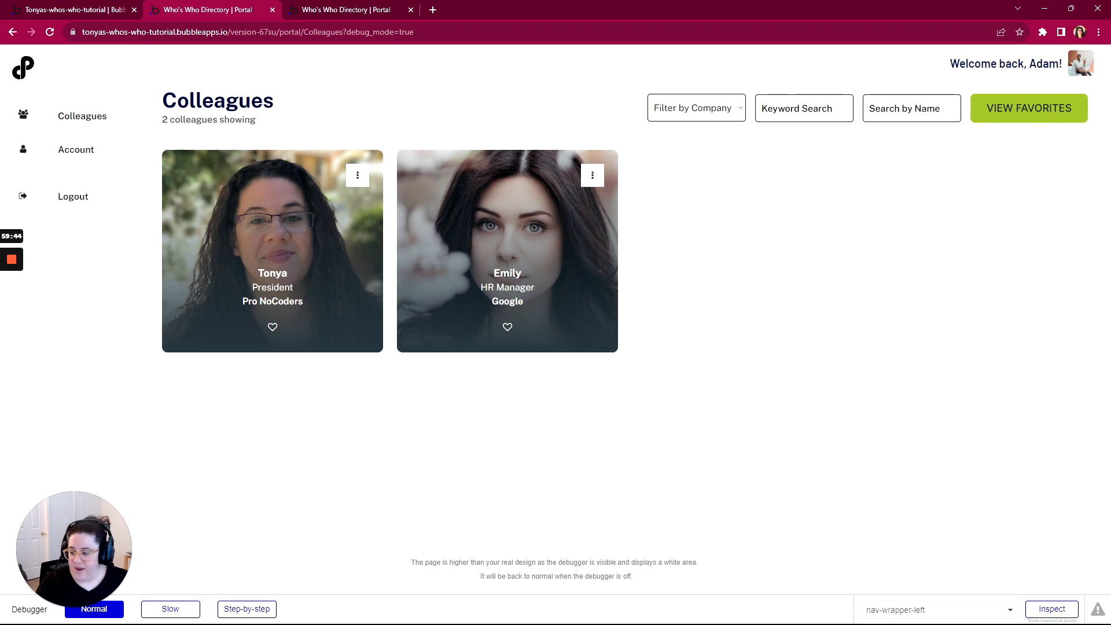
In WorkFlowy, complete the current-user Note, Colleagues (default) and Portal items
key(alt+Tab)
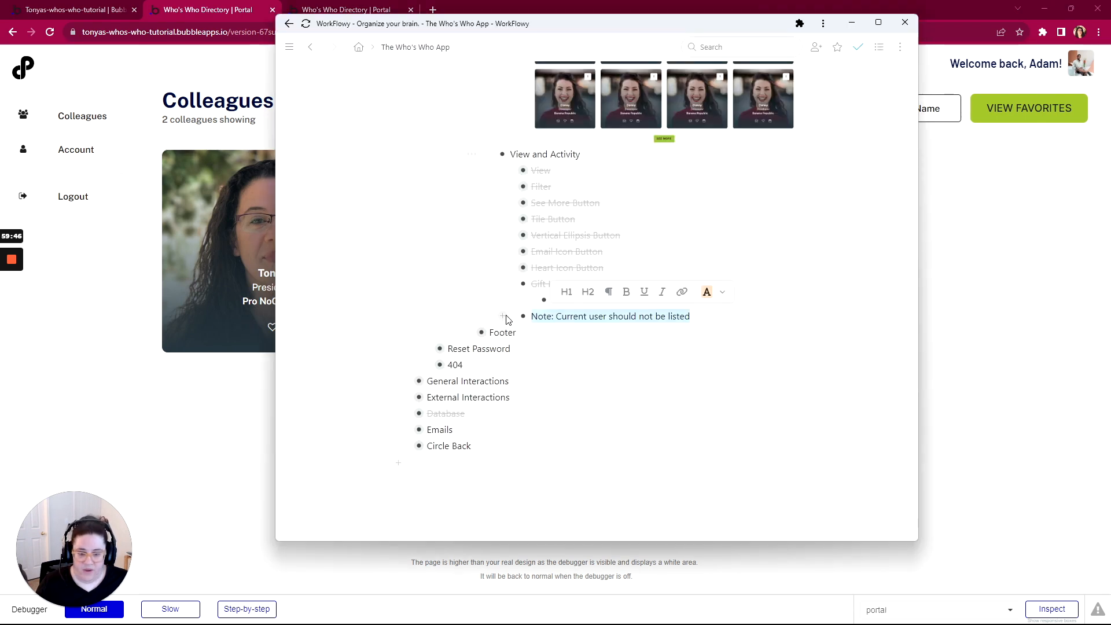
mouse_move(517, 319)
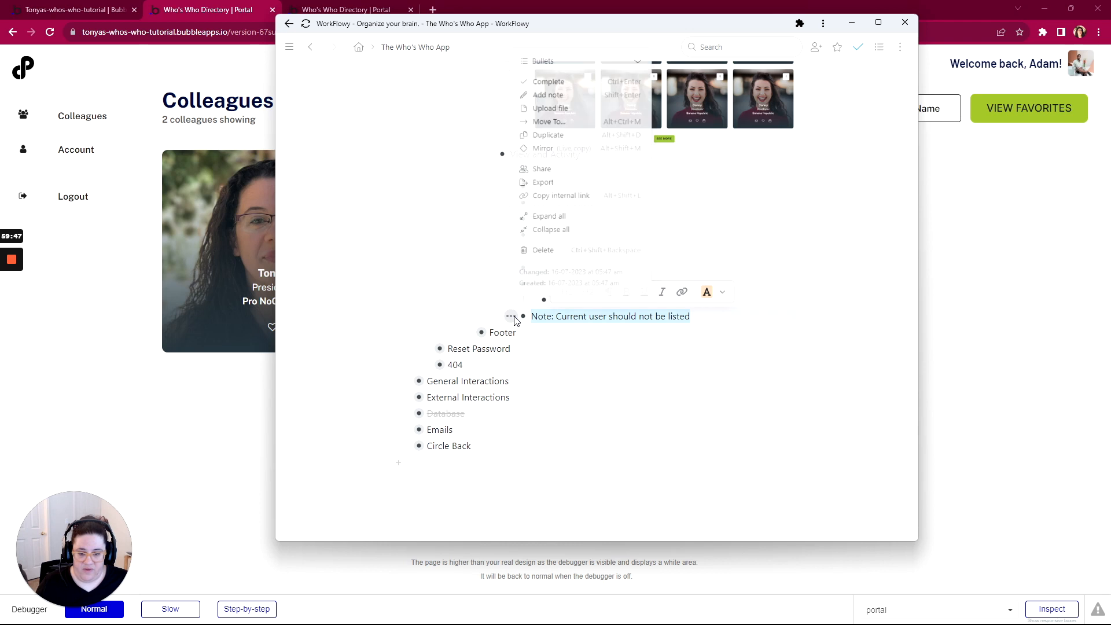
click(550, 84)
scroll(488, 186, up, 5)
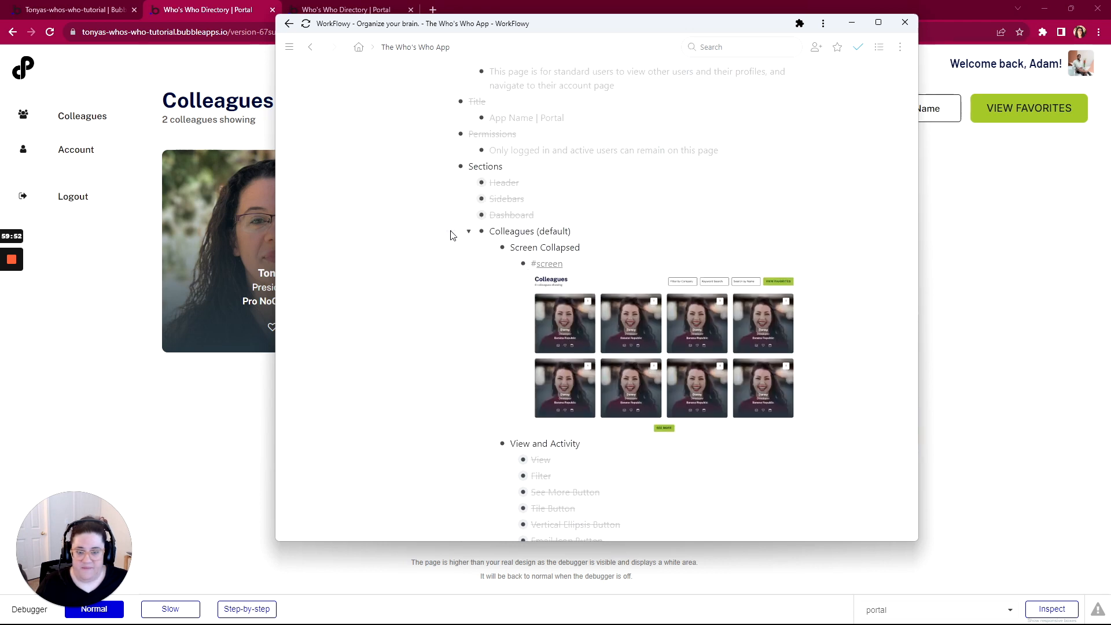
click(451, 232)
click(482, 277)
scroll(456, 202, up, 4)
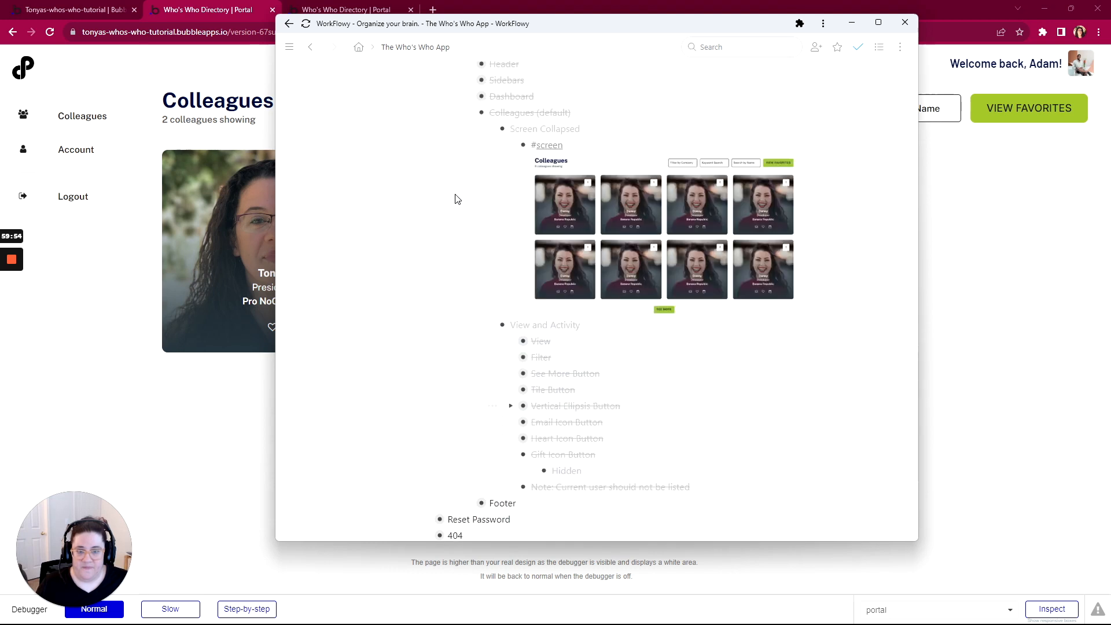
scroll(456, 199, up, 2)
scroll(462, 130, up, 4)
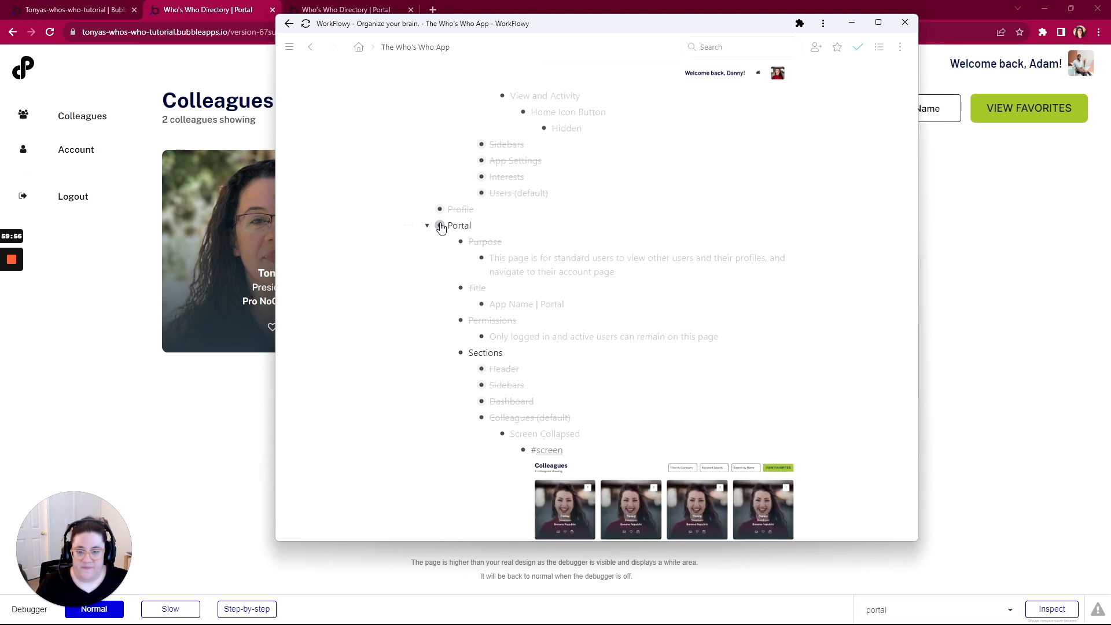
click(410, 227)
click(430, 271)
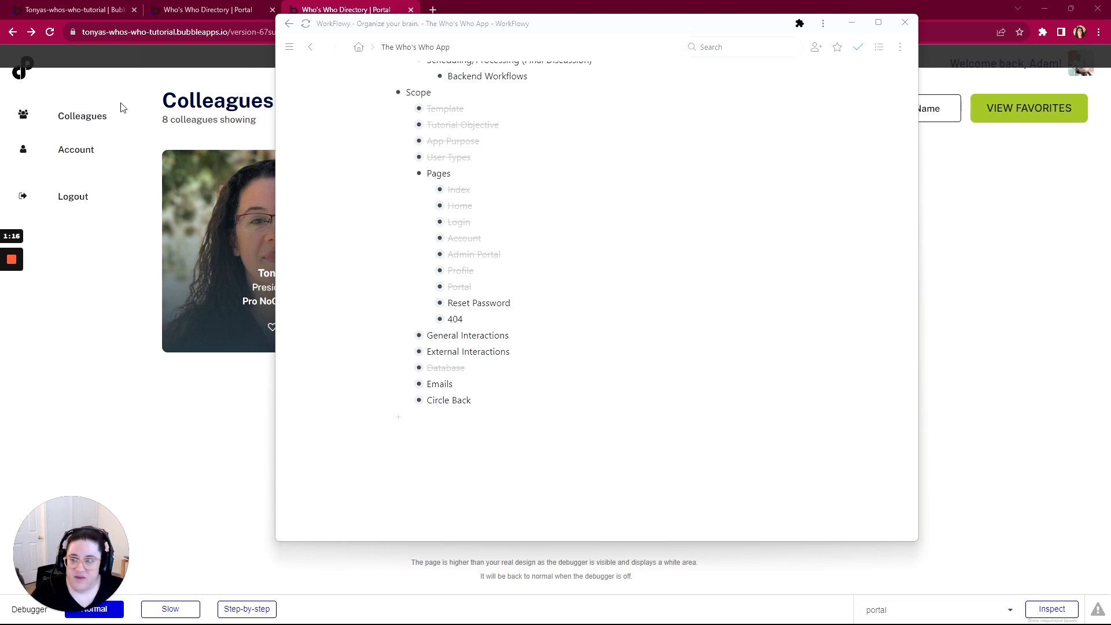
Return to the Bubble editor and open its dropdown of app pages
click(53, 15)
click(43, 55)
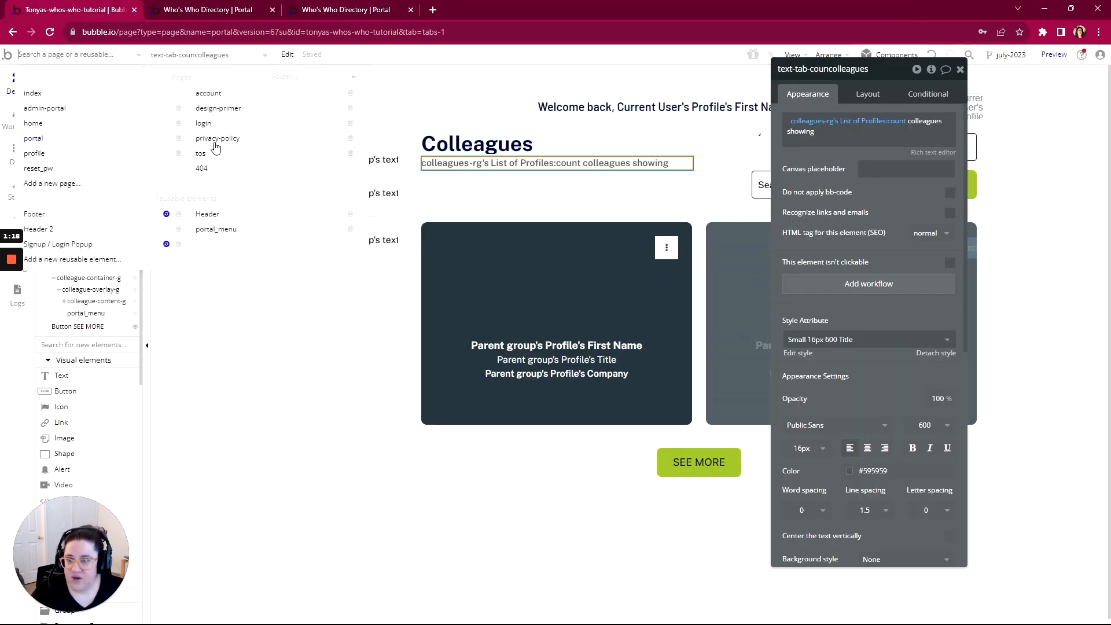
On reset_pw, add a Go to page index action after the Confirm button's Reset password step
click(44, 171)
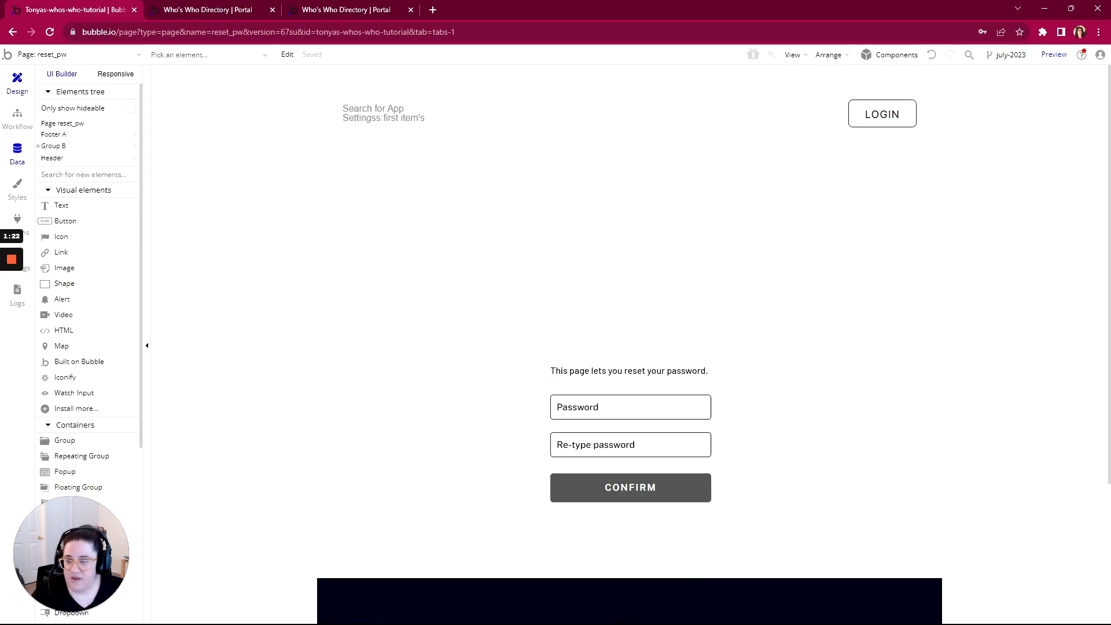
click(18, 119)
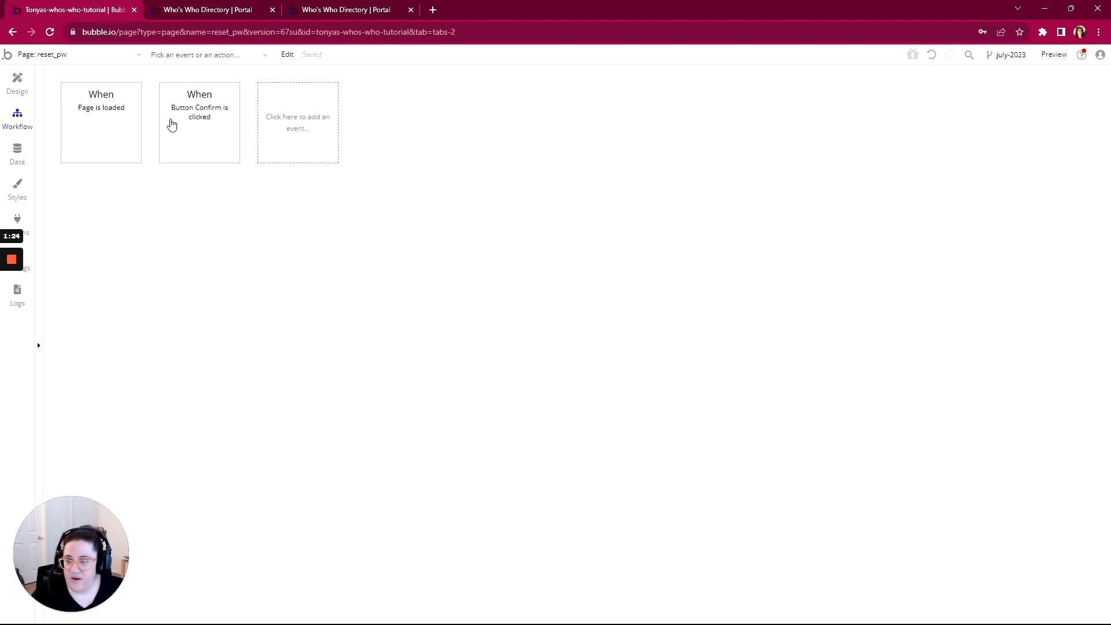
click(172, 125)
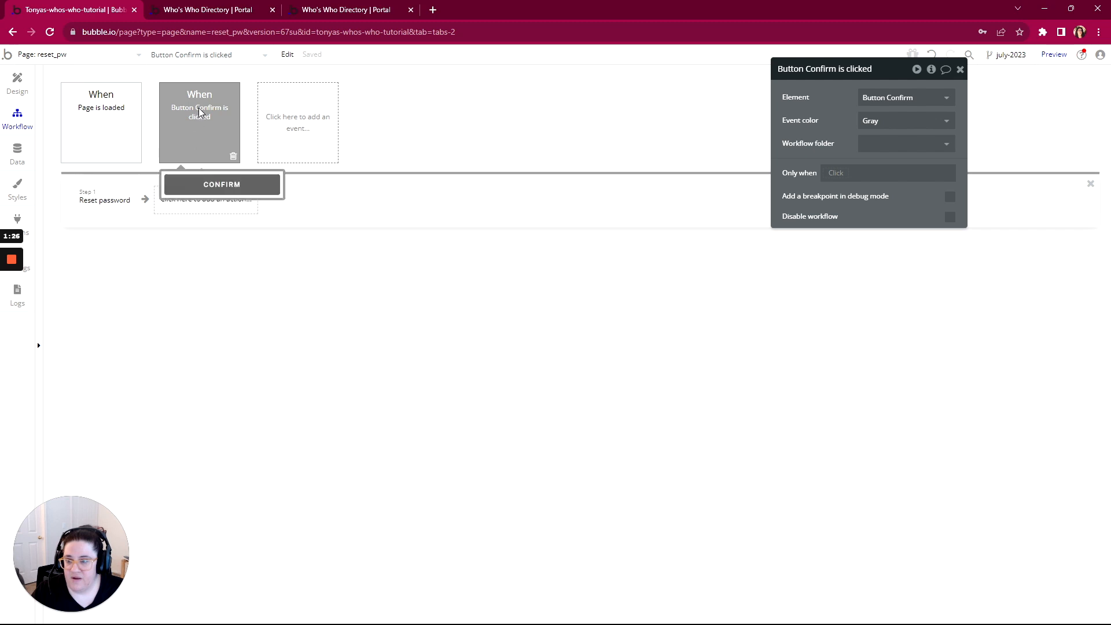
click(99, 204)
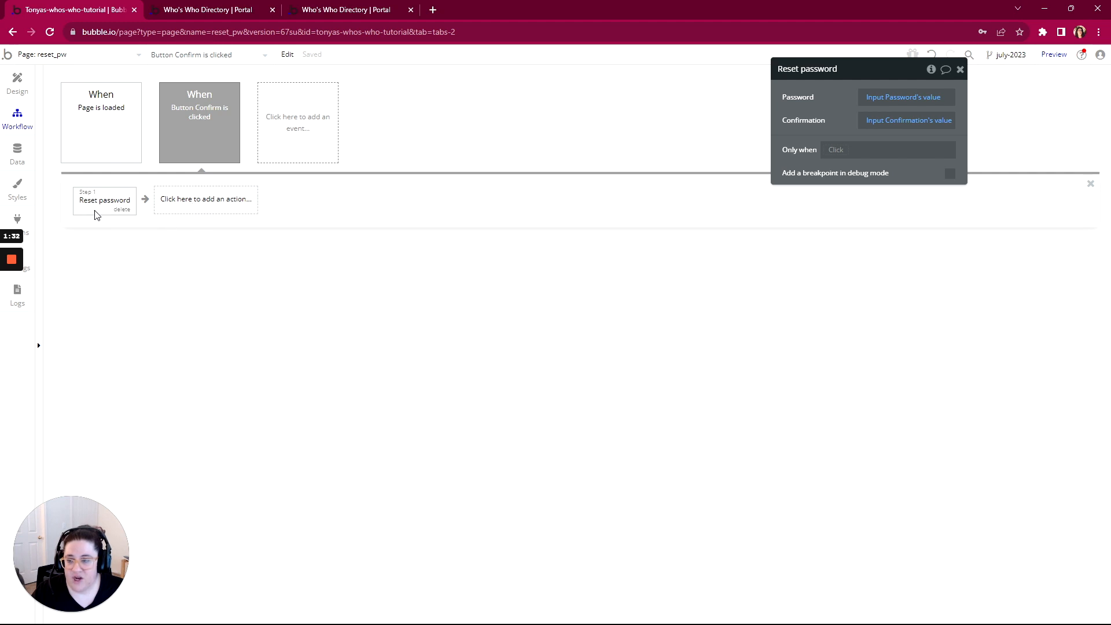
click(191, 208)
mouse_move(185, 263)
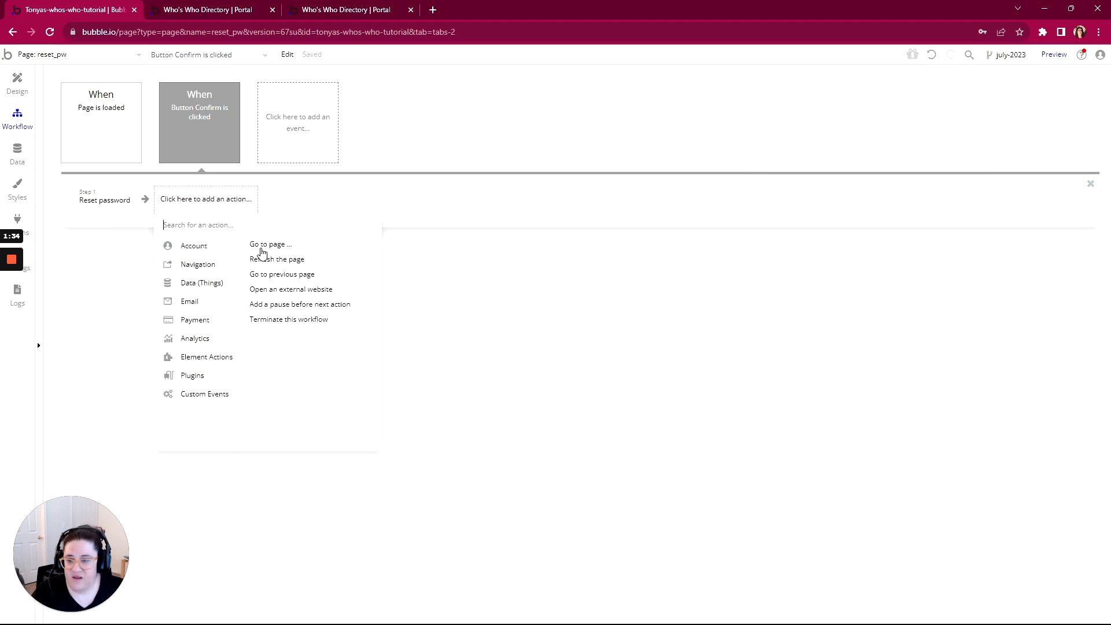
click(257, 245)
click(891, 98)
click(884, 113)
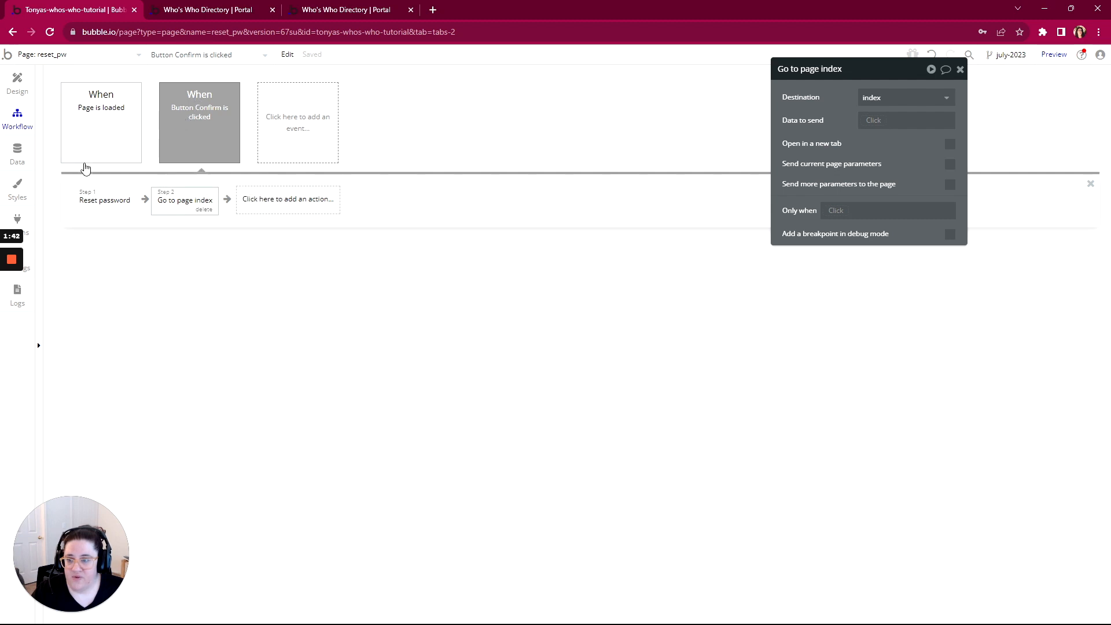
Review the page-load and Confirm button workflows, then open the app's user data
click(100, 157)
click(165, 159)
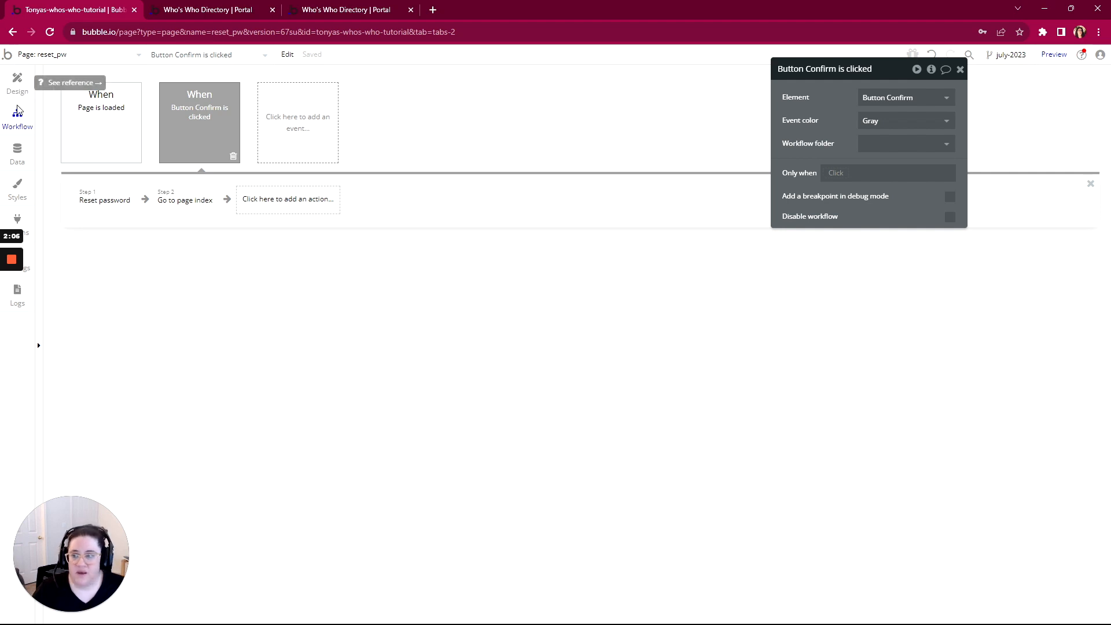
click(17, 153)
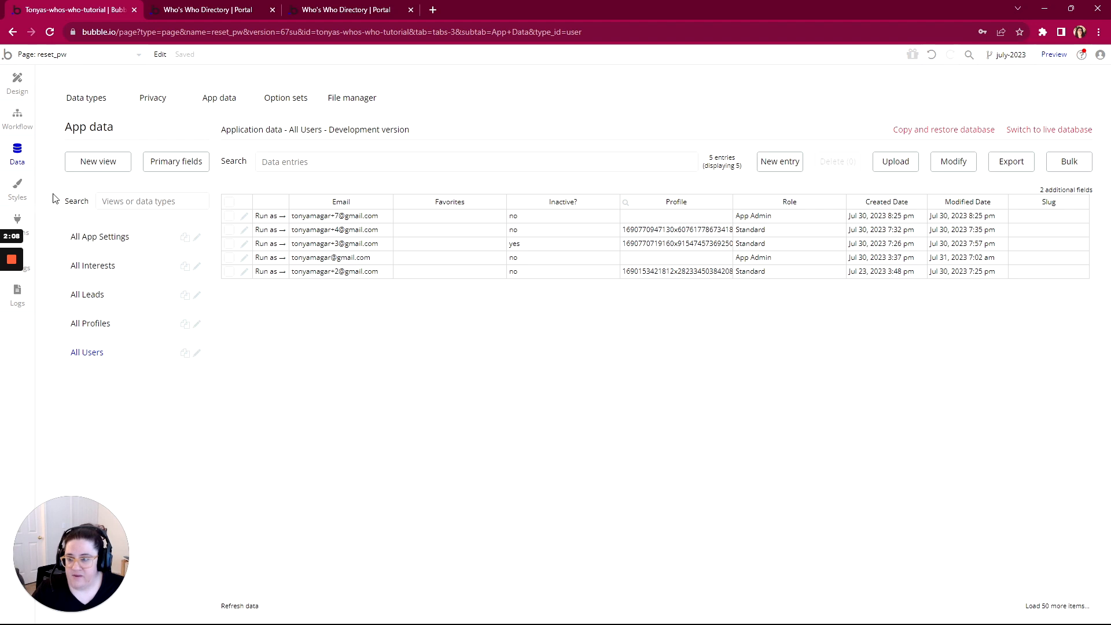
Reload the portal preview, log out, and go to the login page
click(177, 11)
key(F5)
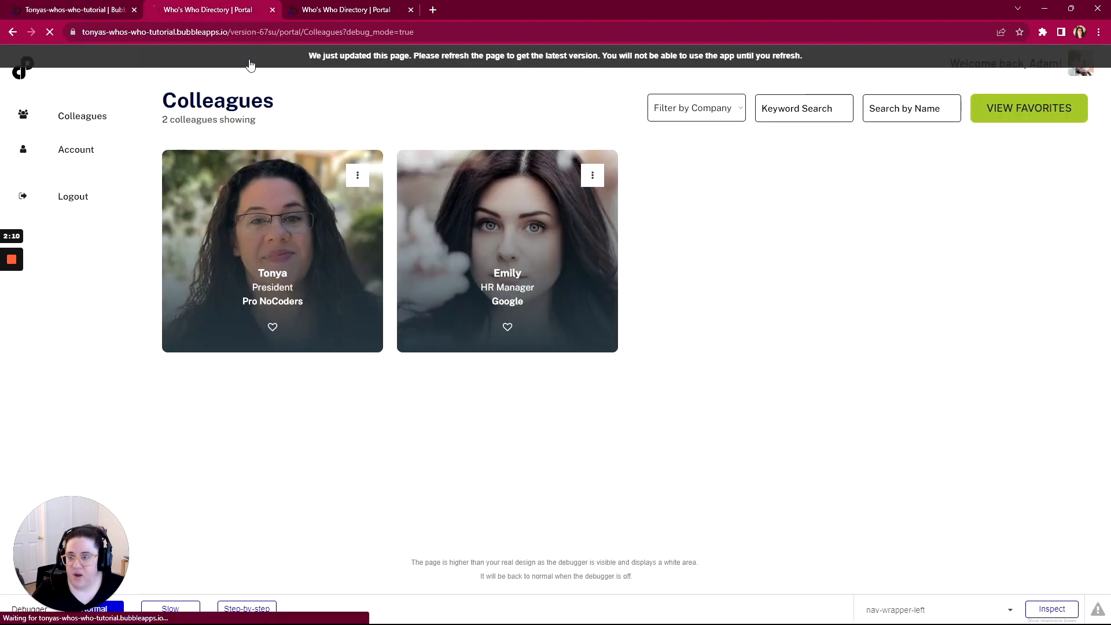
click(73, 198)
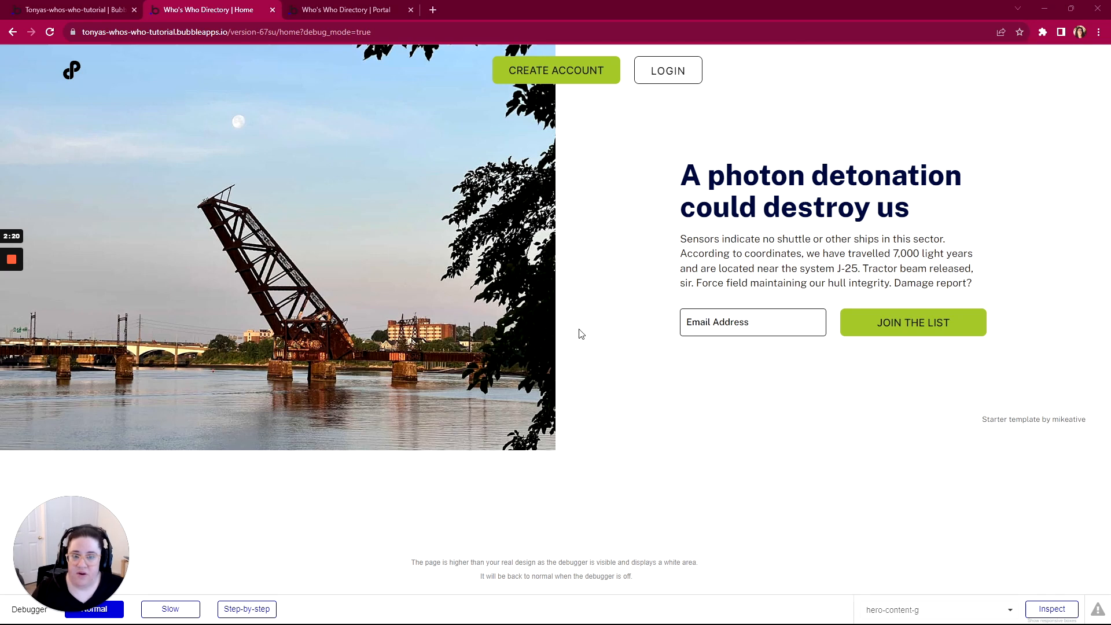
click(668, 75)
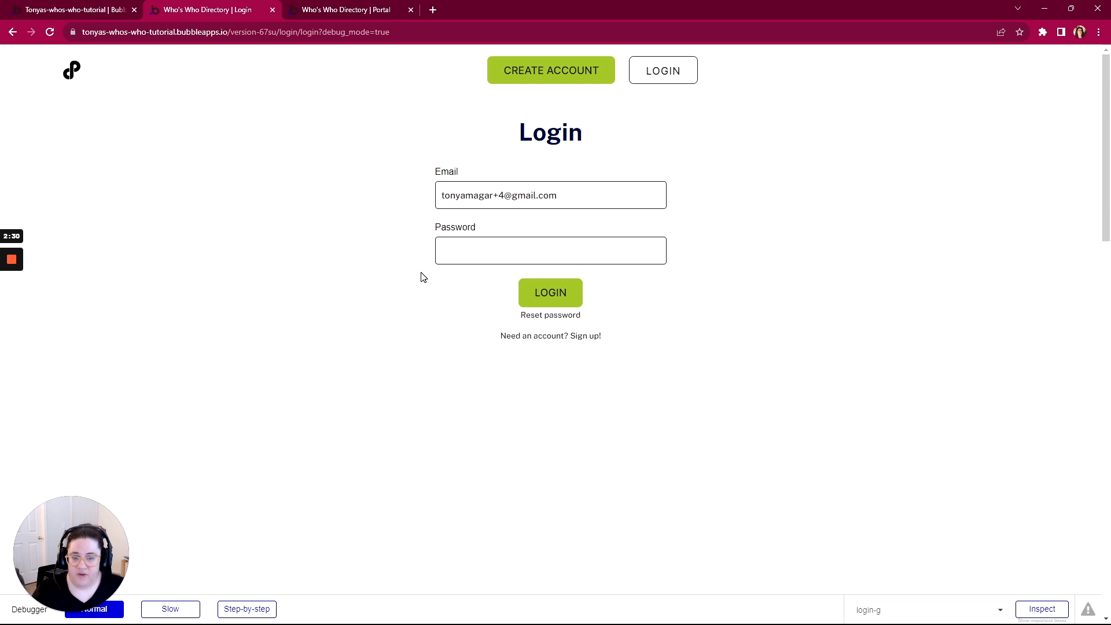
Request a password reset link for the test user's email address
click(552, 316)
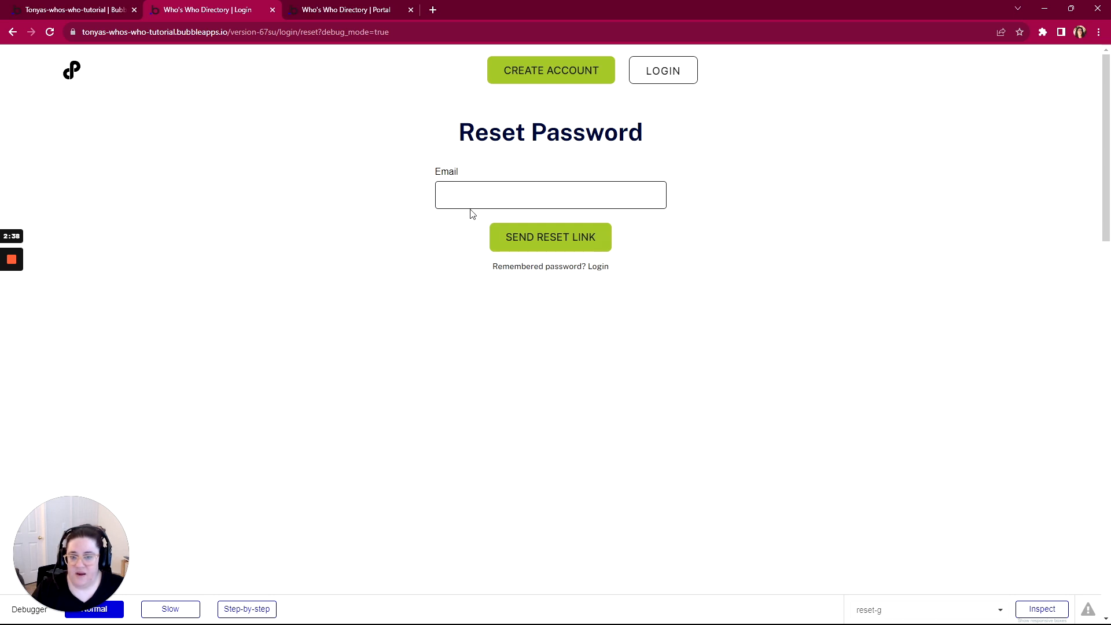
click(524, 268)
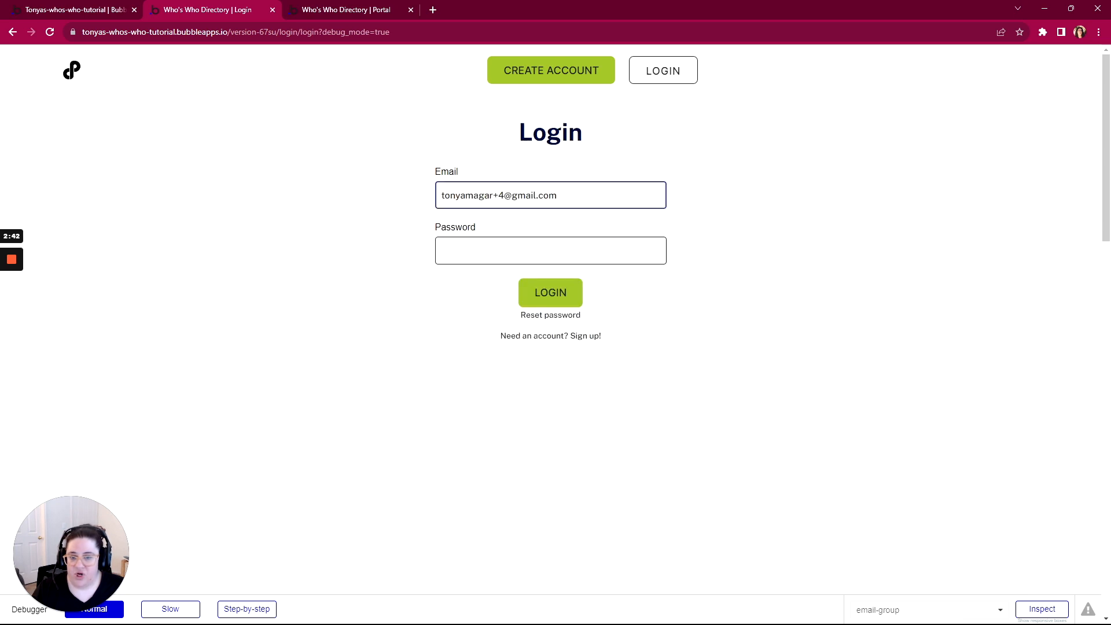
click(550, 250)
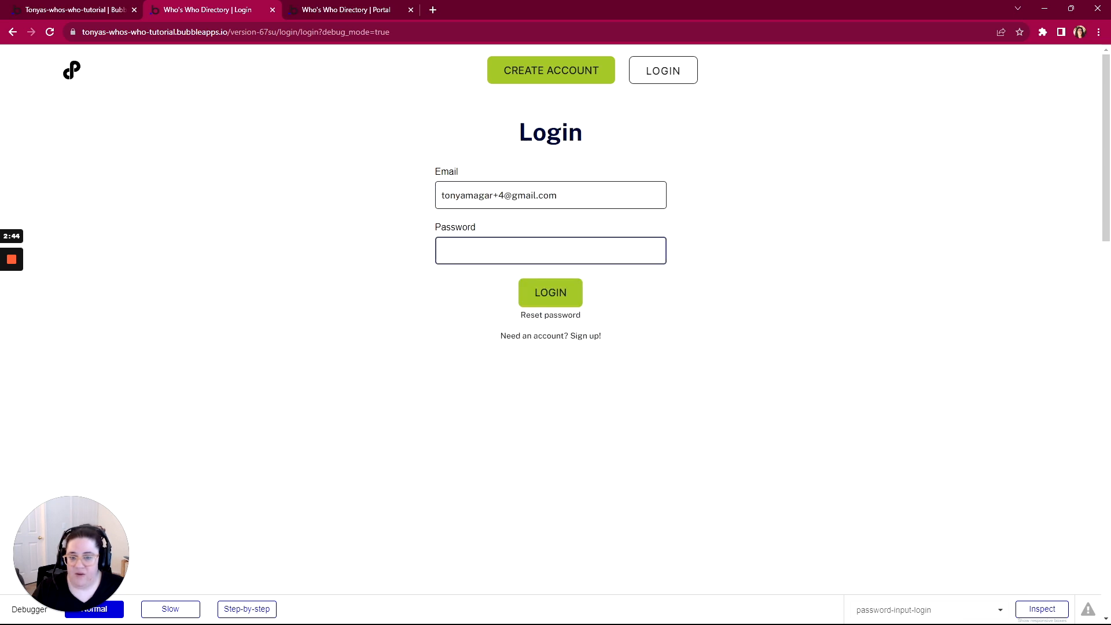
click(548, 316)
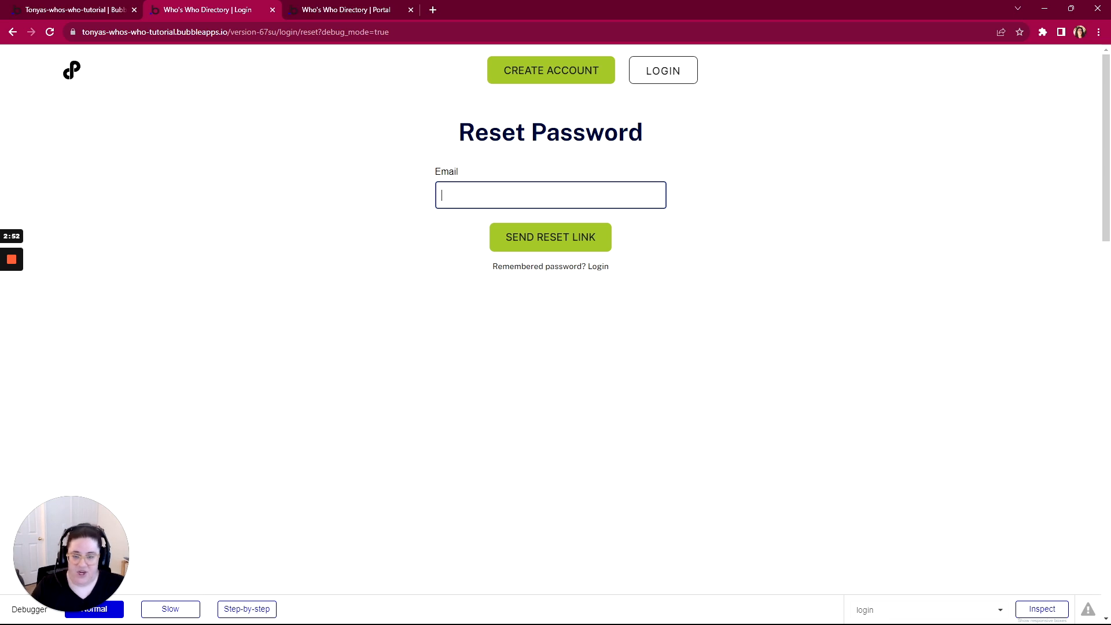
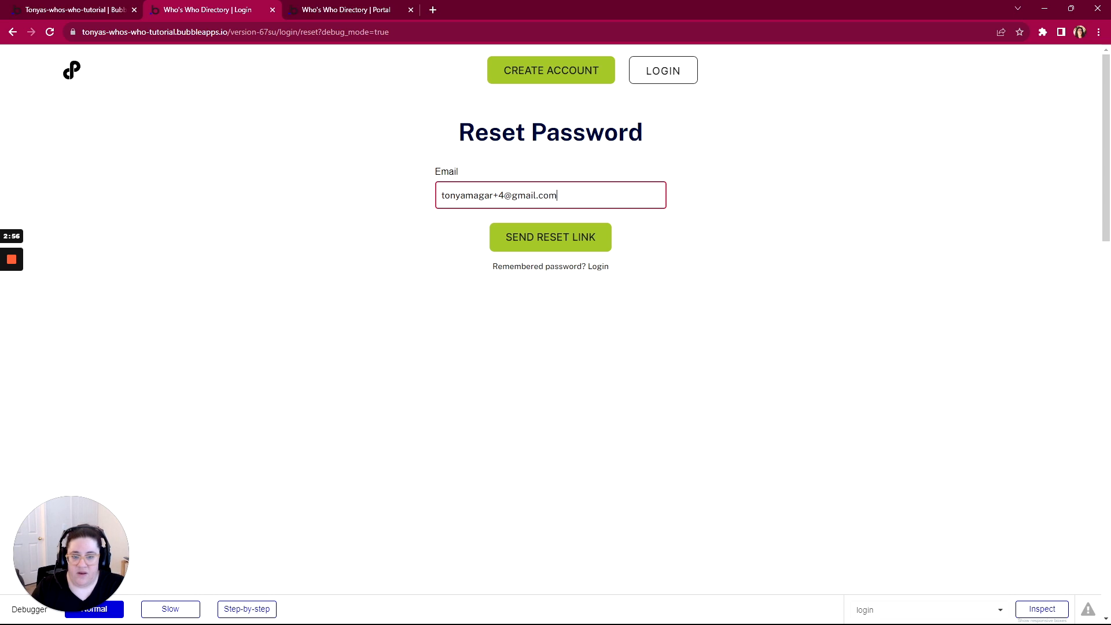
click(50, 10)
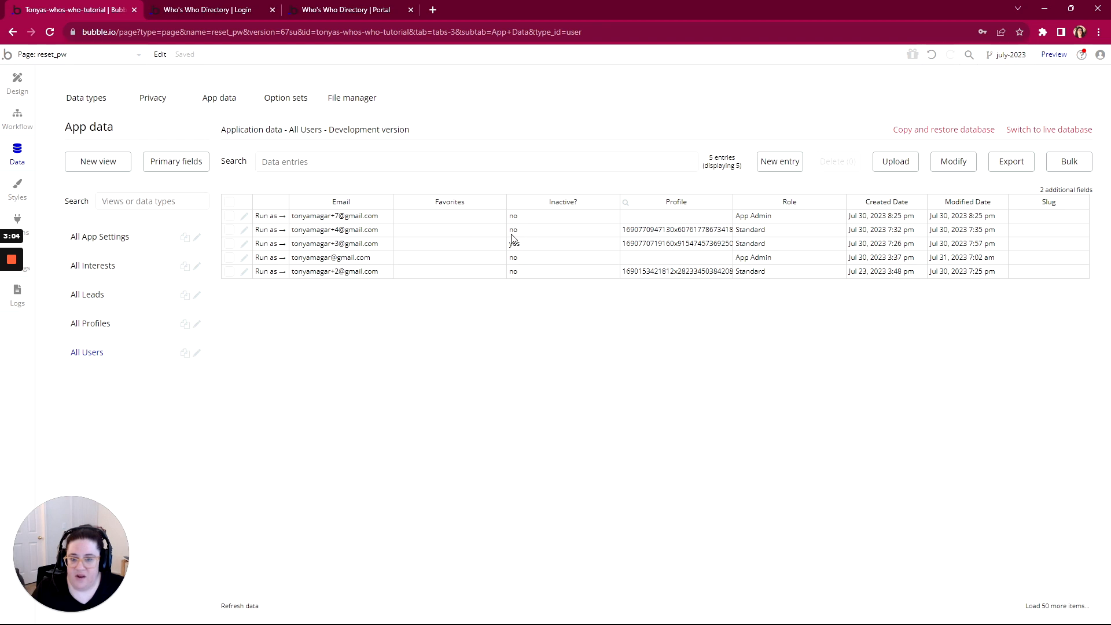
click(235, 16)
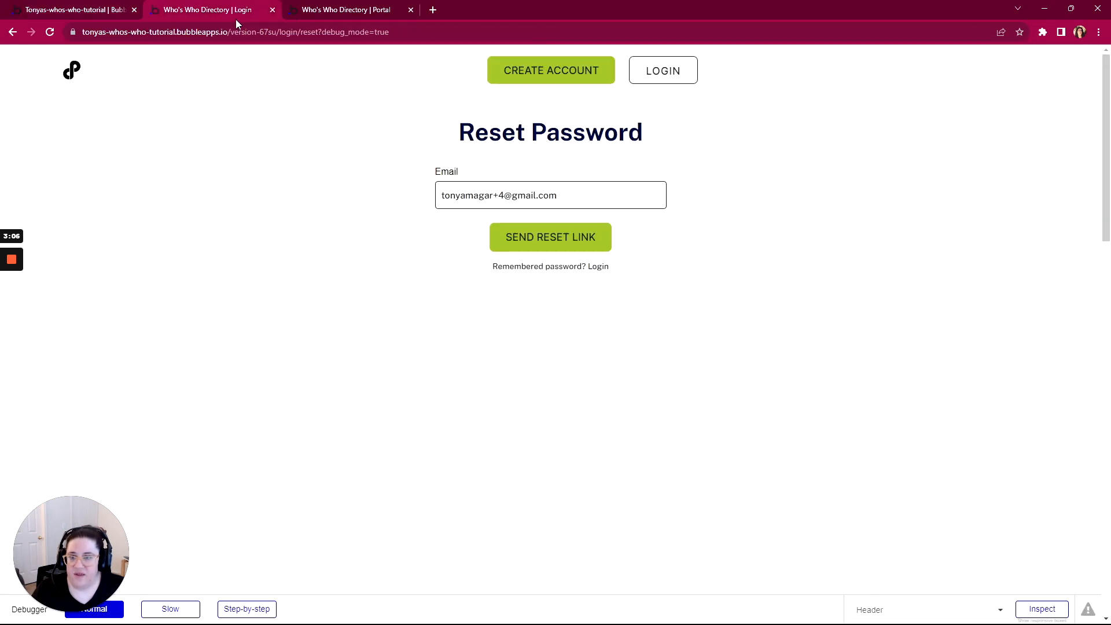
click(542, 242)
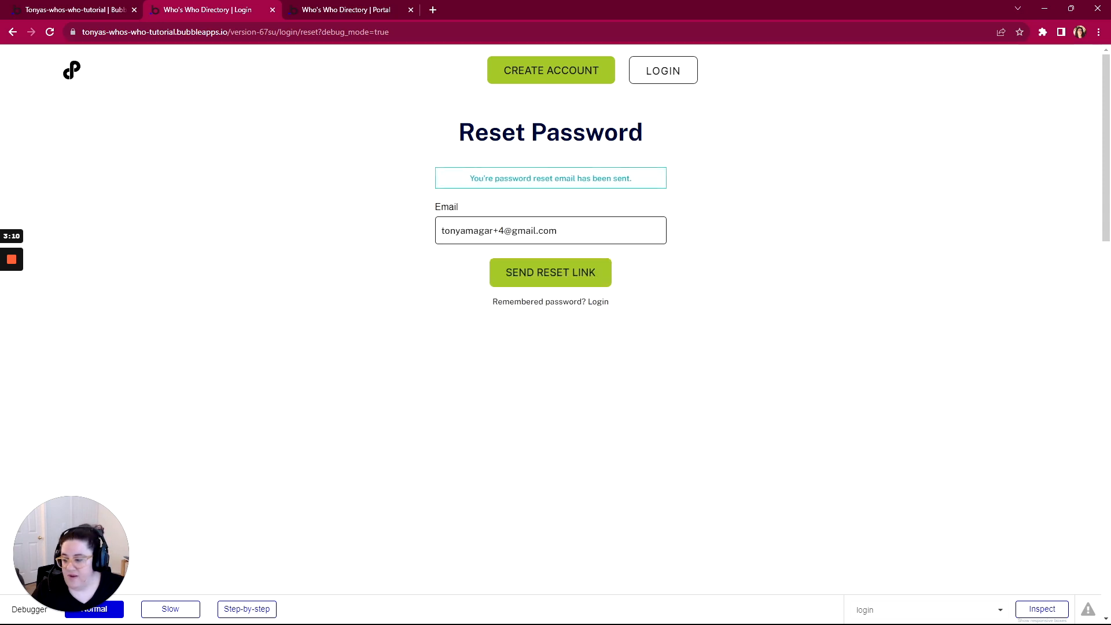
Open the 'Your password reset request' email in Gmail and follow its Reset here link
click(491, 612)
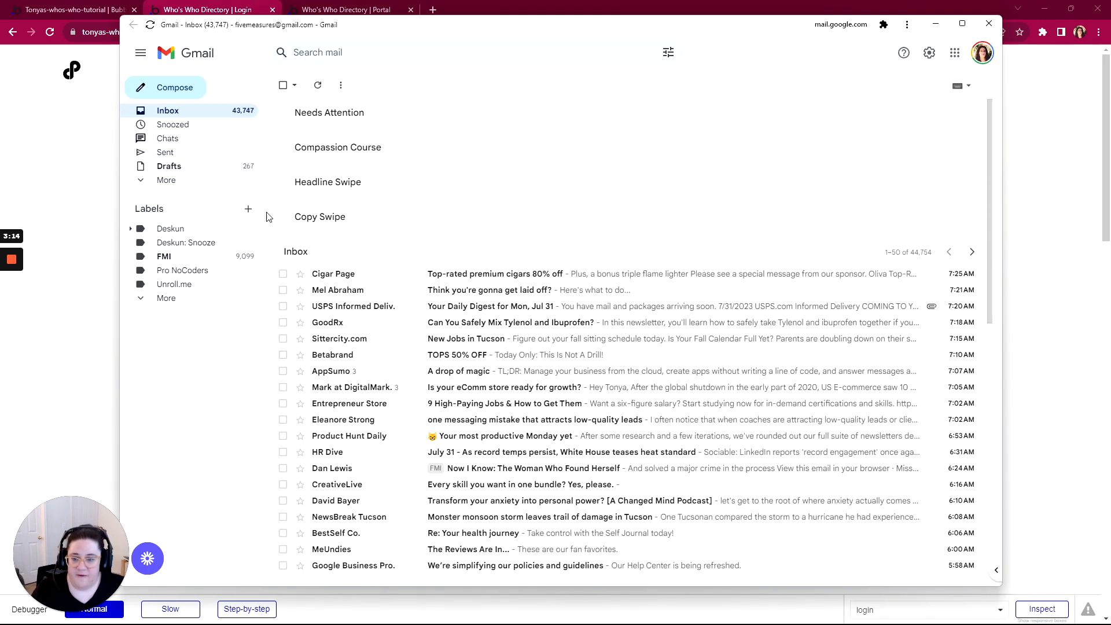
click(476, 274)
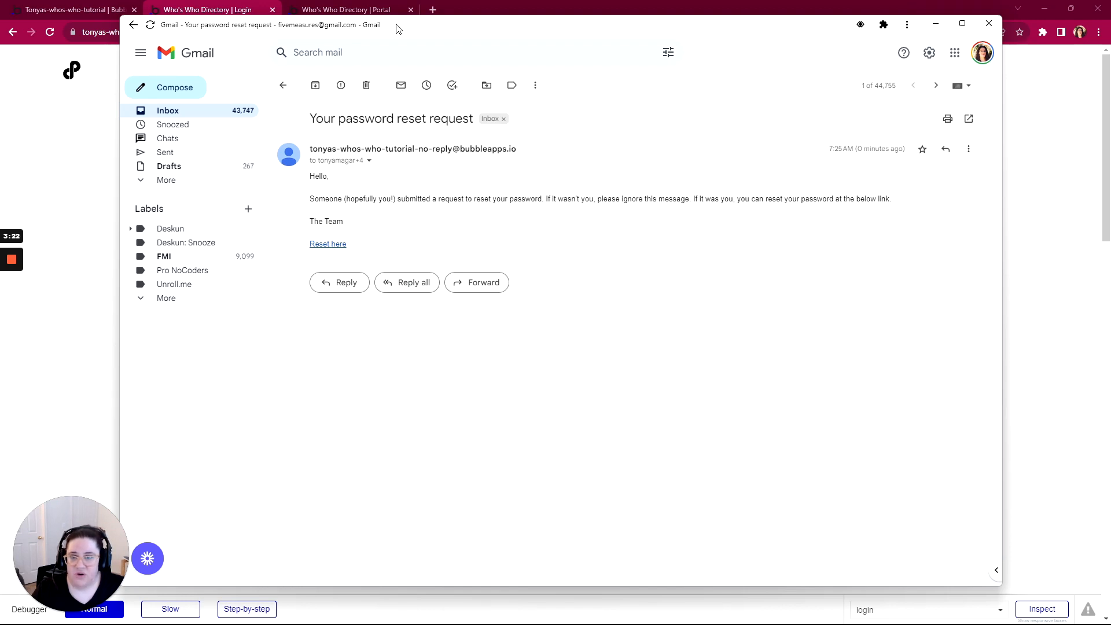
drag(398, 29, 401, 54)
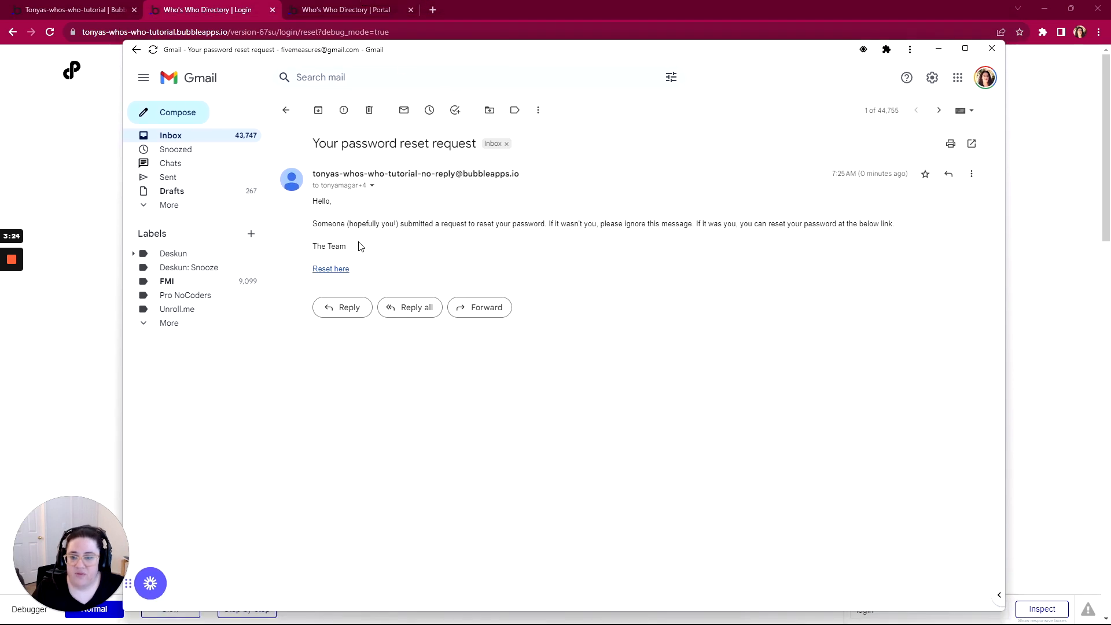
click(336, 270)
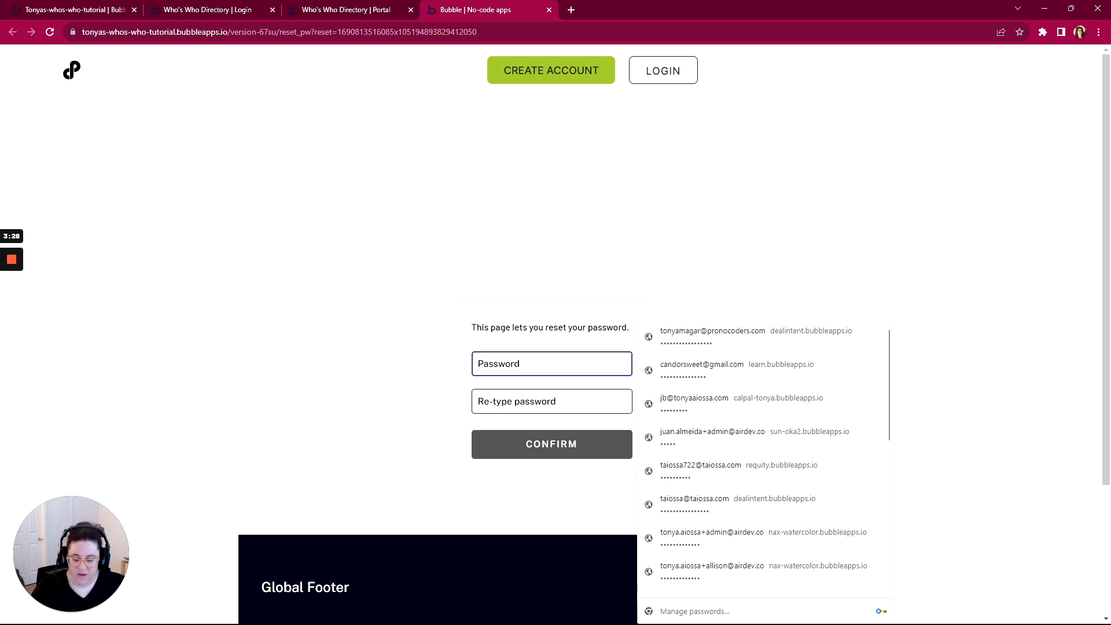
Enter the new password in both password fields and confirm it
text(•••••)
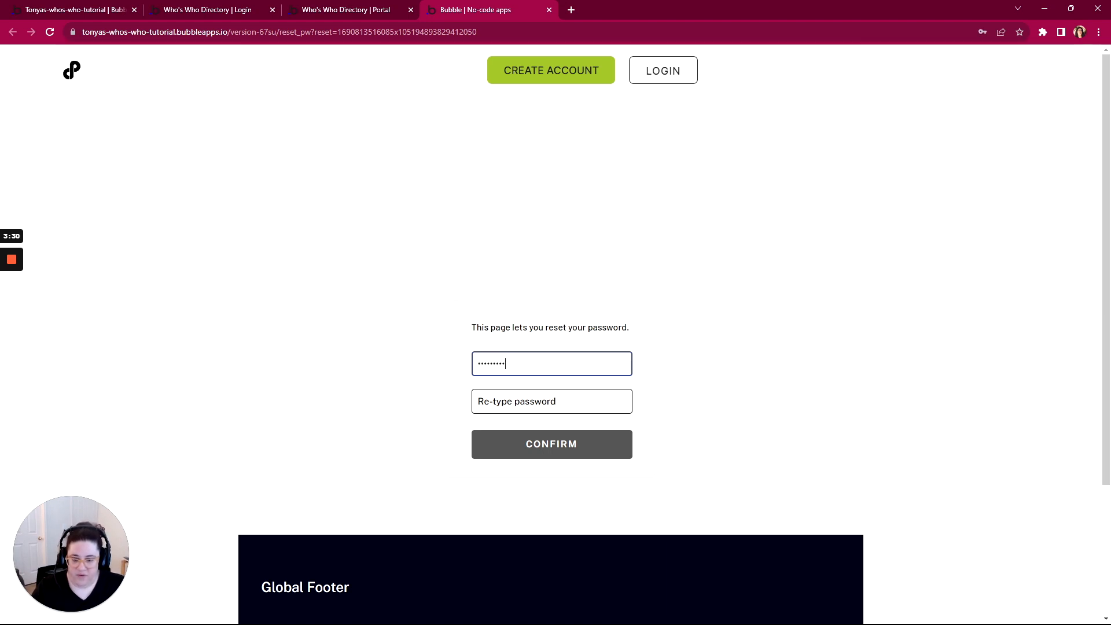
key(Tab)
click(551, 401)
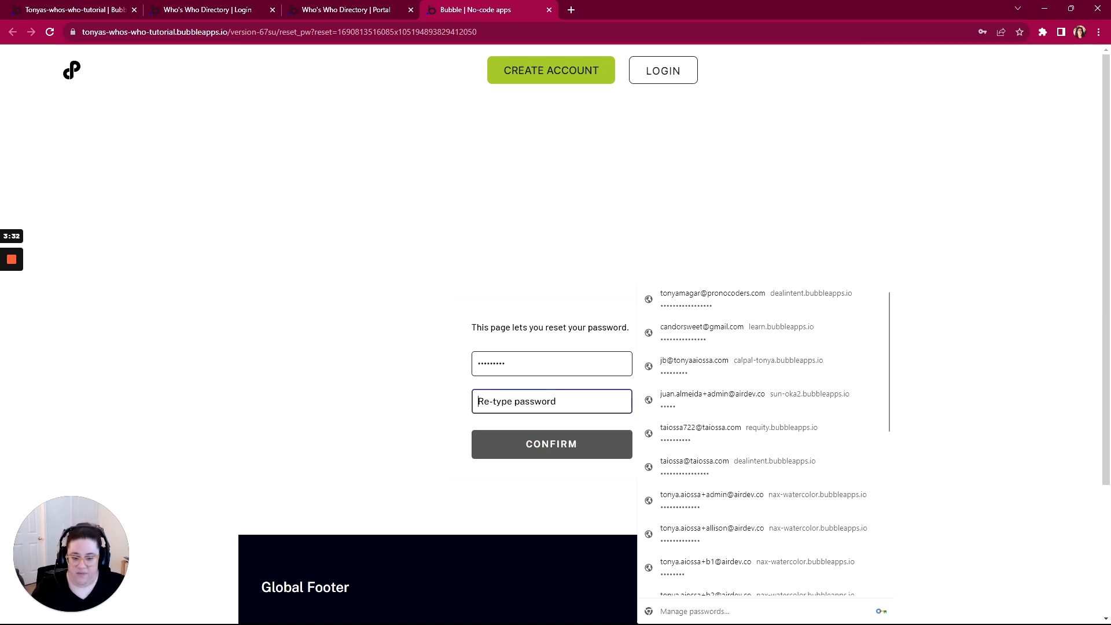
text(••••)
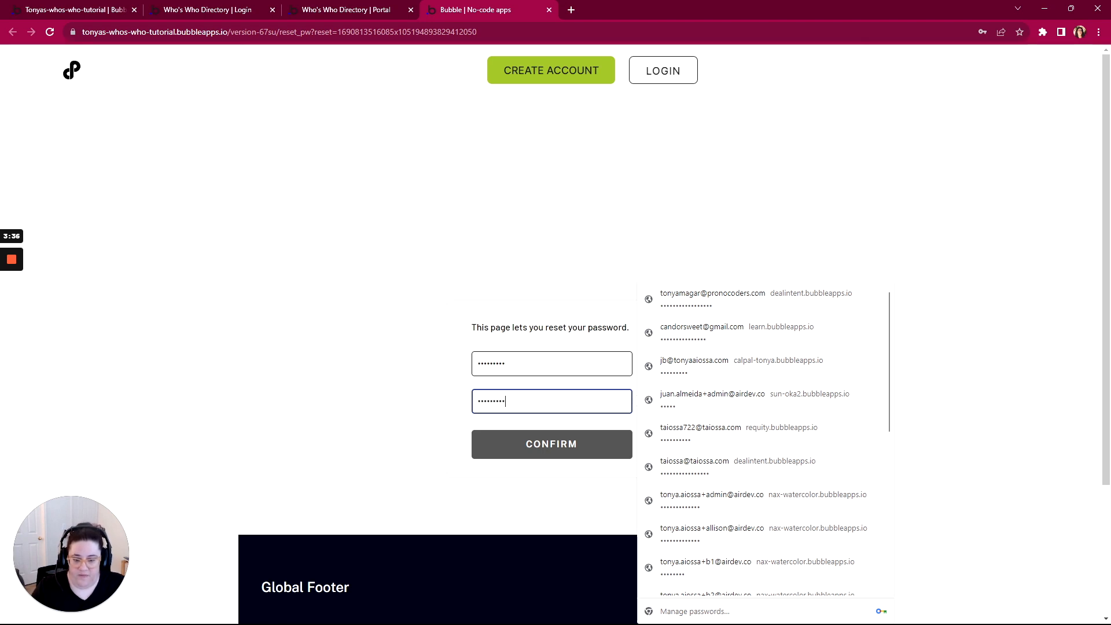
click(550, 453)
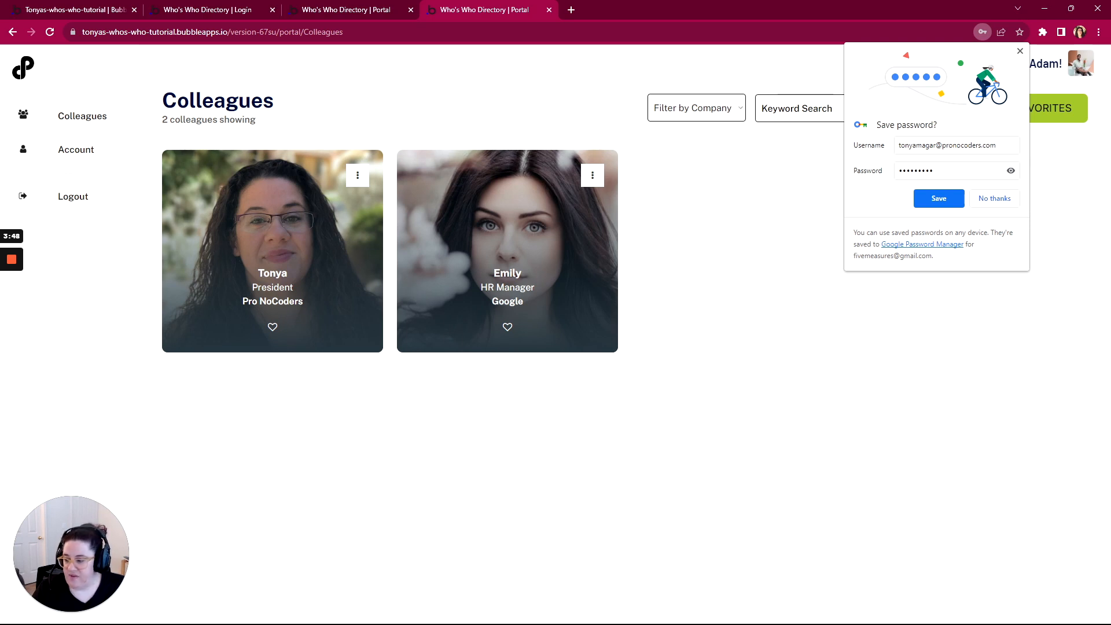
Mark the Reset Password item complete in the WorkFlowy checklist
key(alt+Tab)
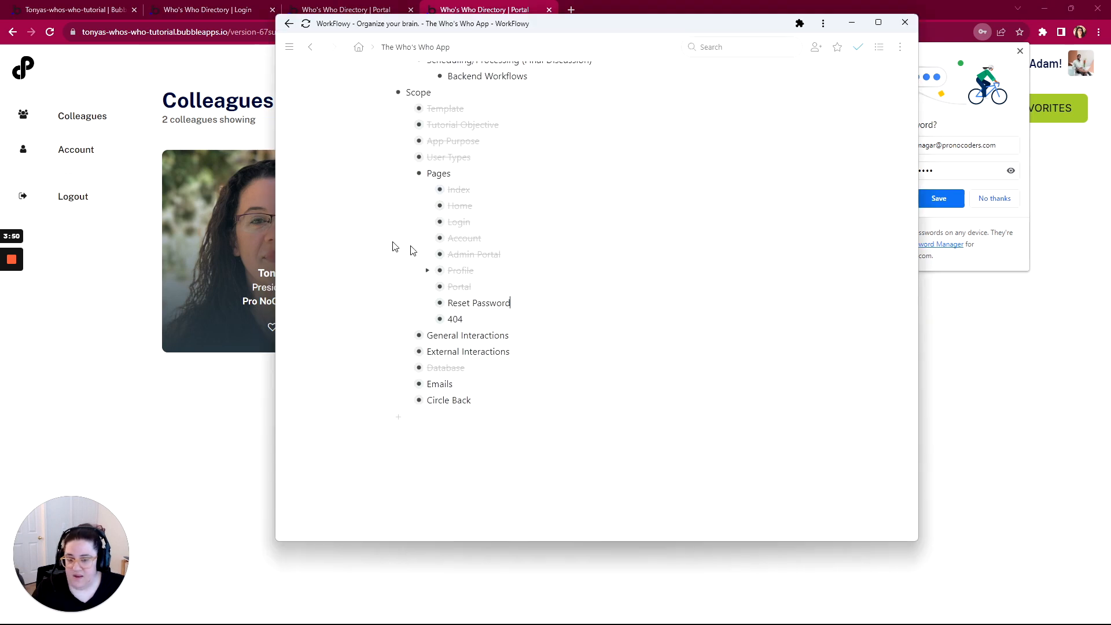
click(412, 305)
click(448, 349)
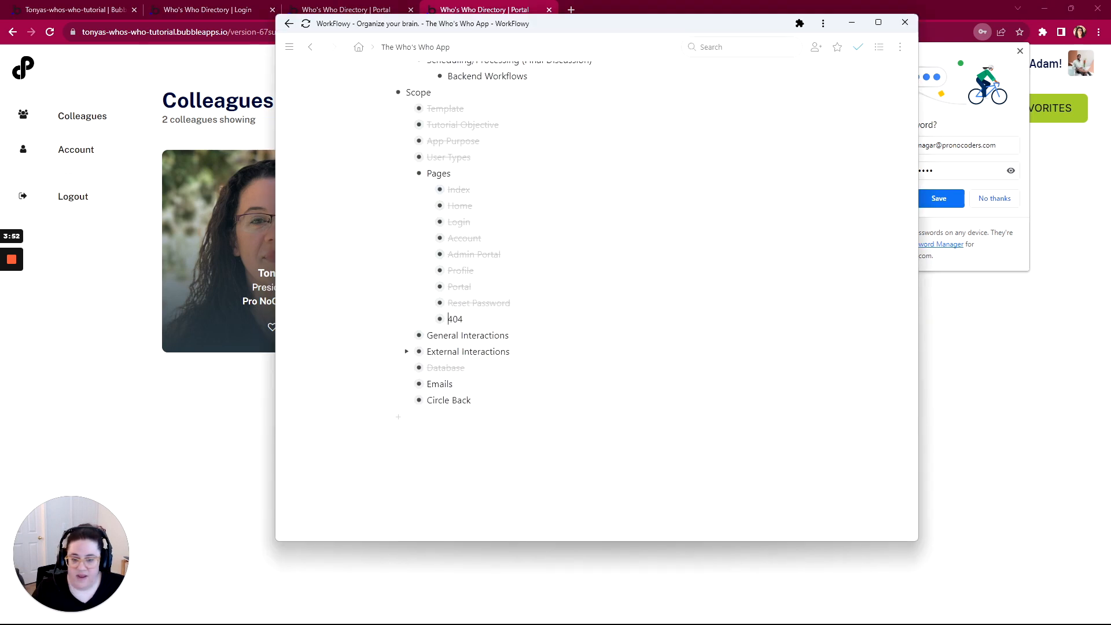
Expand the 404 item's Permissions notes and open the 404 page in Bubble
click(427, 320)
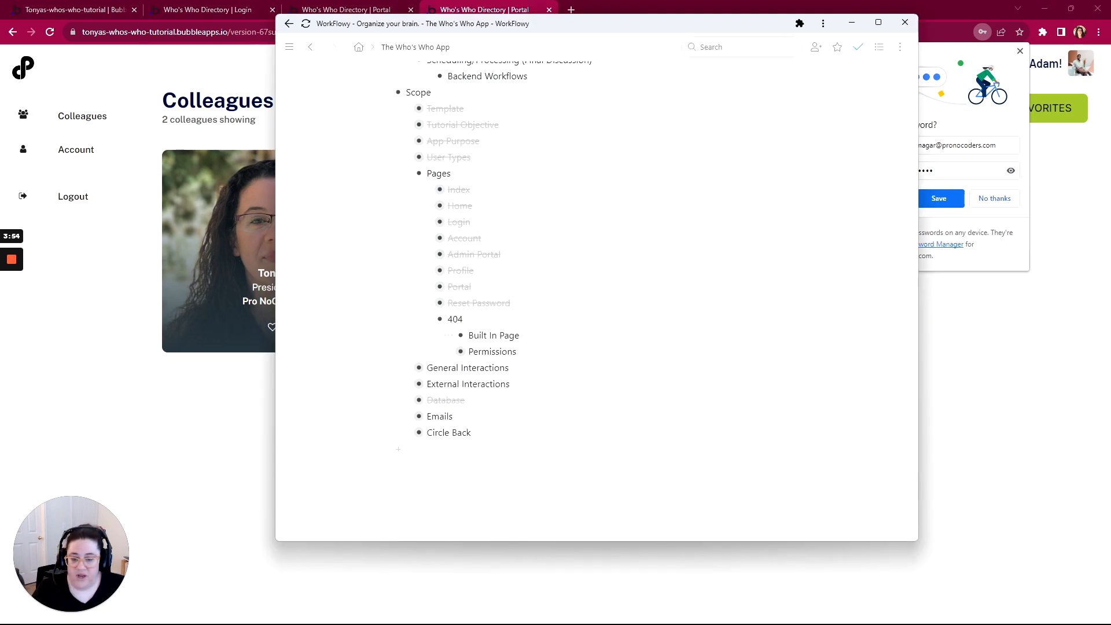
click(445, 352)
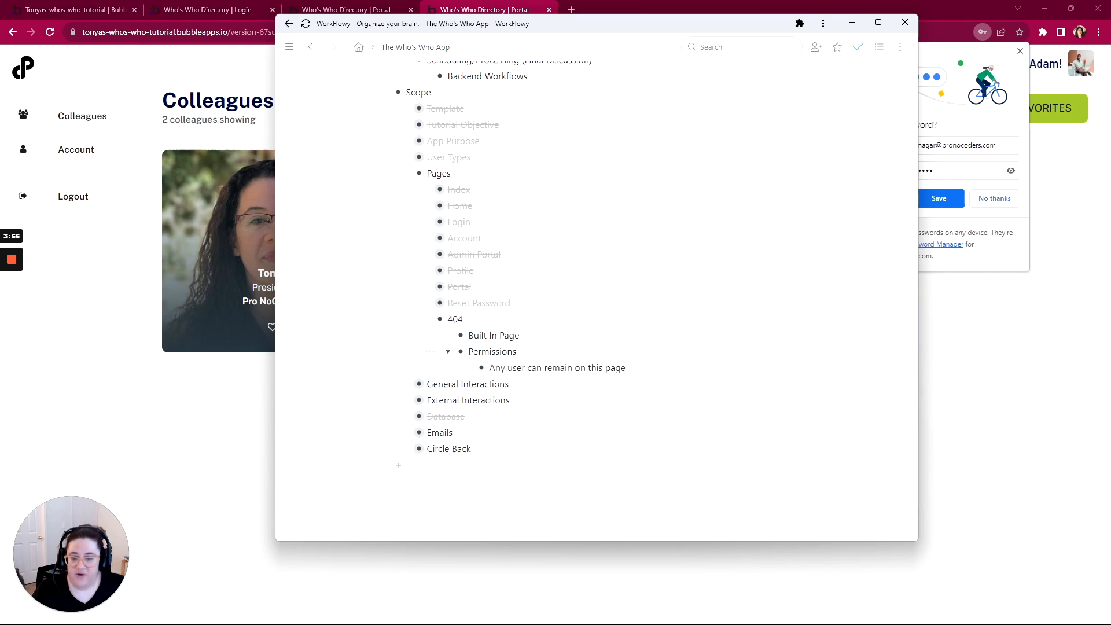
click(40, 14)
click(39, 56)
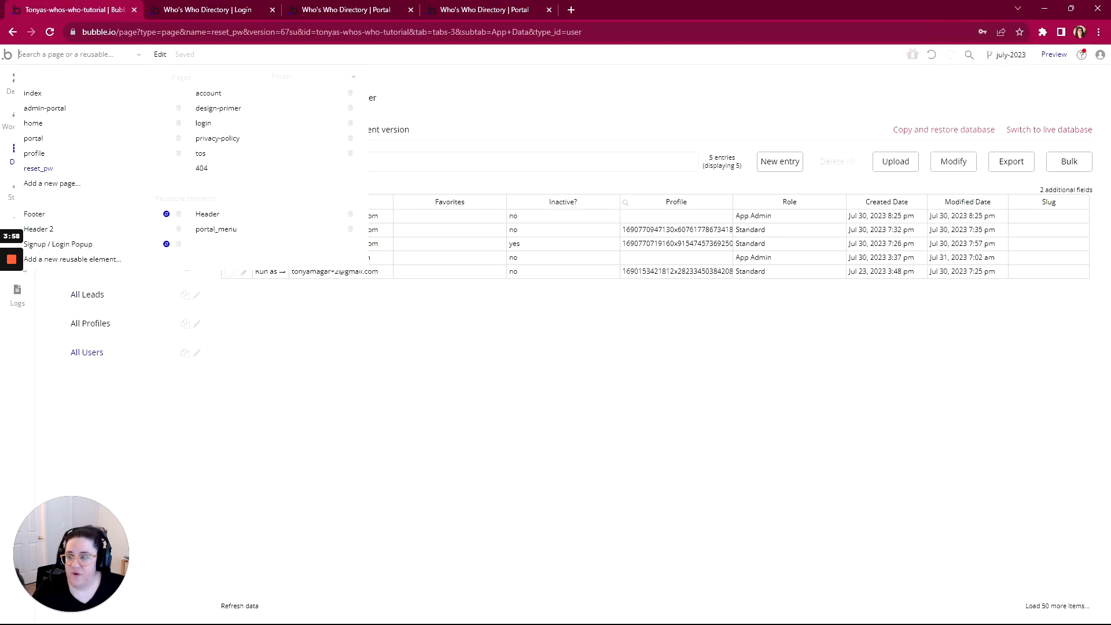
click(202, 168)
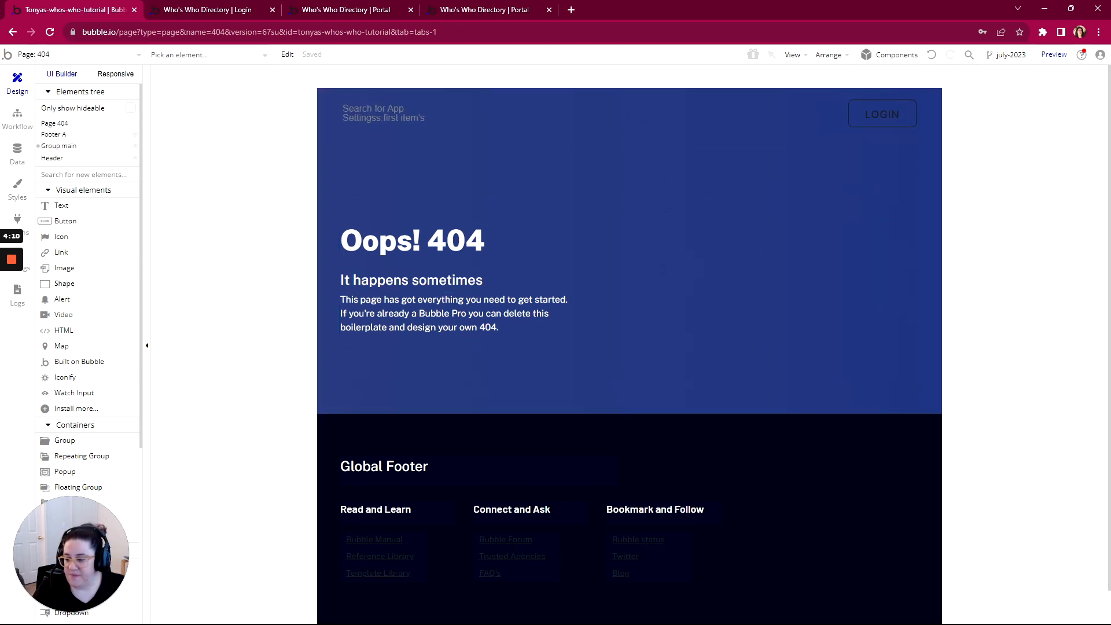
Mark the 404 item complete, collapse it, and expand General Interactions
key(alt+Tab)
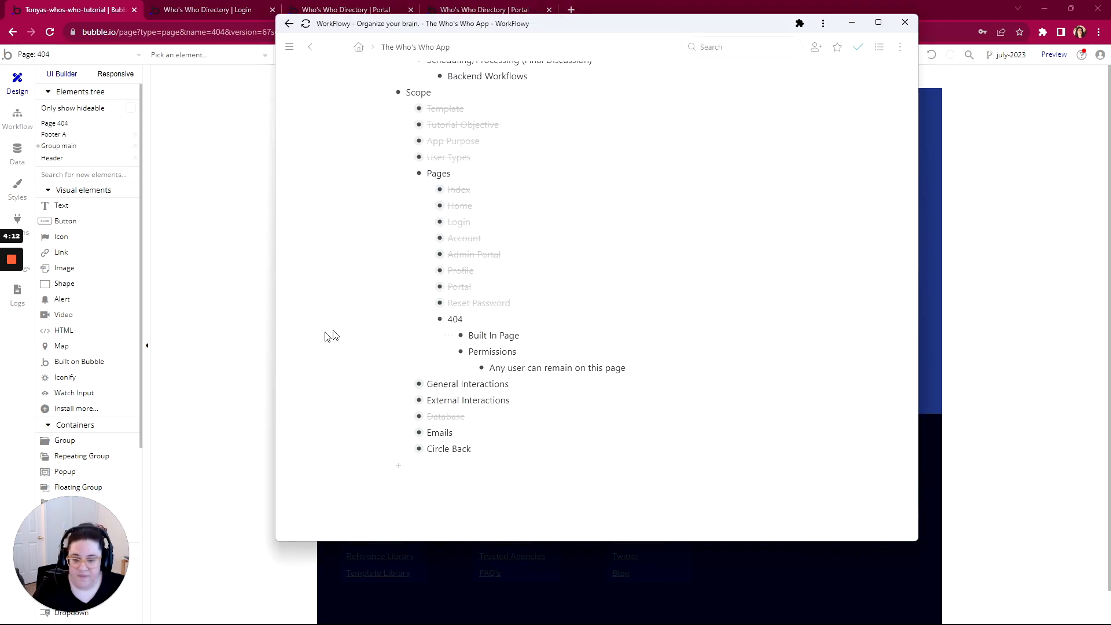
mouse_move(409, 320)
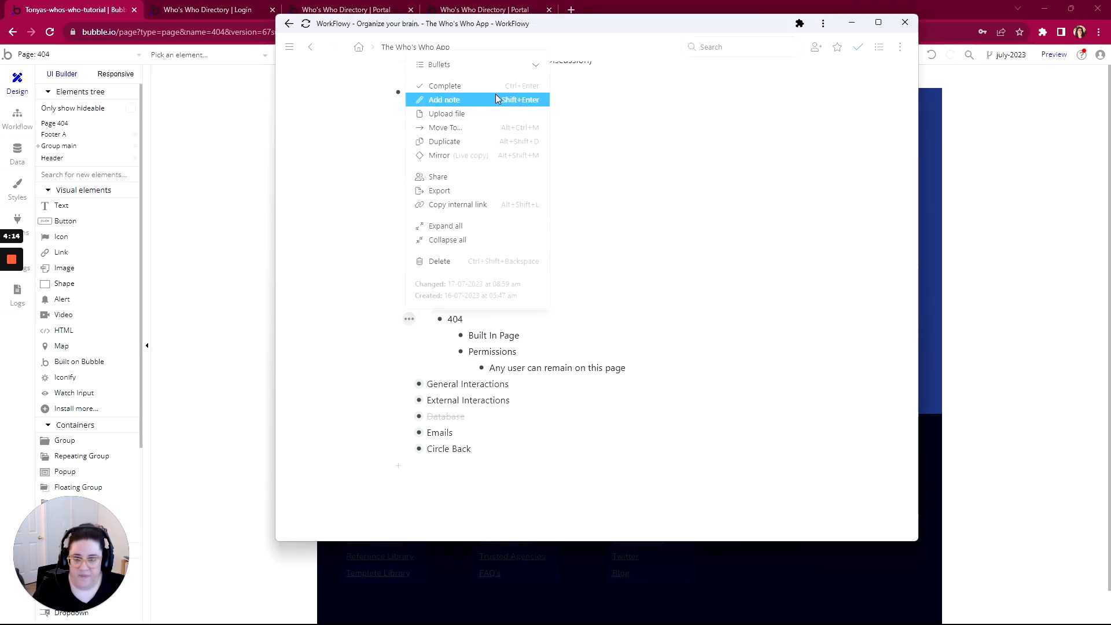
click(491, 86)
click(428, 321)
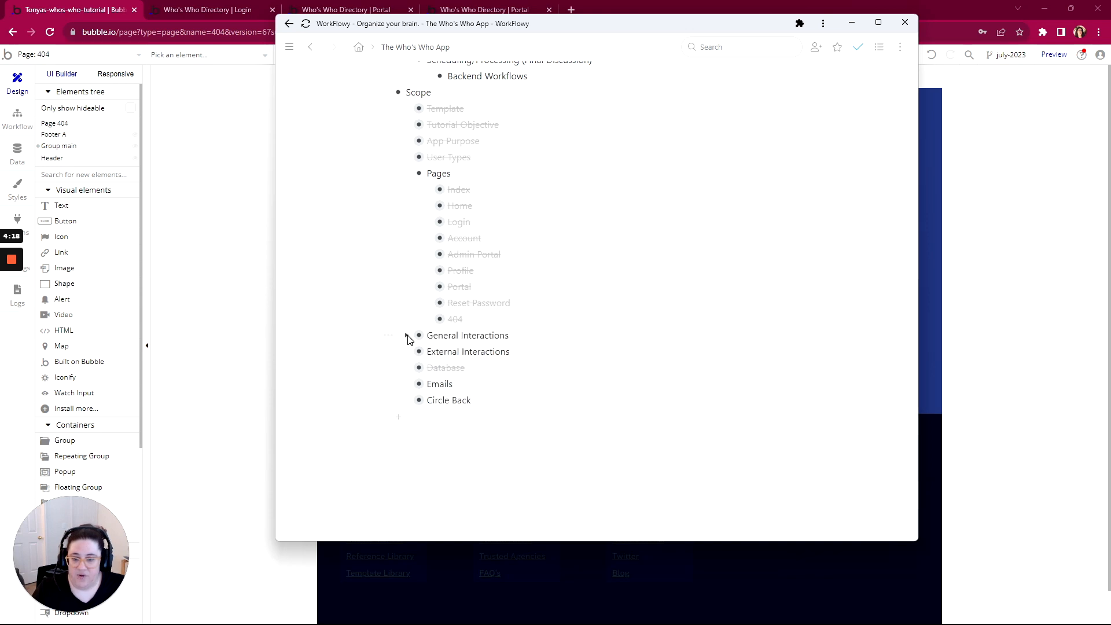
click(409, 337)
scroll(431, 345, down, 2)
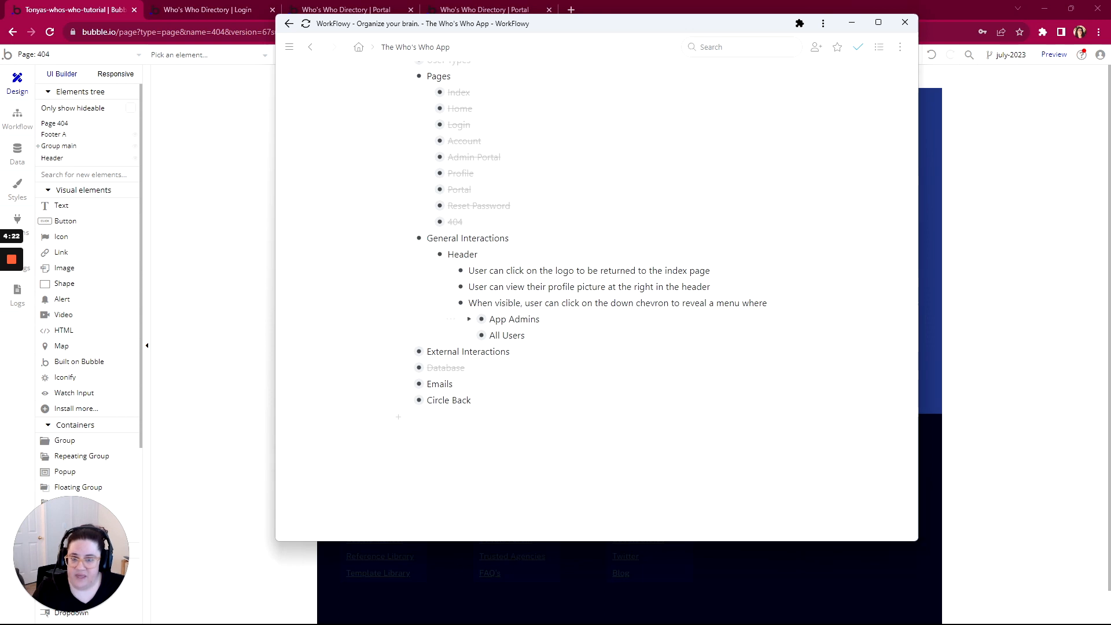
scroll(596, 289, up, 1)
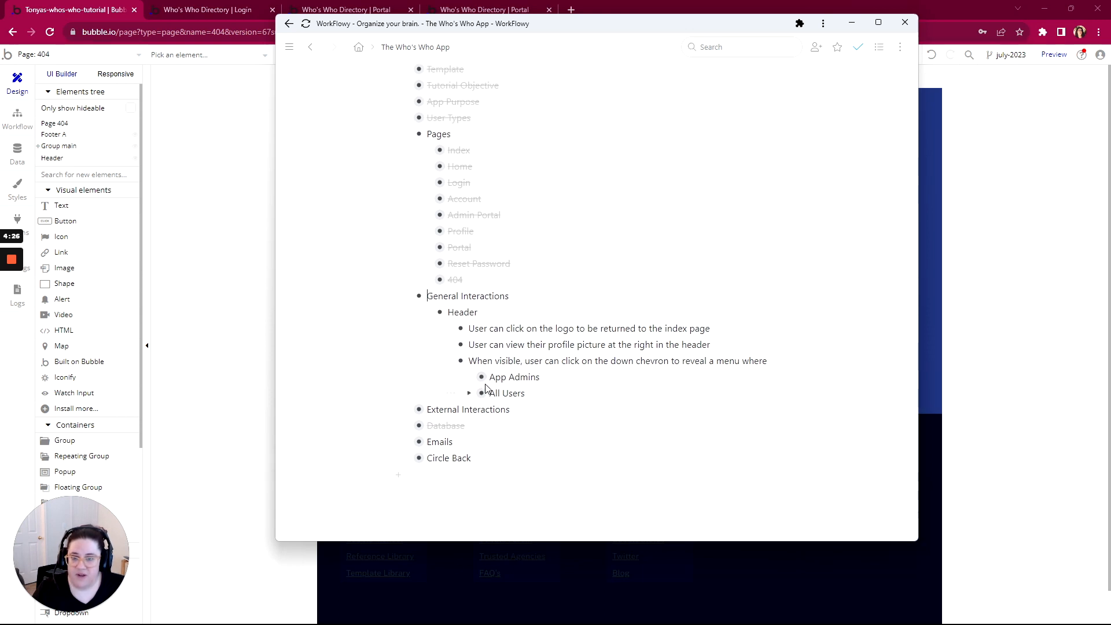
Expand Home and its Sections to read the Header and Main Page notes
click(429, 167)
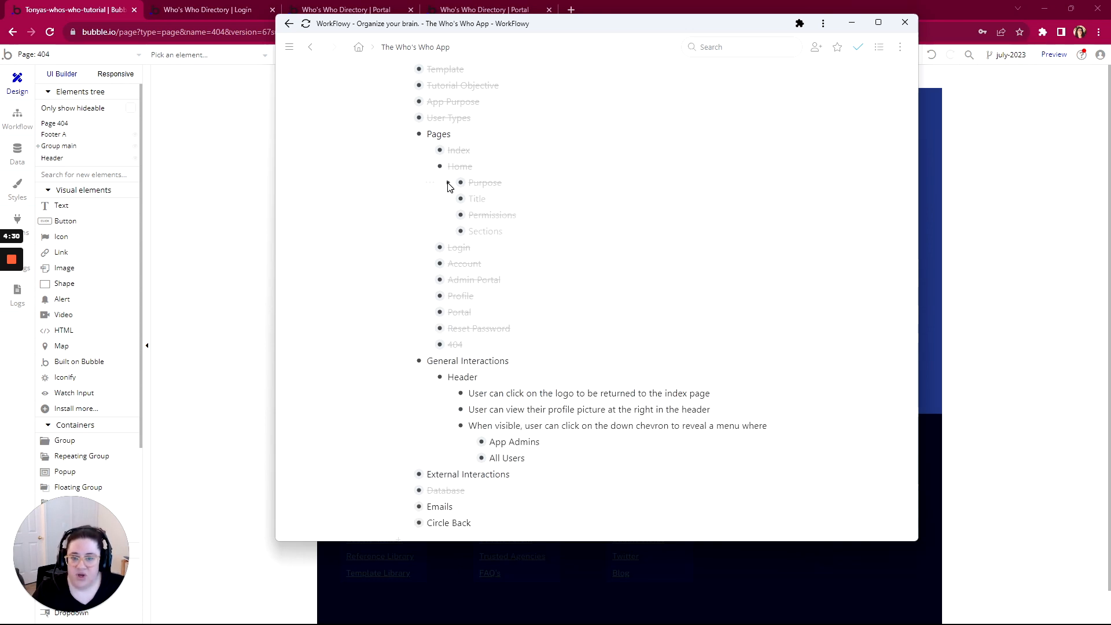
click(449, 183)
click(449, 183)
click(449, 232)
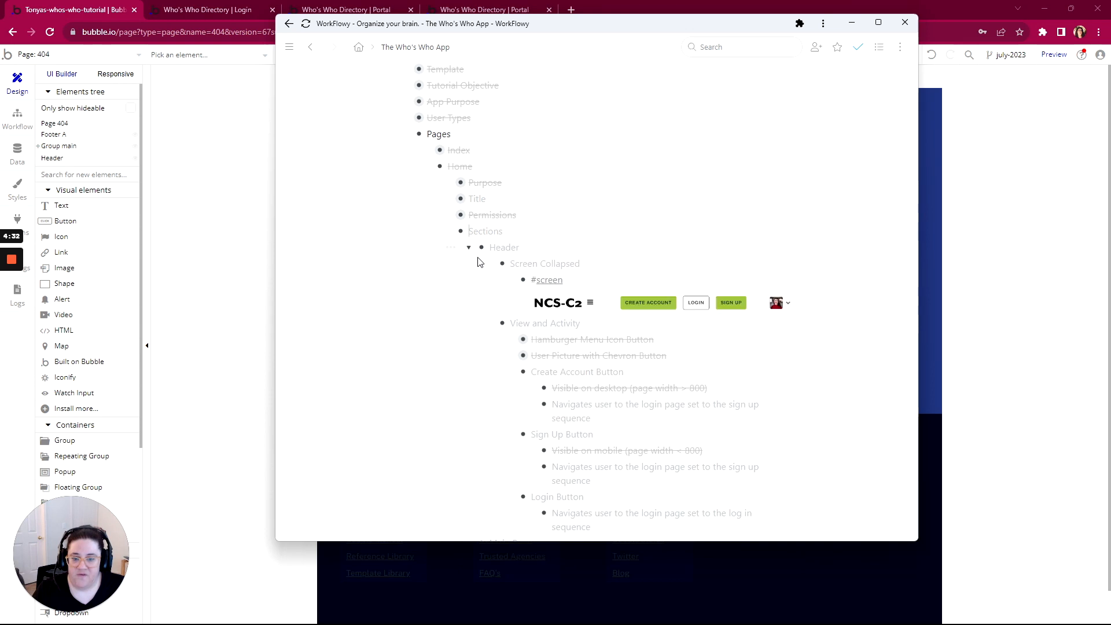
scroll(449, 235, down, 3)
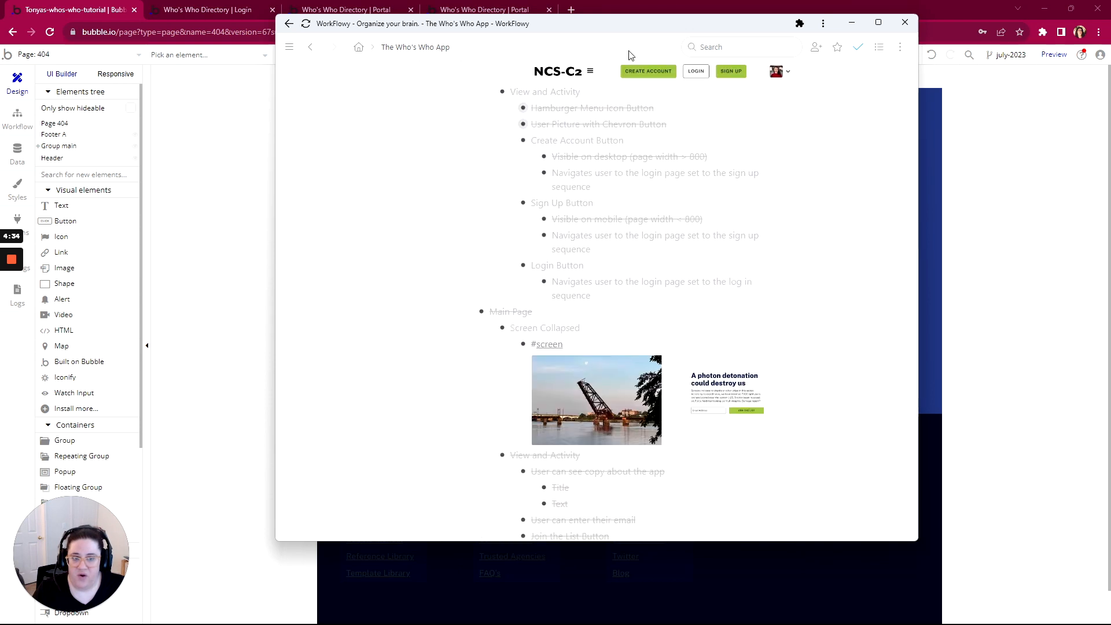
scroll(560, 319, down, 3)
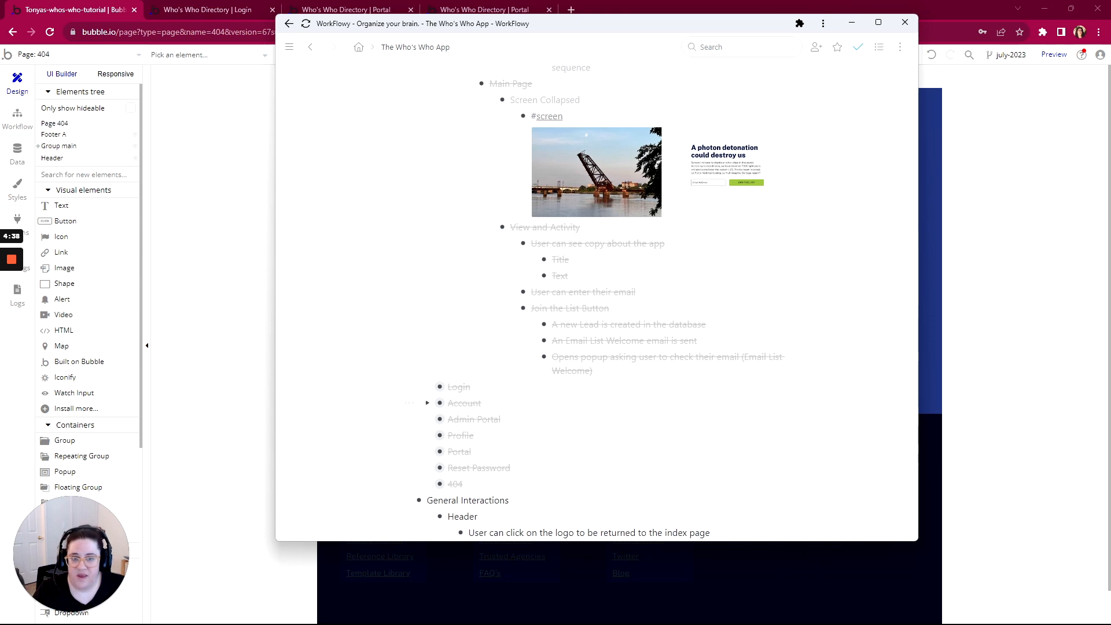
scroll(614, 409, up, 4)
scroll(614, 408, down, 2)
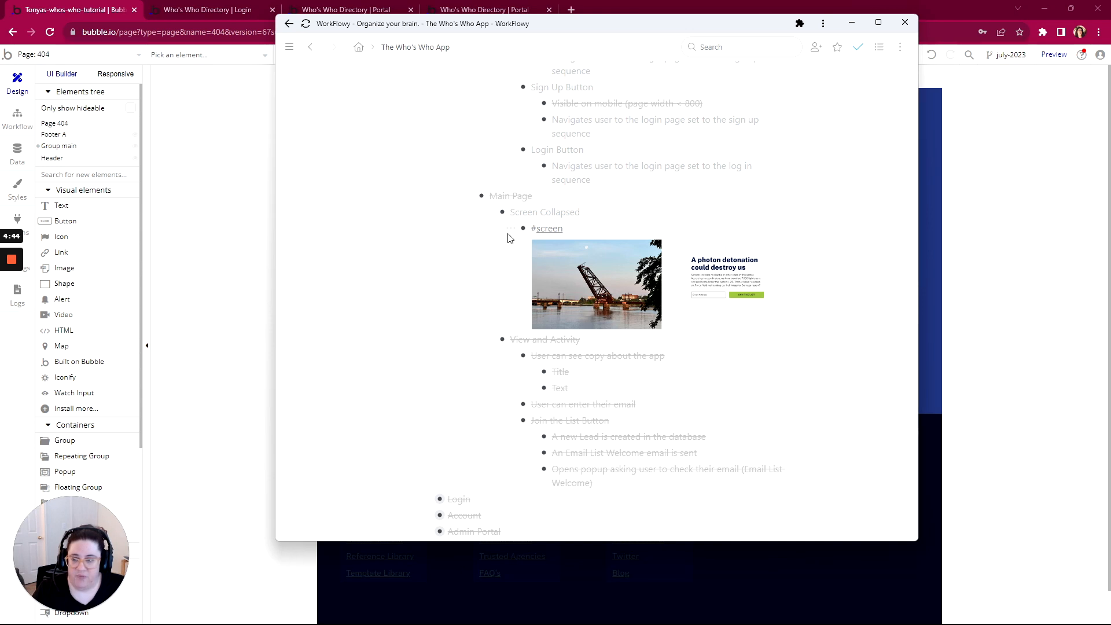
Open the reusable Header and inspect the LOGIN button's layout settings
click(44, 56)
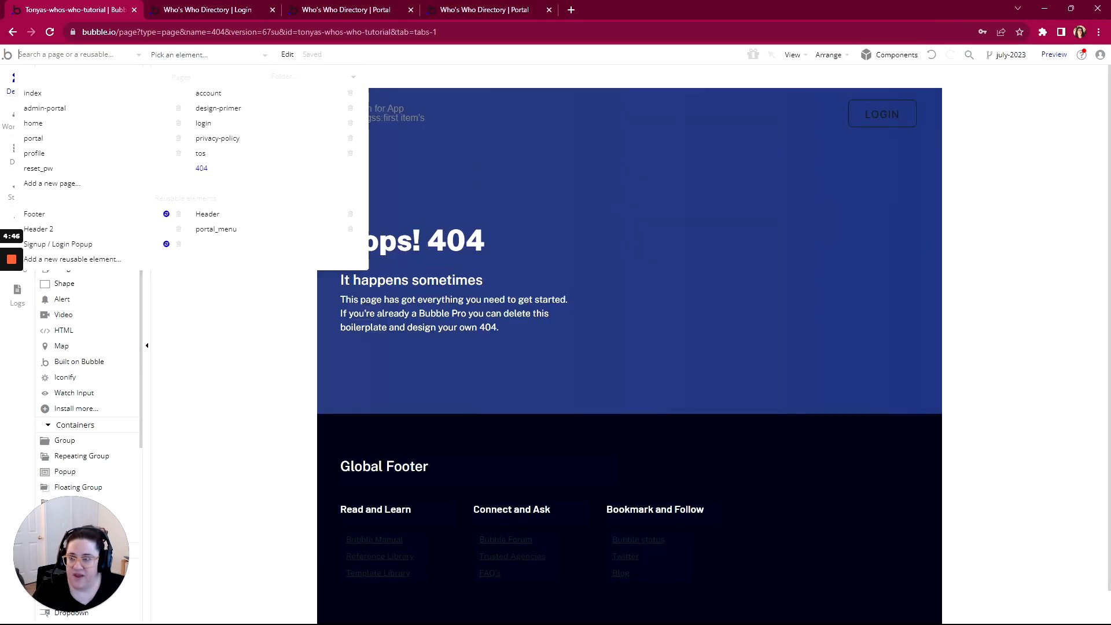
click(204, 214)
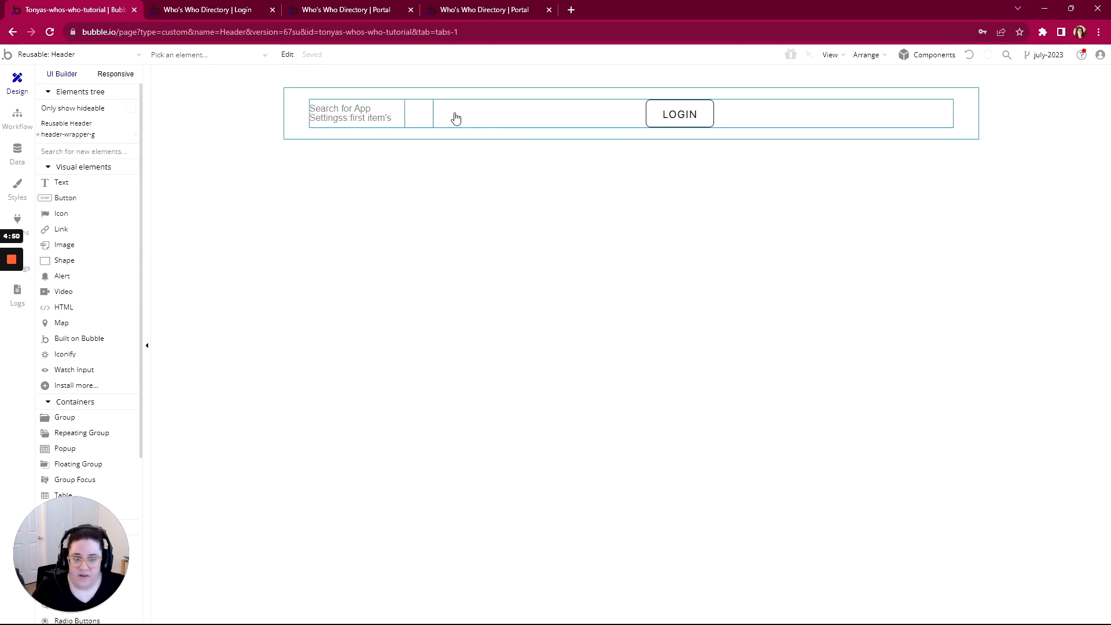
click(666, 119)
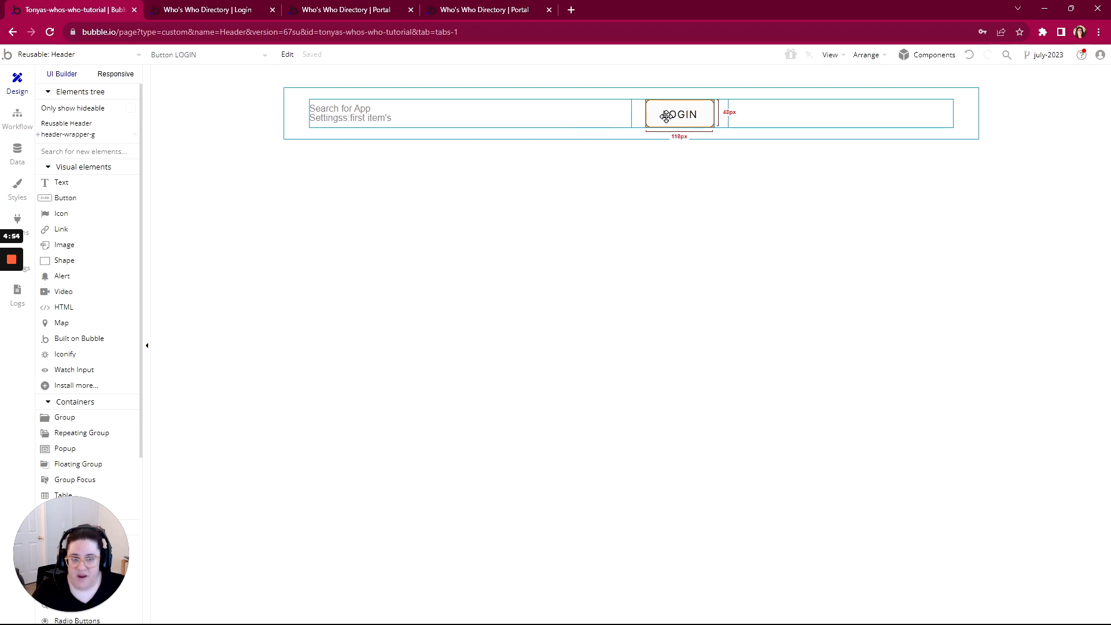
double_click(666, 115)
click(868, 93)
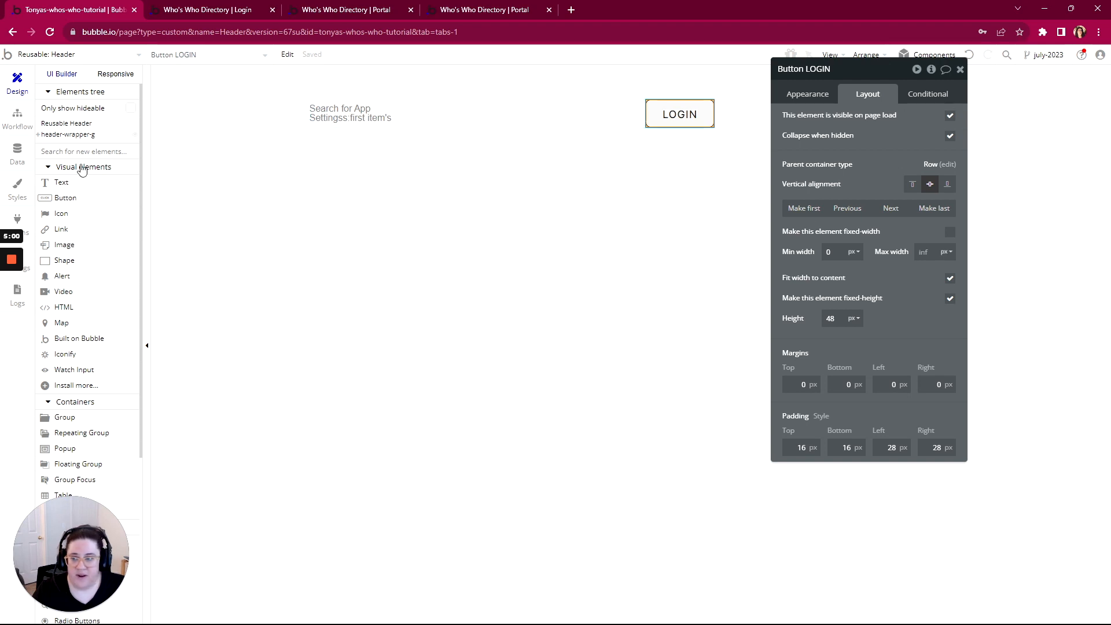
Draw a new header button that is hidden on page load and collapsed when hidden
click(72, 199)
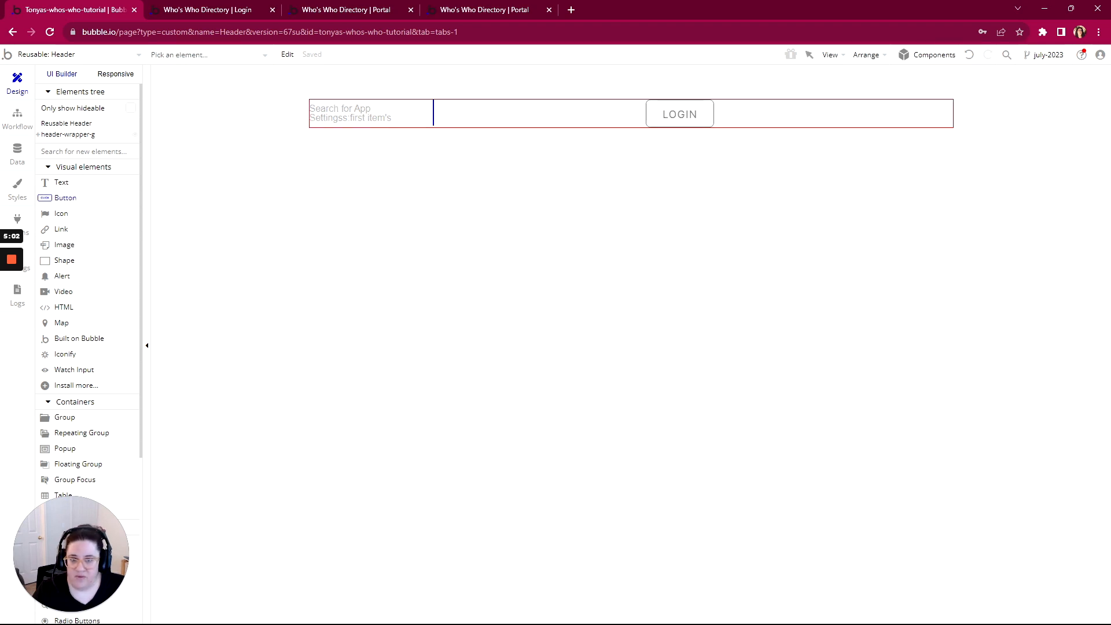
drag(457, 111, 492, 121)
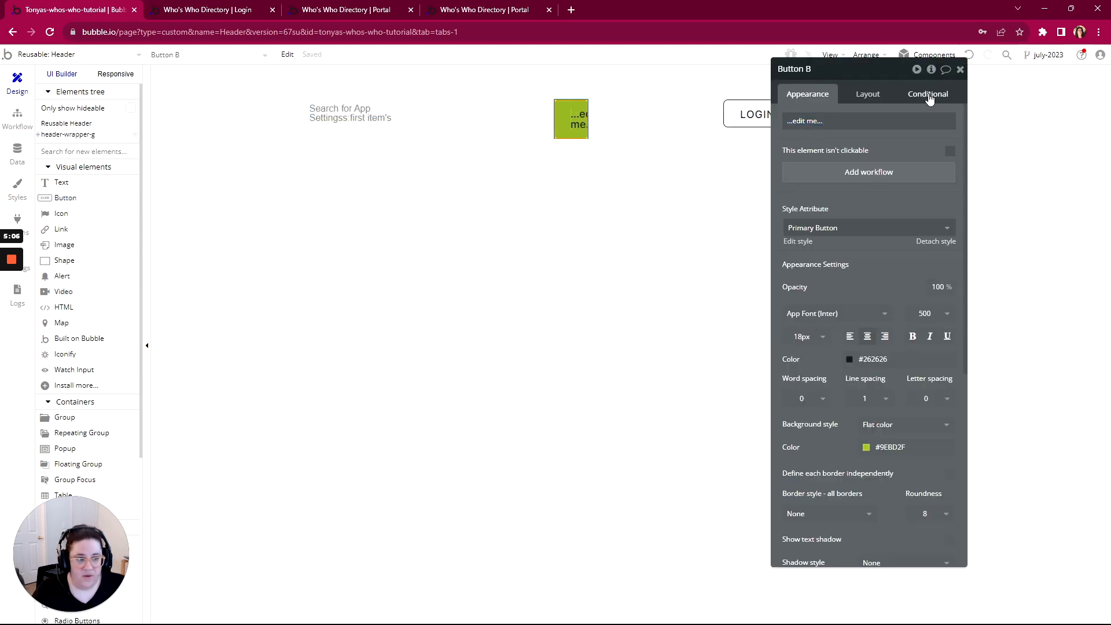
click(927, 94)
click(867, 95)
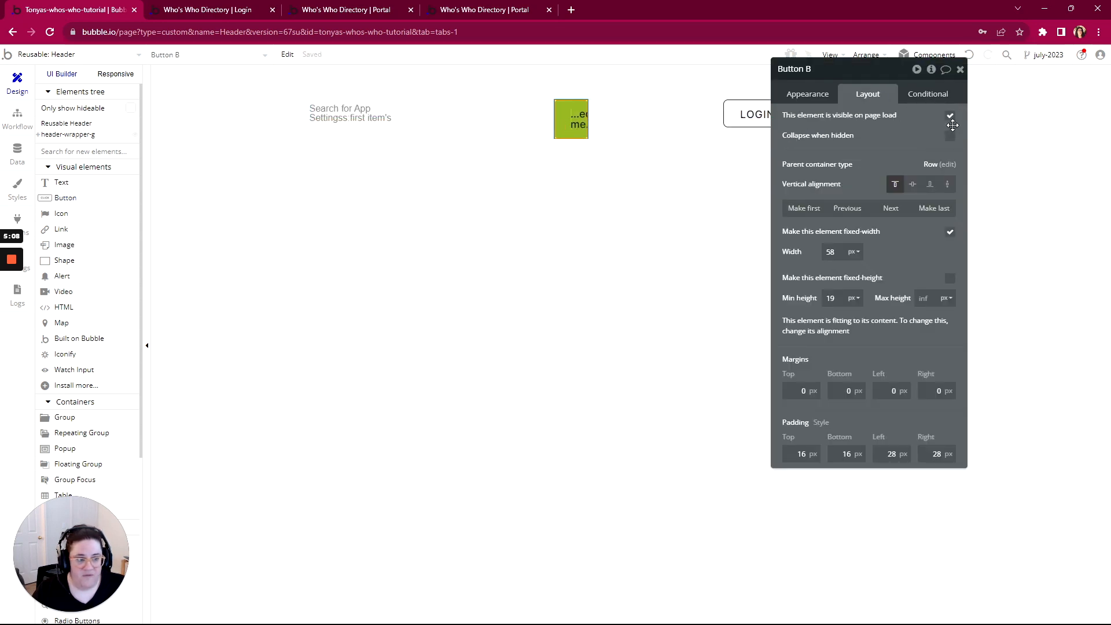
click(949, 117)
click(950, 162)
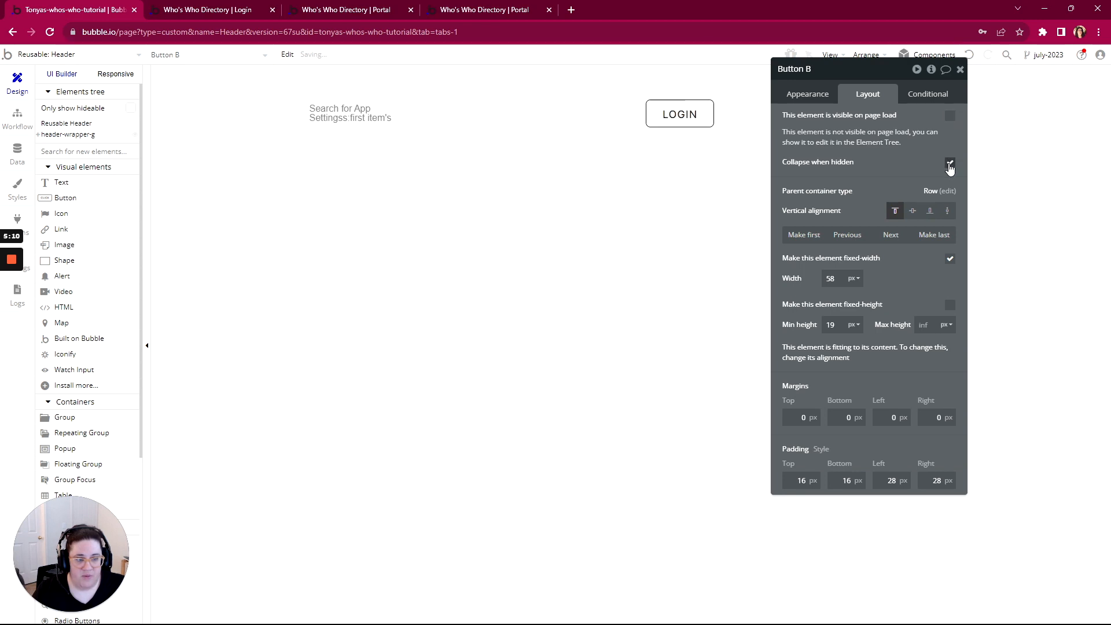
Add a condition making the button visible when Current page name is account
click(922, 98)
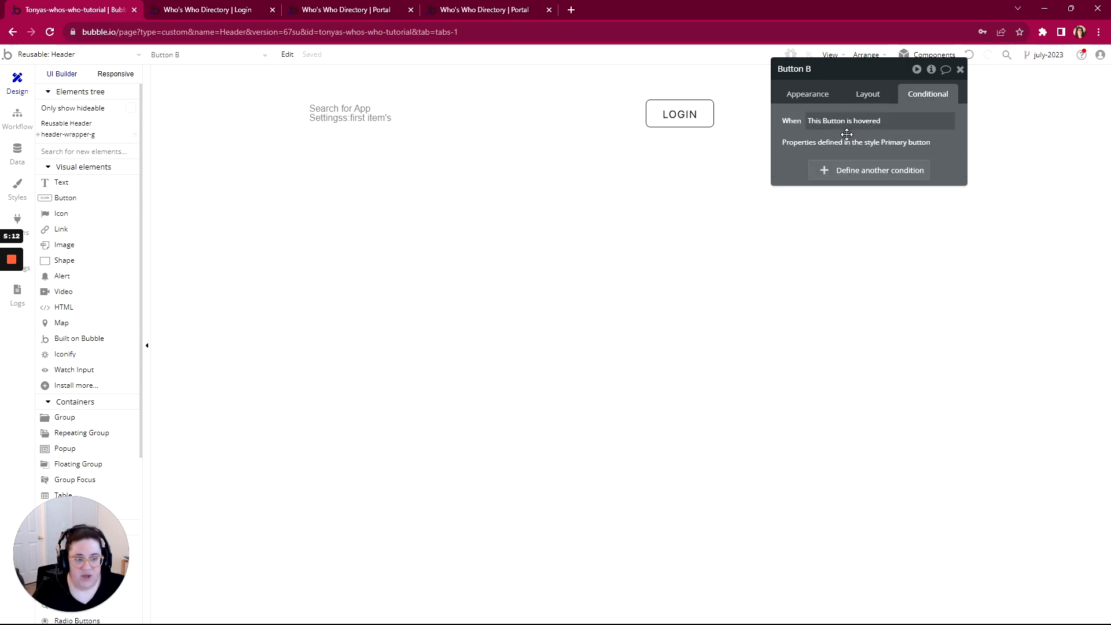
click(843, 172)
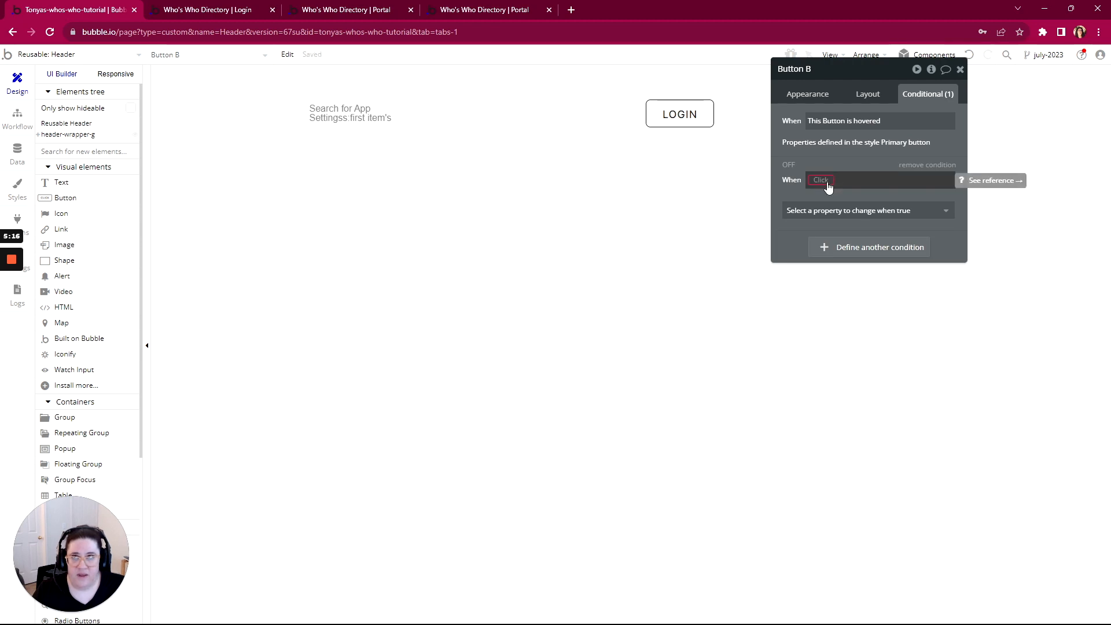
click(827, 184)
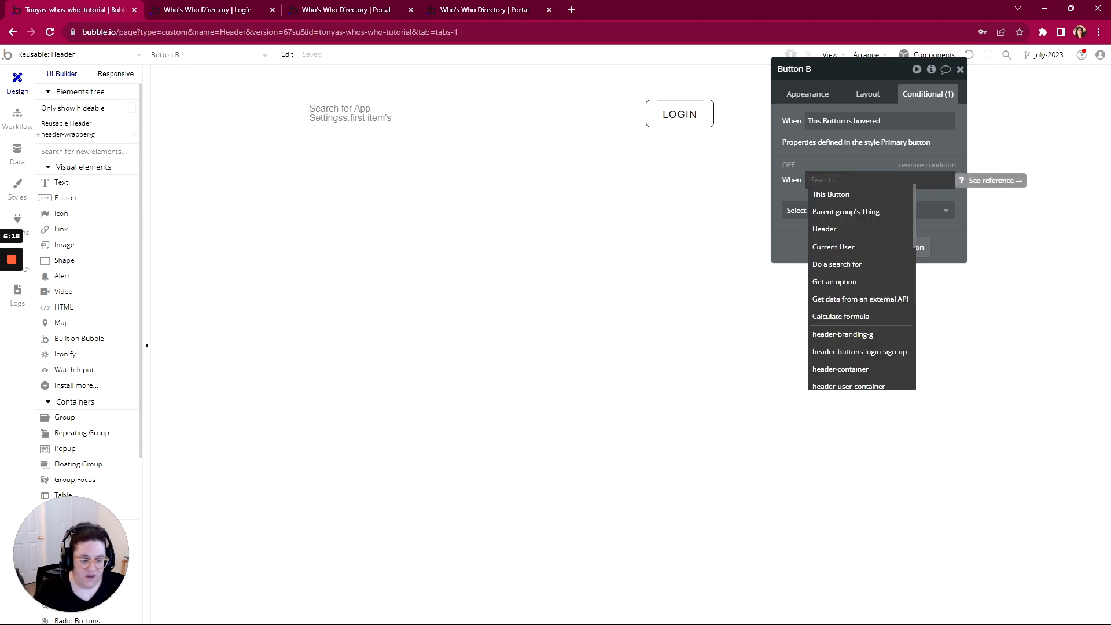
text(page)
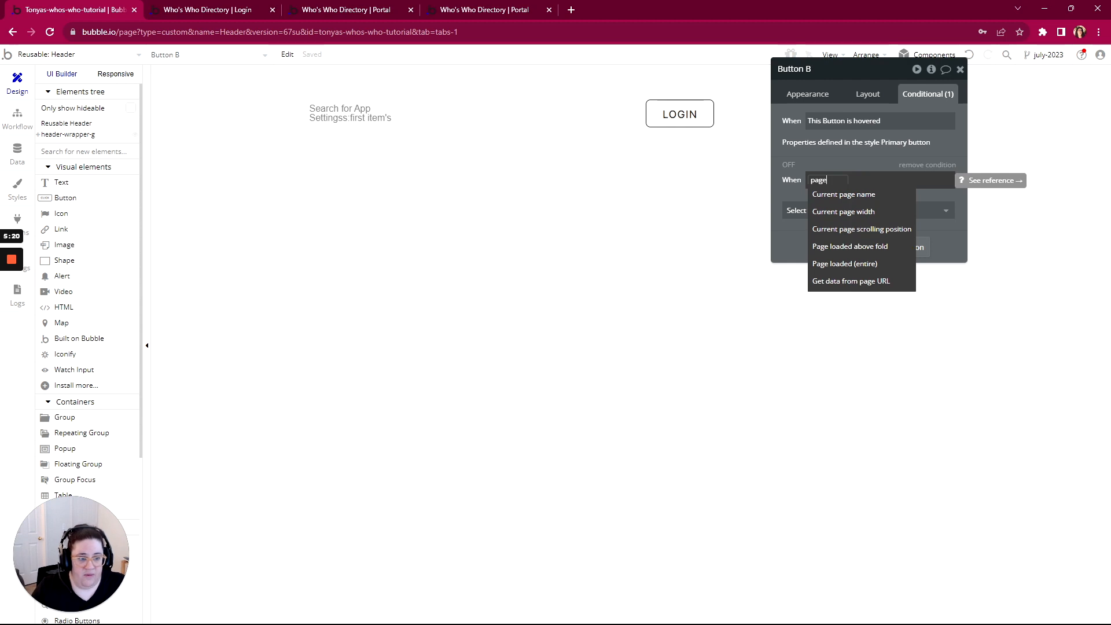
click(840, 195)
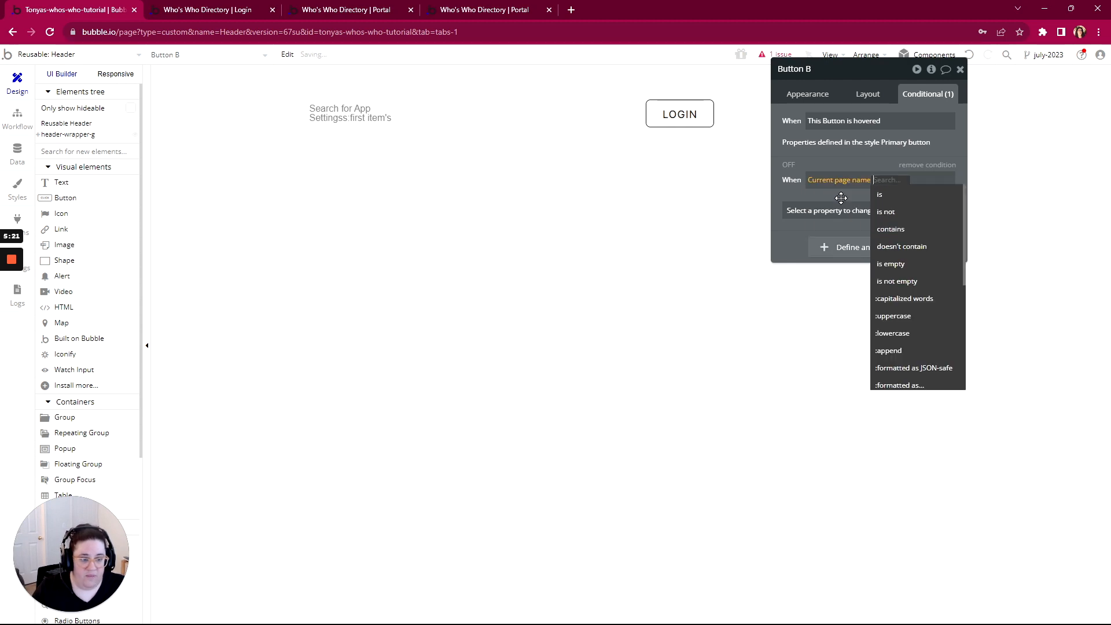
click(881, 194)
text(acc)
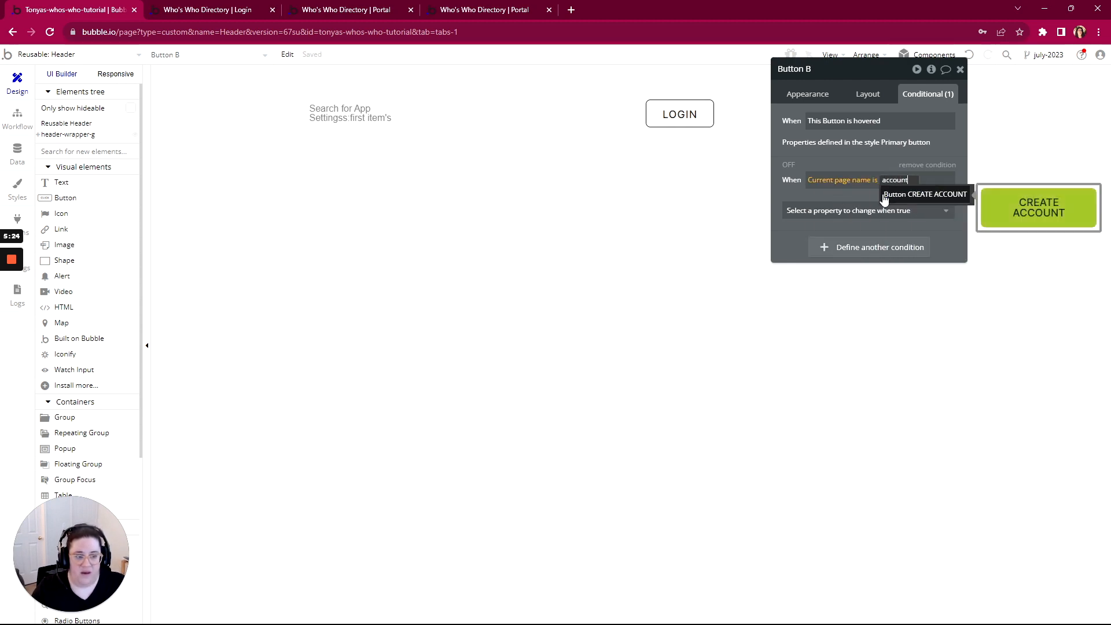
text(ount)
click(839, 210)
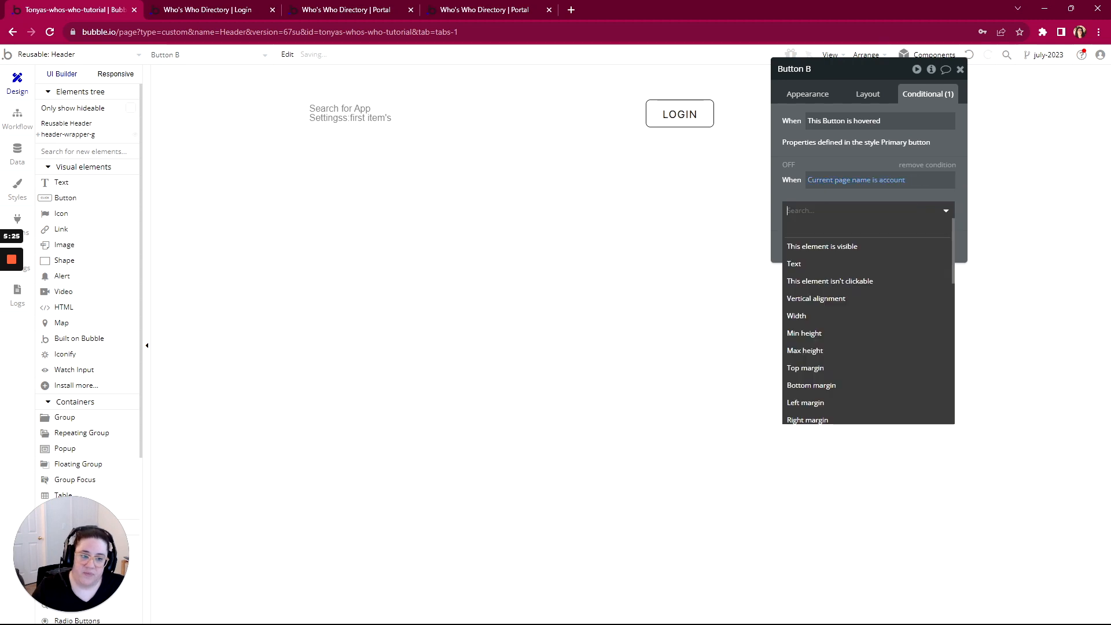
click(812, 247)
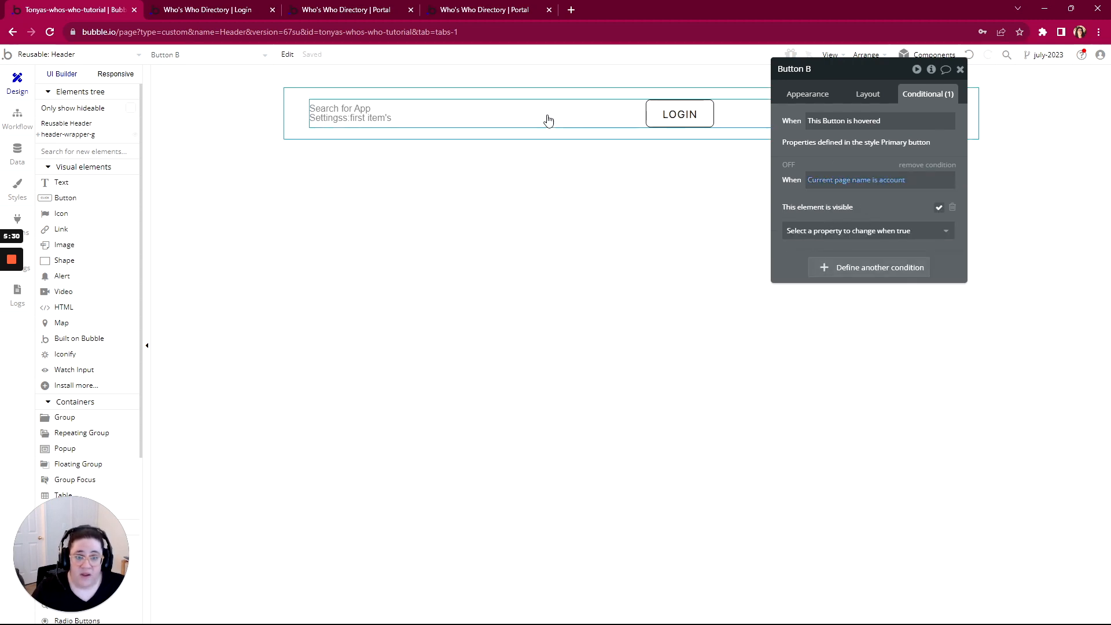
click(64, 54)
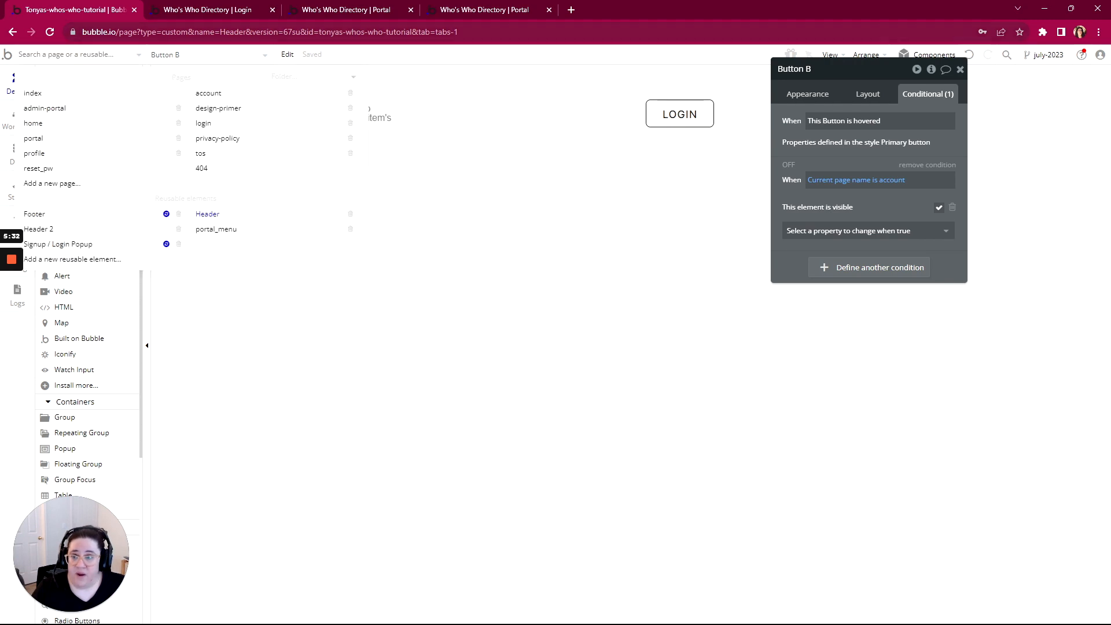
click(196, 14)
Reload the preview and open the Account page to check the new header button
key(F5)
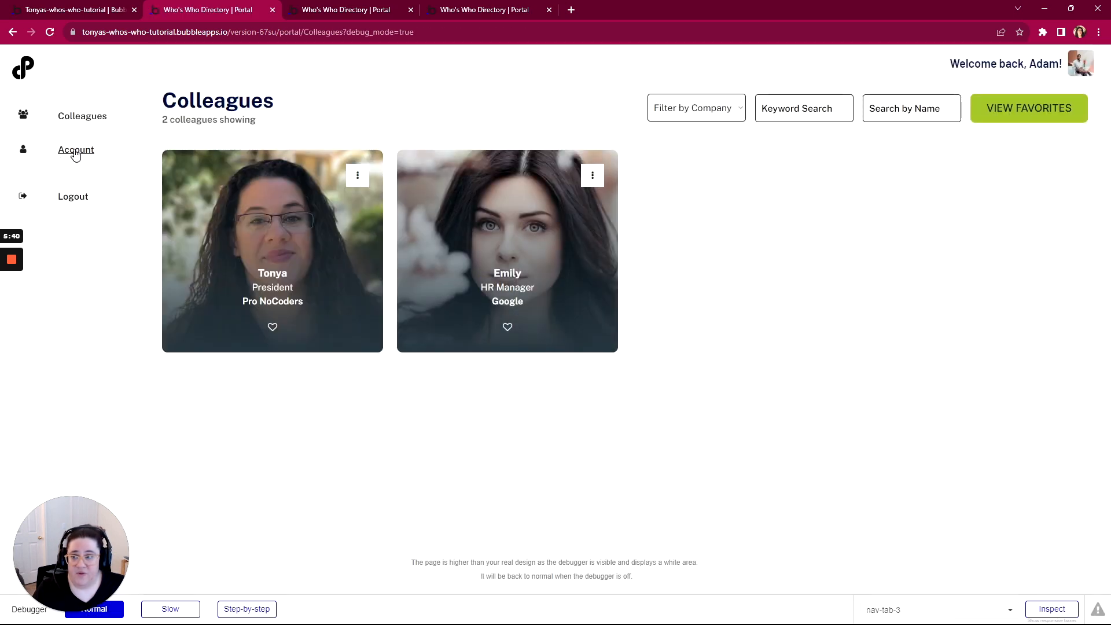
click(76, 150)
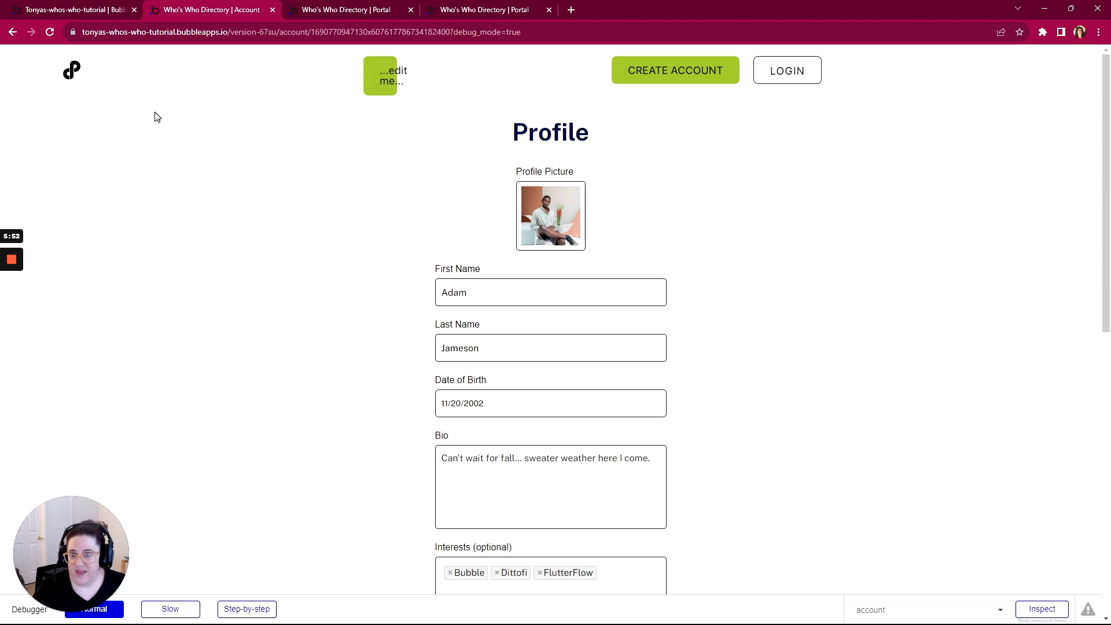
mouse_move(16, 277)
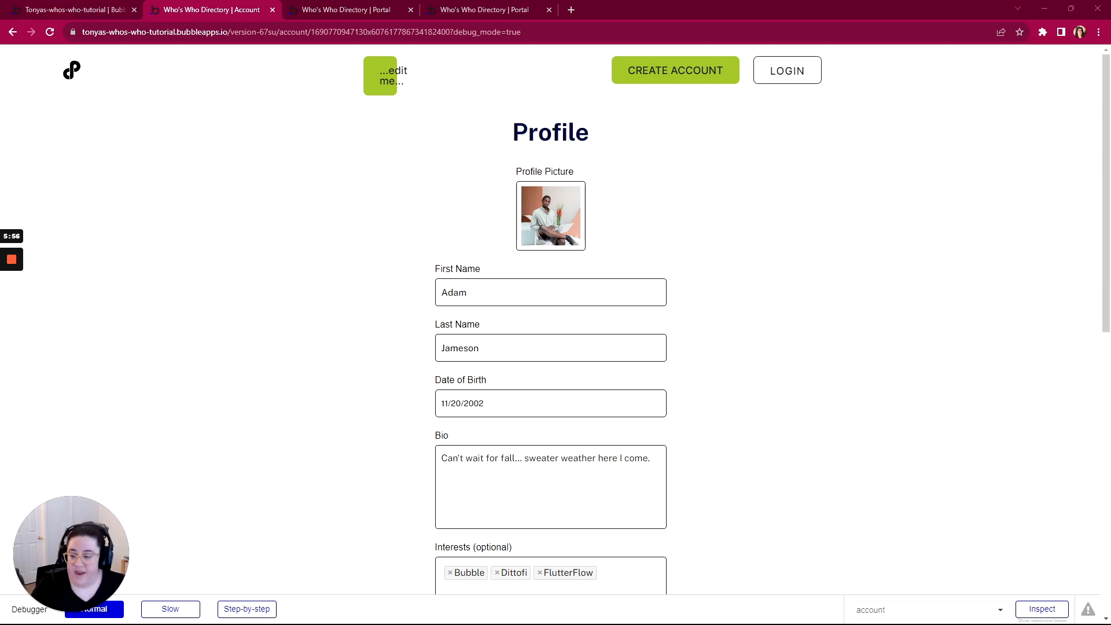
Mark the Header and General Interactions items complete and collapse General Interactions
key(alt+Tab)
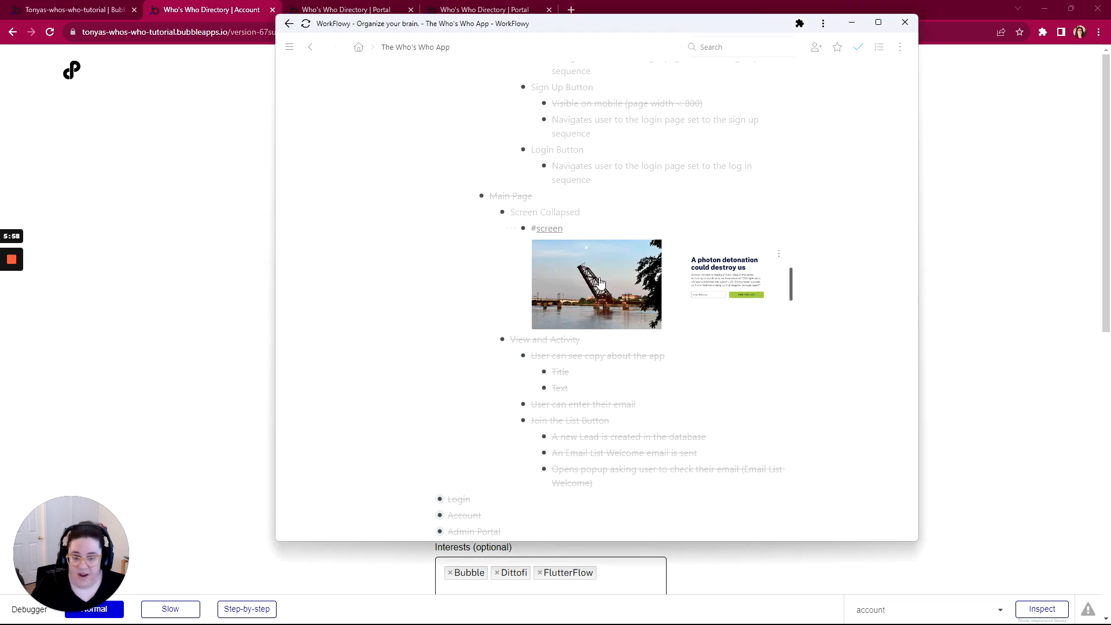
scroll(541, 246, down, 1)
scroll(541, 246, down, 5)
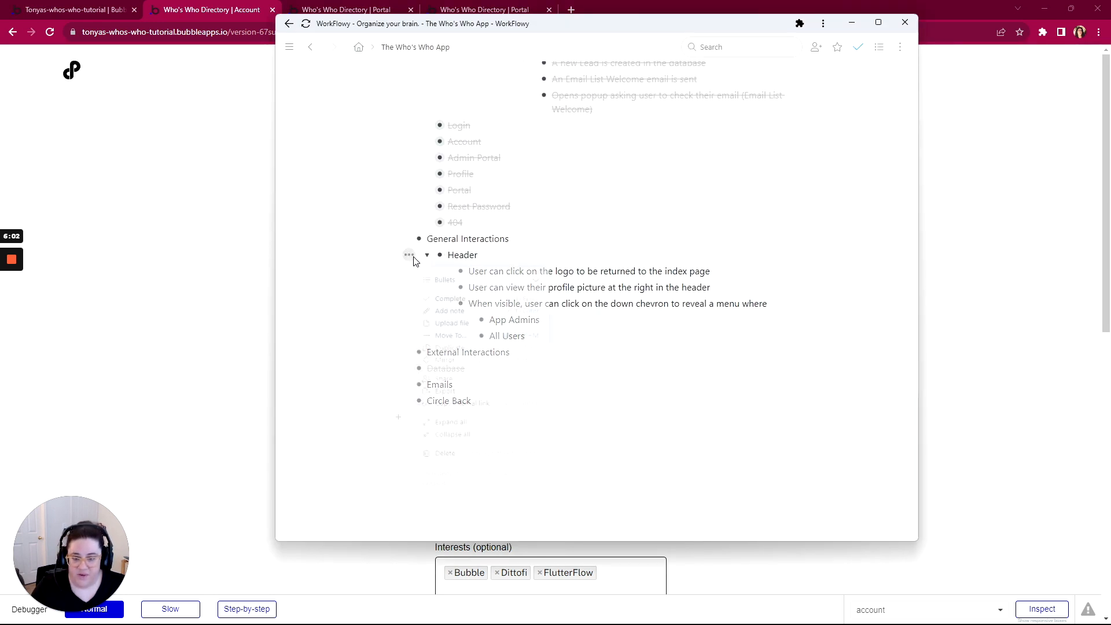
click(409, 255)
click(478, 300)
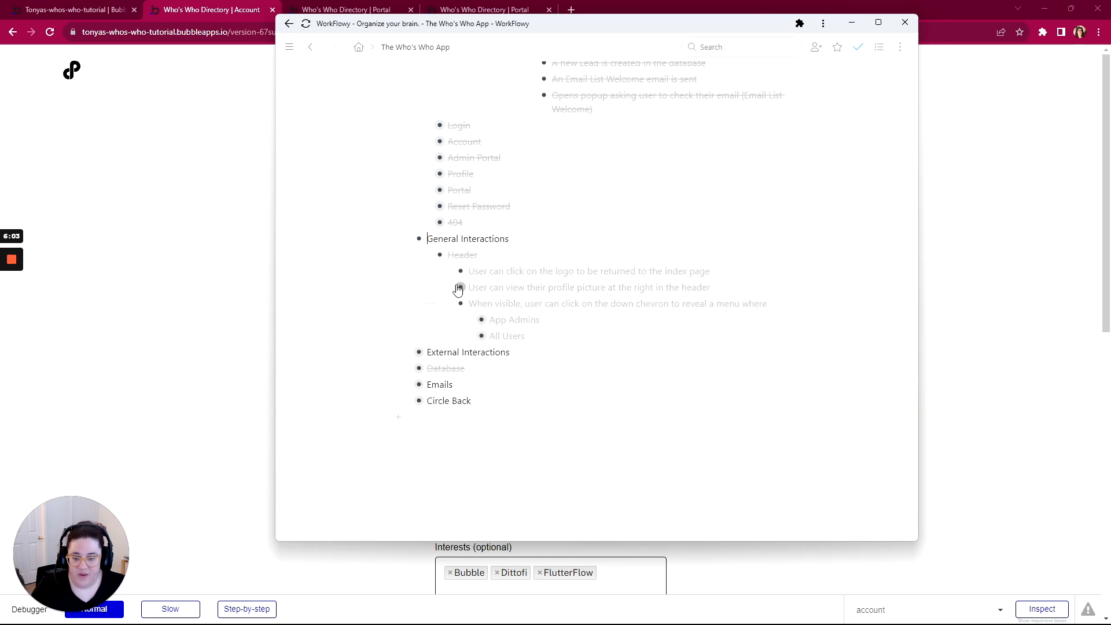
click(388, 238)
click(422, 288)
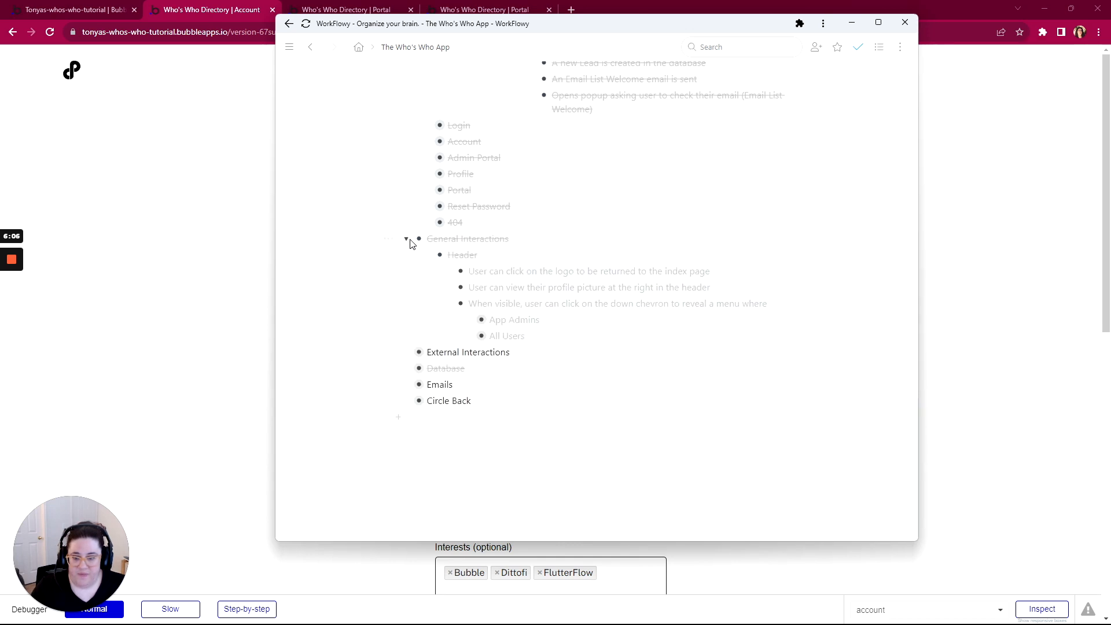
click(407, 239)
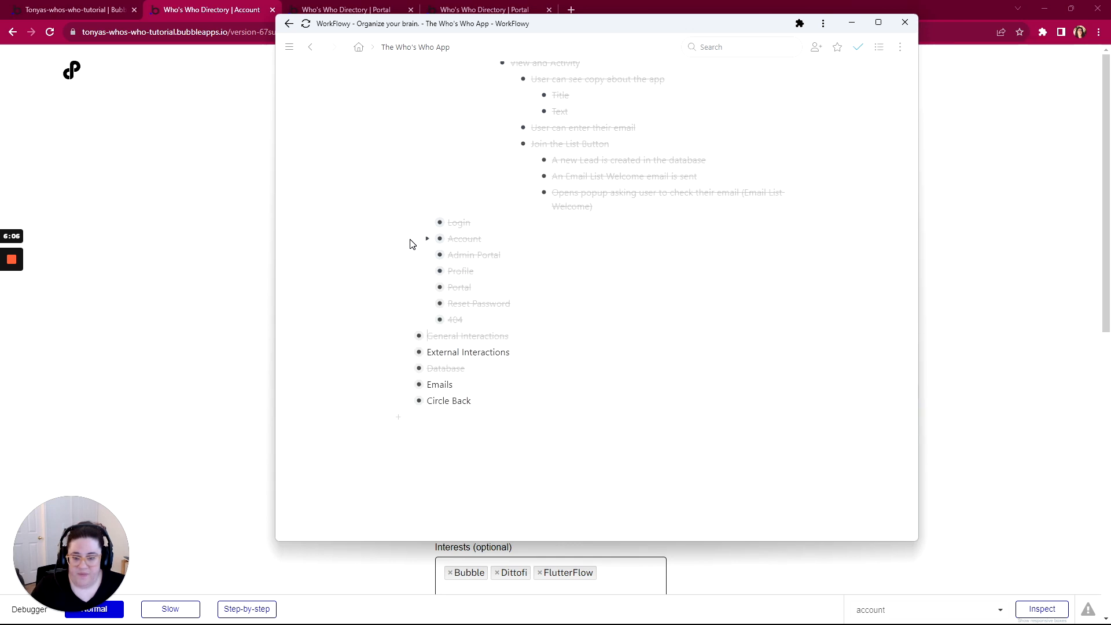
Expand External Interactions, mark it and its sub-items complete, then collapse it
click(406, 352)
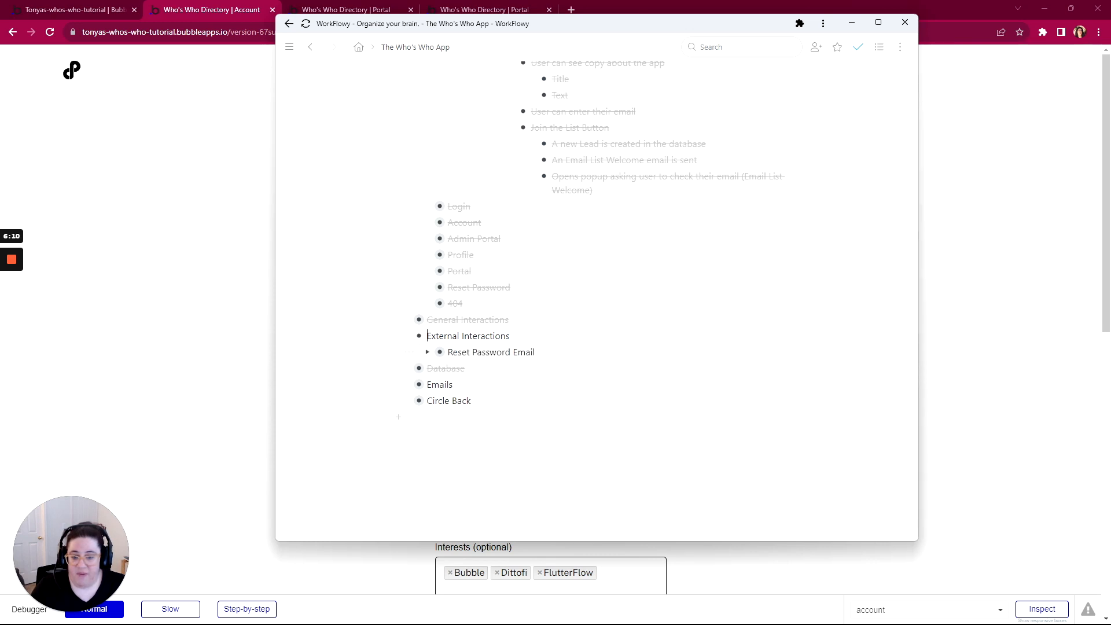
click(427, 352)
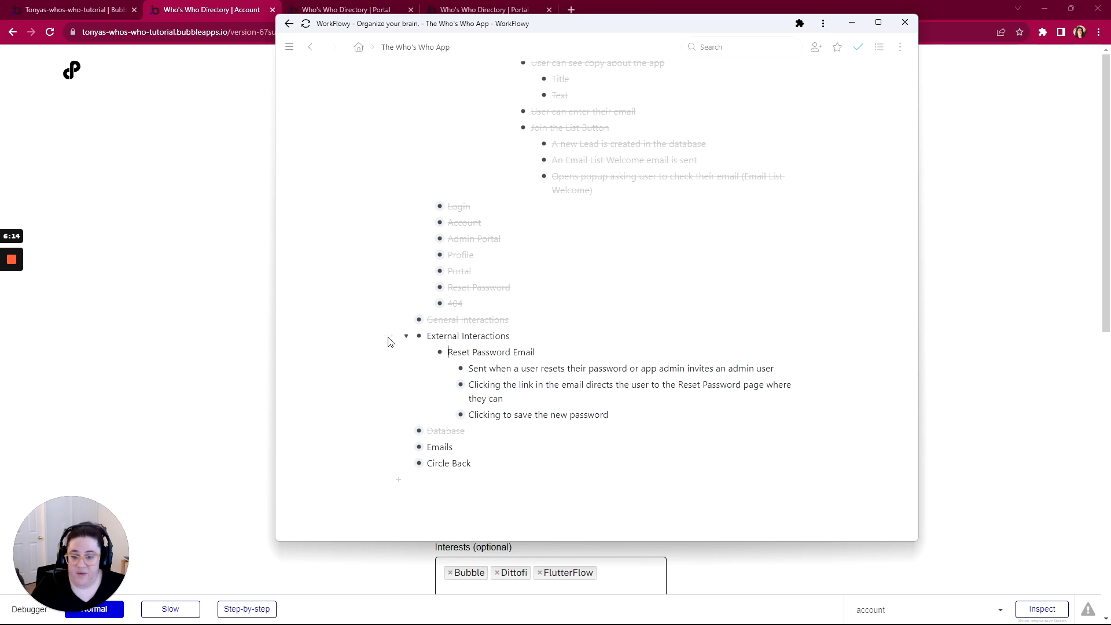
mouse_move(387, 339)
click(422, 114)
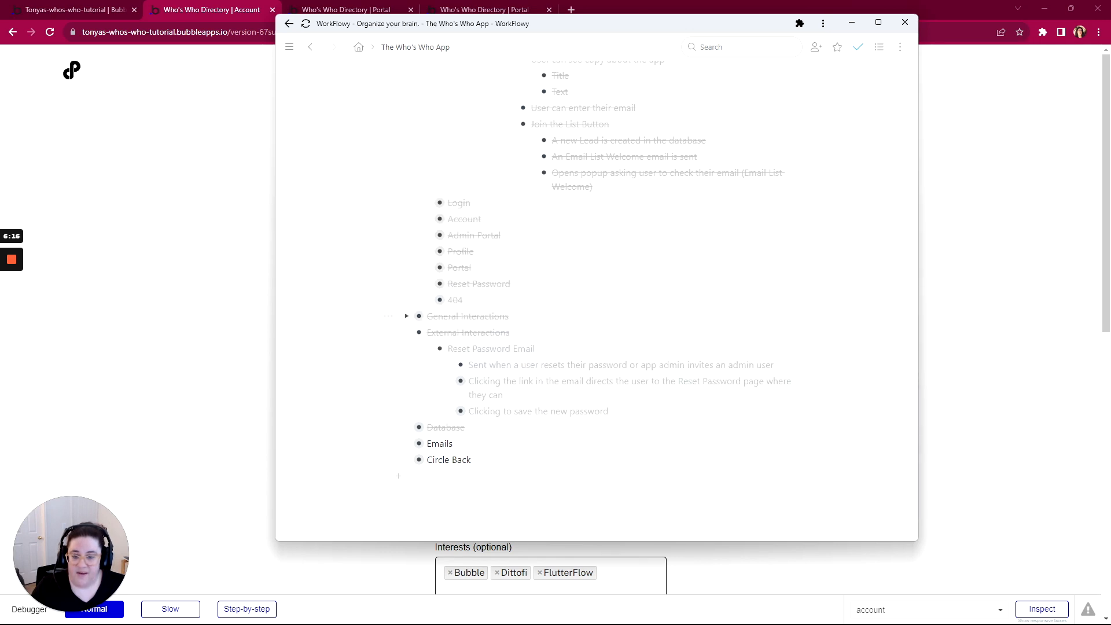
scroll(405, 280, down, 1)
click(406, 279)
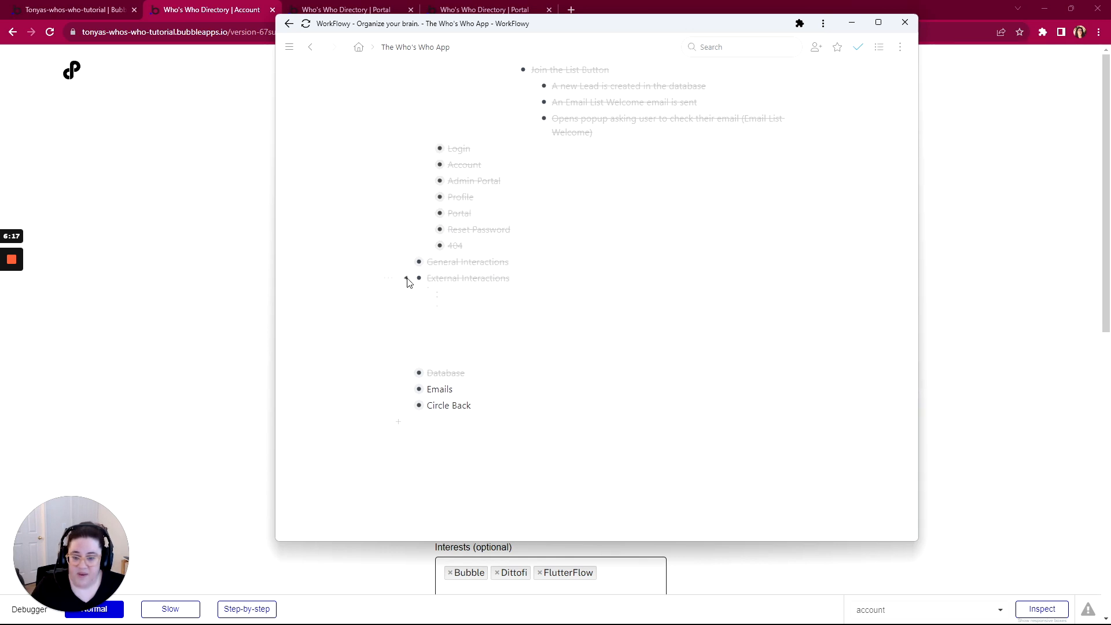
Complete Email List Welcome, Admin Invitation Email, Reset Password email, then the Emails section
click(407, 385)
scroll(407, 385, down, 1)
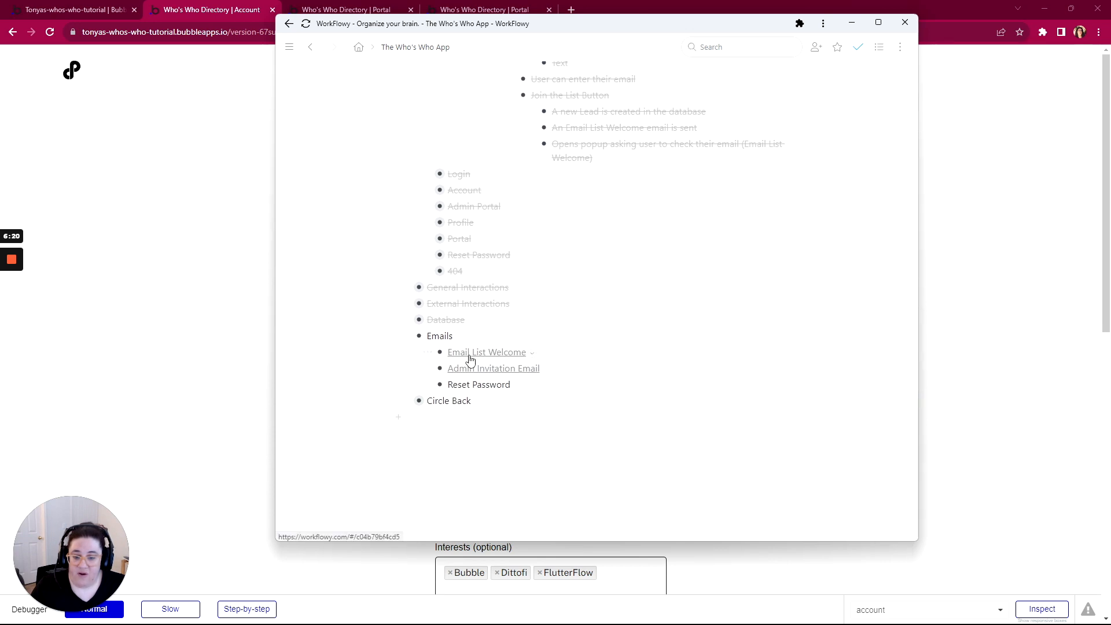
mouse_move(428, 352)
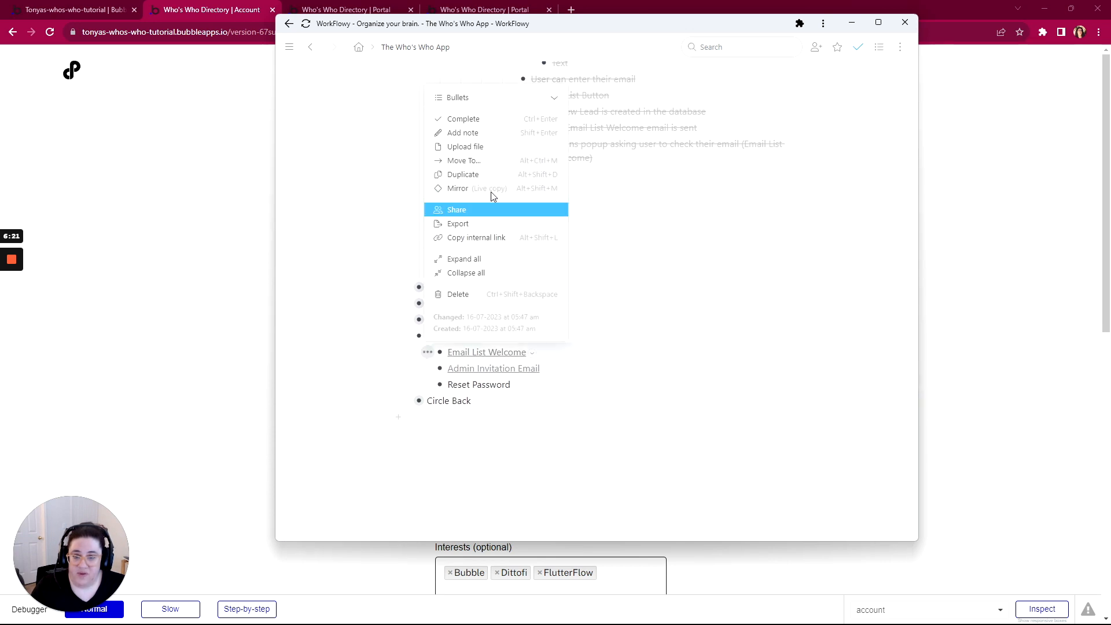
click(484, 120)
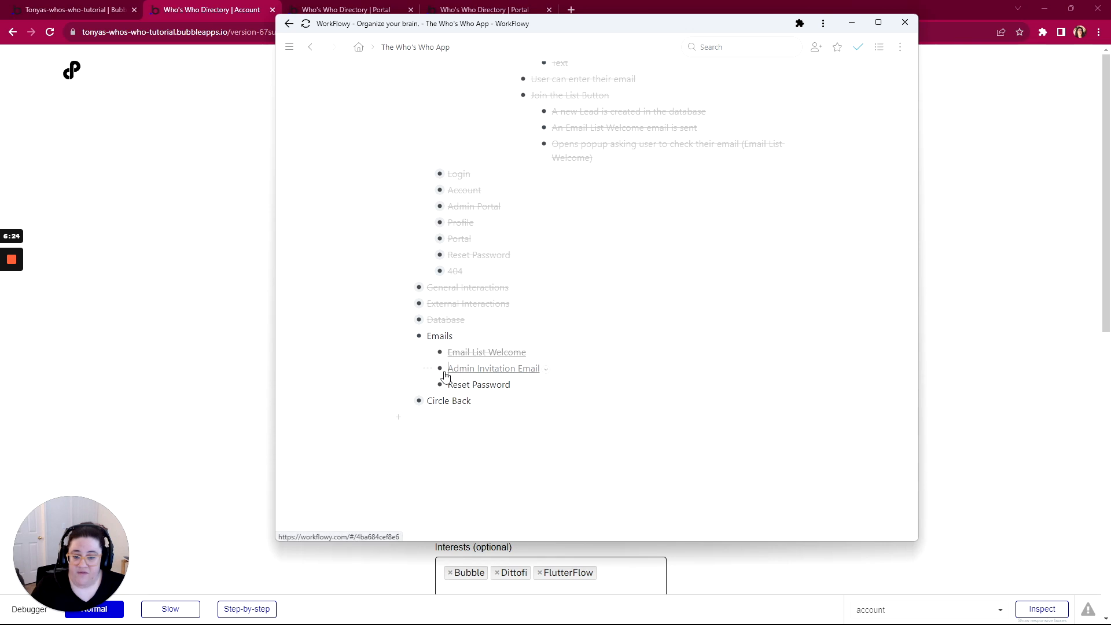
mouse_move(428, 369)
click(491, 138)
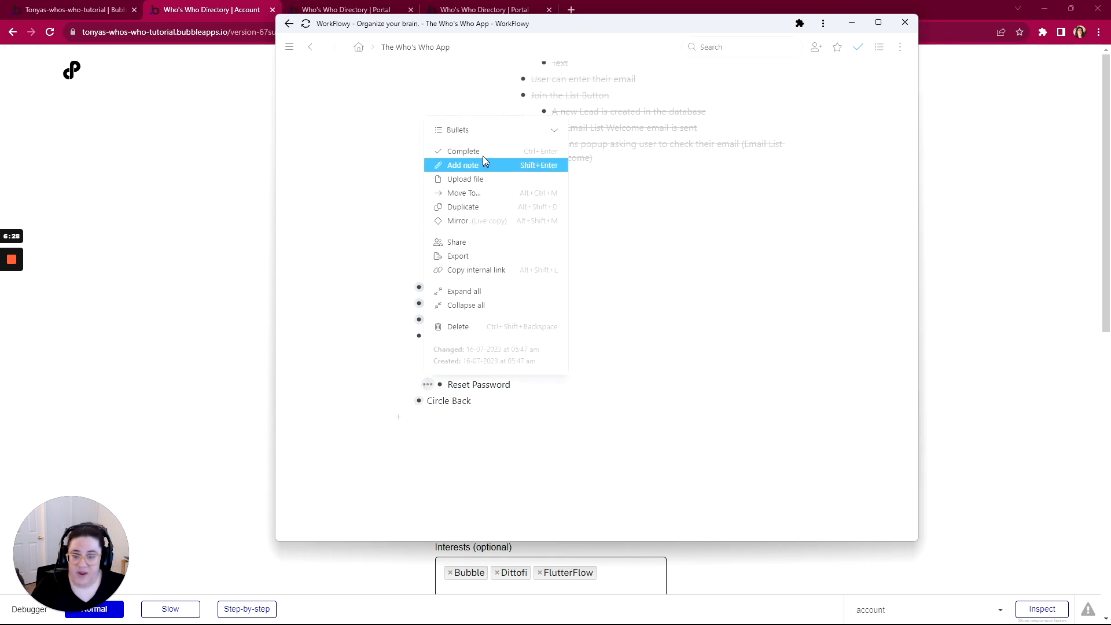
click(482, 155)
mouse_move(386, 340)
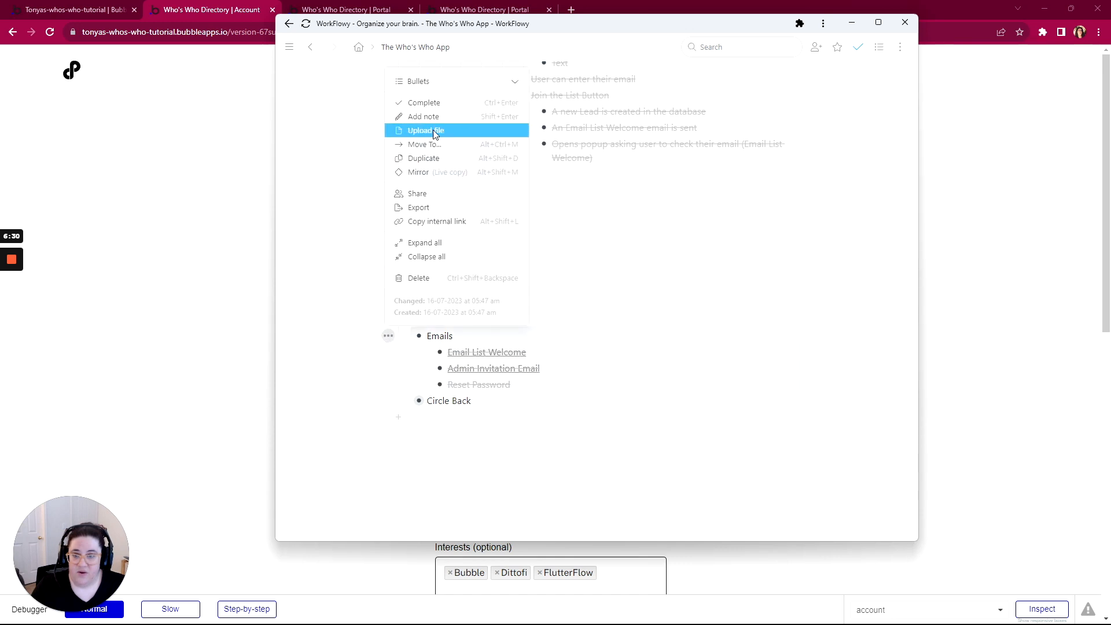
click(437, 104)
click(406, 336)
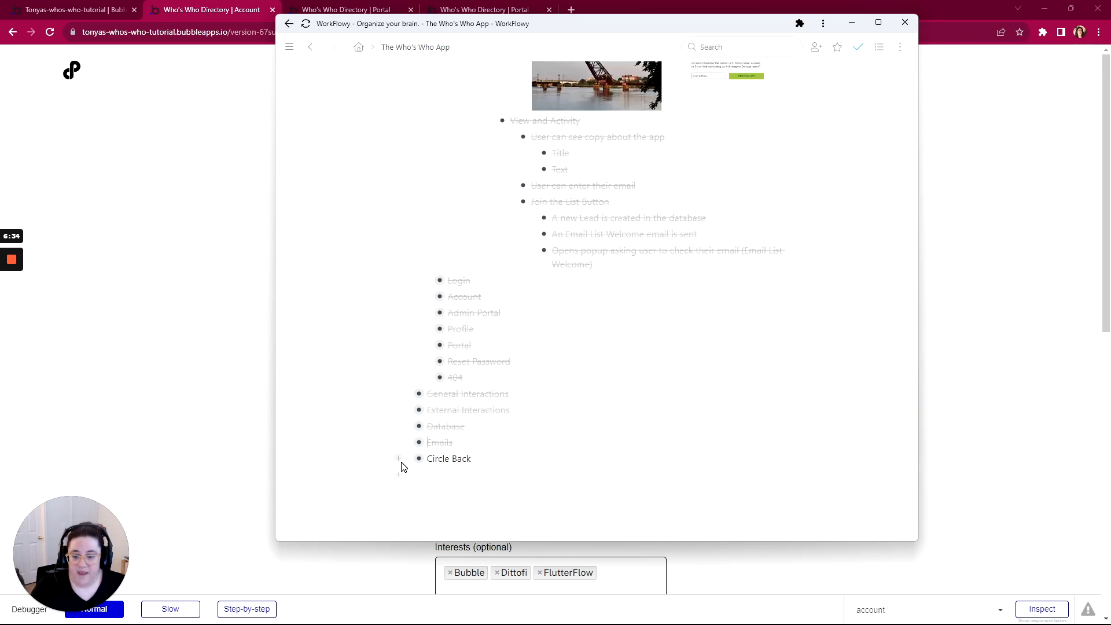
scroll(403, 466, down, 1)
Expand Circle Back and mark Dynamic Page Titles as completed
click(408, 401)
scroll(598, 461, down, 3)
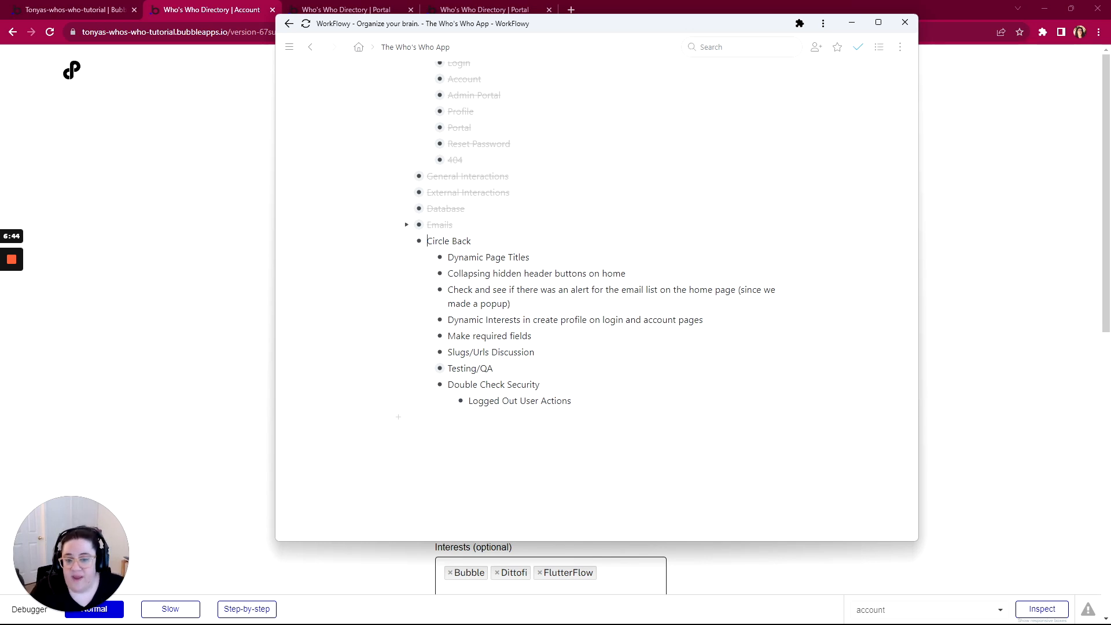
mouse_move(428, 265)
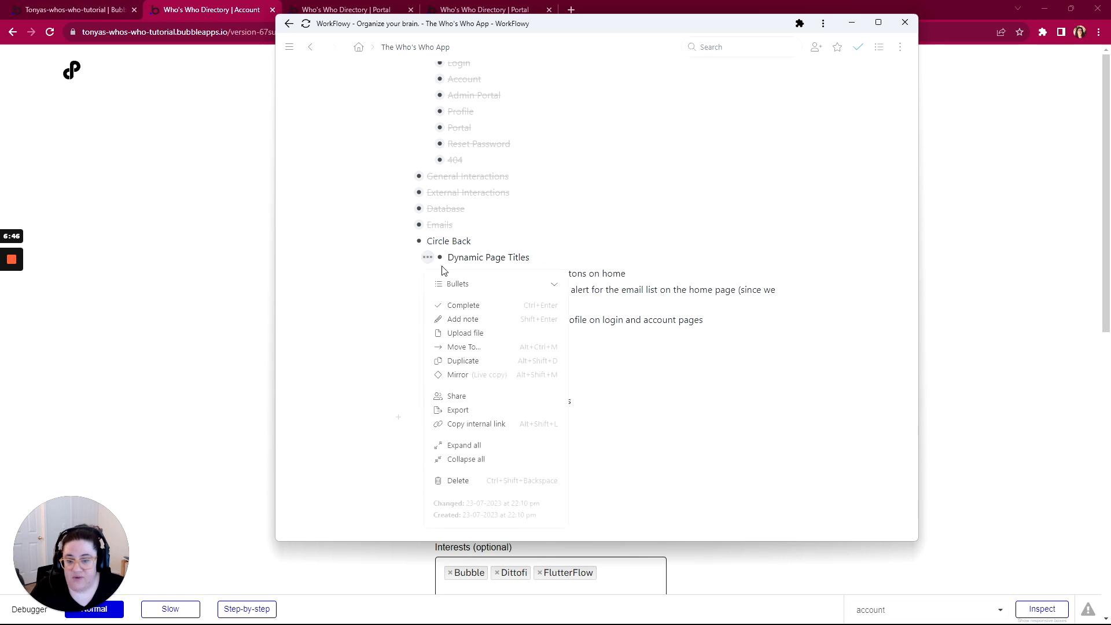
click(457, 302)
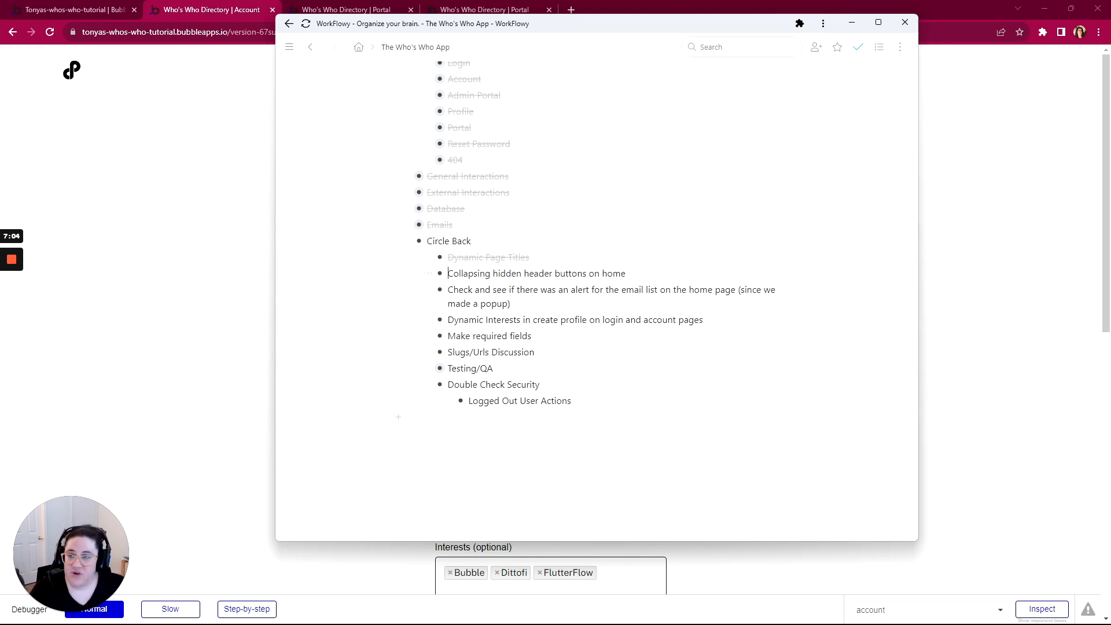
Mark Collapsing hidden header buttons on home as completed
click(427, 273)
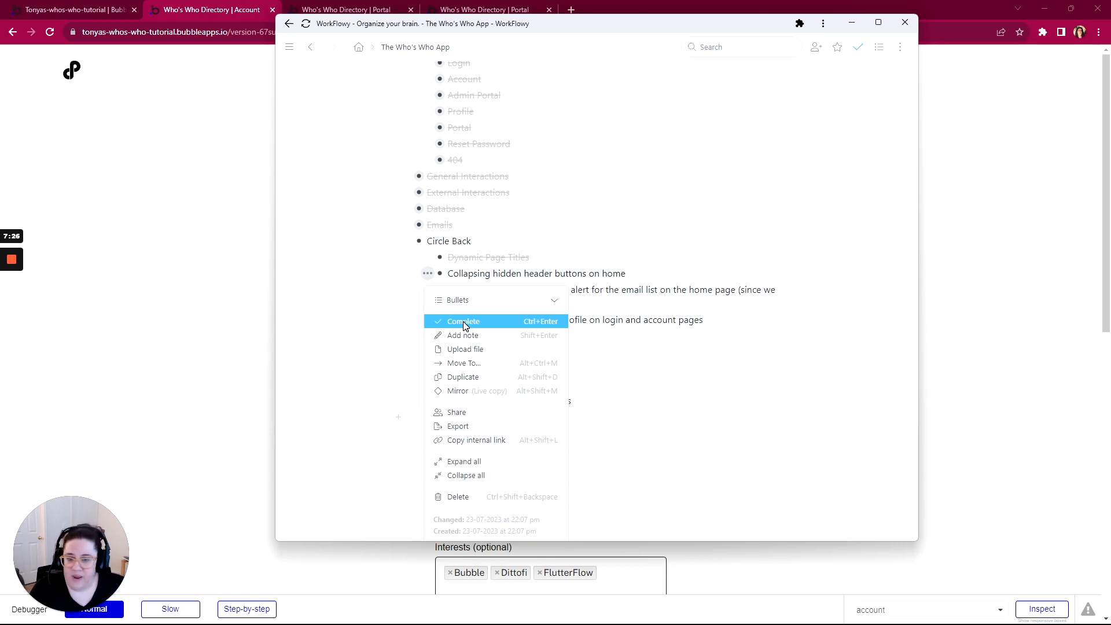
click(463, 321)
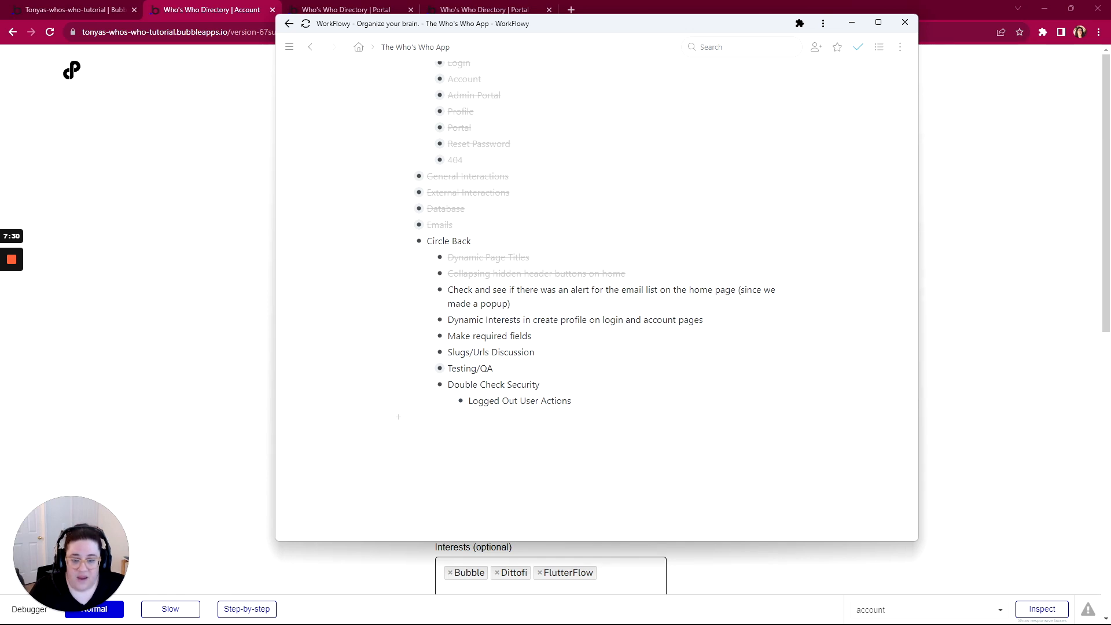
click(425, 290)
Complete the email-list alert check, Dynamic Interests and Make required fields bullets in Circle Back
click(460, 335)
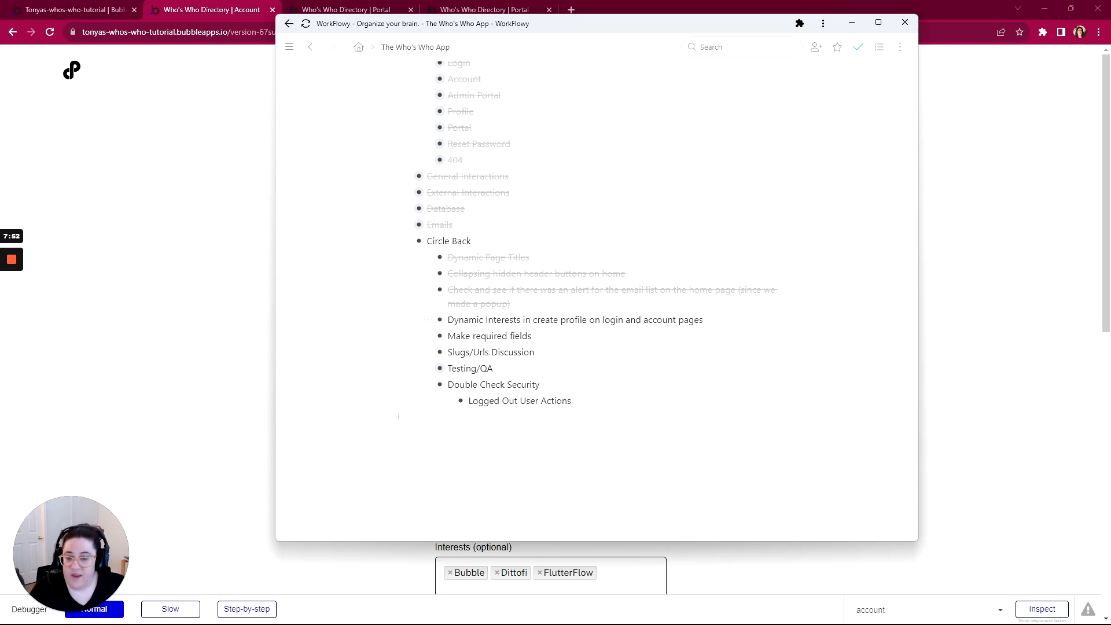
click(445, 325)
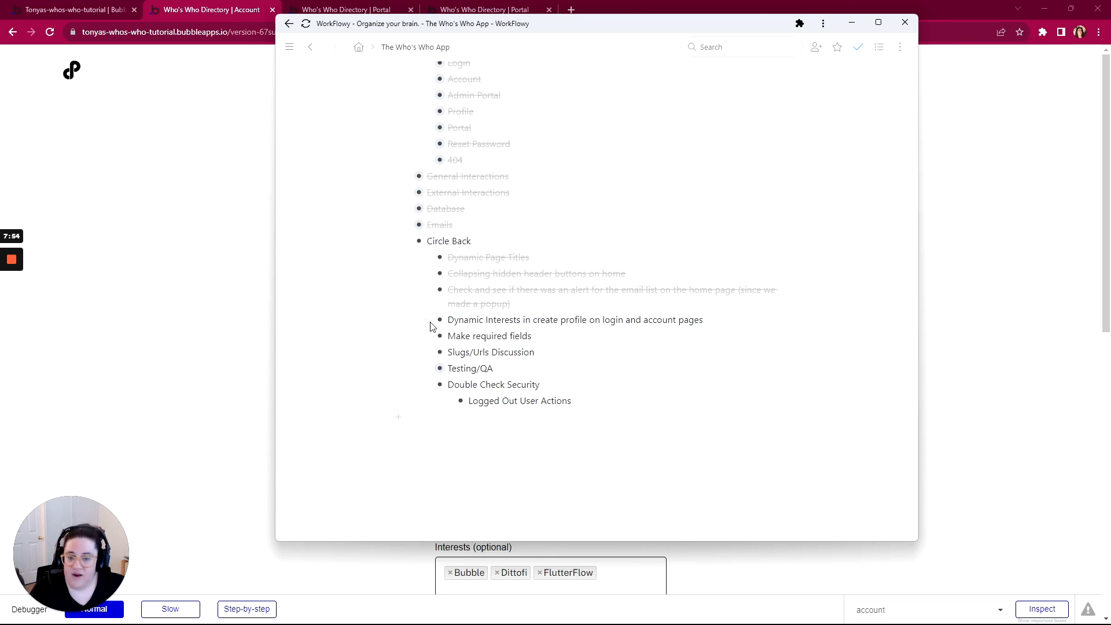
click(427, 321)
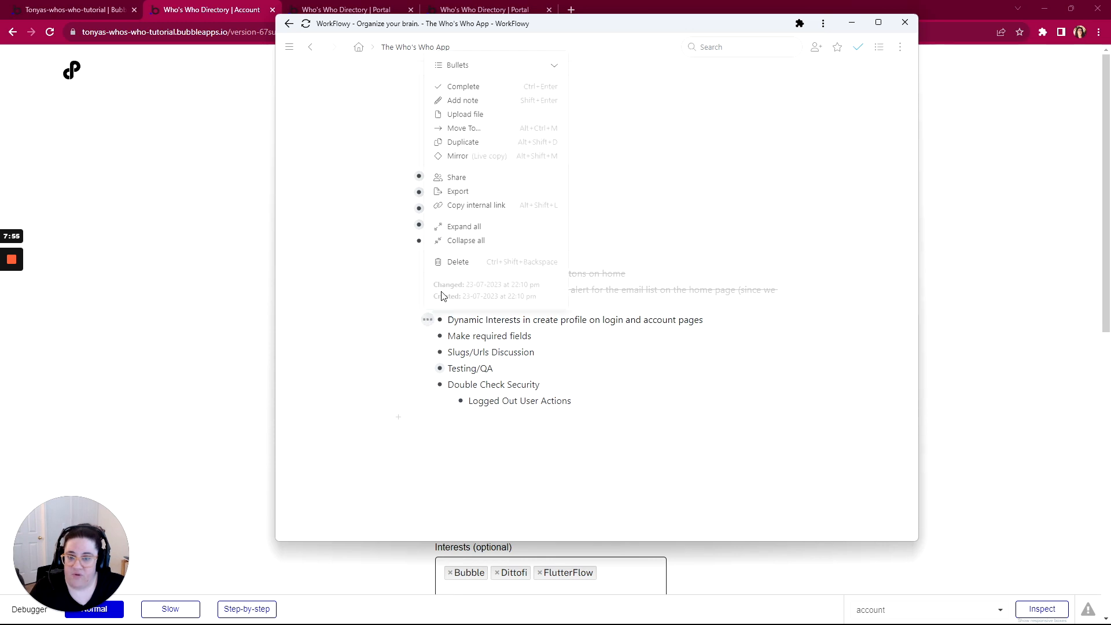
click(457, 88)
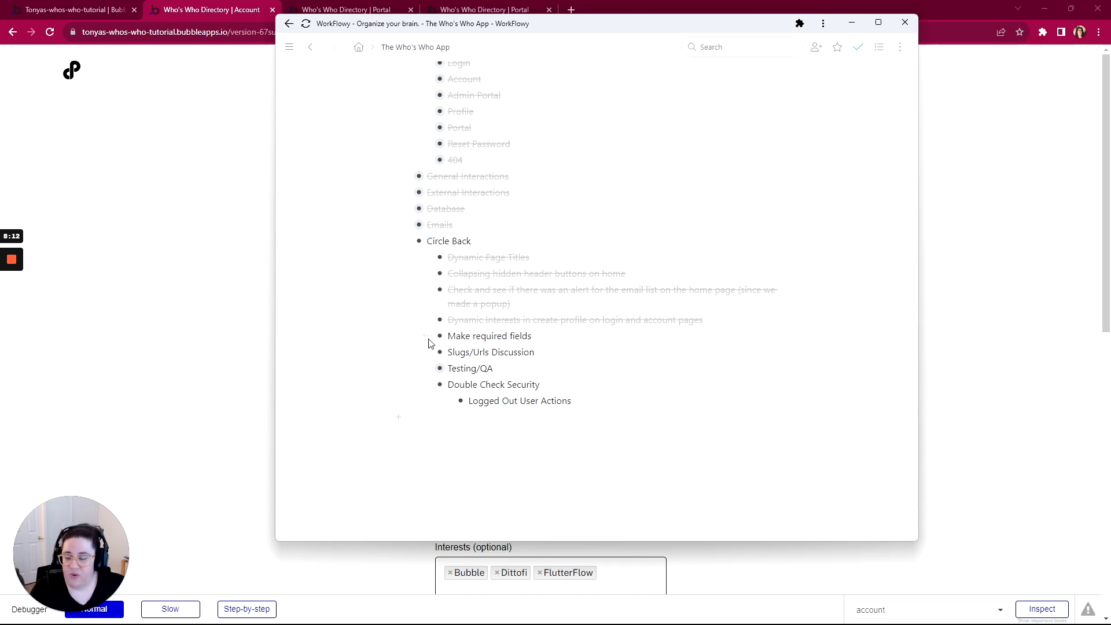
mouse_move(427, 338)
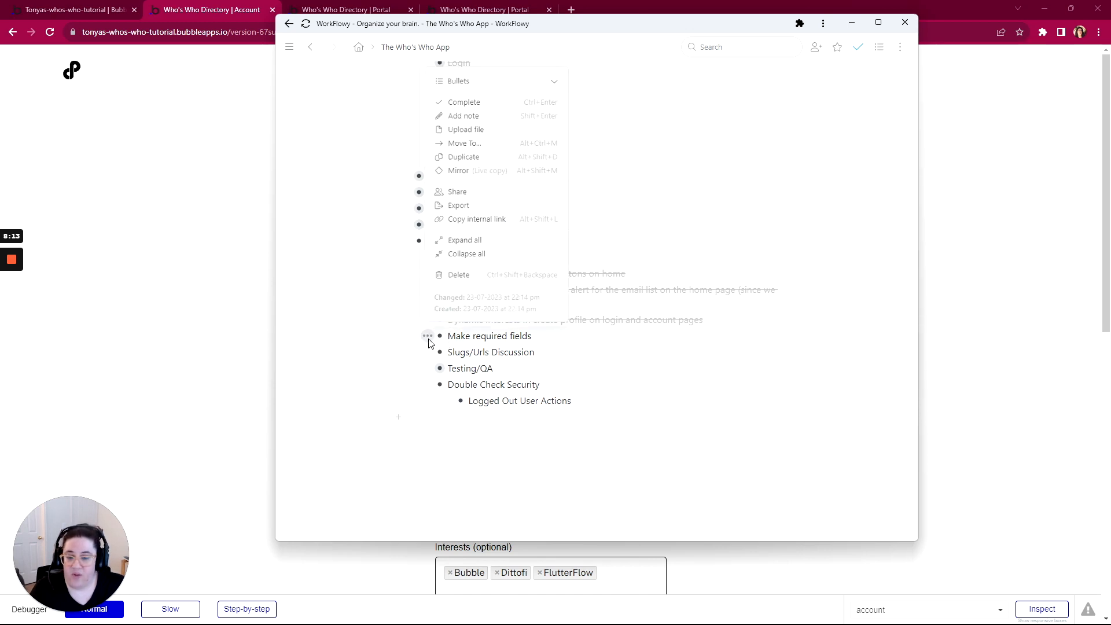
click(492, 107)
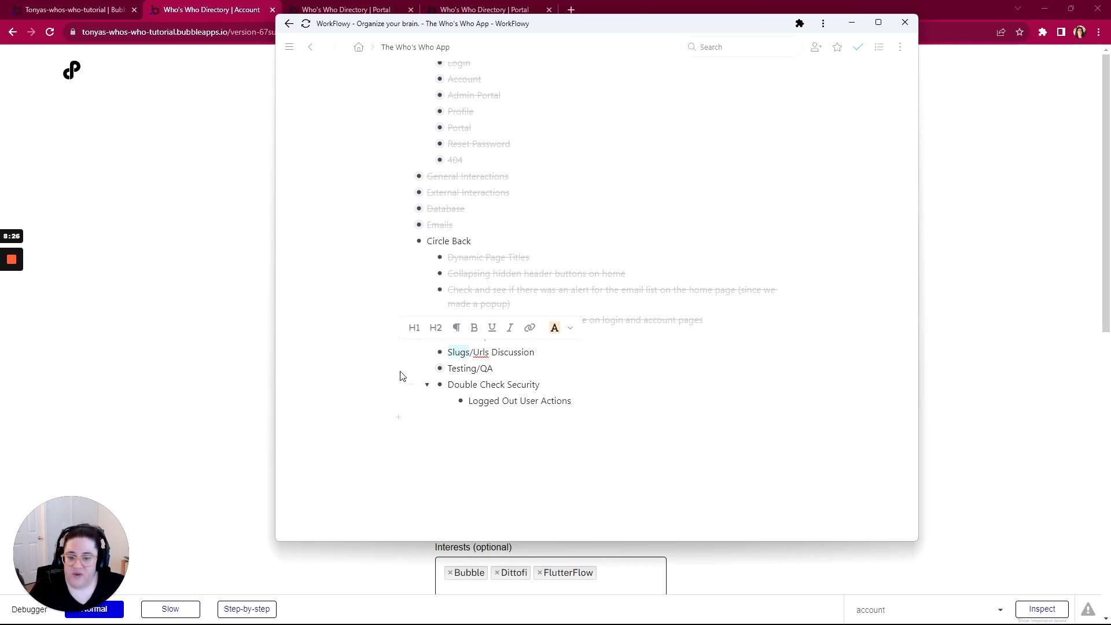
Back in the Bubble editor, select Profile under Data › Data types to list its fields
click(104, 11)
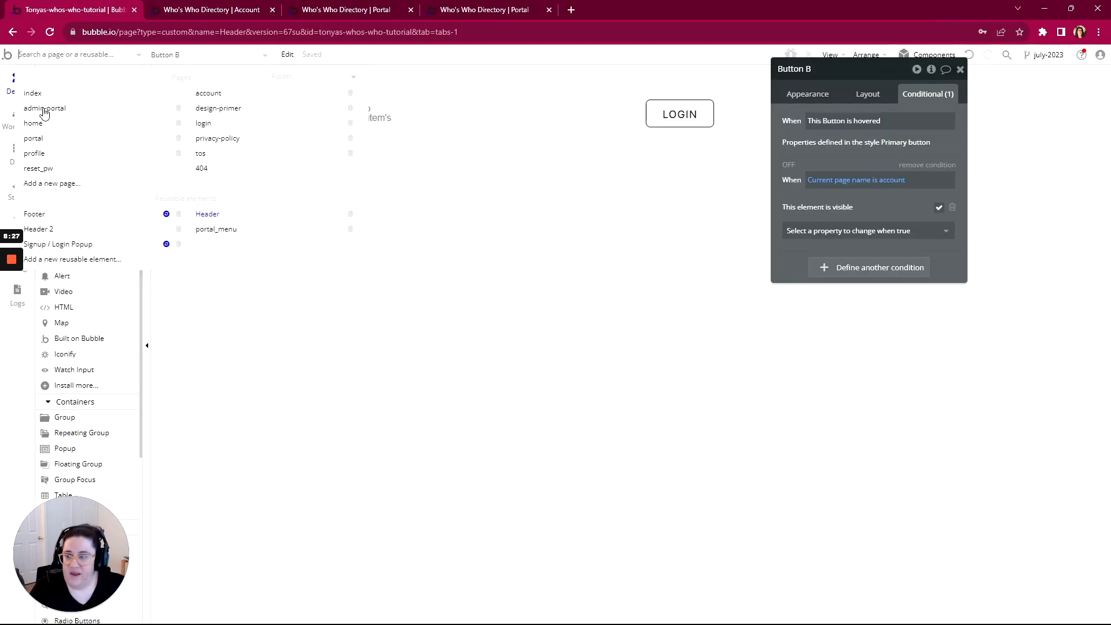
click(15, 152)
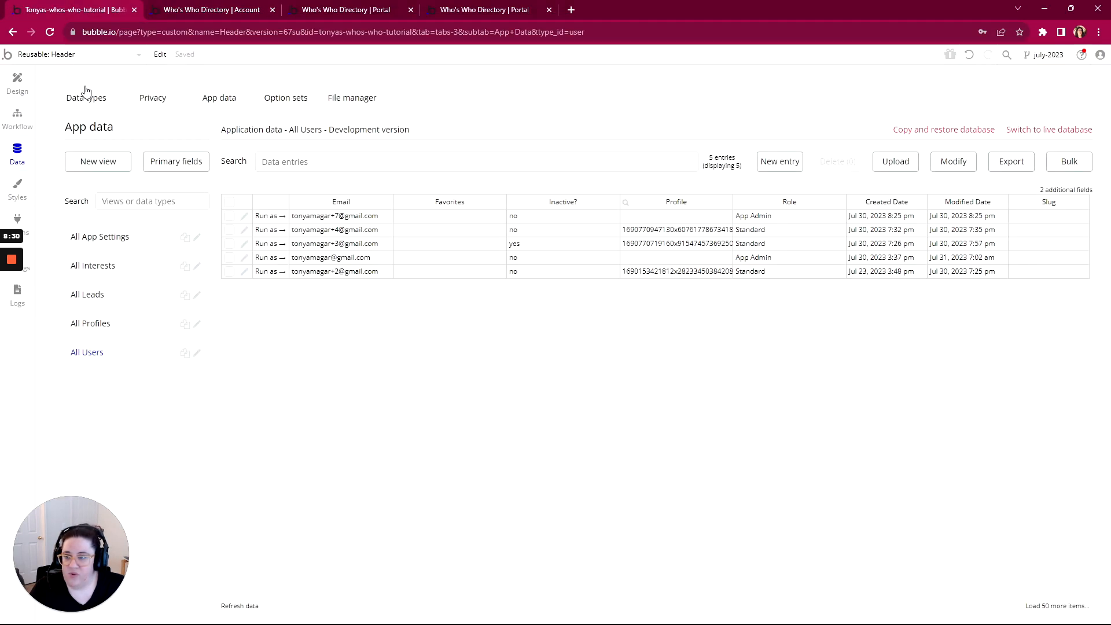
click(86, 95)
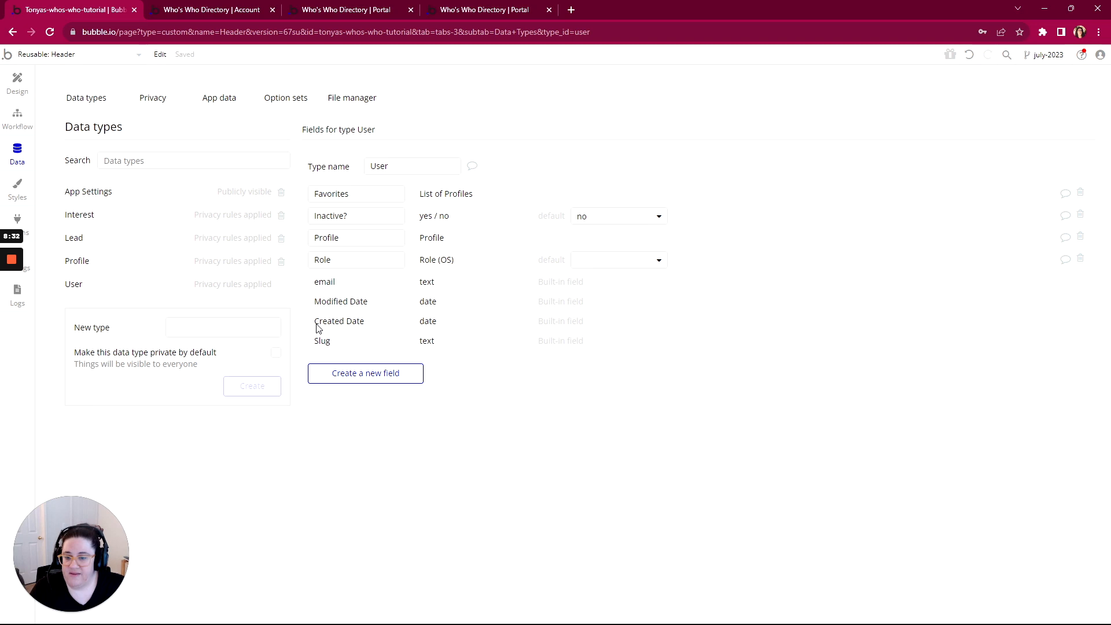
click(112, 265)
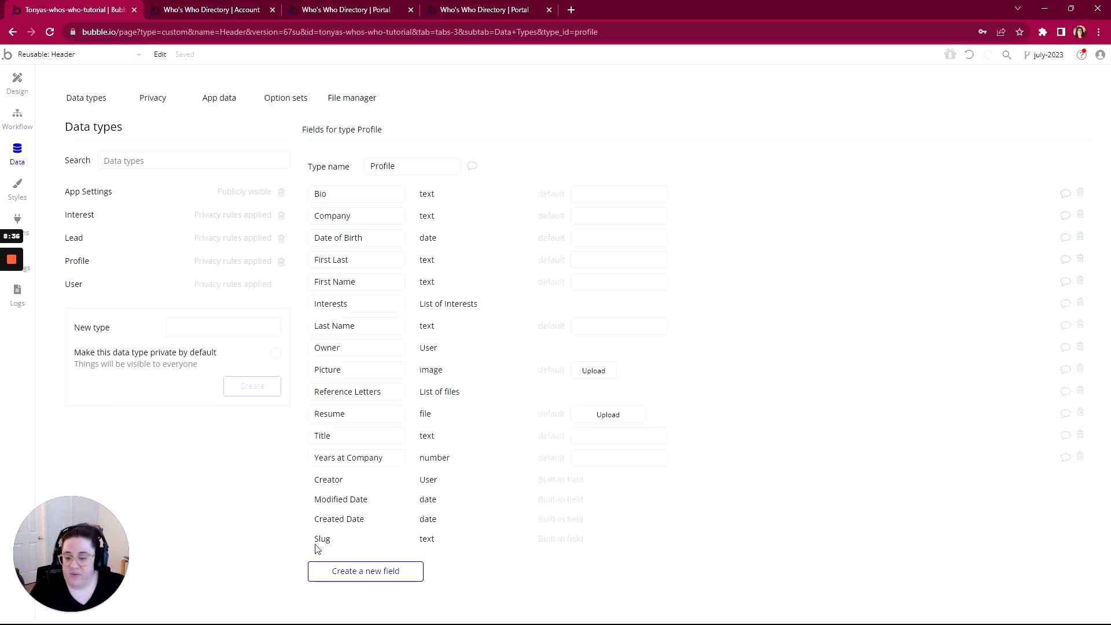
mouse_move(322, 545)
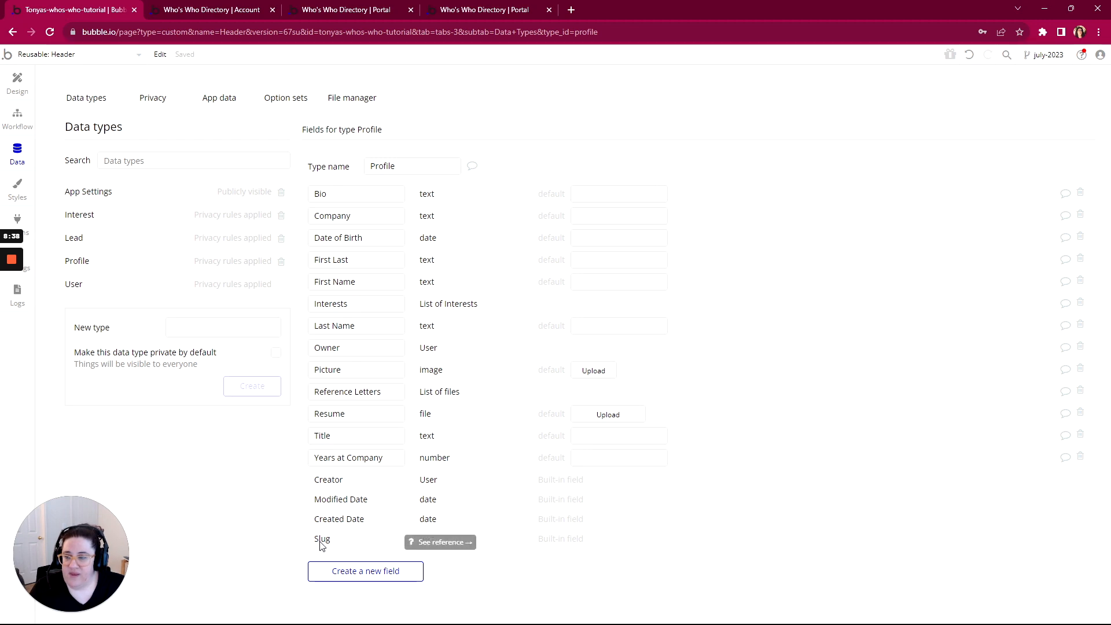
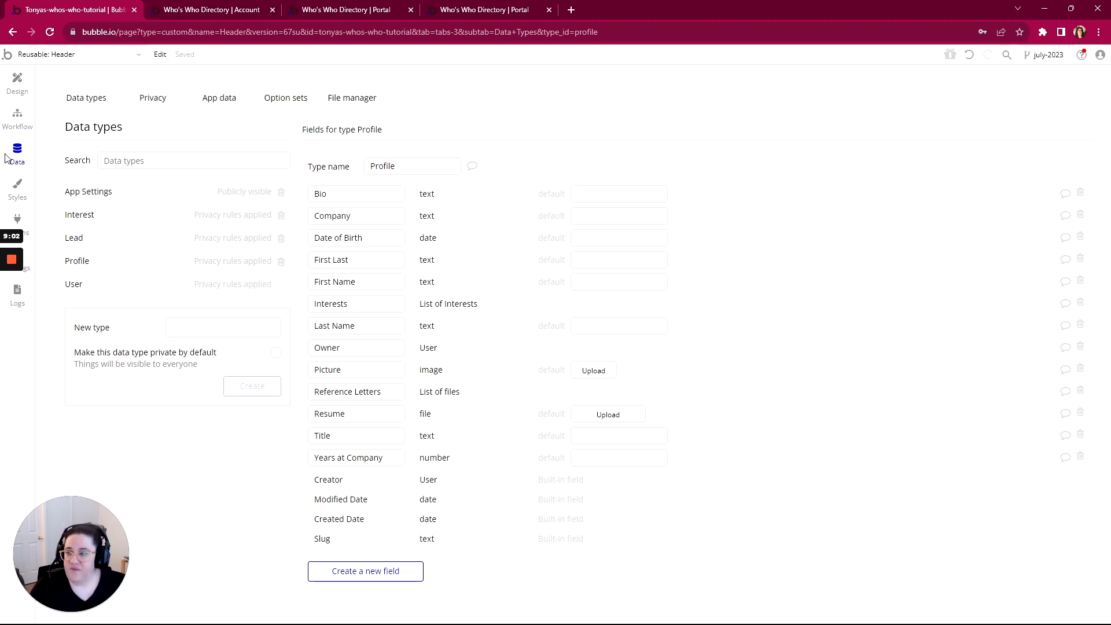
In App data, set the first profile's Slug to its hyphenated first and last name and save it
click(220, 104)
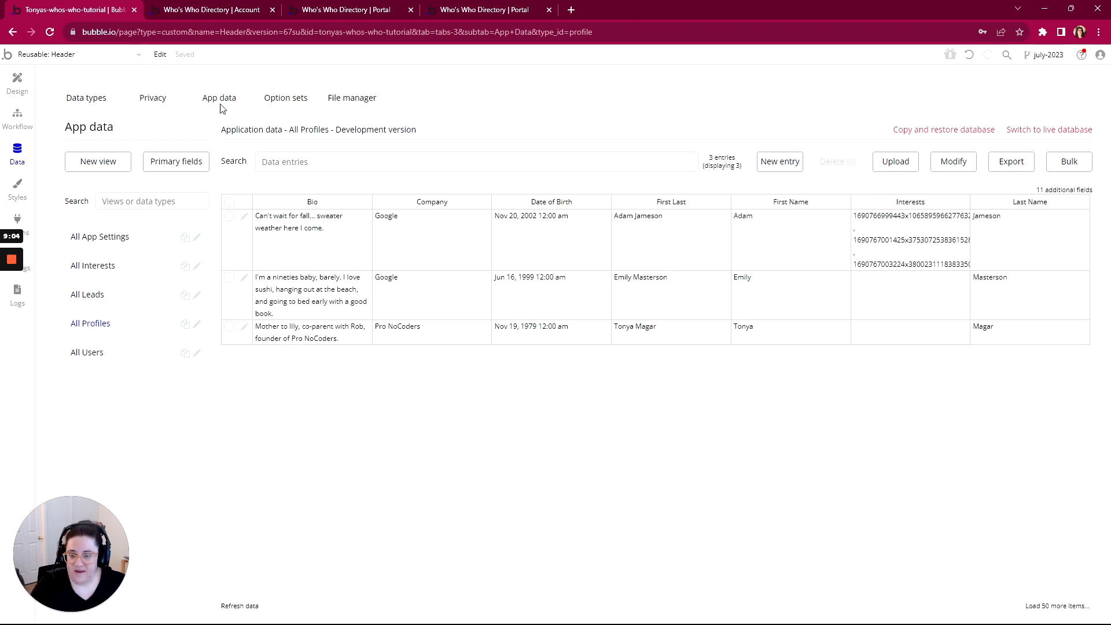
click(245, 217)
click(631, 273)
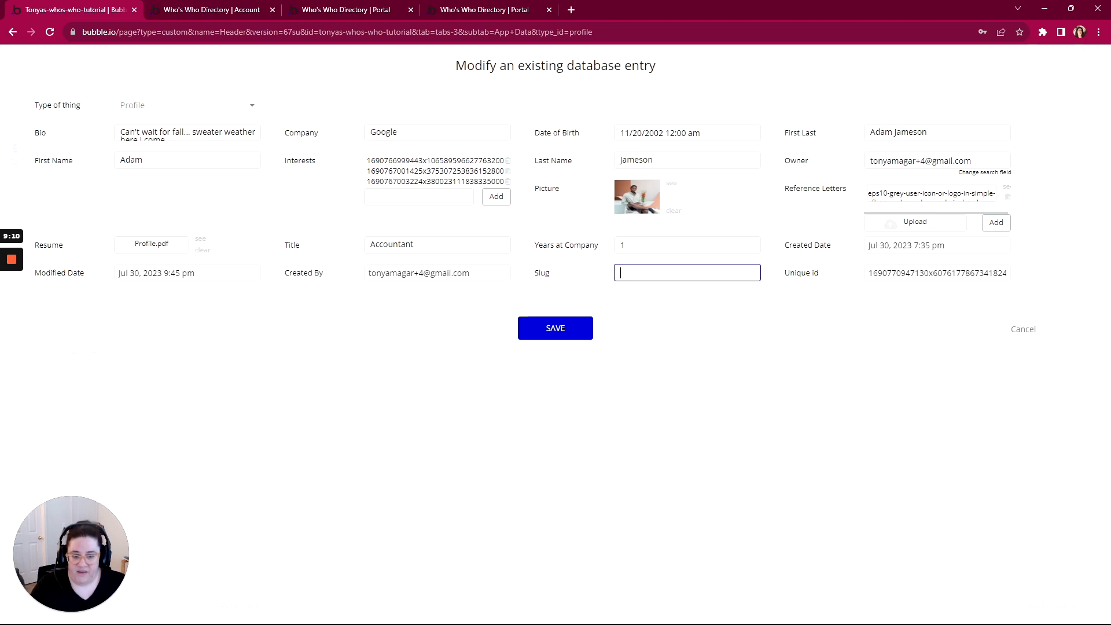
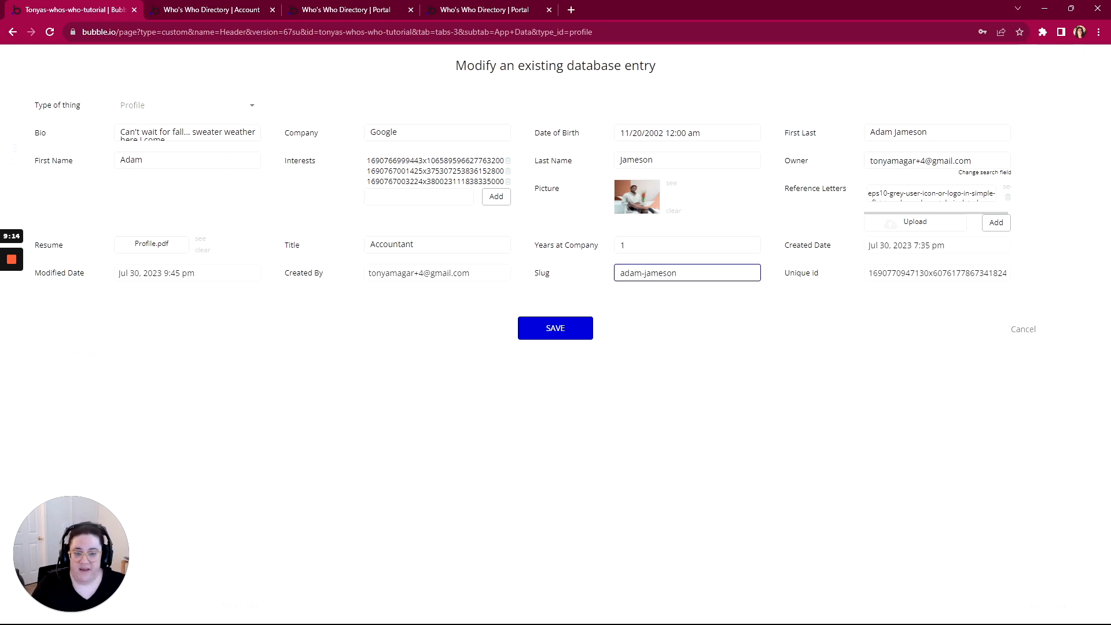
click(575, 328)
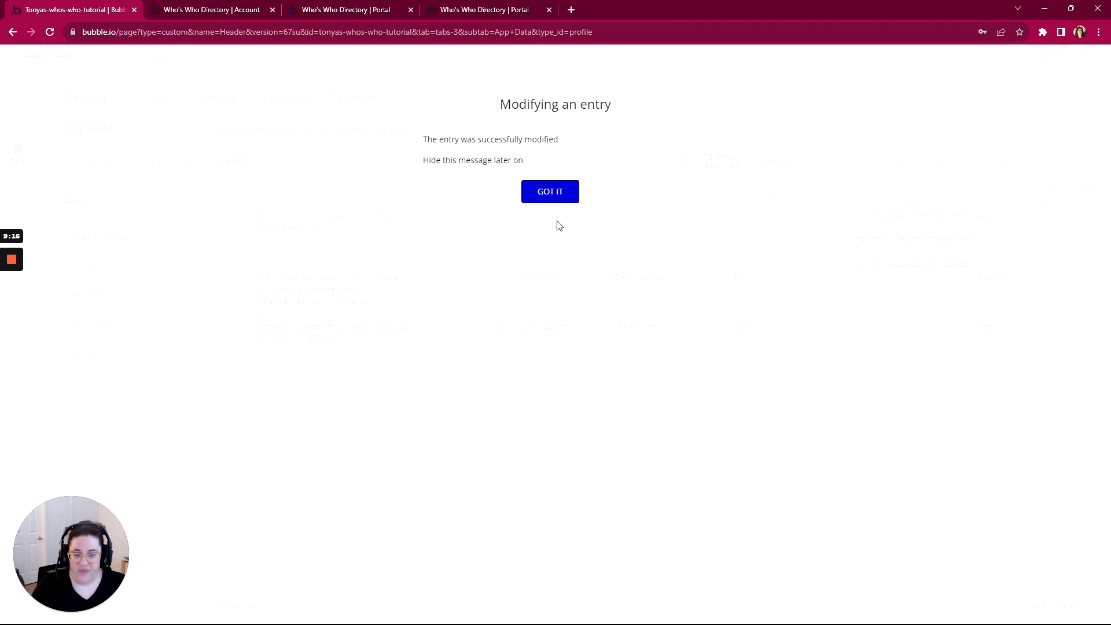
click(550, 196)
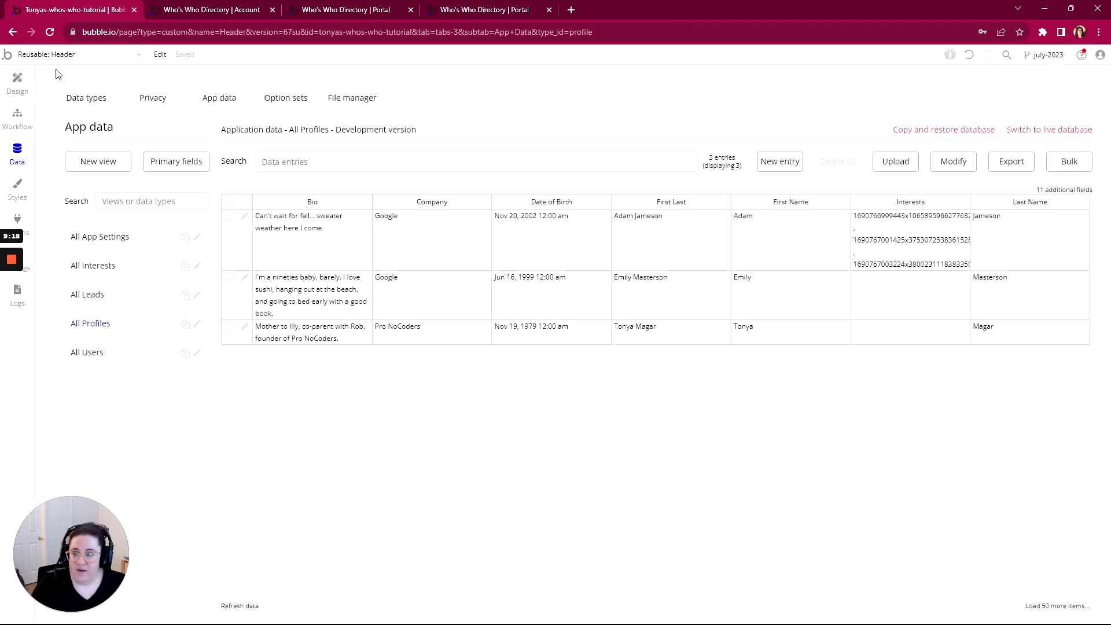
click(55, 54)
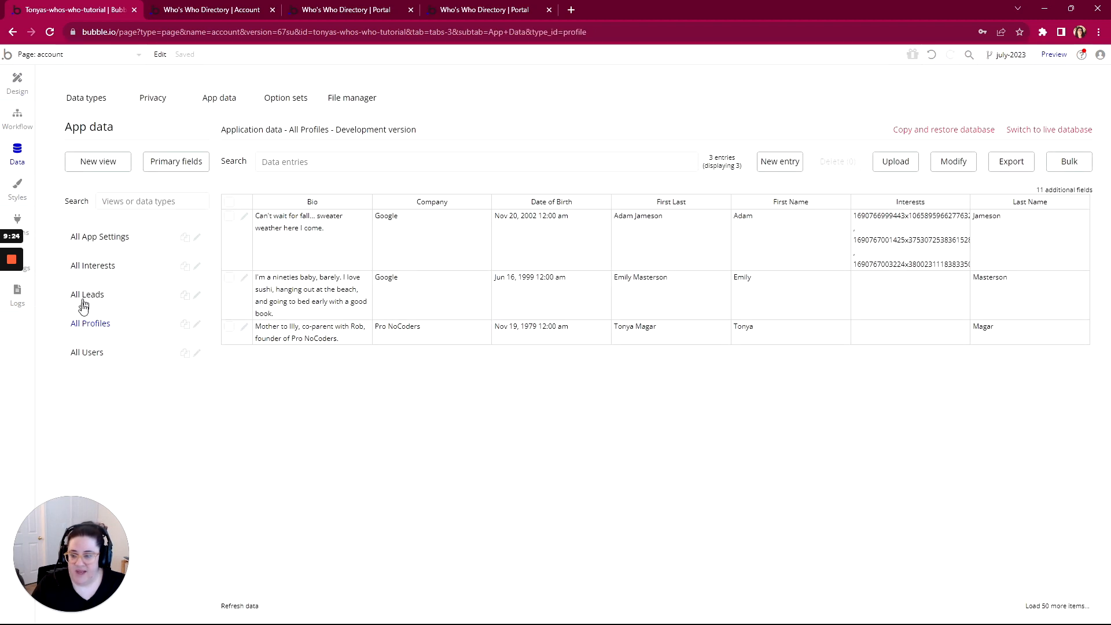
Run the app as a user from All Users and inspect the account page's ID-based URL
click(84, 354)
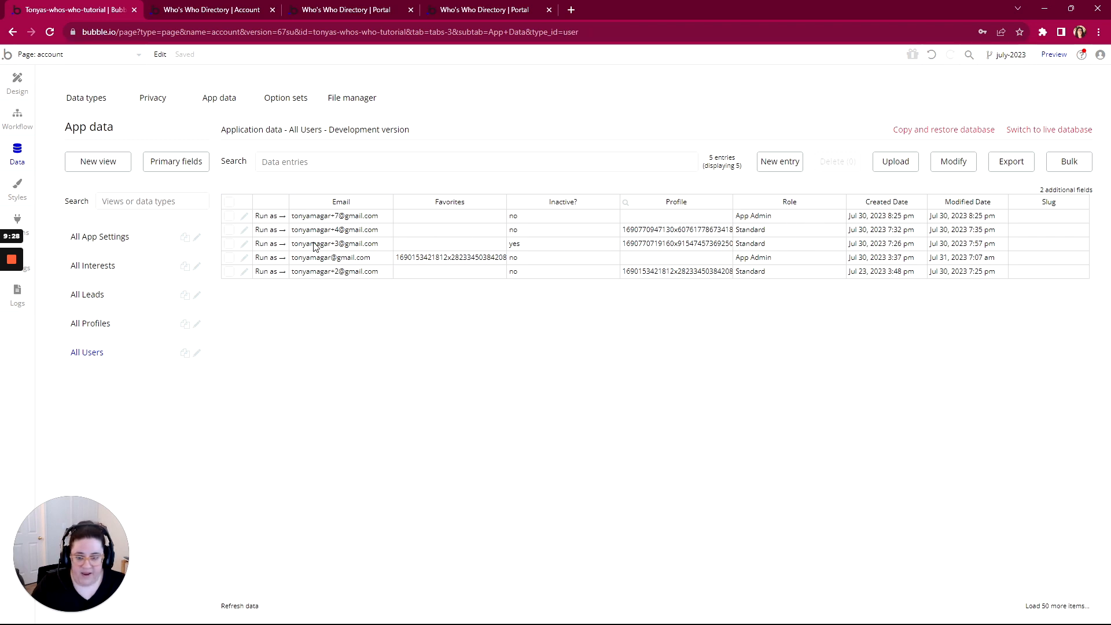
click(265, 272)
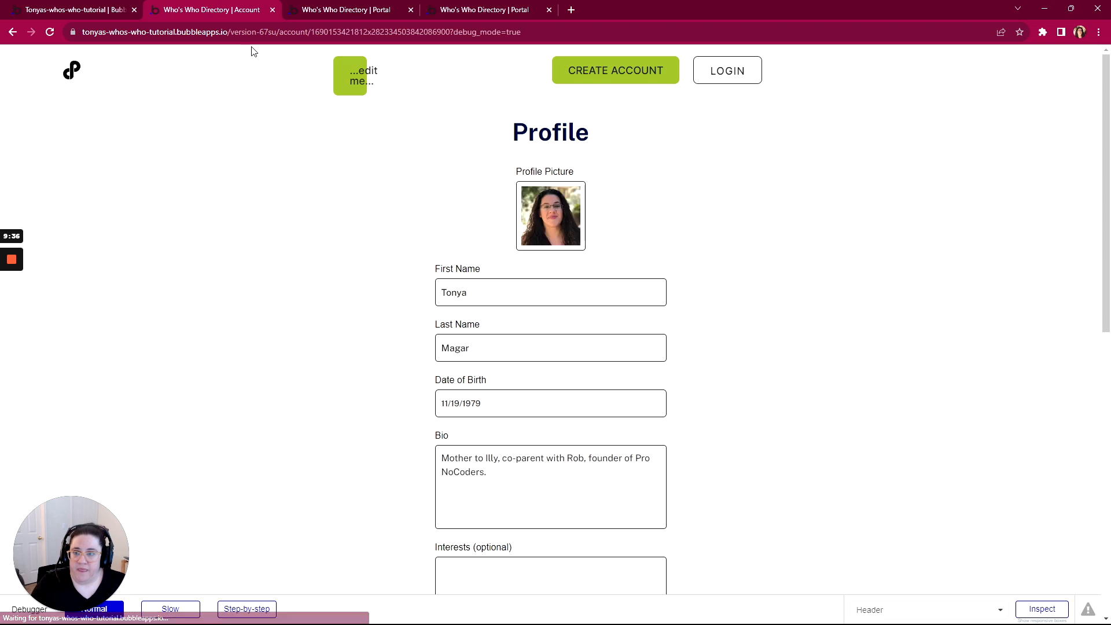
drag(310, 32, 450, 31)
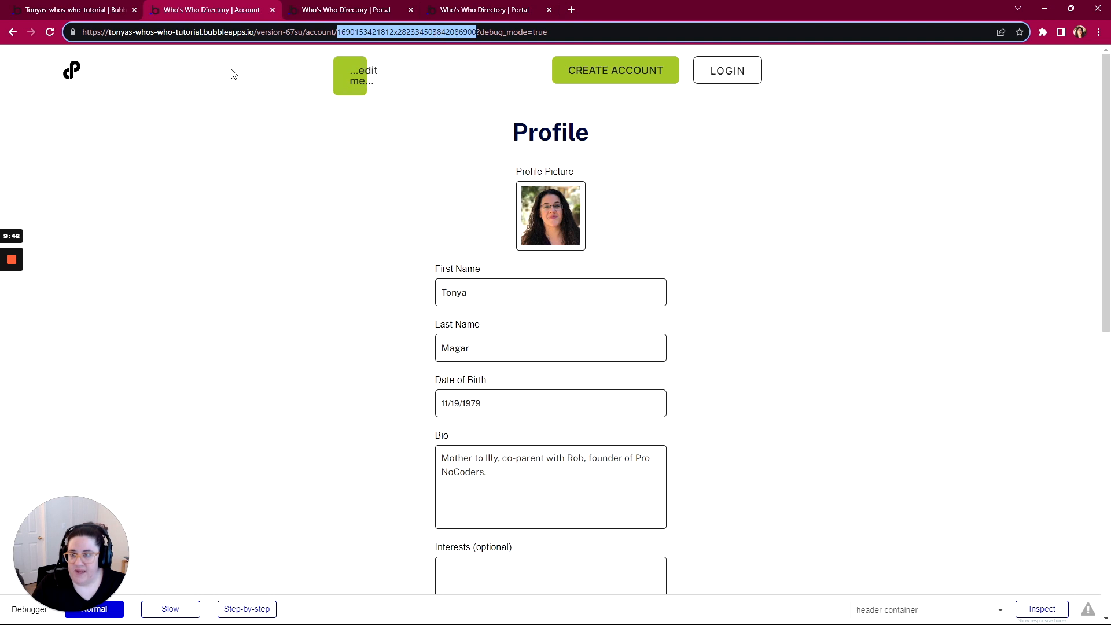
click(65, 9)
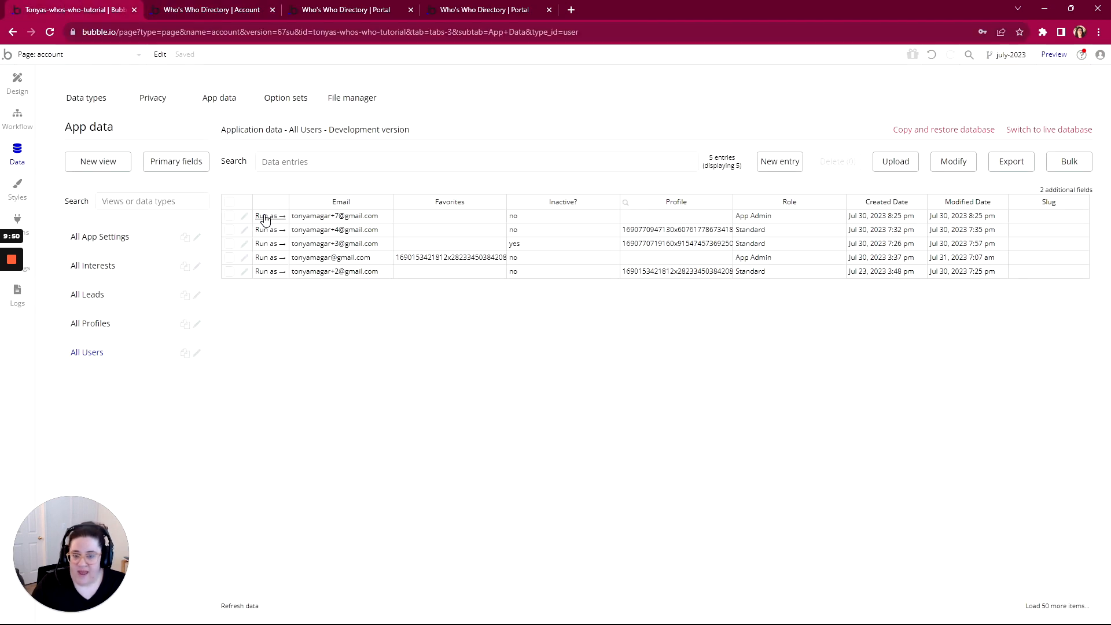
Run the app as another user and confirm the account URL now ends in the profile slug
click(262, 232)
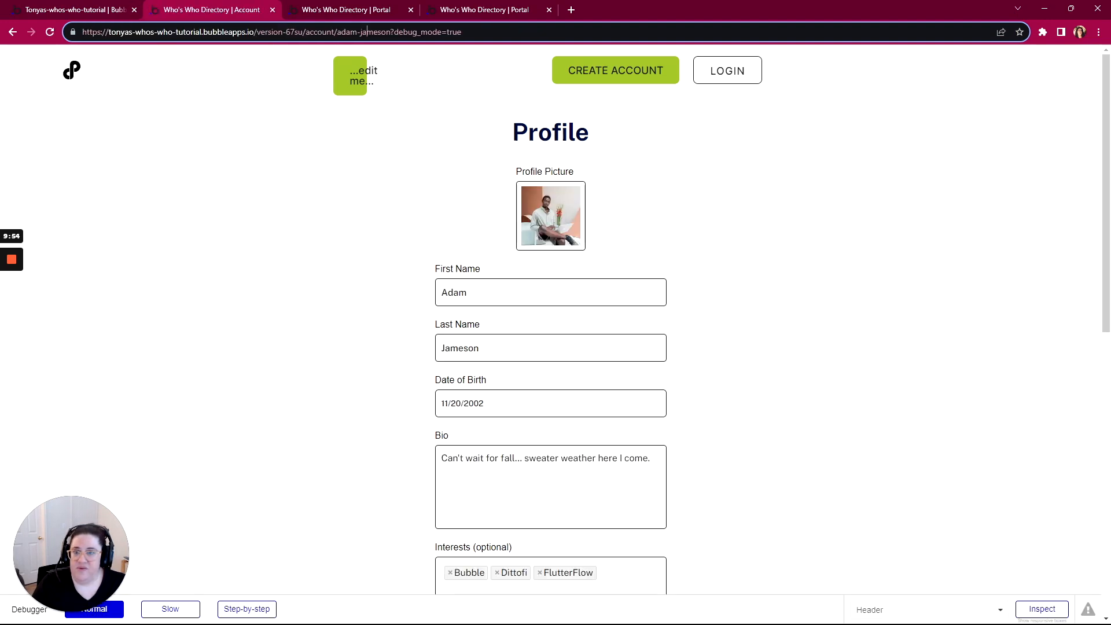
drag(391, 31, 337, 33)
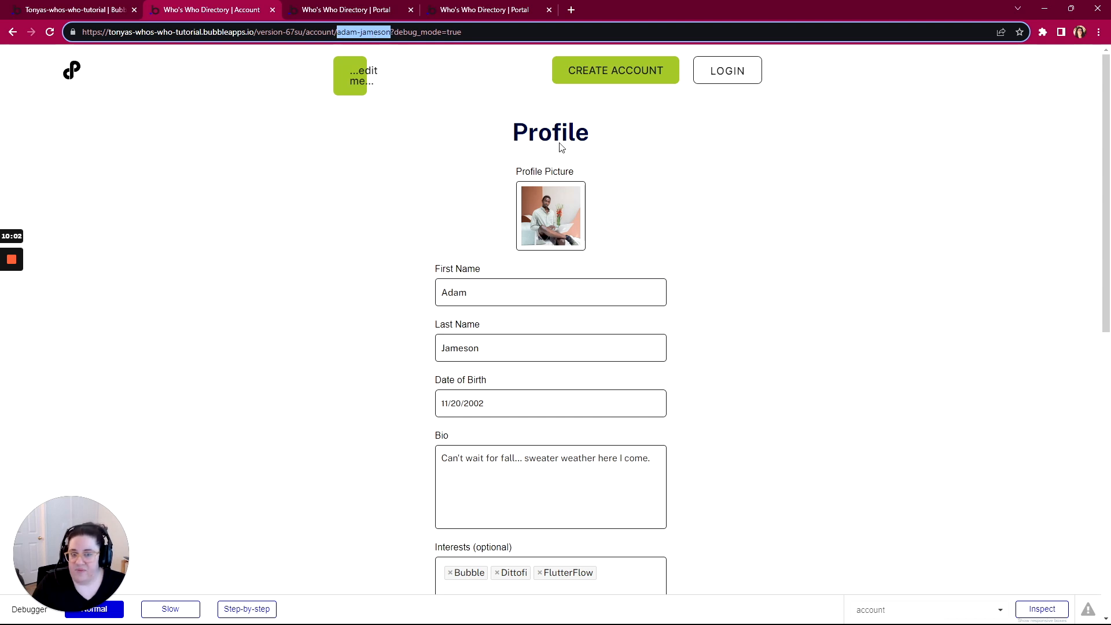
mouse_move(15, 266)
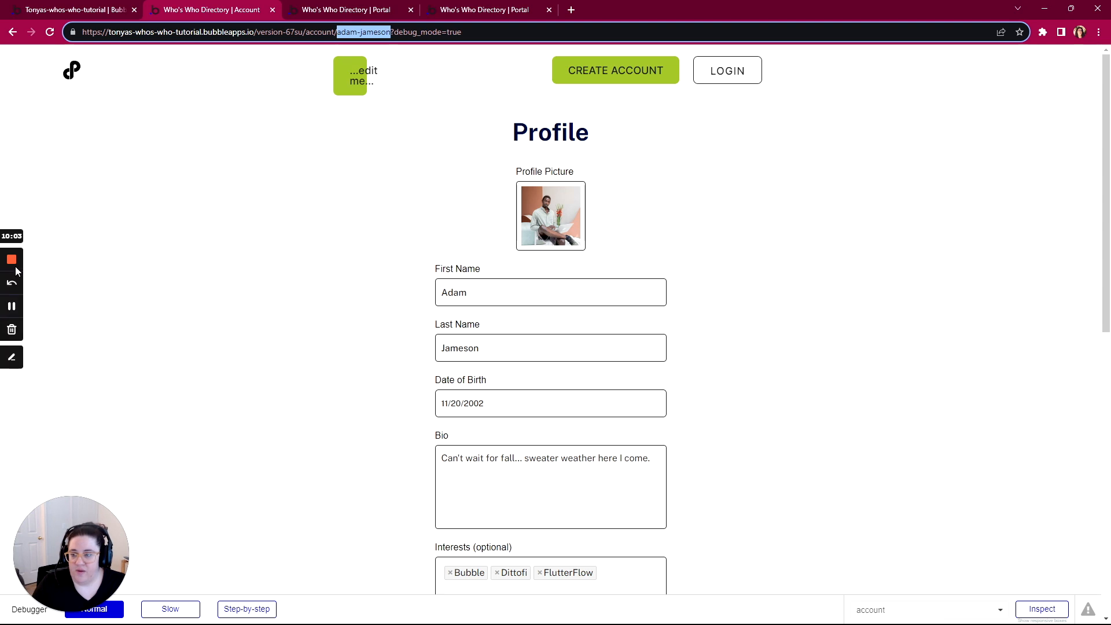
click(13, 306)
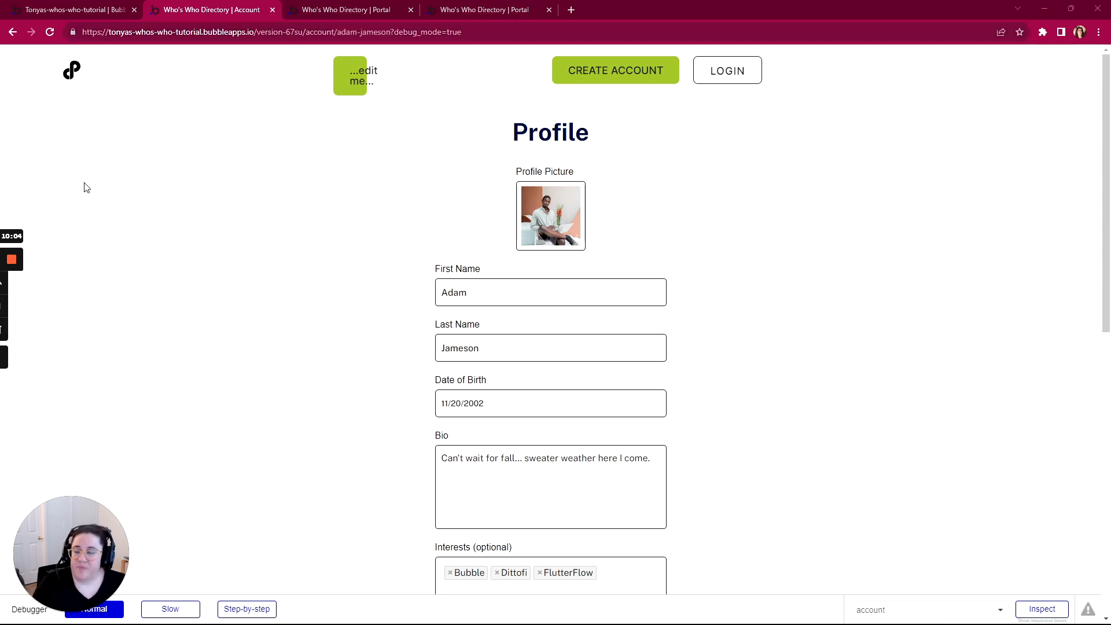
click(71, 11)
Add a 'Set a thing's slug' action to the Save button workflow targeting Current Page Profile
click(19, 128)
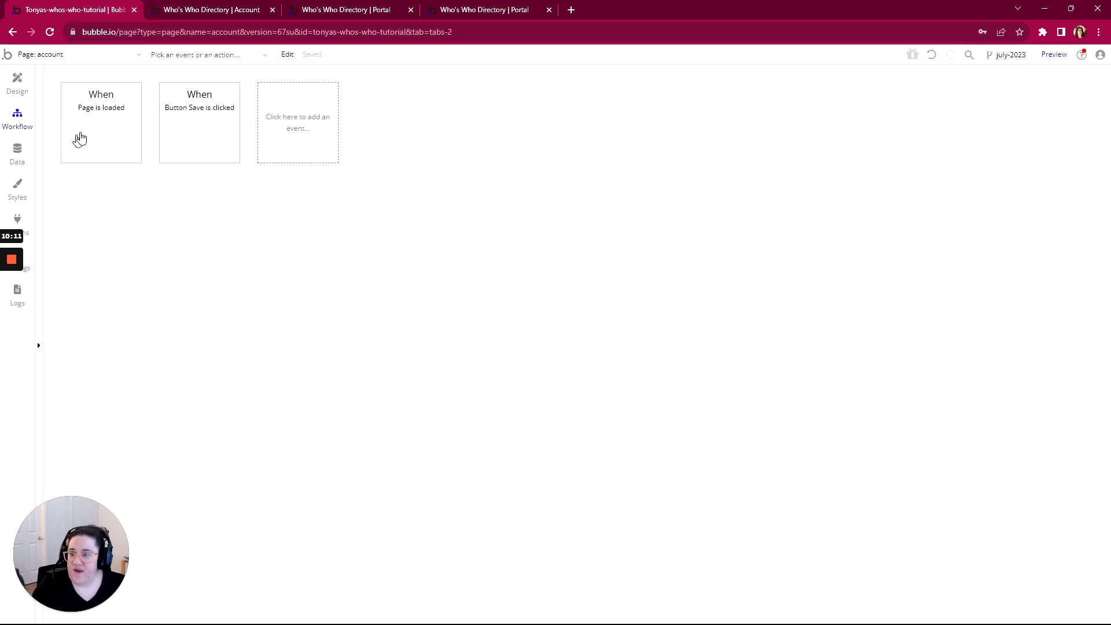
click(180, 121)
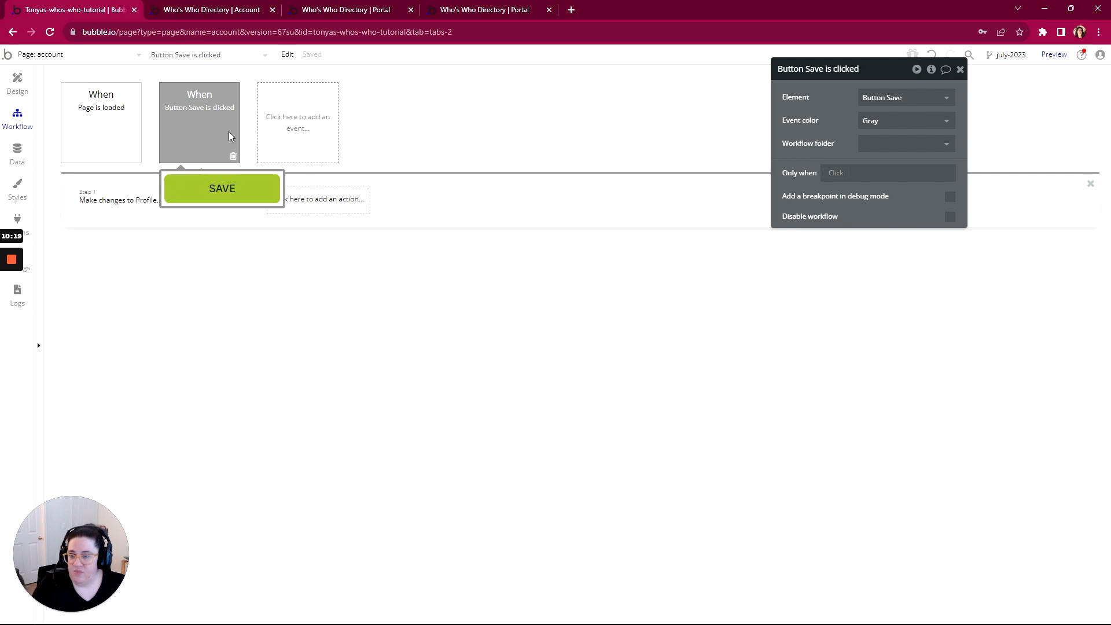
click(290, 199)
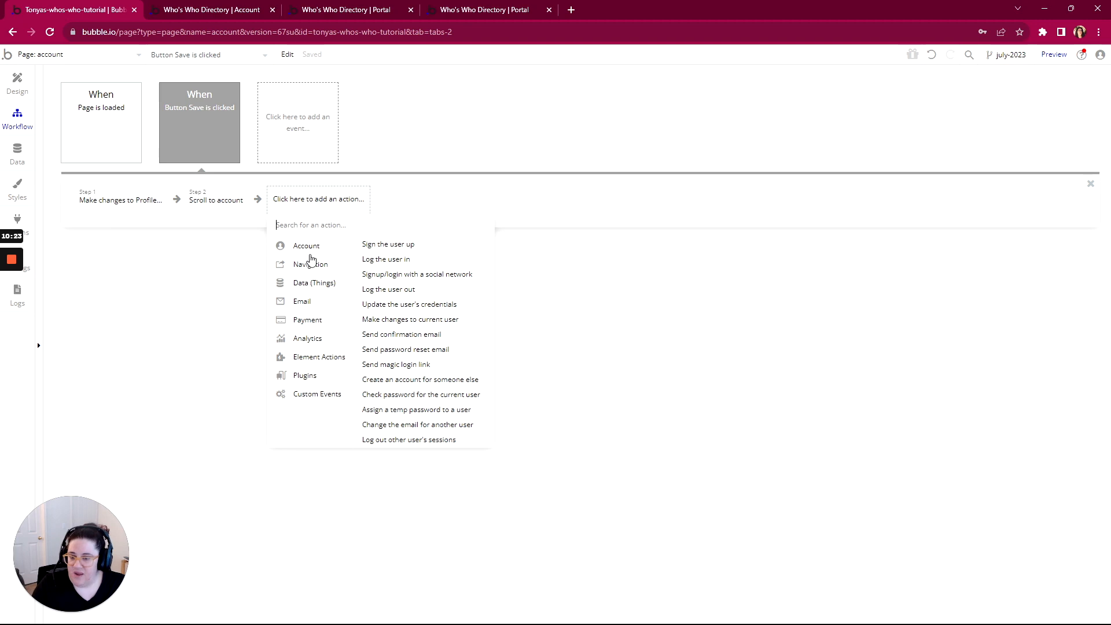
mouse_move(308, 259)
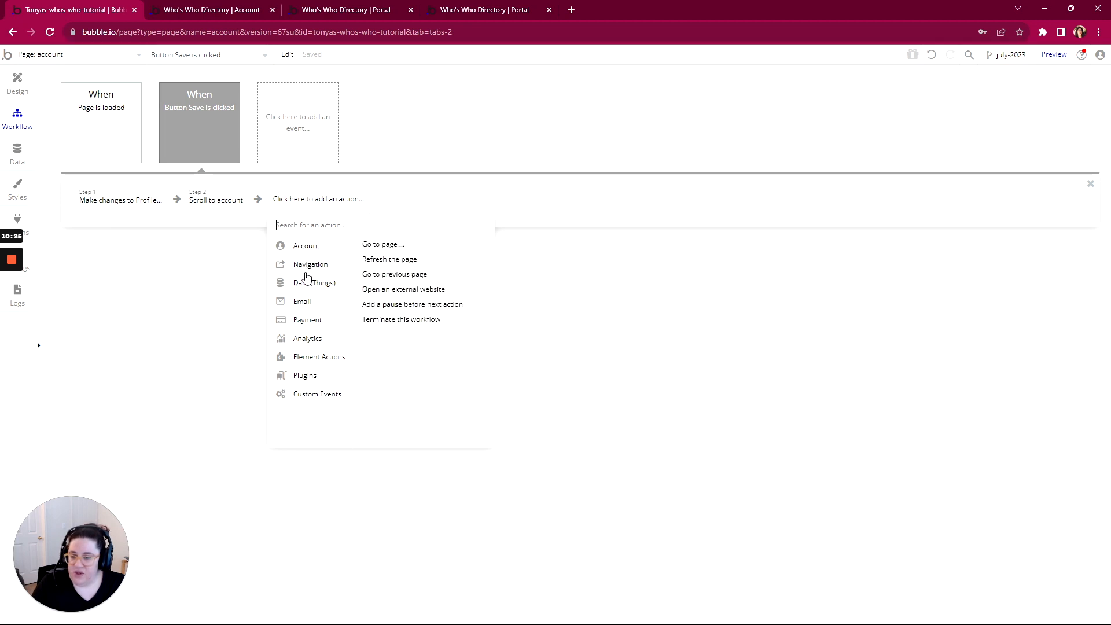
mouse_move(303, 284)
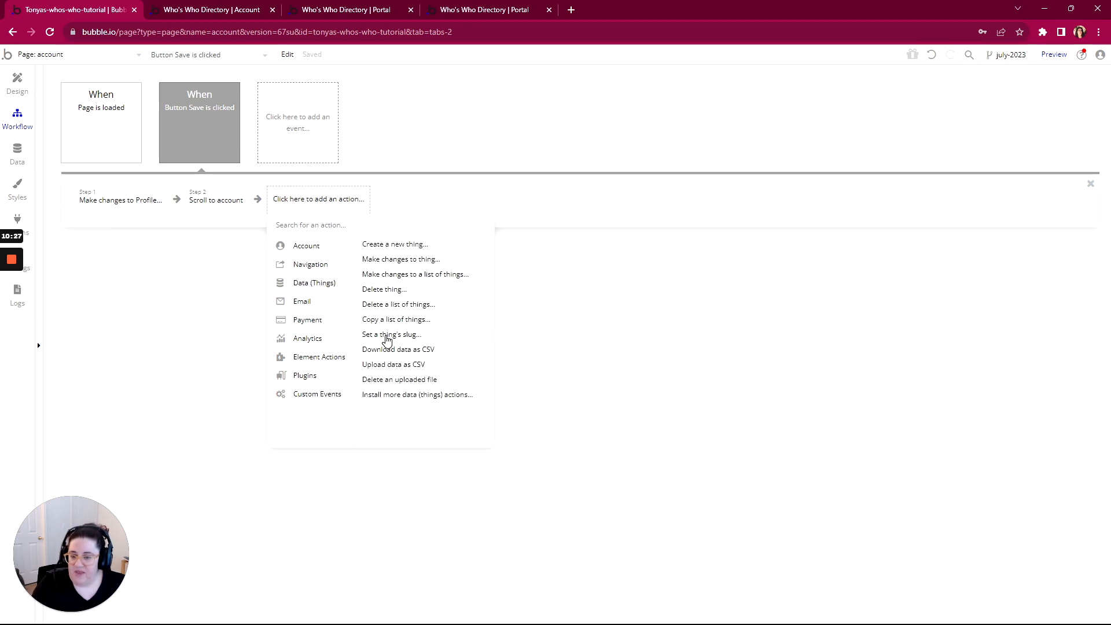
click(386, 336)
click(873, 97)
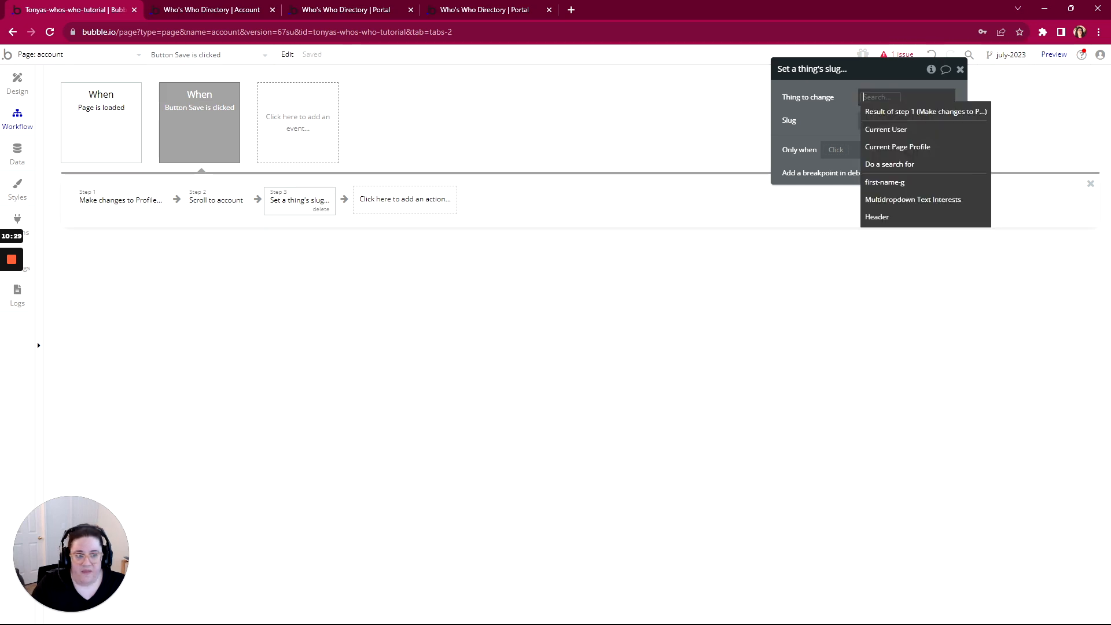
click(883, 147)
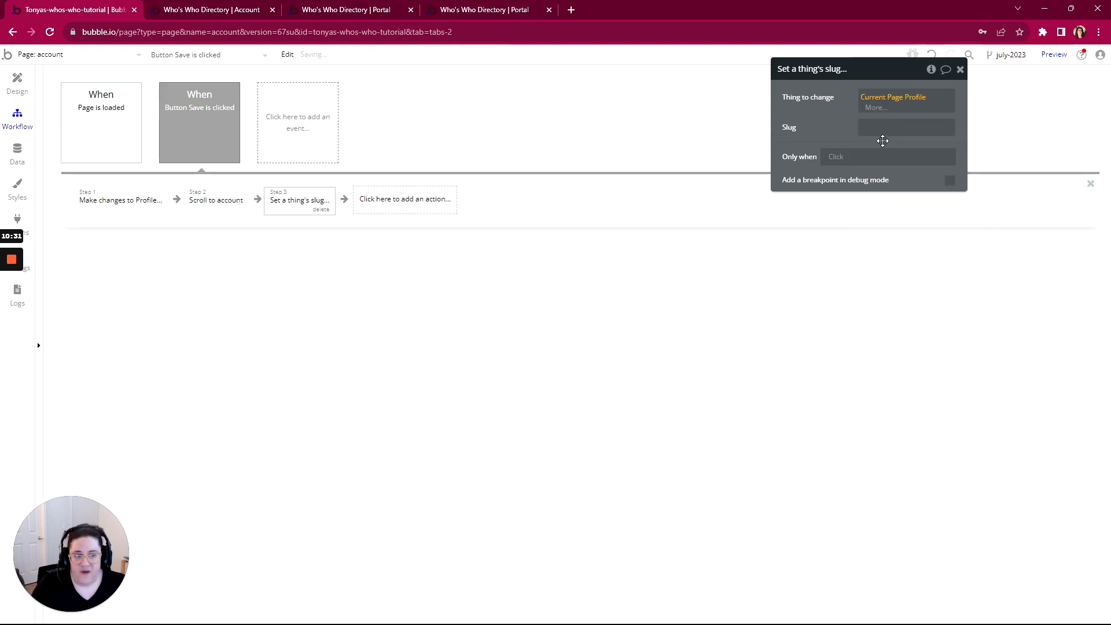
Set the slug value to Current Page Profile's First Name-Last Name
click(952, 121)
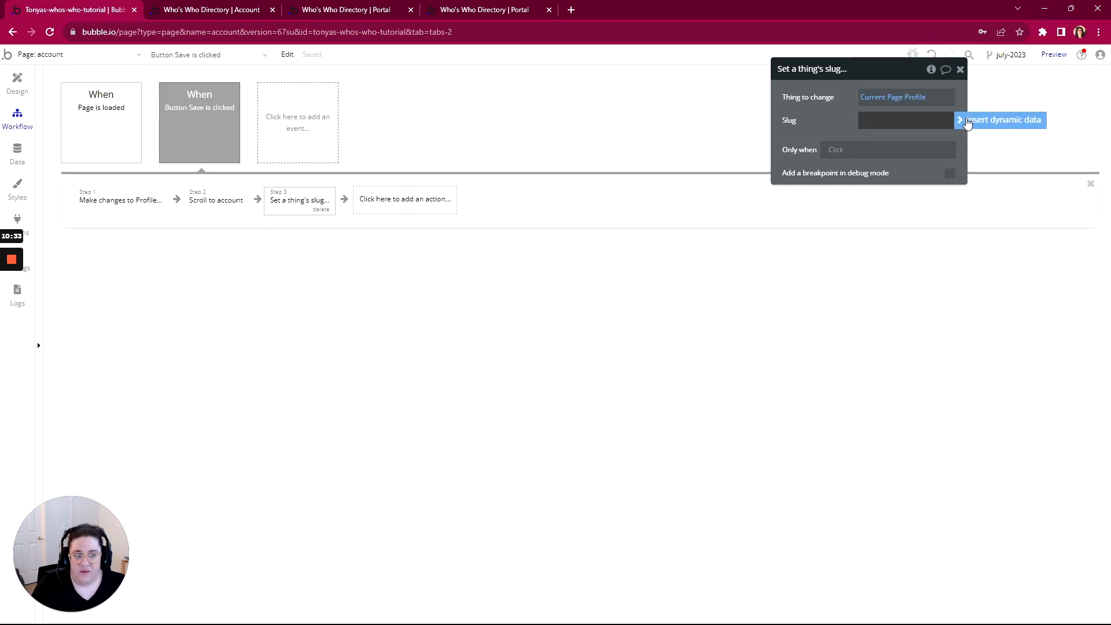
click(963, 120)
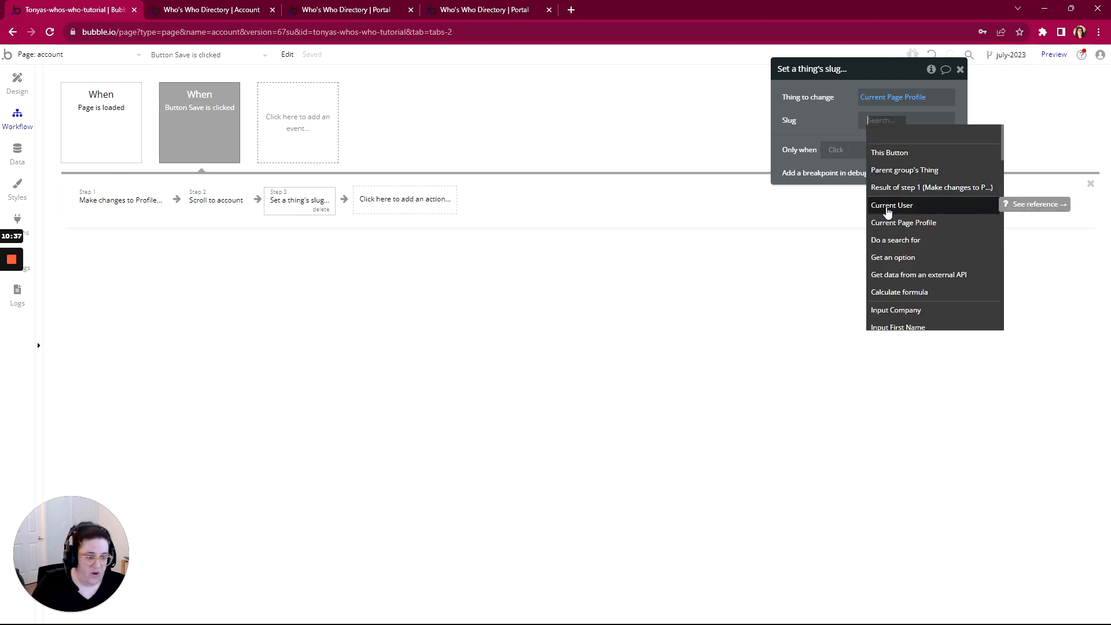
click(888, 208)
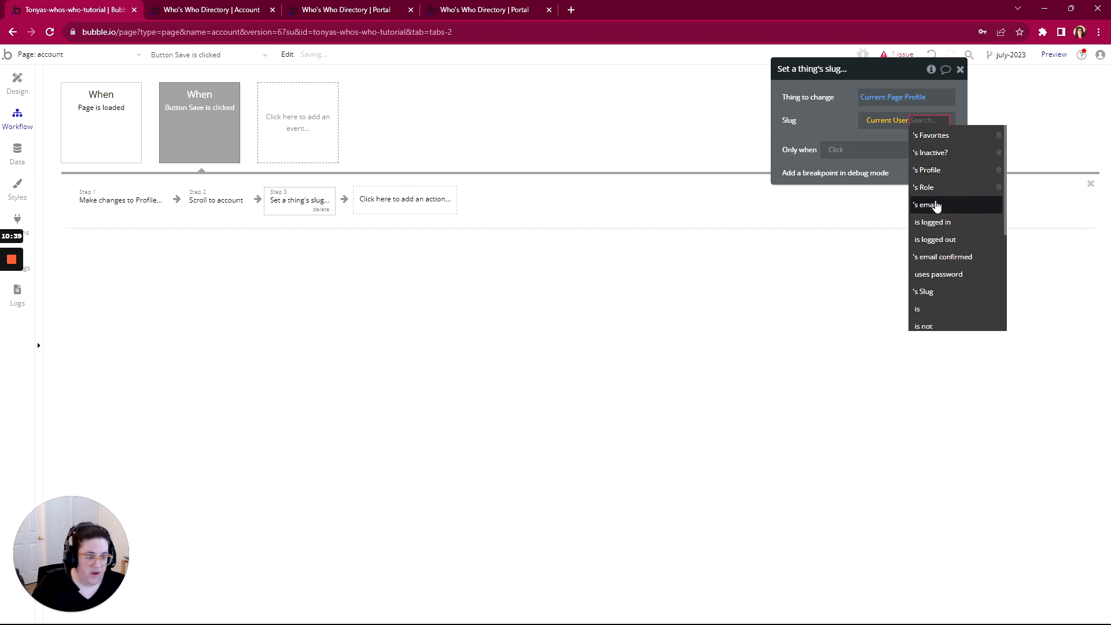
click(891, 119)
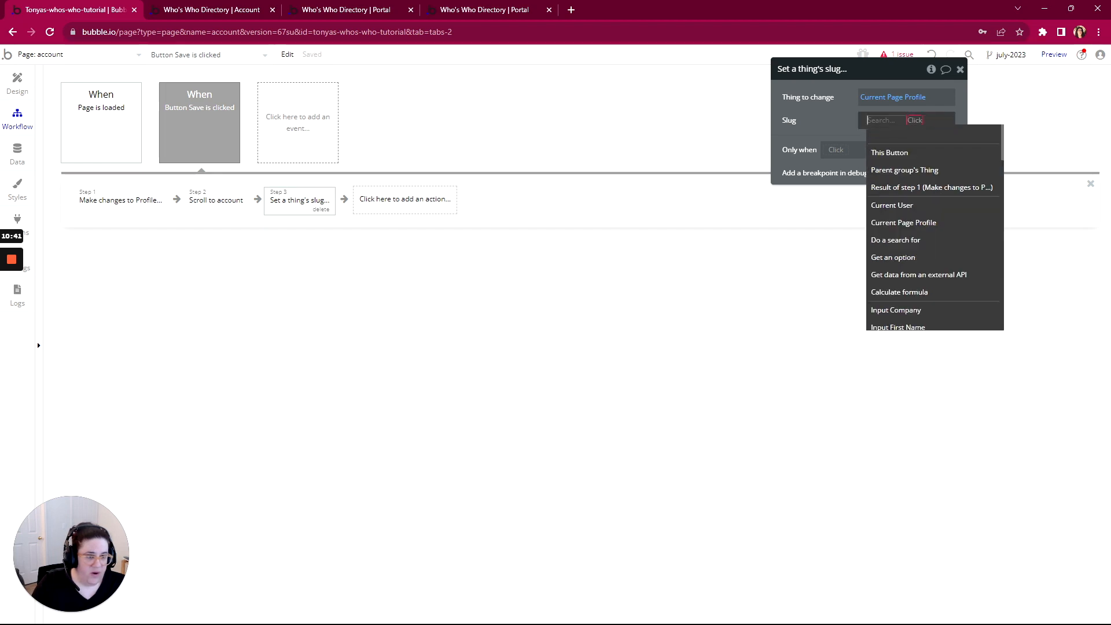
click(894, 223)
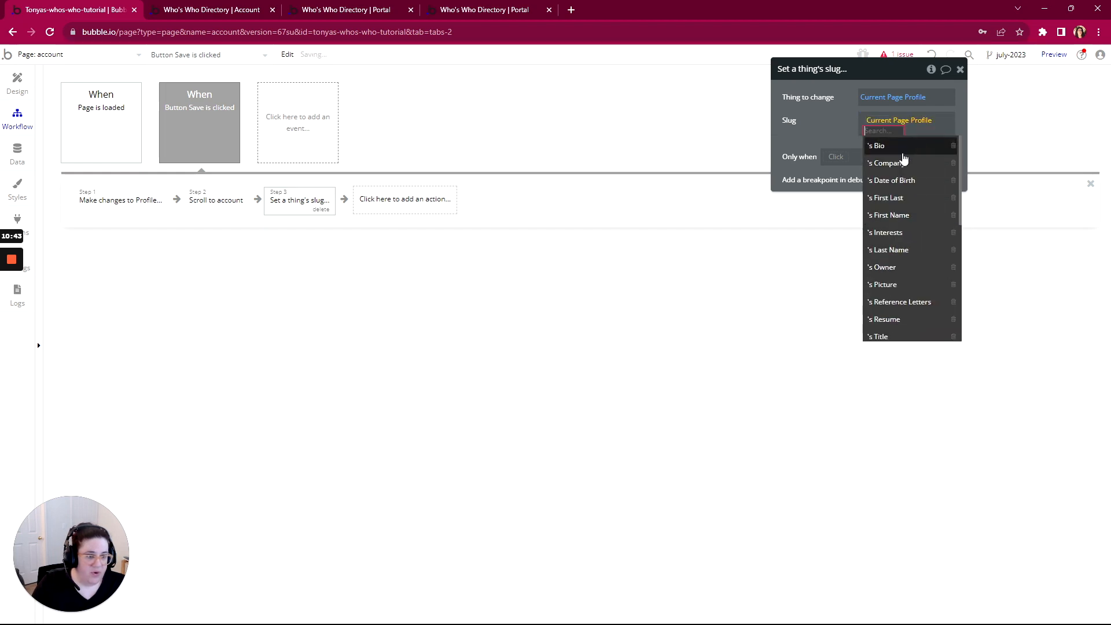
click(891, 214)
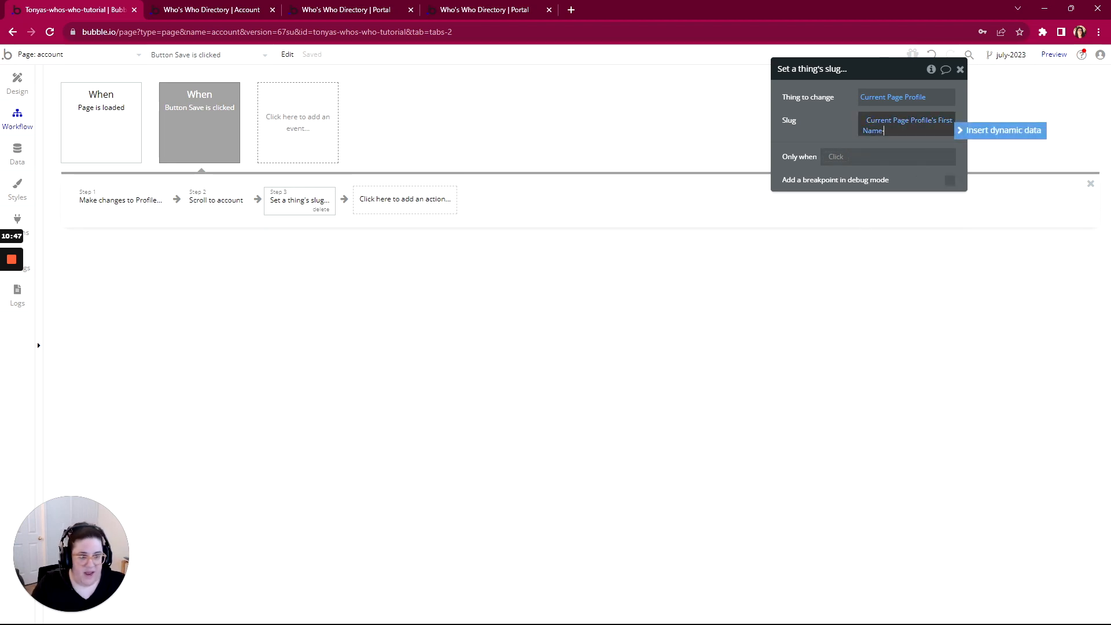
click(977, 131)
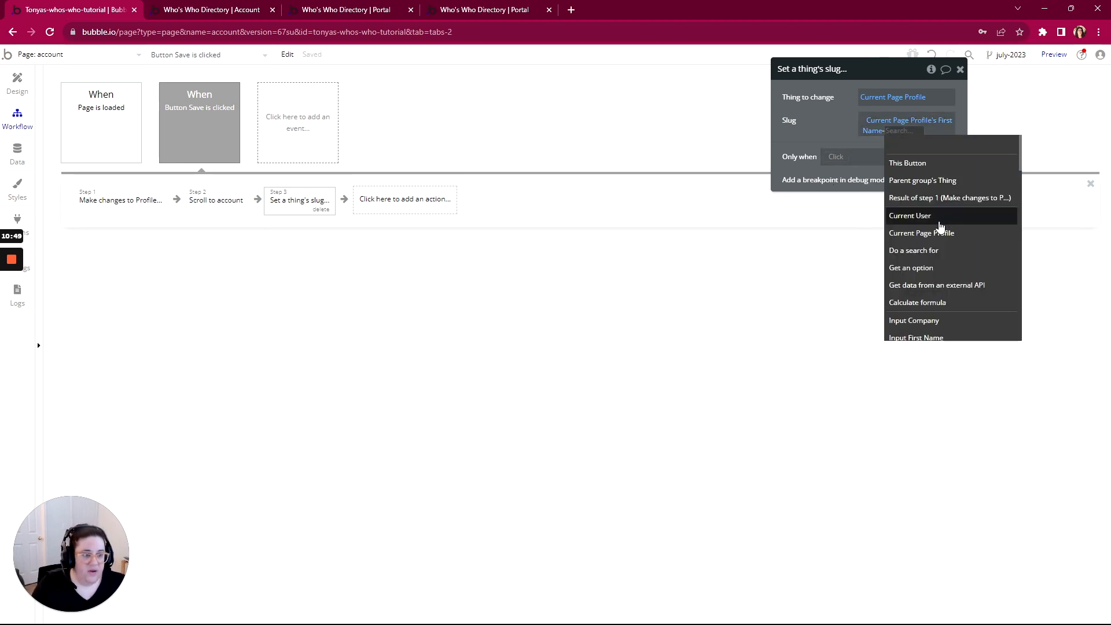
click(903, 234)
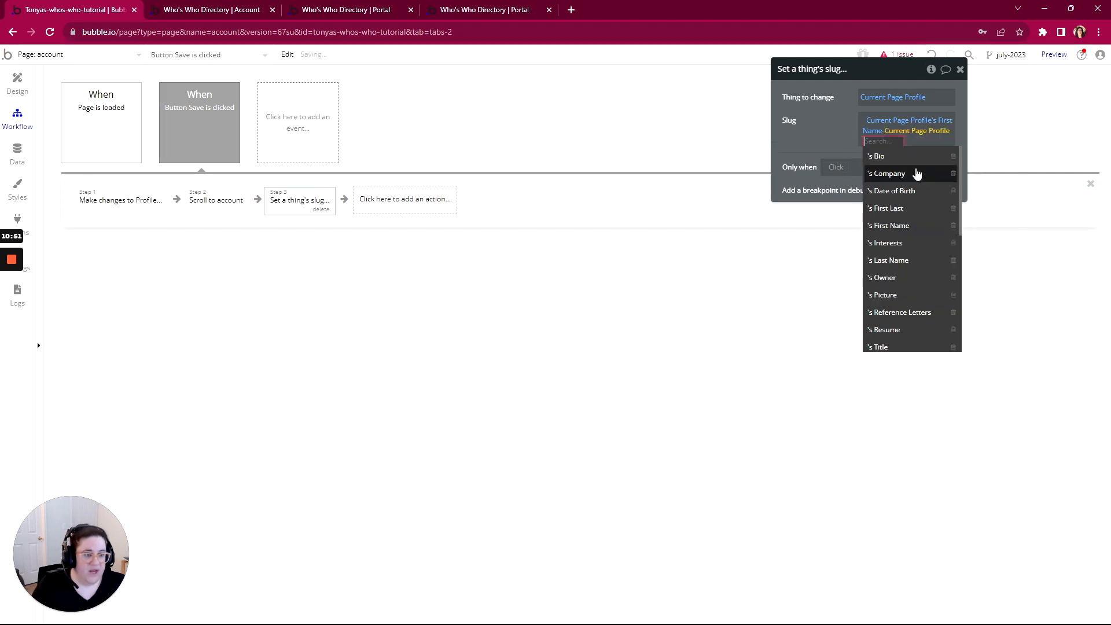
click(888, 260)
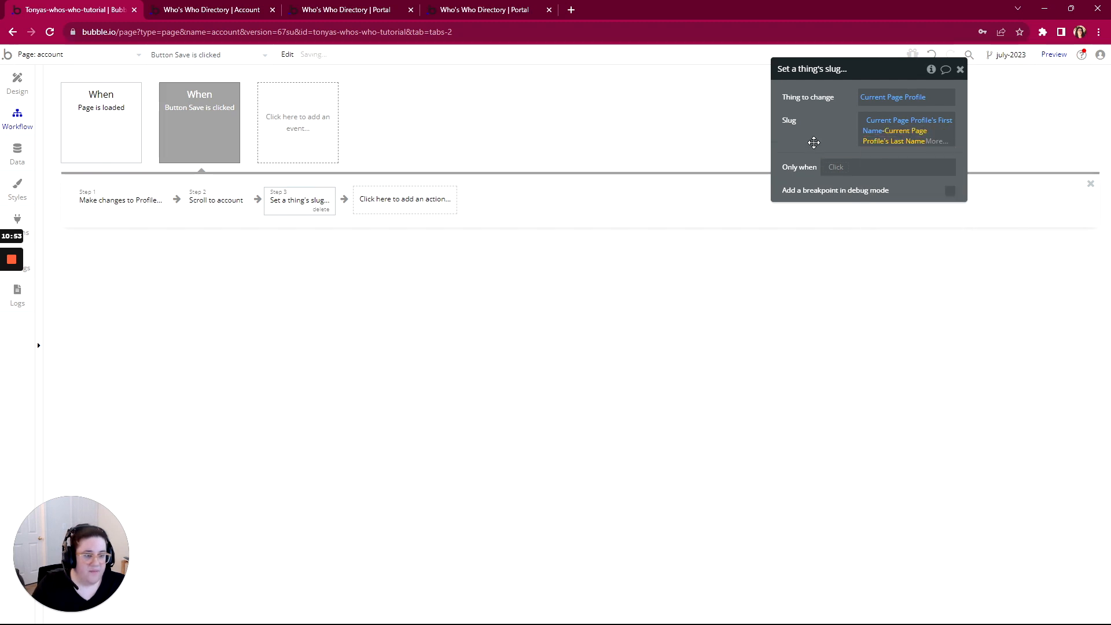
click(814, 142)
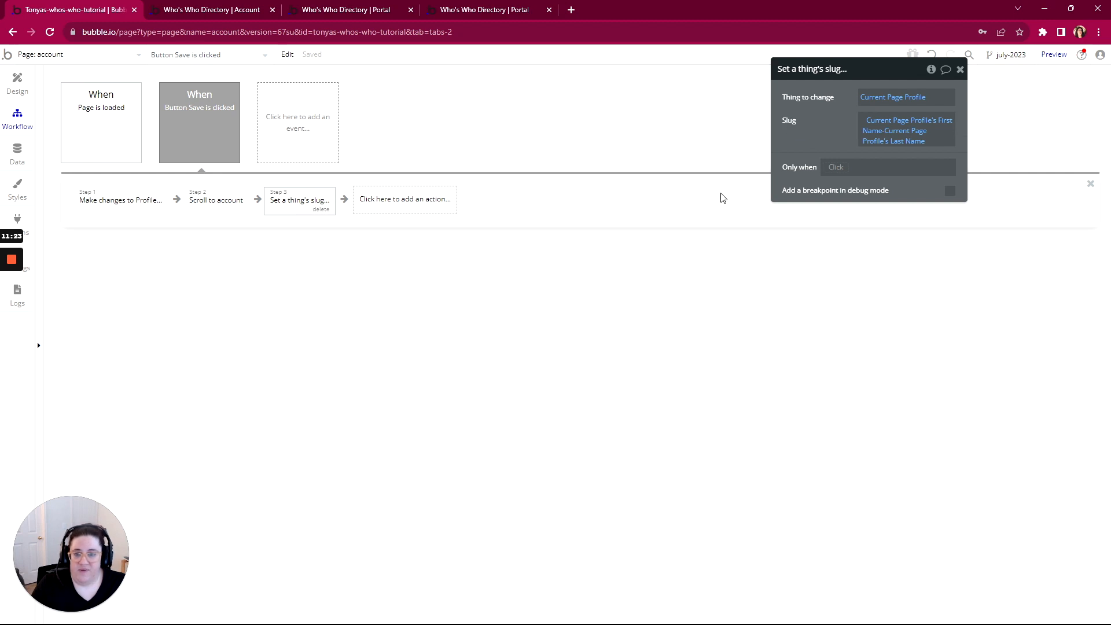
Delete the set-slug step from the Save workflow and complete Slugs/Urls Discussion in WorkFlowy
click(321, 209)
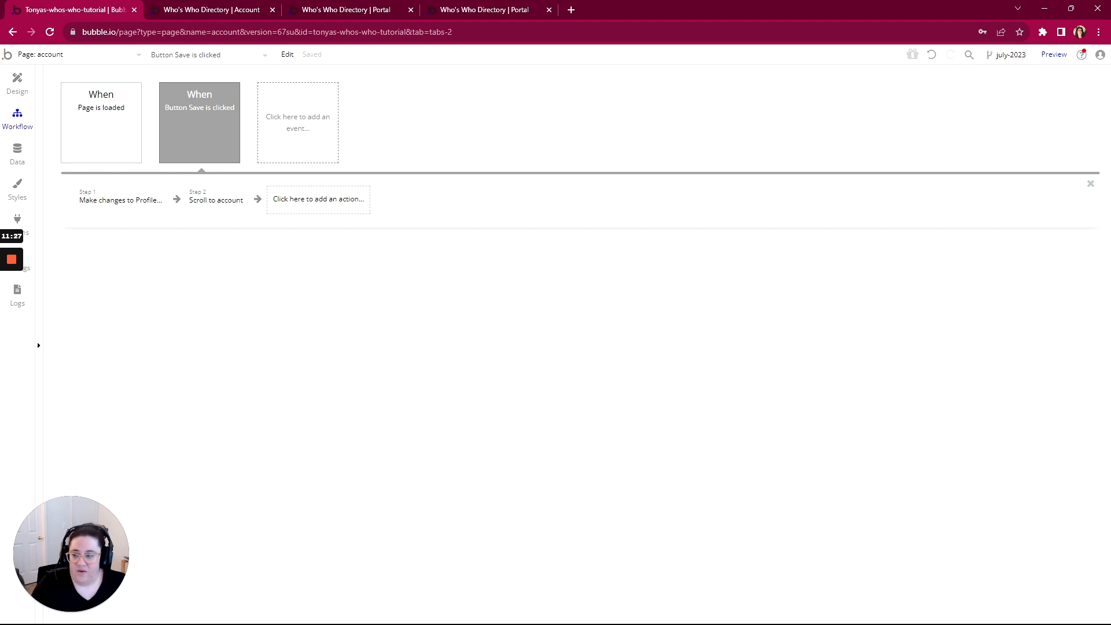
key(alt+Tab)
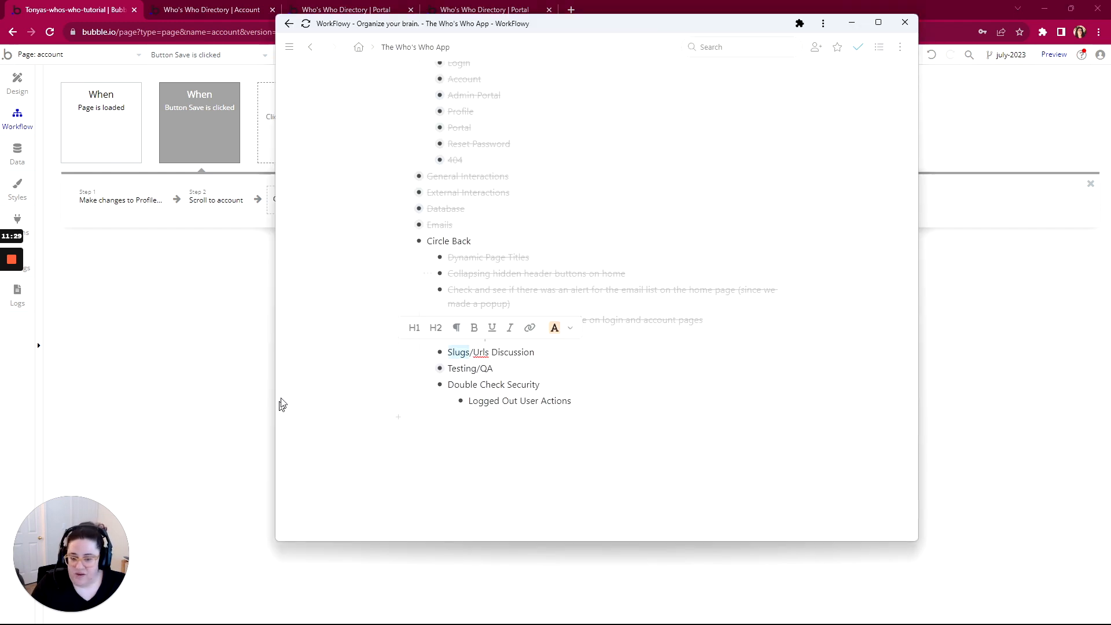
mouse_move(427, 355)
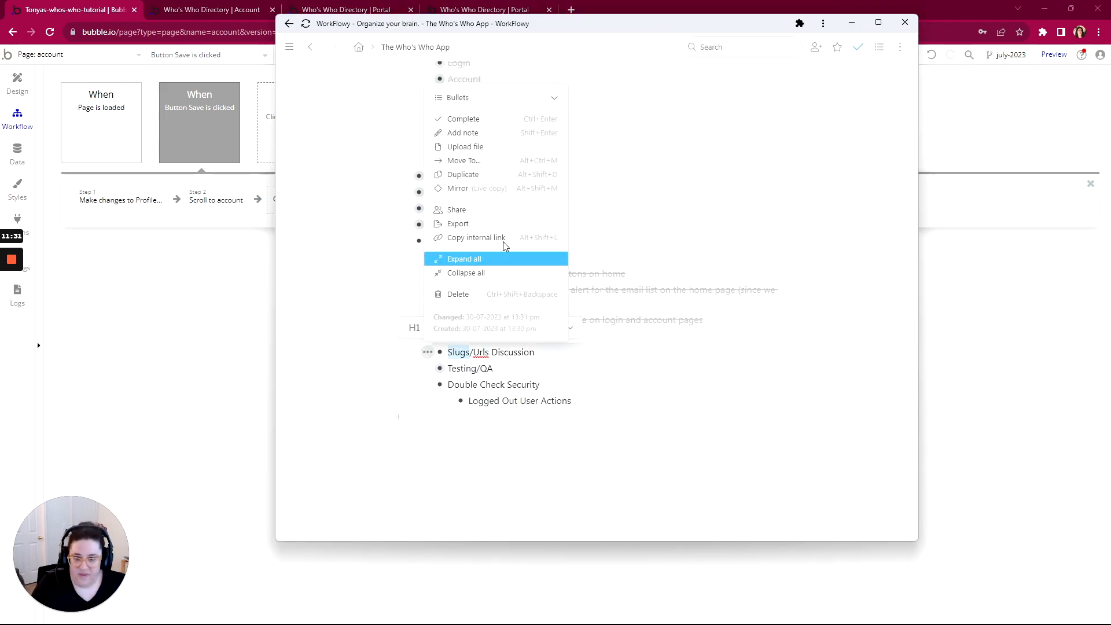
click(508, 116)
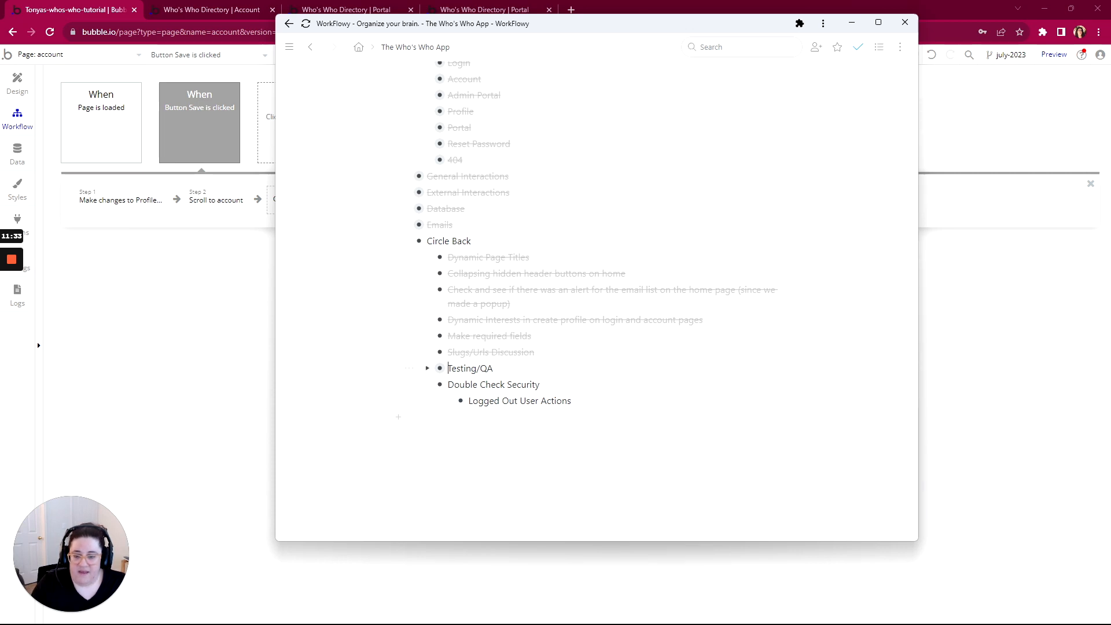
Review the Testing/QA note and mark Testing/QA complete
click(427, 369)
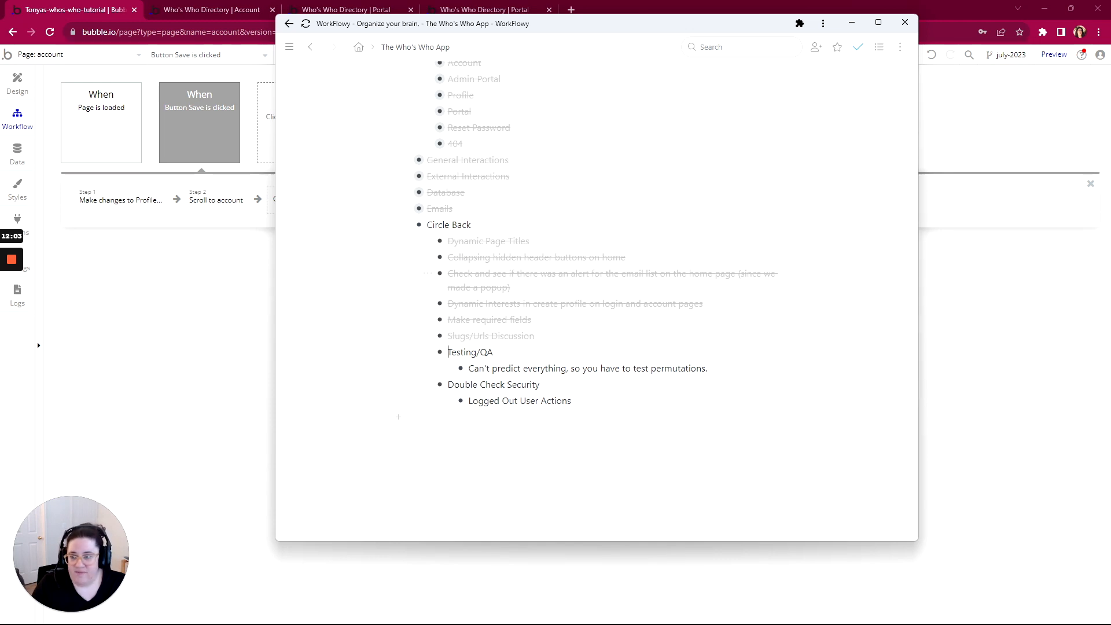
click(409, 353)
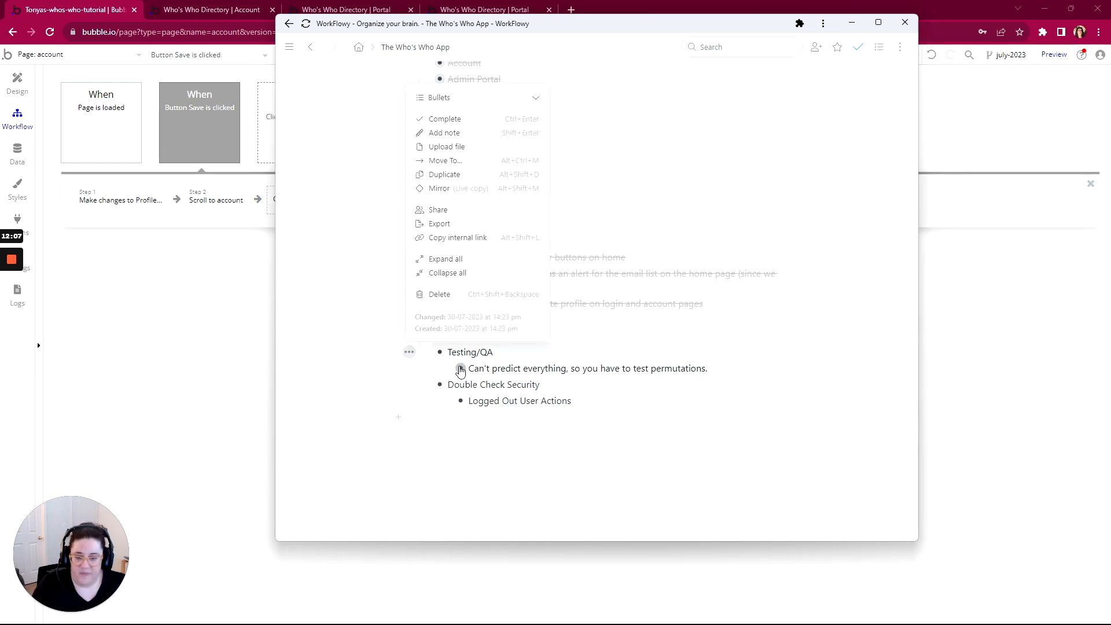
click(480, 119)
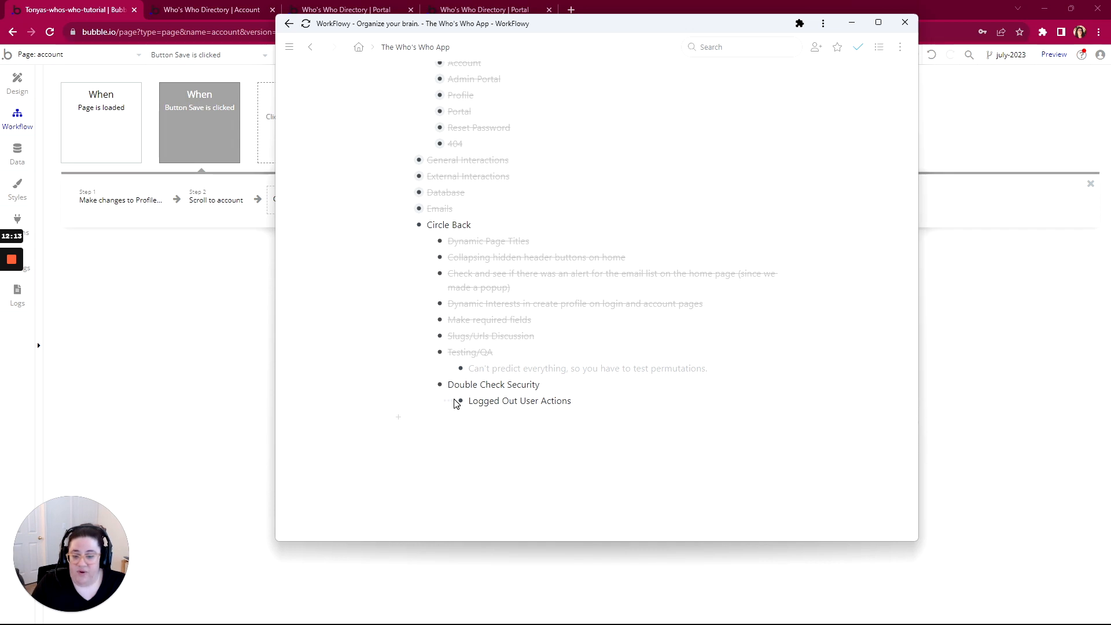
click(64, 57)
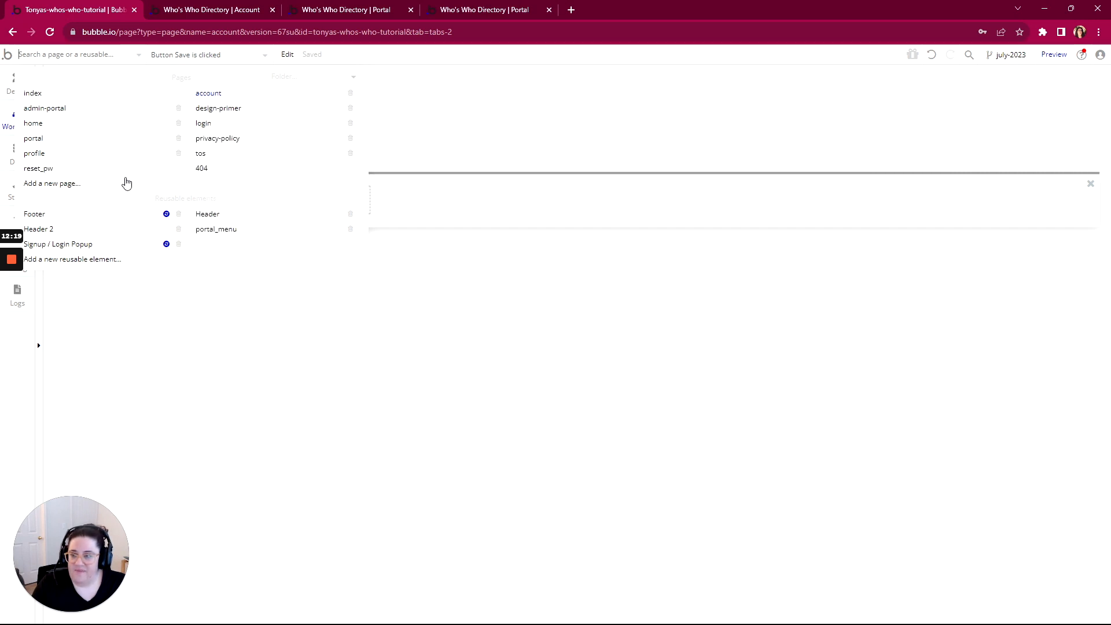
Switch to the index page and show its Page is loaded steps to admin-portal, portal, 404 and home
mouse_move(77, 126)
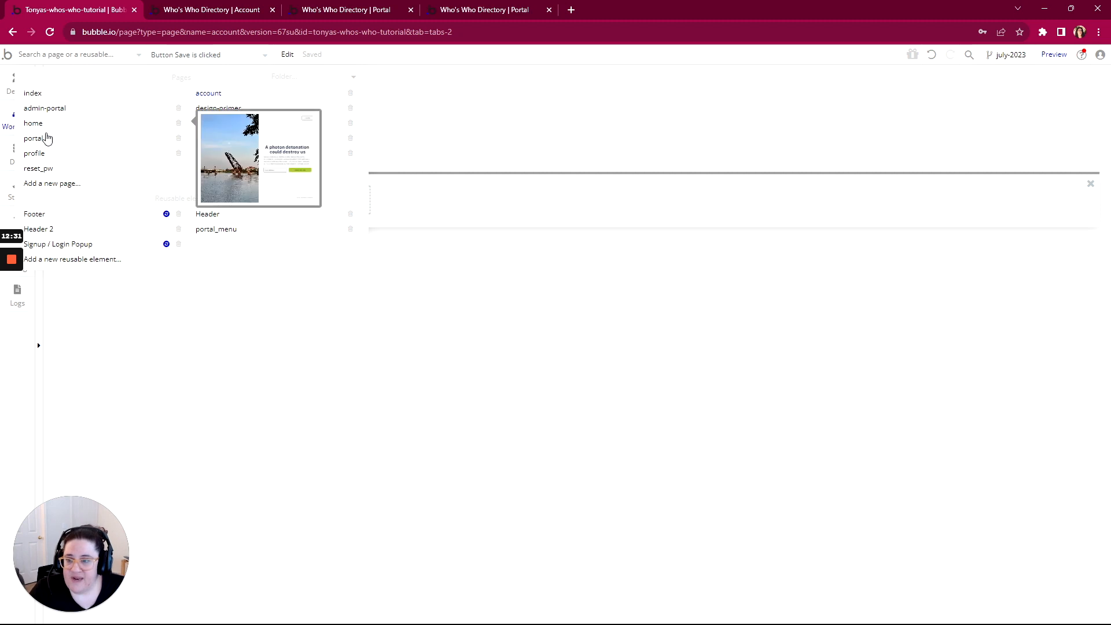
mouse_move(150, 132)
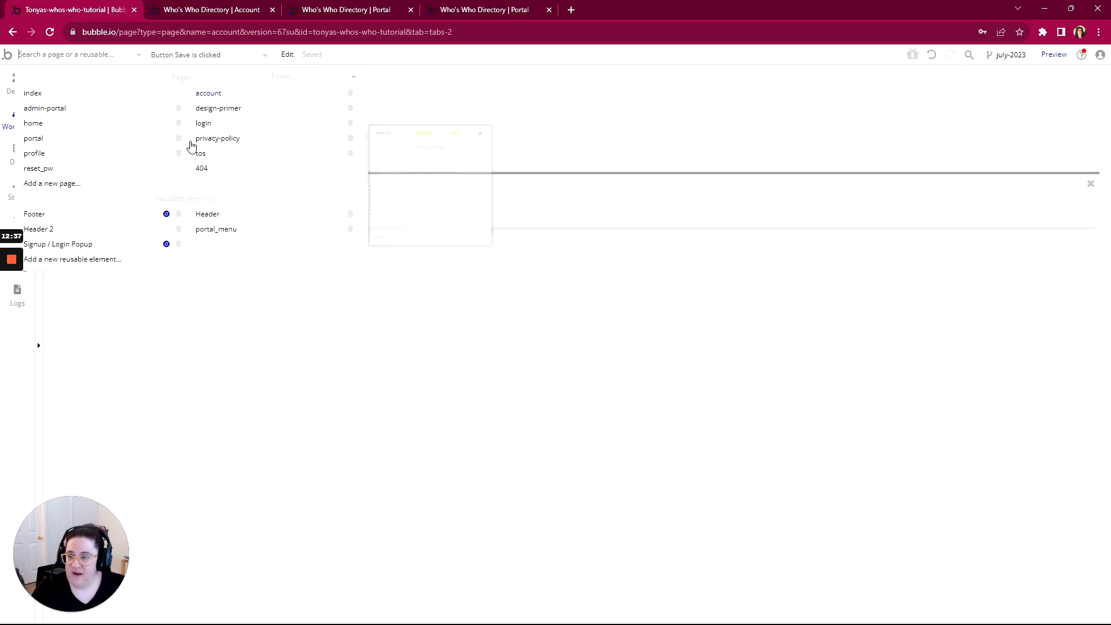
mouse_move(66, 144)
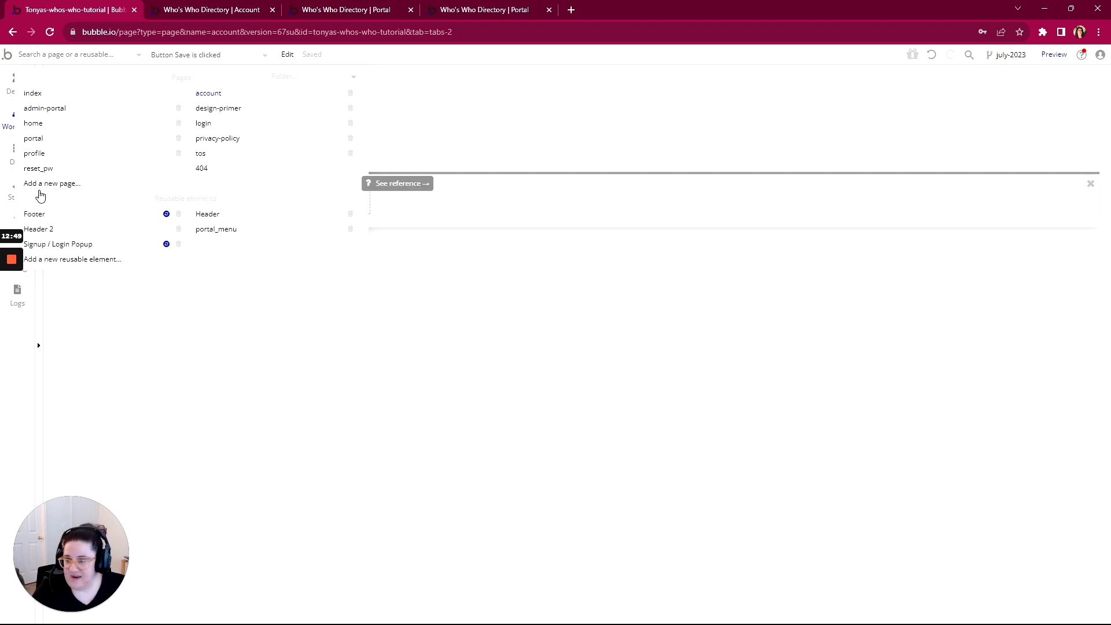
mouse_move(35, 107)
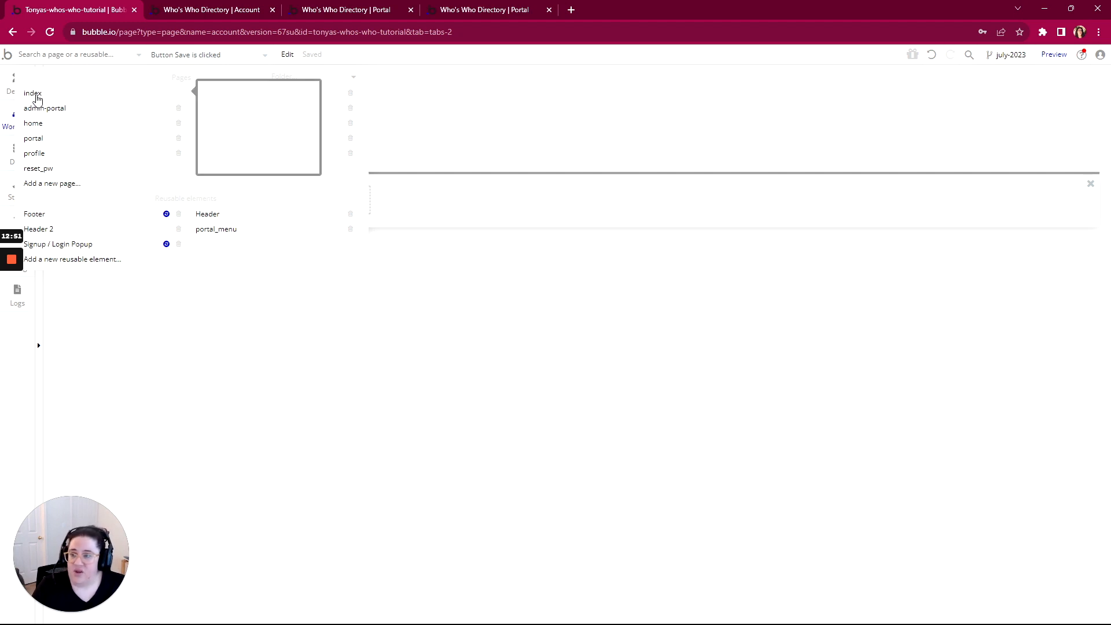
click(34, 94)
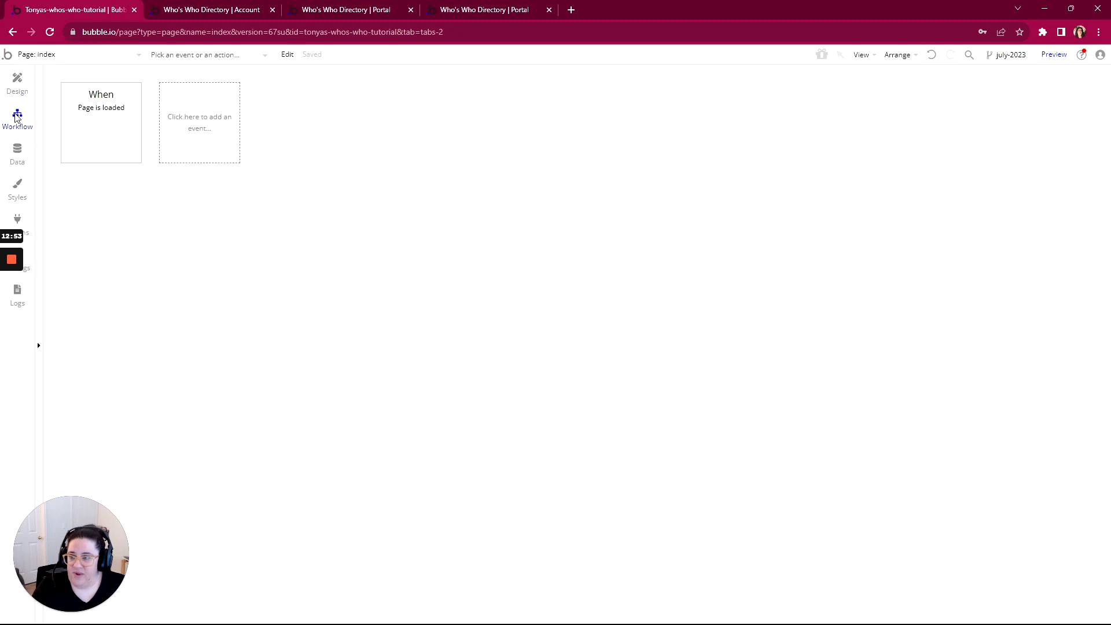
click(81, 108)
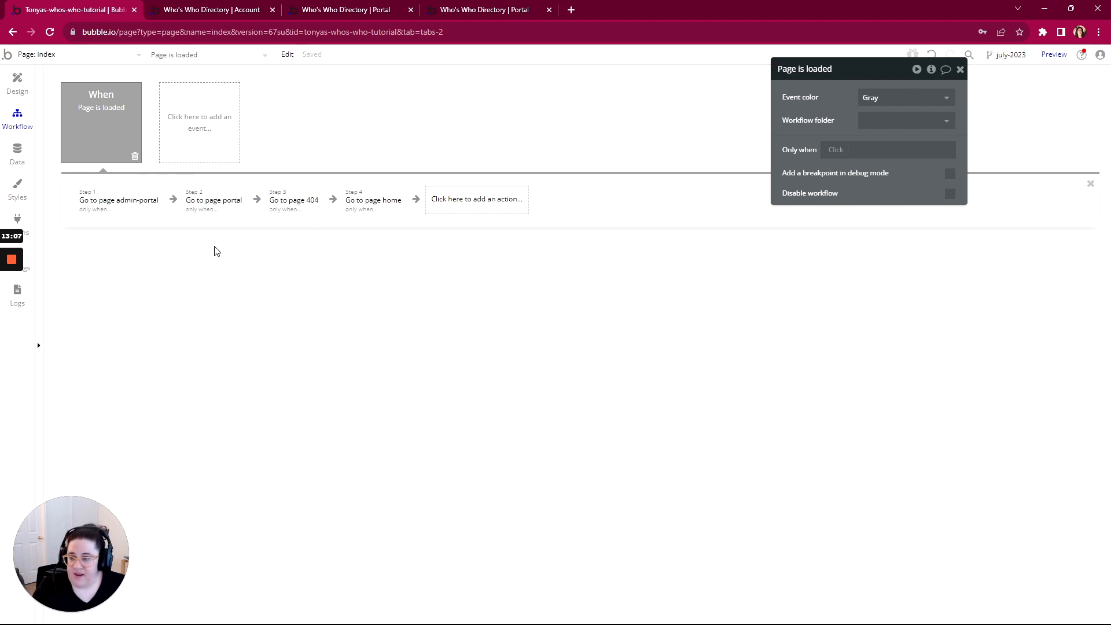
click(52, 56)
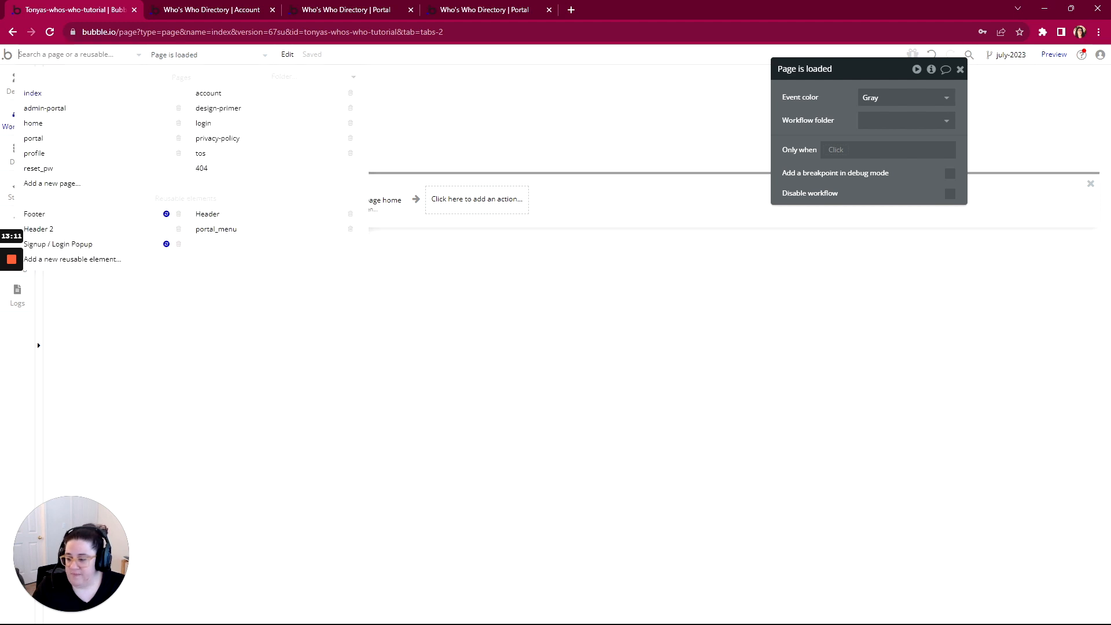
key(alt+Tab)
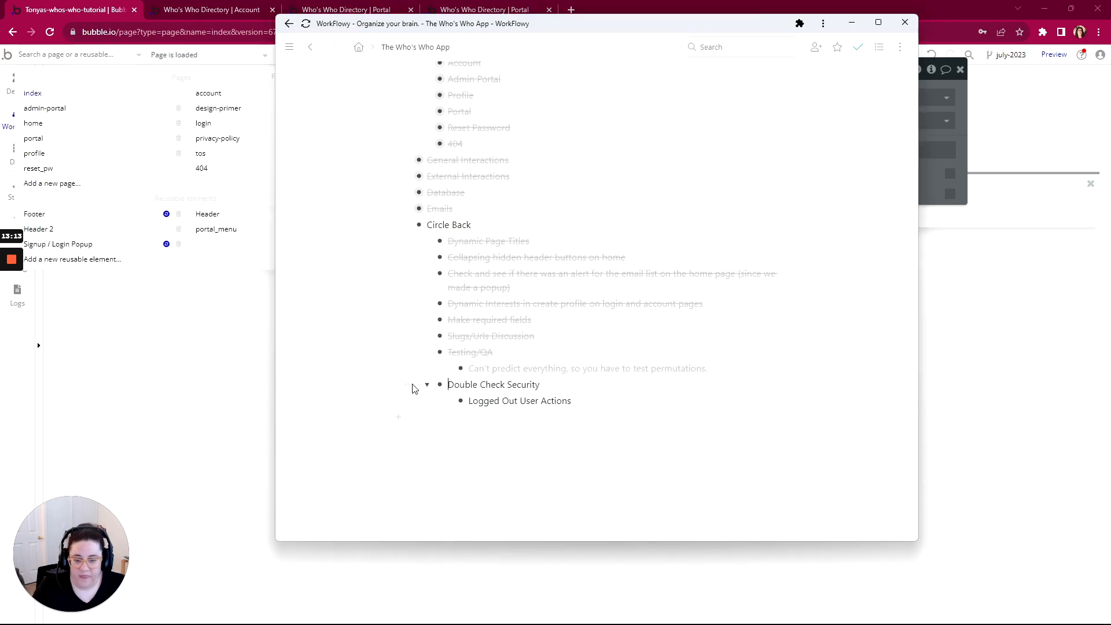
Complete Double Check Security and Circle Back, collapsing Circle Back's children
click(409, 384)
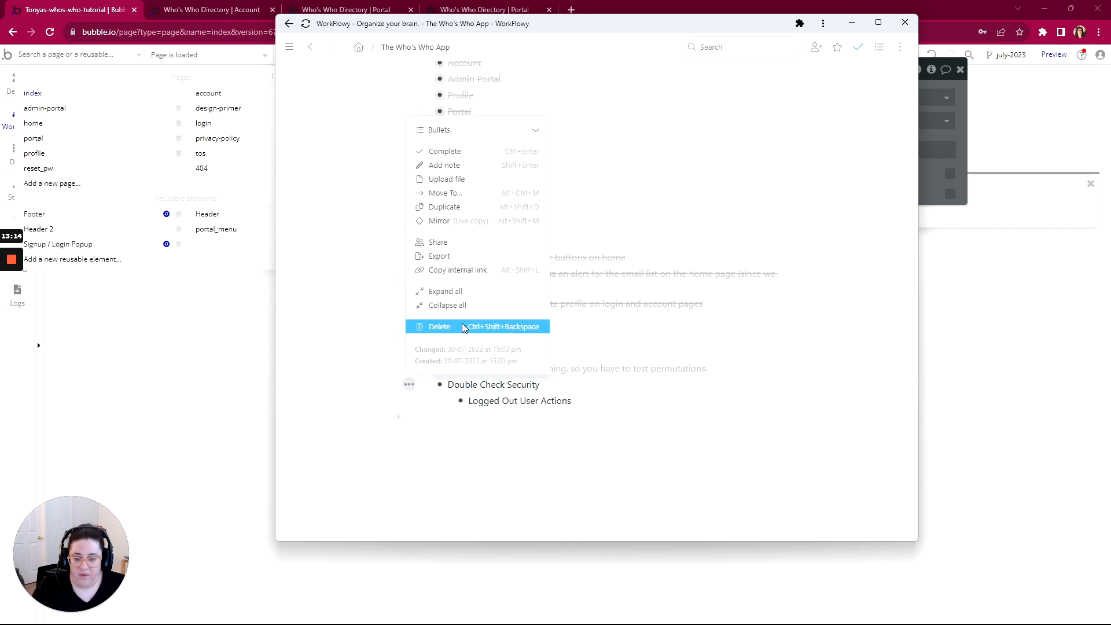
click(470, 154)
click(406, 227)
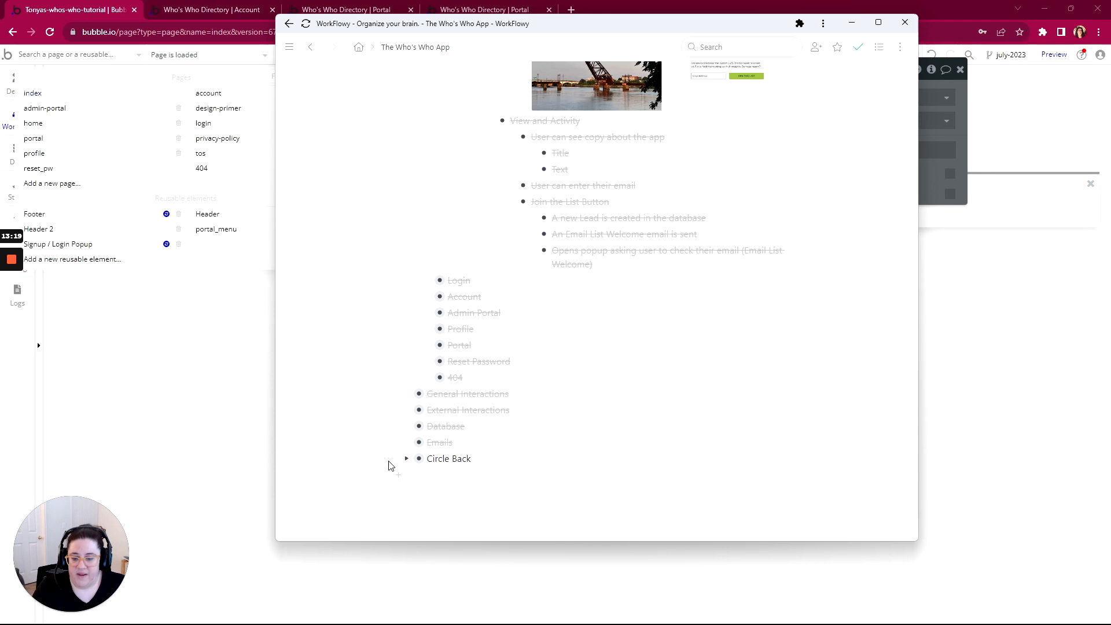
click(389, 459)
click(426, 228)
scroll(437, 251, up, 5)
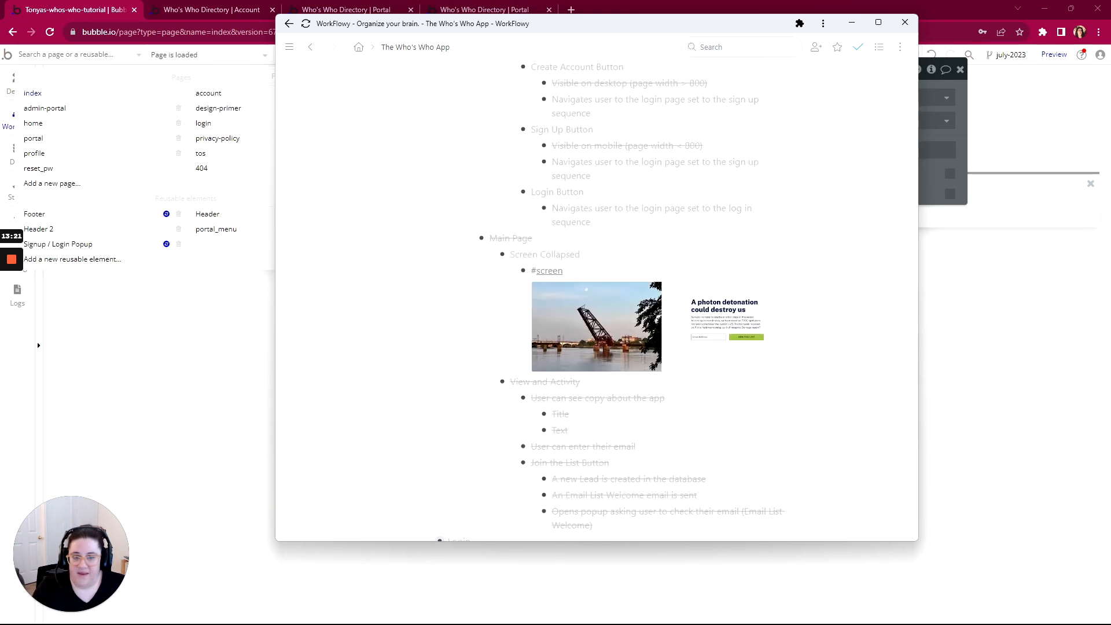
scroll(405, 382, up, 5)
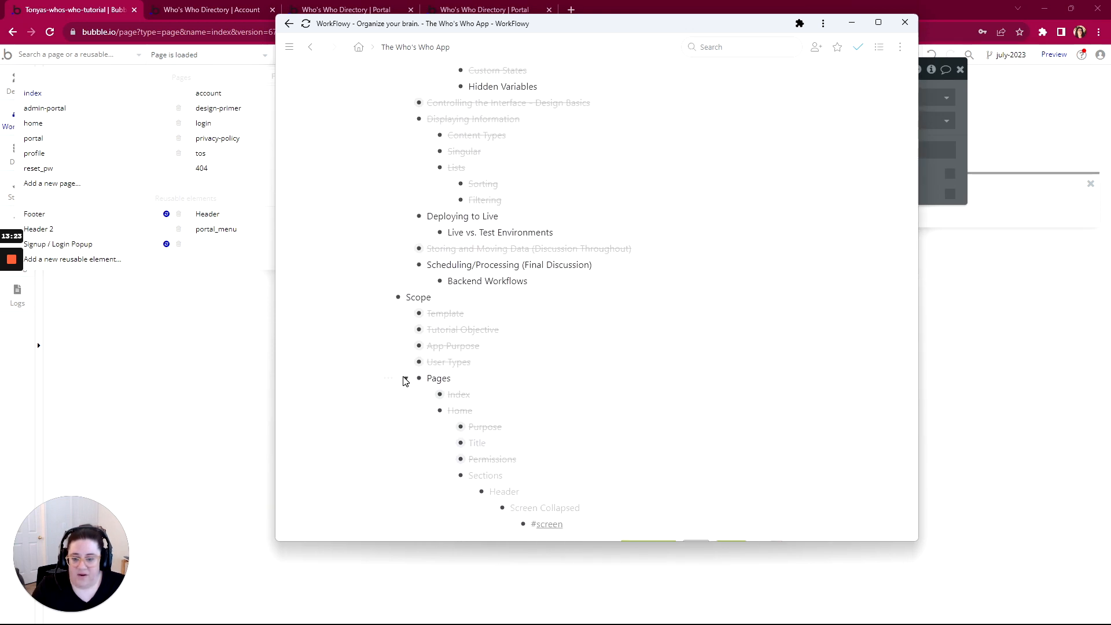
Collapse Pages under Scope, then complete Hidden Variables and the Showing and Hiding Elements topic
click(405, 379)
click(388, 378)
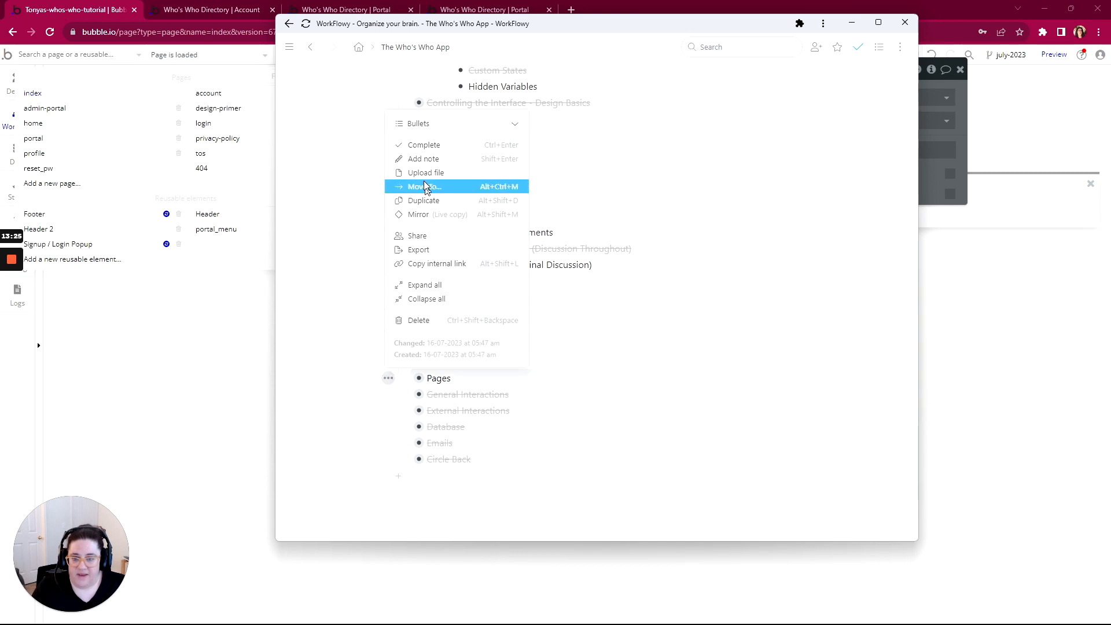
scroll(422, 173, up, 2)
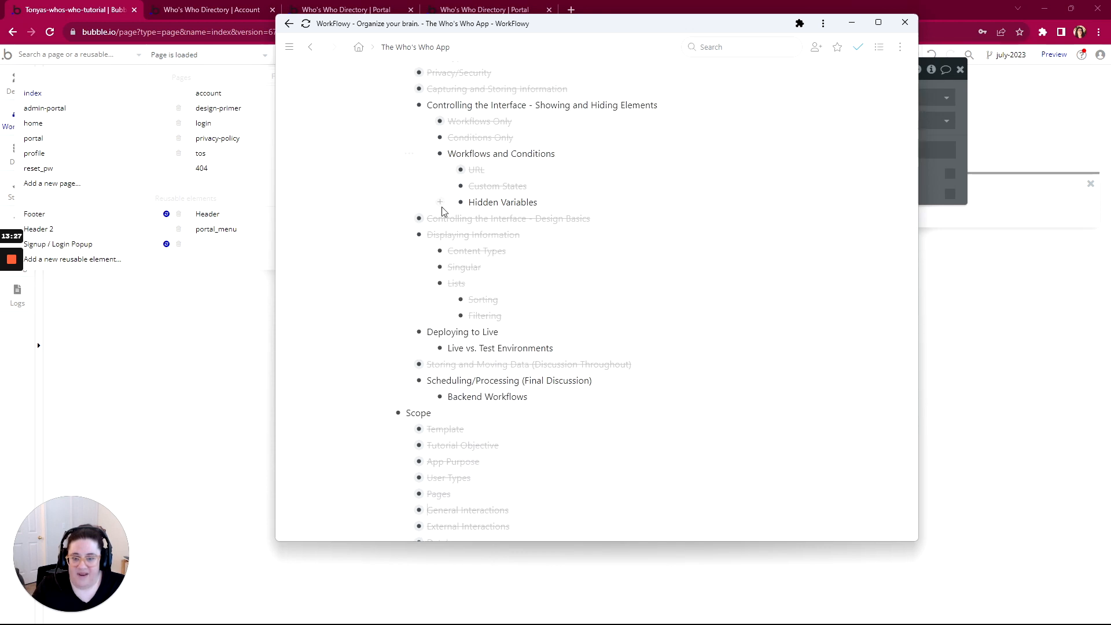
click(451, 203)
click(463, 250)
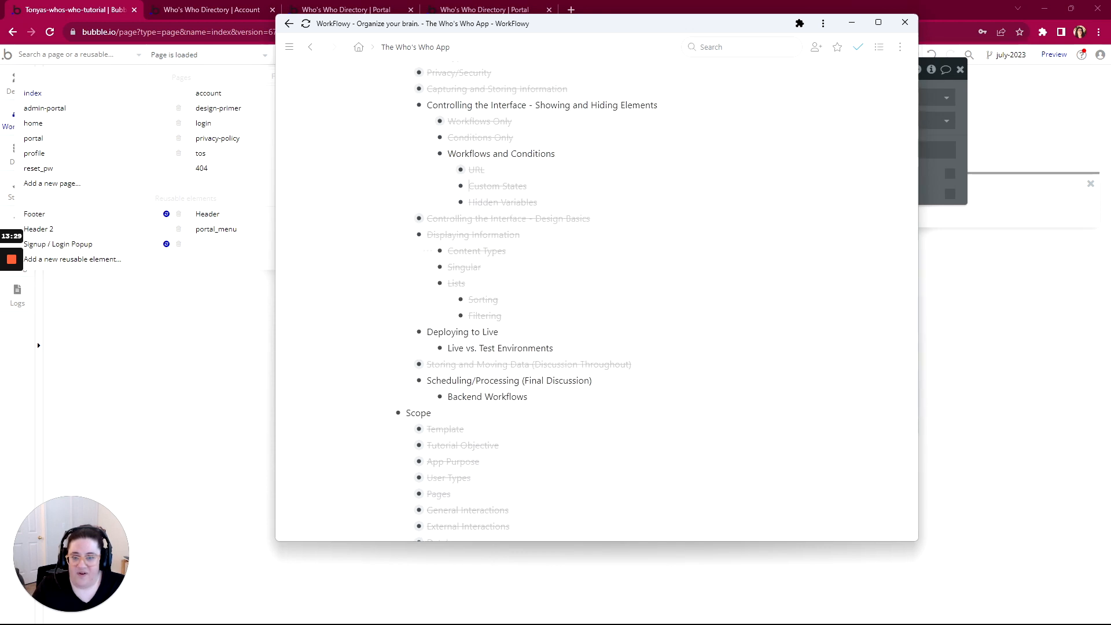
click(388, 105)
click(424, 152)
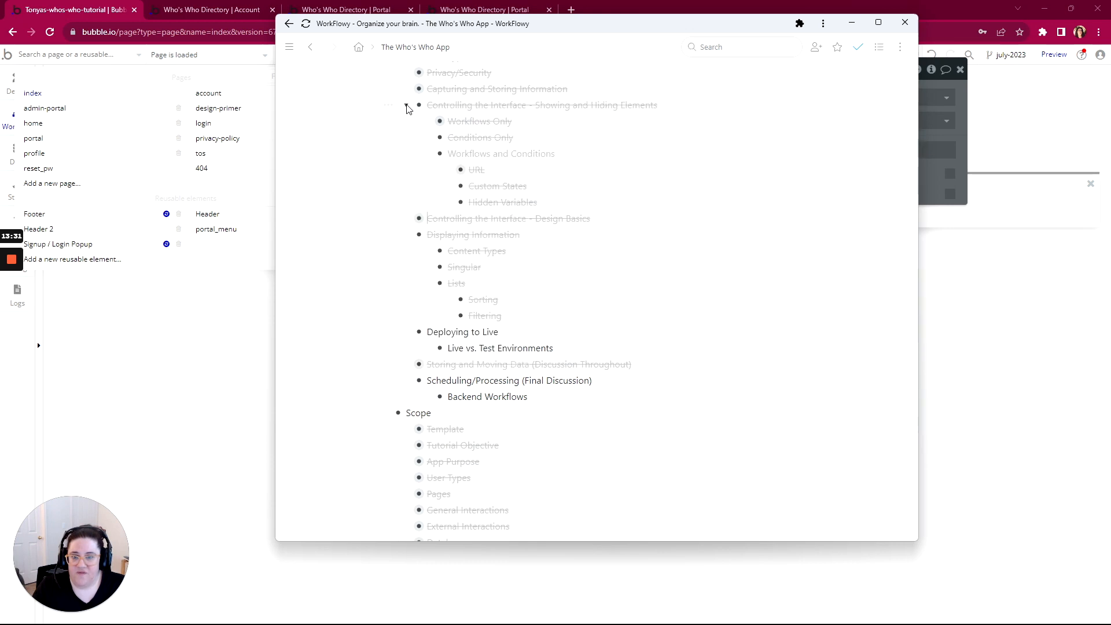
click(406, 106)
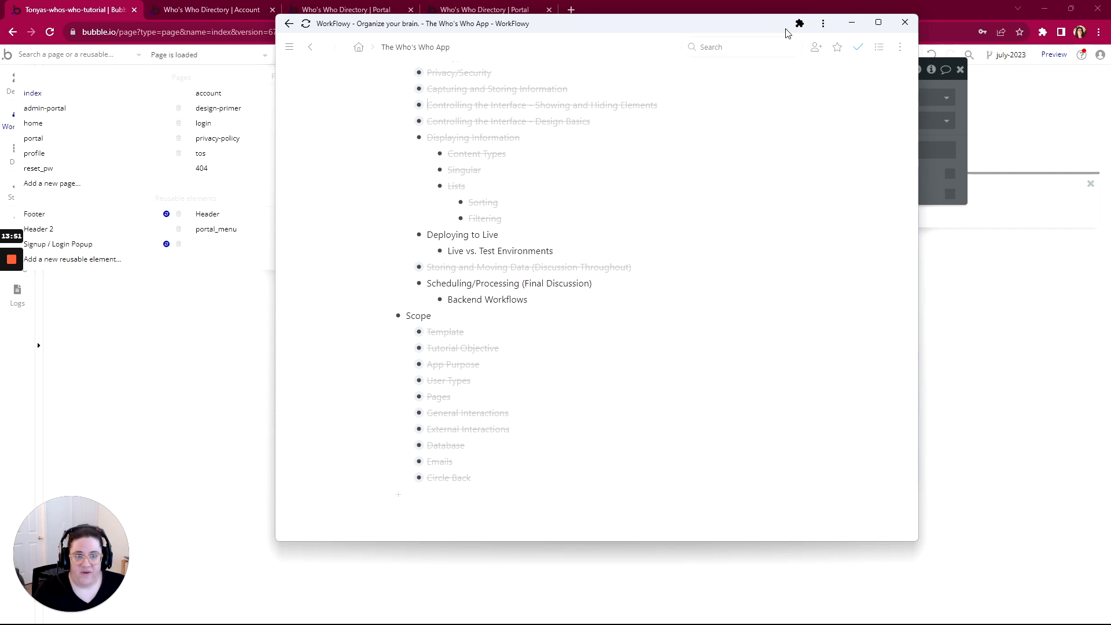
click(756, 10)
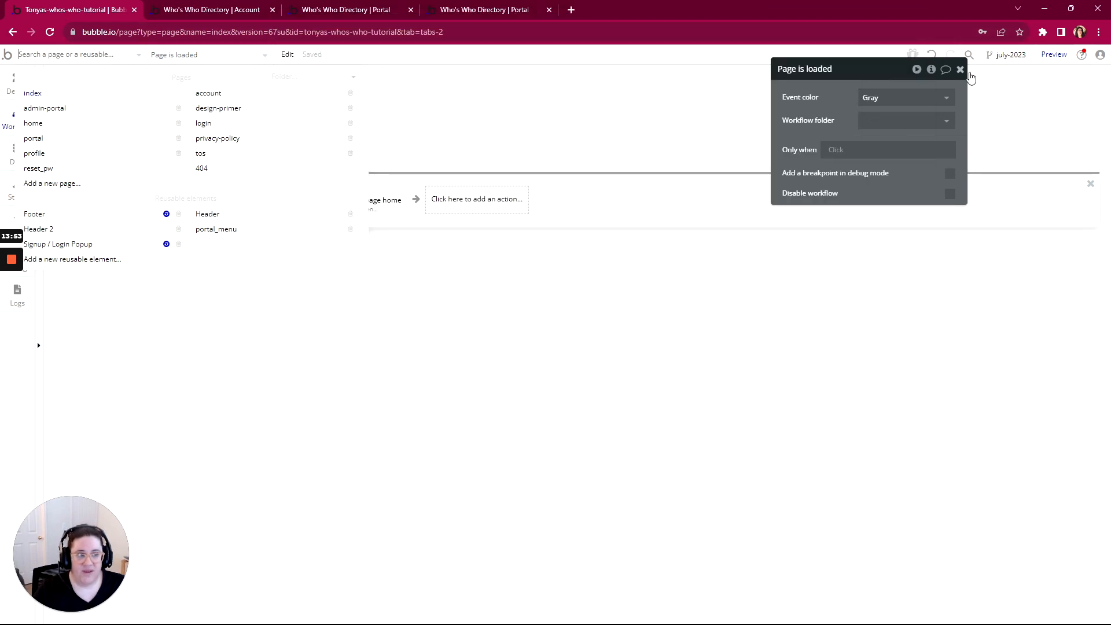
Switch the editor from the july-2023 branch to Main through the branch panel
click(1010, 54)
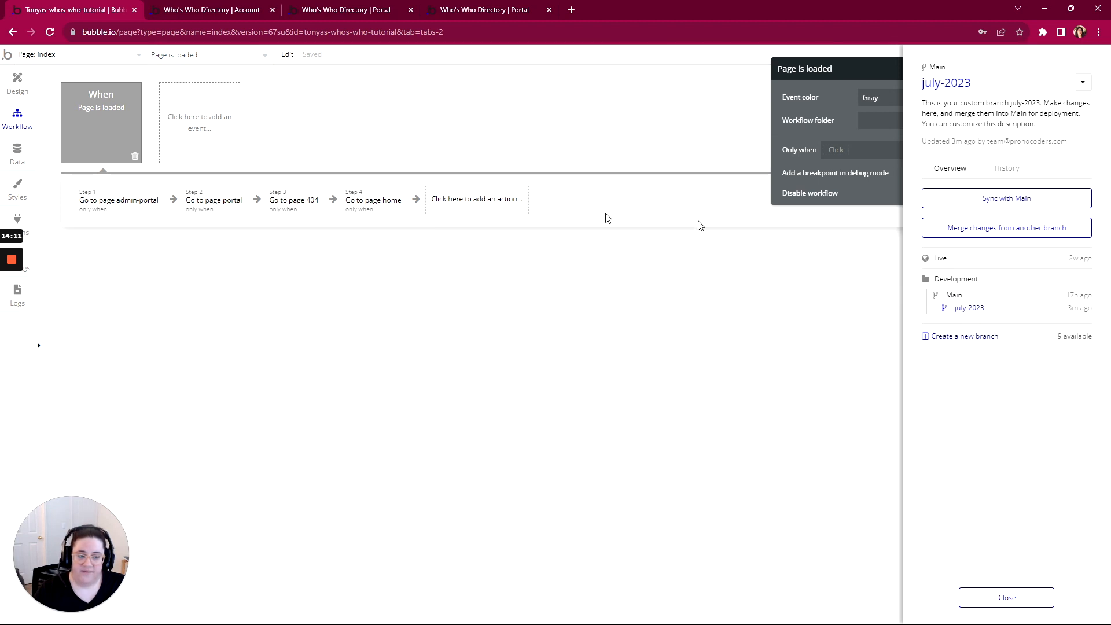
mouse_move(16, 301)
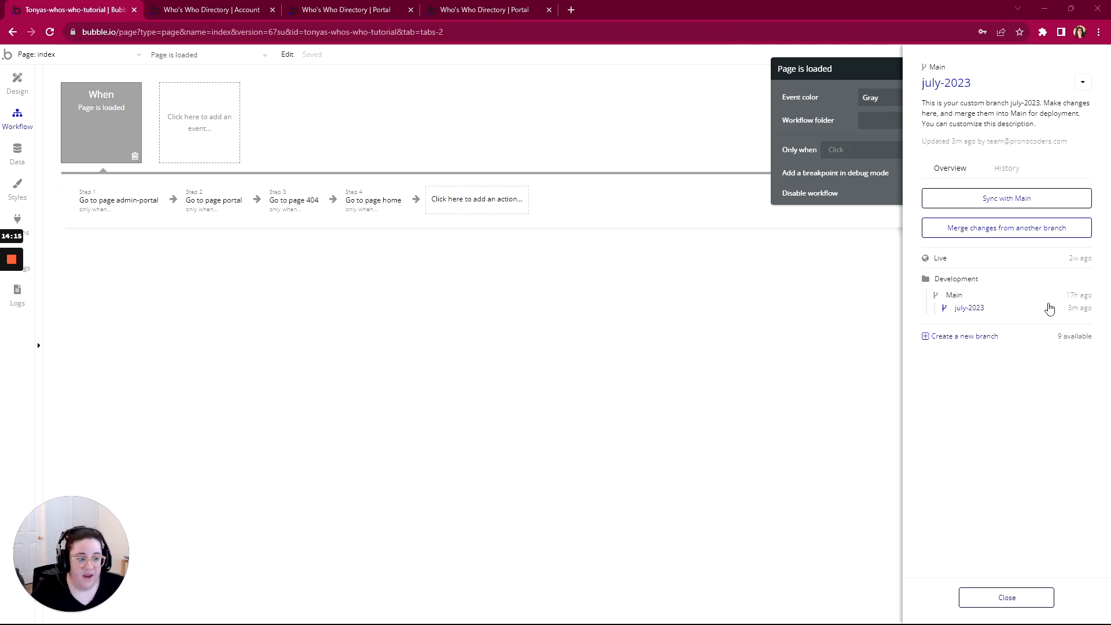
click(954, 296)
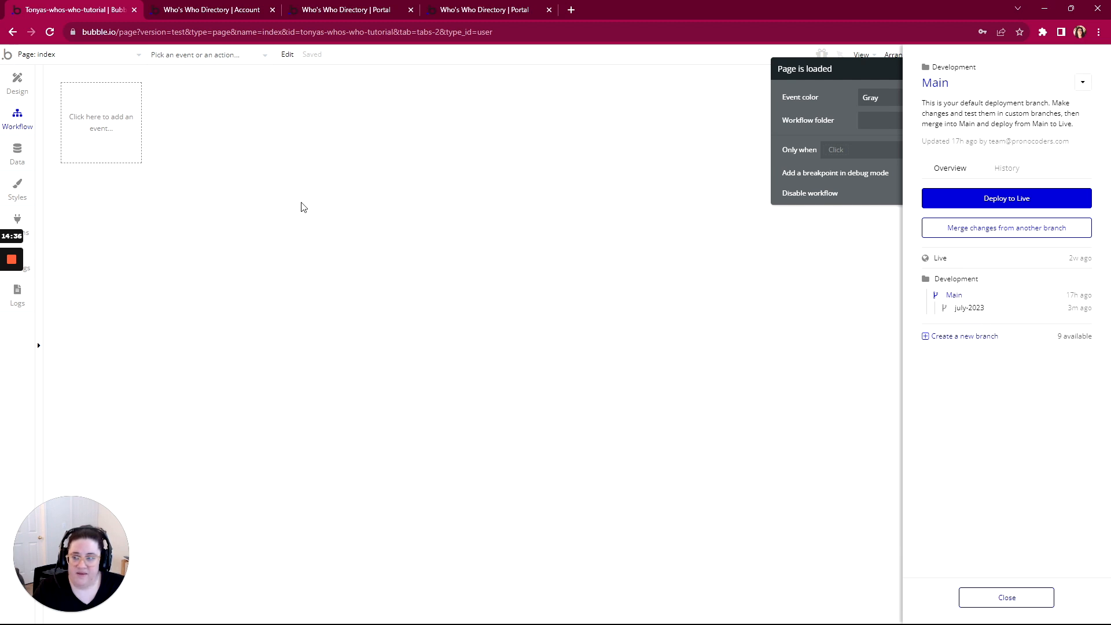
Browse Main's User records, option sets and data types
click(17, 151)
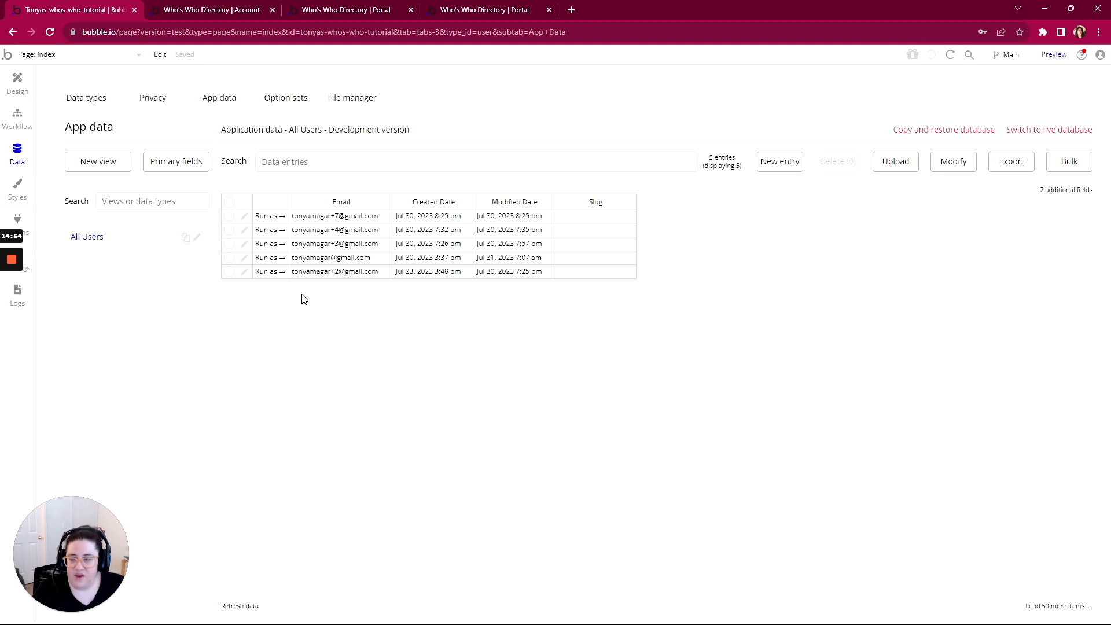
click(284, 98)
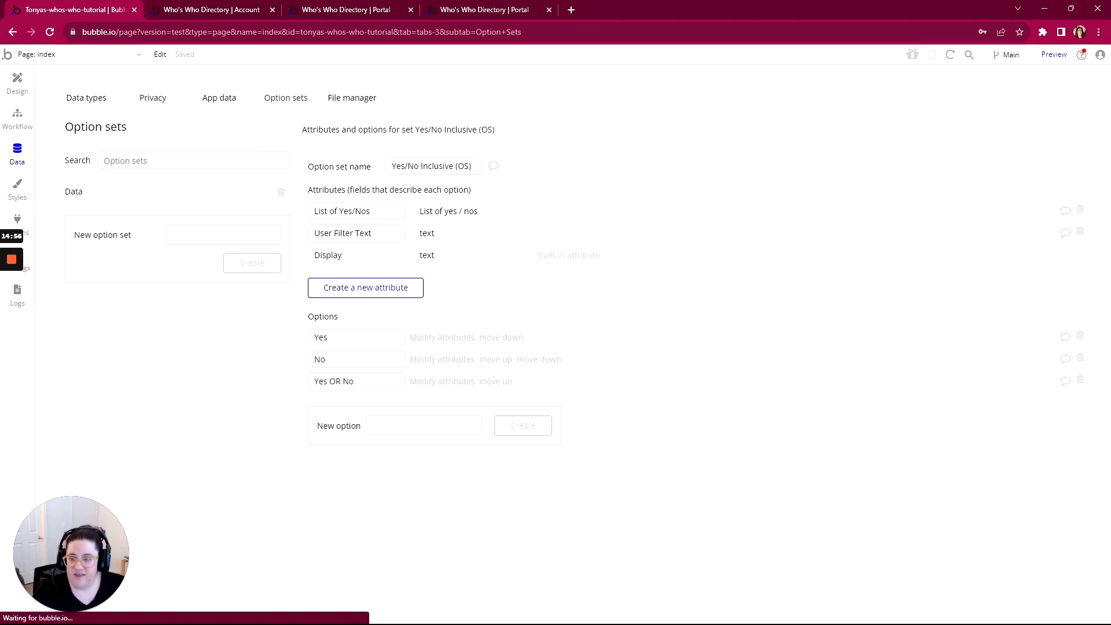
click(85, 100)
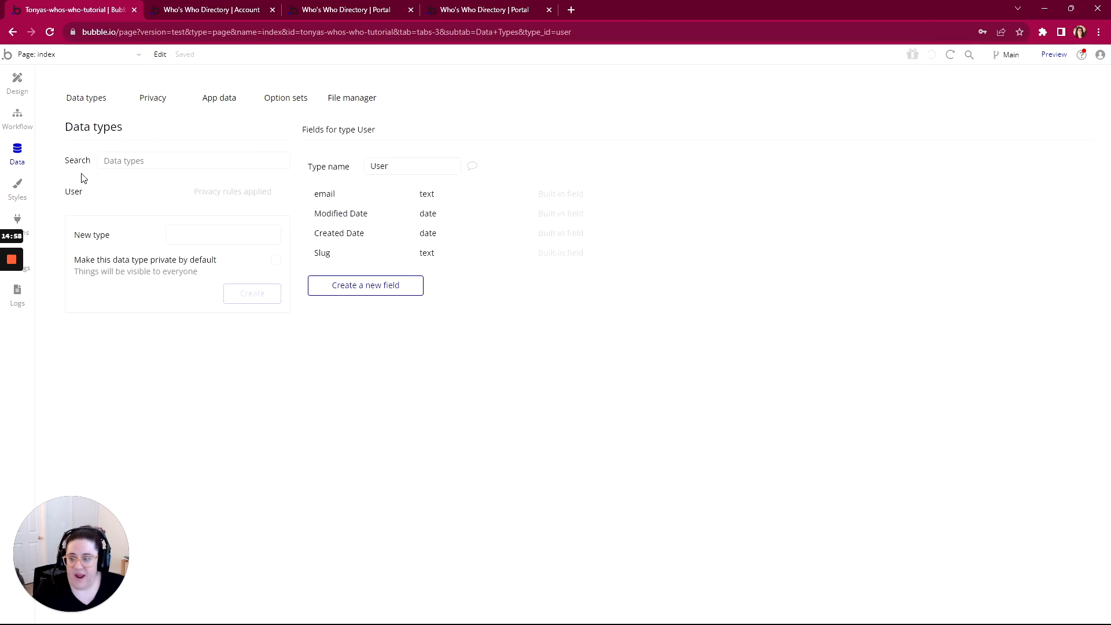
Switch to july-2023 to view its App data, then return to the Main branch
click(996, 54)
click(966, 308)
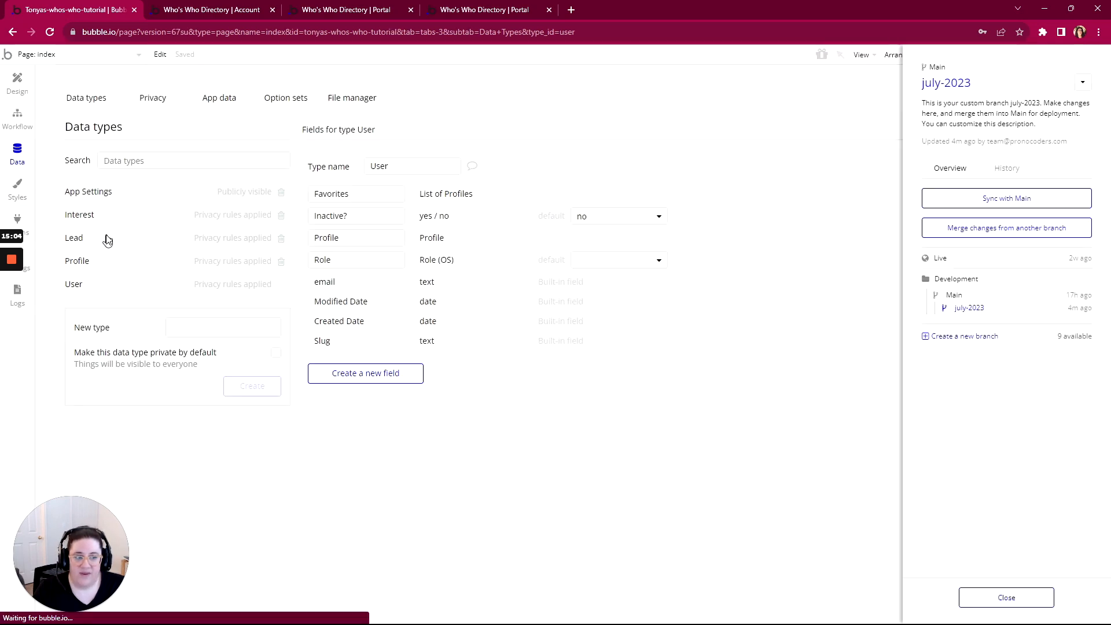
click(218, 98)
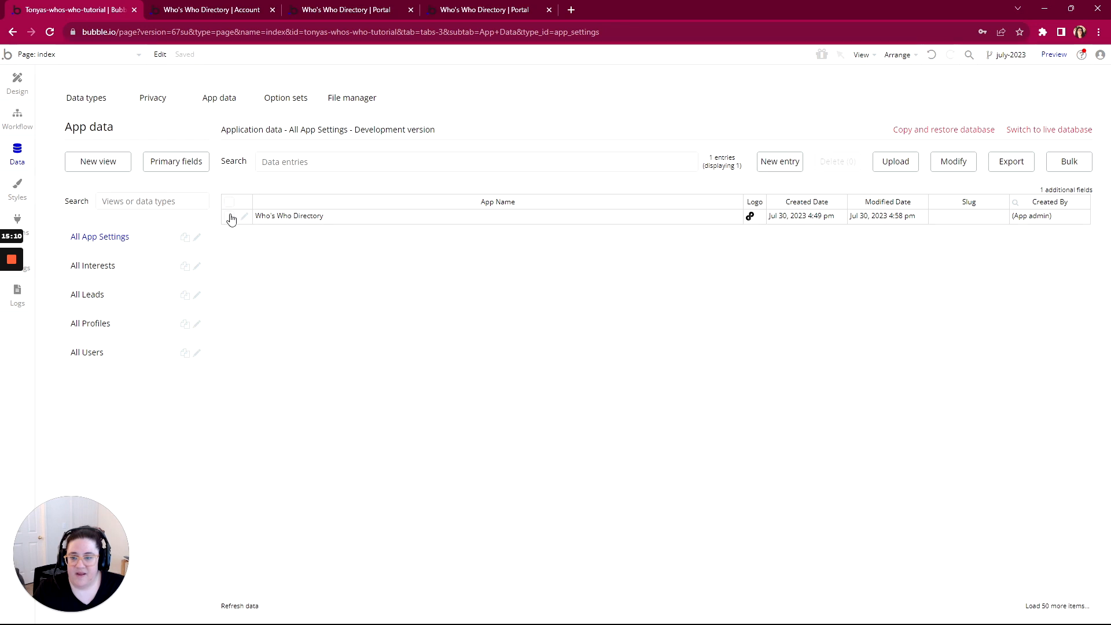
click(1024, 57)
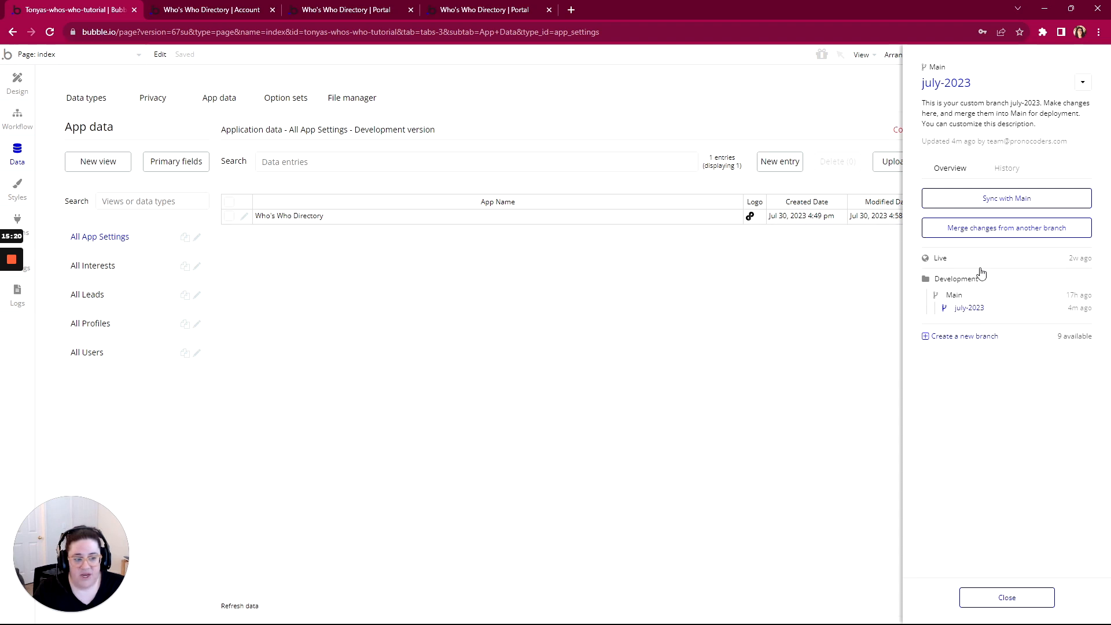
click(960, 298)
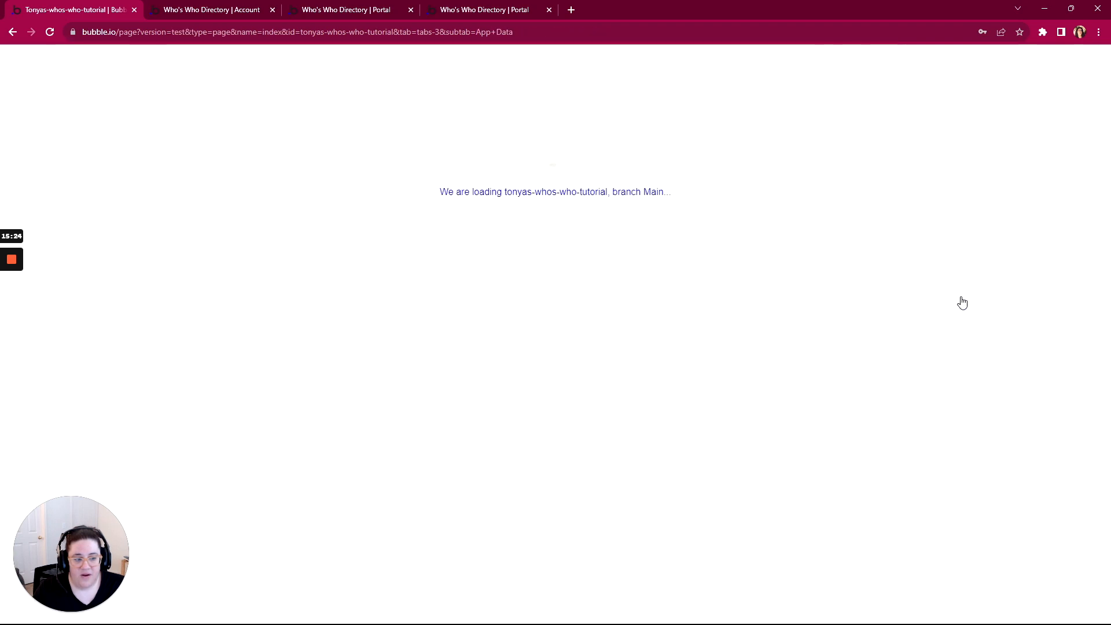
Merge july-2023 into Main, keeping the july-2023 version for both conflicts
click(992, 232)
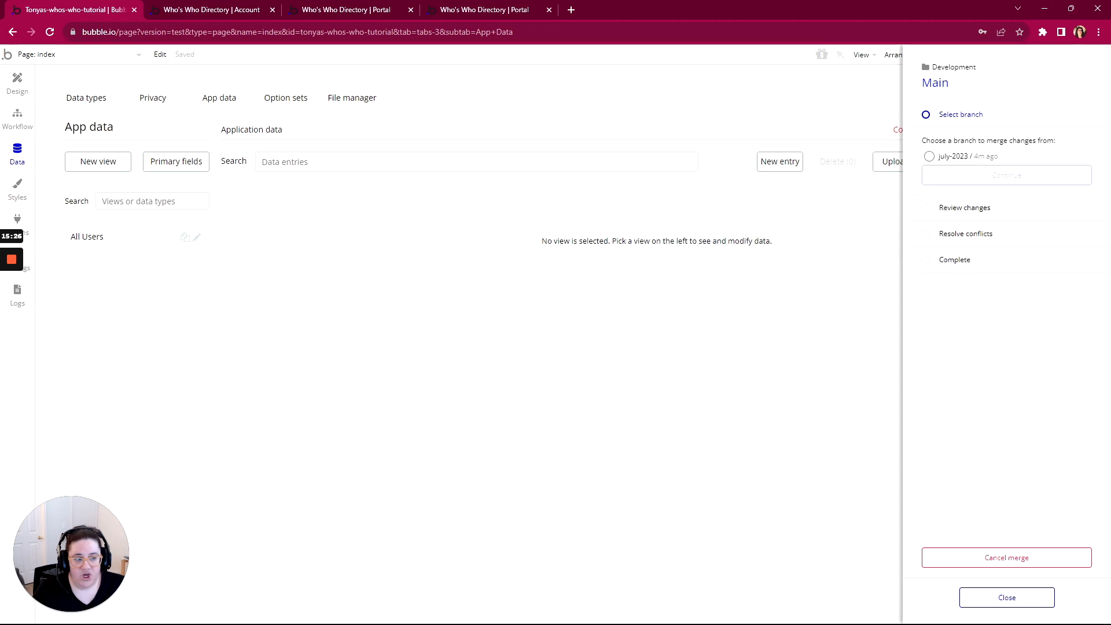
click(929, 157)
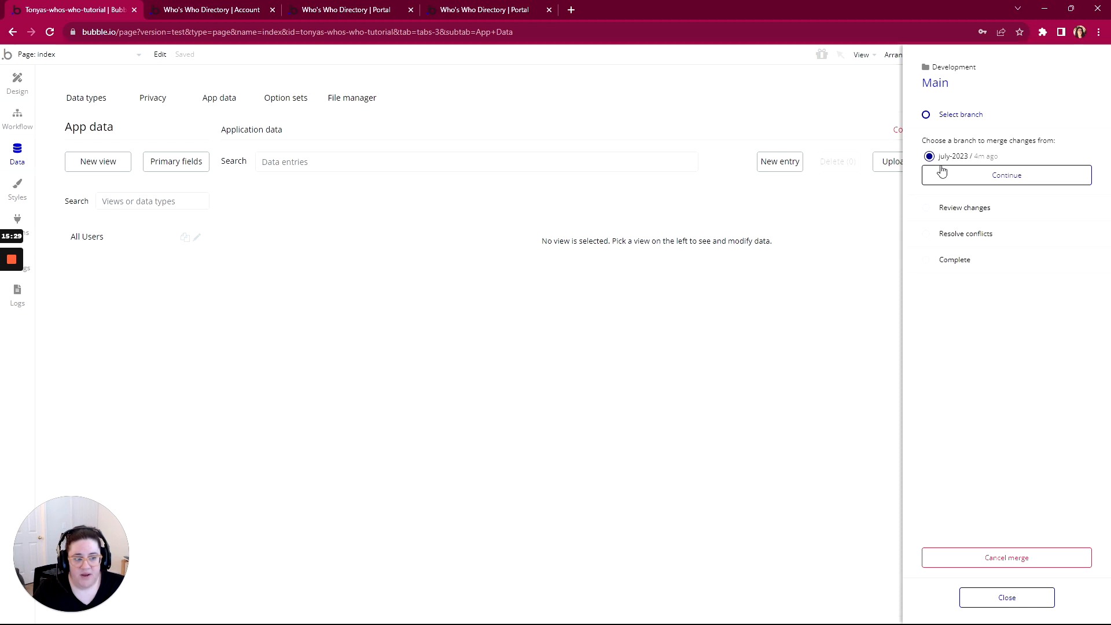
click(1018, 178)
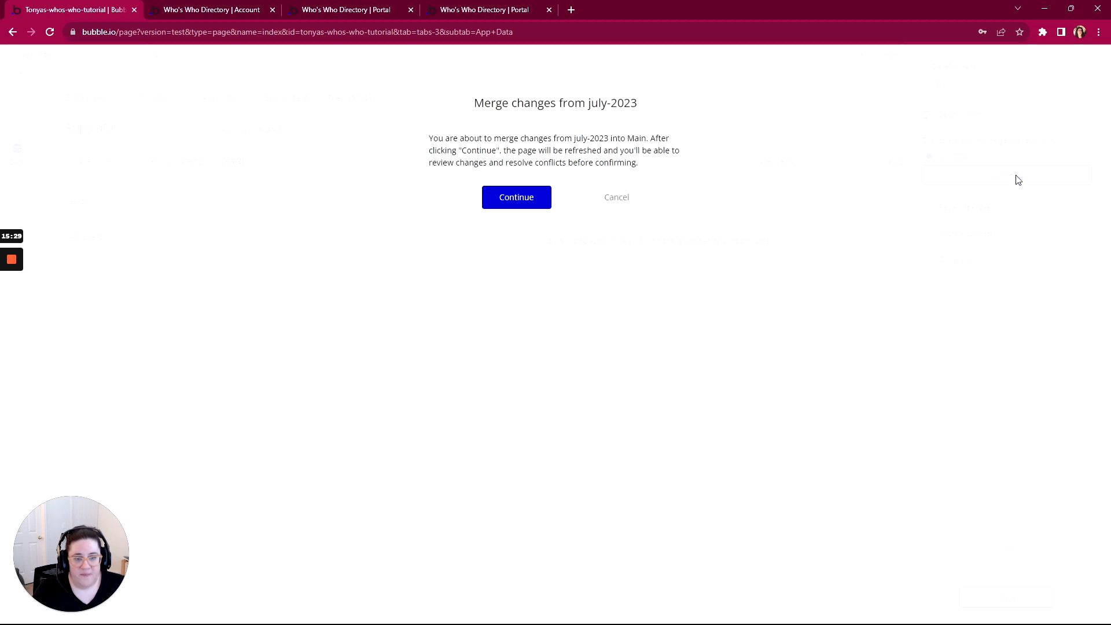
click(513, 199)
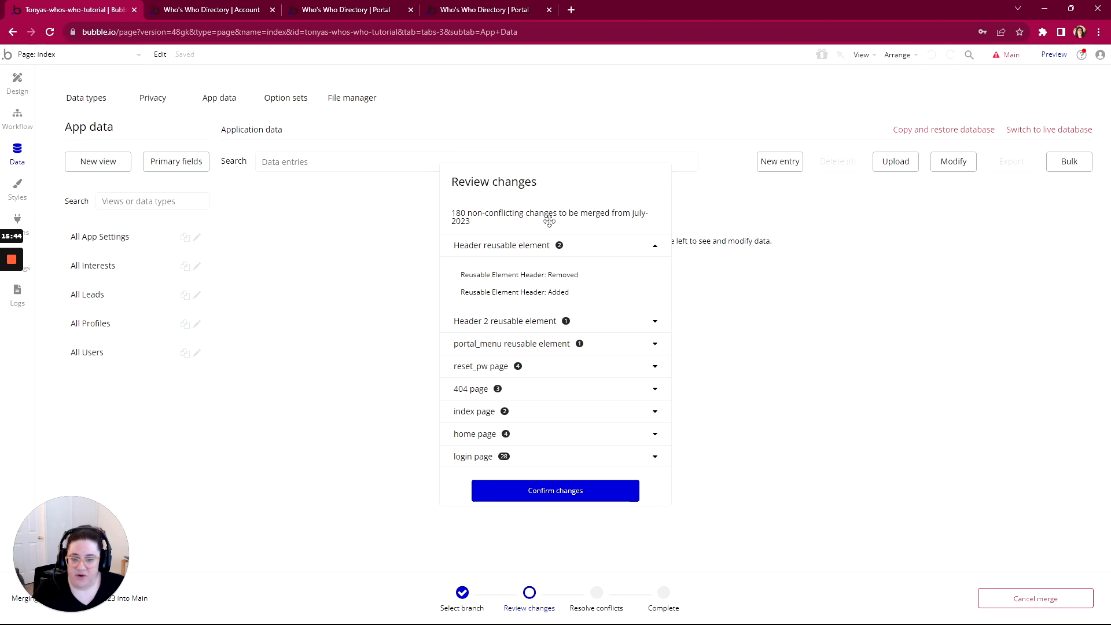
click(568, 492)
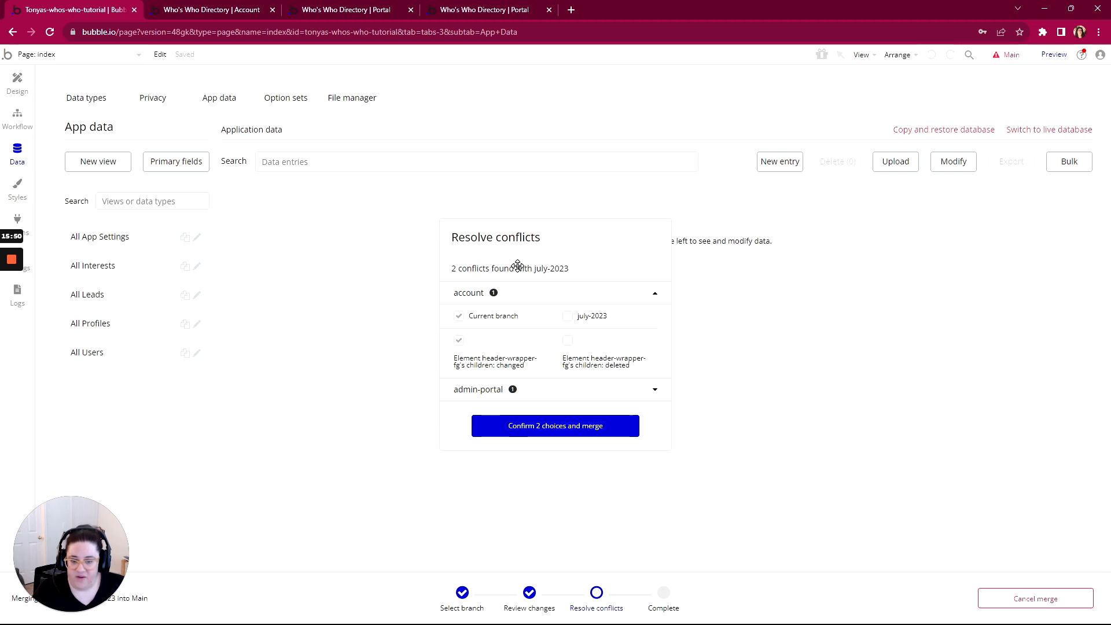
click(568, 316)
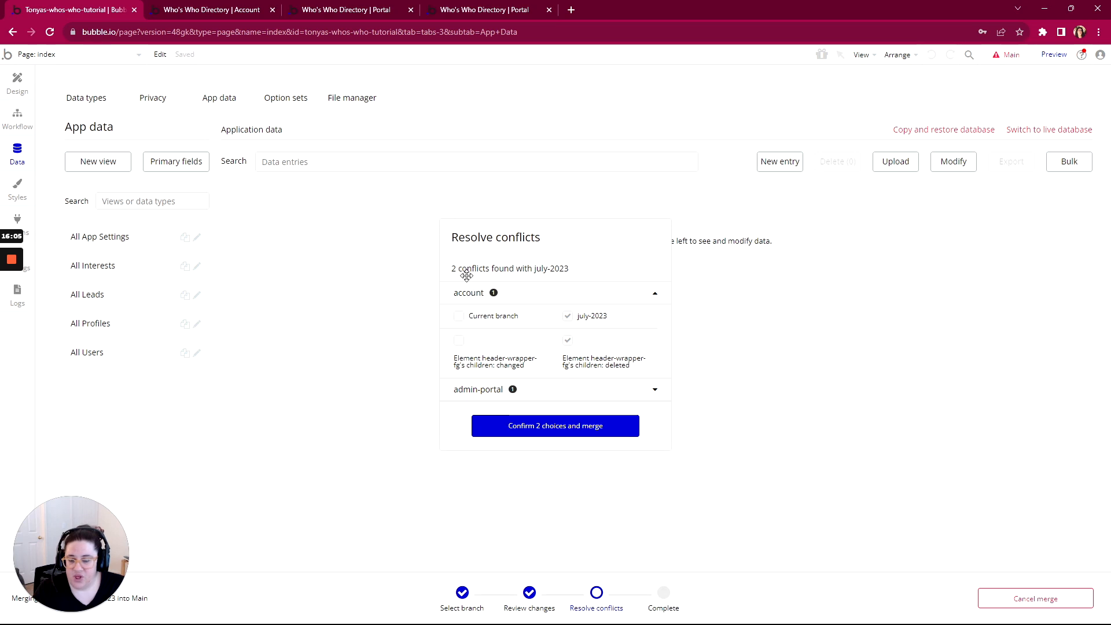
click(550, 430)
click(525, 189)
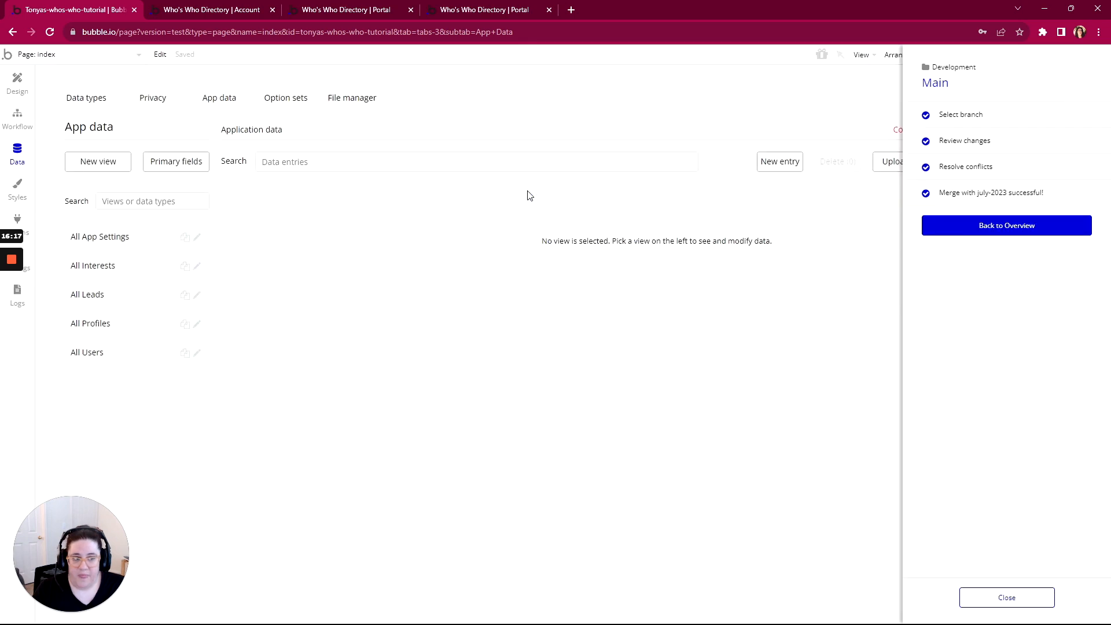
click(998, 597)
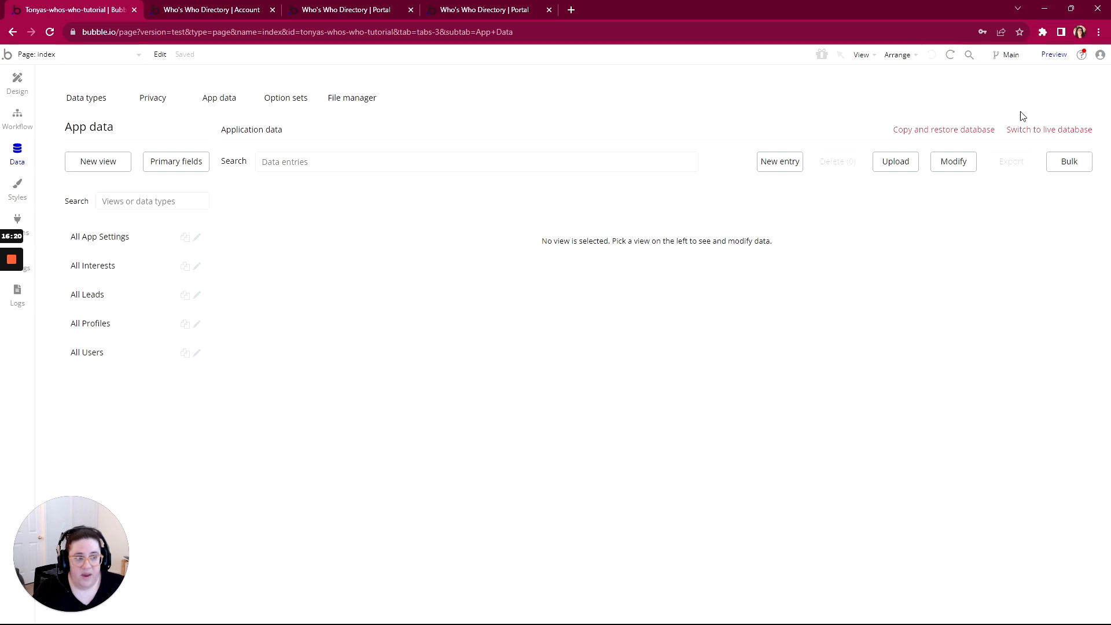
Deploy Main to Live with the description 'Lau' and open the live site
click(1005, 58)
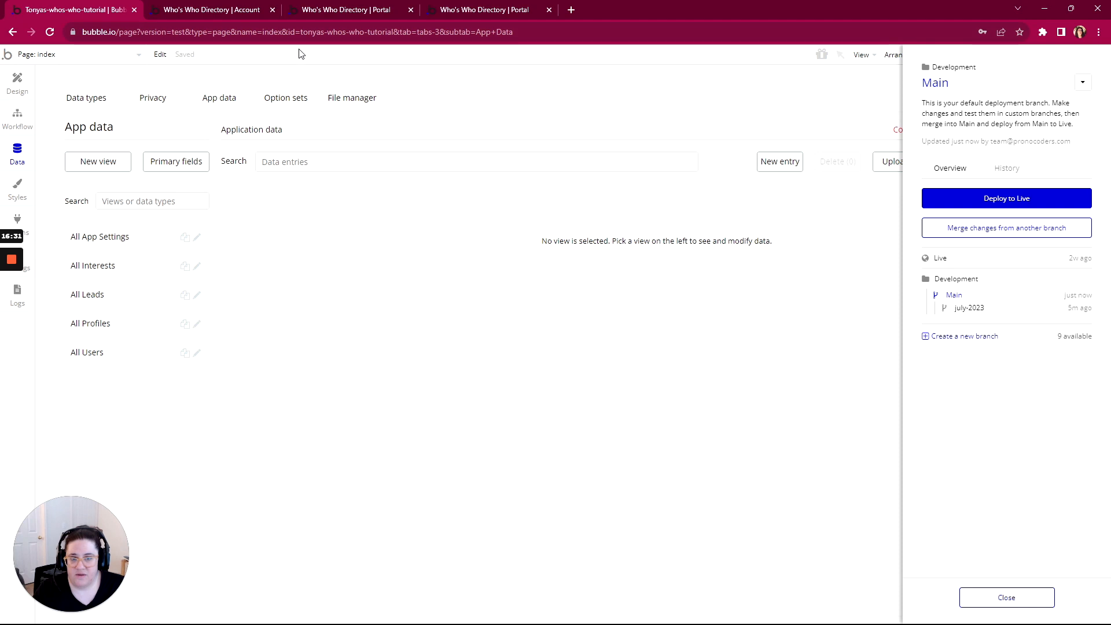
click(1023, 207)
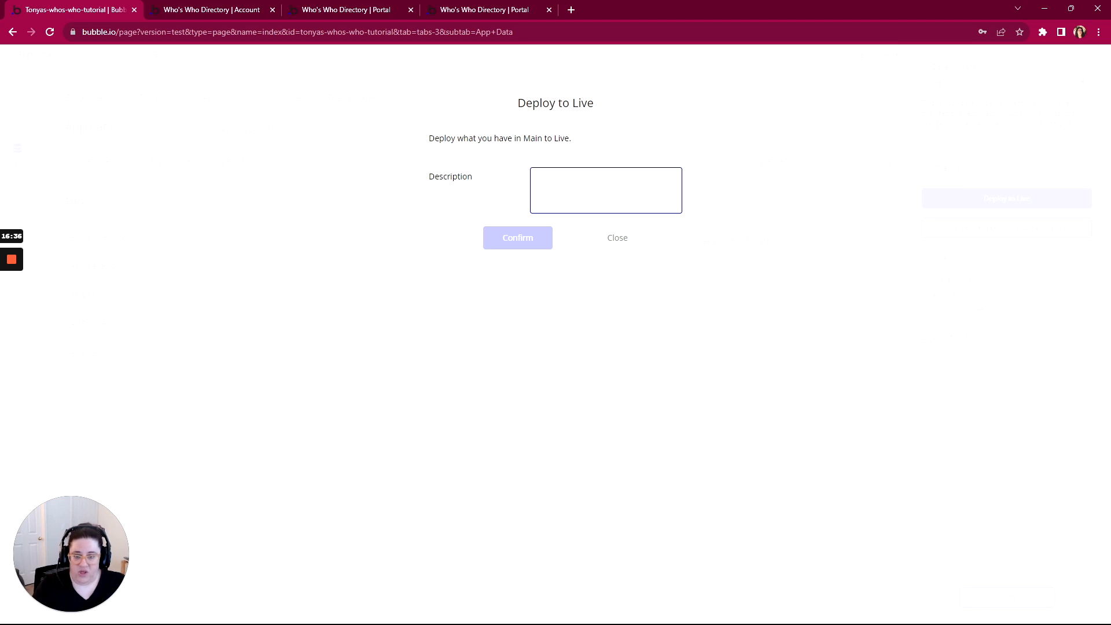
text(Launch)
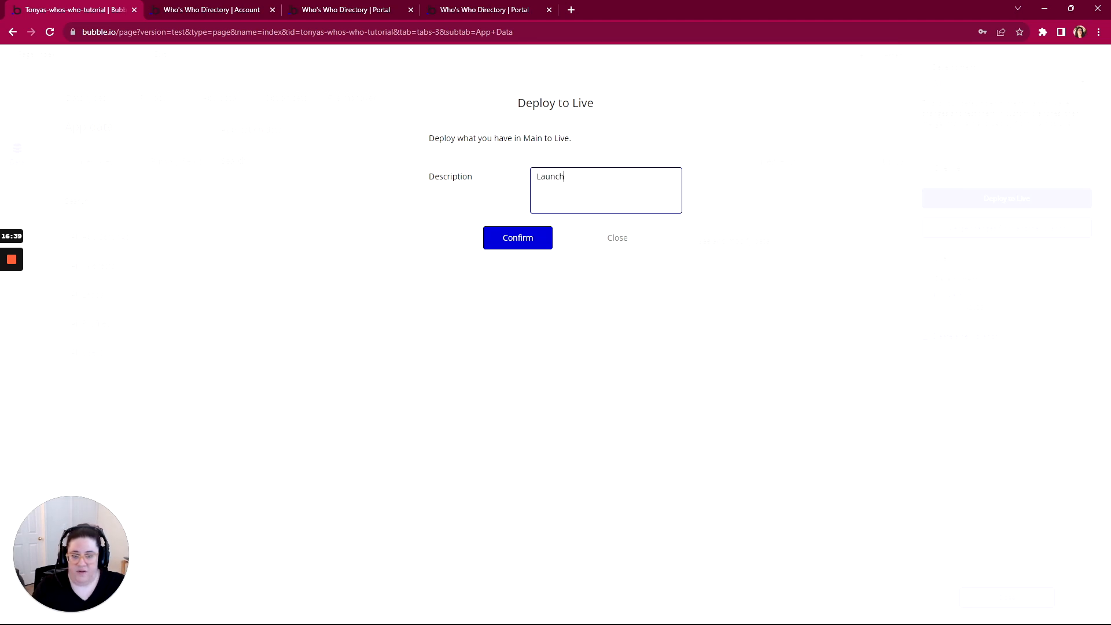
click(507, 241)
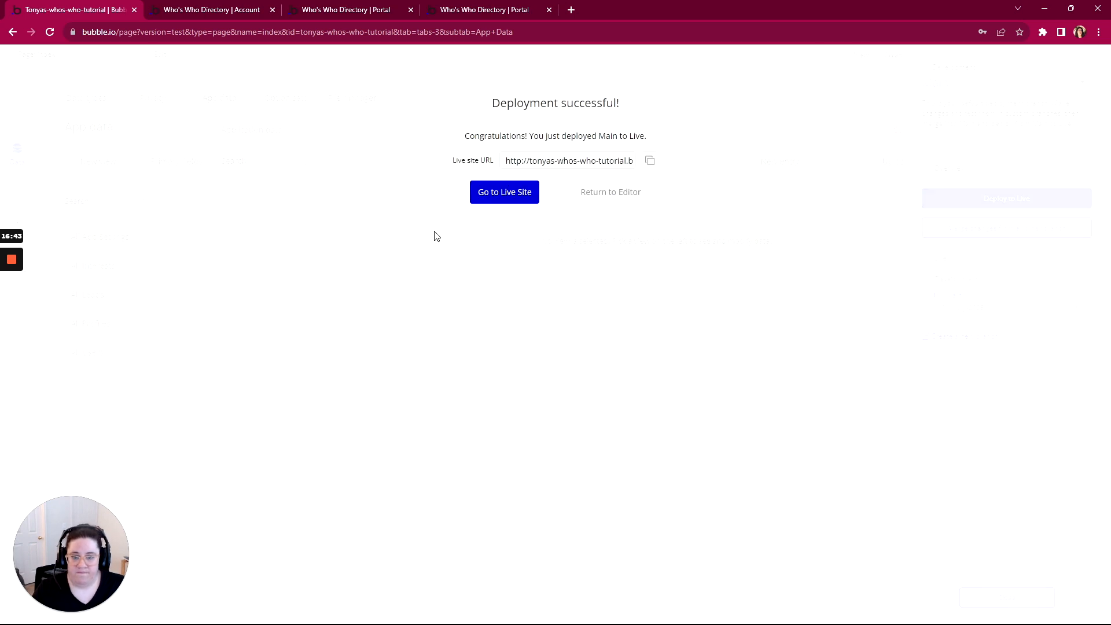
click(514, 197)
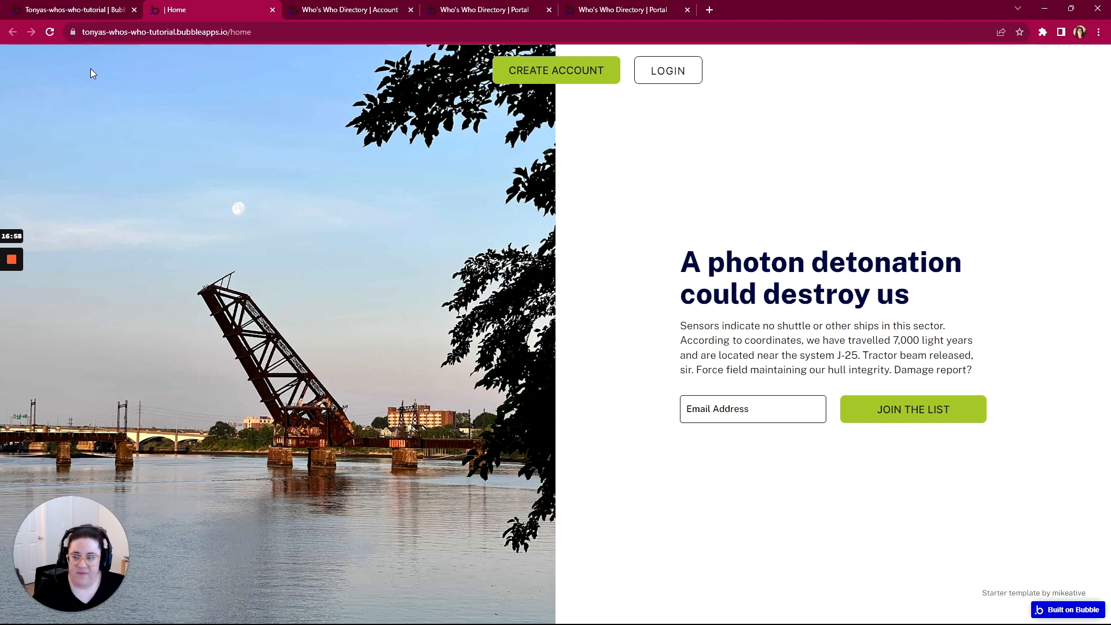
Back in the editor, view All App Settings in the live database, which shows 0 entries
click(106, 10)
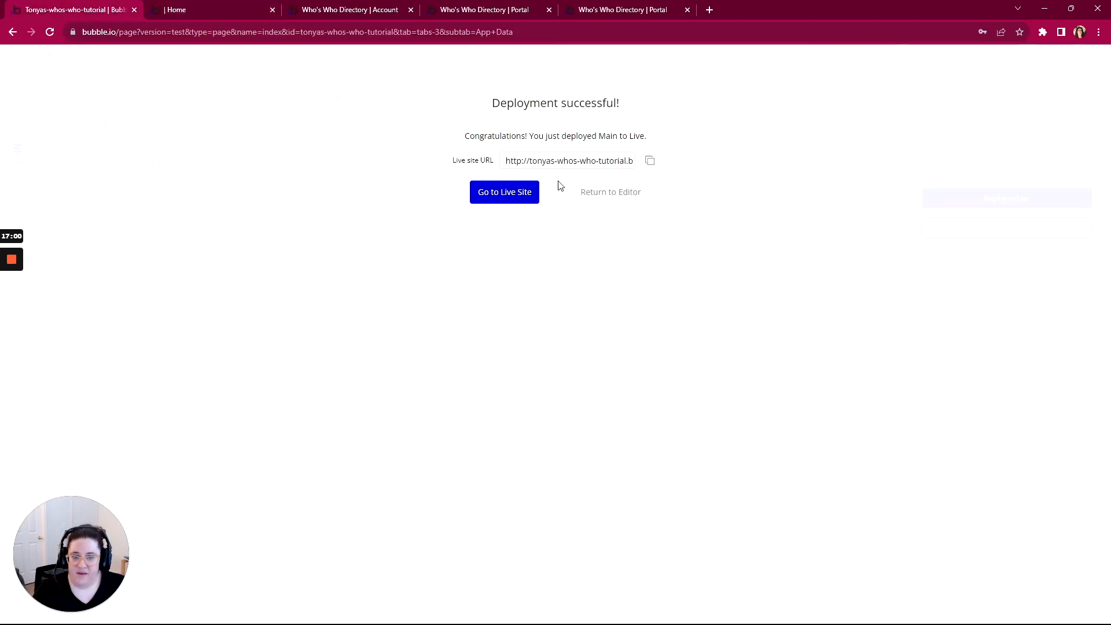
click(566, 249)
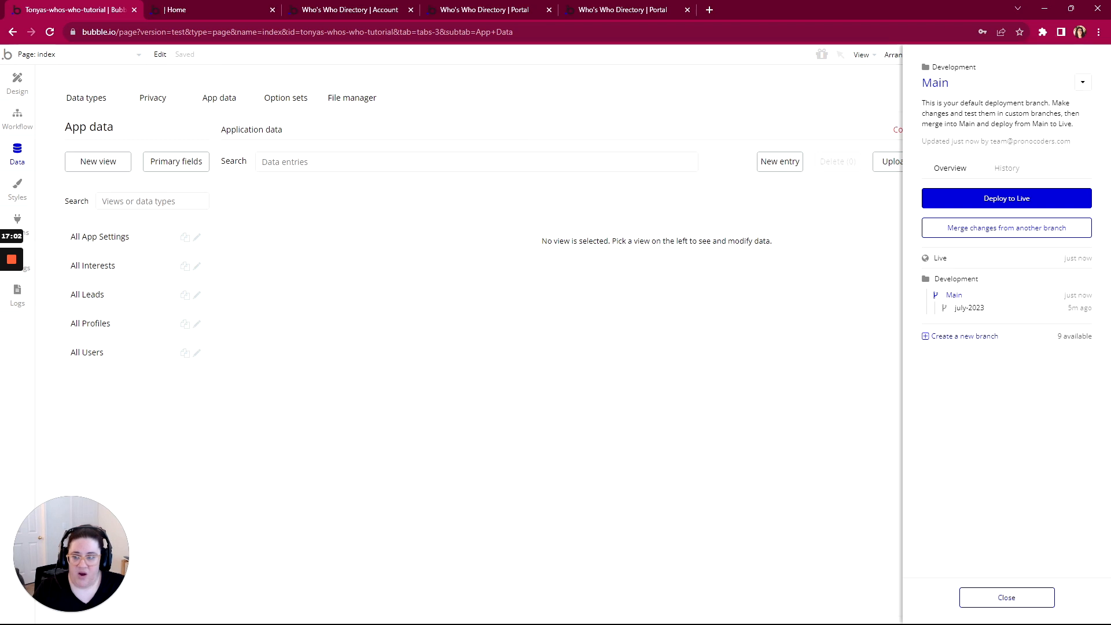
click(239, 104)
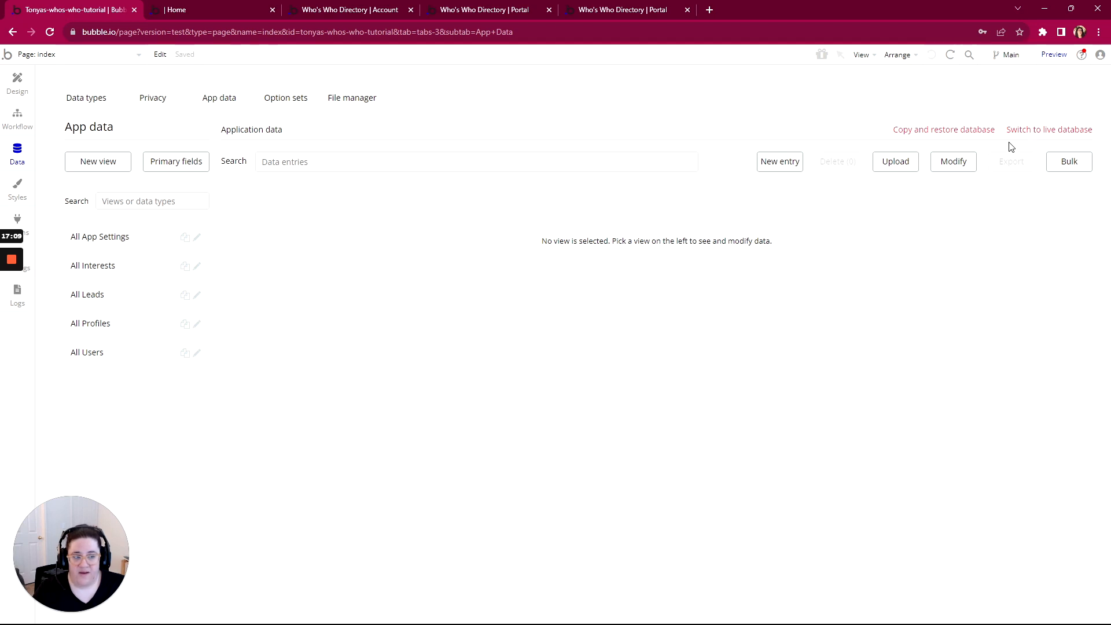
click(103, 237)
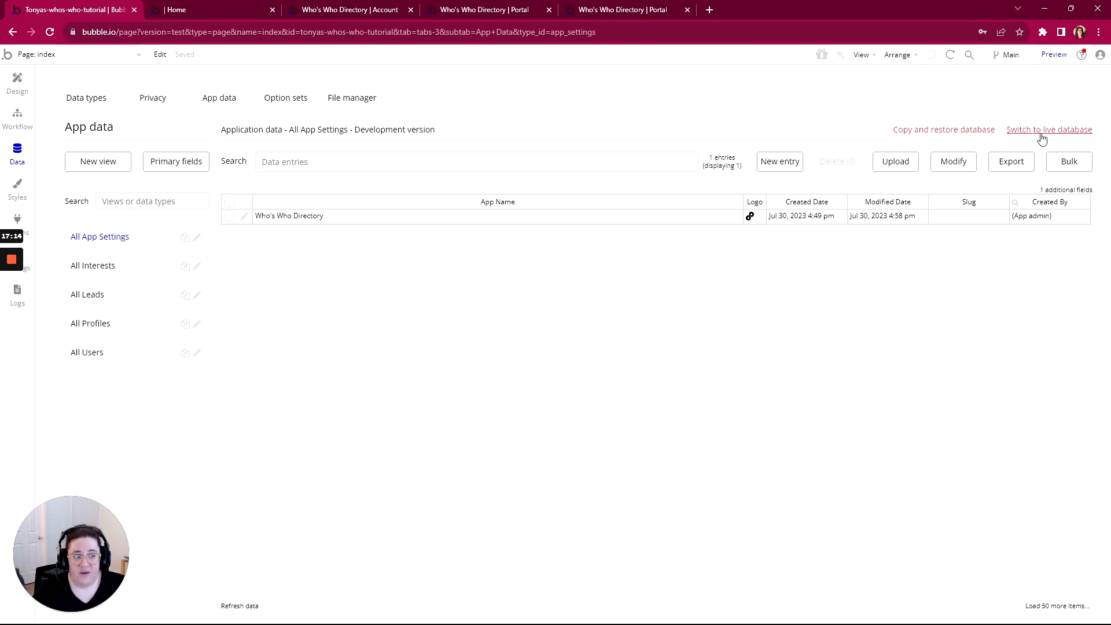
click(1041, 137)
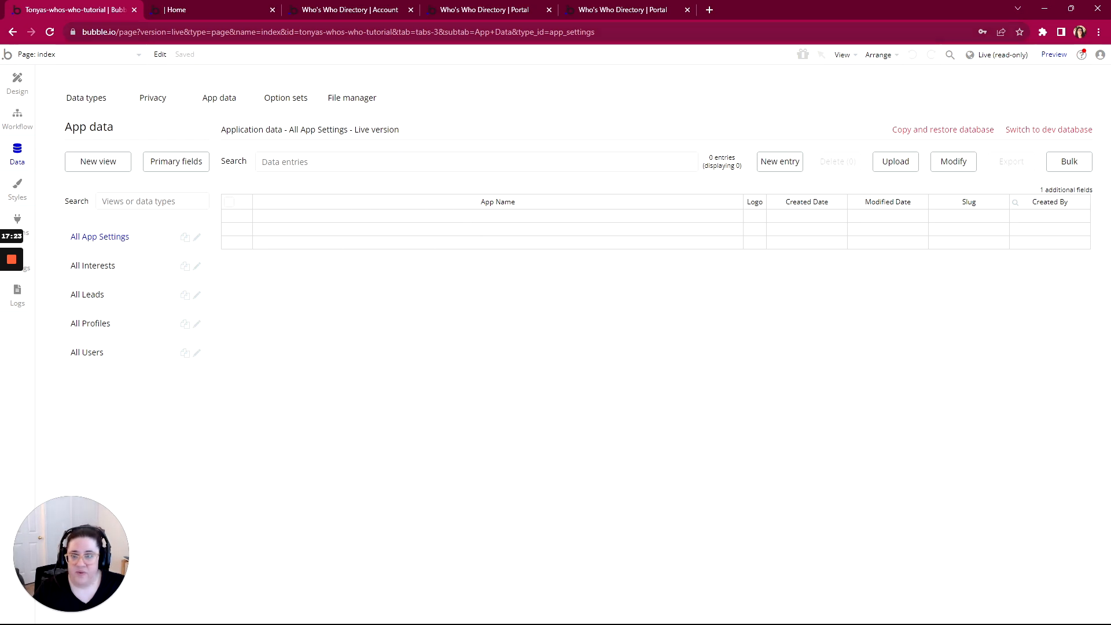
click(218, 12)
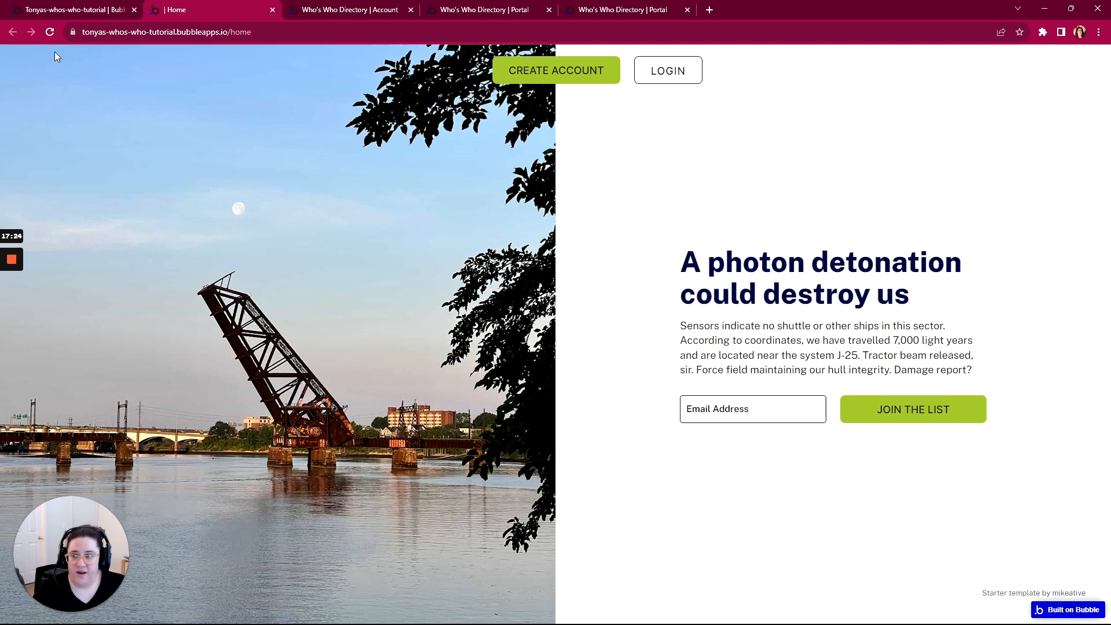
click(73, 17)
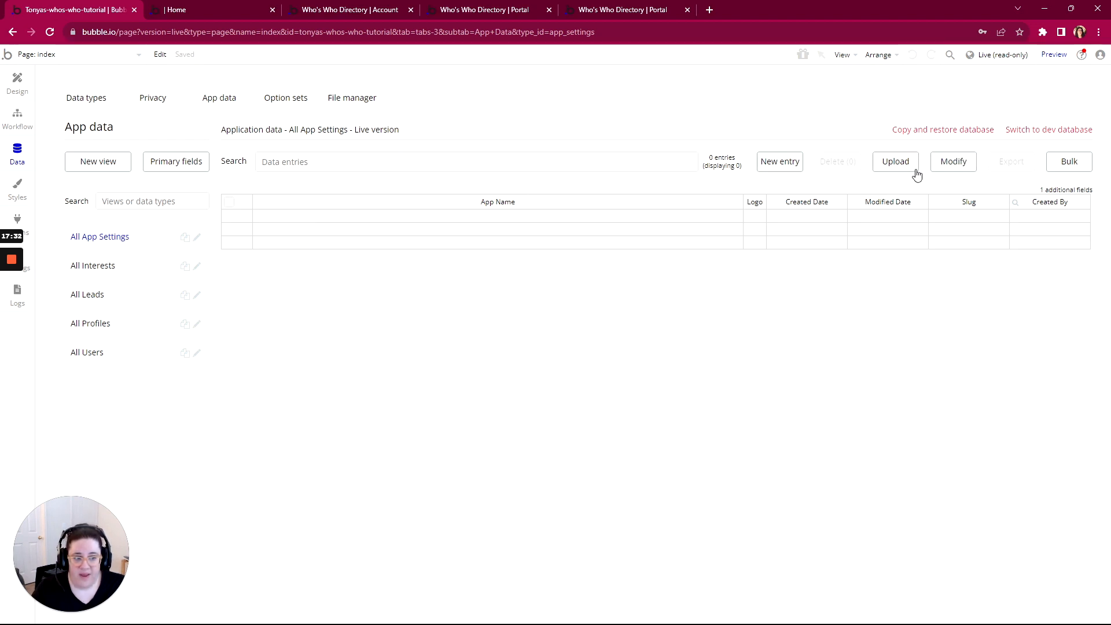
Copy App Settings data from development to live, confirming with 'COPY FROM DEVELOPMENT TO LIVE'
click(931, 131)
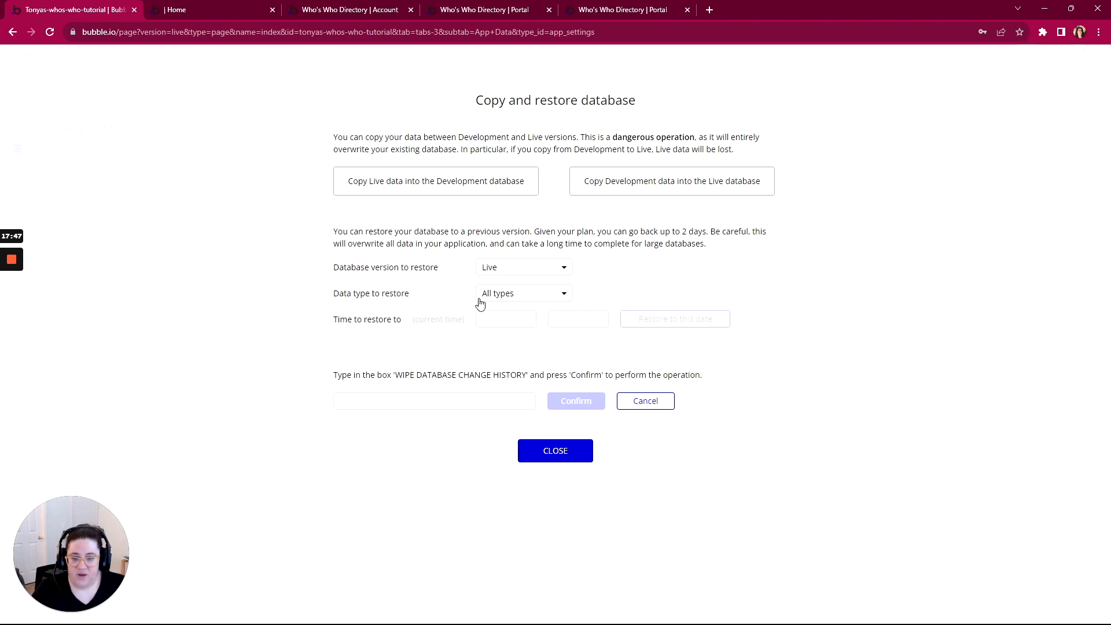
click(597, 191)
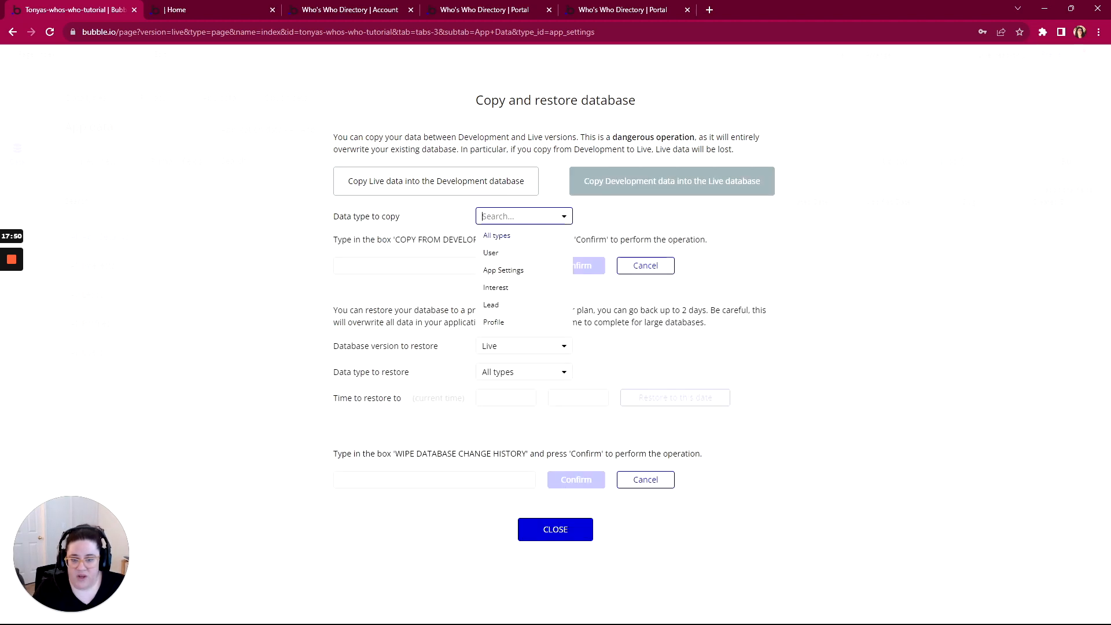
click(497, 272)
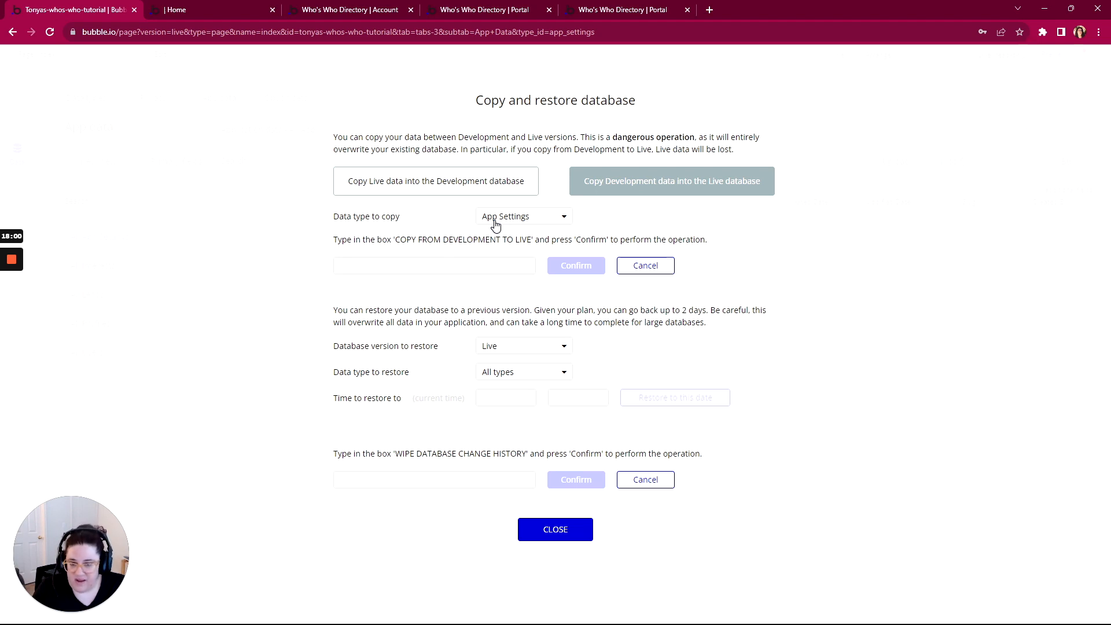
click(434, 266)
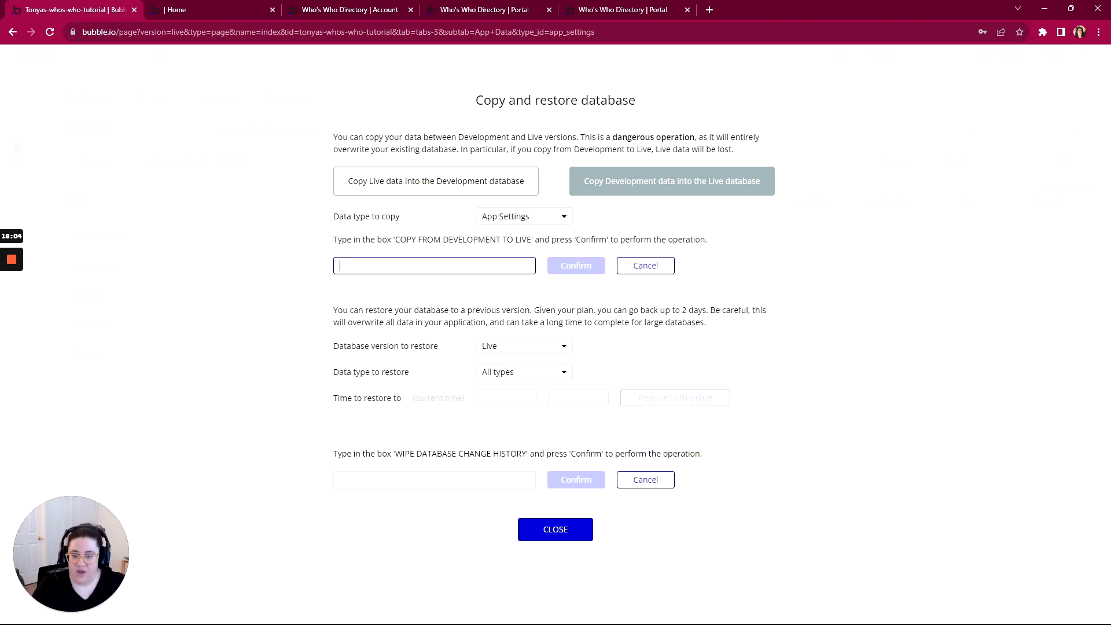
text(COPY FROM )
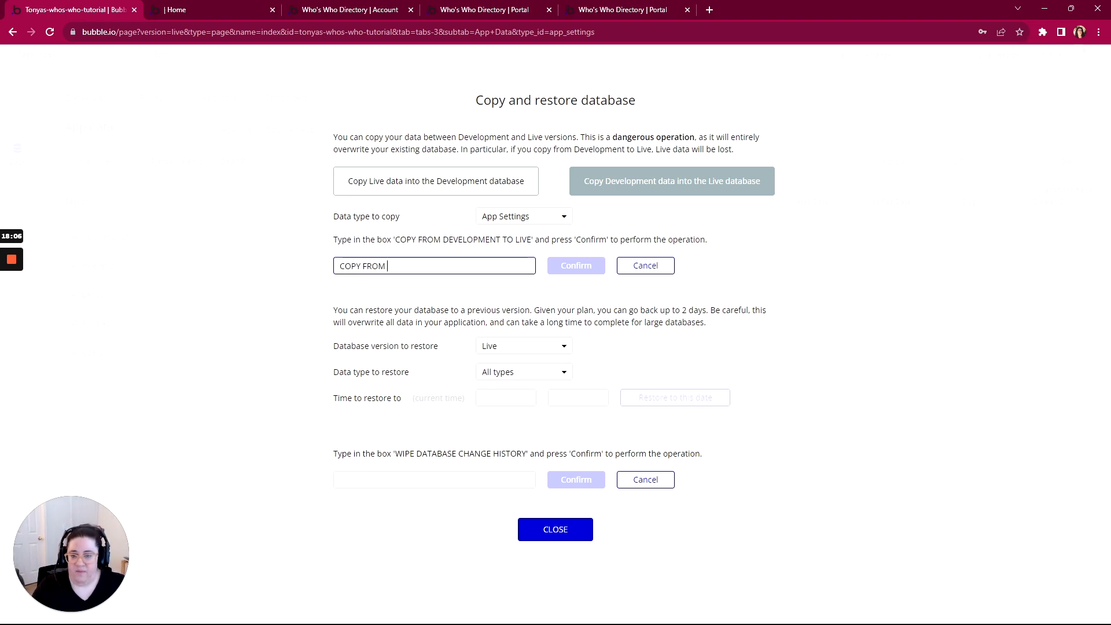
text(DEVELOPMENT)
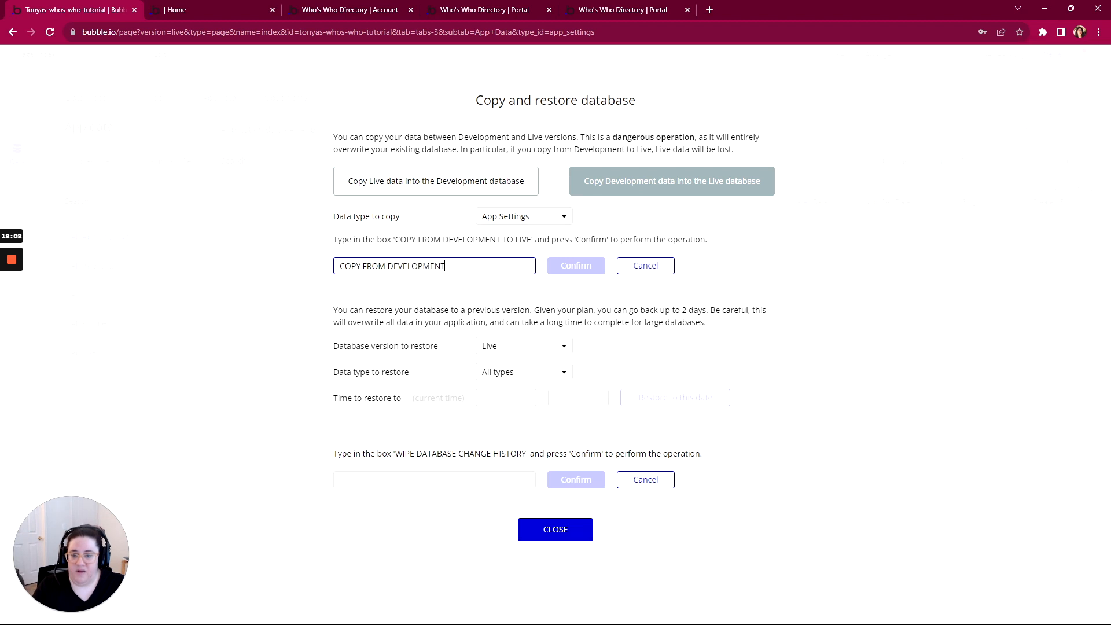
text( TO LIVE)
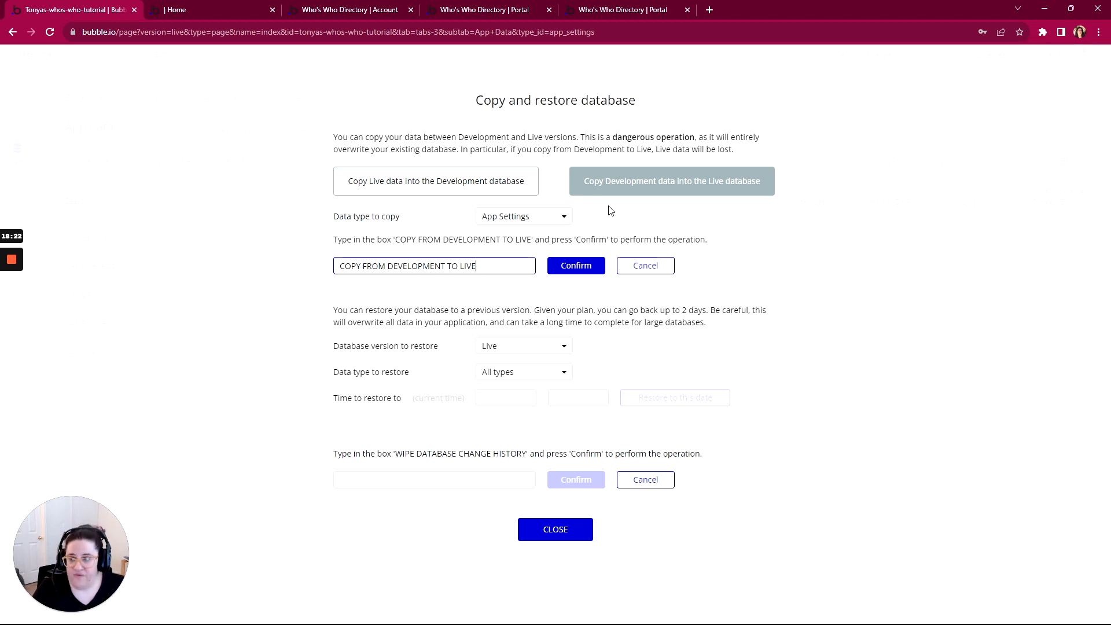
click(582, 267)
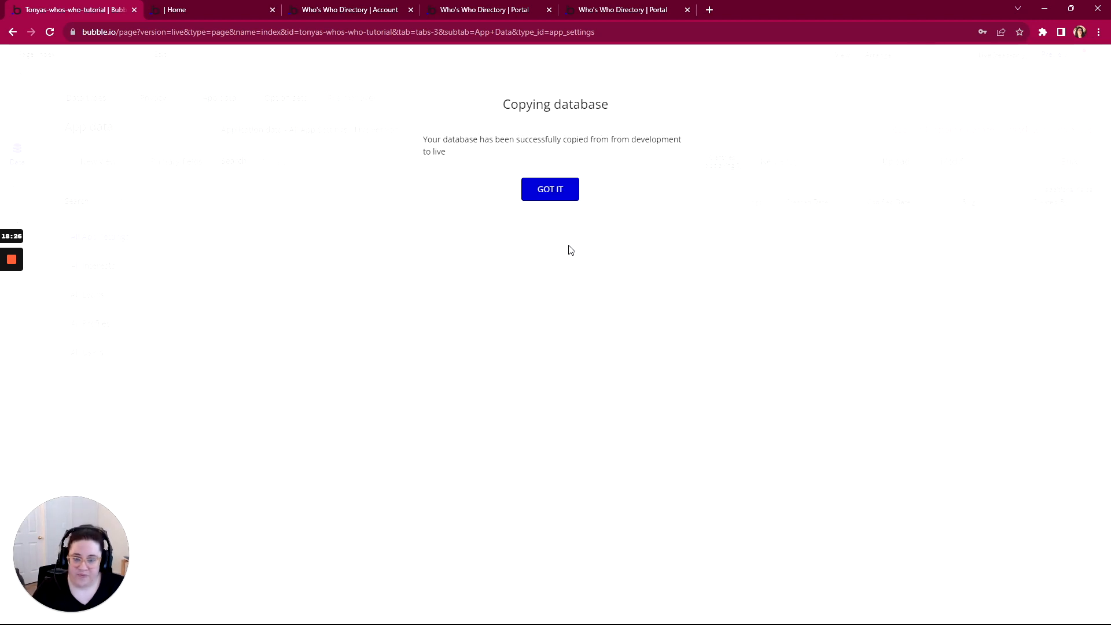
click(542, 199)
Reload the editor and live home page so the Who's Who Directory entry and logo appear
click(203, 6)
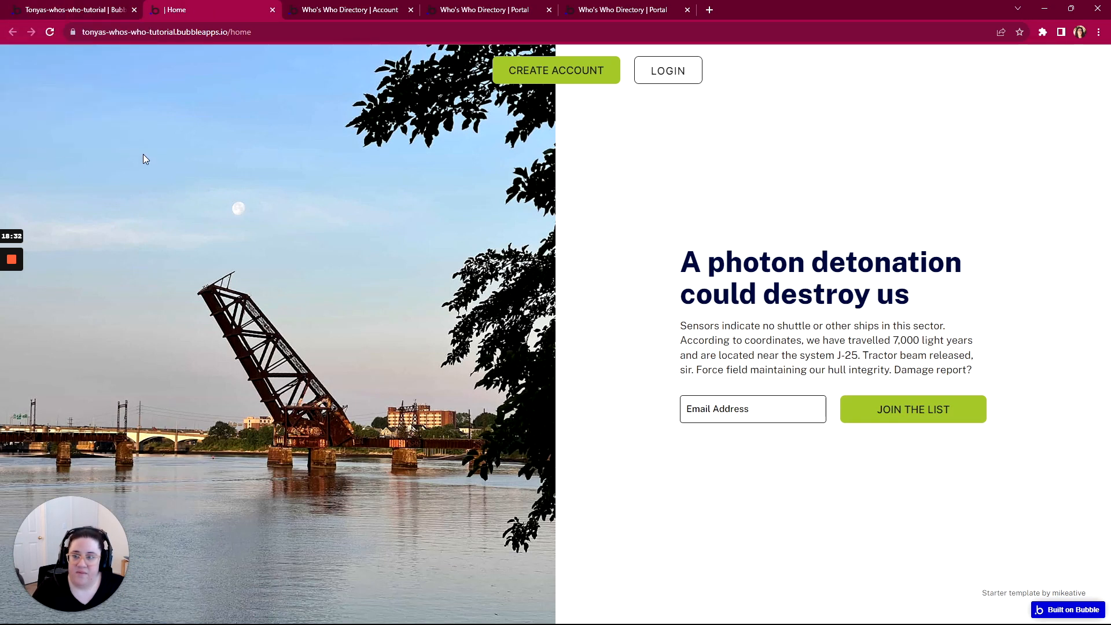
click(89, 11)
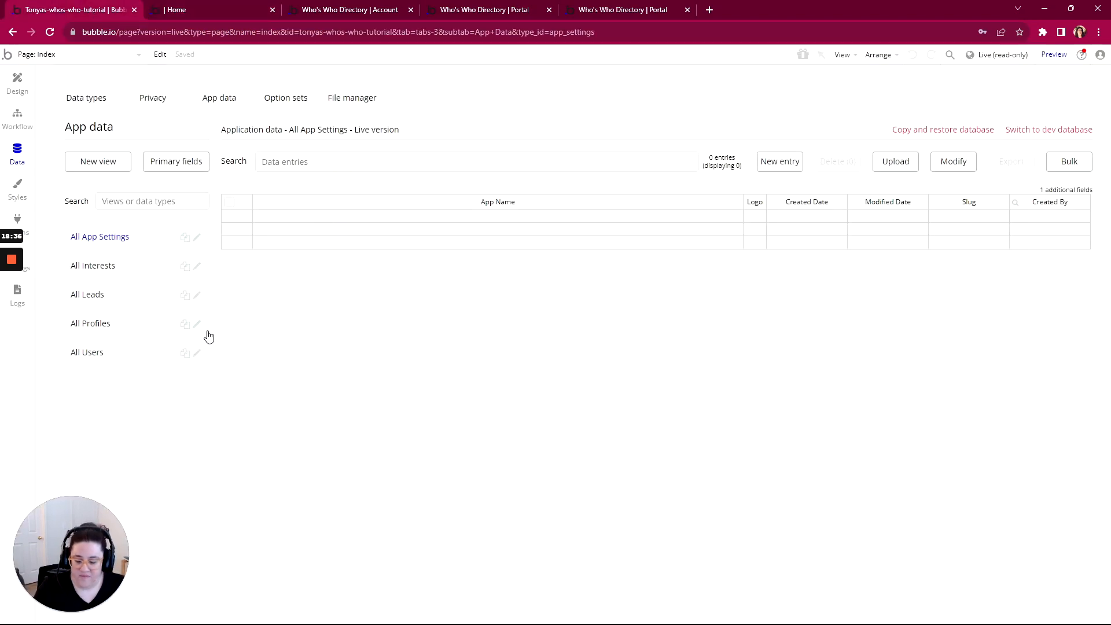
key(F5)
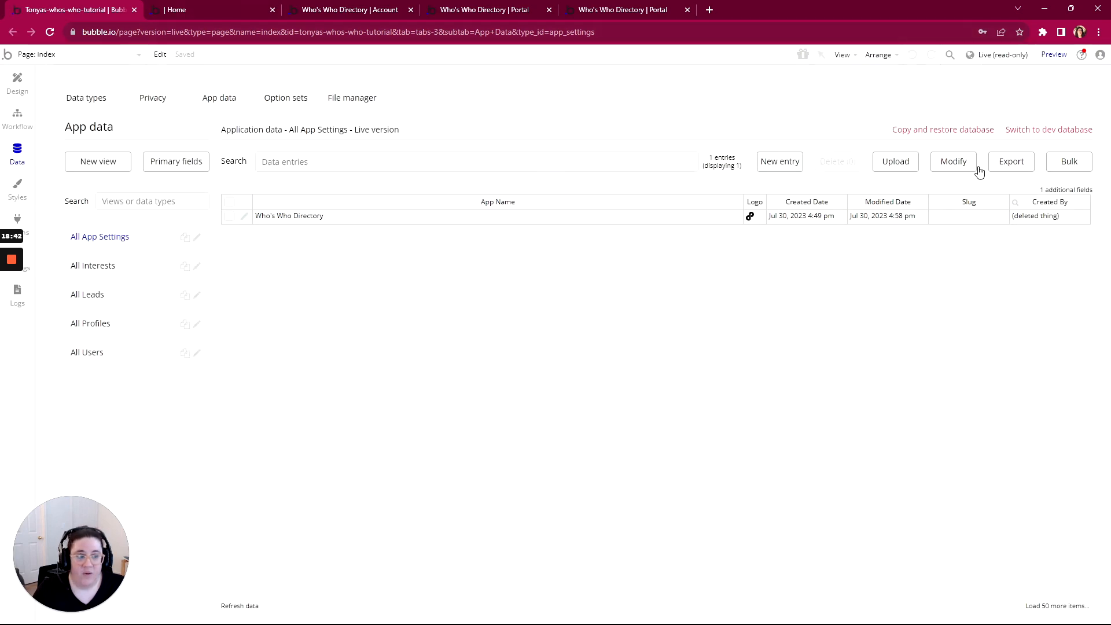
click(180, 17)
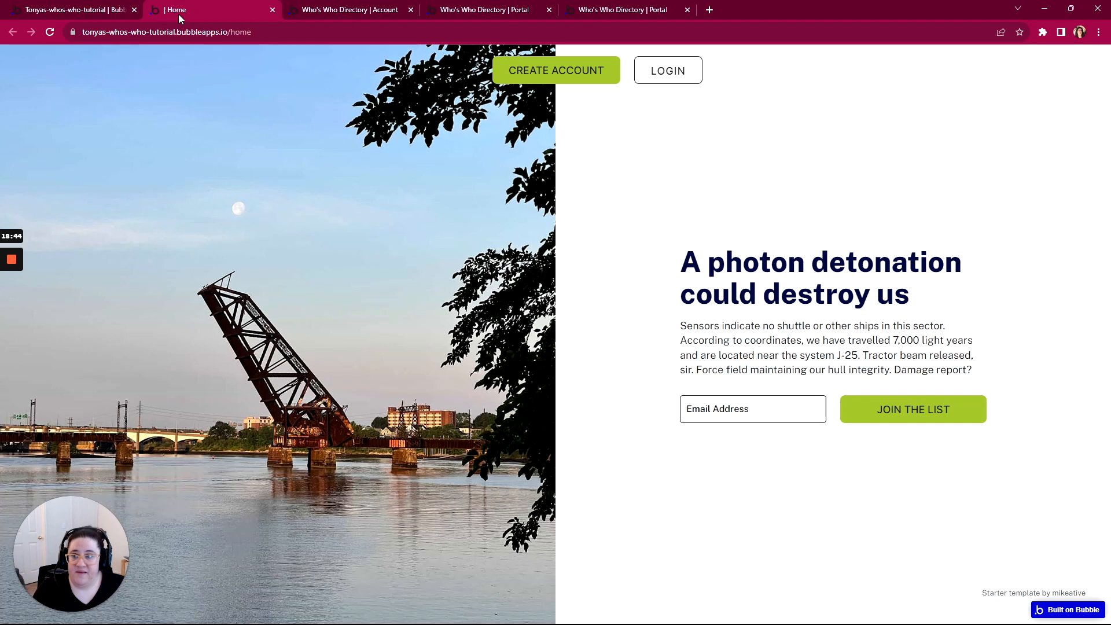
click(88, 11)
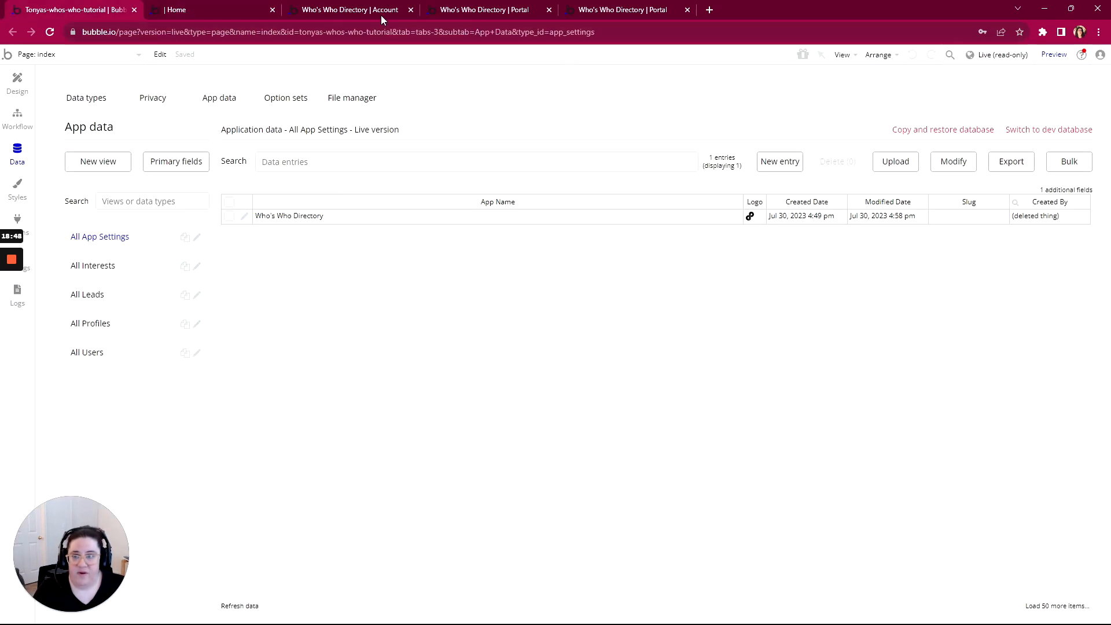
click(215, 9)
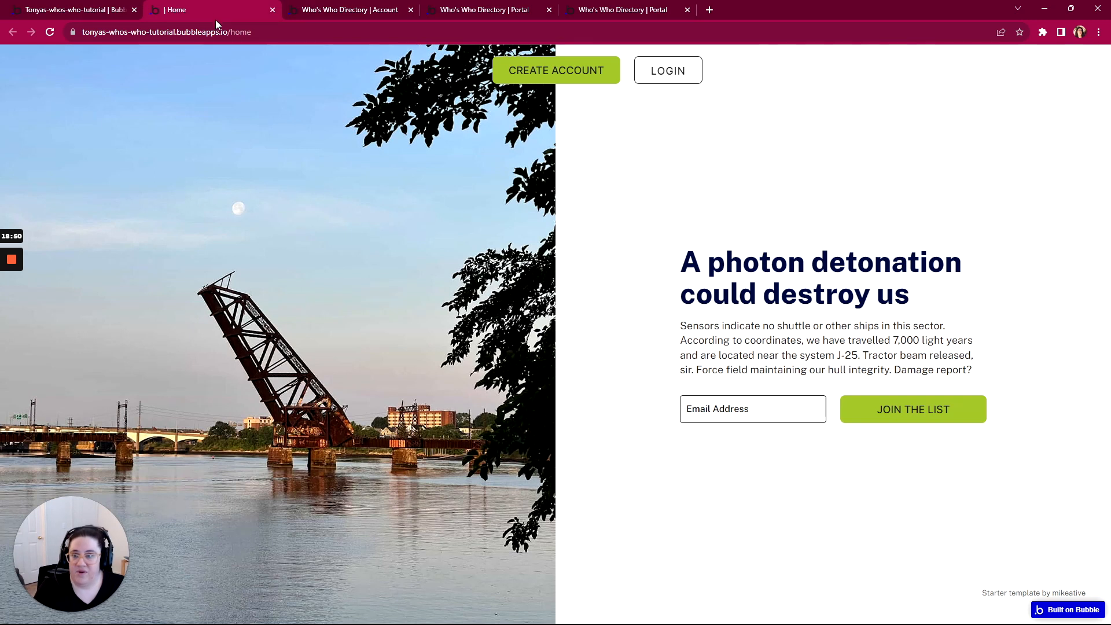
key(F5)
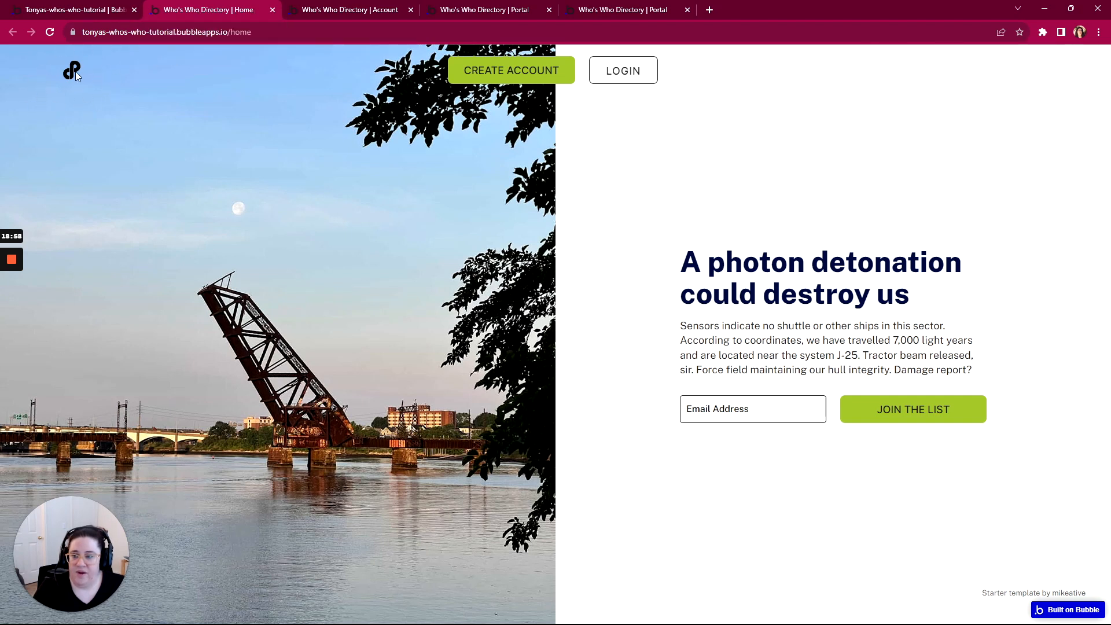
click(88, 9)
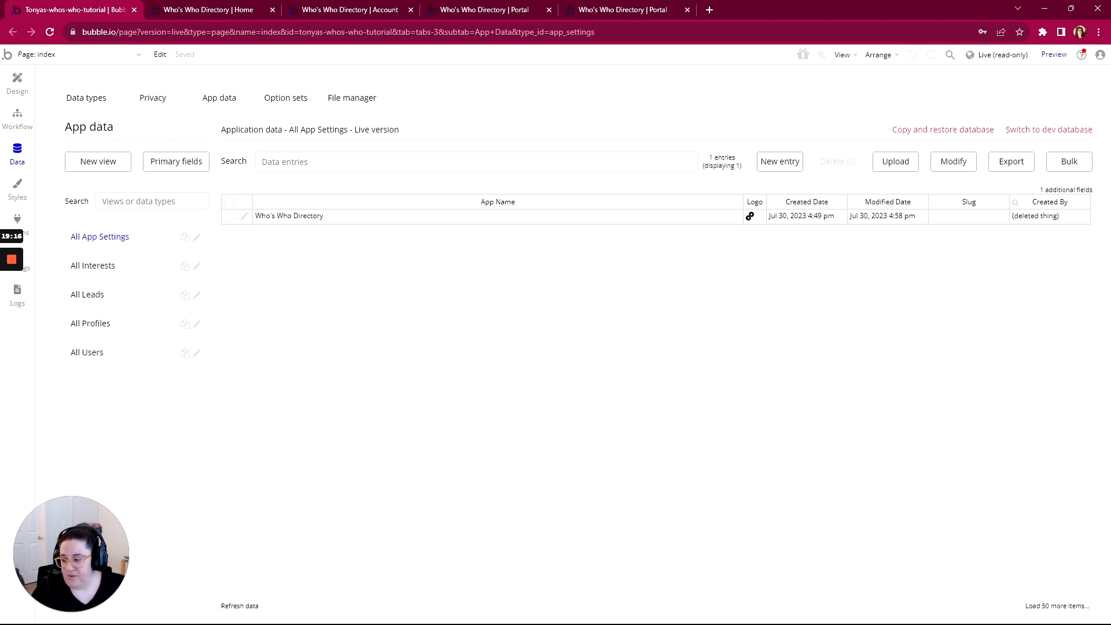
In WorkFlowy, complete 'Deploying to Live' and collapse 'Displaying Information'
key(alt+Tab)
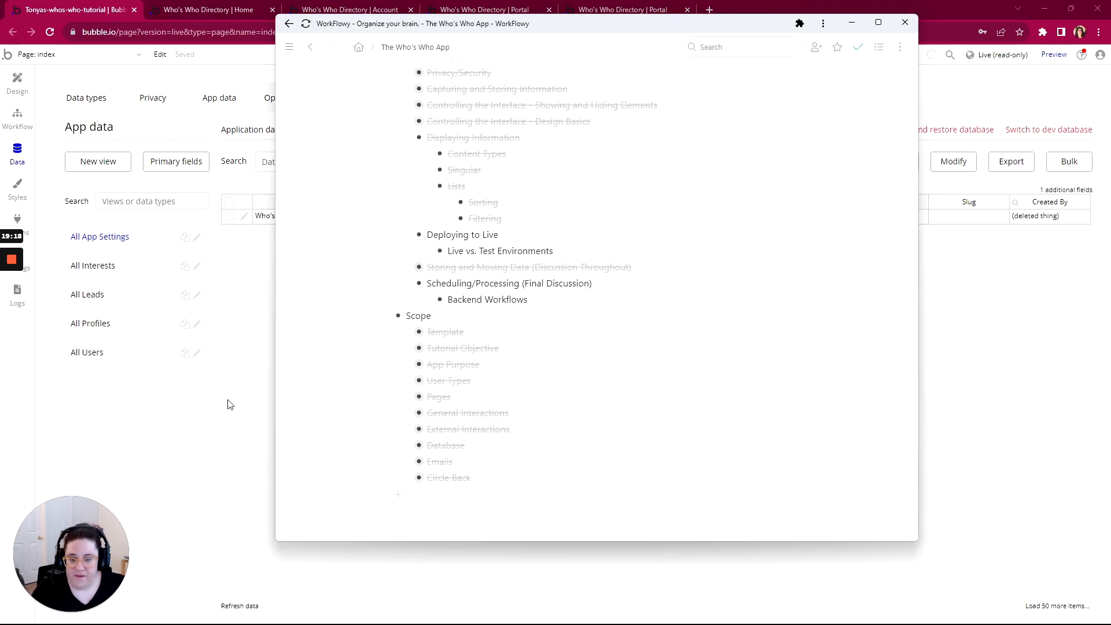
mouse_move(417, 235)
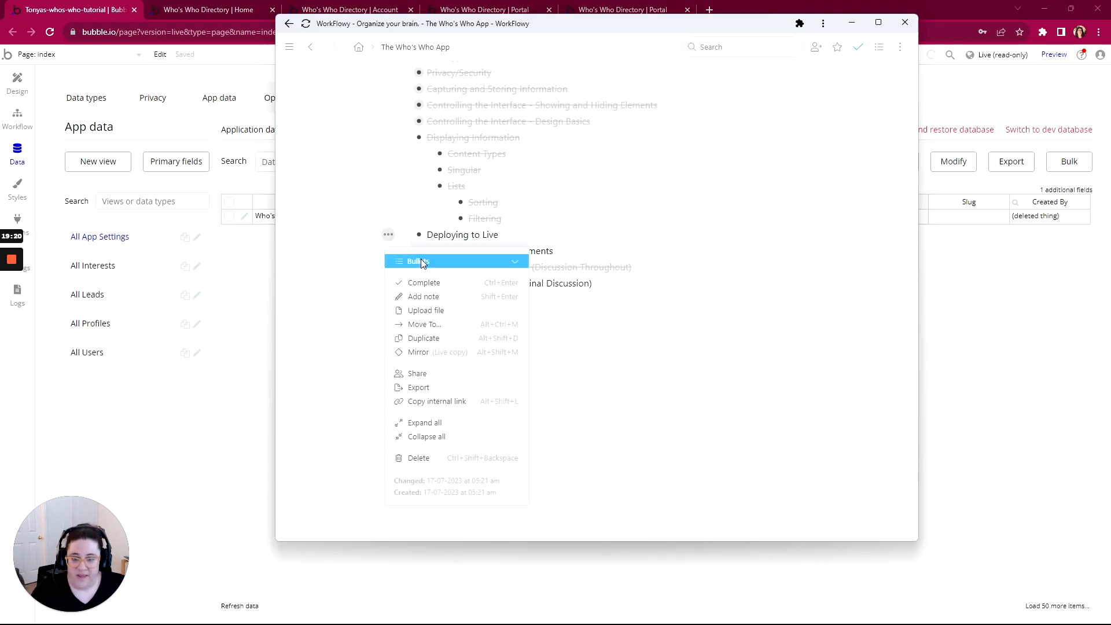
click(429, 283)
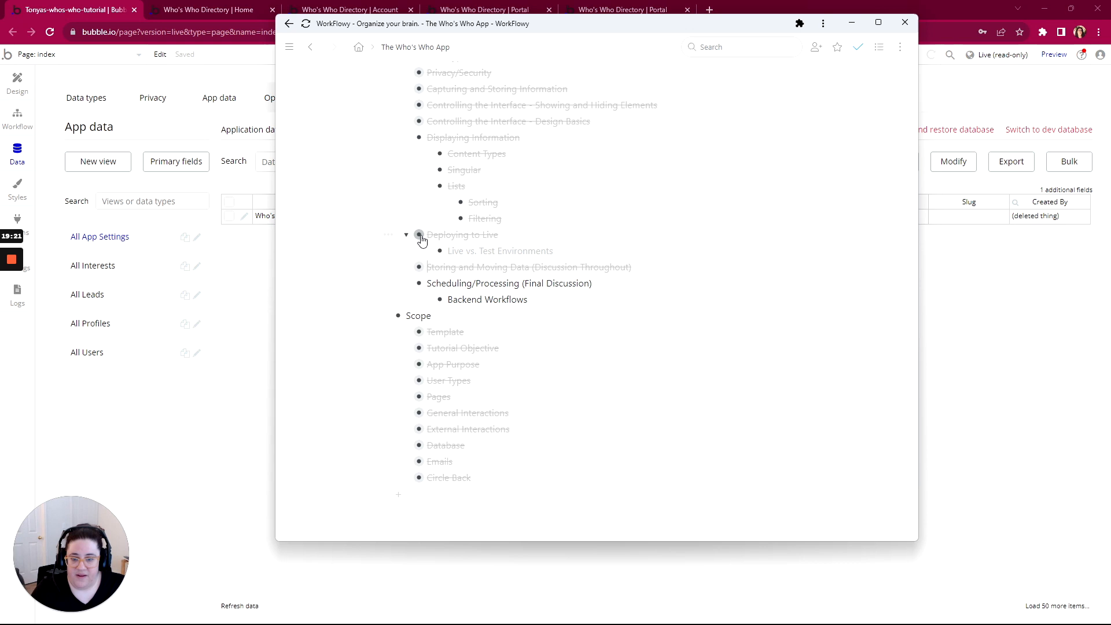
click(406, 138)
scroll(520, 289, up, 3)
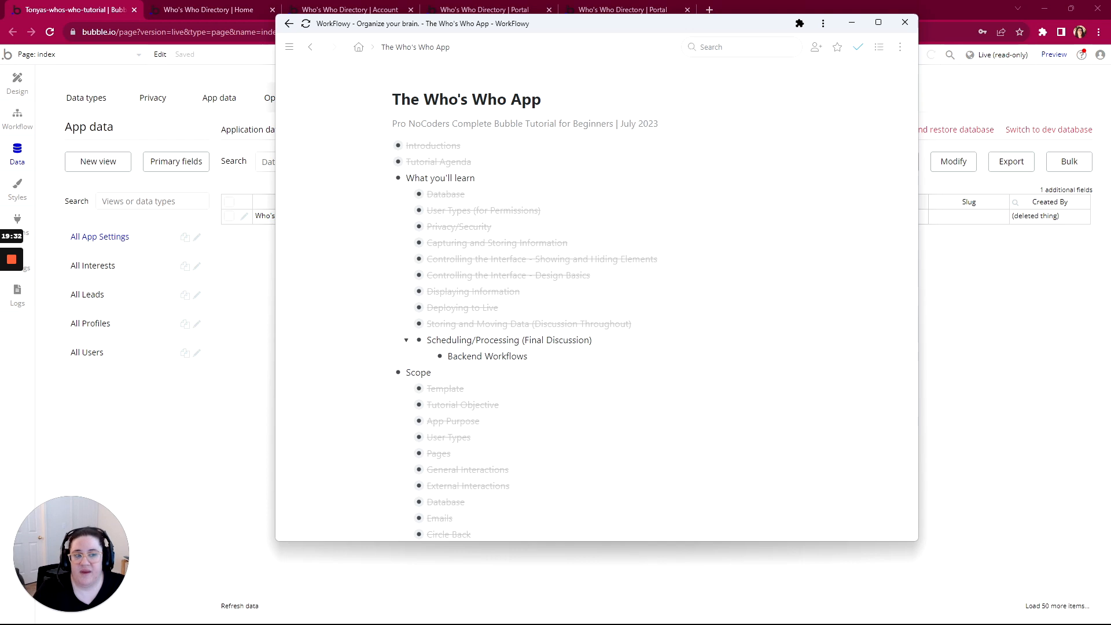
click(18, 117)
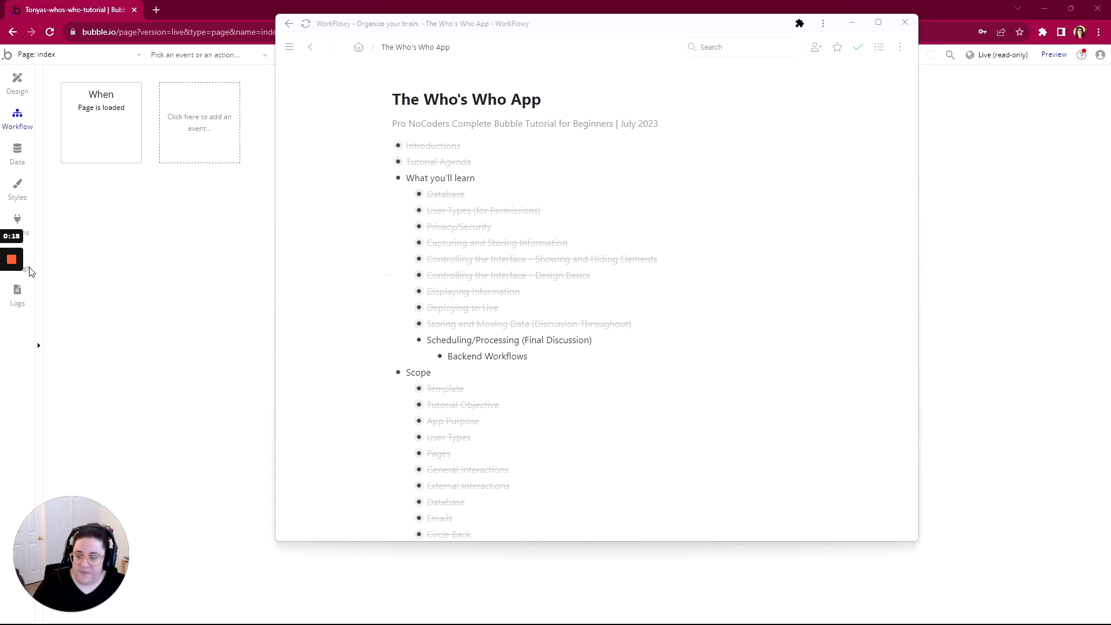
Open the app's Settings > API section with the browser maximized
key(super+Down)
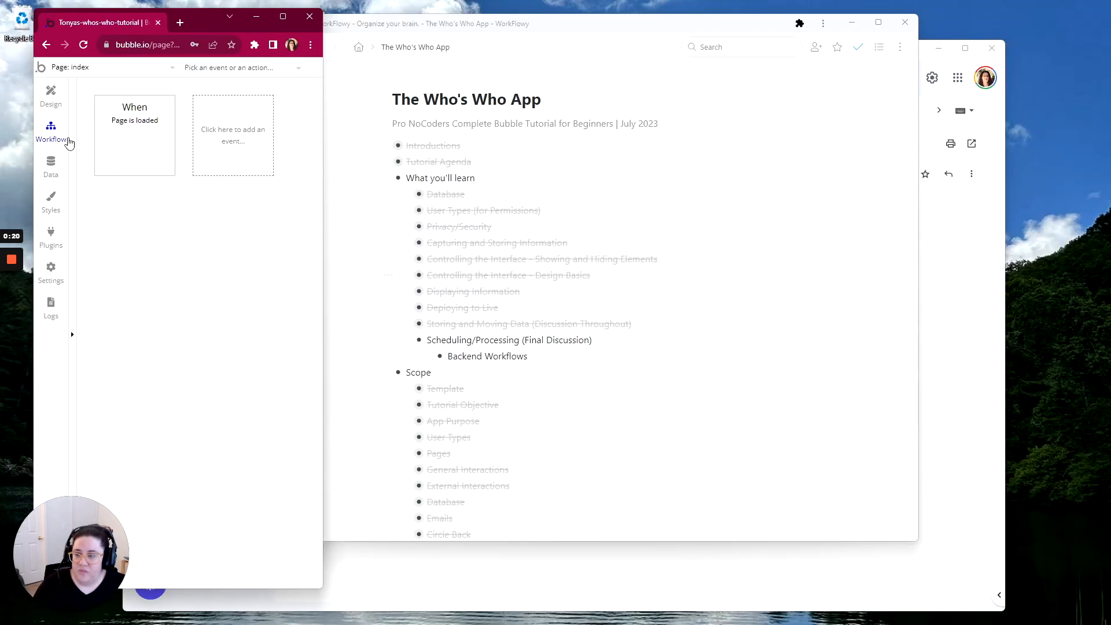
click(50, 272)
click(288, 18)
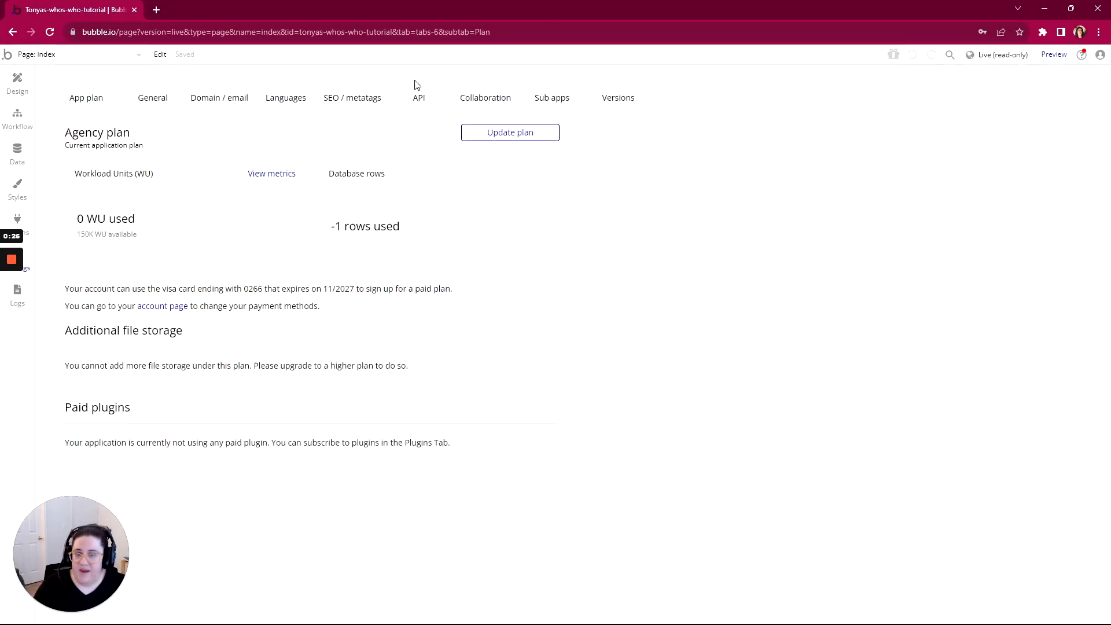
click(420, 96)
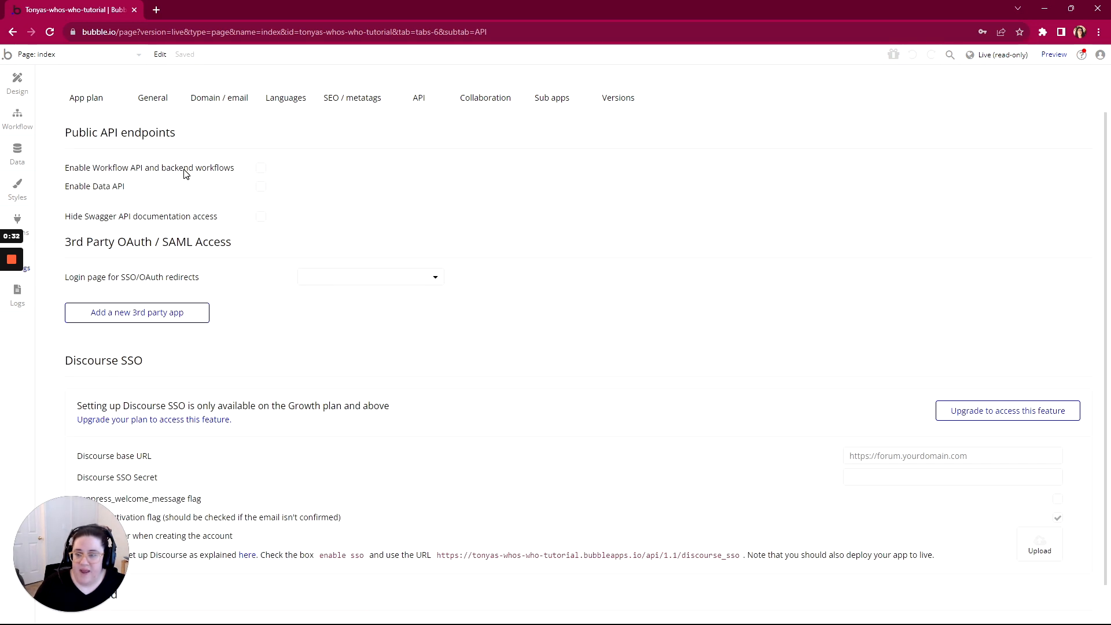
click(43, 55)
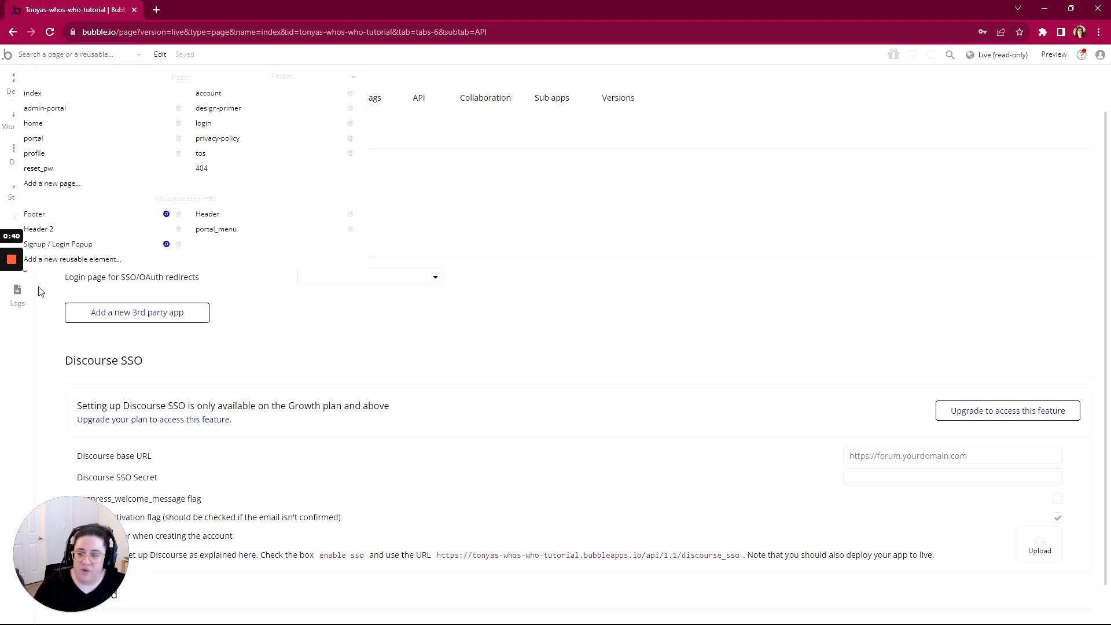
click(380, 206)
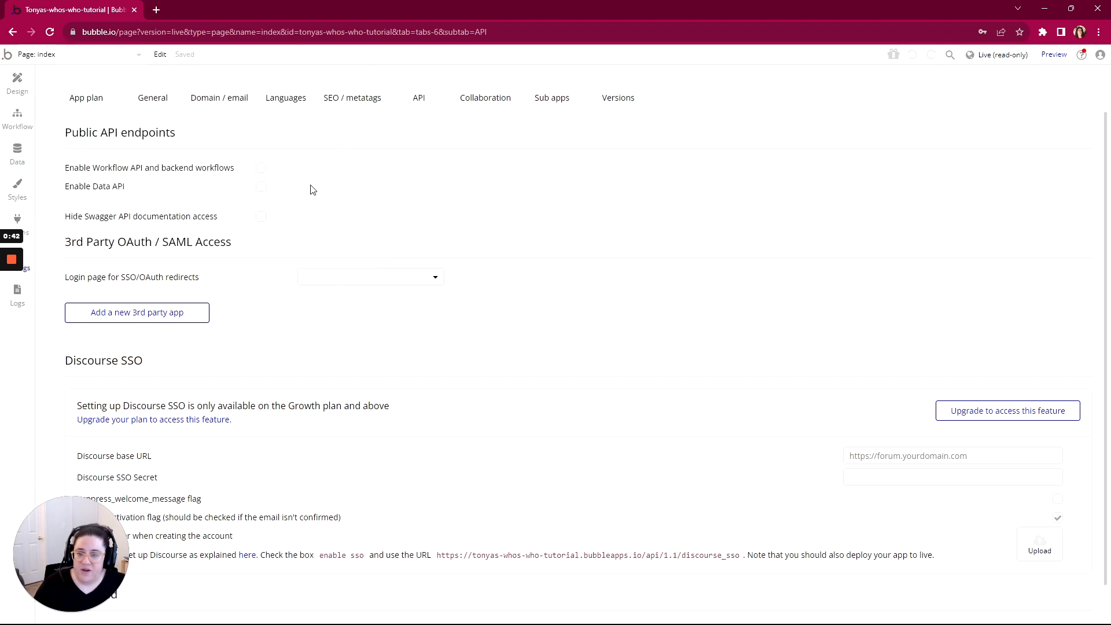
Tick Enable Workflow API, dismiss the read-only Live notice, and show the version branches
click(258, 169)
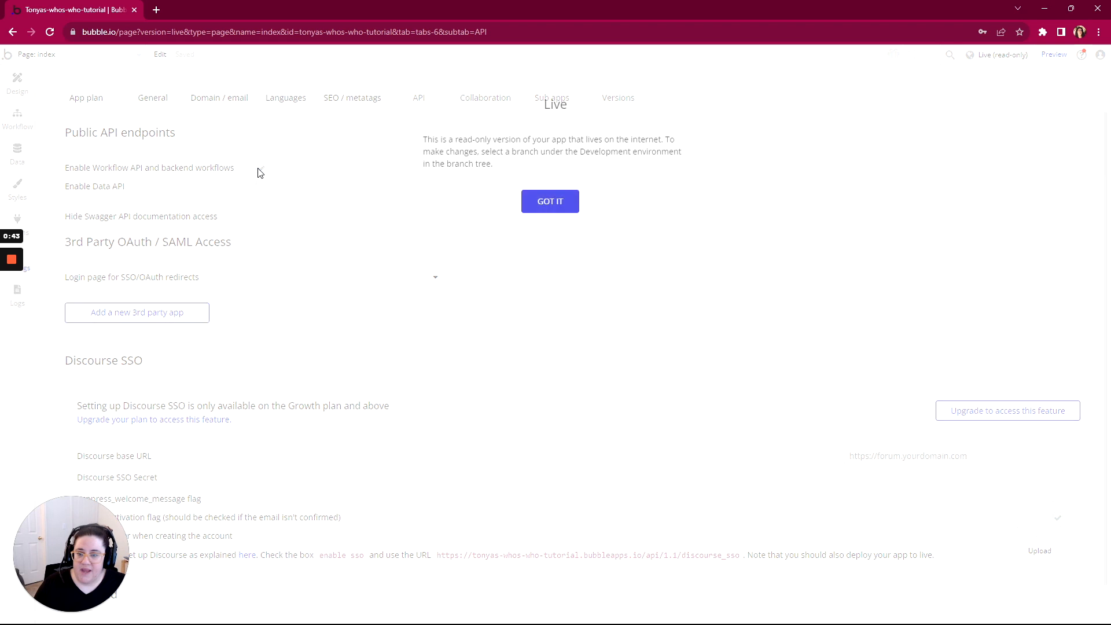
click(548, 201)
click(1001, 54)
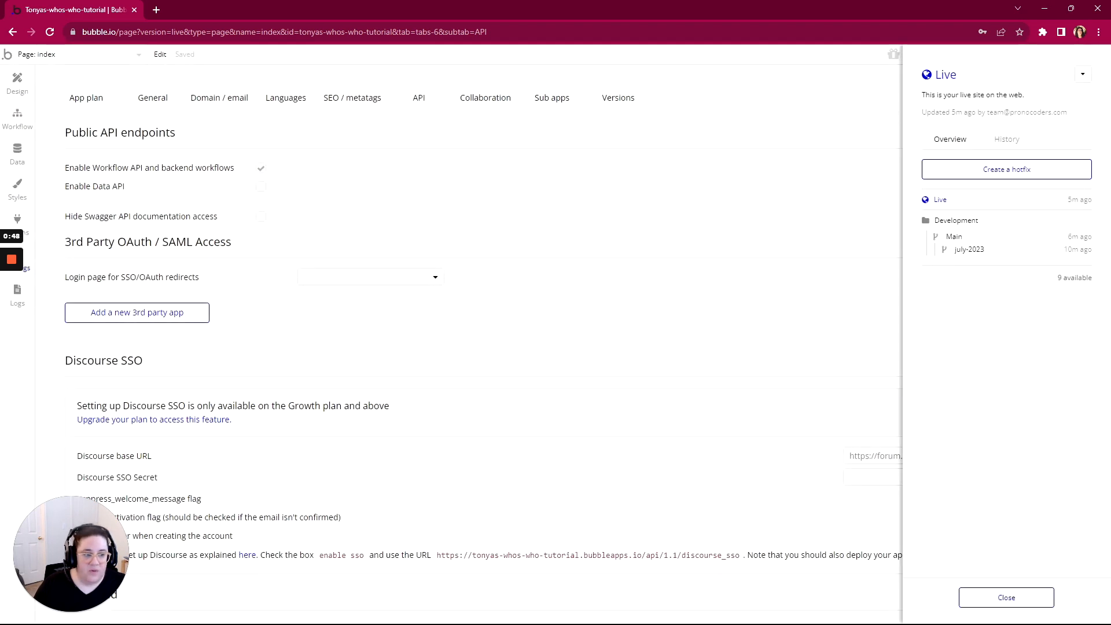
Delete the july-2023 branch, confirming with 'DELETE'
click(960, 253)
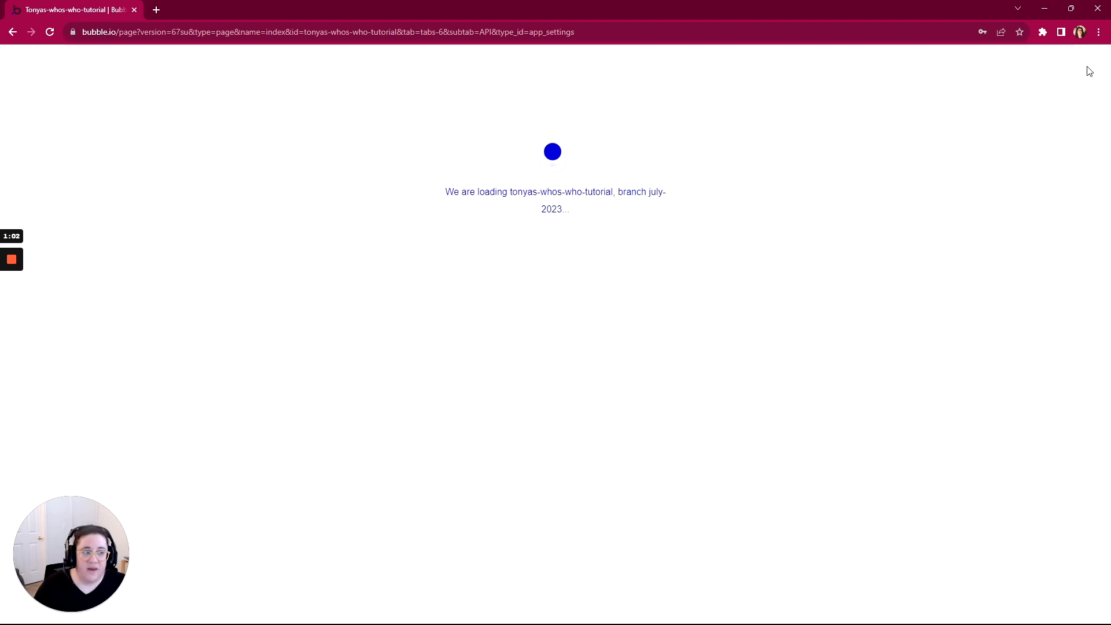
click(1083, 82)
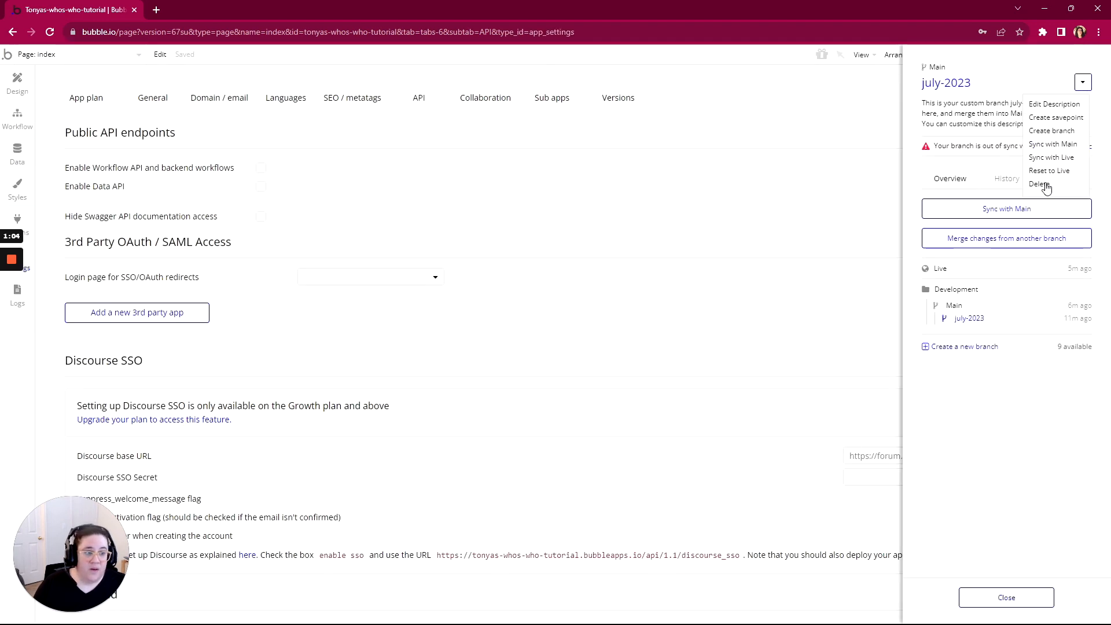
click(1039, 183)
click(631, 193)
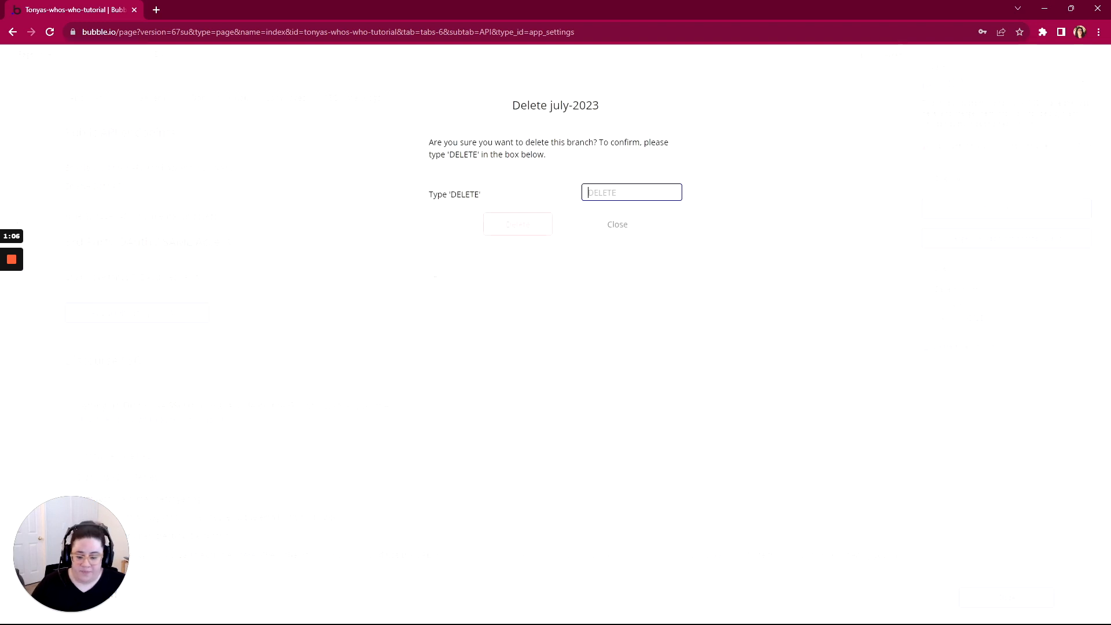
text(DELETE)
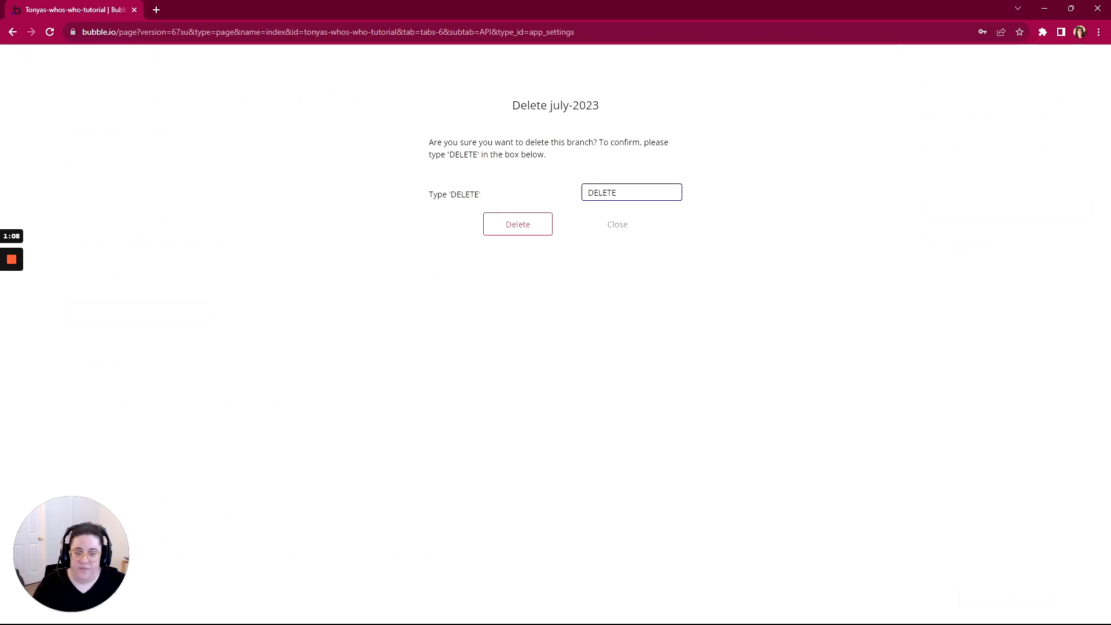
click(529, 232)
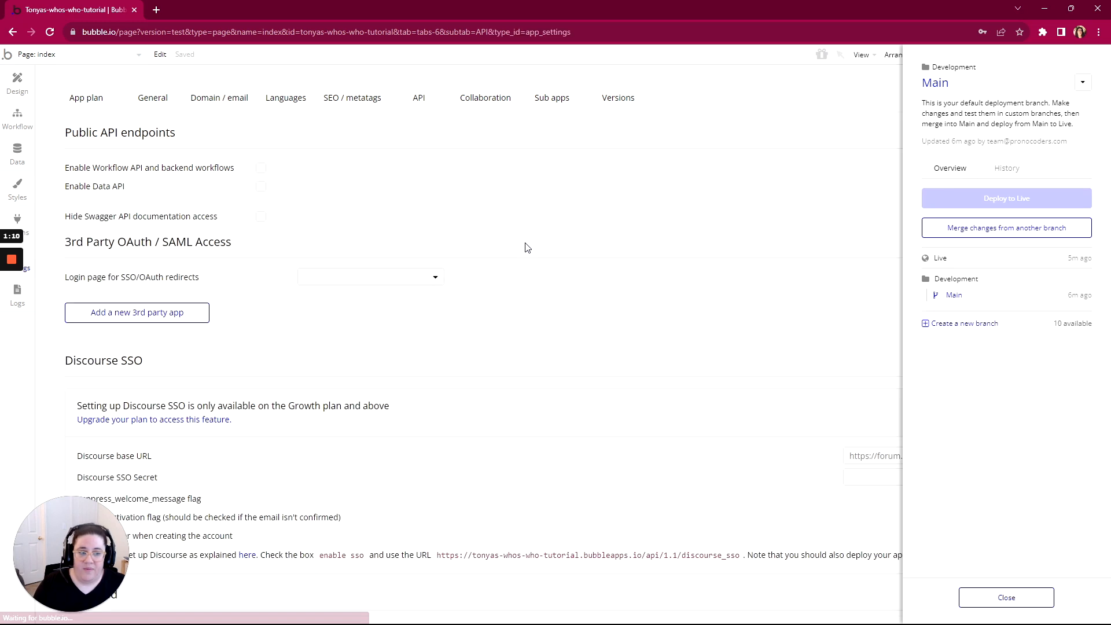
Load the Main branch and enable the Workflow API and backend workflows there
click(940, 300)
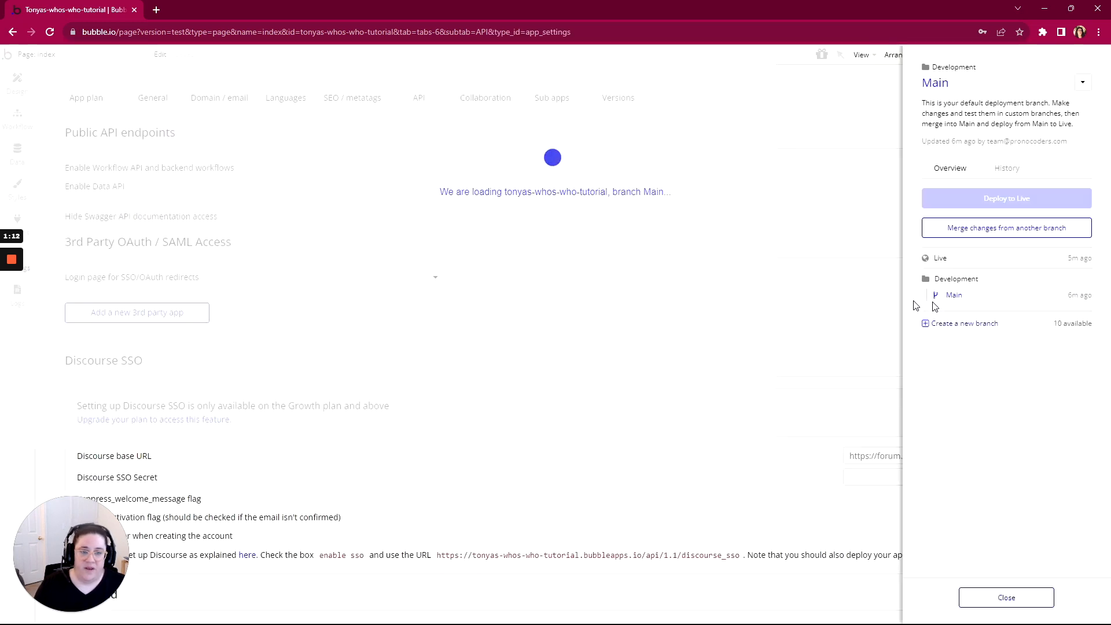
click(1007, 602)
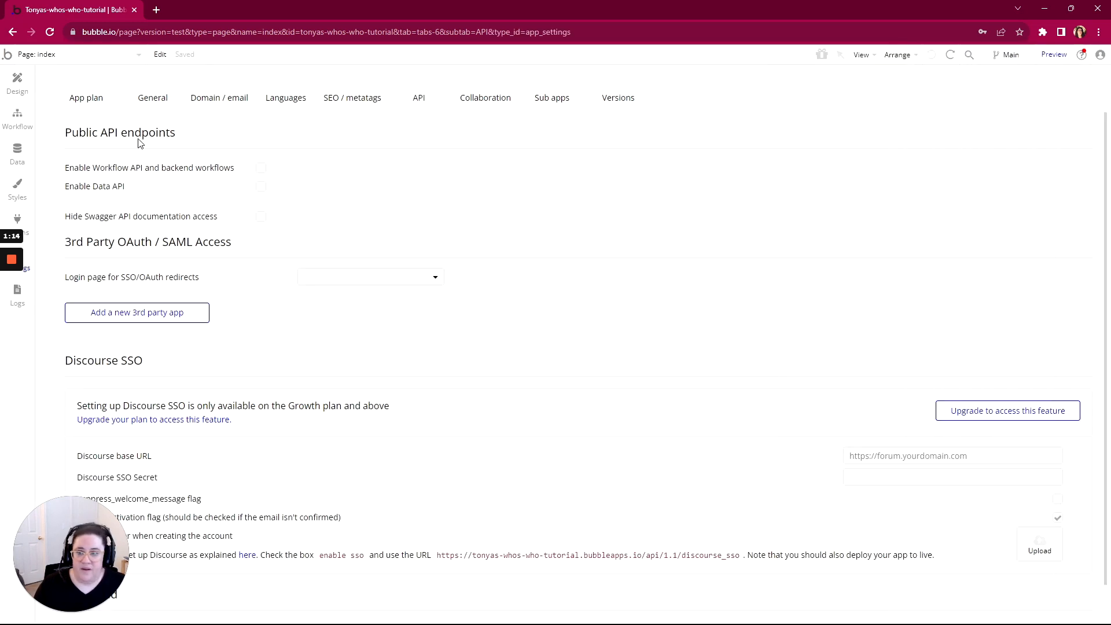
click(261, 169)
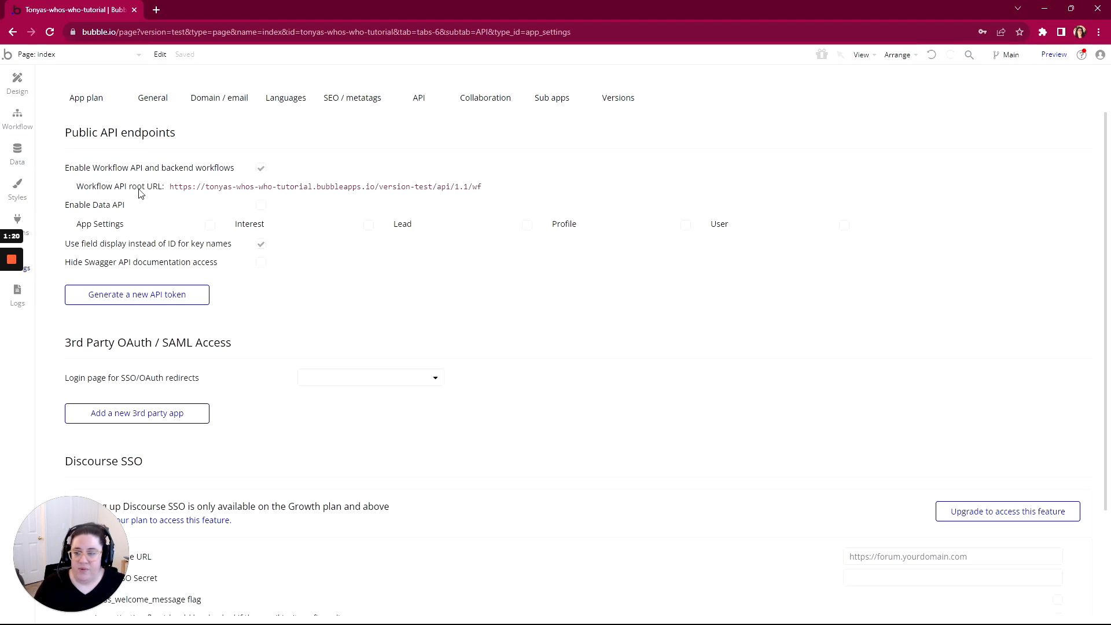
Select the Workflow API root URL and open the Backend workflows page
drag(174, 187, 483, 191)
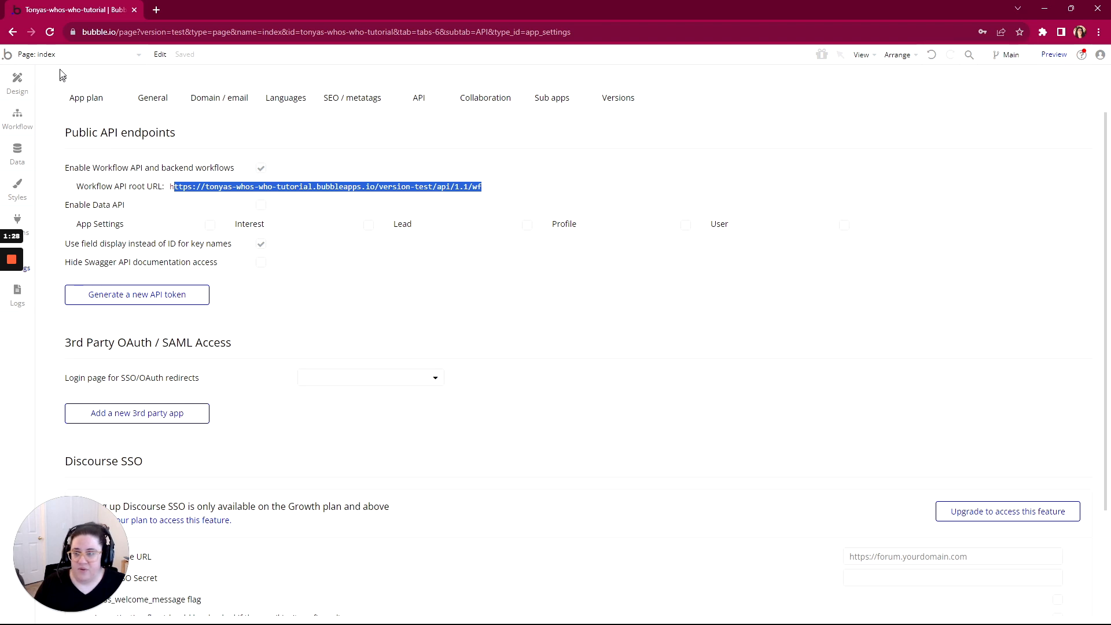
click(35, 54)
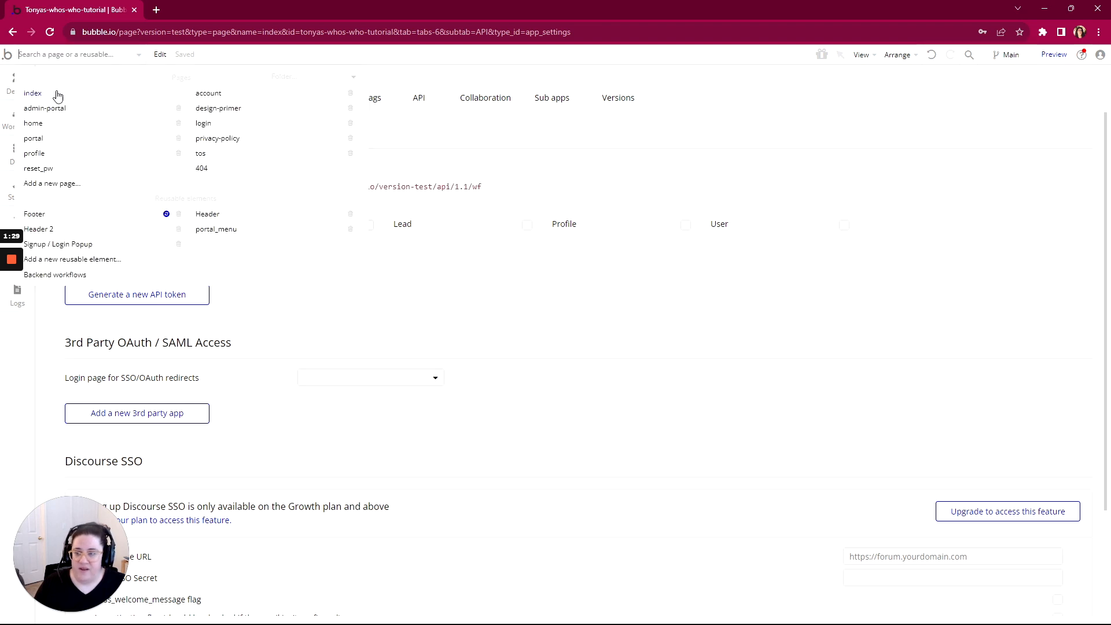
click(52, 276)
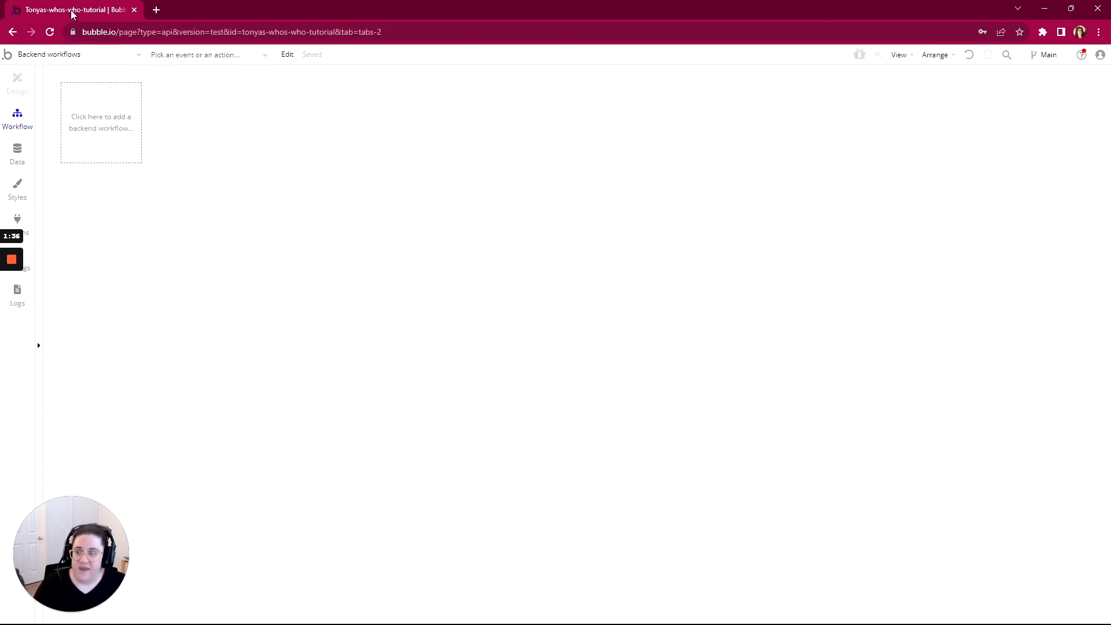
Maximize the Bubble editor window and settle on the backend workflows view
drag(73, 12, 131, 35)
click(80, 279)
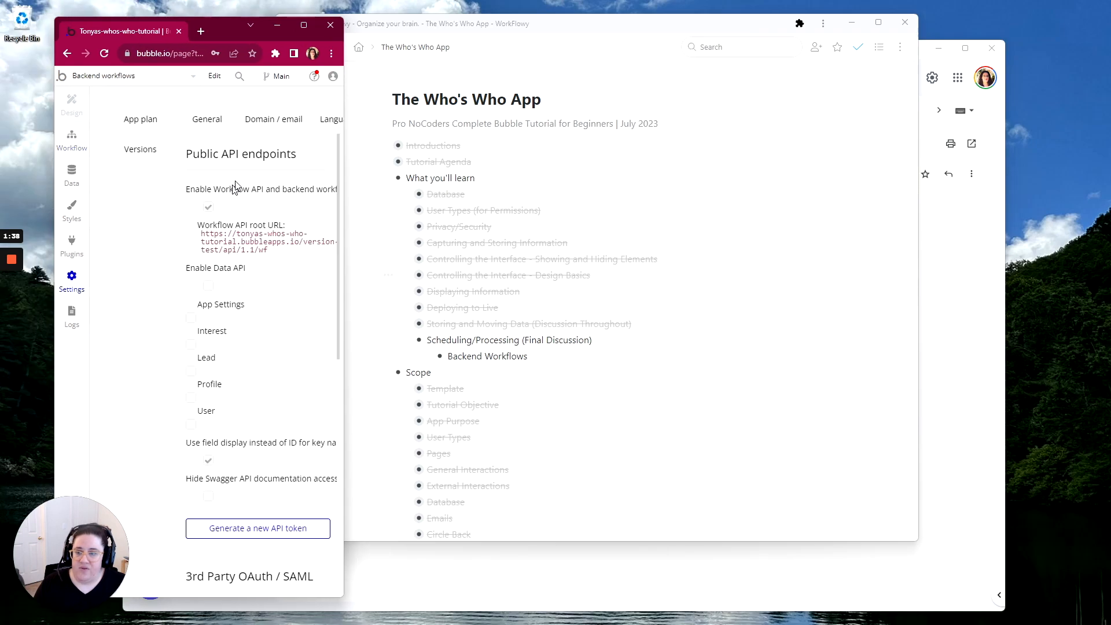
double_click(290, 35)
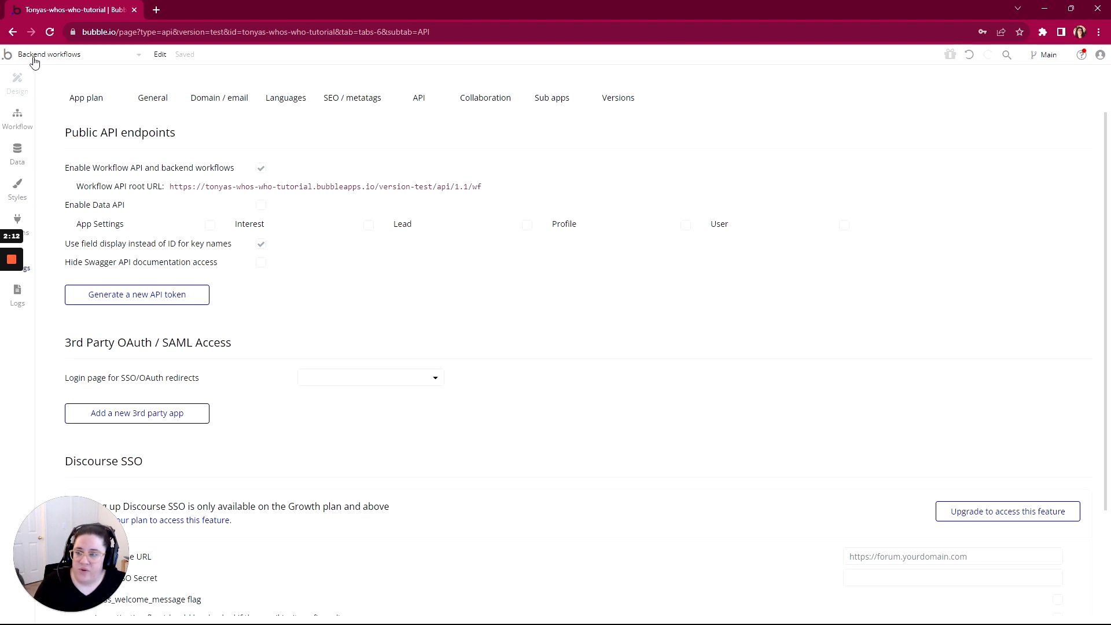
click(19, 84)
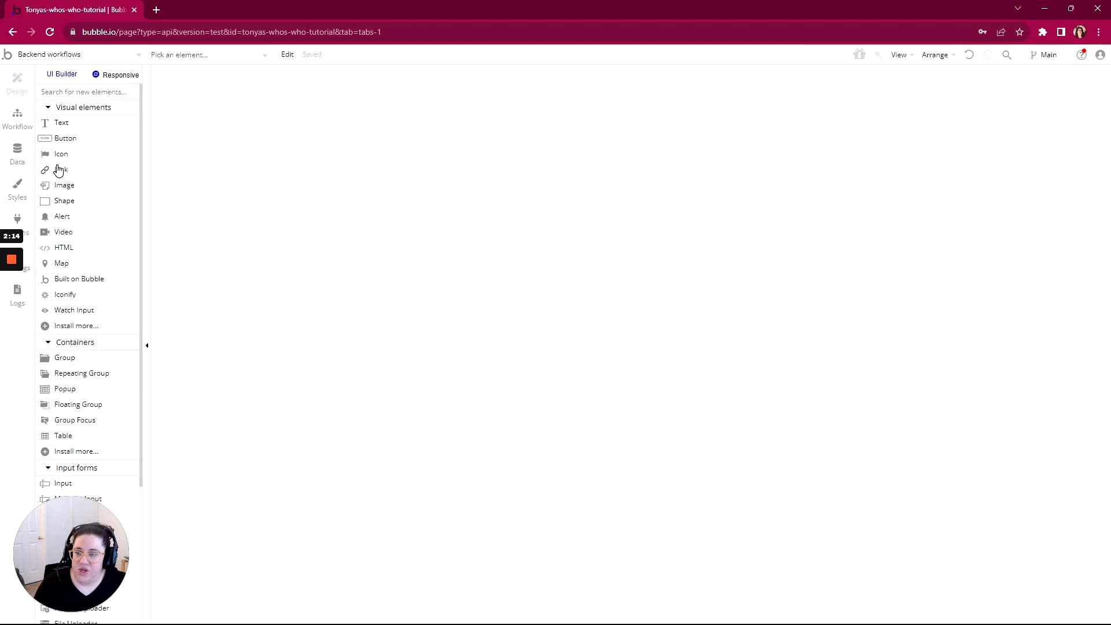
click(23, 126)
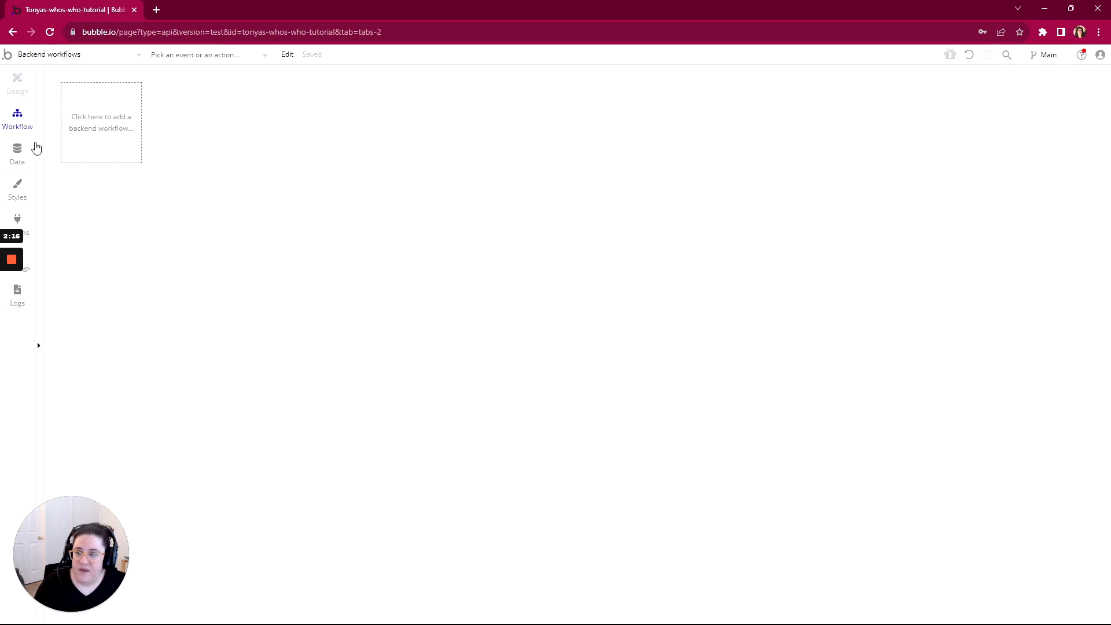
click(20, 86)
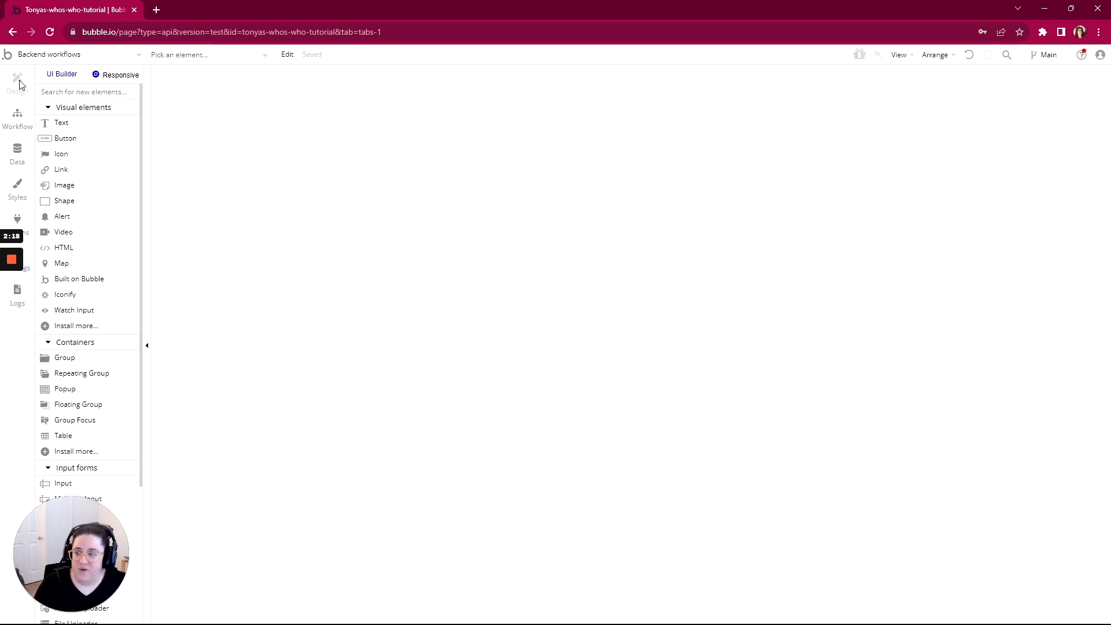
click(18, 121)
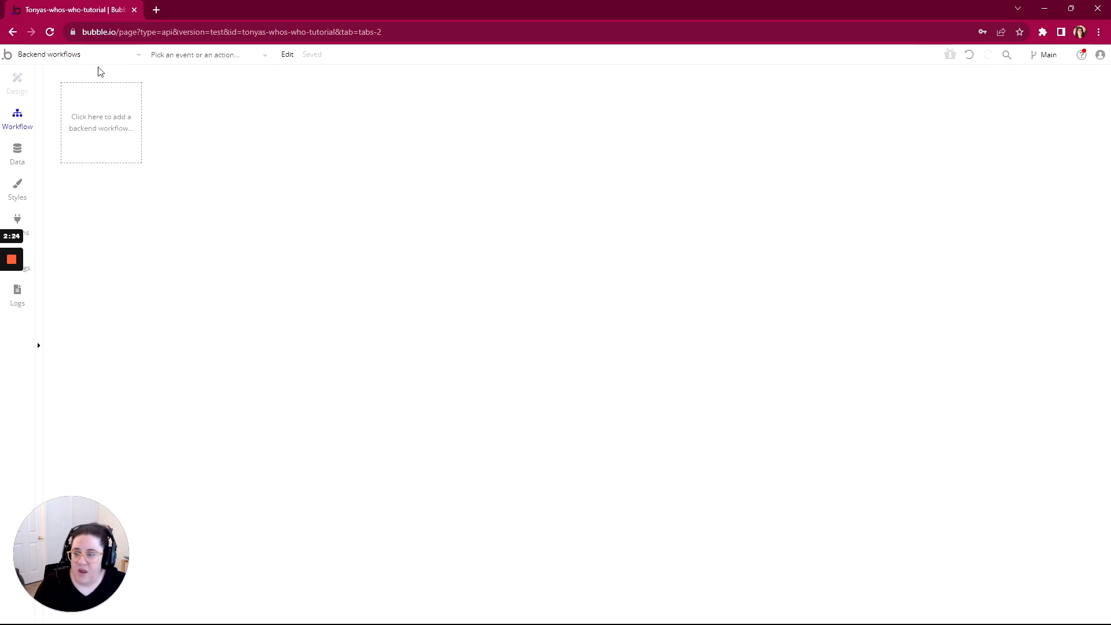
Add a new, still unnamed API workflow from the backend workflow list
click(104, 123)
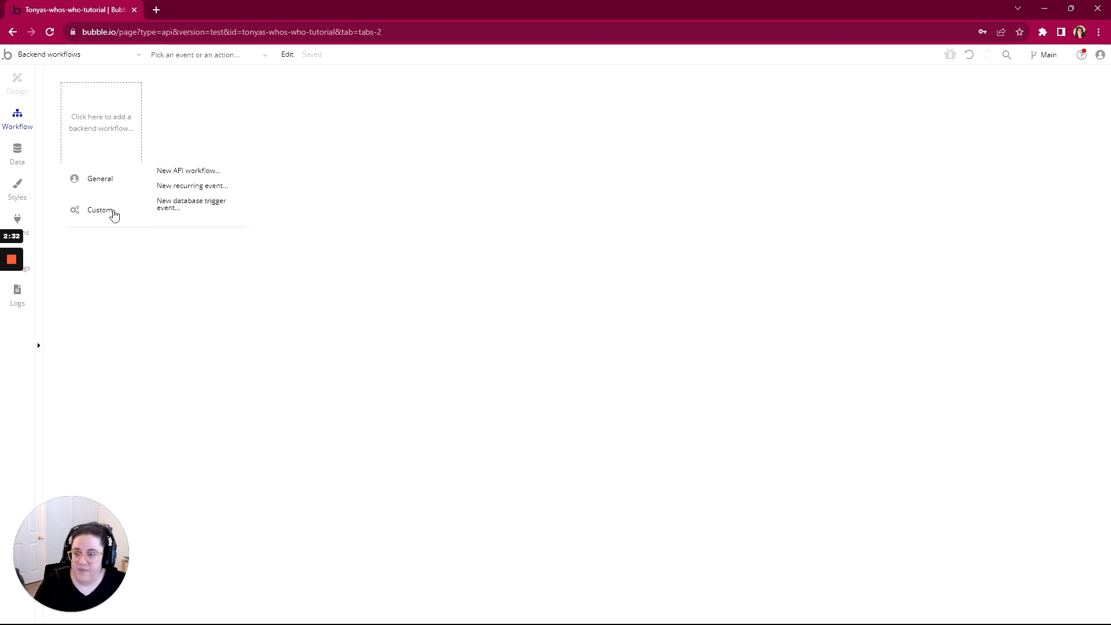
click(172, 170)
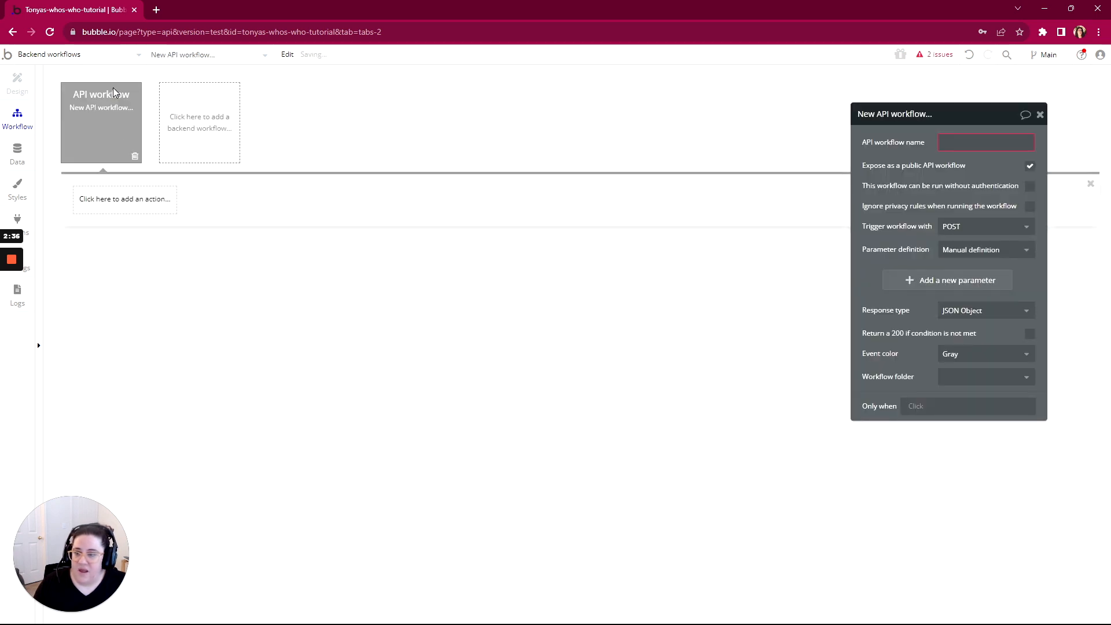
click(221, 120)
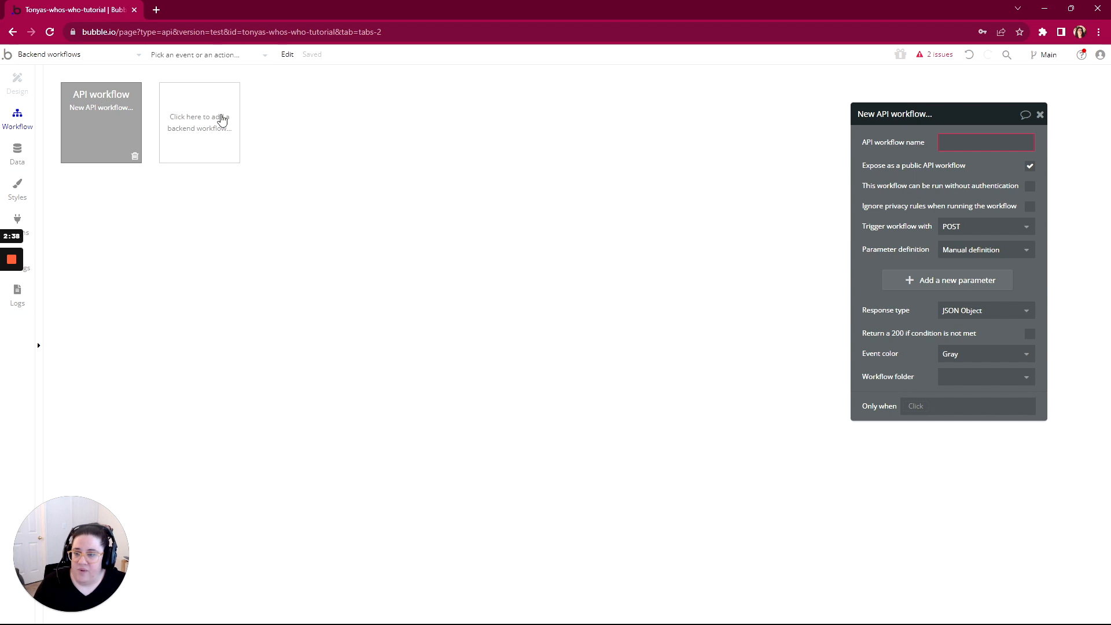
click(221, 120)
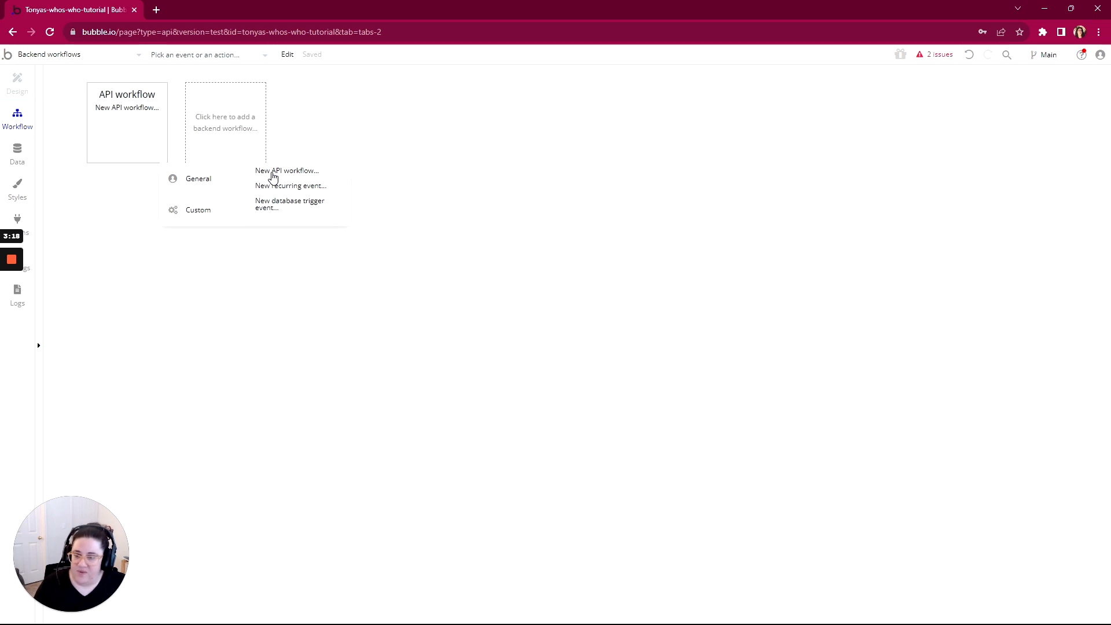
Create a reminder_email API workflow with a Send email action
click(273, 173)
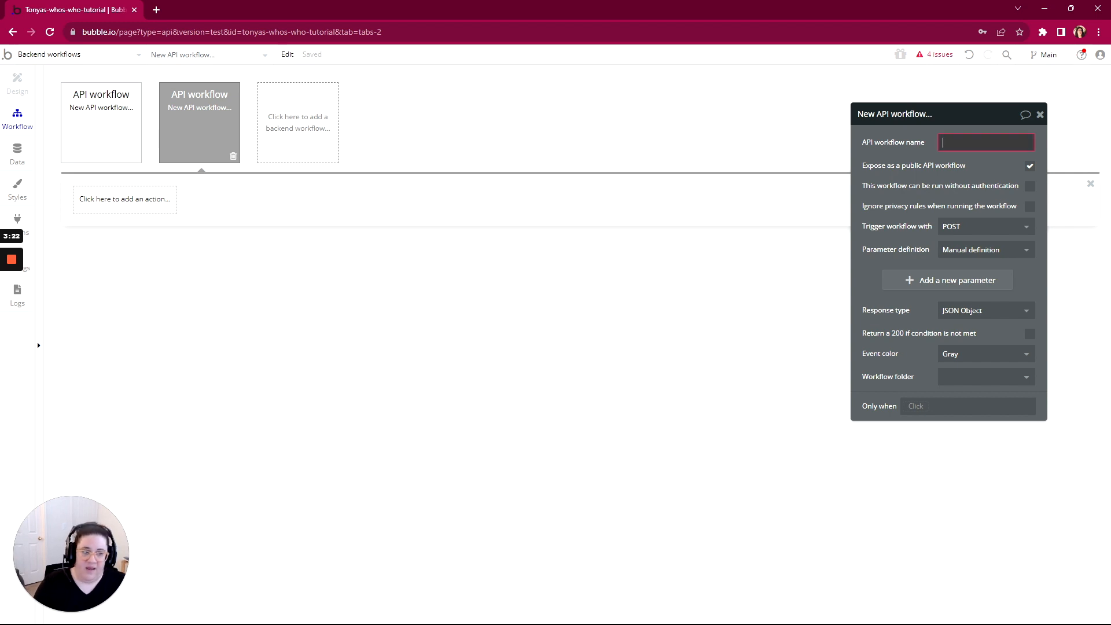
text(reminder_email)
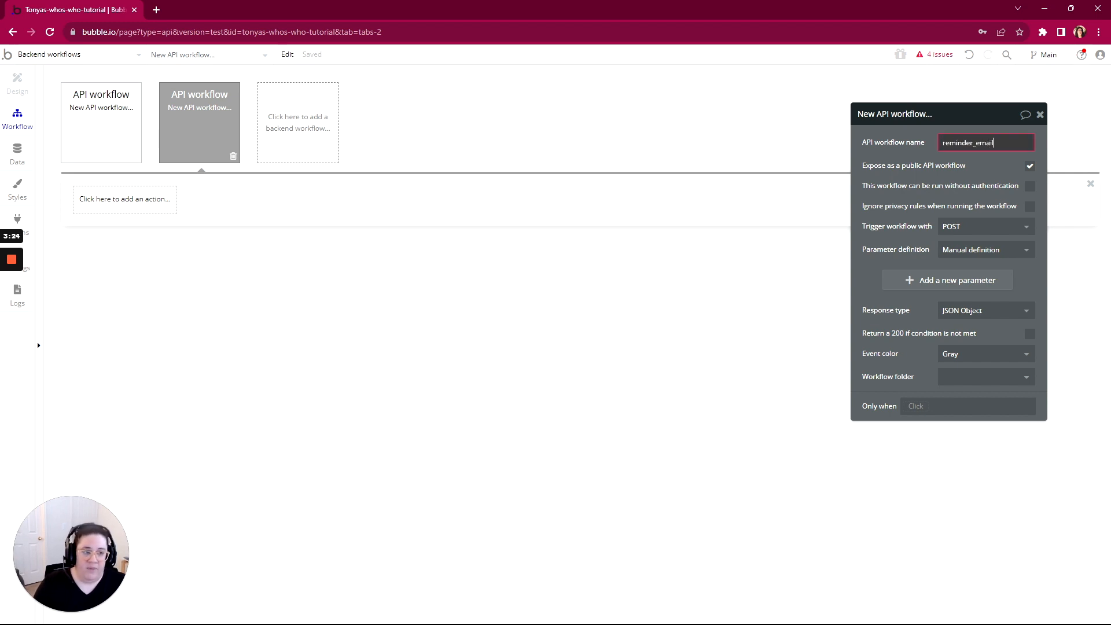
click(125, 200)
mouse_move(106, 303)
click(207, 248)
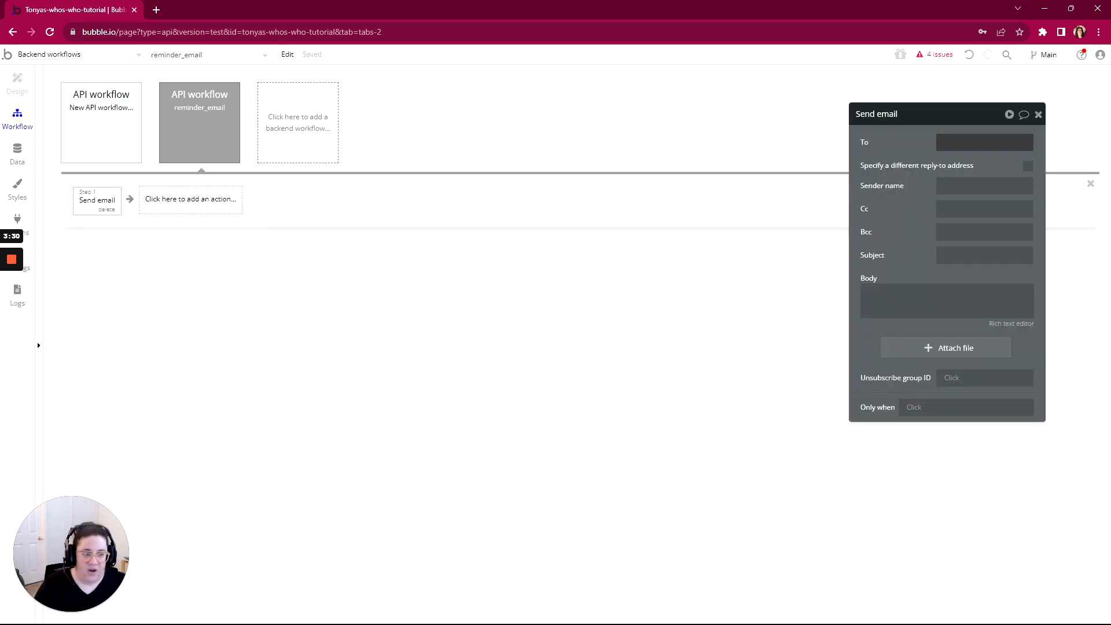
click(983, 142)
click(1070, 142)
click(972, 173)
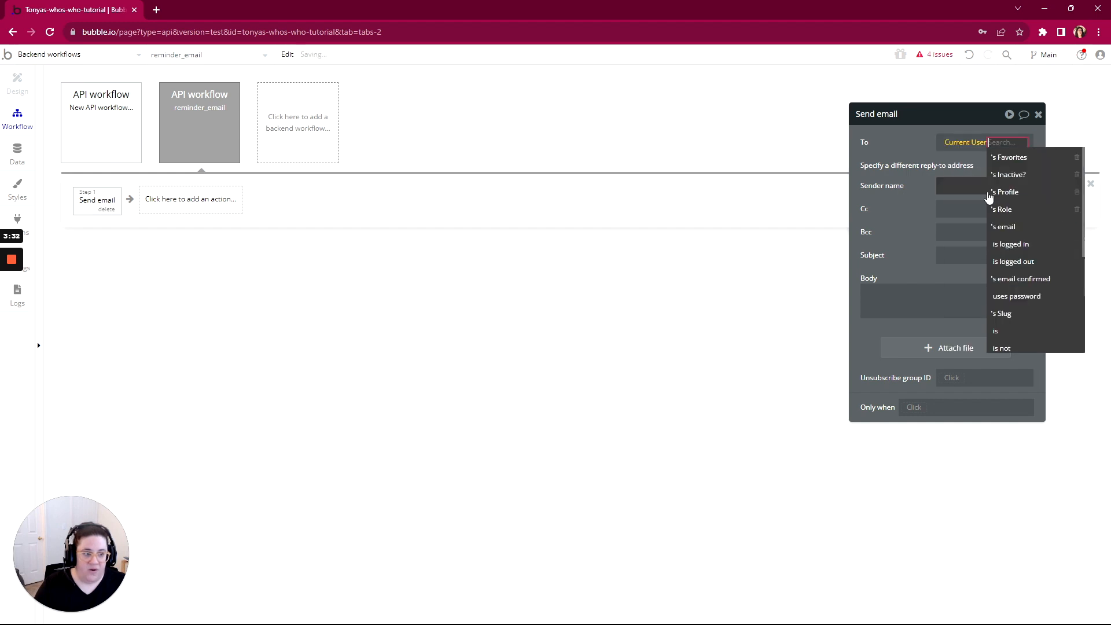
click(1018, 226)
click(925, 300)
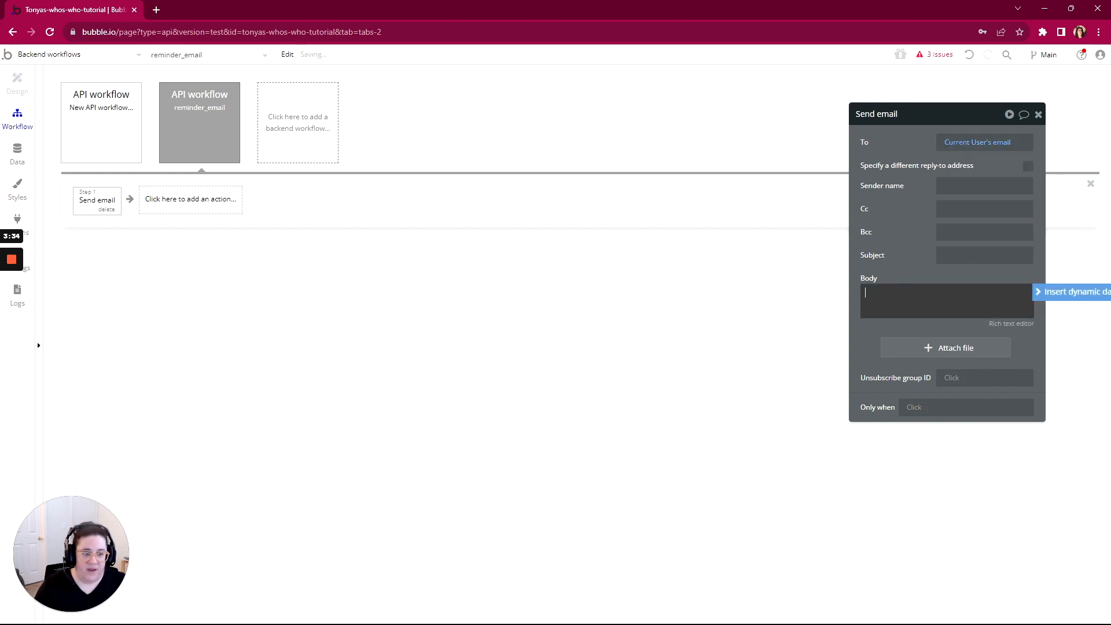
text(This is a)
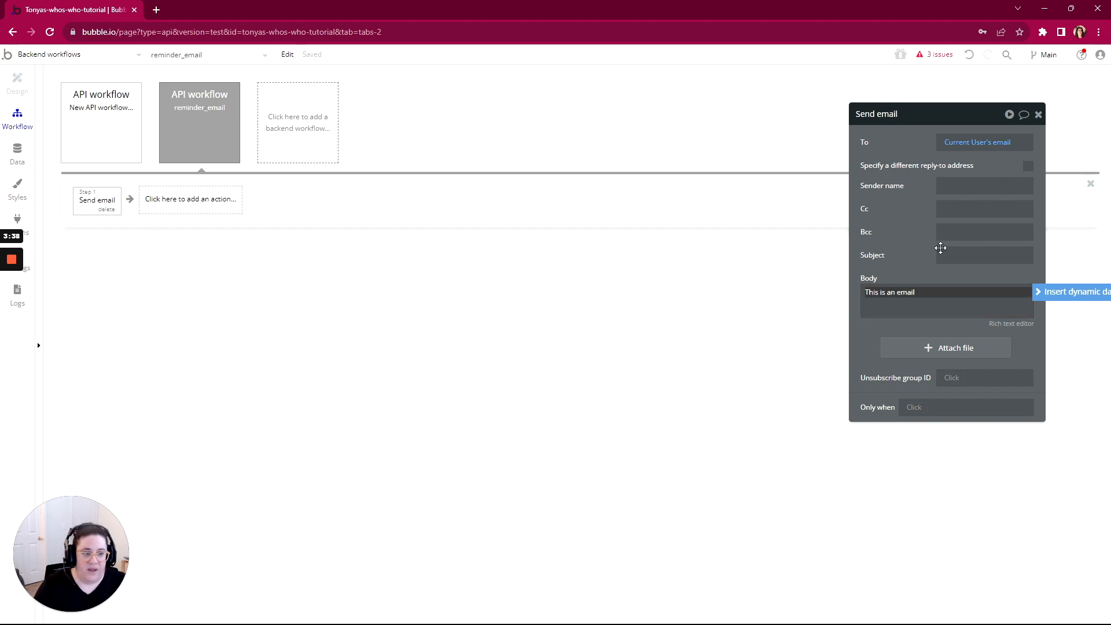
click(930, 185)
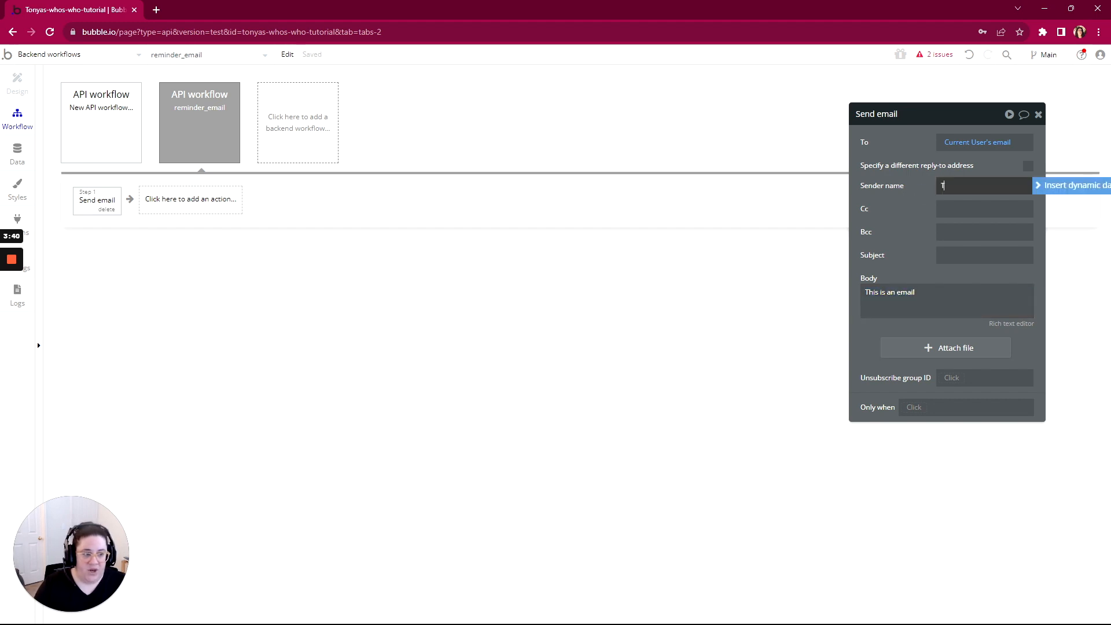
click(954, 255)
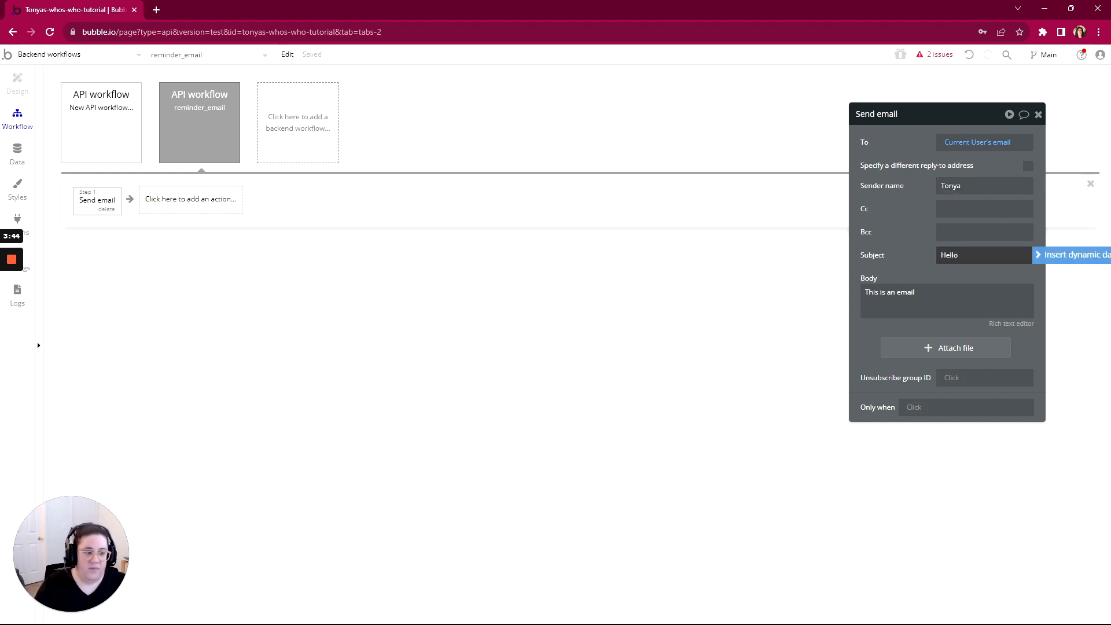
click(882, 327)
Delete the leftover unnamed API workflow flagged in the issues list
click(932, 54)
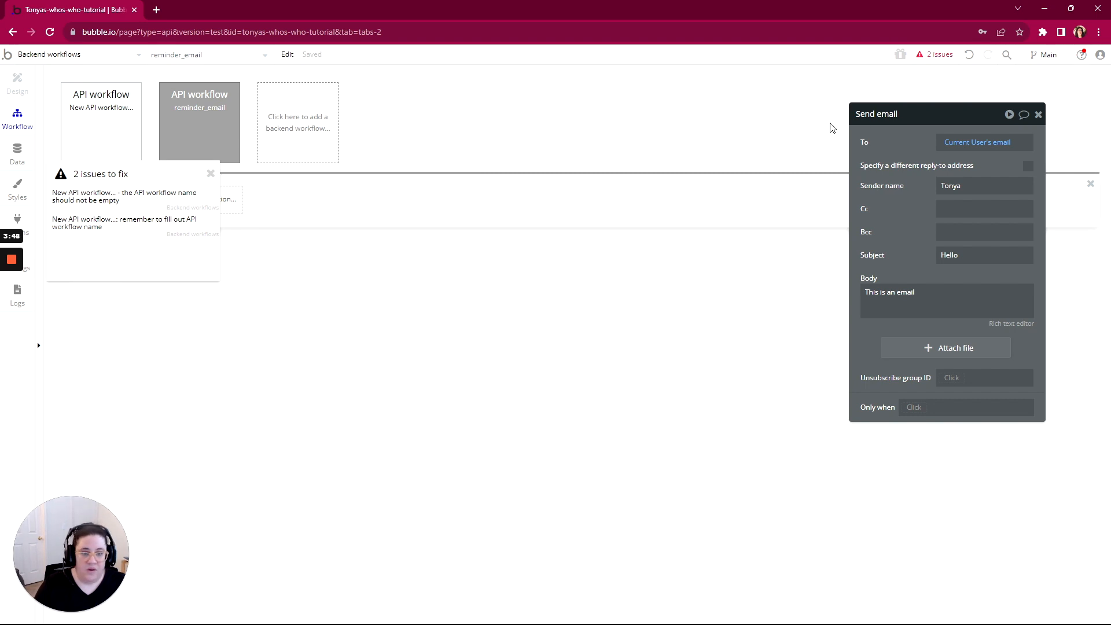
click(201, 138)
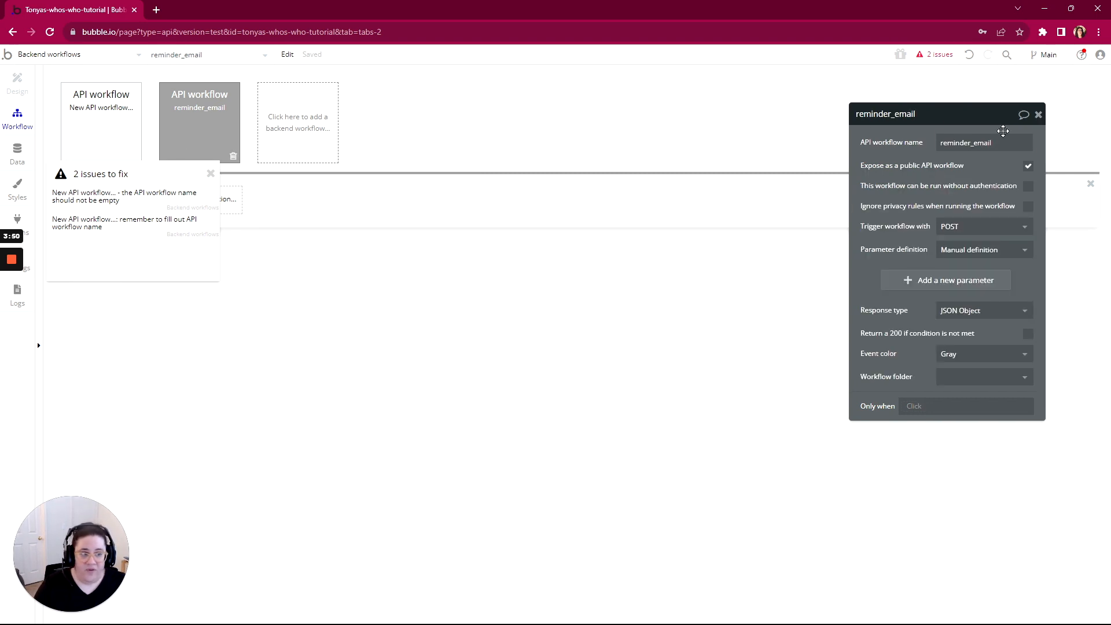
click(129, 194)
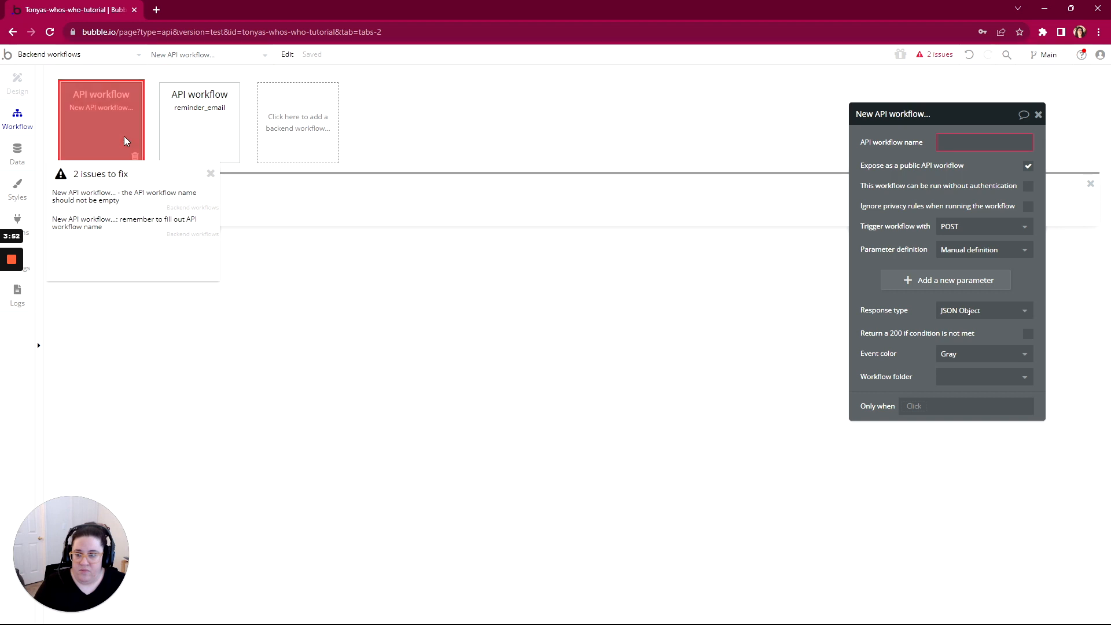
click(135, 158)
click(107, 136)
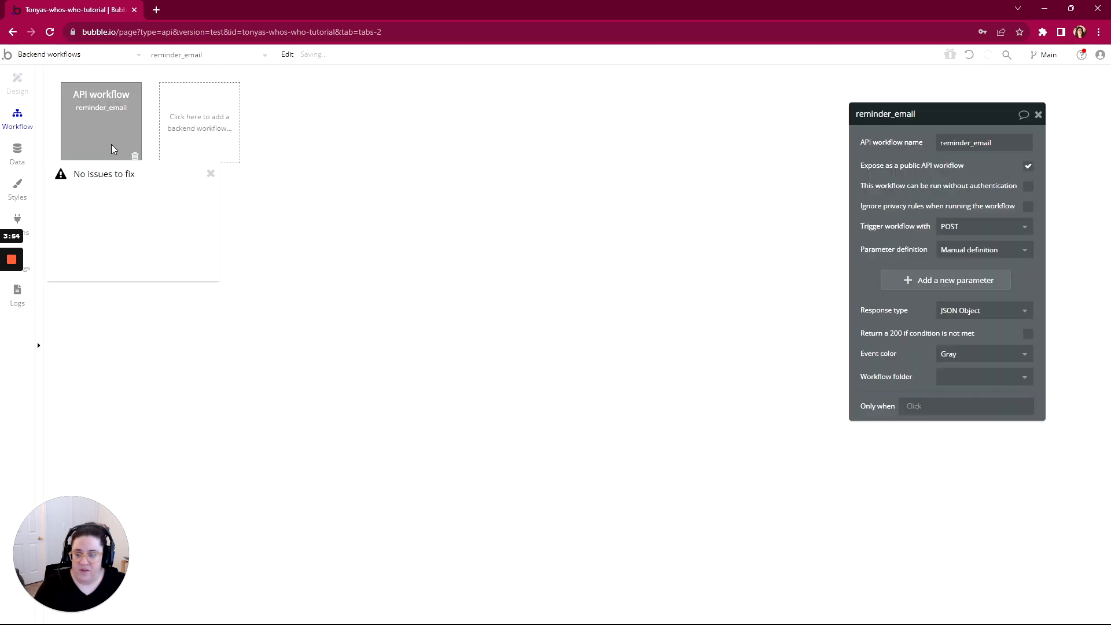
click(211, 174)
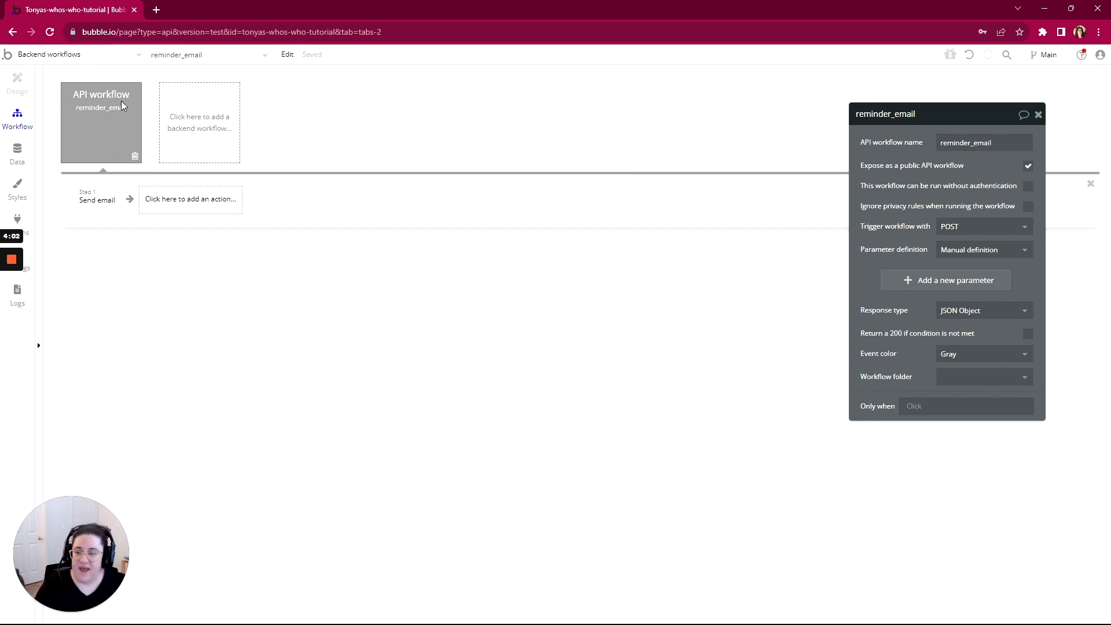
Create a new page named 'test'
click(52, 62)
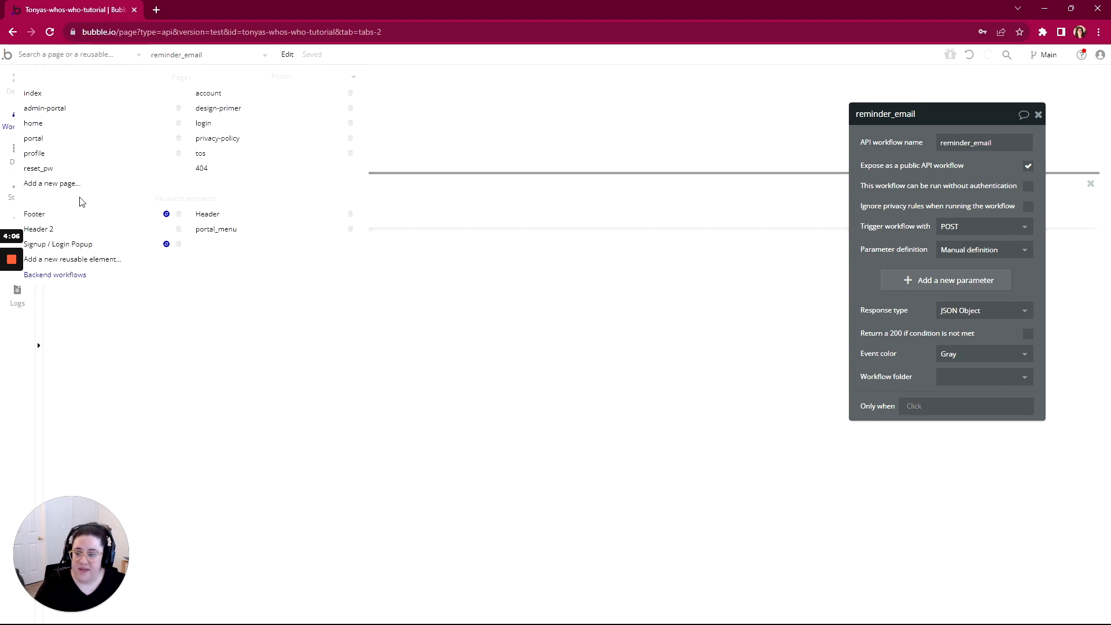
click(58, 171)
click(47, 57)
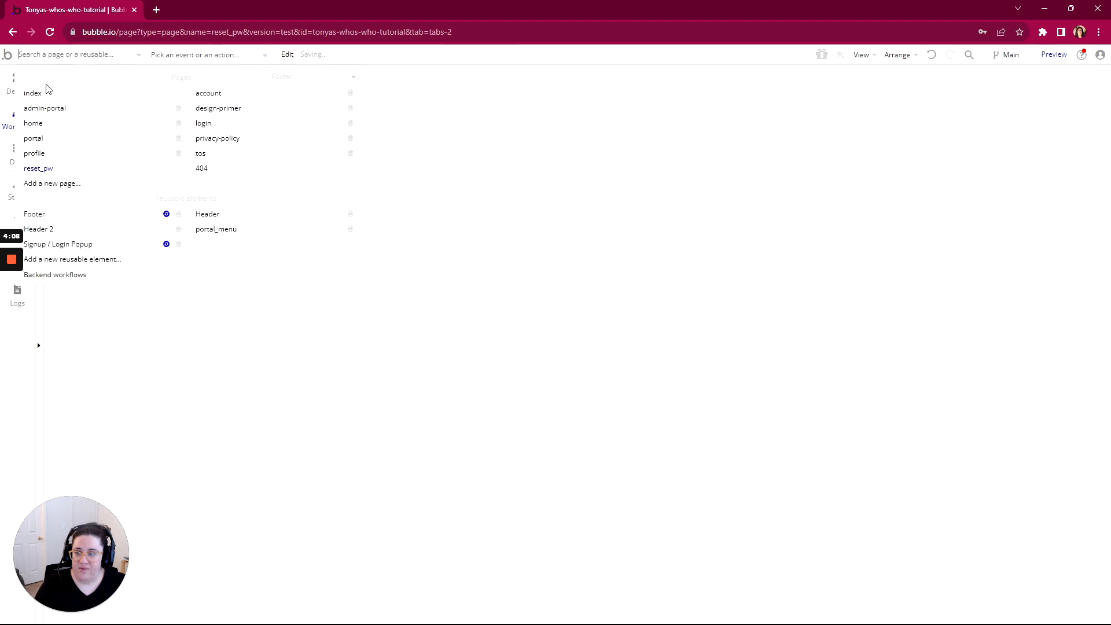
click(44, 181)
text(test)
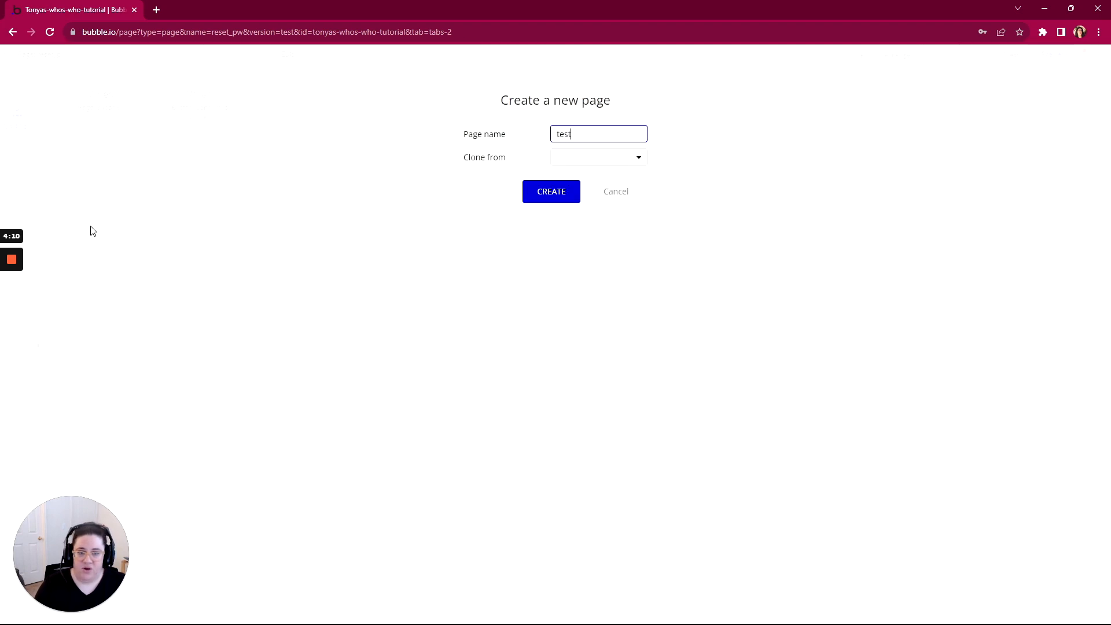
click(528, 199)
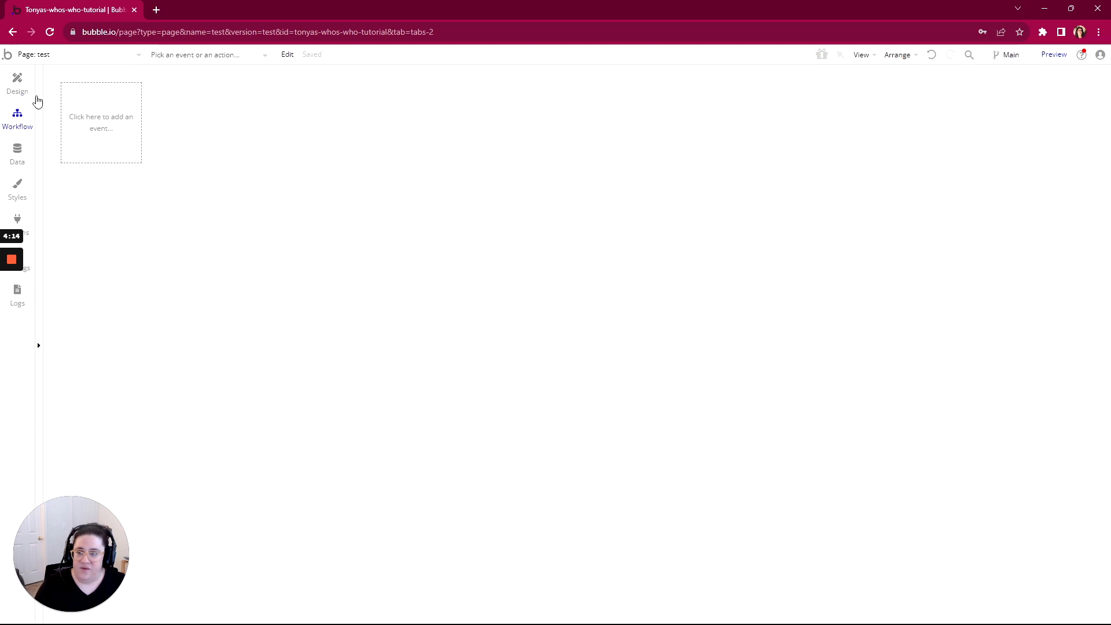
Add a 'Do when condition is true' event for Current User's Role is not App Admin
click(85, 121)
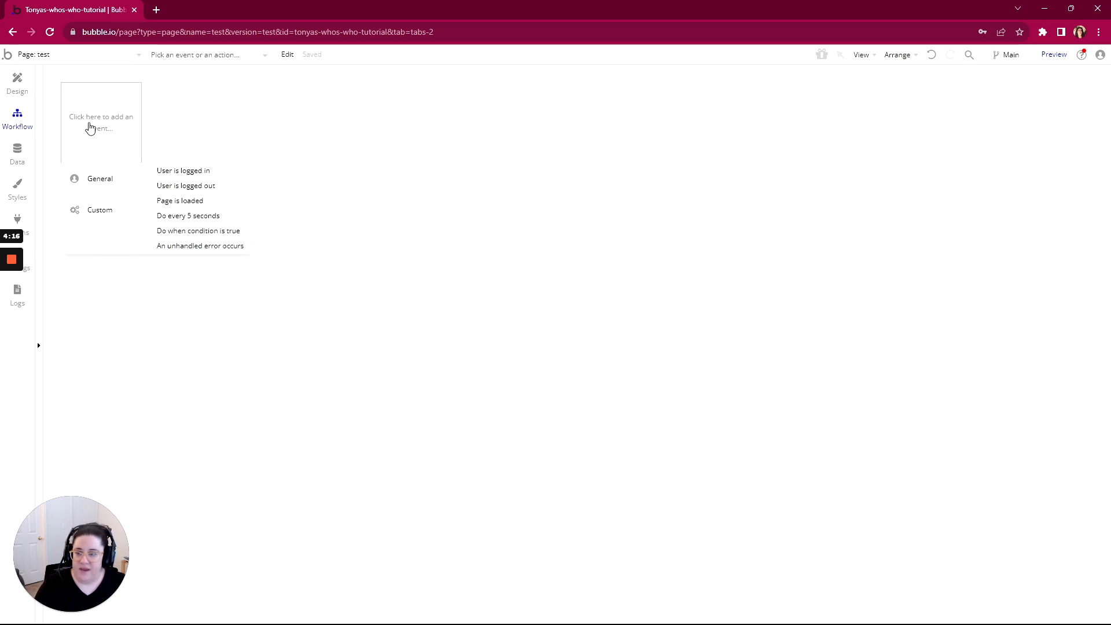
click(198, 233)
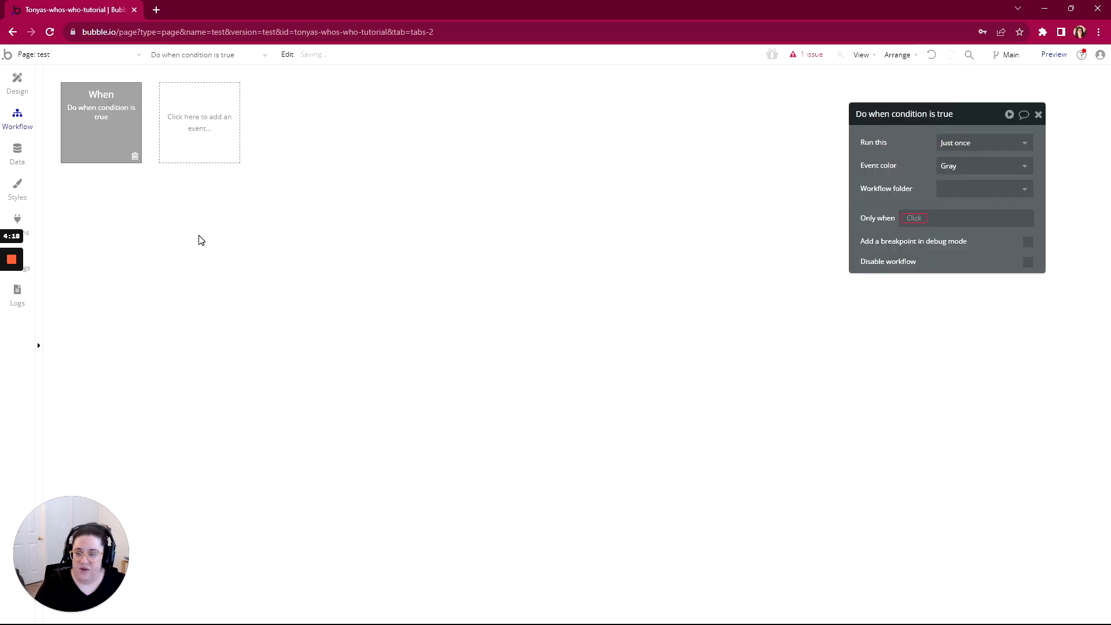
click(915, 218)
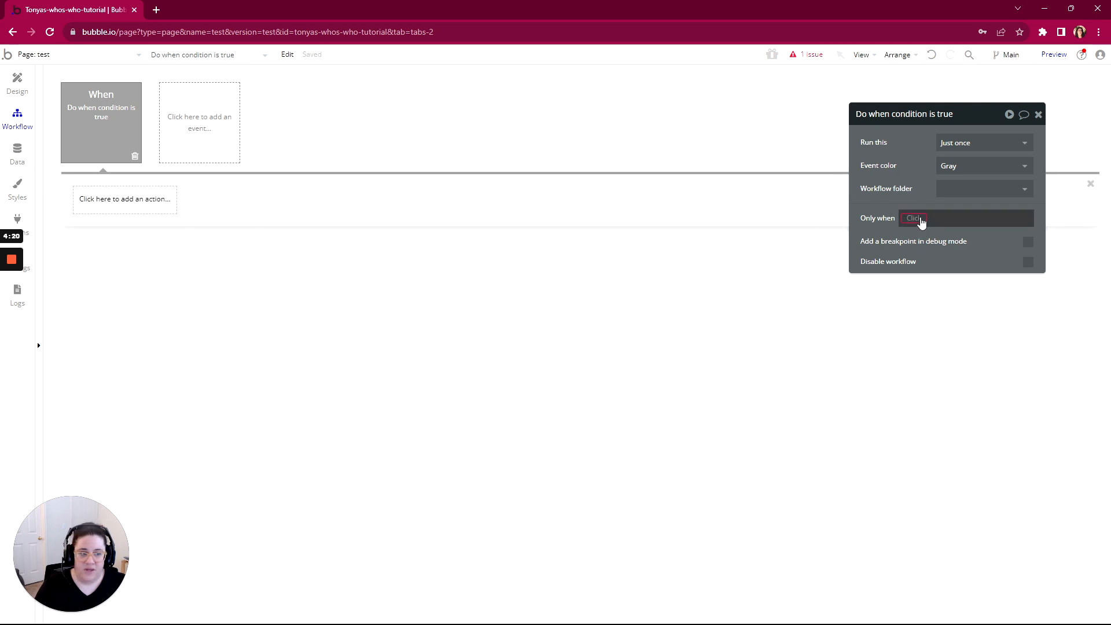
click(927, 251)
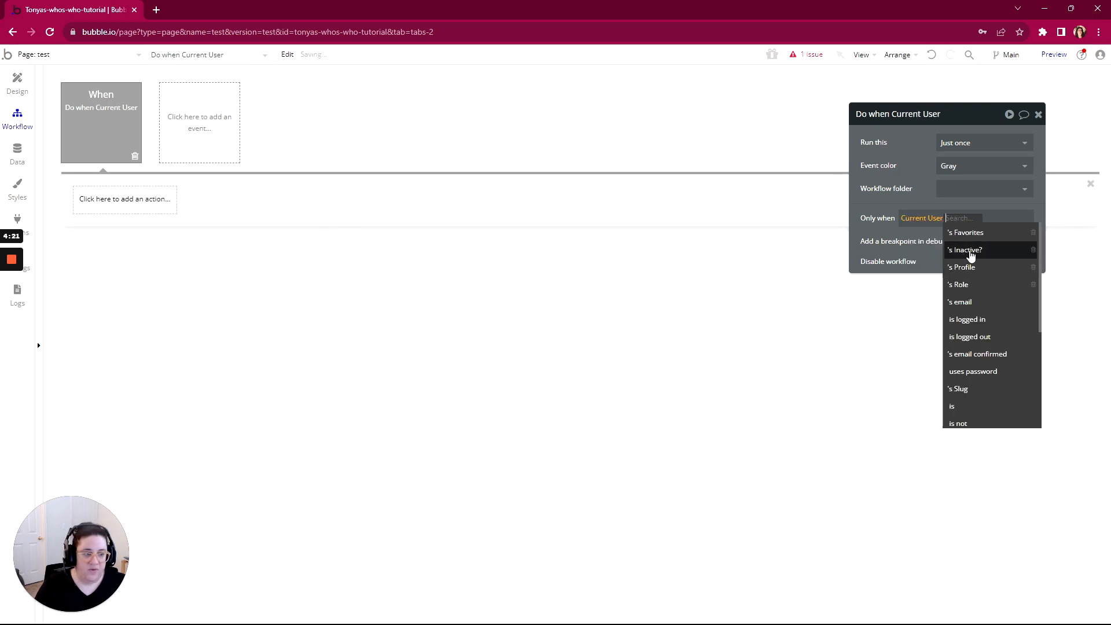
click(970, 291)
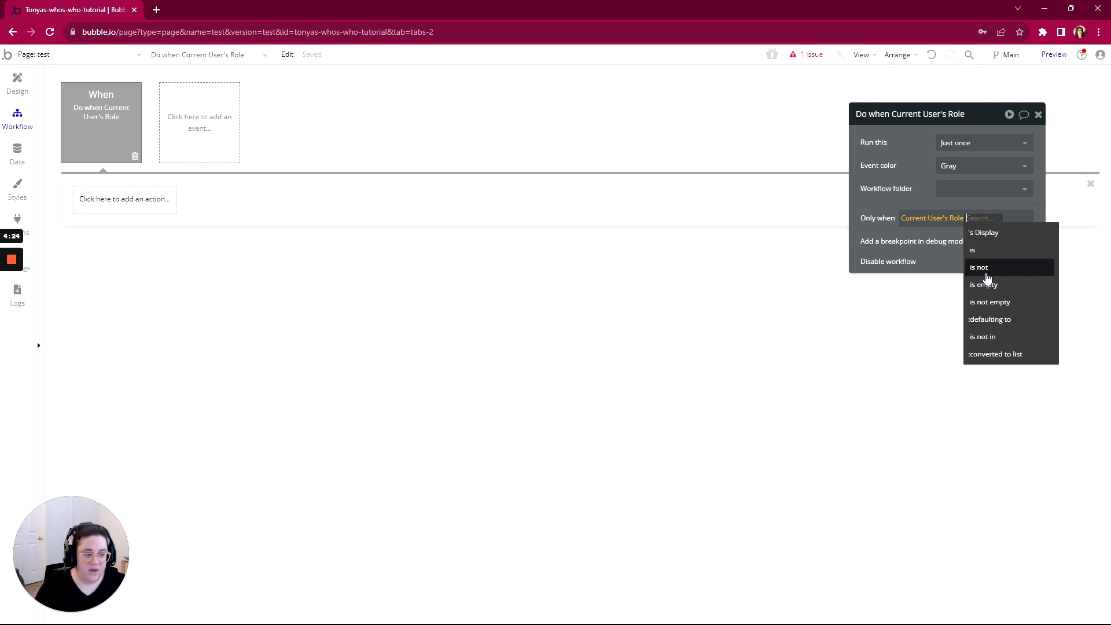
click(986, 269)
click(954, 233)
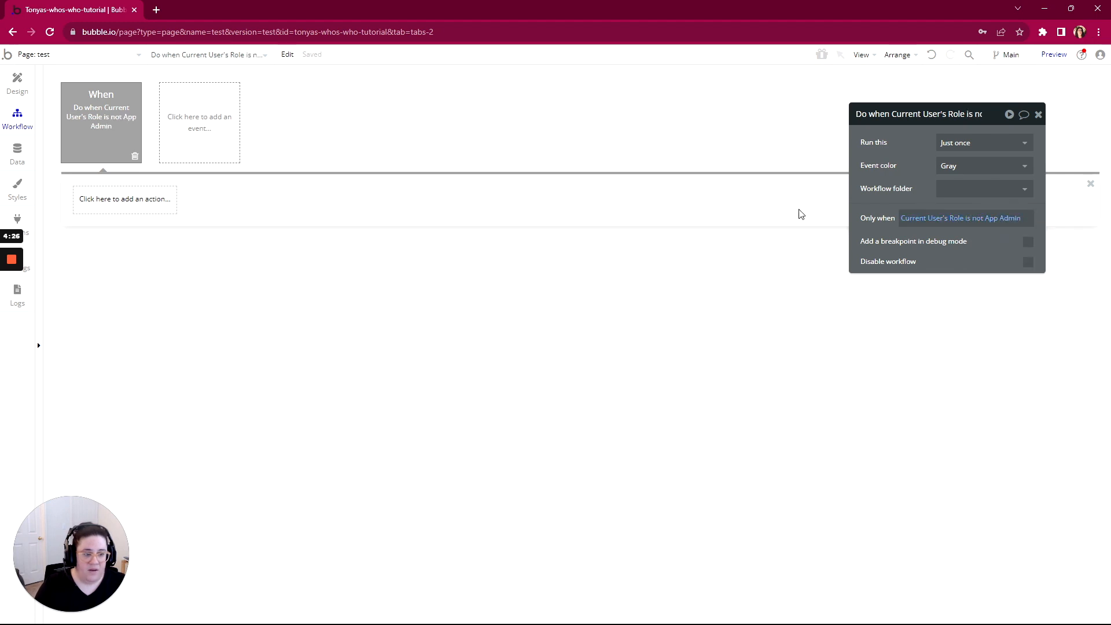
Add a Go to page action sending the user to the index page
click(108, 208)
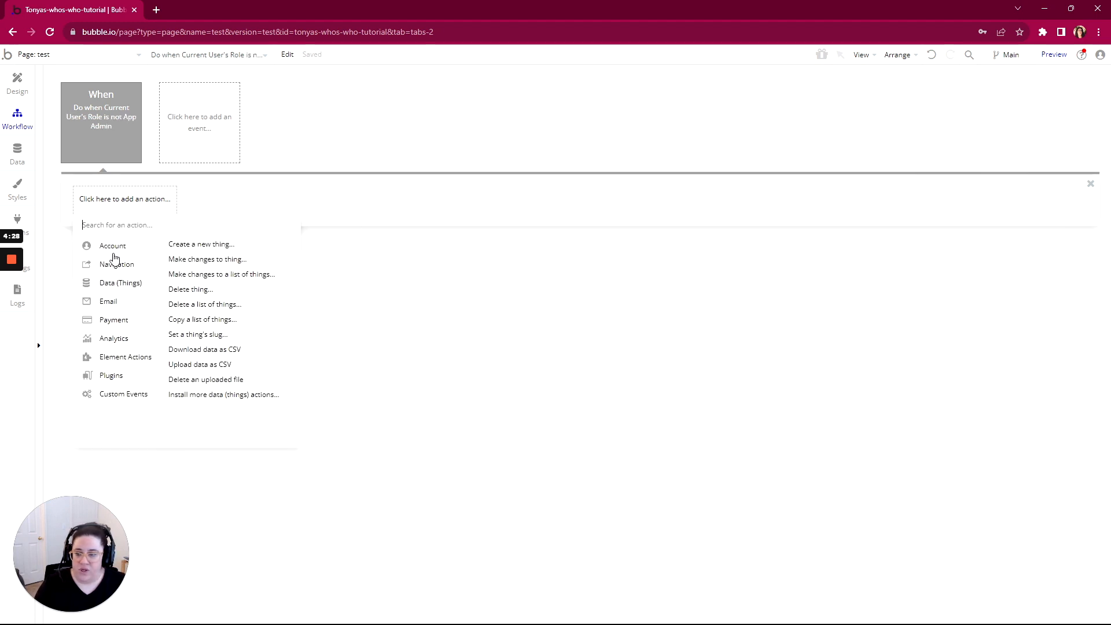
mouse_move(116, 264)
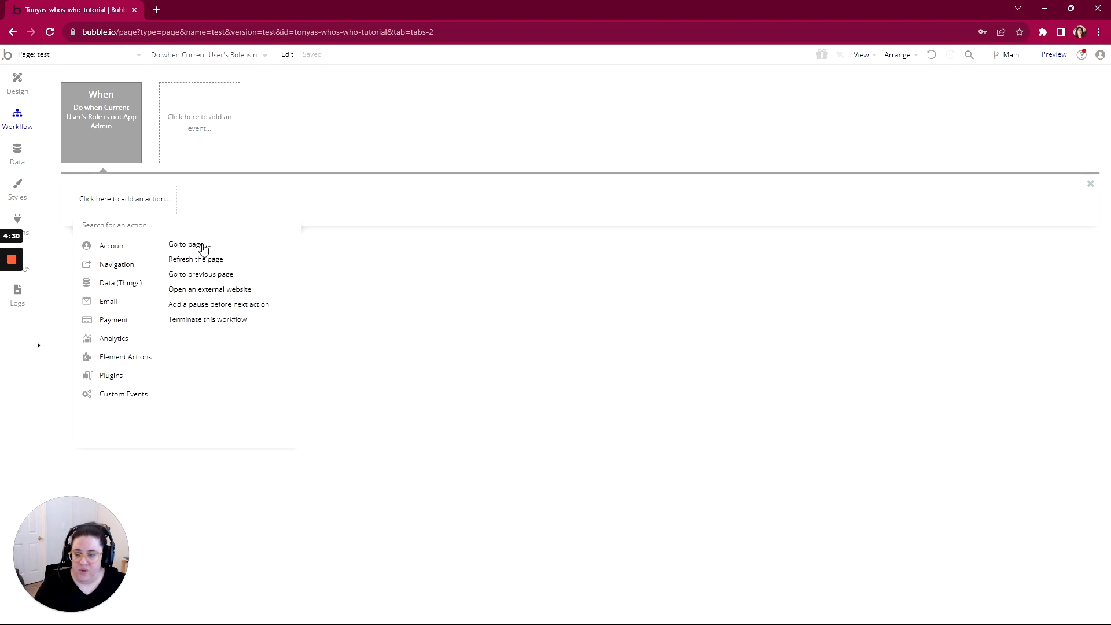
click(202, 248)
click(978, 143)
click(952, 158)
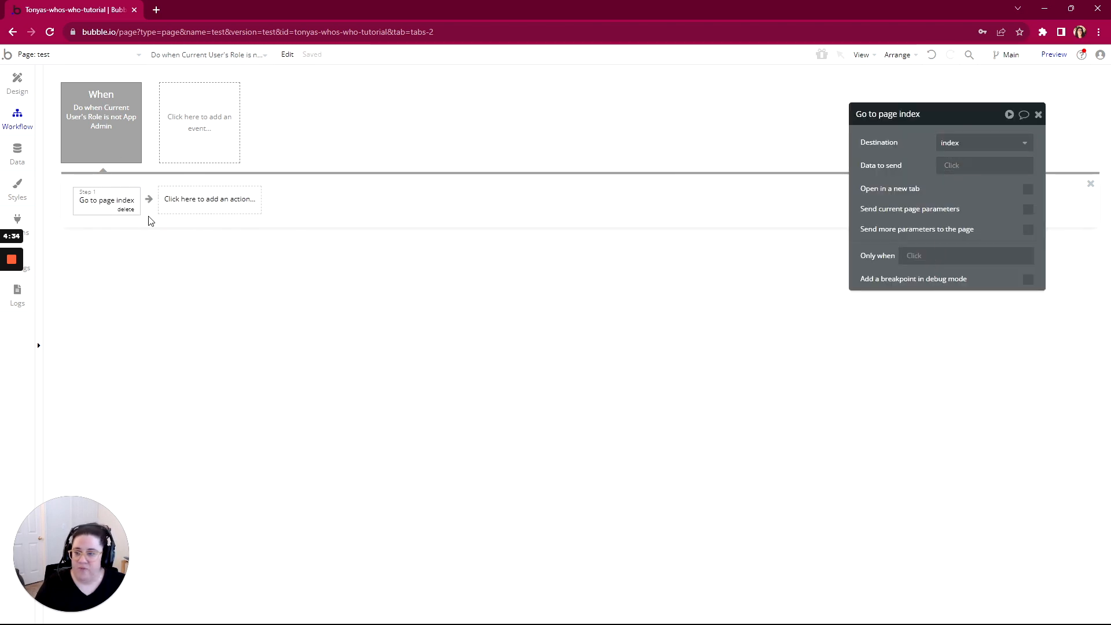
click(17, 82)
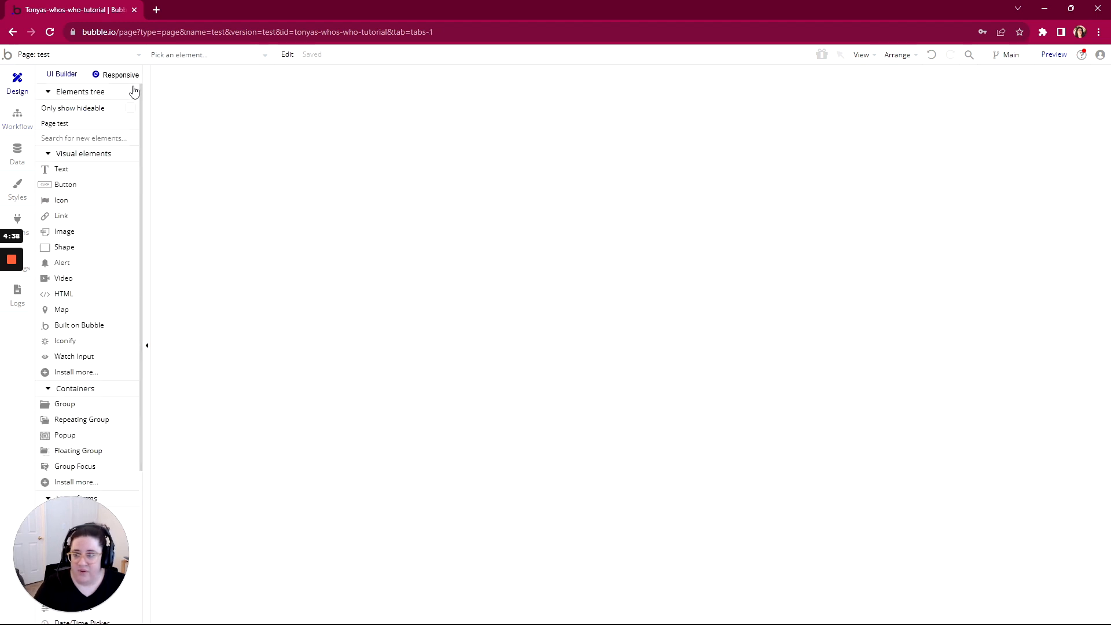
Upgrade the test page to the responsive layout and set its container layout to Column
click(115, 76)
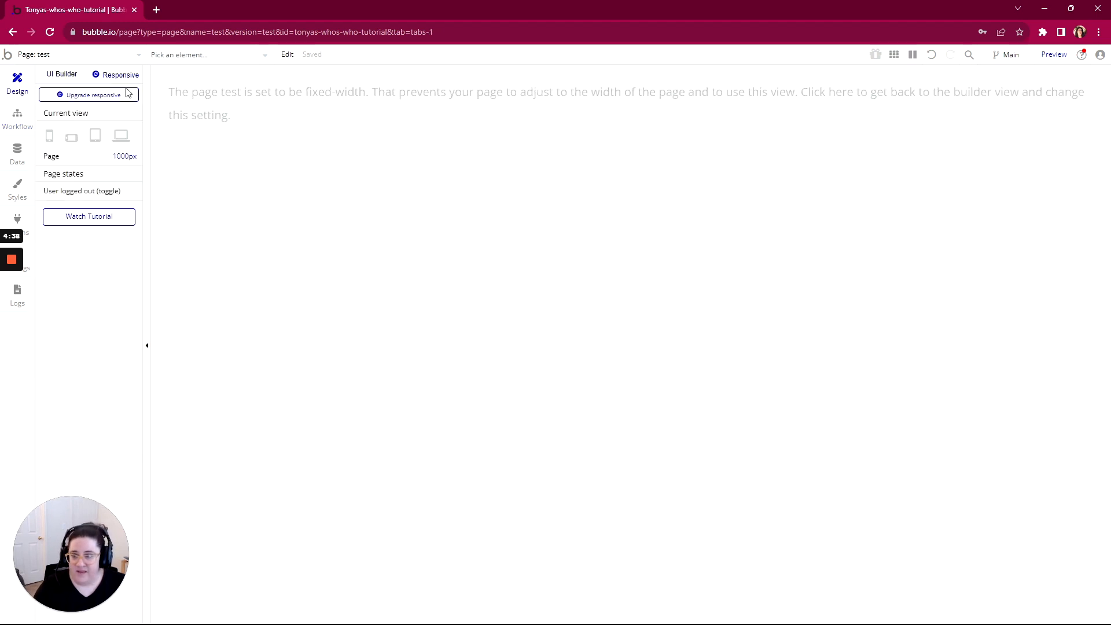
click(114, 97)
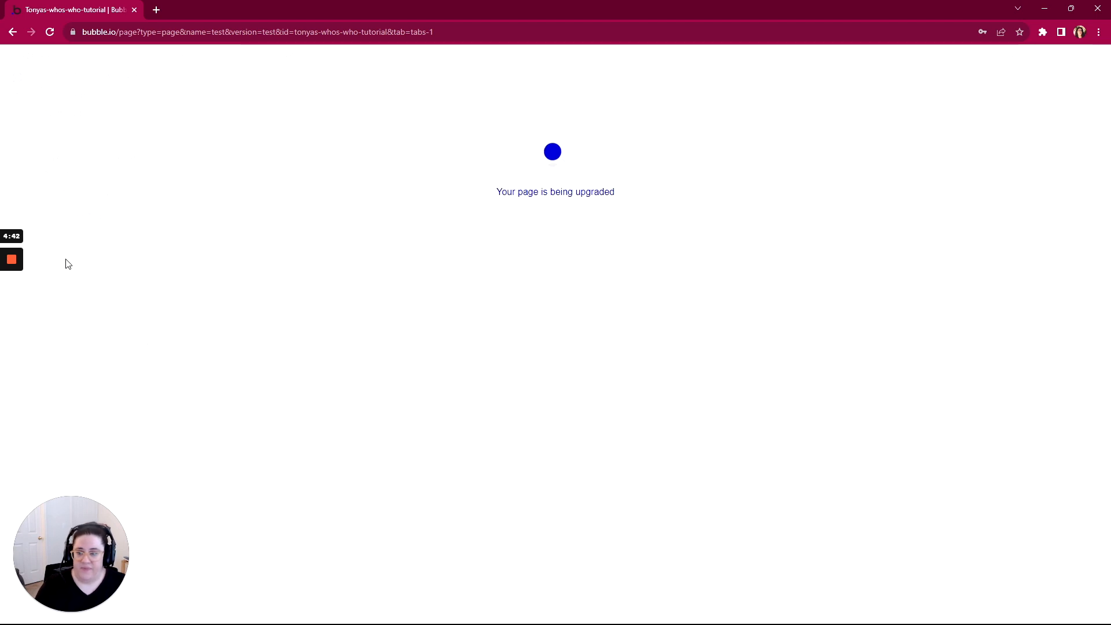
mouse_move(12, 259)
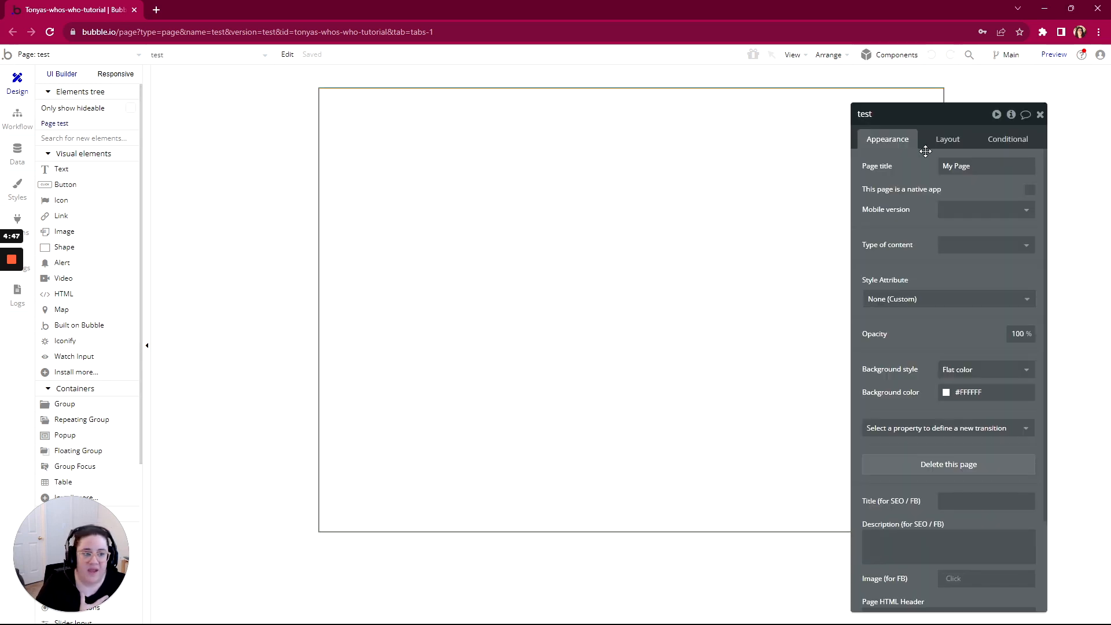
click(944, 142)
click(972, 166)
click(951, 241)
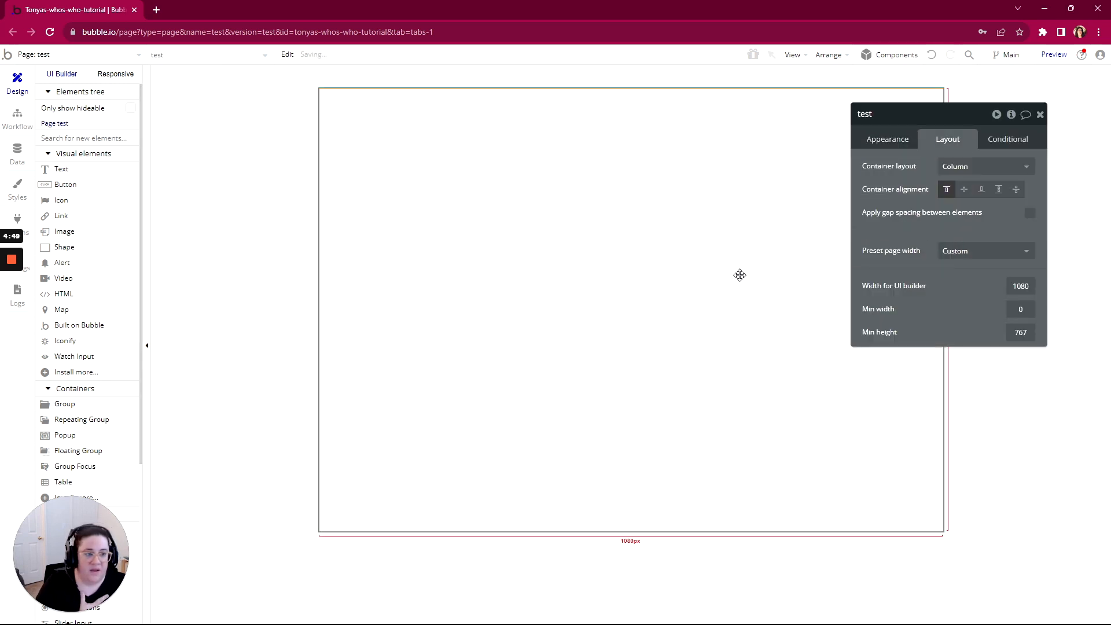
click(1041, 115)
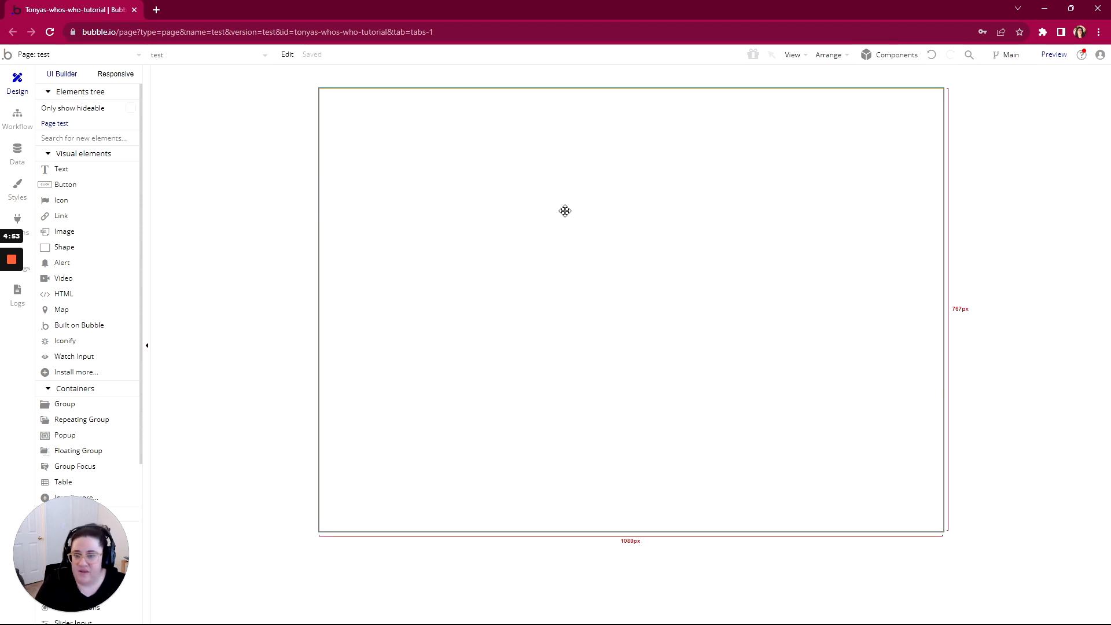
Draw Group A as a Column group, hidden on page load and collapsed when hidden
scroll(87, 292, down, 2)
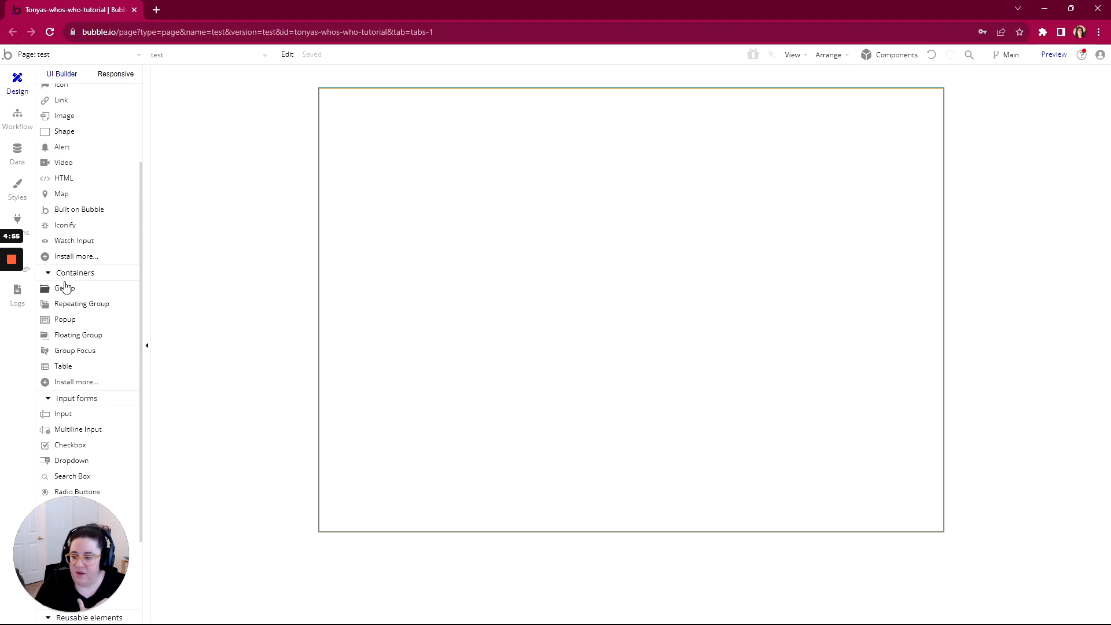
click(65, 289)
drag(408, 116, 768, 350)
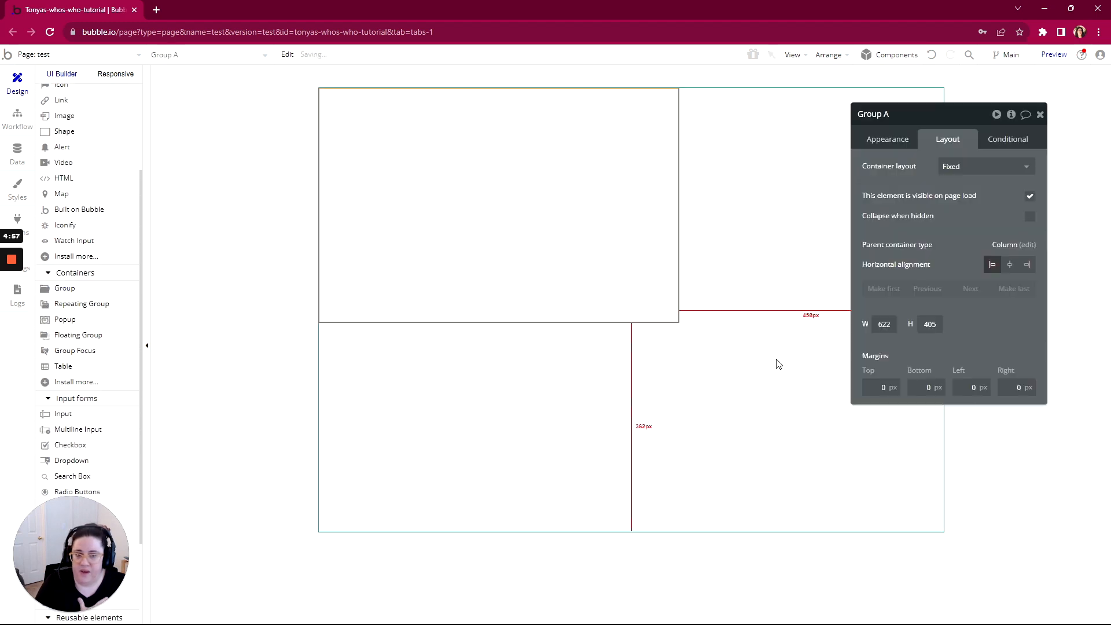
click(949, 168)
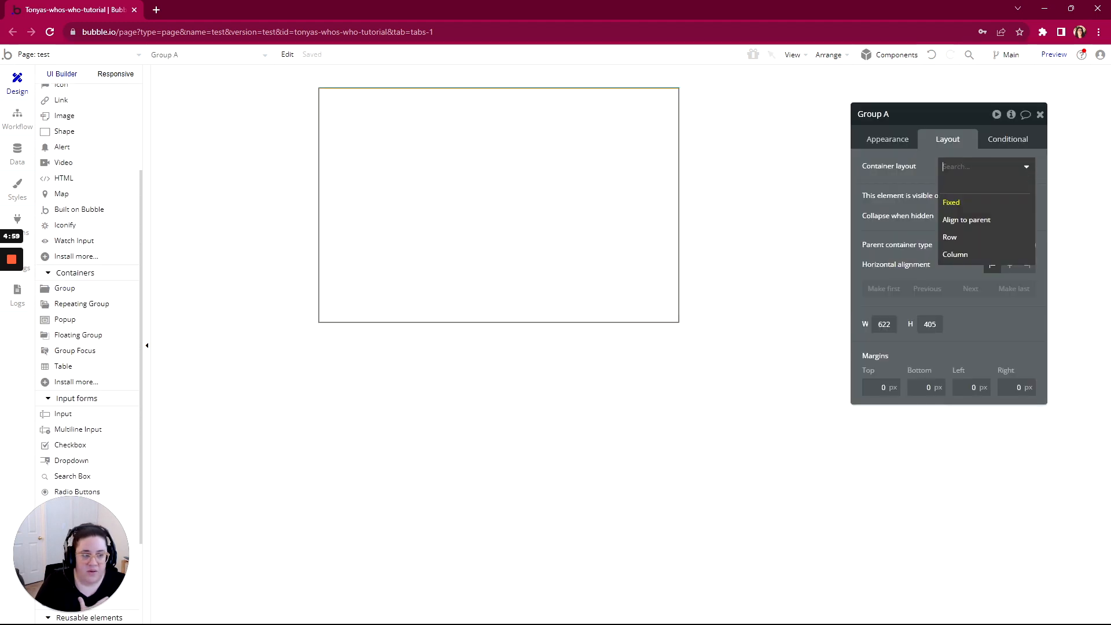
click(960, 258)
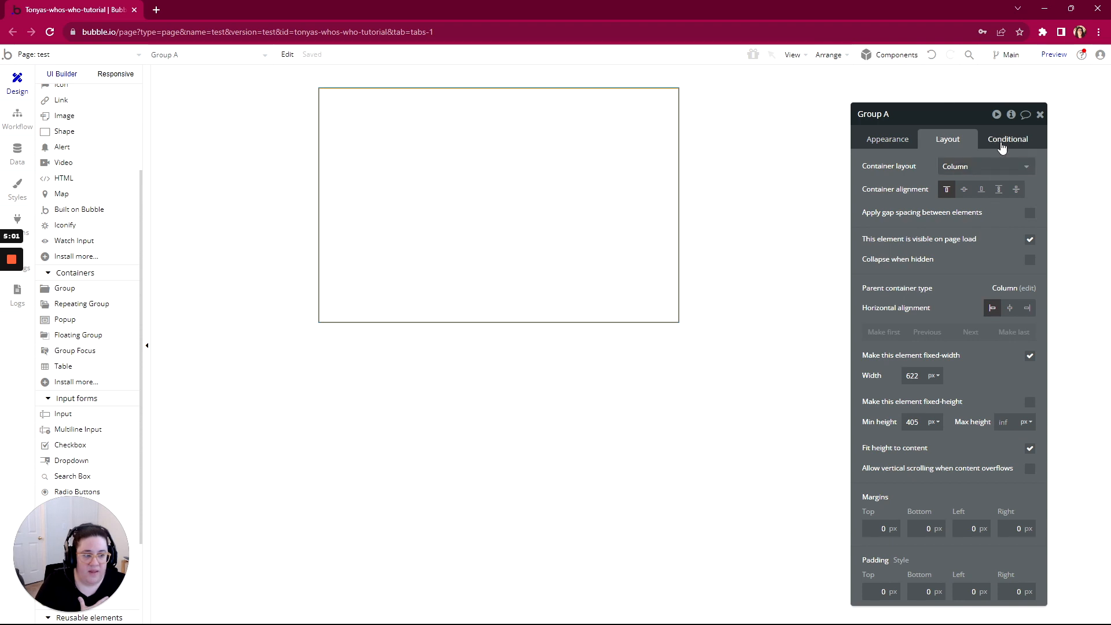
click(1030, 239)
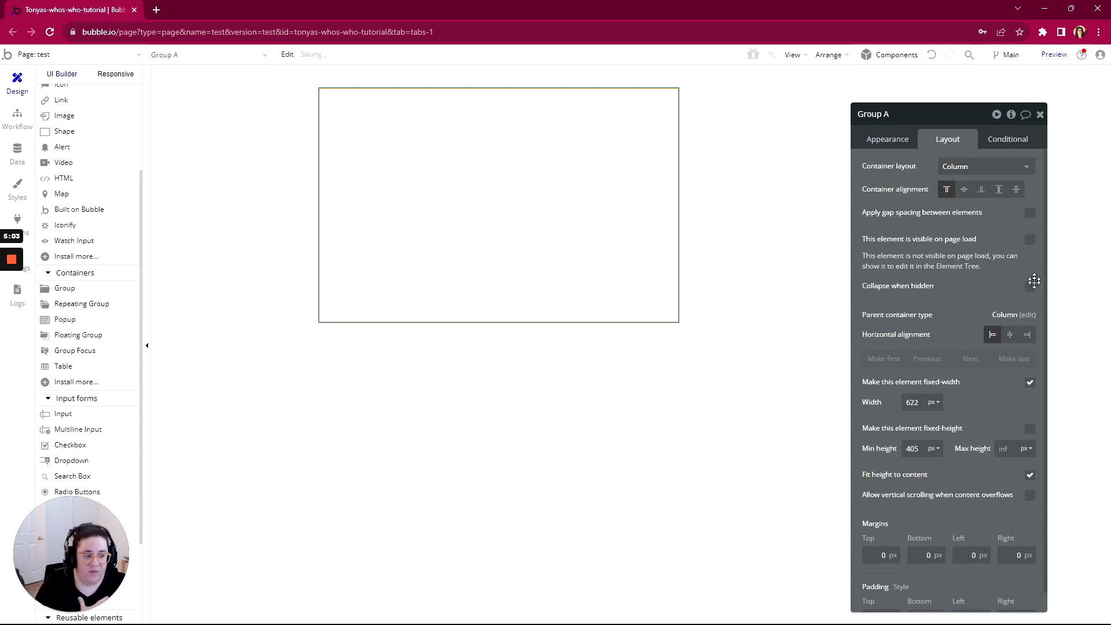
click(1032, 289)
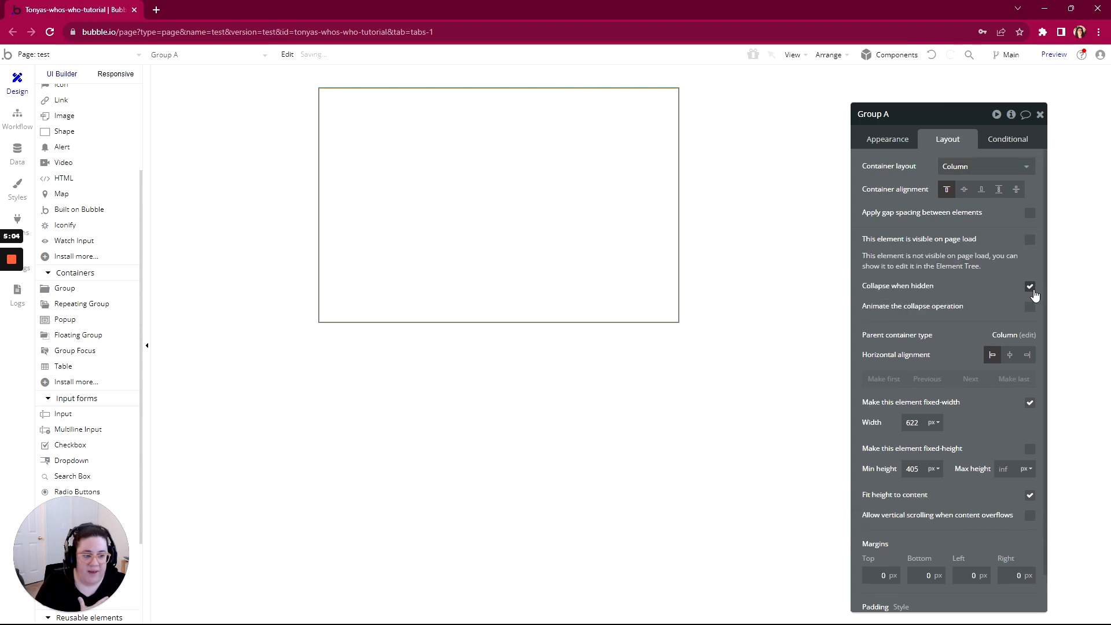
Add a condition making Group A visible when Current User's Role is App Admin
click(995, 143)
click(918, 164)
click(904, 172)
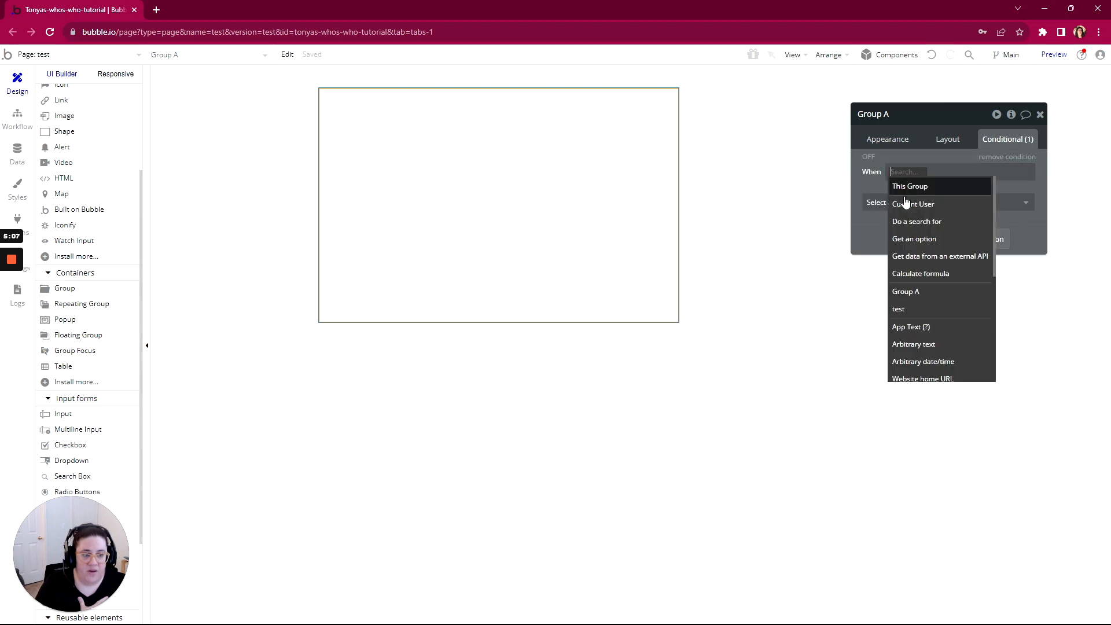
click(905, 202)
click(955, 219)
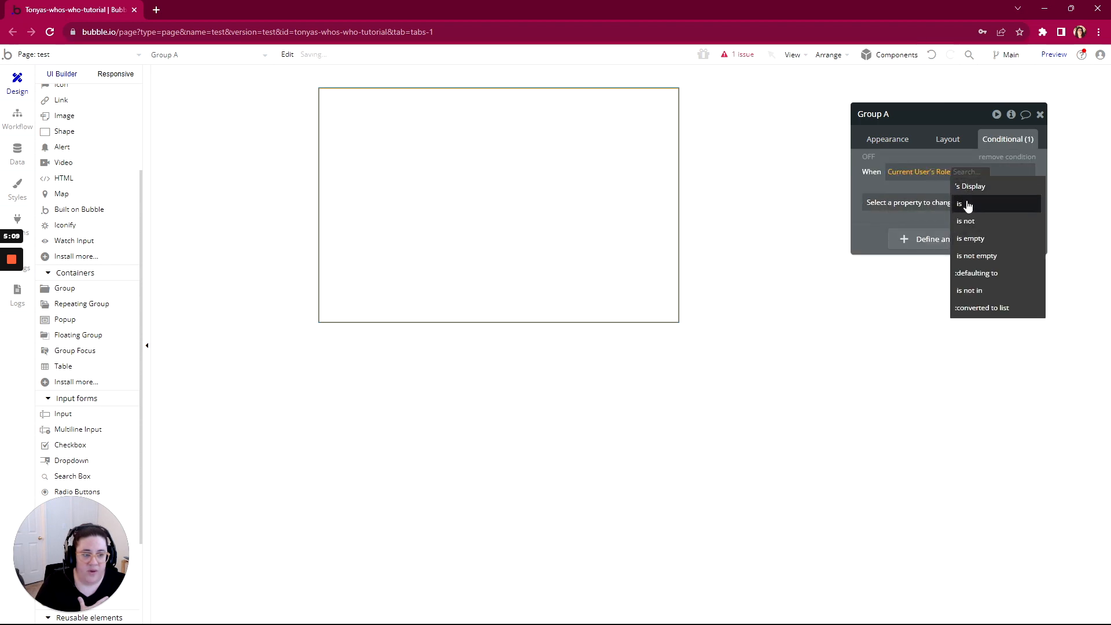
click(967, 212)
click(957, 186)
click(952, 201)
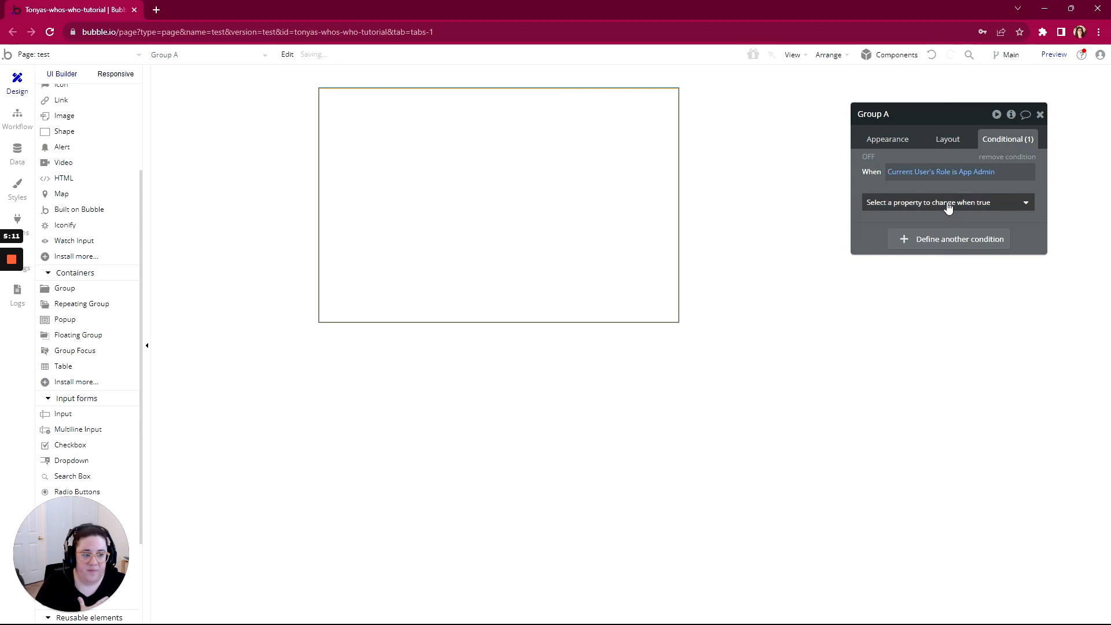
click(912, 242)
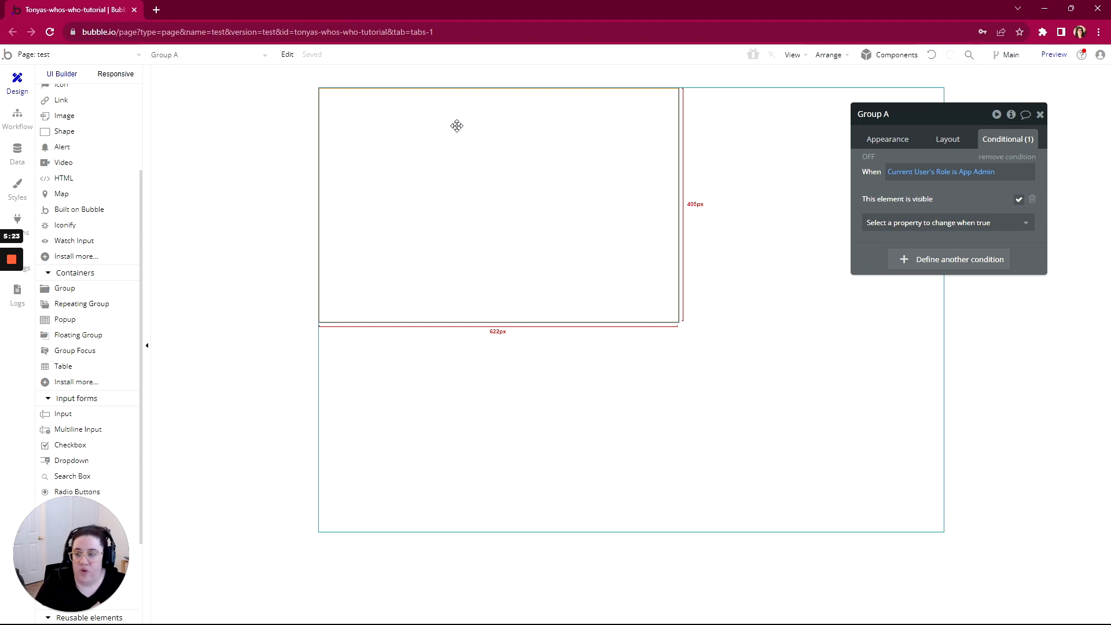
scroll(62, 243, up, 3)
Draw a button at the page's top-left and label it Schedule
click(69, 203)
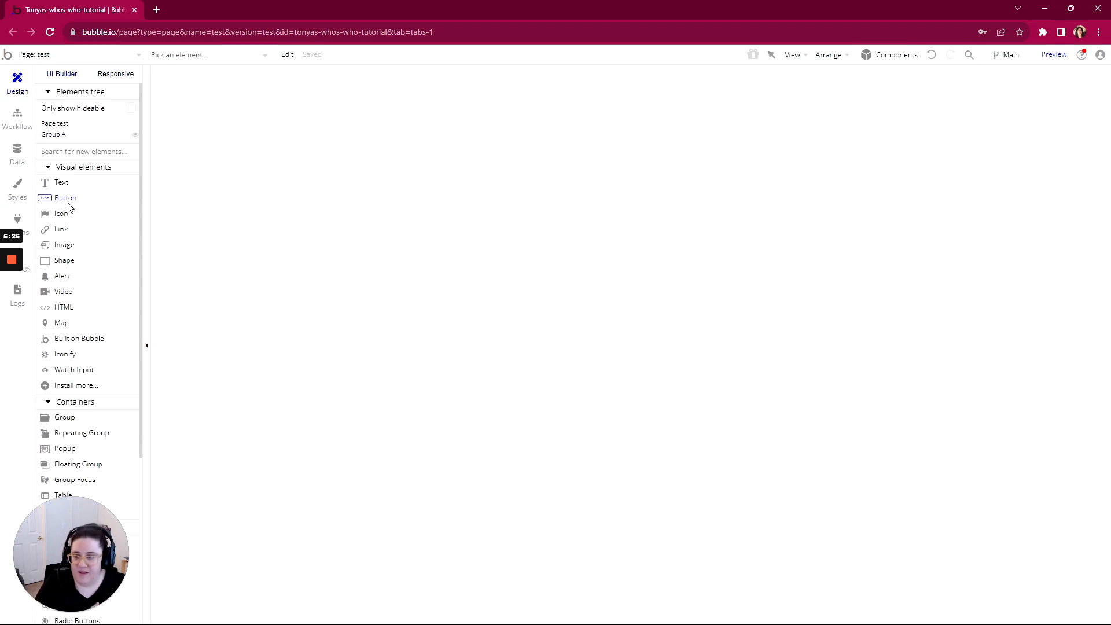
drag(339, 99, 412, 135)
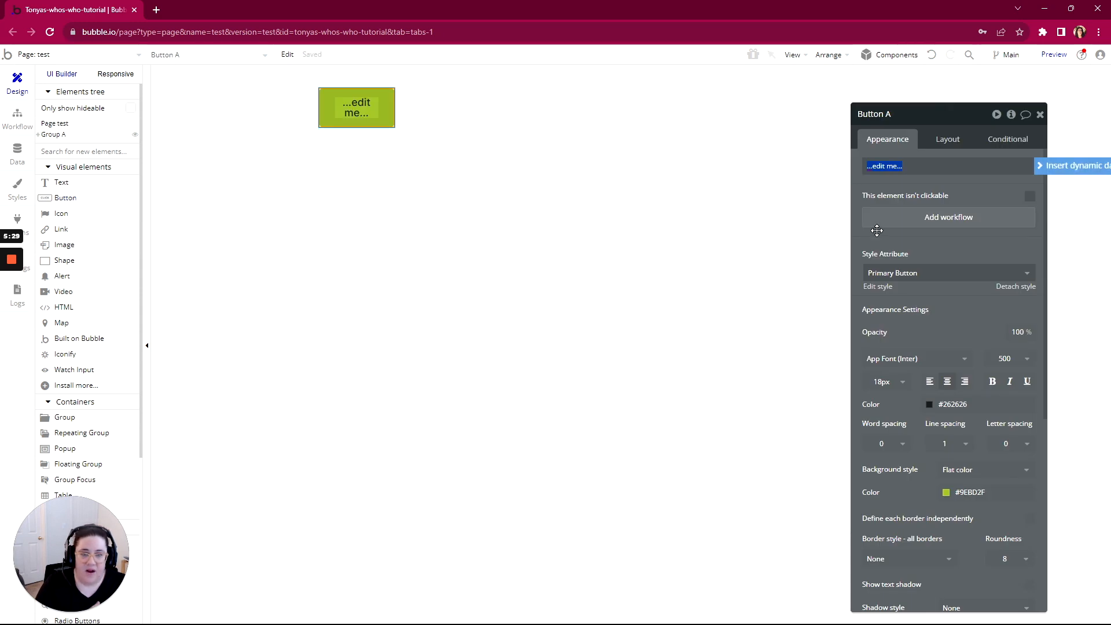
text(Schedule)
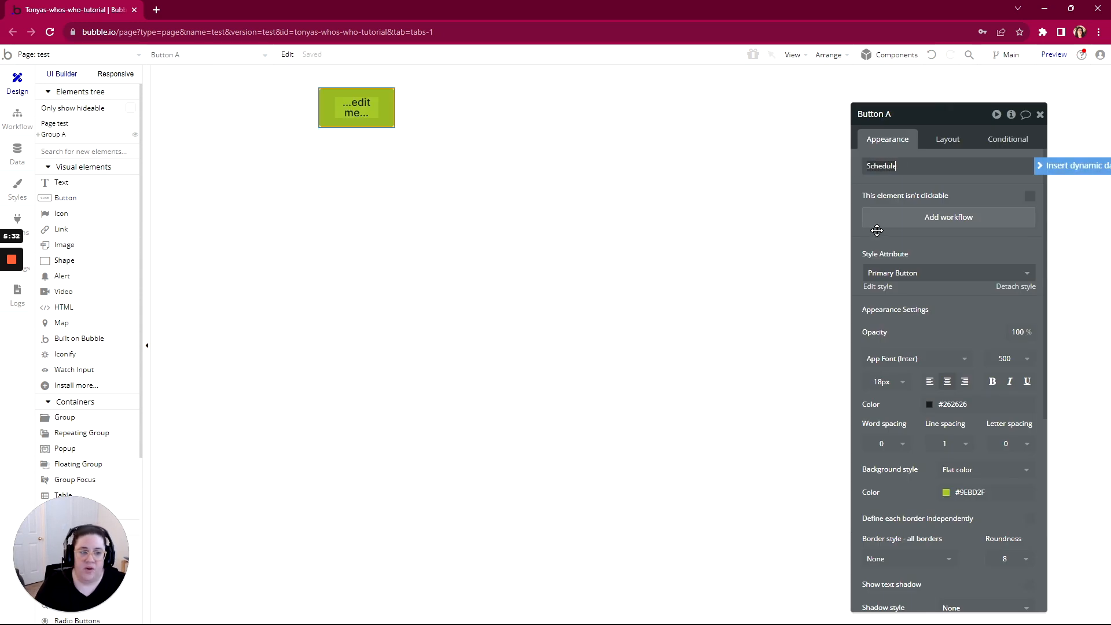
Create the button's click workflow with Schedule API Workflow as Step 1
click(922, 230)
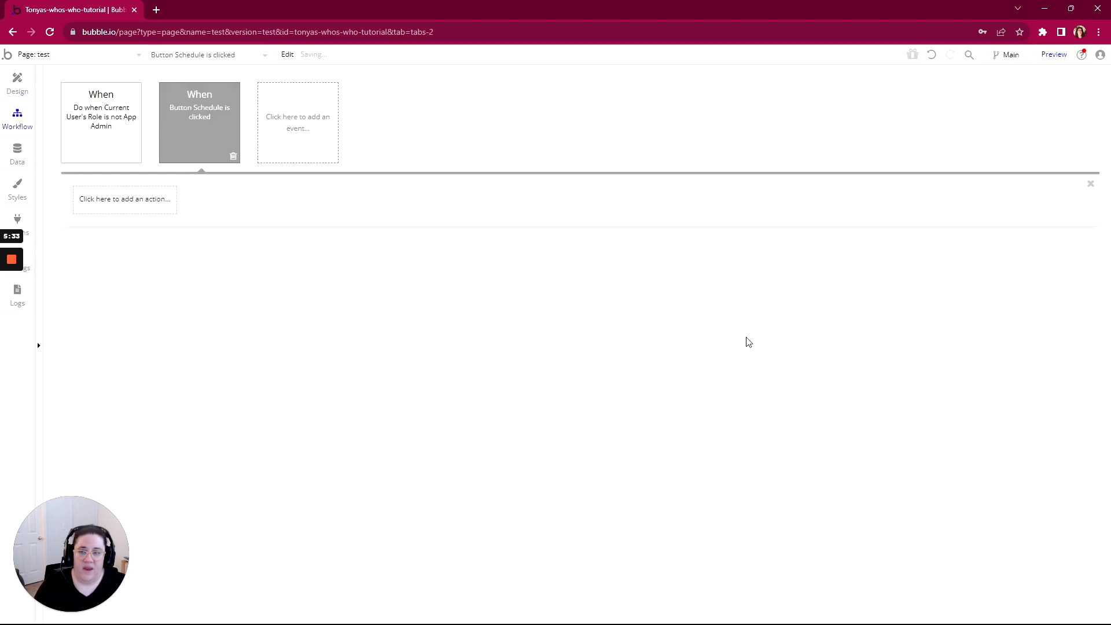
click(125, 207)
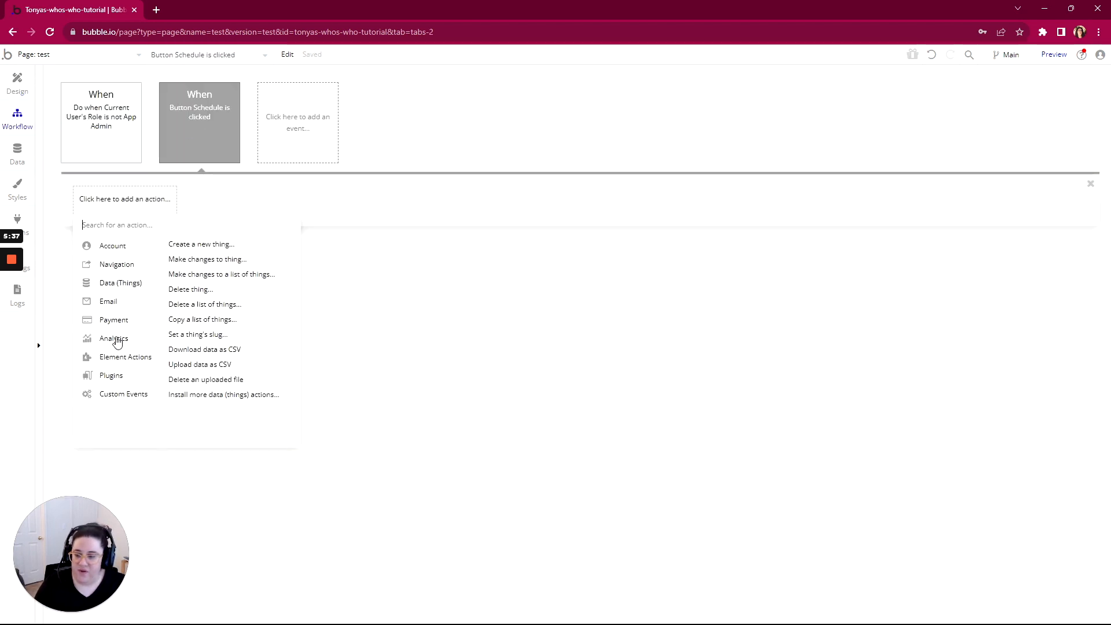
mouse_move(115, 399)
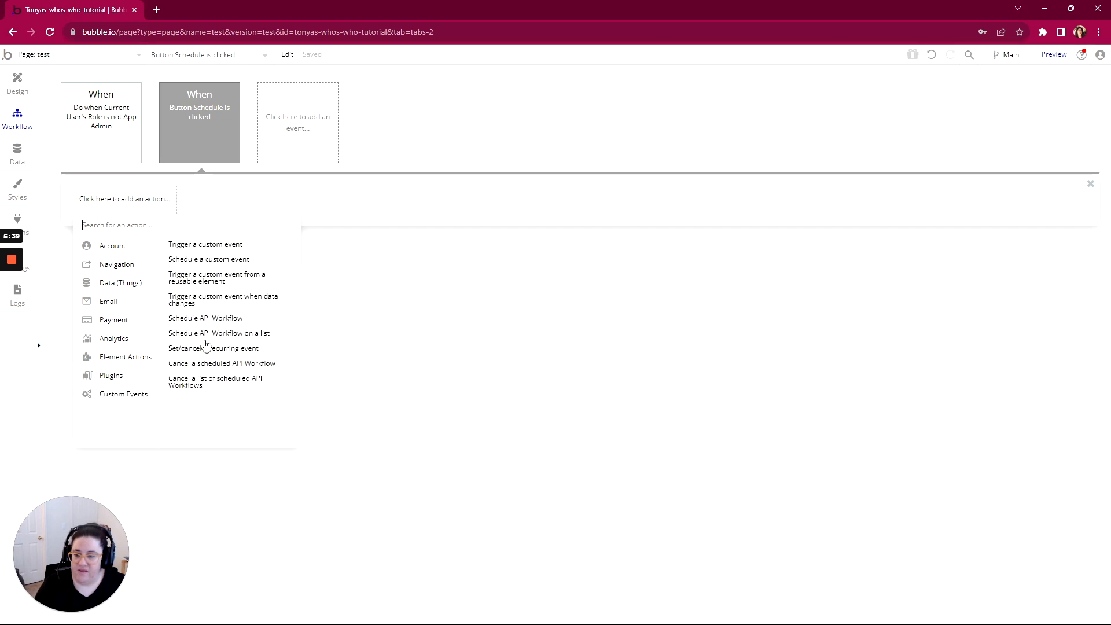
click(209, 321)
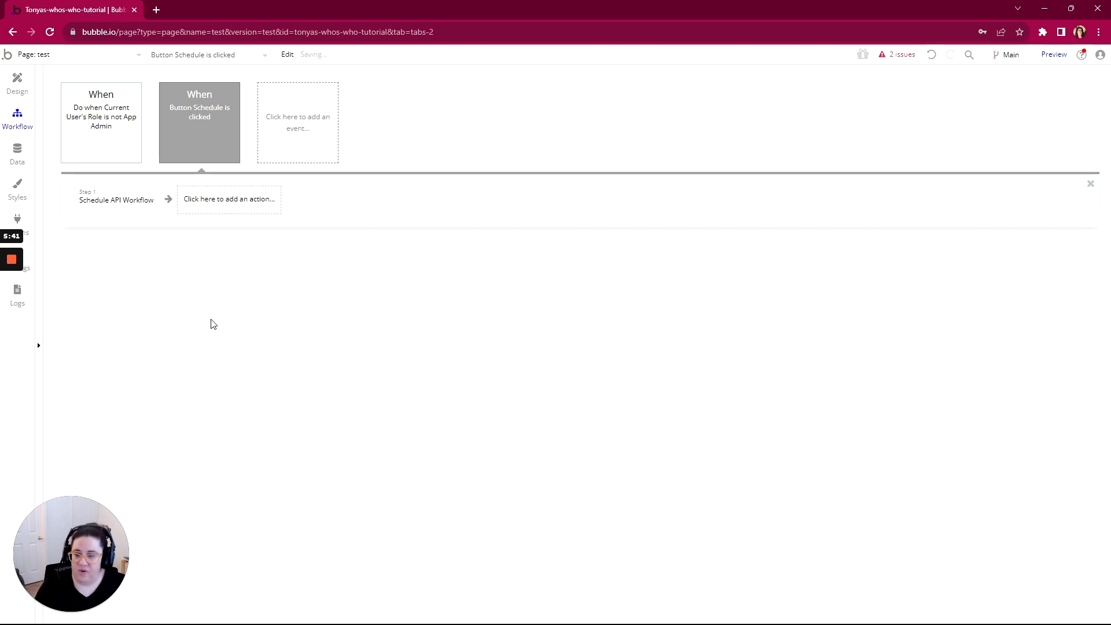
Schedule the reminder_email workflow with an arbitrary date/time as its scheduled date
click(991, 143)
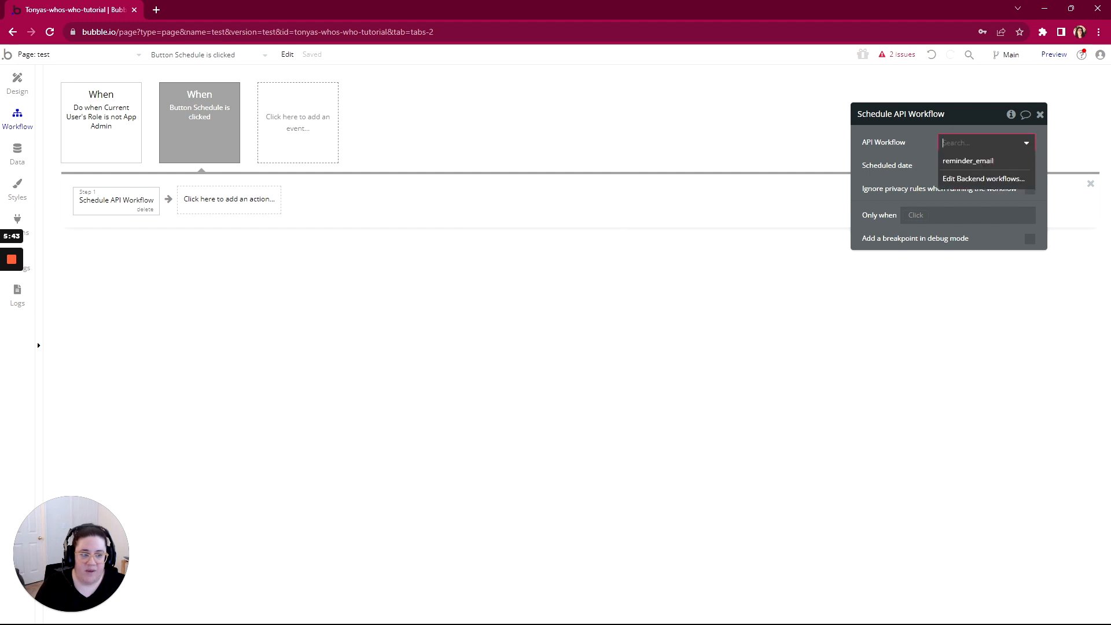
click(981, 164)
click(954, 166)
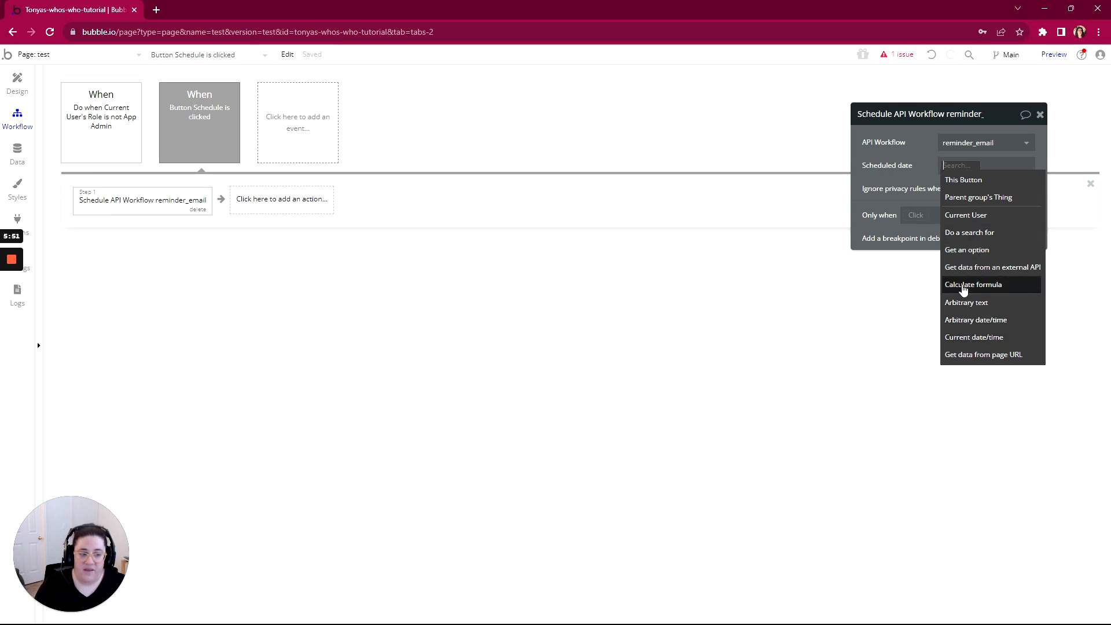
click(961, 321)
Enter 'september 15 at 9am' and confirm it parses to Fri Sep 15 2023, 09:00 MST
text(se)
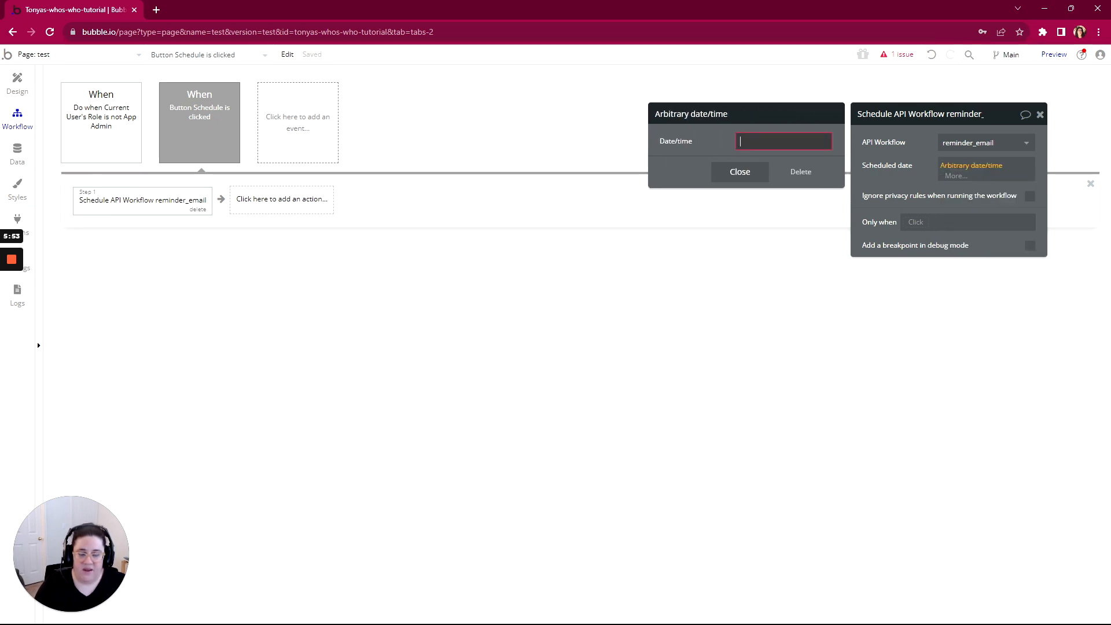
text(ptember)
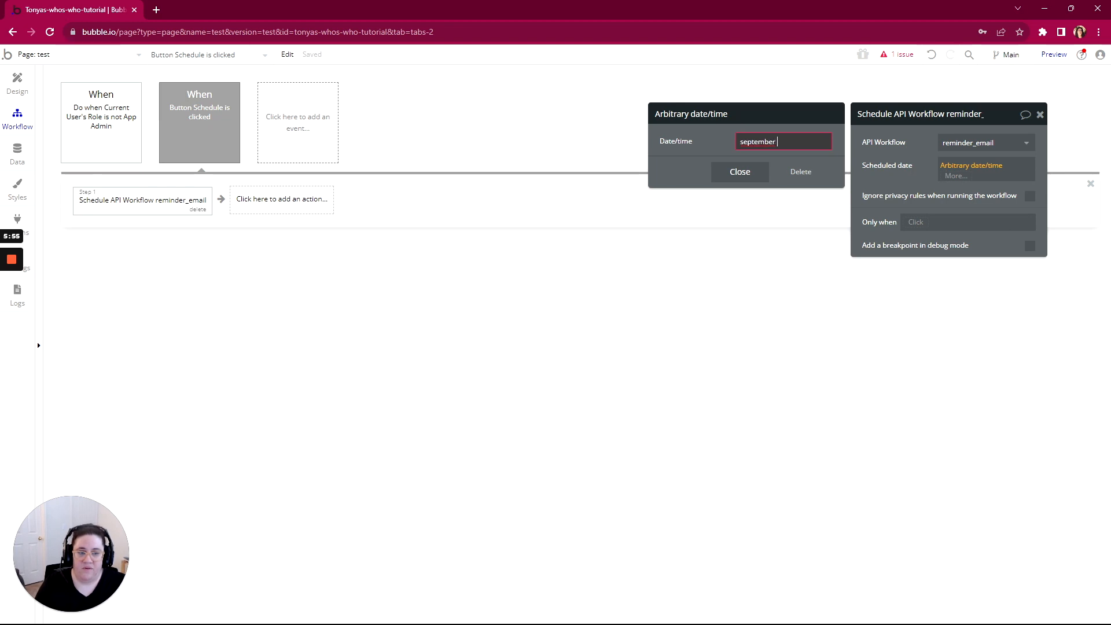
text( 15 a)
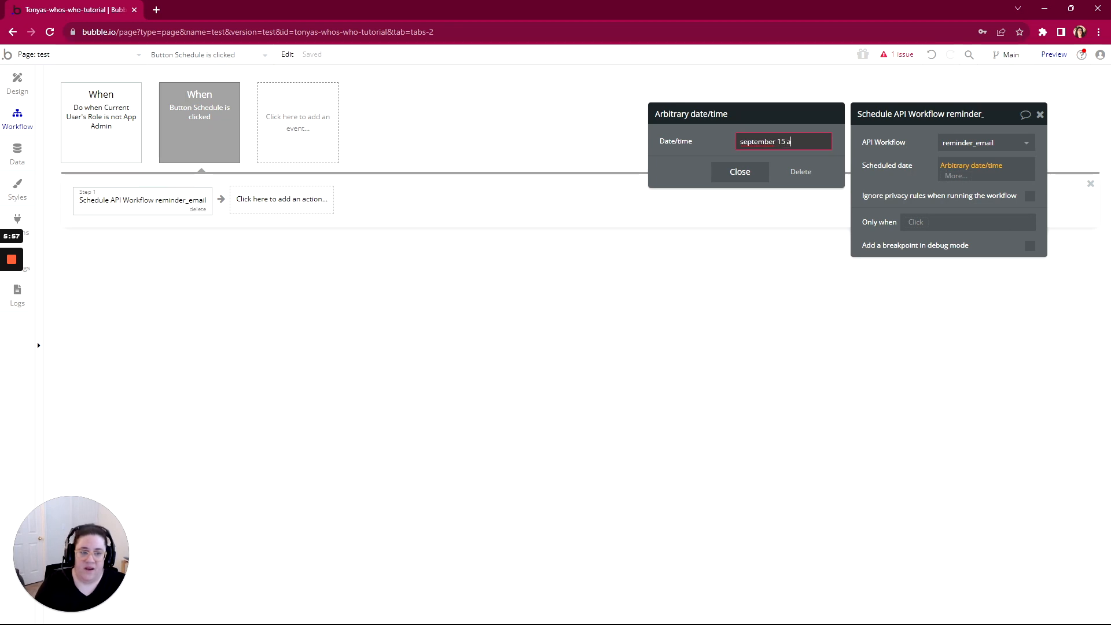
text(t 9am)
key(Return)
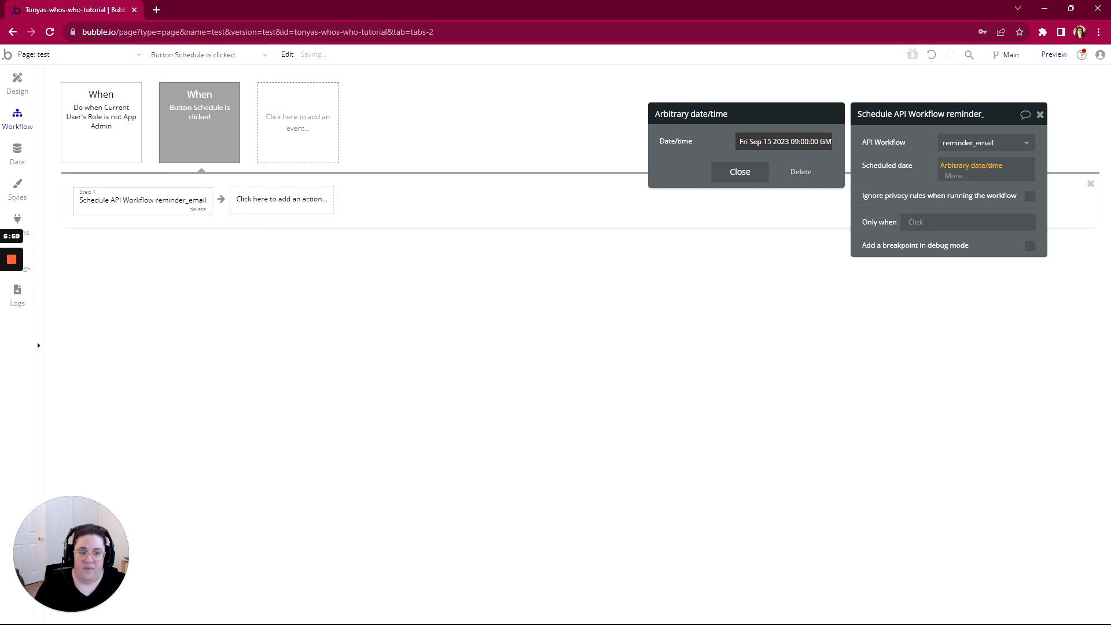
drag(772, 141, 733, 148)
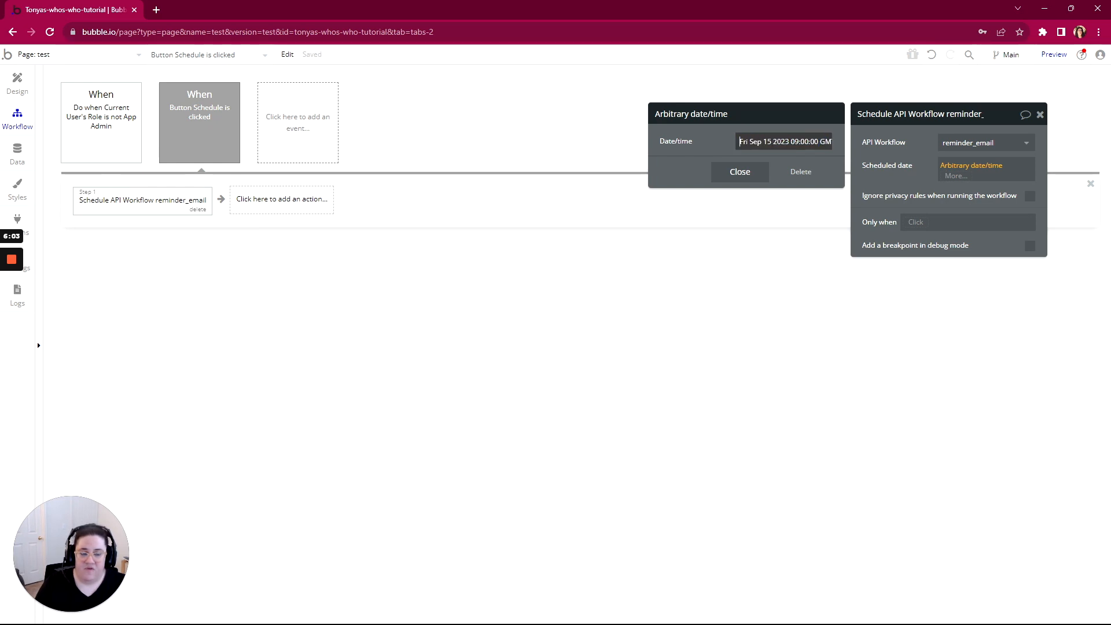
key(ctrl+shift+Right)
key(ctrl+shift+Right)
key(ctrl+shift+Right)
key(ctrl+shift+Right)
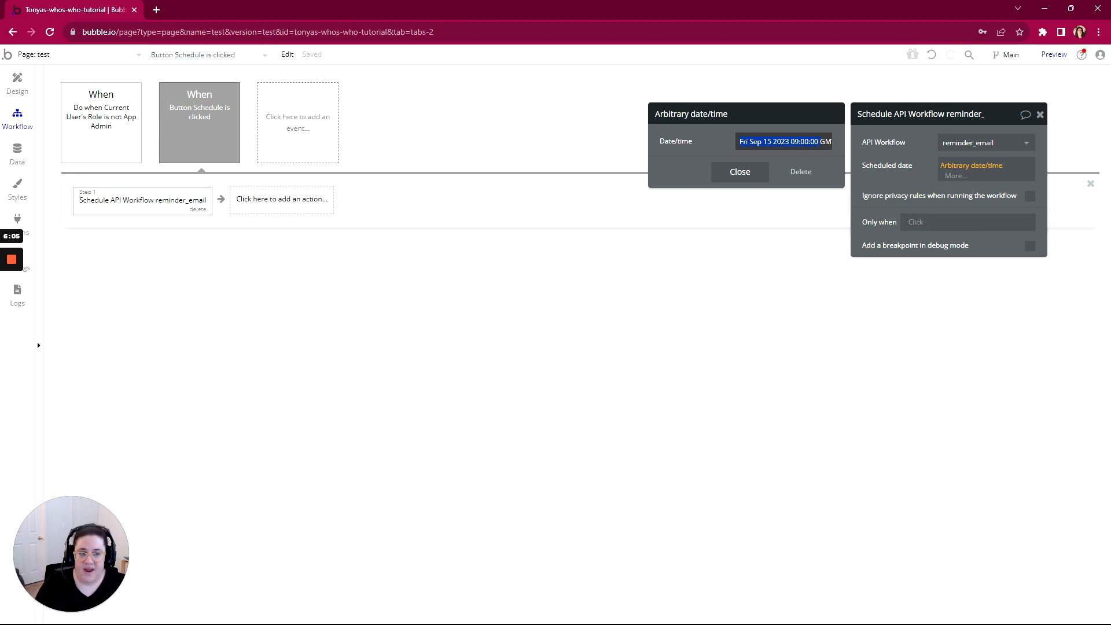
key(shift+End)
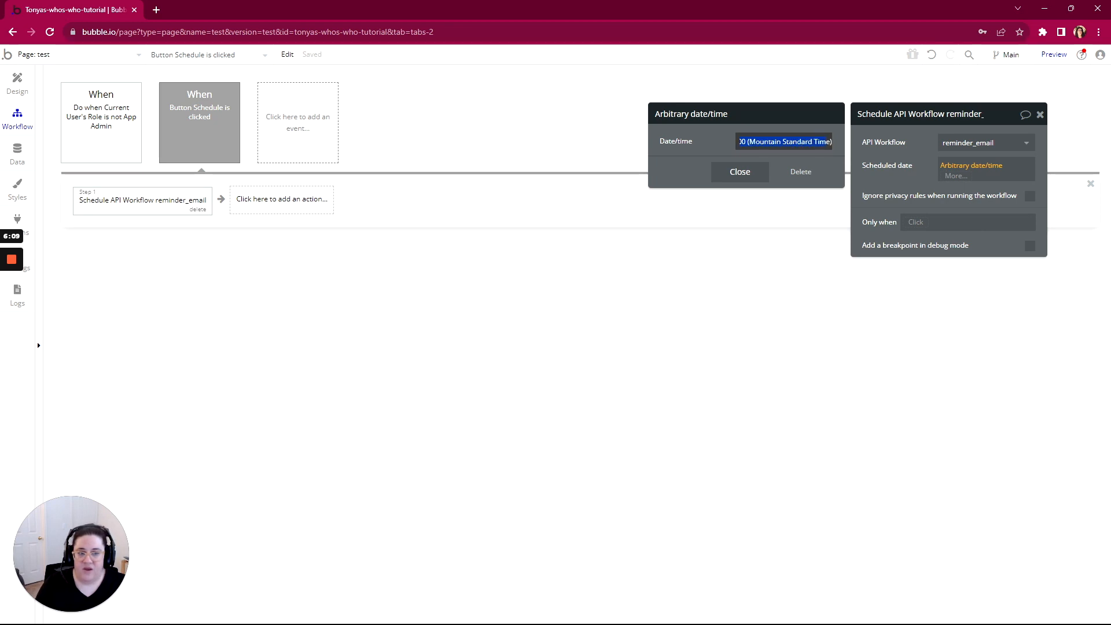
click(906, 183)
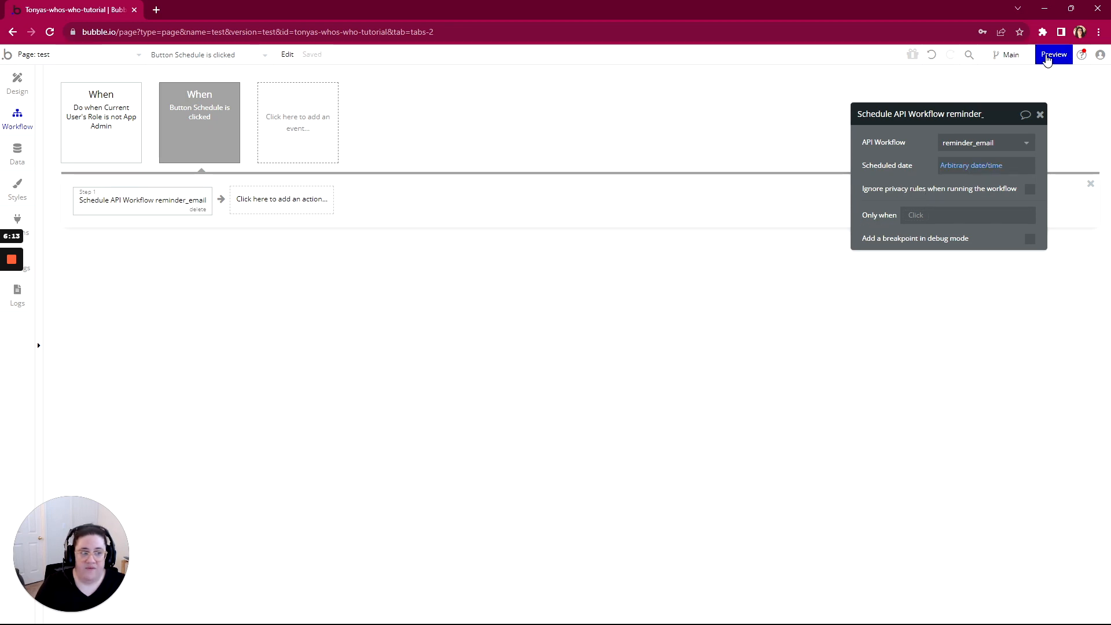
Preview the app, run the test page as the fourth All Users entry, and click Schedule
click(1047, 58)
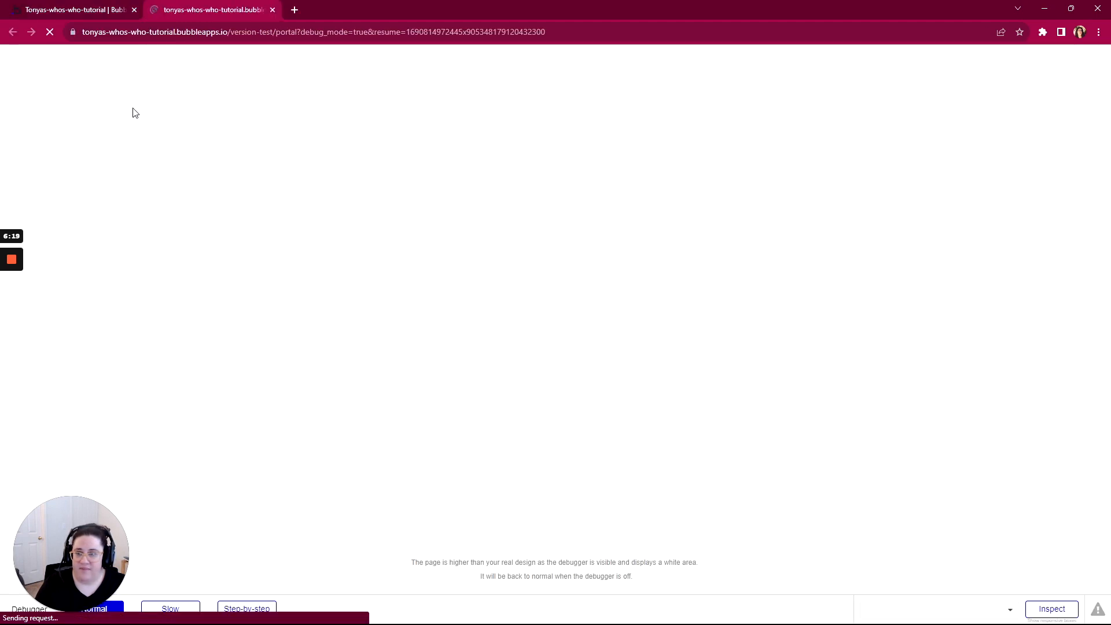
click(79, 17)
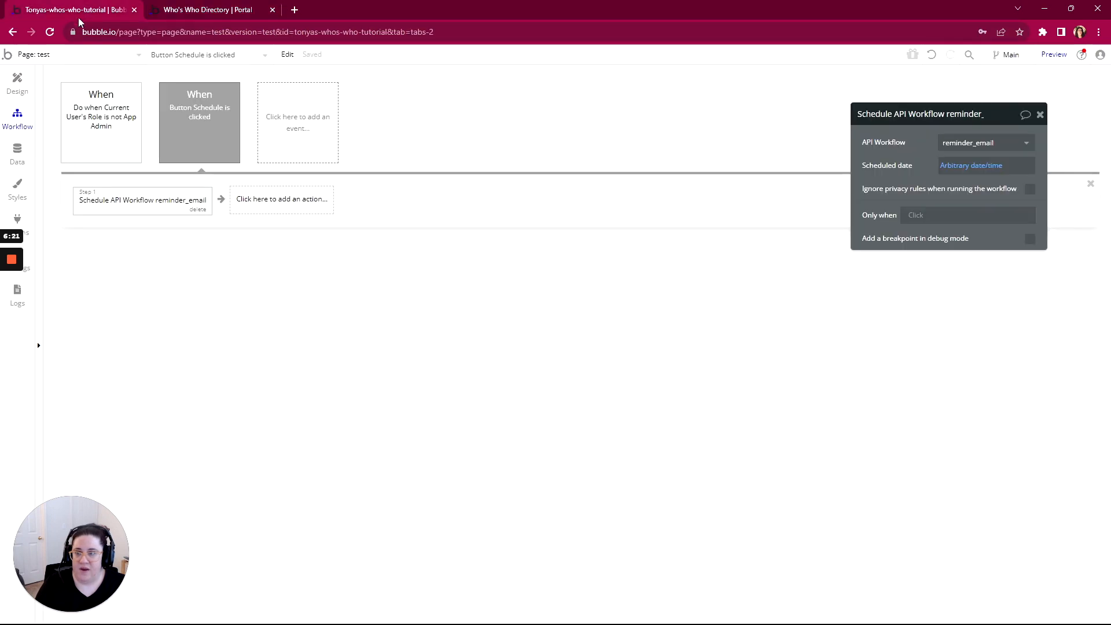
click(19, 156)
click(225, 100)
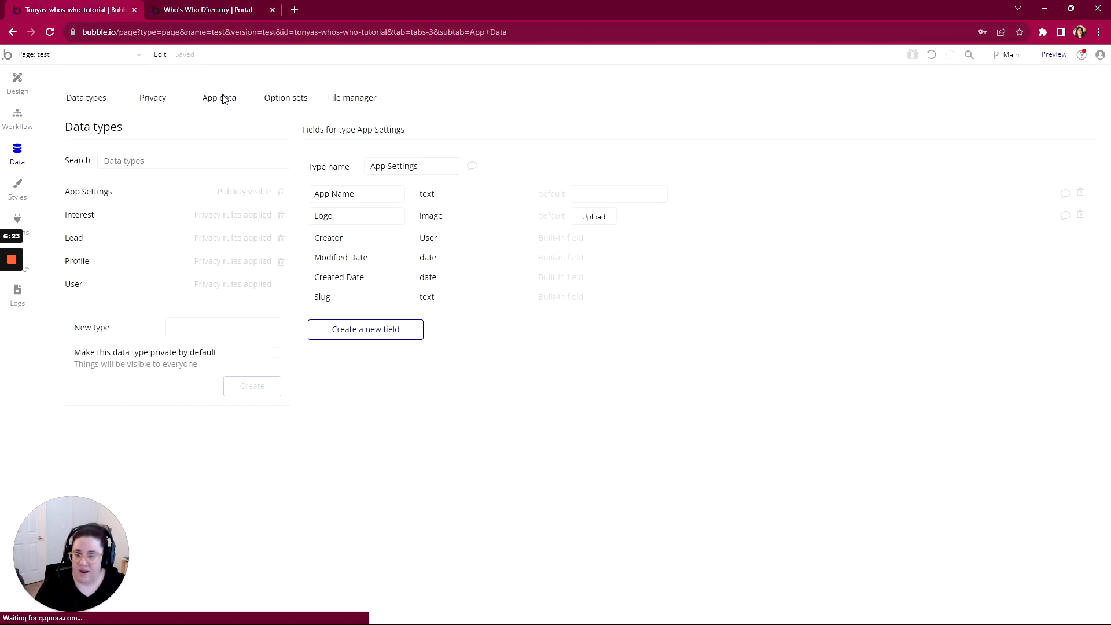
click(87, 352)
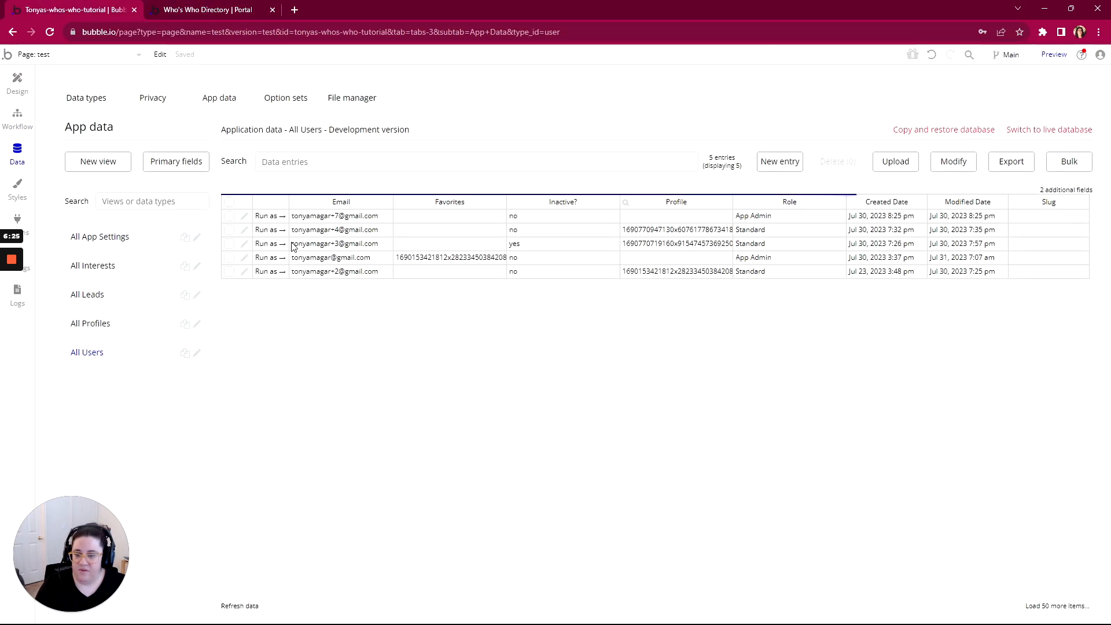
click(270, 257)
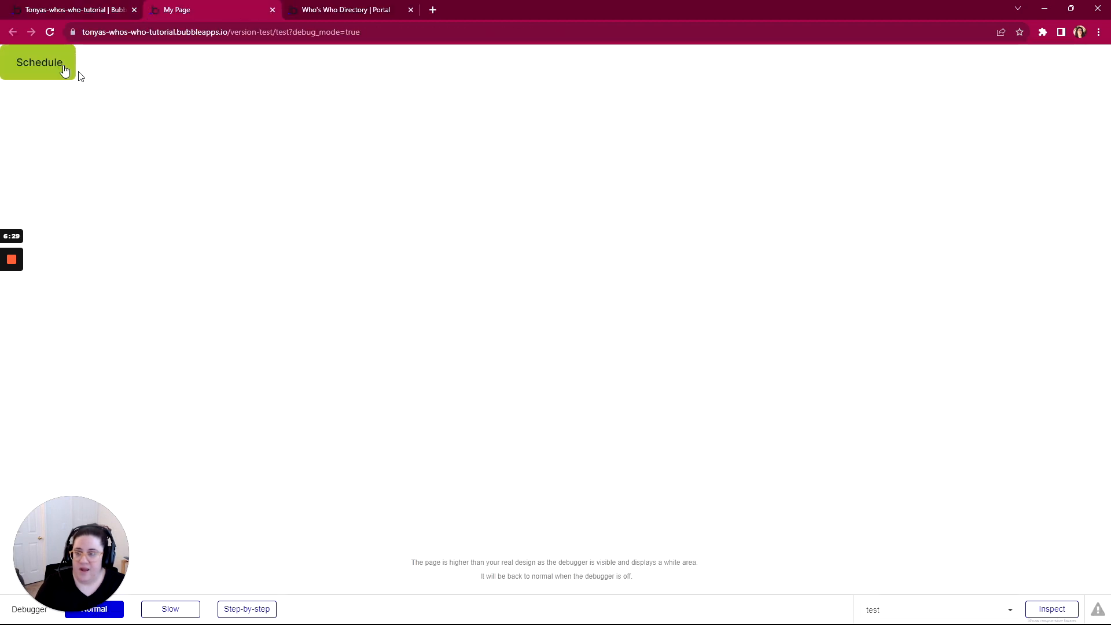
click(32, 69)
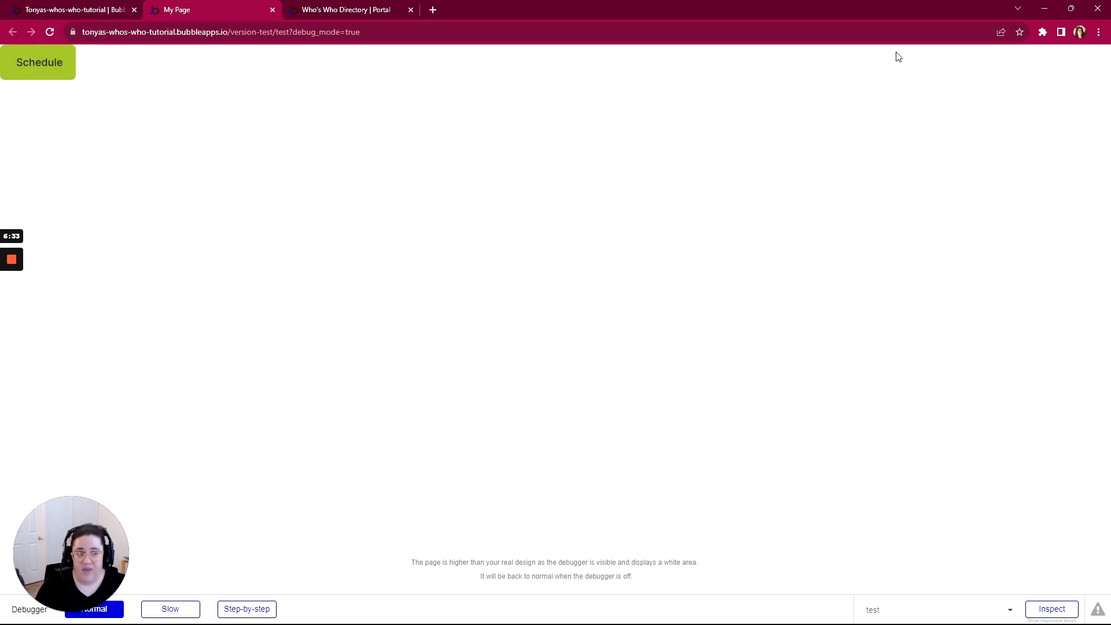
click(95, 12)
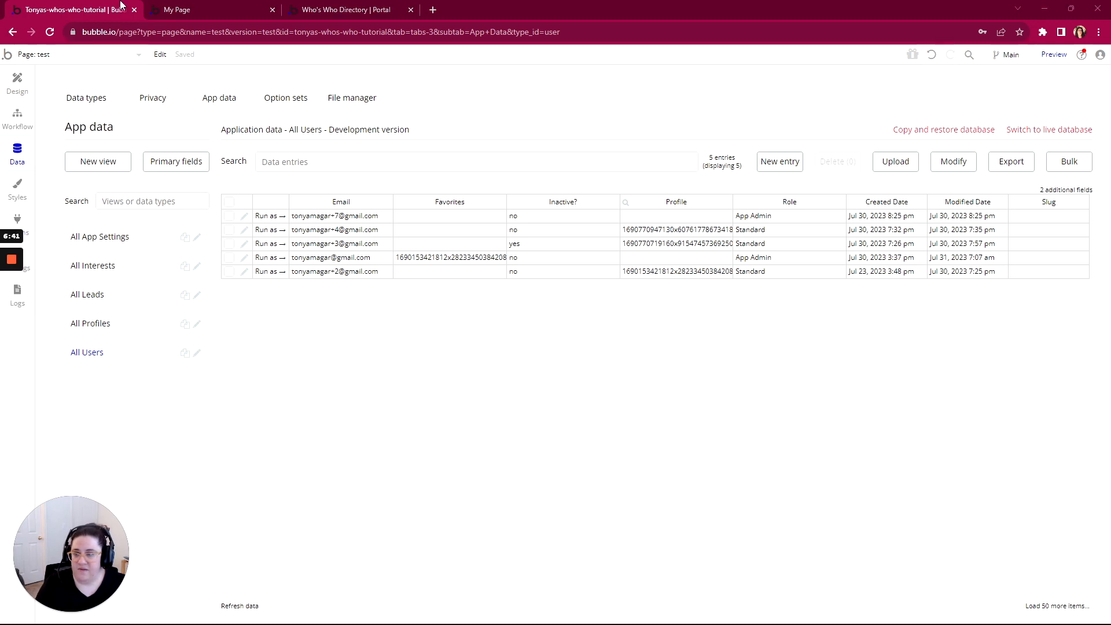
Move the editor into its own maximized window, open Logs, and scroll through the App Metrics charts
drag(96, 11, 180, 38)
click(102, 320)
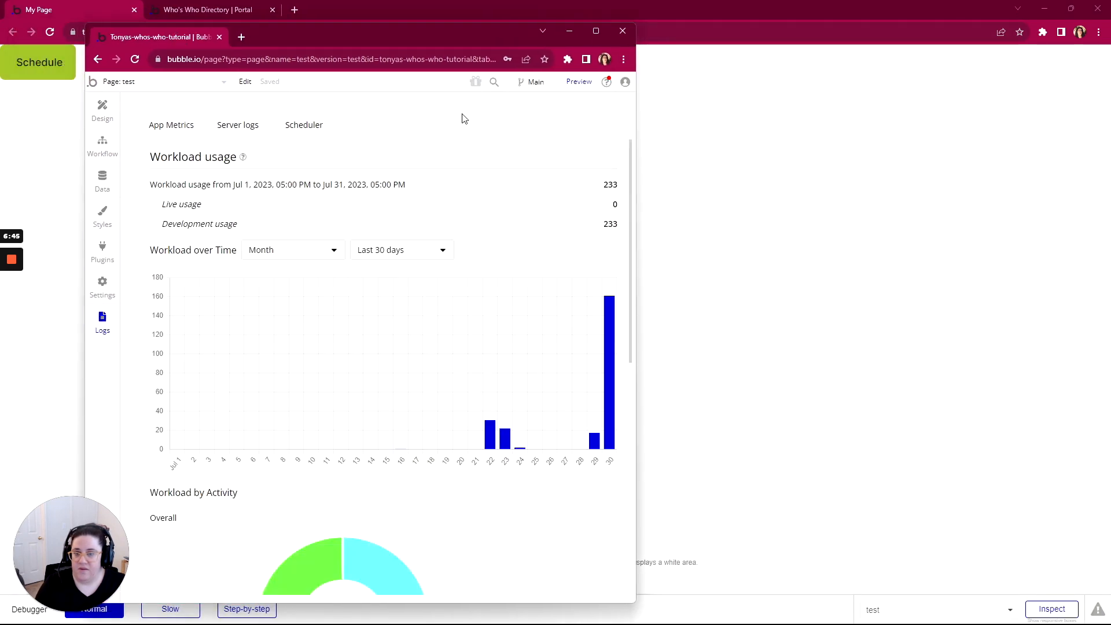
click(595, 31)
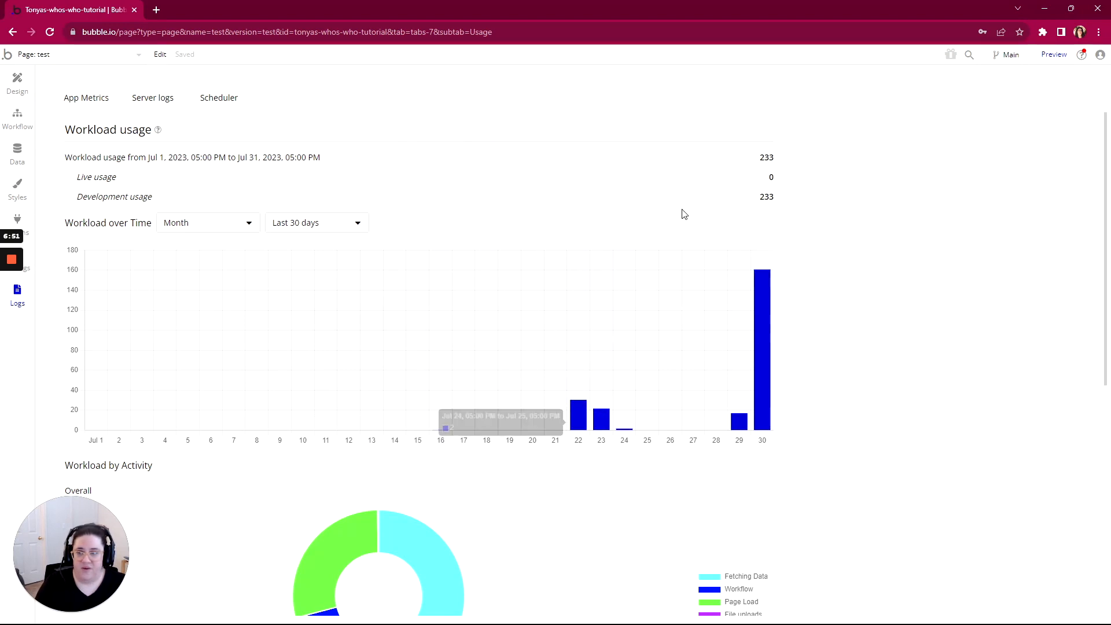
scroll(508, 313, down, 1)
scroll(508, 313, up, 1)
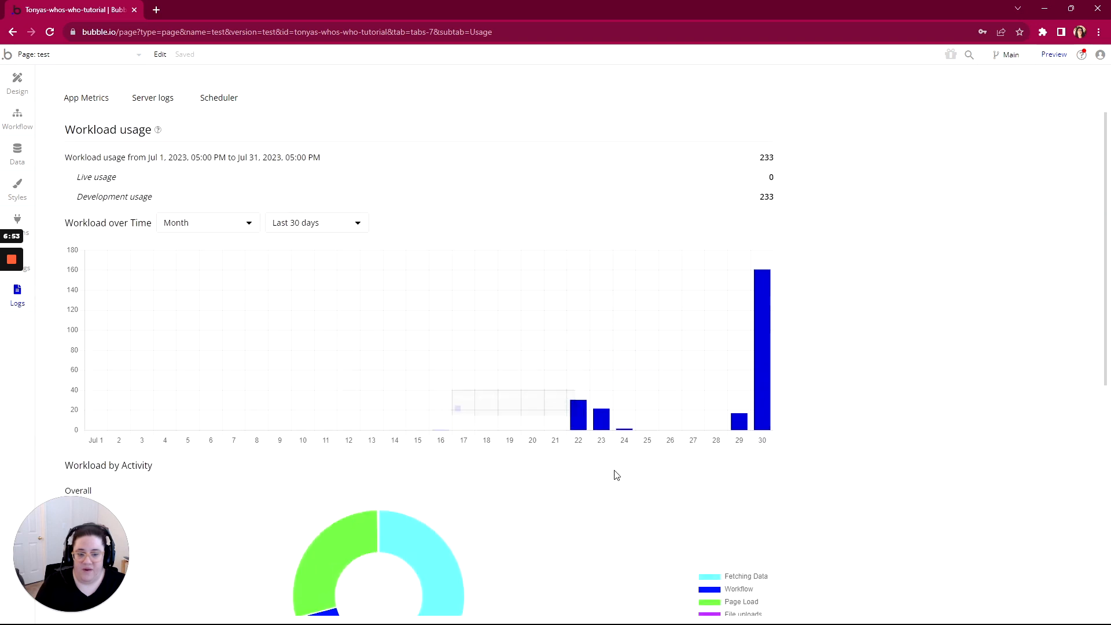
mouse_move(601, 425)
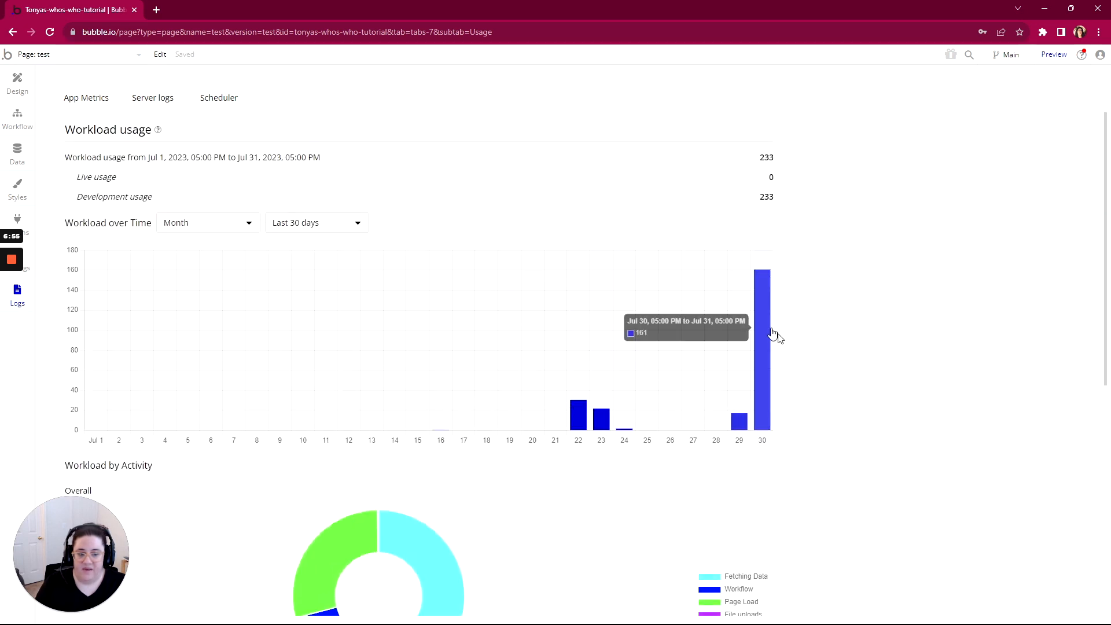
scroll(483, 346, down, 1)
scroll(483, 346, down, 7)
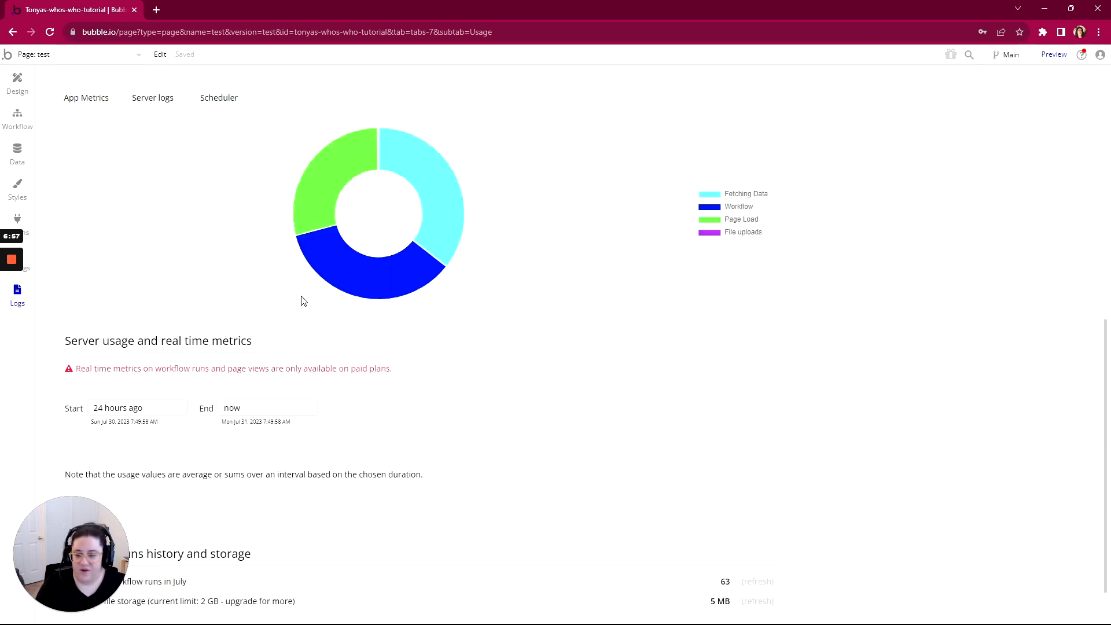
scroll(164, 277, up, 7)
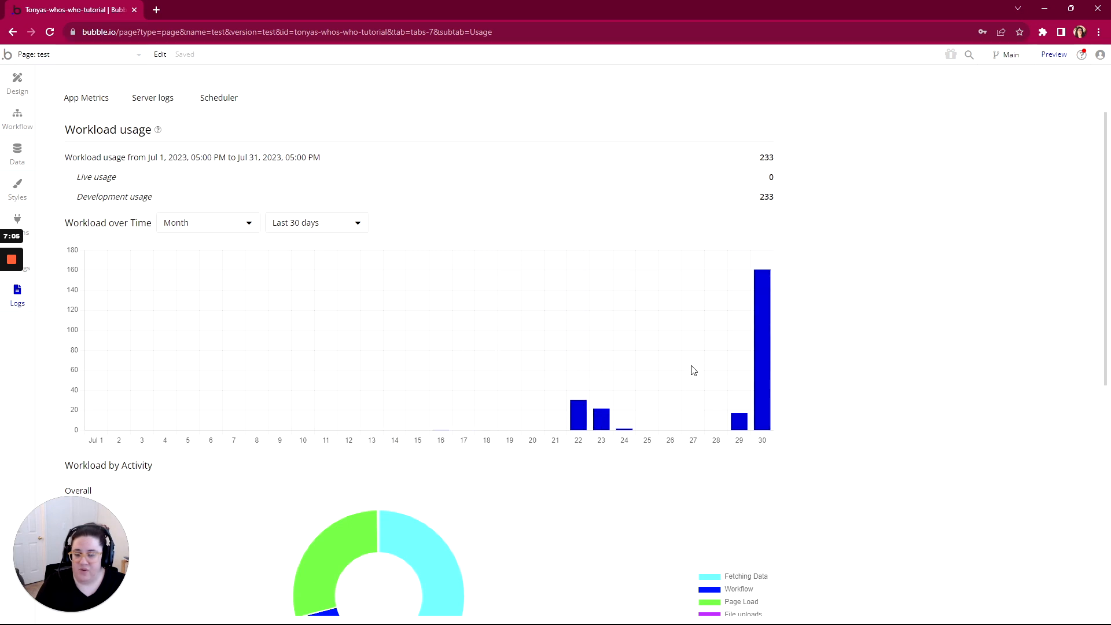
scroll(506, 395, down, 1)
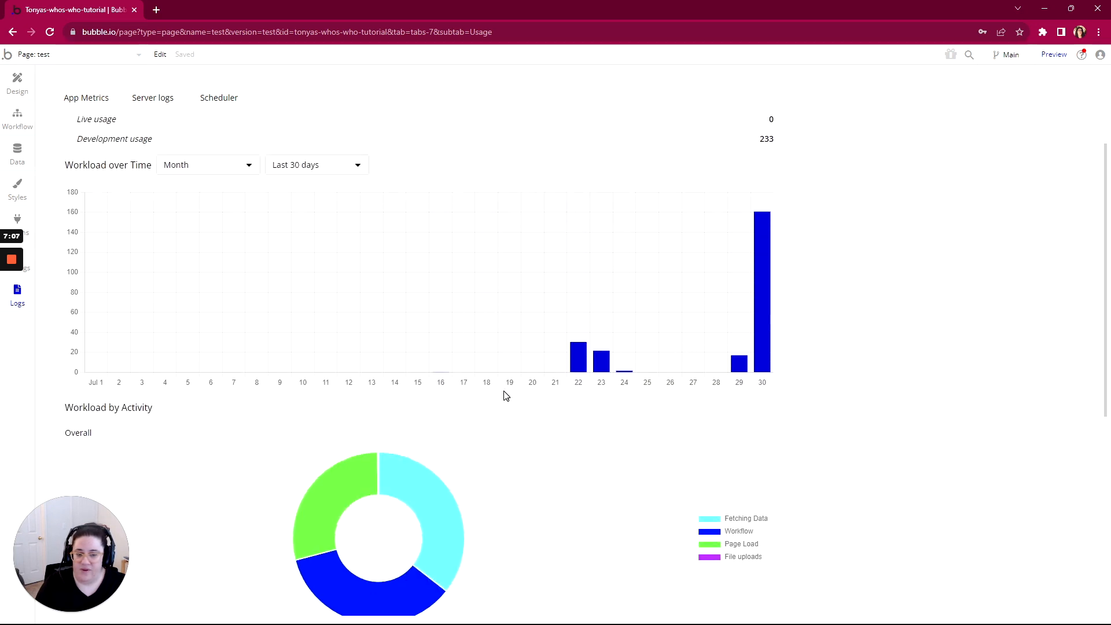
scroll(505, 396, down, 6)
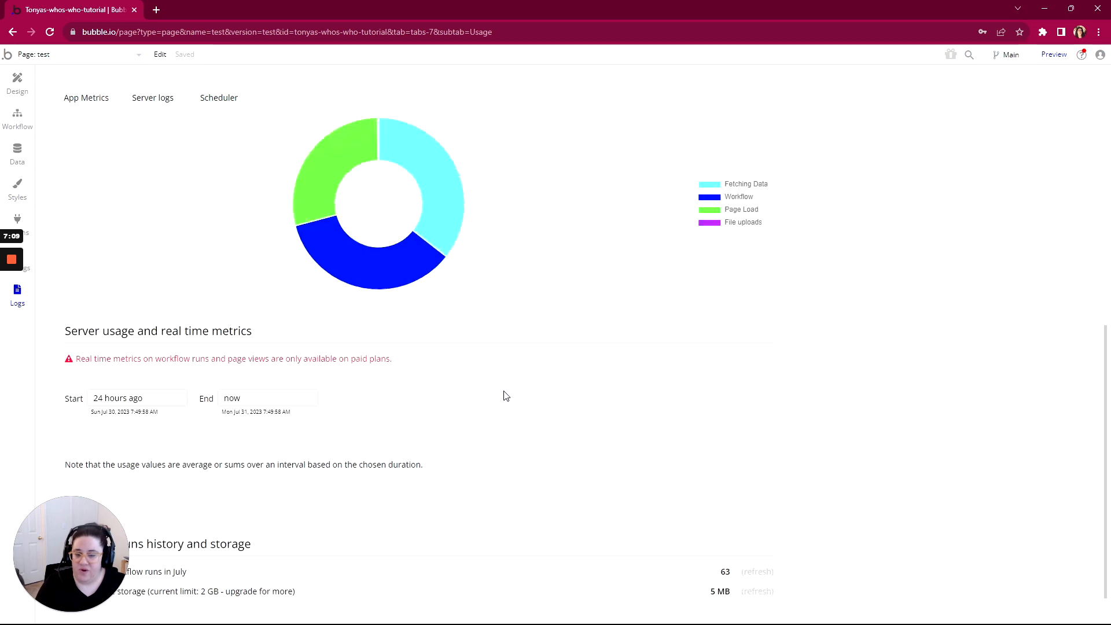
scroll(506, 396, up, 7)
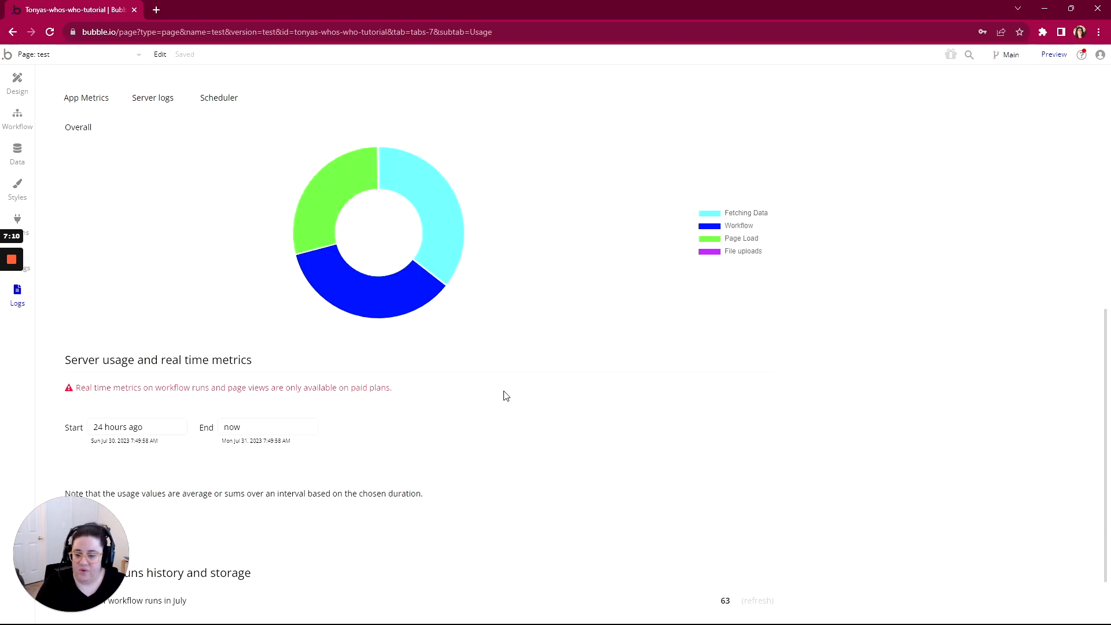
Show the Logs Scheduler list, revealing reminder_email (ID 71) queued for Sep 15, 2023 9:00 am
click(218, 99)
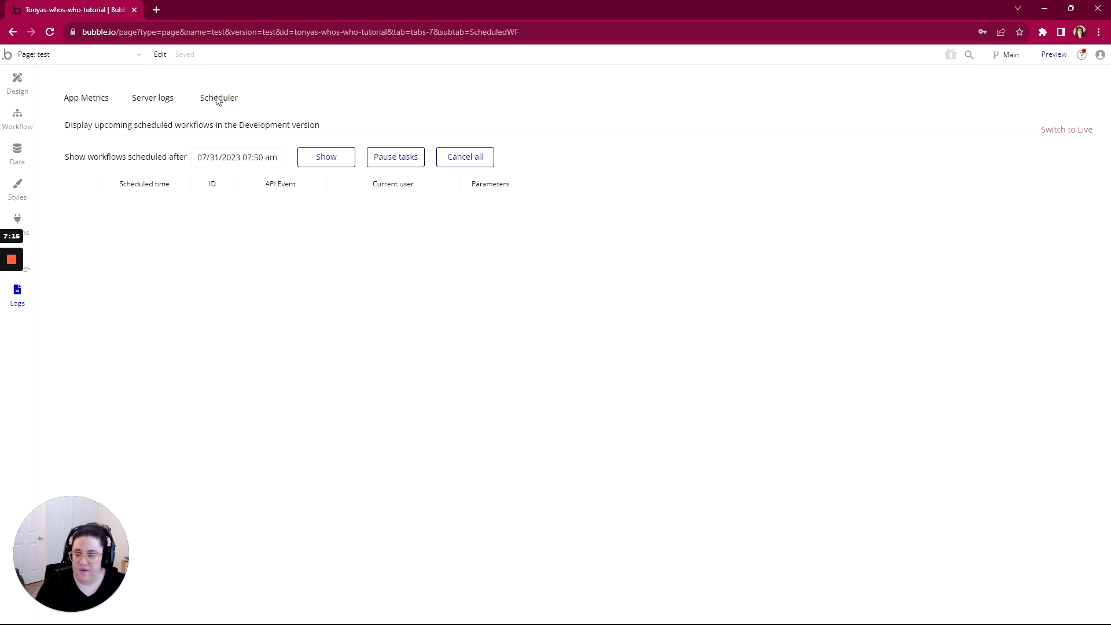
click(345, 165)
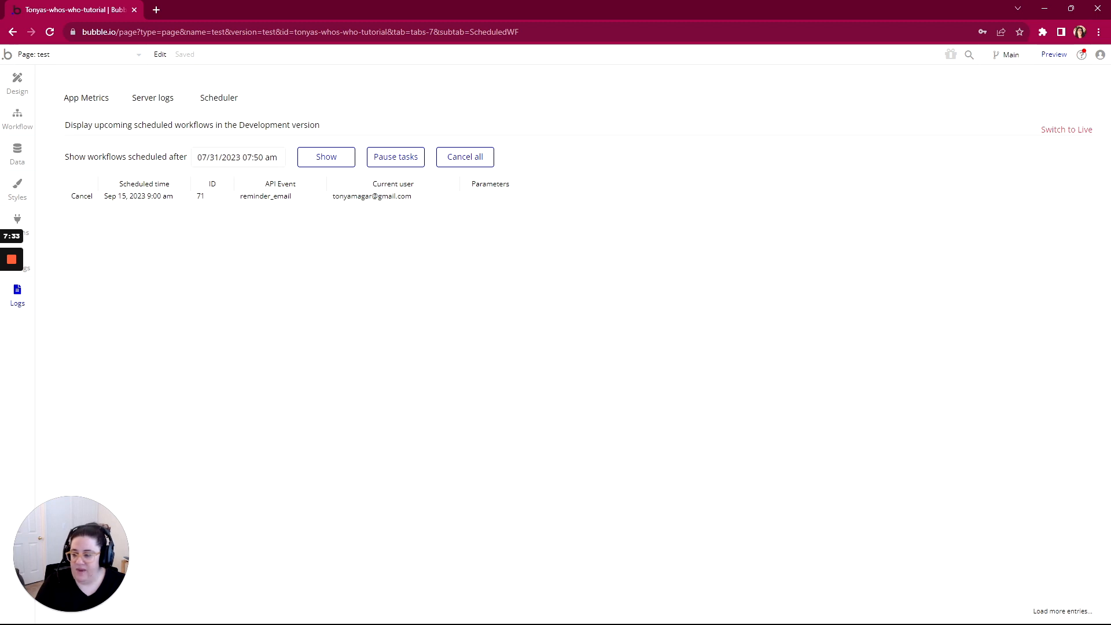
Bring WorkFlowy forward, shift its window right, and mark Scheduling/Processing complete
key(alt+Tab)
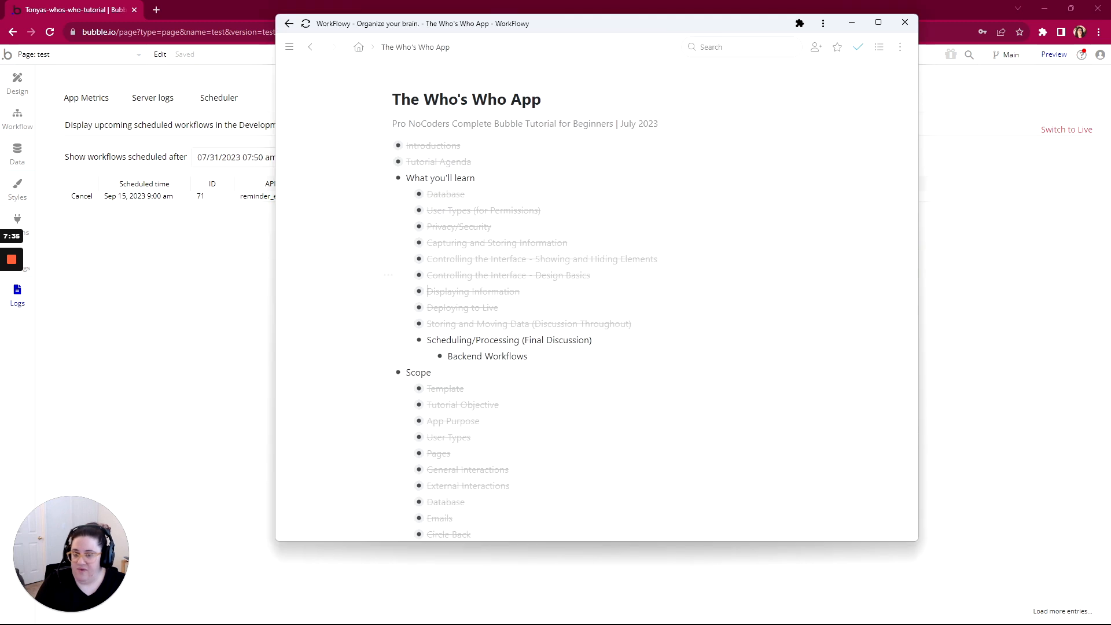
scroll(399, 352, down, 2)
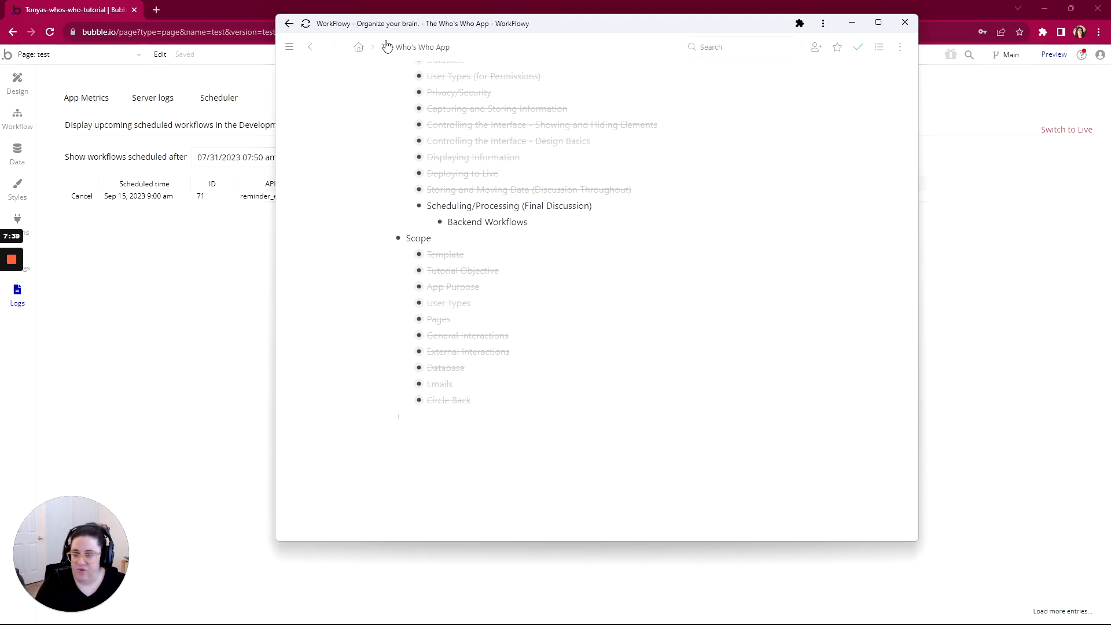
drag(546, 27, 703, 29)
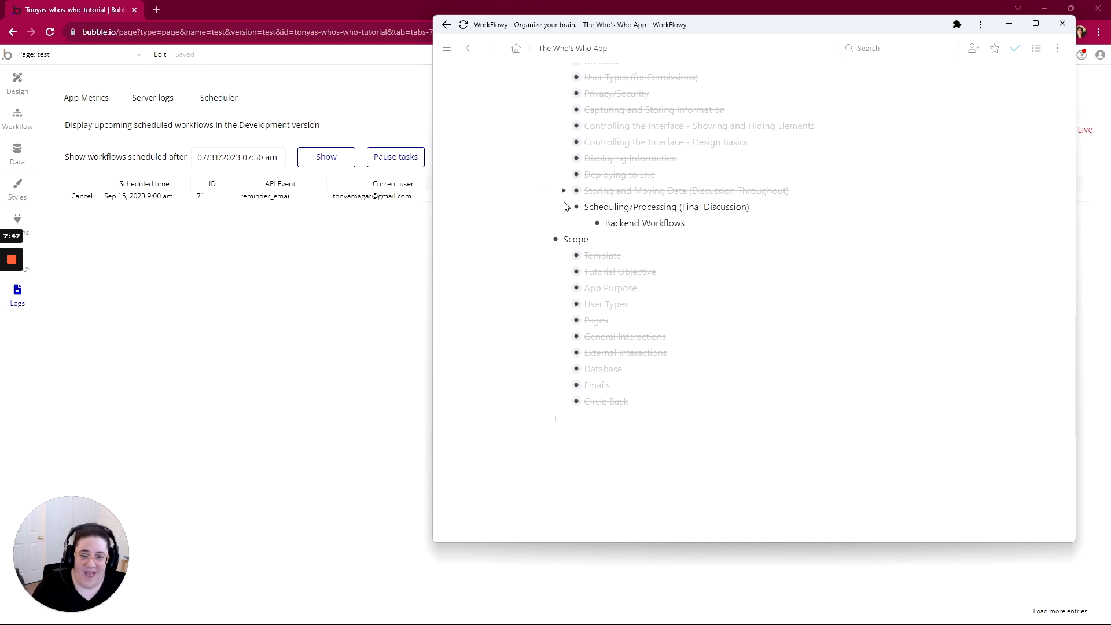
click(546, 207)
click(571, 257)
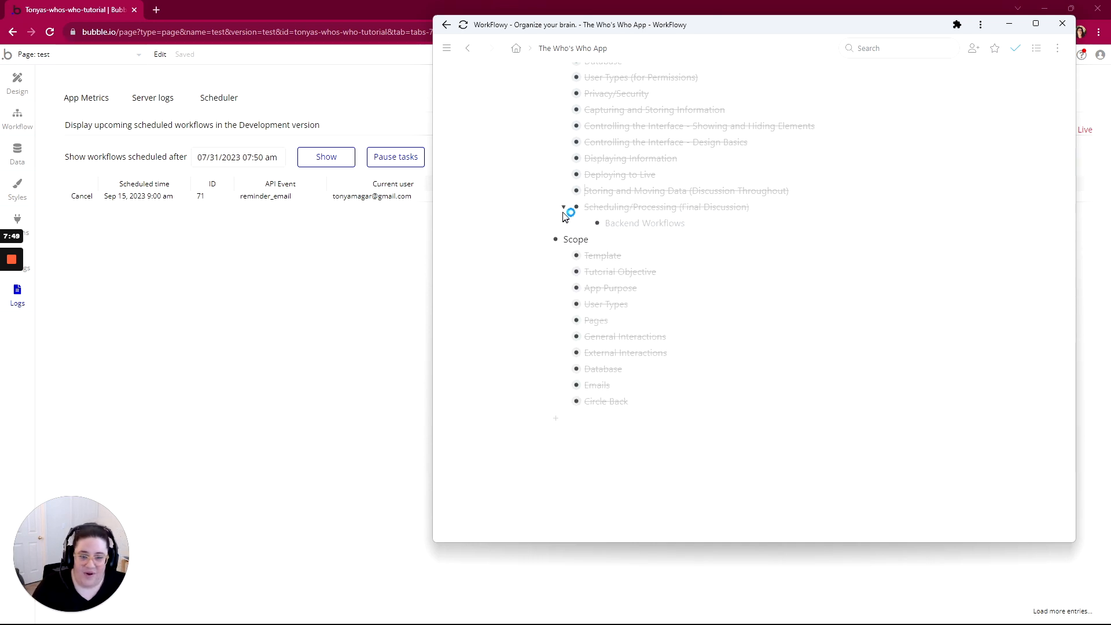
Mark Scope and What you'll learn complete, then collapse both sections
scroll(752, 289, up, 2)
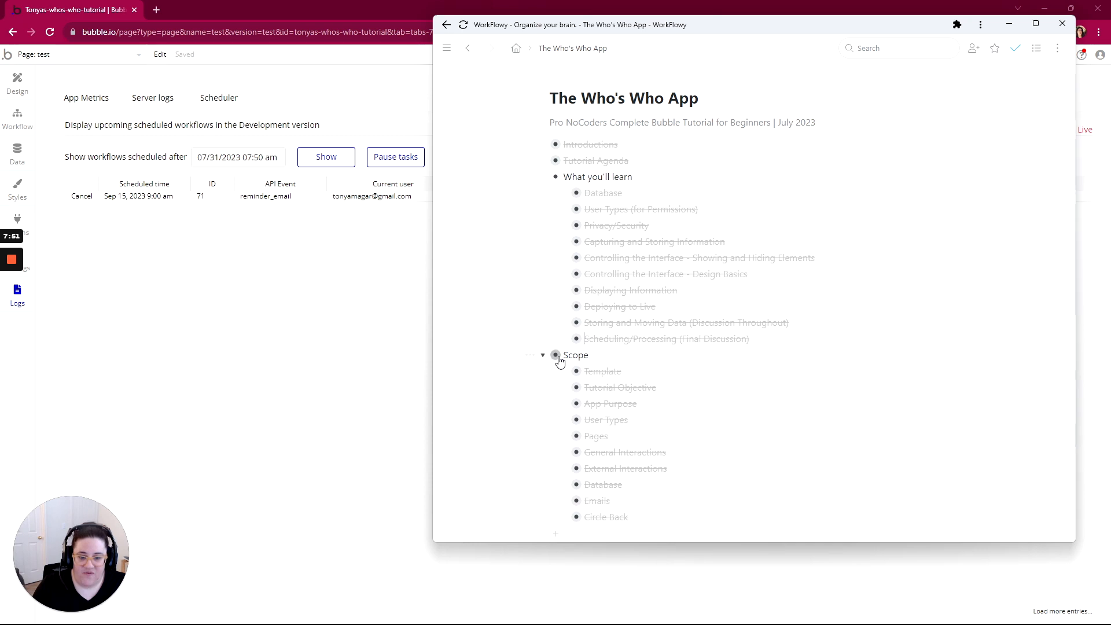
click(539, 359)
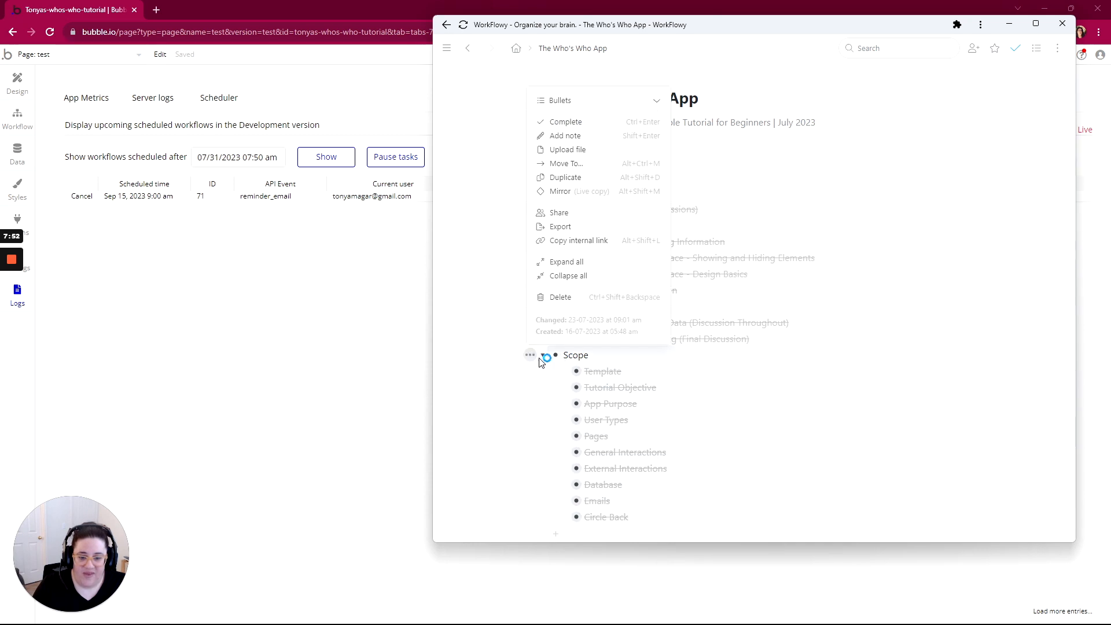
click(570, 123)
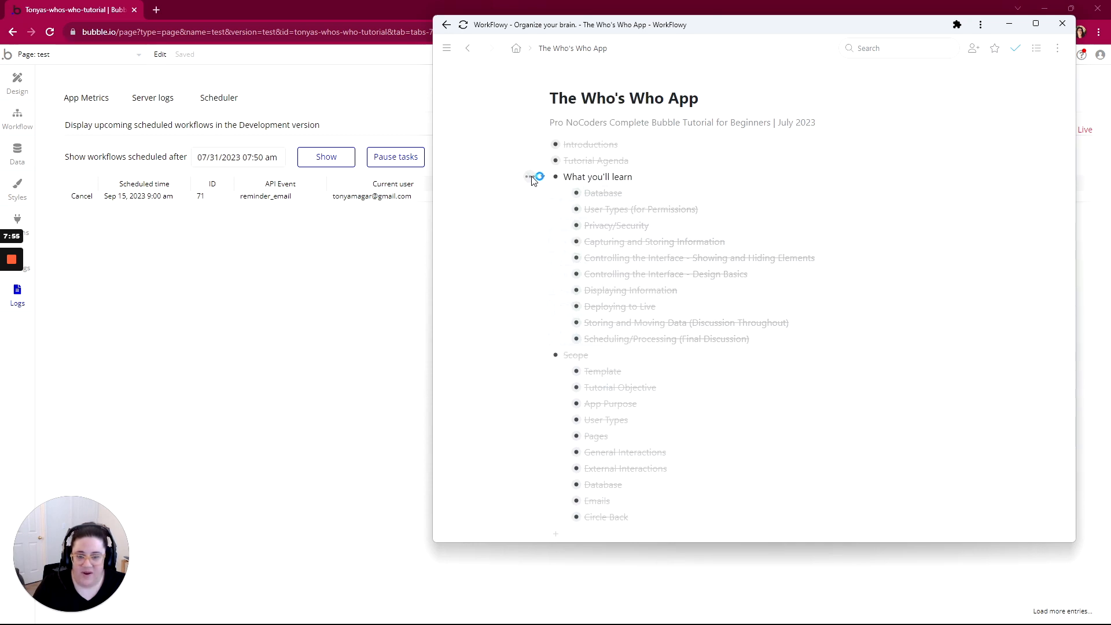
click(535, 176)
click(566, 220)
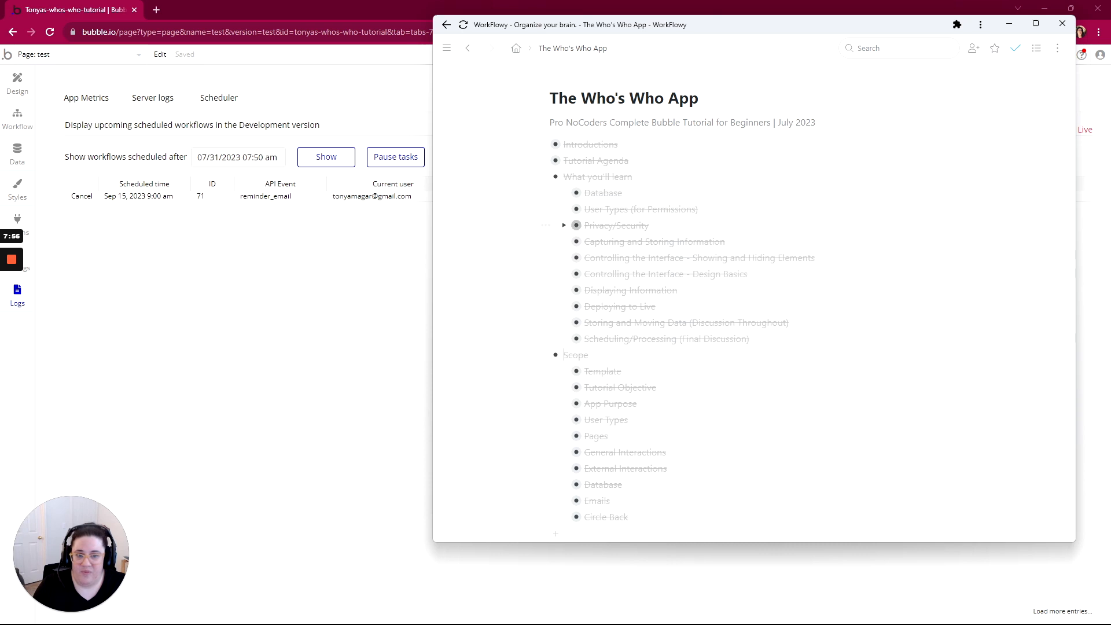
click(547, 177)
click(546, 196)
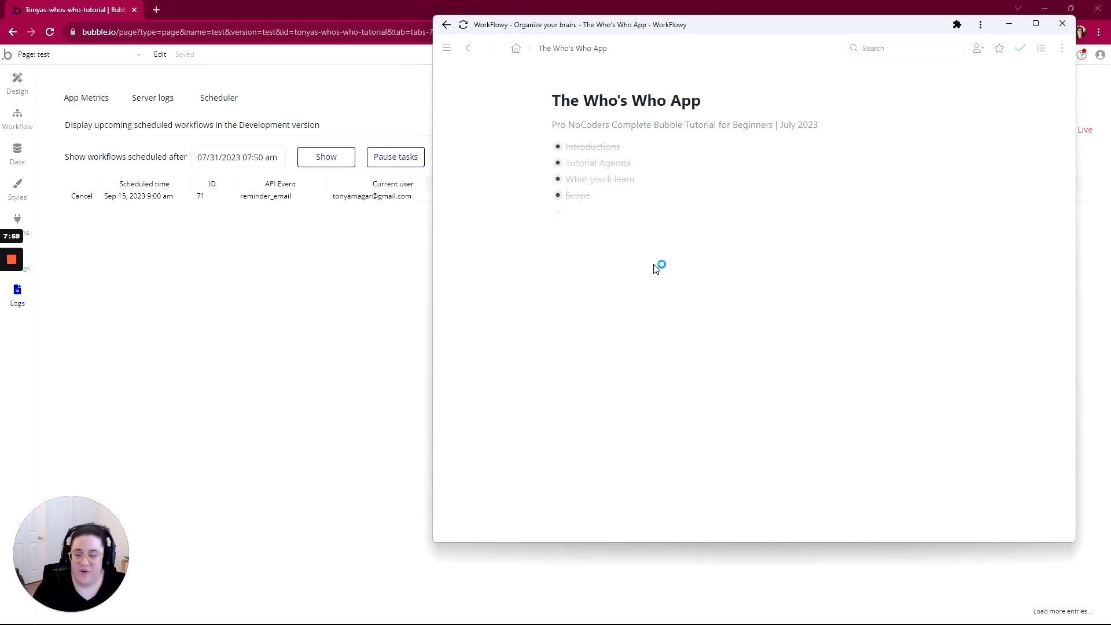